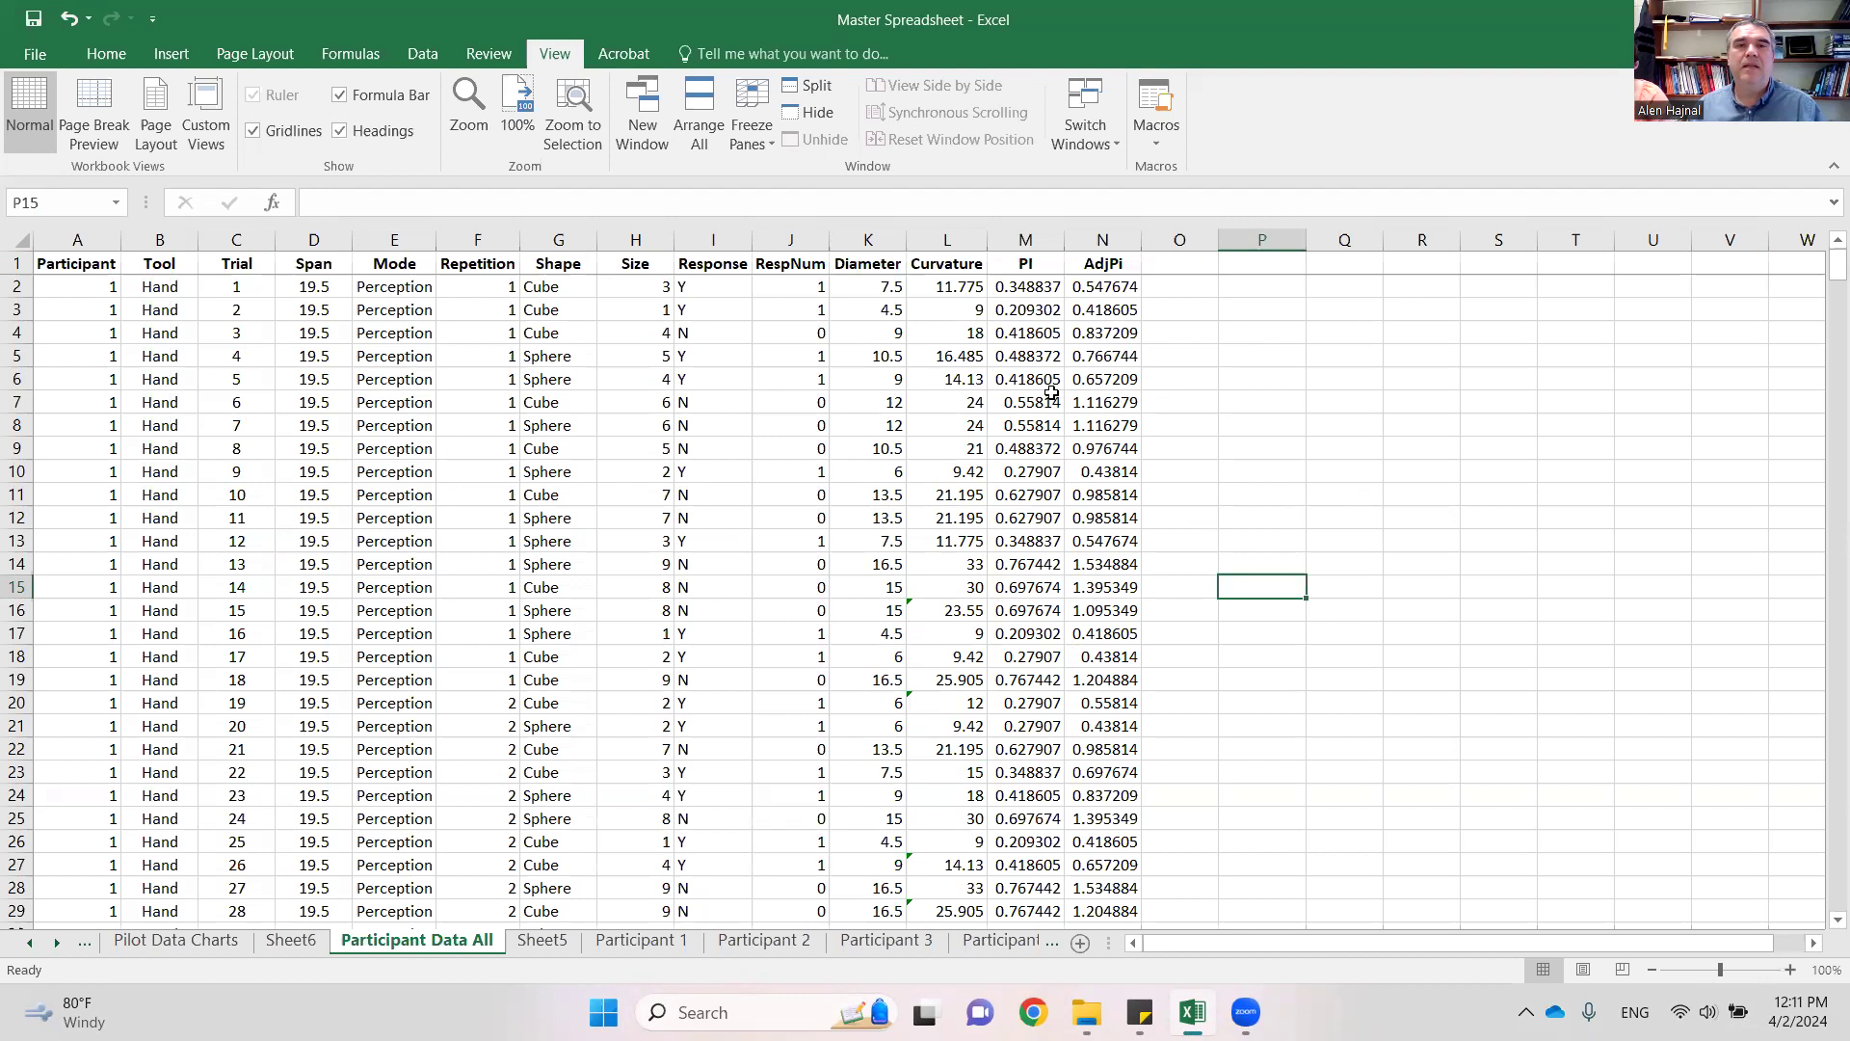
- Examine the Response, RespNum, PI, Shape and Size columns in Participant Data All, including the formulas in J2 to J4
left_click(708, 239)
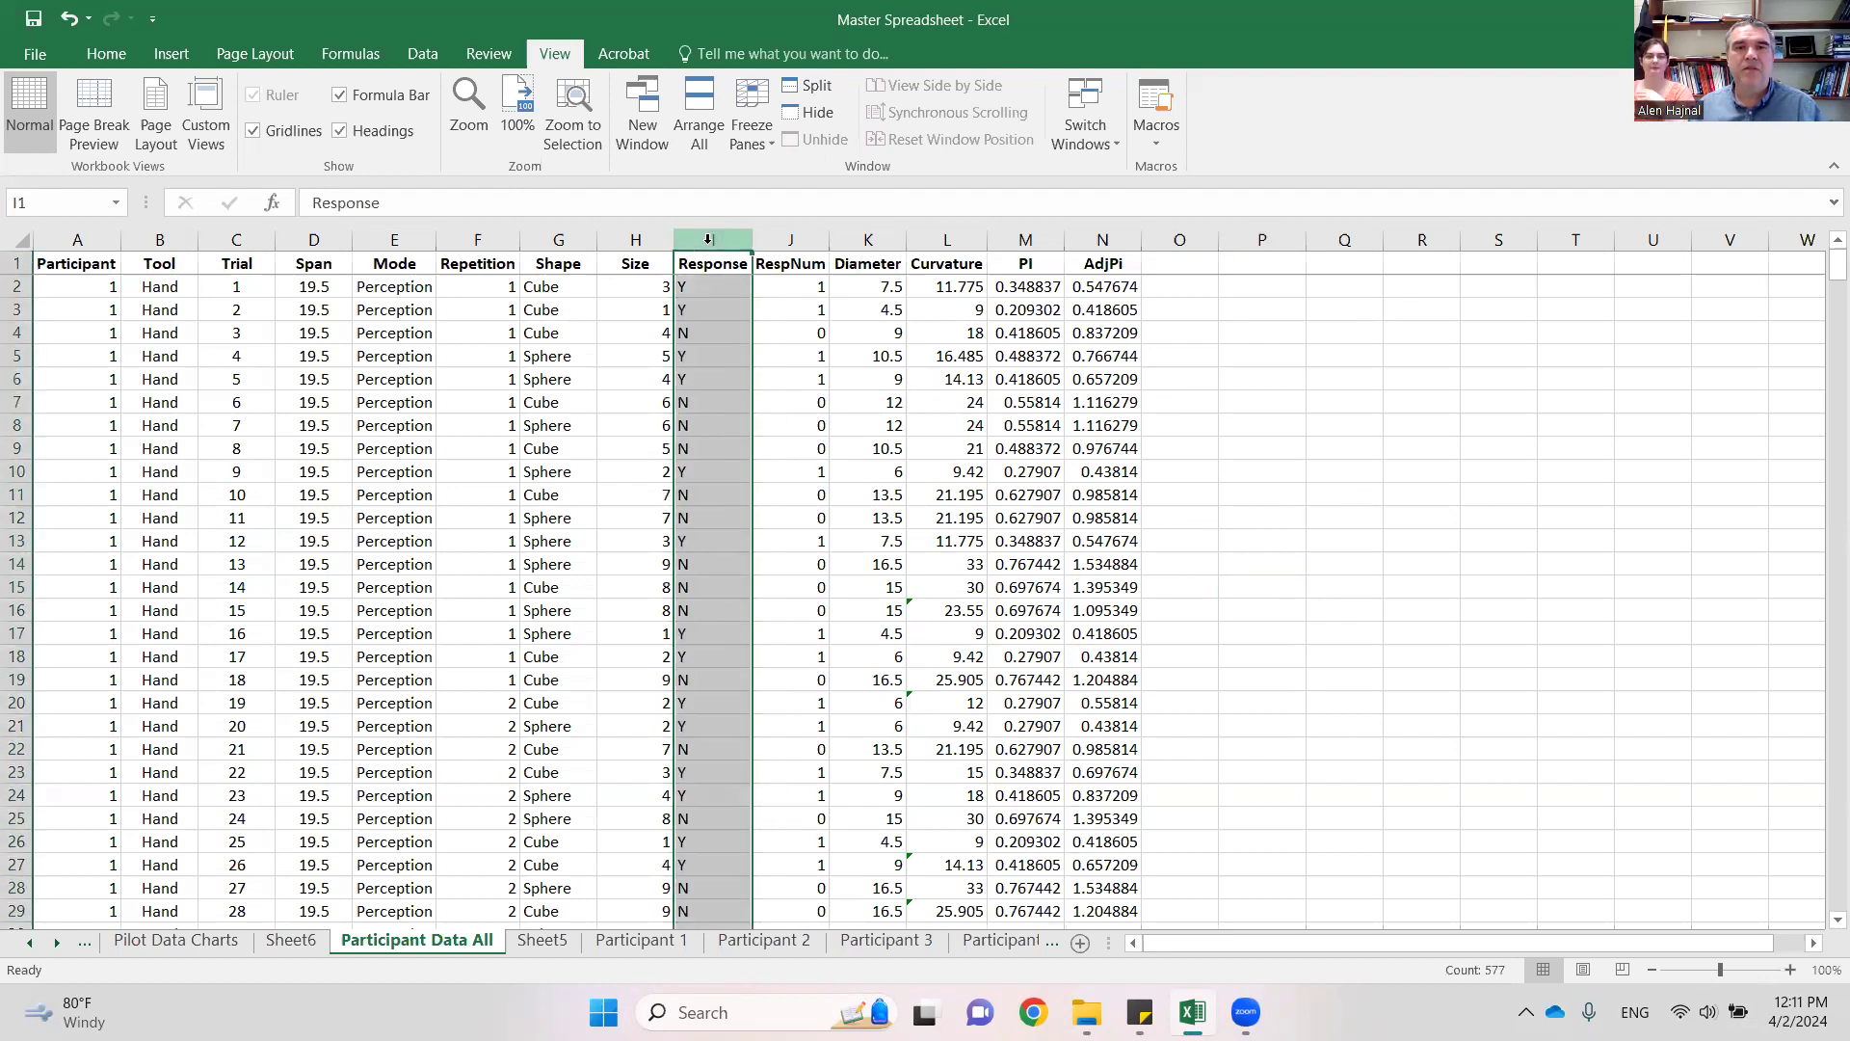
left_click(794, 285)
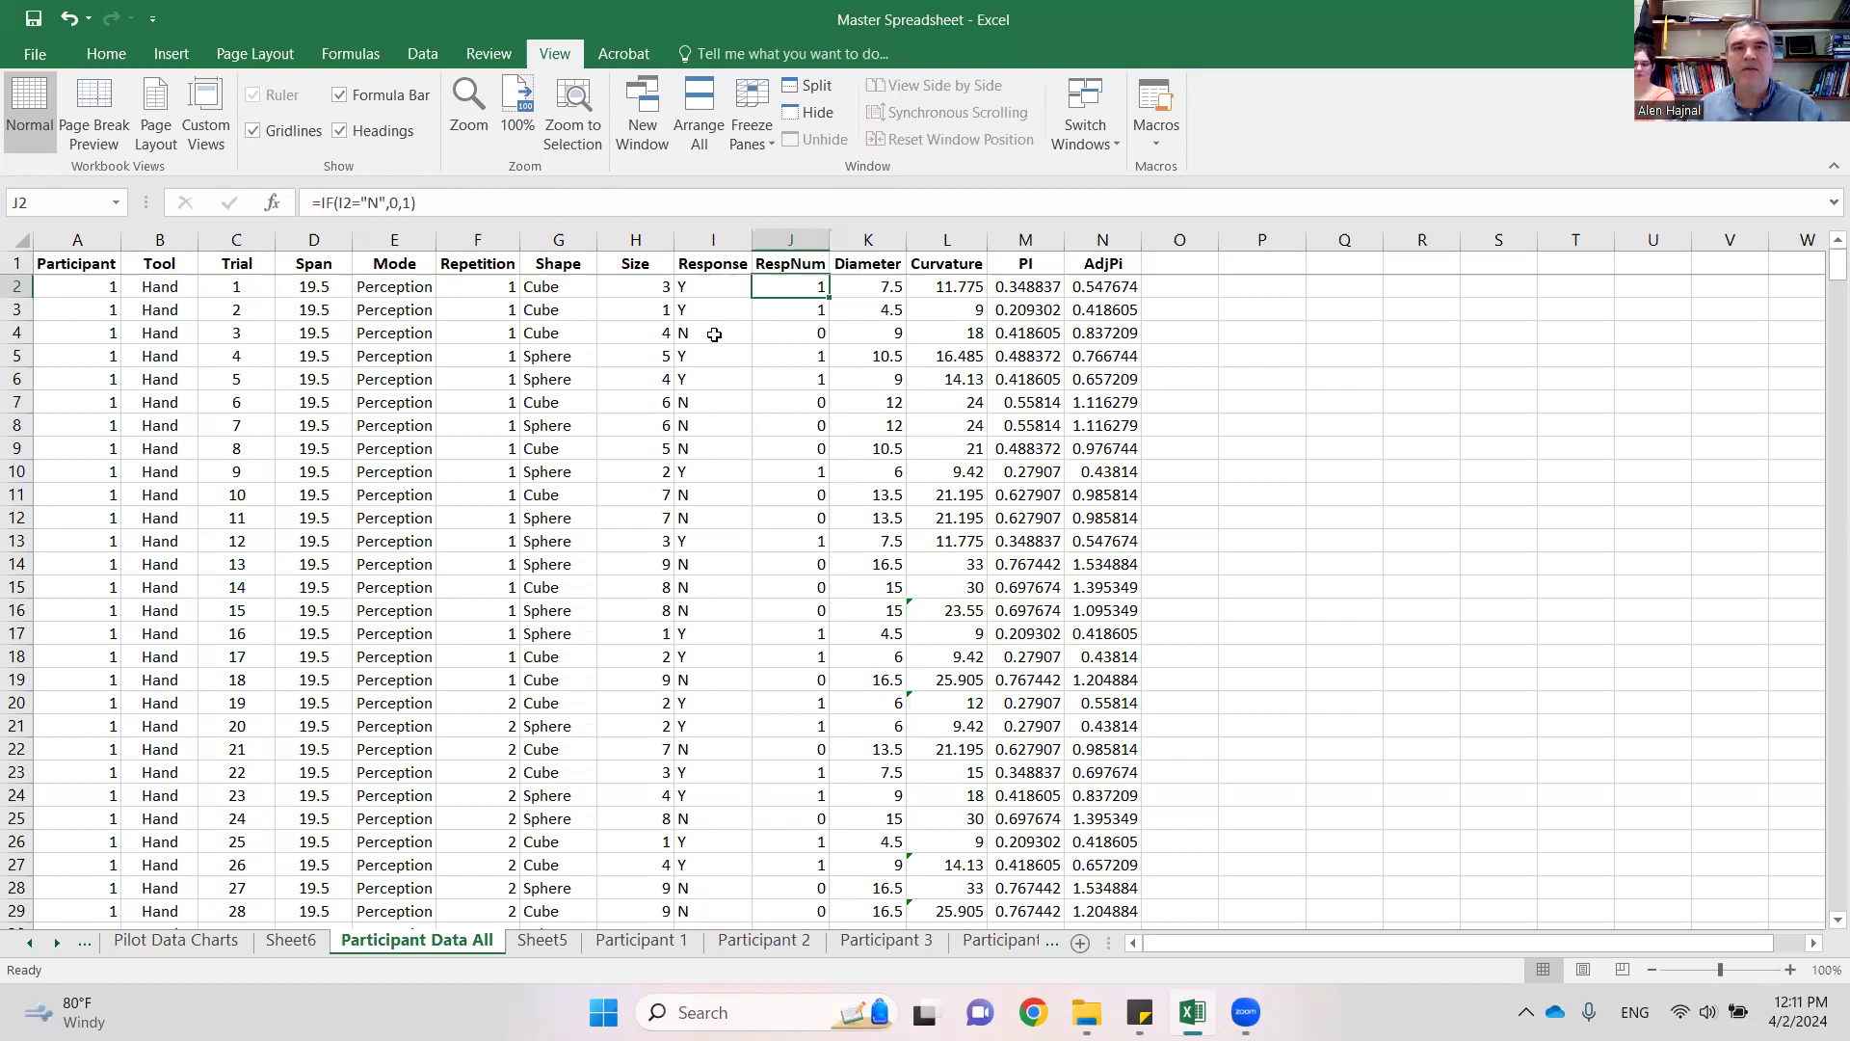
left_click(801, 314)
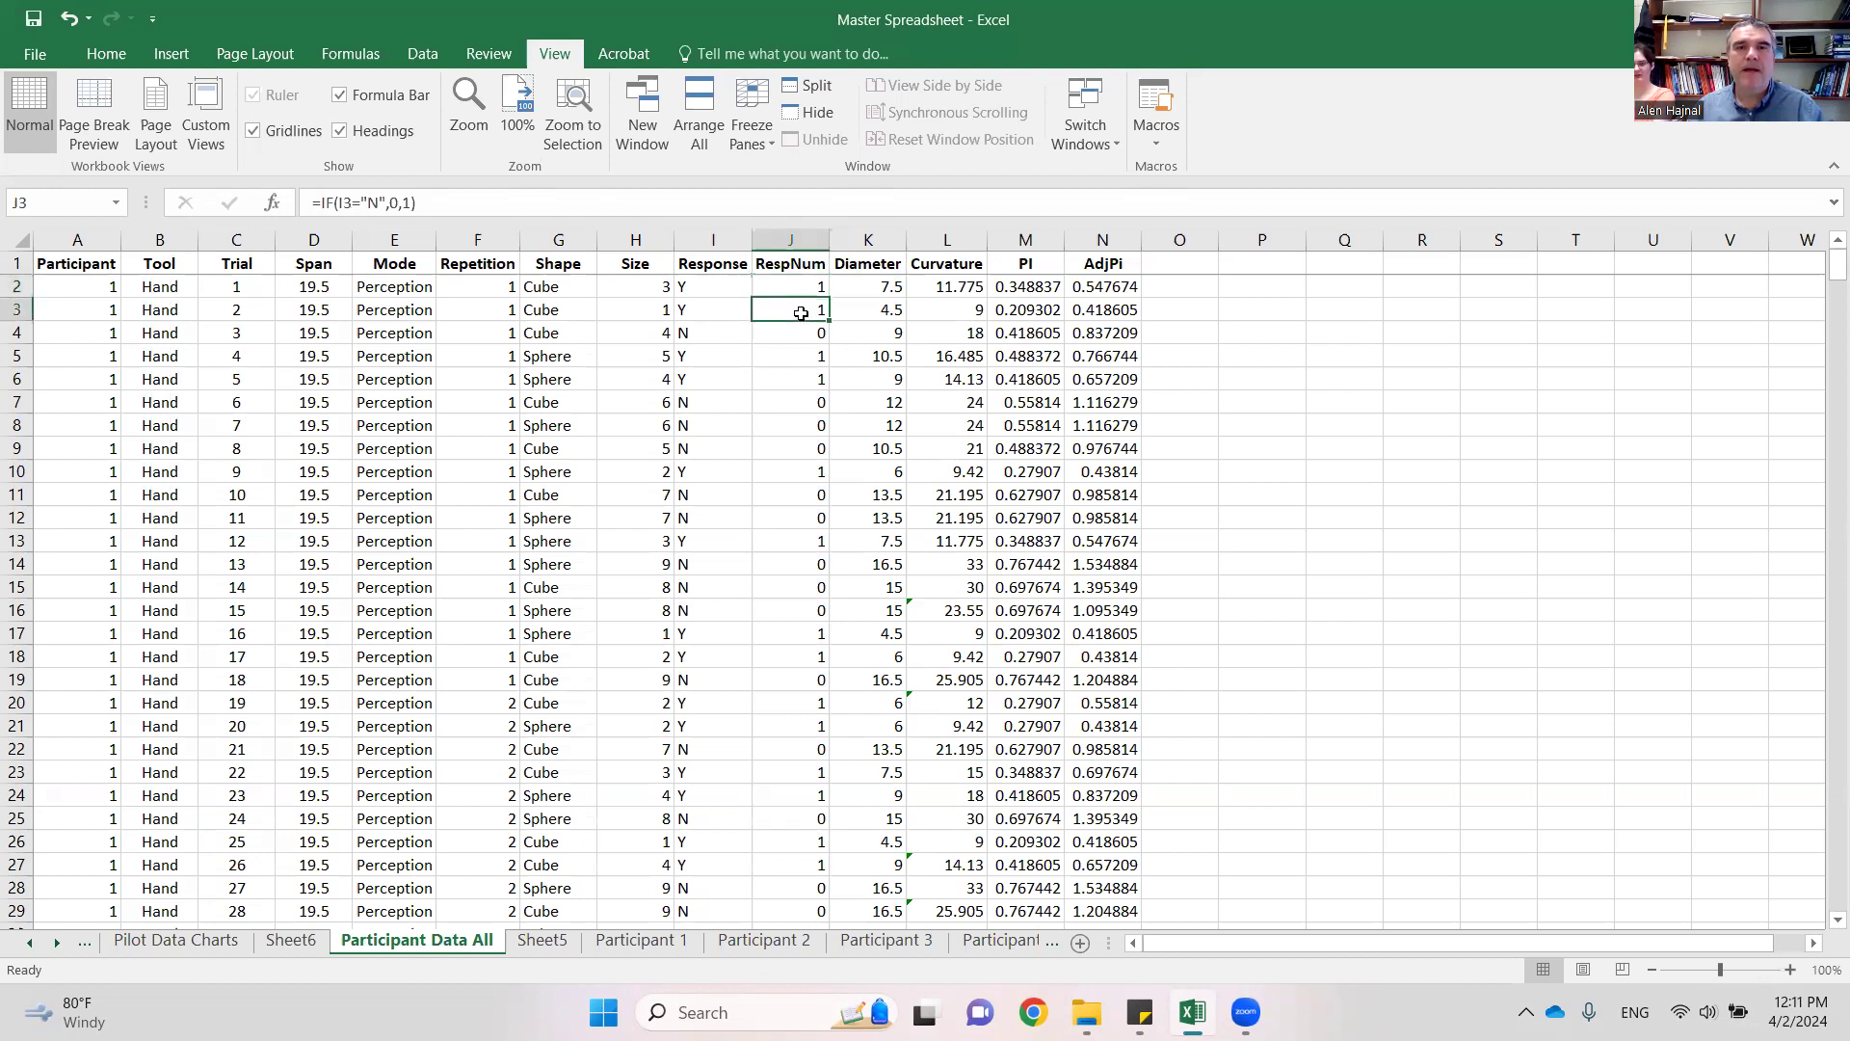
left_click(799, 333)
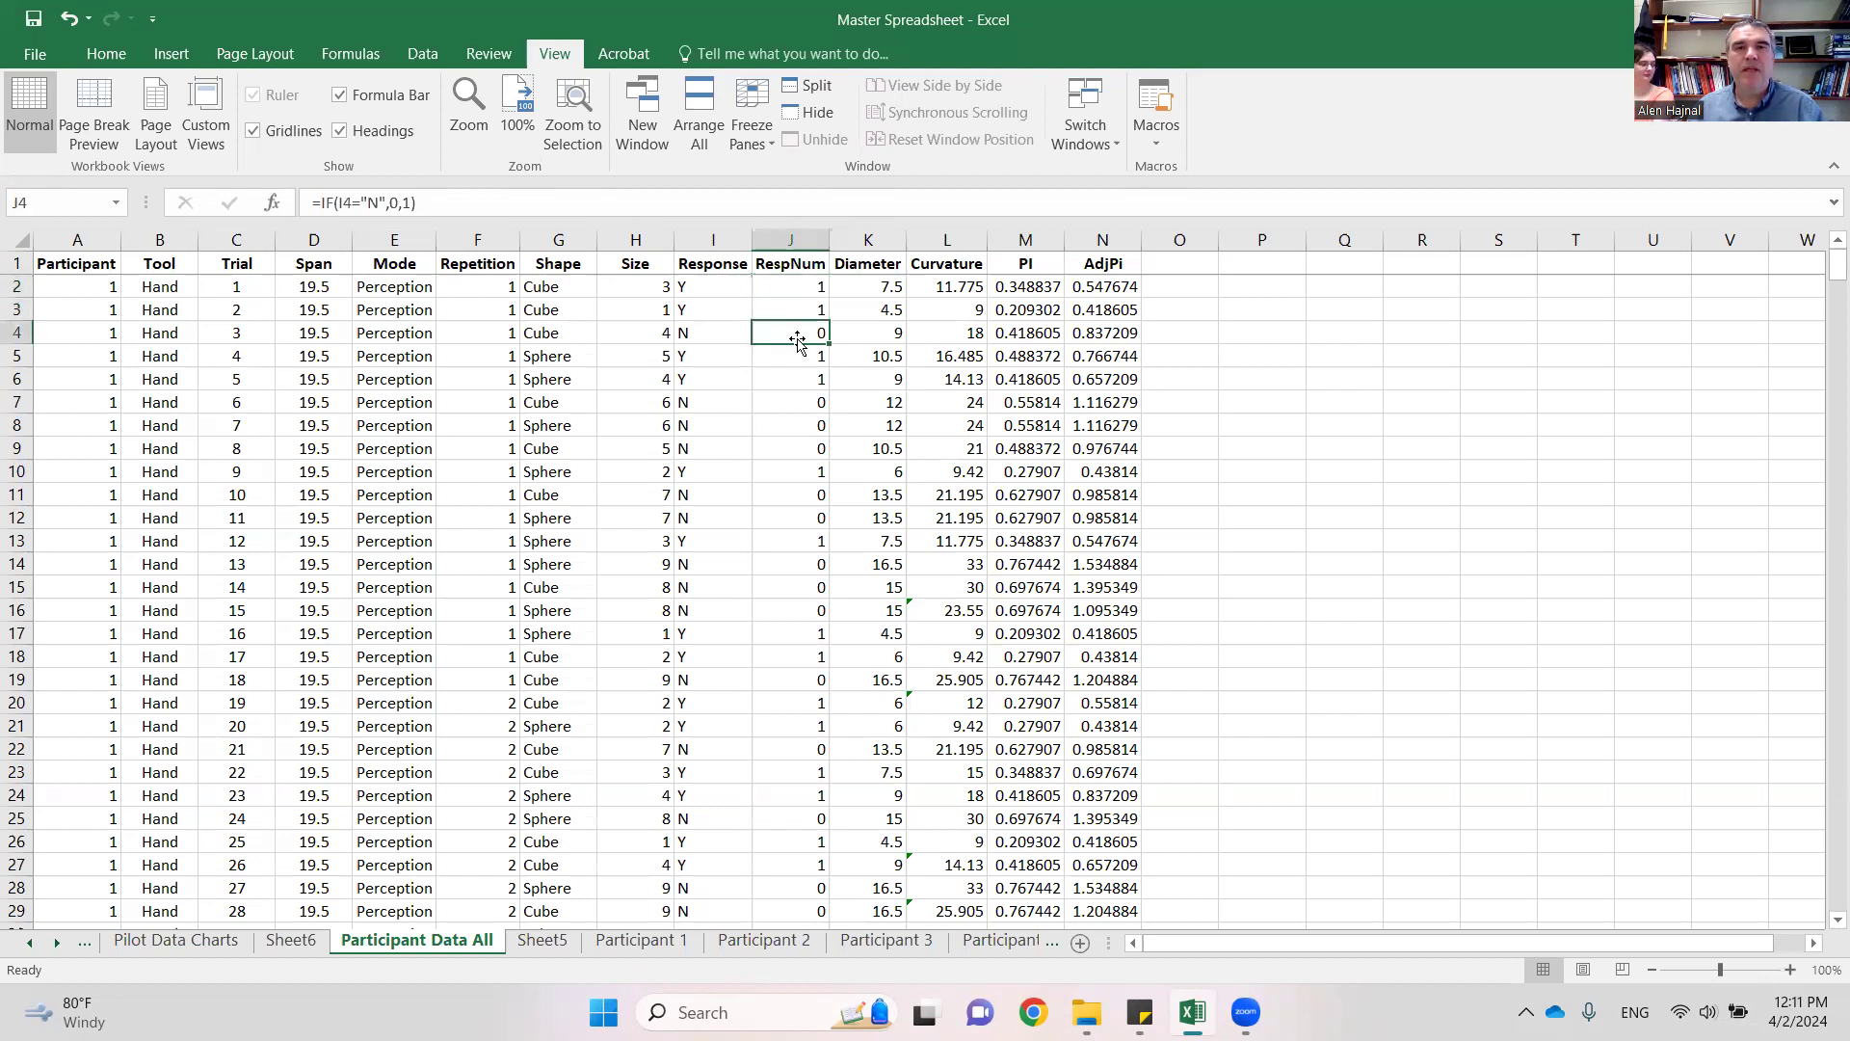
left_click(796, 239)
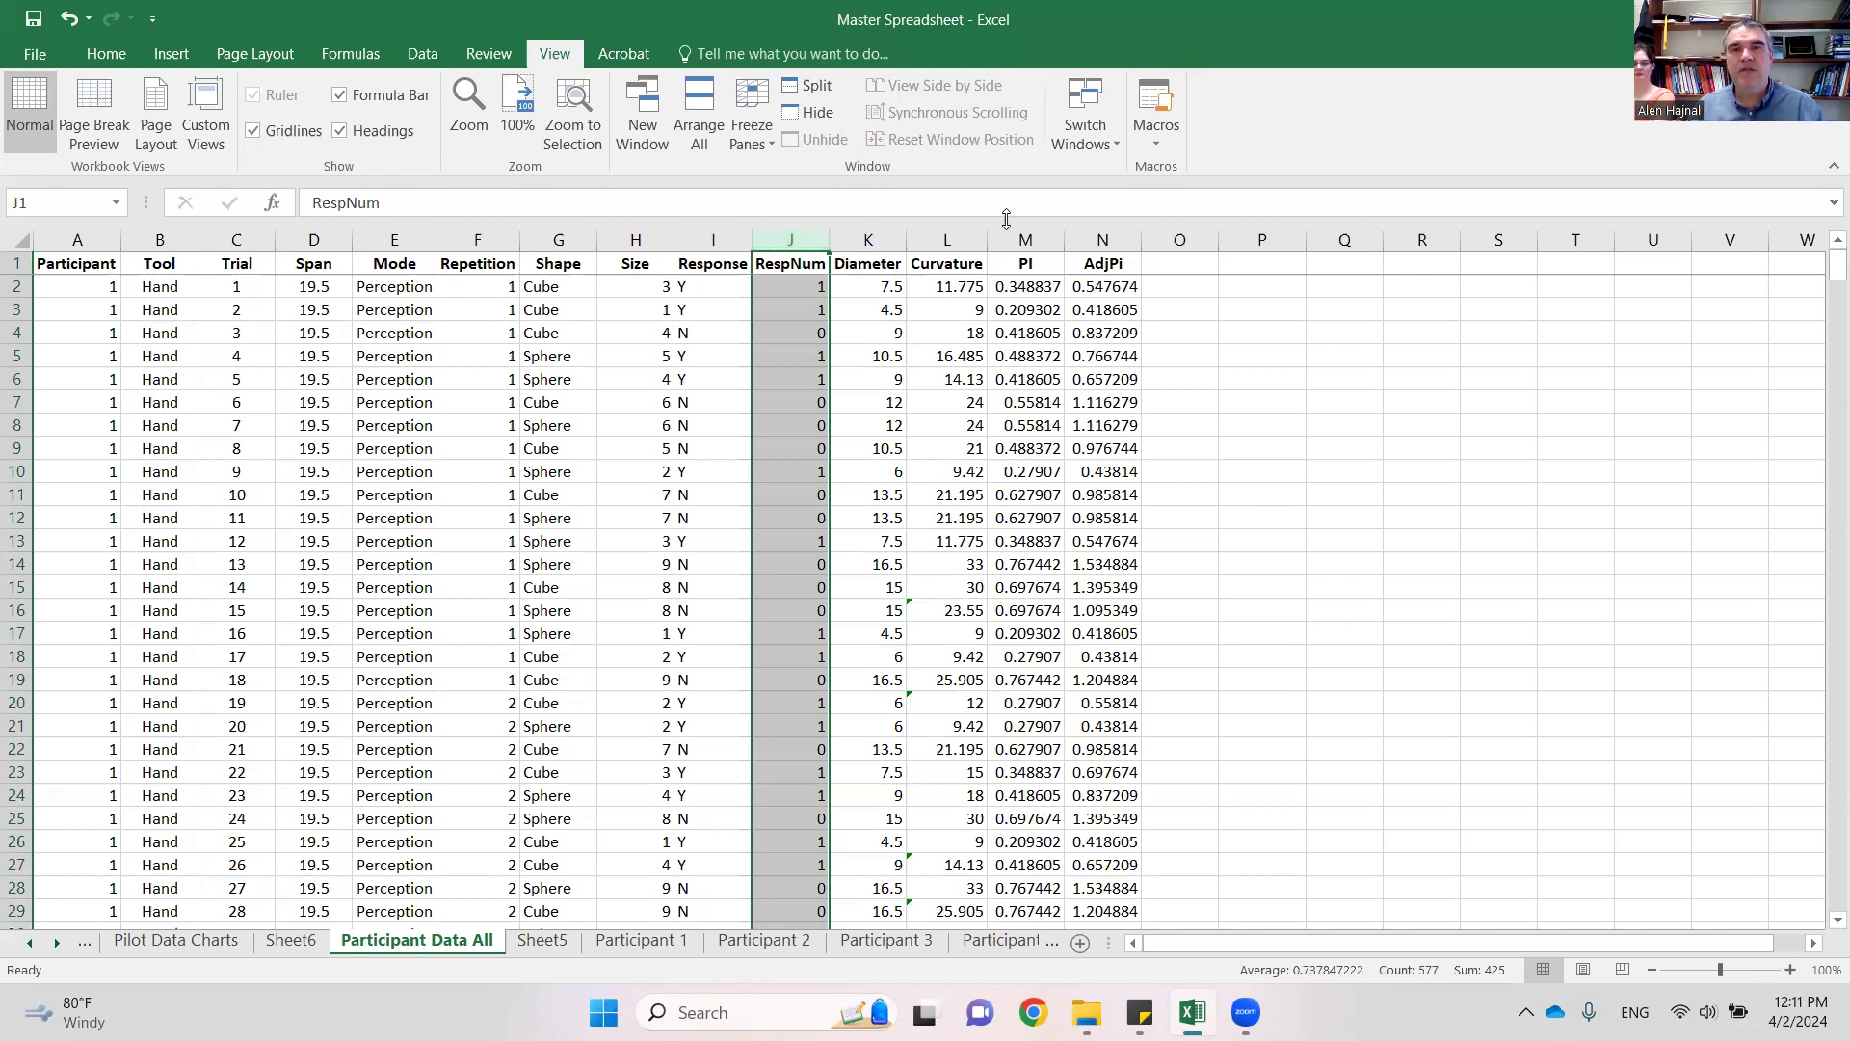
left_click(1039, 235)
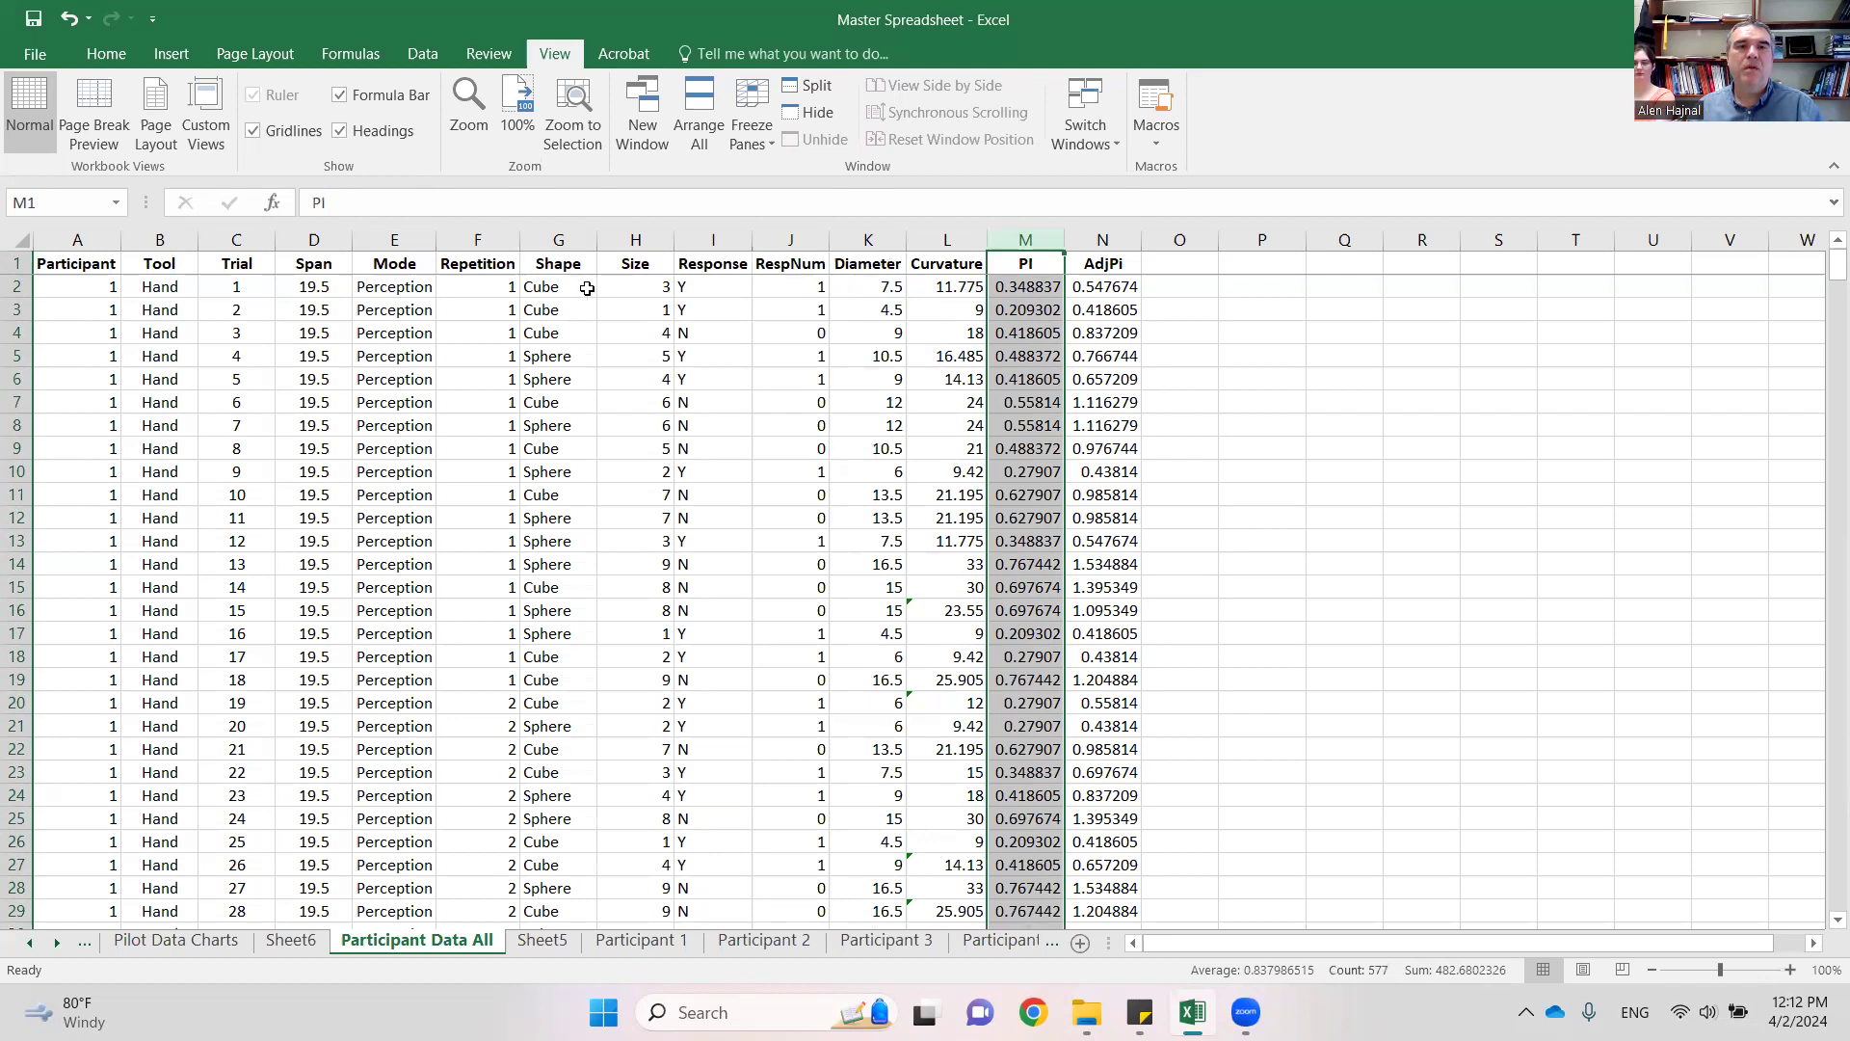
left_click(557, 239)
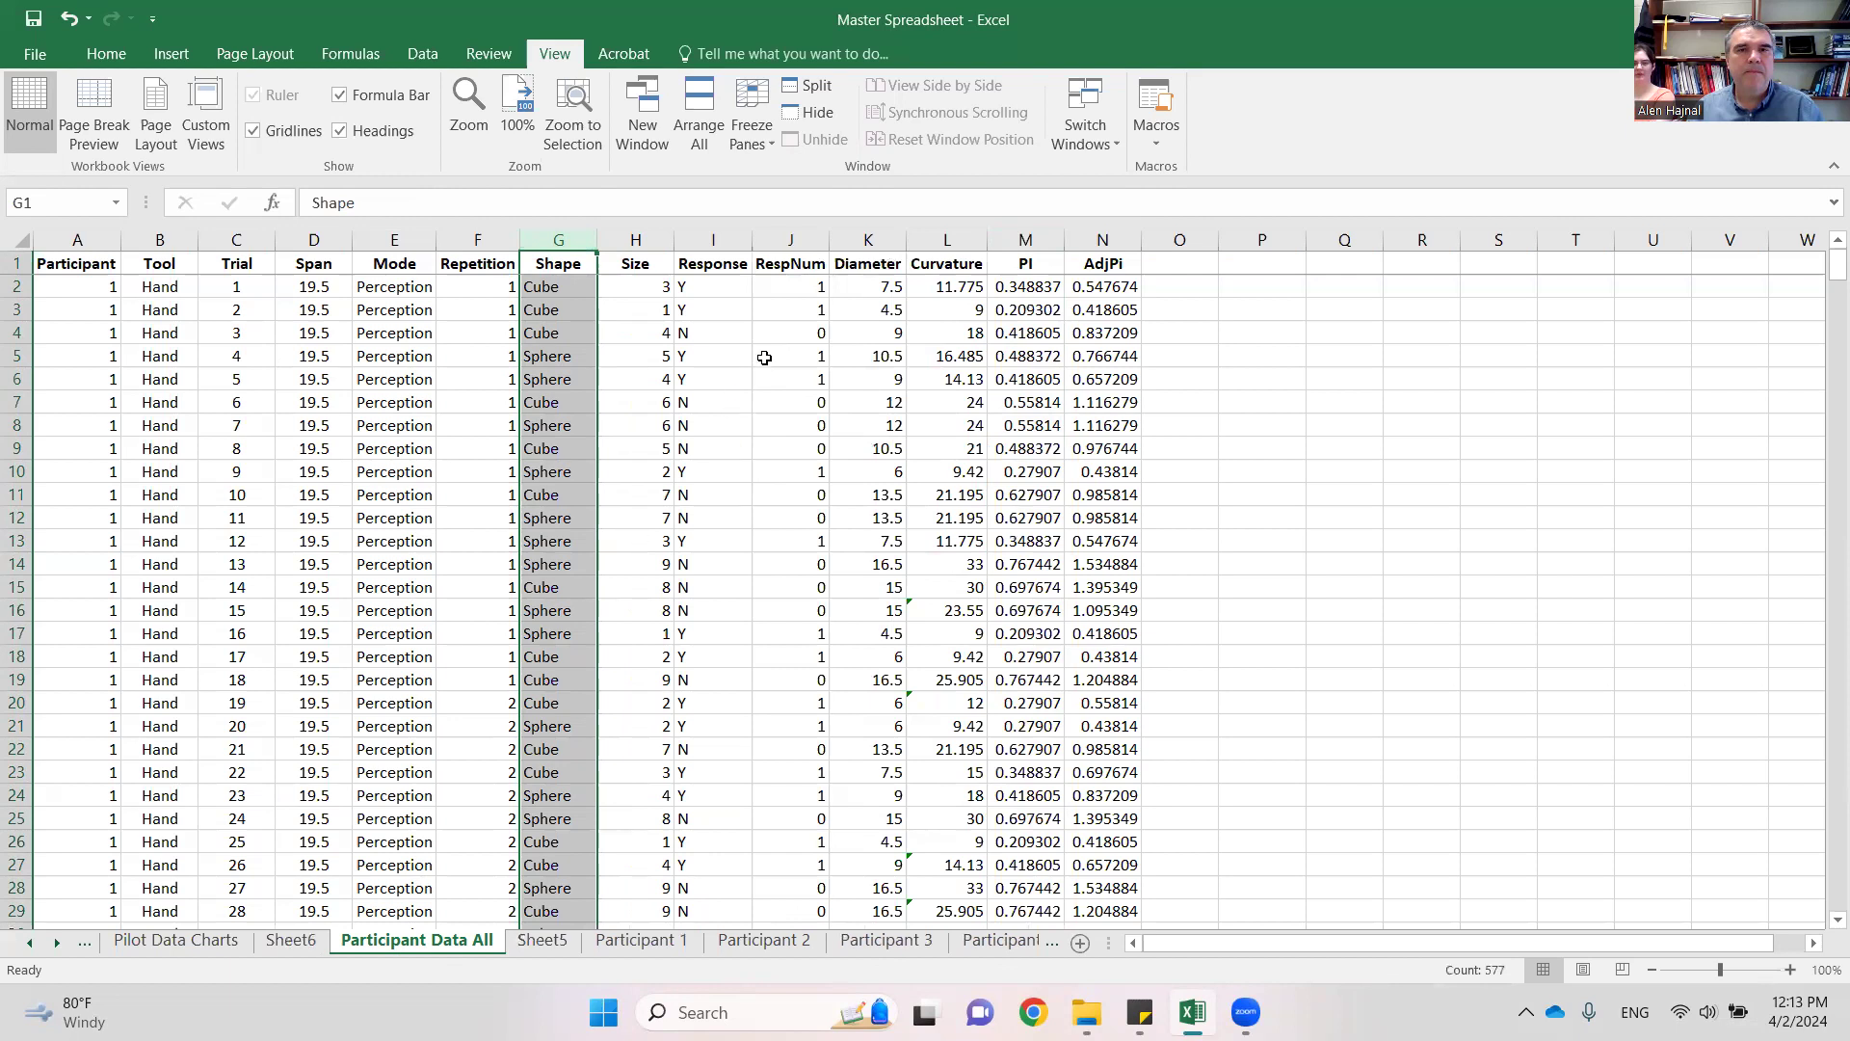
left_click(636, 238)
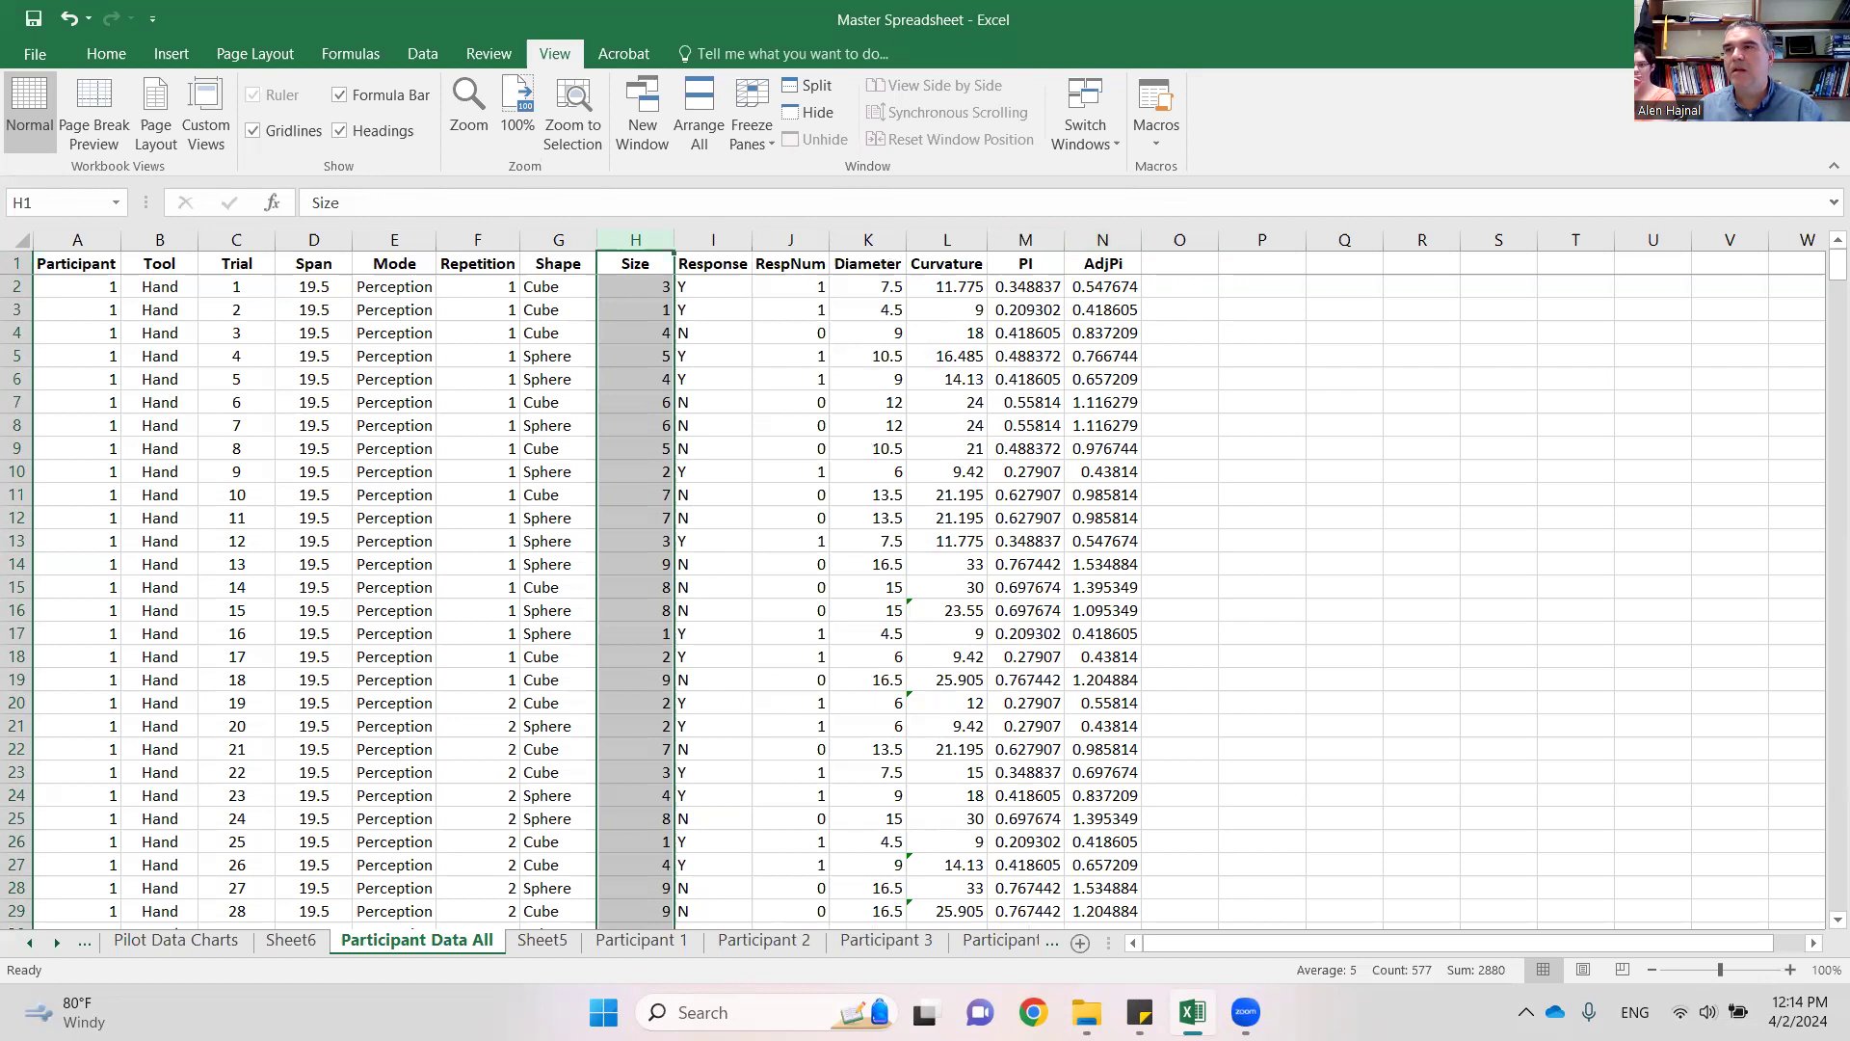
- Switch to the MASTER SHEET THESIS EXP1_02272024 workbook and enable its content
left_click(1086, 1012)
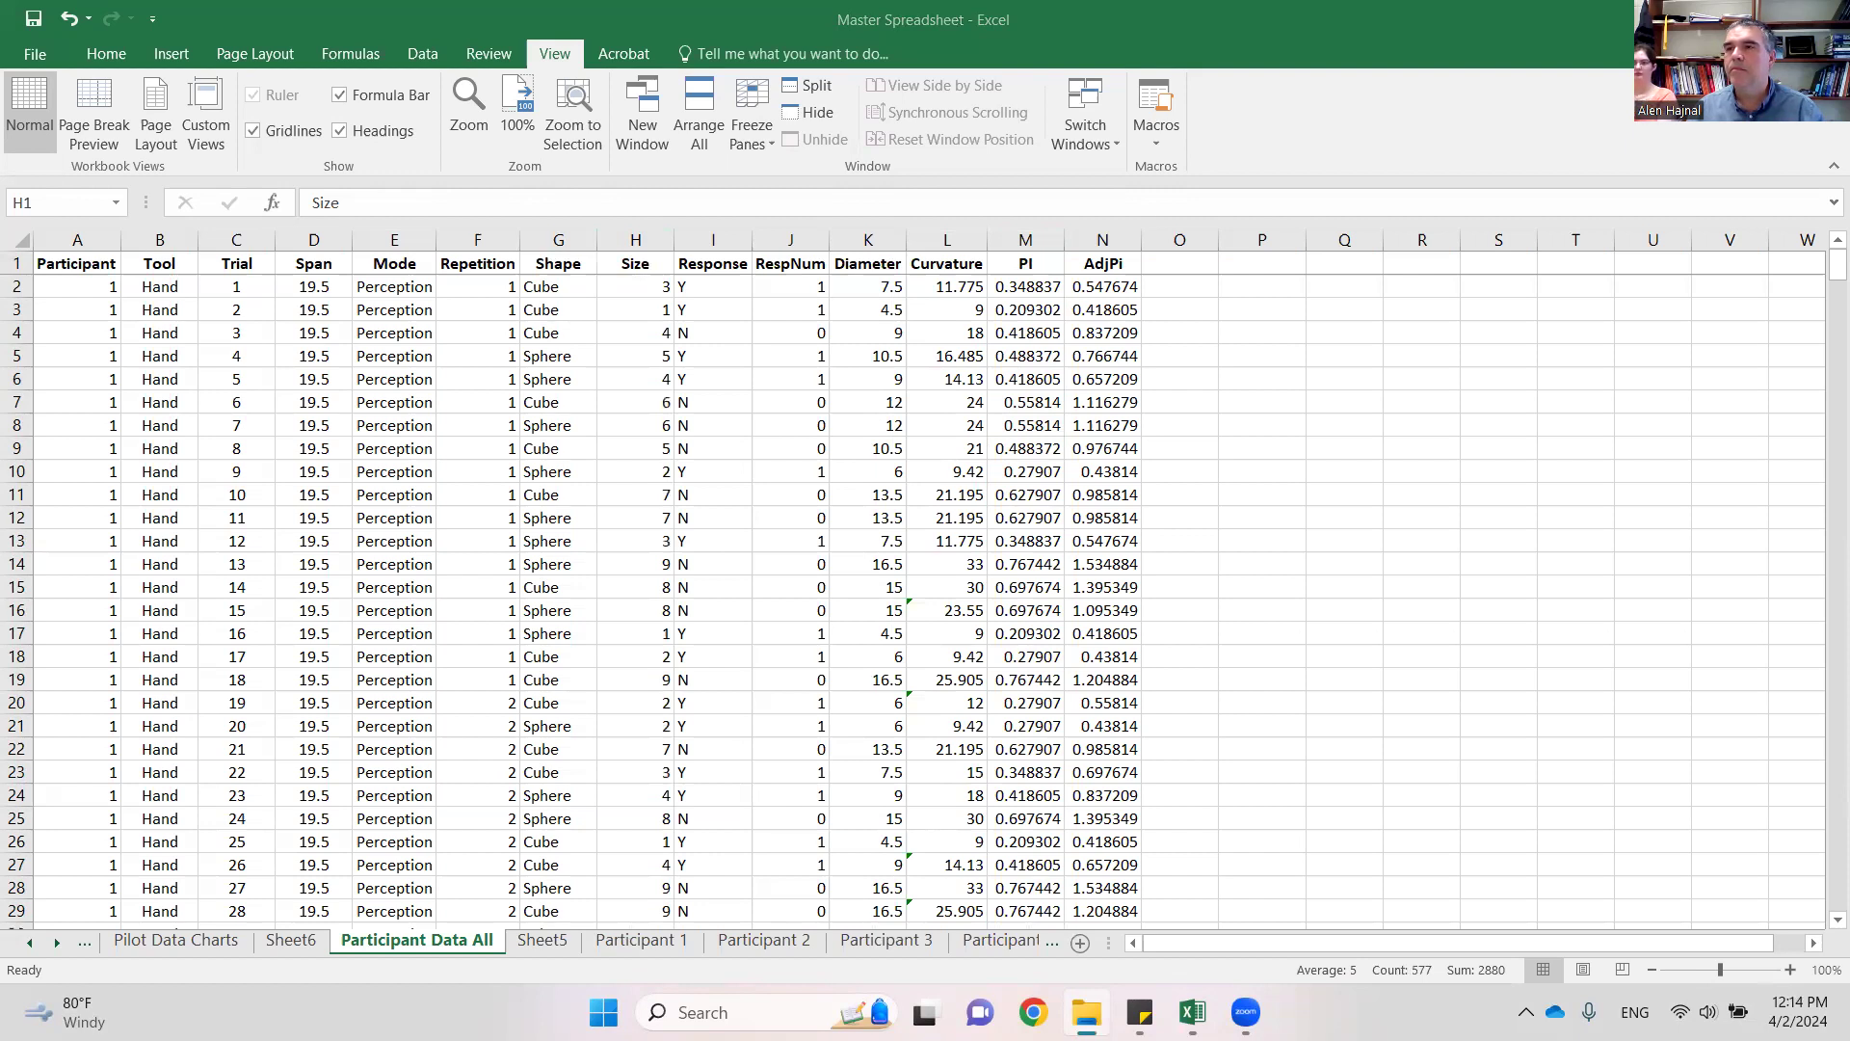
key("alt+Tab")
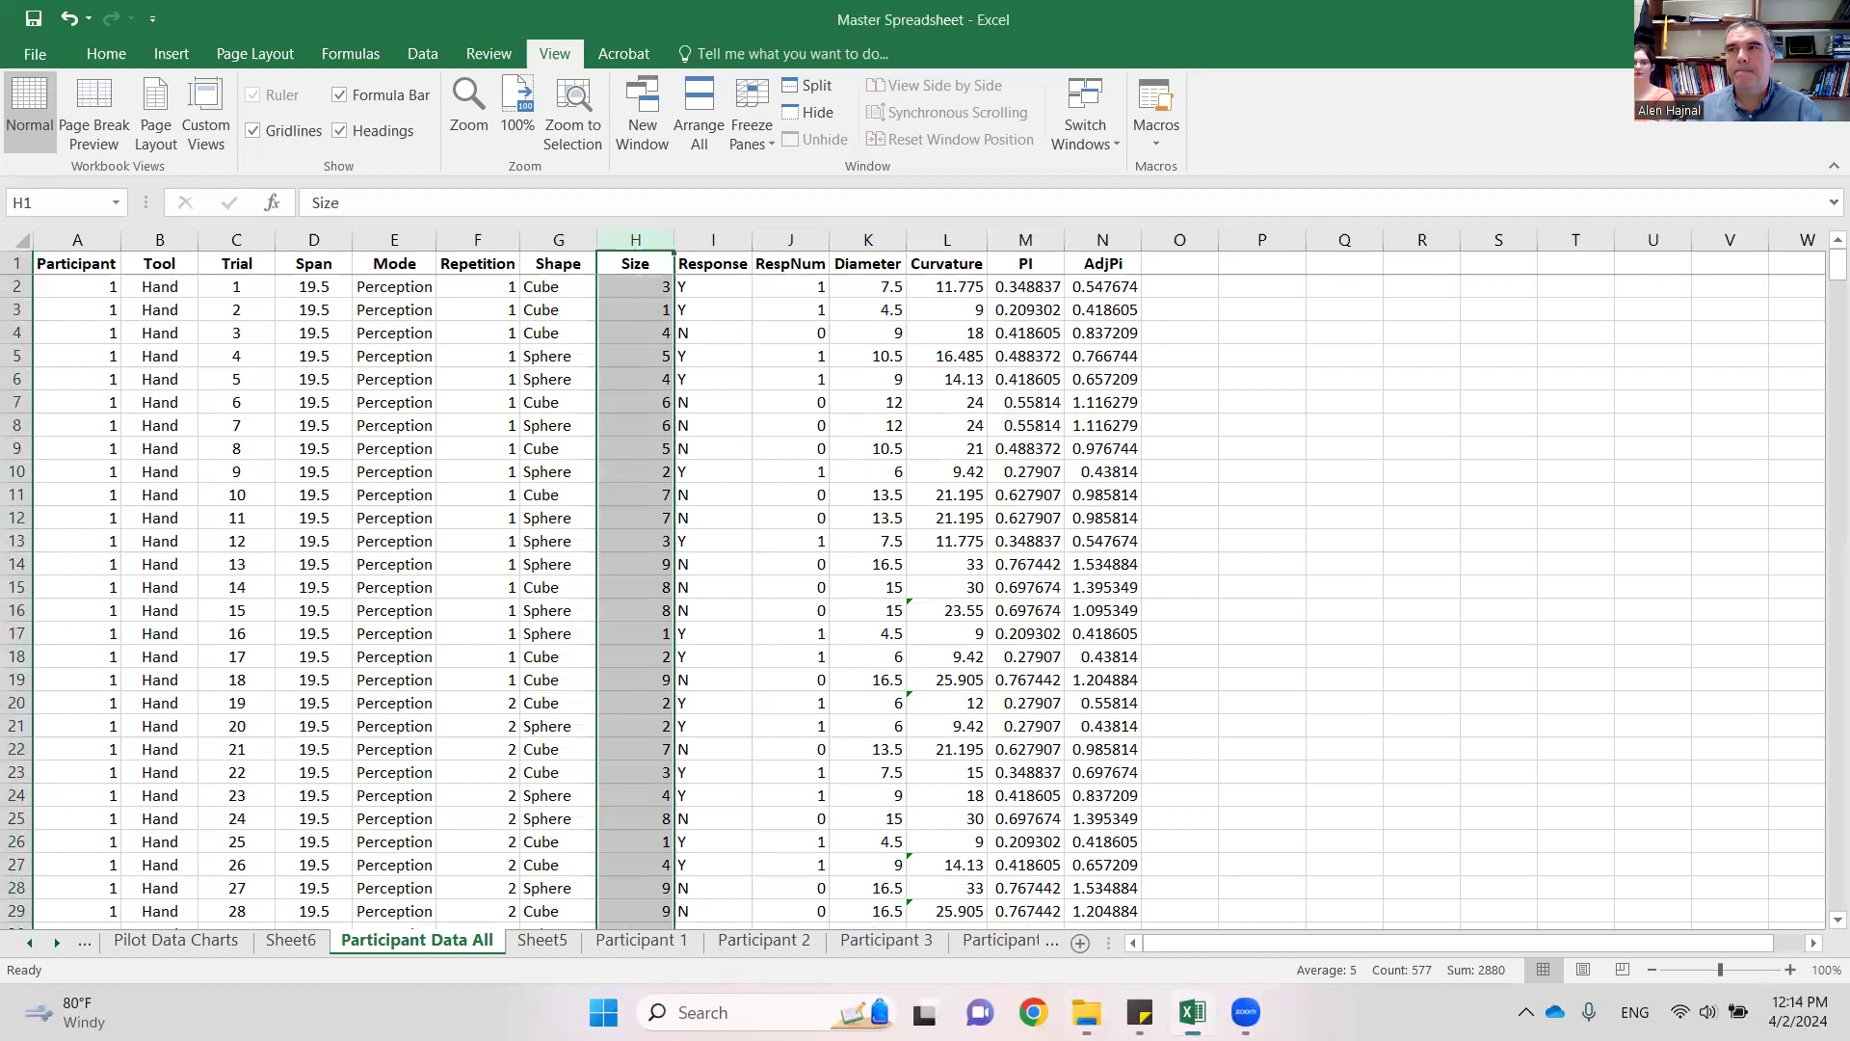
key("alt+Tab")
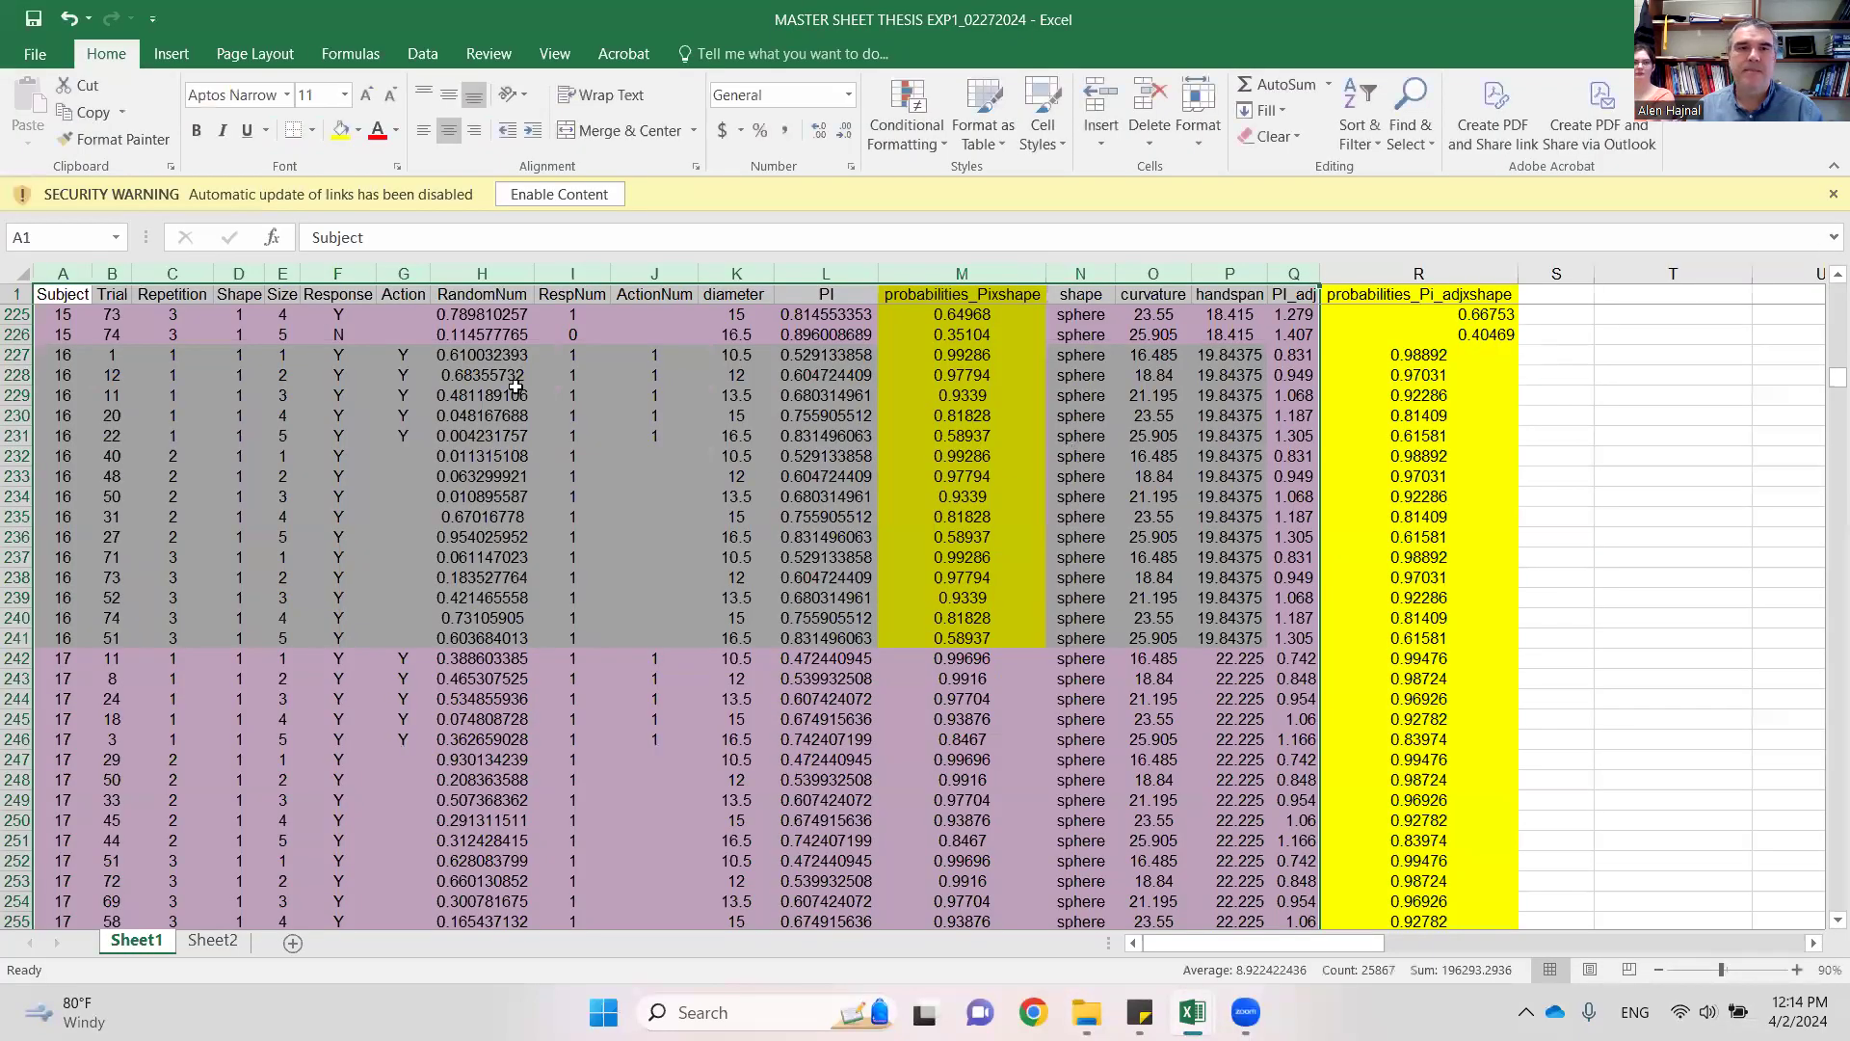
left_click(559, 194)
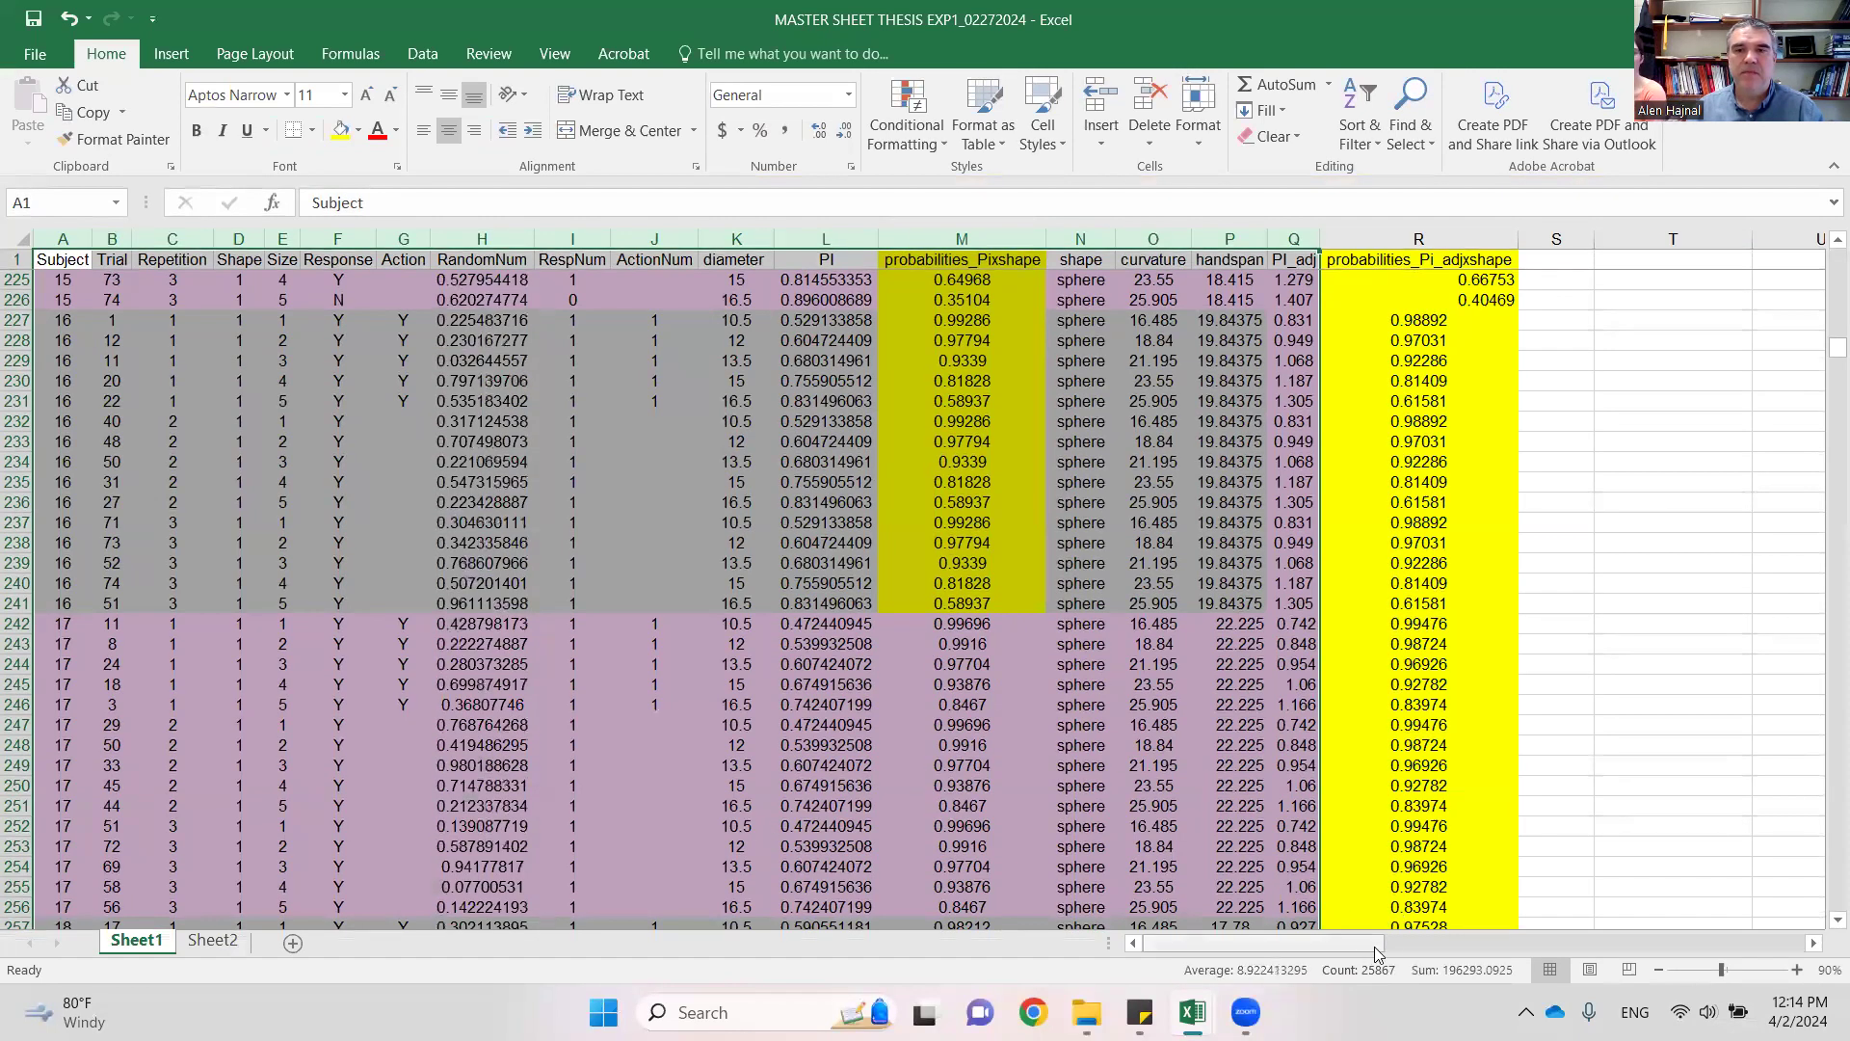
- Examine the "Logistic regression: Perc=PI+Shape" chart beside the data on Sheet1
scroll(1401, 876, "right", 5)
scroll(1343, 841, "up", 1)
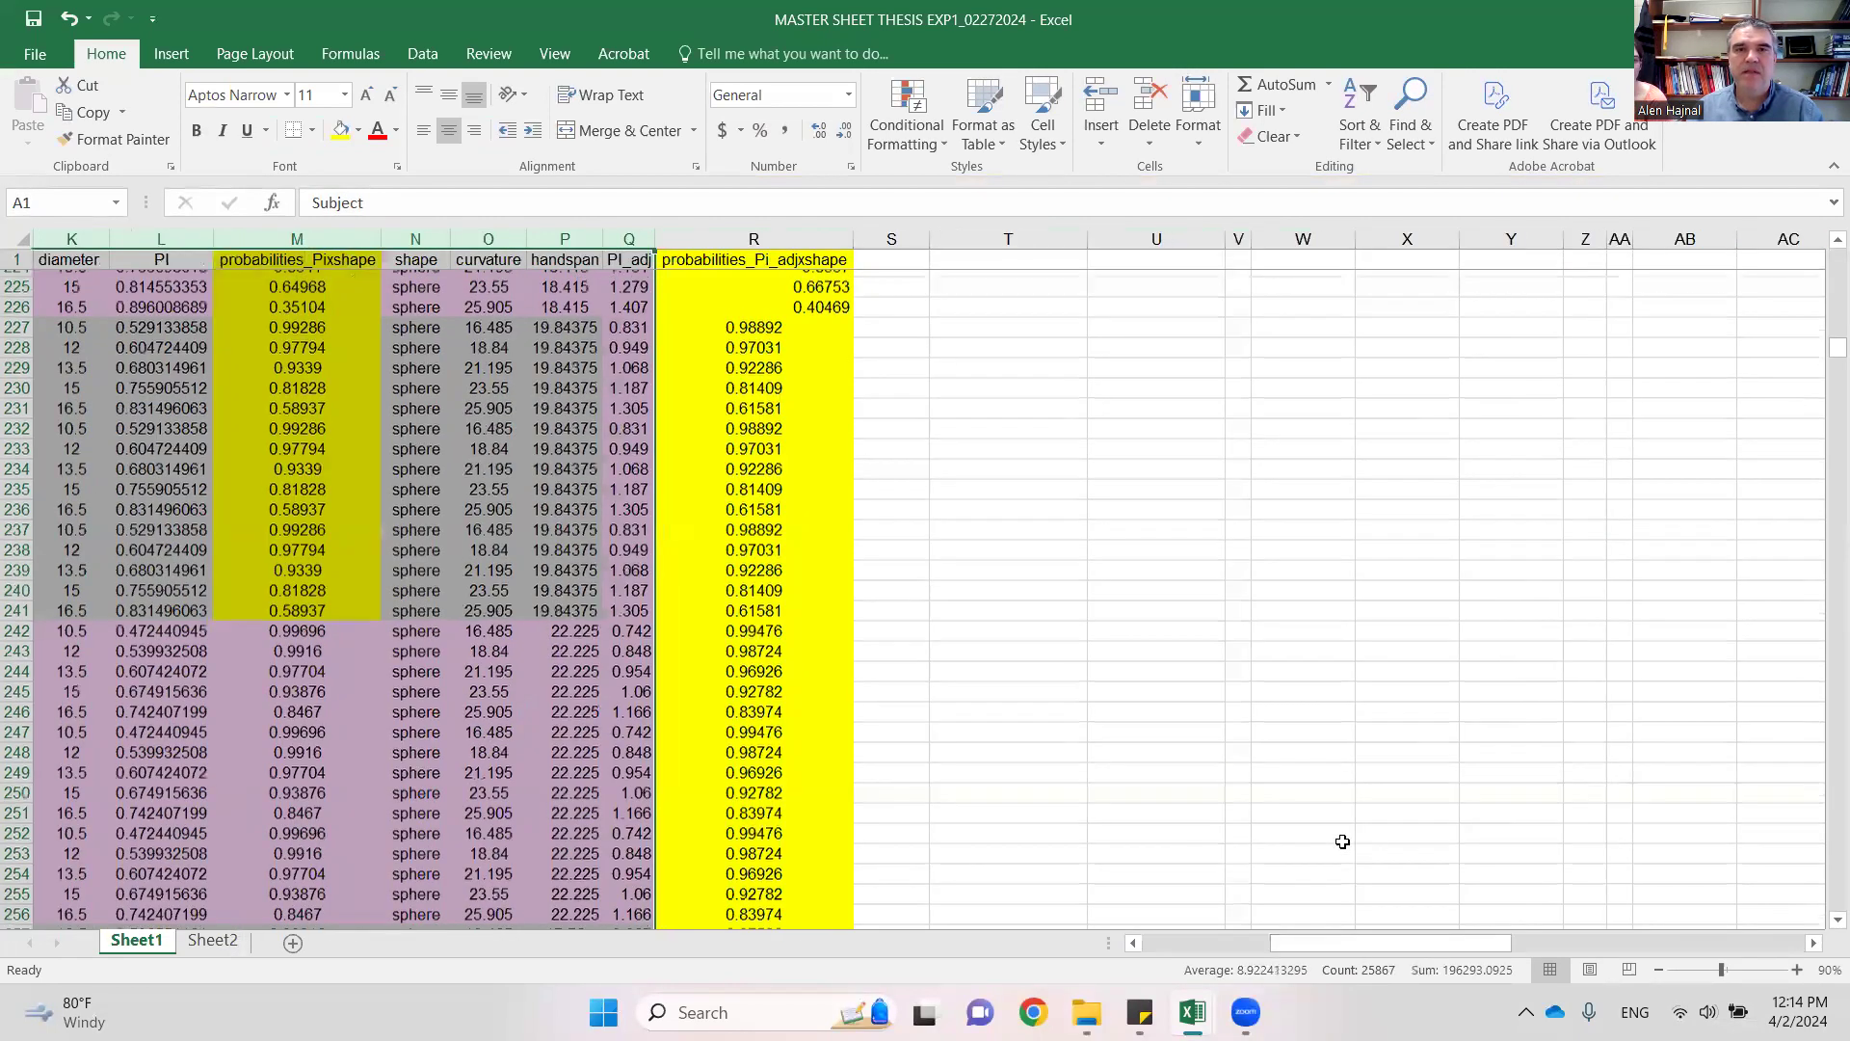
scroll(1343, 842, "up", 14)
scroll(1343, 842, "up", 20)
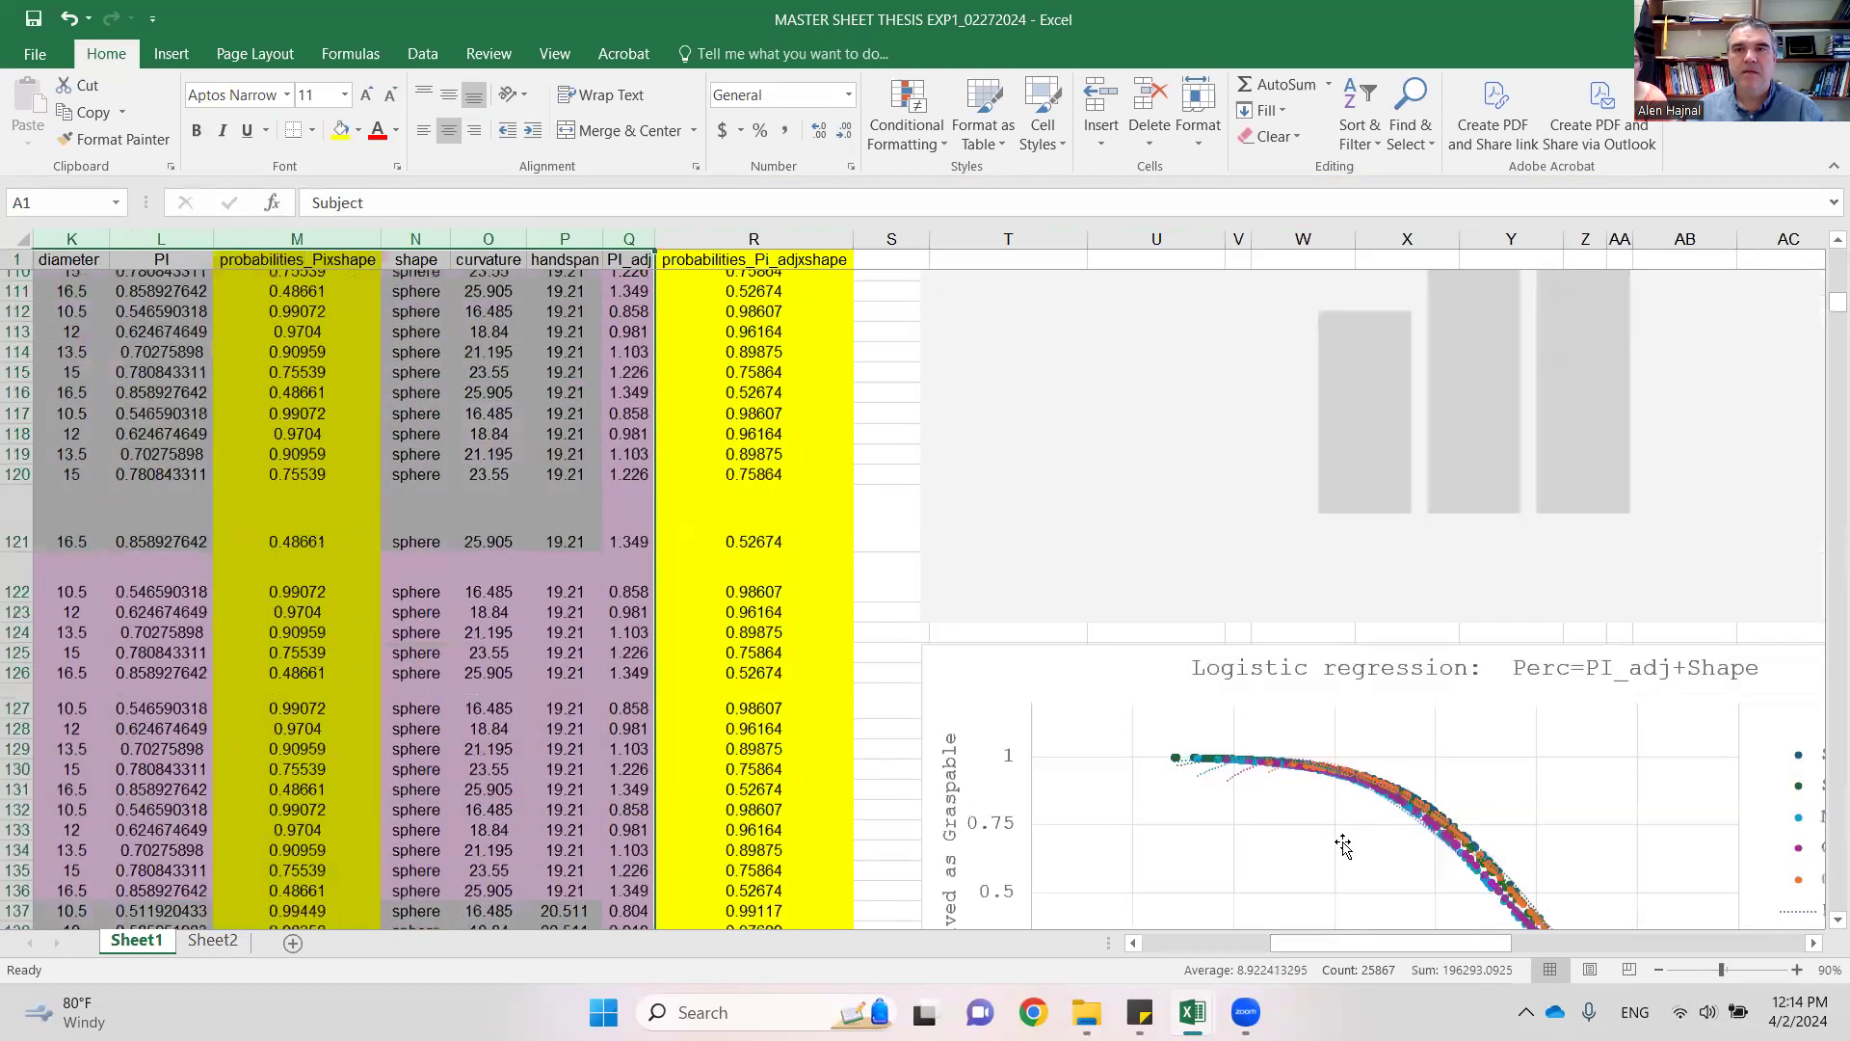
scroll(1342, 845, "up", 4)
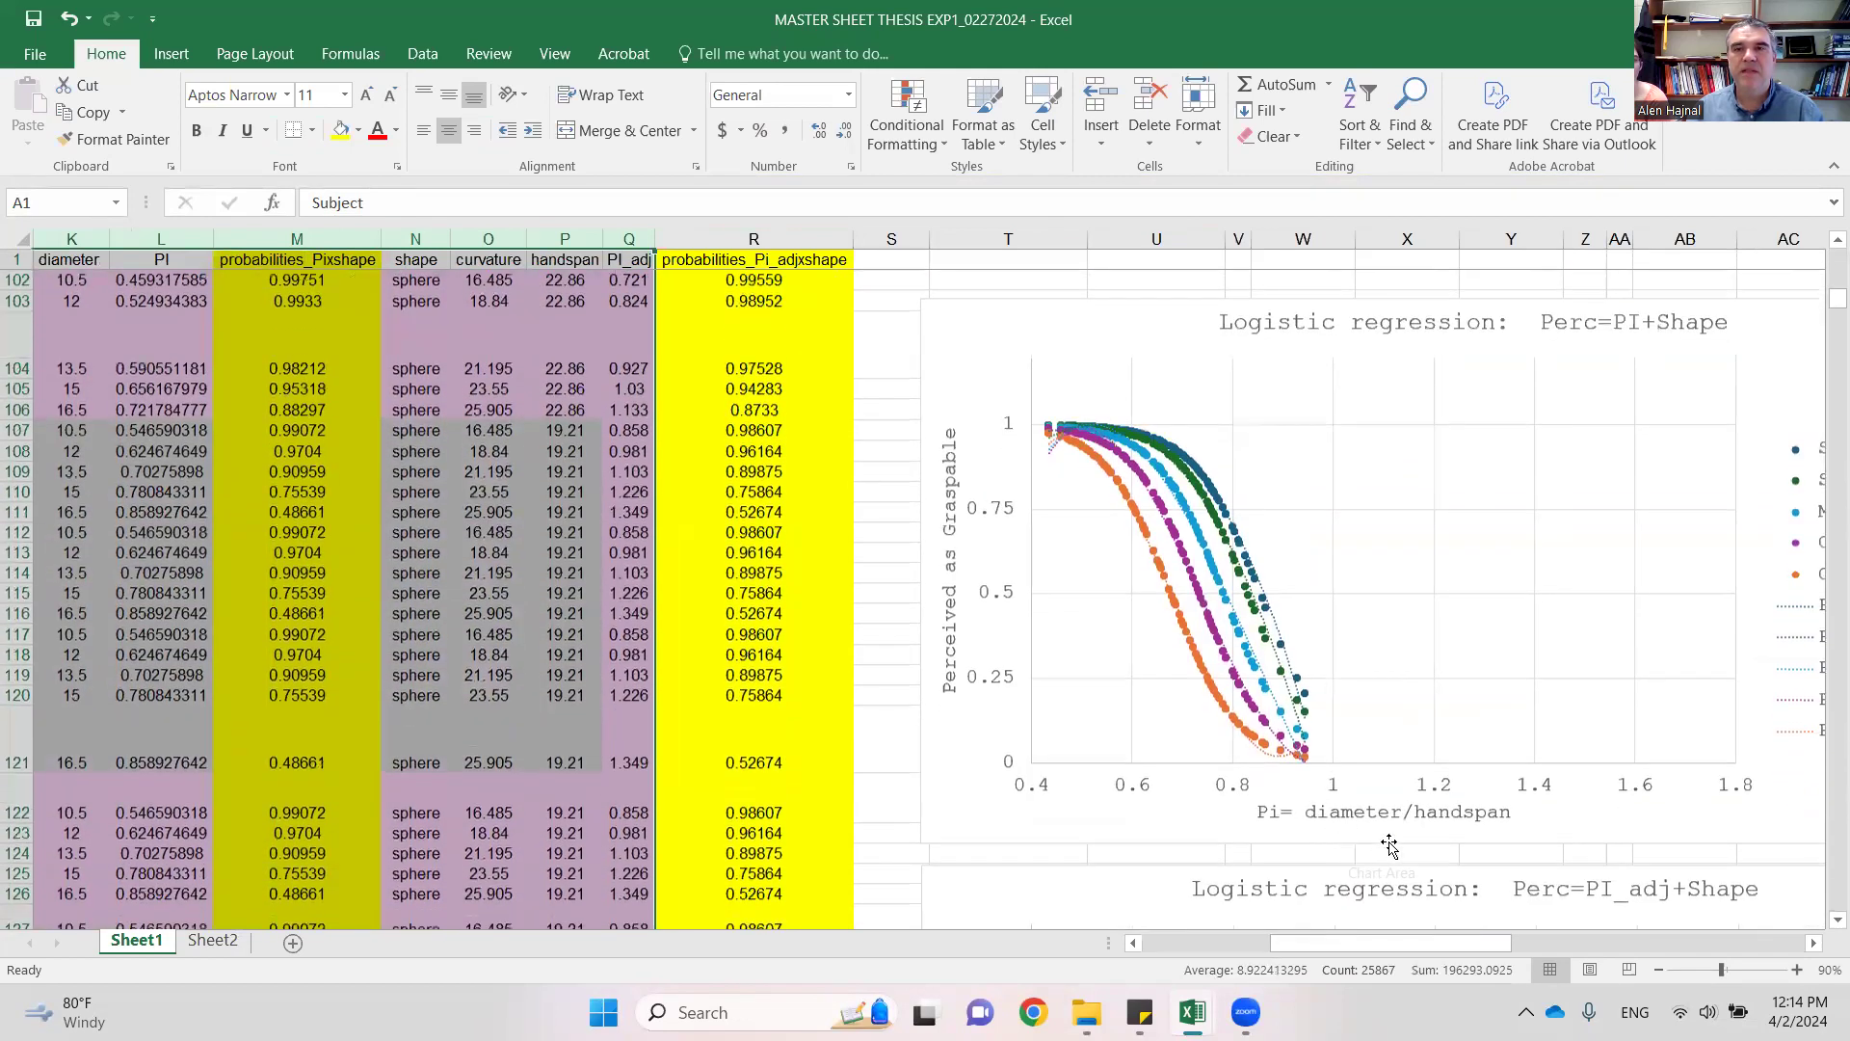
left_click(1812, 945)
left_click(1812, 945)
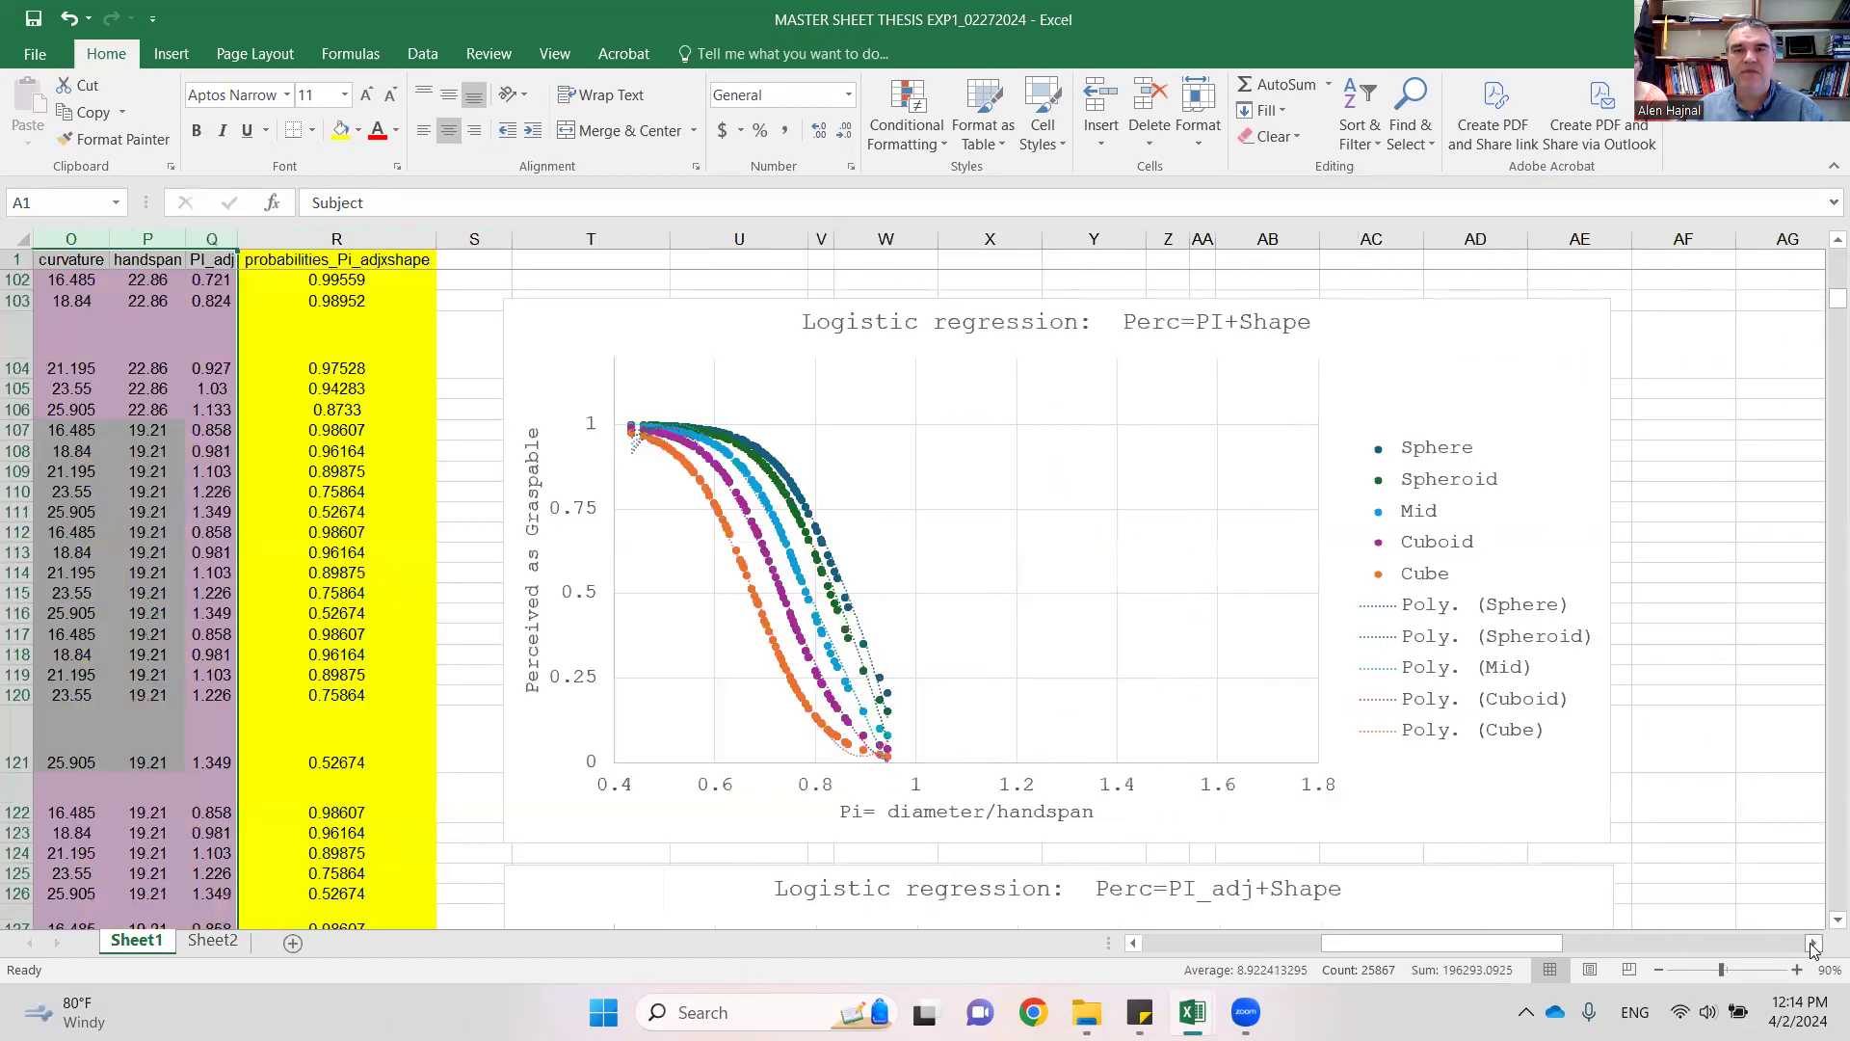
left_click(1813, 945)
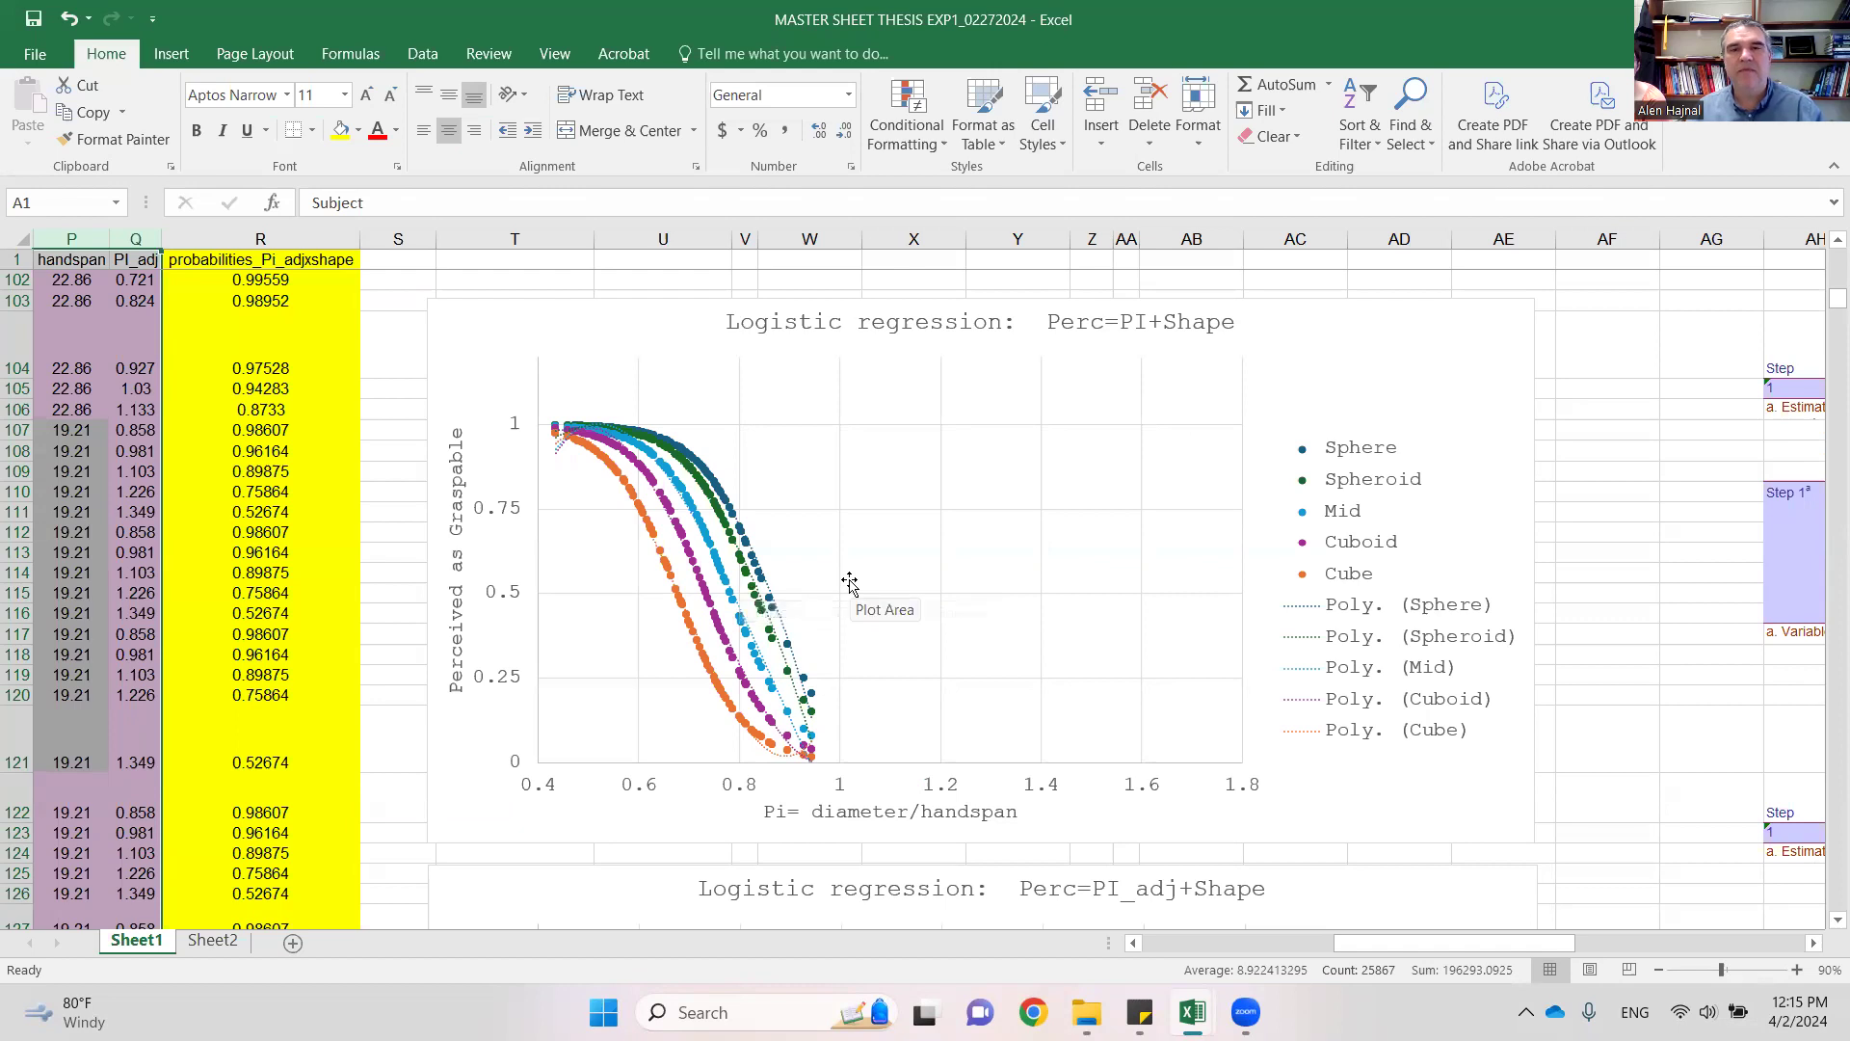
- Compare the Perc=PI_adj+Shape logistic regression chart with the Perc=PI+Shape chart above it
scroll(888, 578, "down", 3)
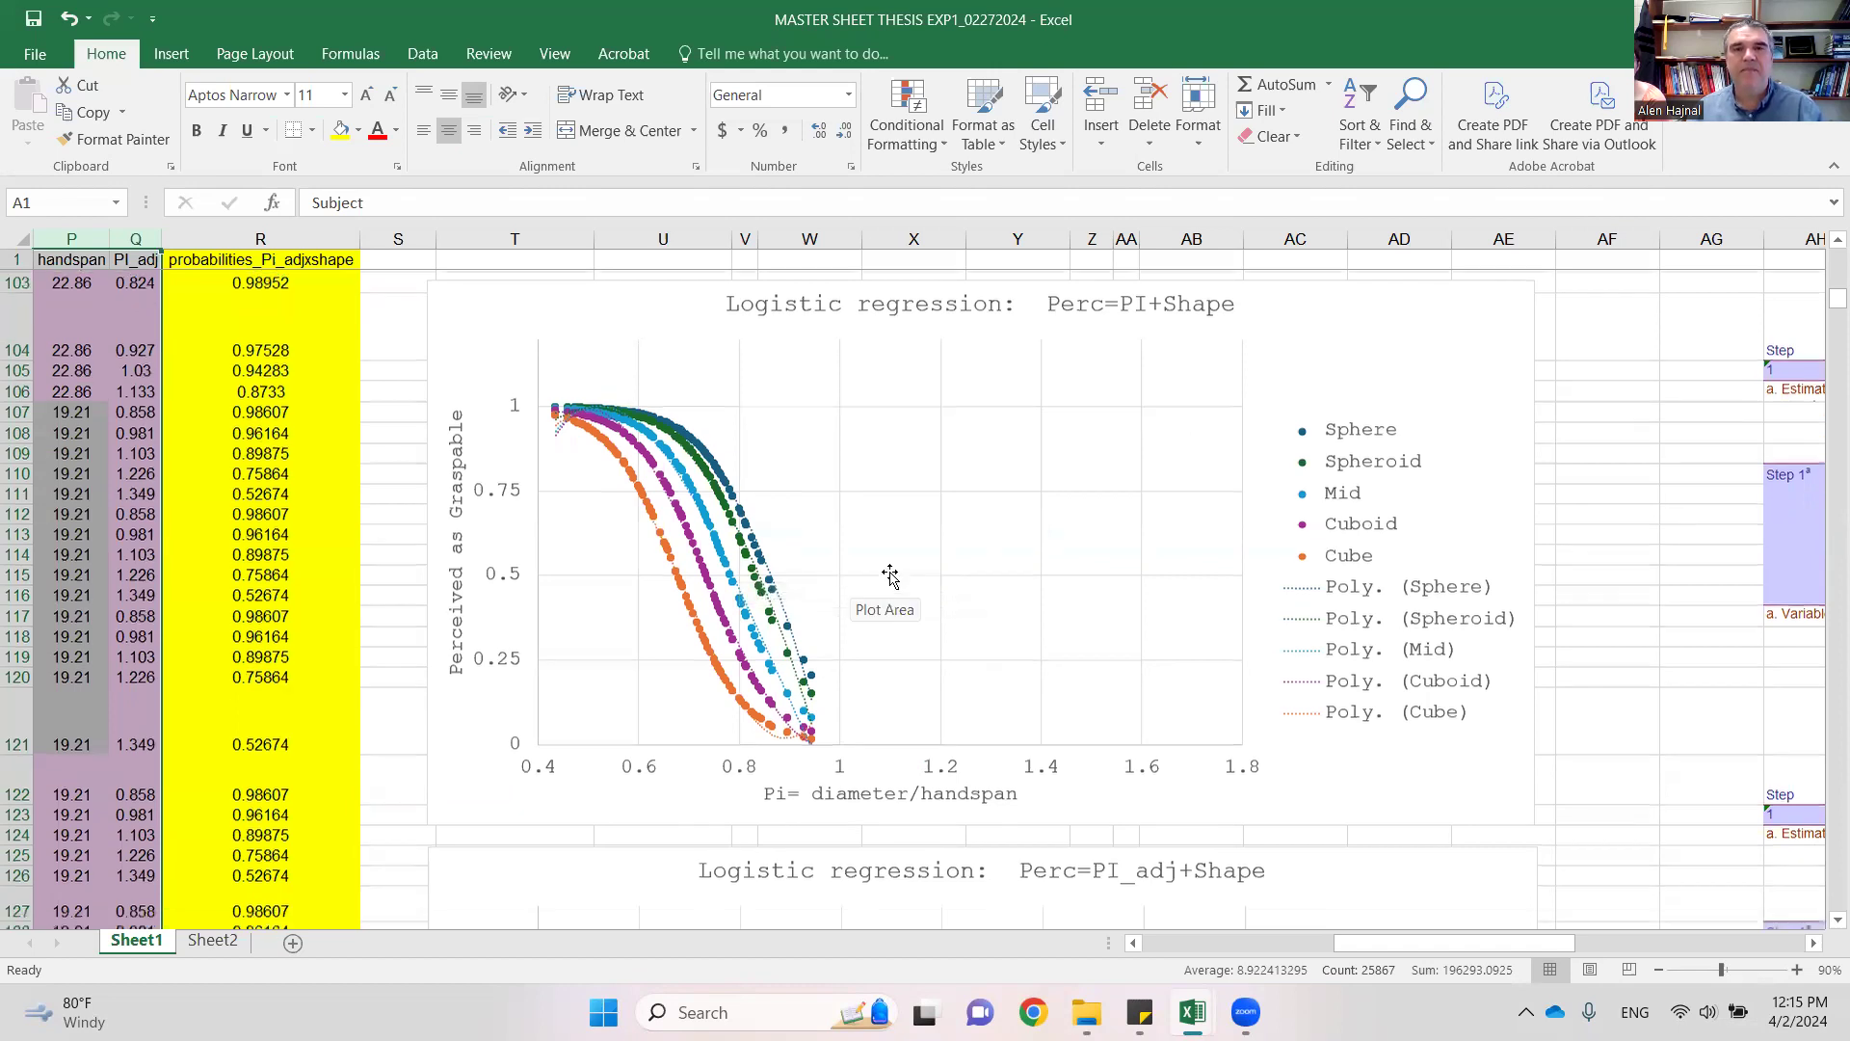
scroll(889, 579, "down", 4)
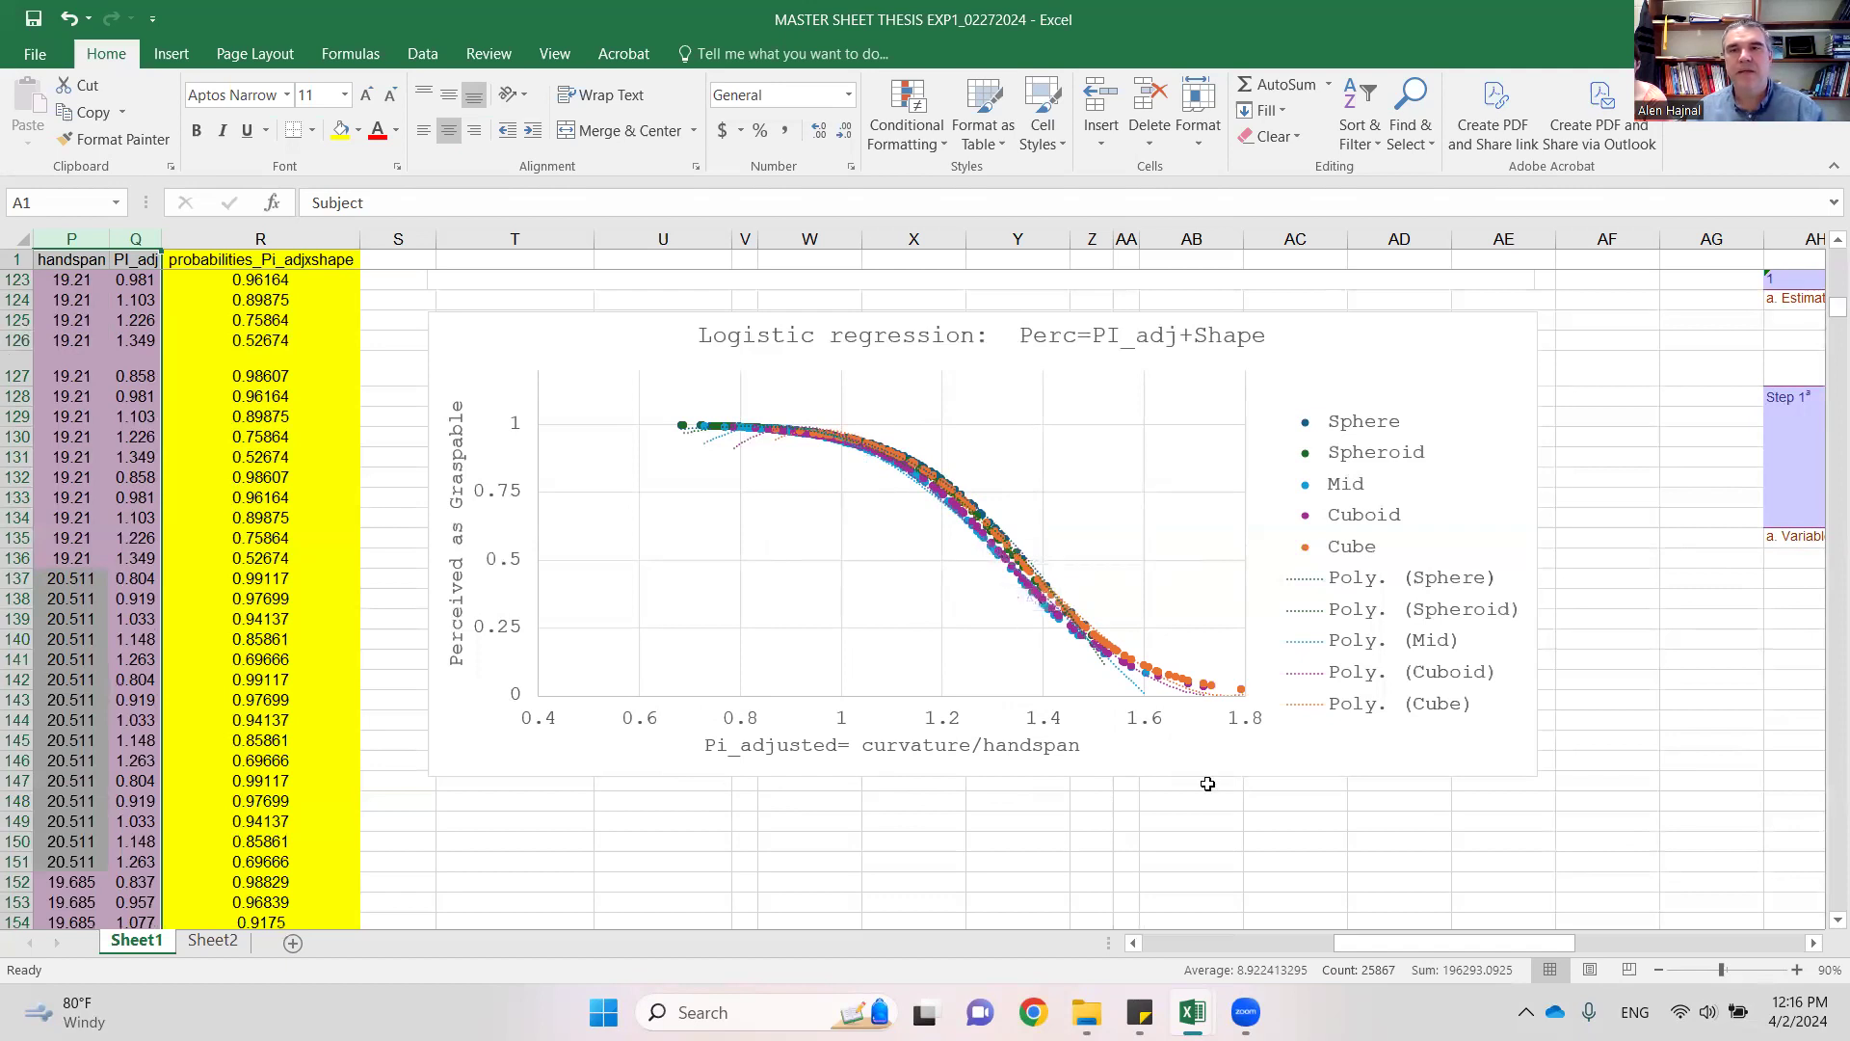
scroll(1210, 786, "up", 5)
scroll(1210, 786, "up", 2)
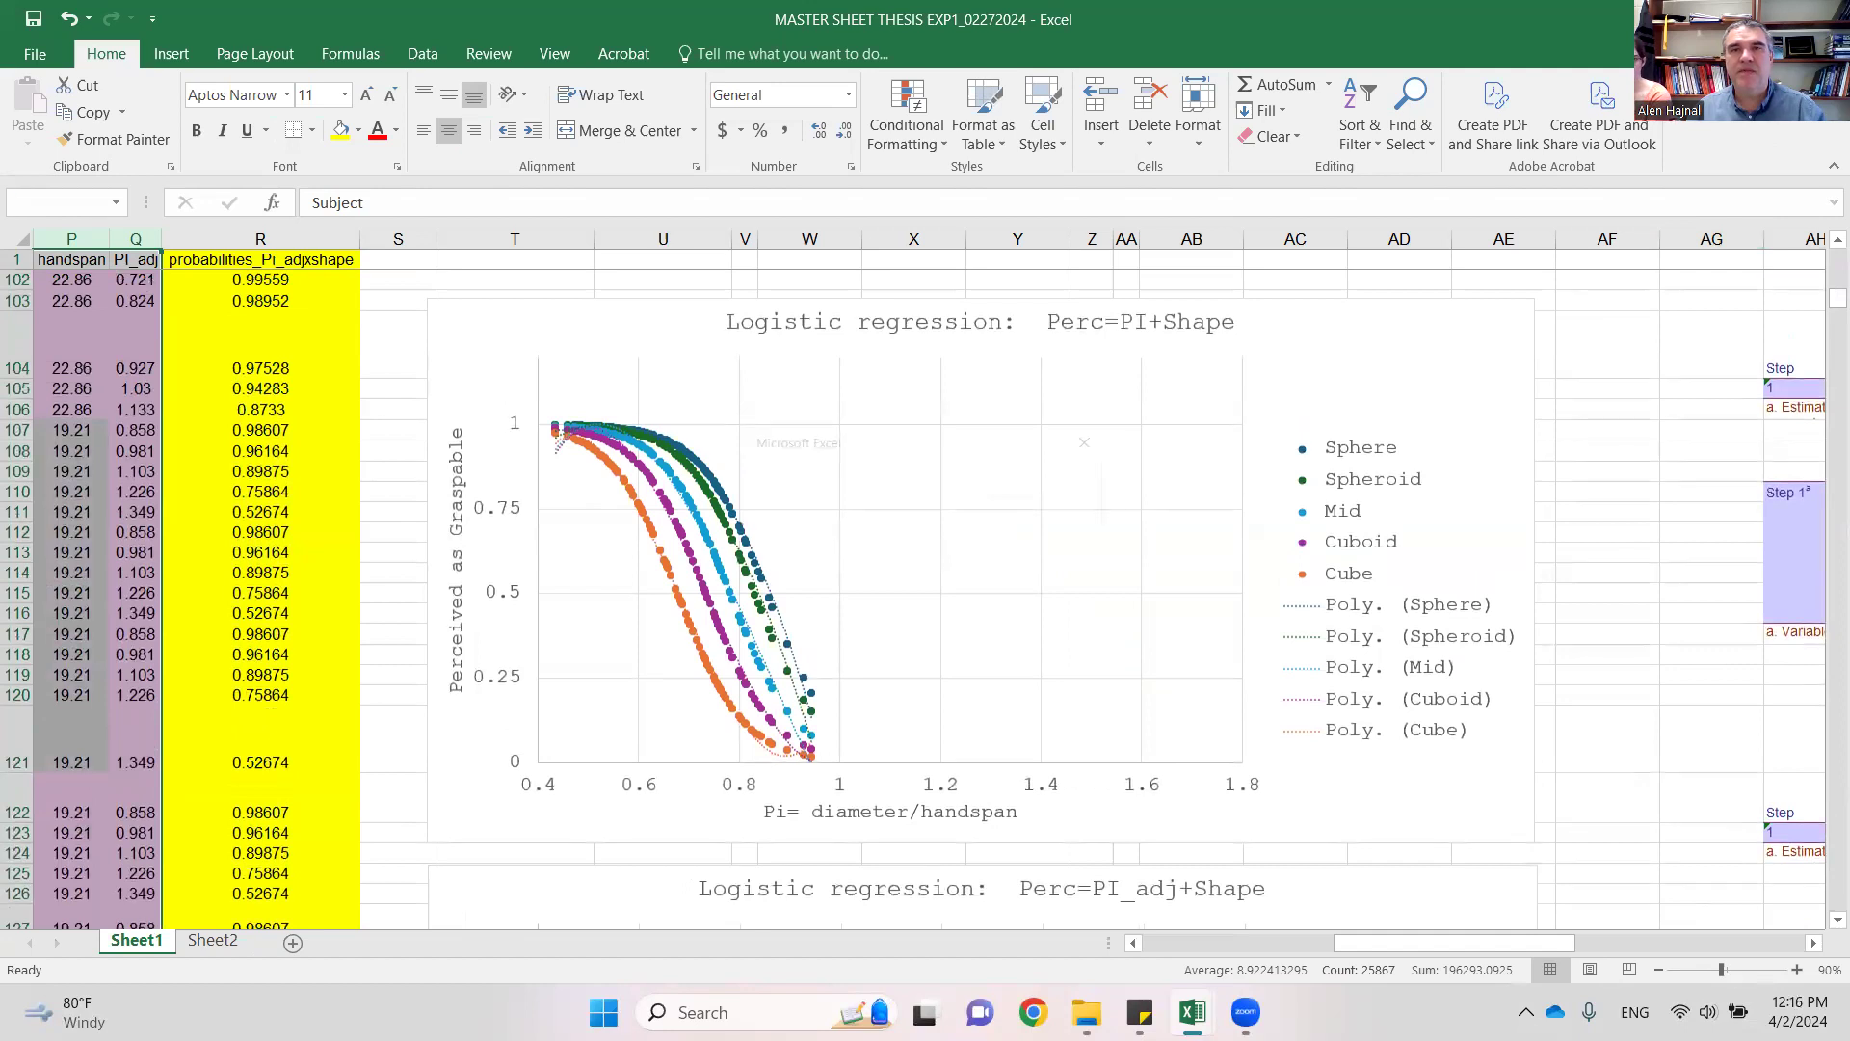
- Close the thesis workbook and return to the Participant Data All sheet in Master Spreadsheet
key("ctrl+w")
left_click(926, 541)
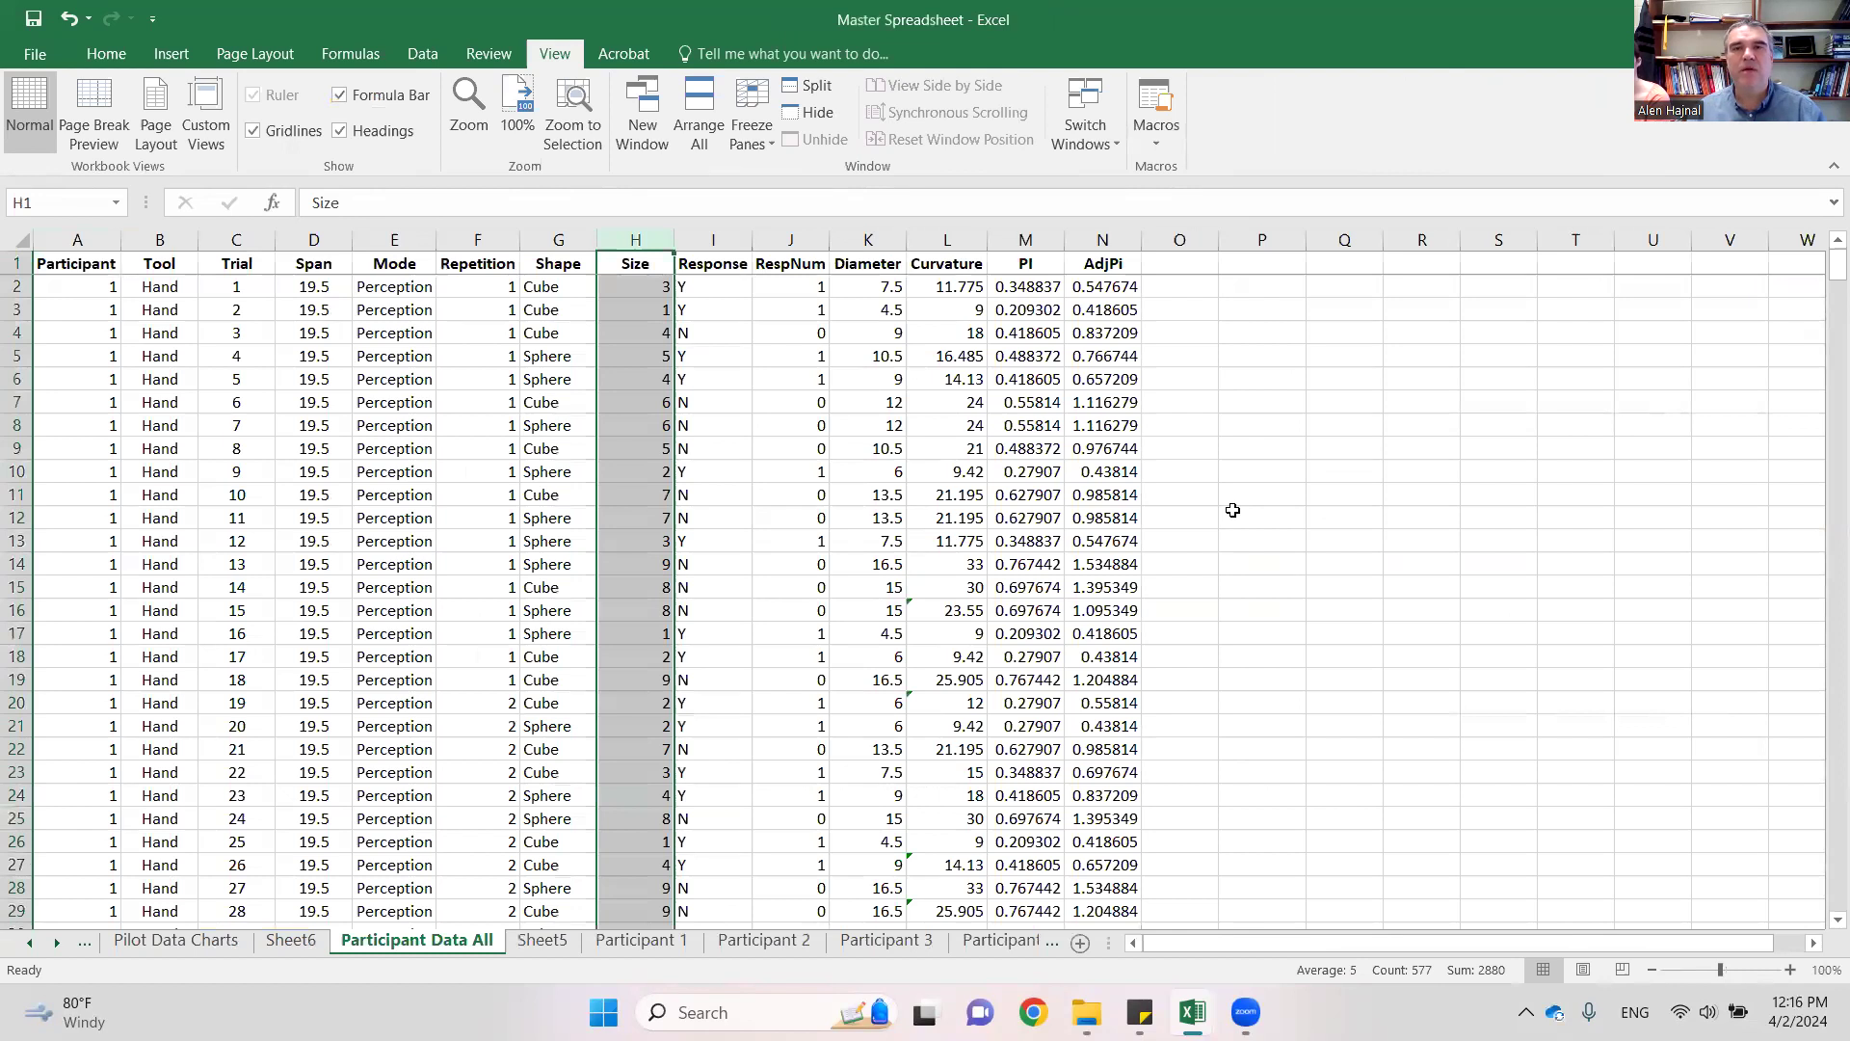
left_click(1814, 944)
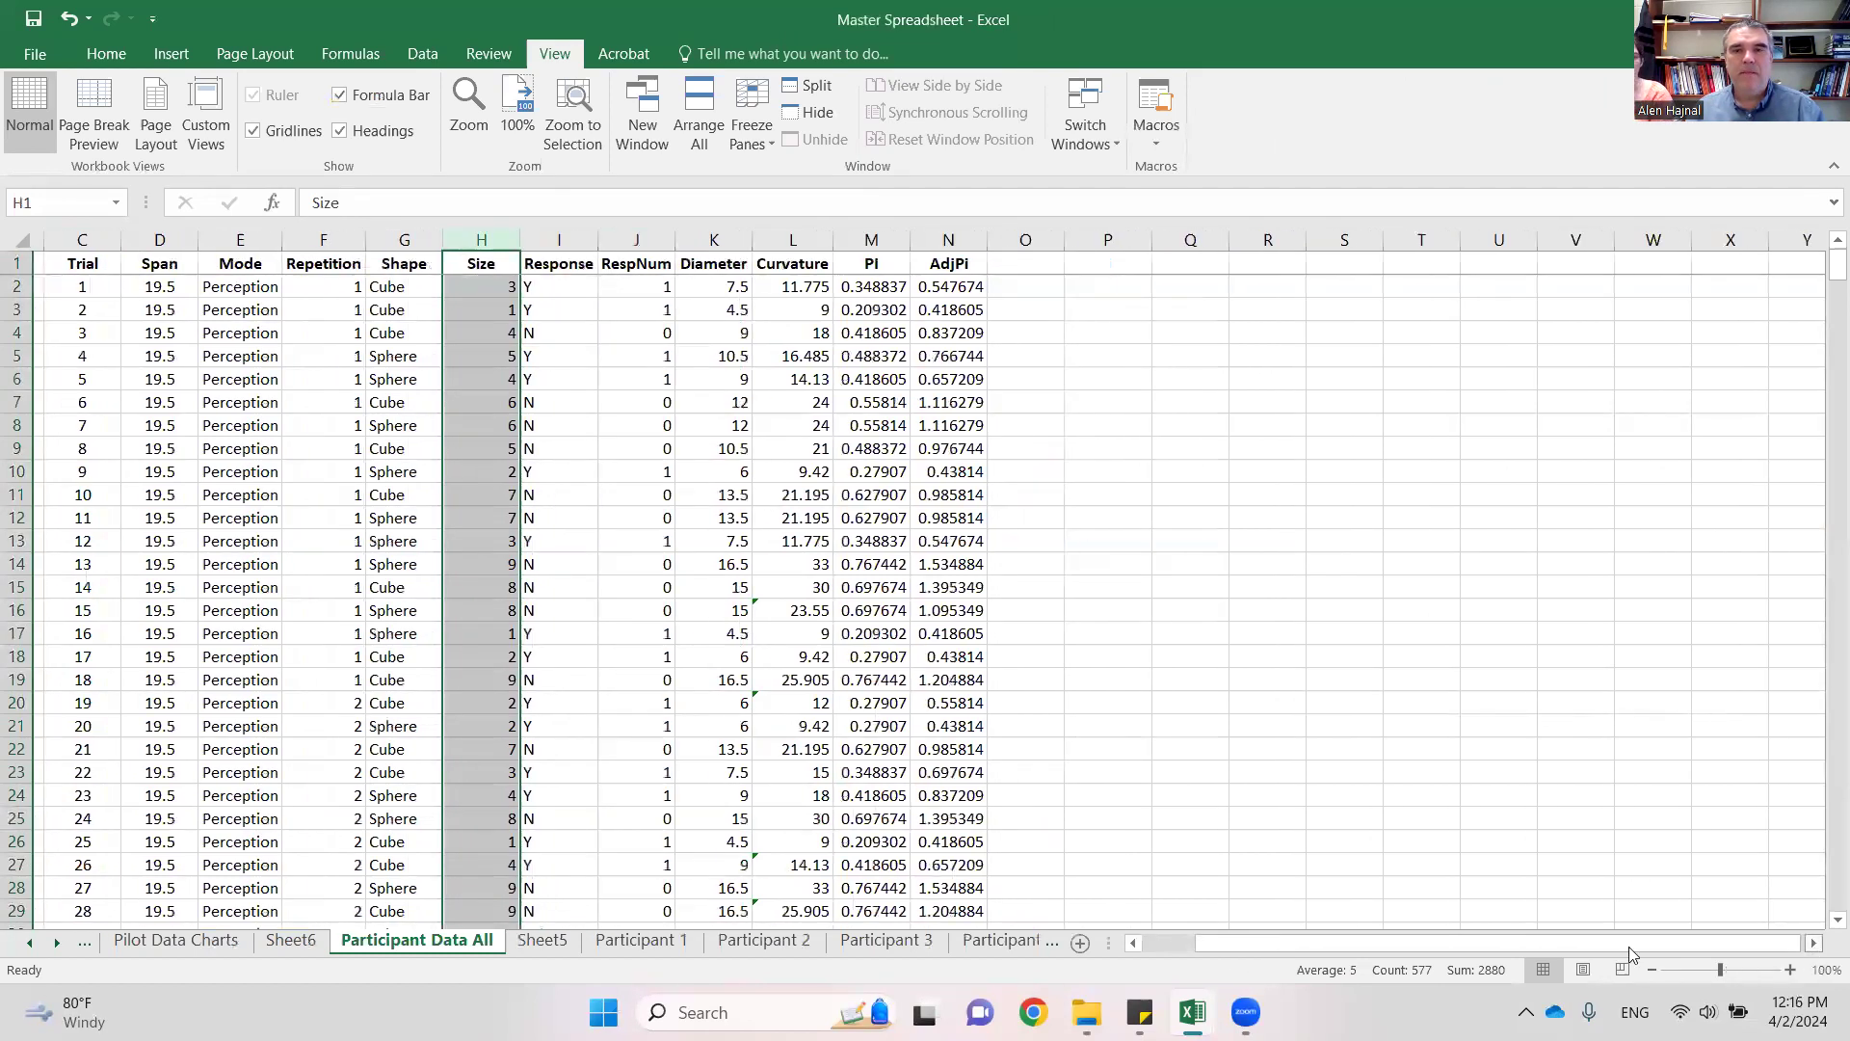
left_click_drag(1631, 954, 1511, 952)
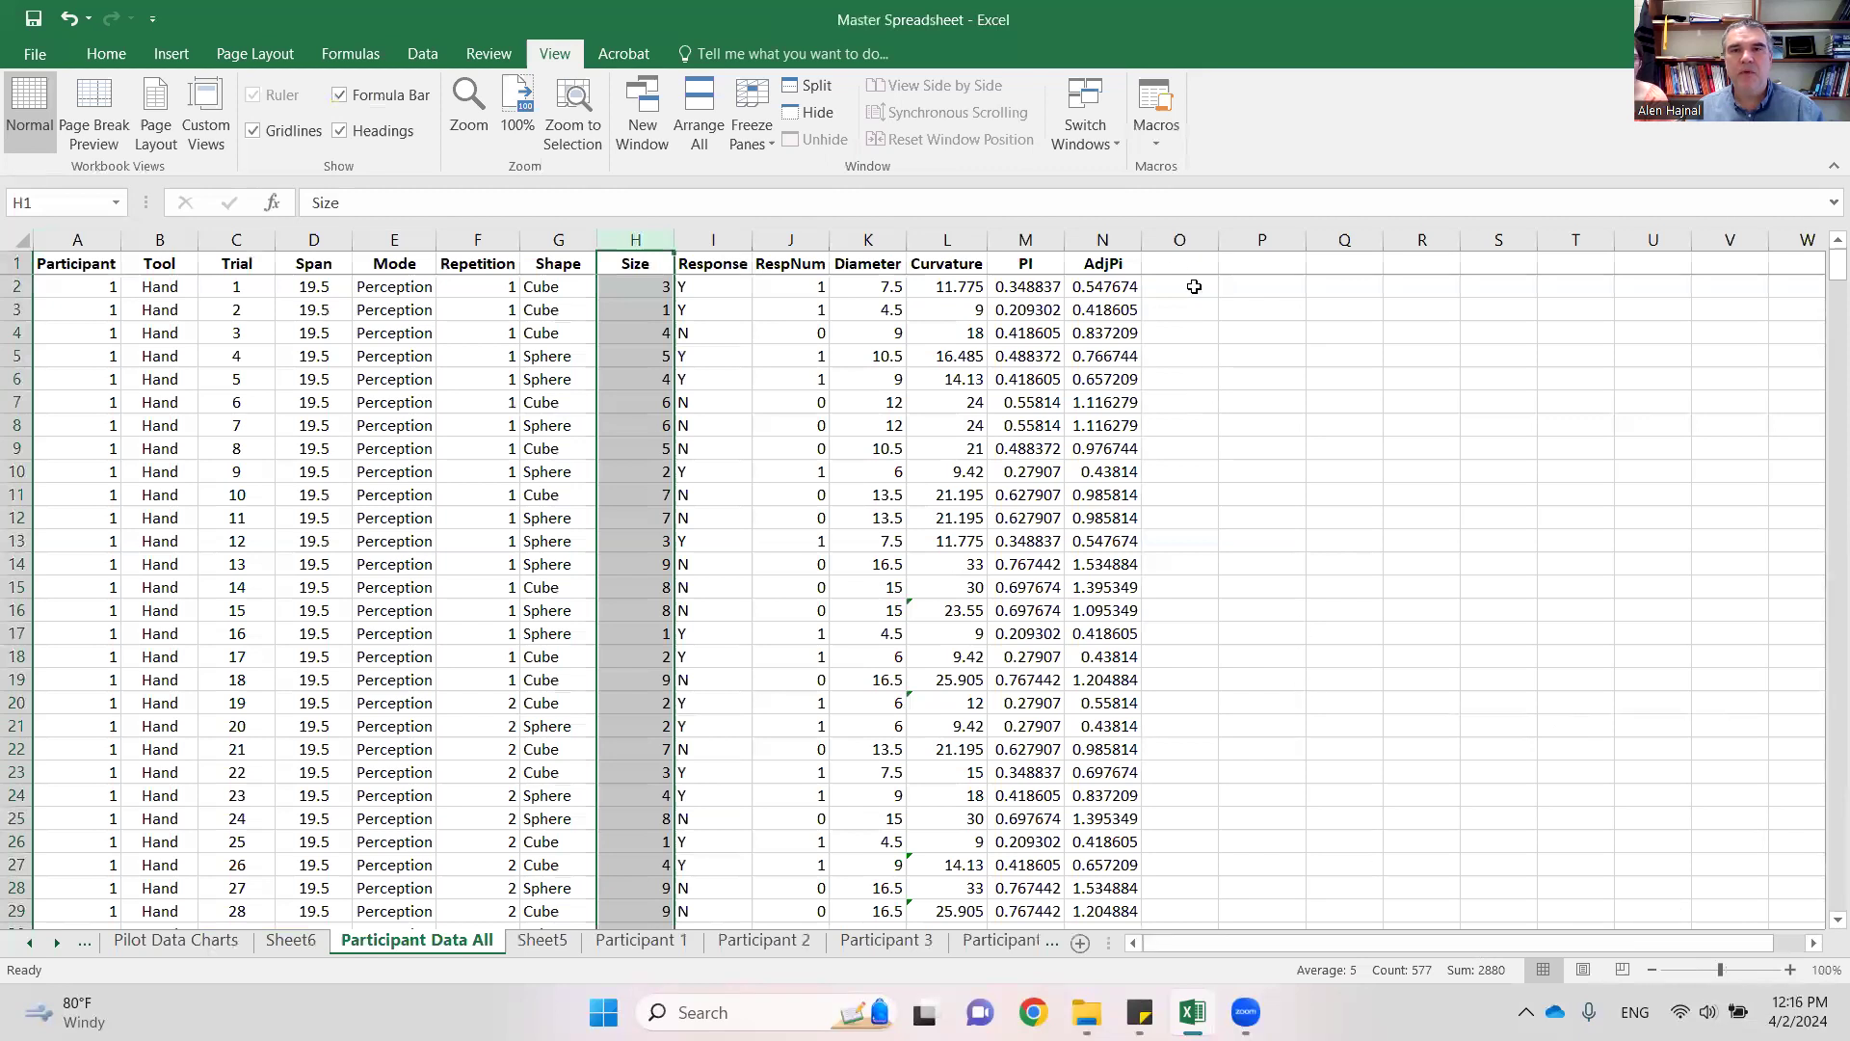
- Add the column header pre_PIxShape in cell O1 and widen column O to fit it
left_click(1170, 246)
left_click(1171, 261)
type("pre")
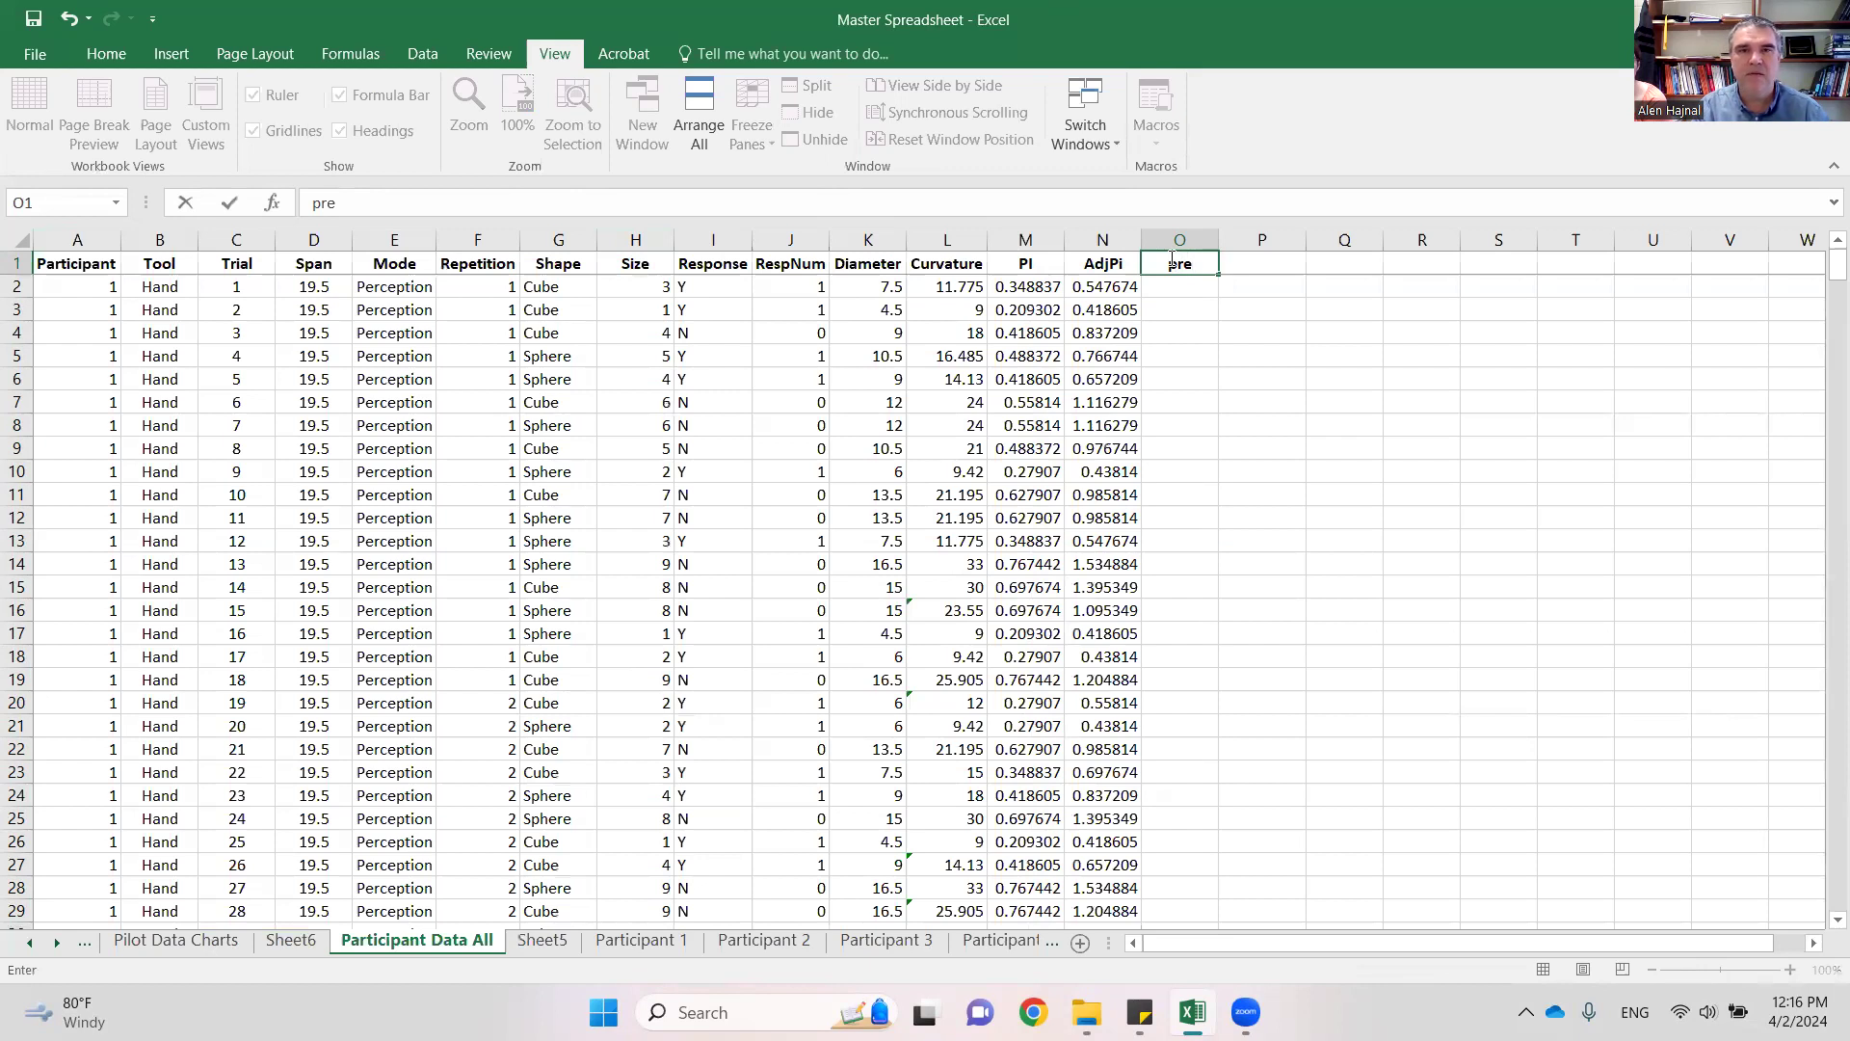
type("_")
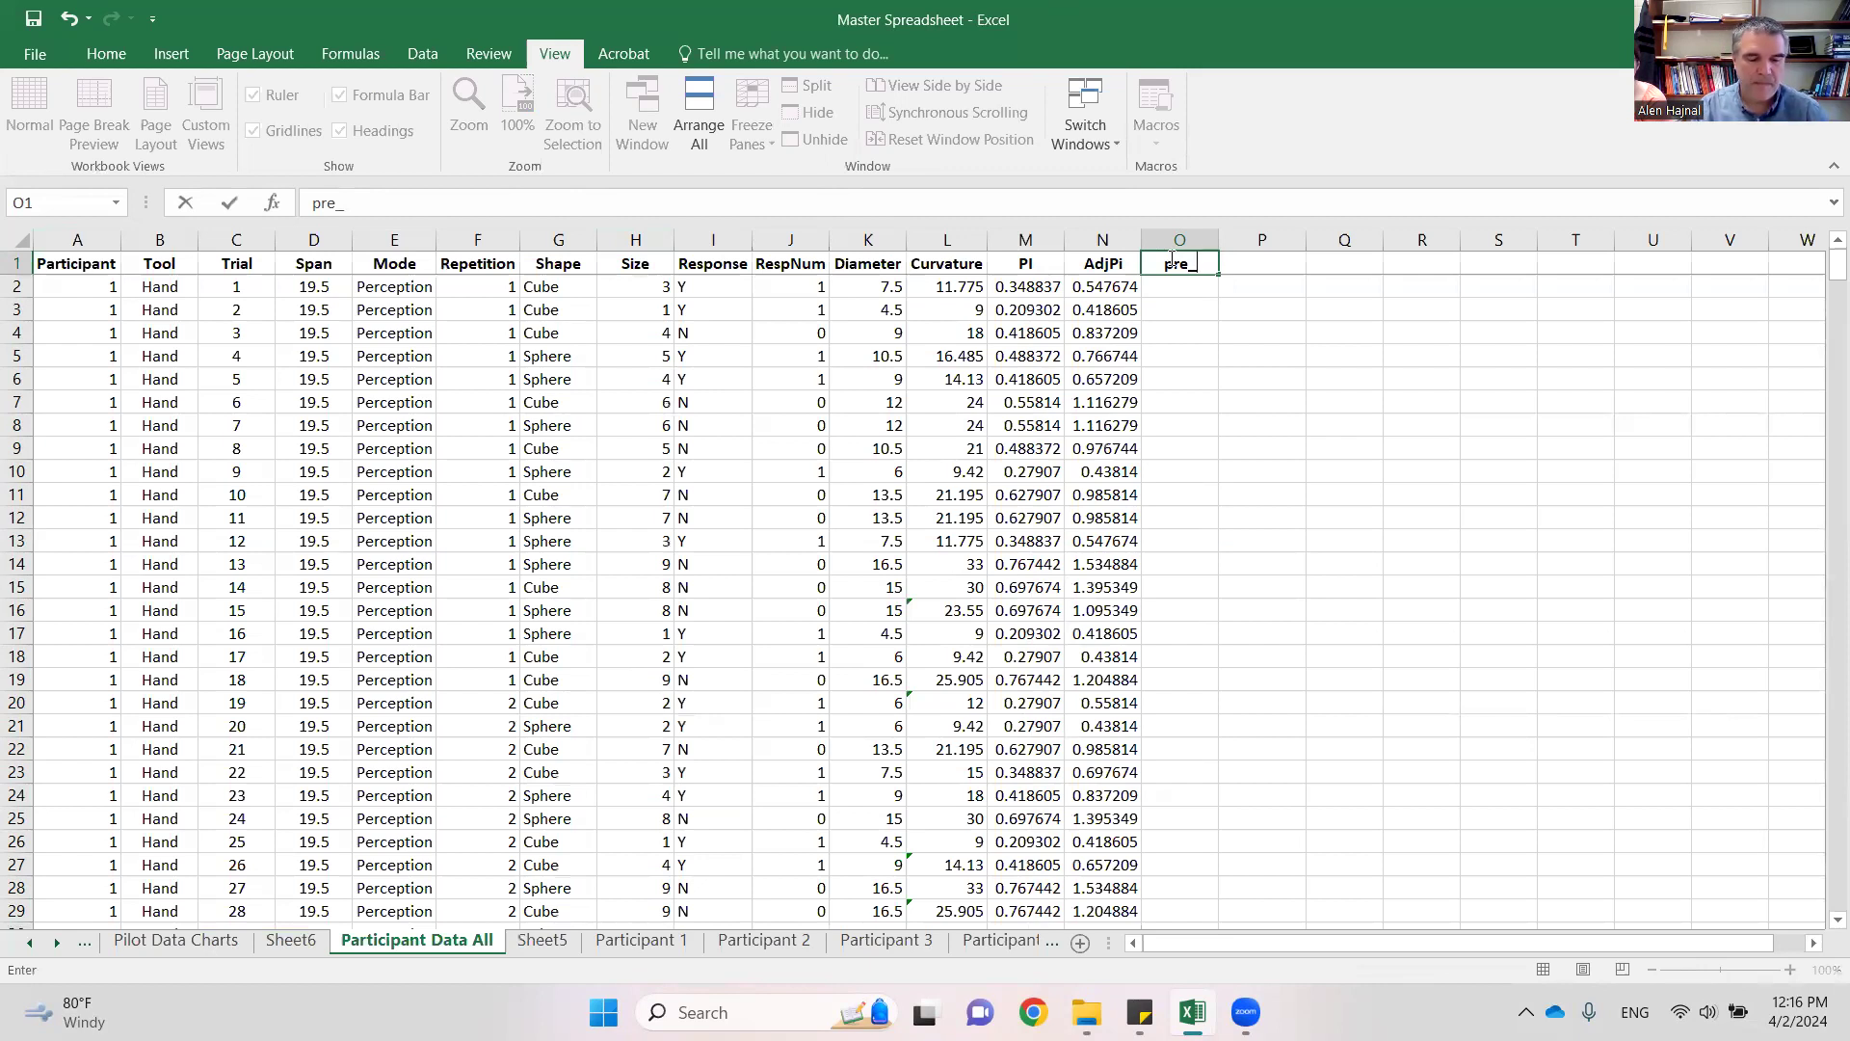
type("PI")
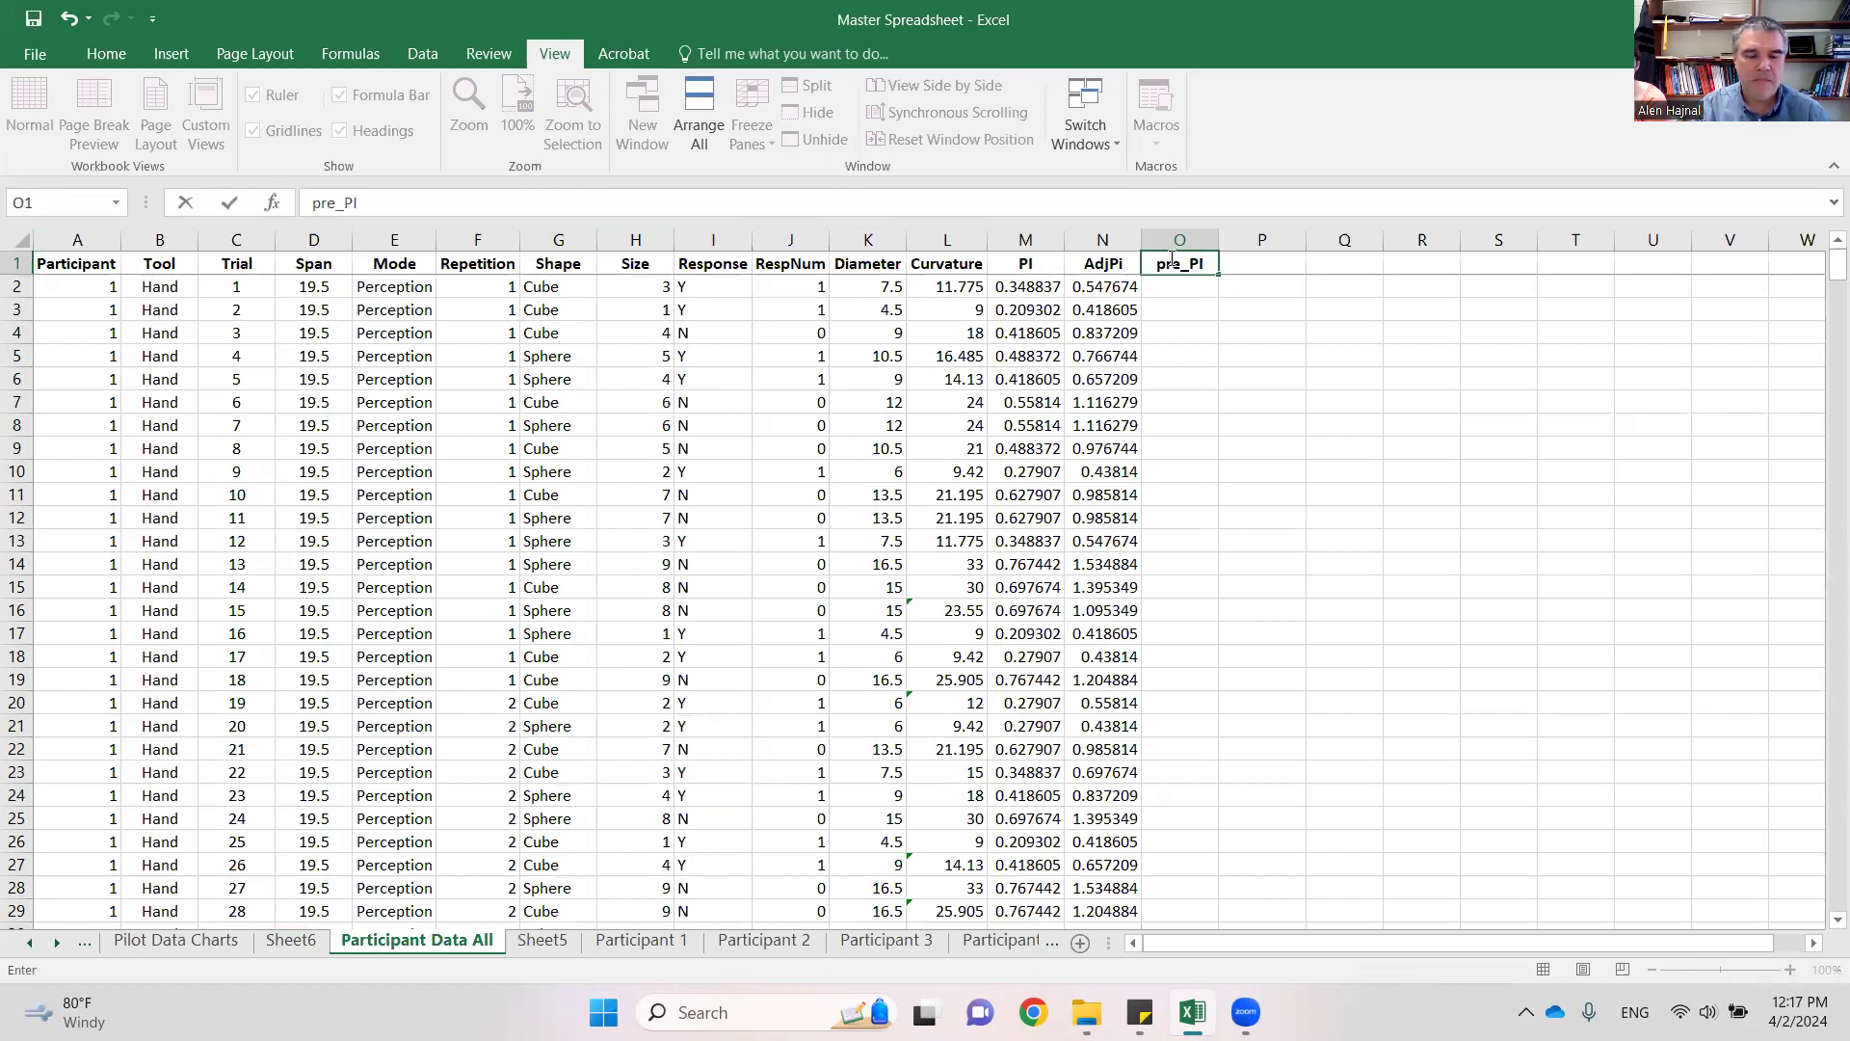
type("x")
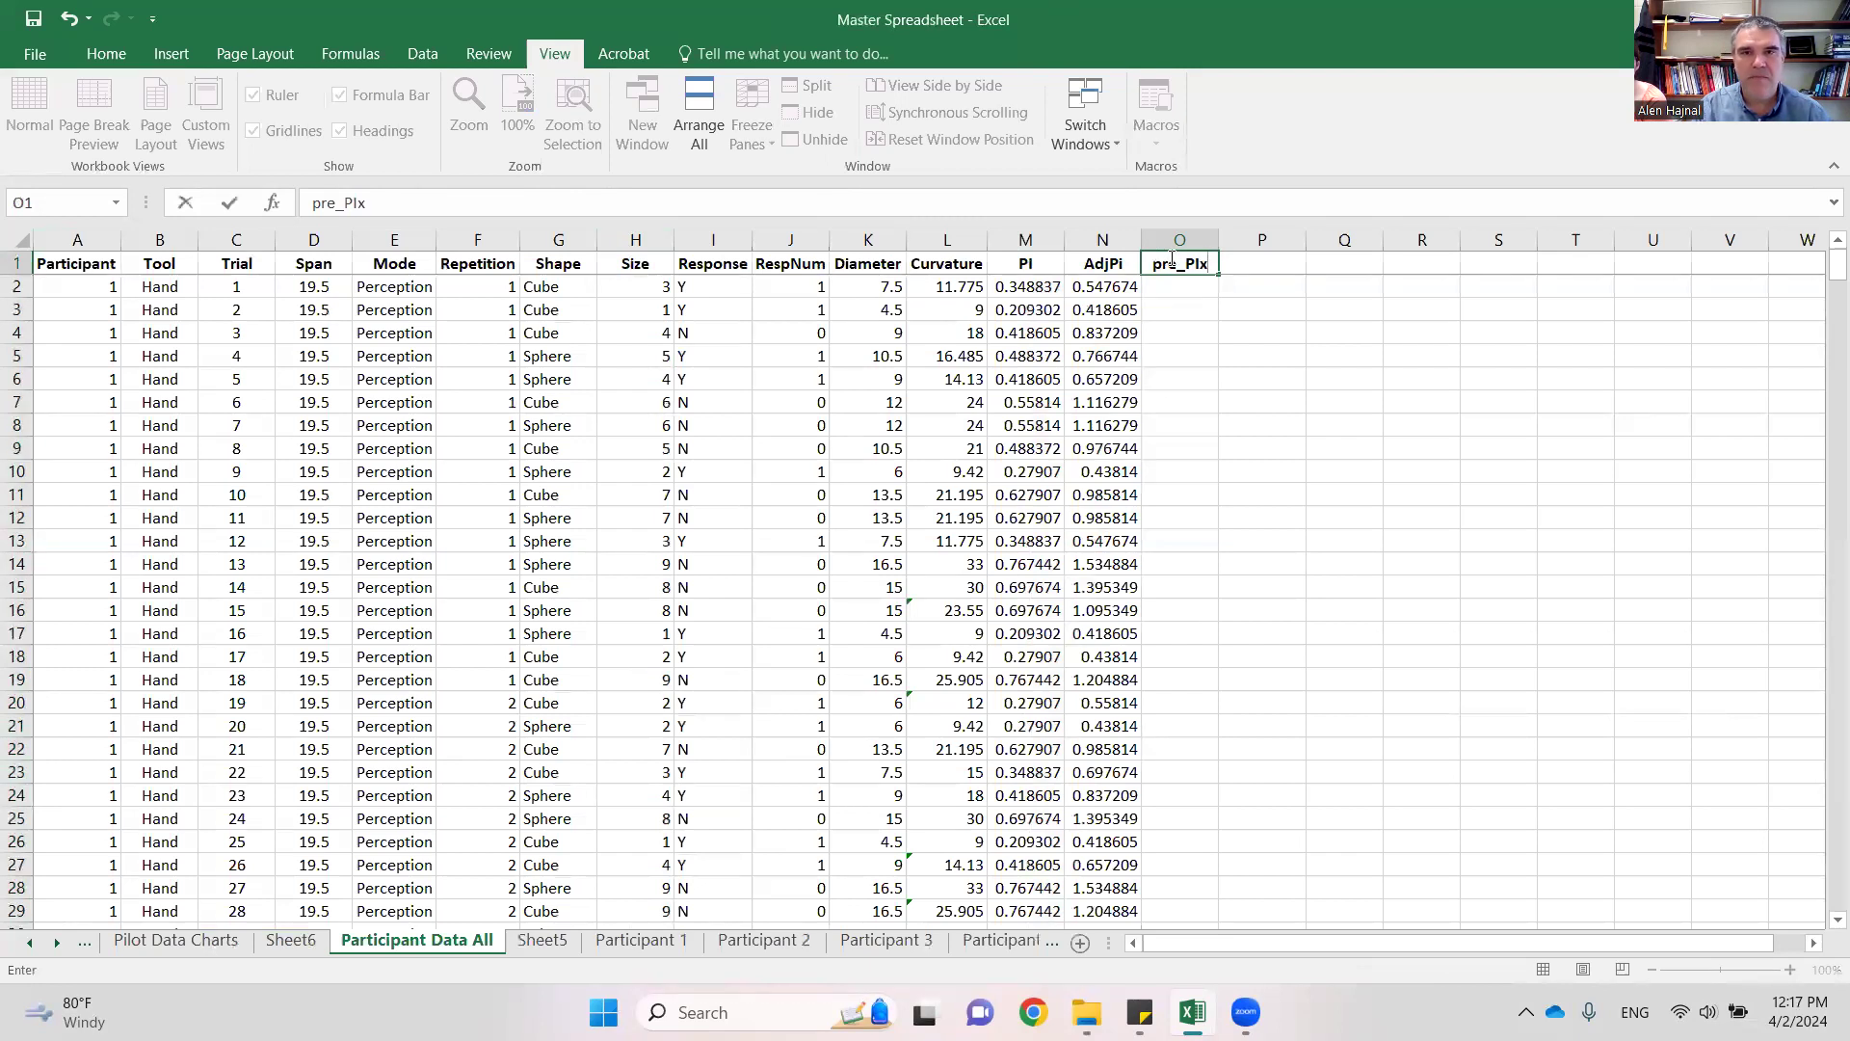
type("Sha")
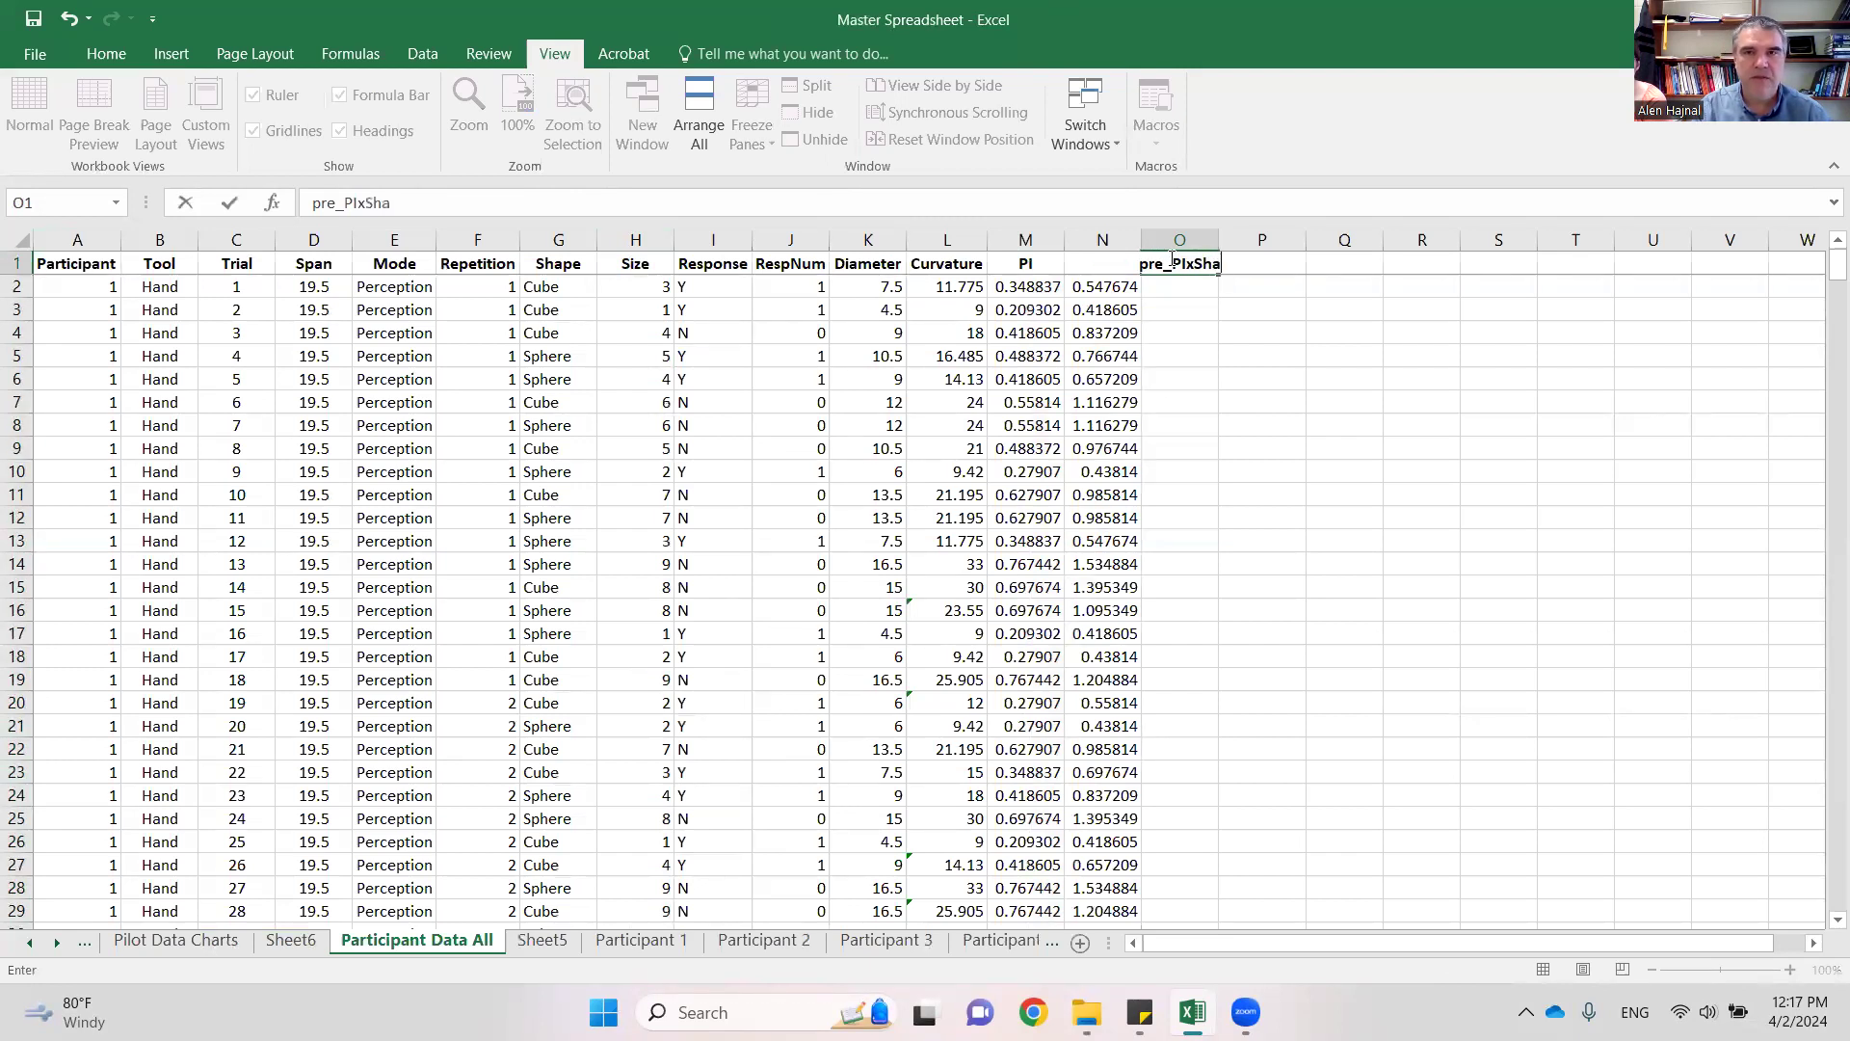
type("pe")
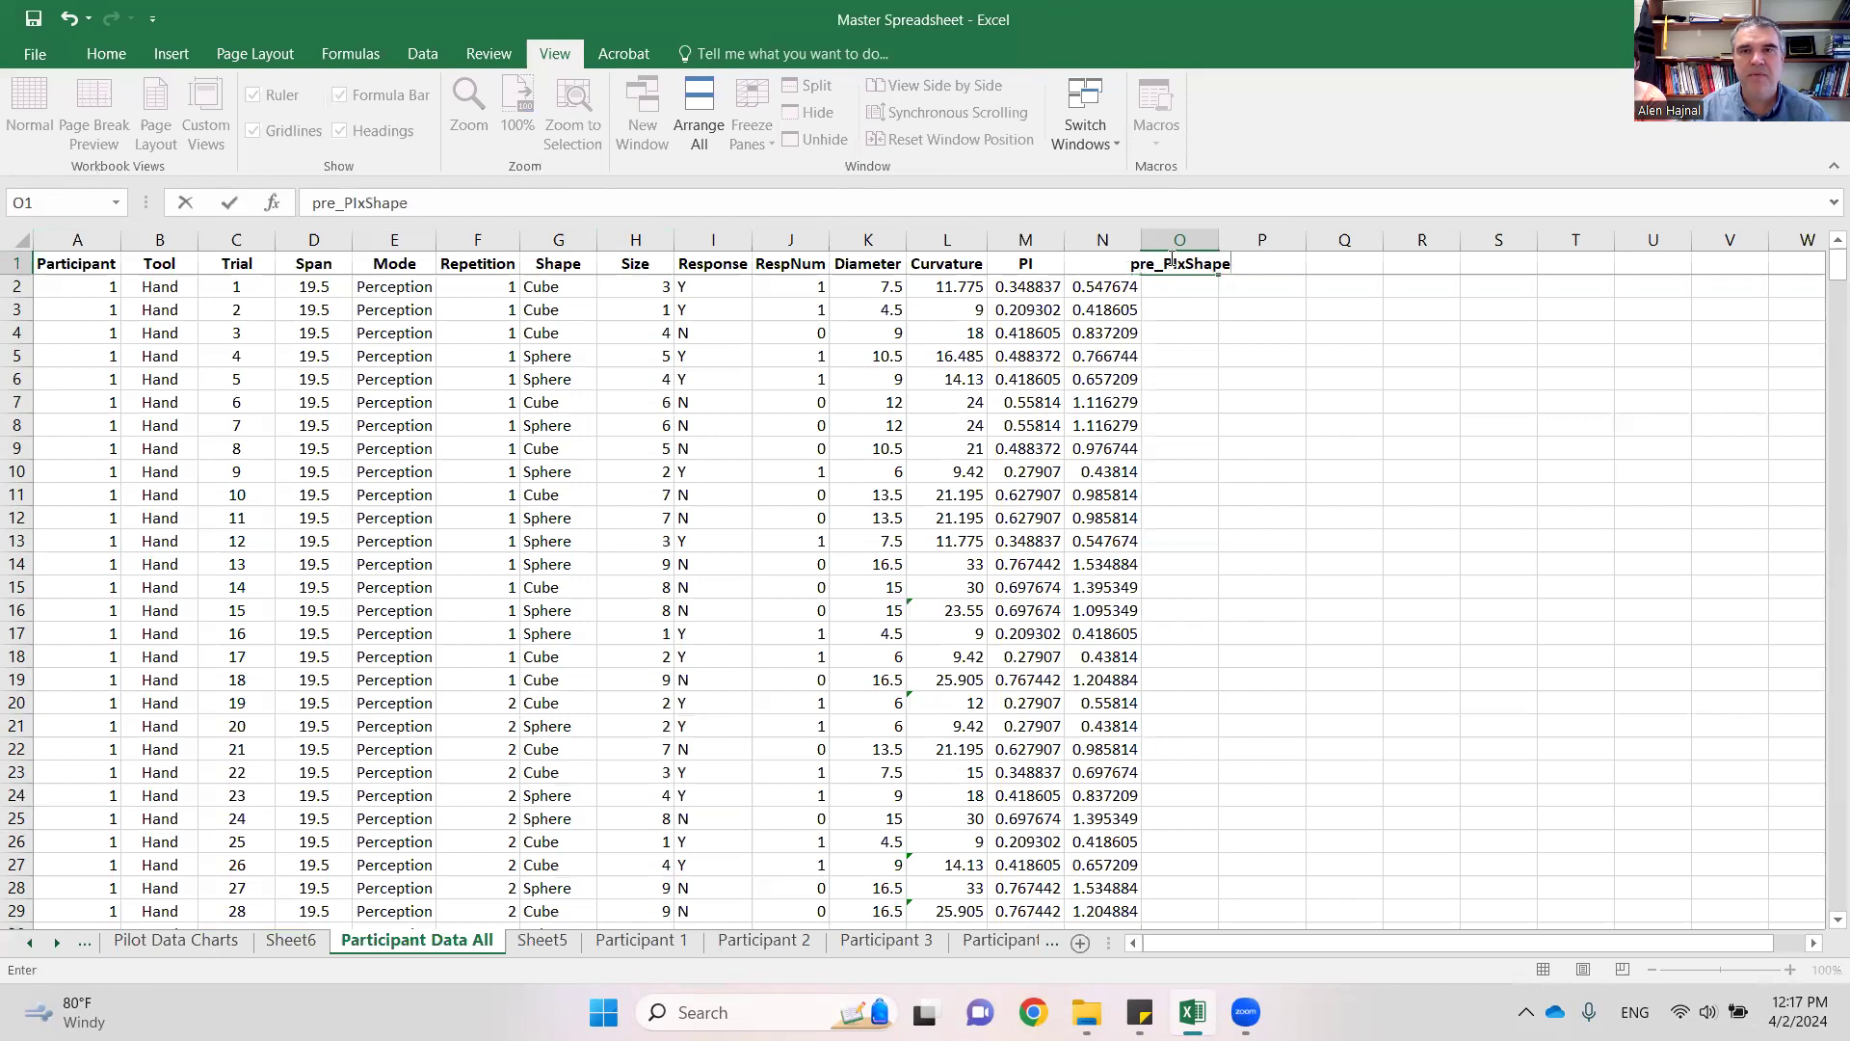
key("Return")
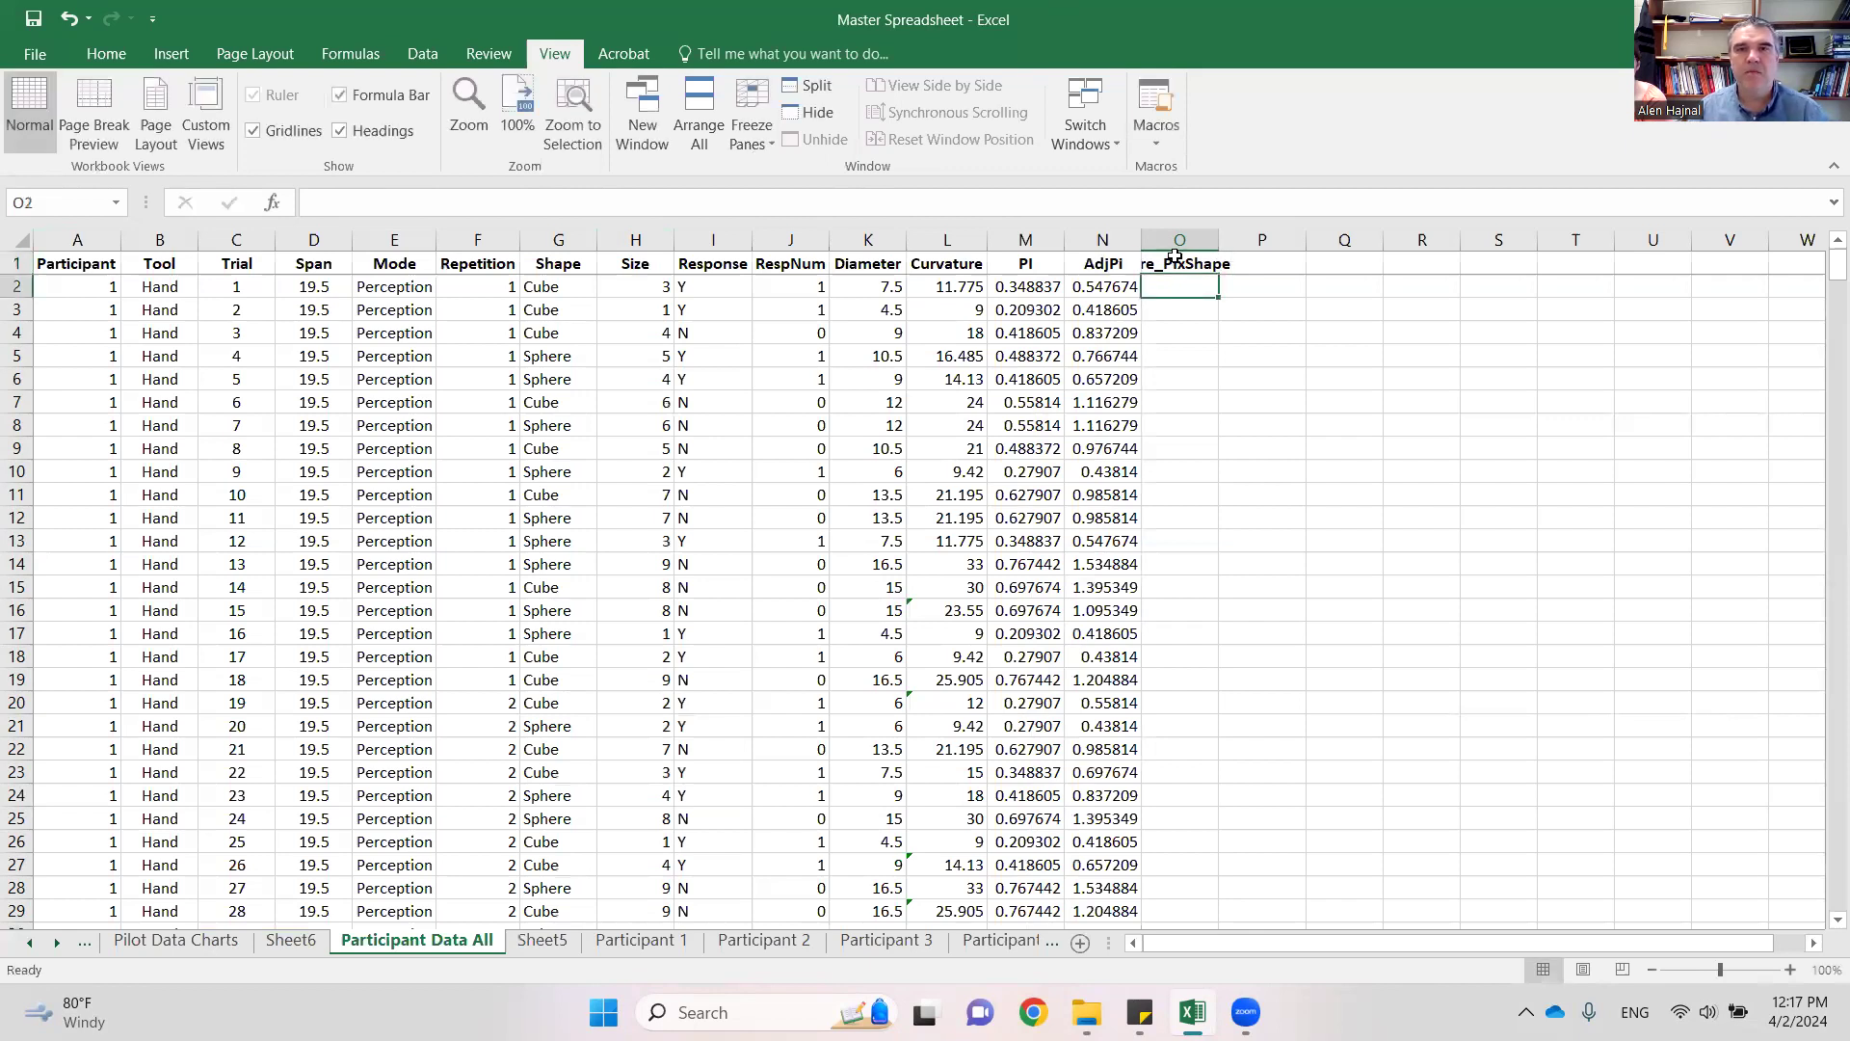
left_click_drag(1214, 246, 1250, 247)
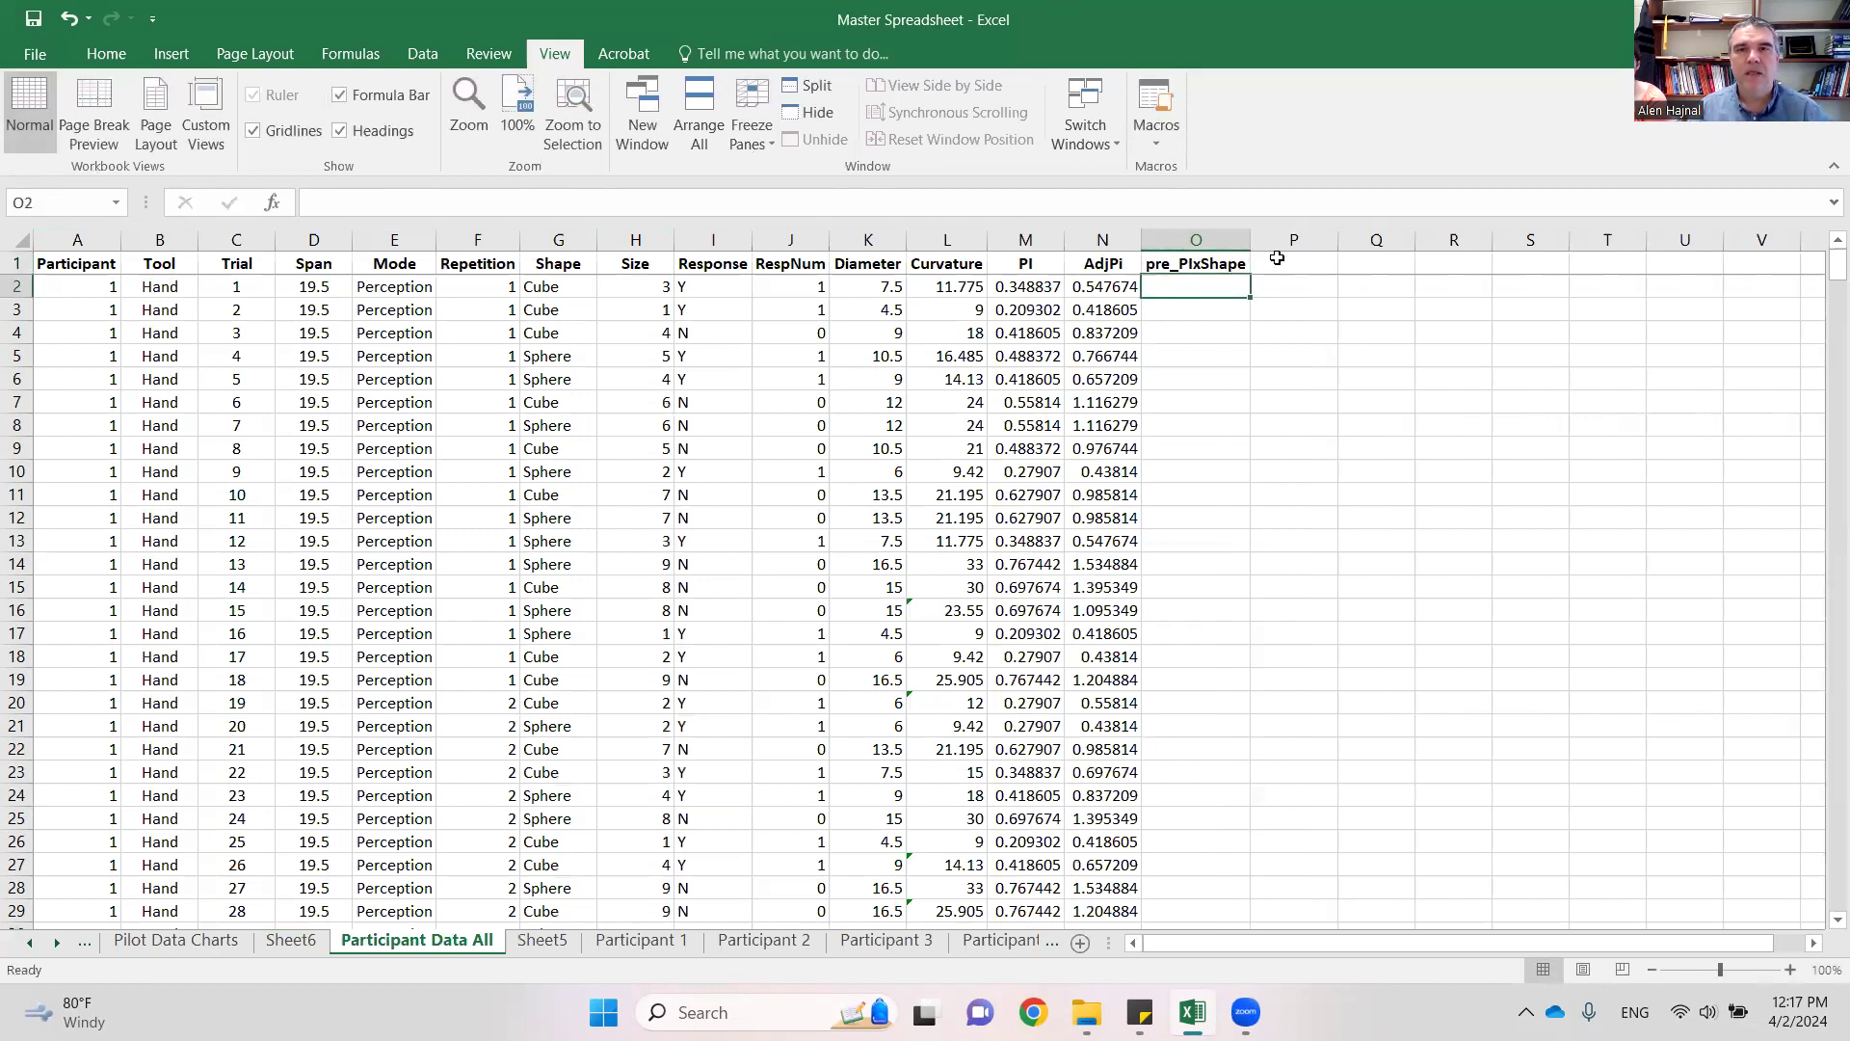
- Add the column header pre_PIadjxShape in cell P1 and adjust the widths of columns O and P to fit their headers
left_click(1282, 261)
type("pre_")
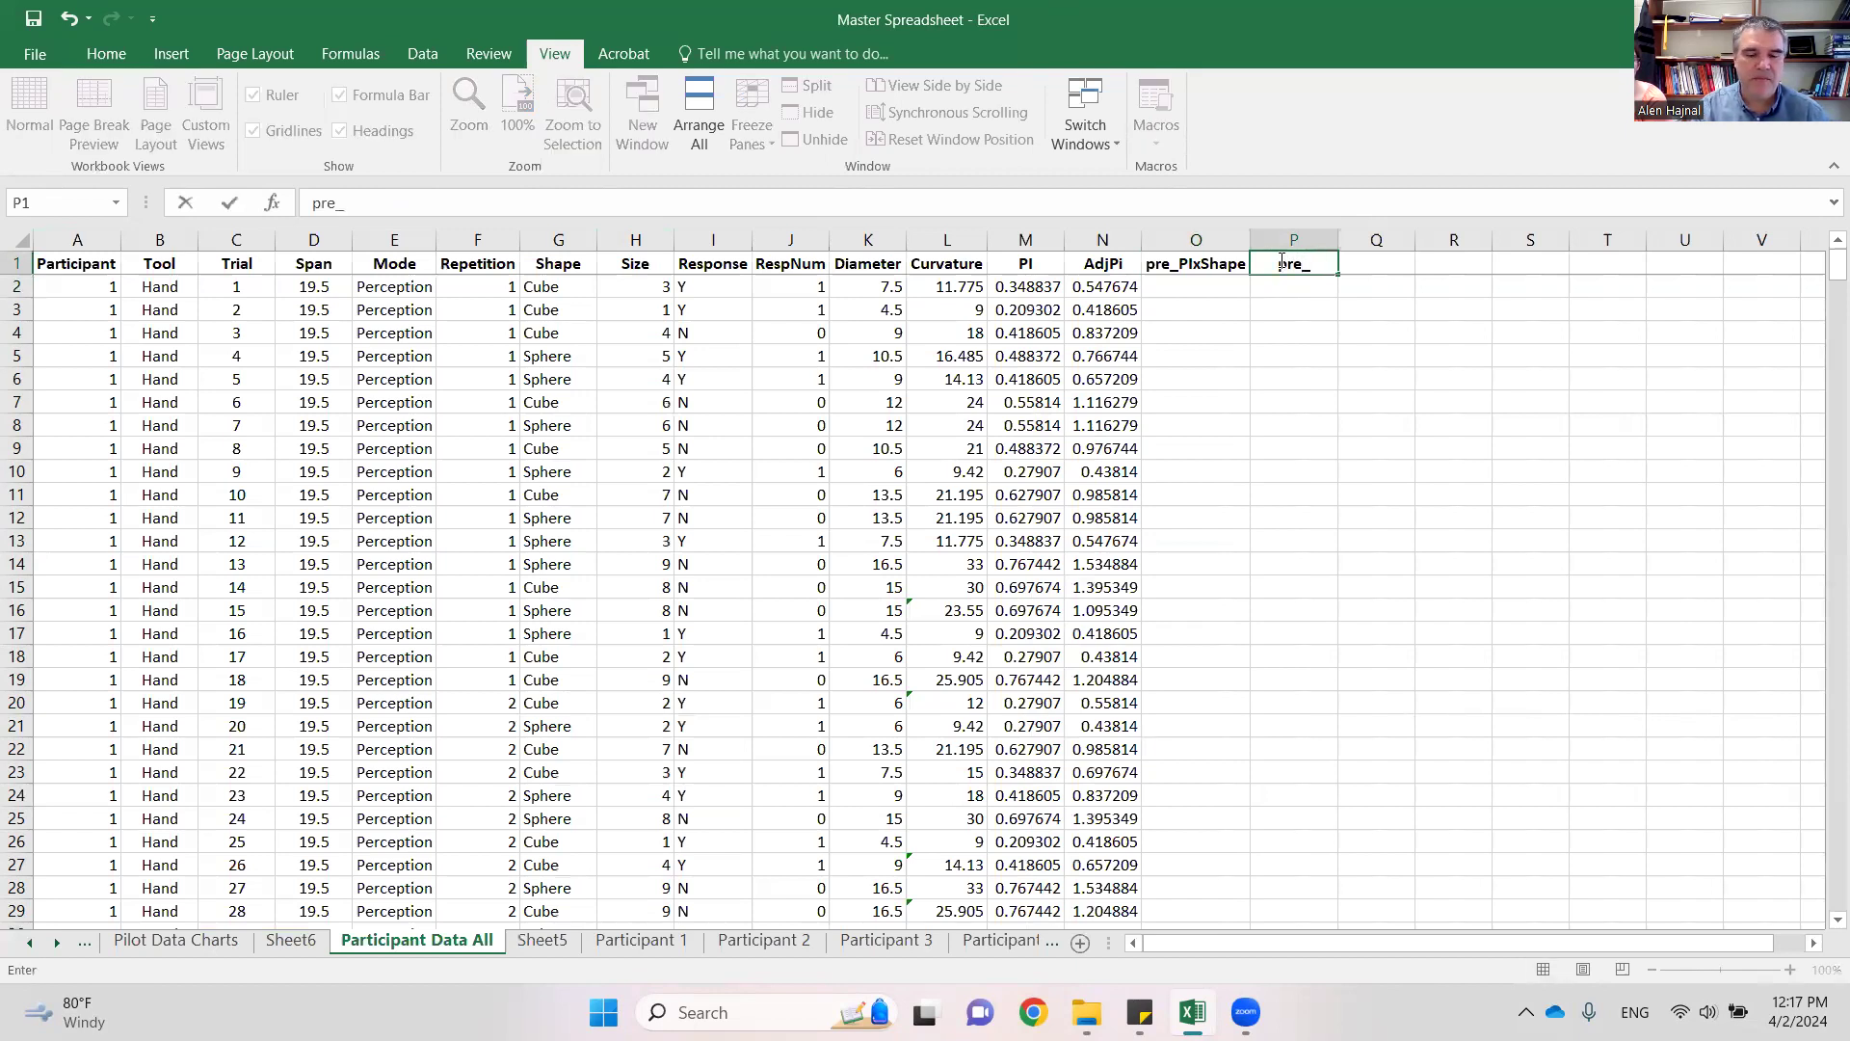
type("a")
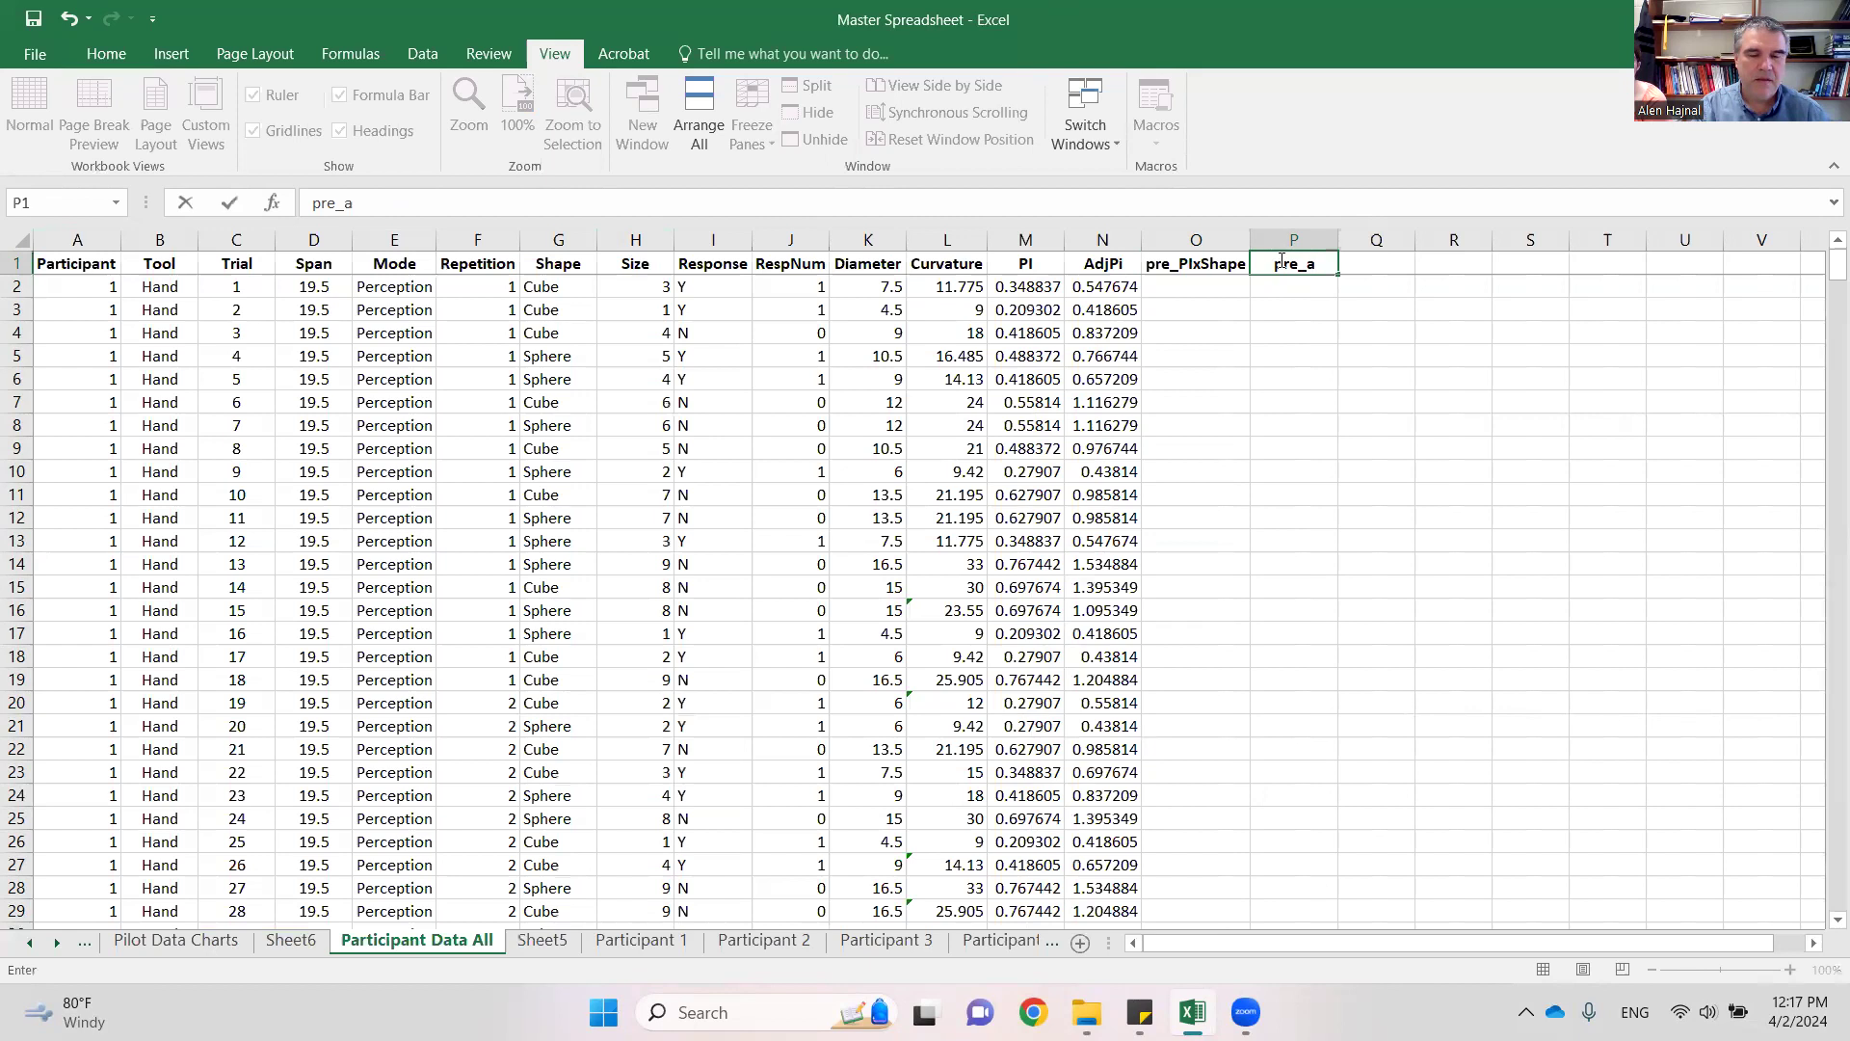
key("BackSpace")
type("p")
key("BackSpace")
type("PIadjxShape")
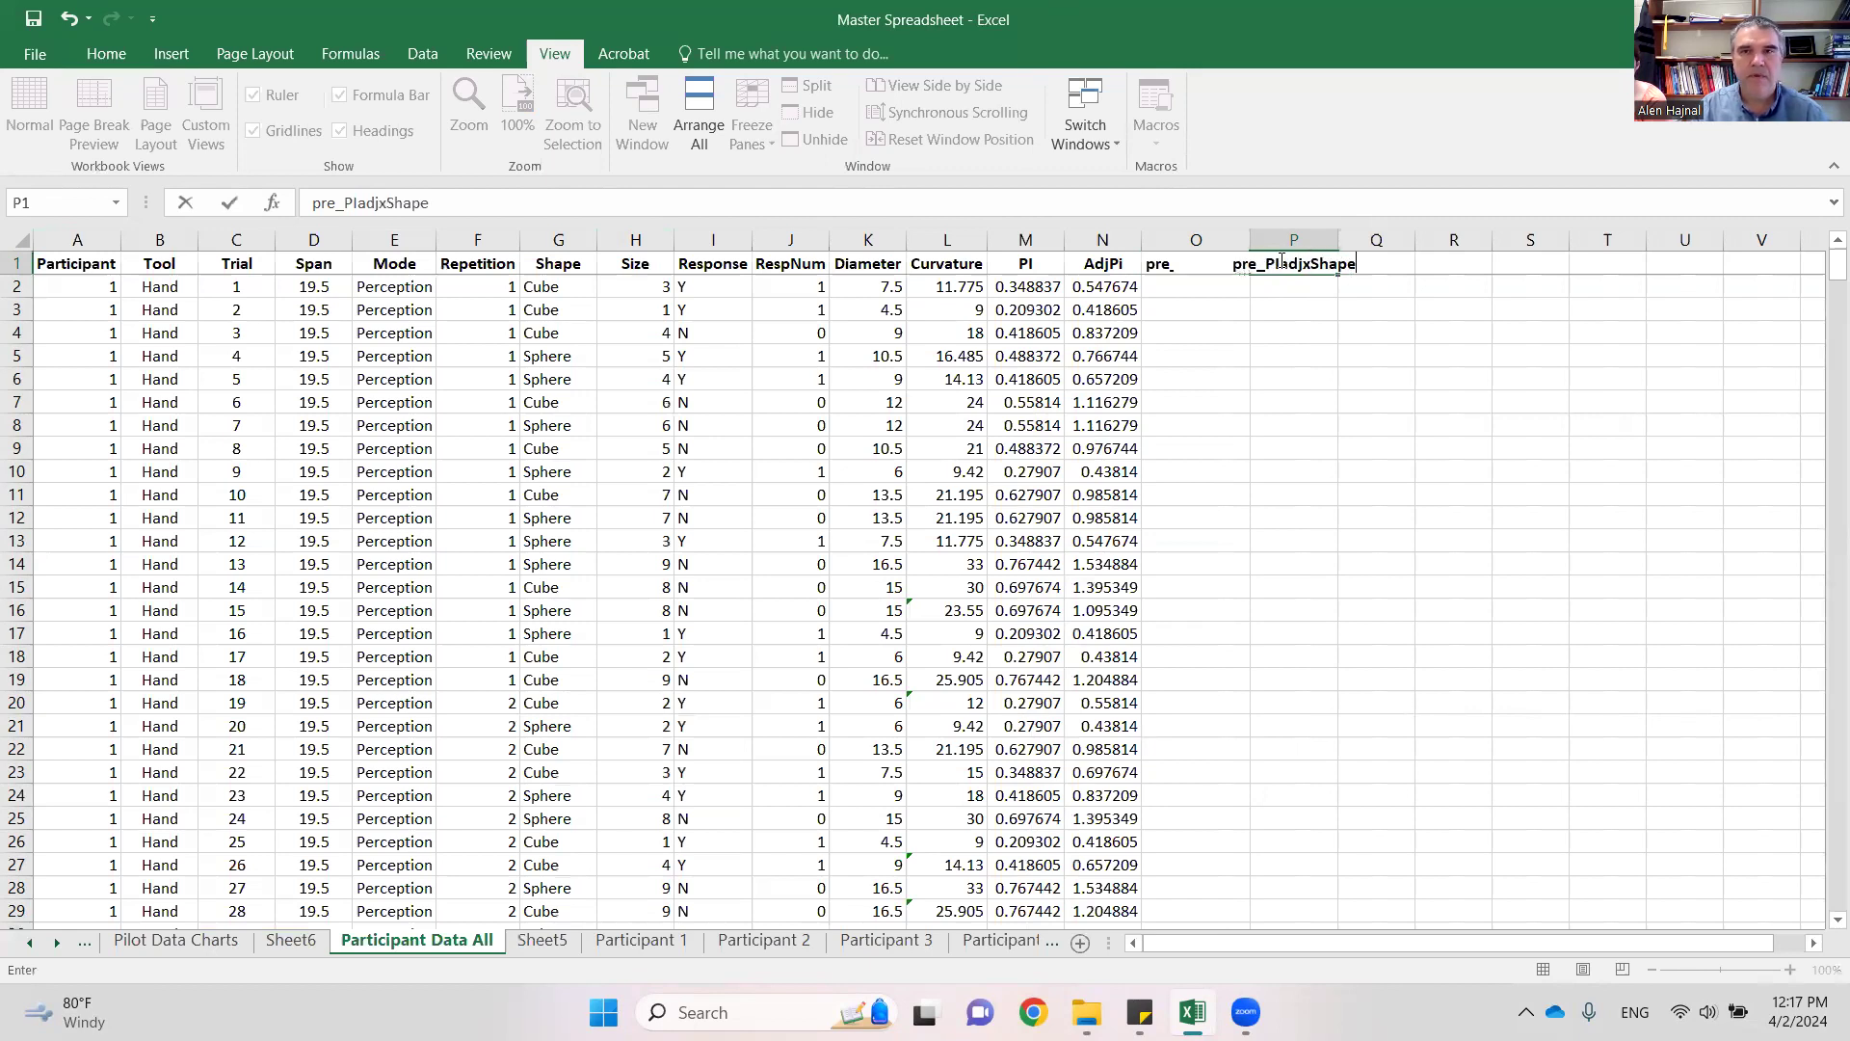
key("Return")
double_click(1248, 236)
left_click_drag(1248, 236, 1267, 236)
double_click(1363, 231)
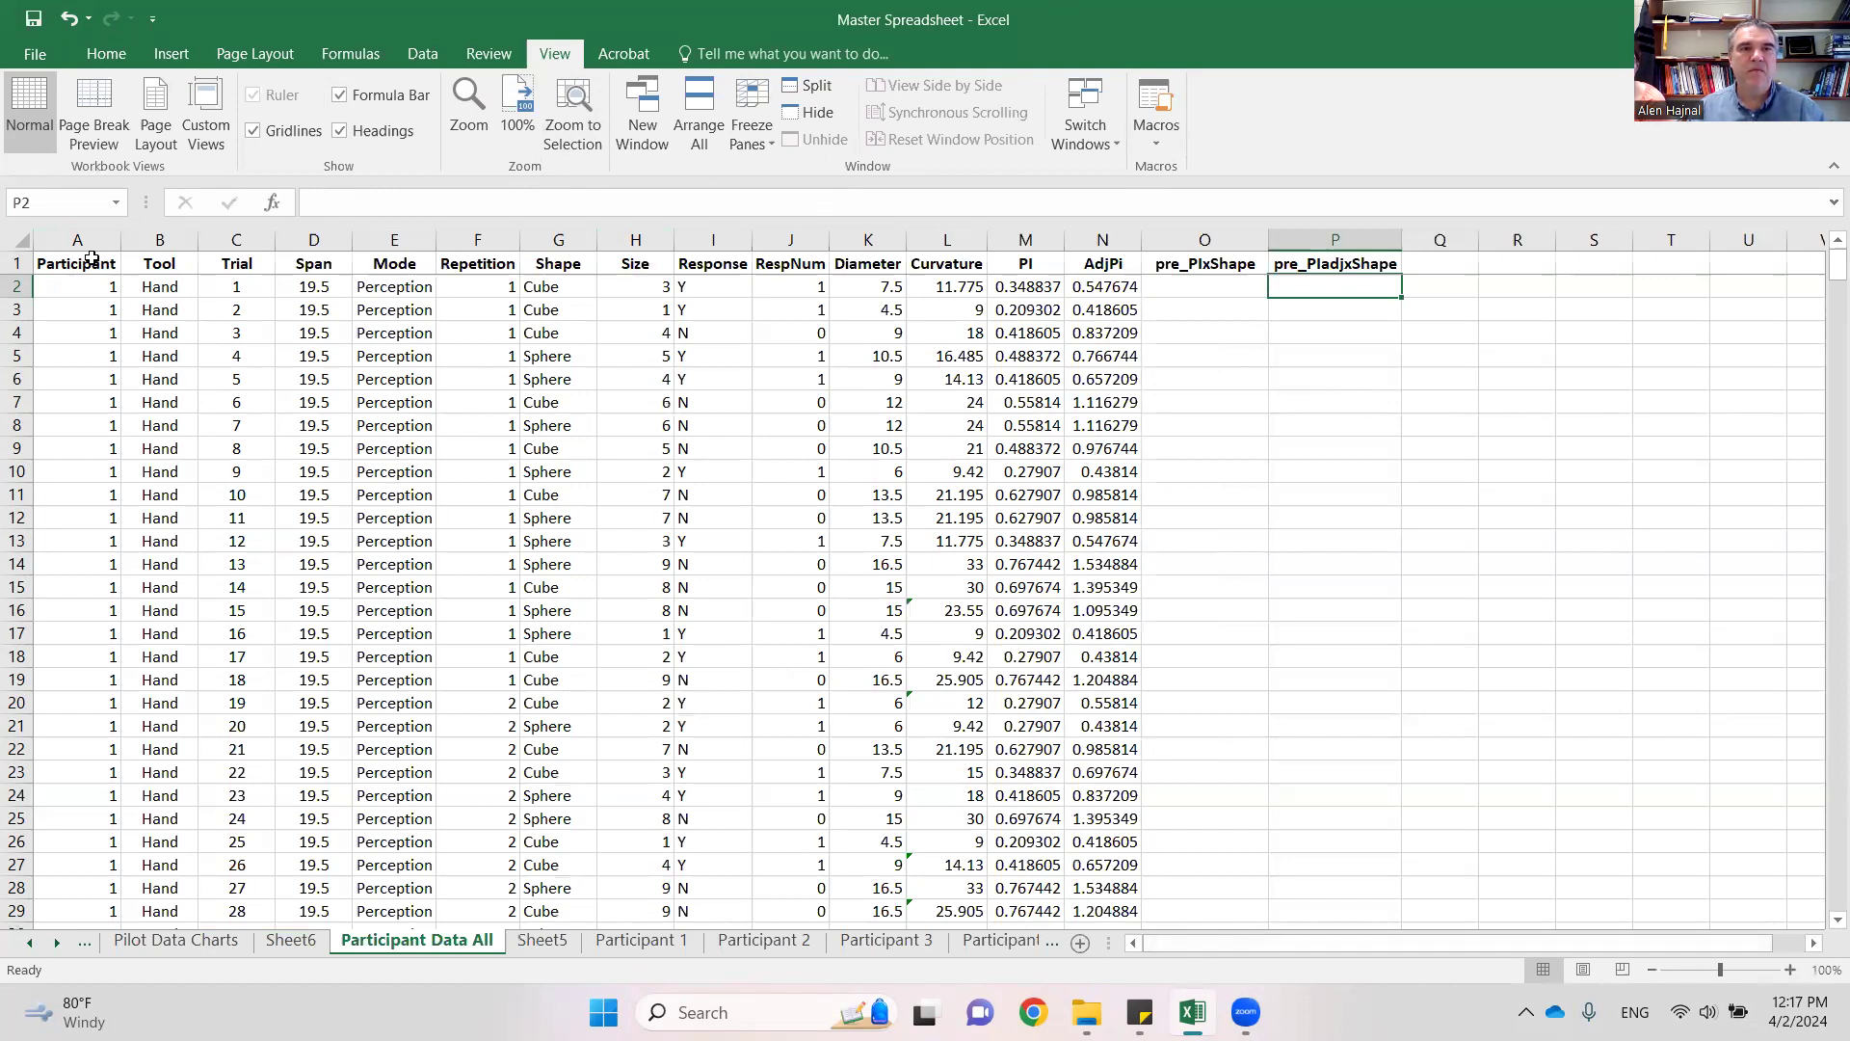
- Create a new blank workbook
left_click(27, 56)
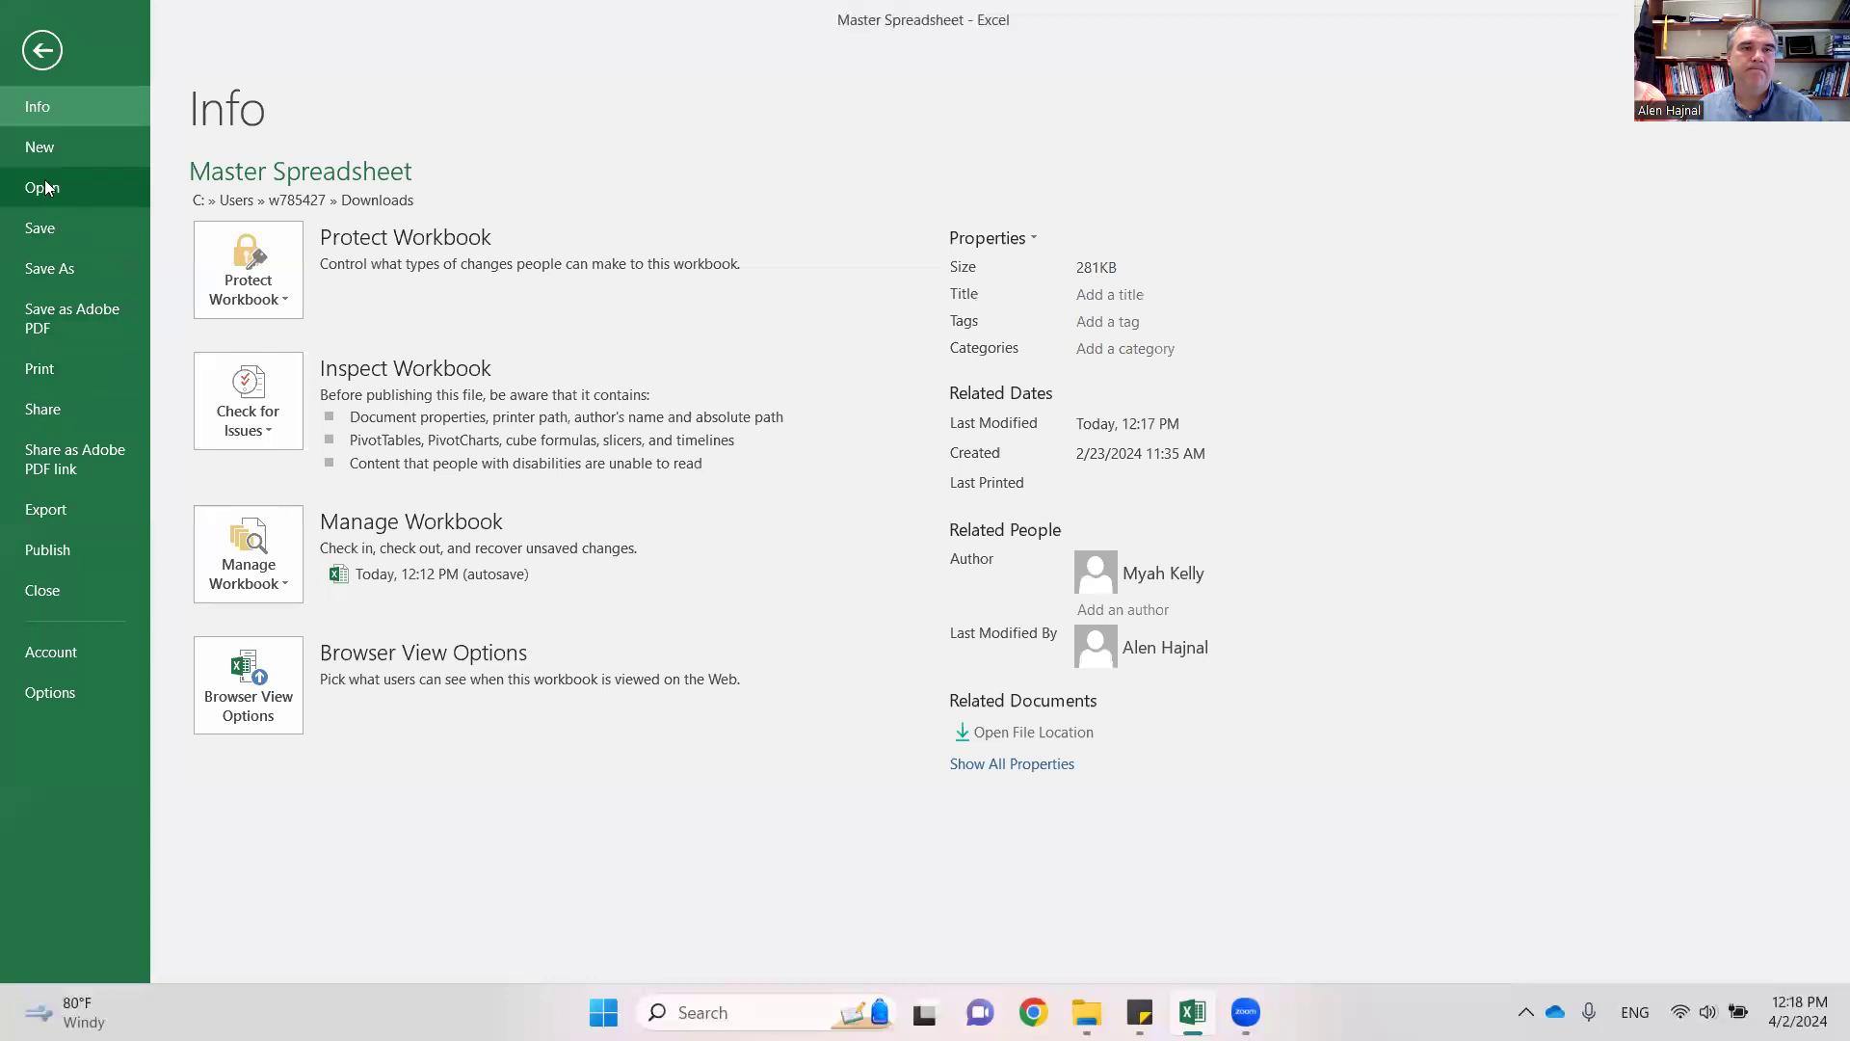
left_click(49, 144)
left_click(343, 401)
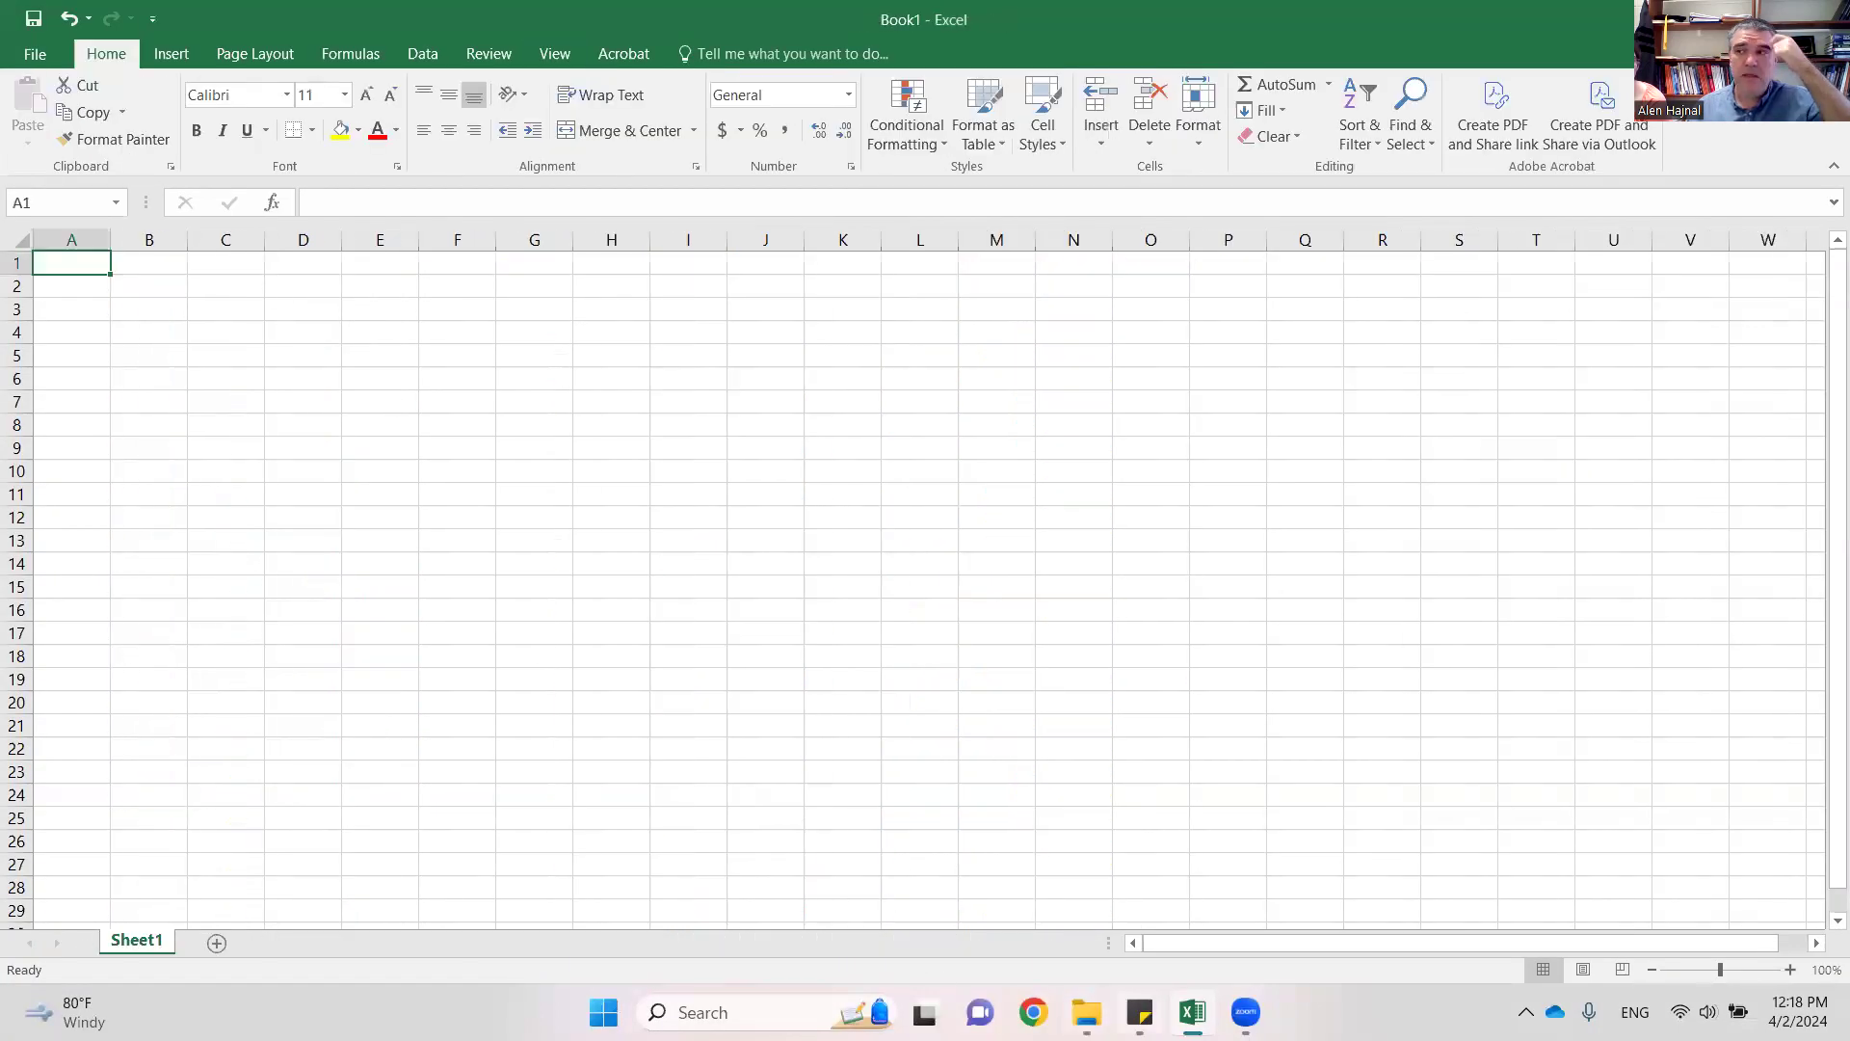
- Copy the entire Participant Data All sheet from Master Spreadsheet
mouse_move(1193, 1012)
left_click(1109, 916)
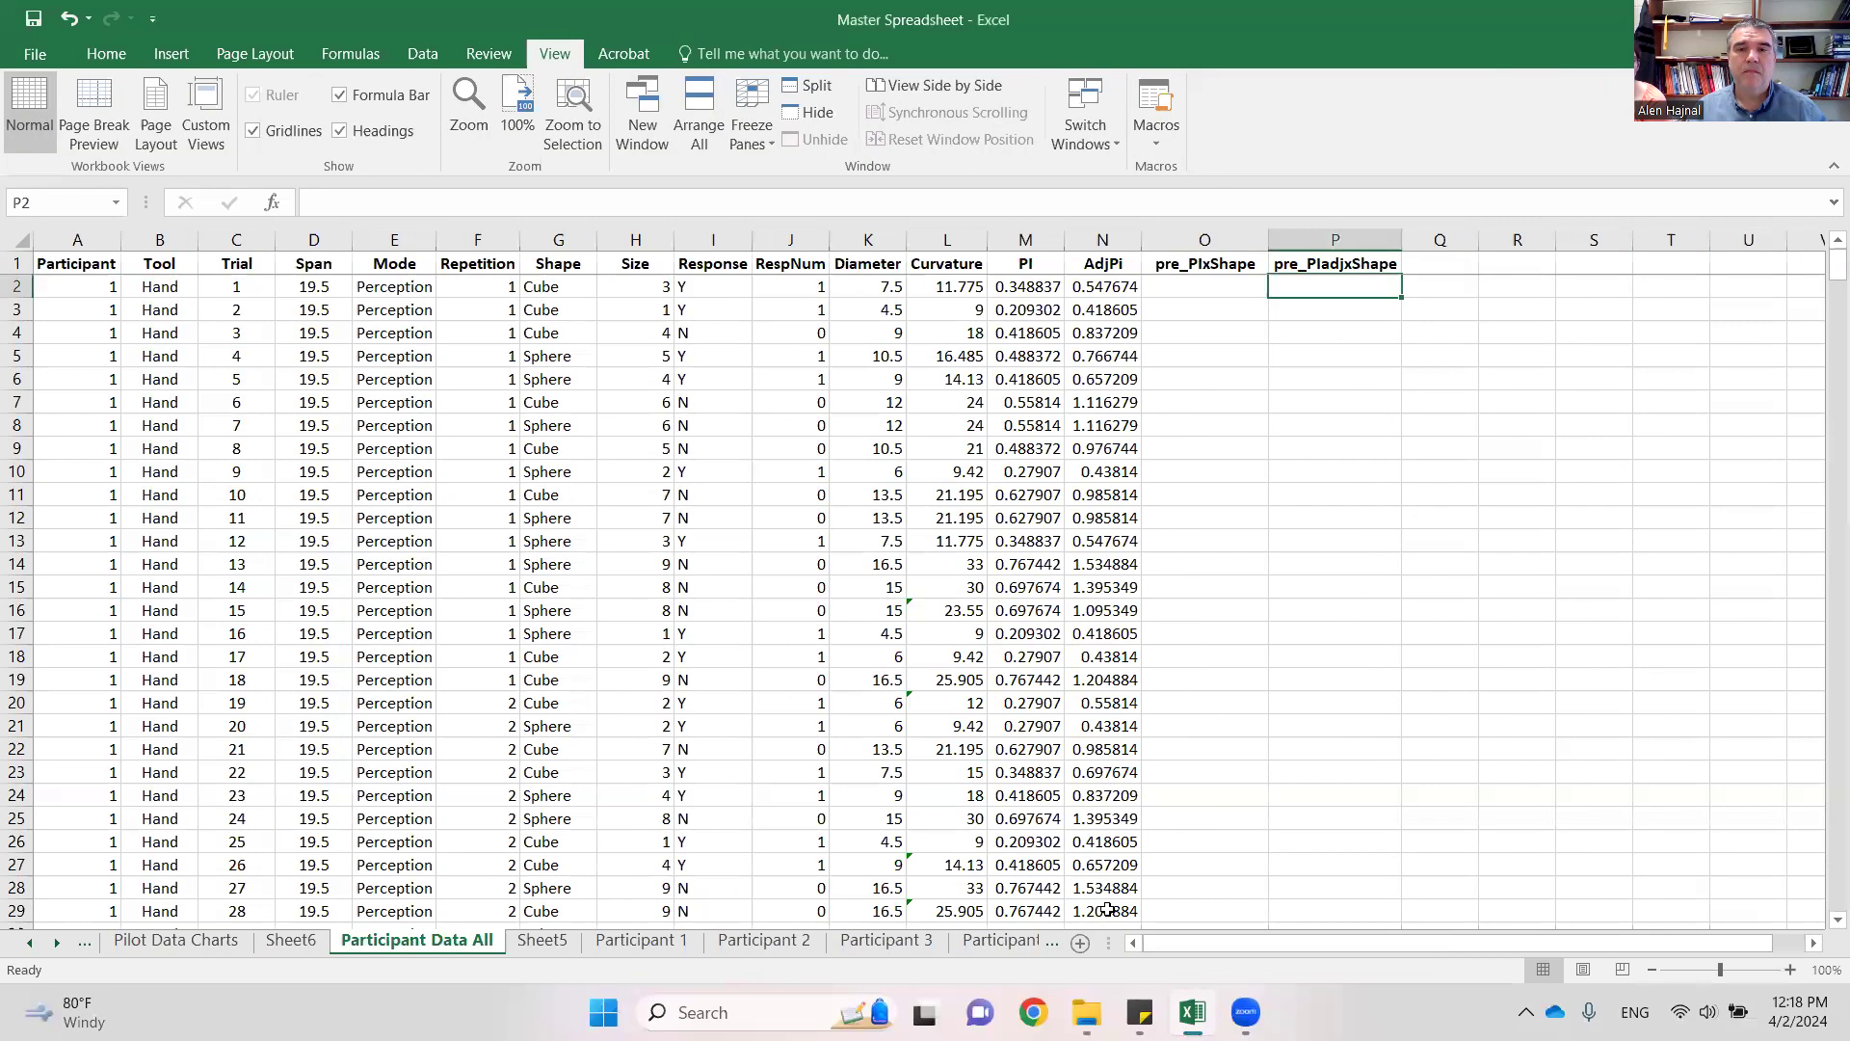
left_click(18, 238)
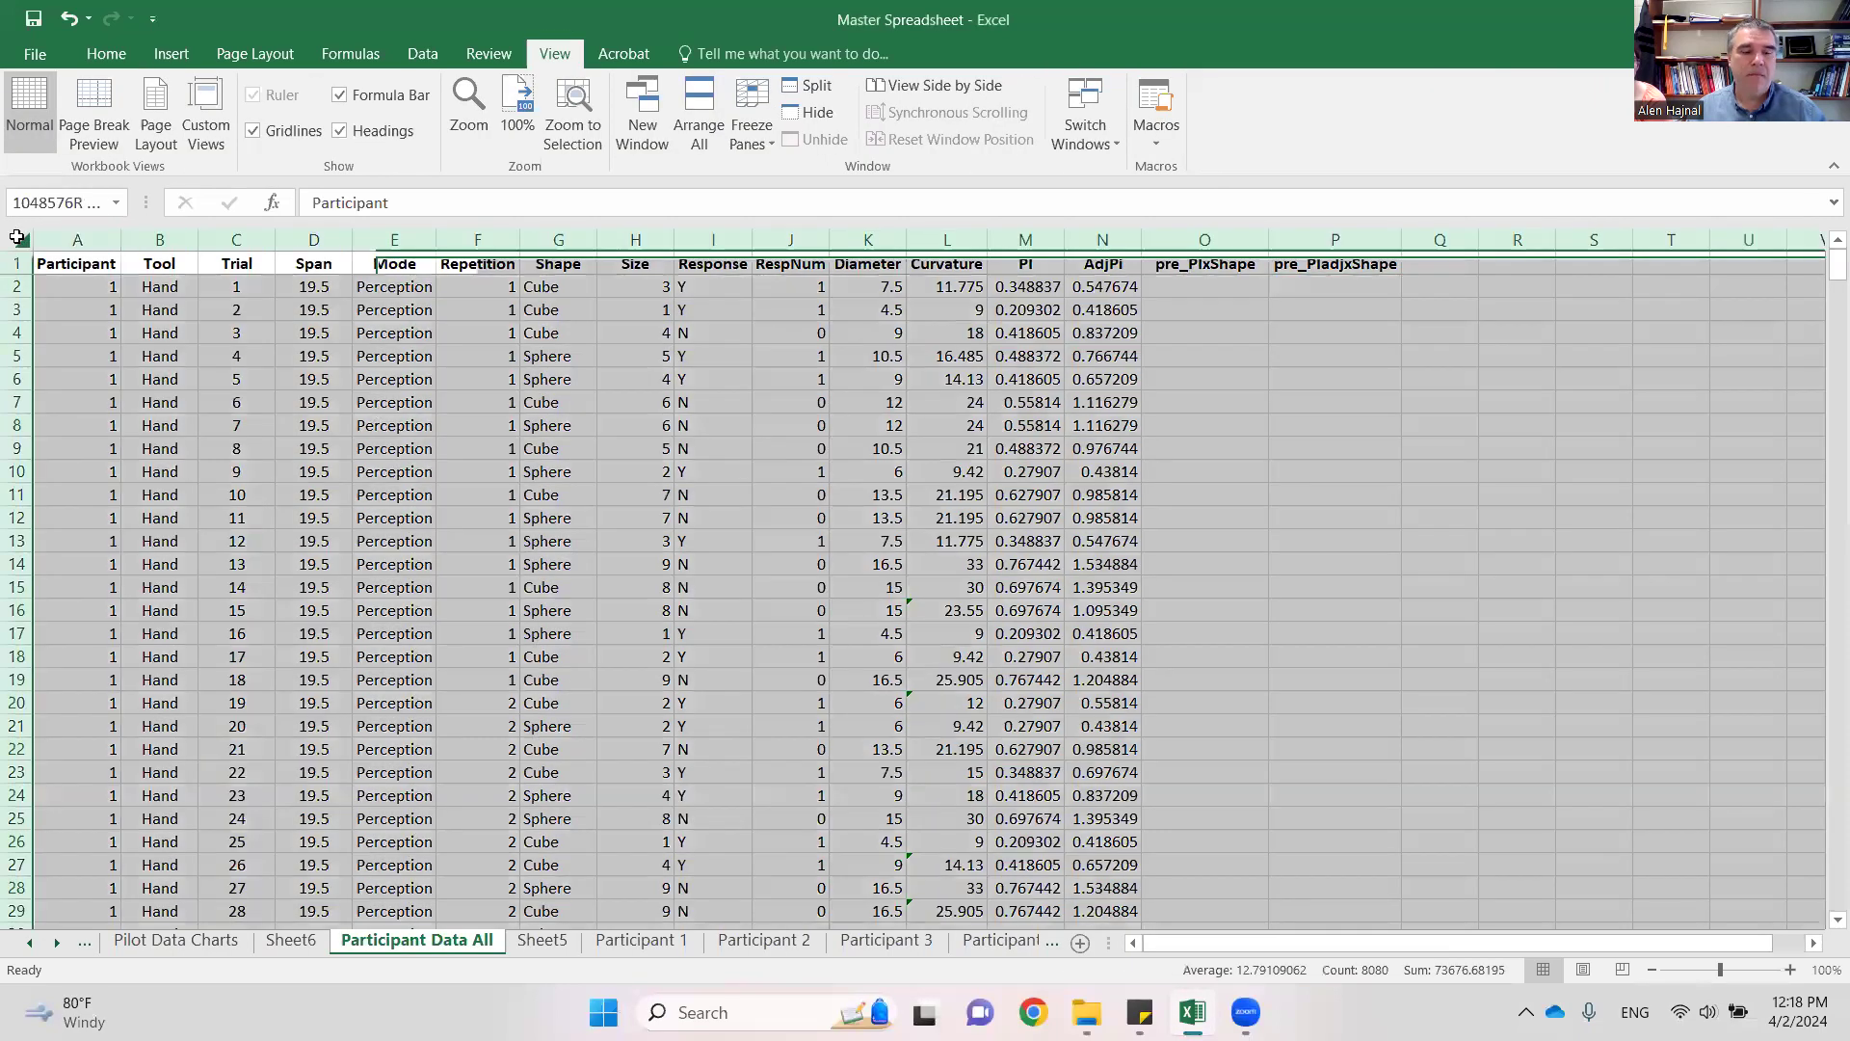
key("ctrl+c")
- Paste the copied participant data into the new blank workbook as values only
mouse_move(1194, 1012)
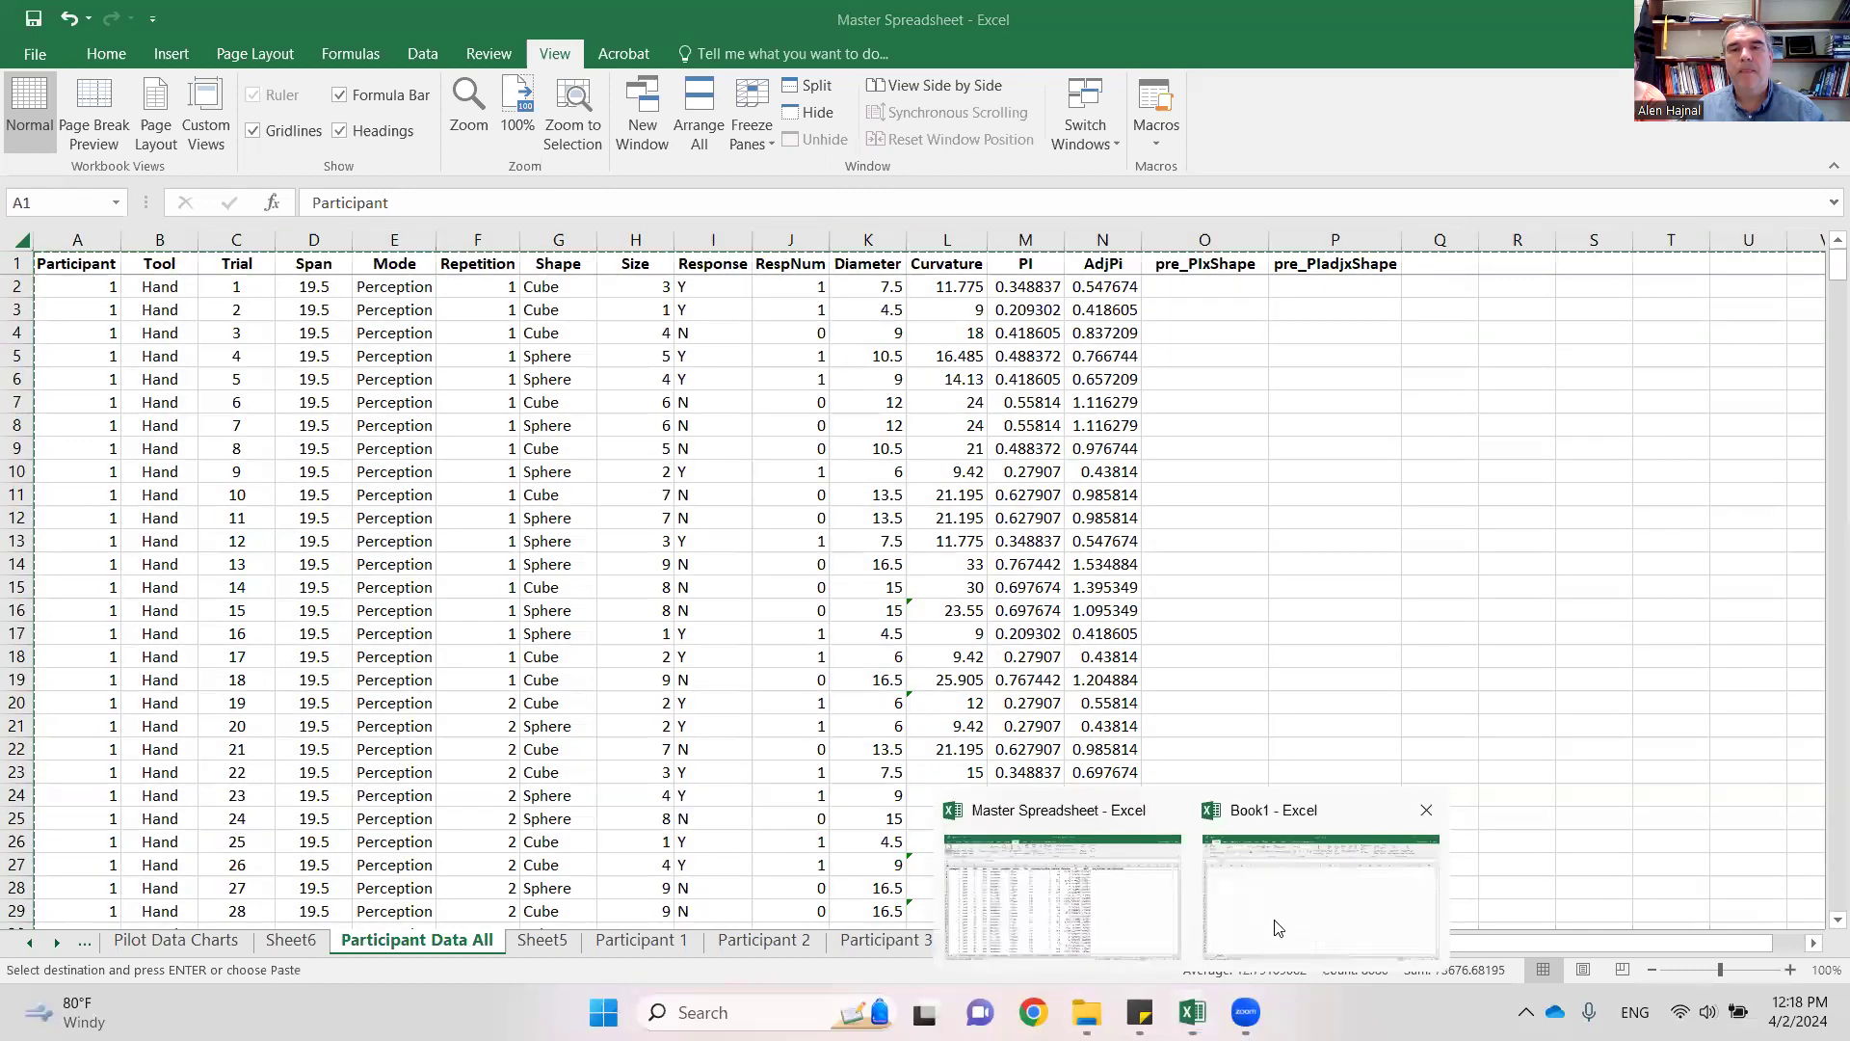
left_click(1320, 896)
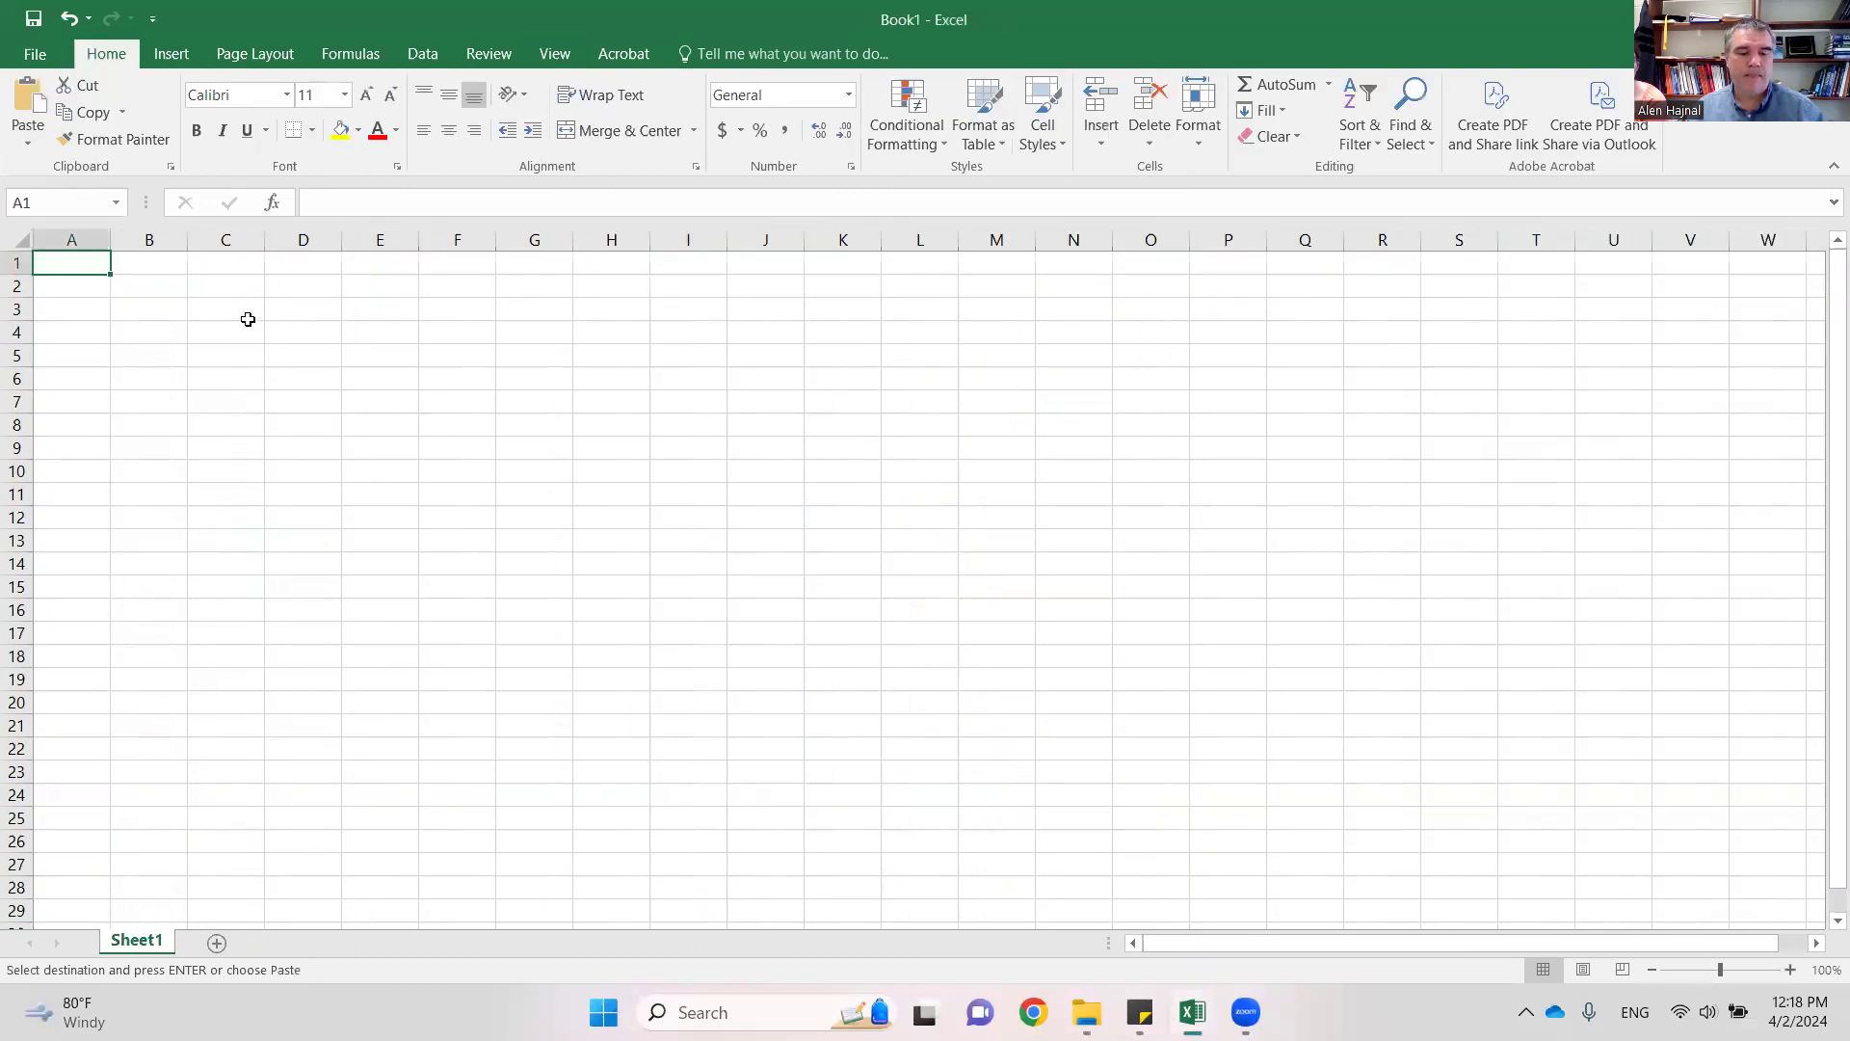
key("ctrl+v")
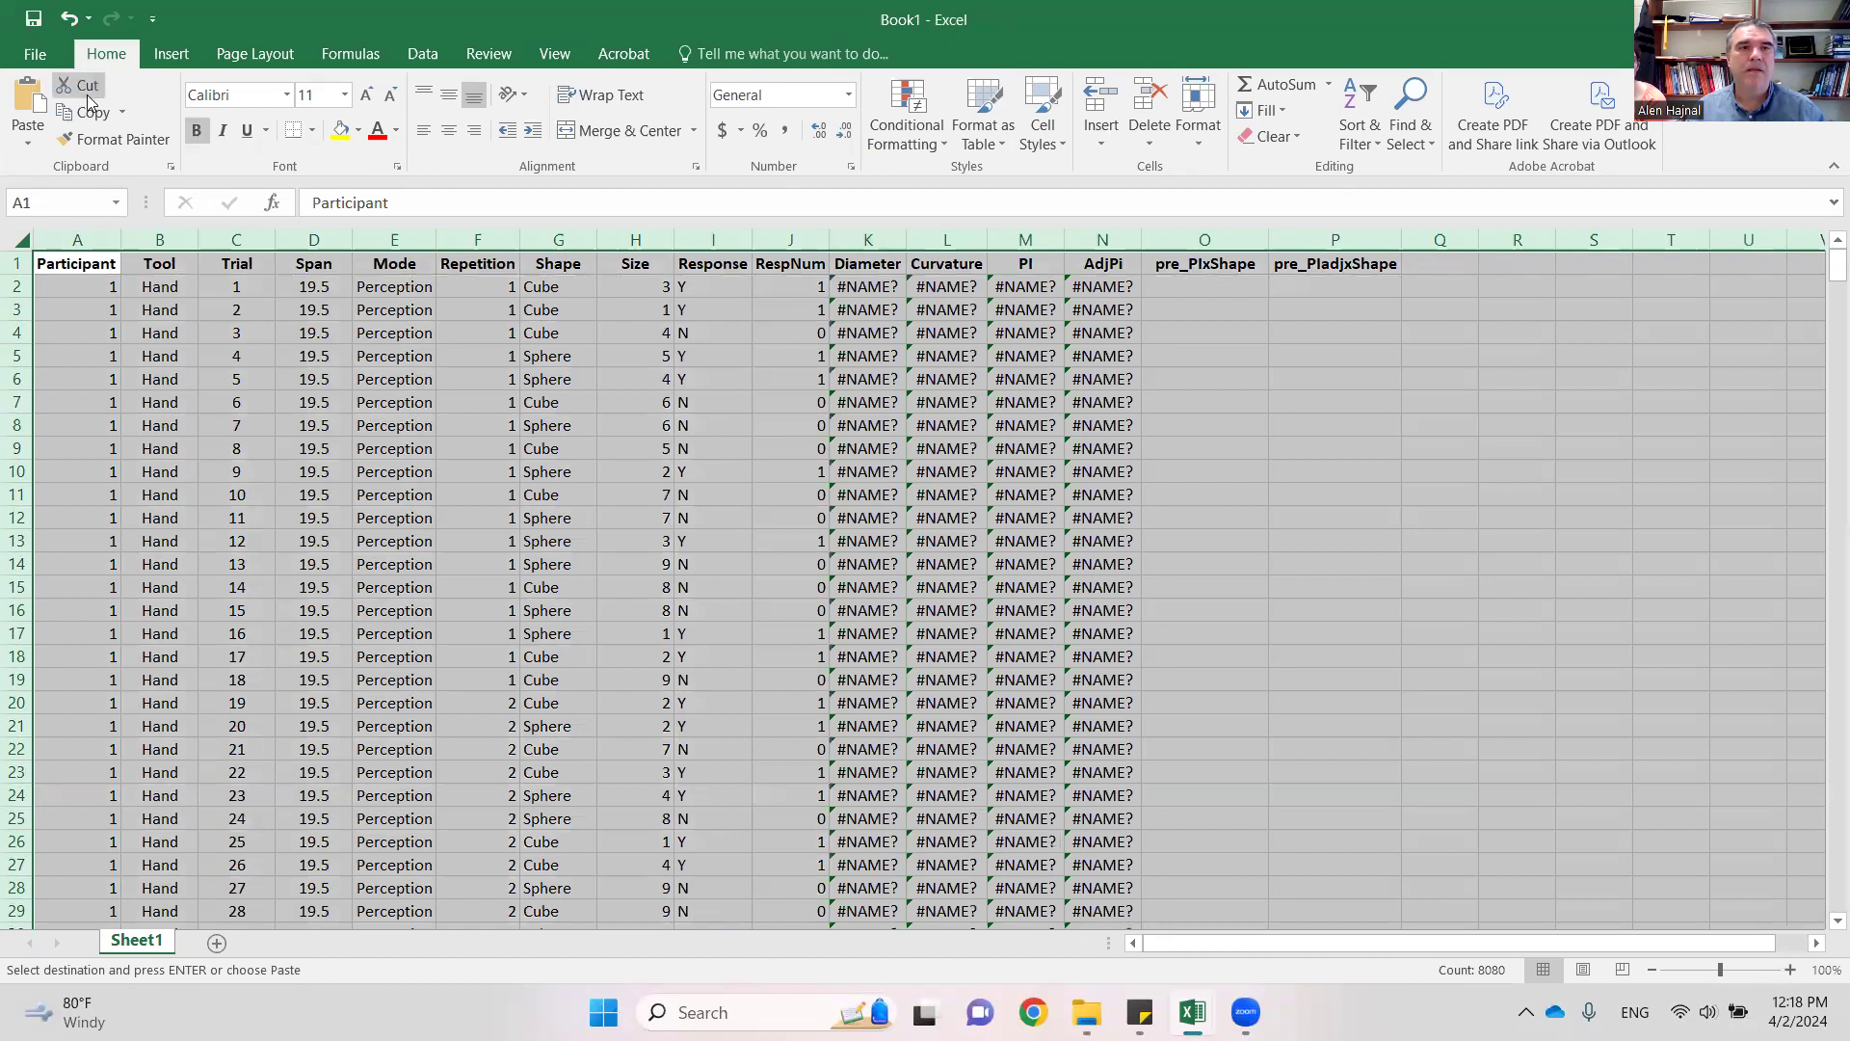
left_click(68, 19)
left_click(28, 147)
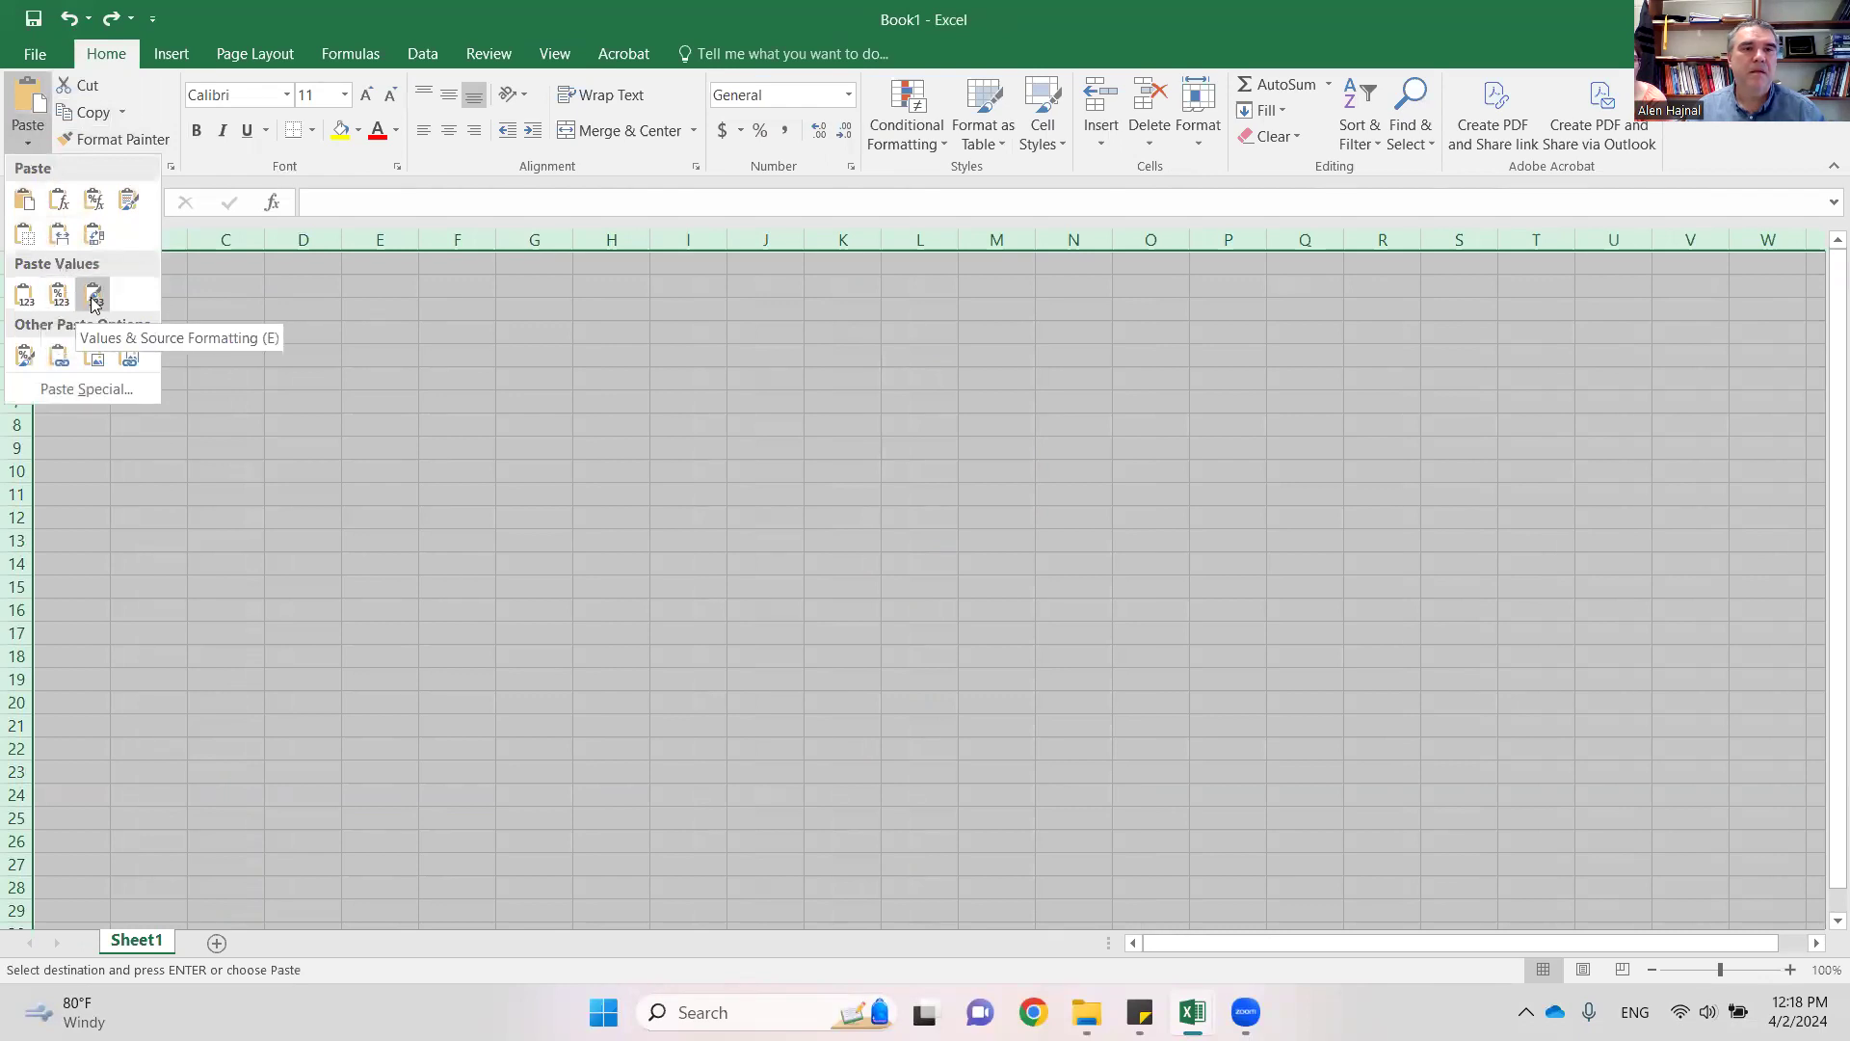
left_click(23, 298)
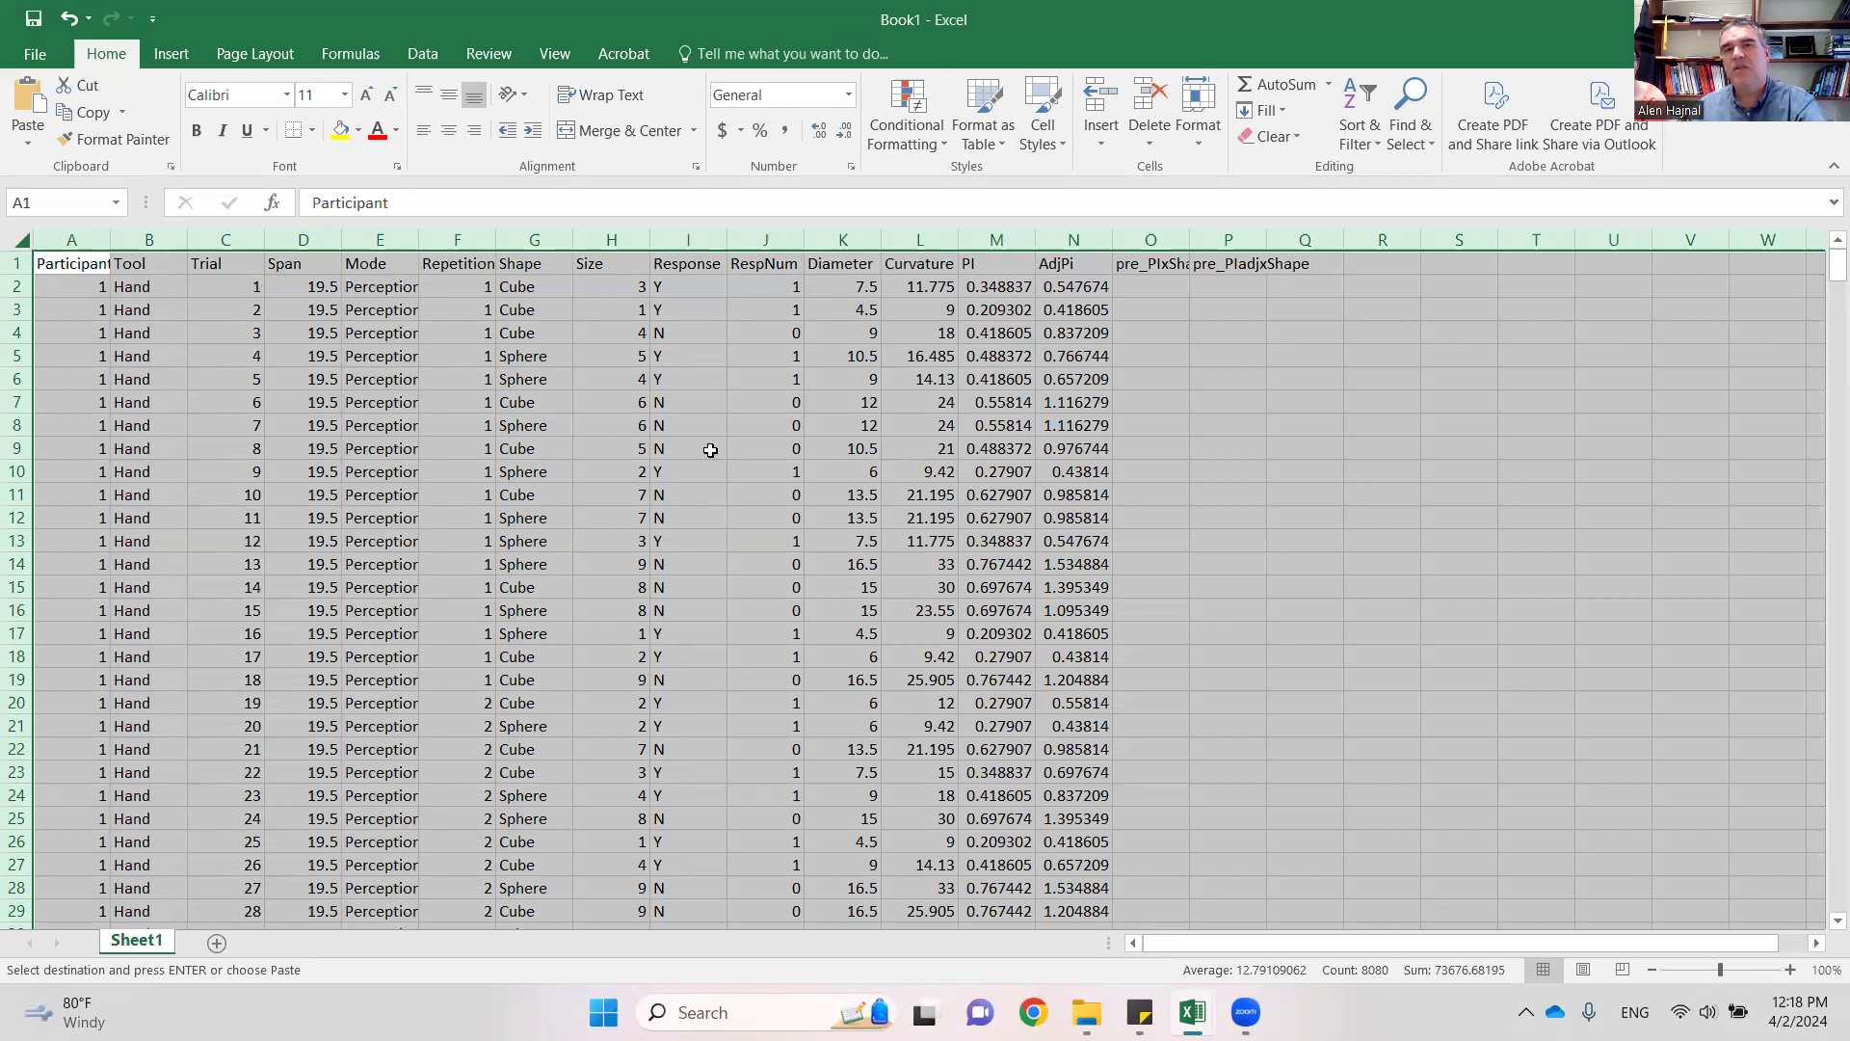
- Examine the pasted values in the Response, RespNum, Diameter, PI and AdjPi columns
left_click(859, 286)
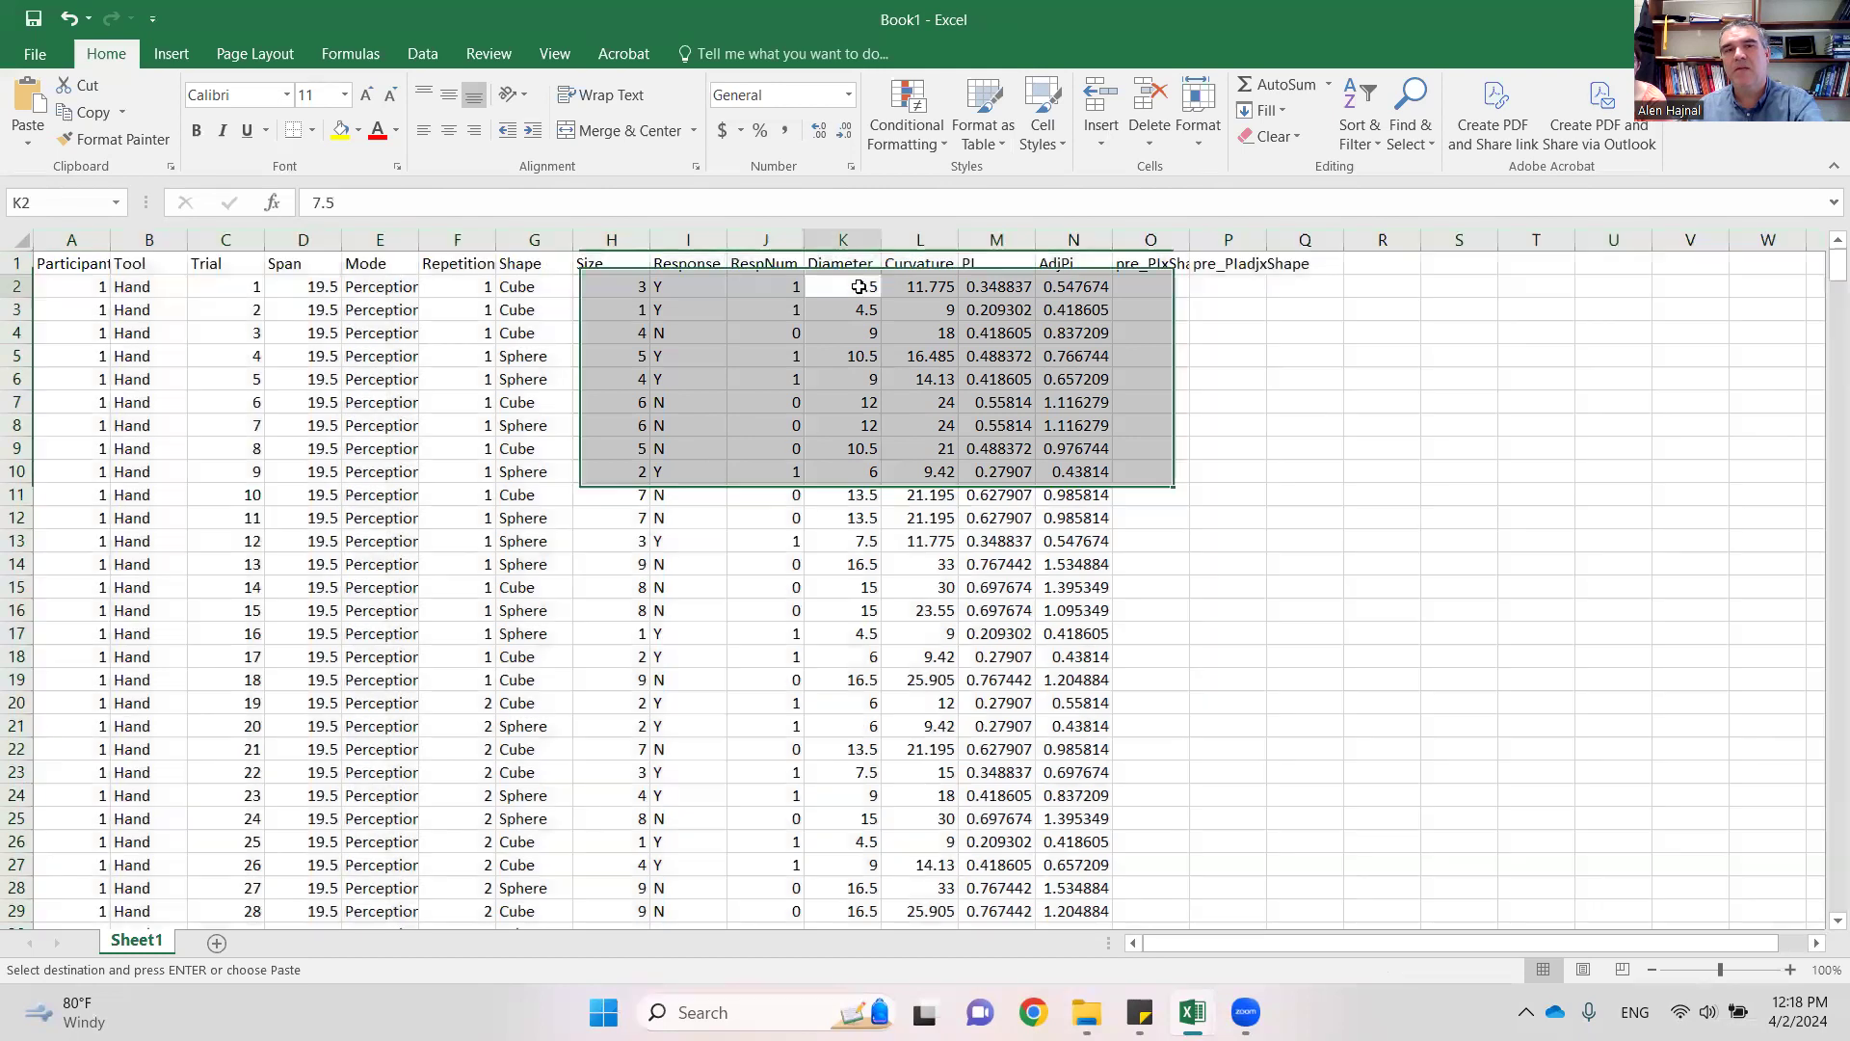
left_click(680, 286)
left_click(774, 279)
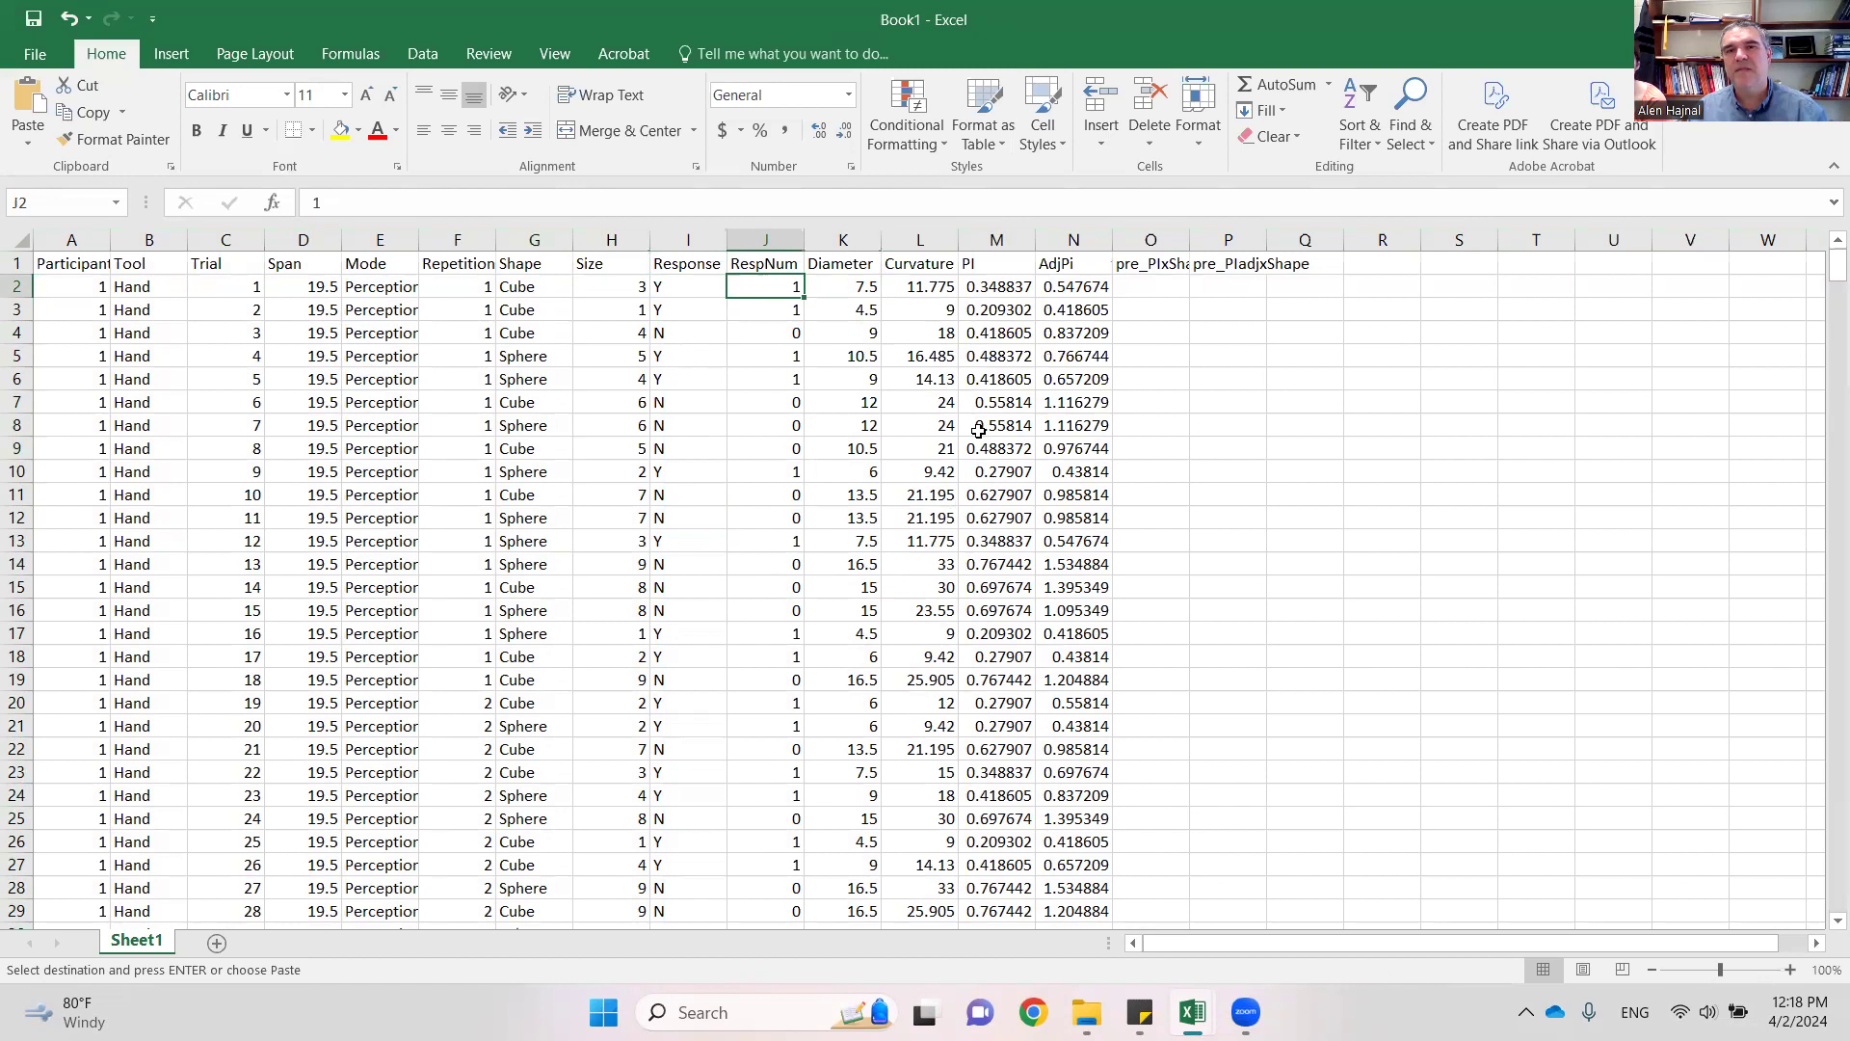
left_click(982, 361)
left_click(1003, 441)
left_click(1057, 494)
left_click(1005, 604)
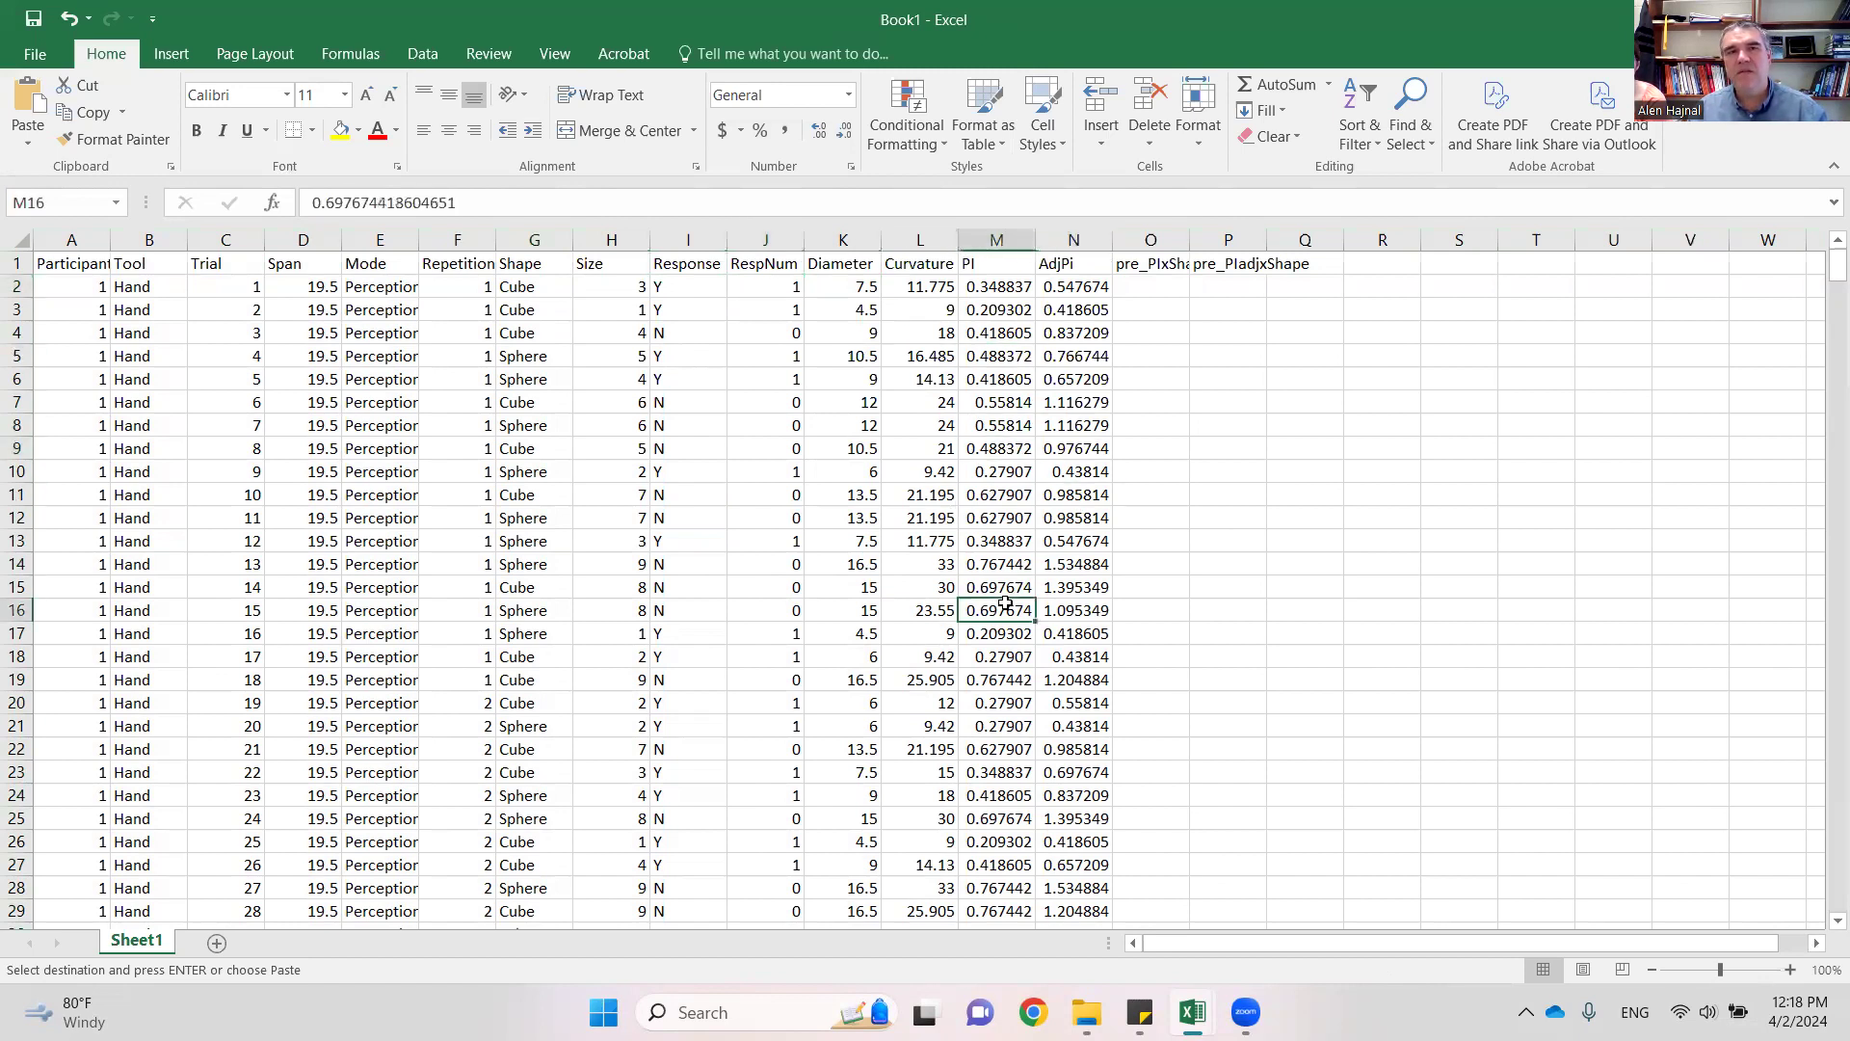
left_click(1064, 683)
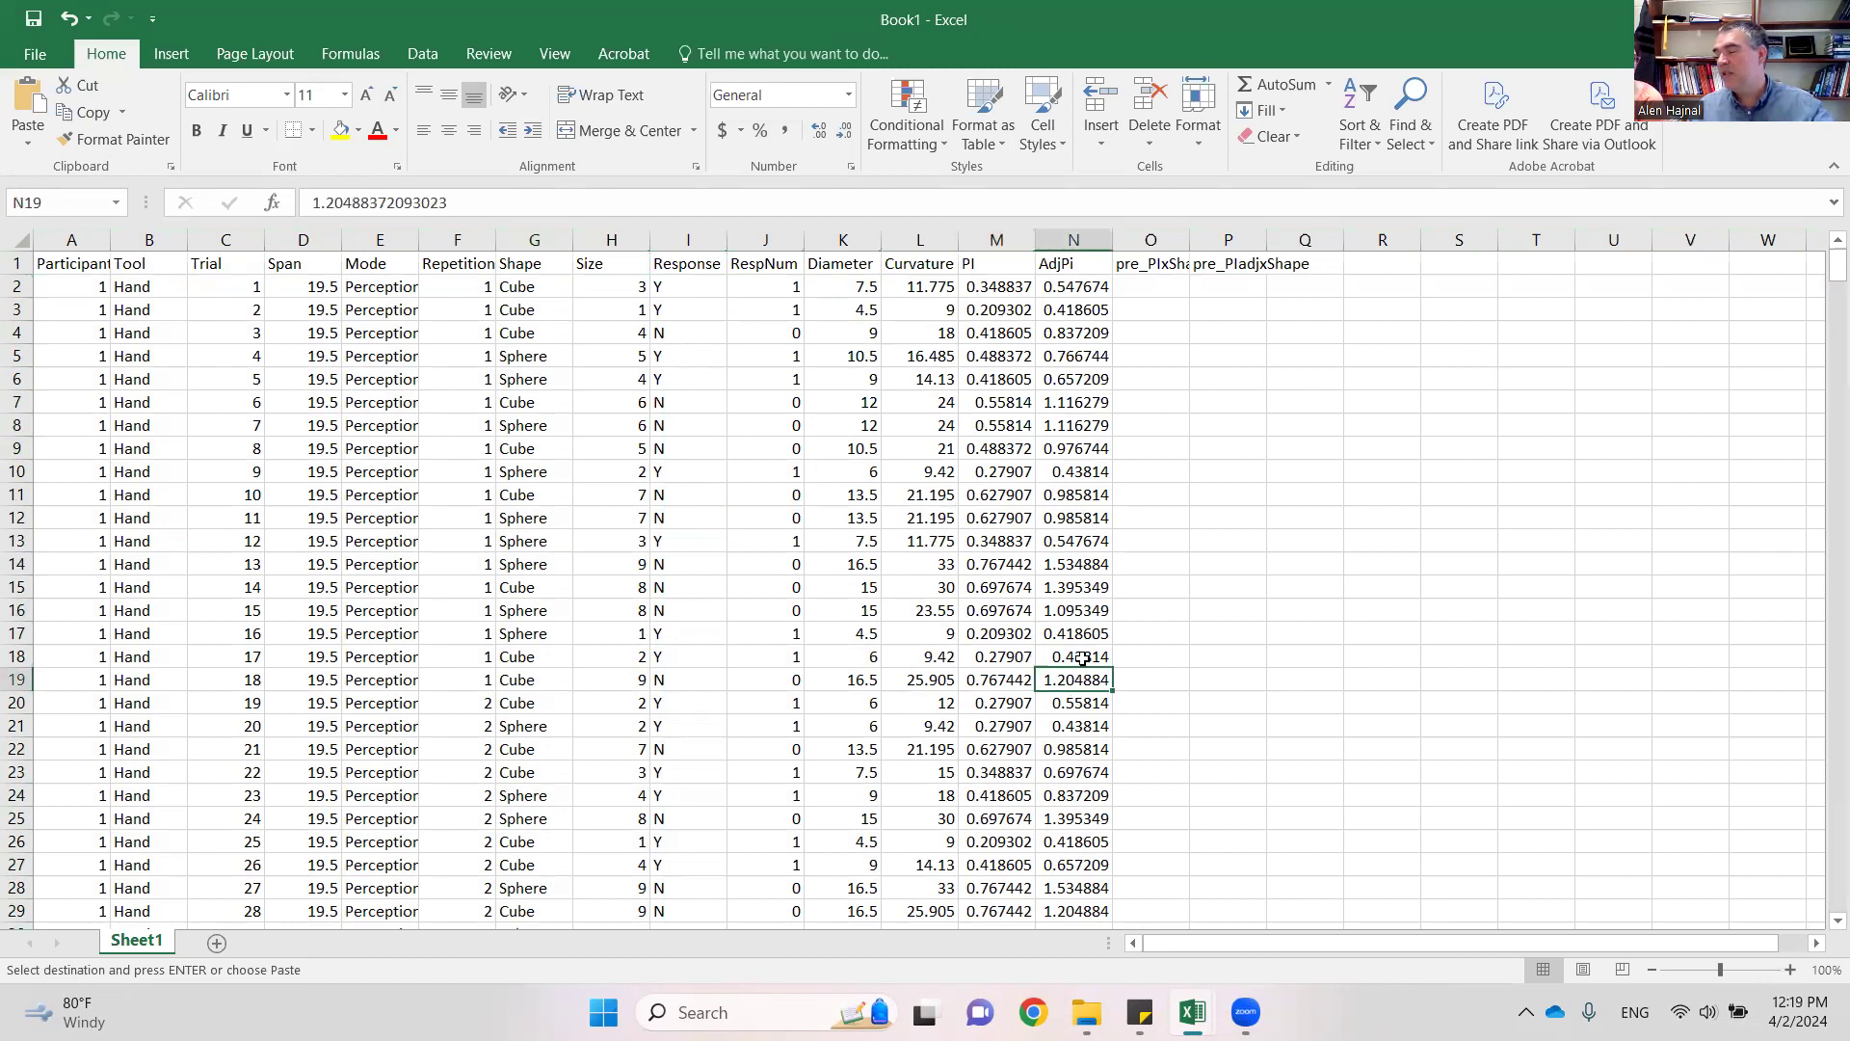
- Clear the pre_PIxShape and pre_PIadjxShape headers from columns O and P of the new workbook
left_click_drag(1157, 239, 1219, 237)
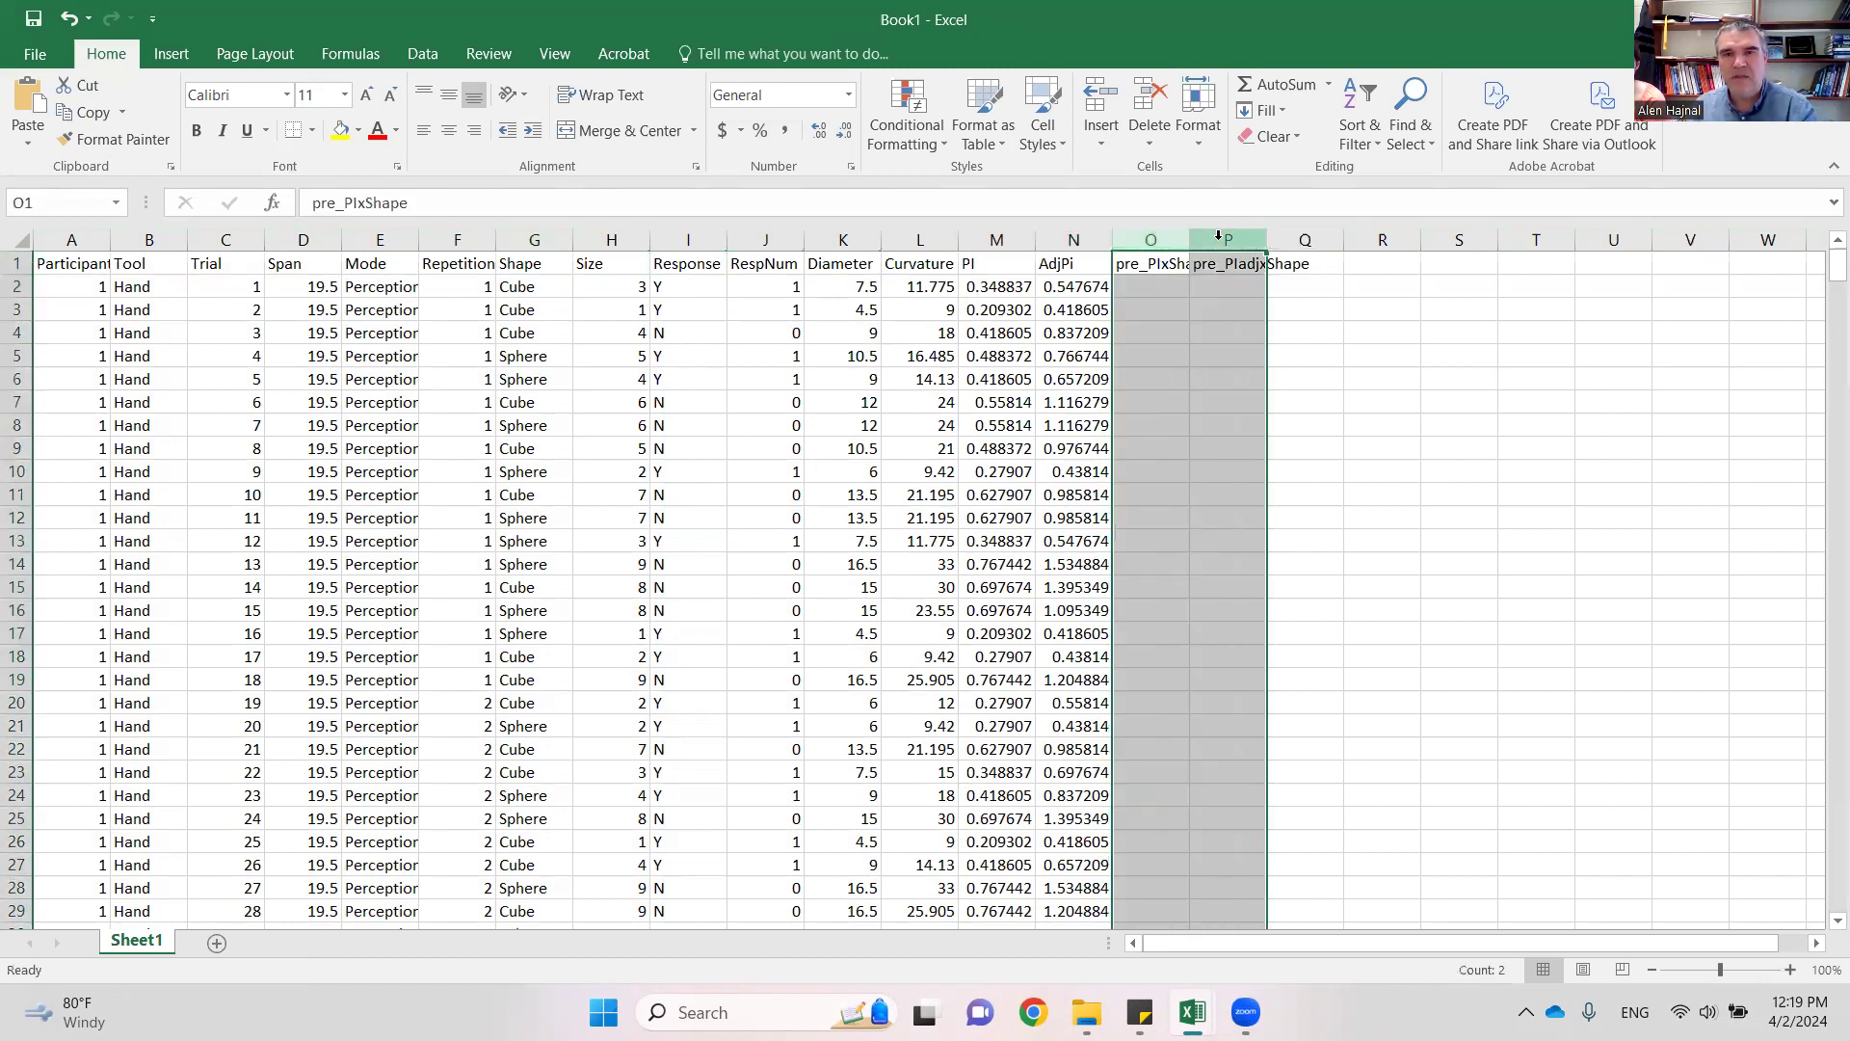
key("Delete")
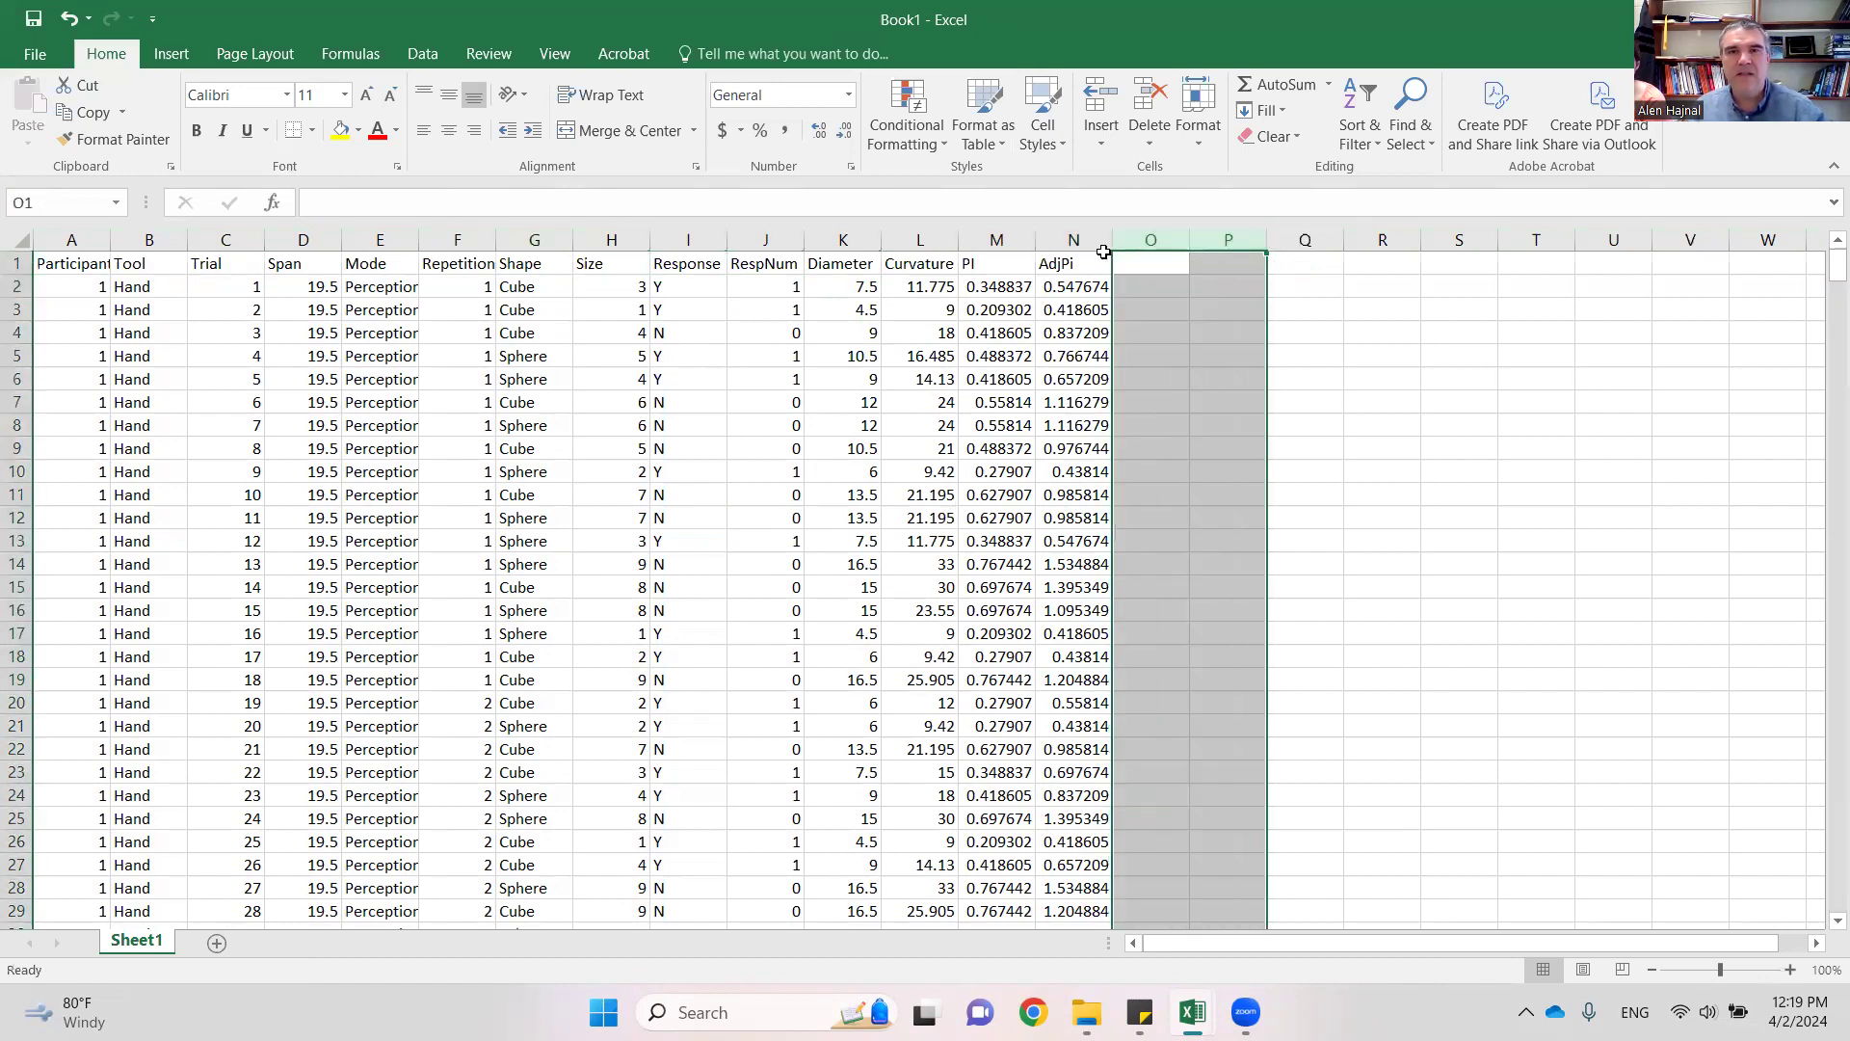
- Save the new workbook on the Desktop as an Excel Workbook named temp_spss
left_click(34, 18)
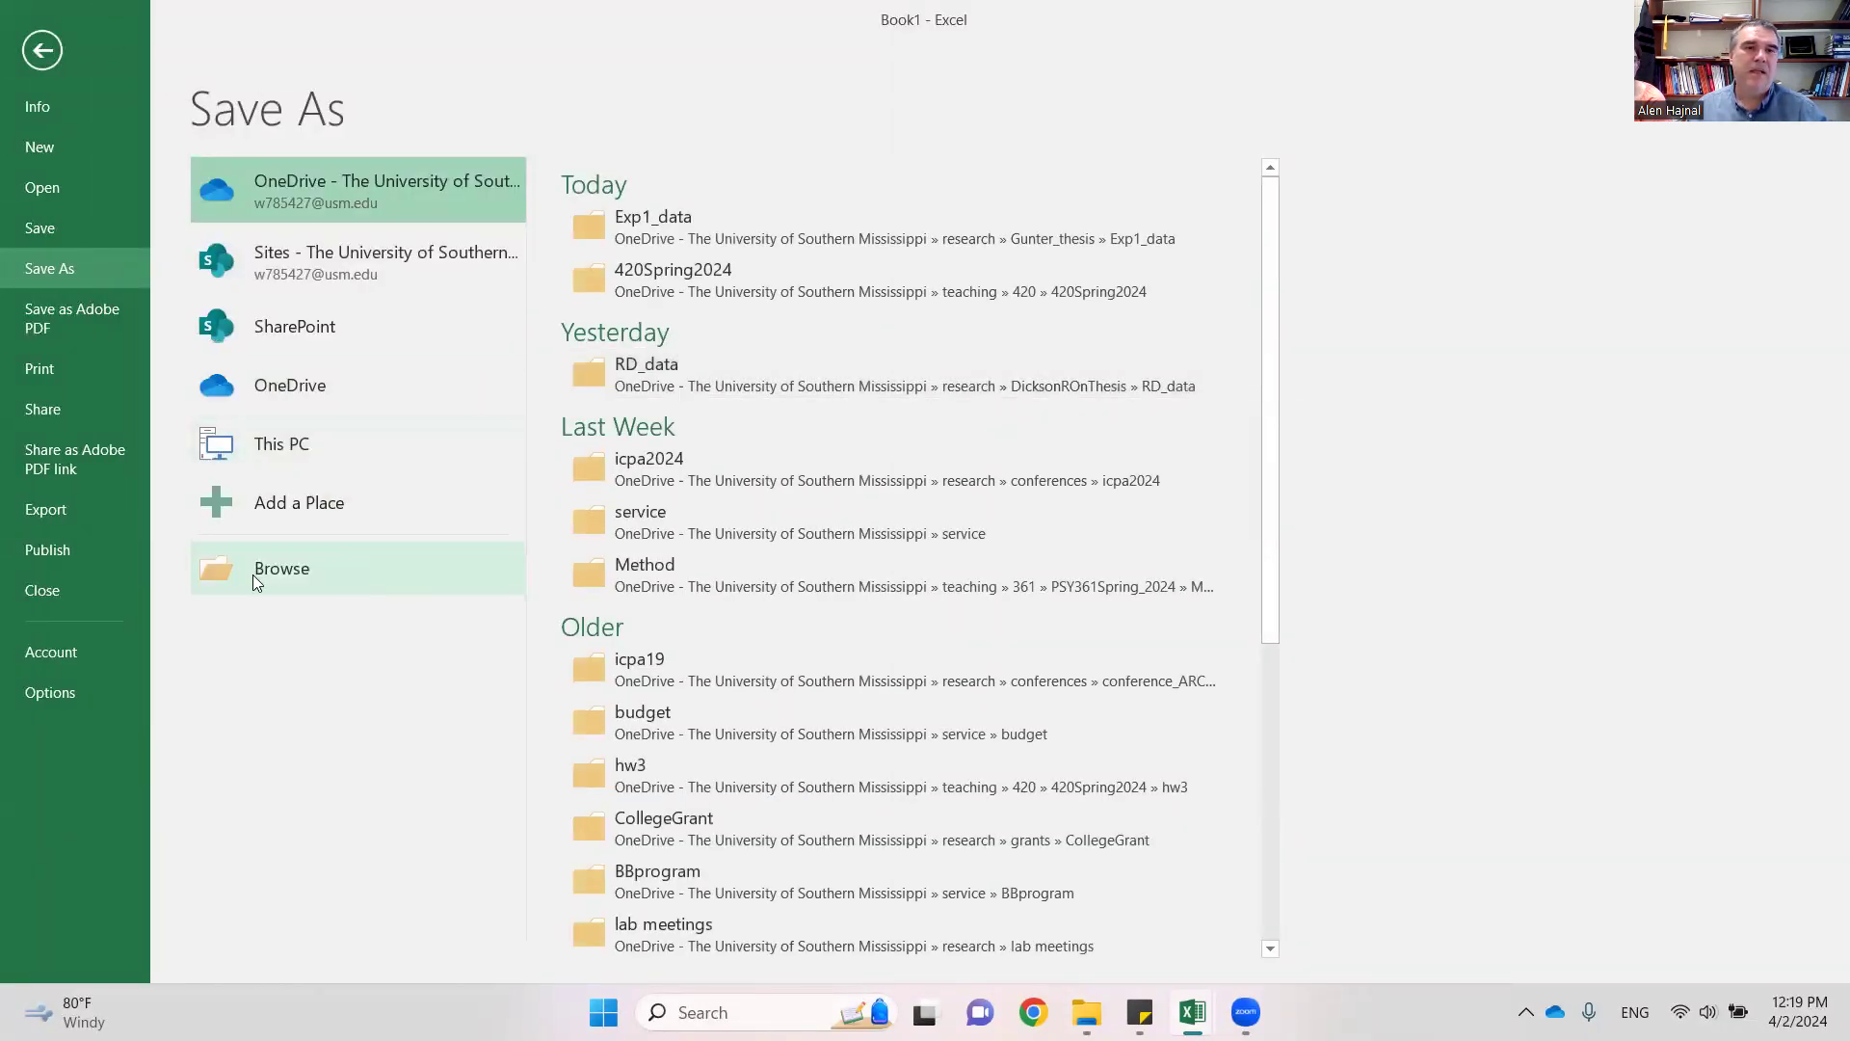
left_click(283, 571)
left_click(106, 193)
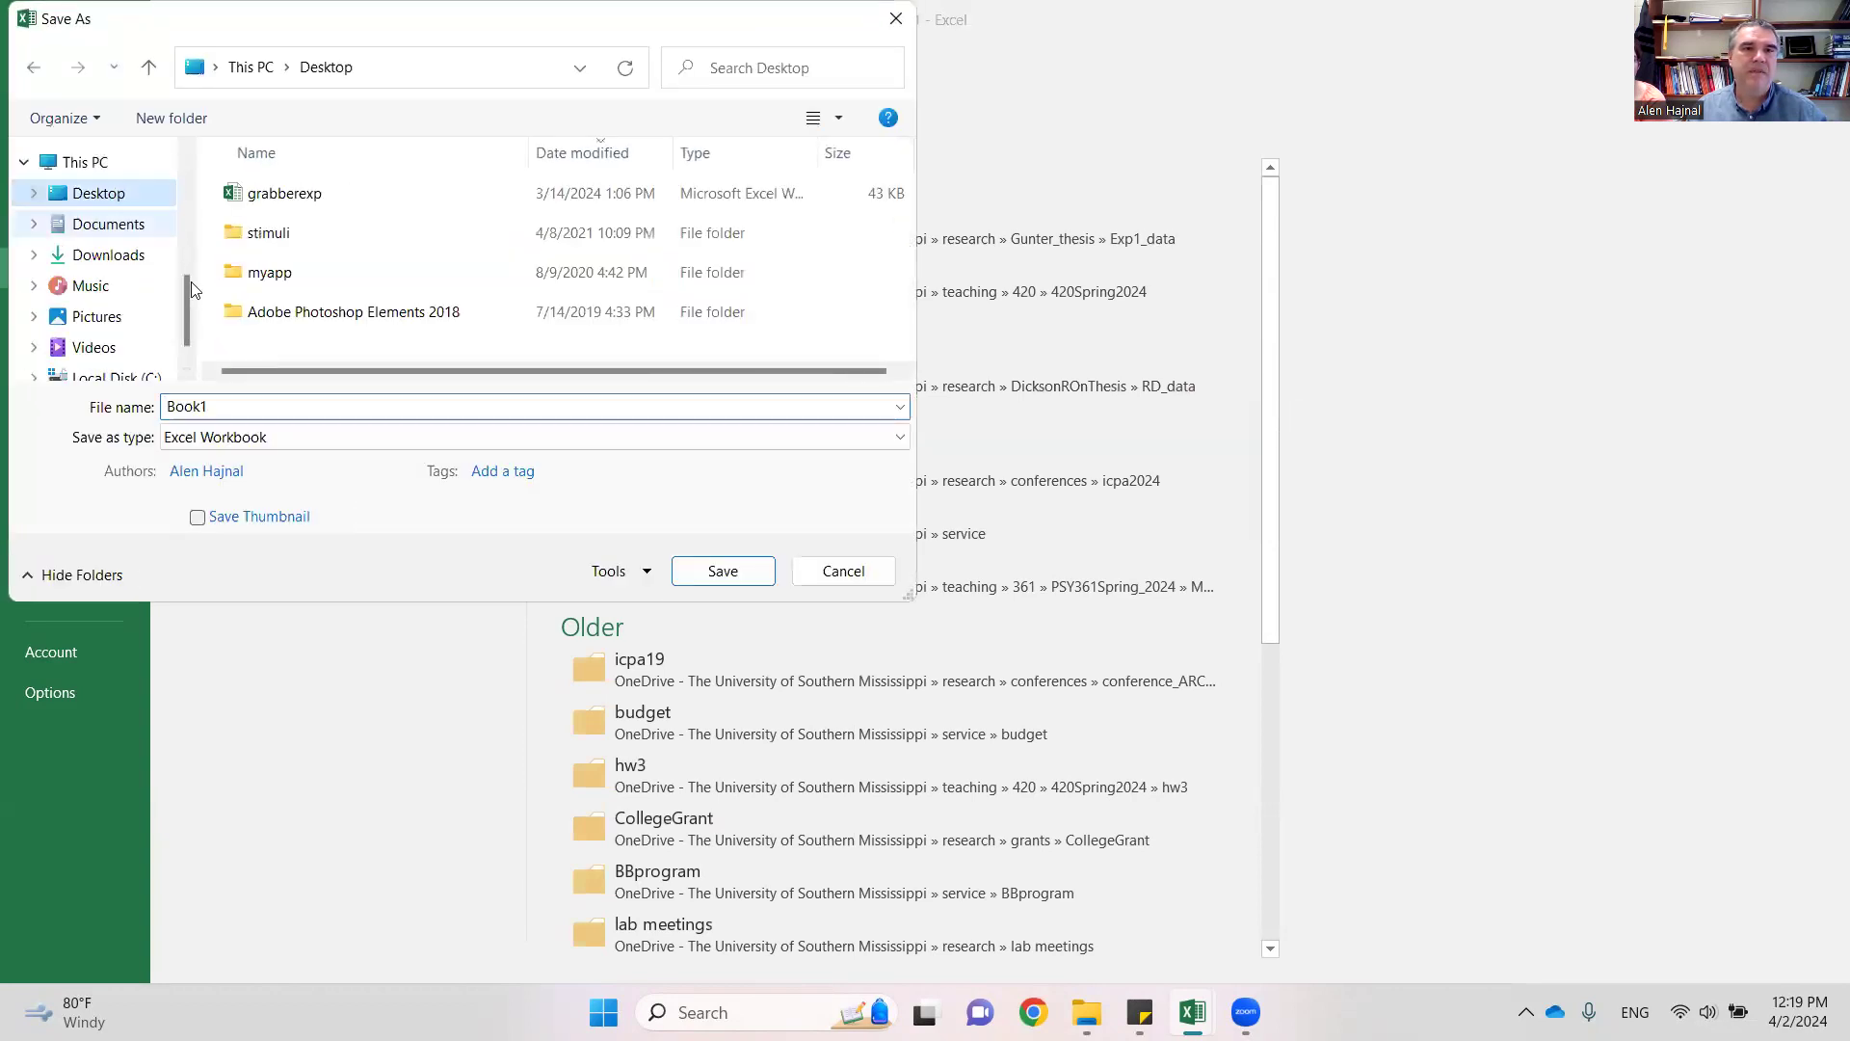
double_click(251, 403)
type("temp")
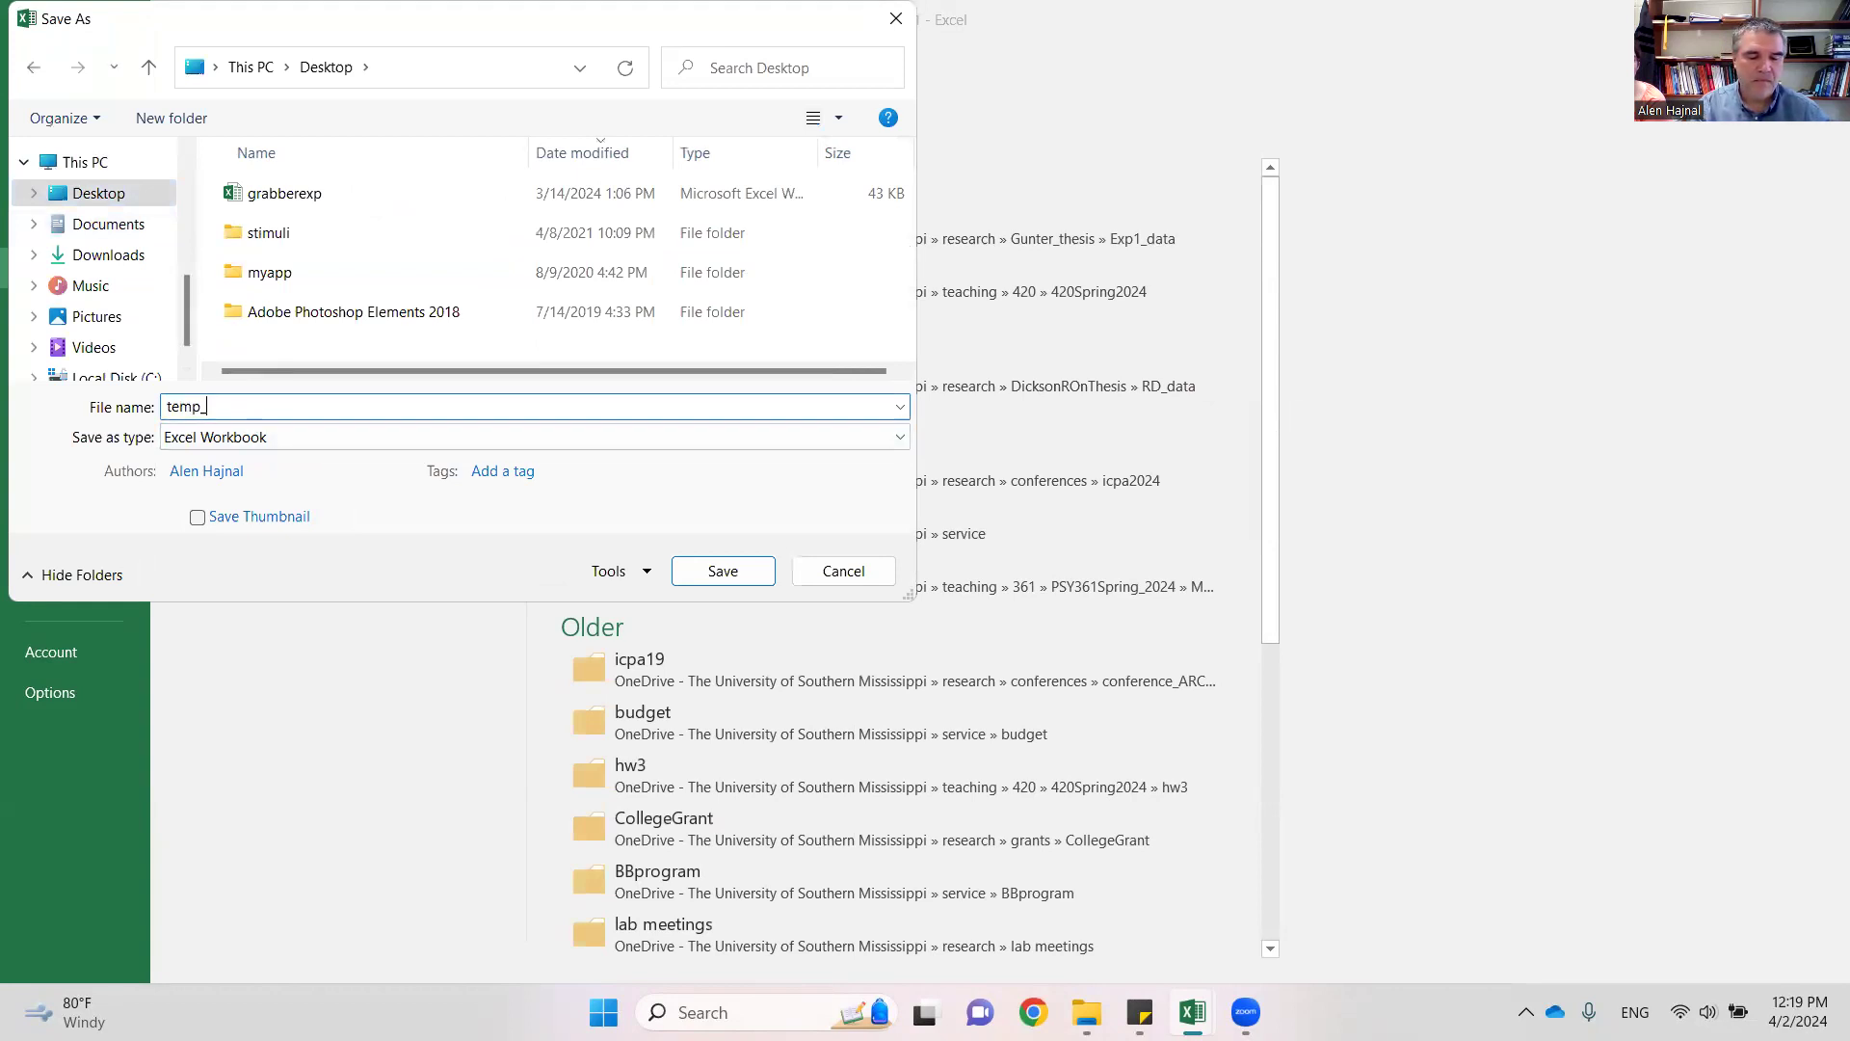
type("_spss")
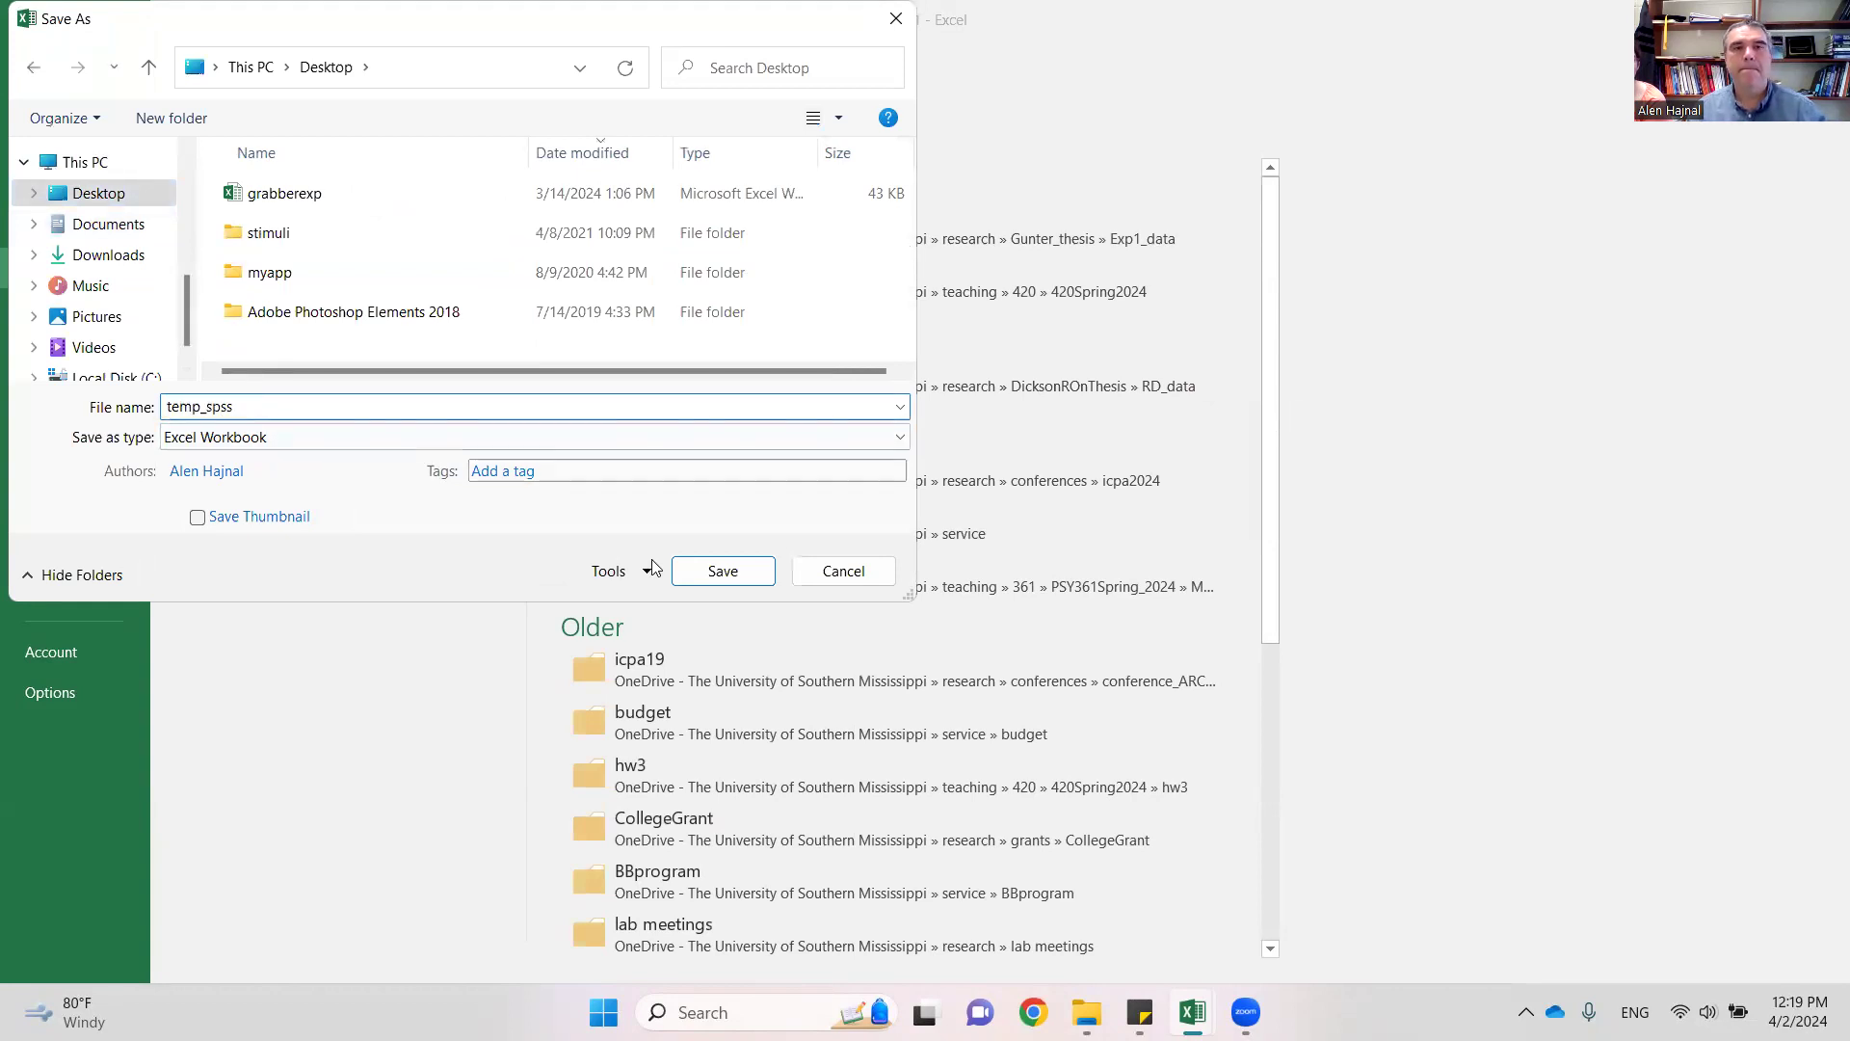
left_click(751, 575)
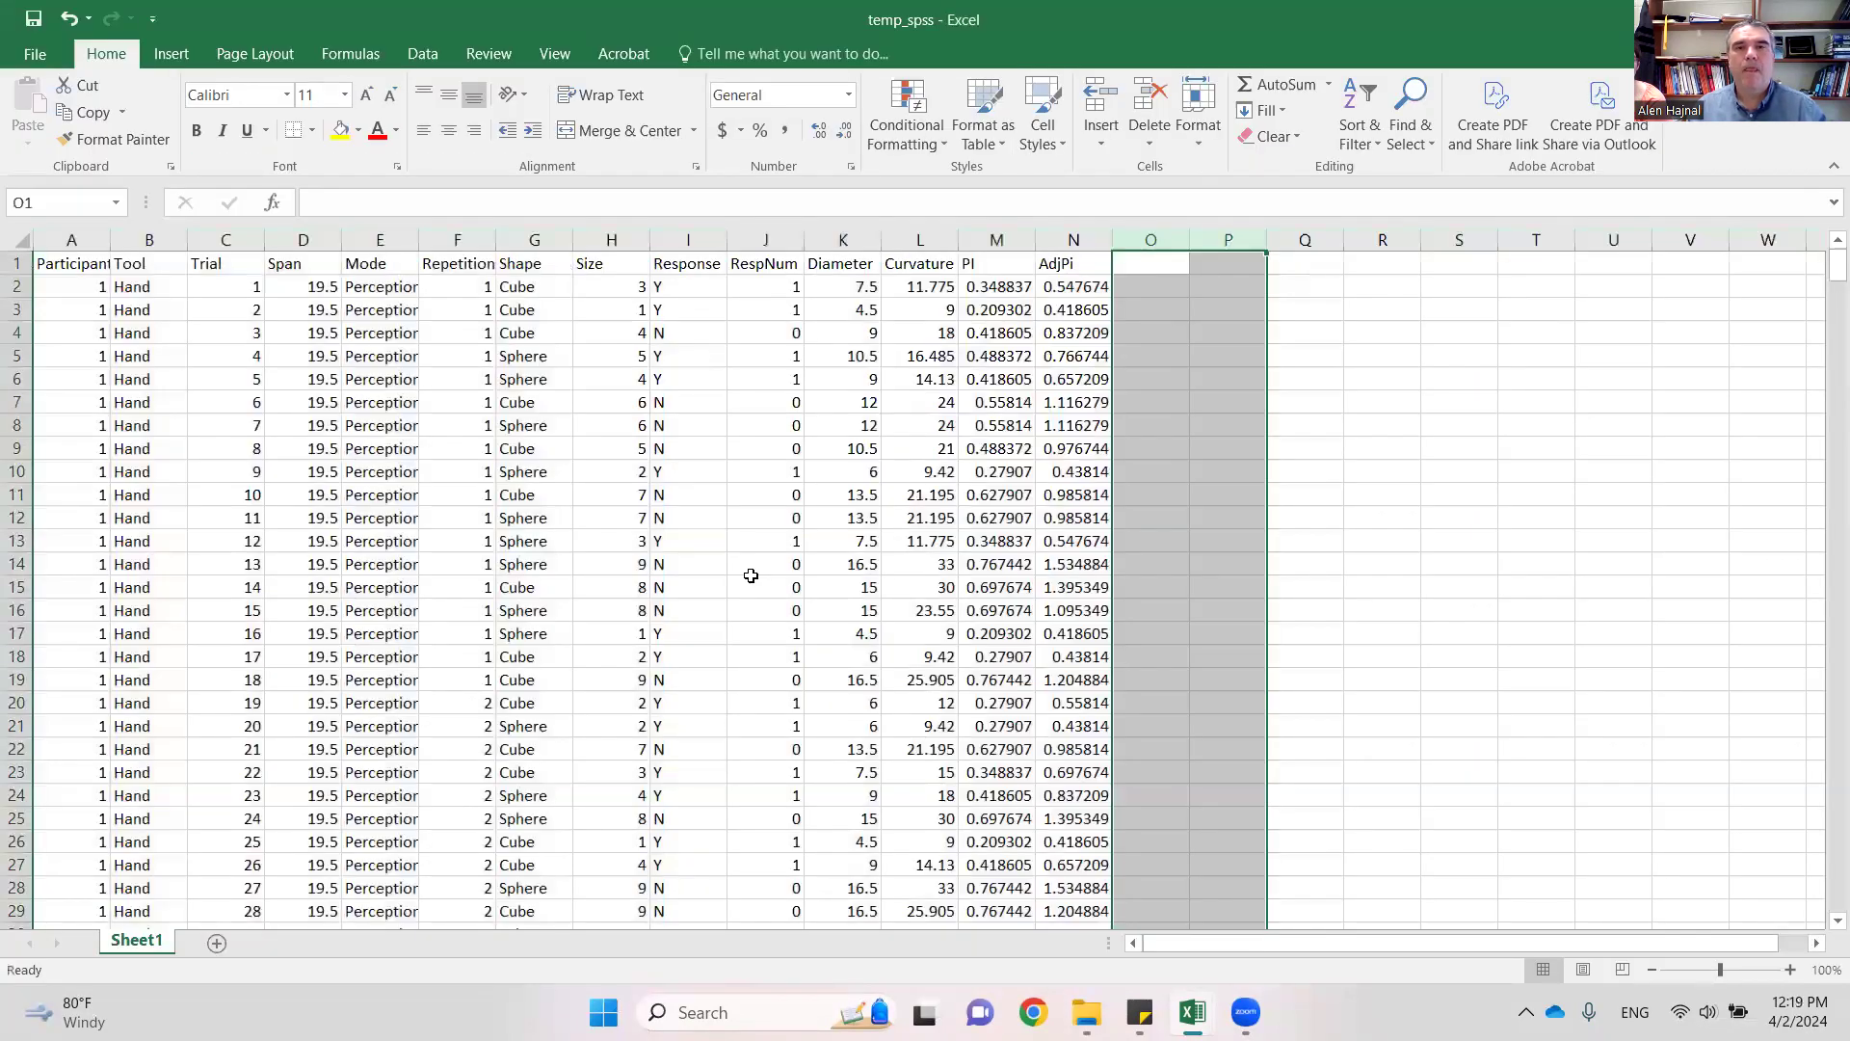
- Look through the temp_spss data down to its last rows and return to the first row
left_click(1487, 569)
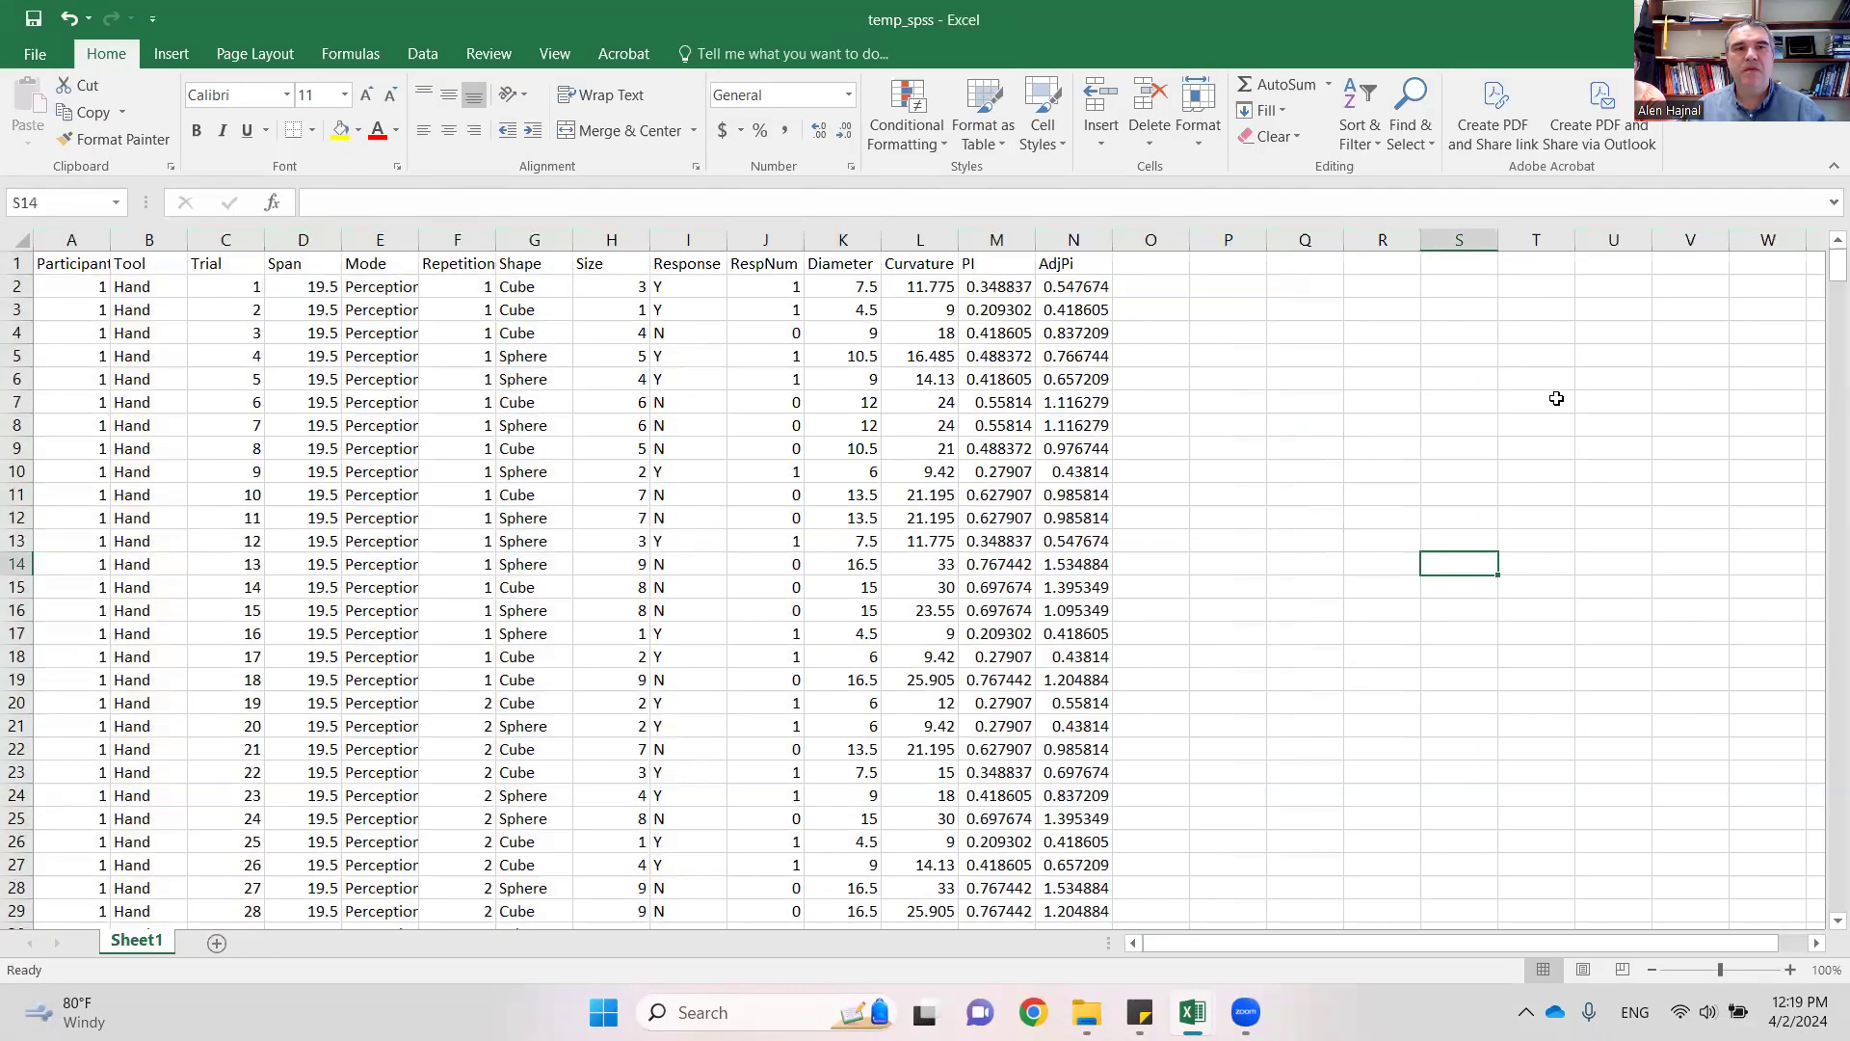
scroll(1303, 657, "down", 9)
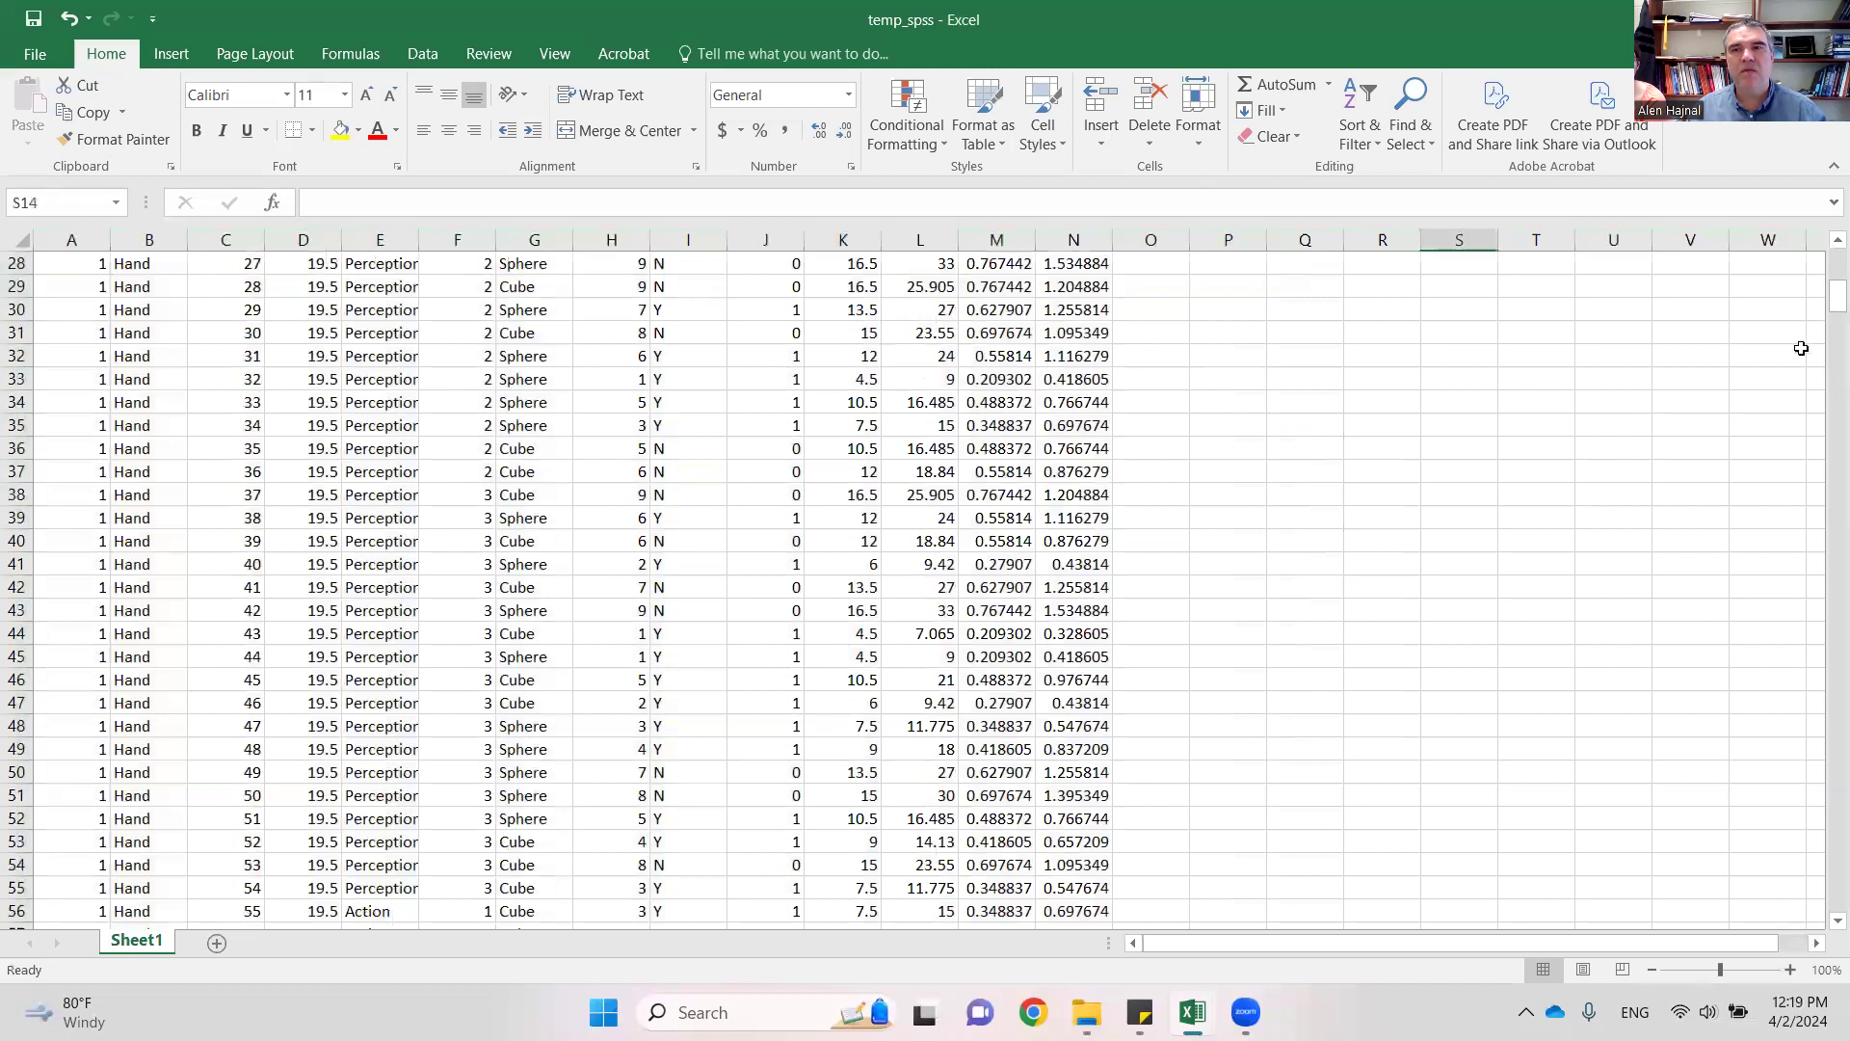
left_click_drag(1823, 304, 1822, 918)
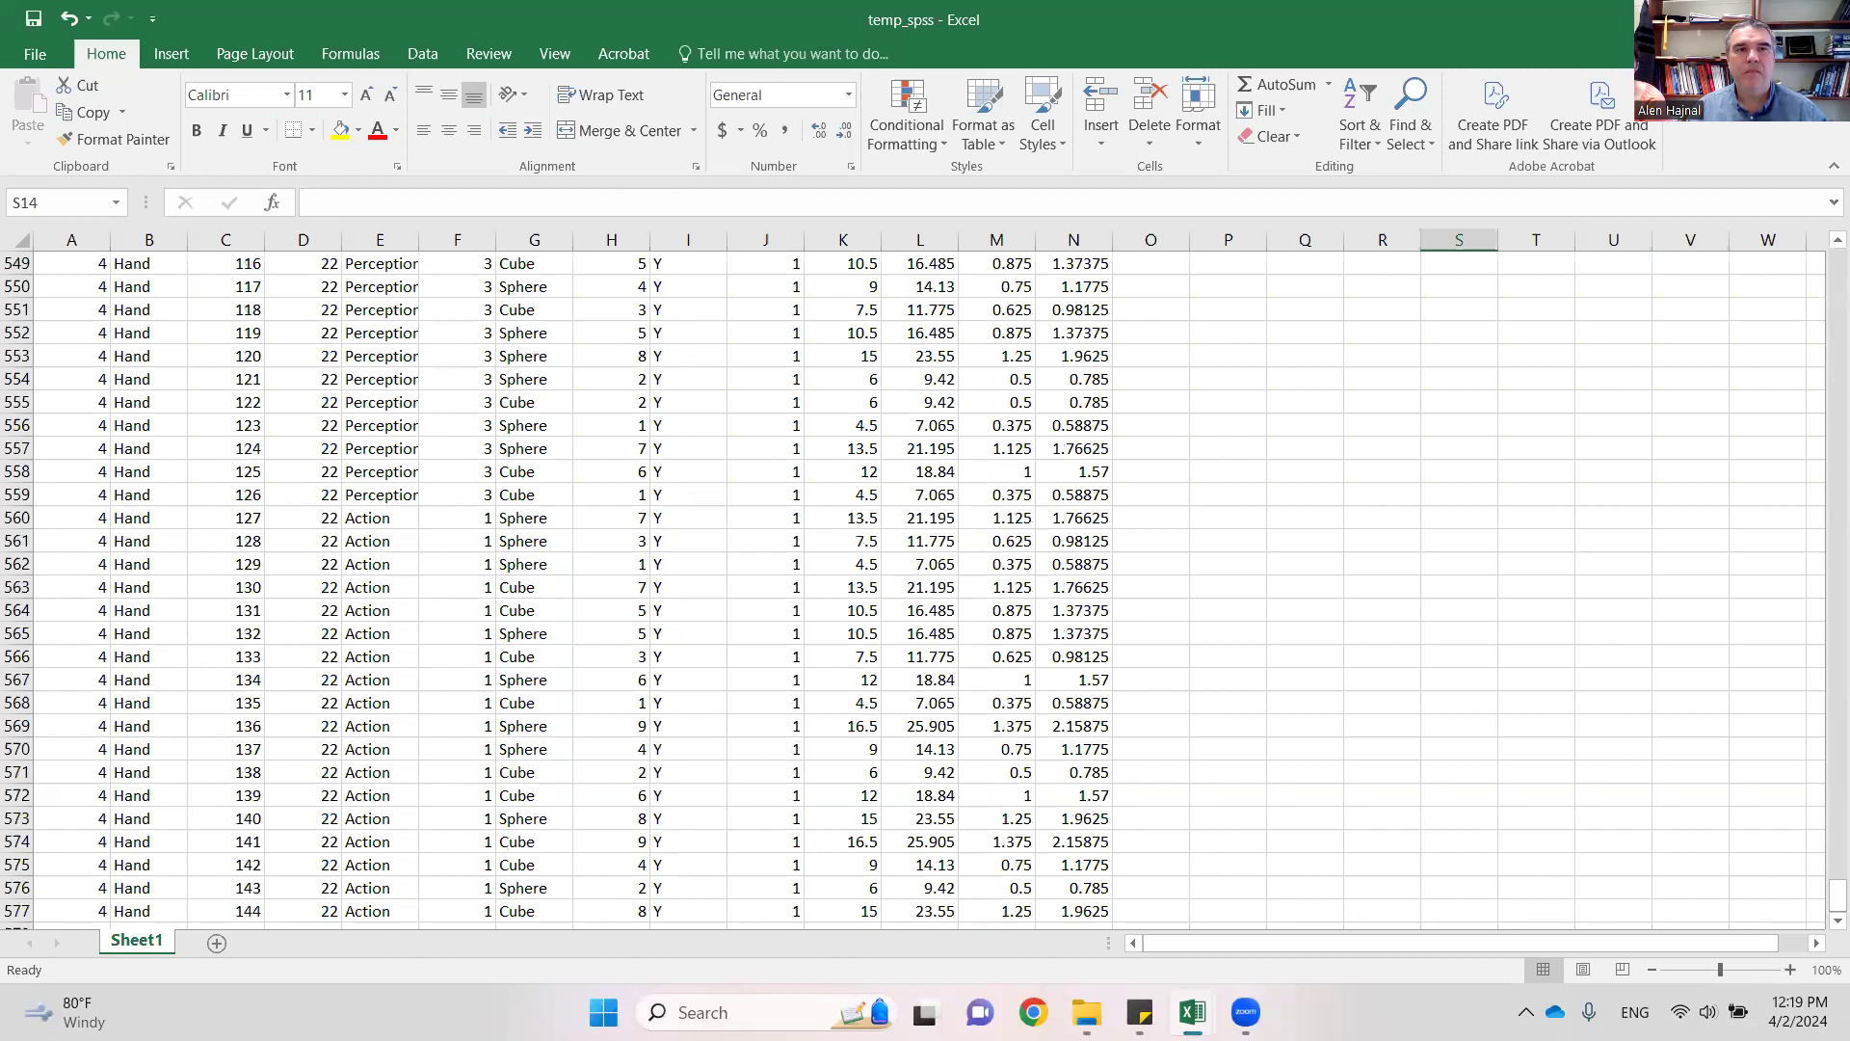
left_click(1822, 267)
left_click(1823, 267)
left_click(1822, 267)
left_click(1822, 267)
left_click_drag(1822, 267, 1822, 267)
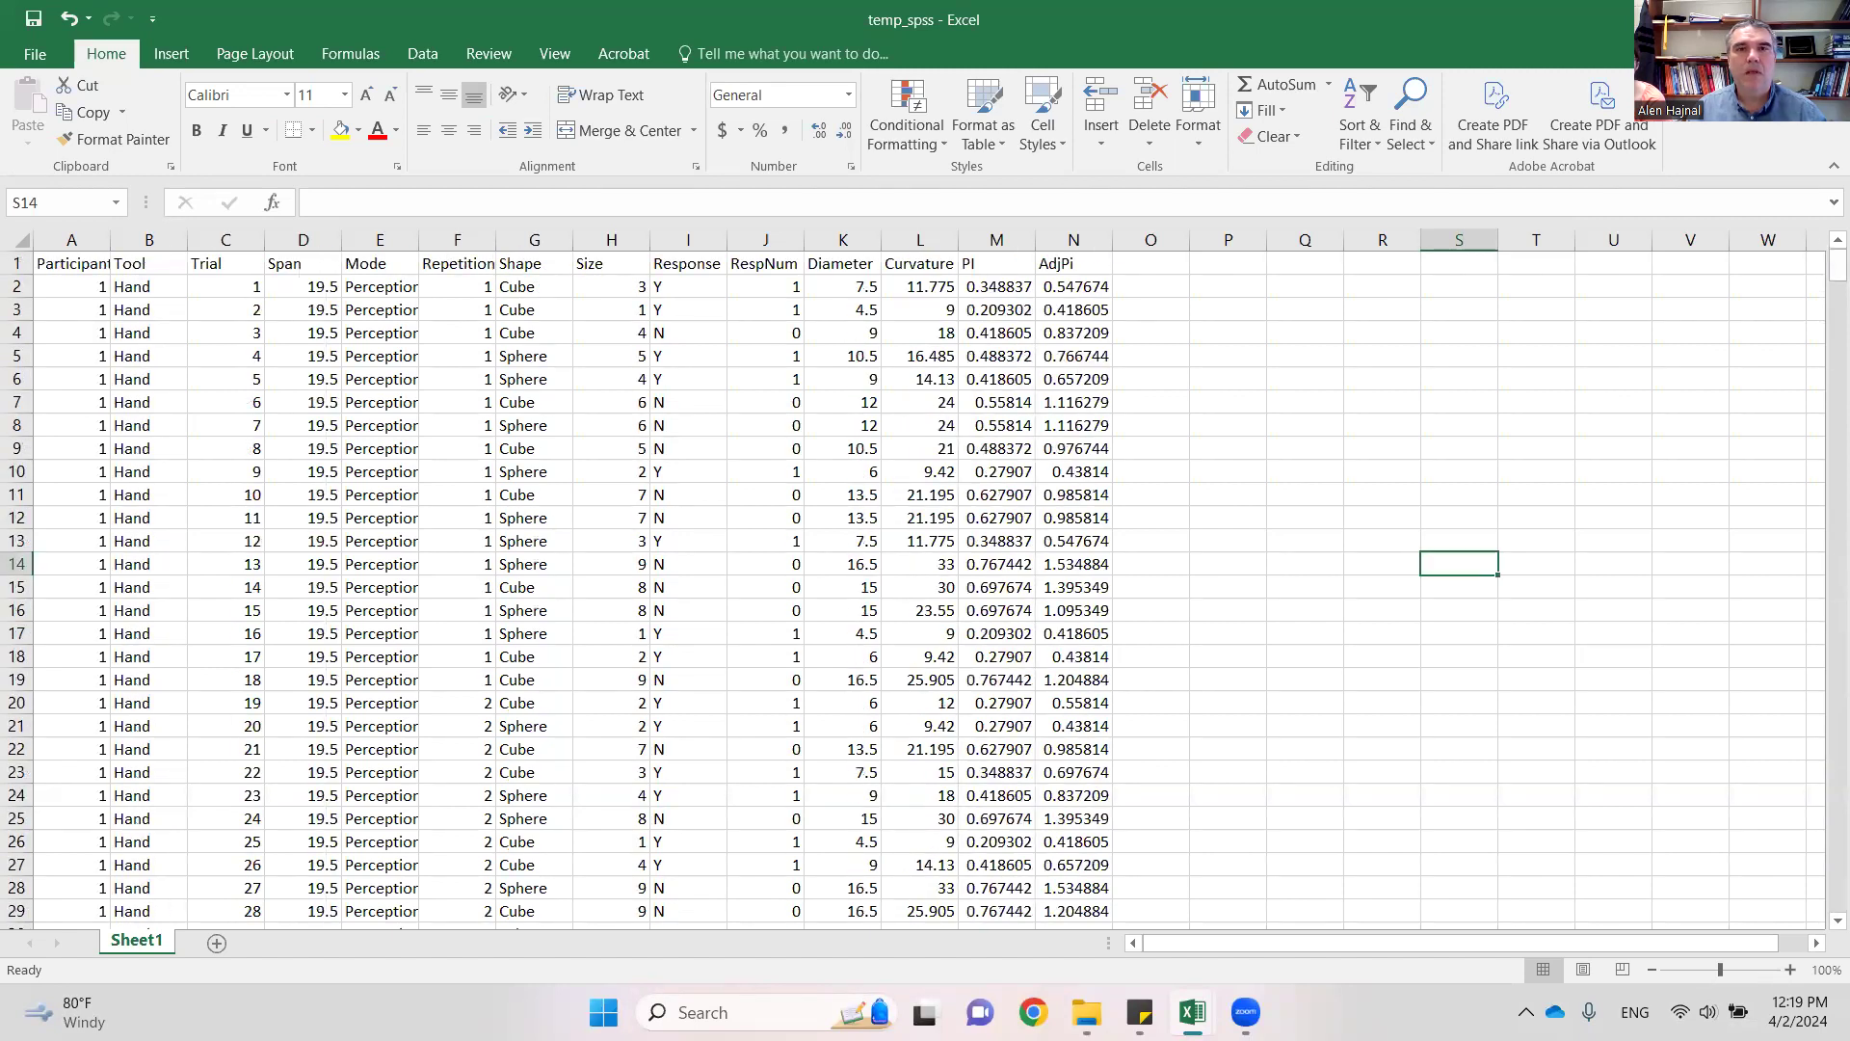
- Return to Master Spreadsheet, deselect the Participant Data All sheet, and launch IBM SPSS Statistics 25
key("alt+Tab")
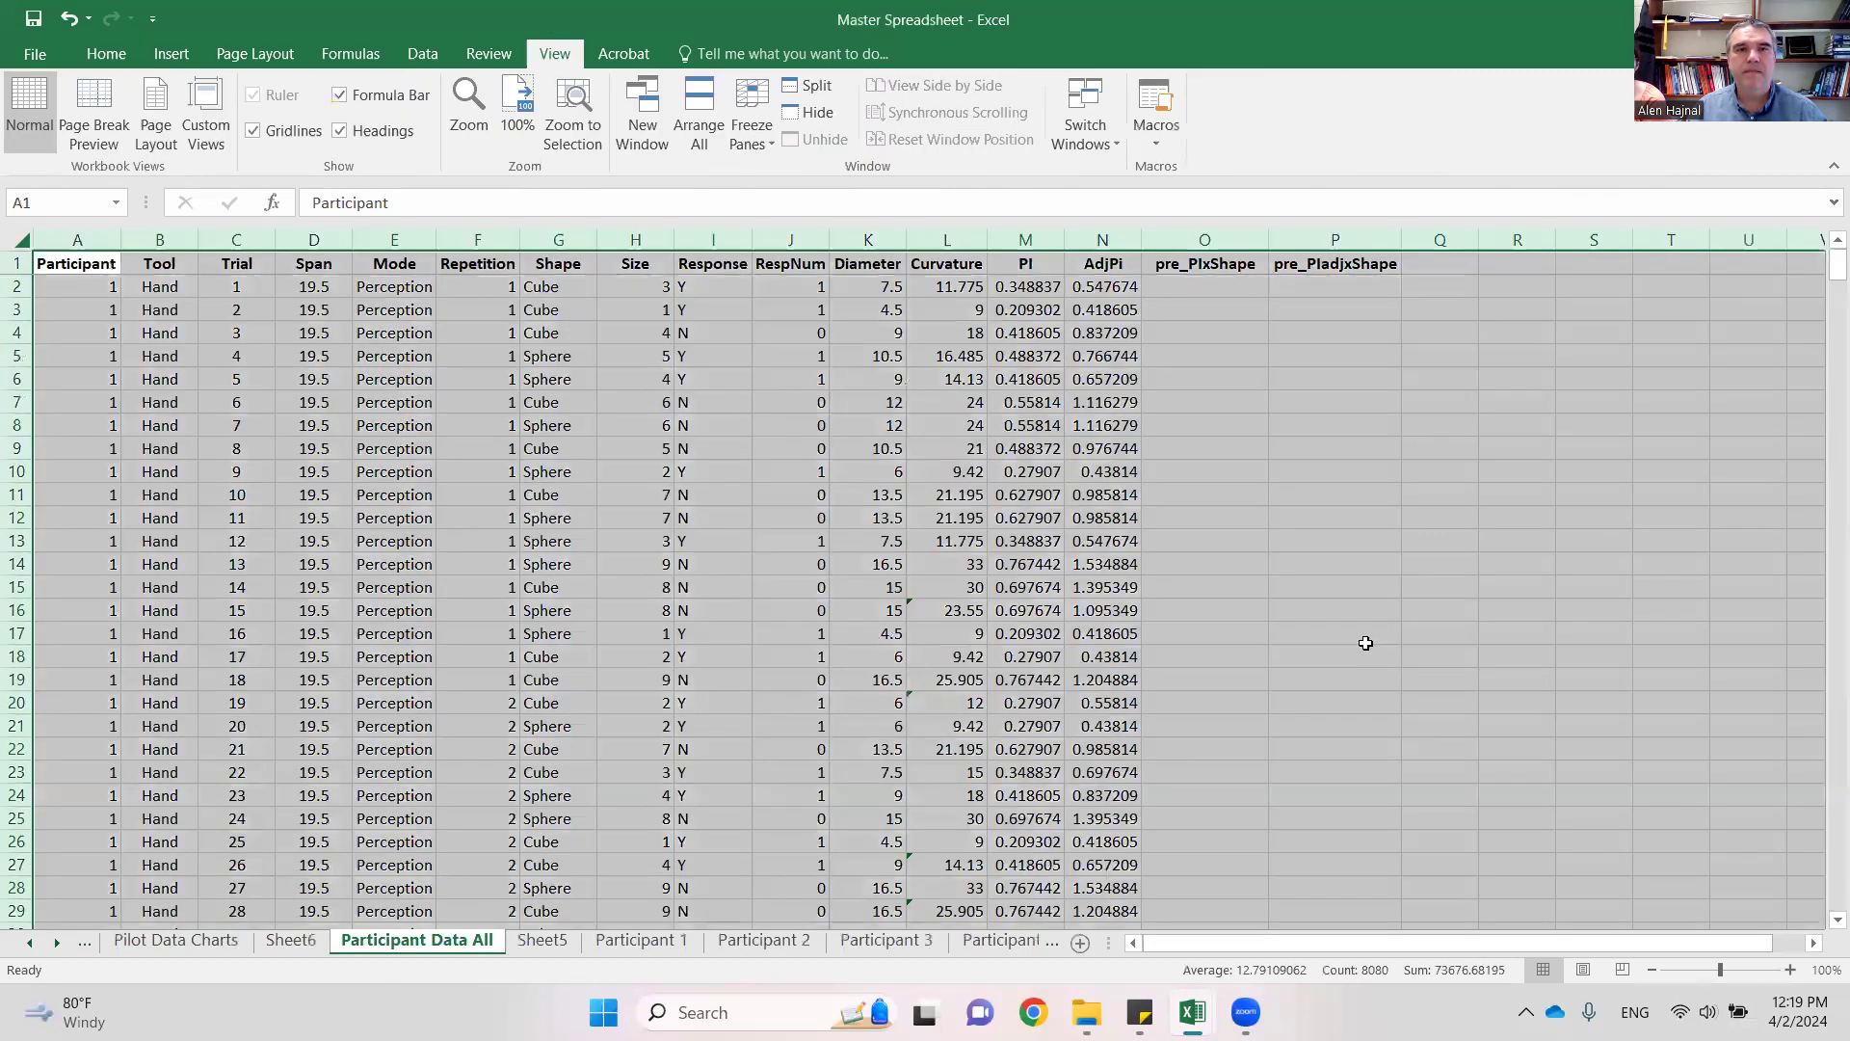
left_click(1365, 642)
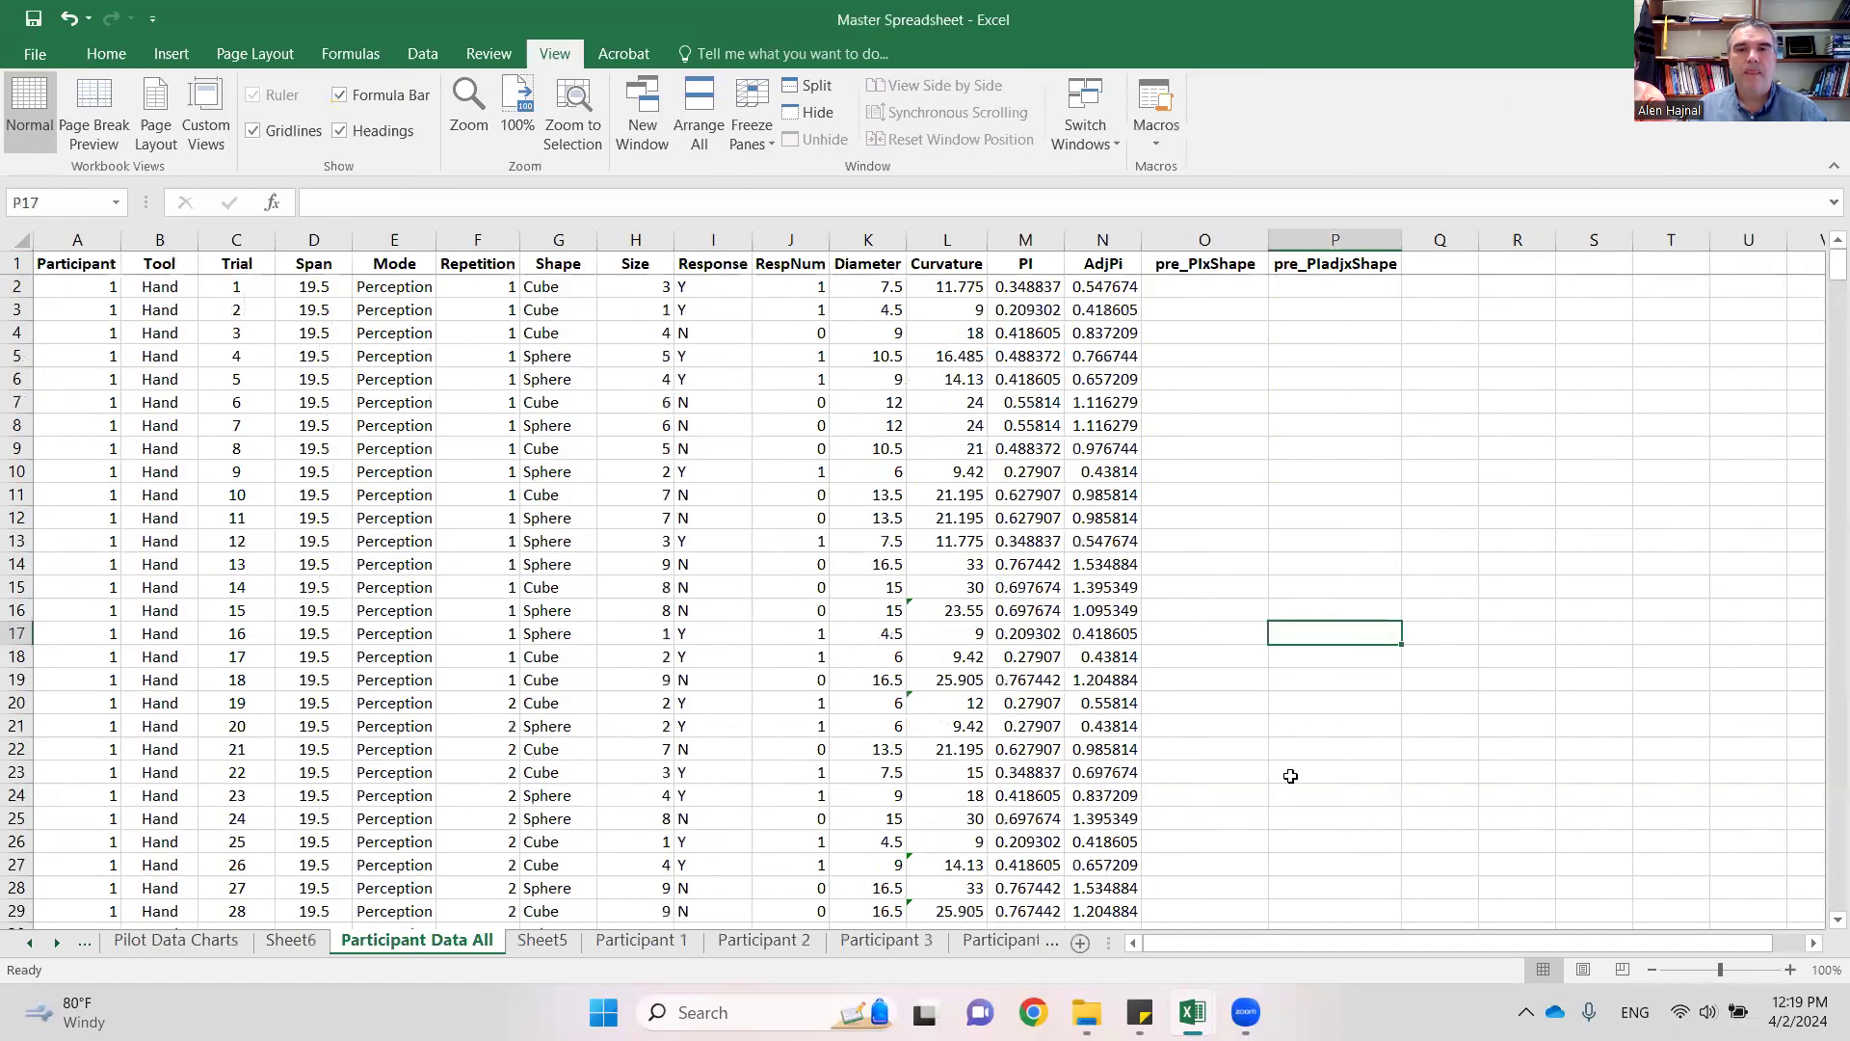
mouse_move(1086, 1012)
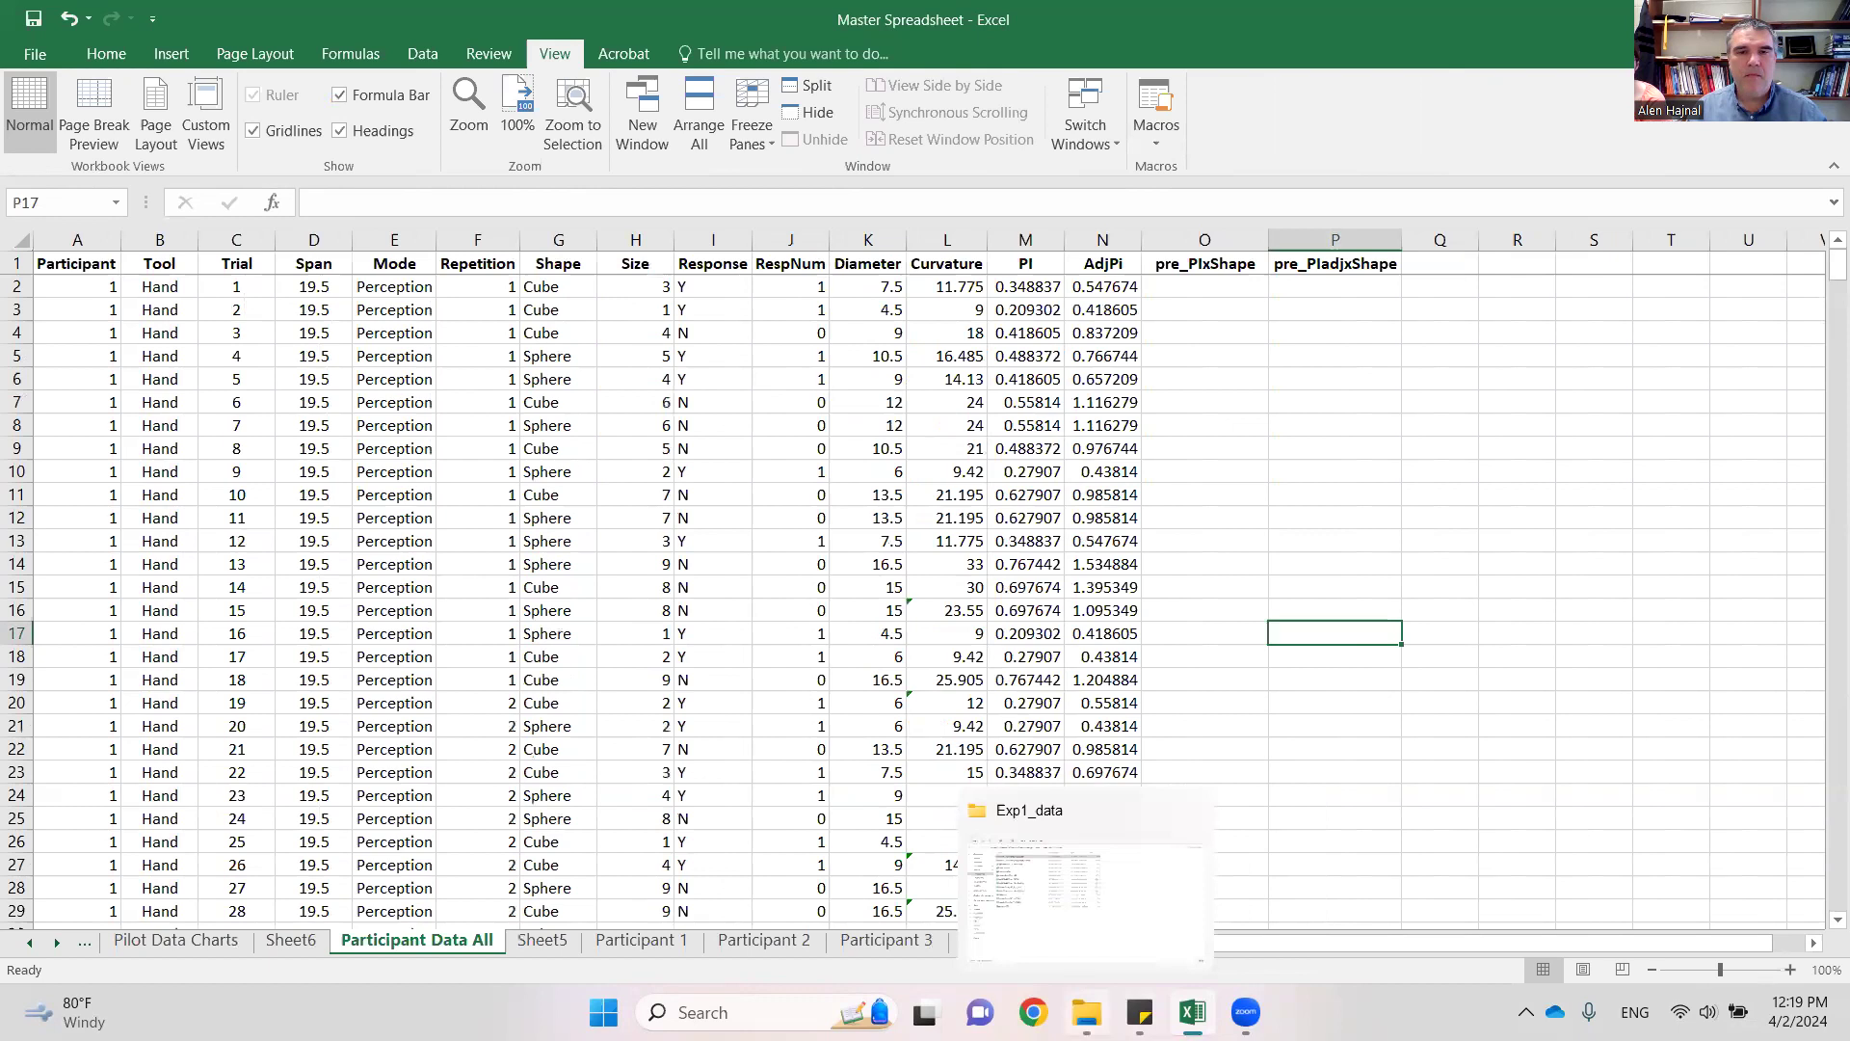
left_click(703, 1012)
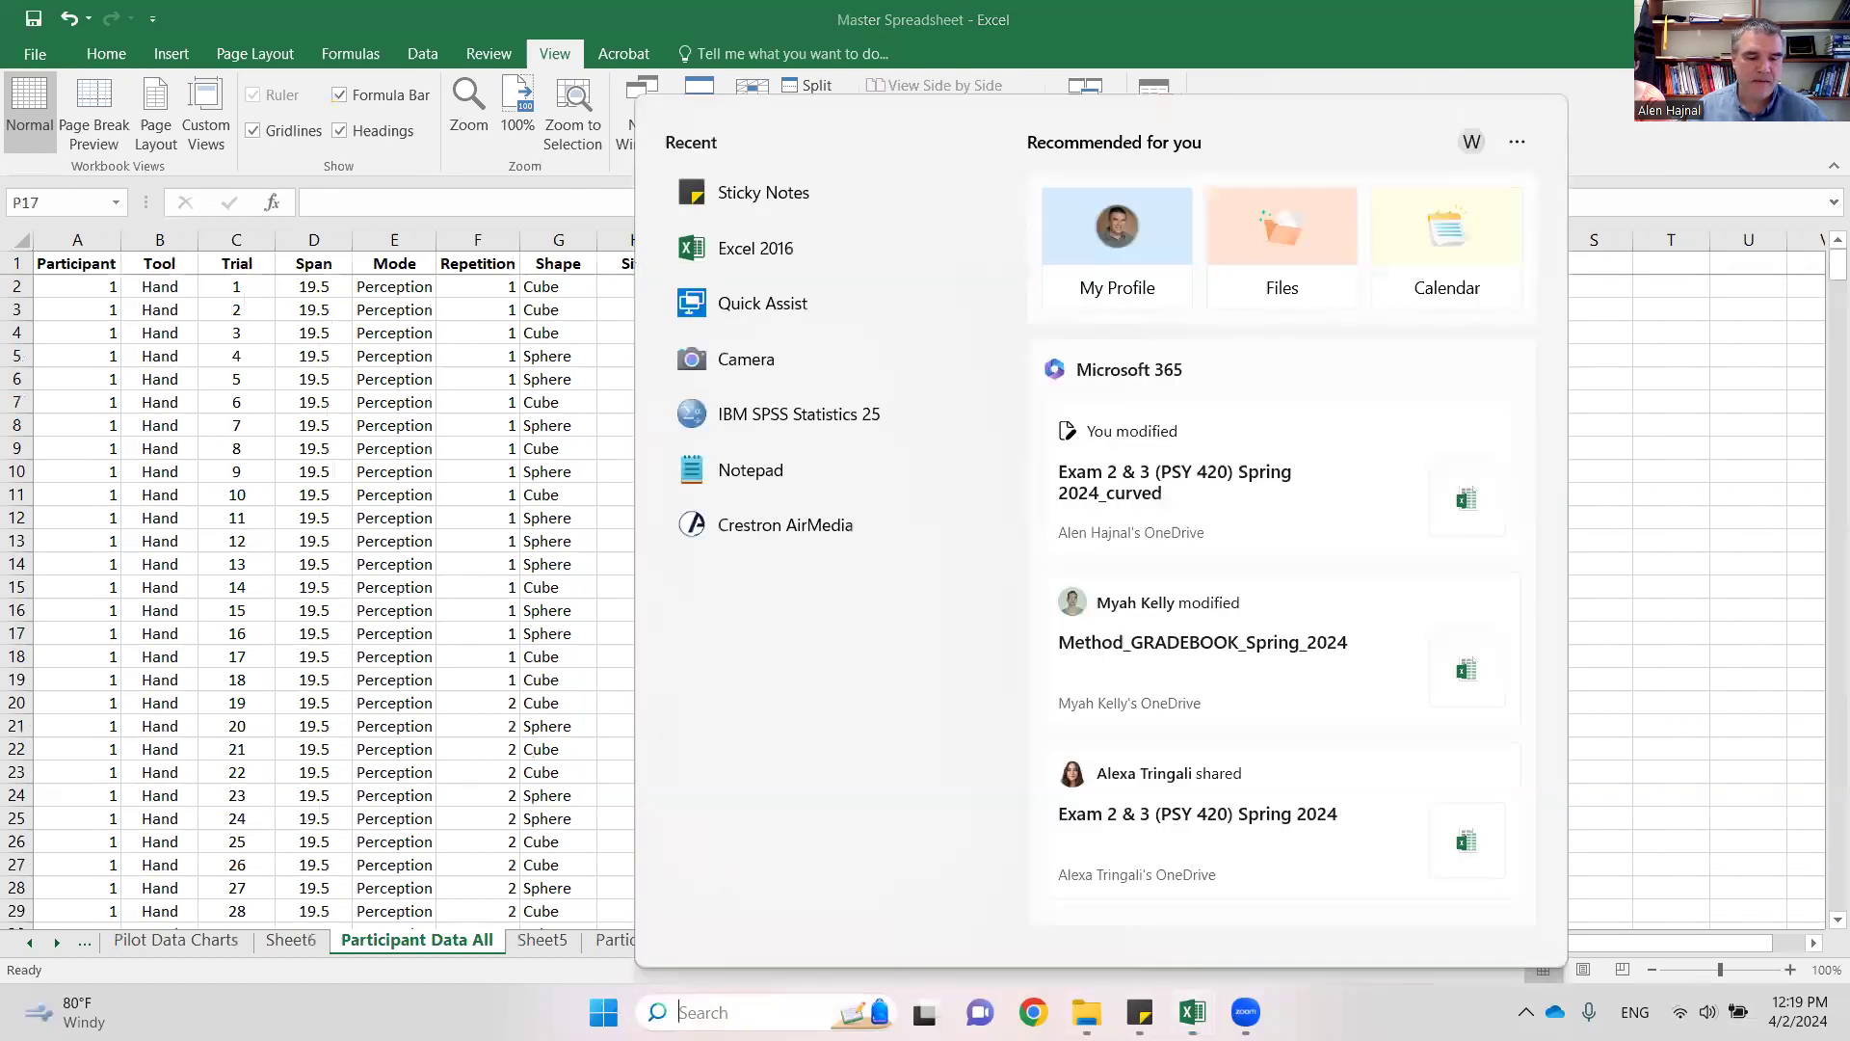
type("spss")
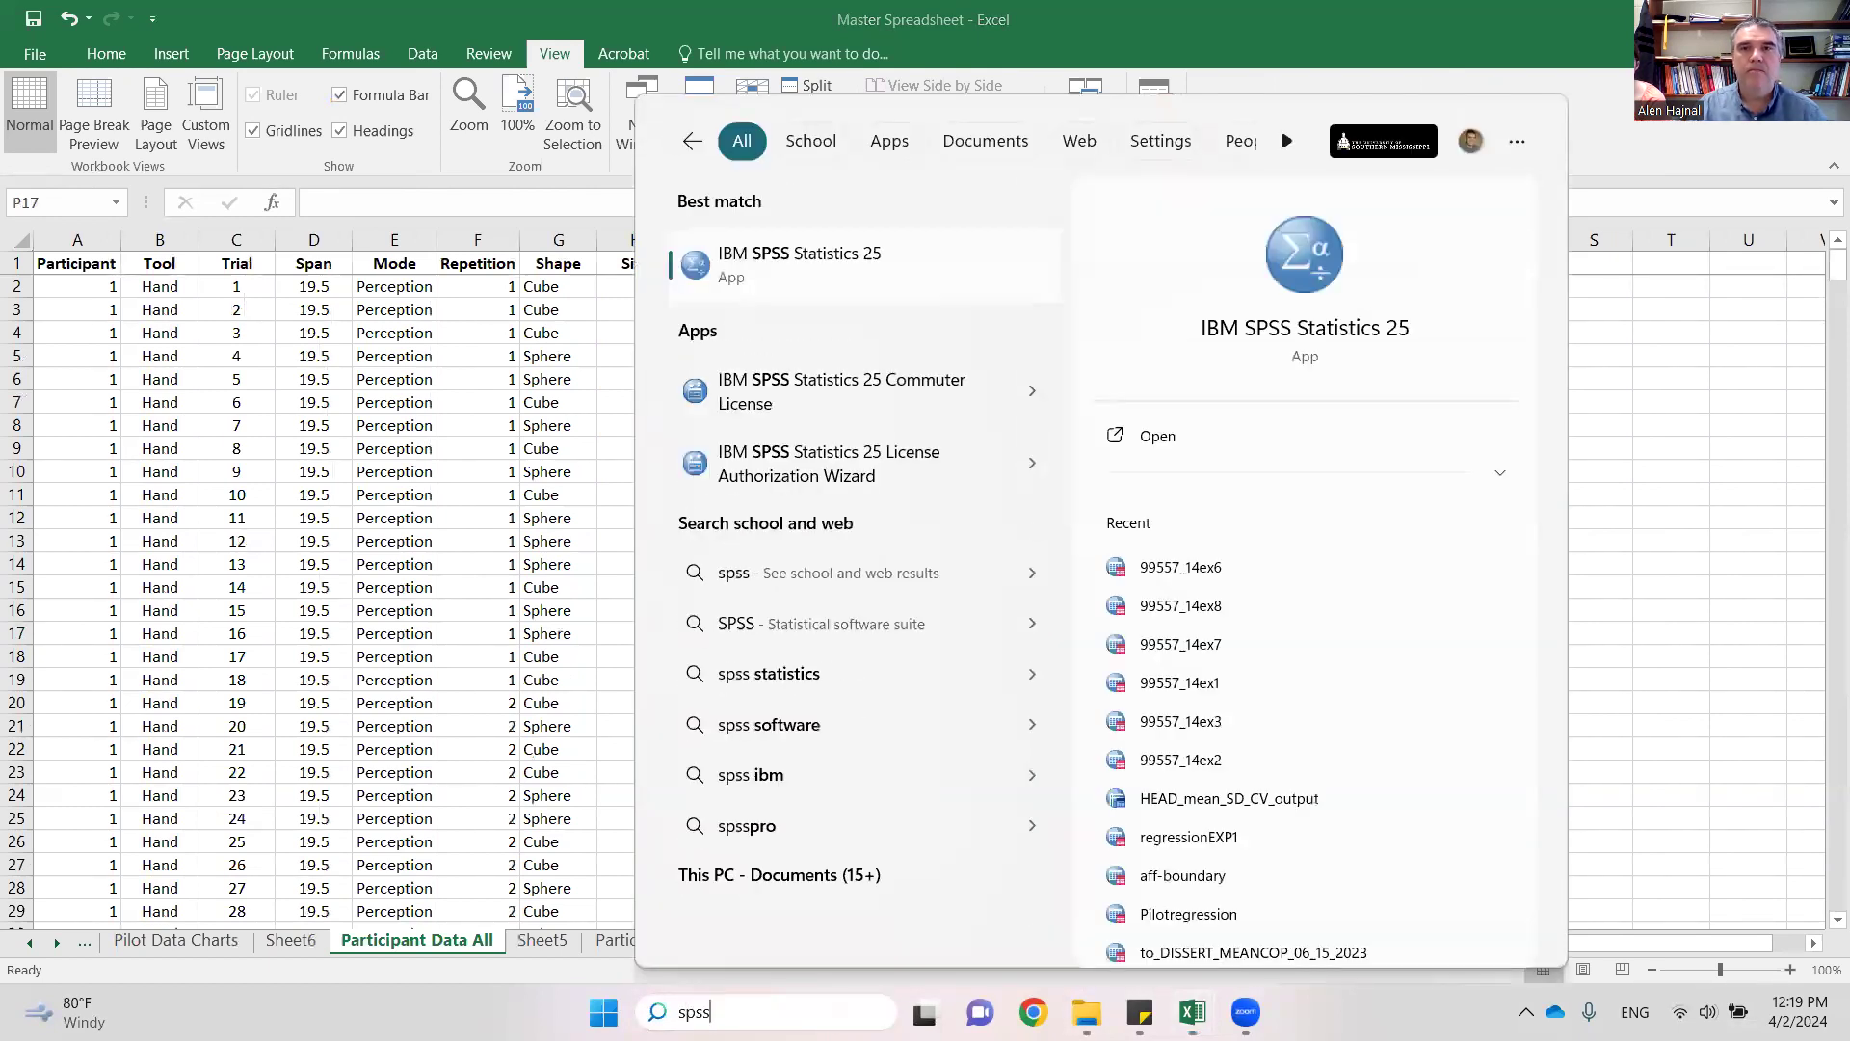
left_click(853, 273)
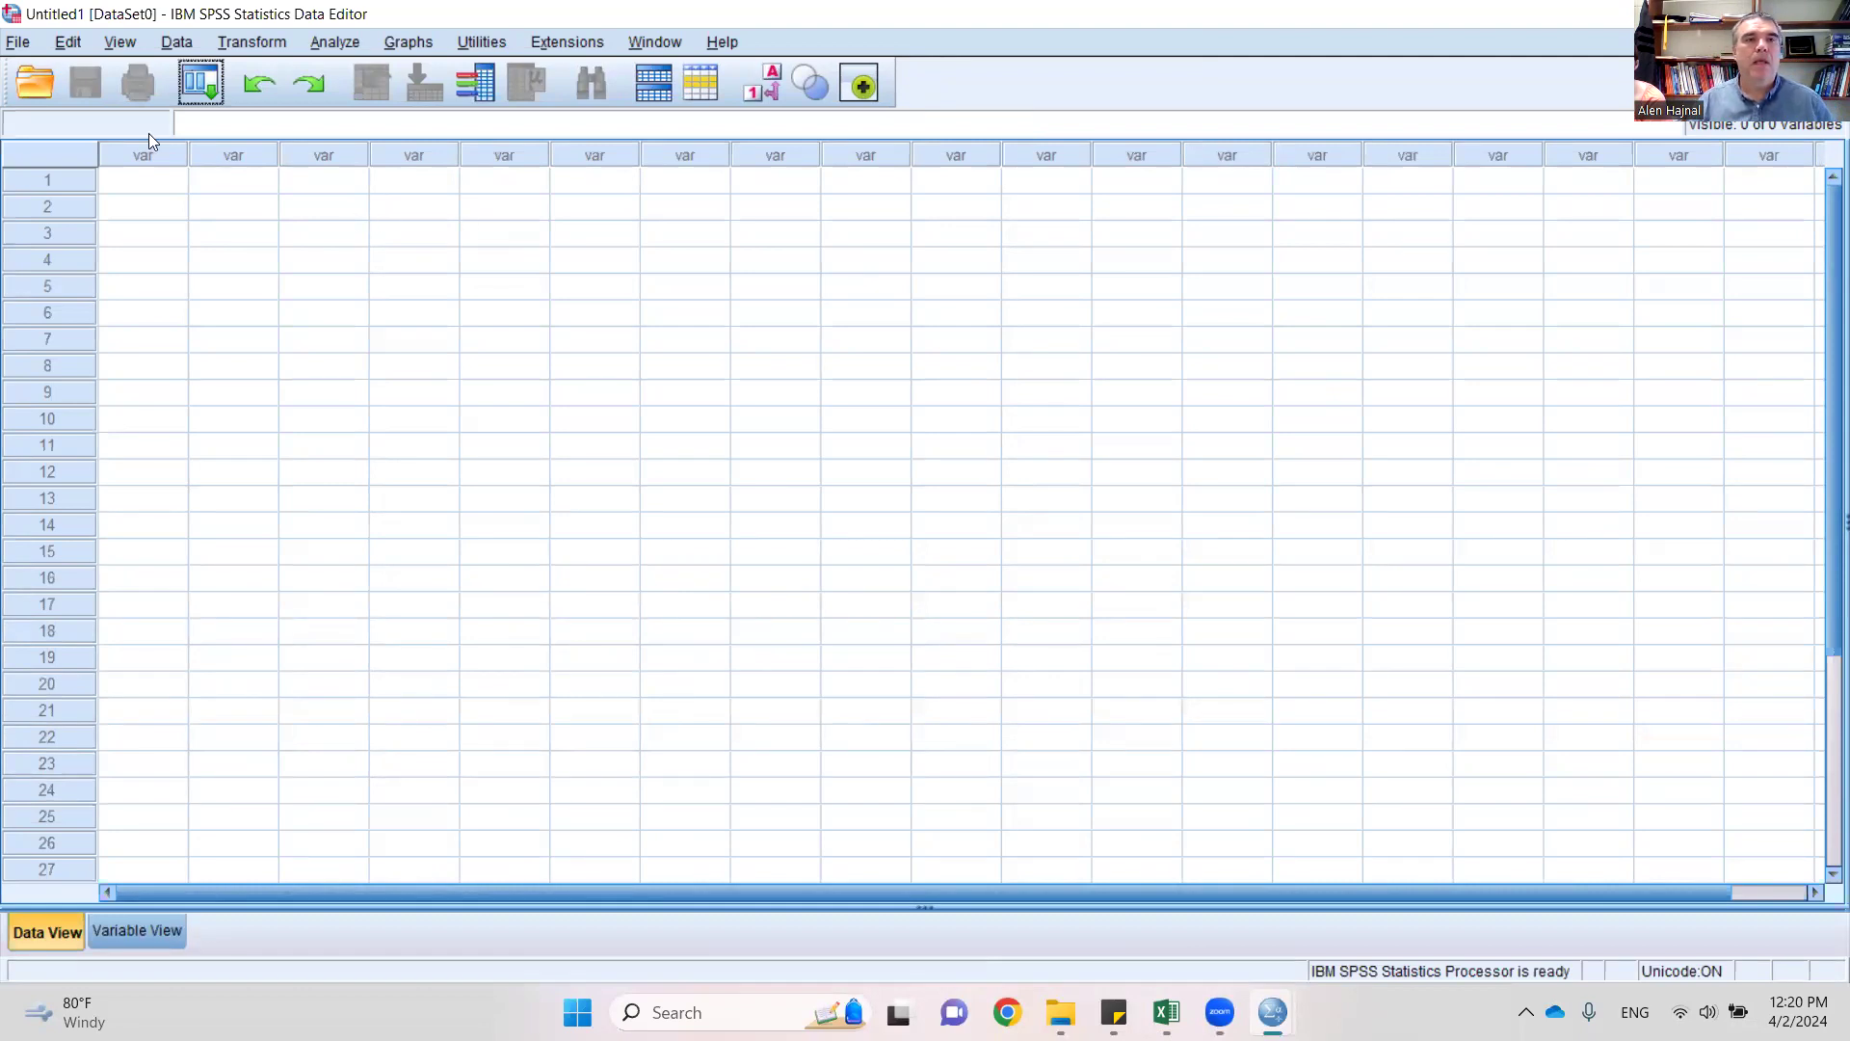
- Start importing an Excel data file and browse to the Desktop folder
left_click(18, 44)
mouse_move(94, 133)
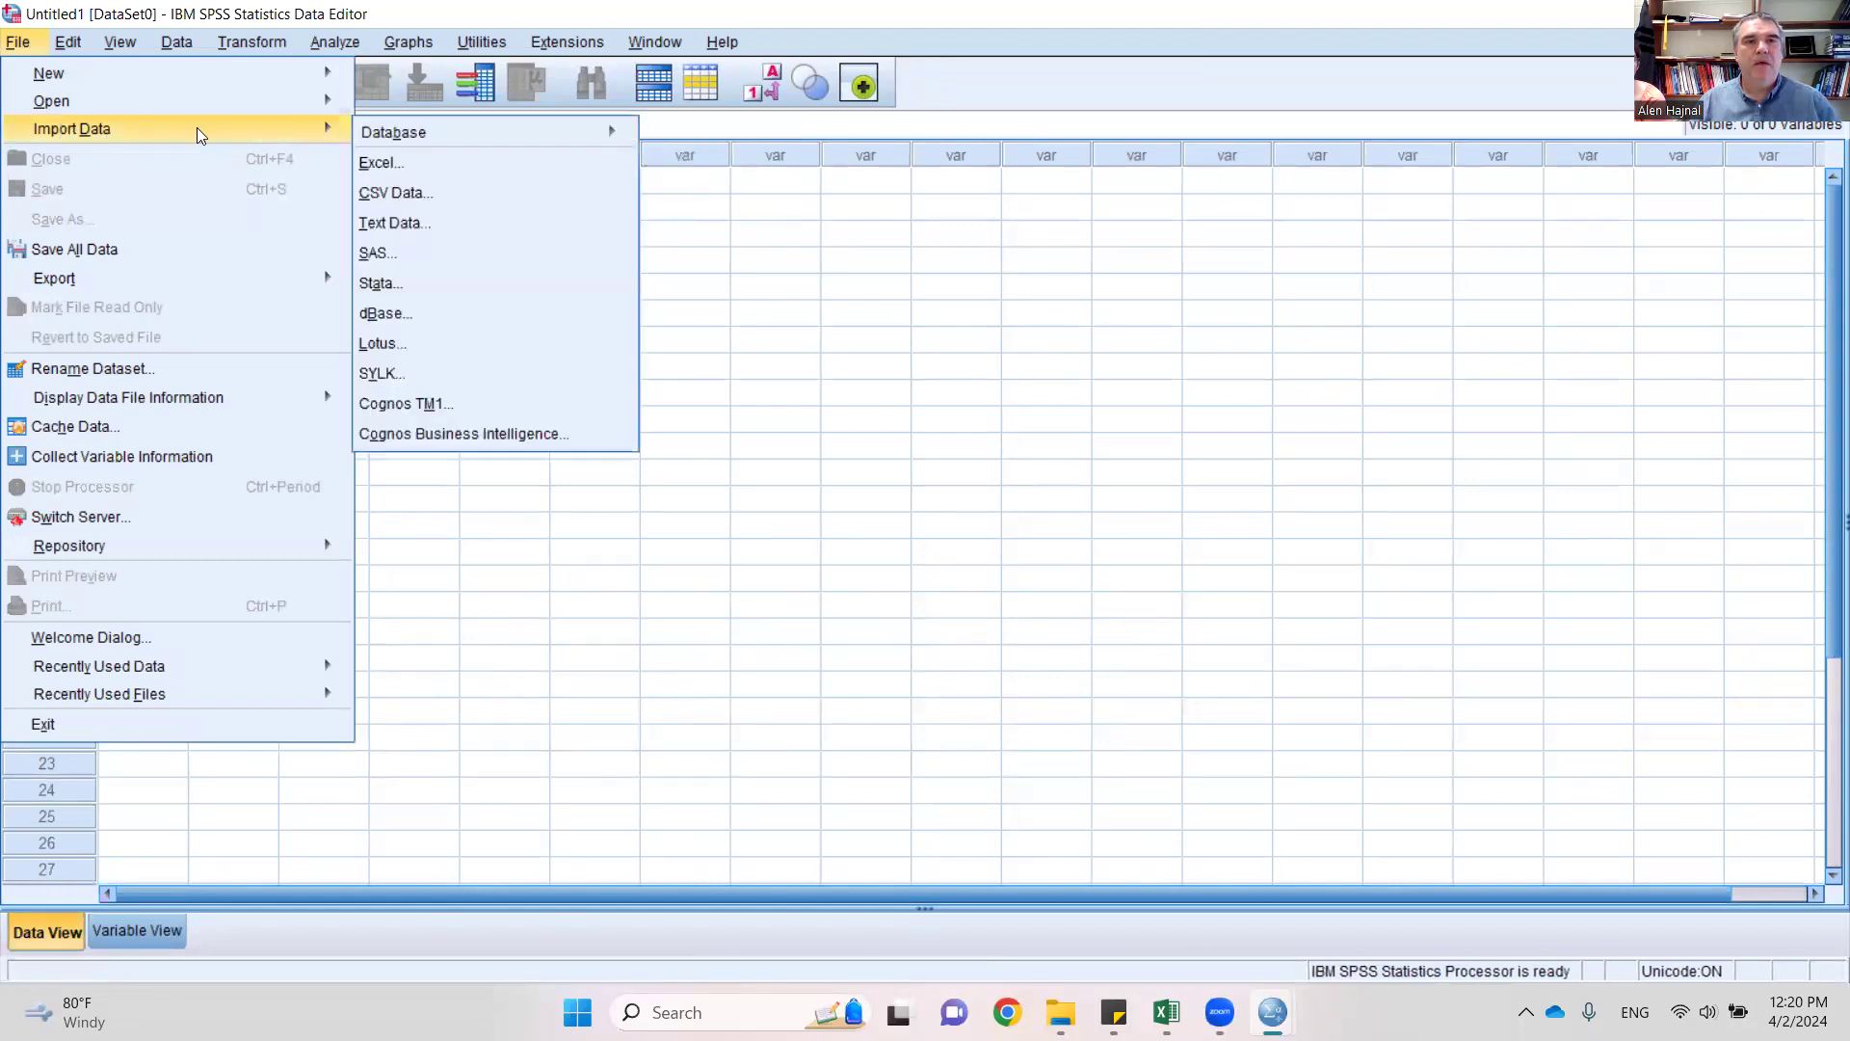
left_click(391, 162)
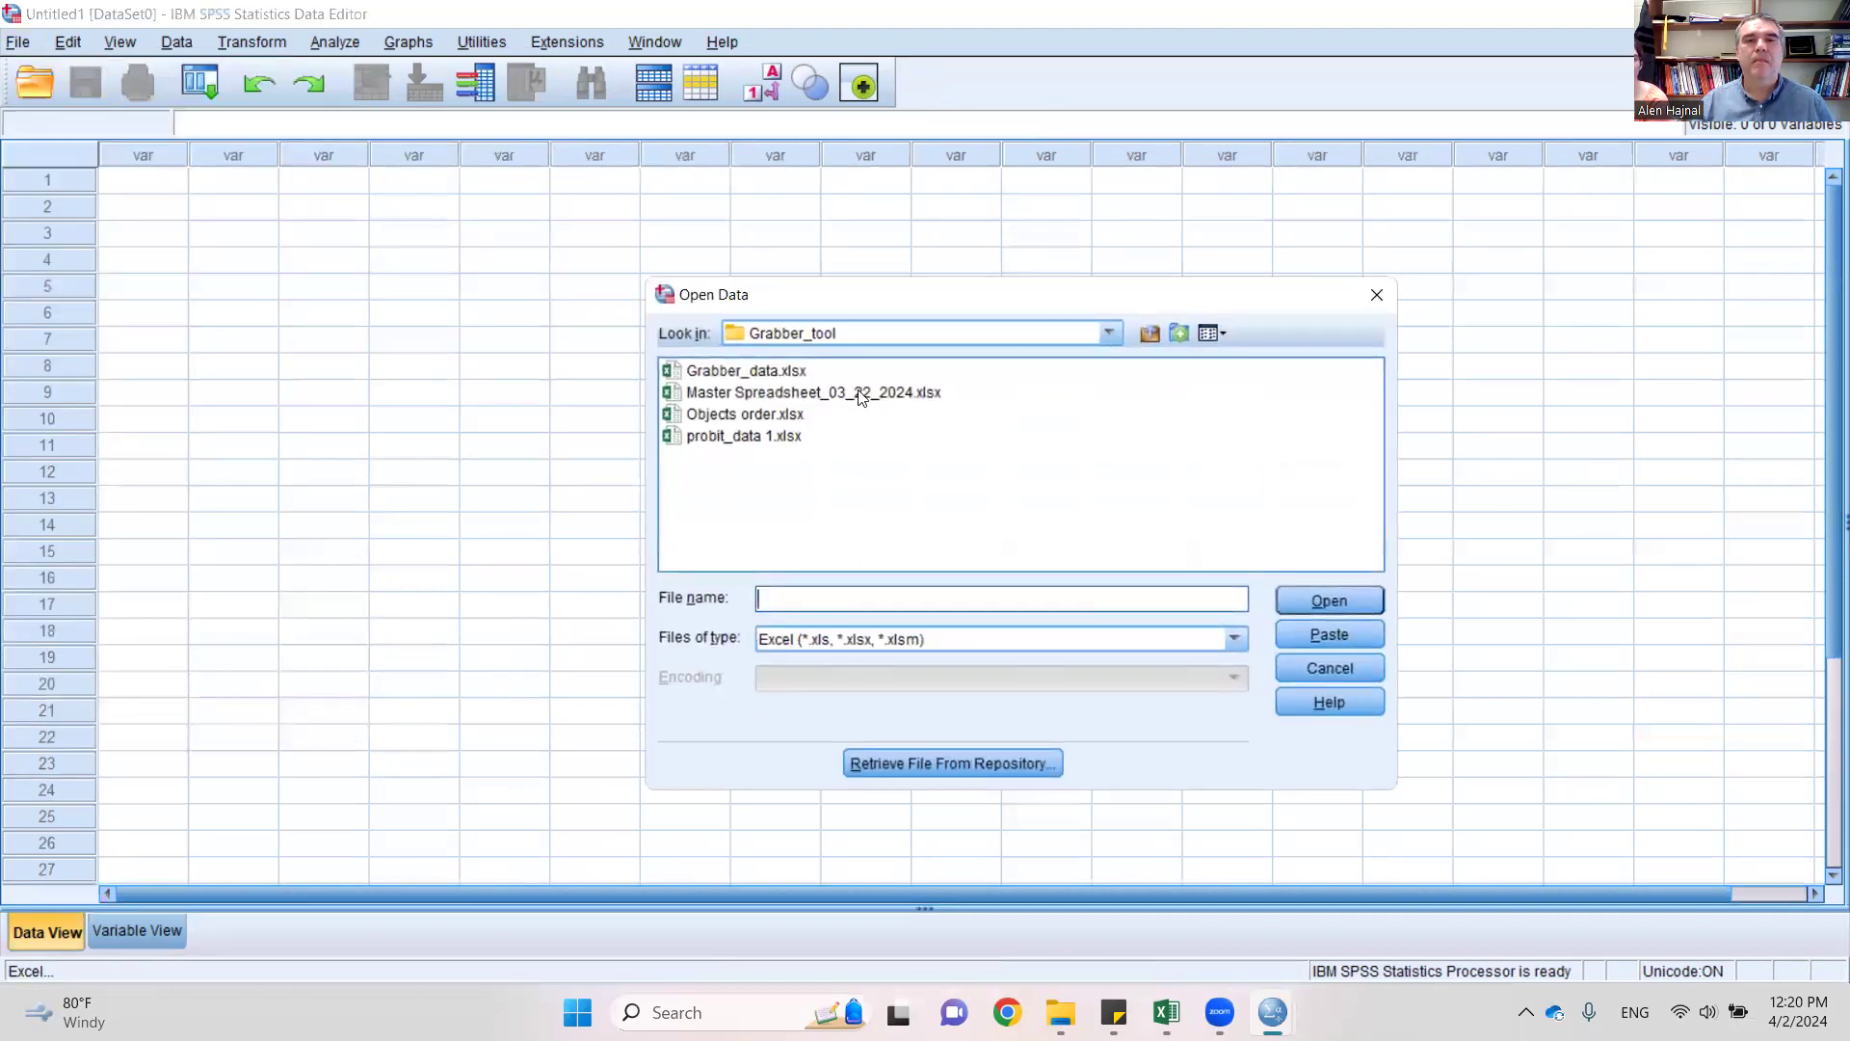
left_click(886, 337)
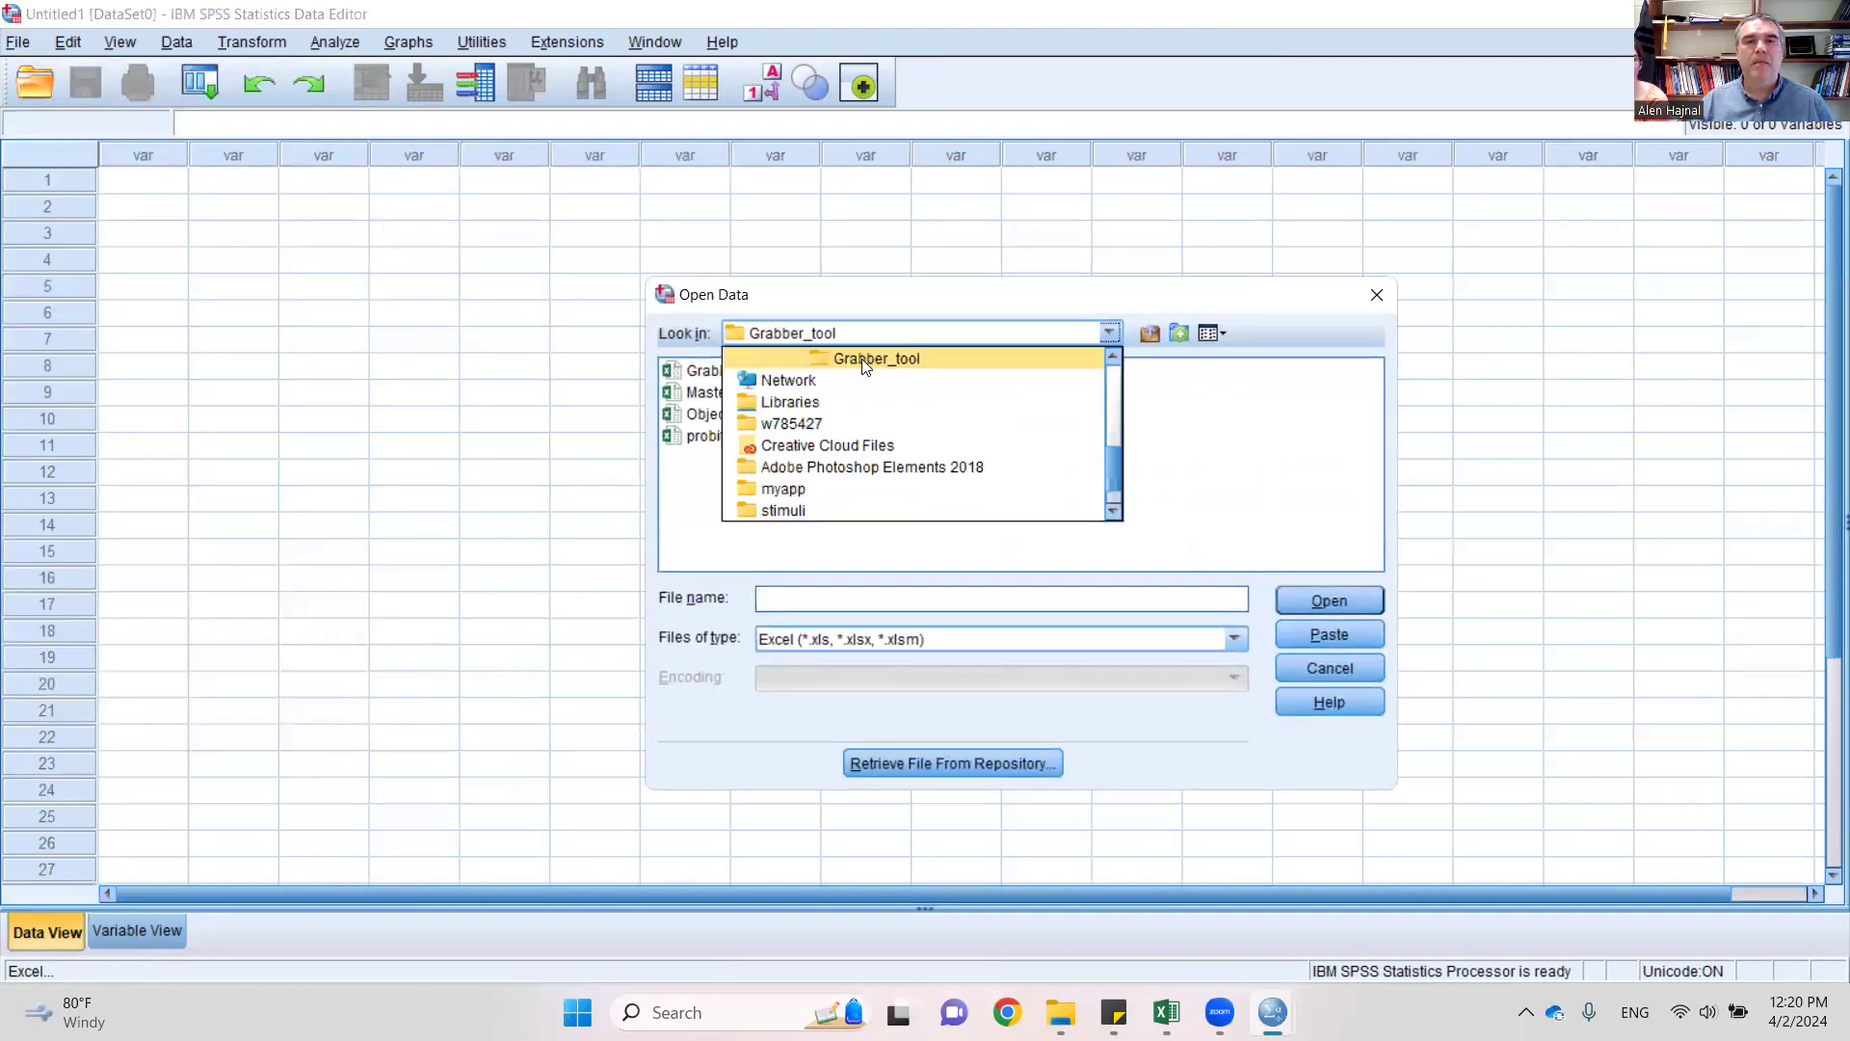
left_click(1120, 511)
left_click(1120, 510)
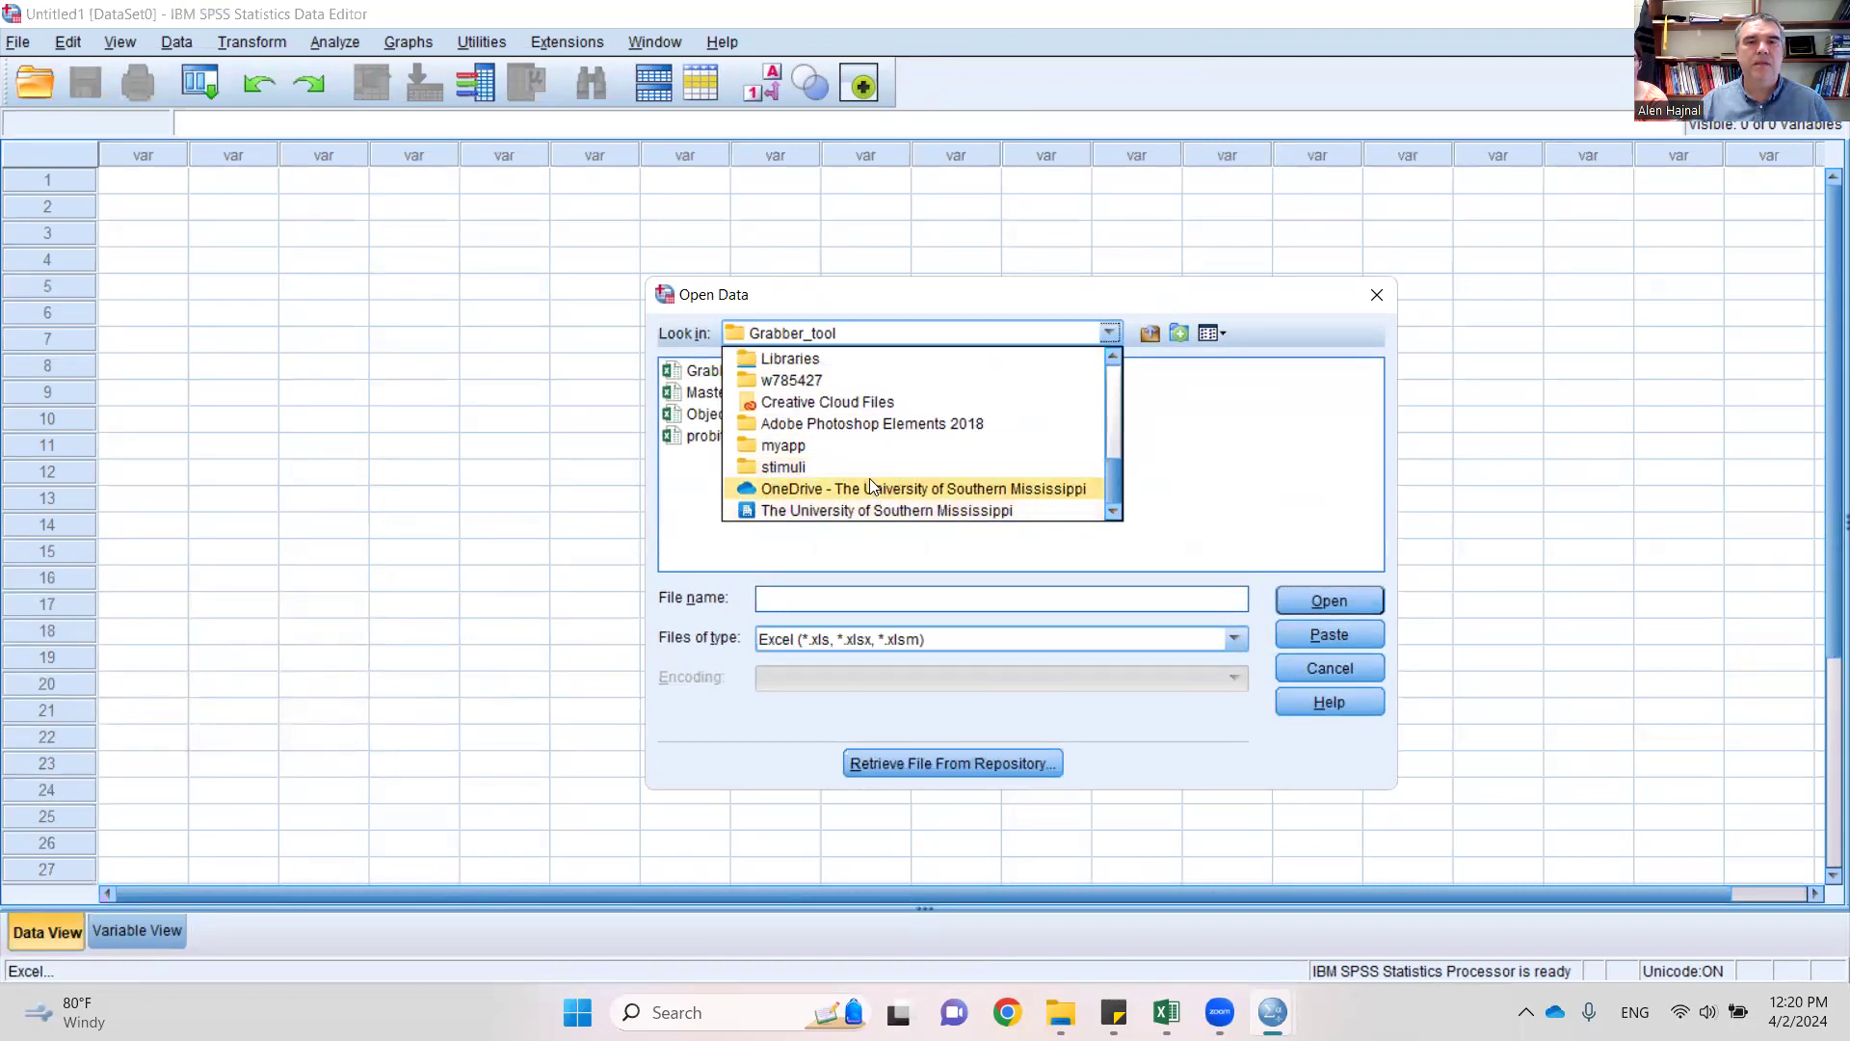
scroll(838, 460, "up", 2)
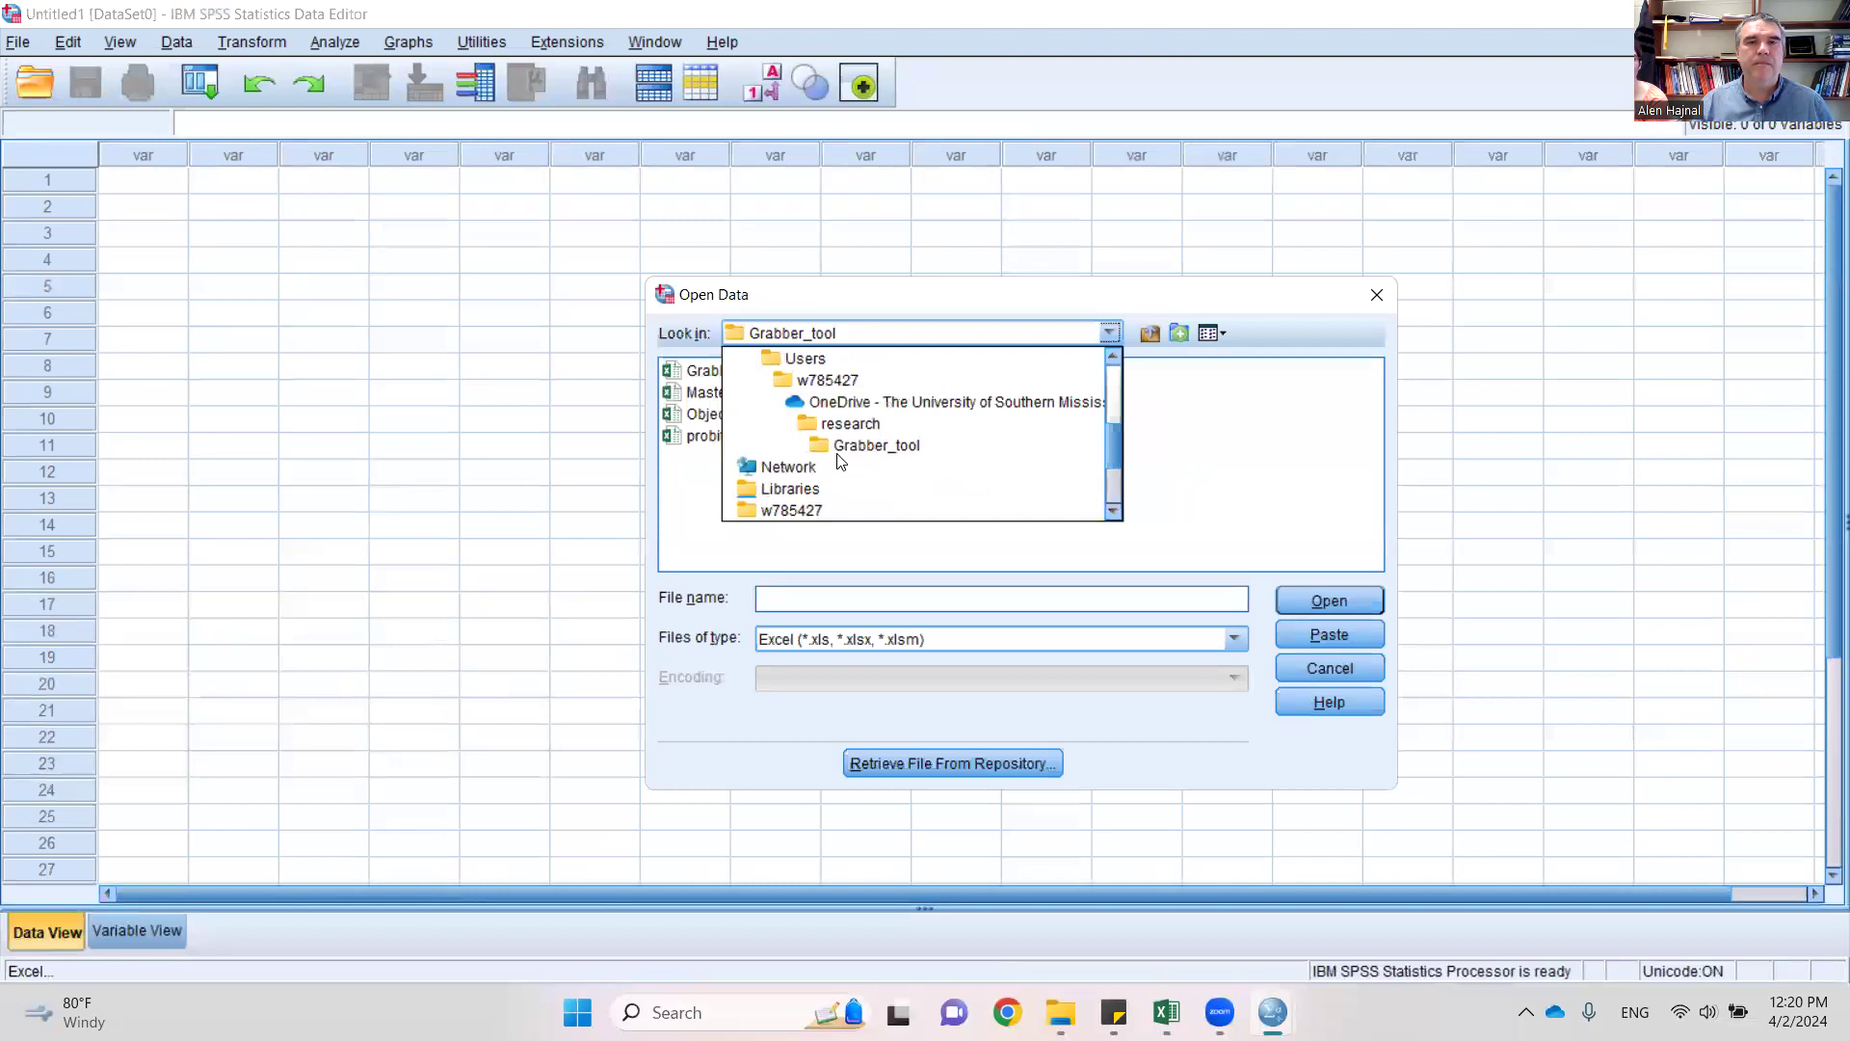
scroll(838, 461, "up", 1)
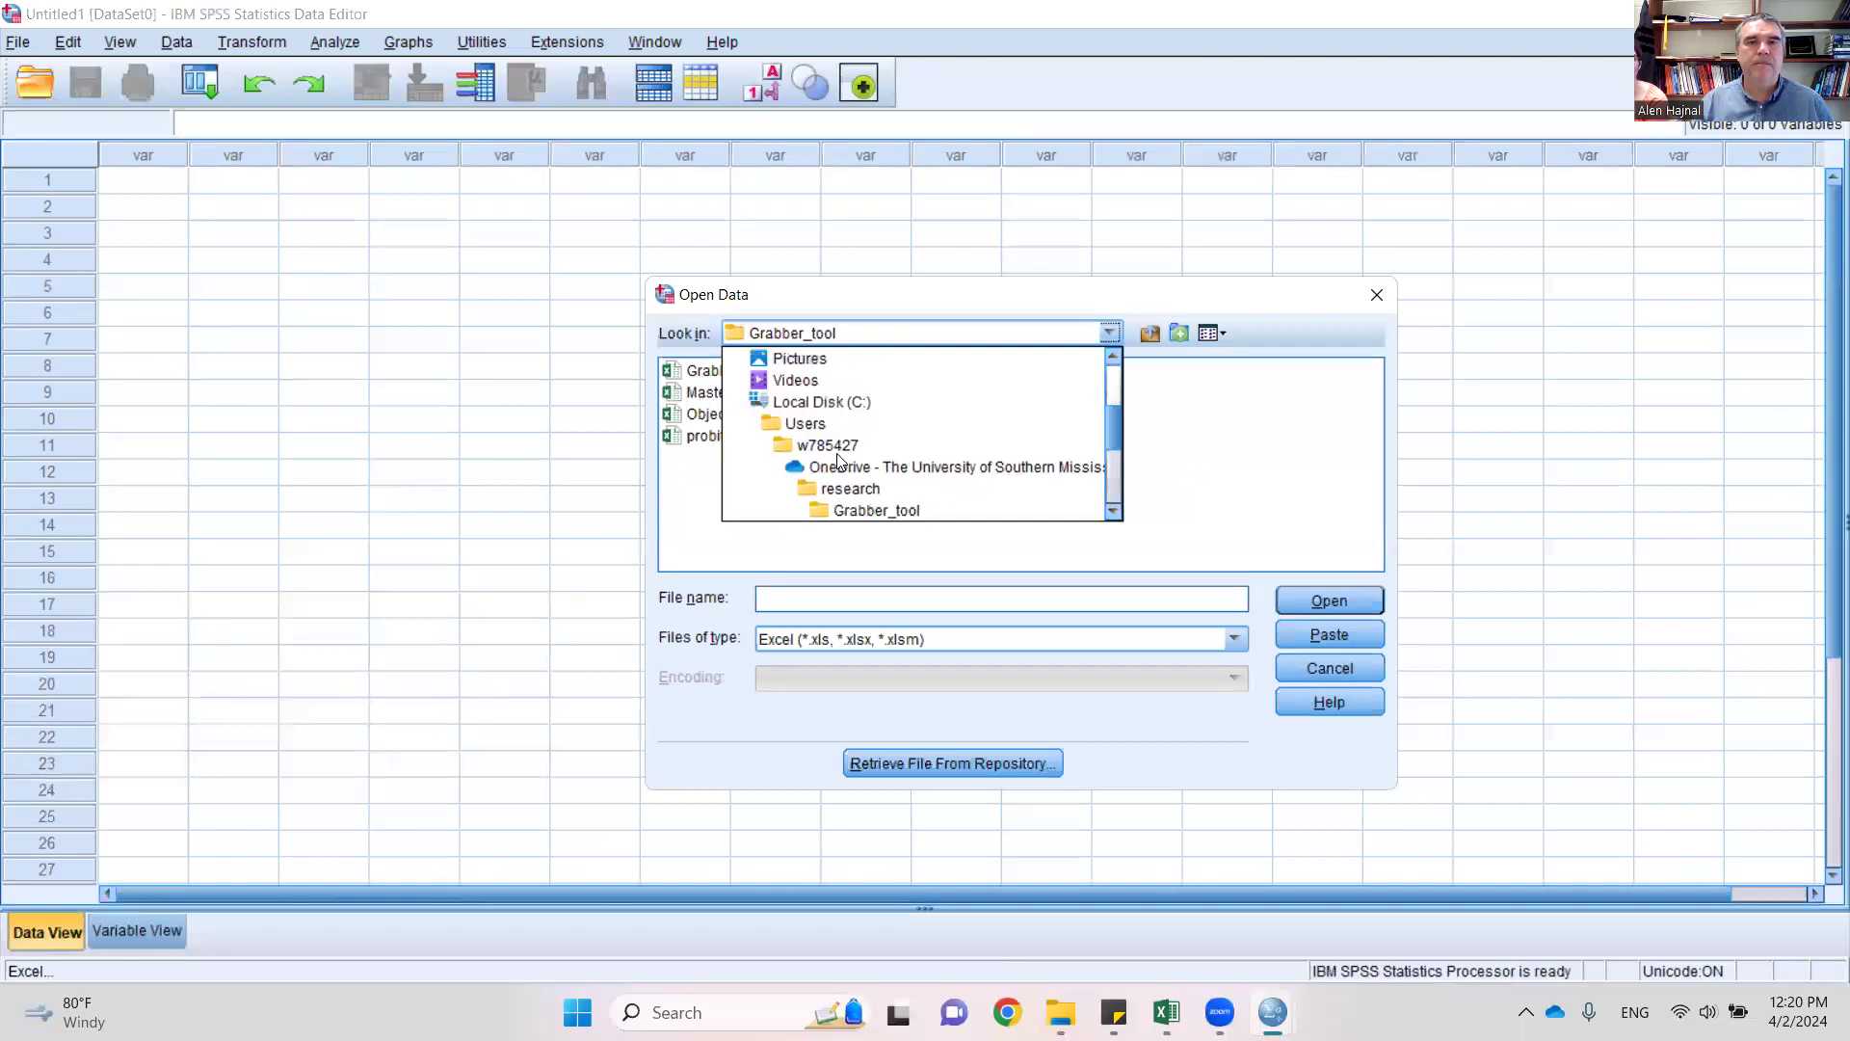
left_click(832, 402)
double_click(832, 399)
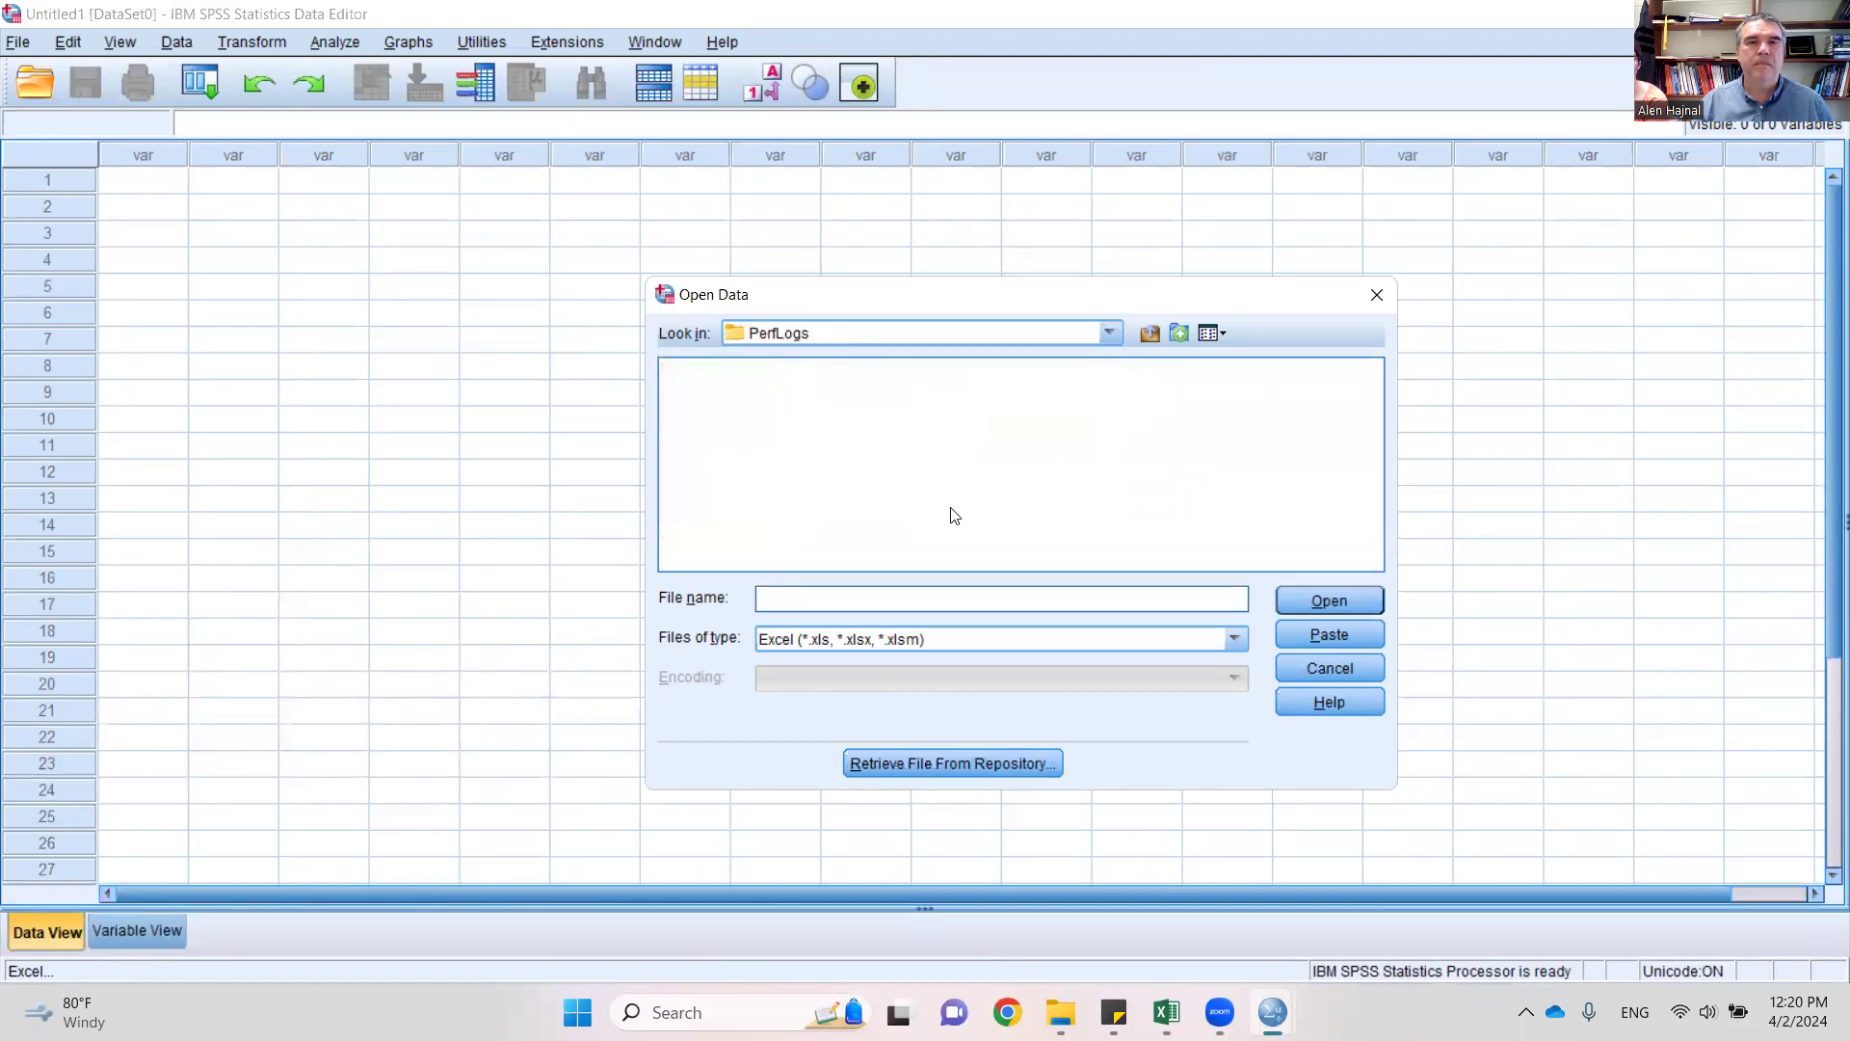
left_click(1149, 335)
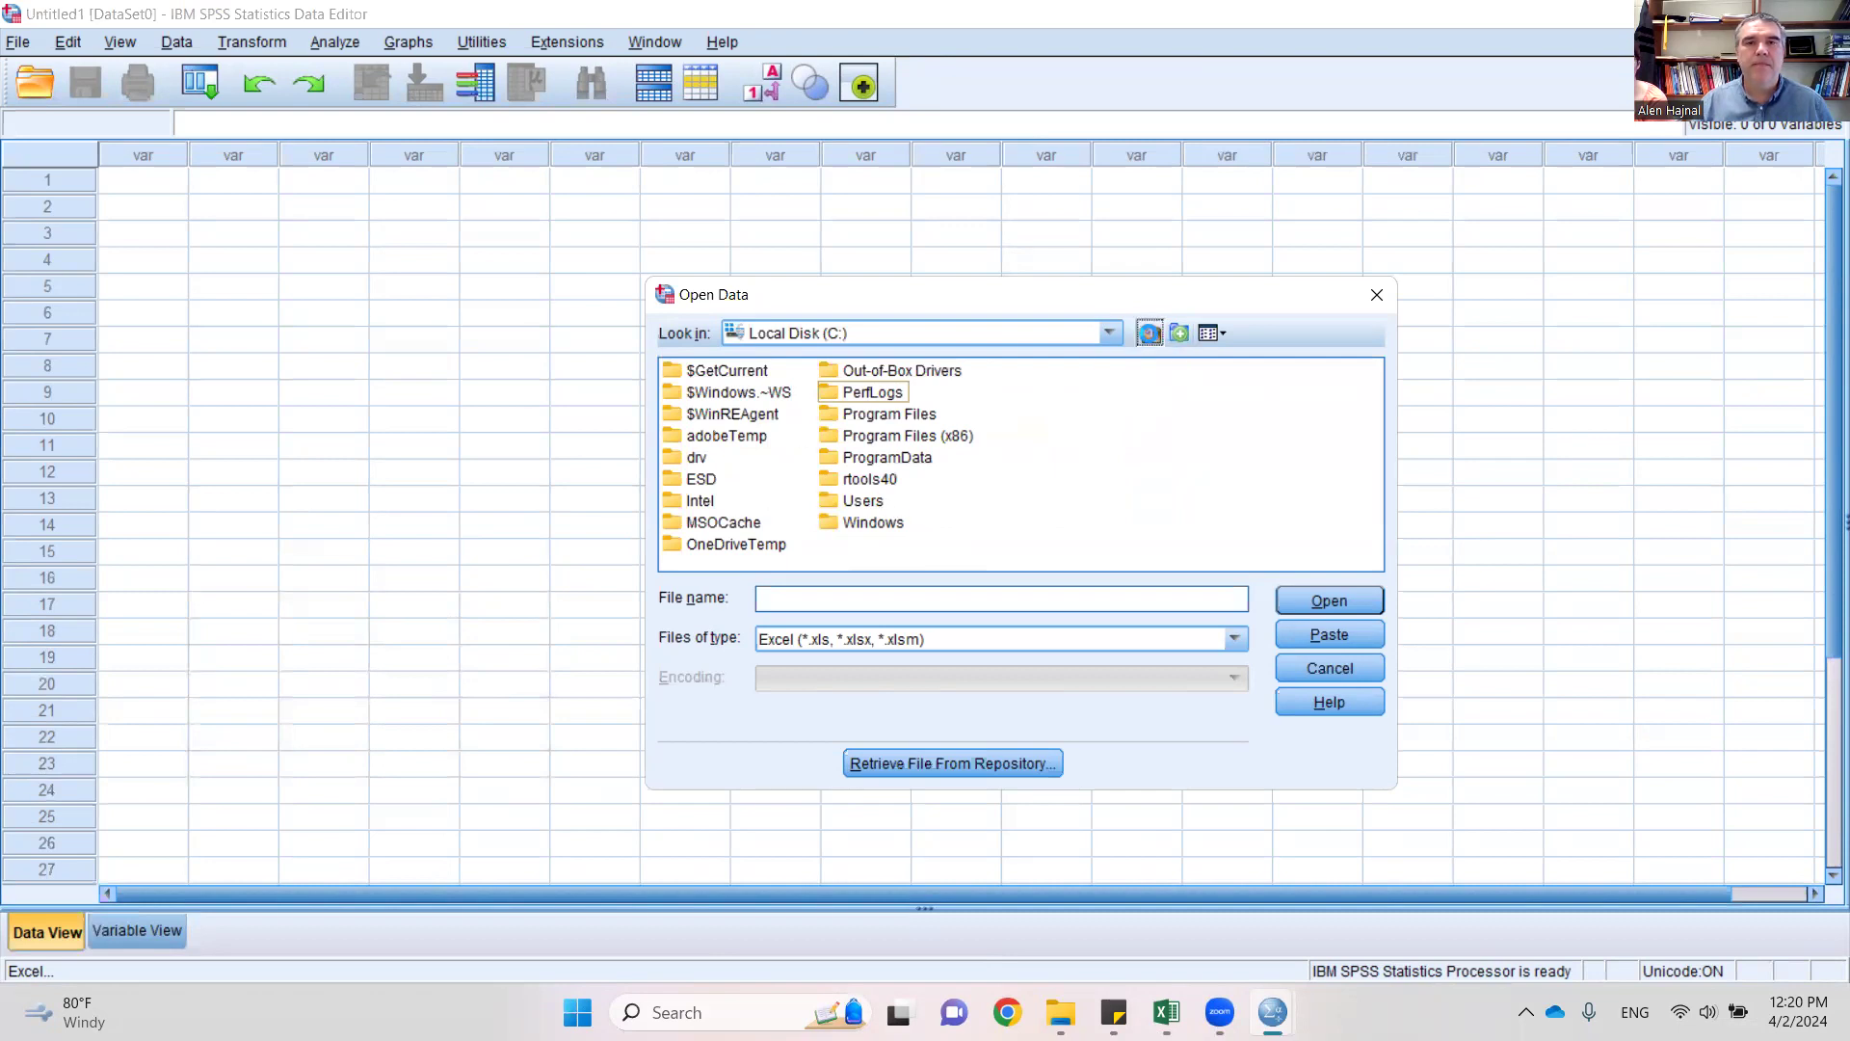
left_click(1153, 333)
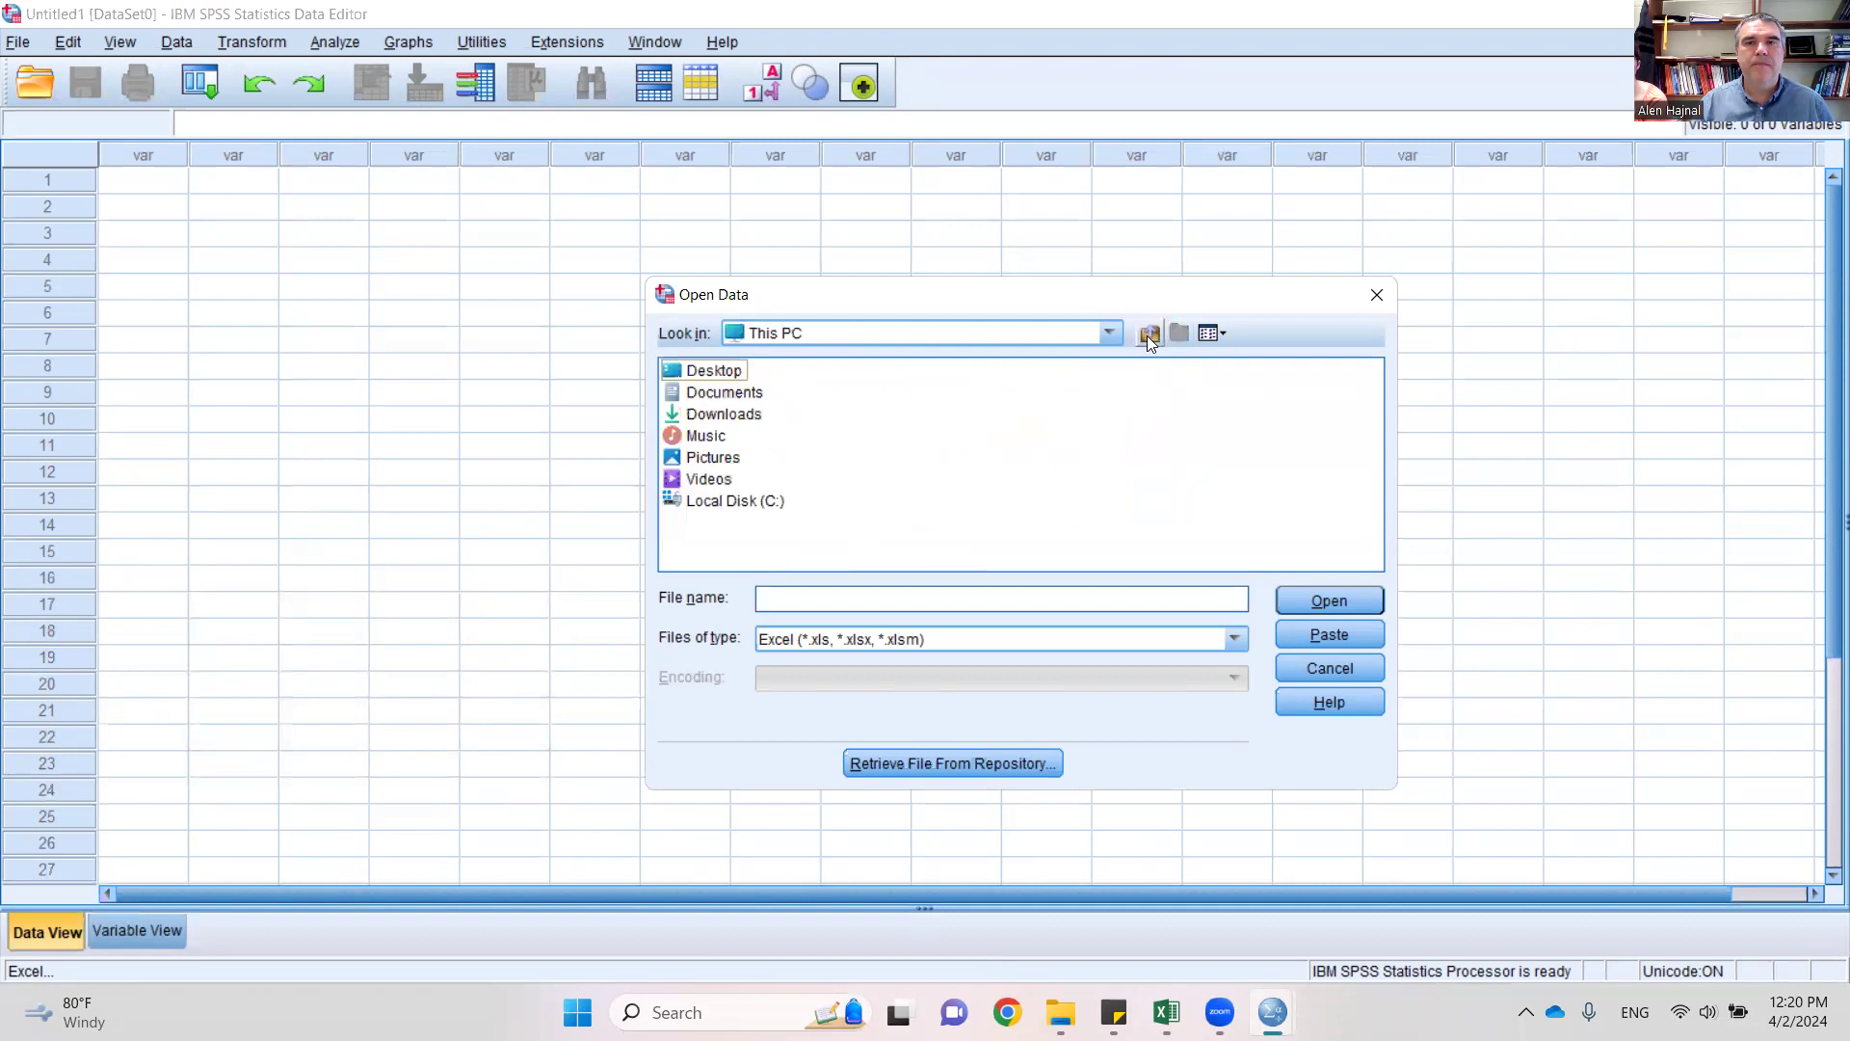
double_click(715, 372)
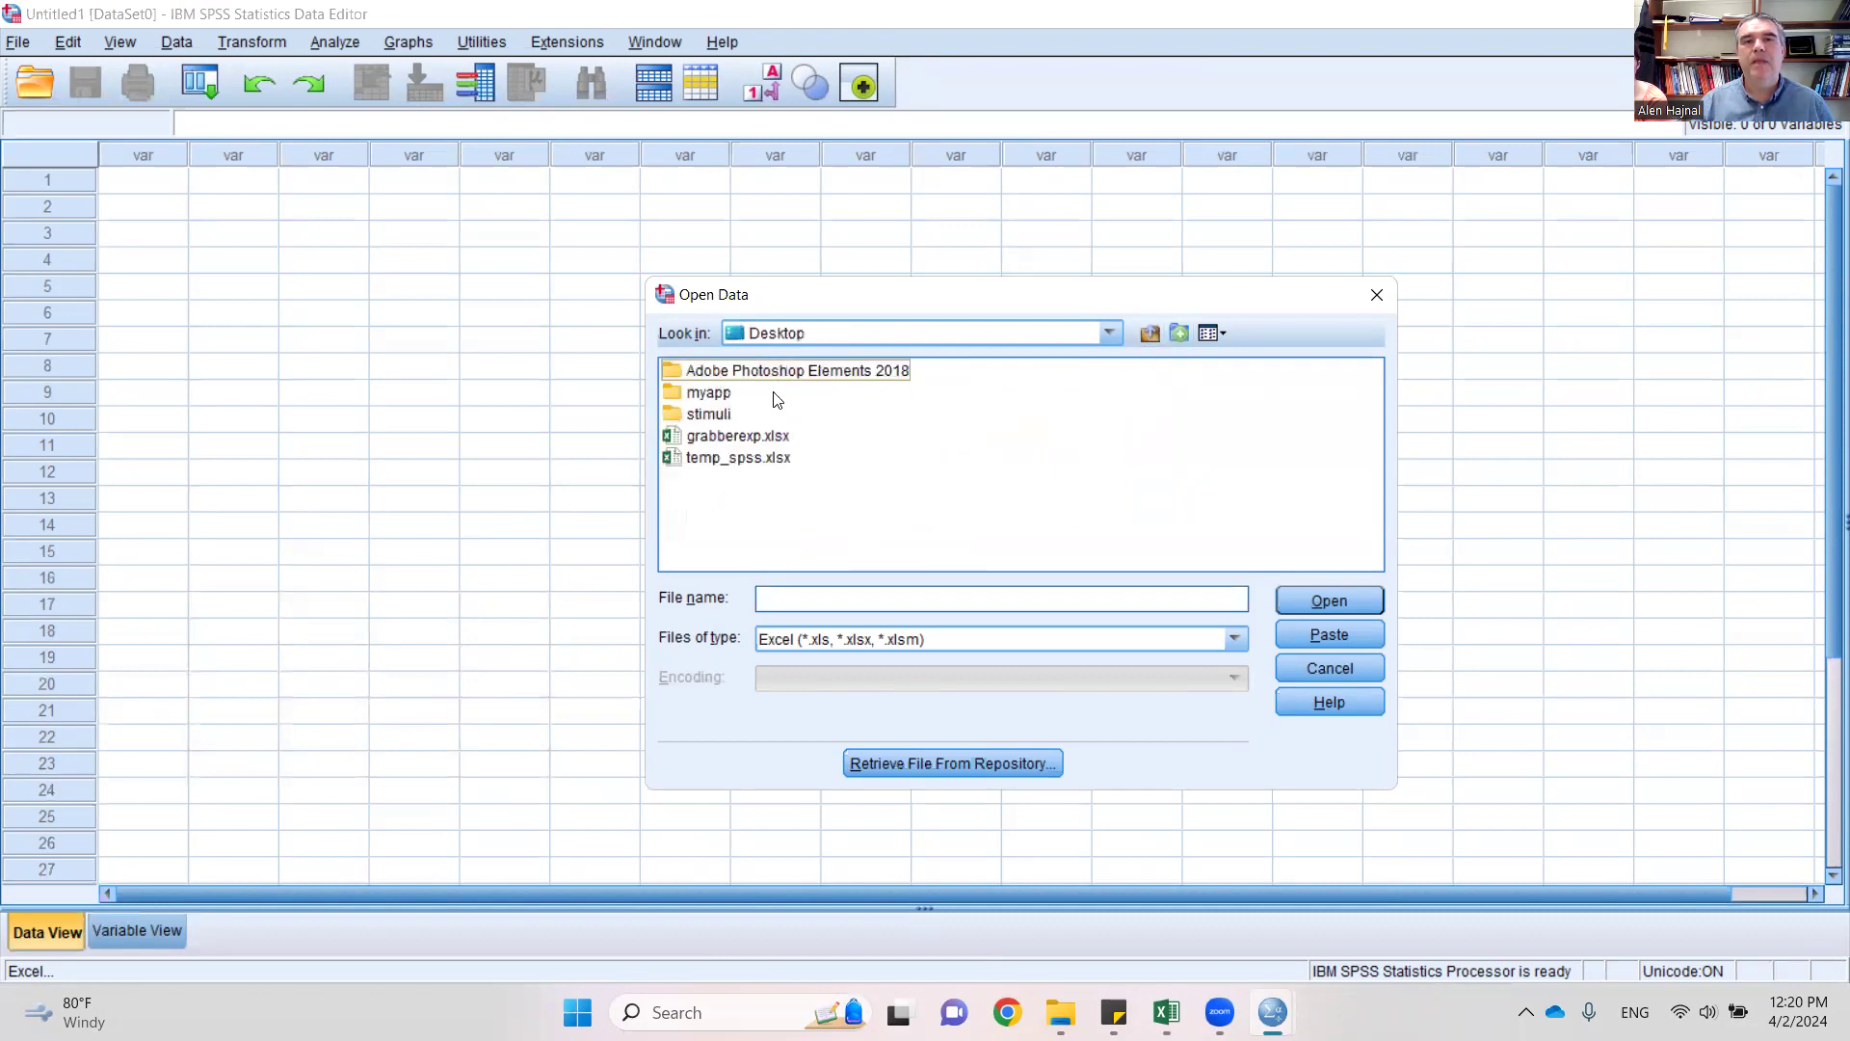
- Import Sheet1 of temp_spss.xlsx, reading variable names from the first row of data
left_click(766, 458)
left_click(1307, 603)
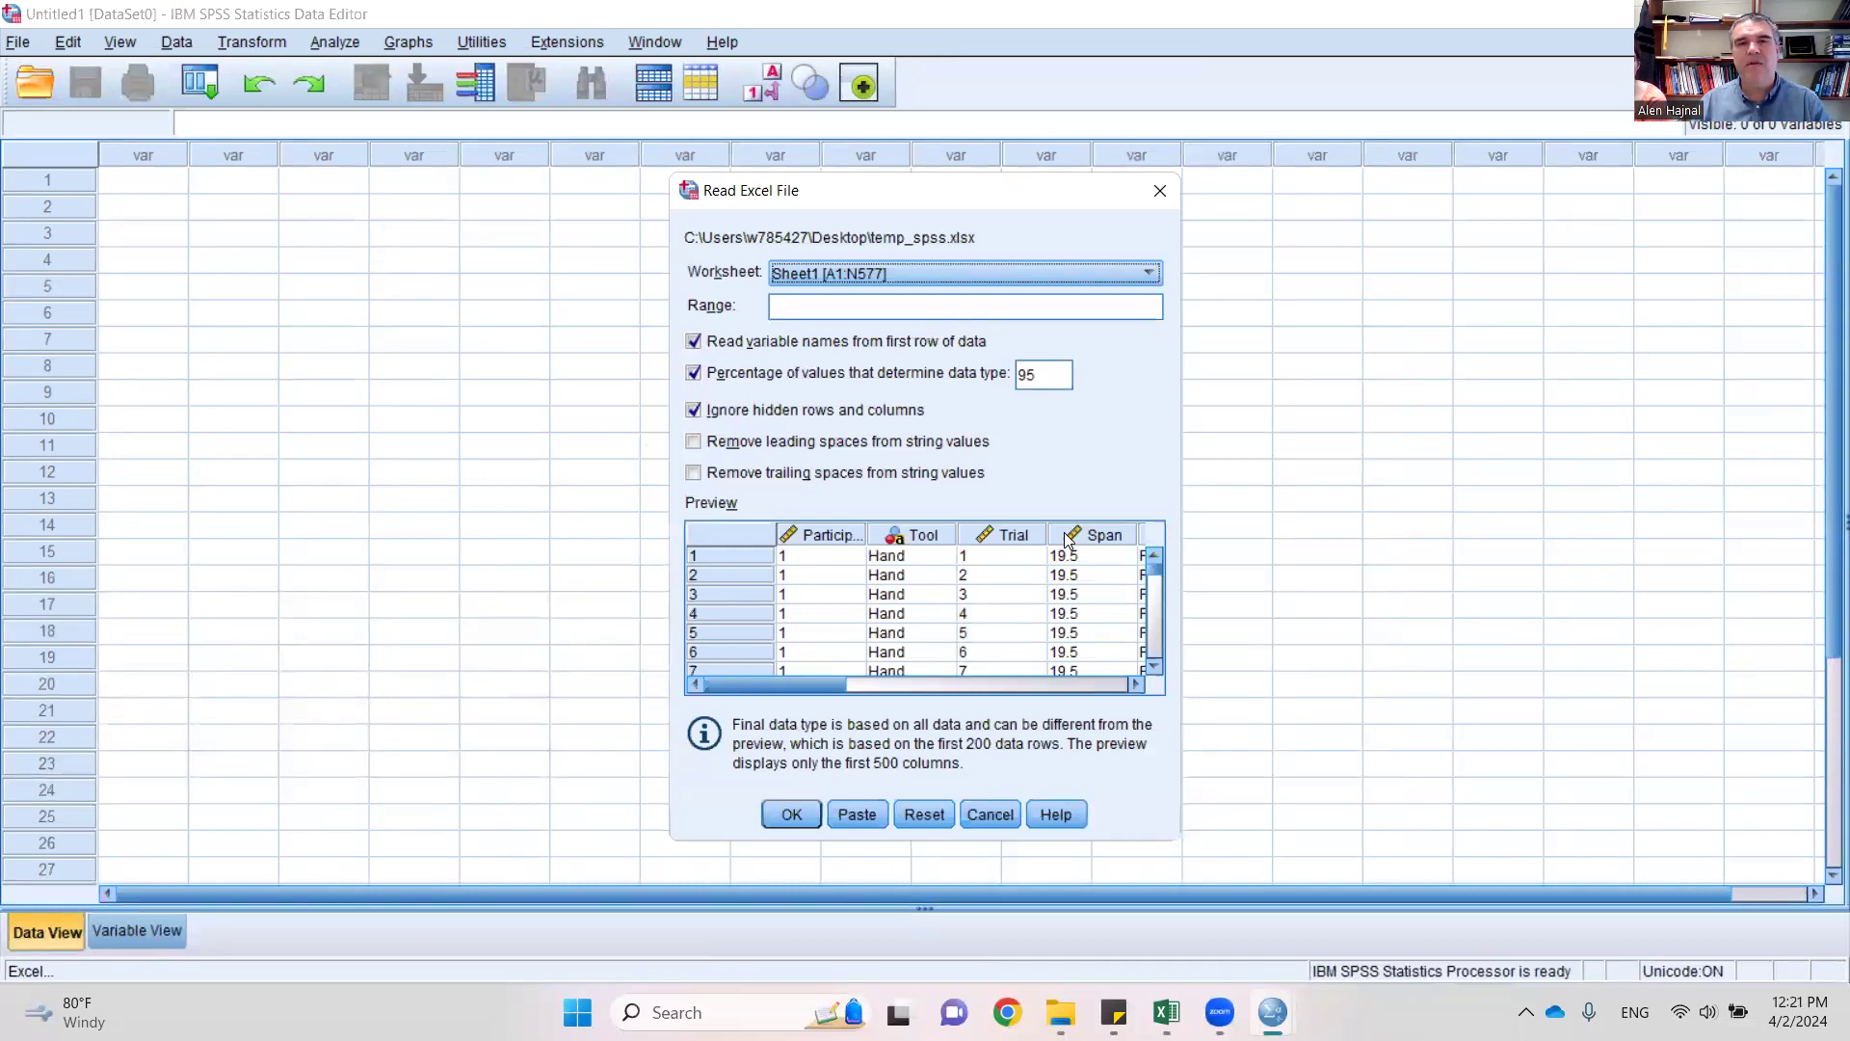
left_click(792, 816)
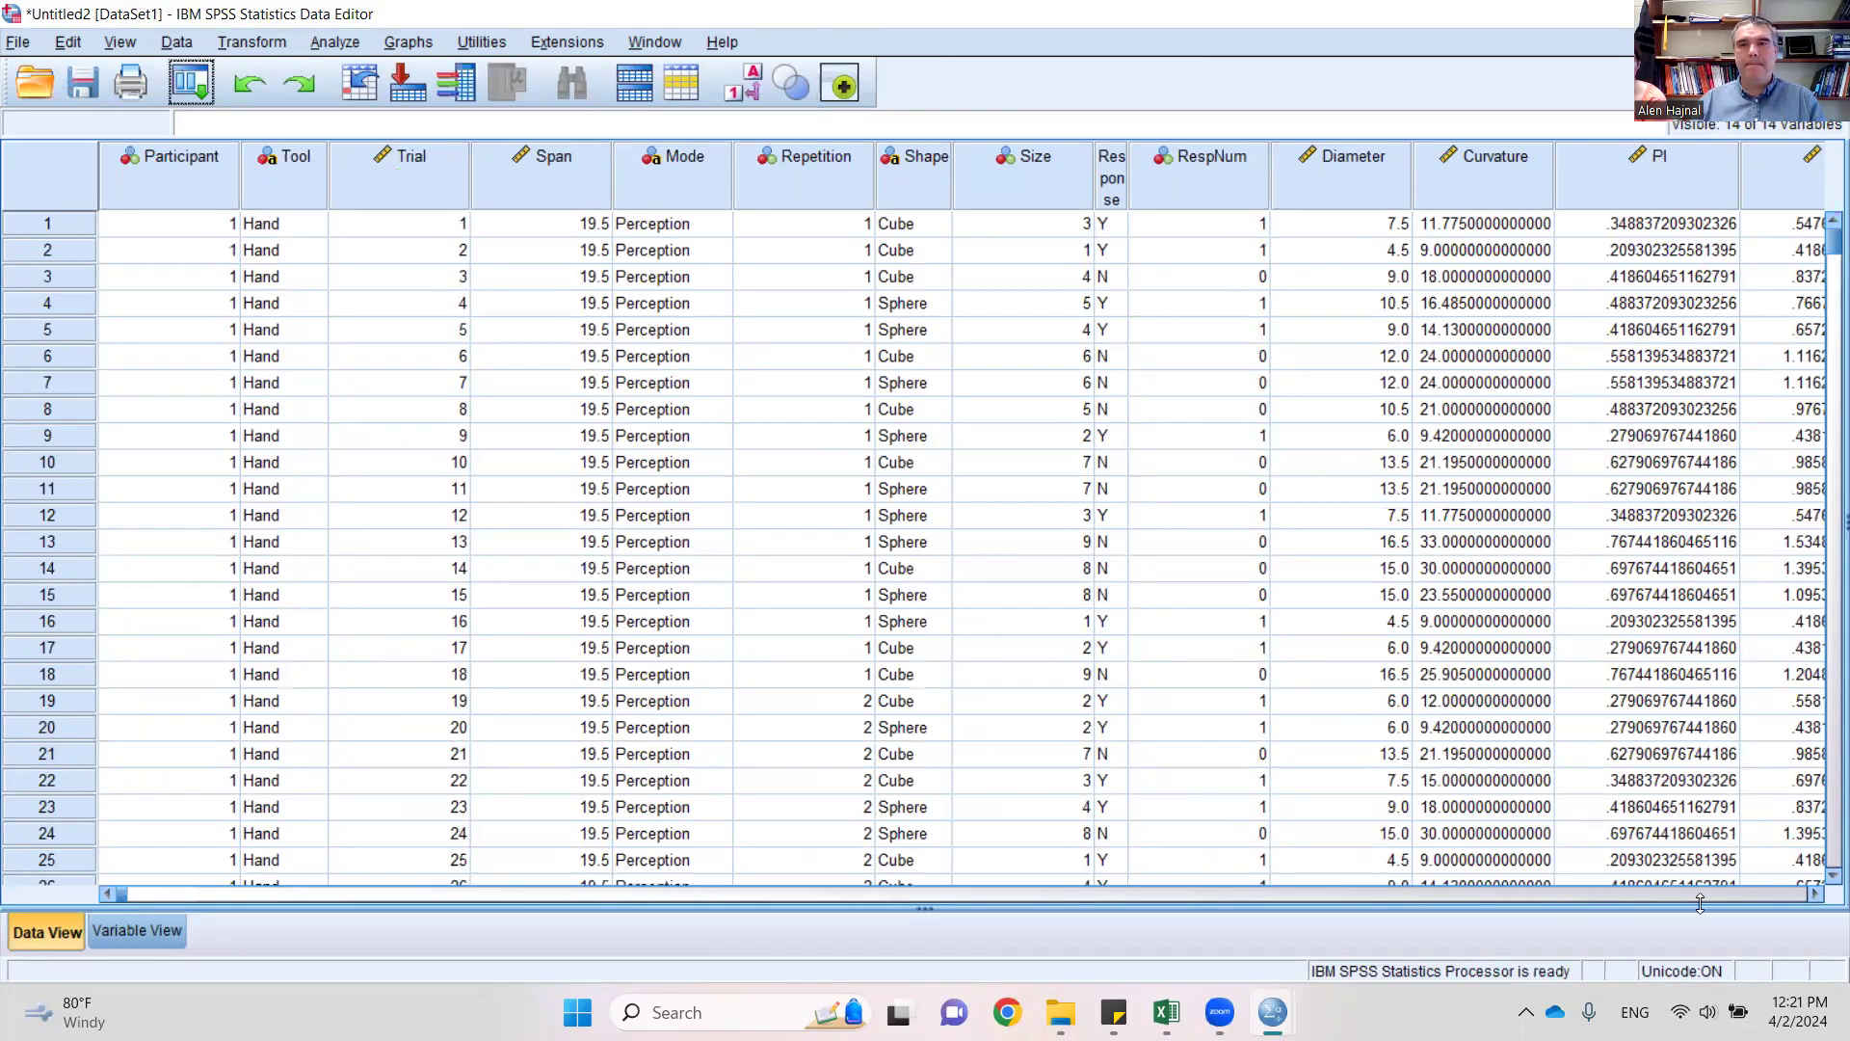
- Set the number of decimals to 4 for the Curvature and PI variables
left_click(123, 937)
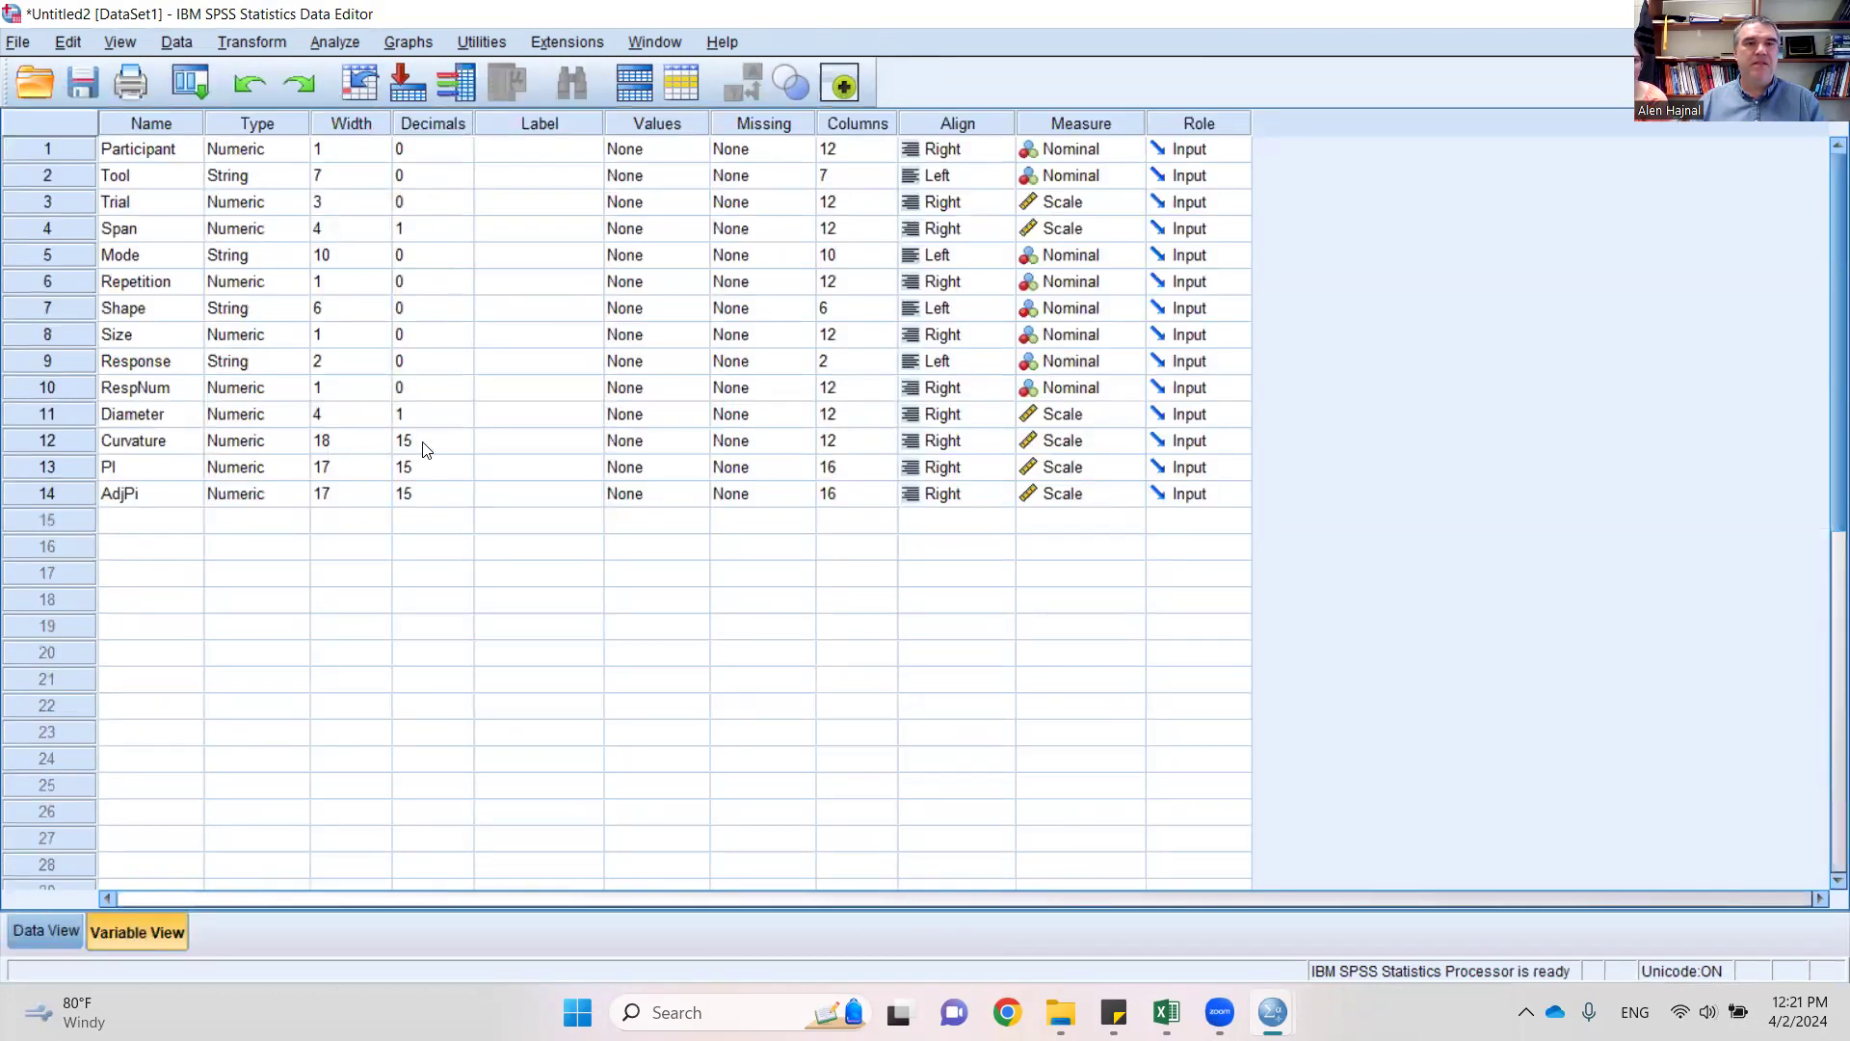
left_click(448, 442)
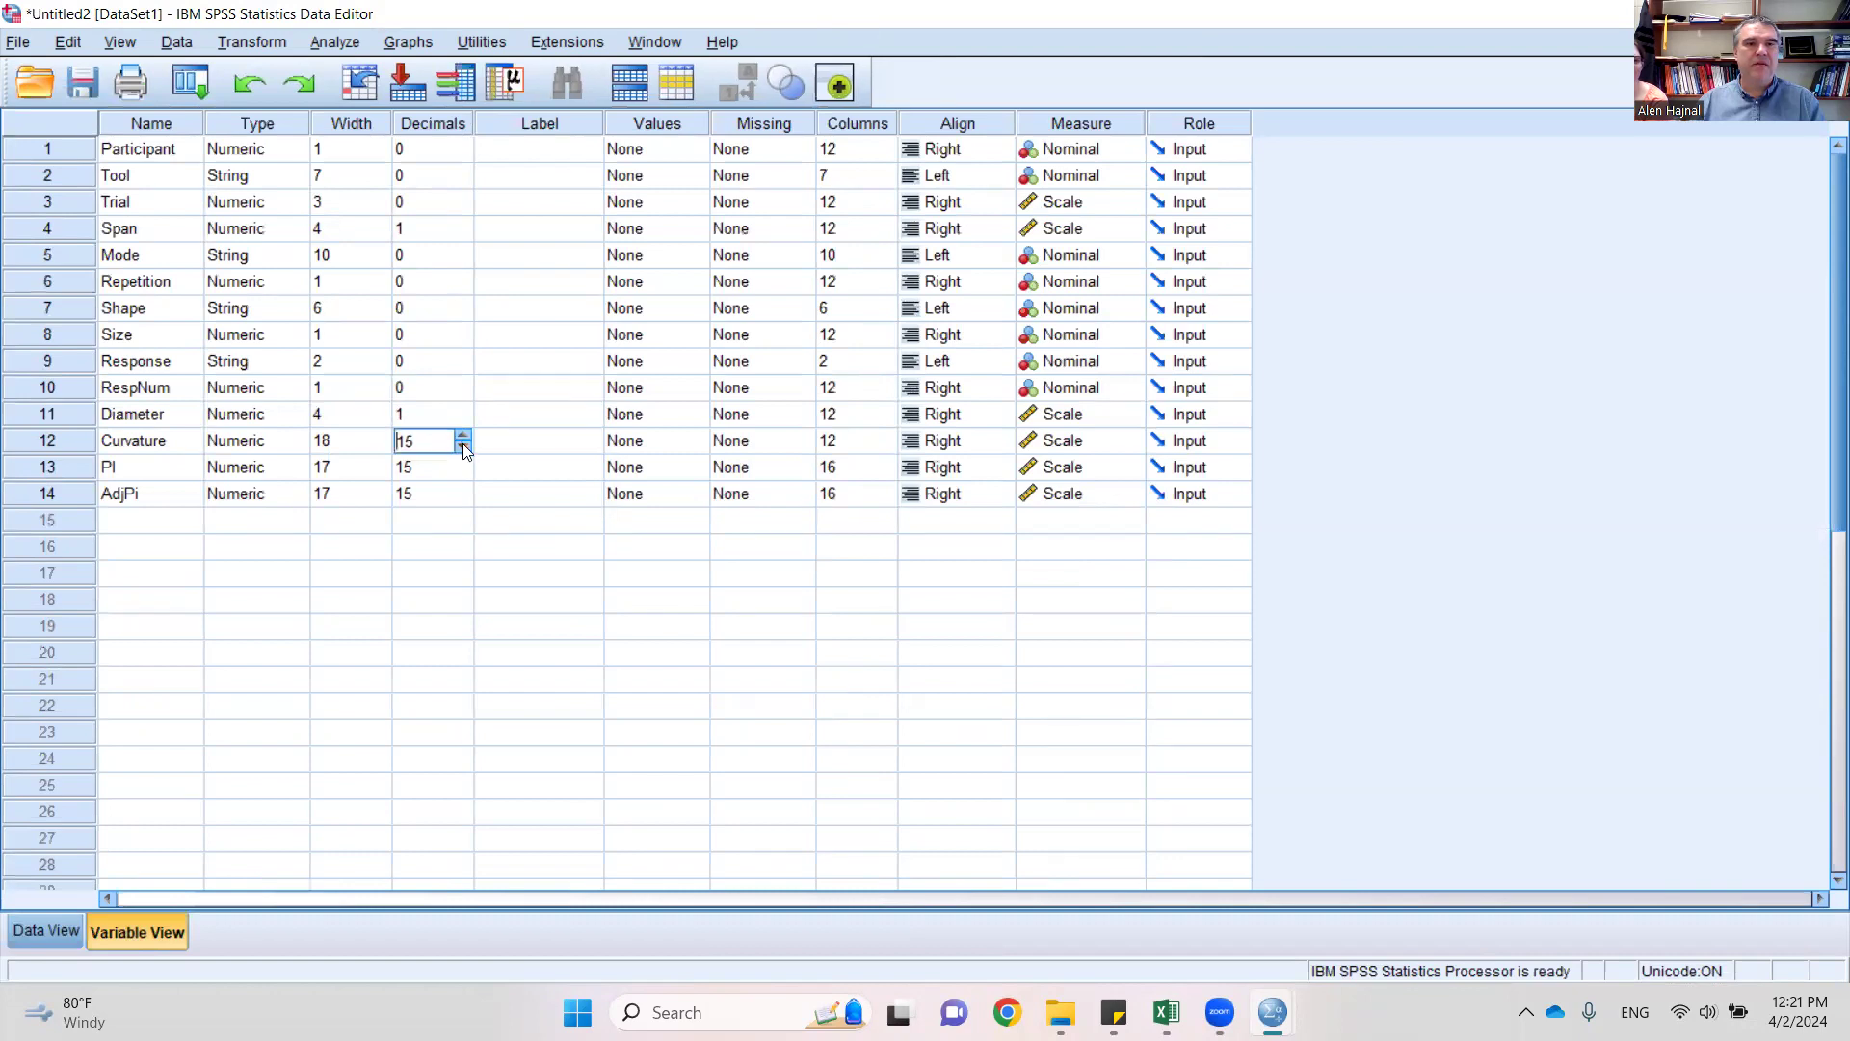
double_click(443, 441)
type("4")
left_click(428, 467)
double_click(428, 467)
type("4")
key("Delete")
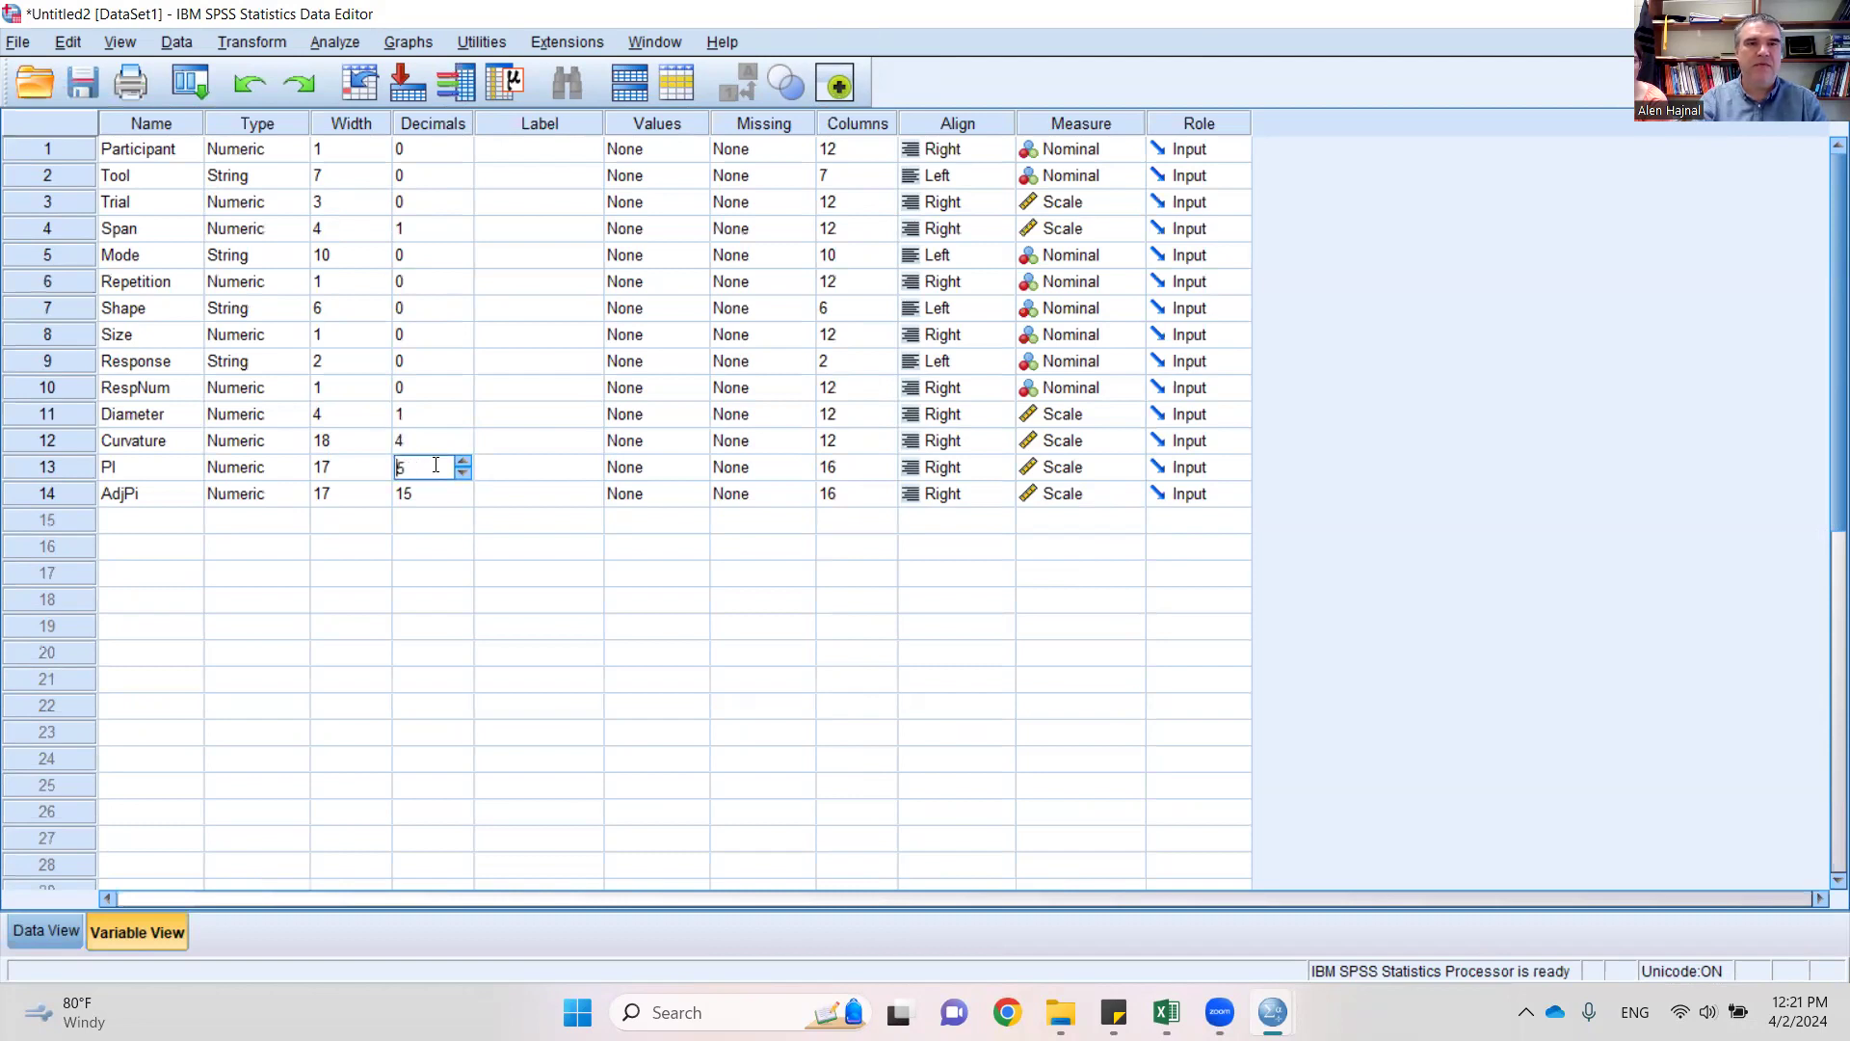
key("Return")
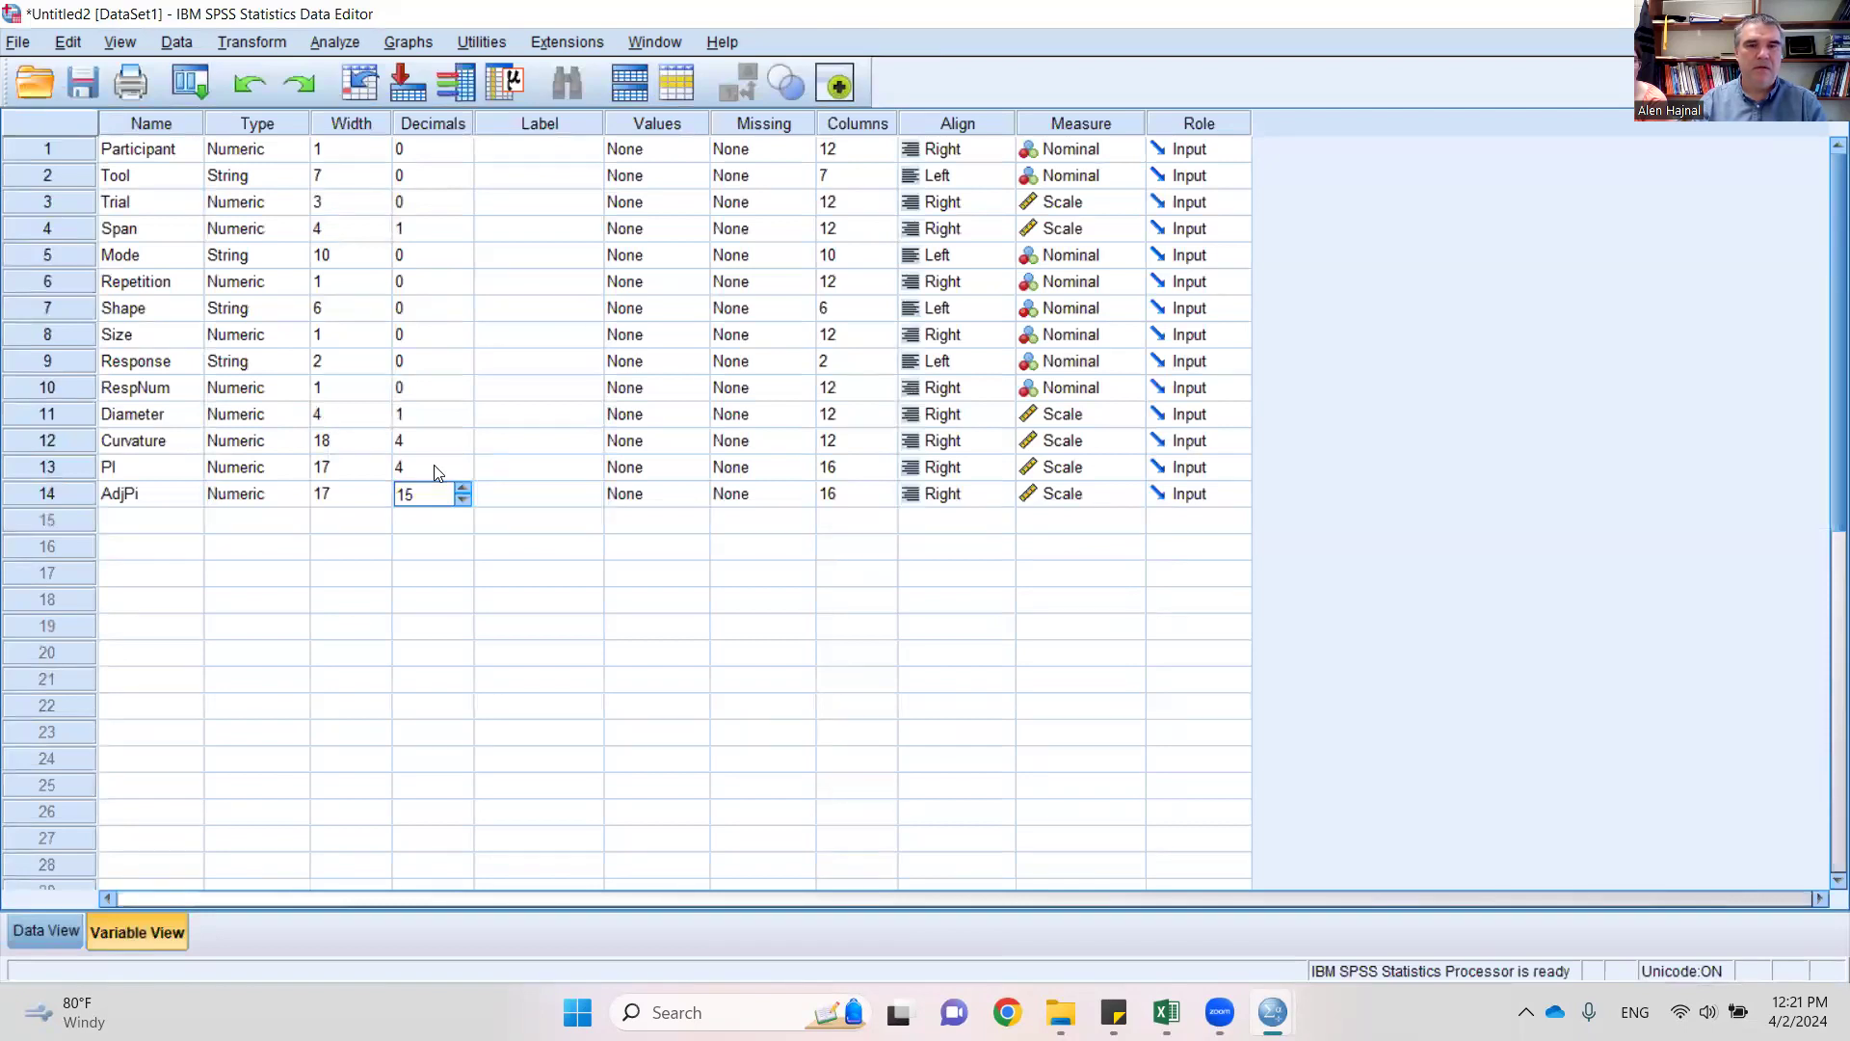
- Set the AdjPi variable's decimals to 4 and return to the data values
key("Tab")
key("shift+Tab")
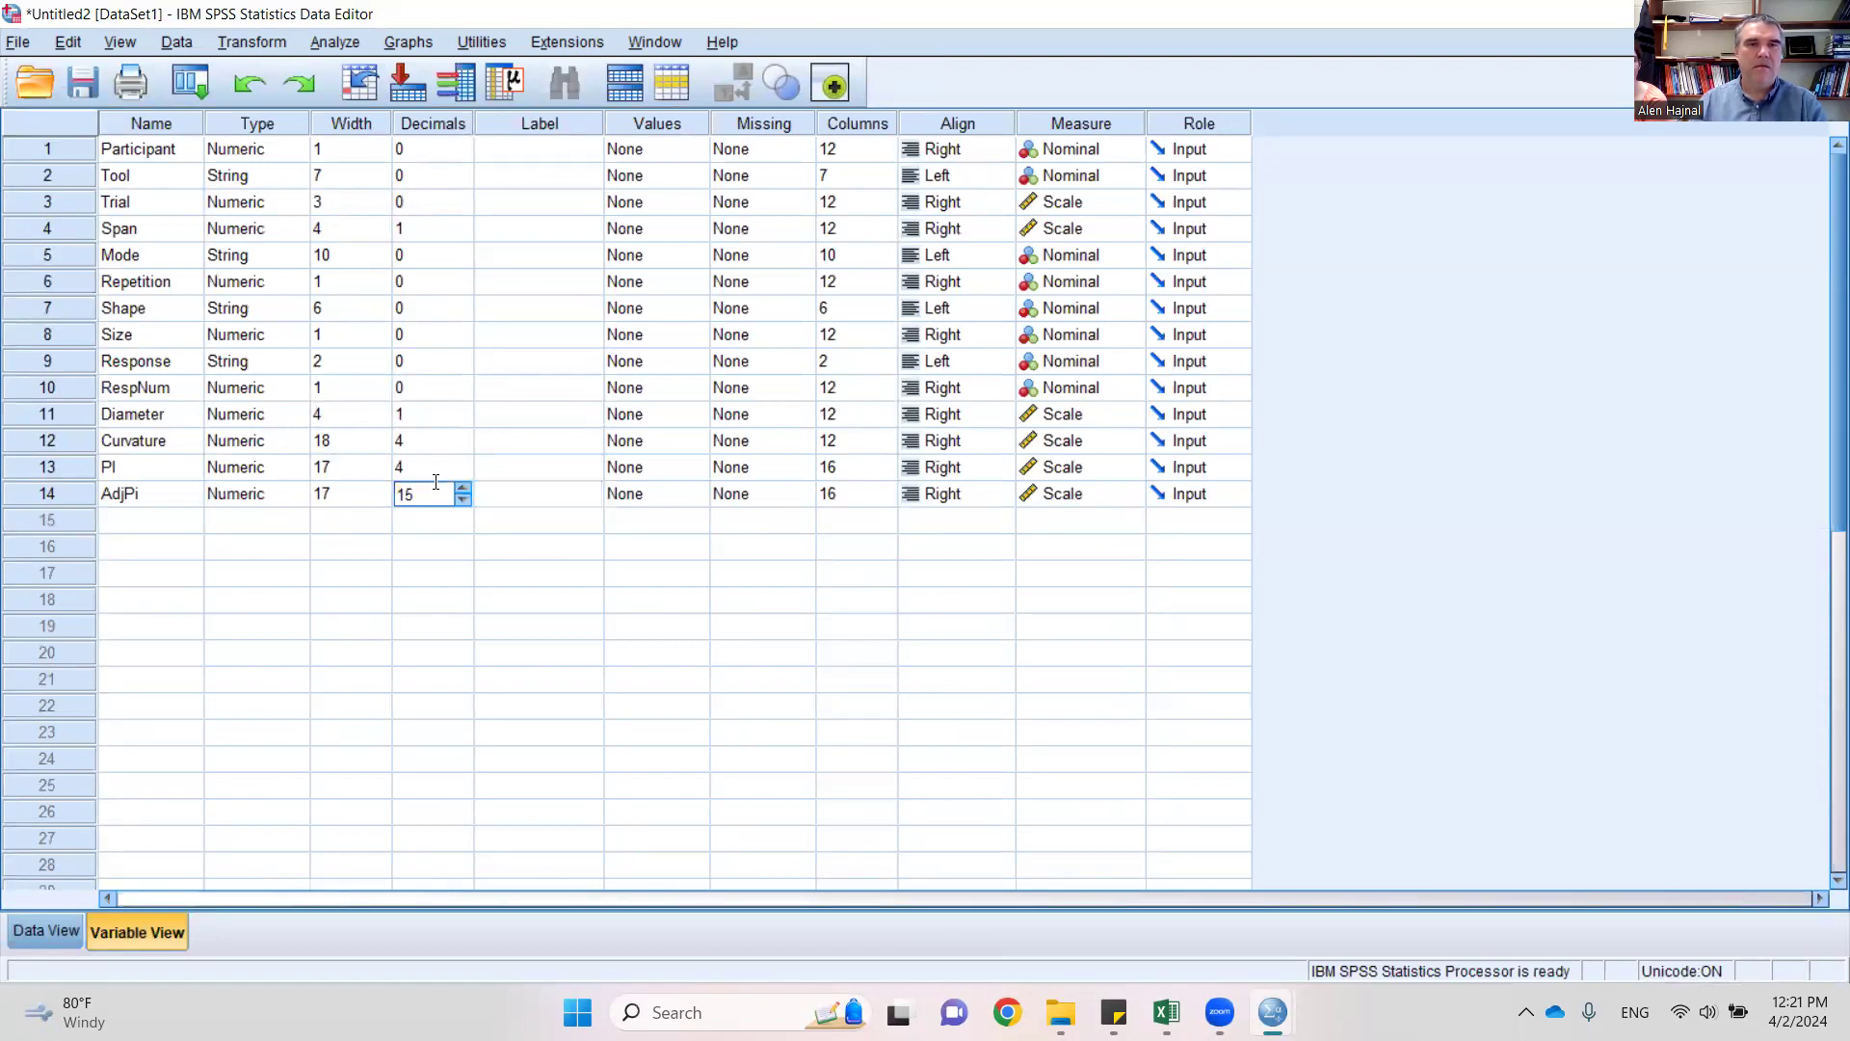
key("Right")
key("Right")
key("BackSpace")
key("BackSpace")
type("4")
key("Tab")
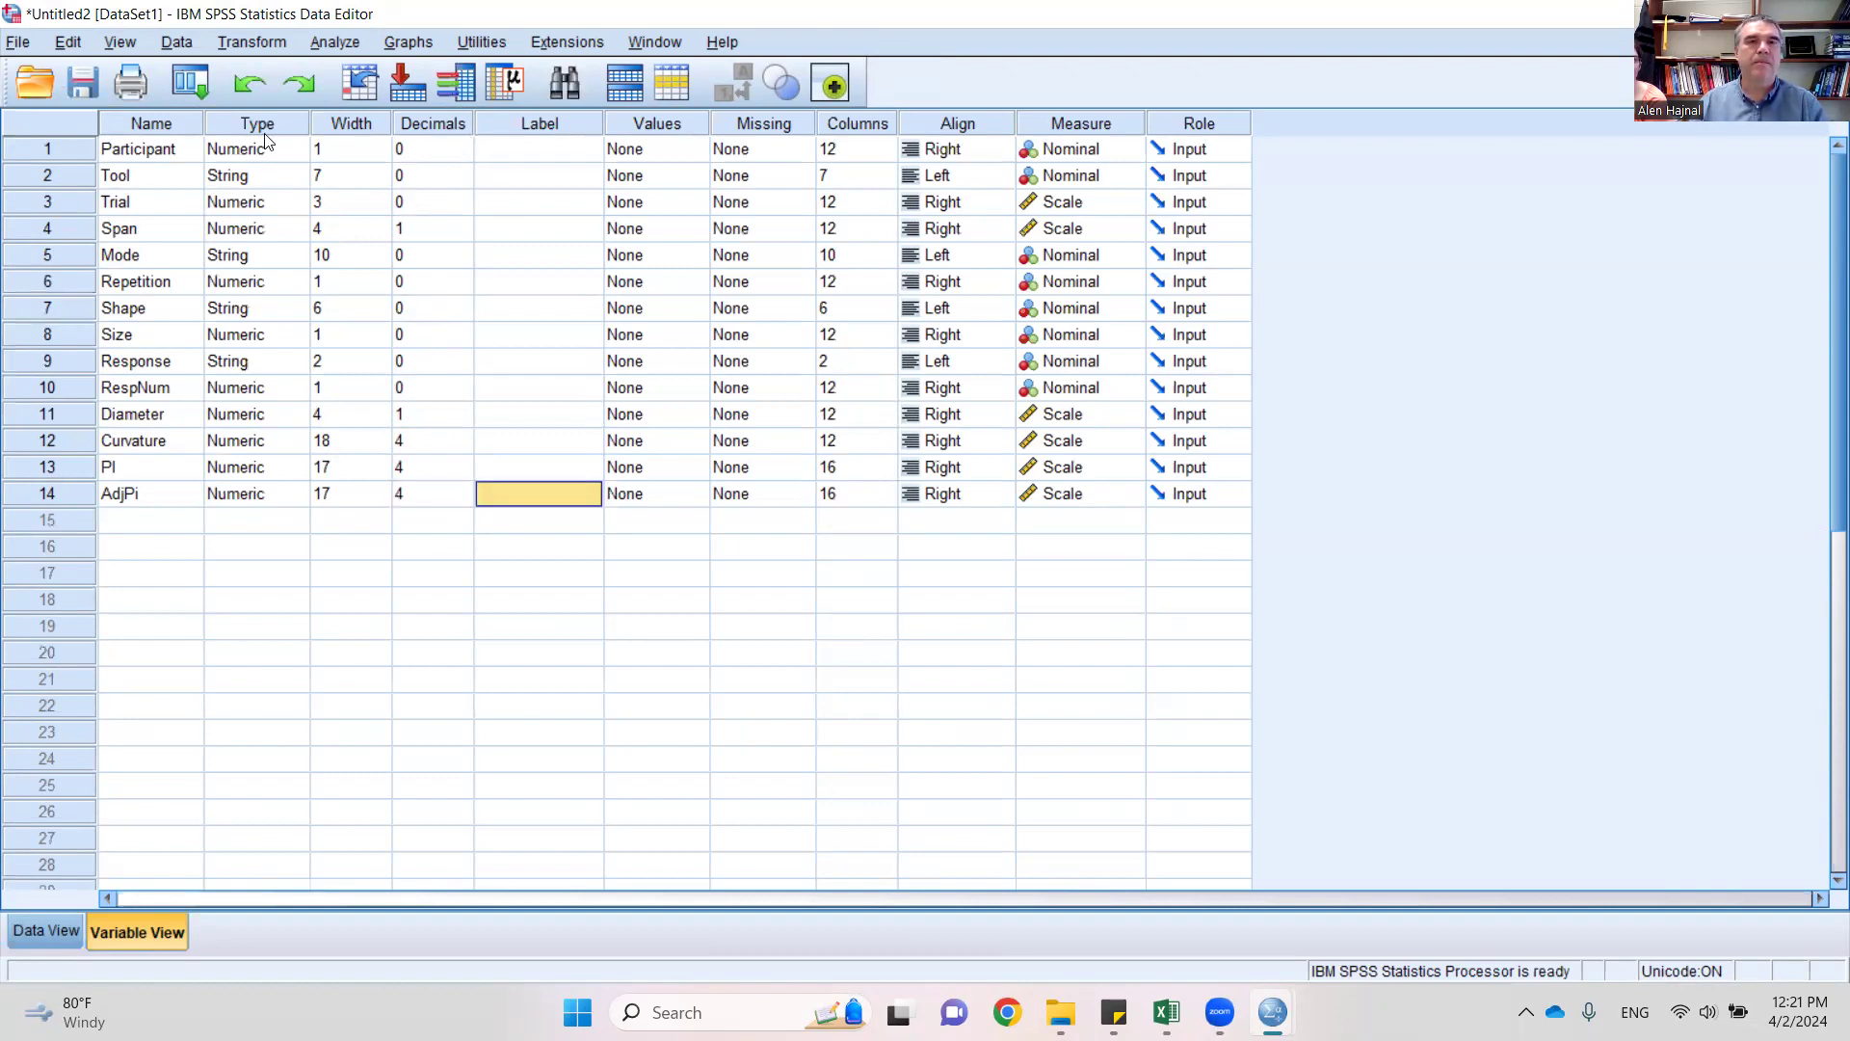
left_click(59, 929)
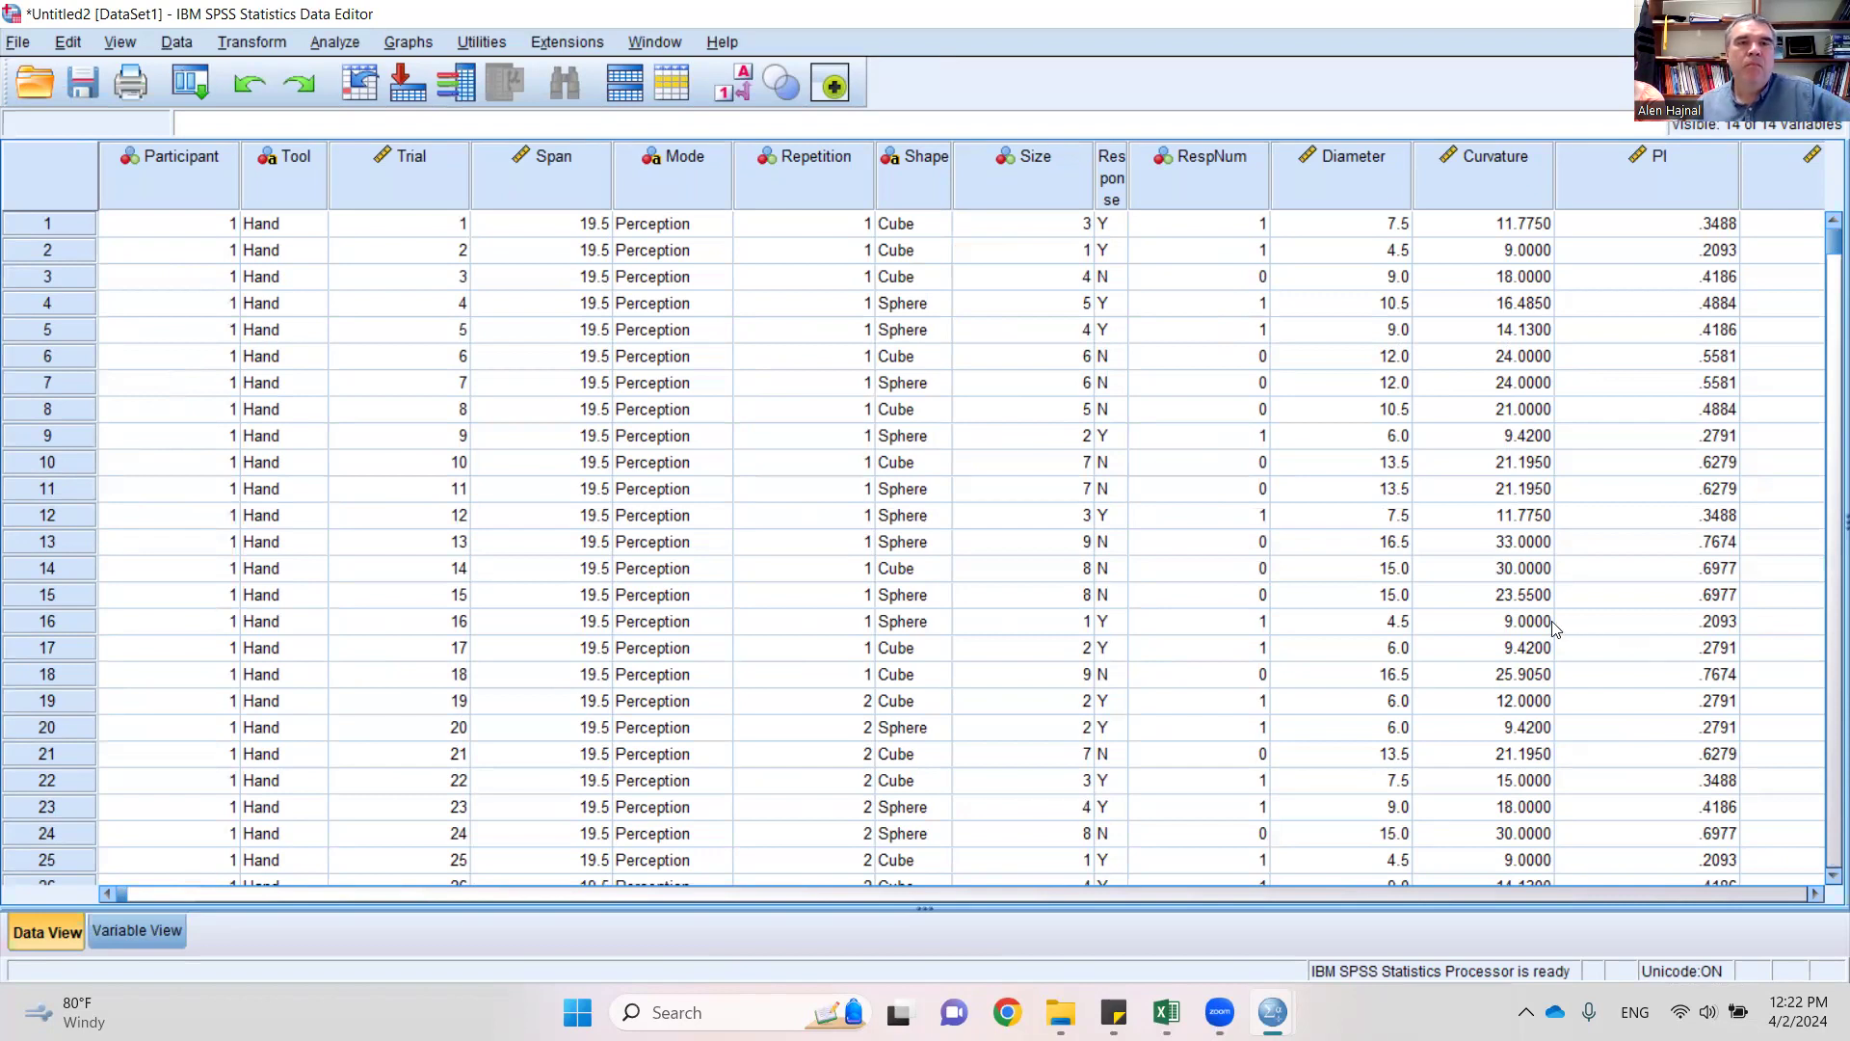
- Set up a binary logistic regression with RespNum as the dependent variable and PI as the covariate
left_click(1815, 895)
left_click(1815, 894)
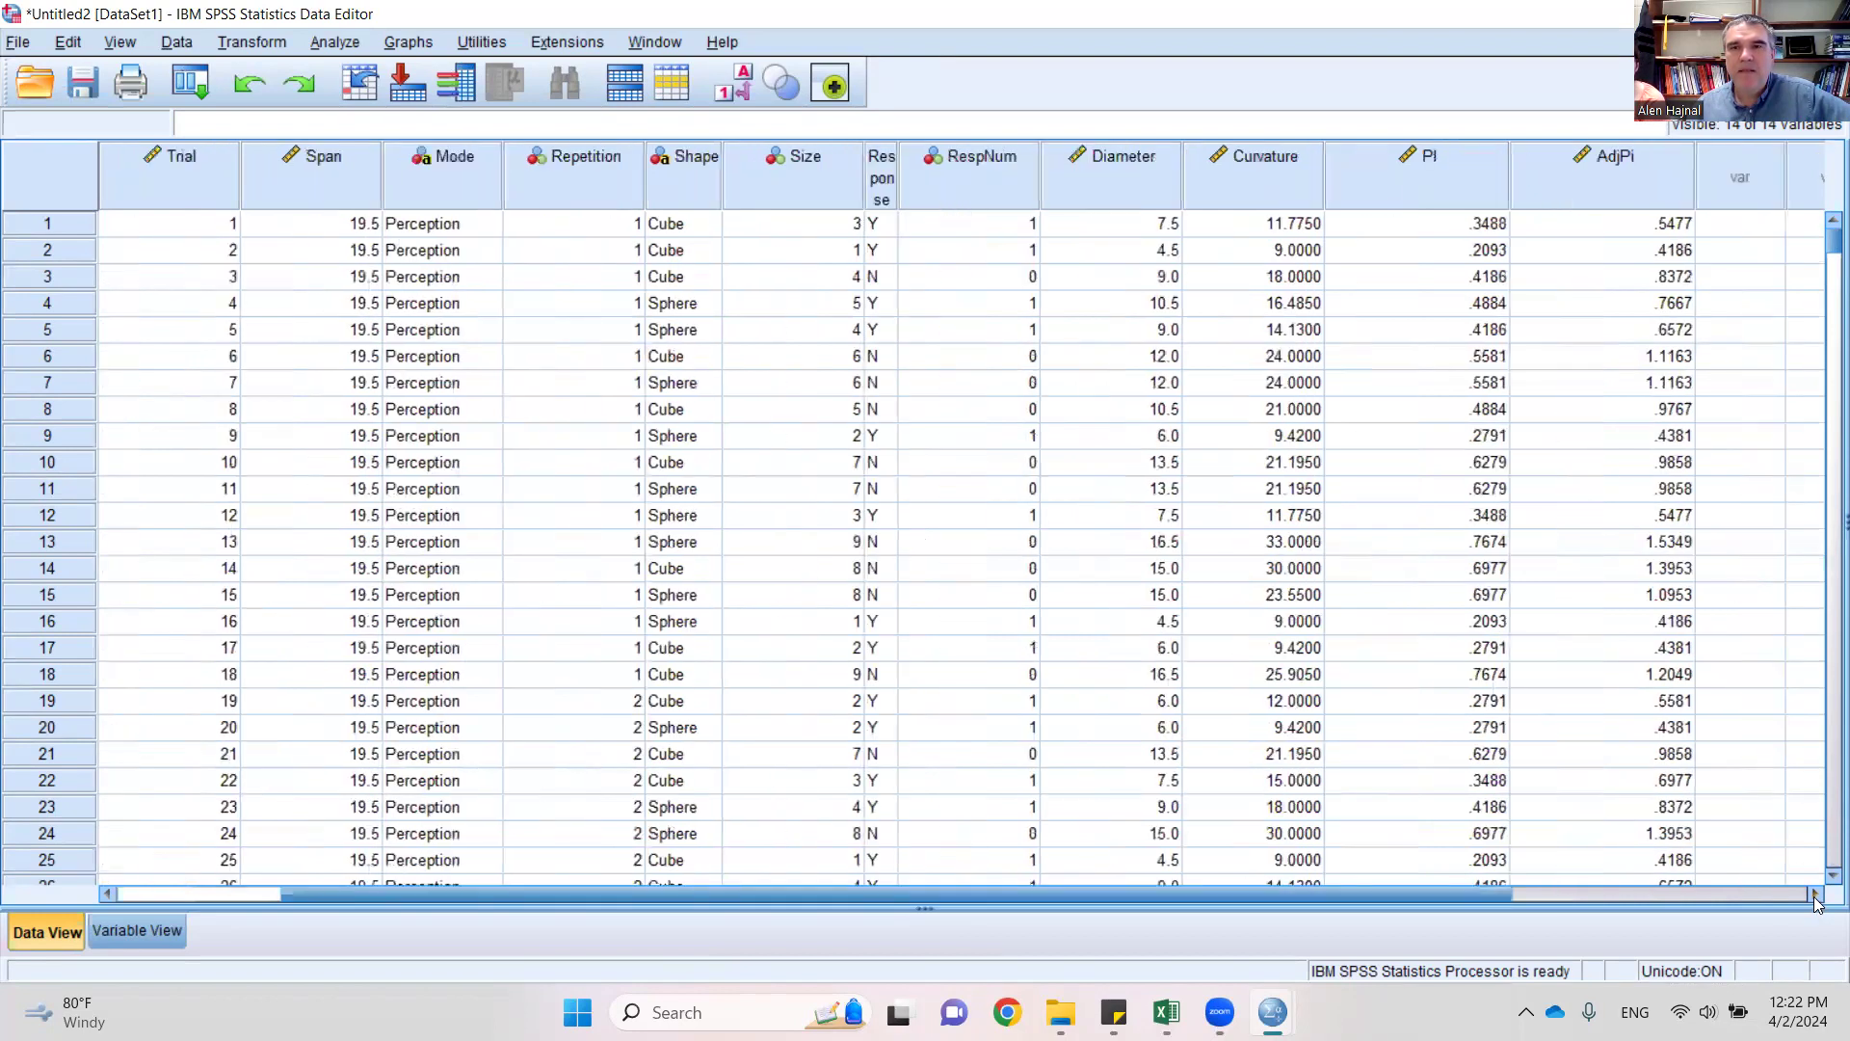
left_click(1815, 894)
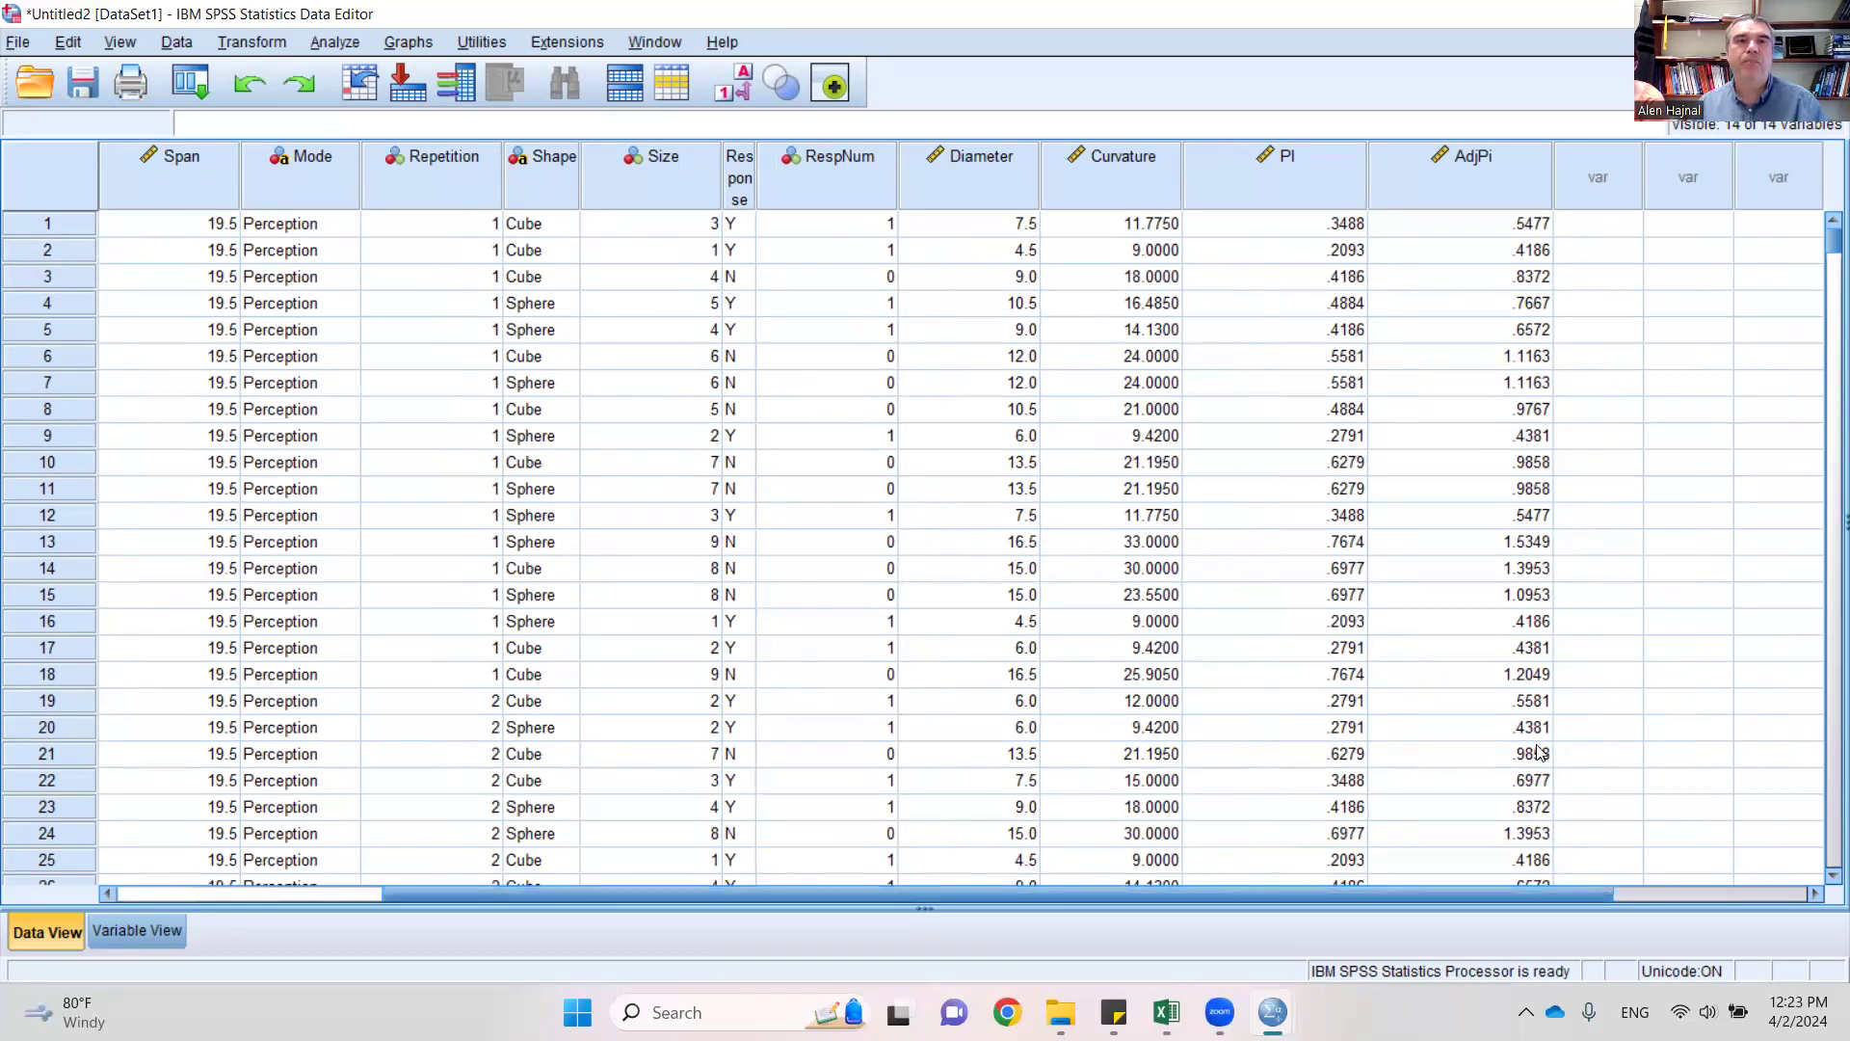
left_click(337, 42)
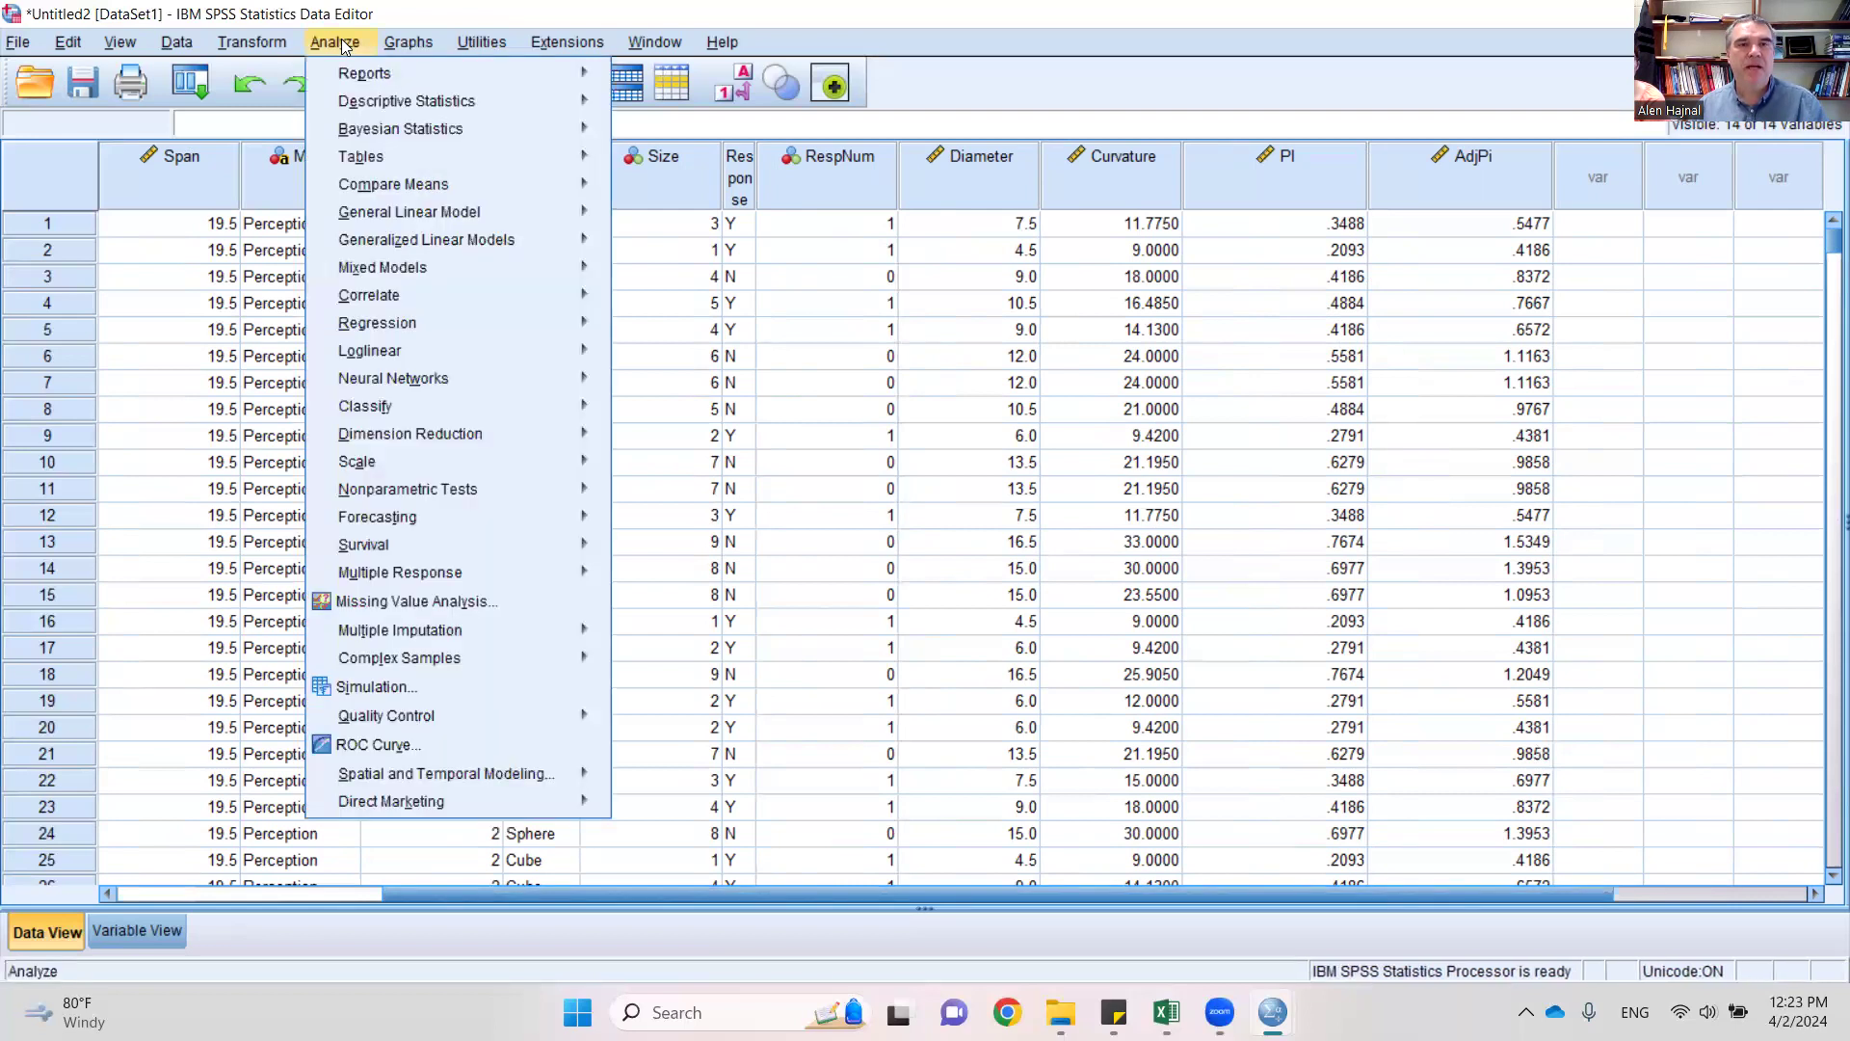
mouse_move(430, 324)
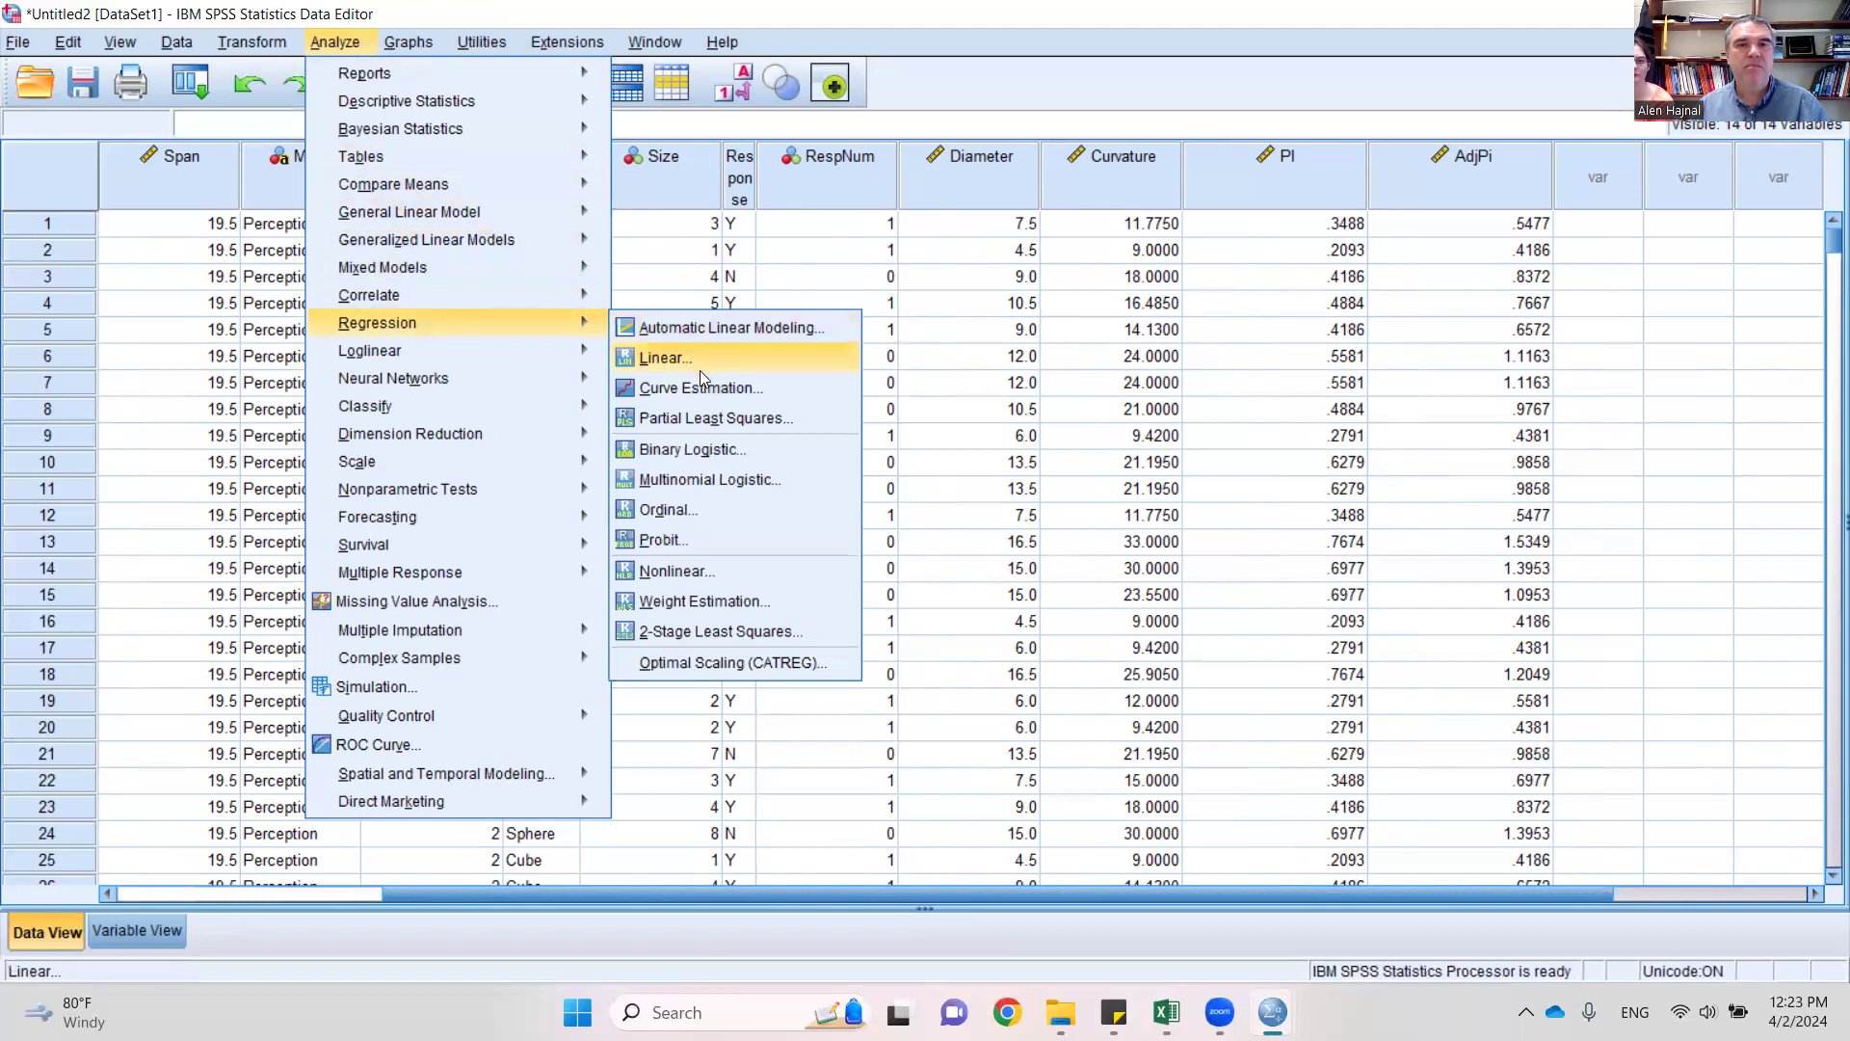
left_click(717, 449)
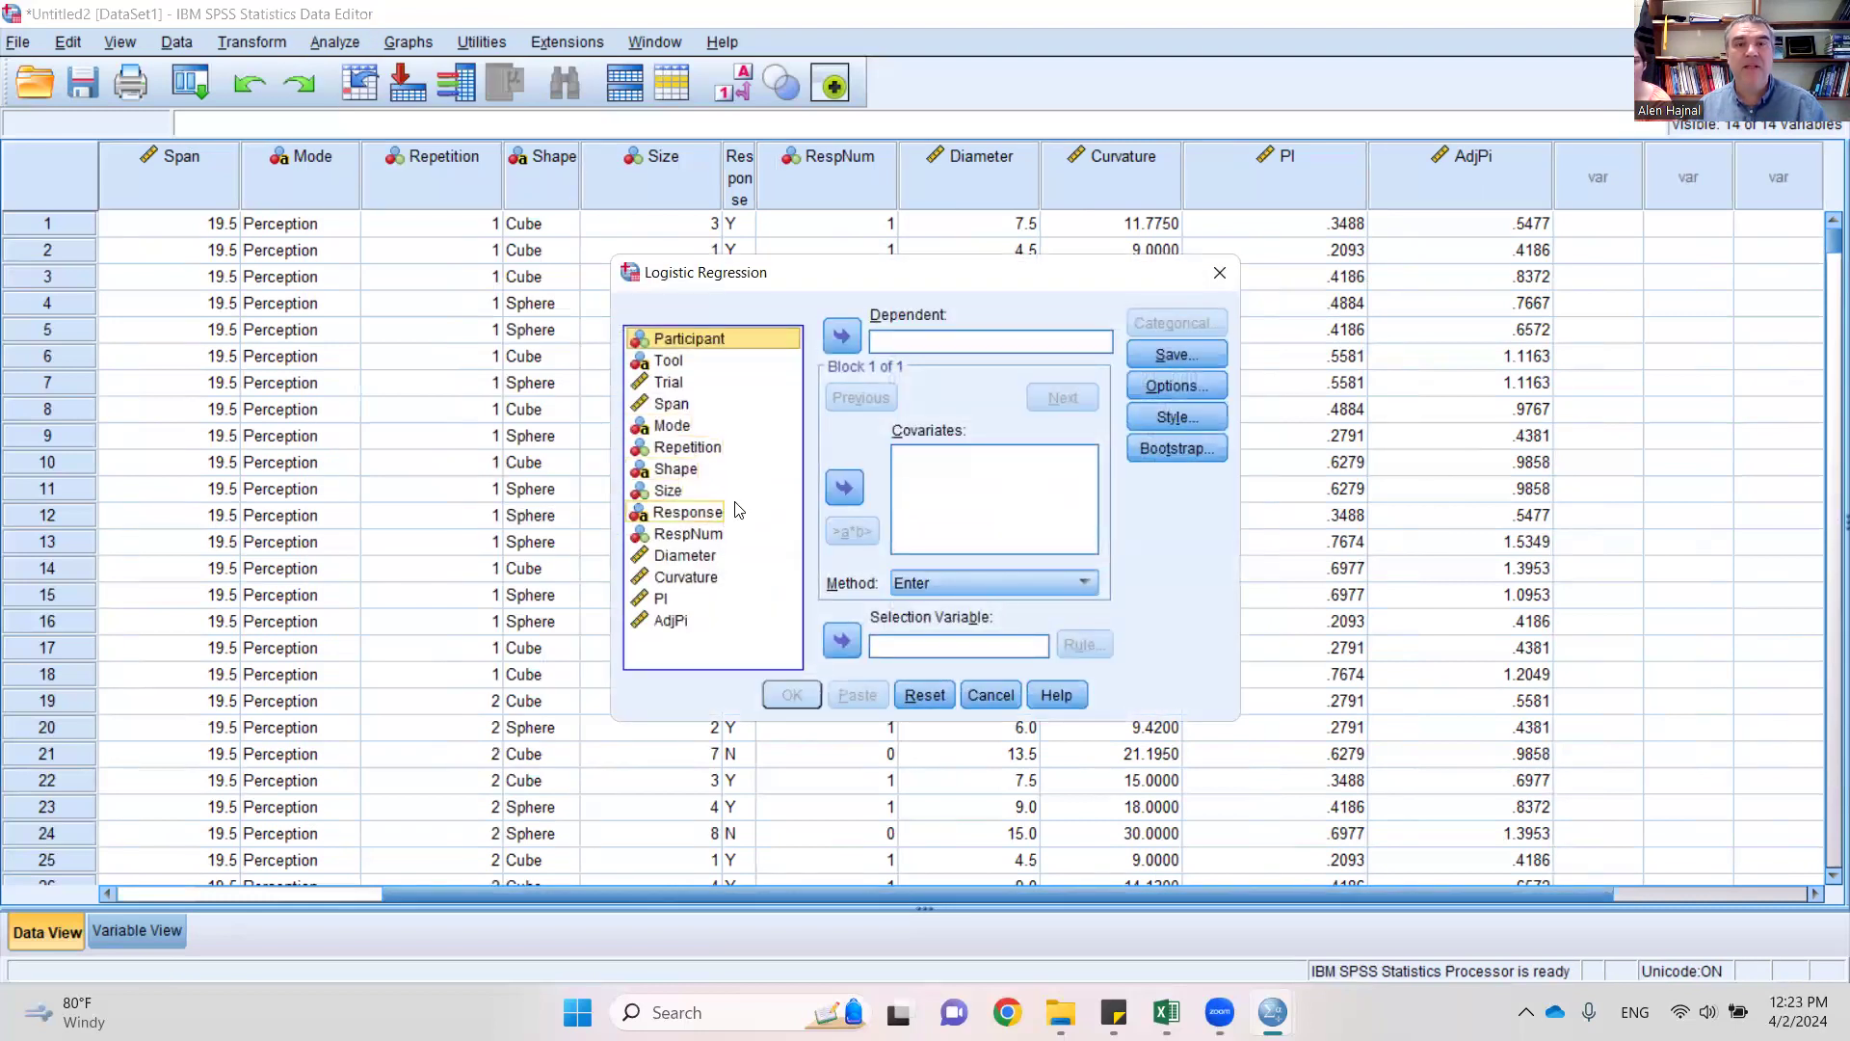
left_click(701, 536)
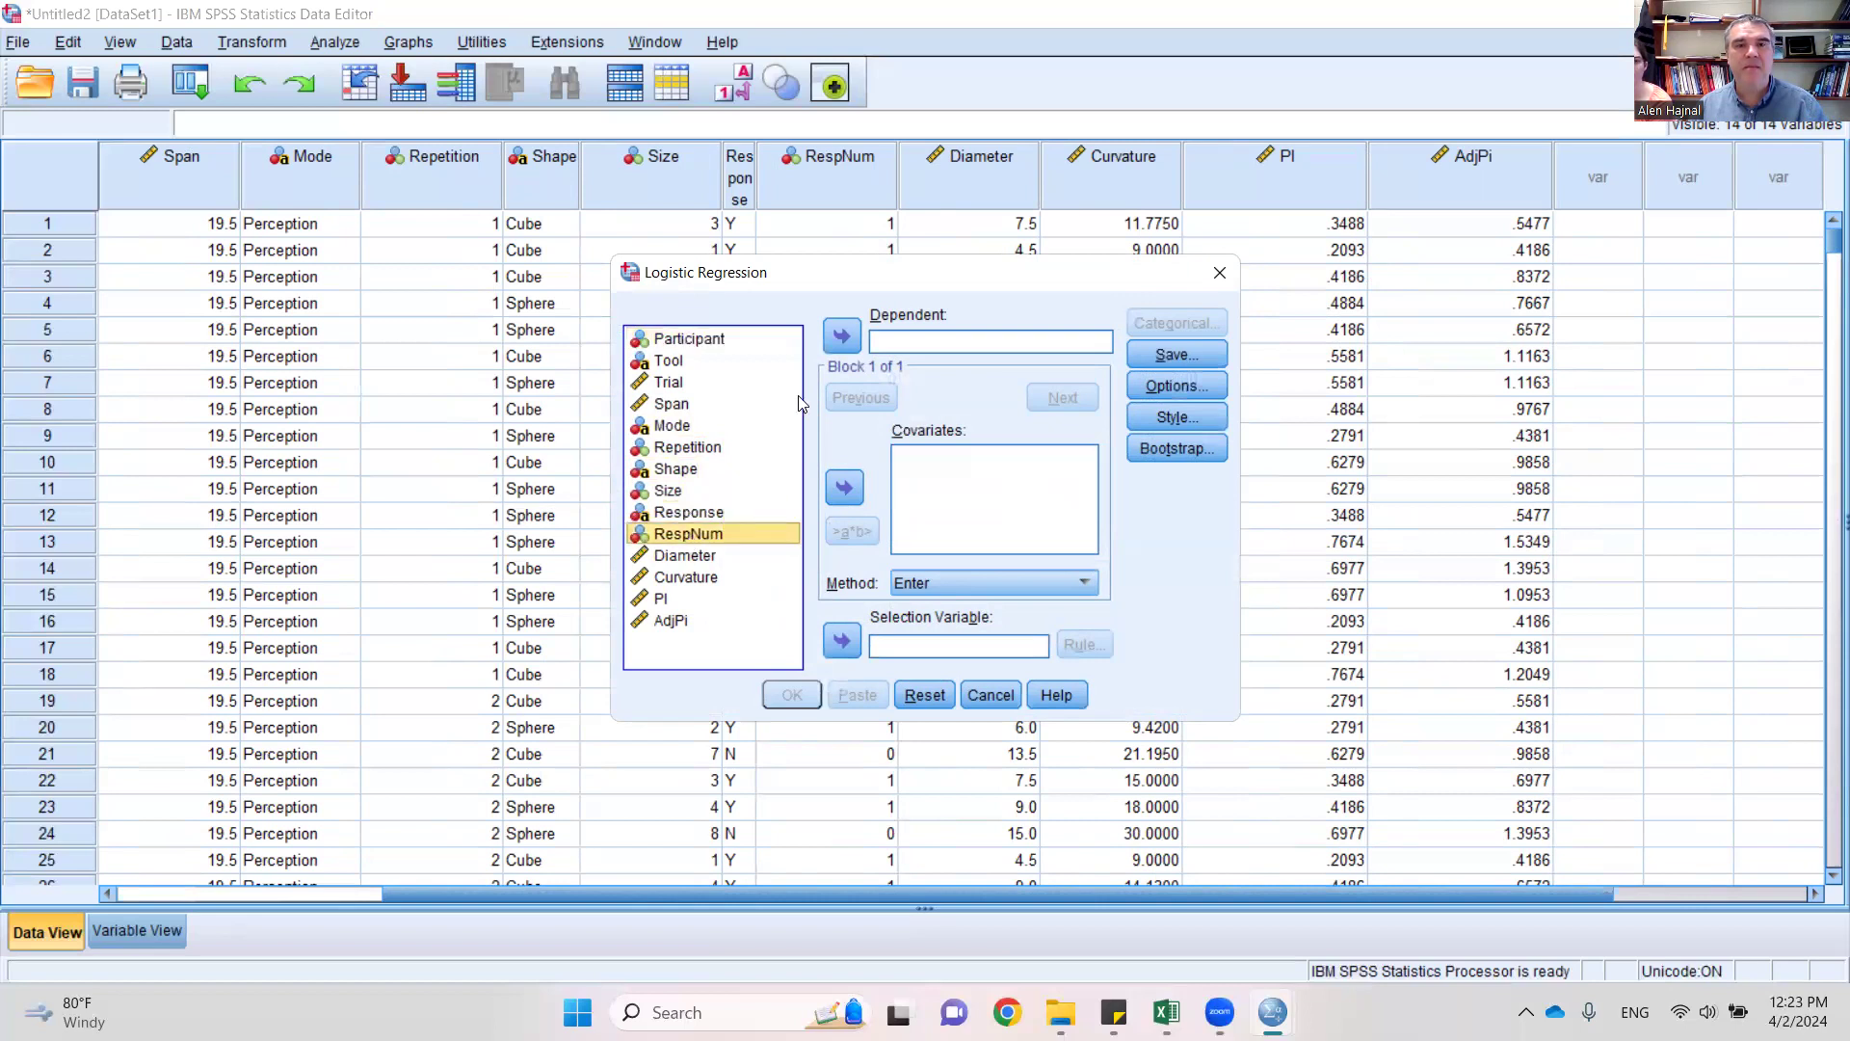
left_click(841, 335)
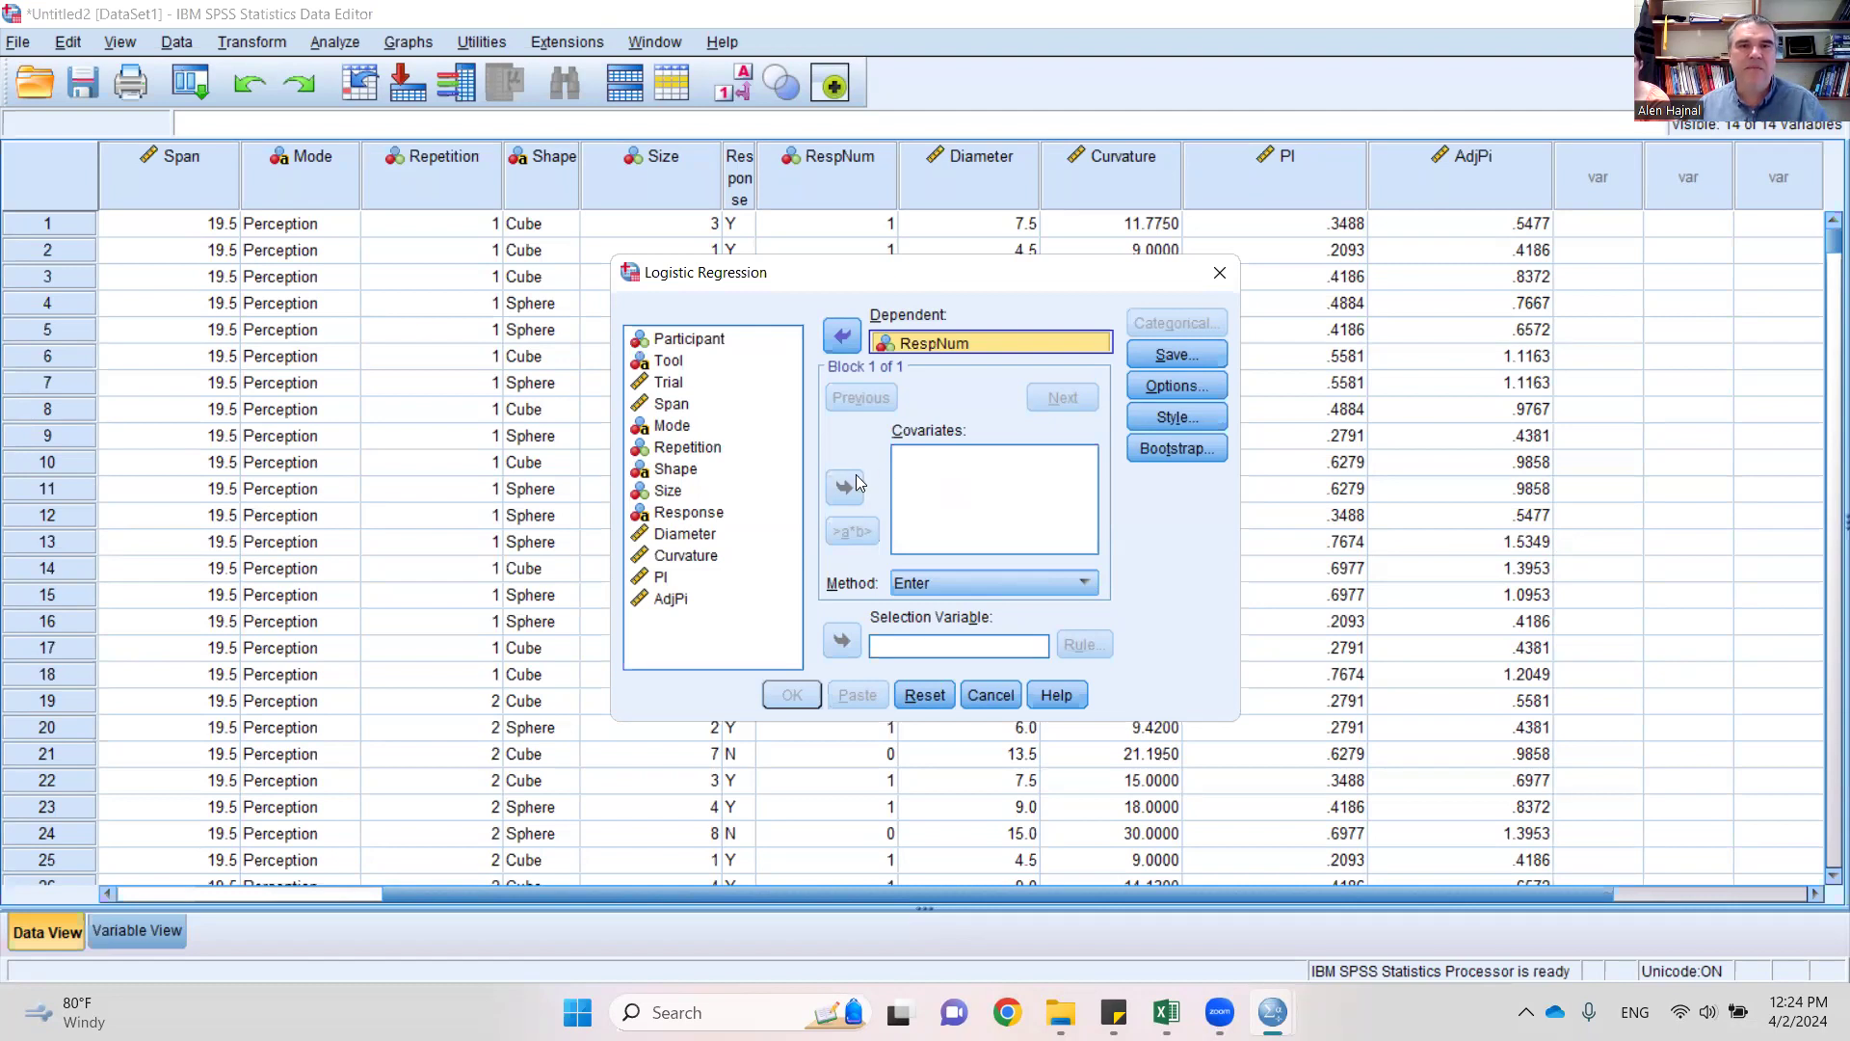
left_click(661, 580)
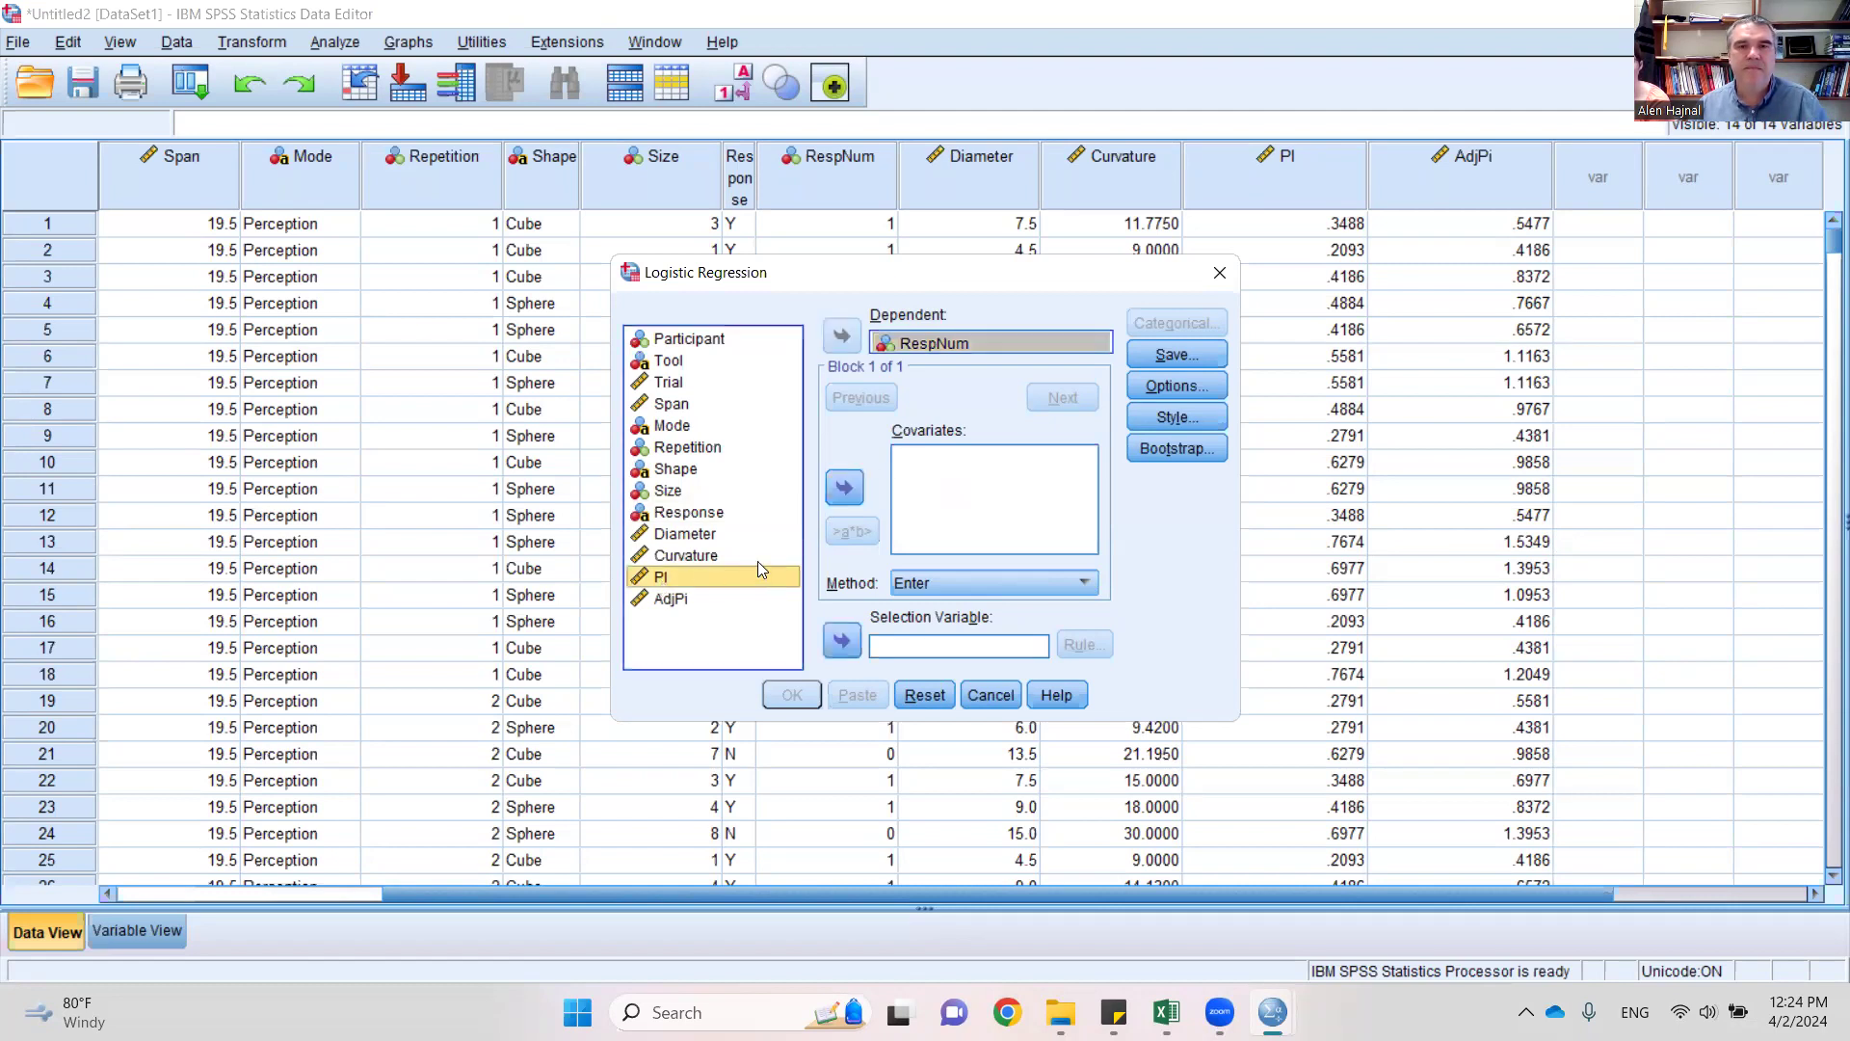
left_click(845, 488)
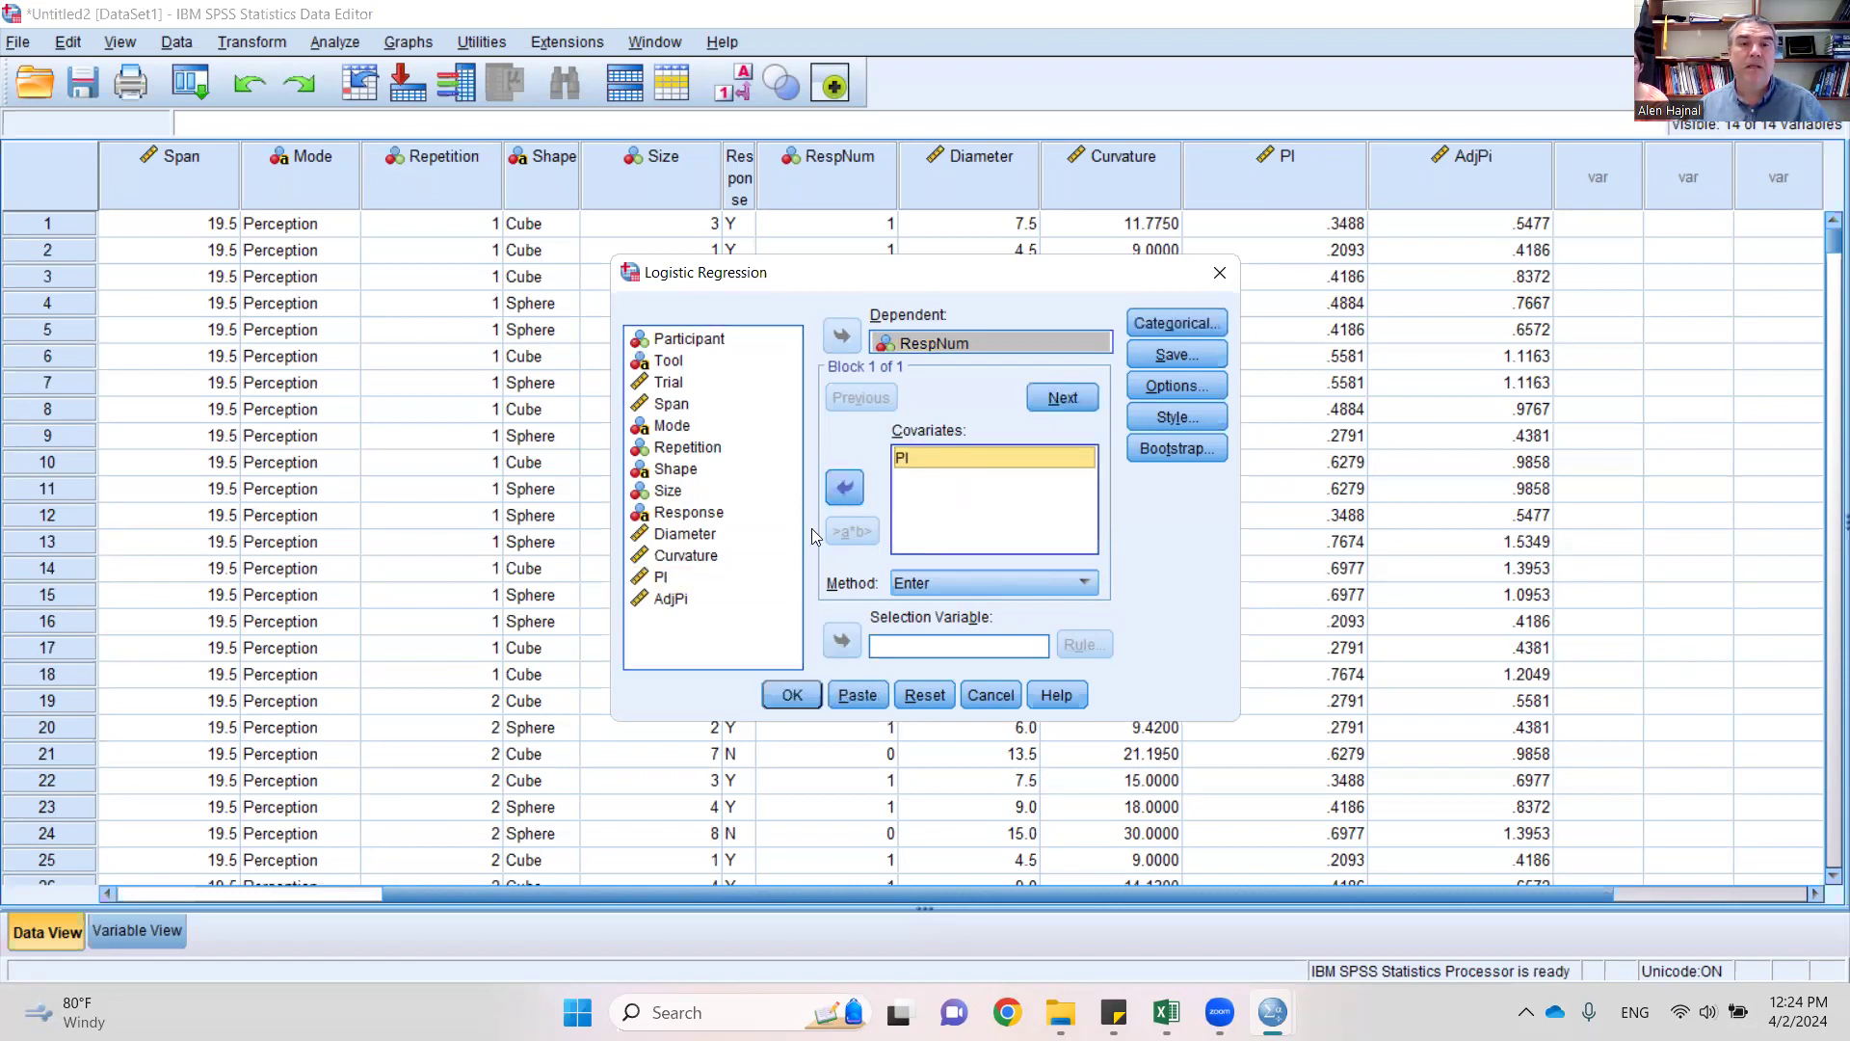
left_click(738, 578)
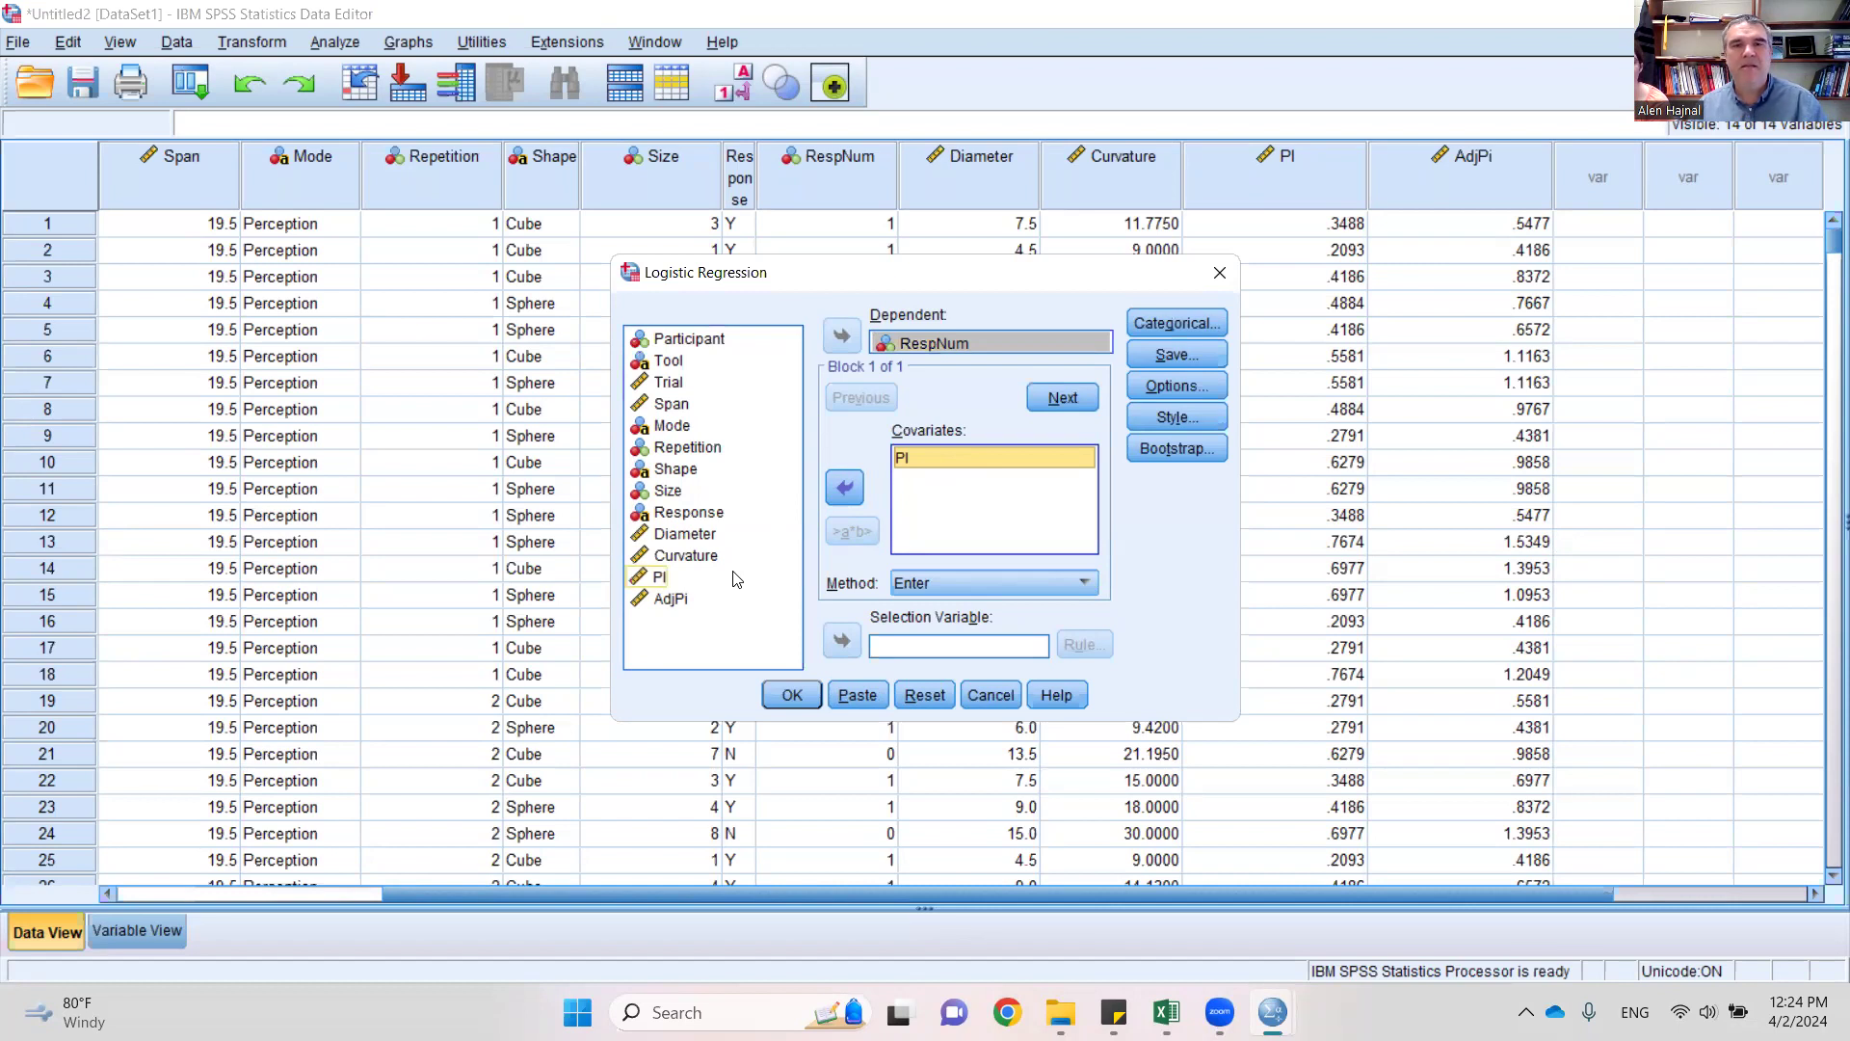
left_click(675, 533)
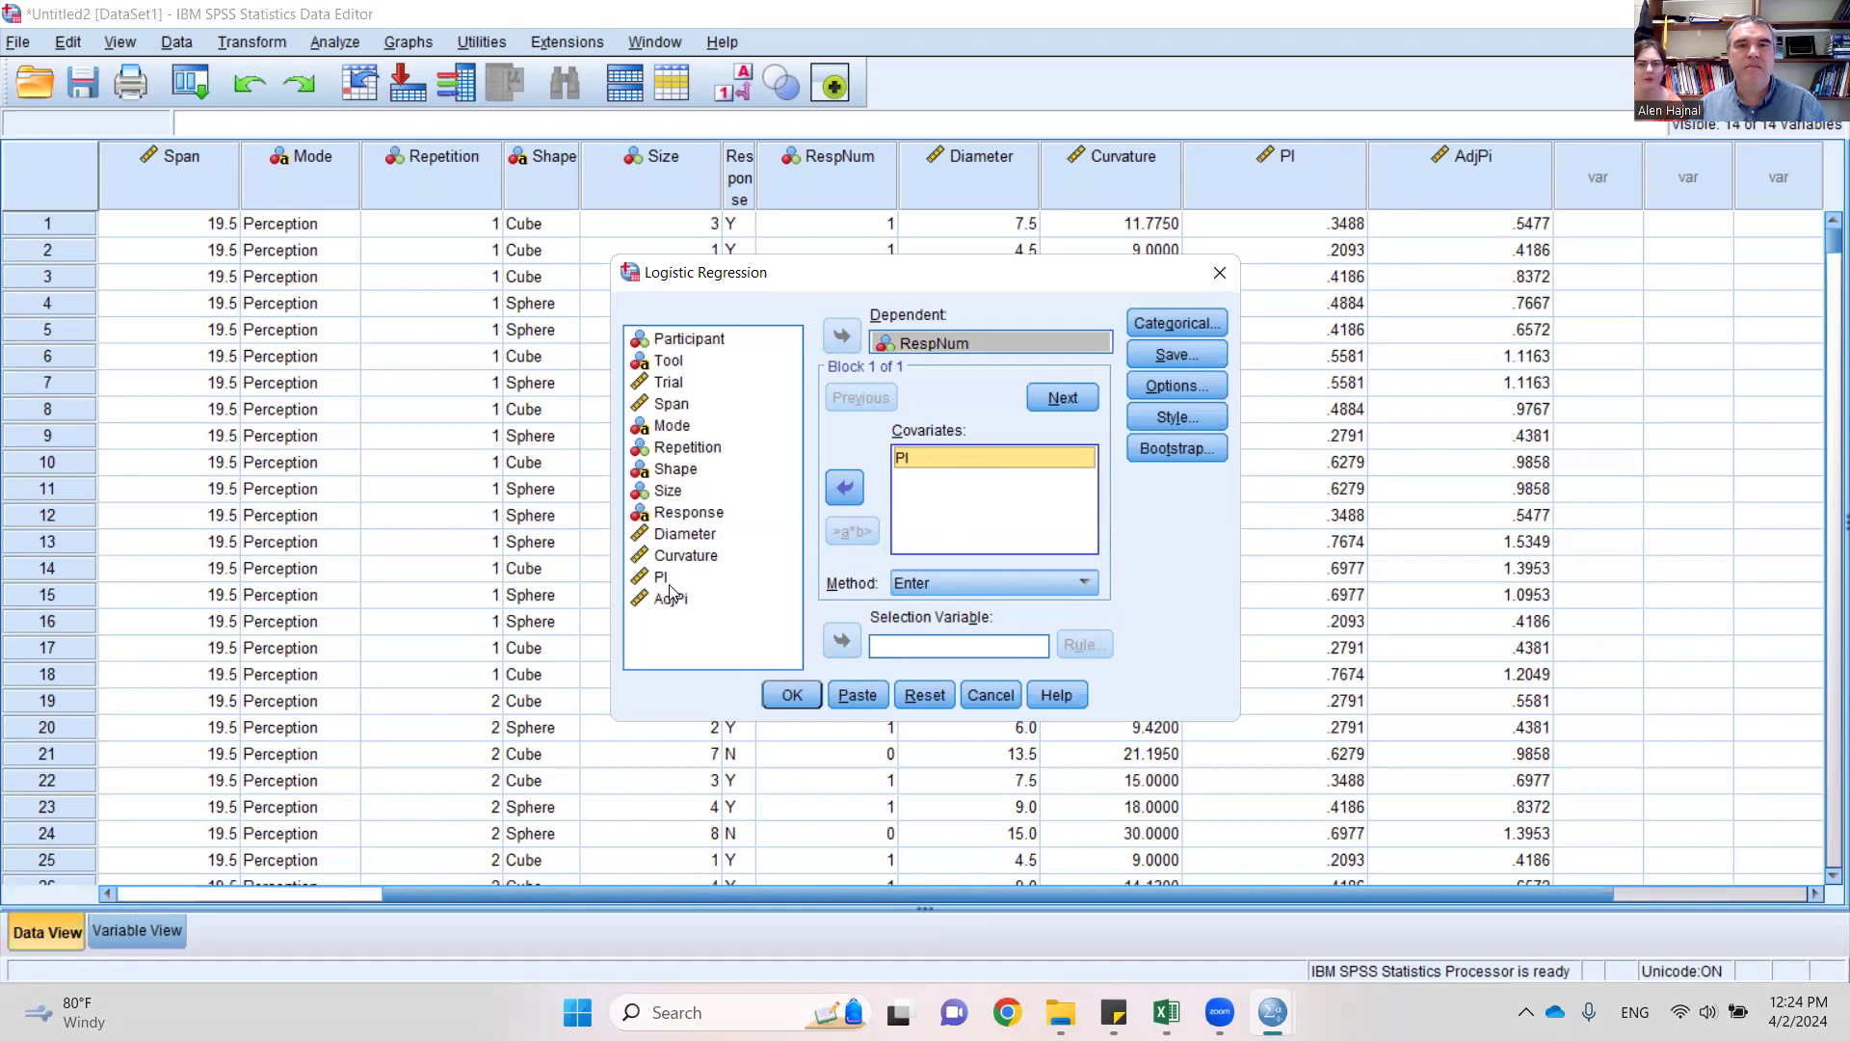
left_click(702, 559)
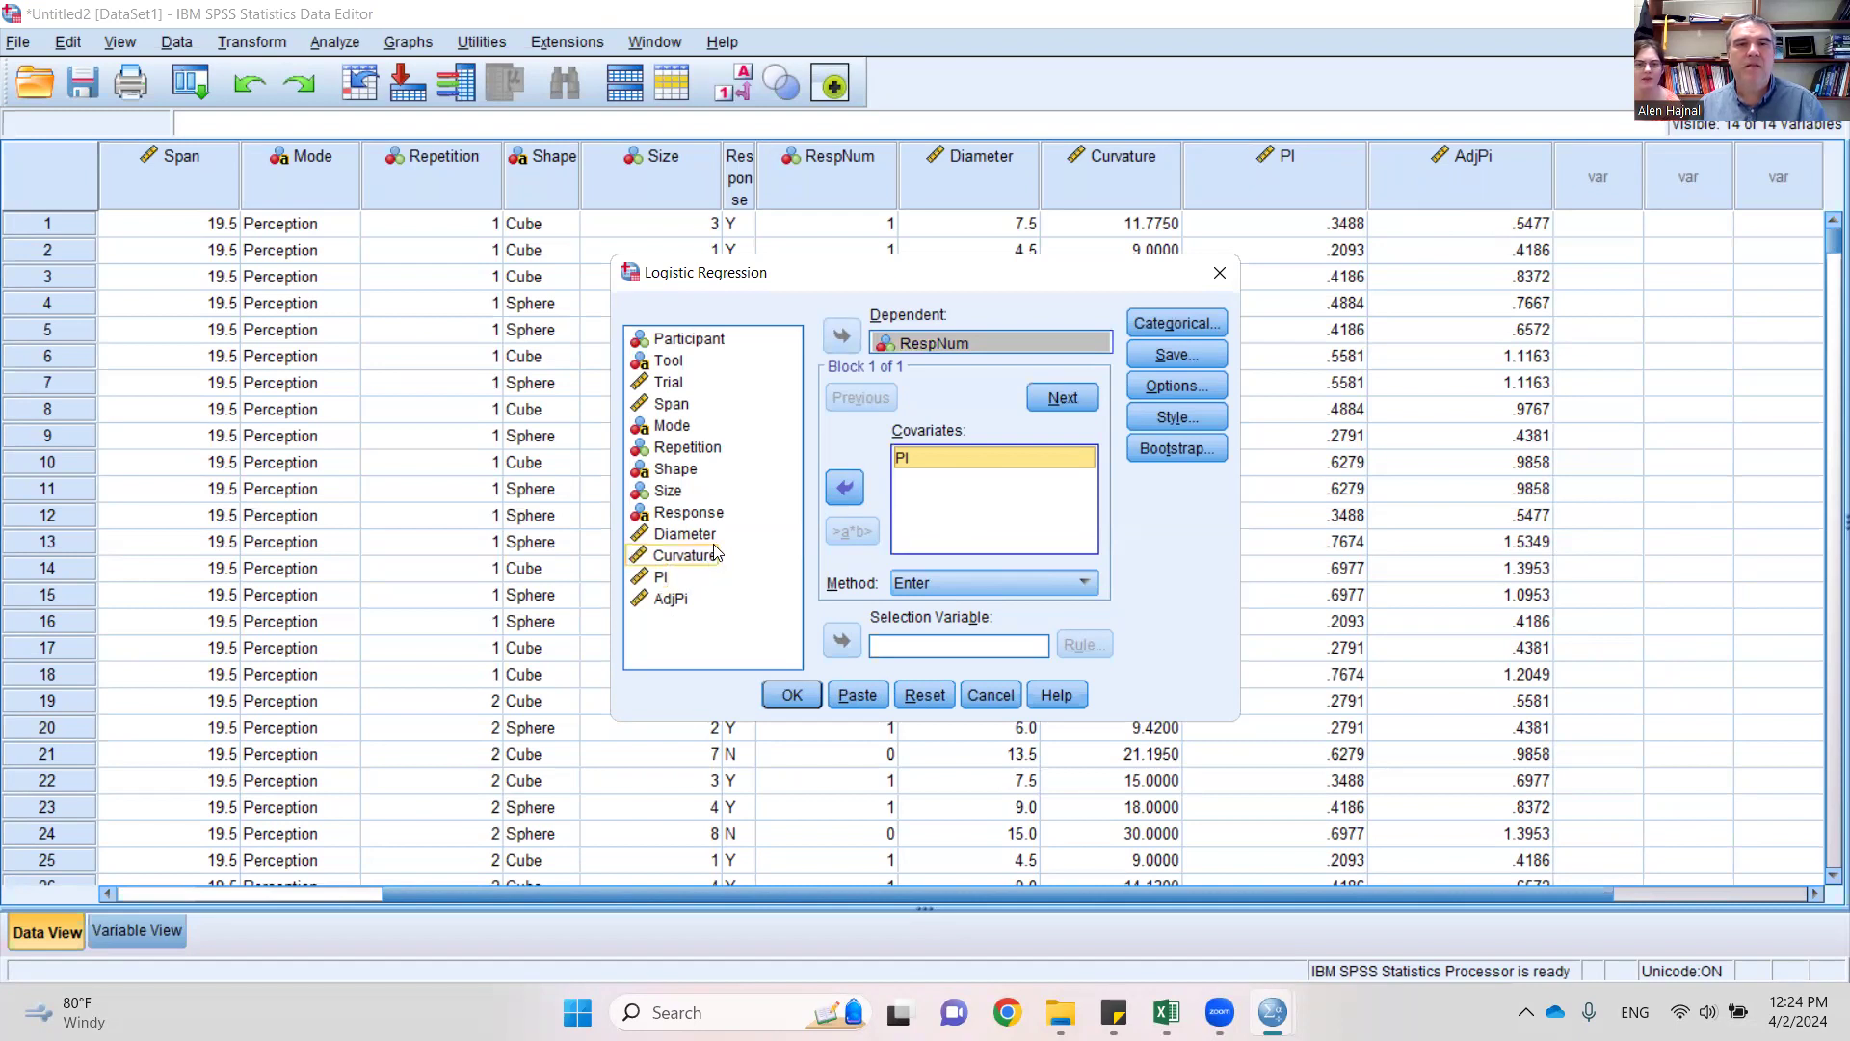
left_click(675, 594)
left_click(663, 582)
mouse_move(1268, 189)
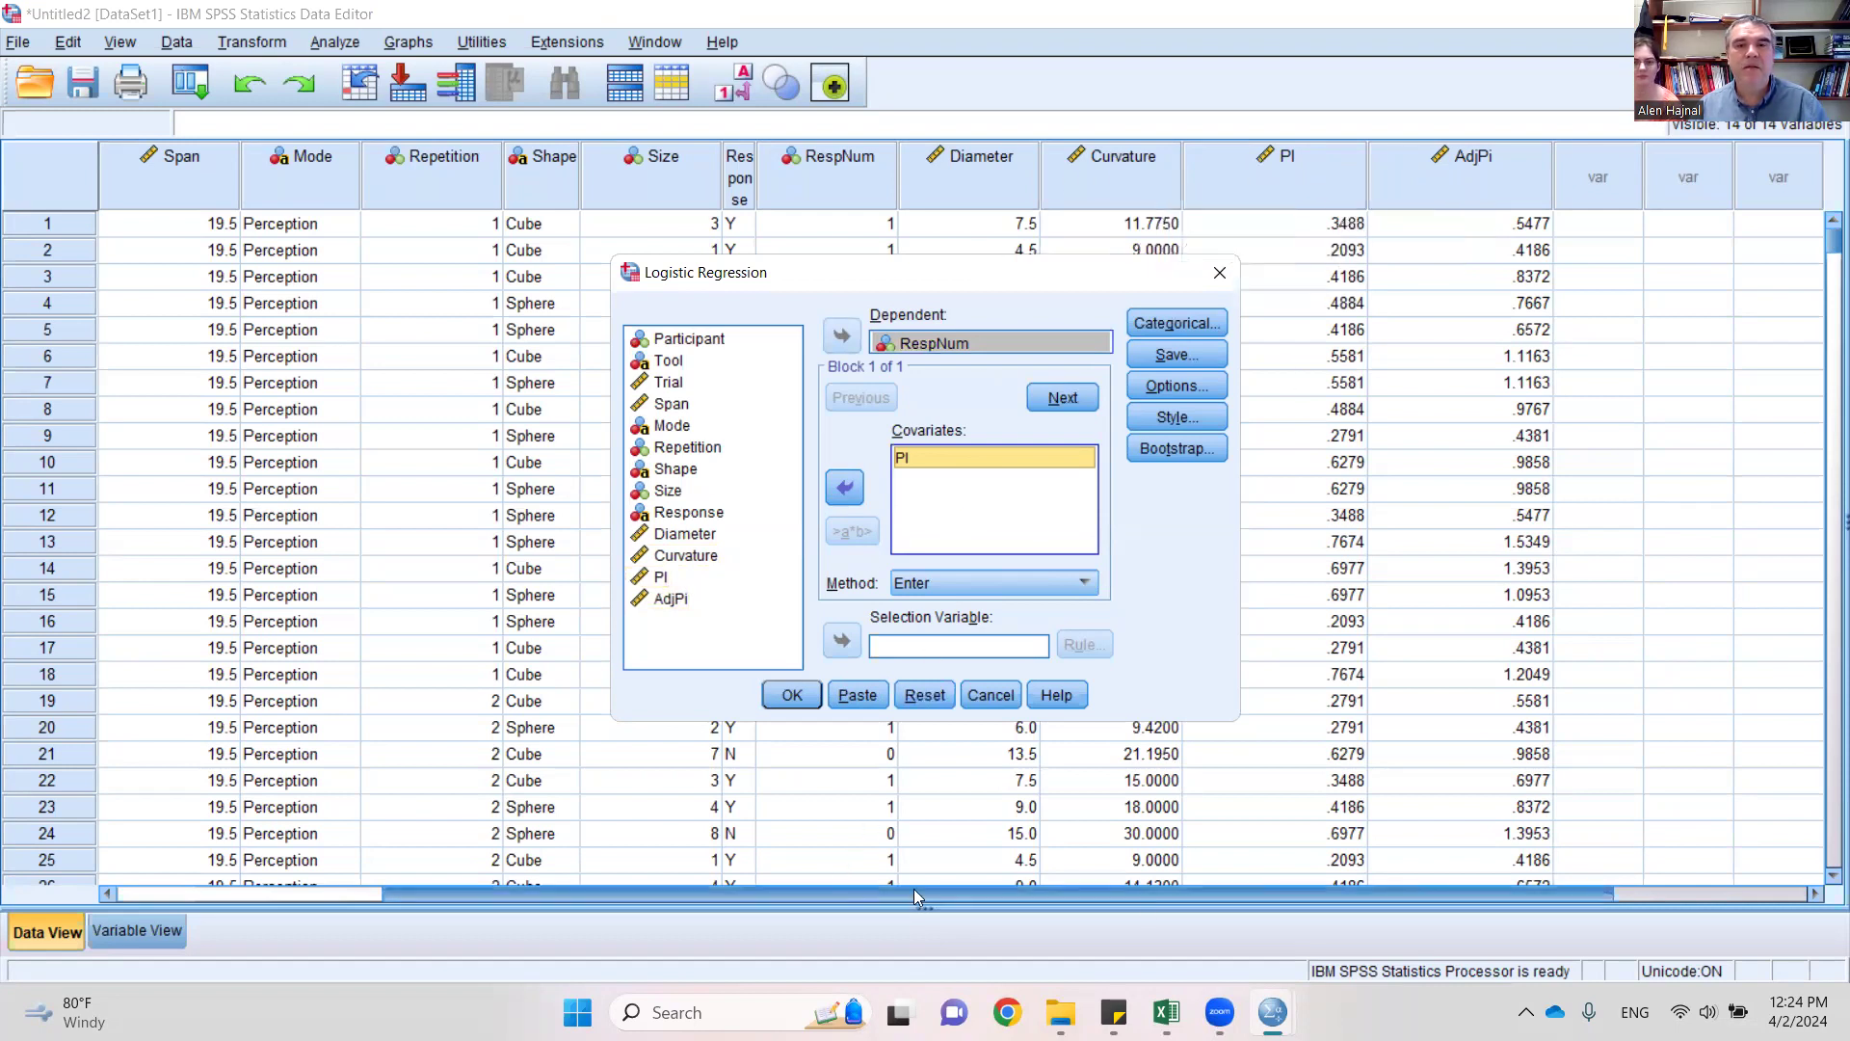
- Choose Enter as the covariate entry method for the logistic regression
left_click(135, 896)
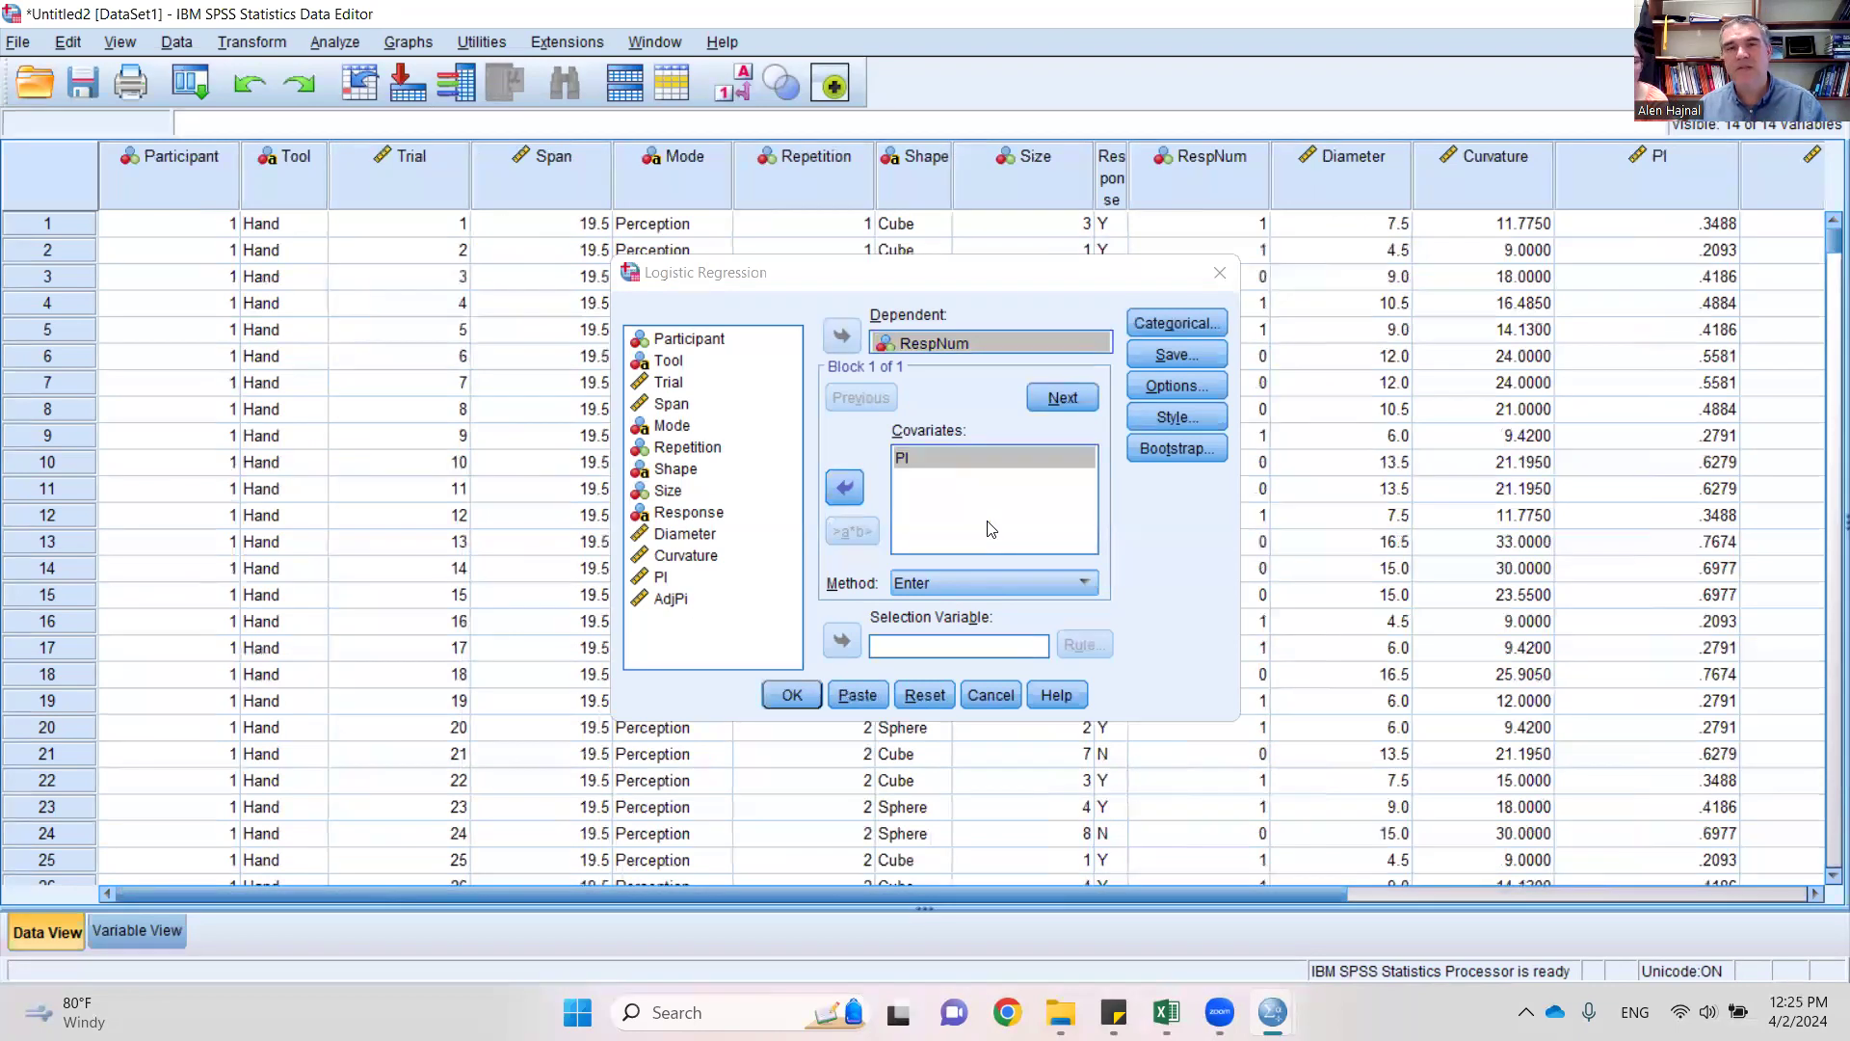
left_click(1035, 585)
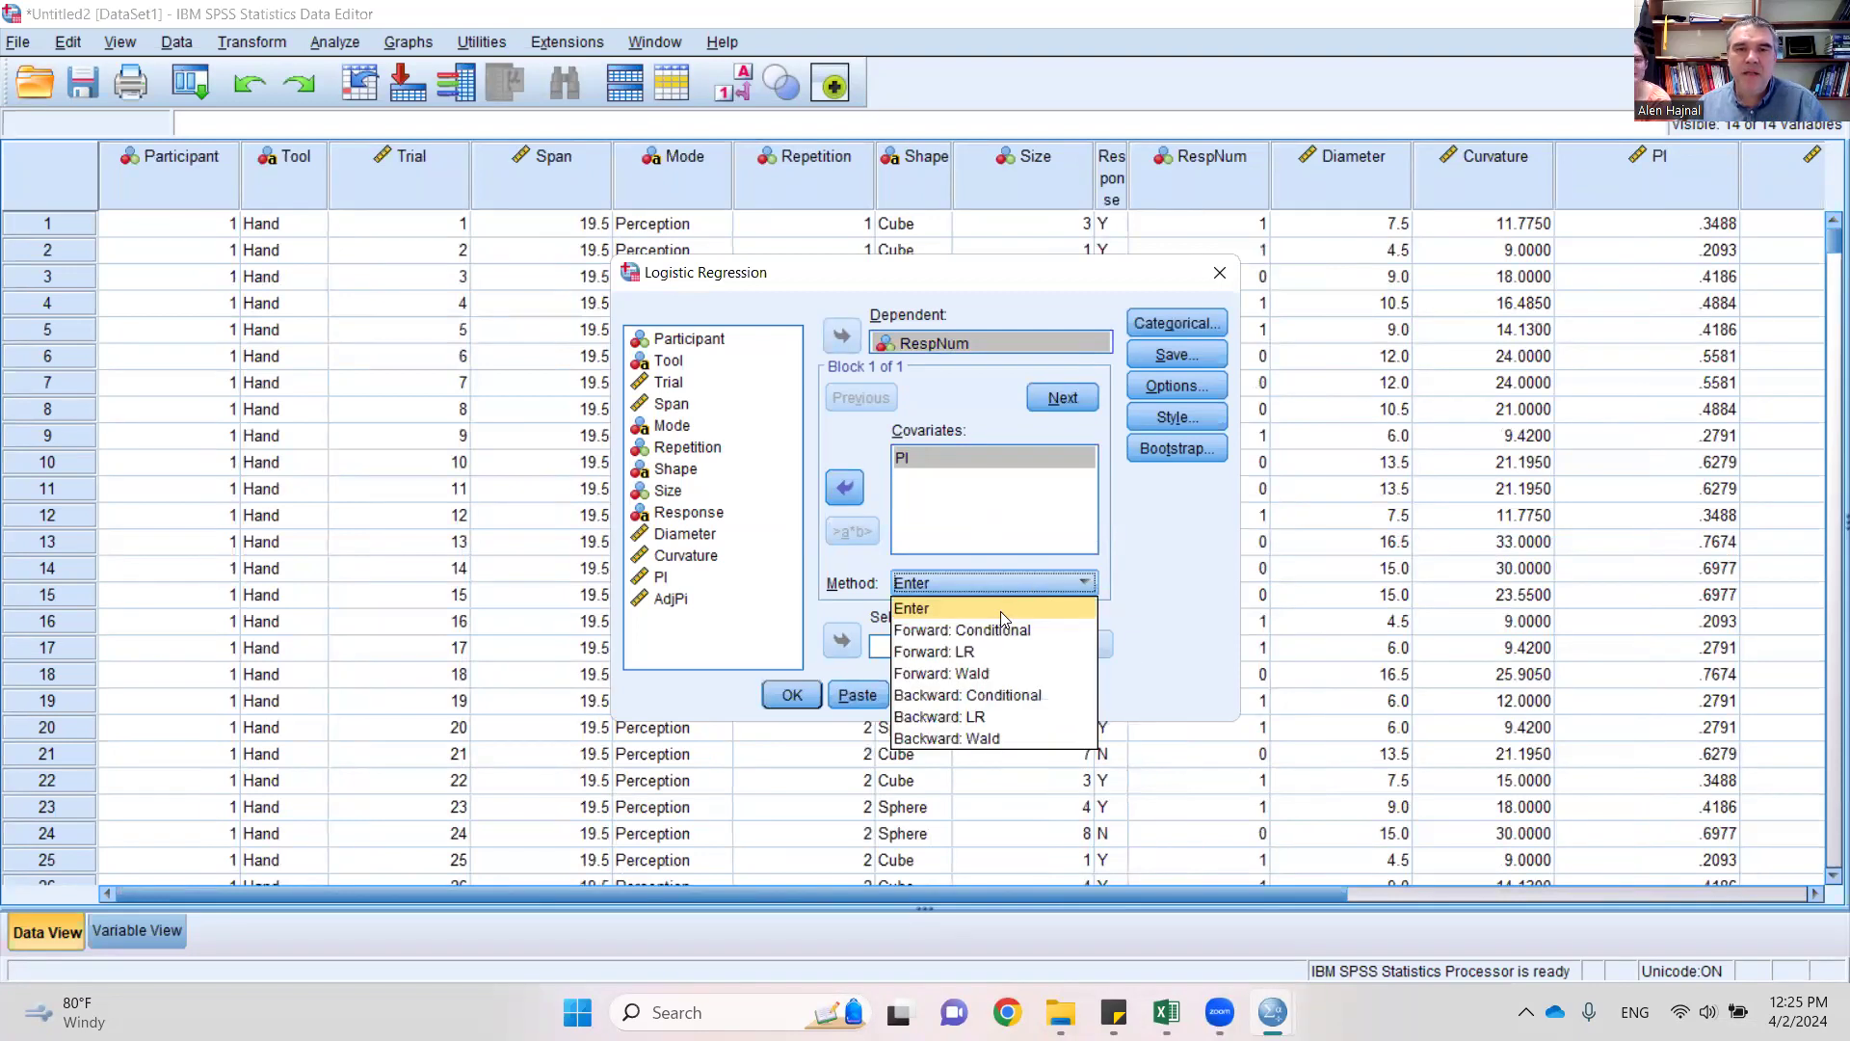
left_click(1000, 611)
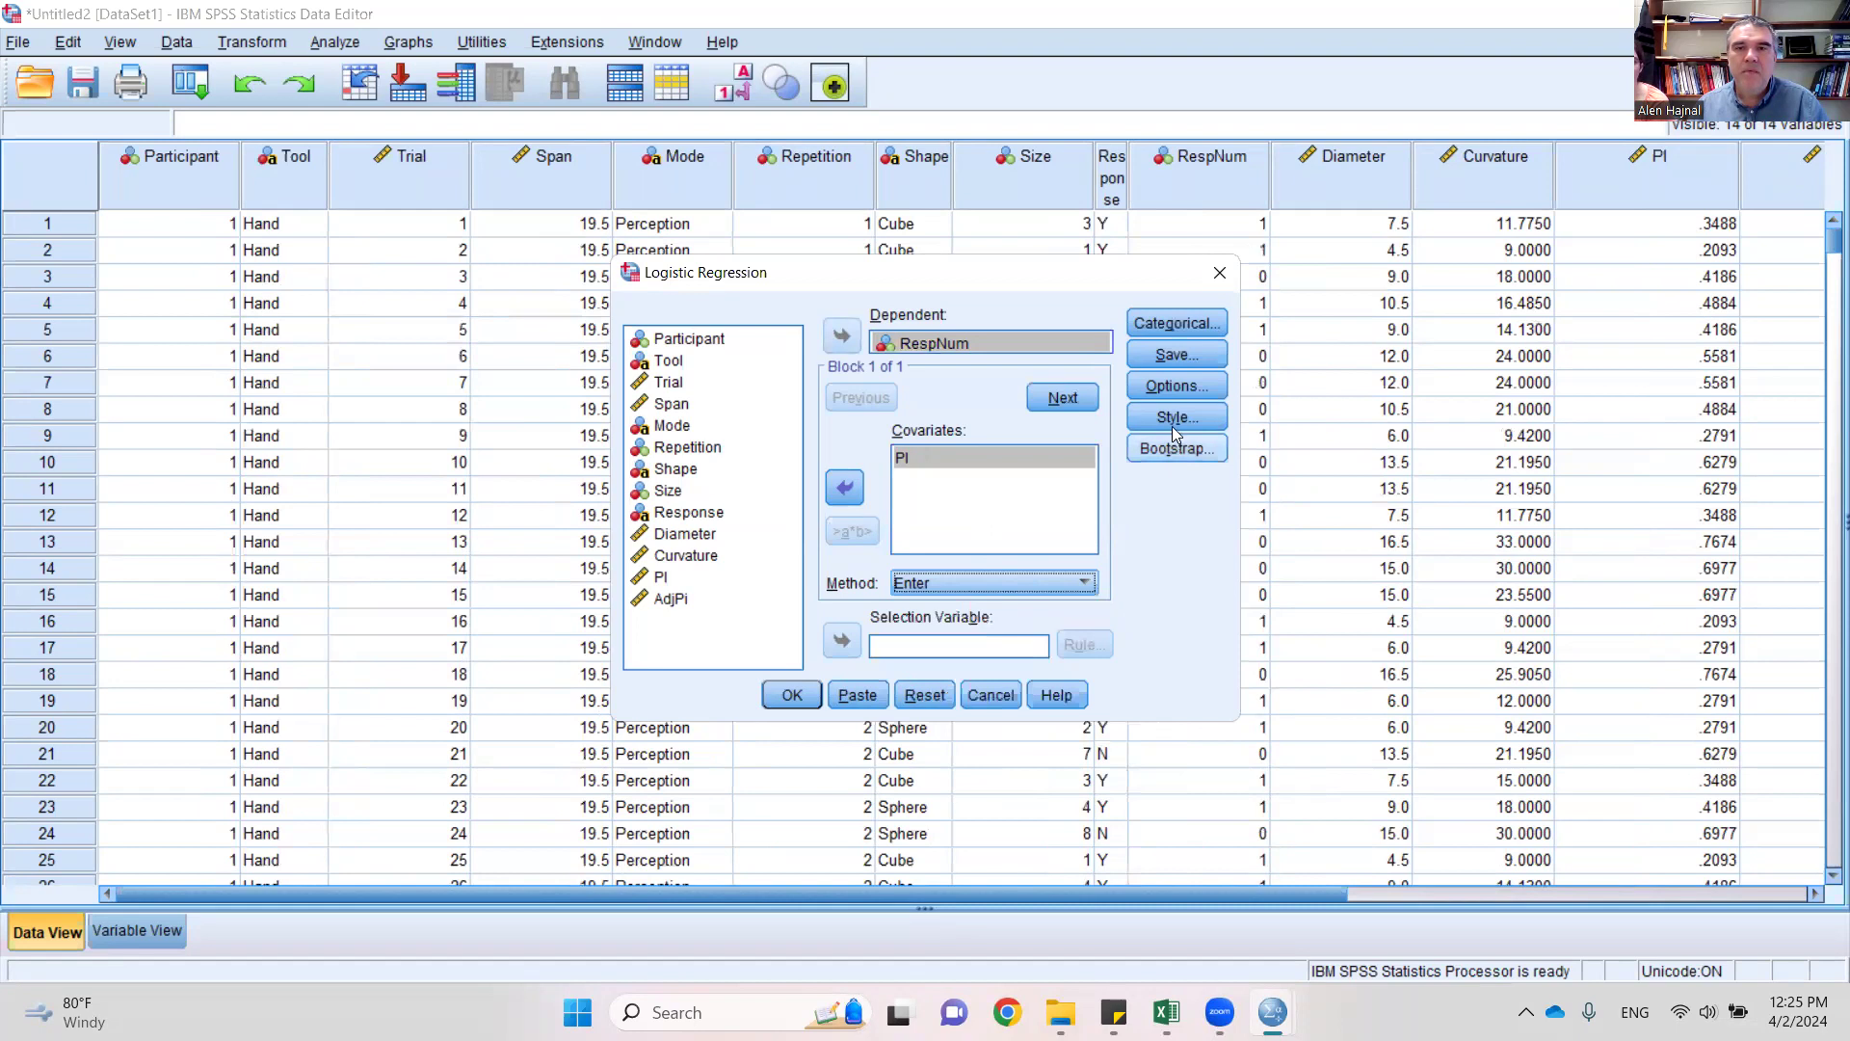
- Check the categorical covariate settings without changing them and turn on saving of predicted probabilities for the logistic regression
left_click(1189, 328)
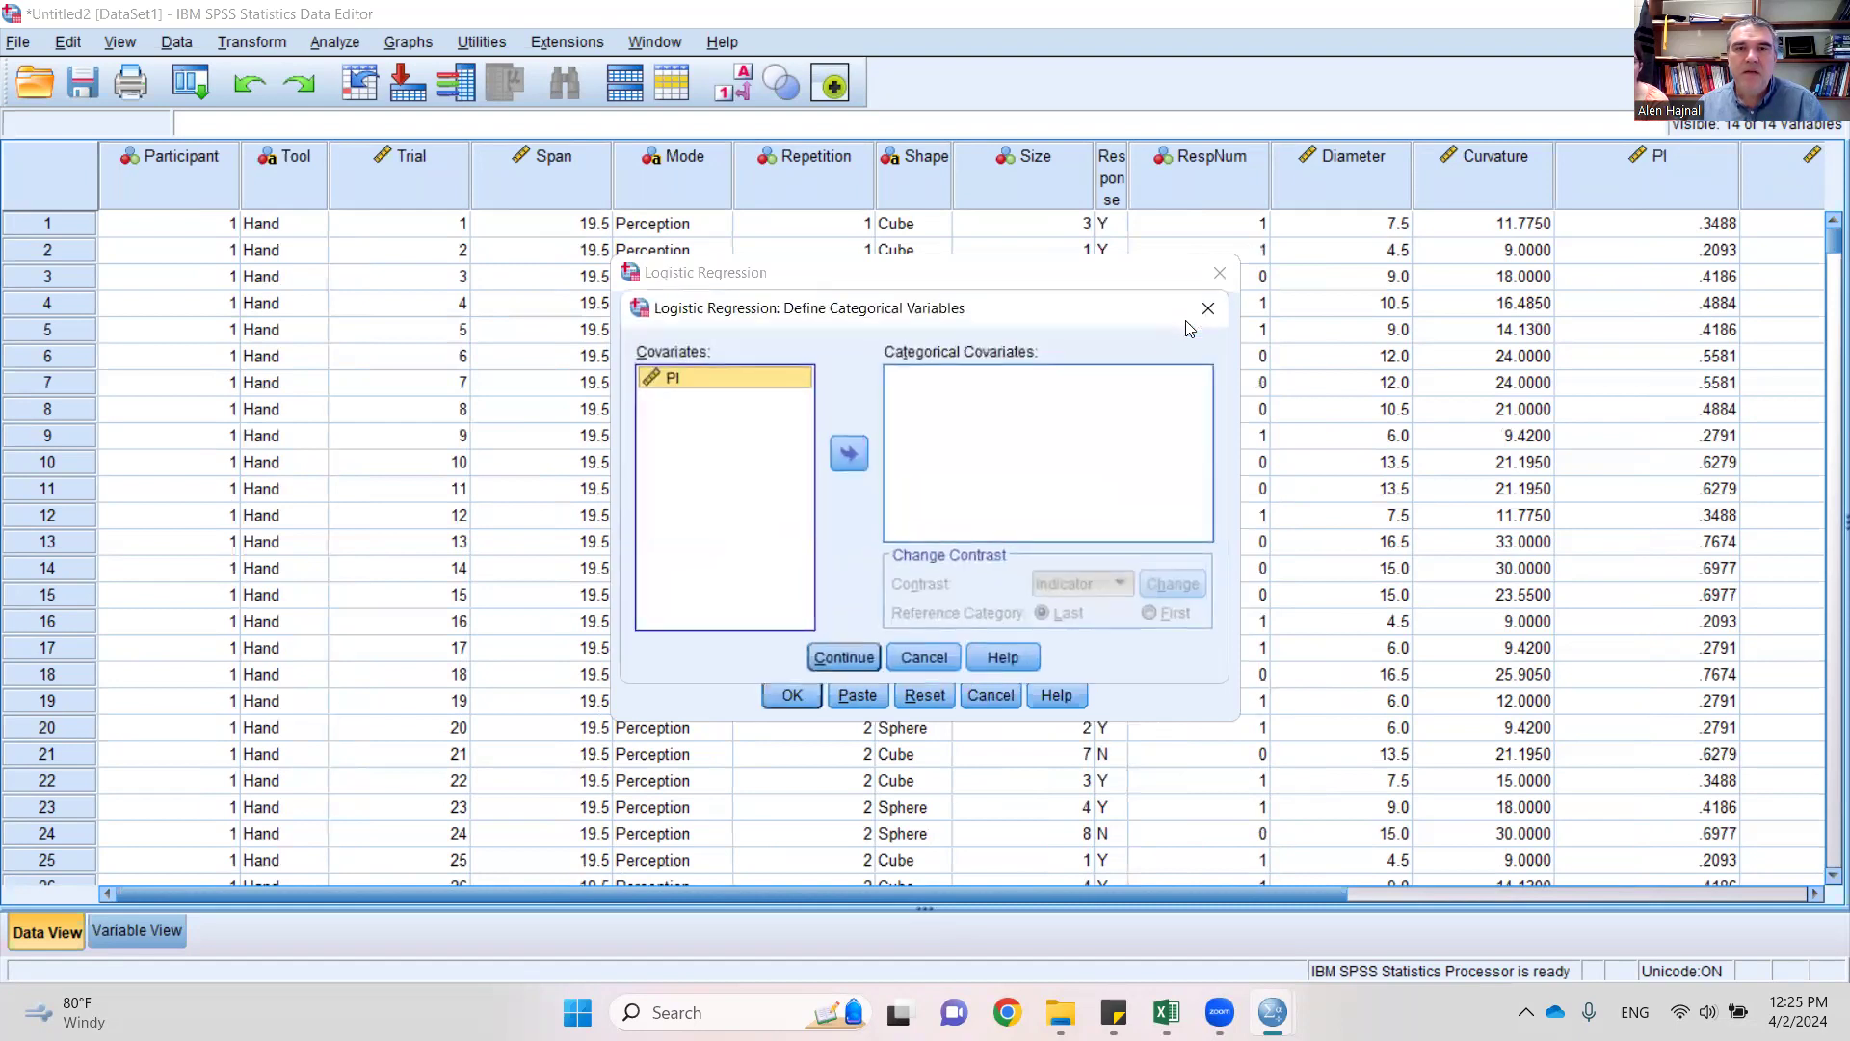
left_click(923, 657)
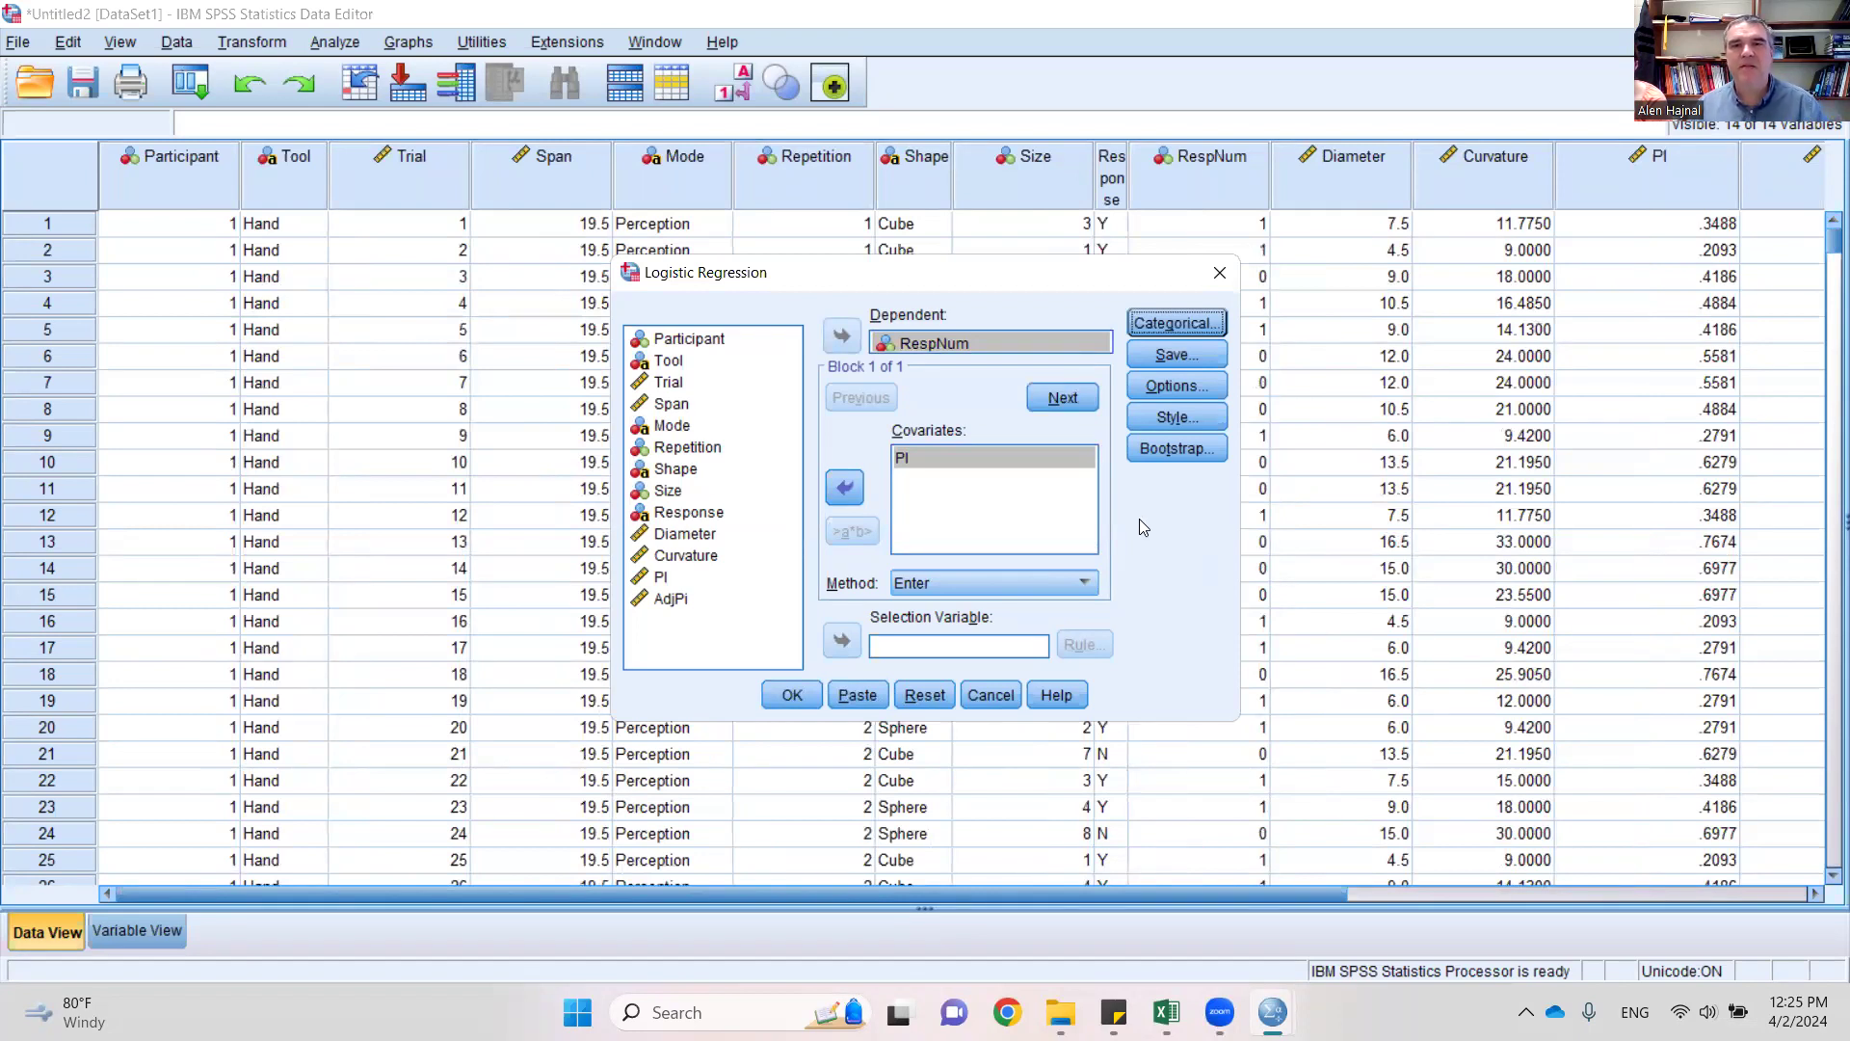
left_click(1184, 357)
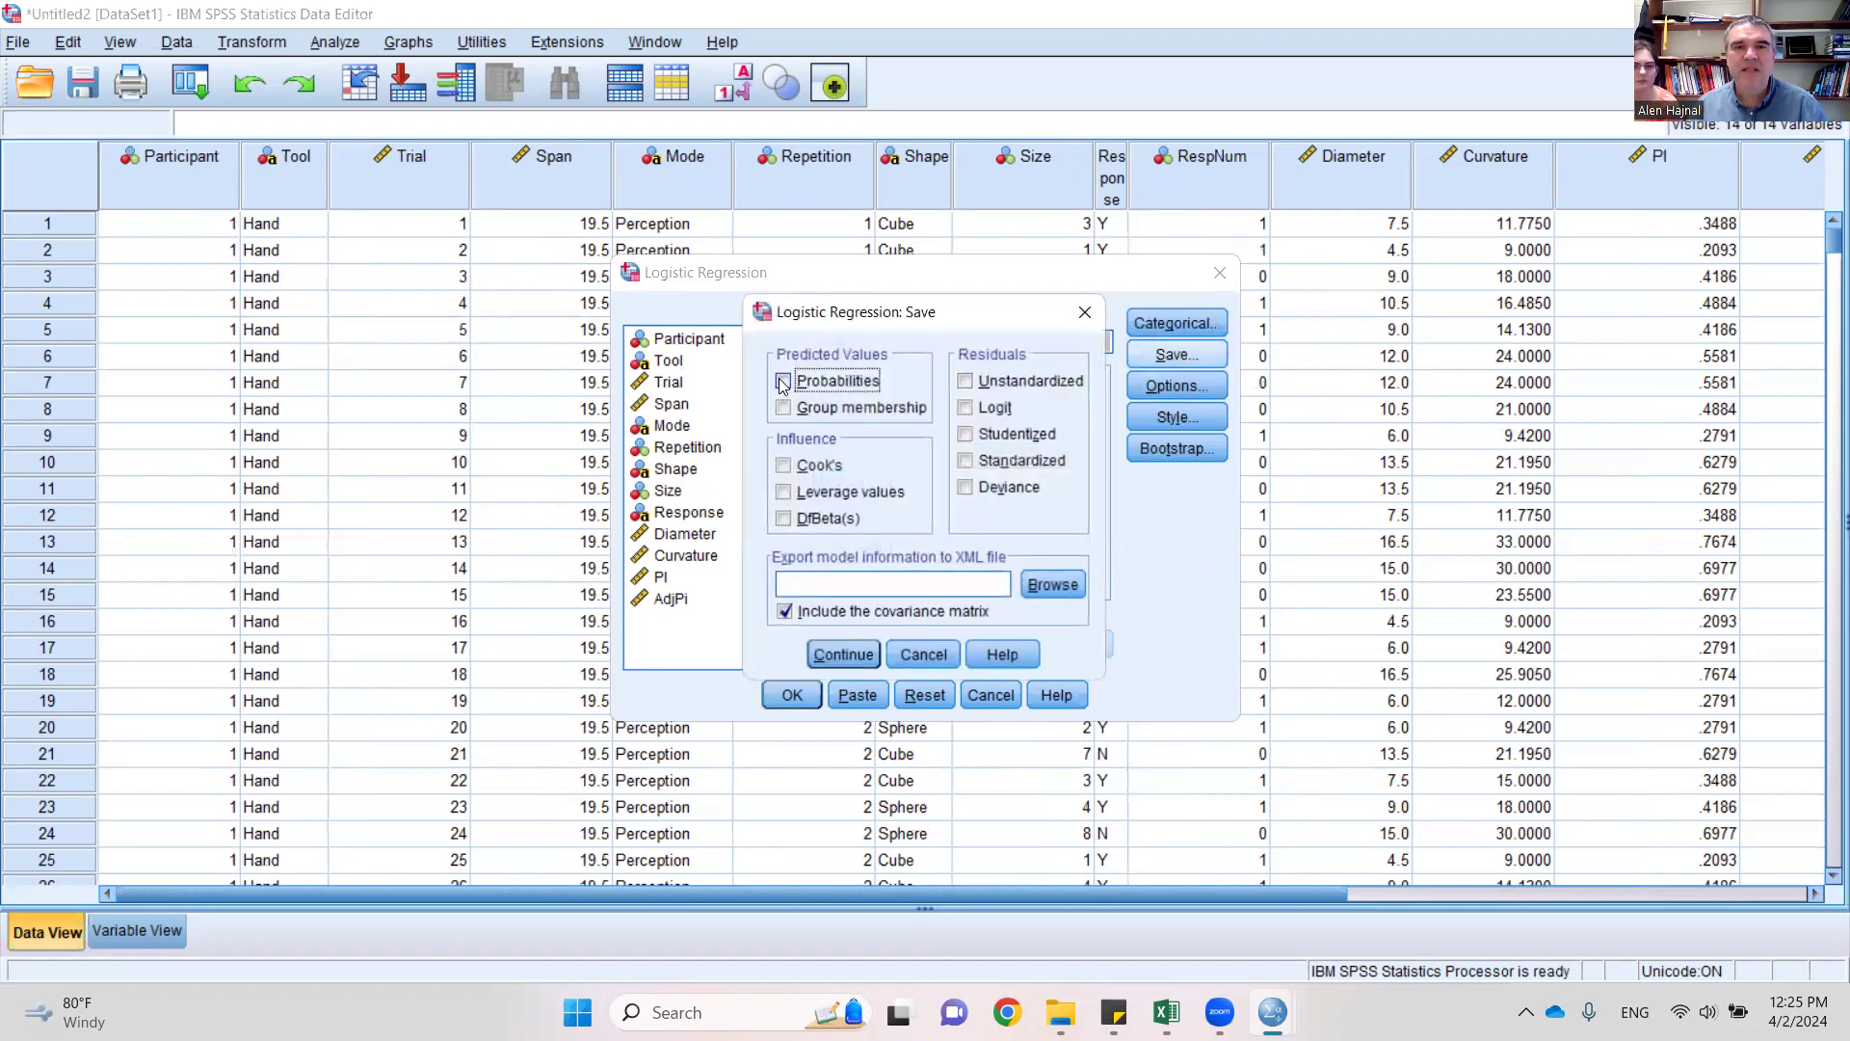
left_click(783, 382)
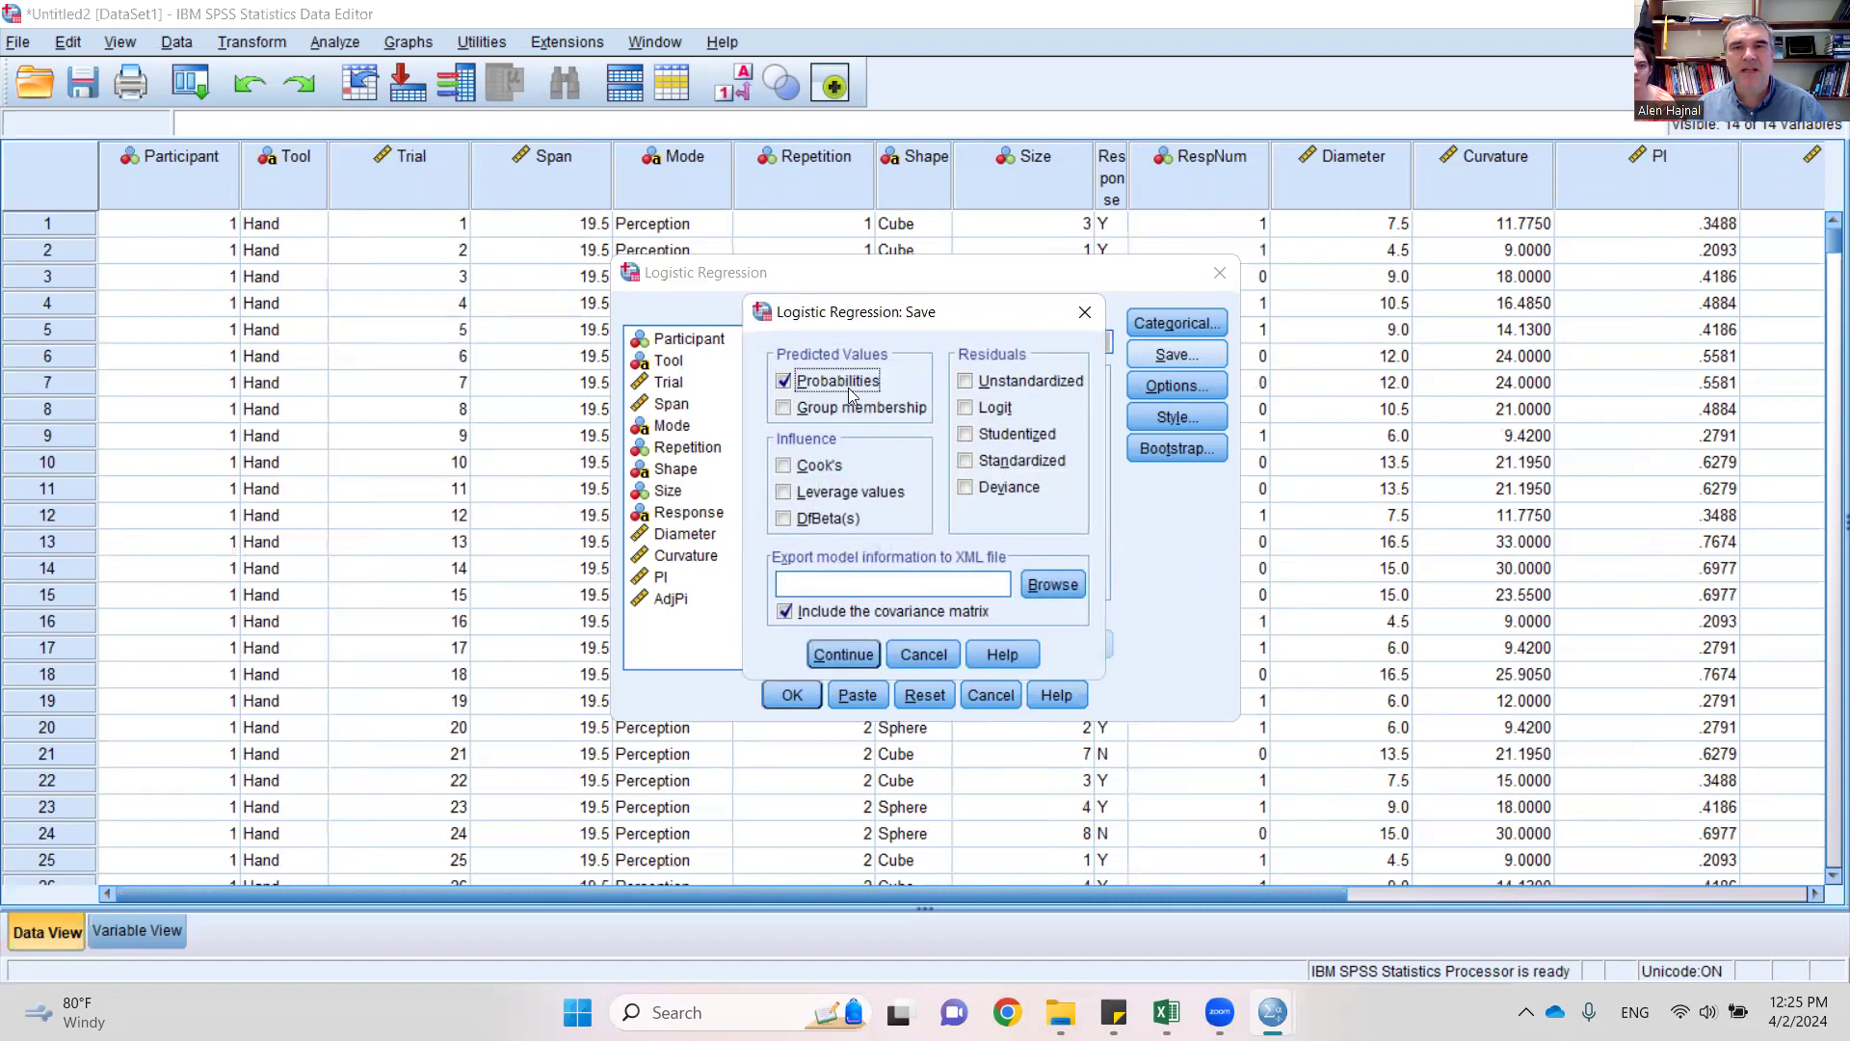
left_click(843, 654)
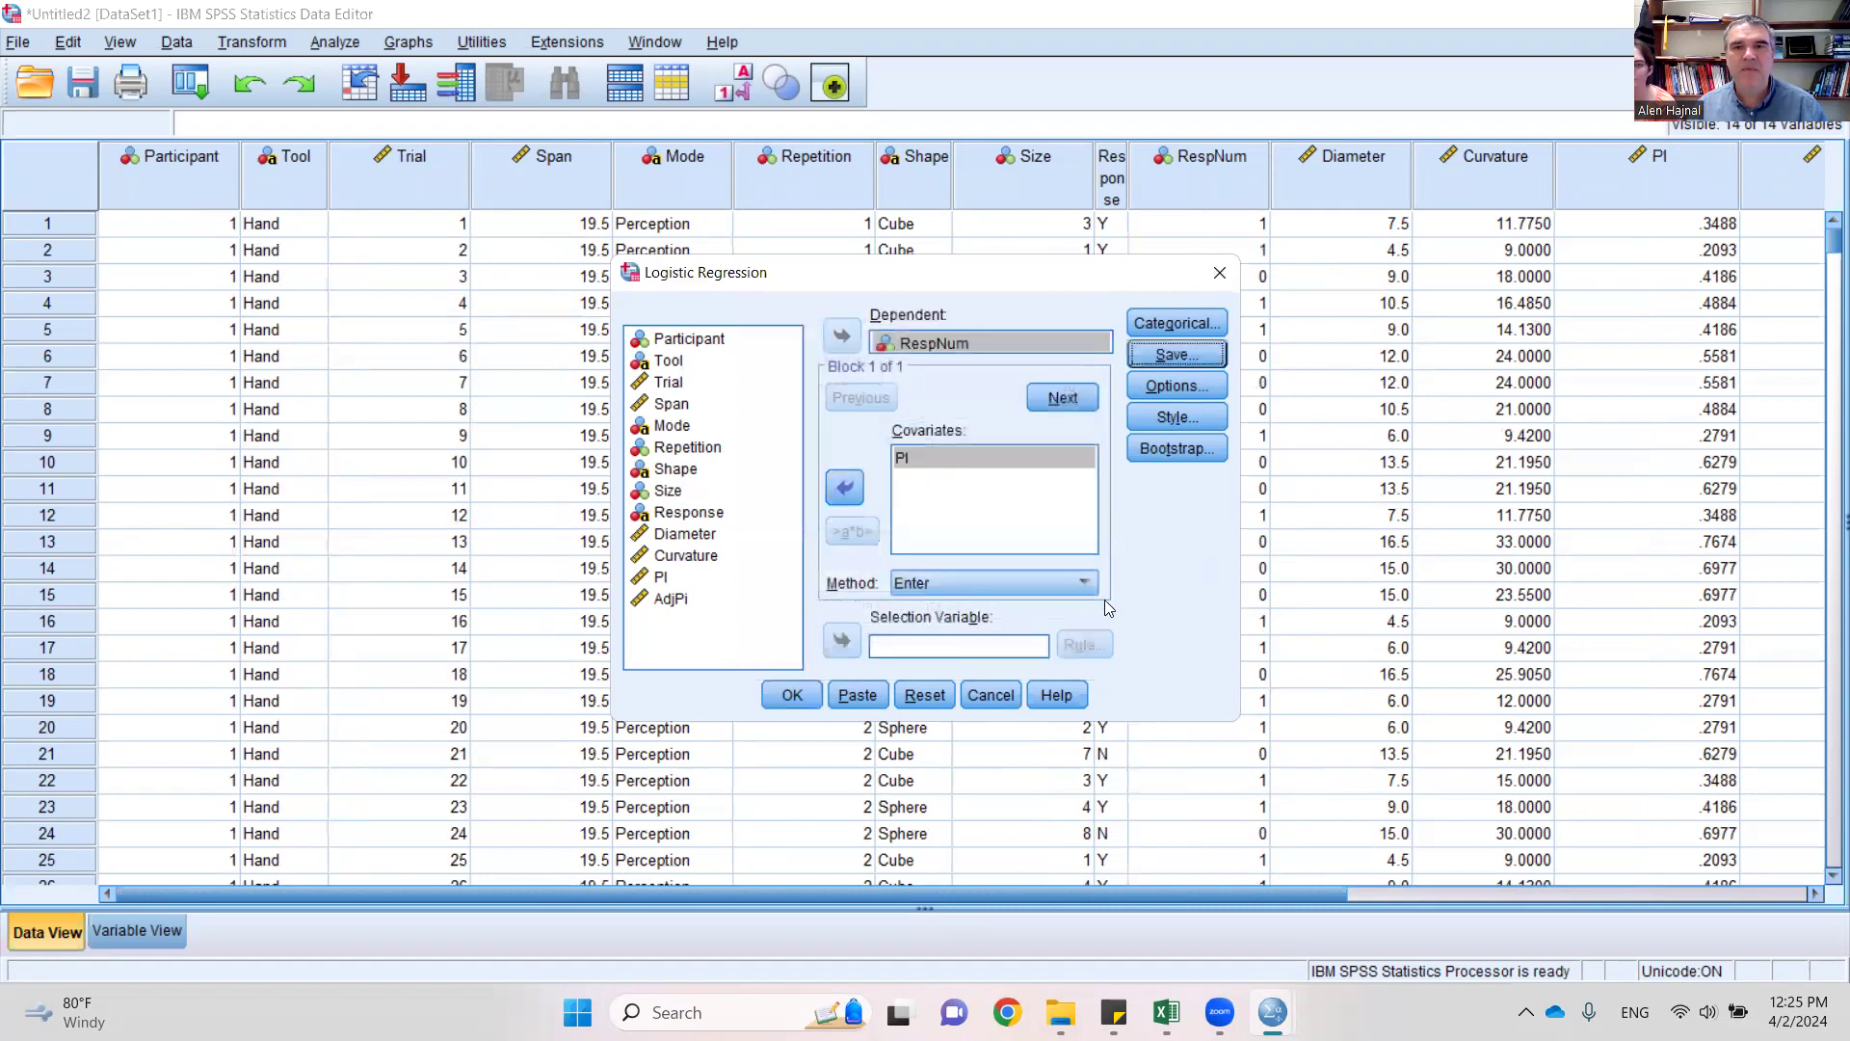
- Keep the default options, leave bootstrapping and conditional table styling unused, and run the logistic regression with PI as covariate
left_click(1176, 382)
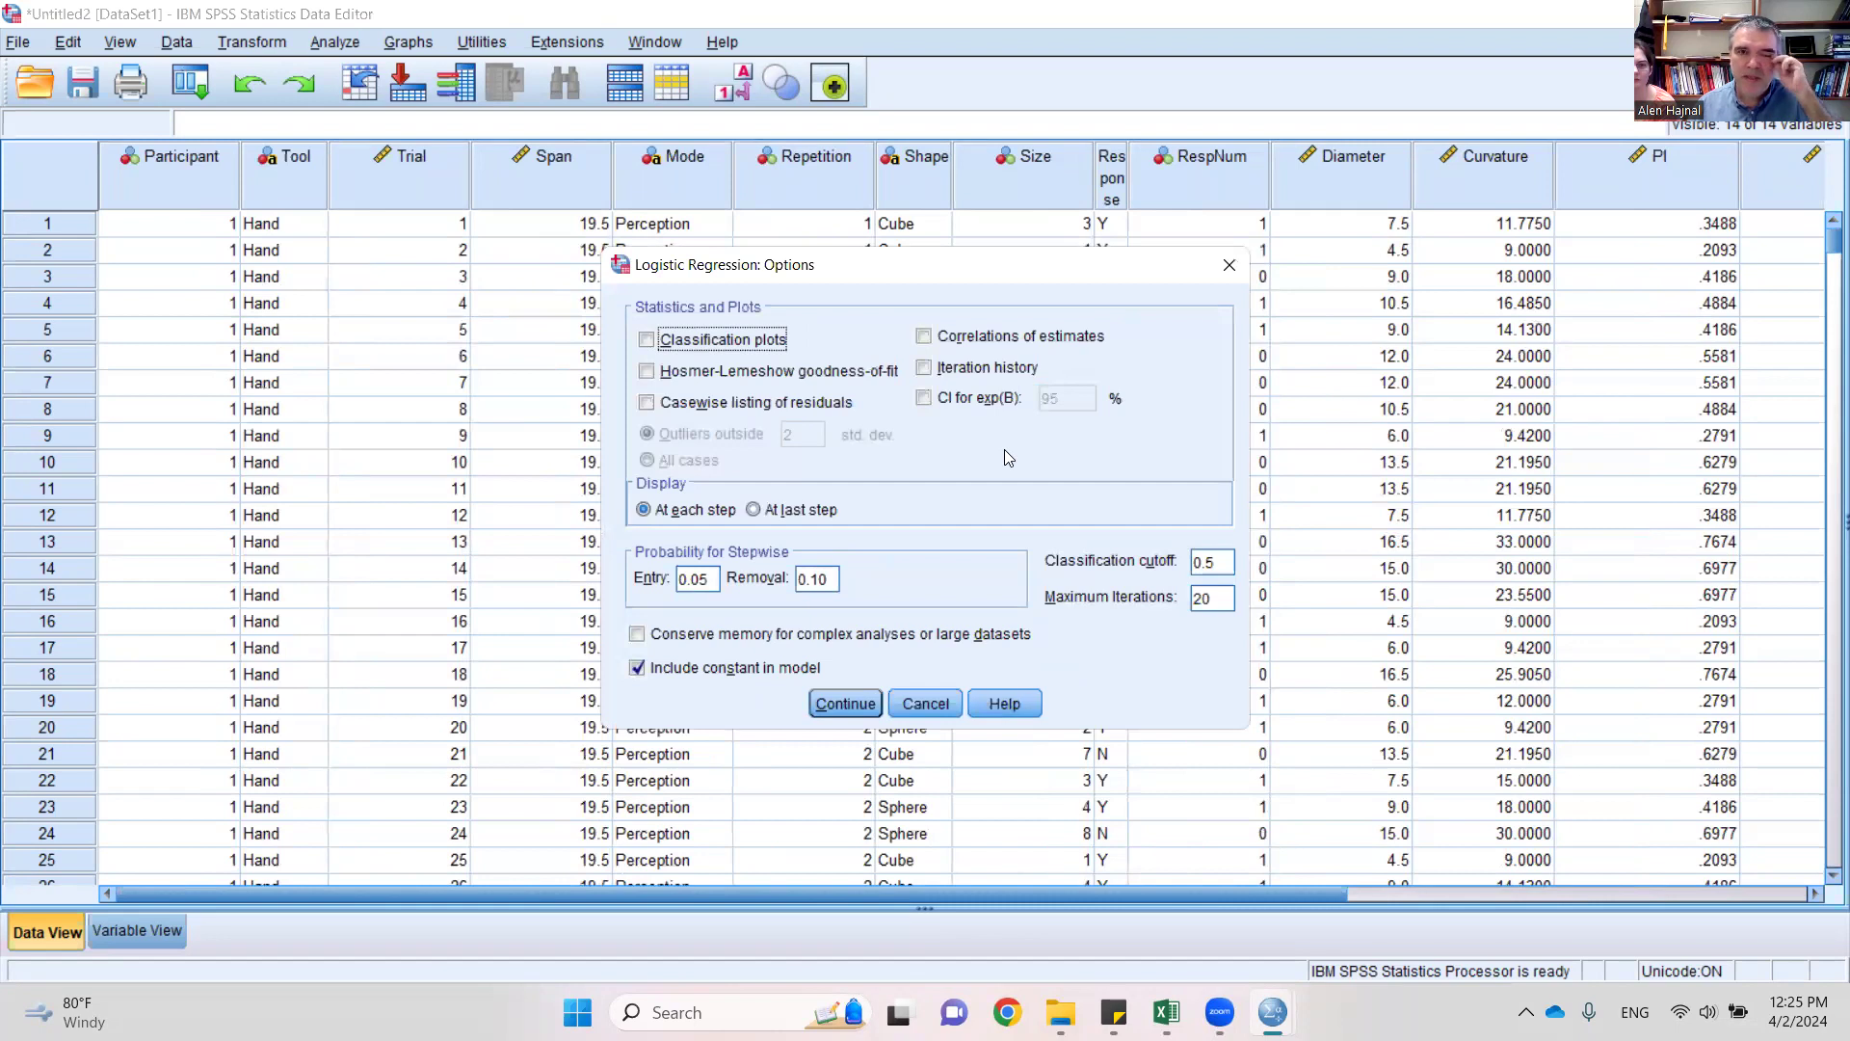
left_click(856, 702)
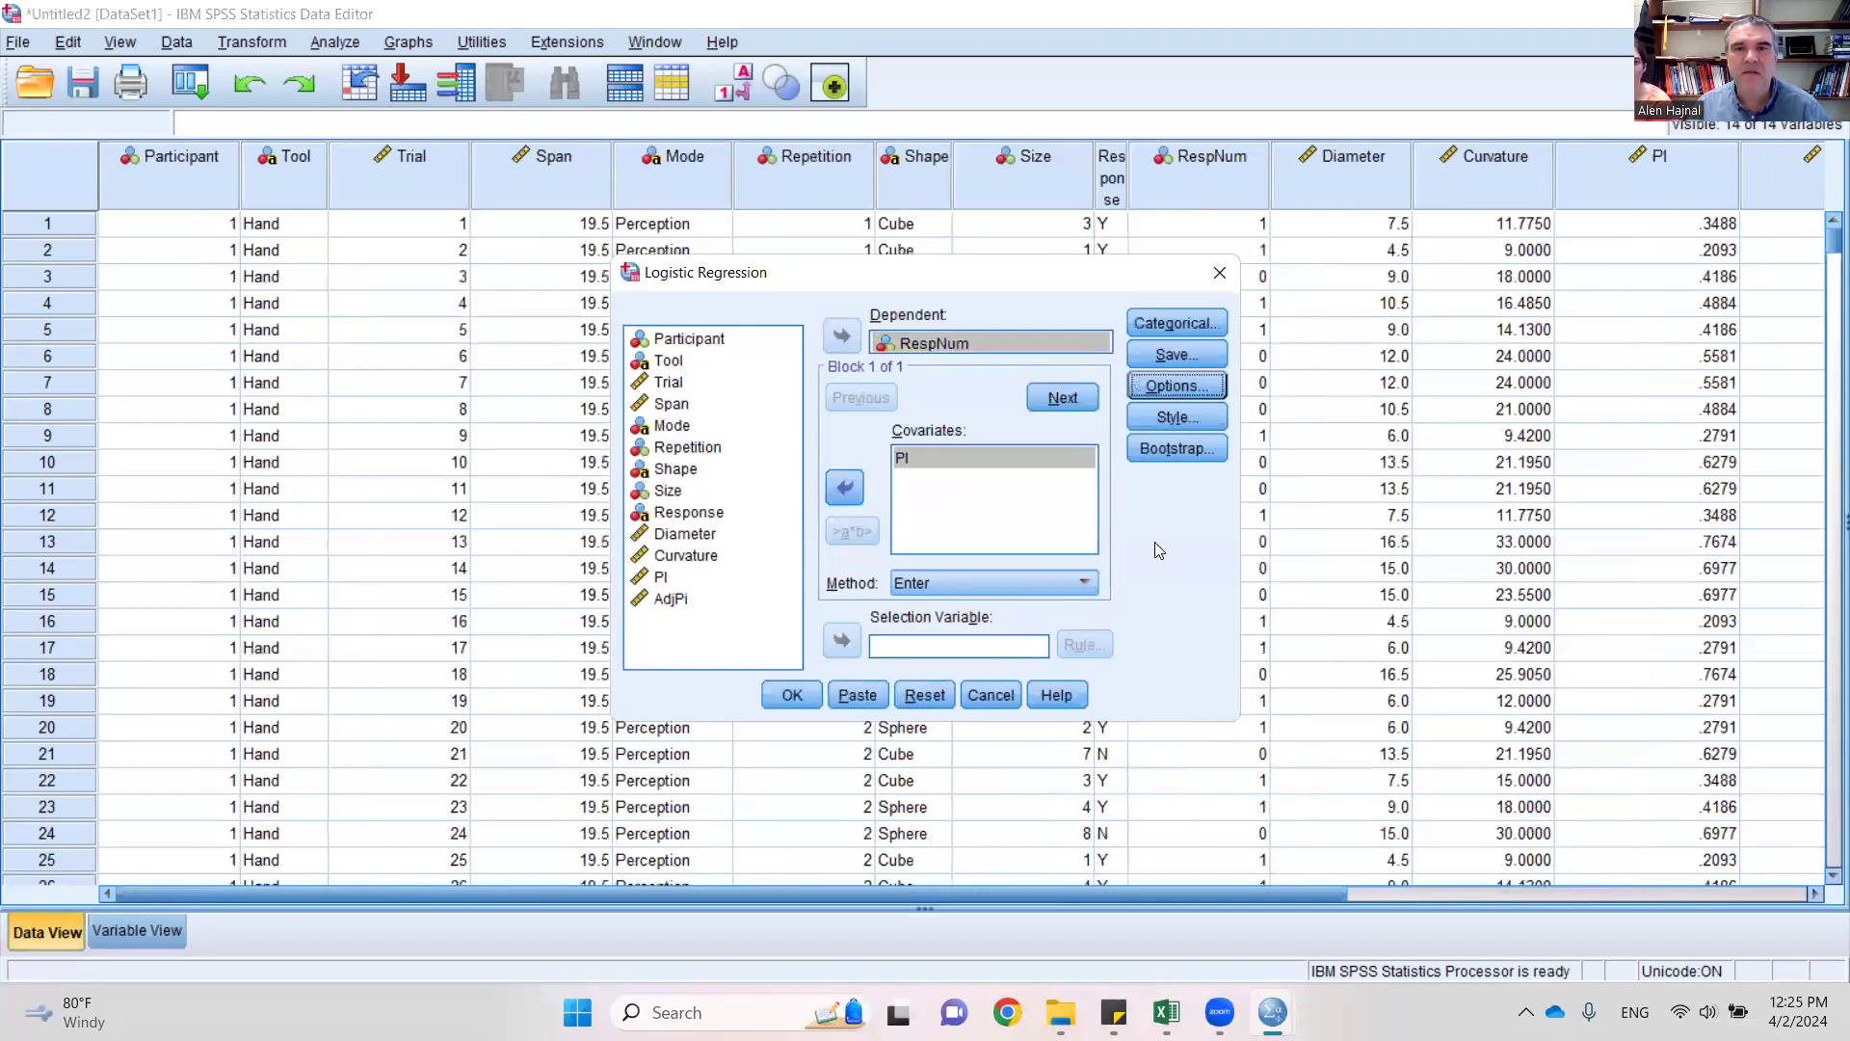
left_click(1185, 449)
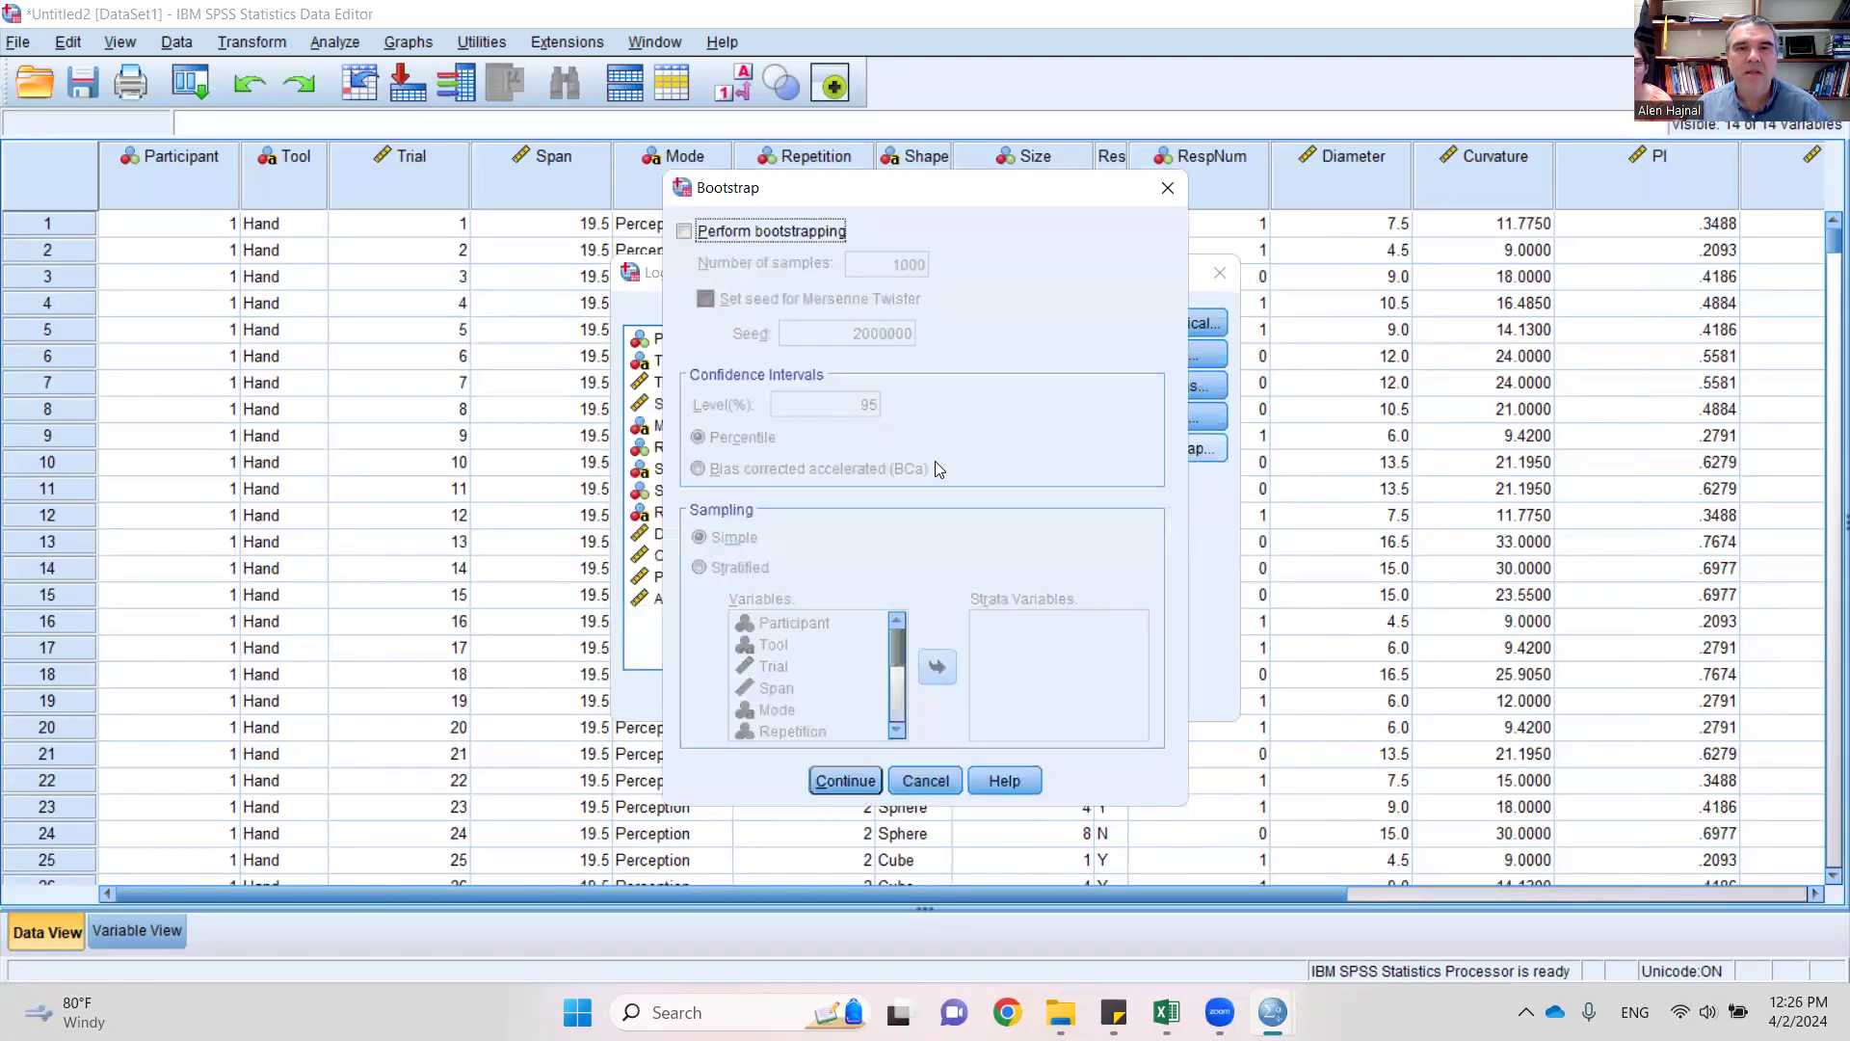
left_click(925, 780)
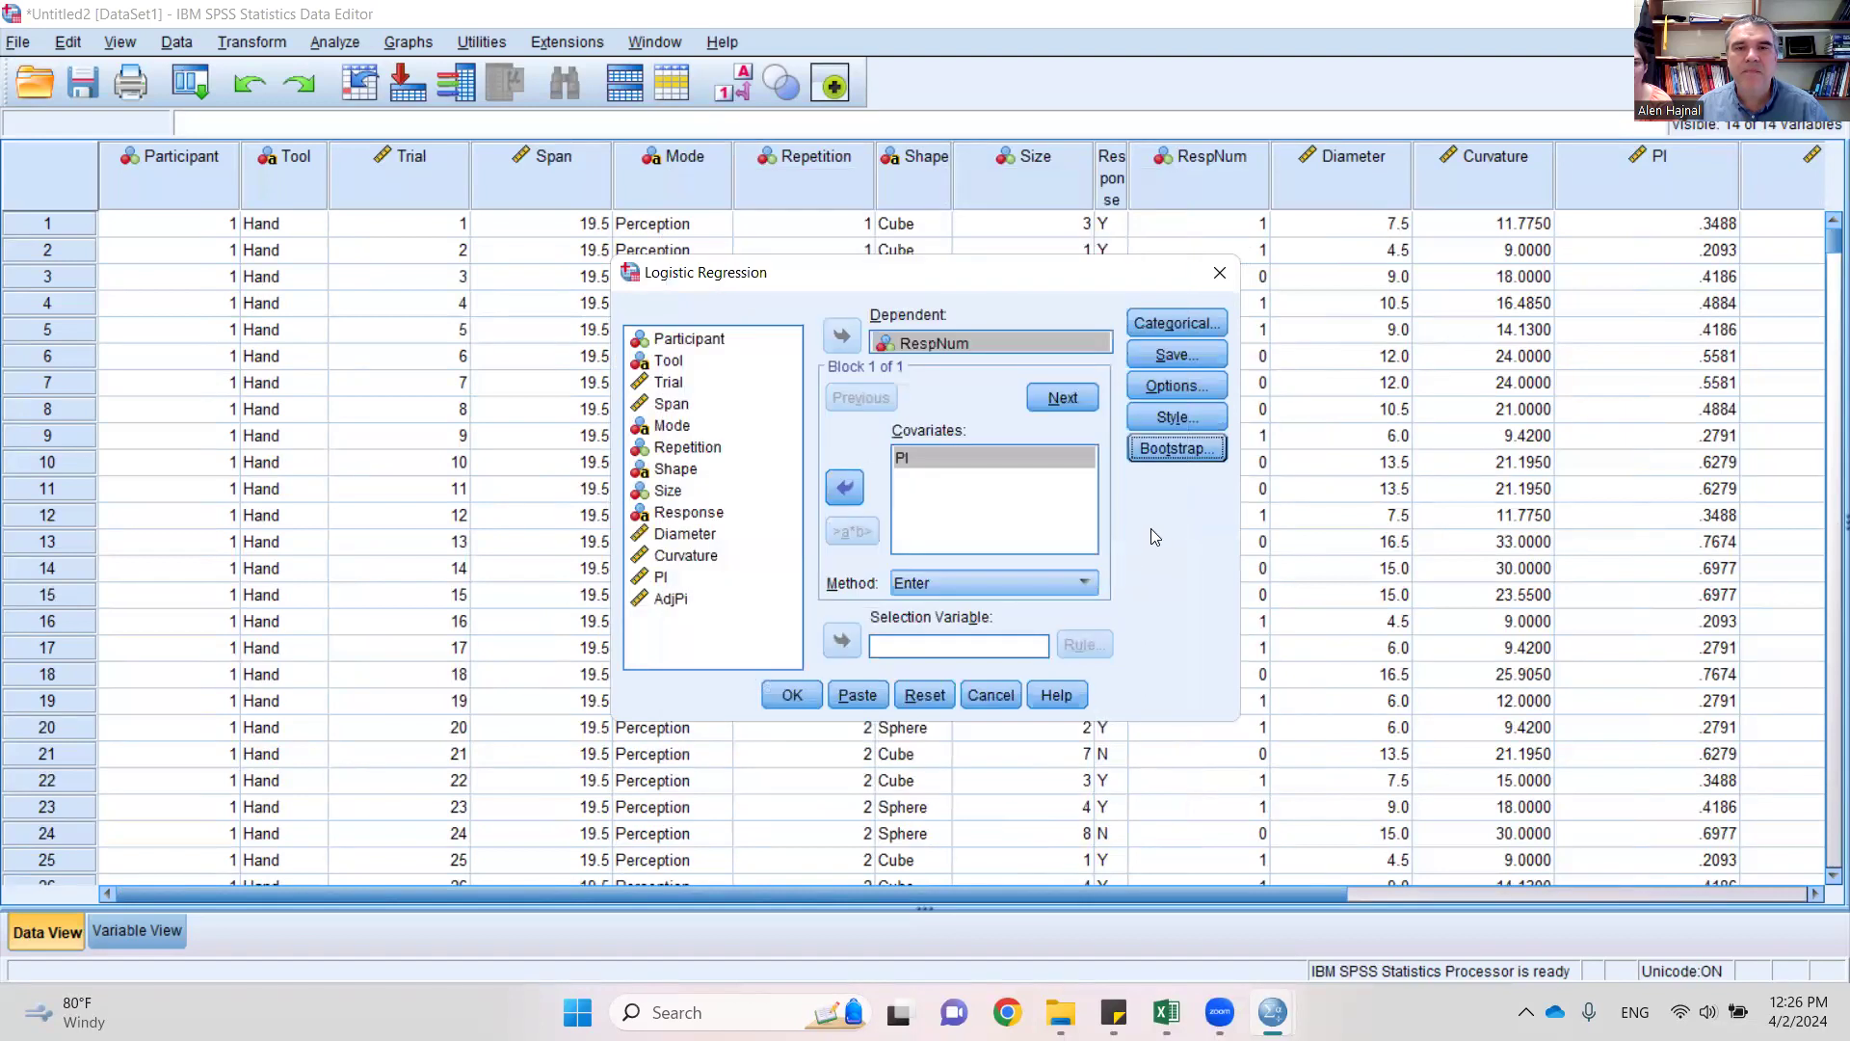
left_click(1177, 417)
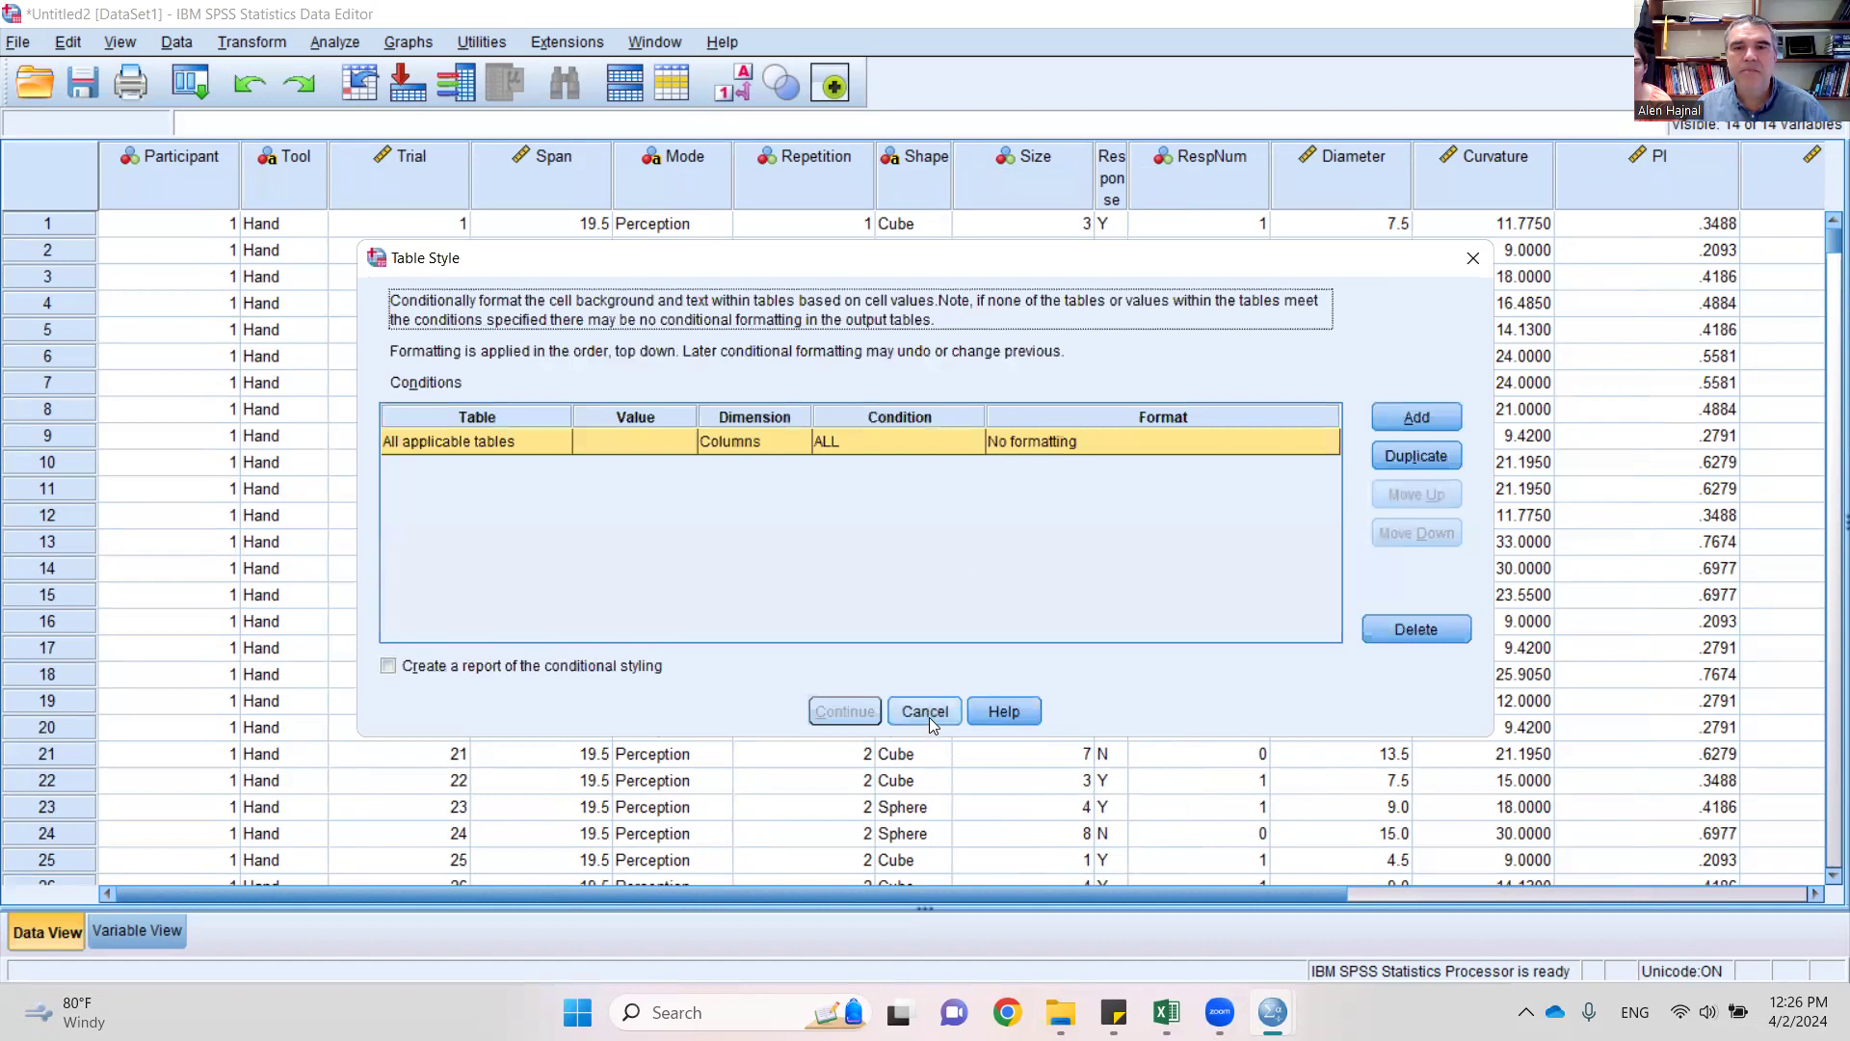
left_click(928, 715)
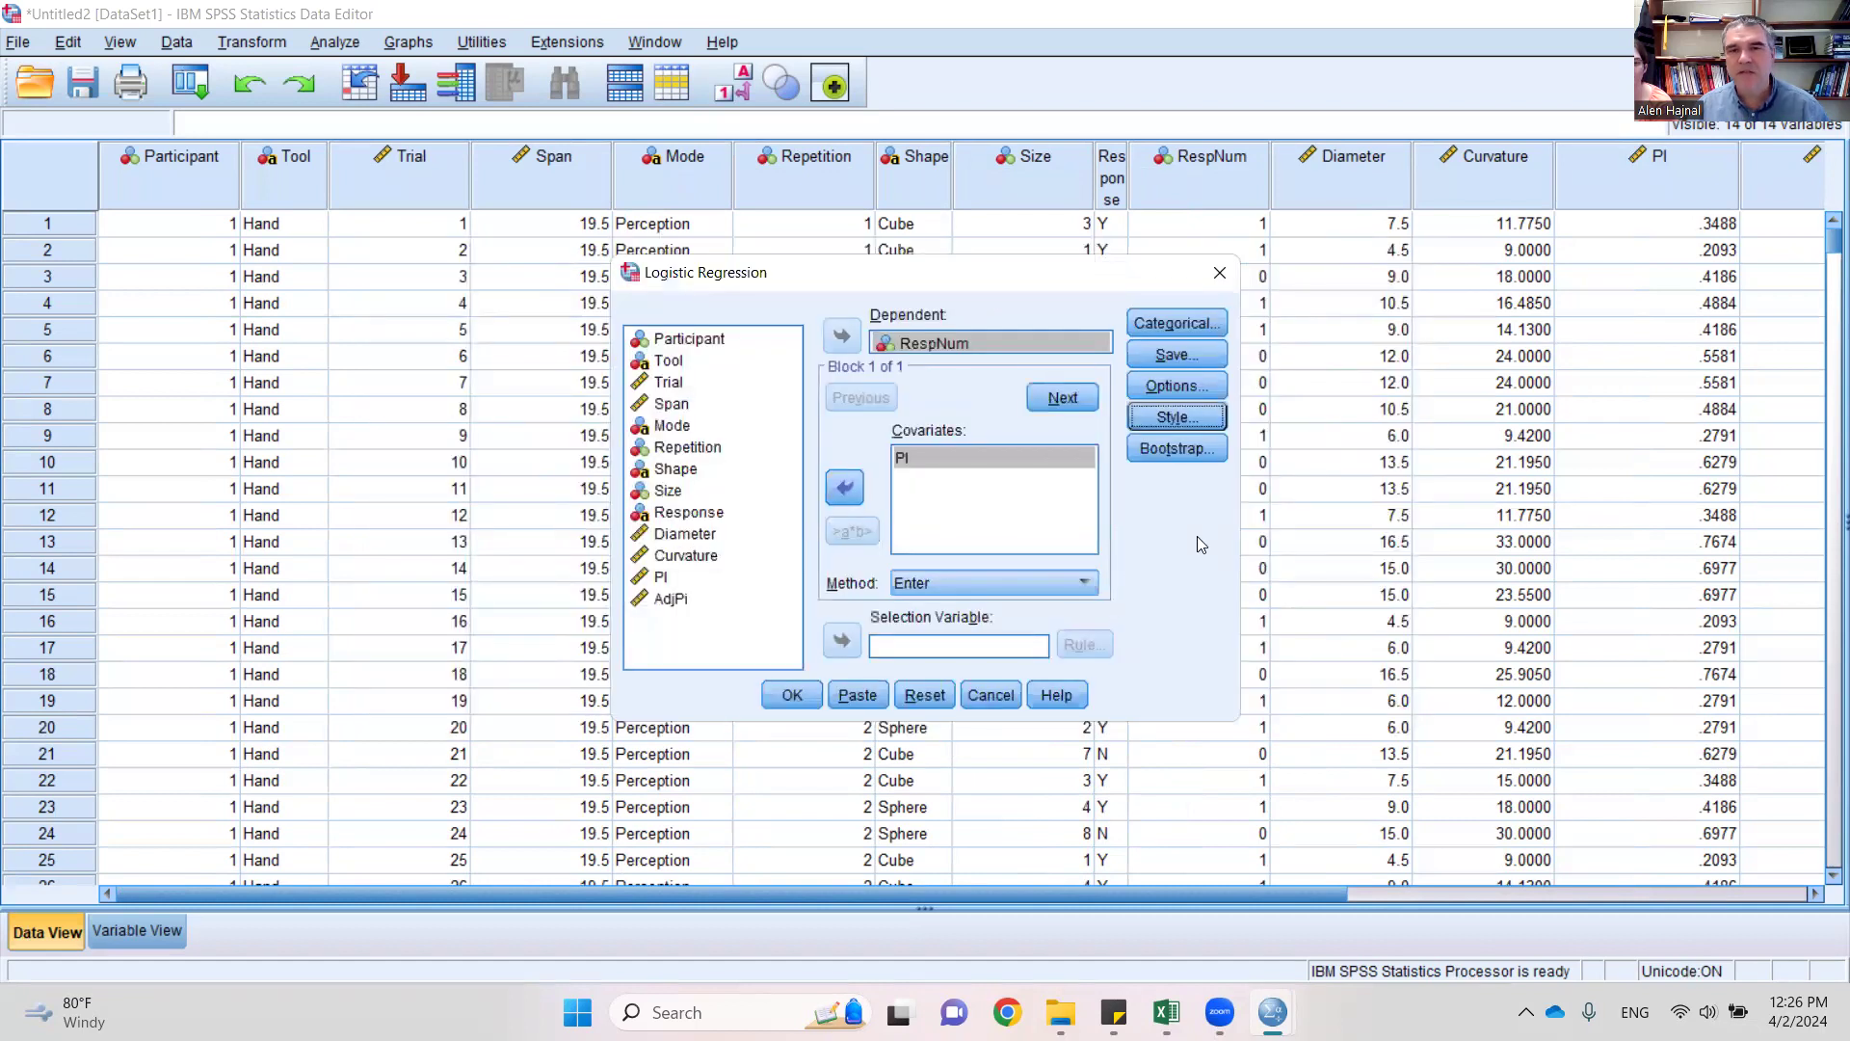
left_click(793, 695)
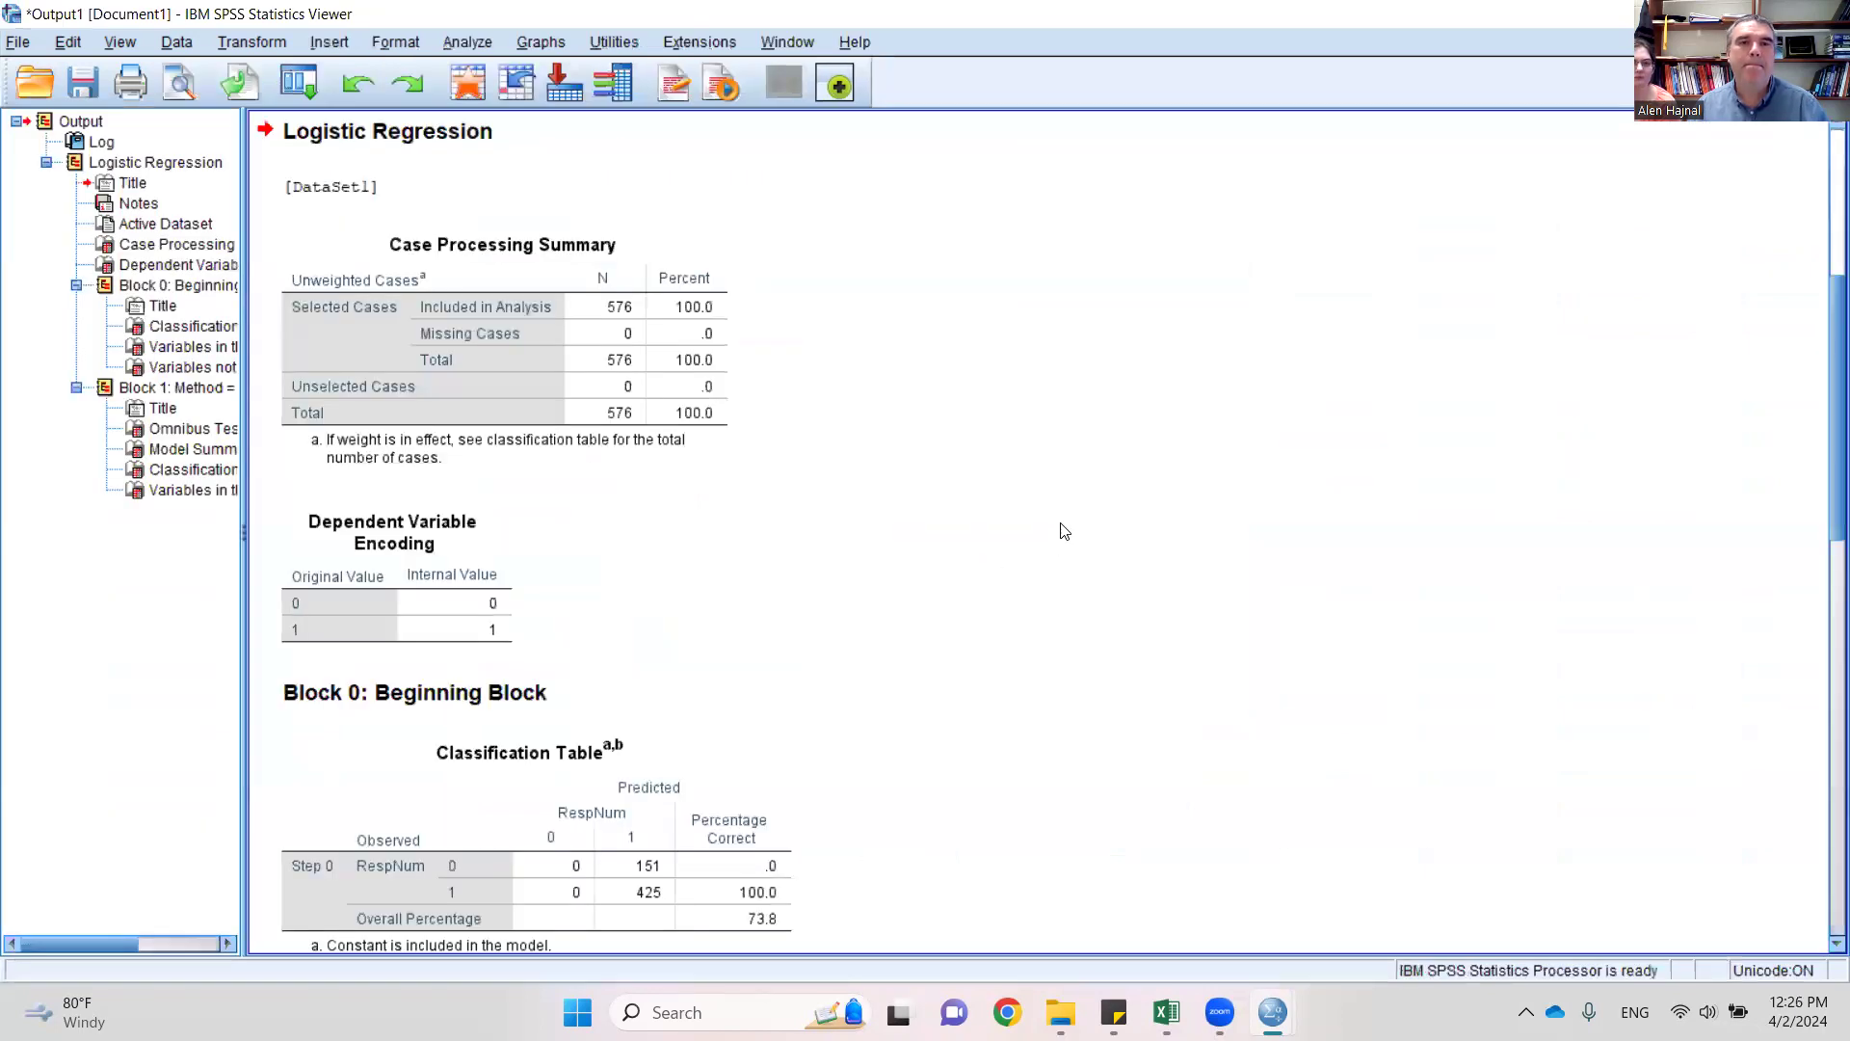
- Examine the Block 1 output of the PI regression, especially the Model Summary and Variables in the Equation tables
scroll(1039, 537, "down", 10)
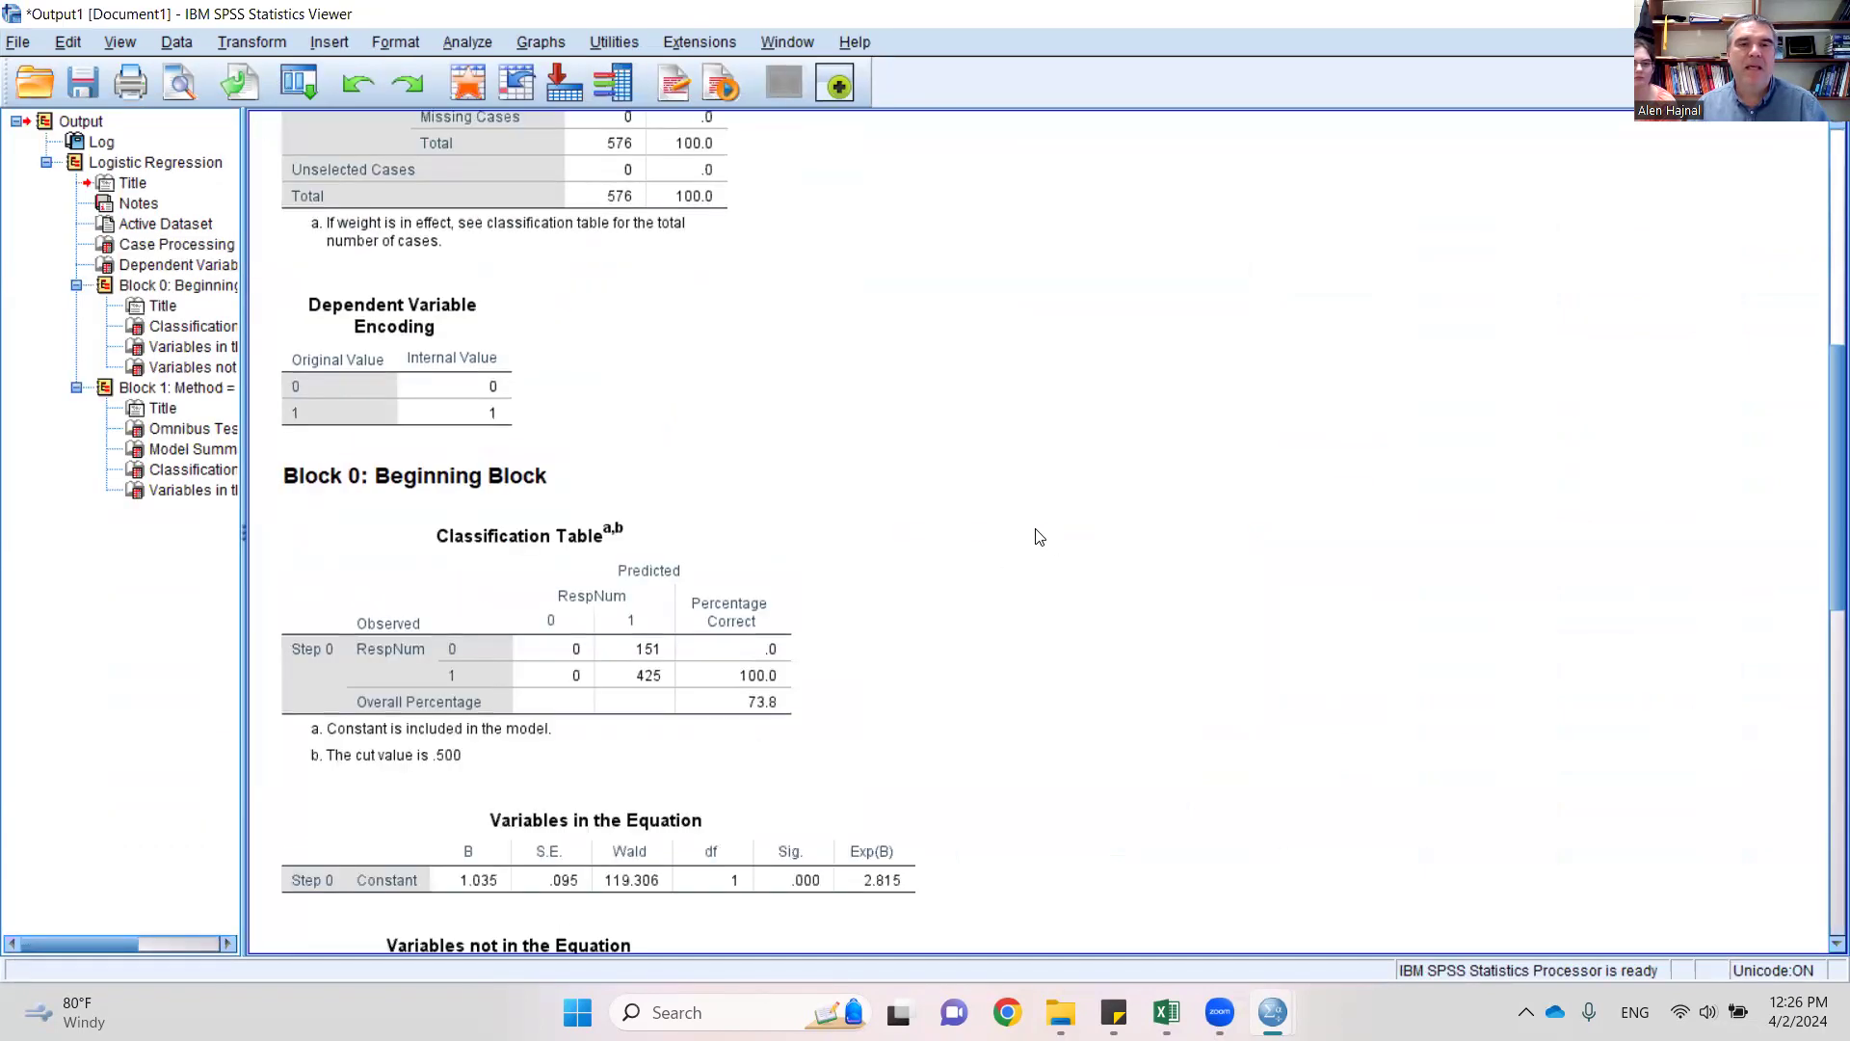
scroll(1039, 536, "down", 10)
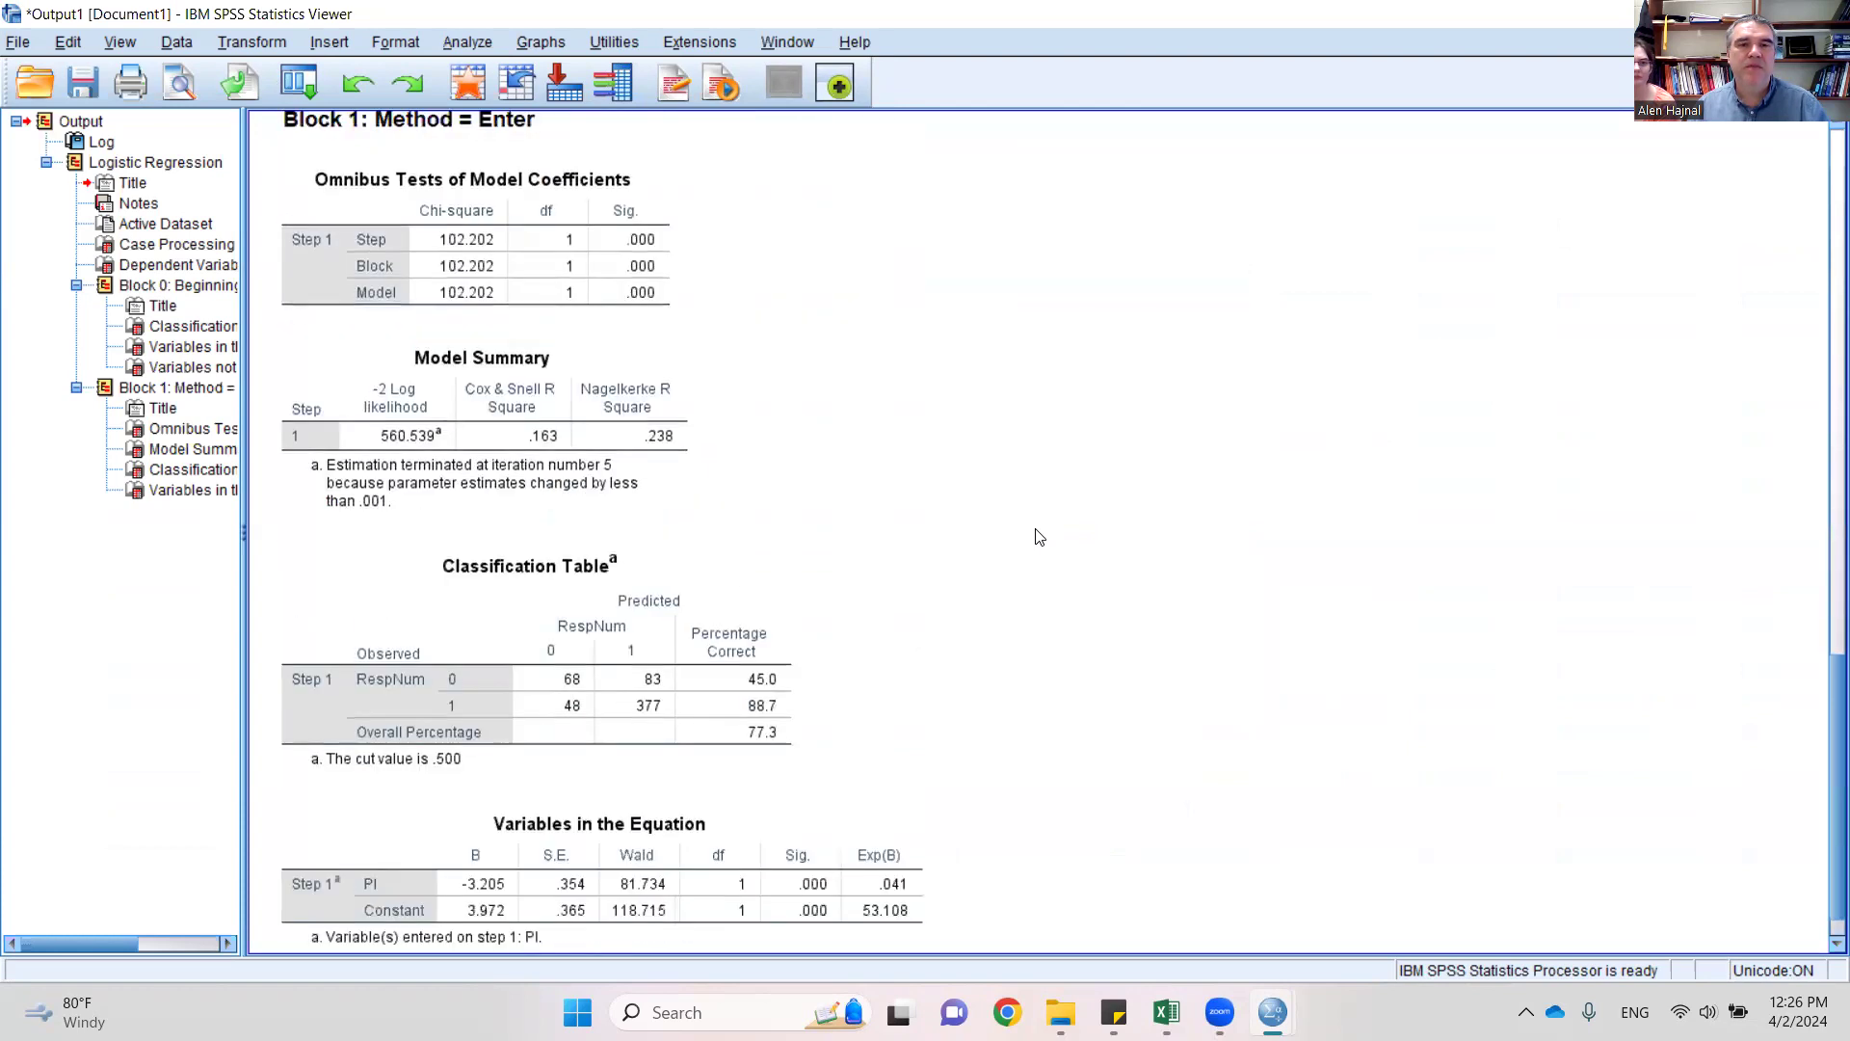
left_click(376, 362)
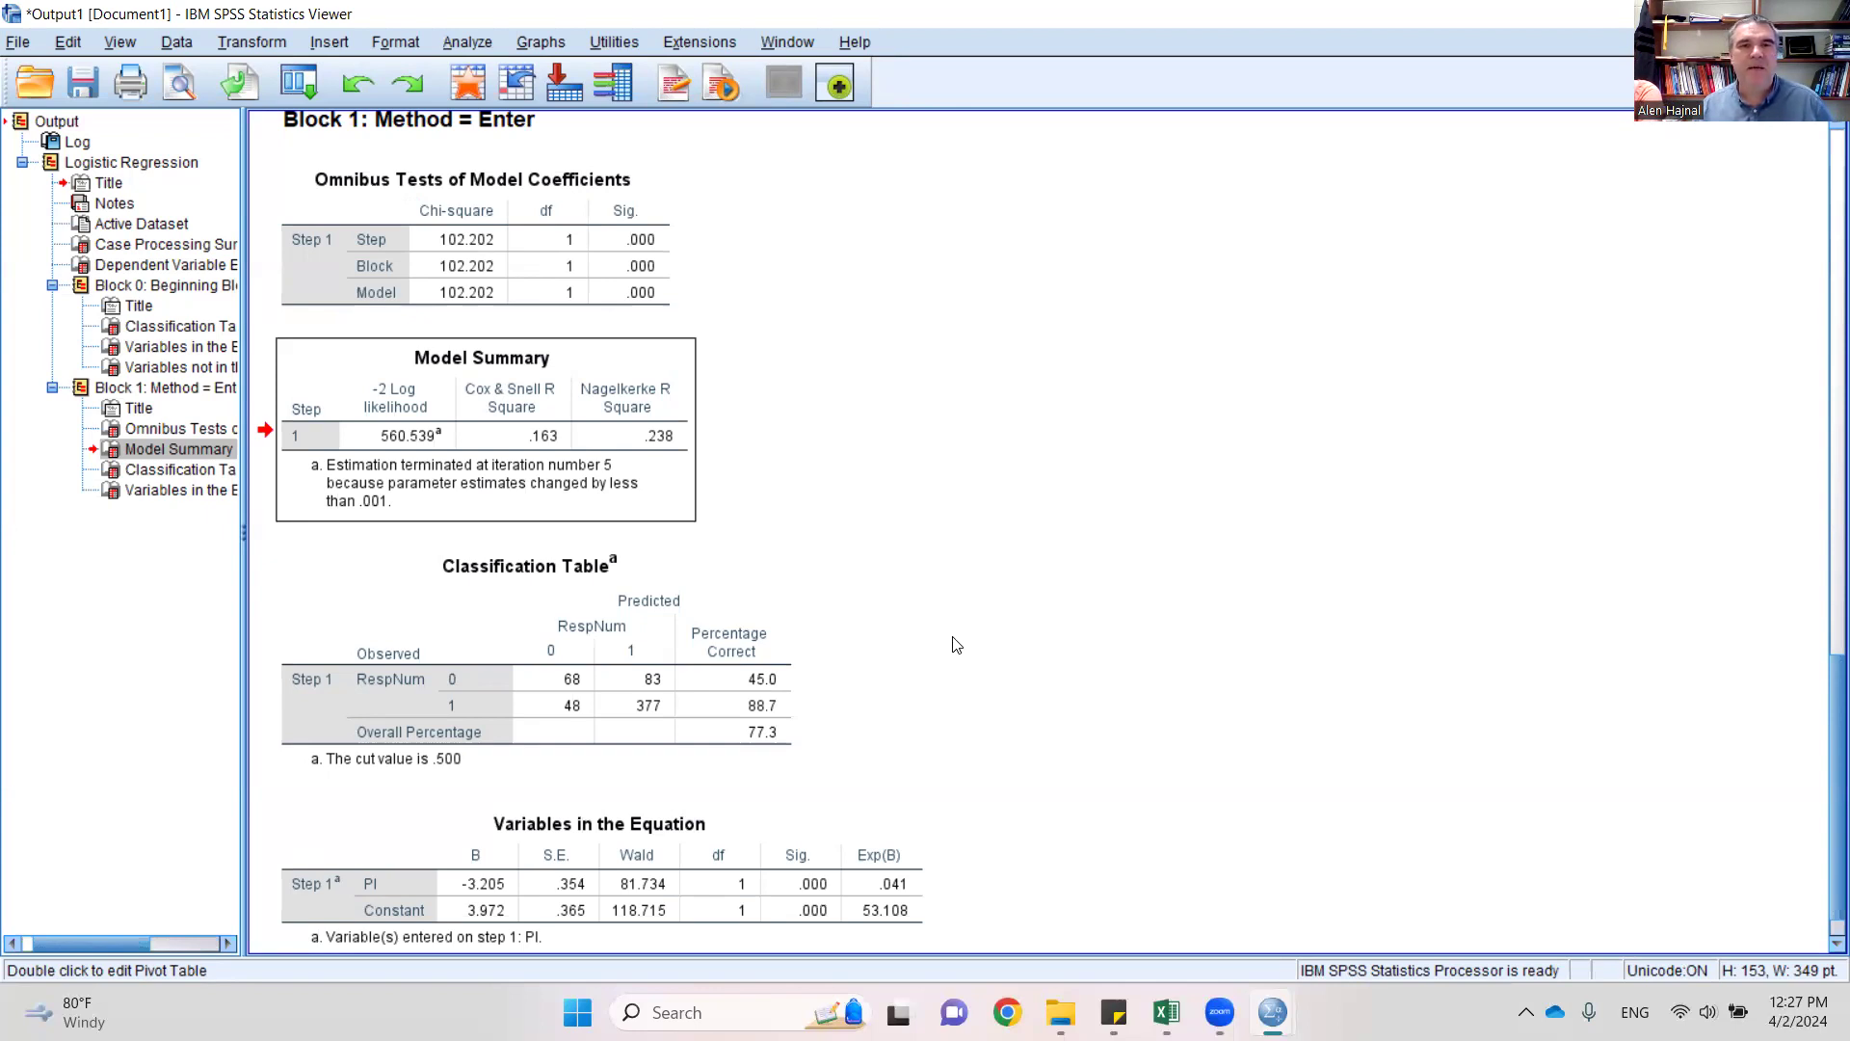
scroll(956, 645, "down", 1)
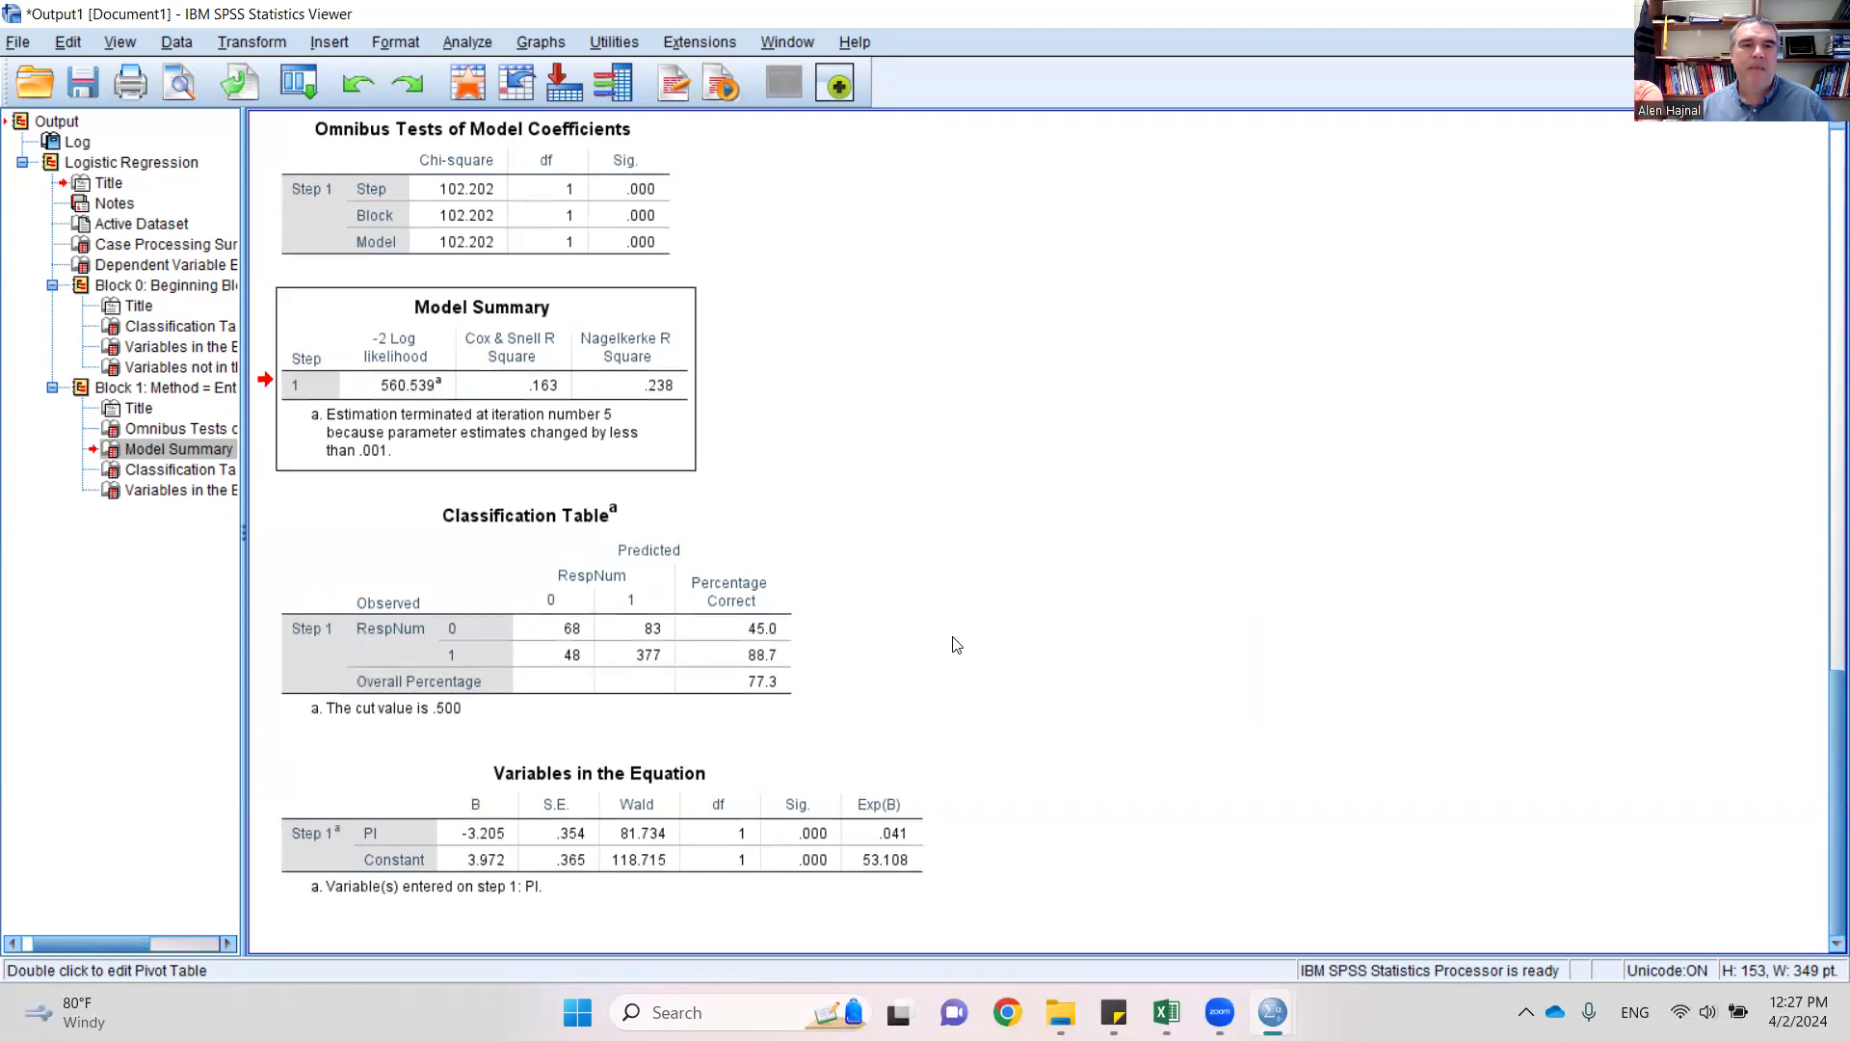
left_click(599, 852)
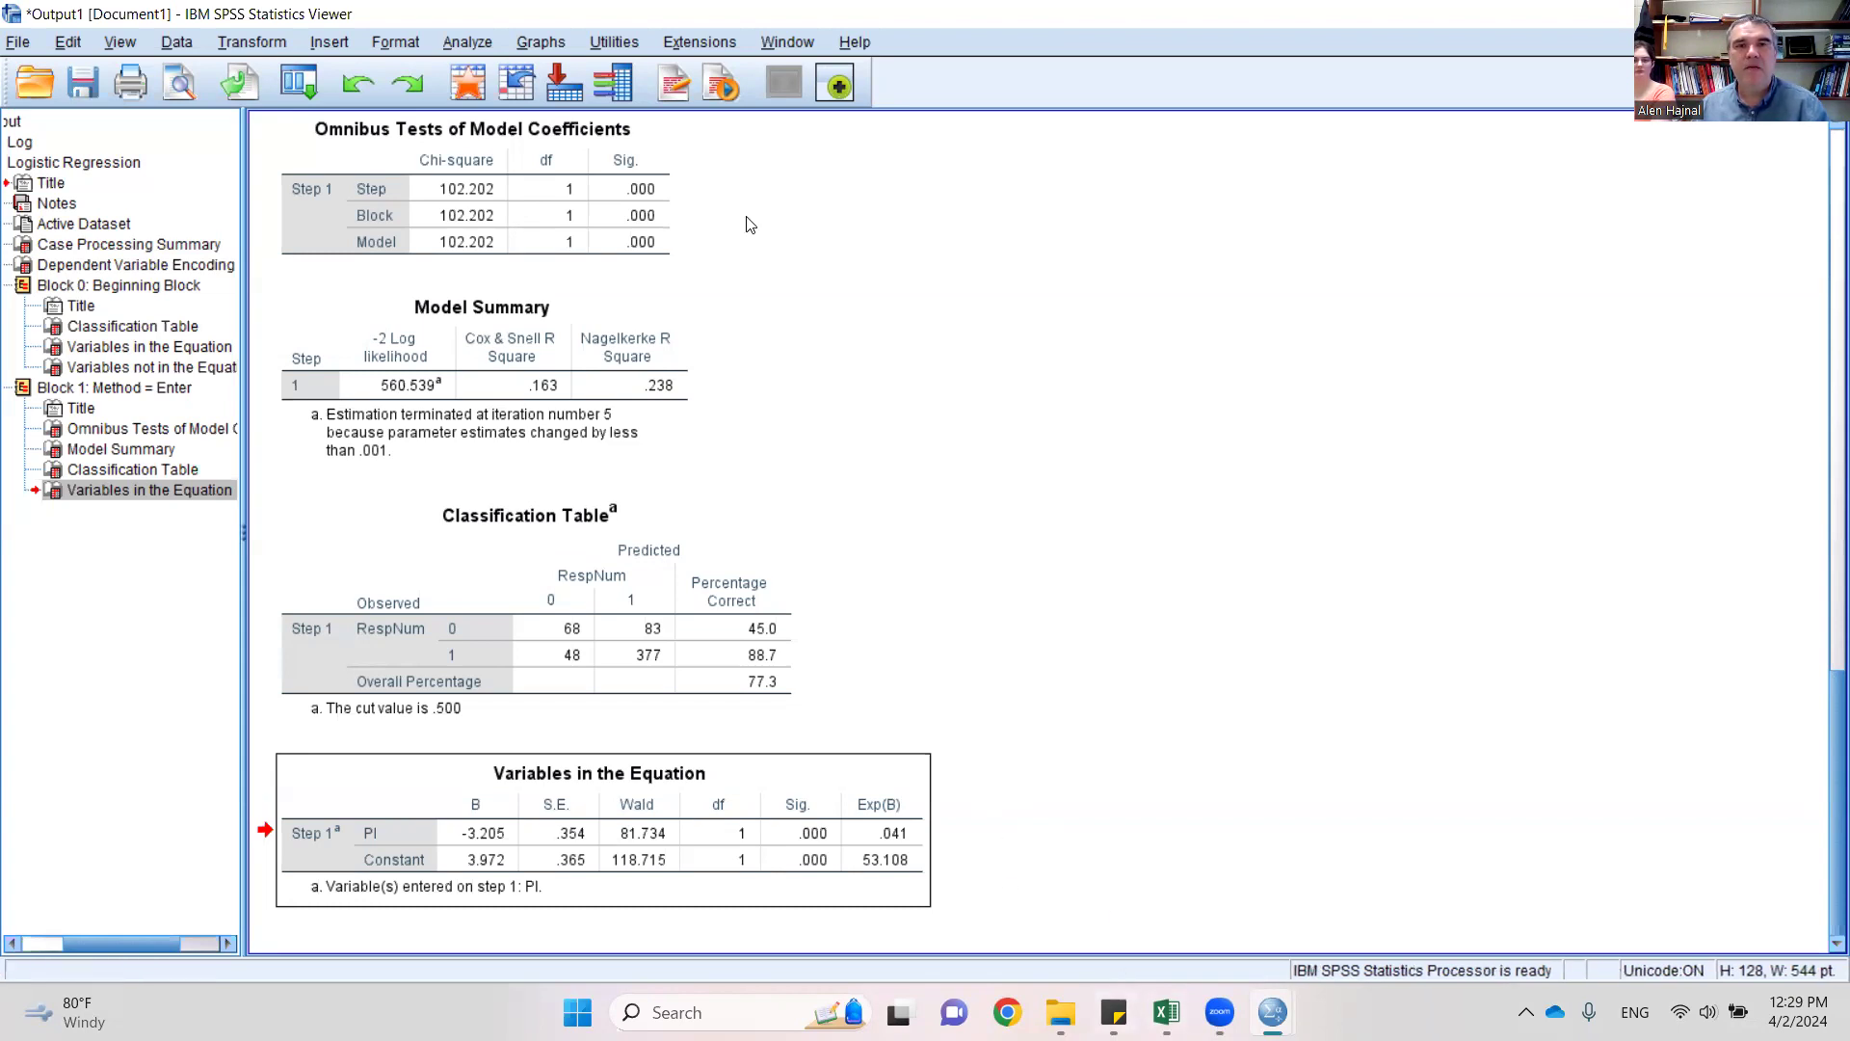
- Return to the data set and examine the new predicted probabilities column after AdjPi
left_click(786, 41)
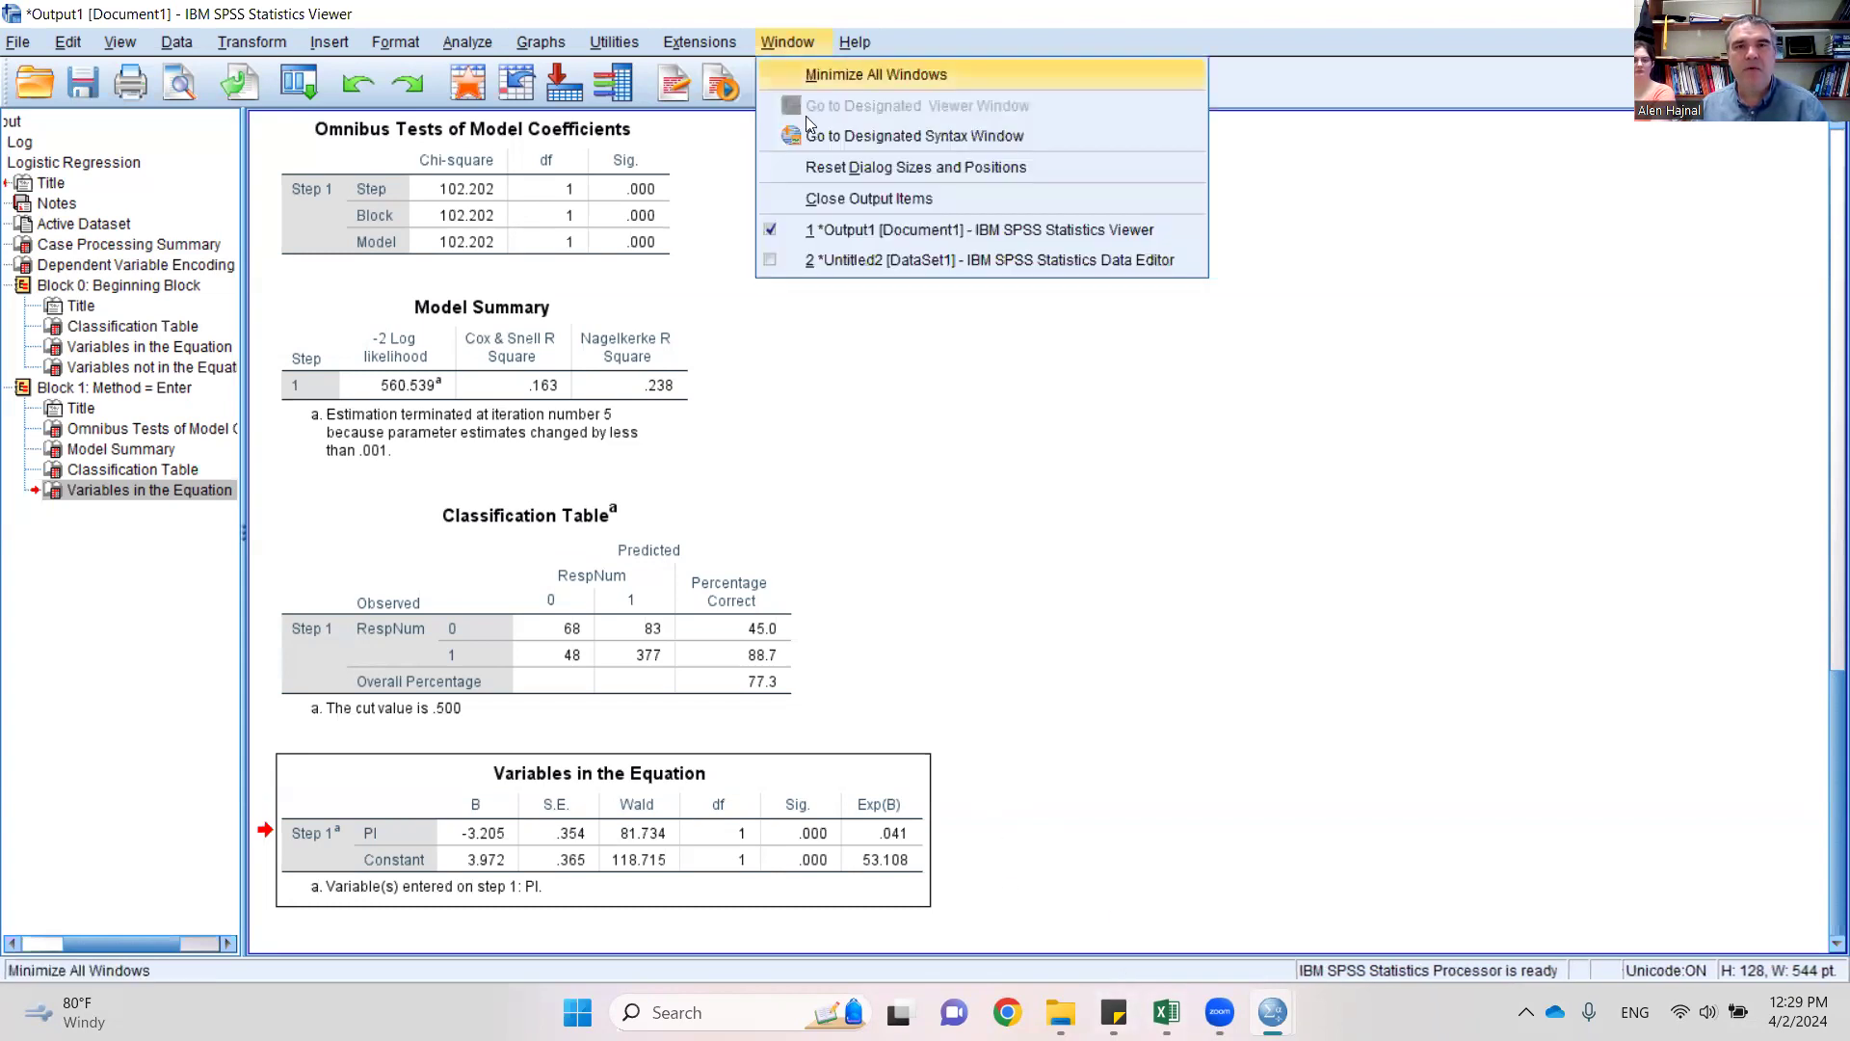
left_click(859, 257)
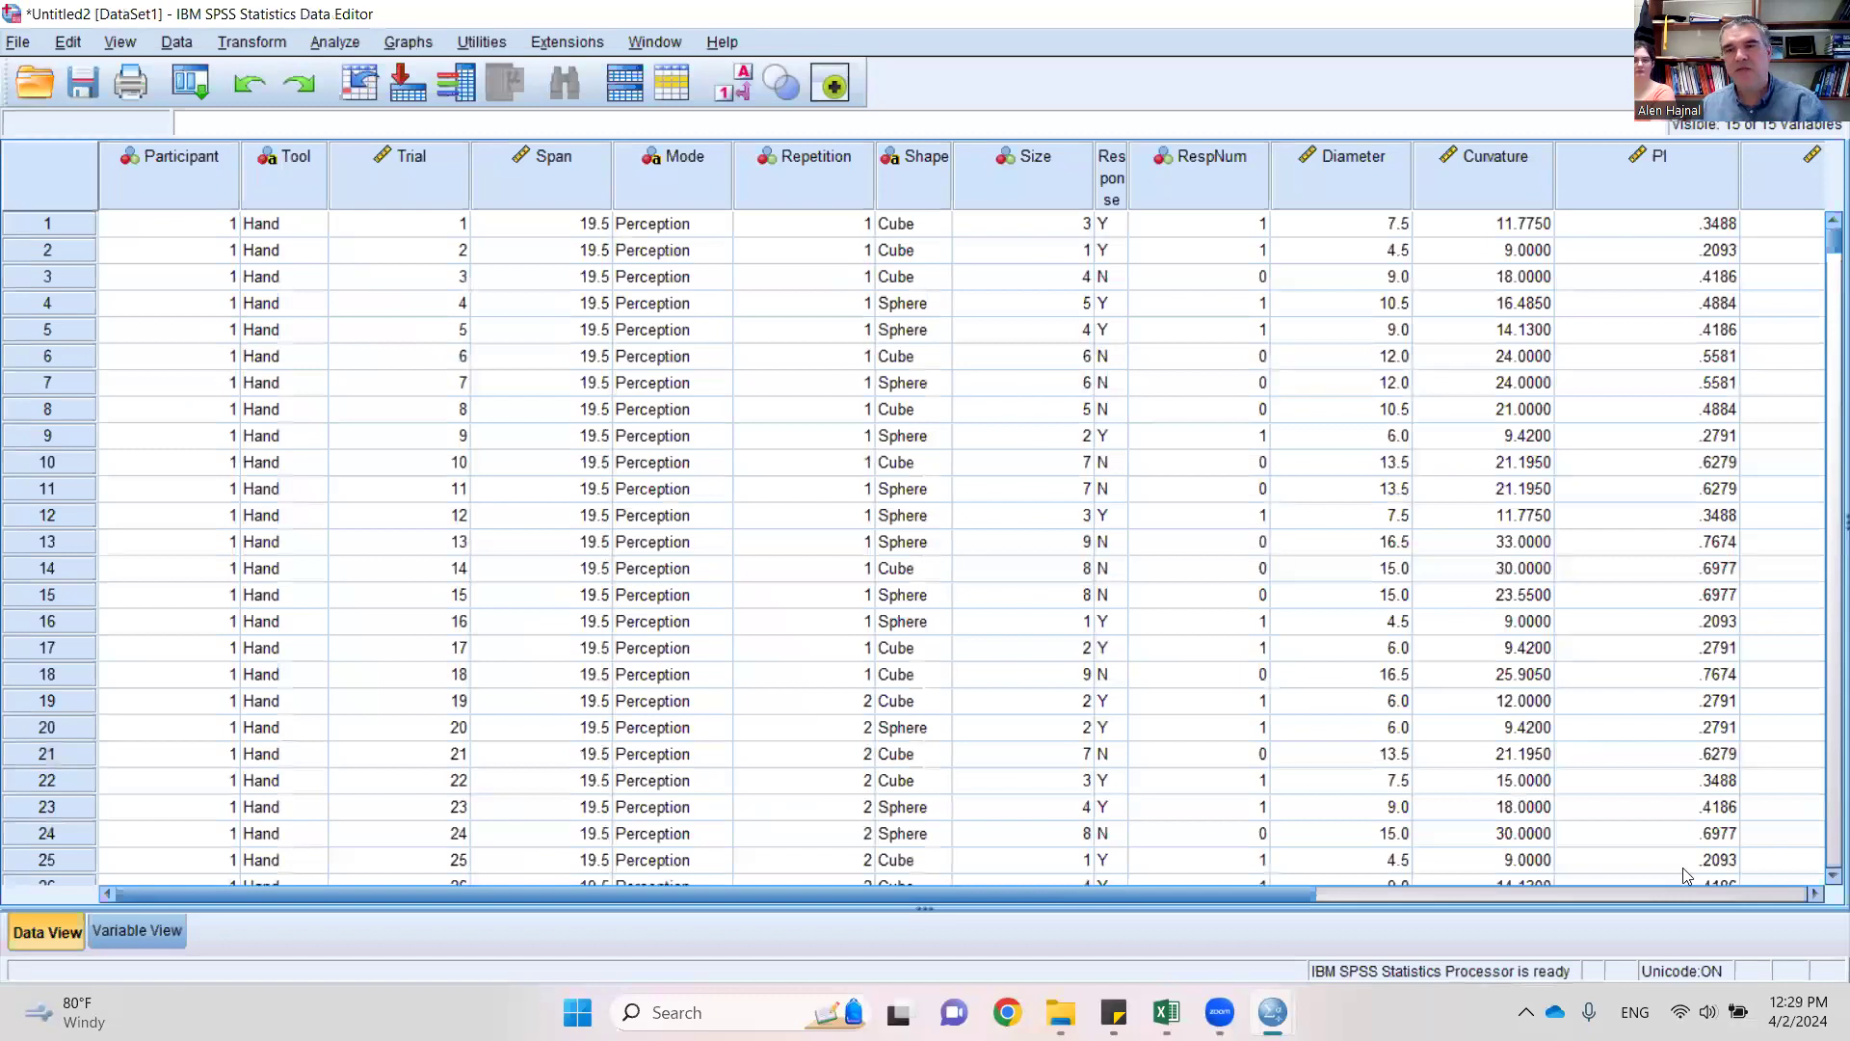
left_click(1815, 894)
left_click(1815, 893)
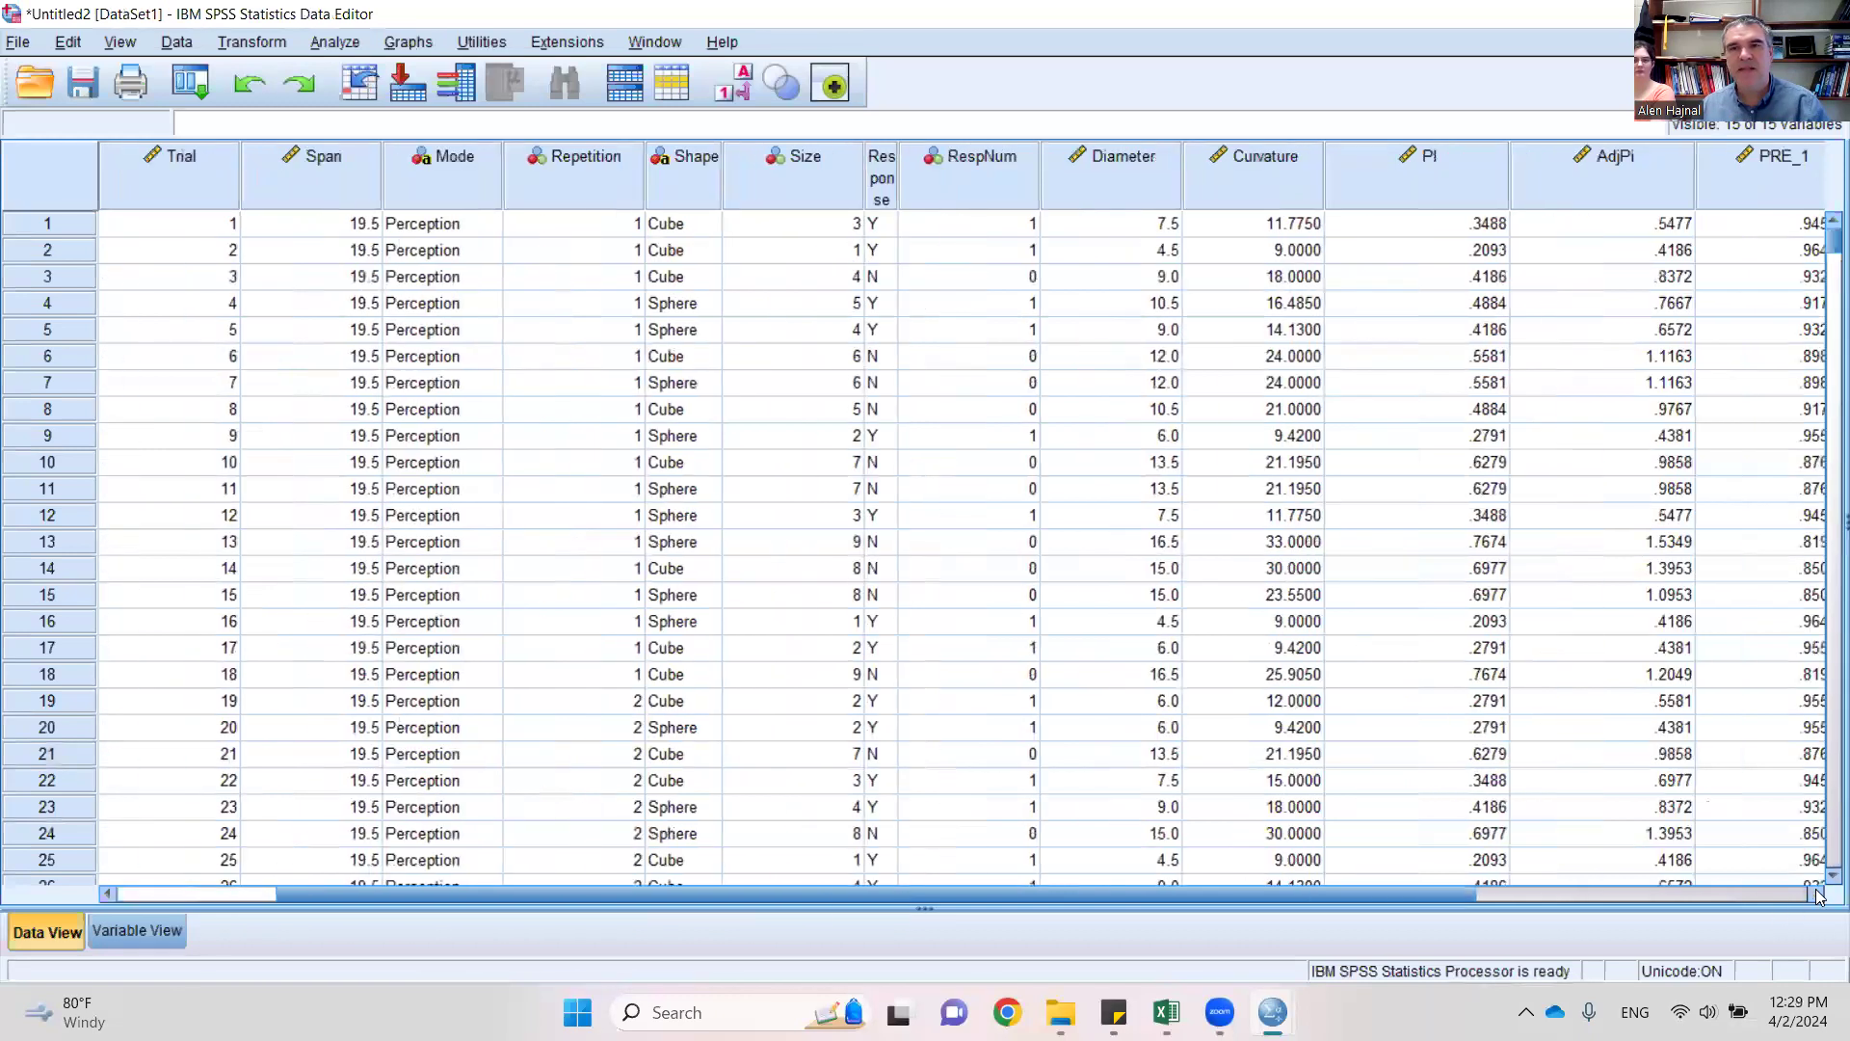
left_click(1815, 893)
left_click(1814, 893)
left_click(1815, 893)
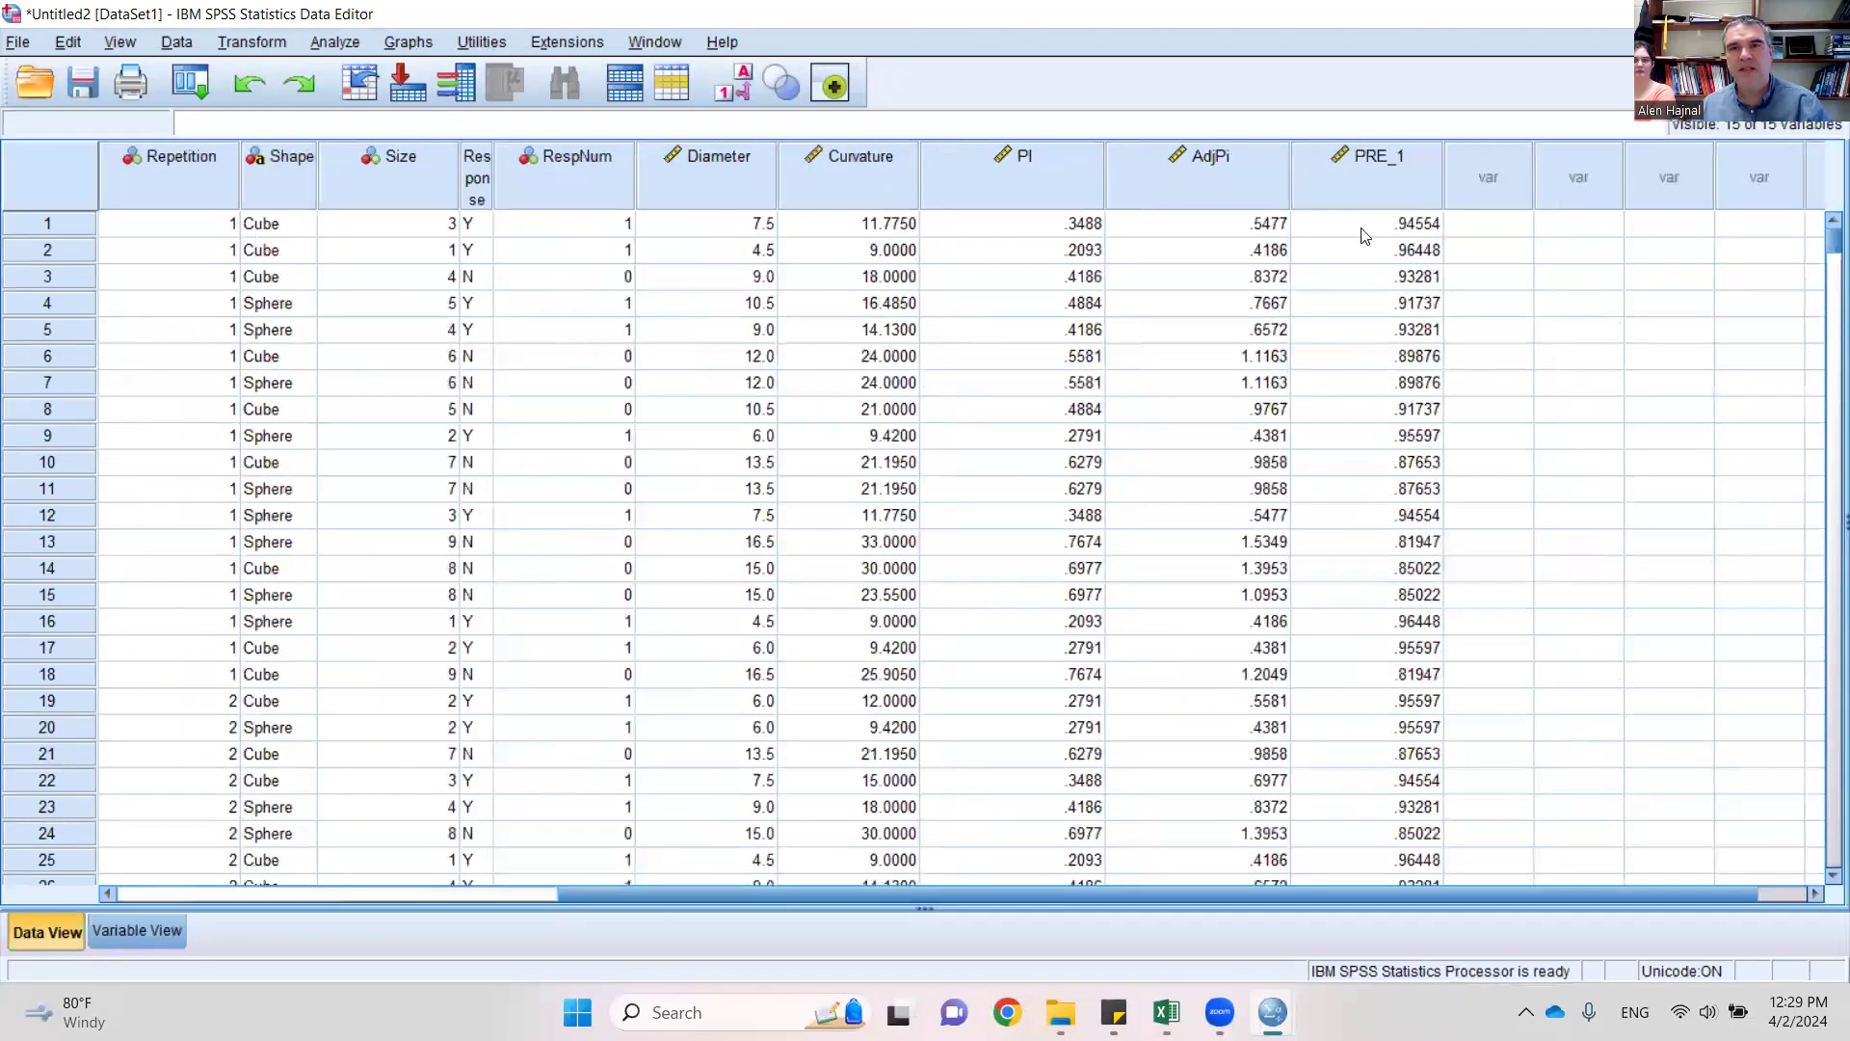
left_click(1361, 178)
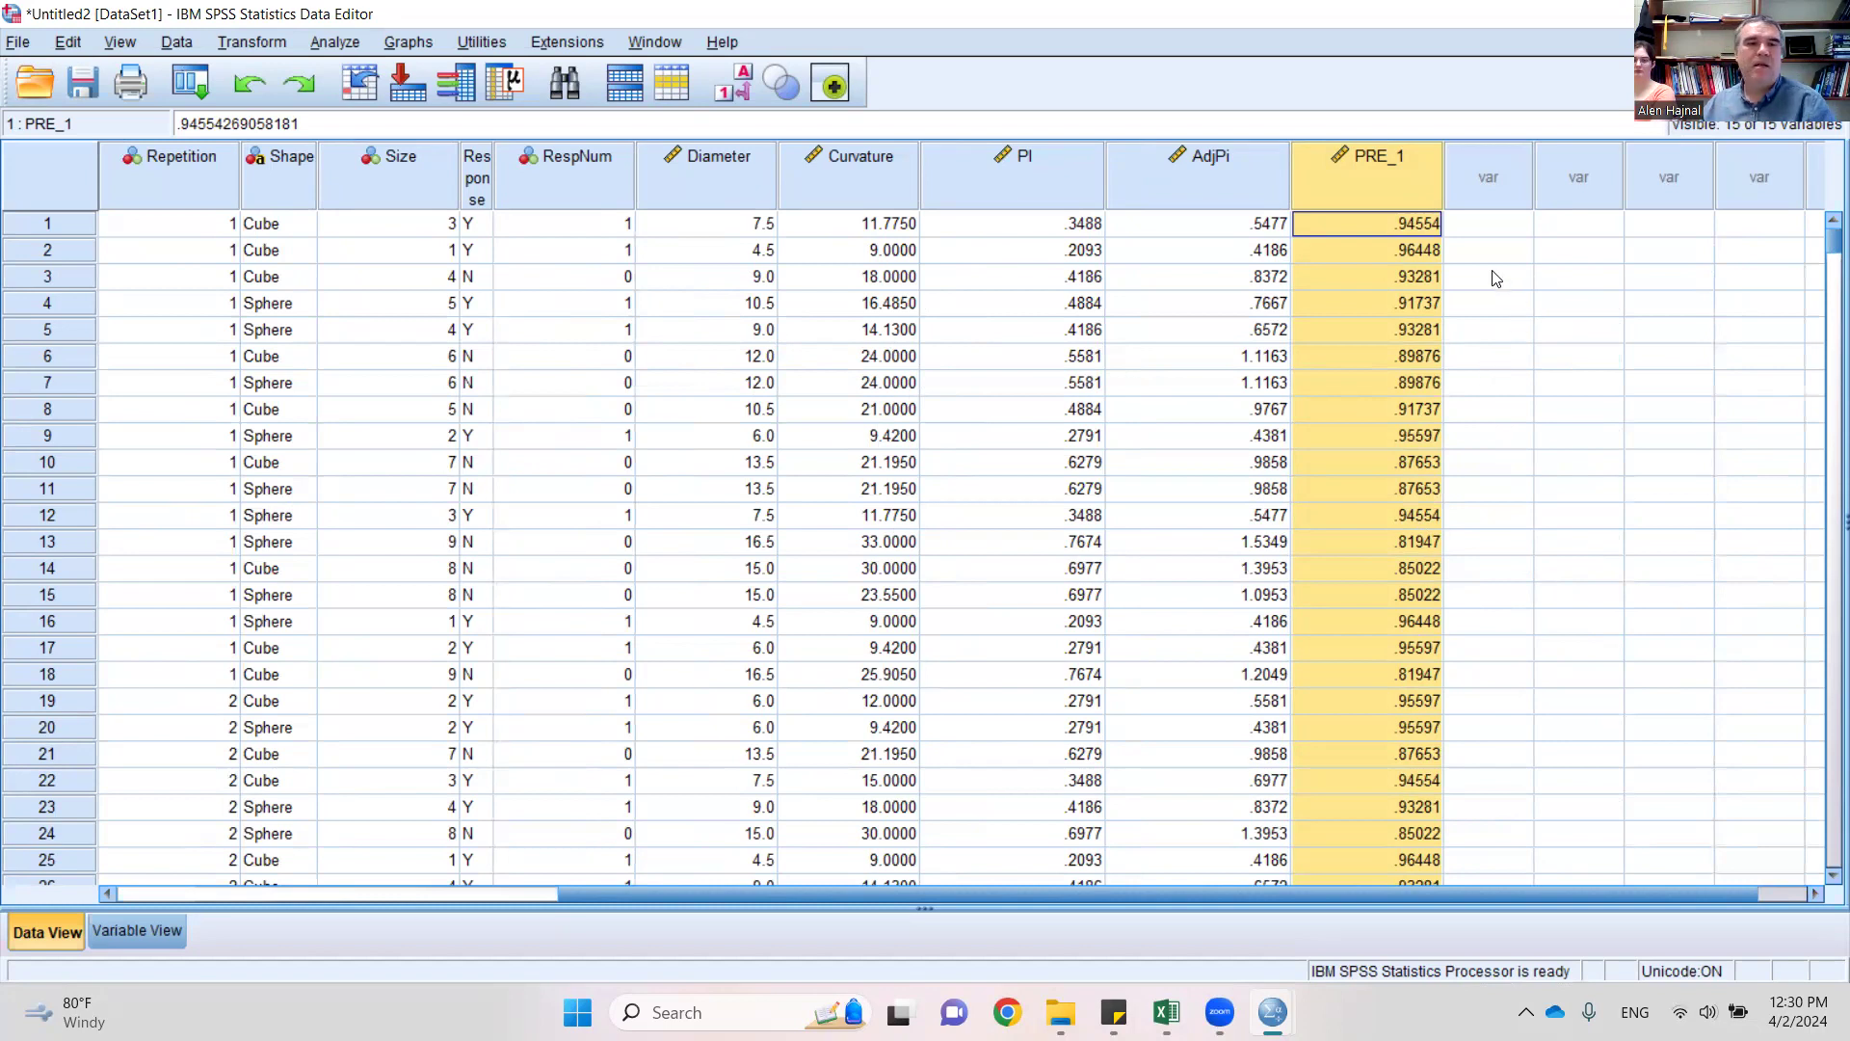
- Rename the predicted probability variable PRE_1 as PRE_PI and return to the data values
left_click(142, 931)
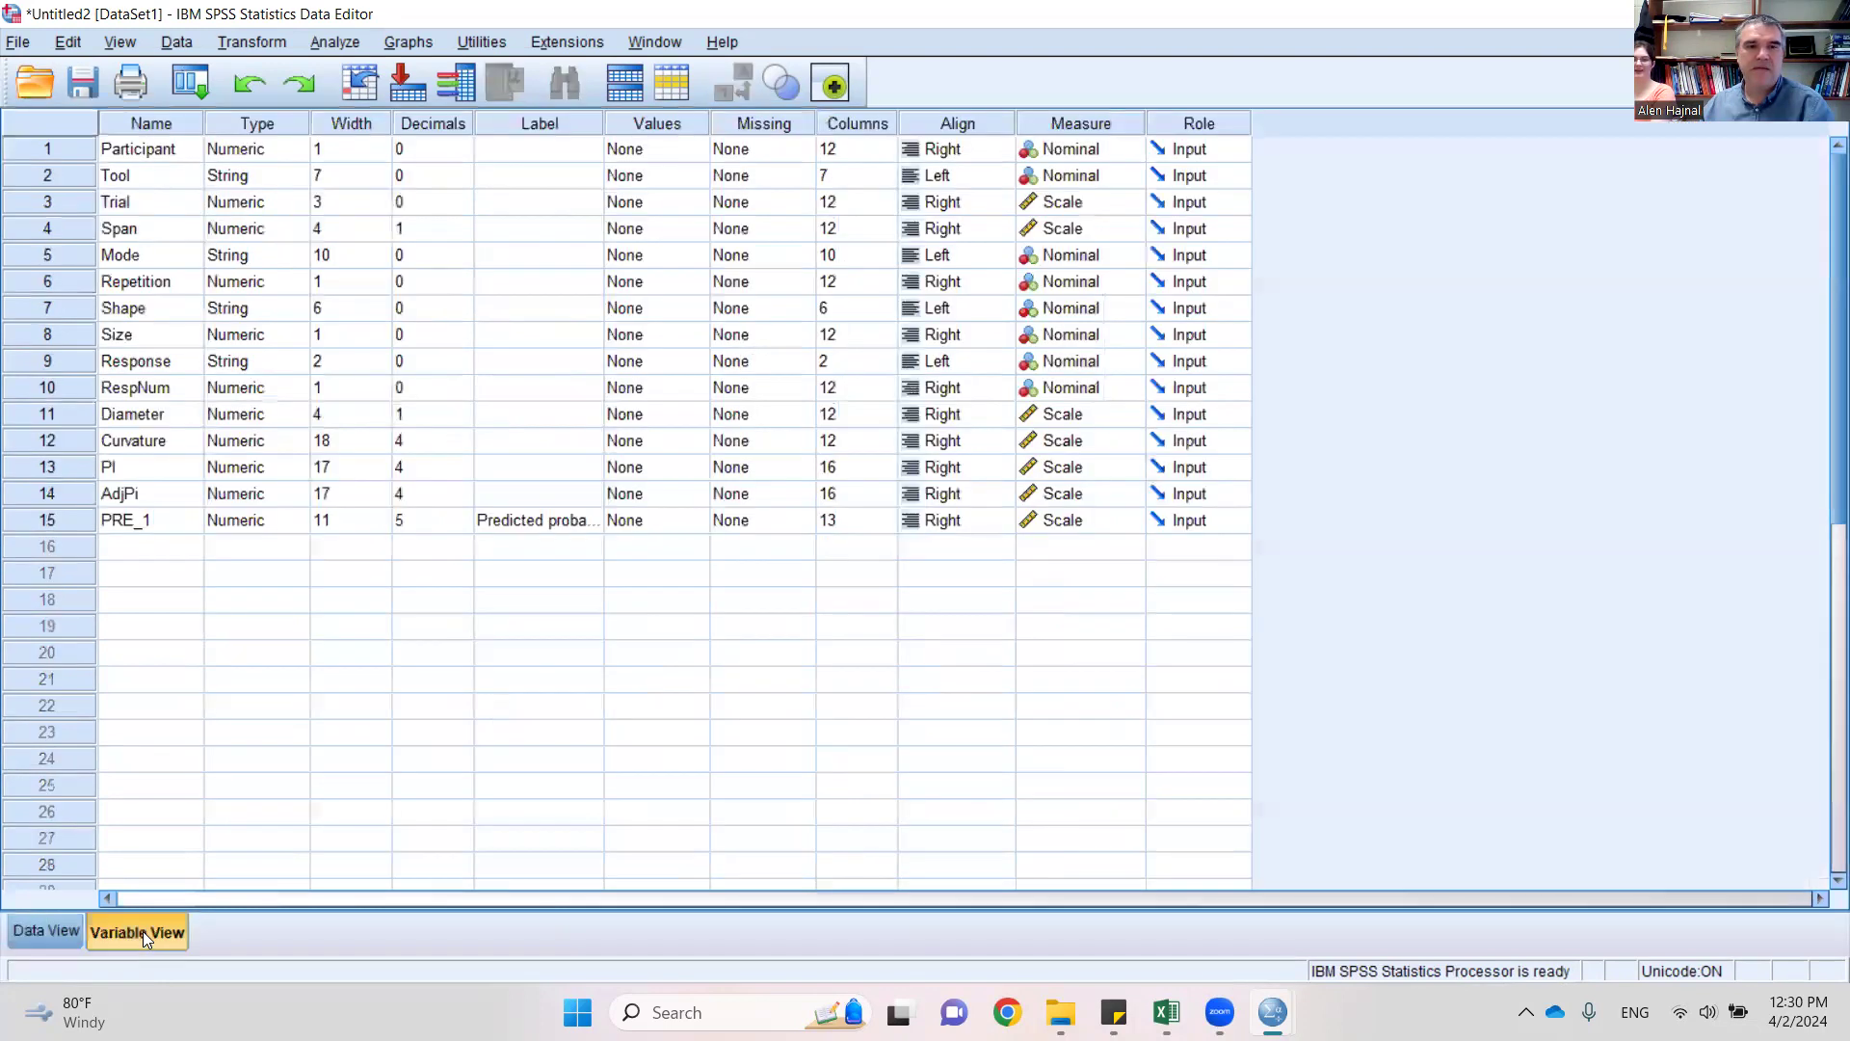
left_click(142, 520)
key("BackSpace")
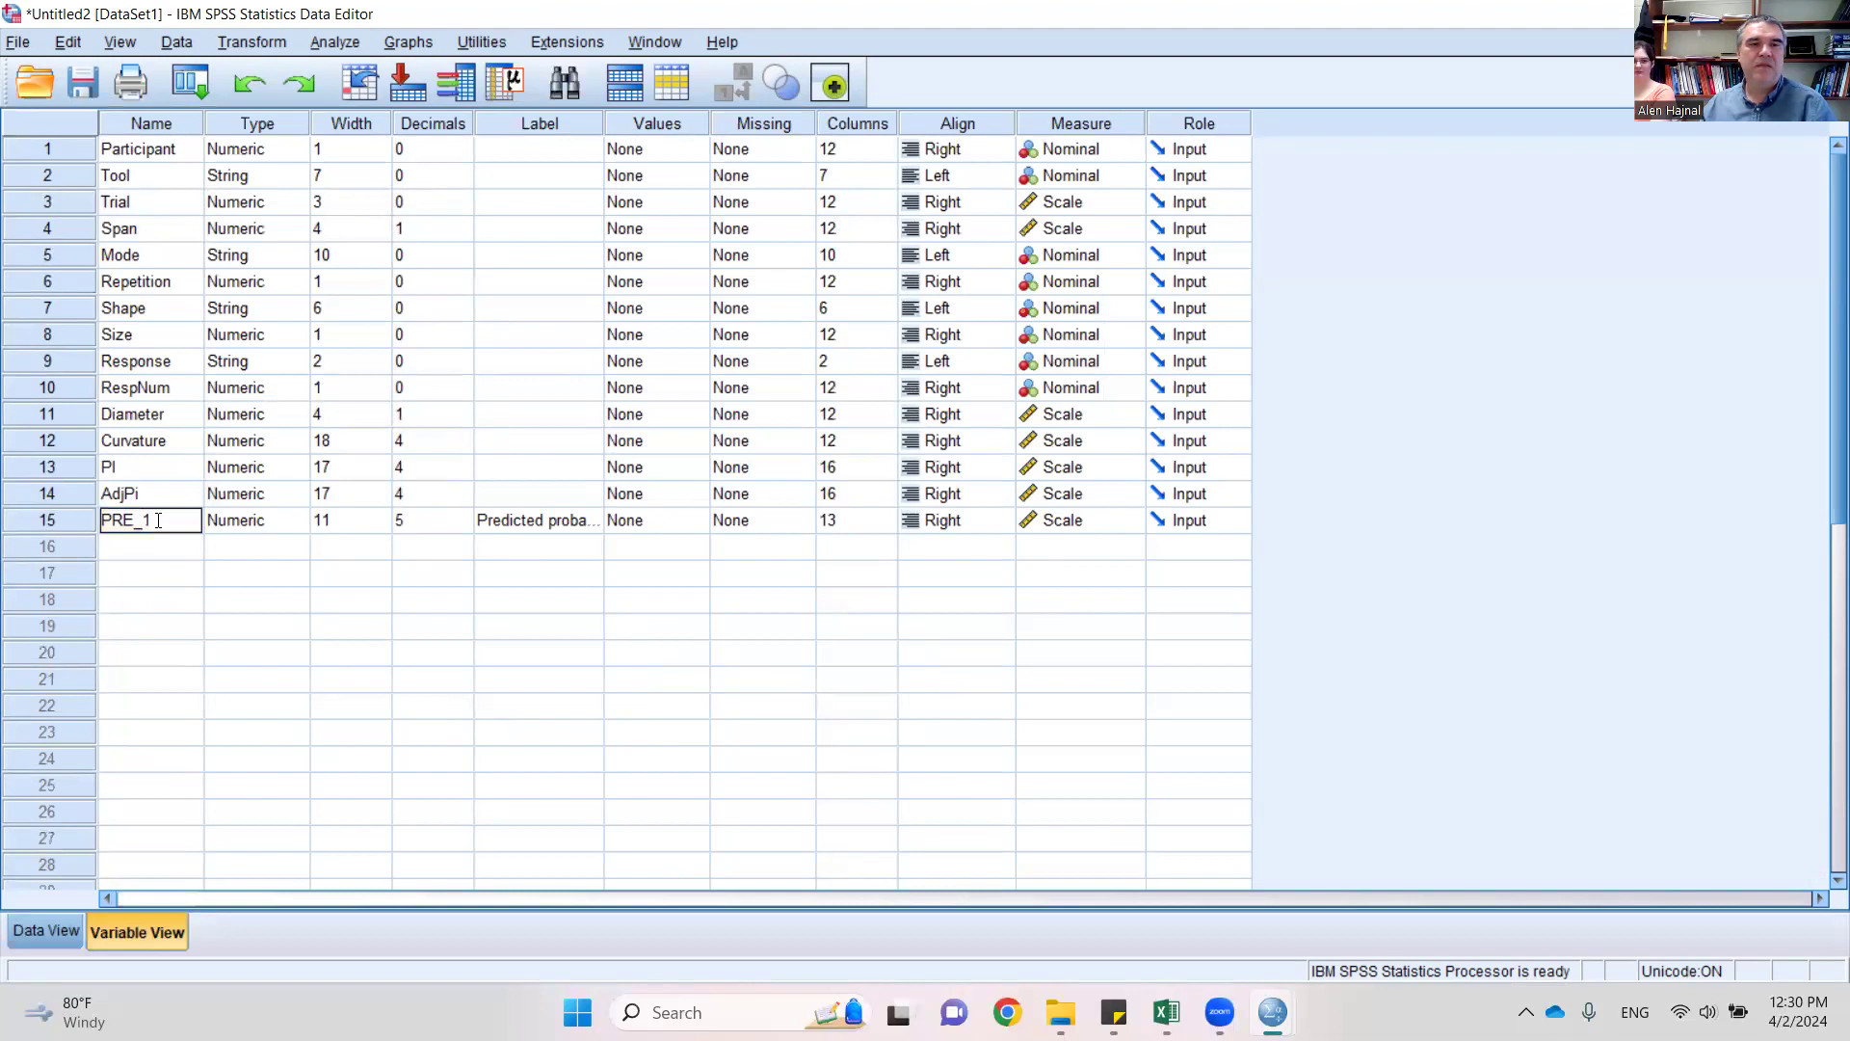
type("PI")
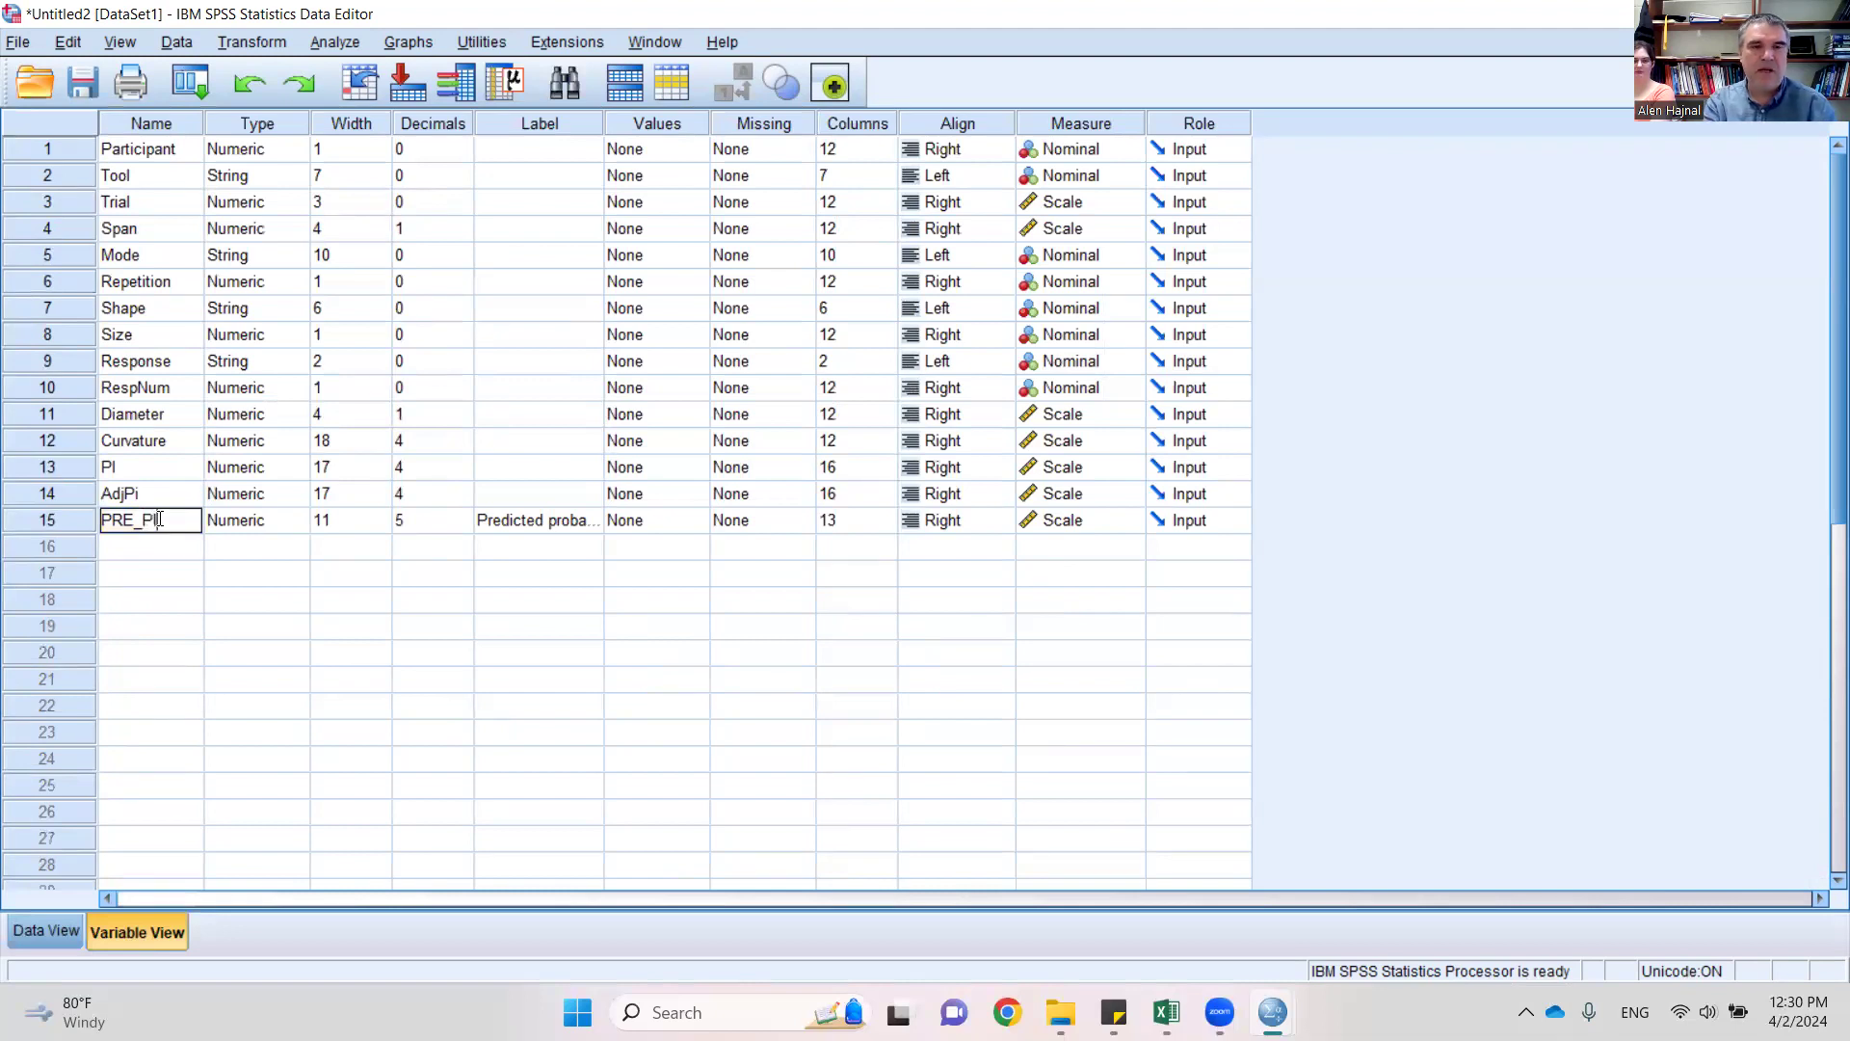
key("Return")
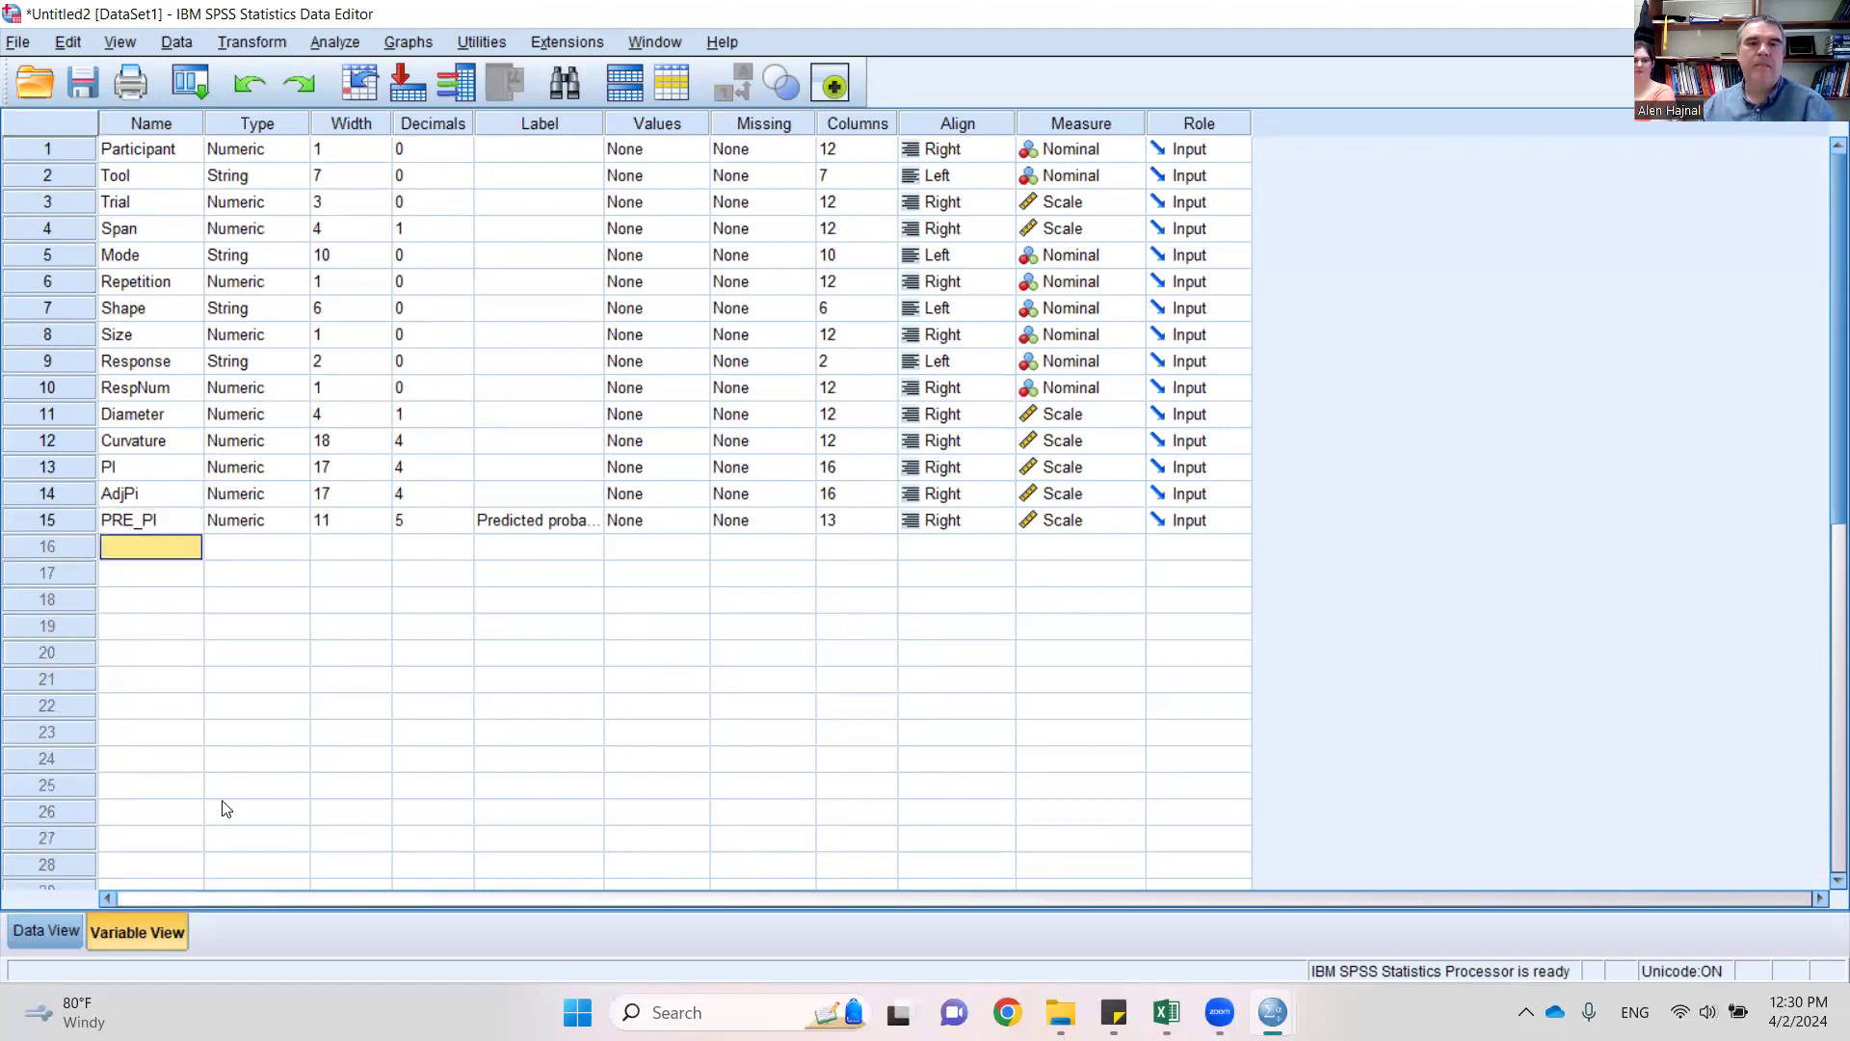
left_click(60, 930)
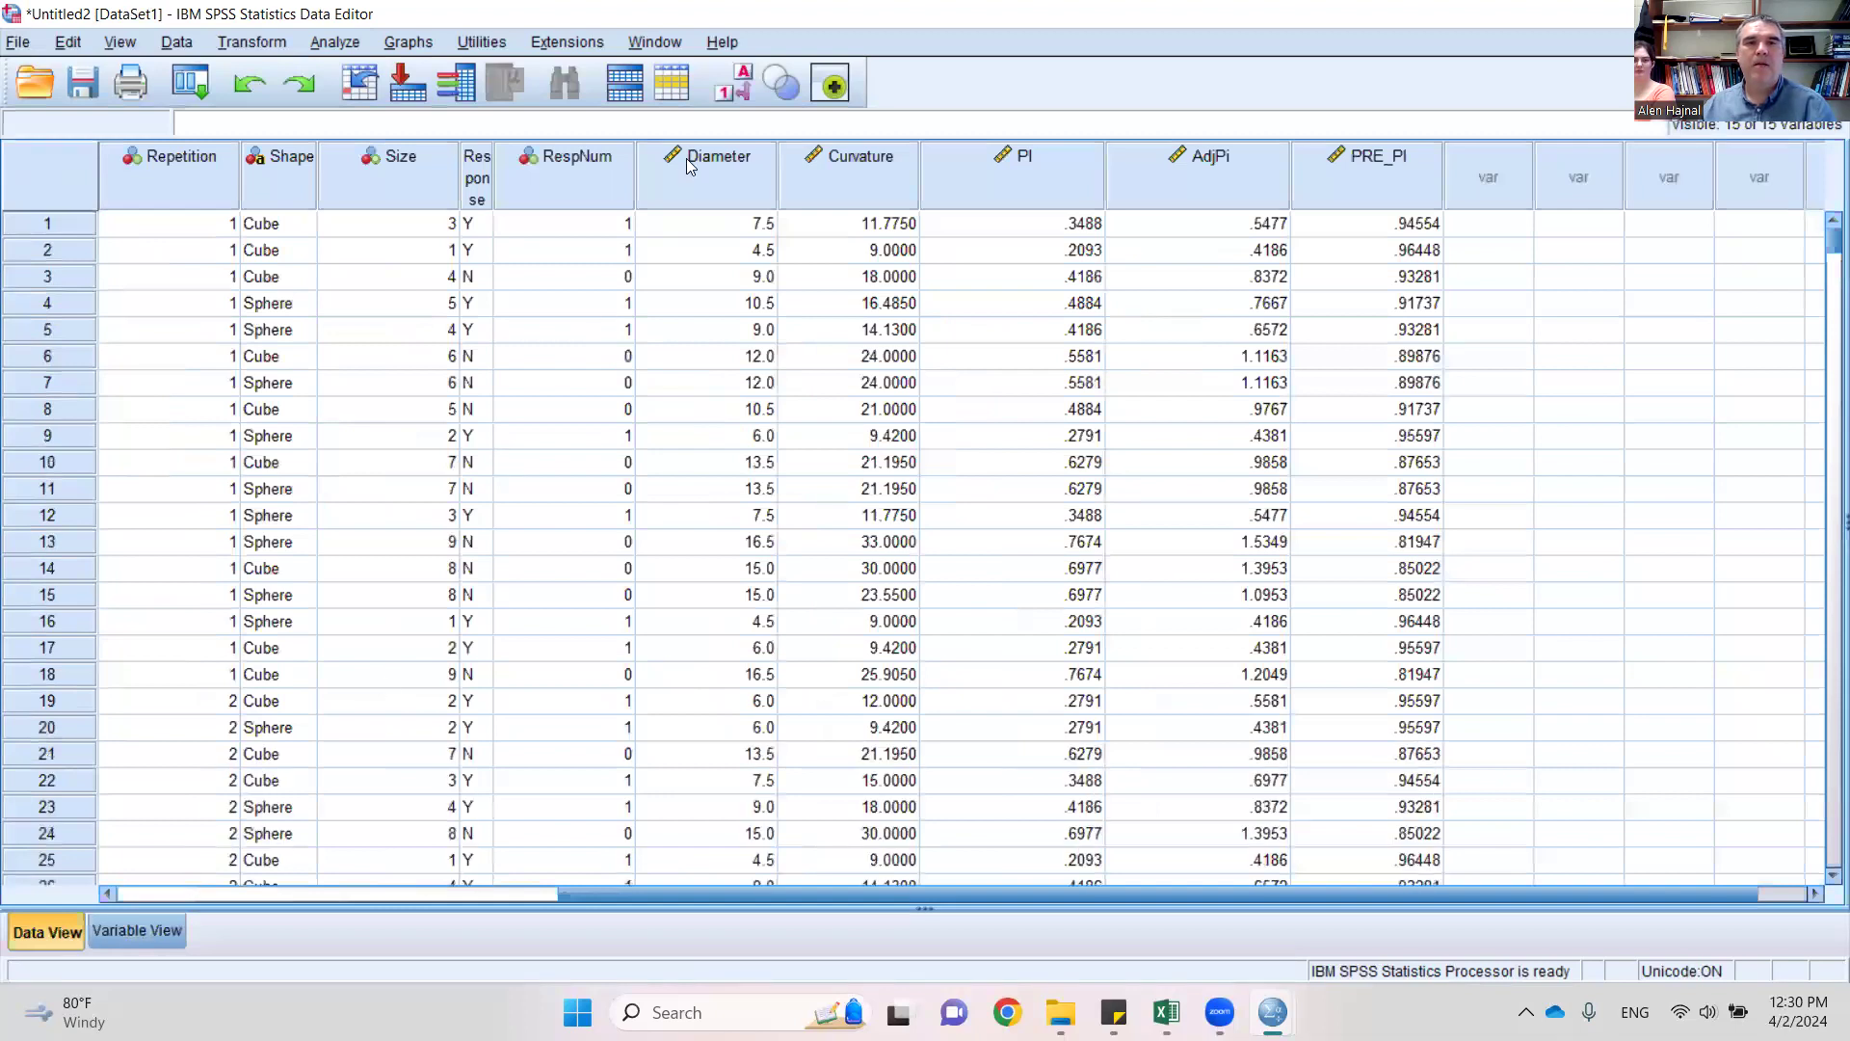
- Set up another binary logistic regression on RespNum, adding Shape as a second covariate alongside PI
left_click(325, 43)
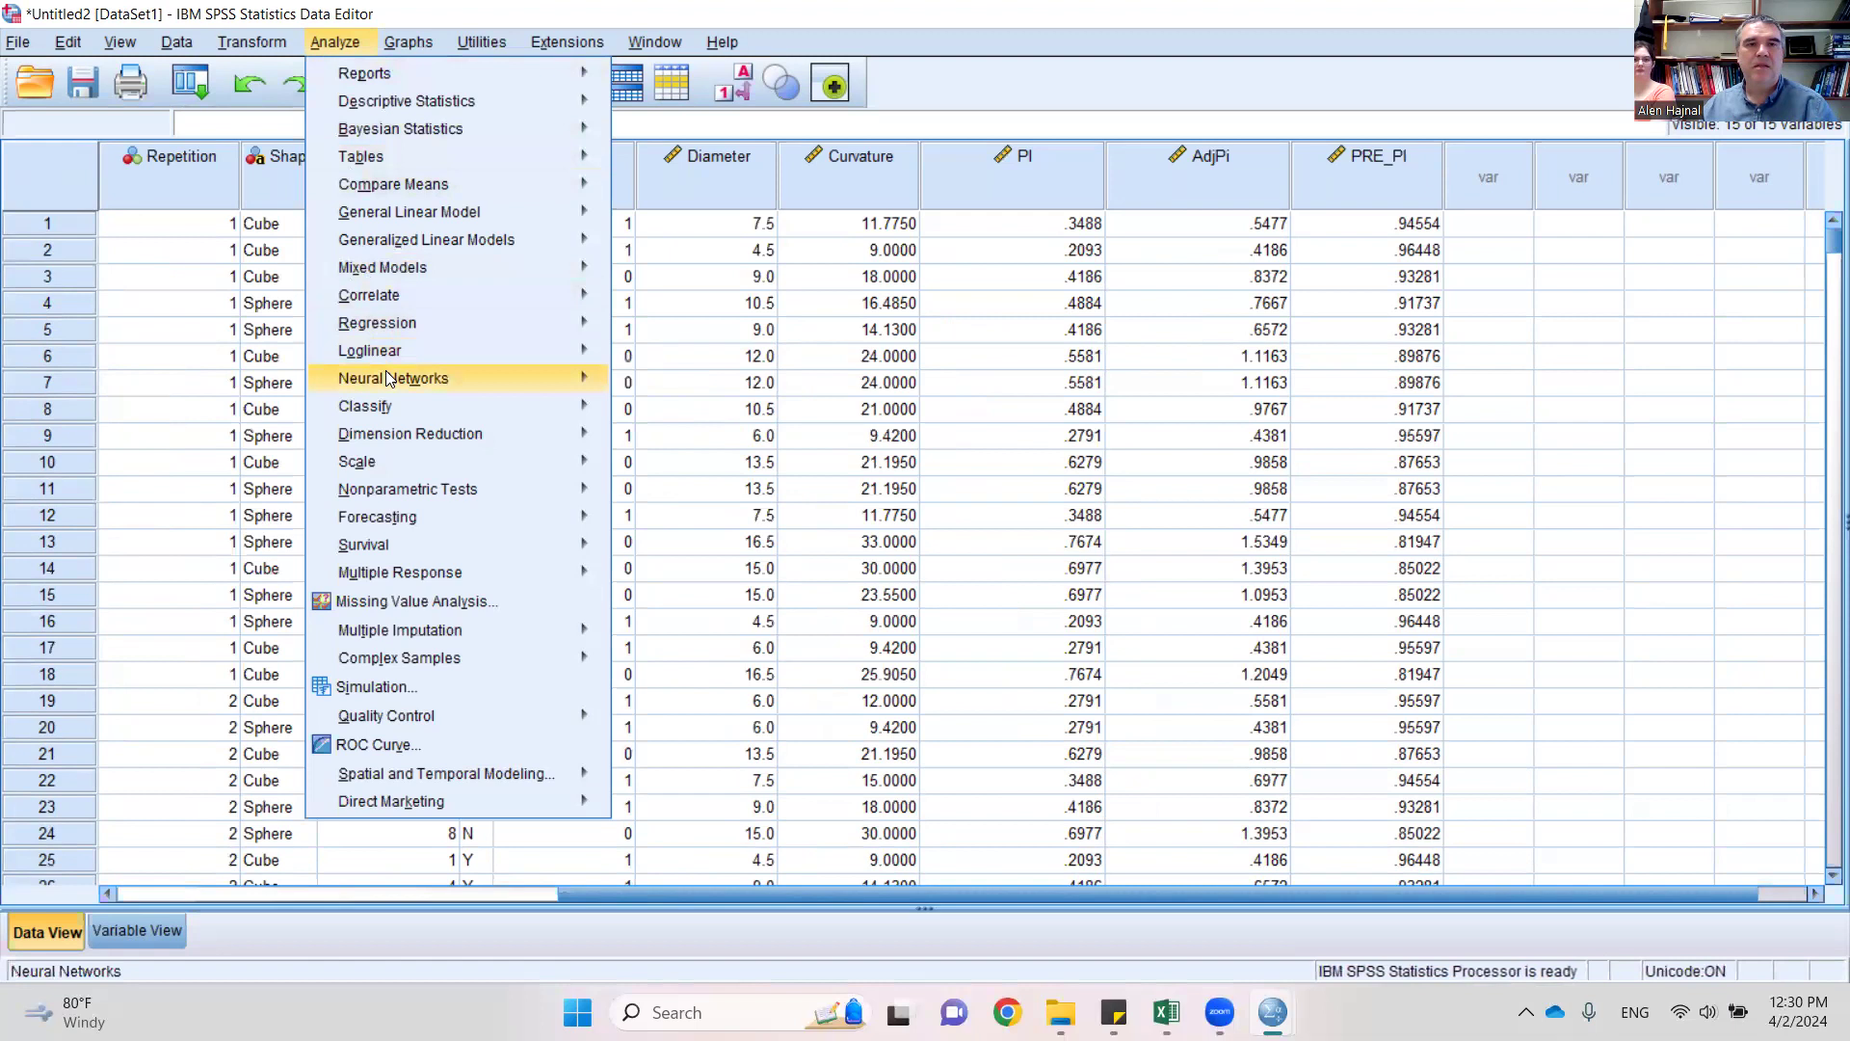
mouse_move(394, 325)
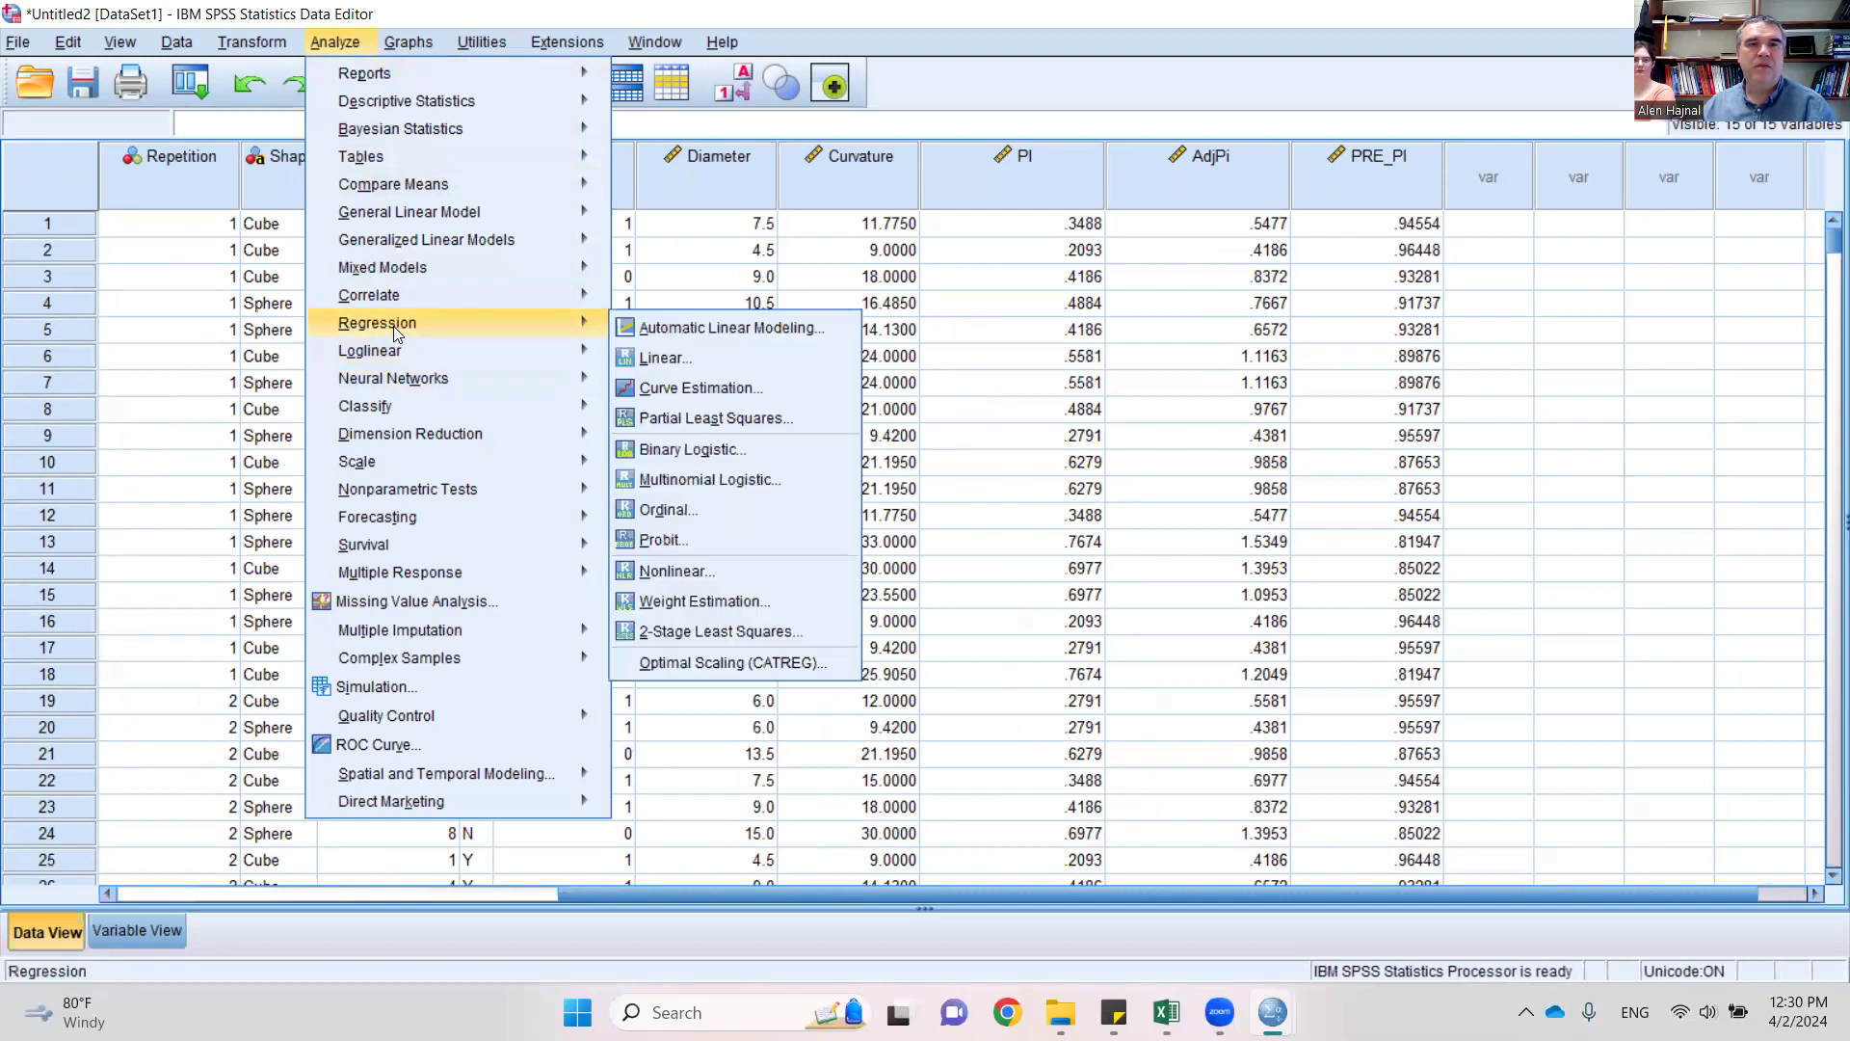
left_click(697, 455)
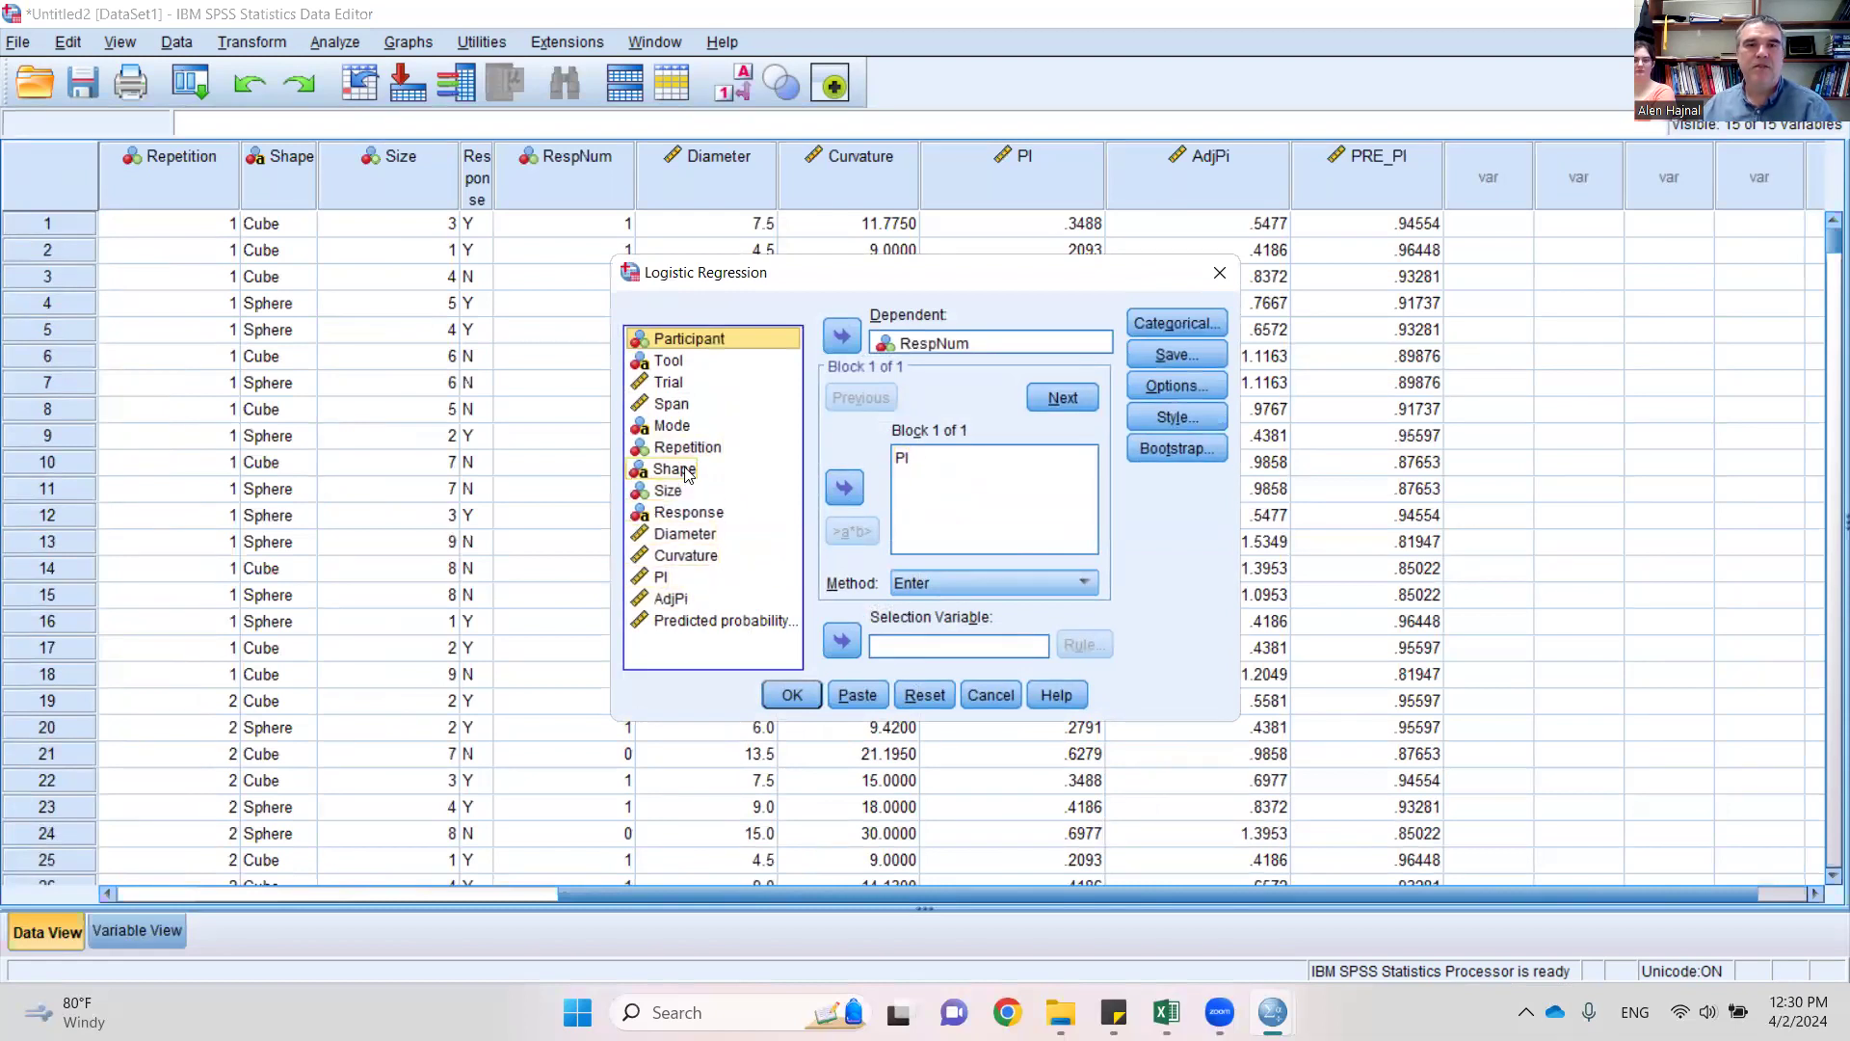
left_click(689, 469)
left_click(845, 488)
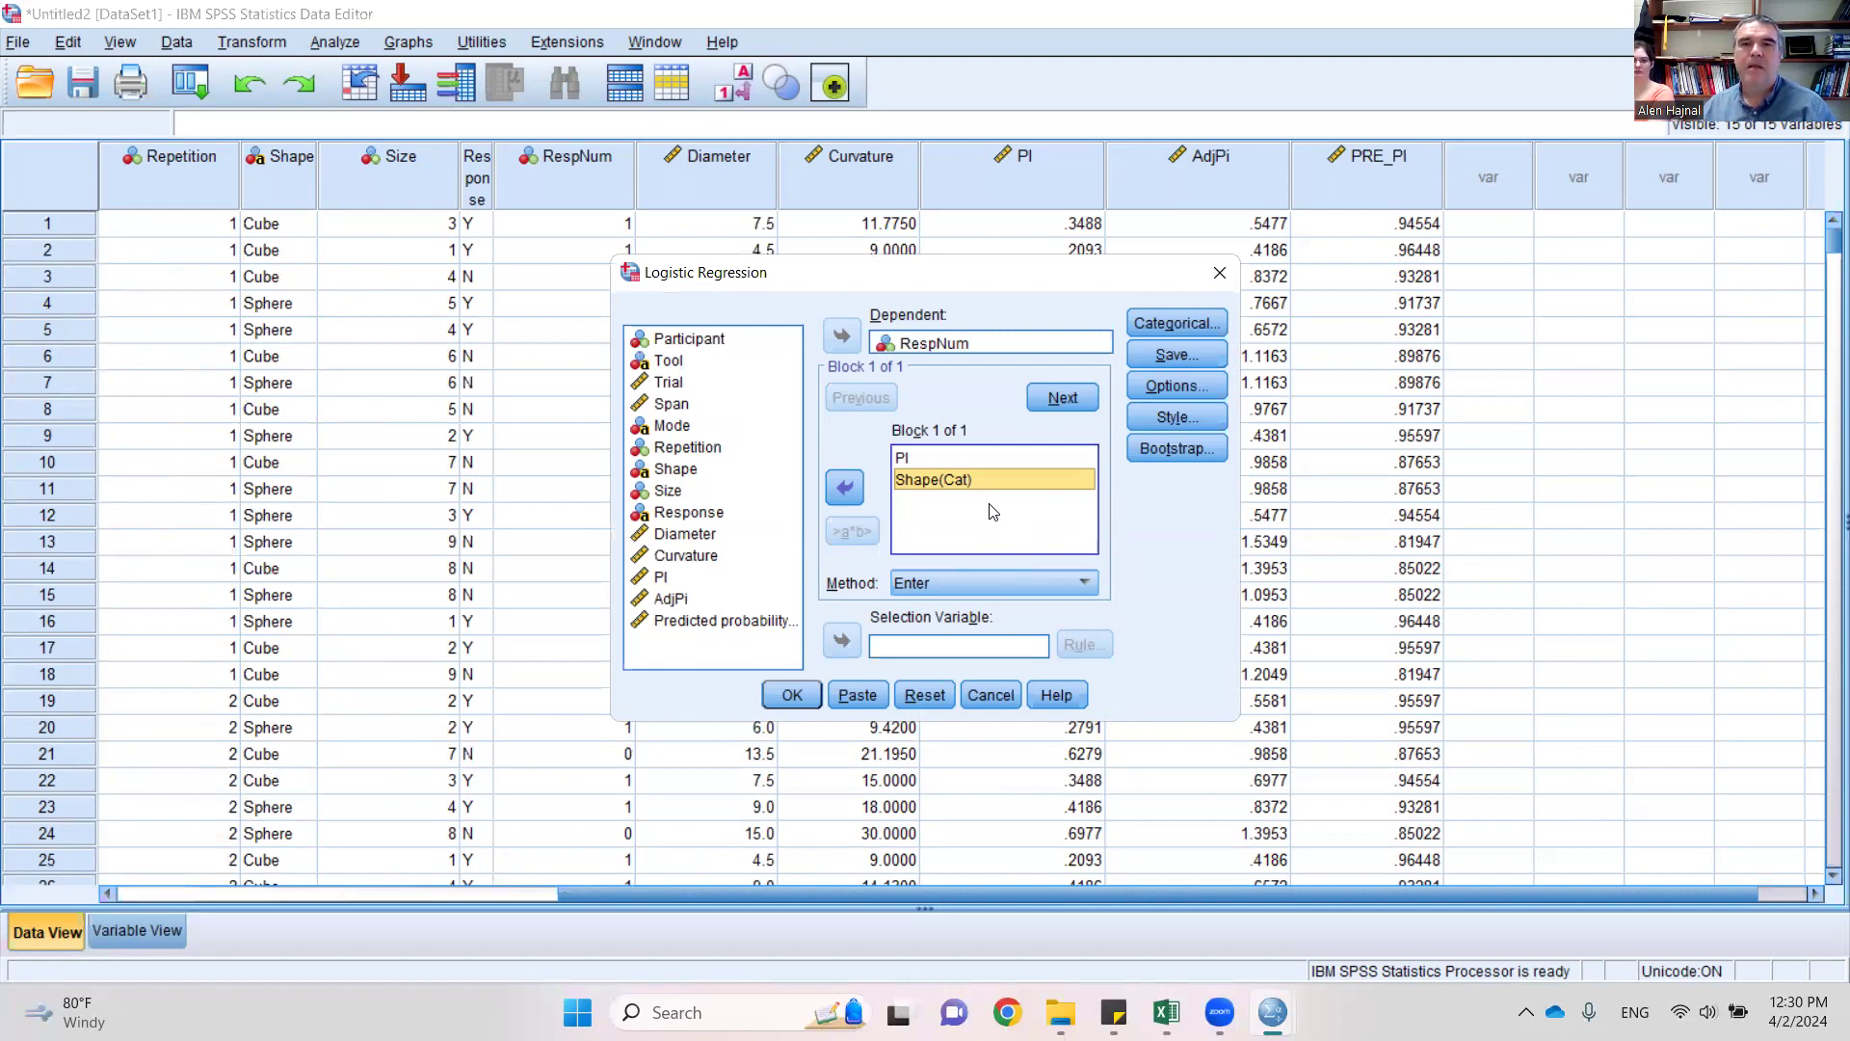
- Confirm that predicted probabilities are saved and run the logistic regression with PI and Shape
left_click(1185, 349)
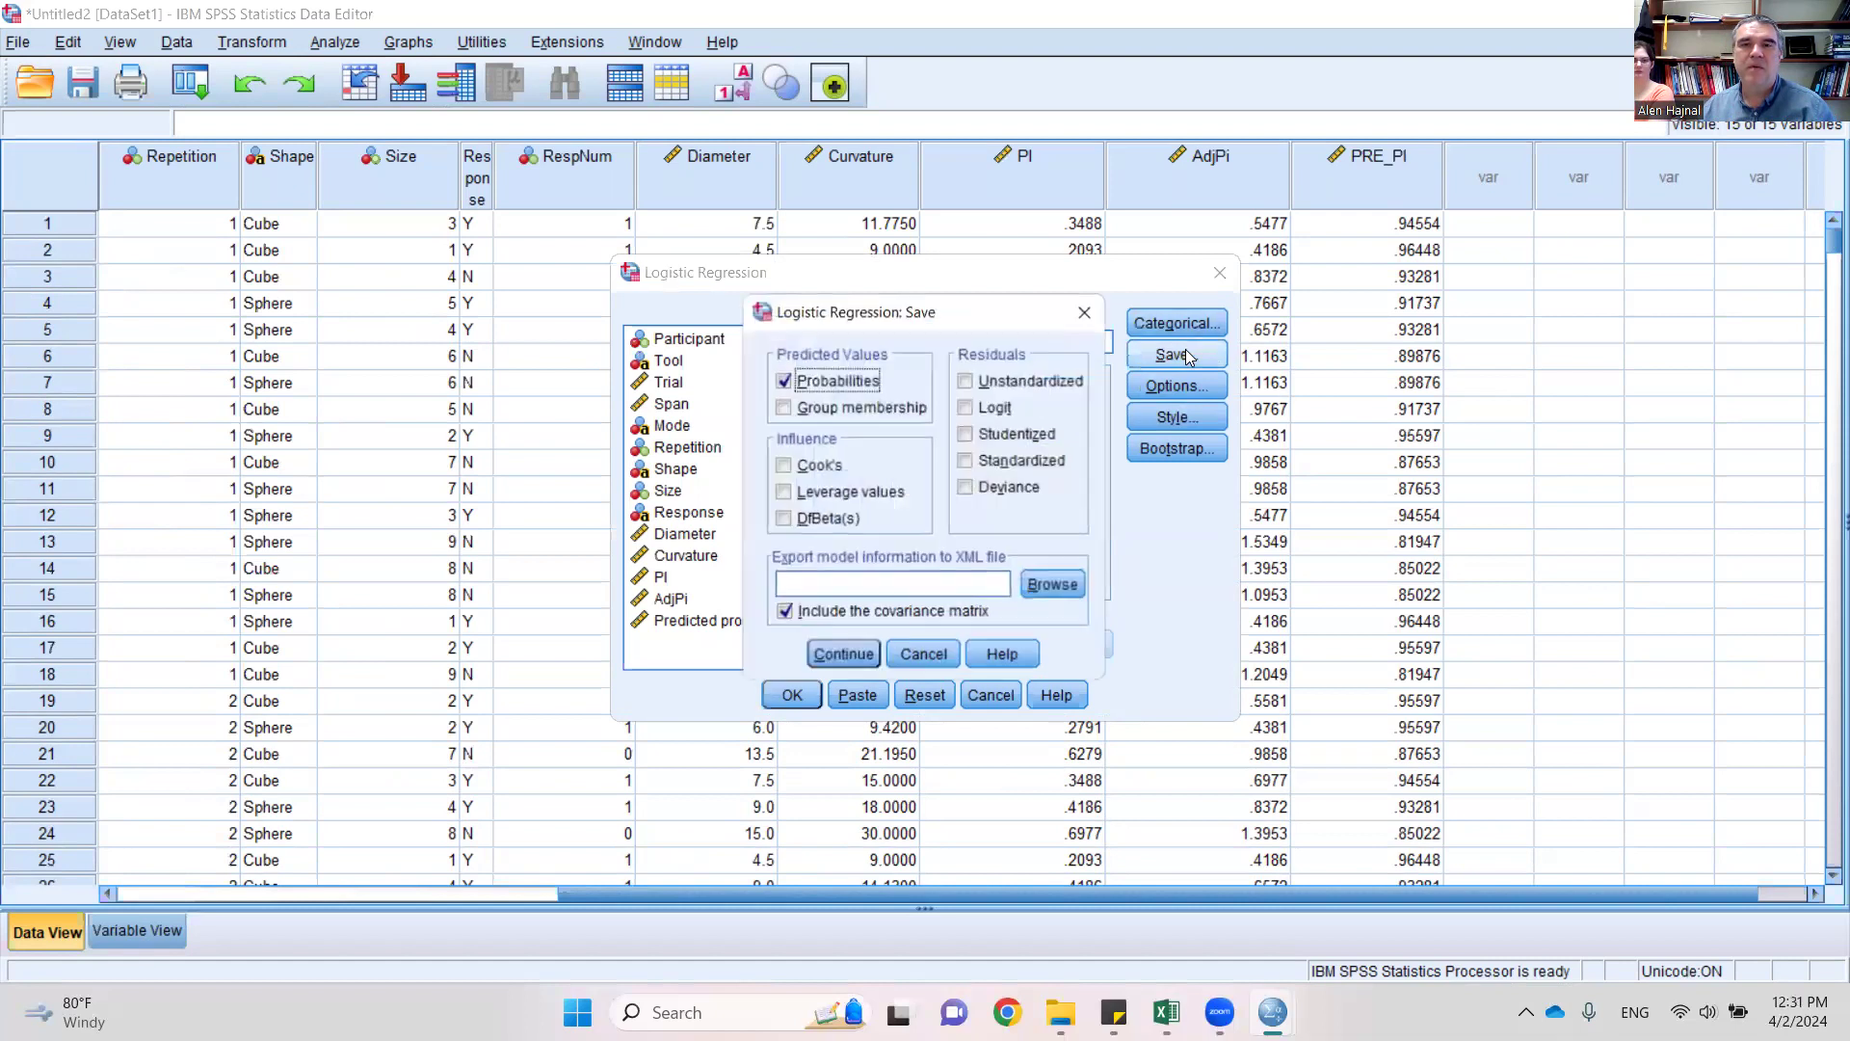
left_click(843, 654)
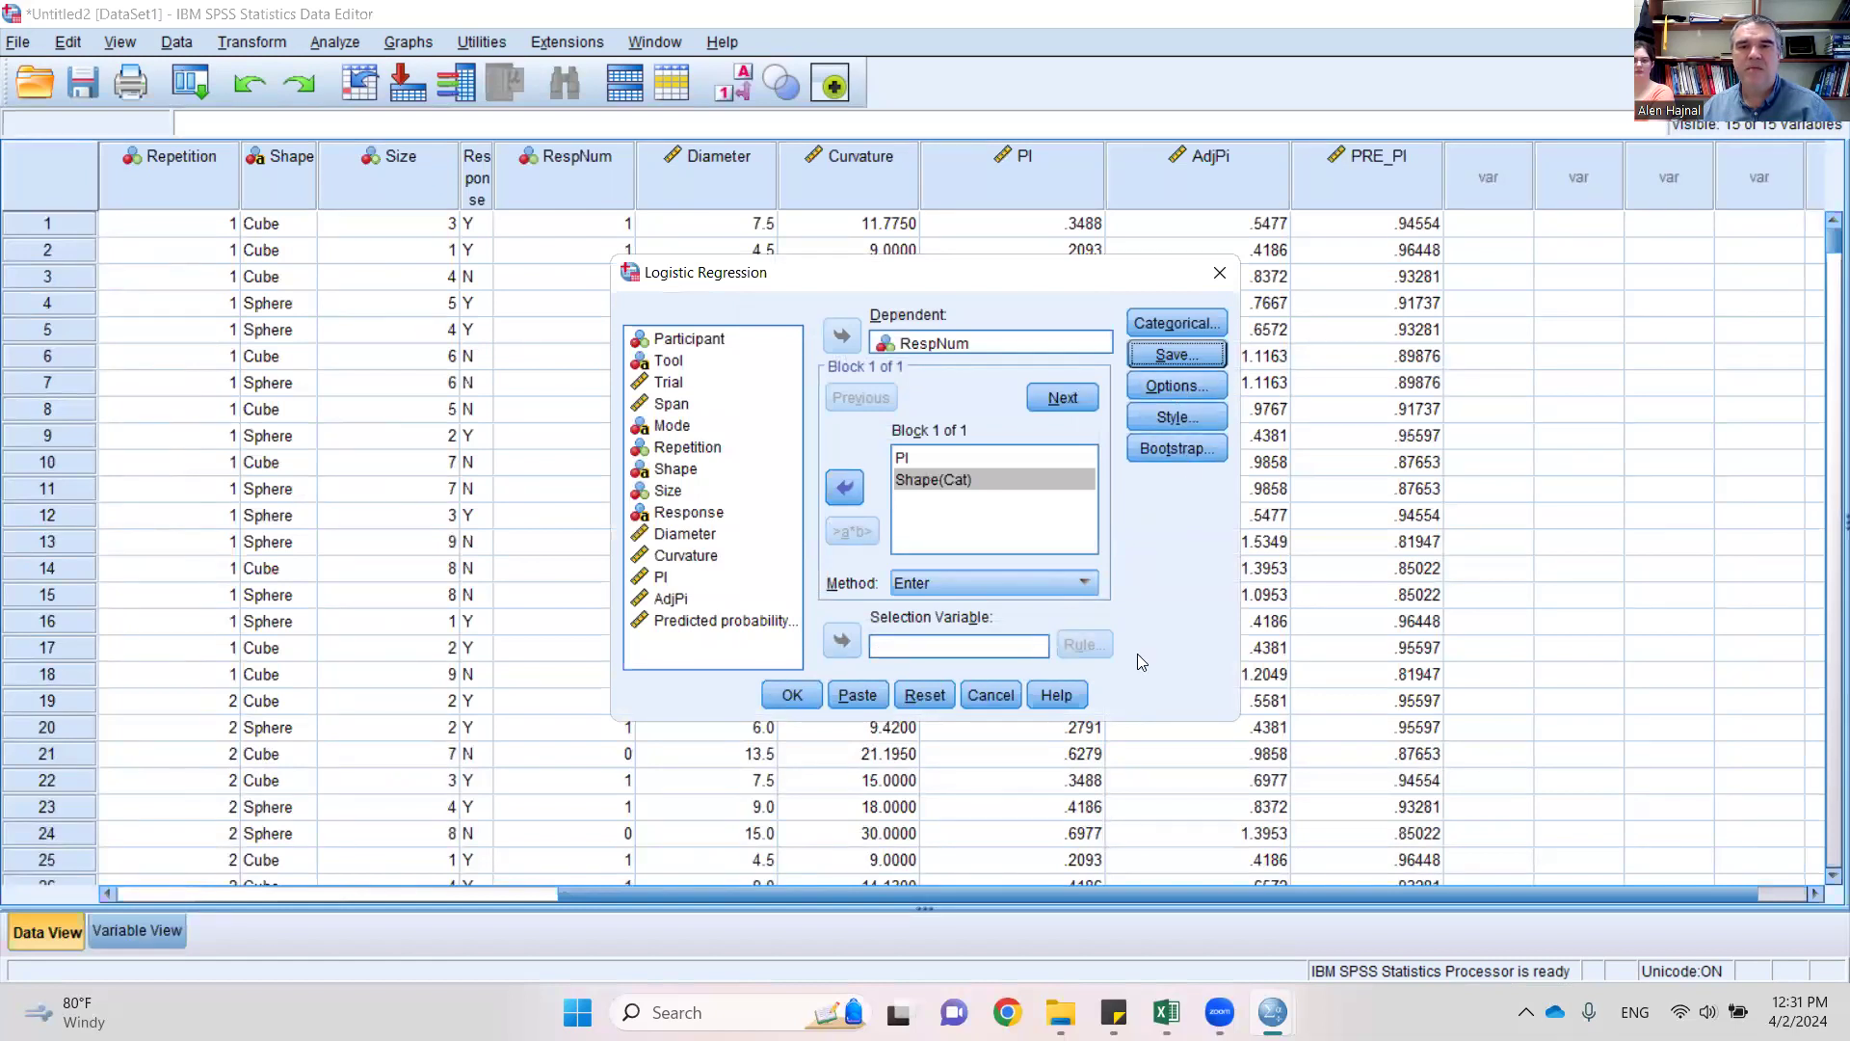
left_click(792, 695)
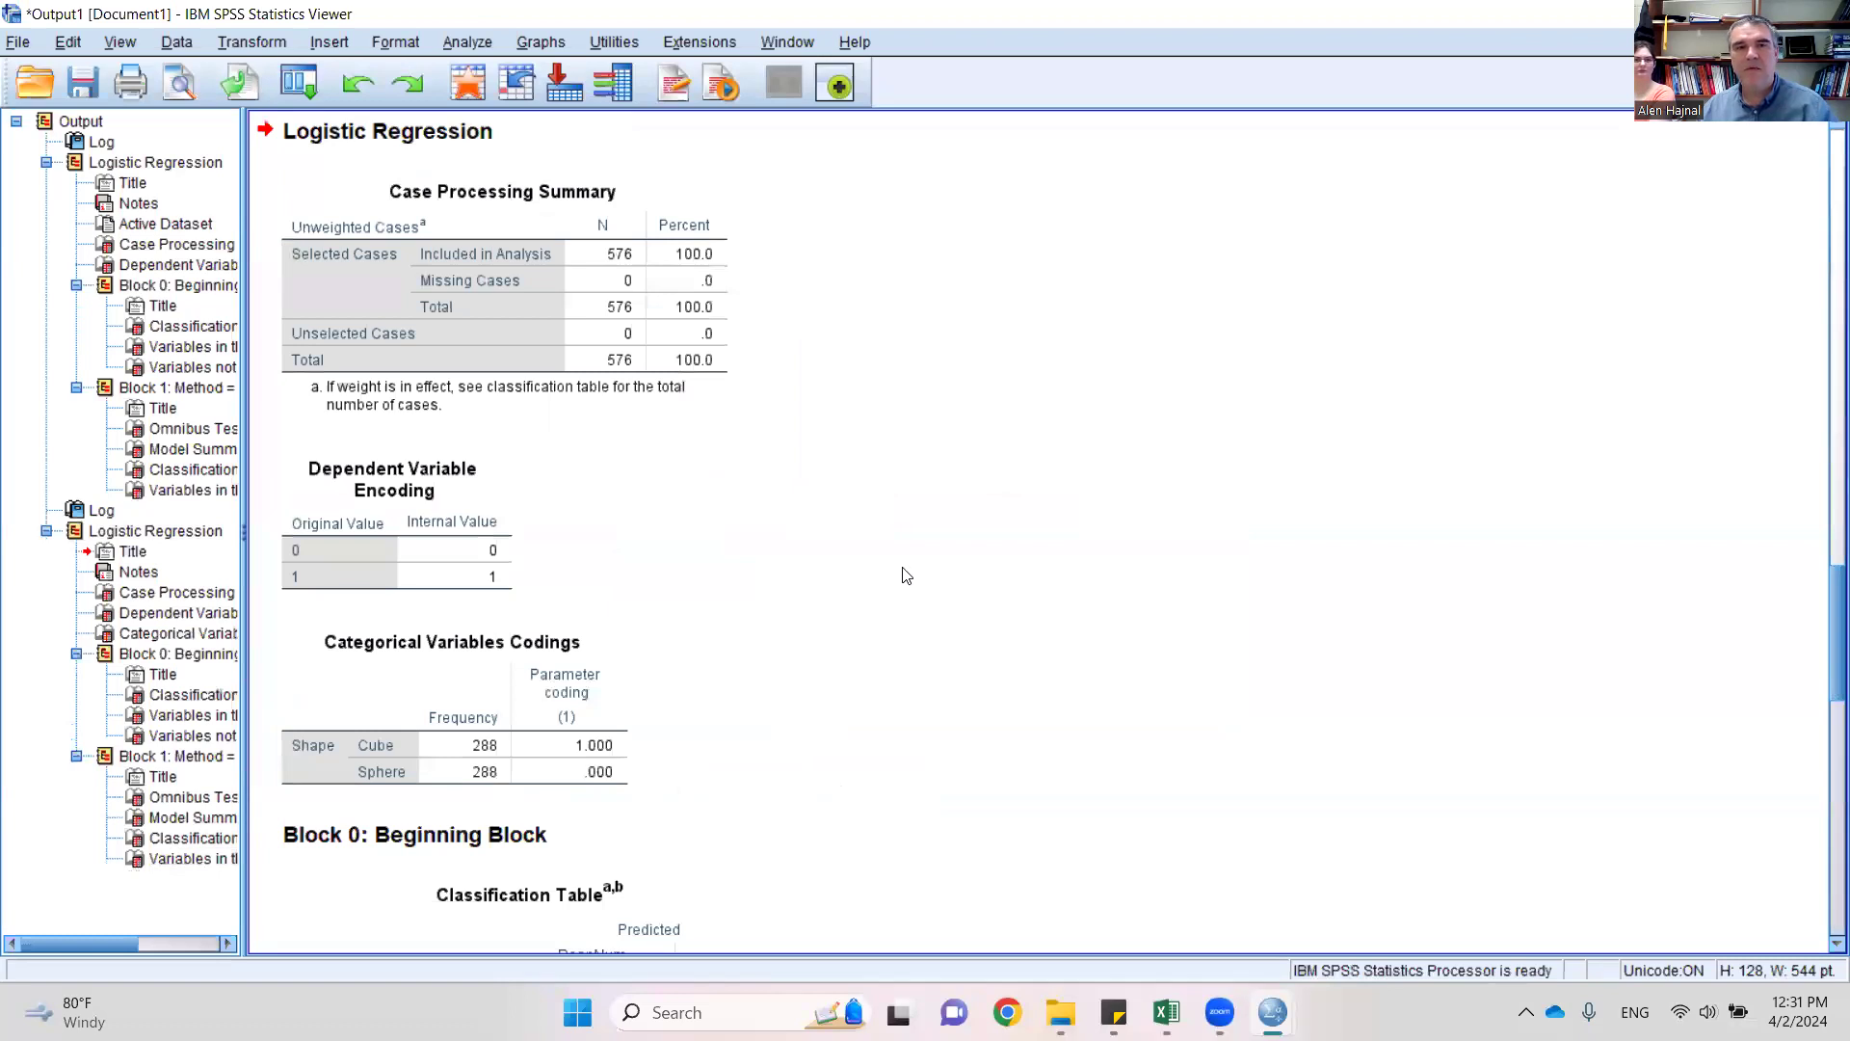
- Review the output of the PI and Shape regression, examining the Block 1 Model Summary and Variables in the Equation tables
scroll(904, 576, "down", 5)
scroll(906, 576, "down", 2)
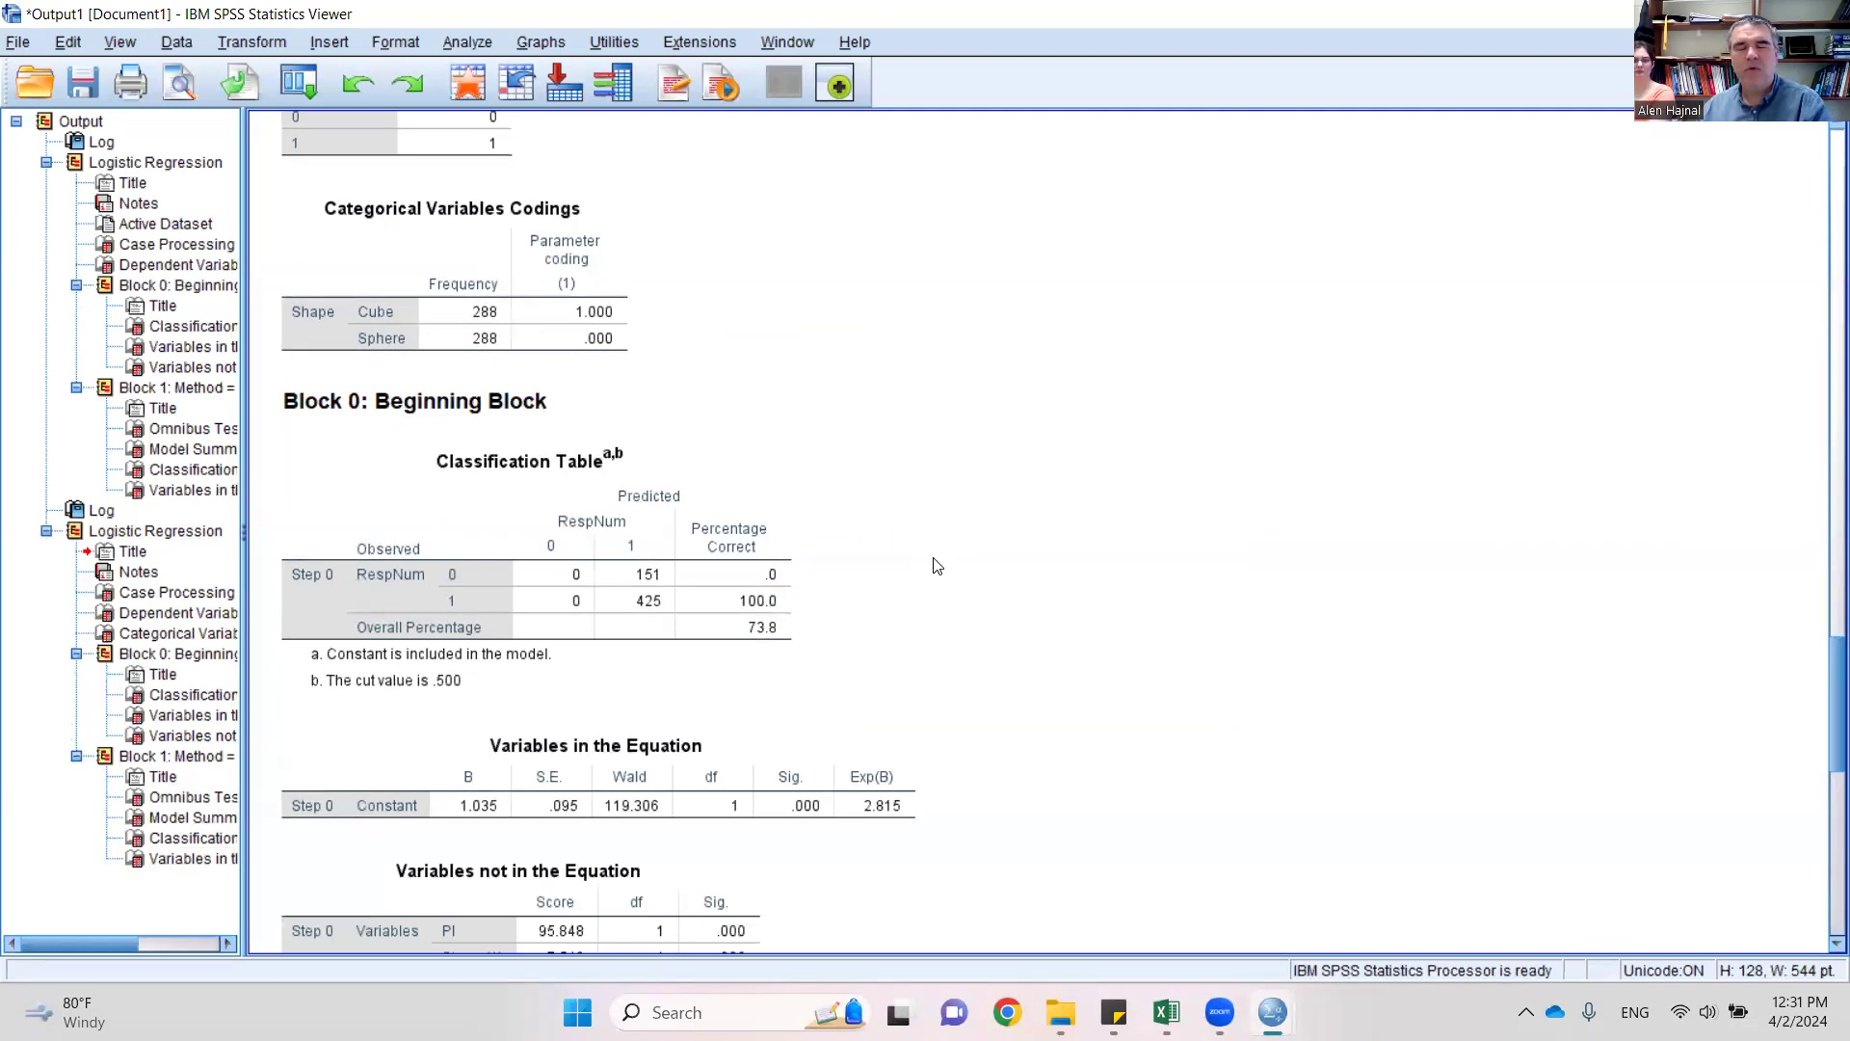
scroll(938, 565, "down", 8)
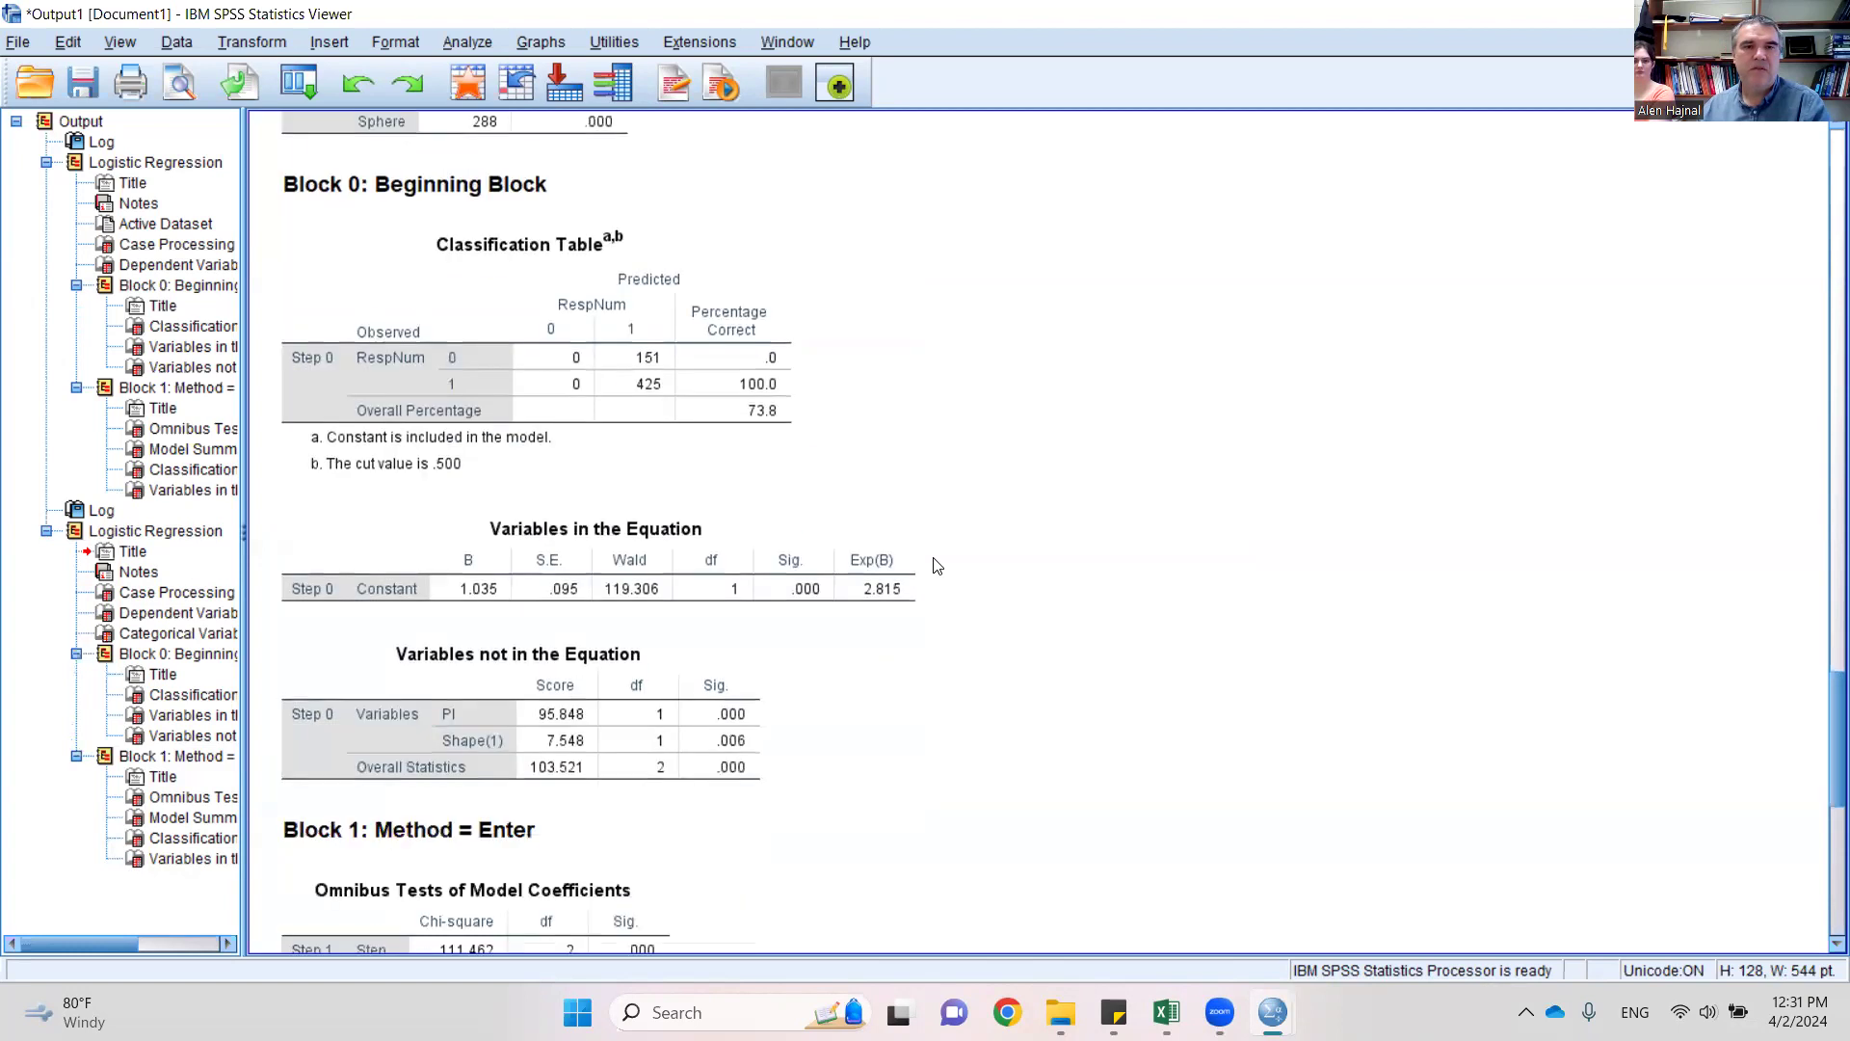
scroll(938, 566, "down", 6)
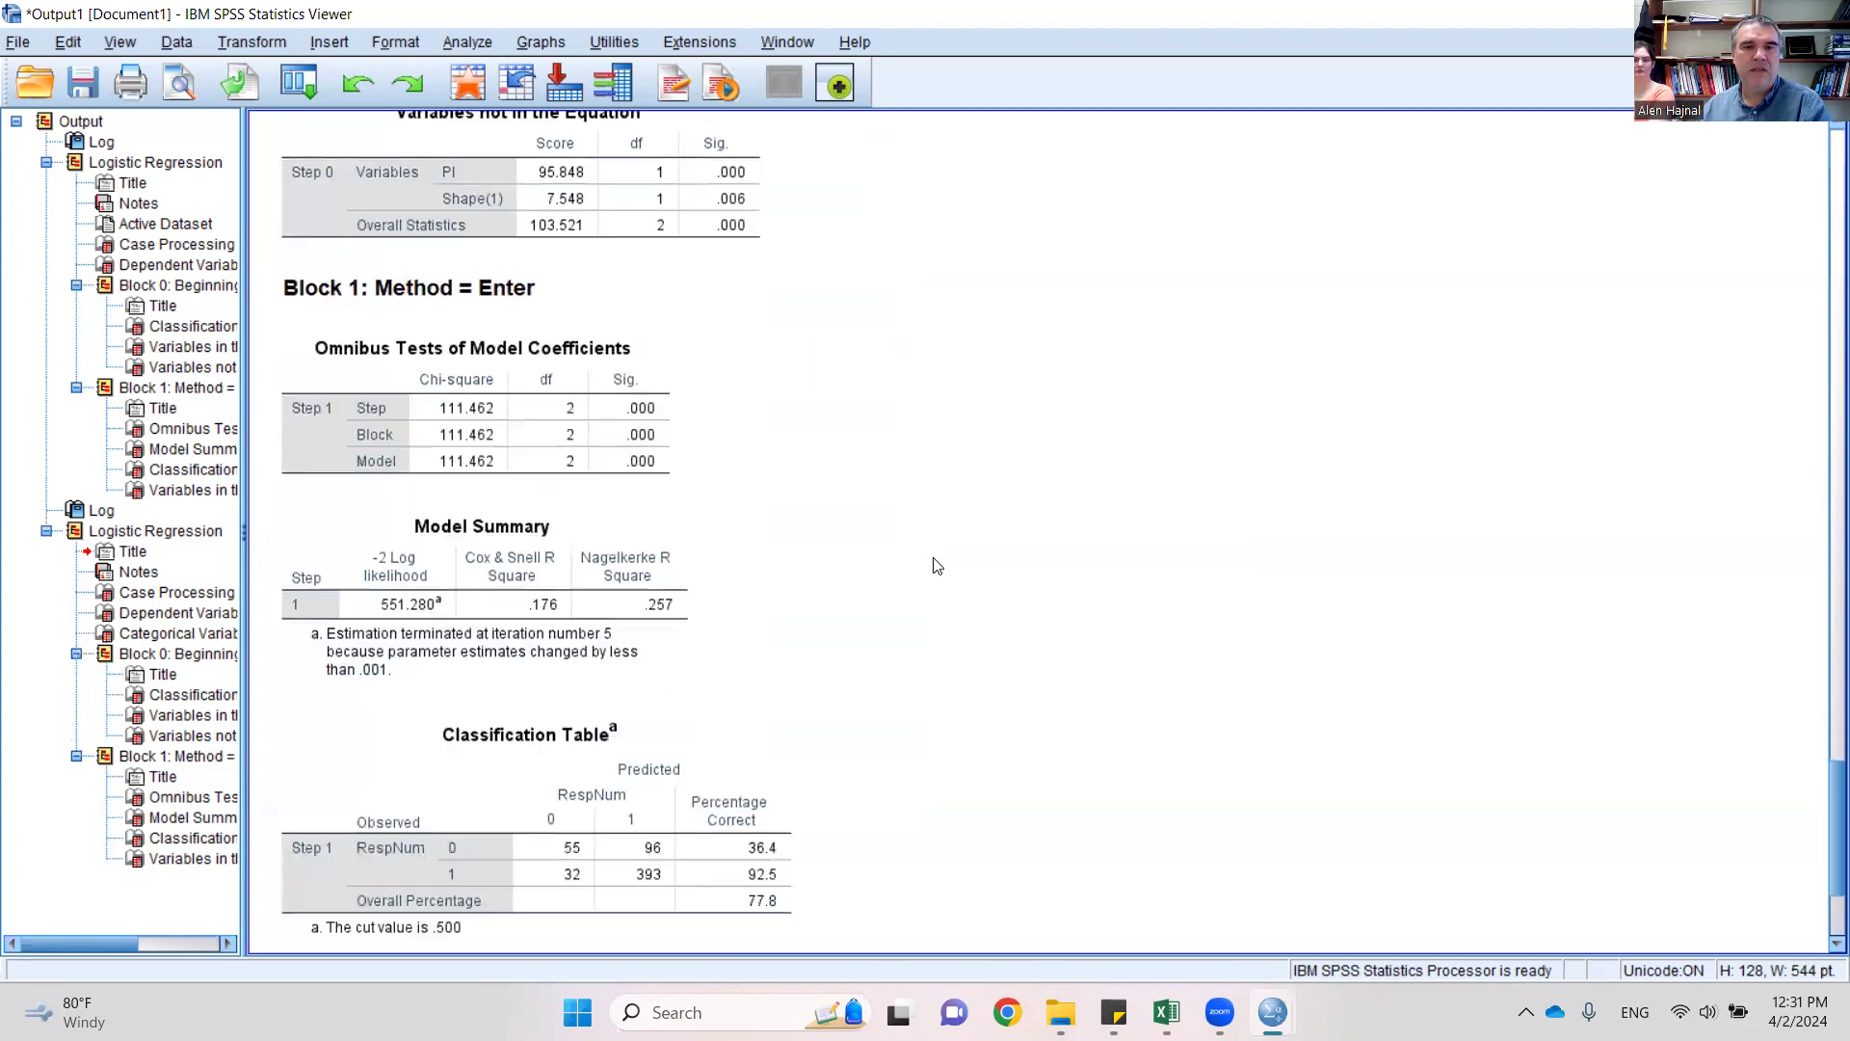
left_click(627, 615)
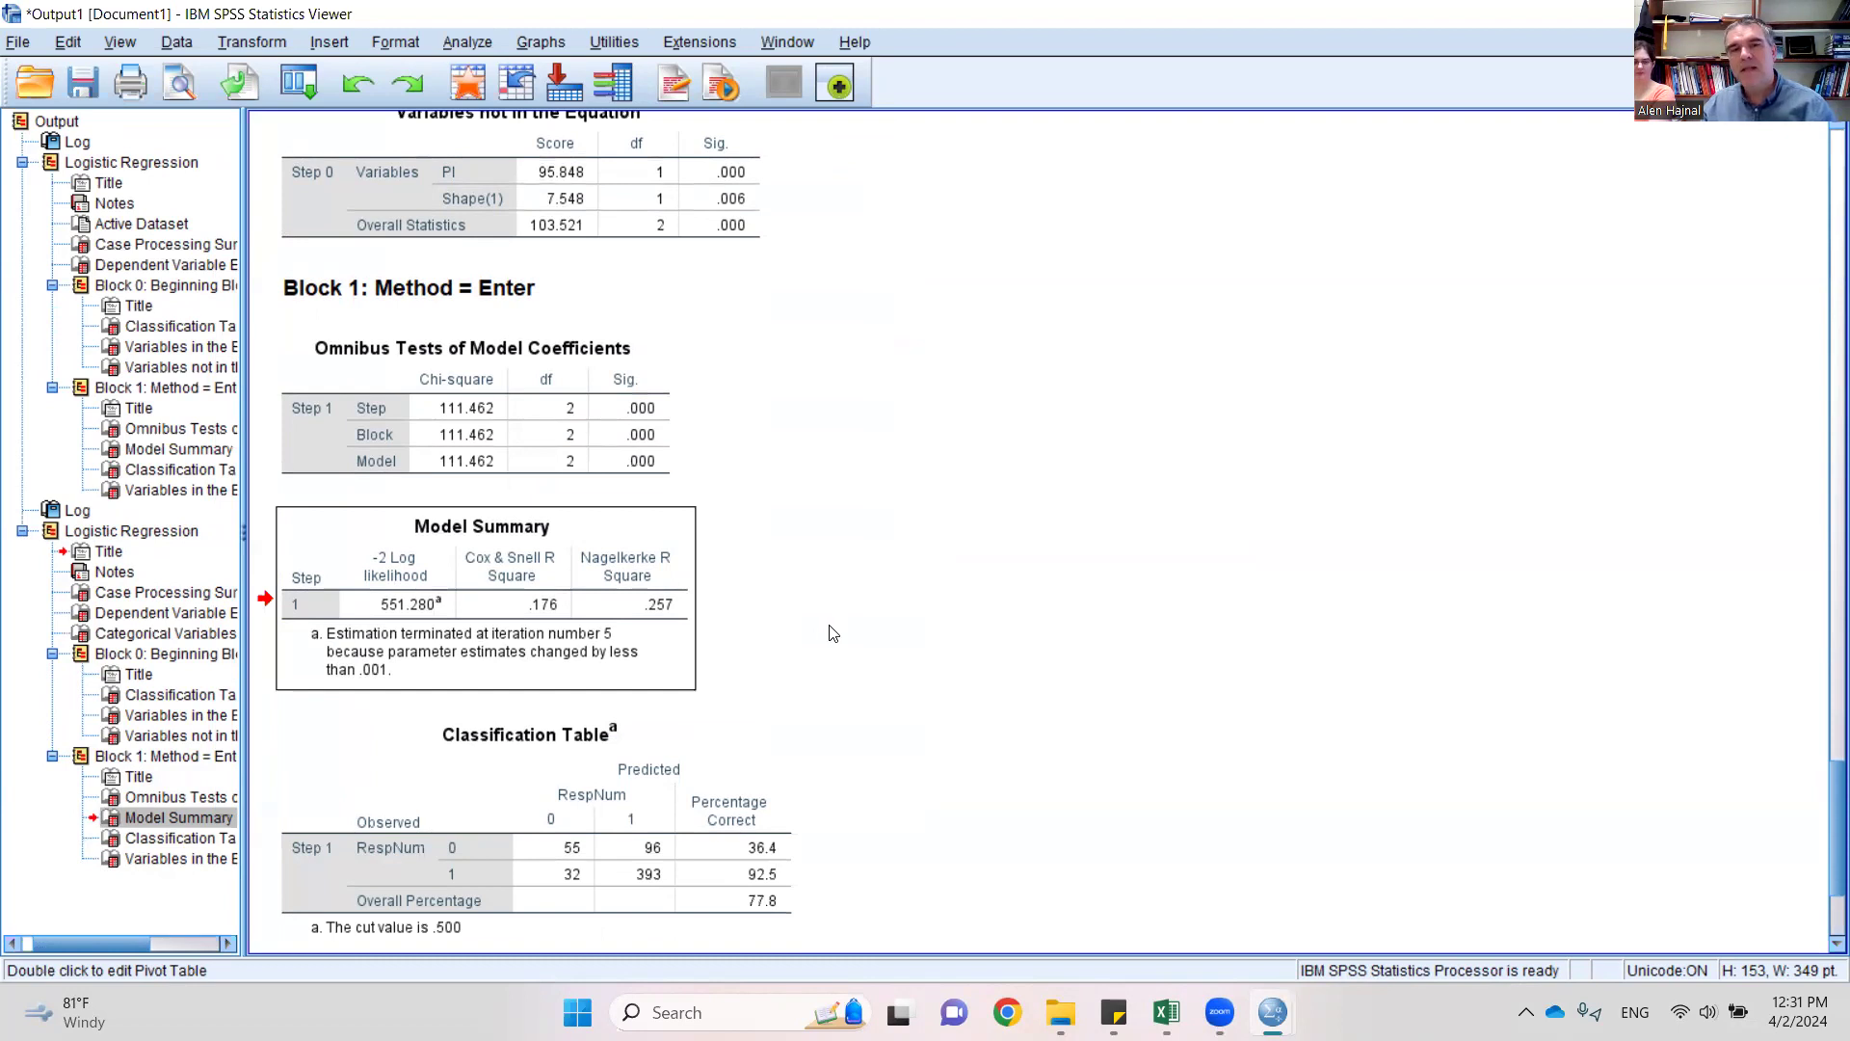
scroll(830, 633, "down", 3)
left_click(620, 835)
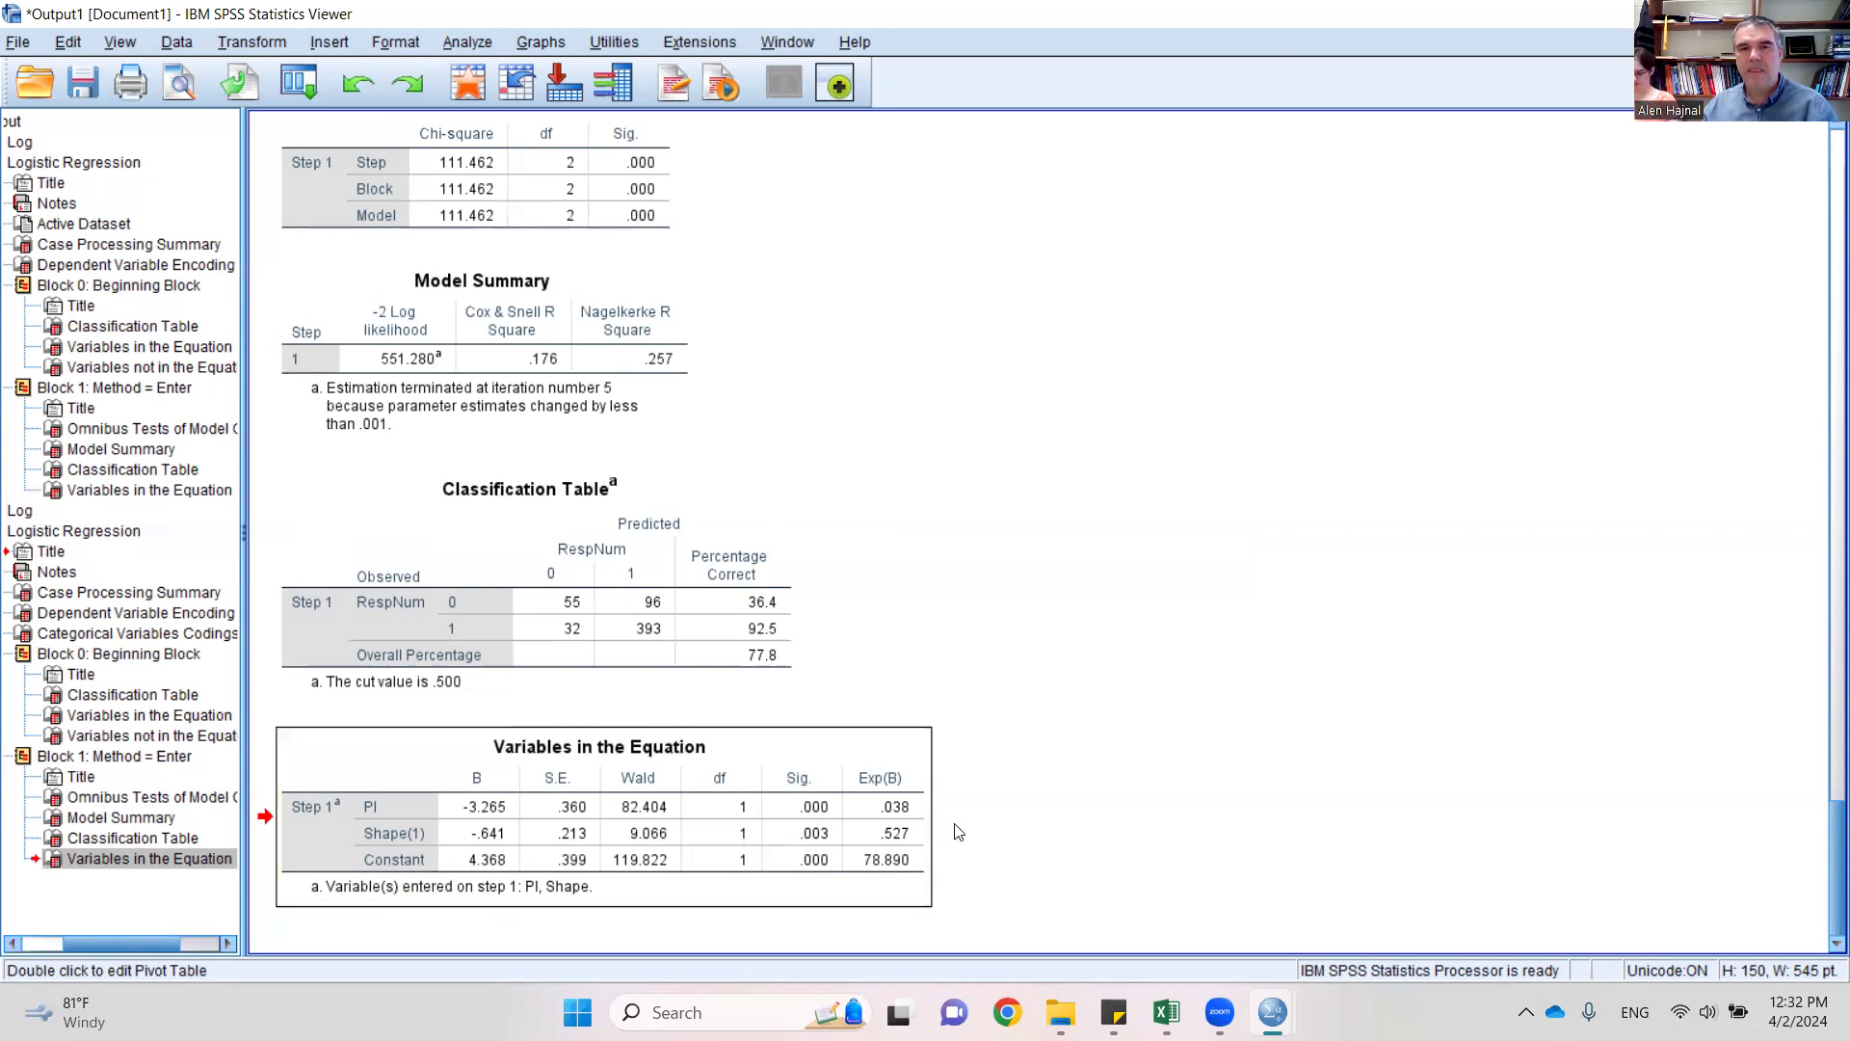
- Check the PRE_1 predicted probabilities beside PRE_PI in the data set and return to the output
left_click(788, 41)
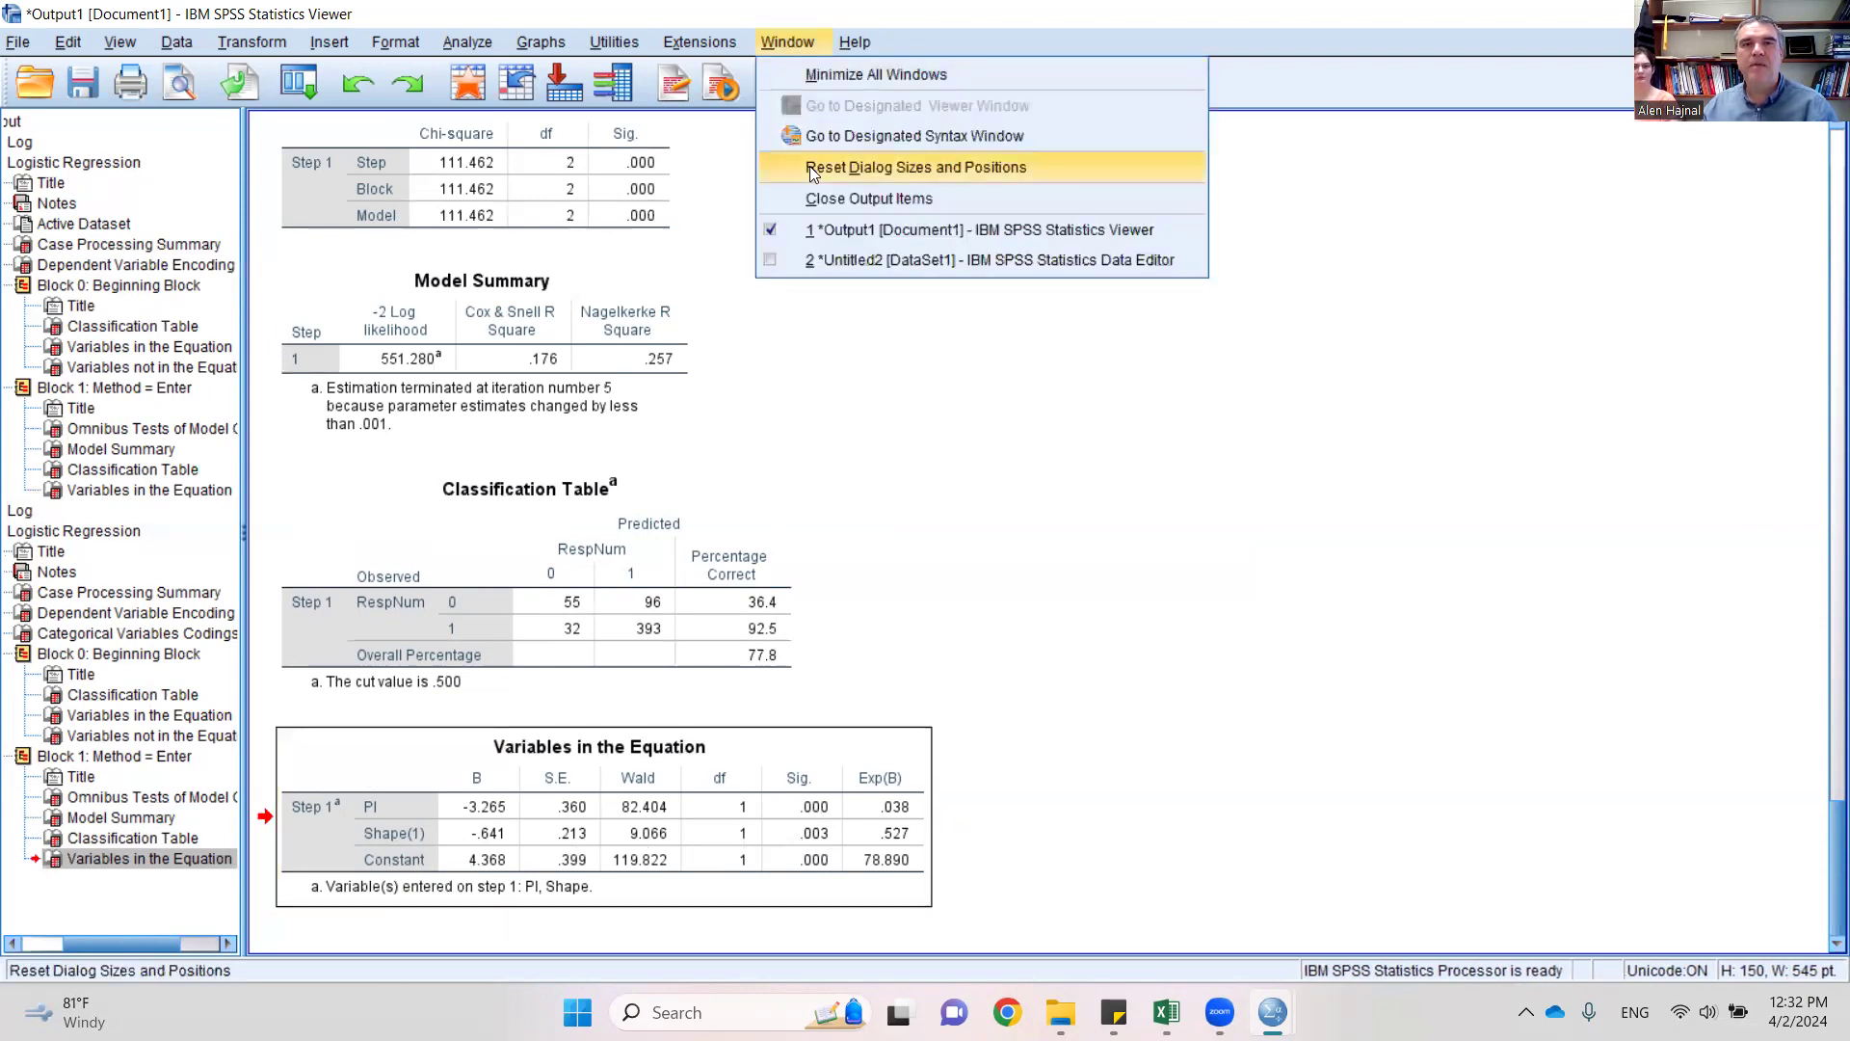
left_click(848, 252)
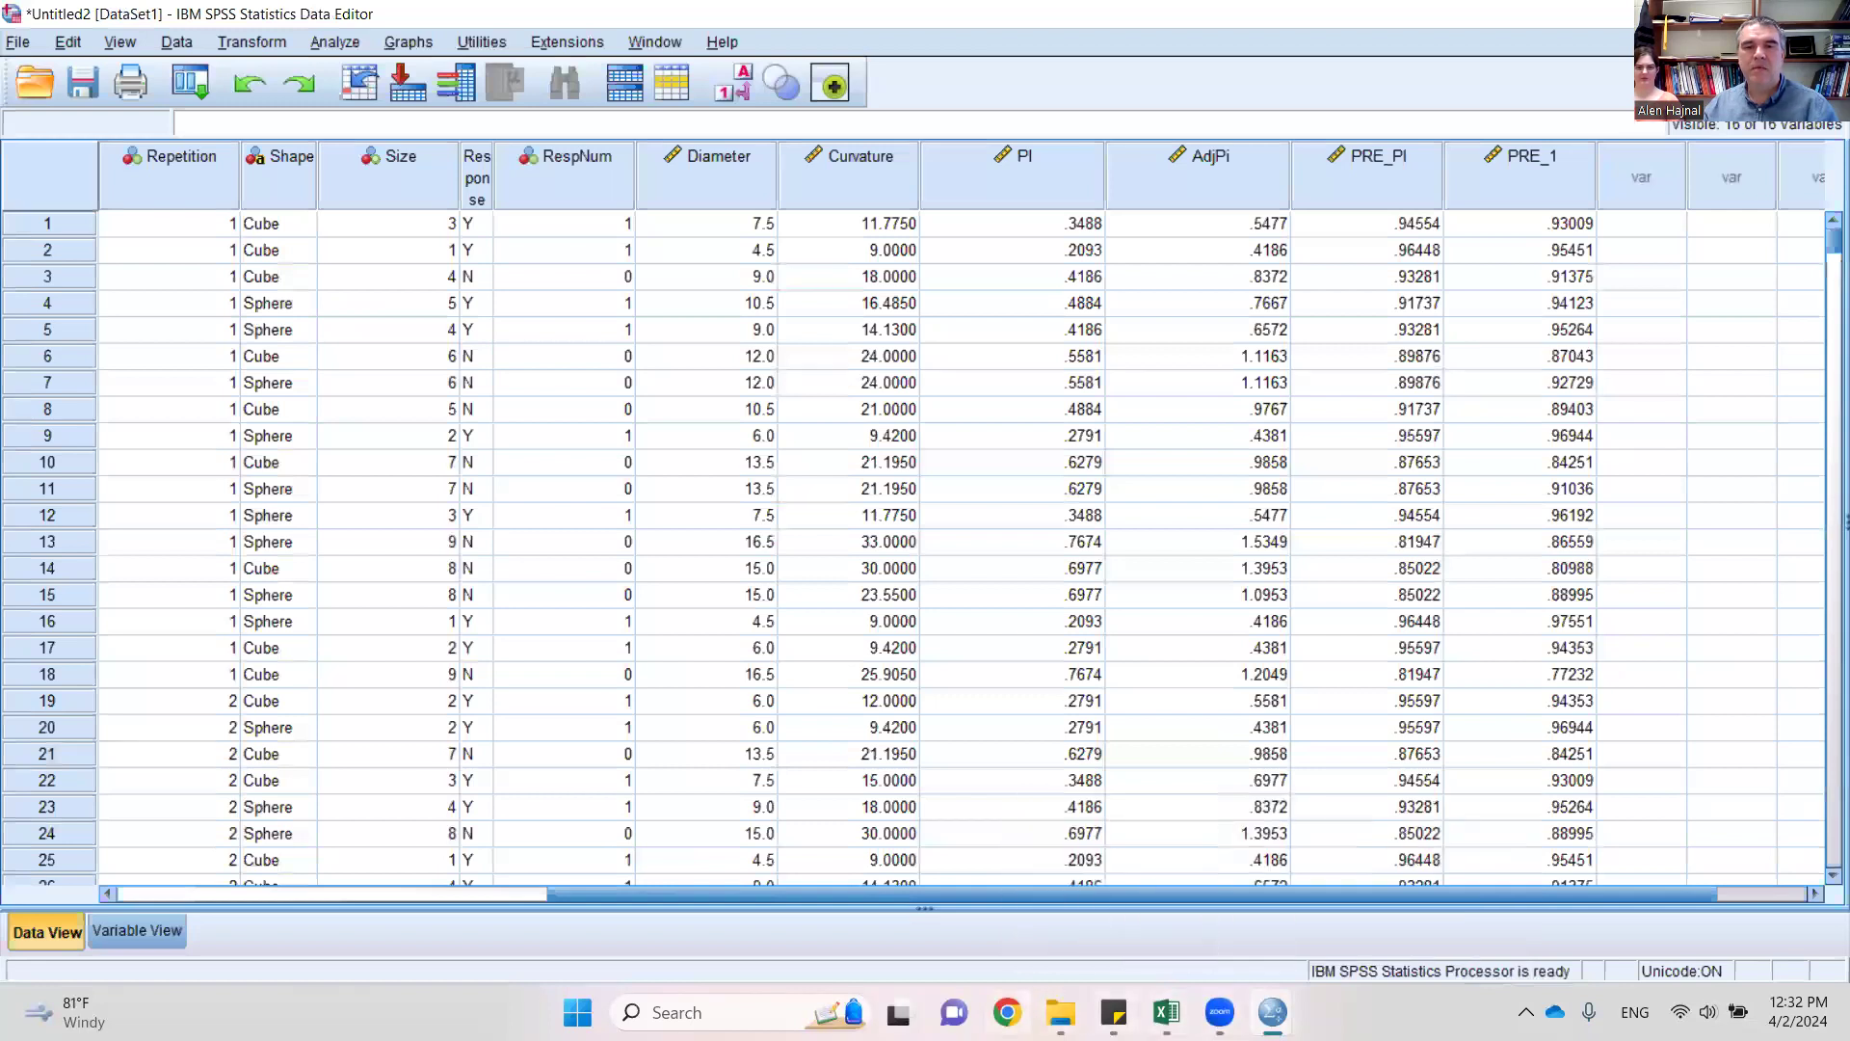
left_click(652, 44)
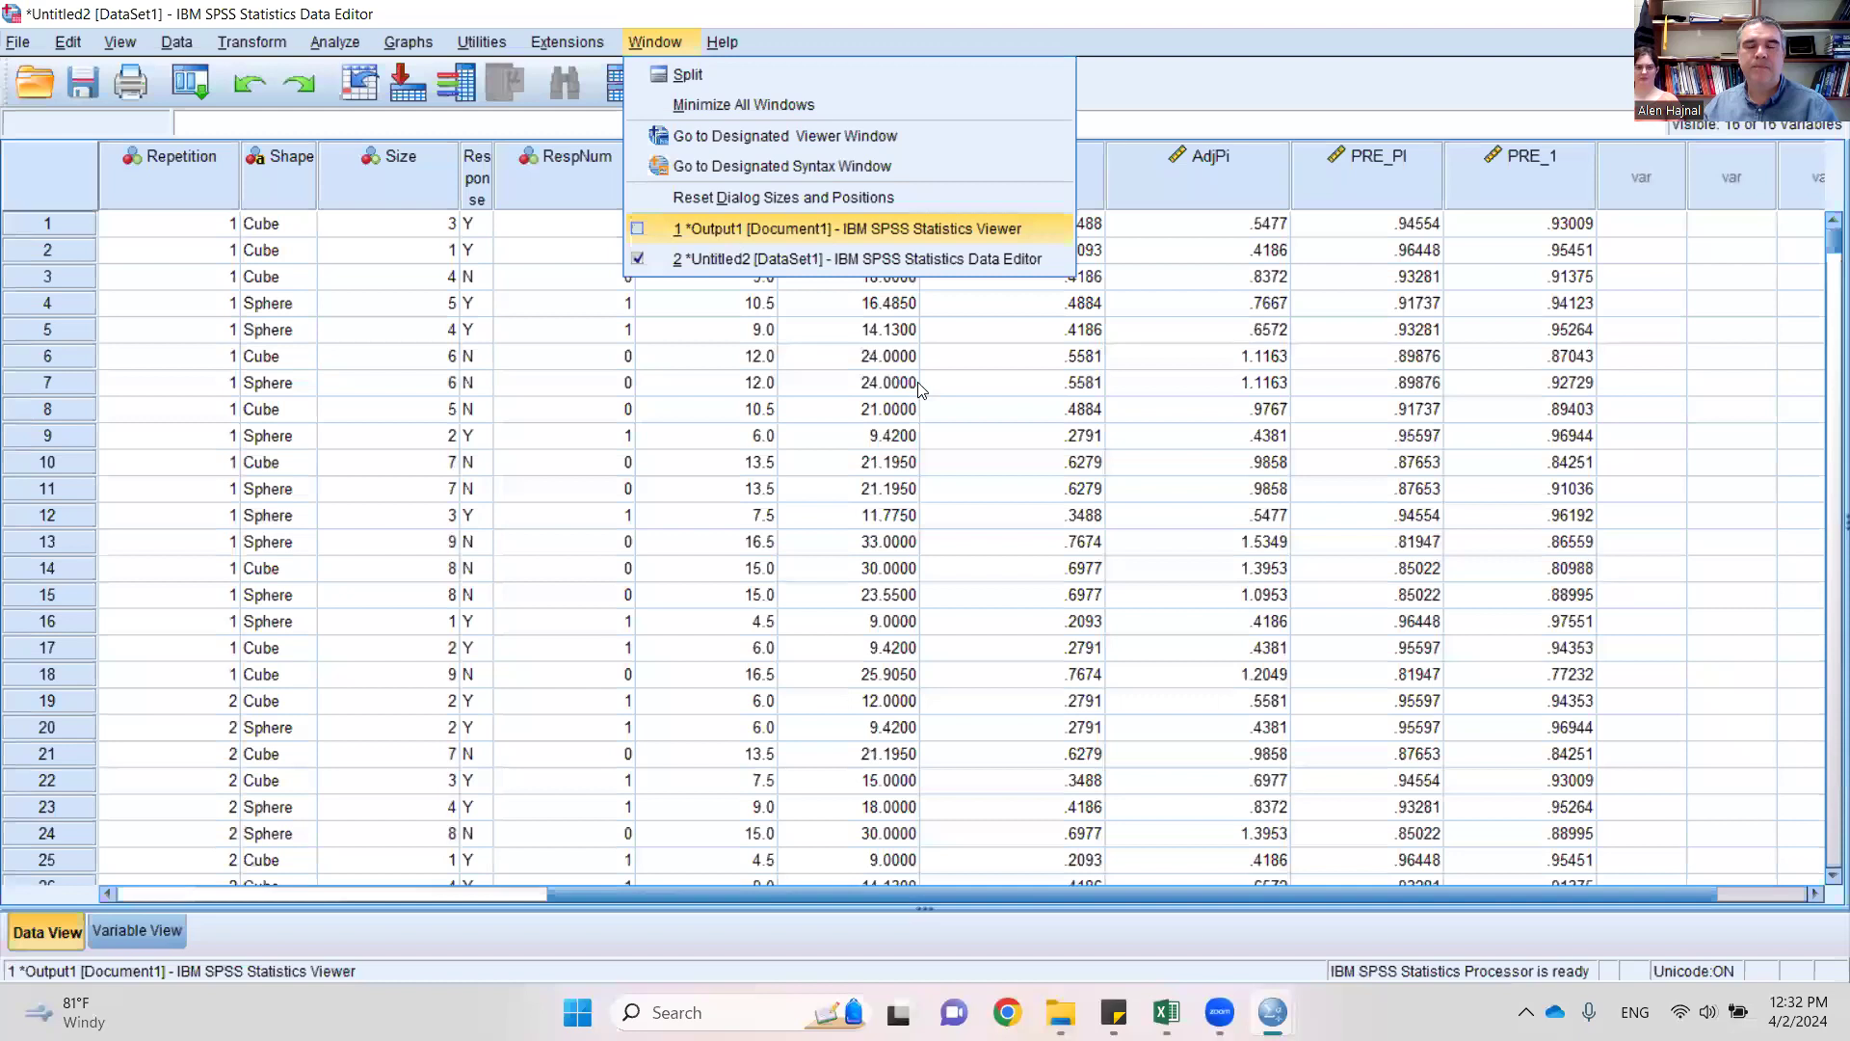
left_click(717, 235)
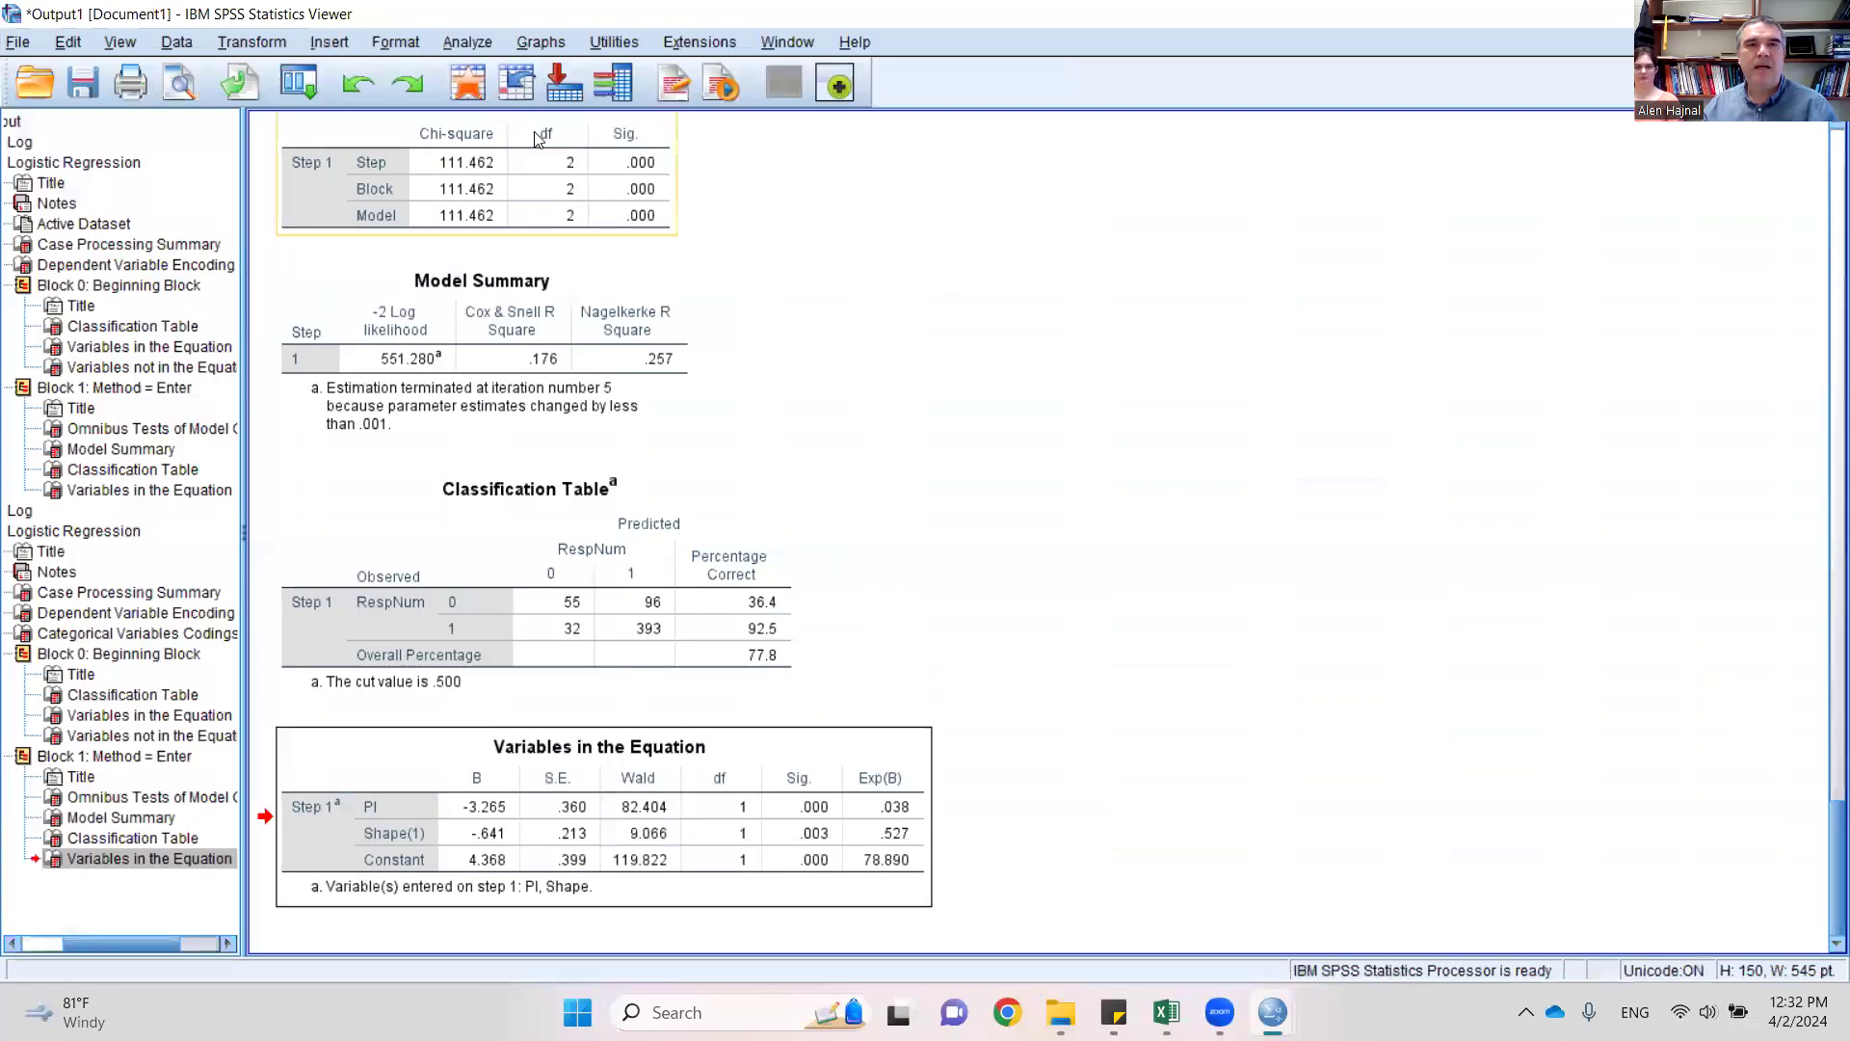
- Inspect the binary logistic regression's options and Shape's categorical contrast and reference category, and leave without running the analysis
left_click(478, 40)
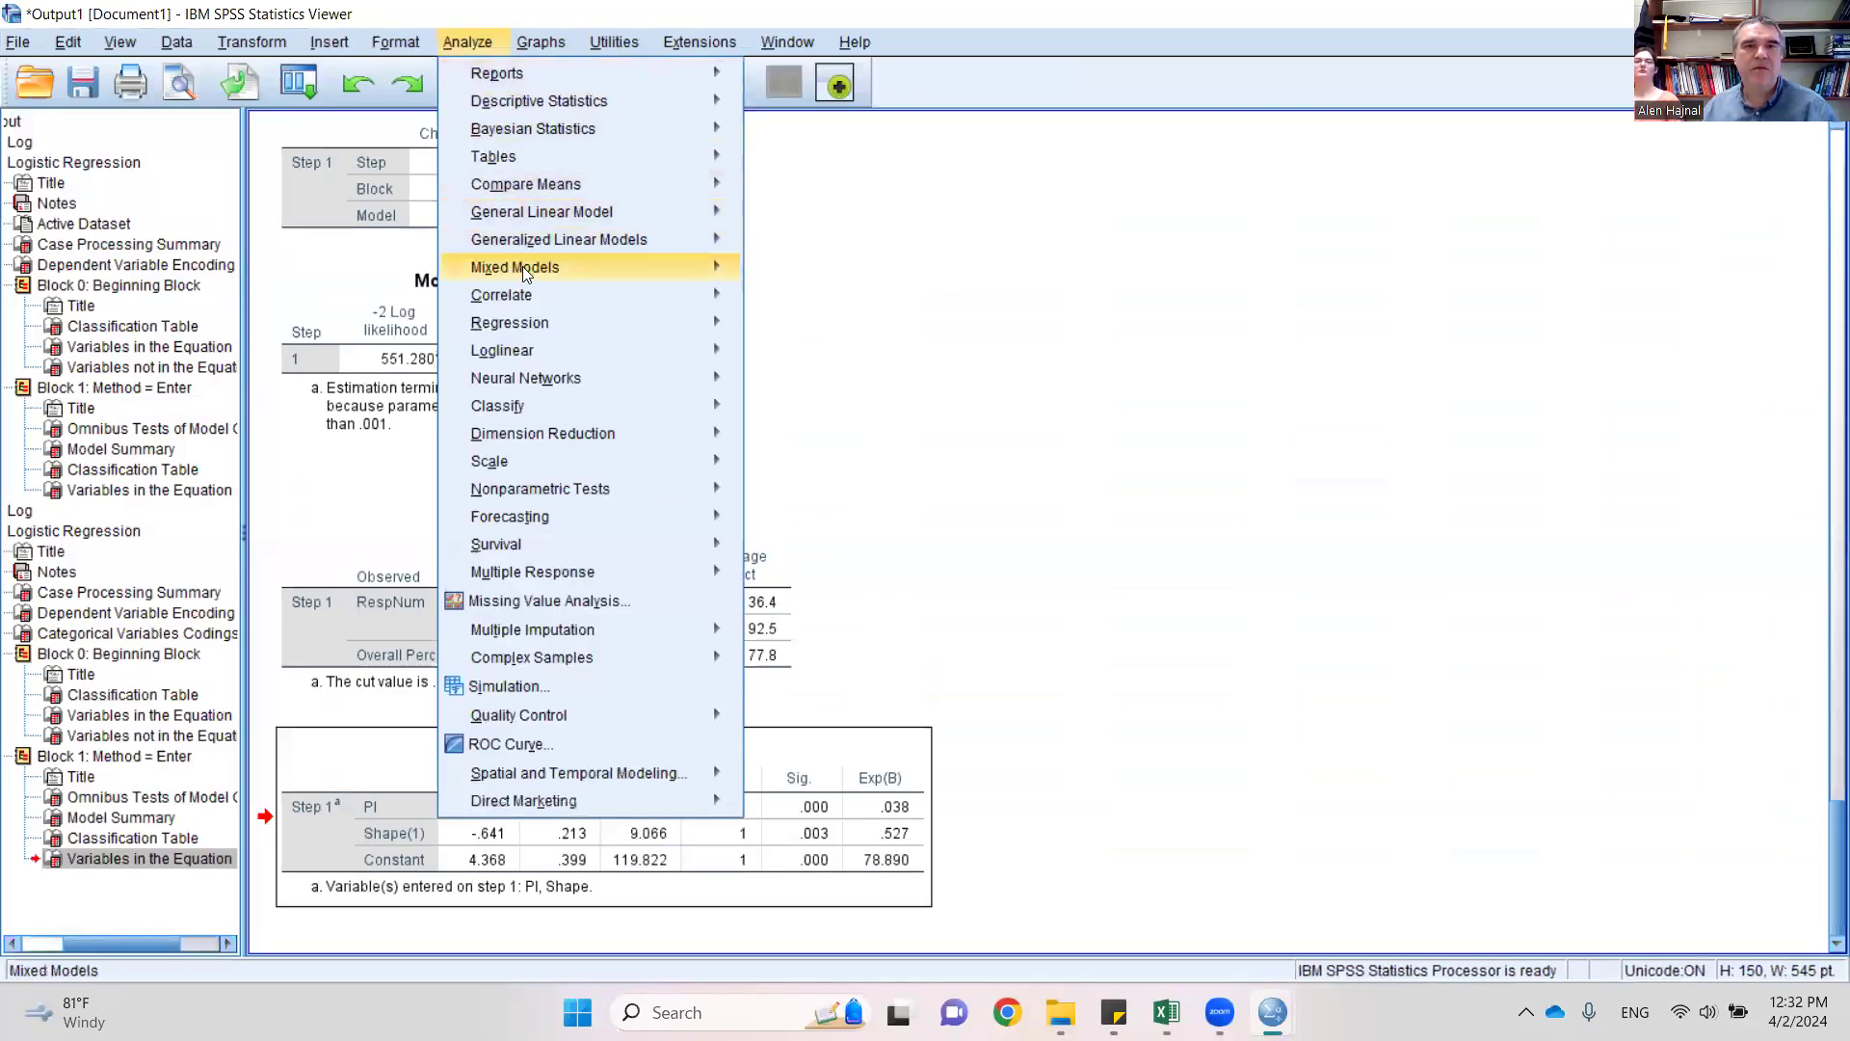
mouse_move(531, 323)
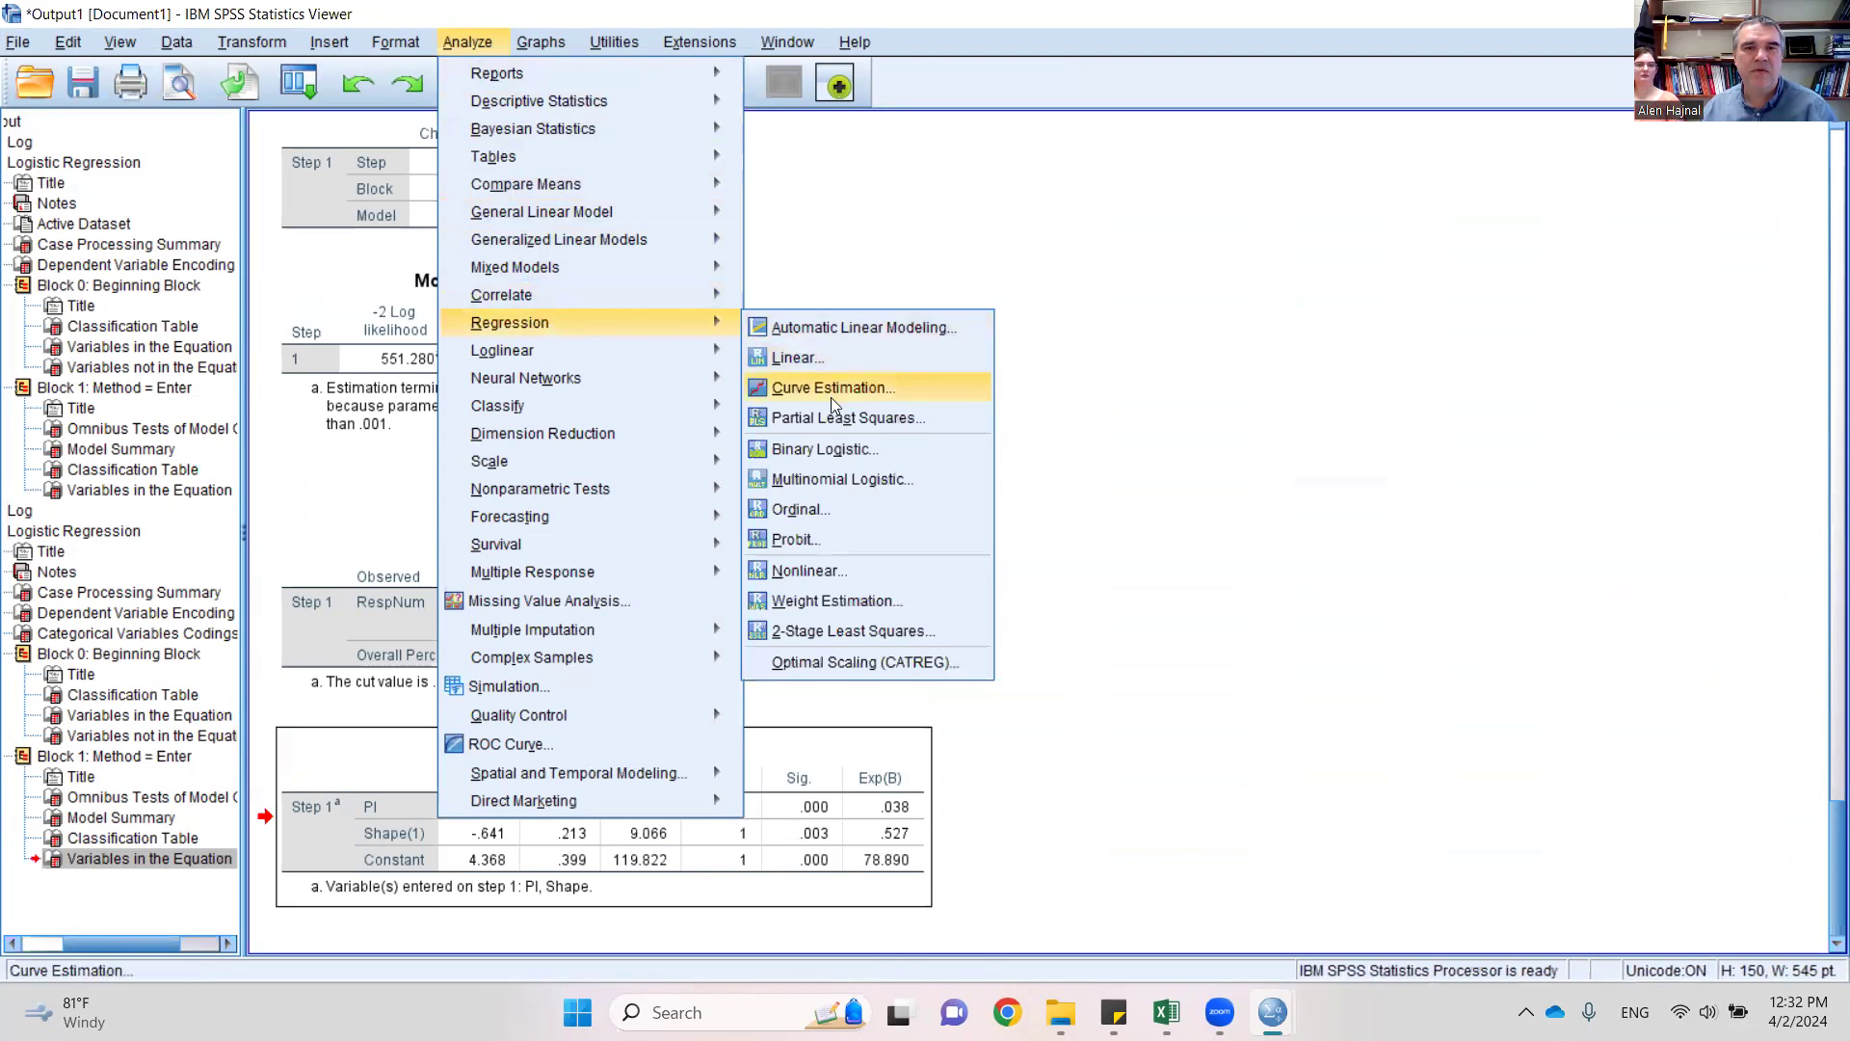
left_click(839, 449)
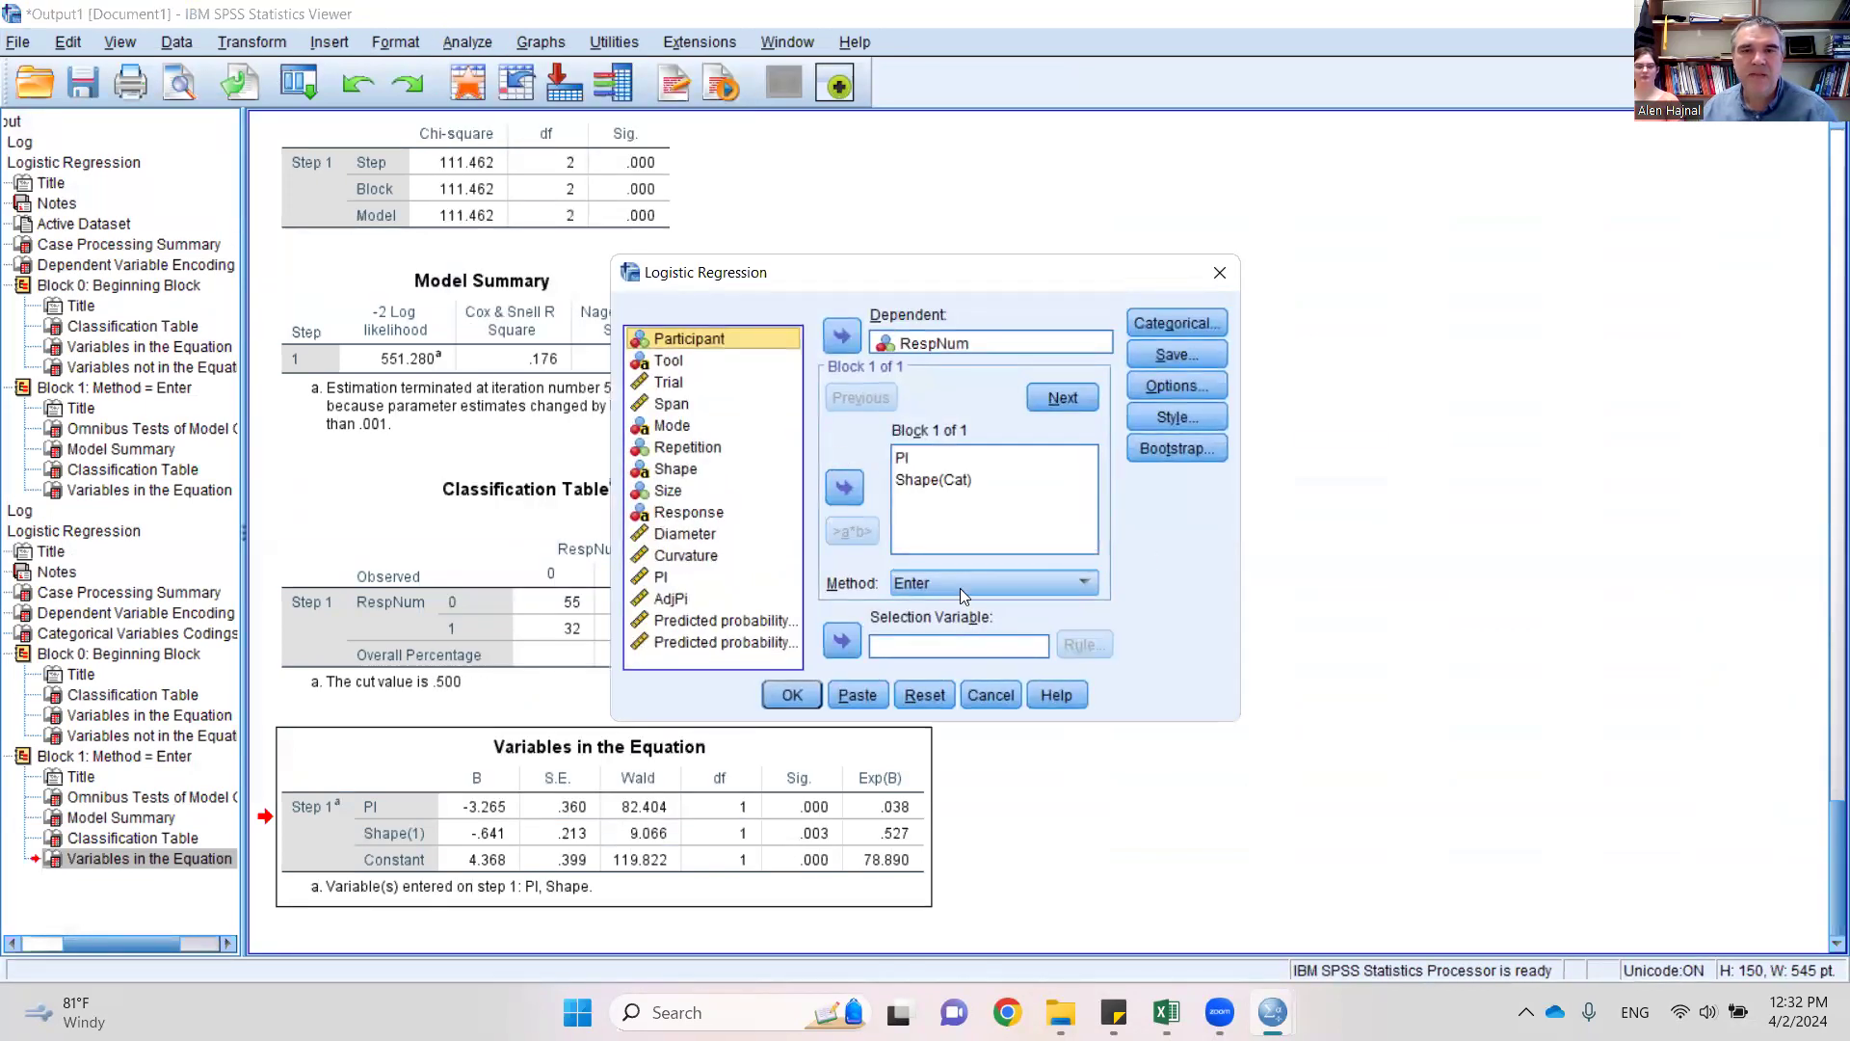
left_click(1195, 395)
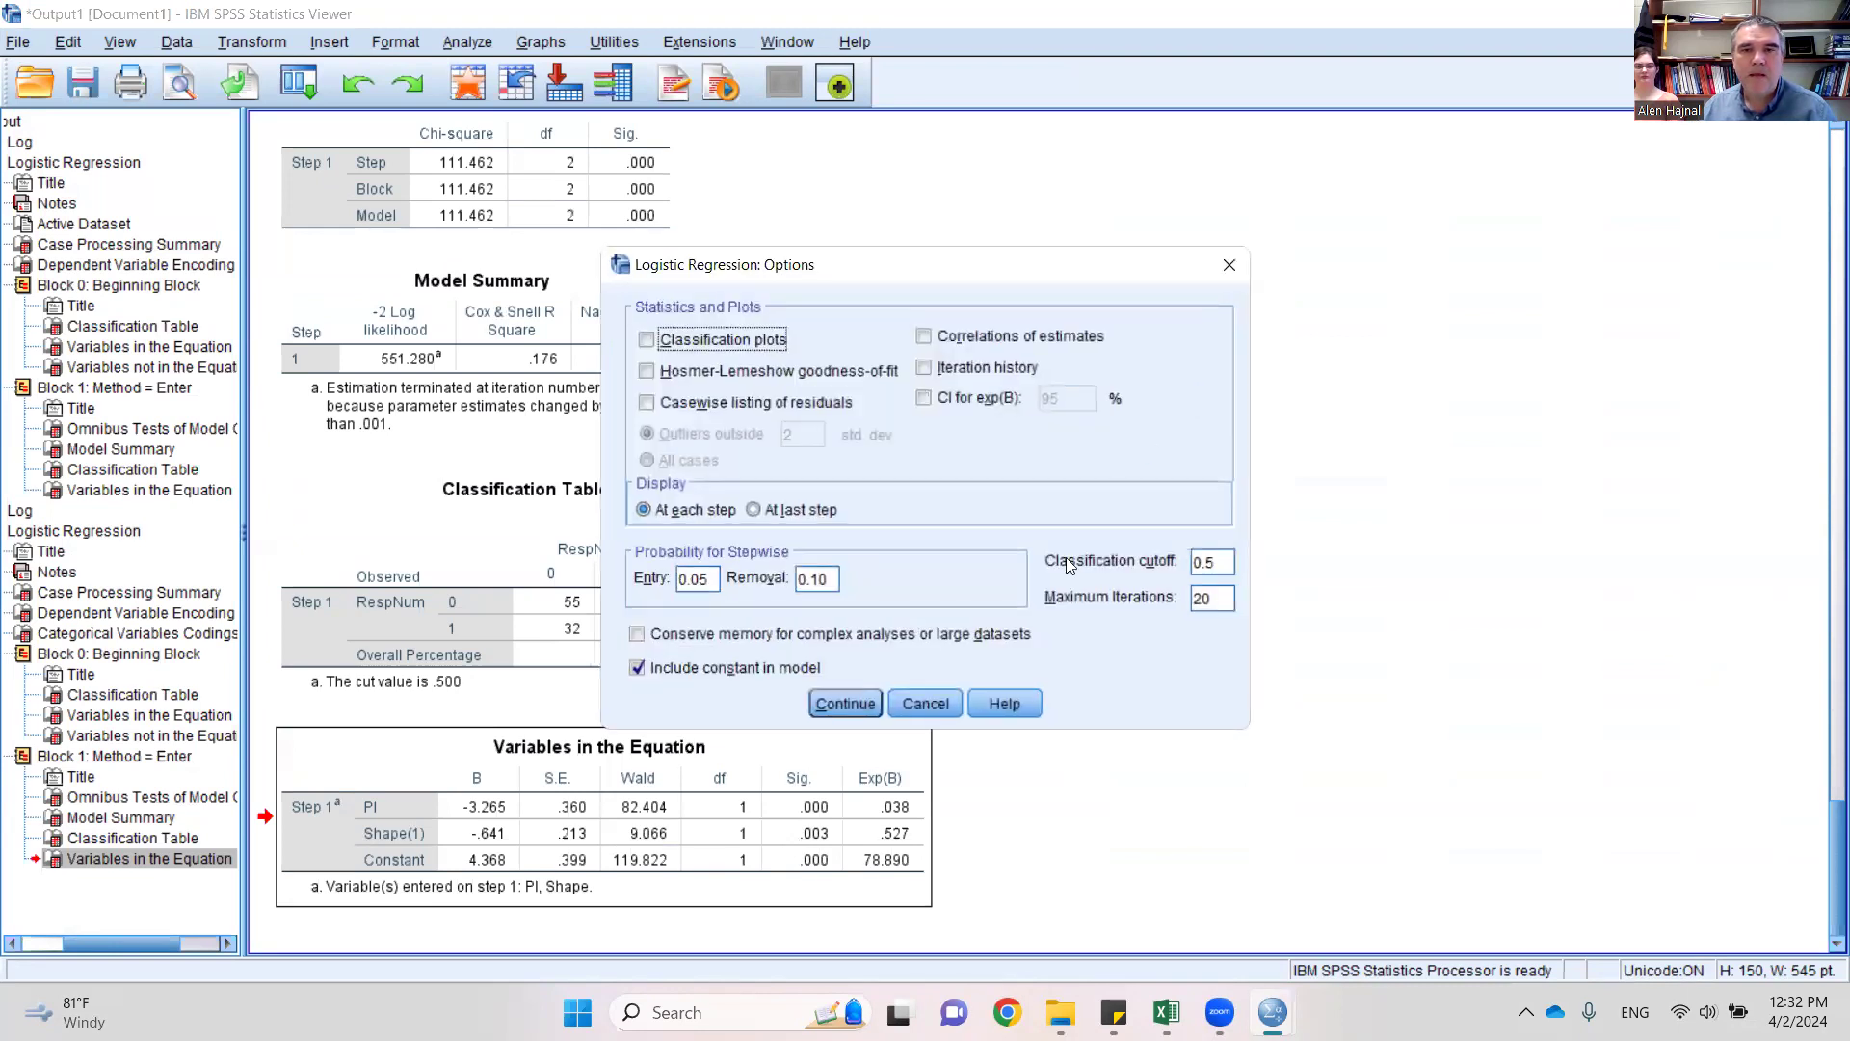
left_click(845, 702)
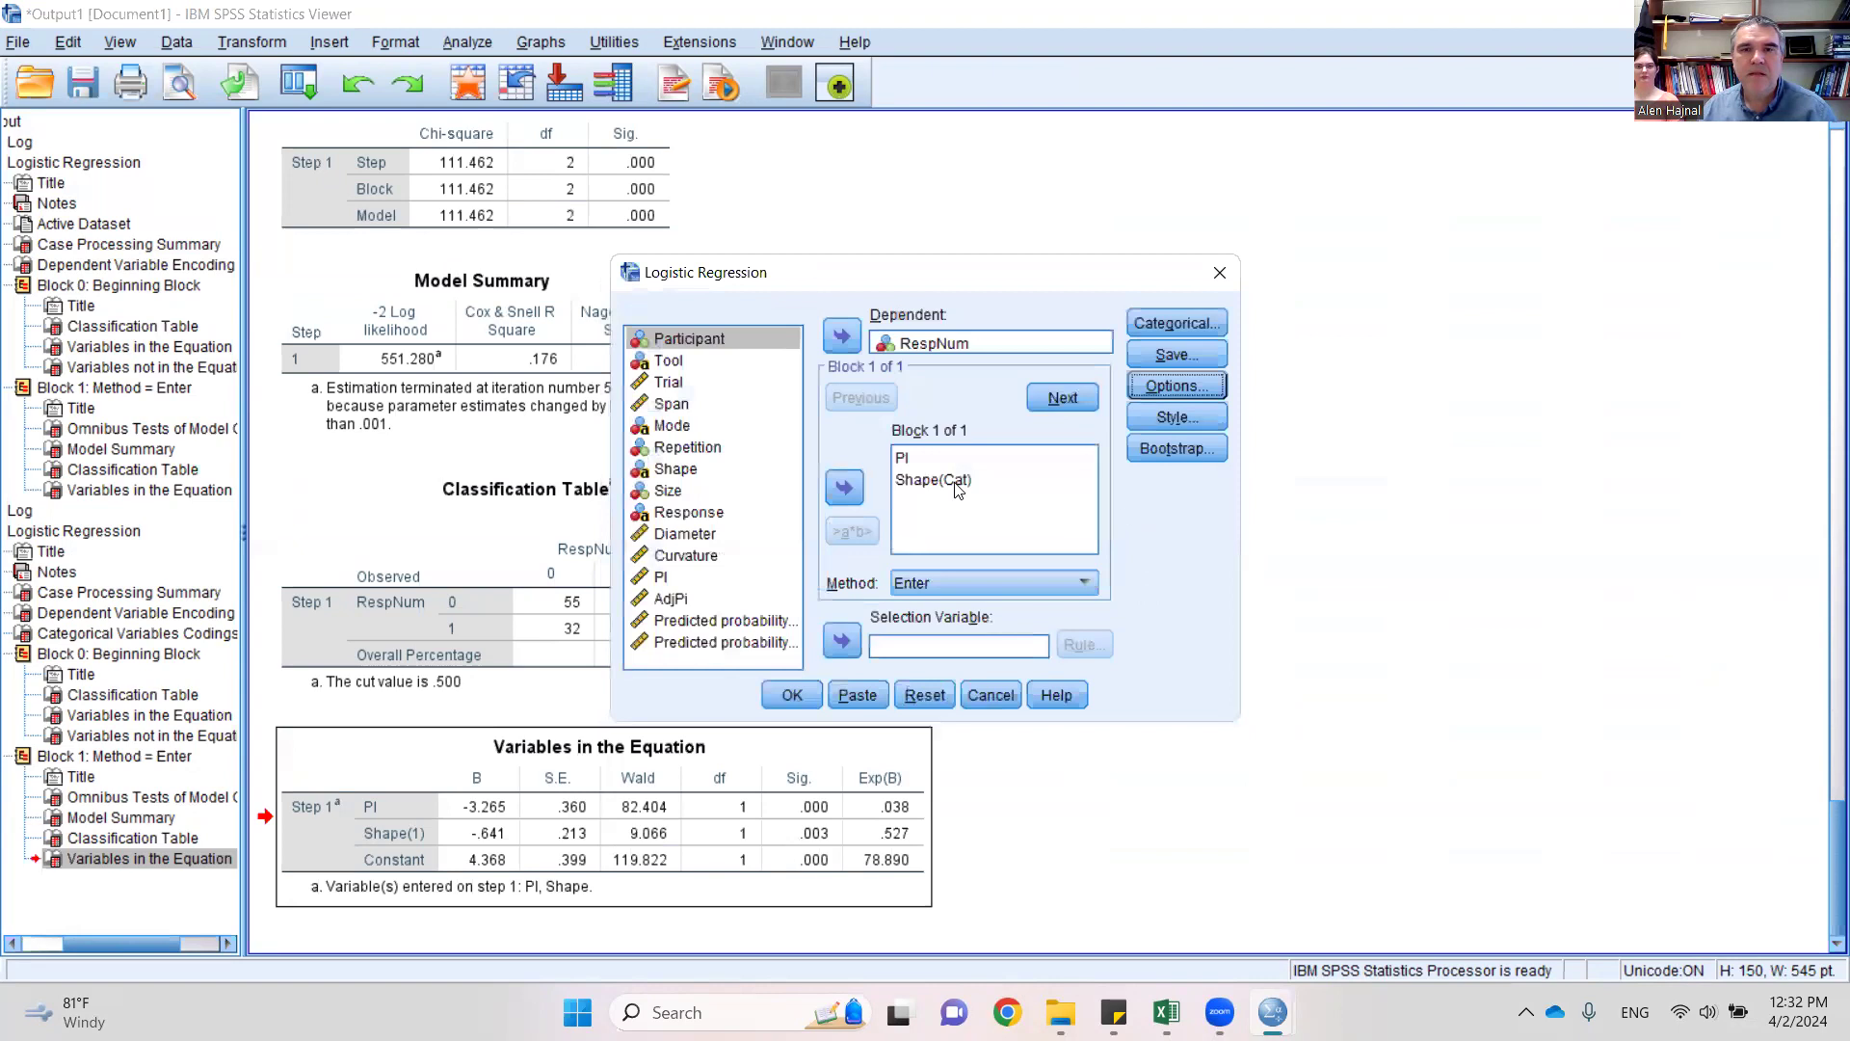
left_click(1184, 319)
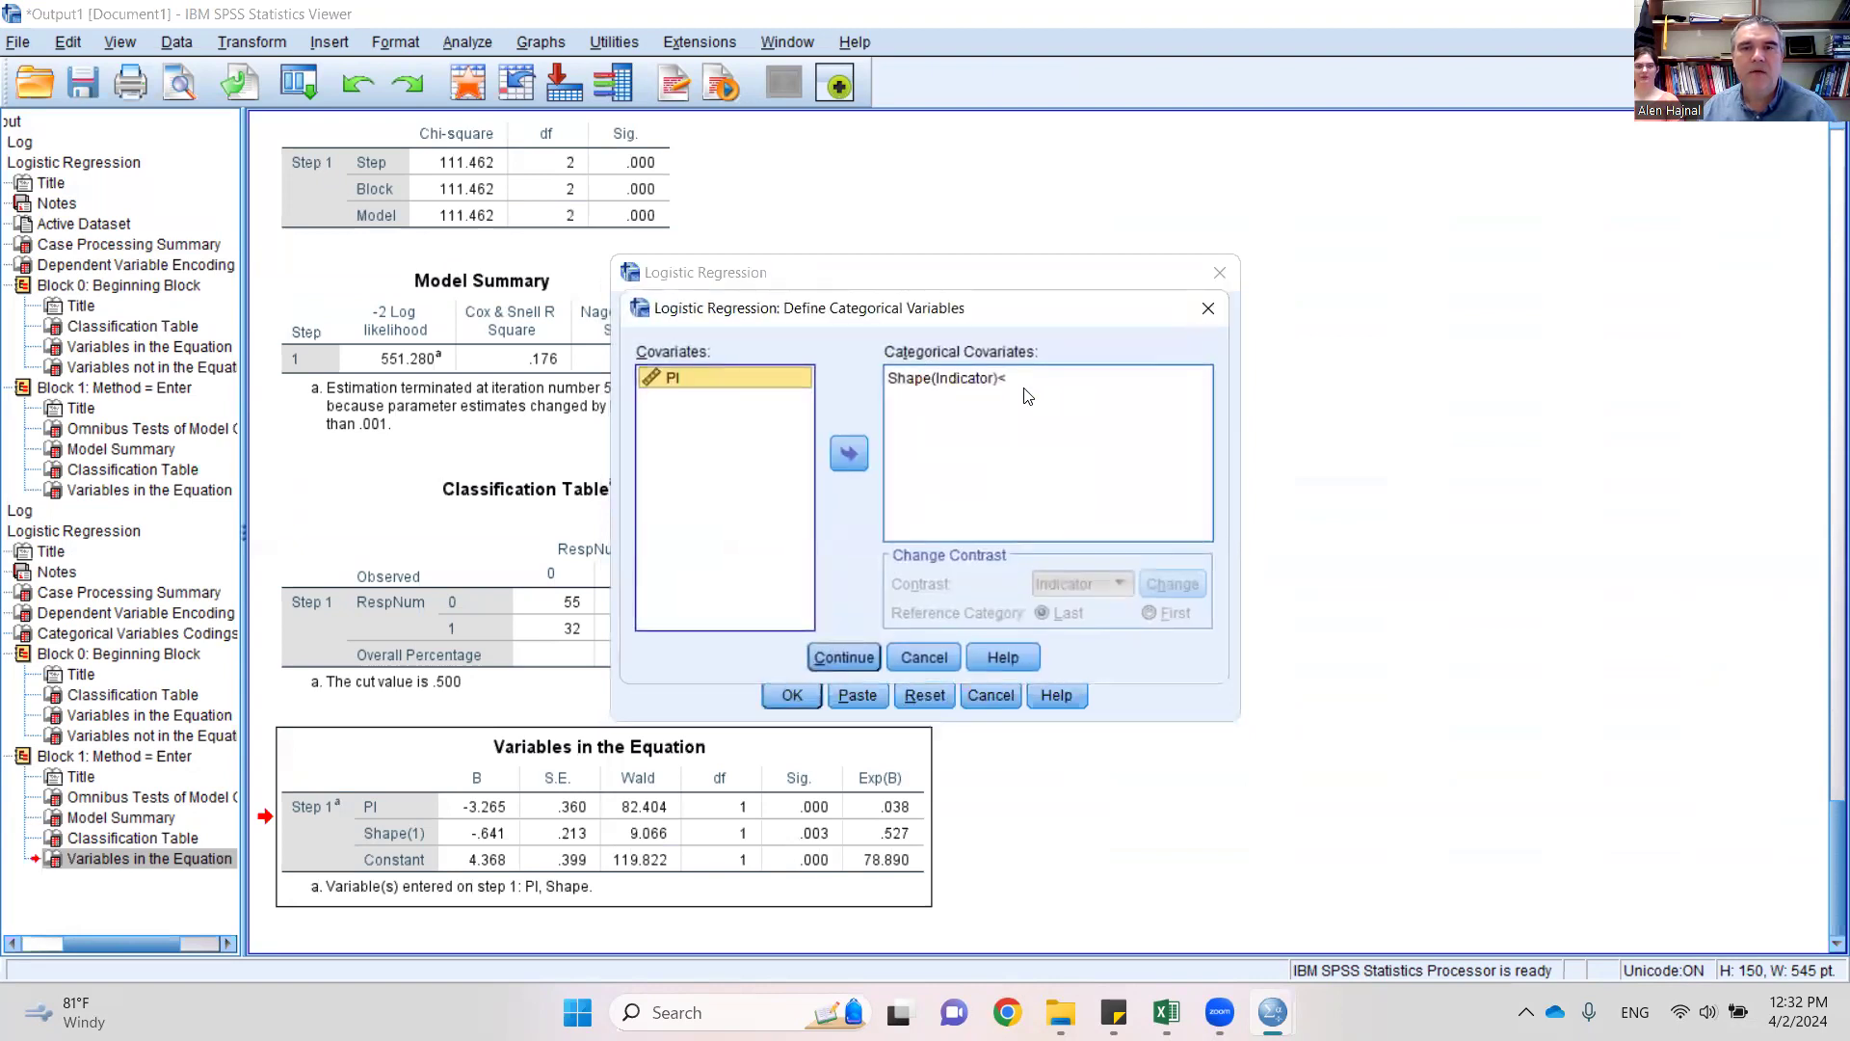
left_click(951, 381)
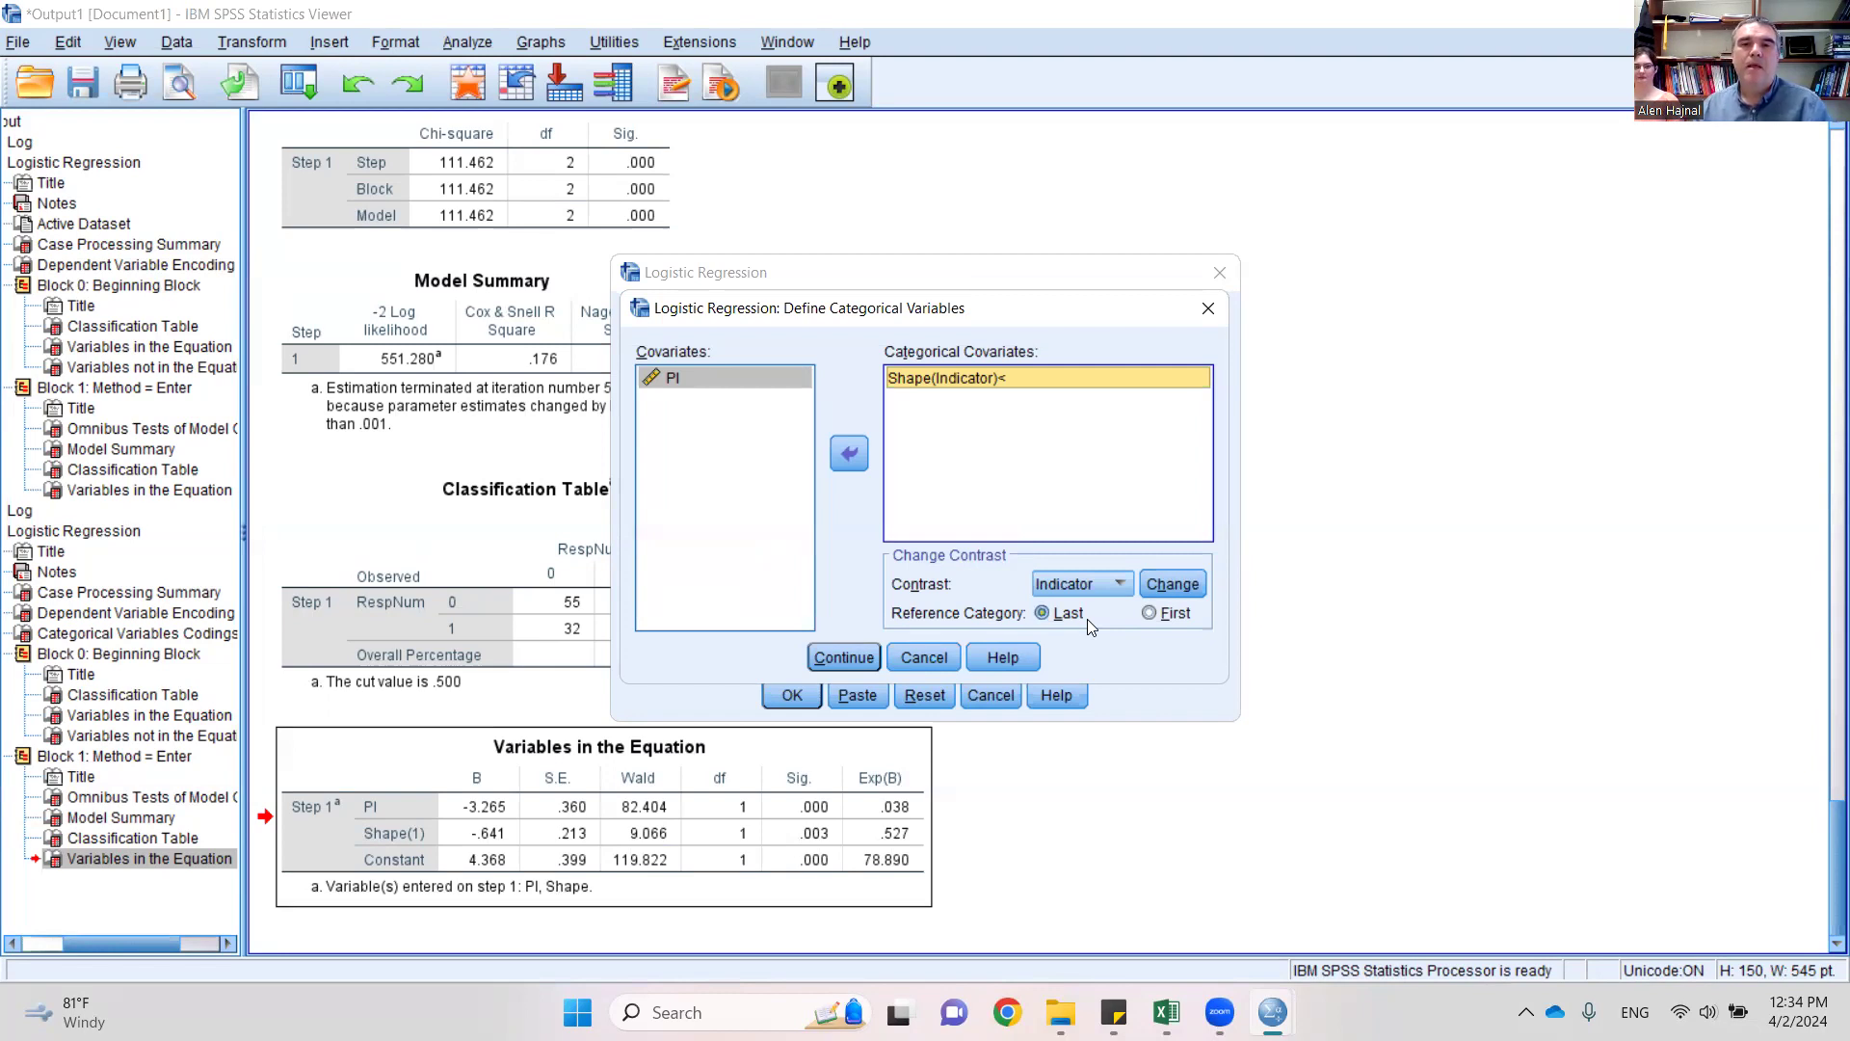
left_click(860, 659)
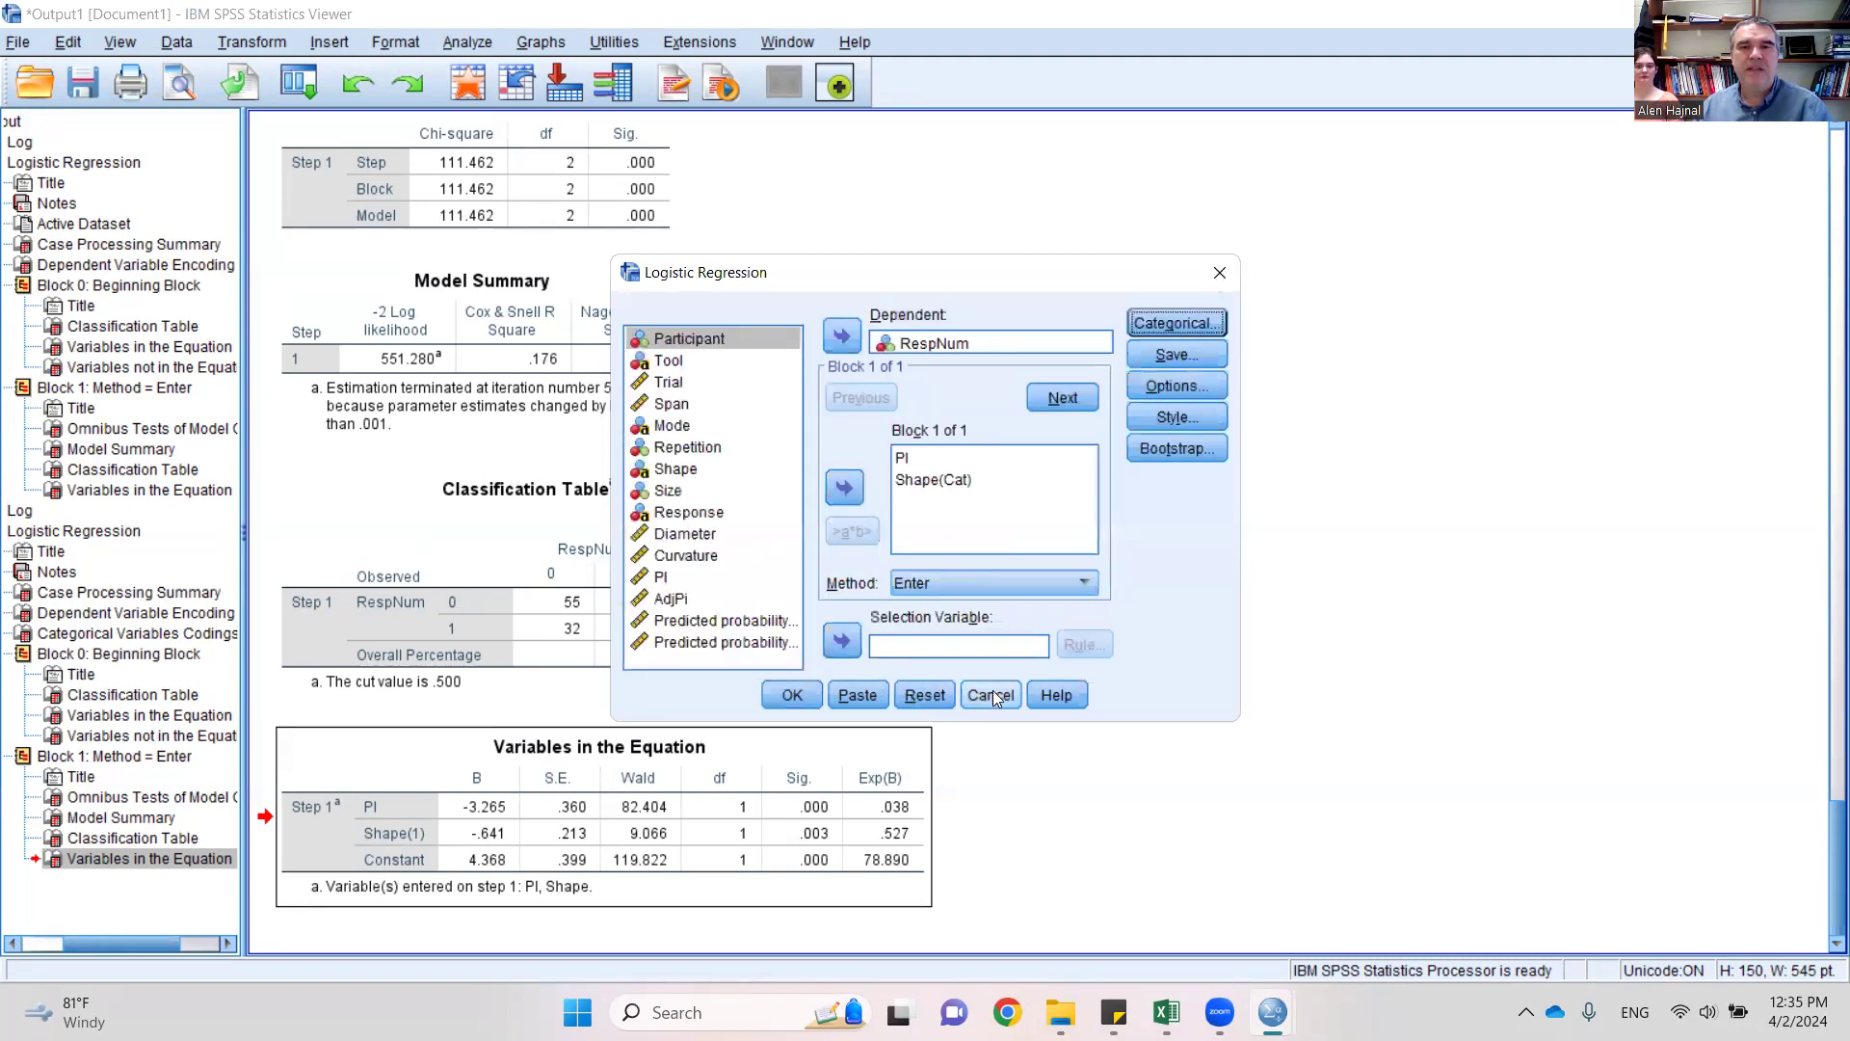
left_click(992, 694)
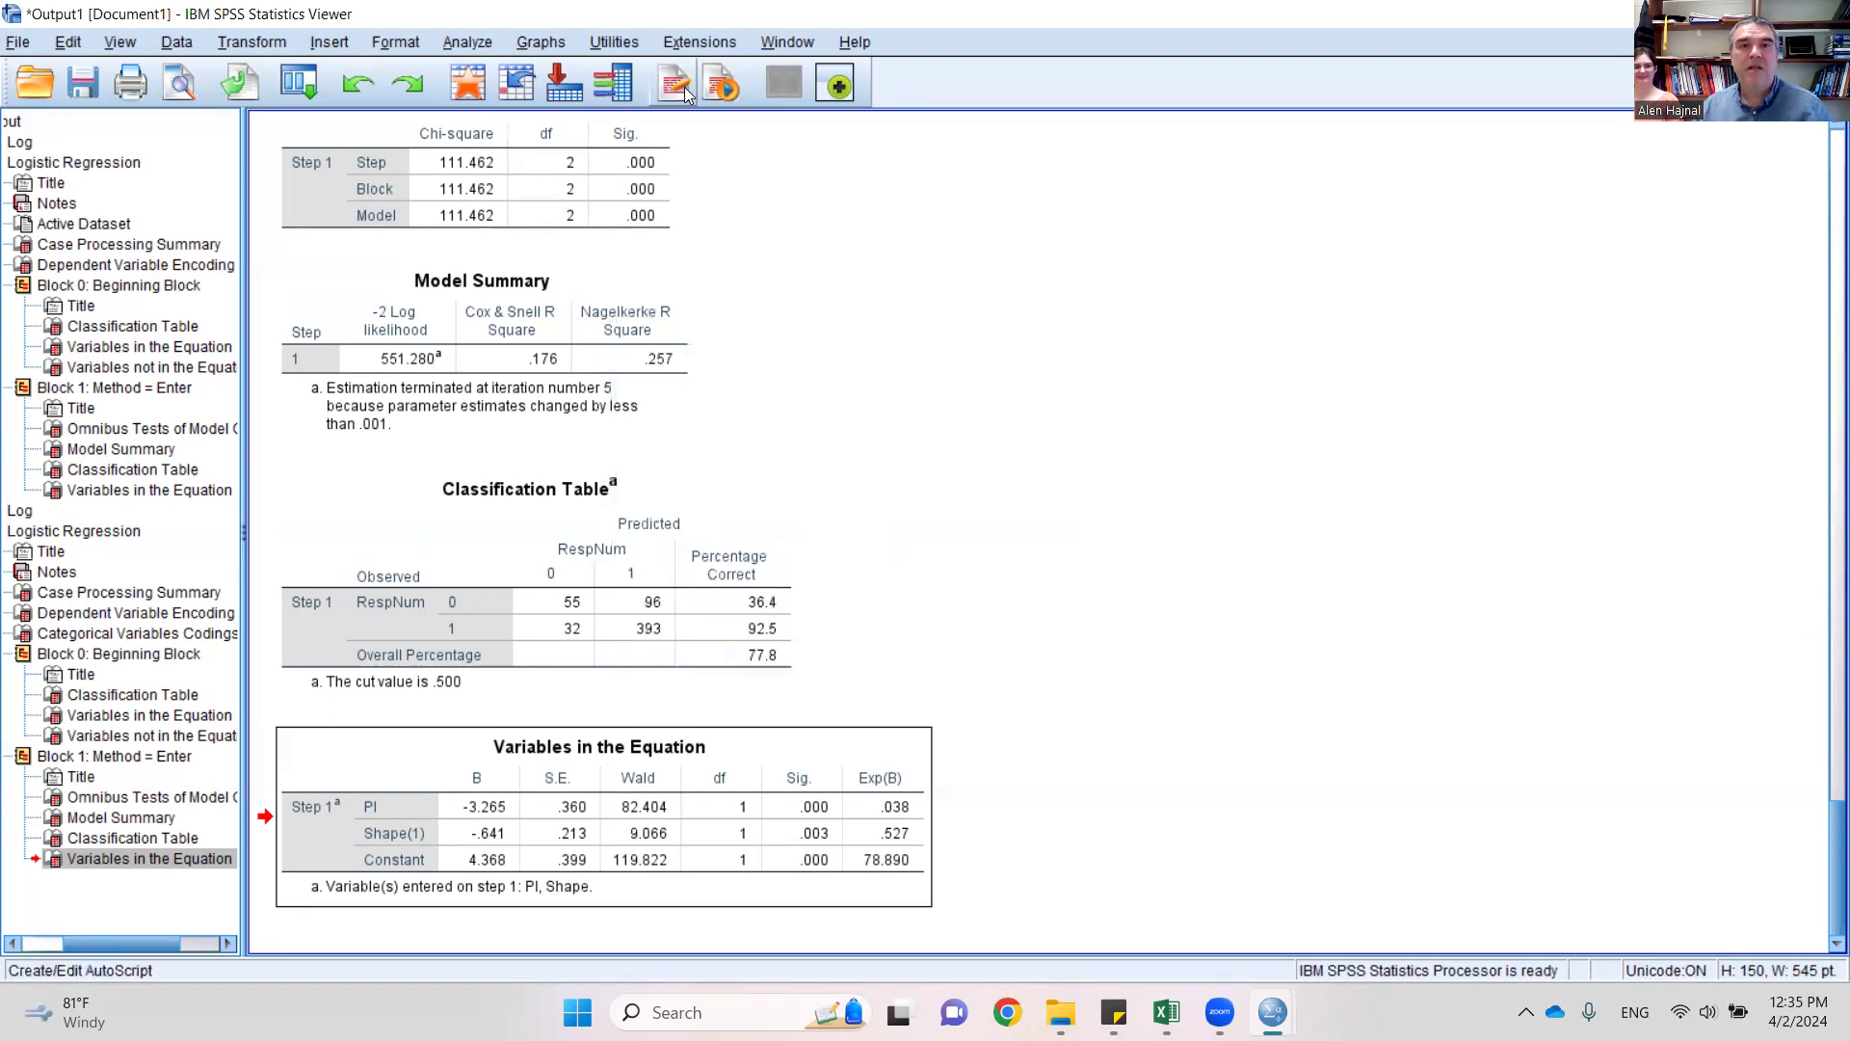
- Rename the data set's PRE_1 variable as PRE_PIxShape and return to the data values
left_click(788, 43)
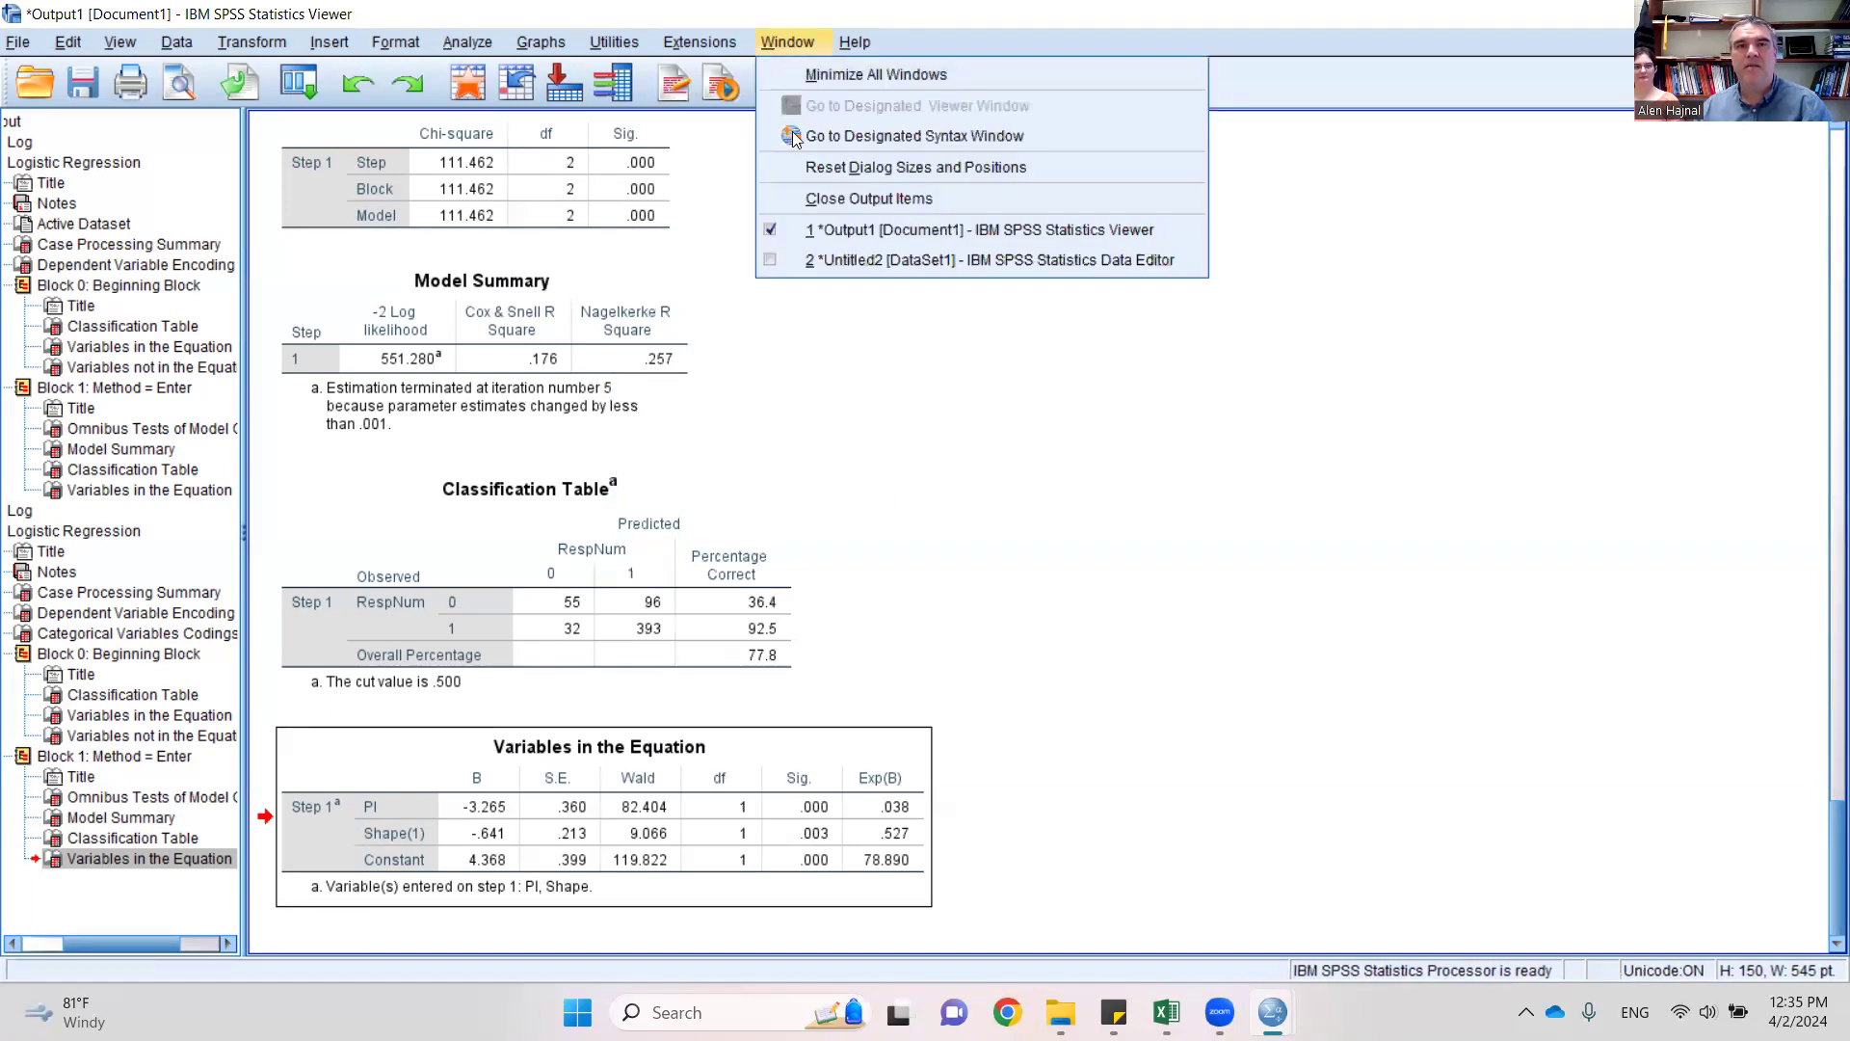
left_click(832, 261)
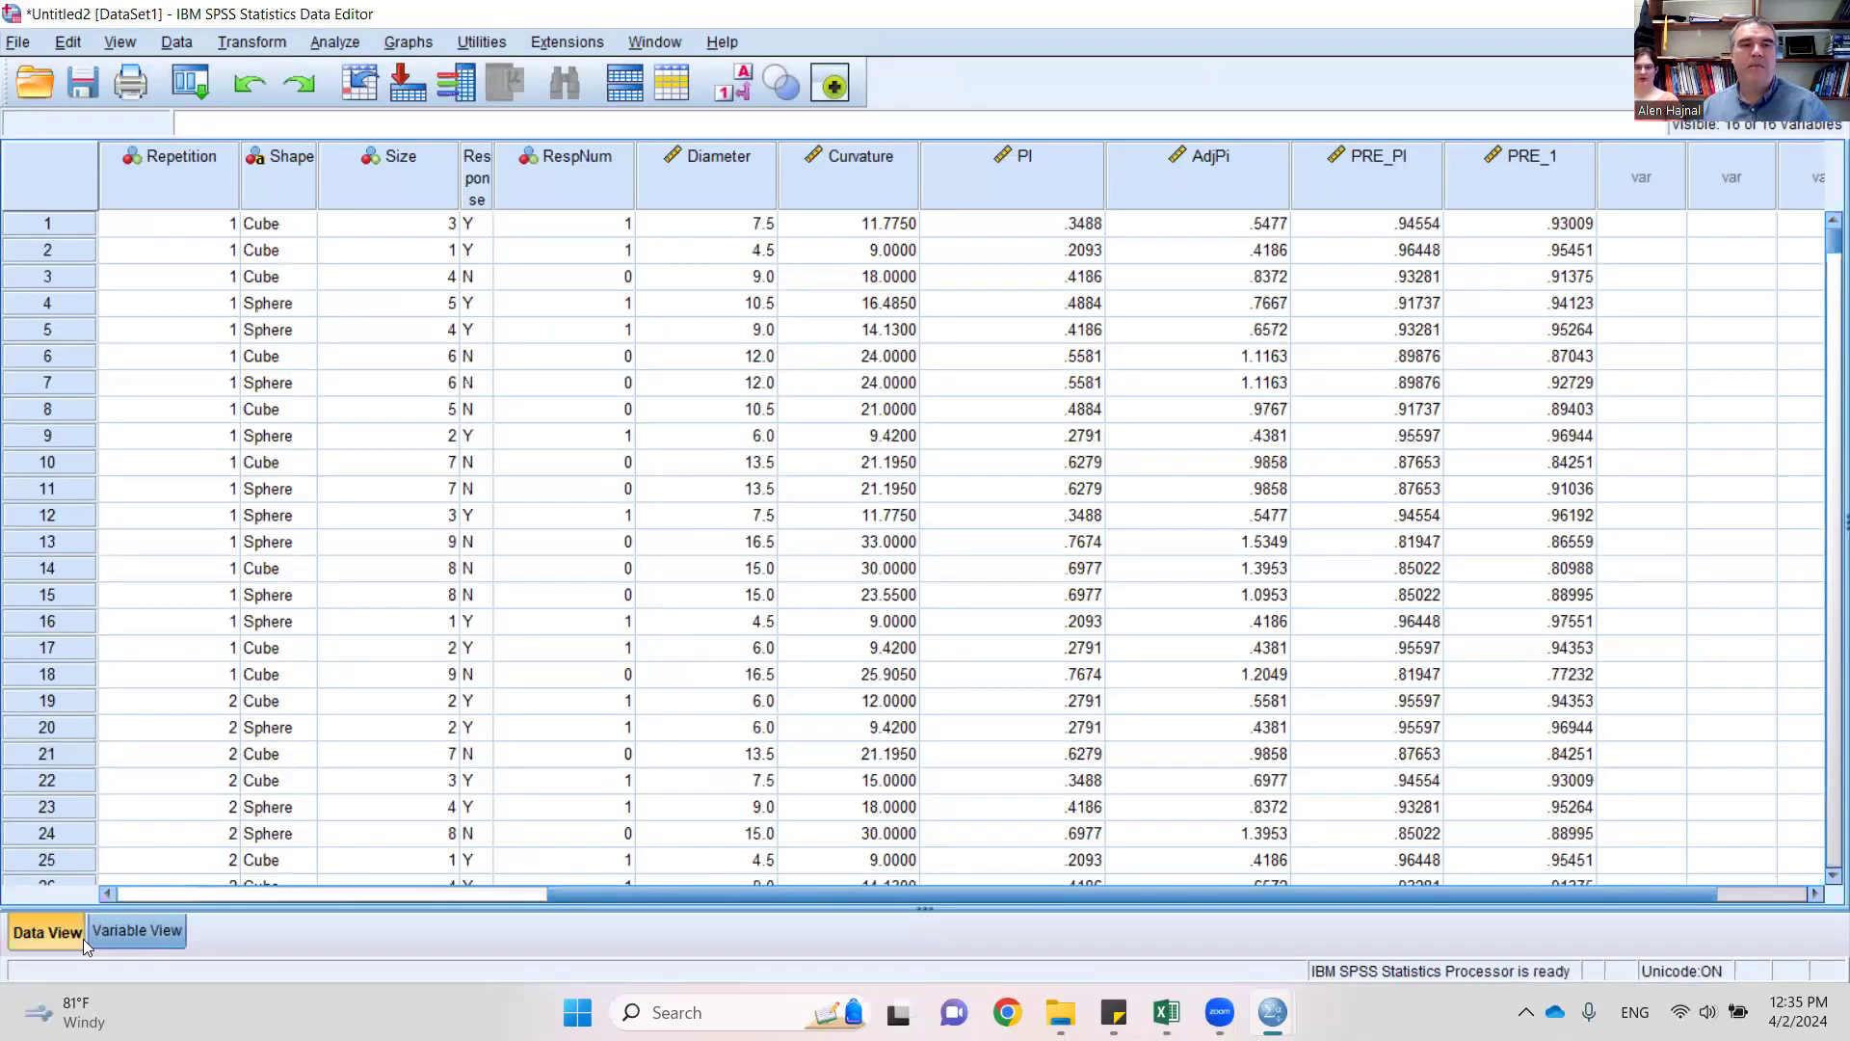
left_click(131, 925)
left_click(149, 547)
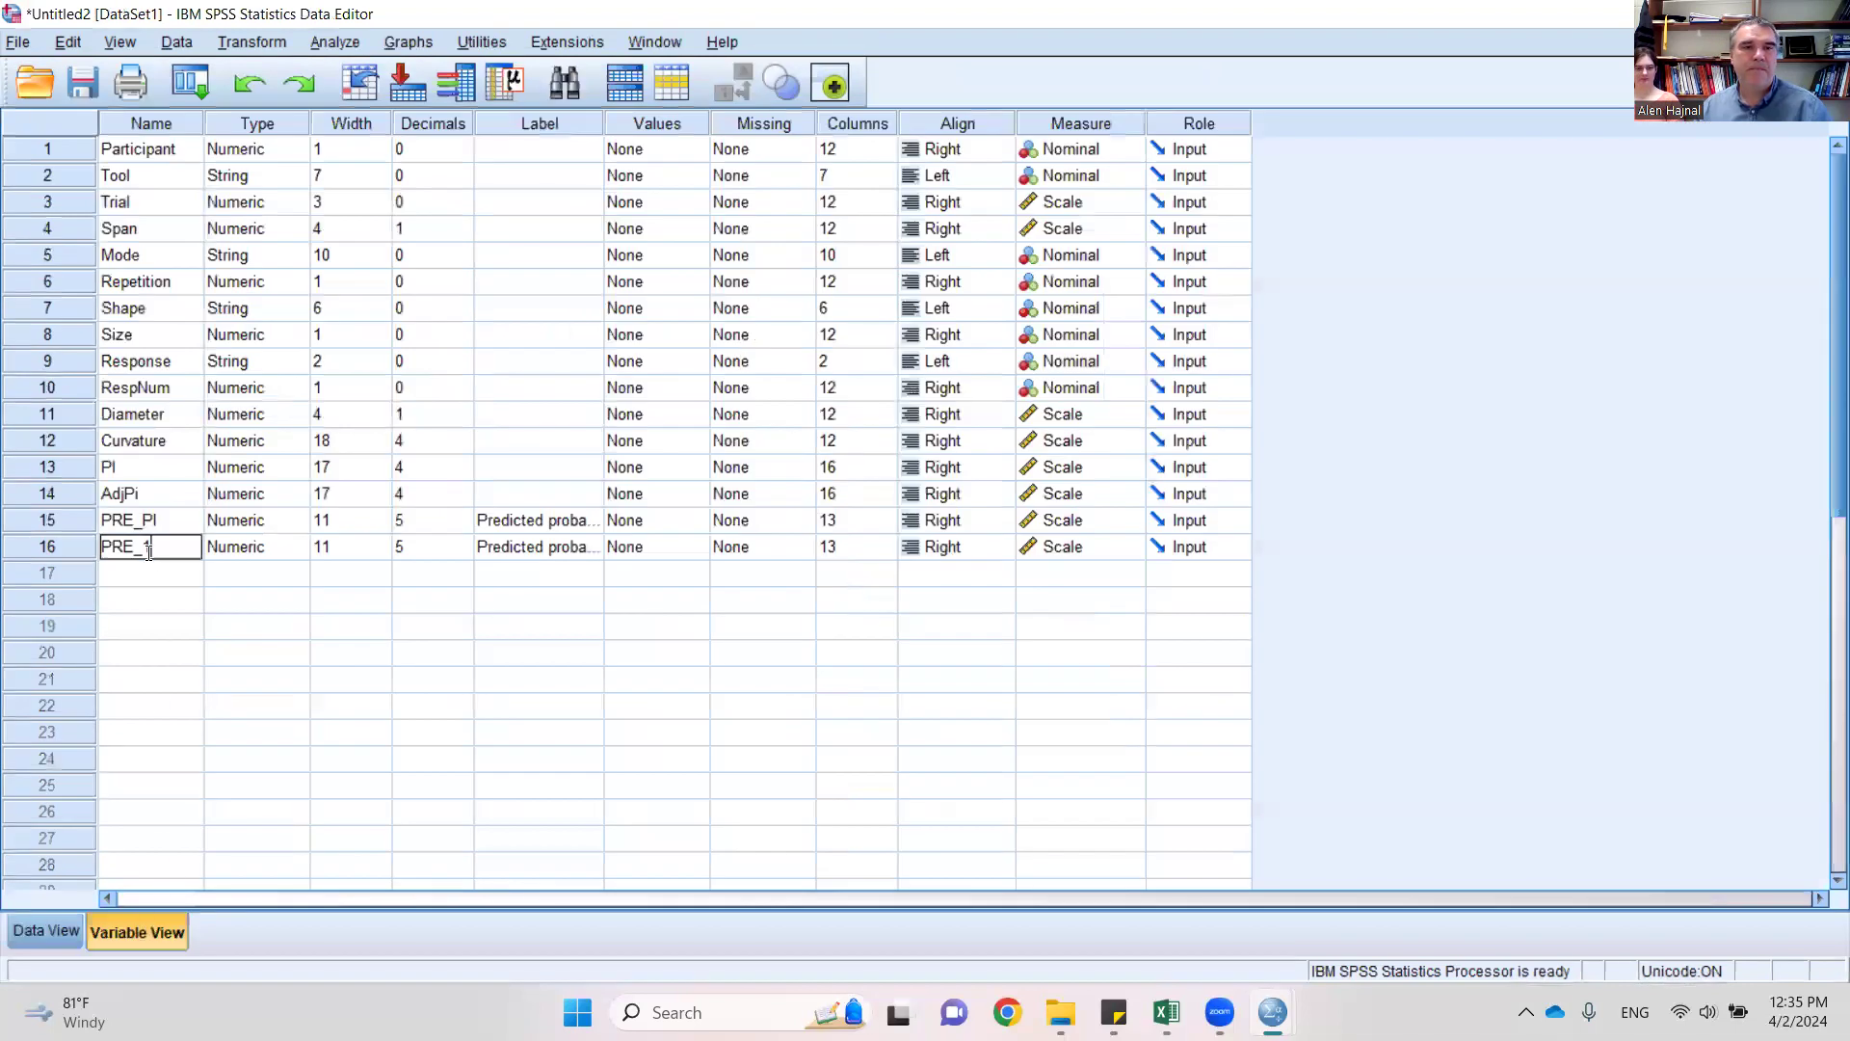
key("BackSpace")
type("PIxShape")
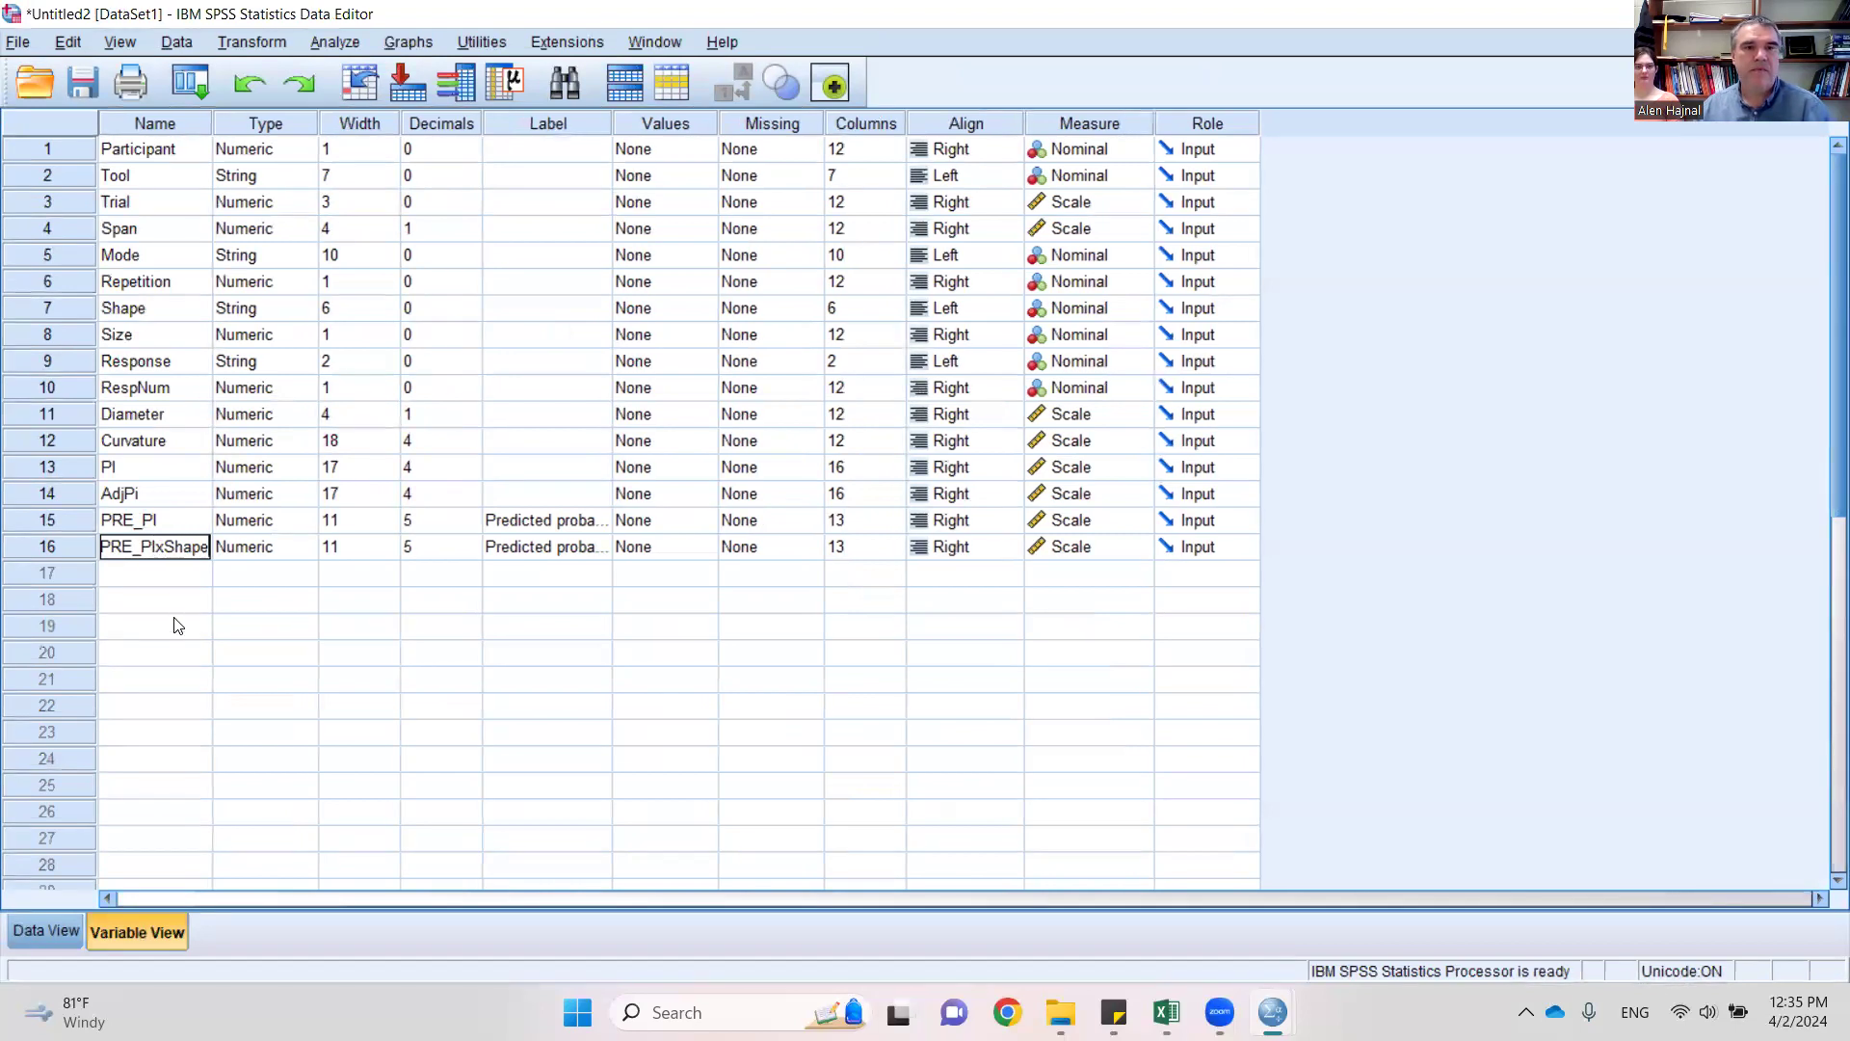
left_click(65, 931)
- Start saving the data set and choose the Grabber_tool folder inside the university OneDrive's research folder as the location
left_click(83, 85)
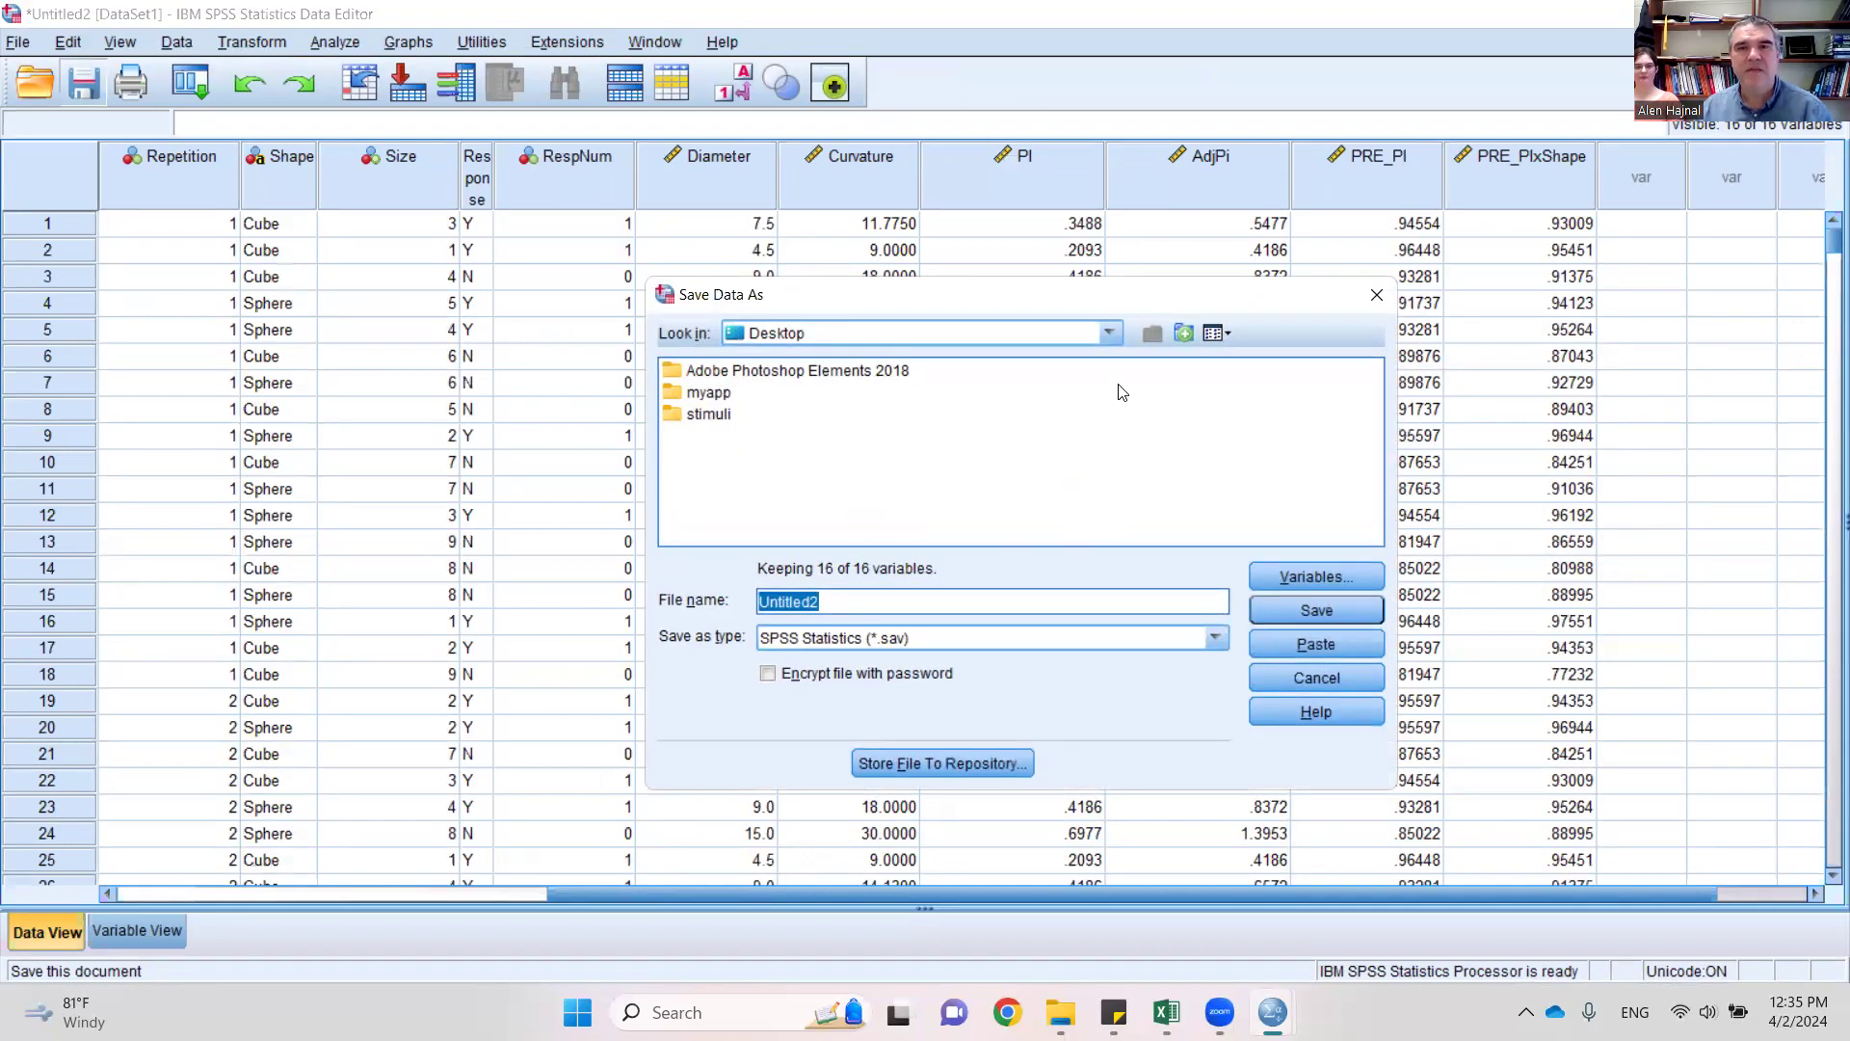
left_click(1108, 333)
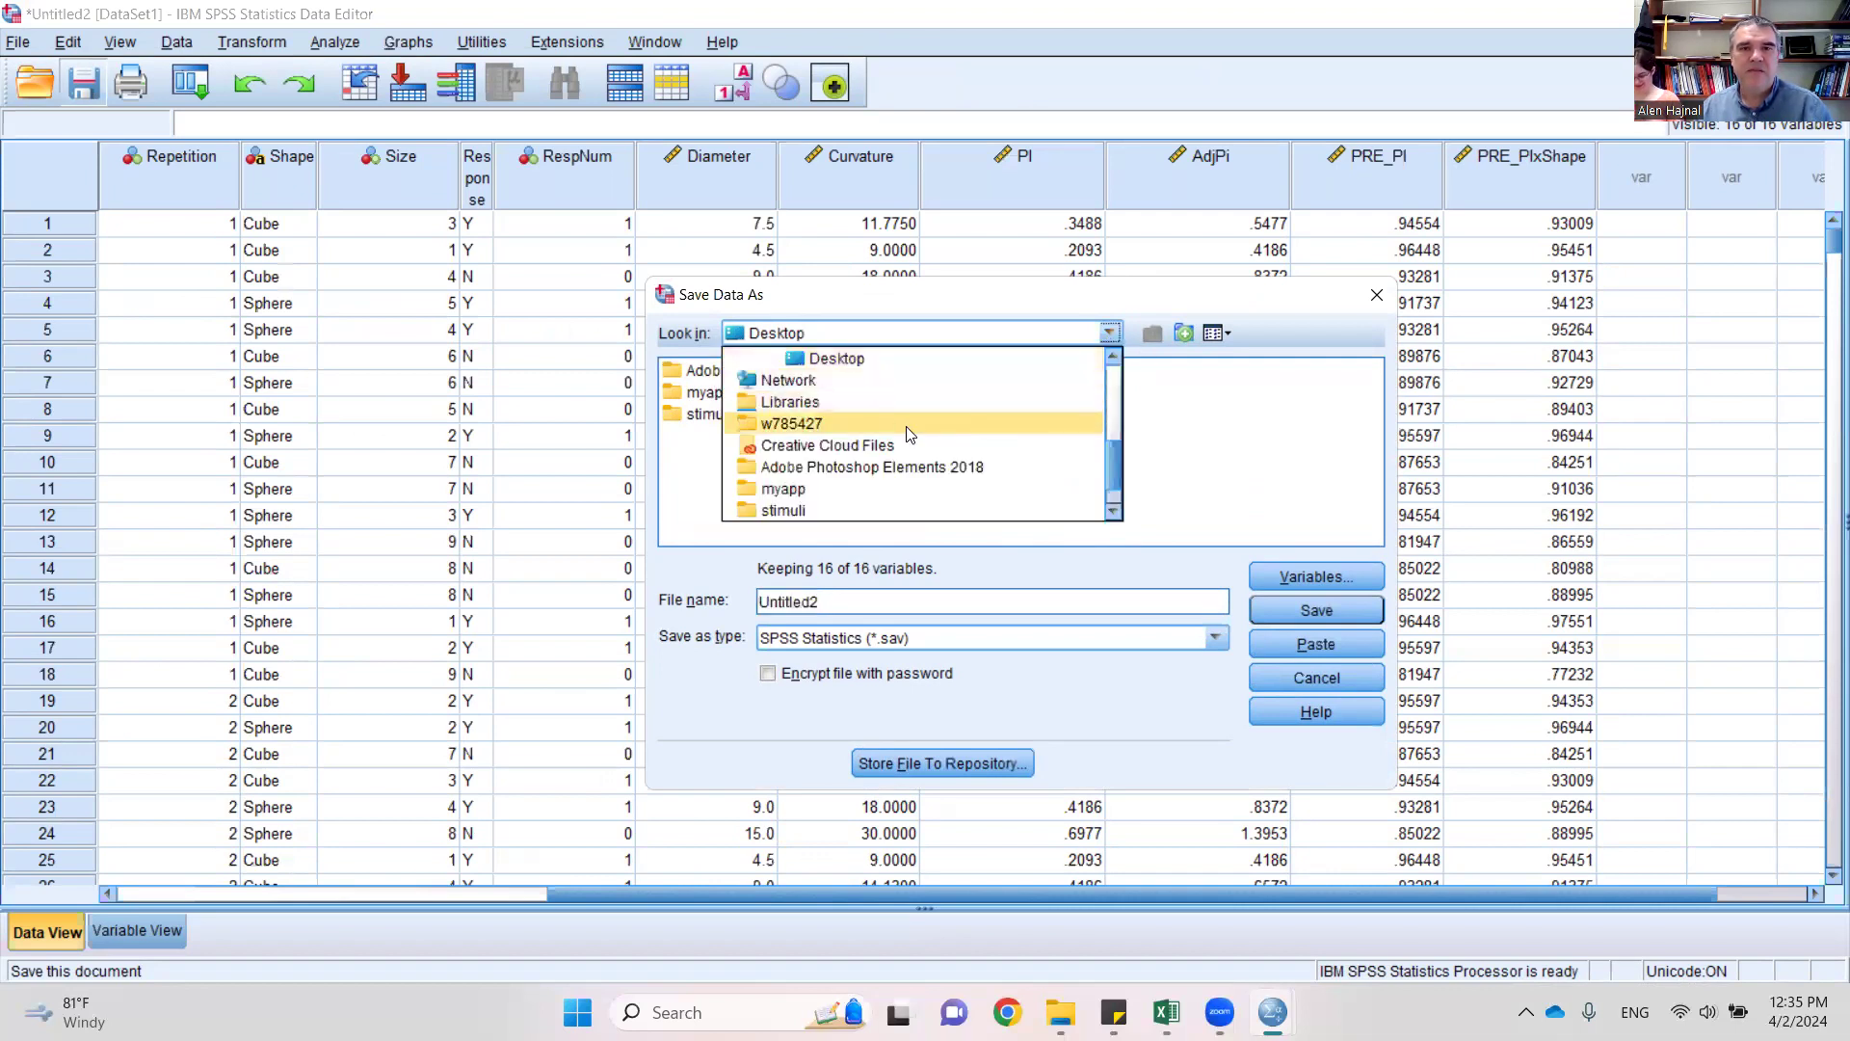
scroll(871, 424, "up", 4)
scroll(872, 424, "down", 3)
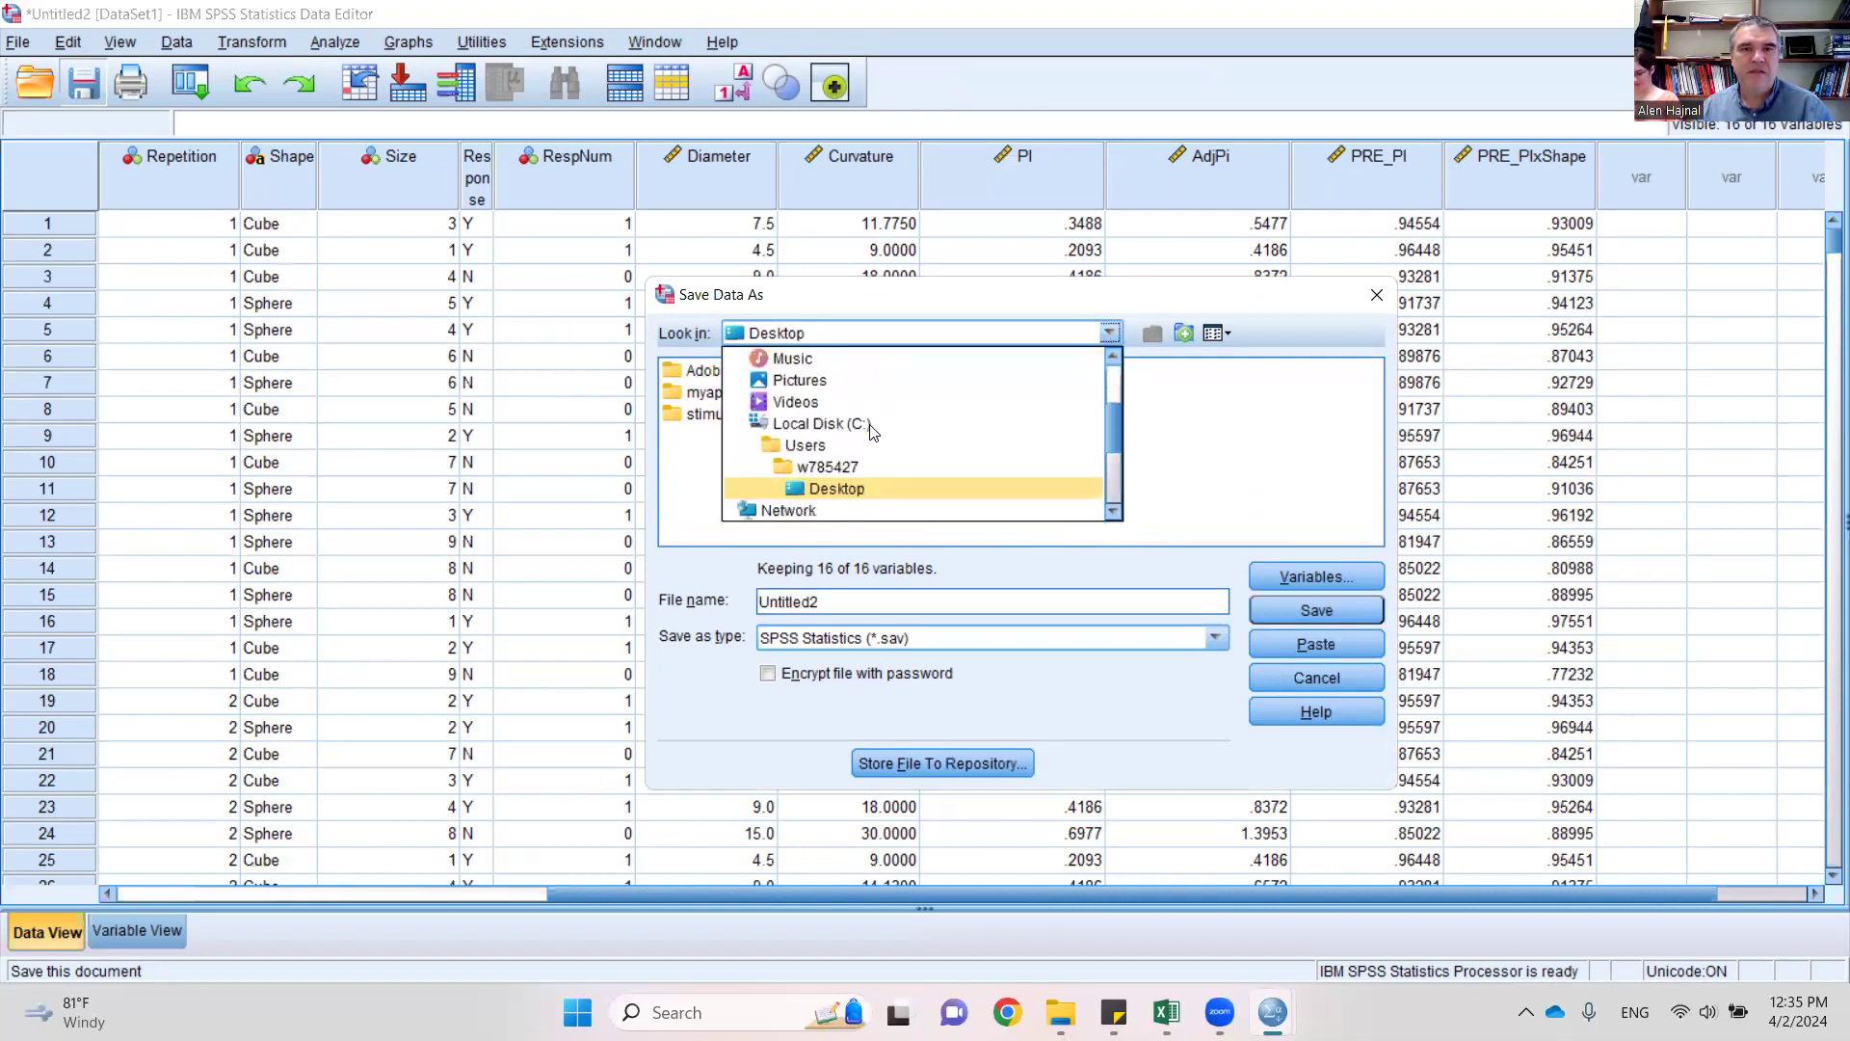
scroll(872, 431, "down", 2)
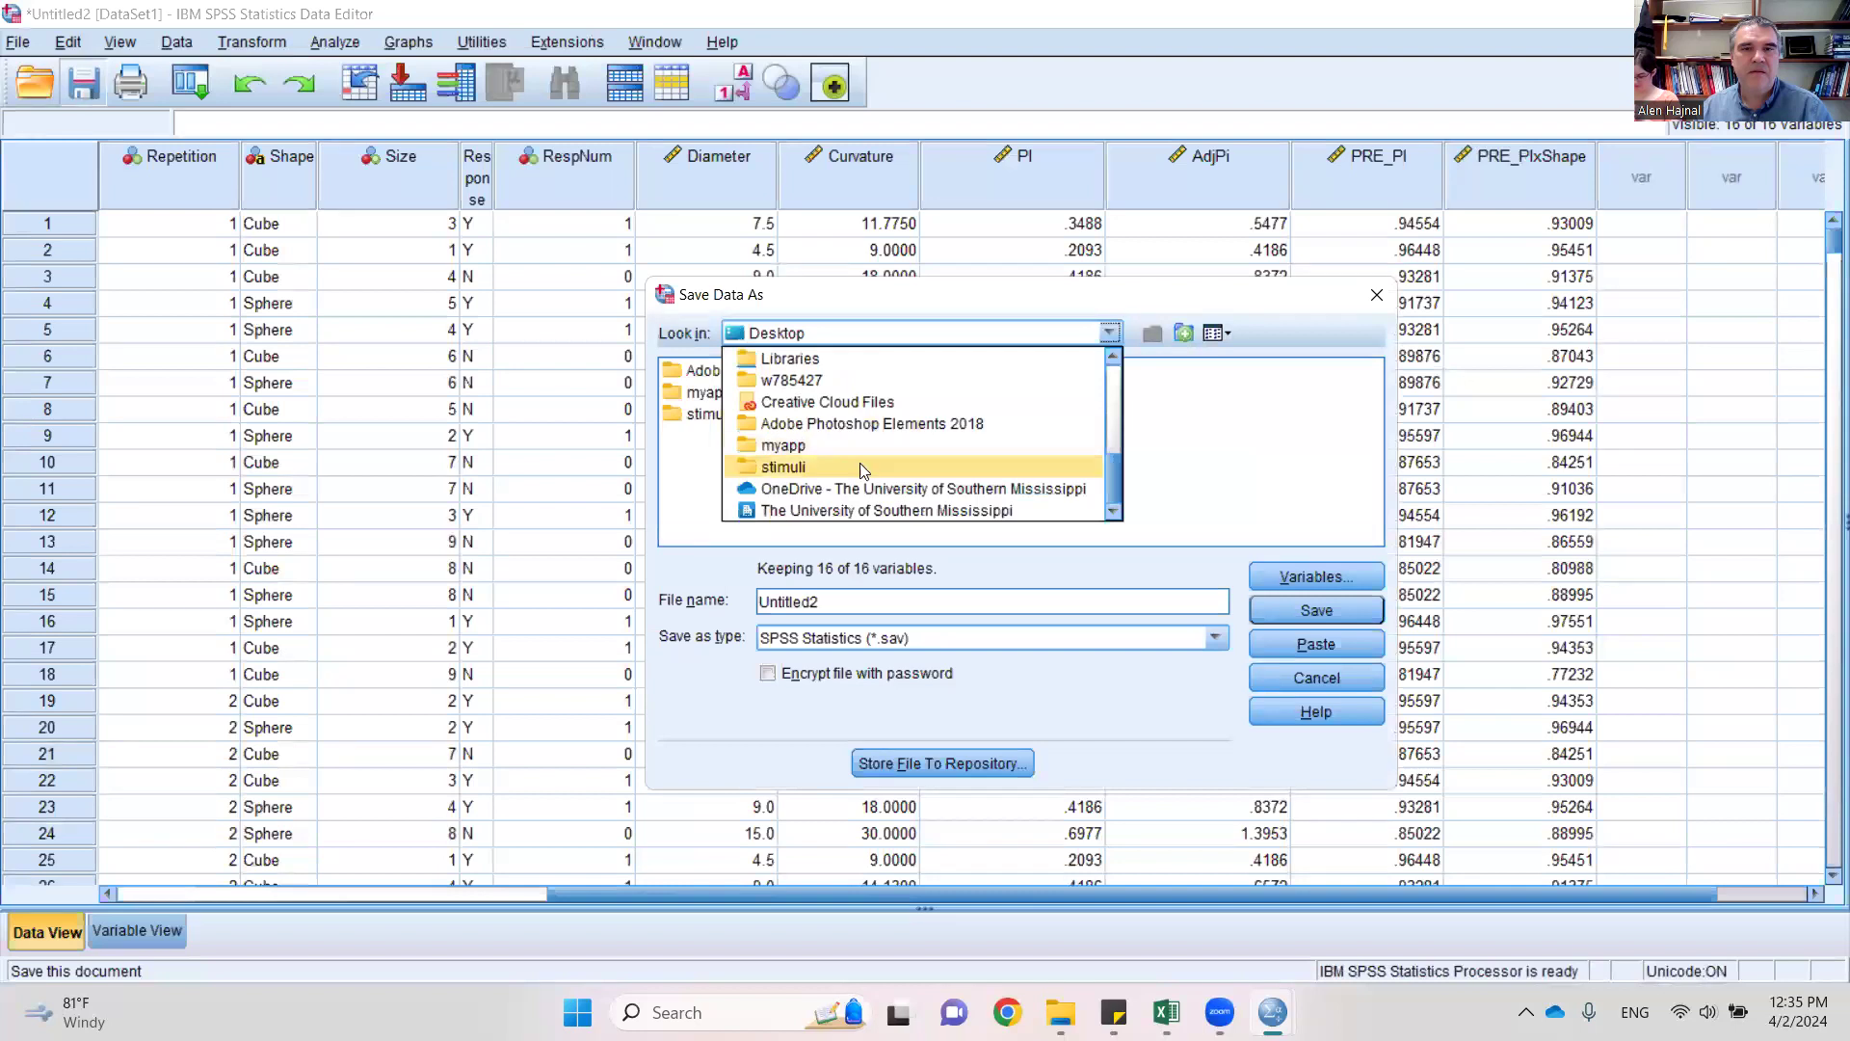
left_click(854, 492)
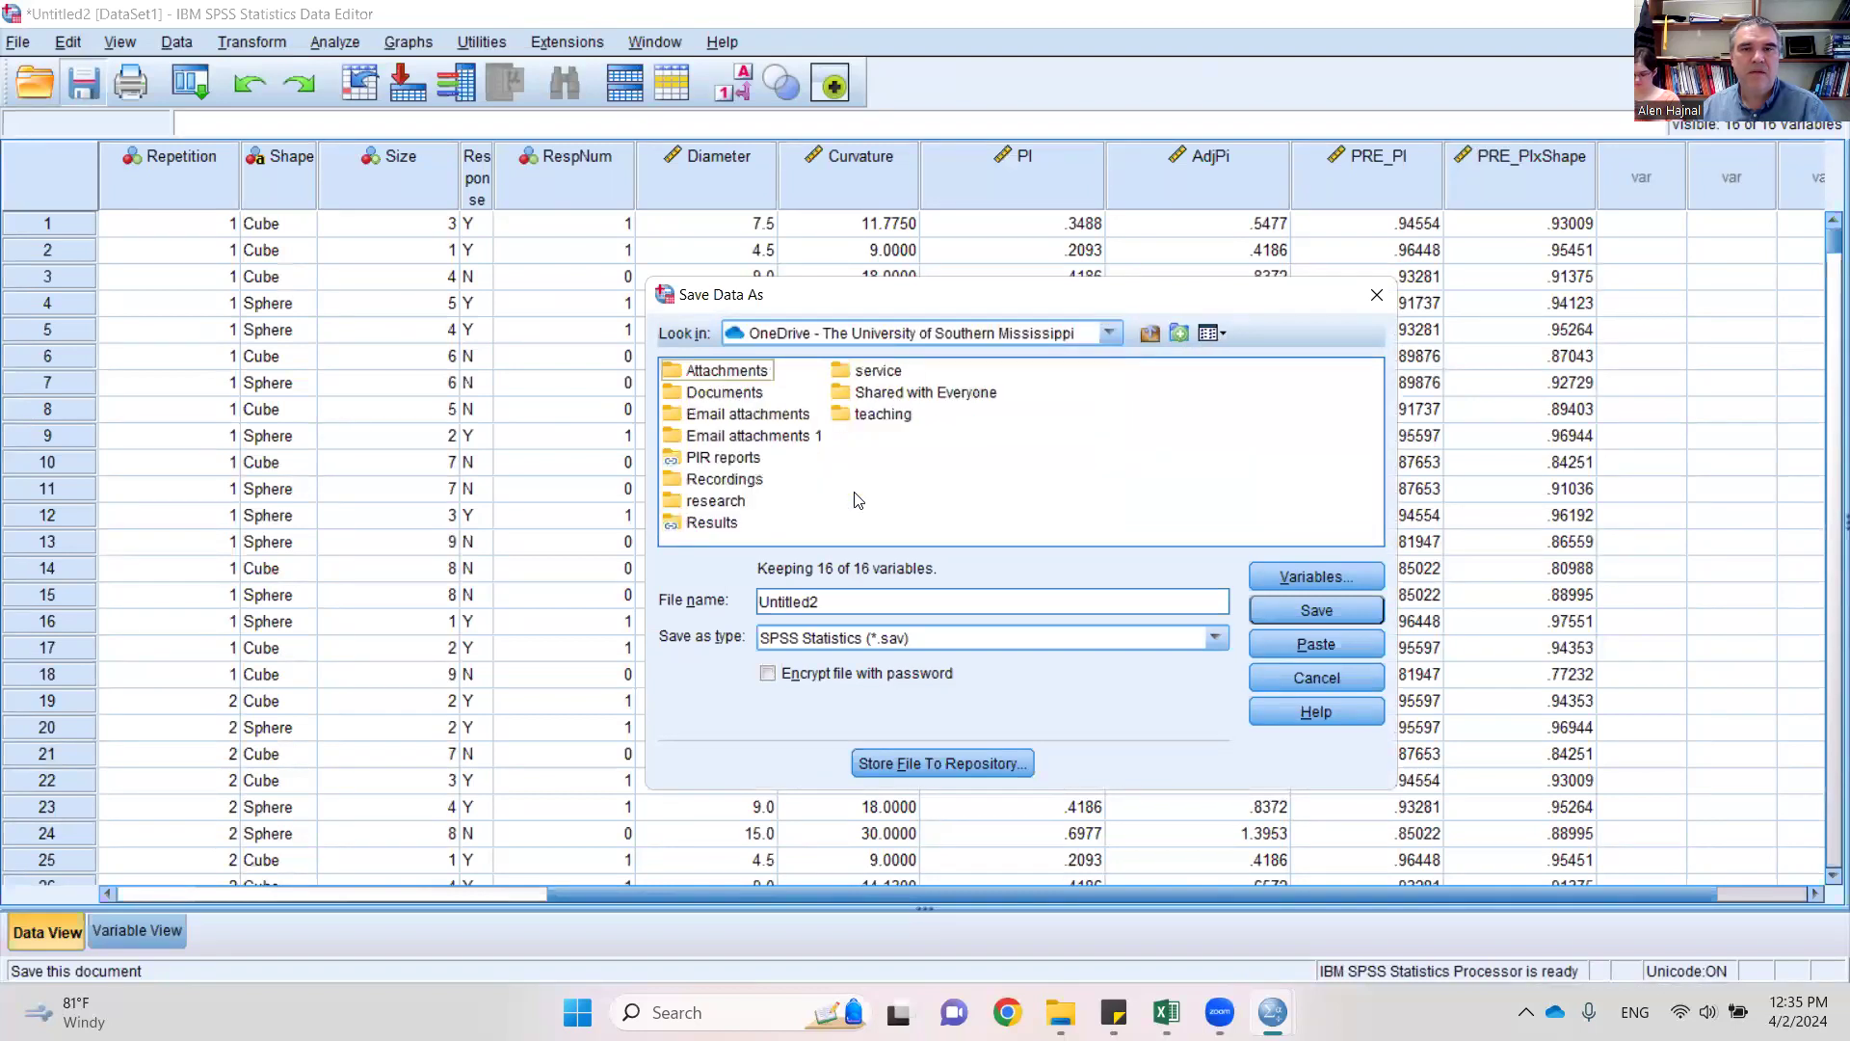
double_click(717, 499)
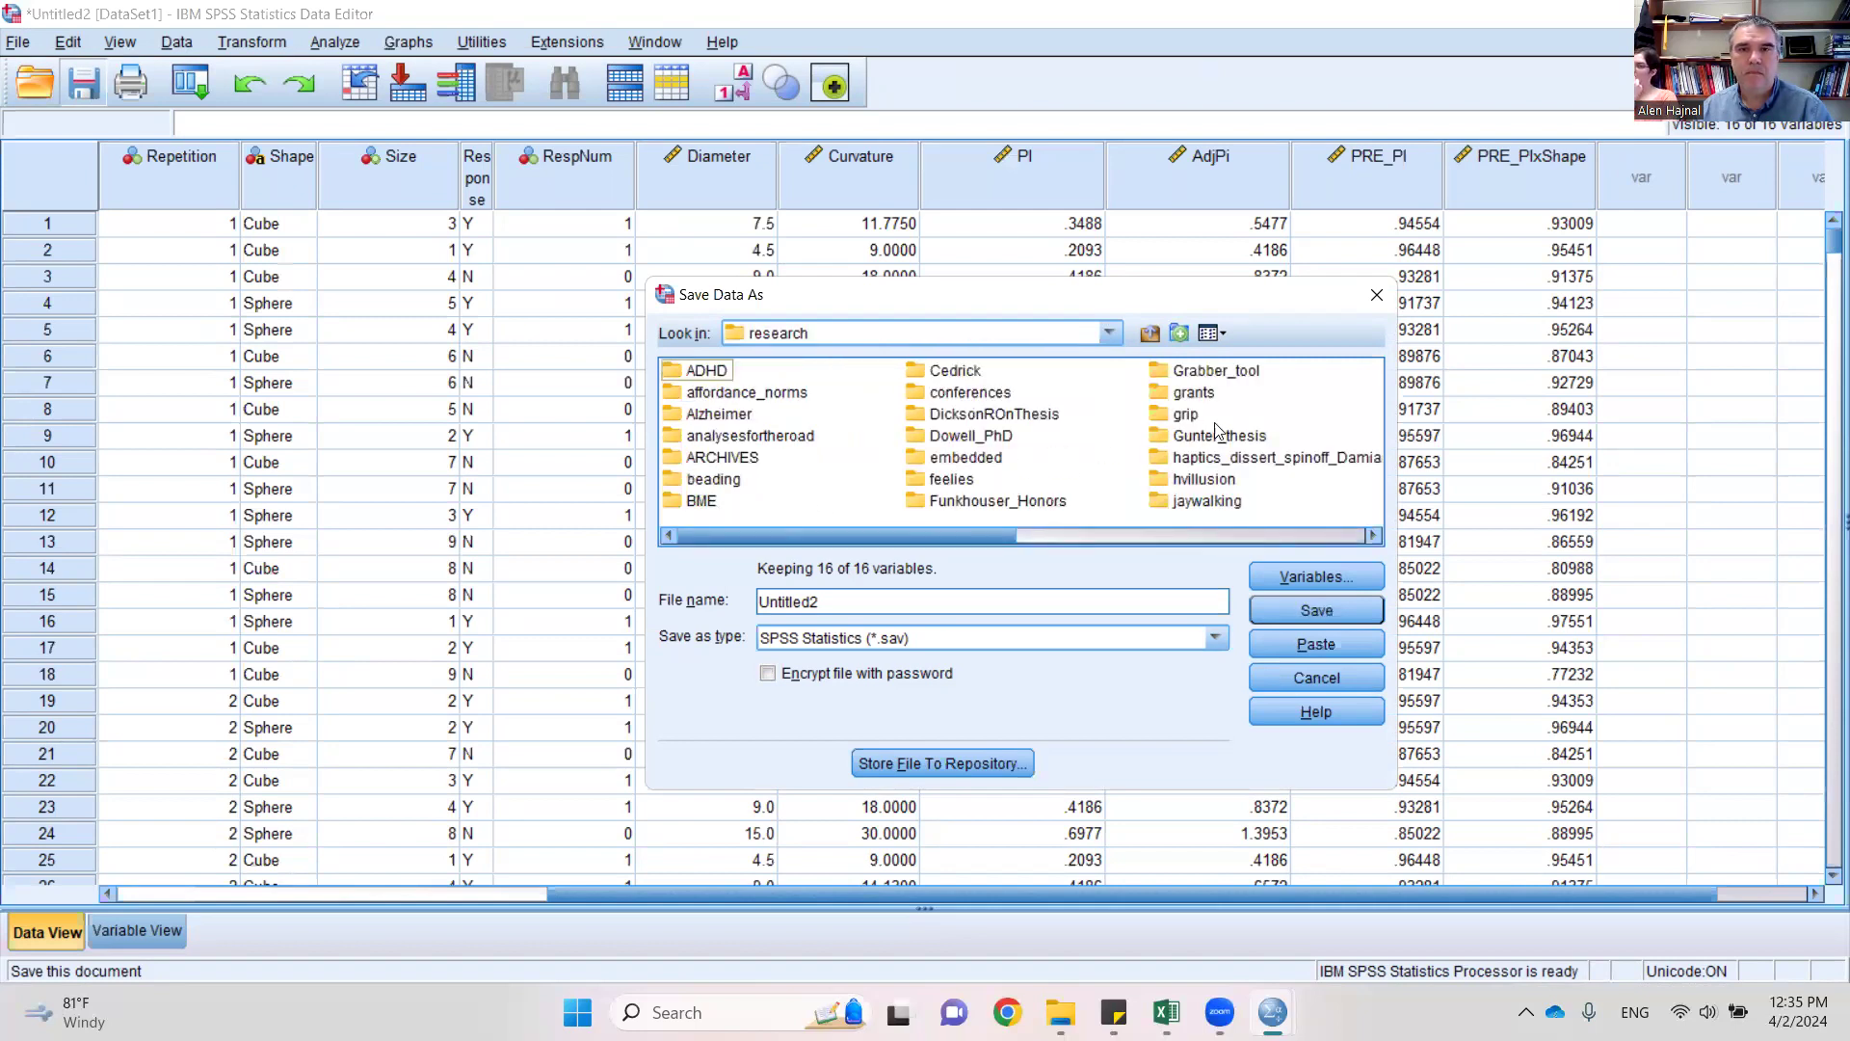
left_click(1229, 372)
double_click(1228, 368)
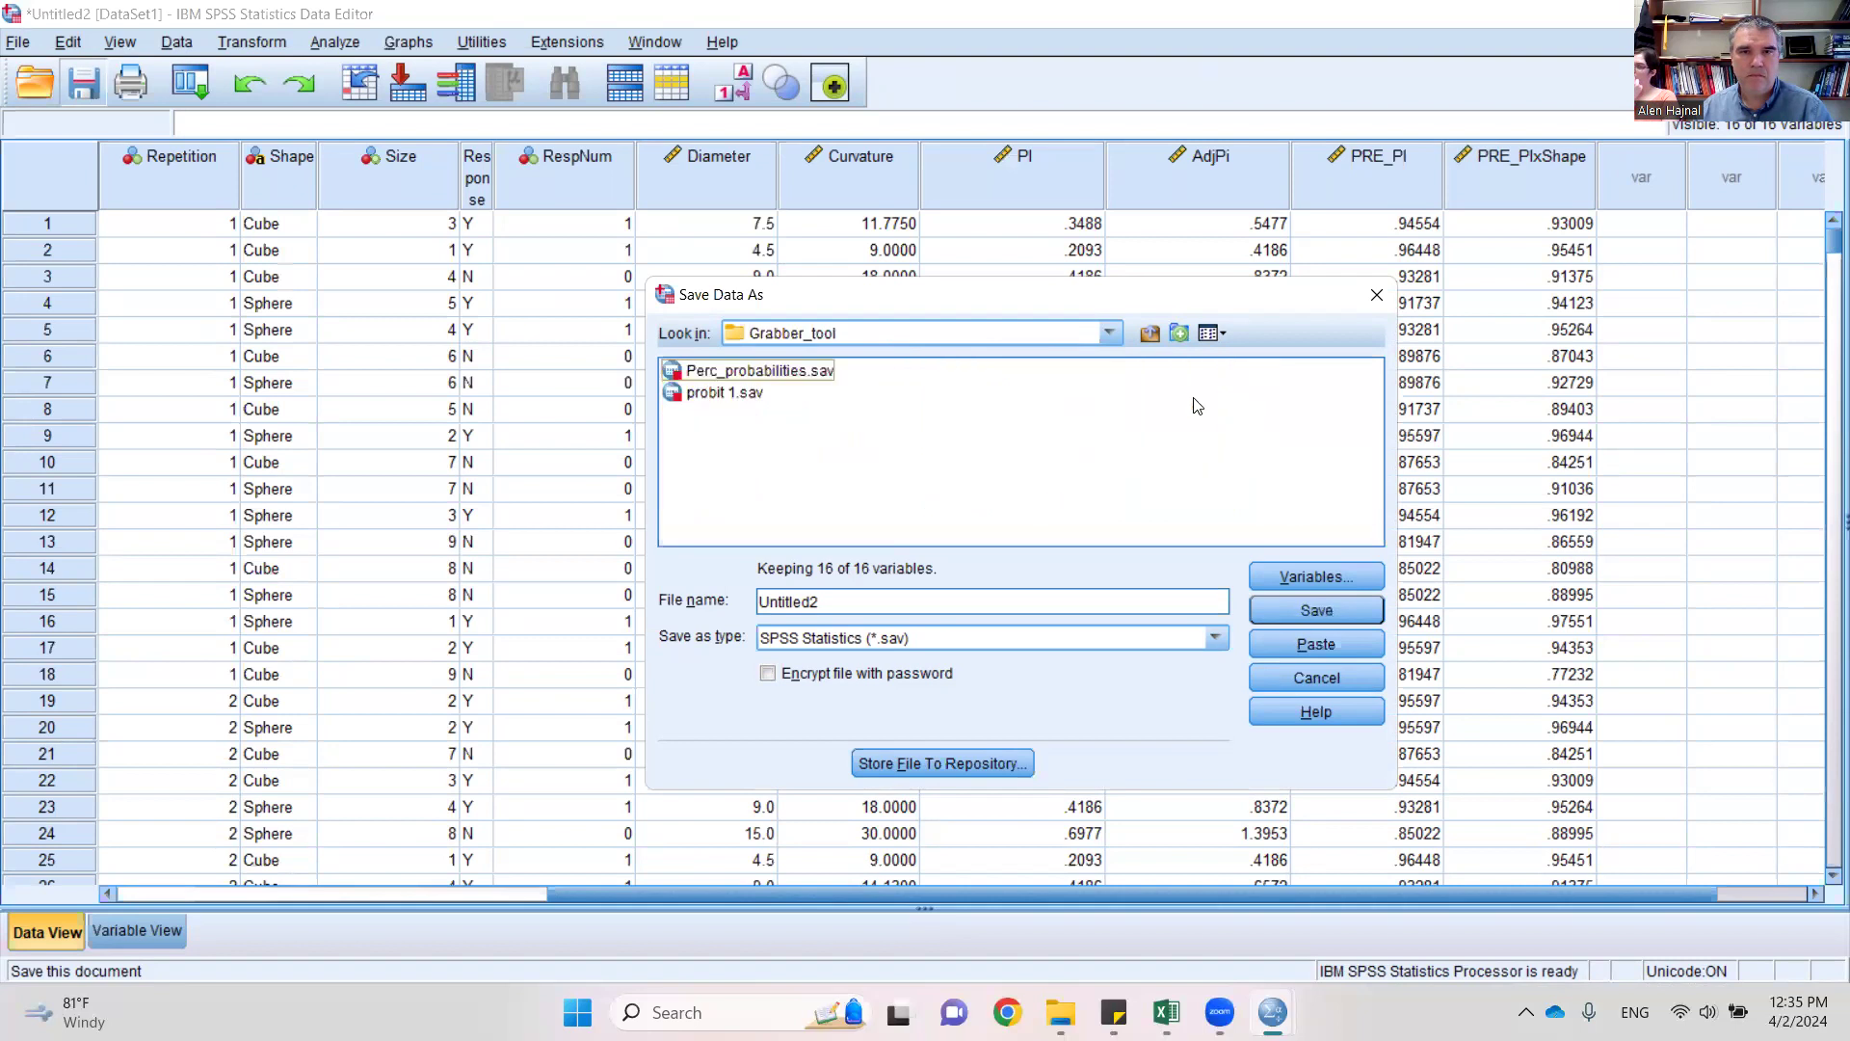
- Name the data file Pred_Prob_N4 and save it in SPSS Statistics format
double_click(836, 602)
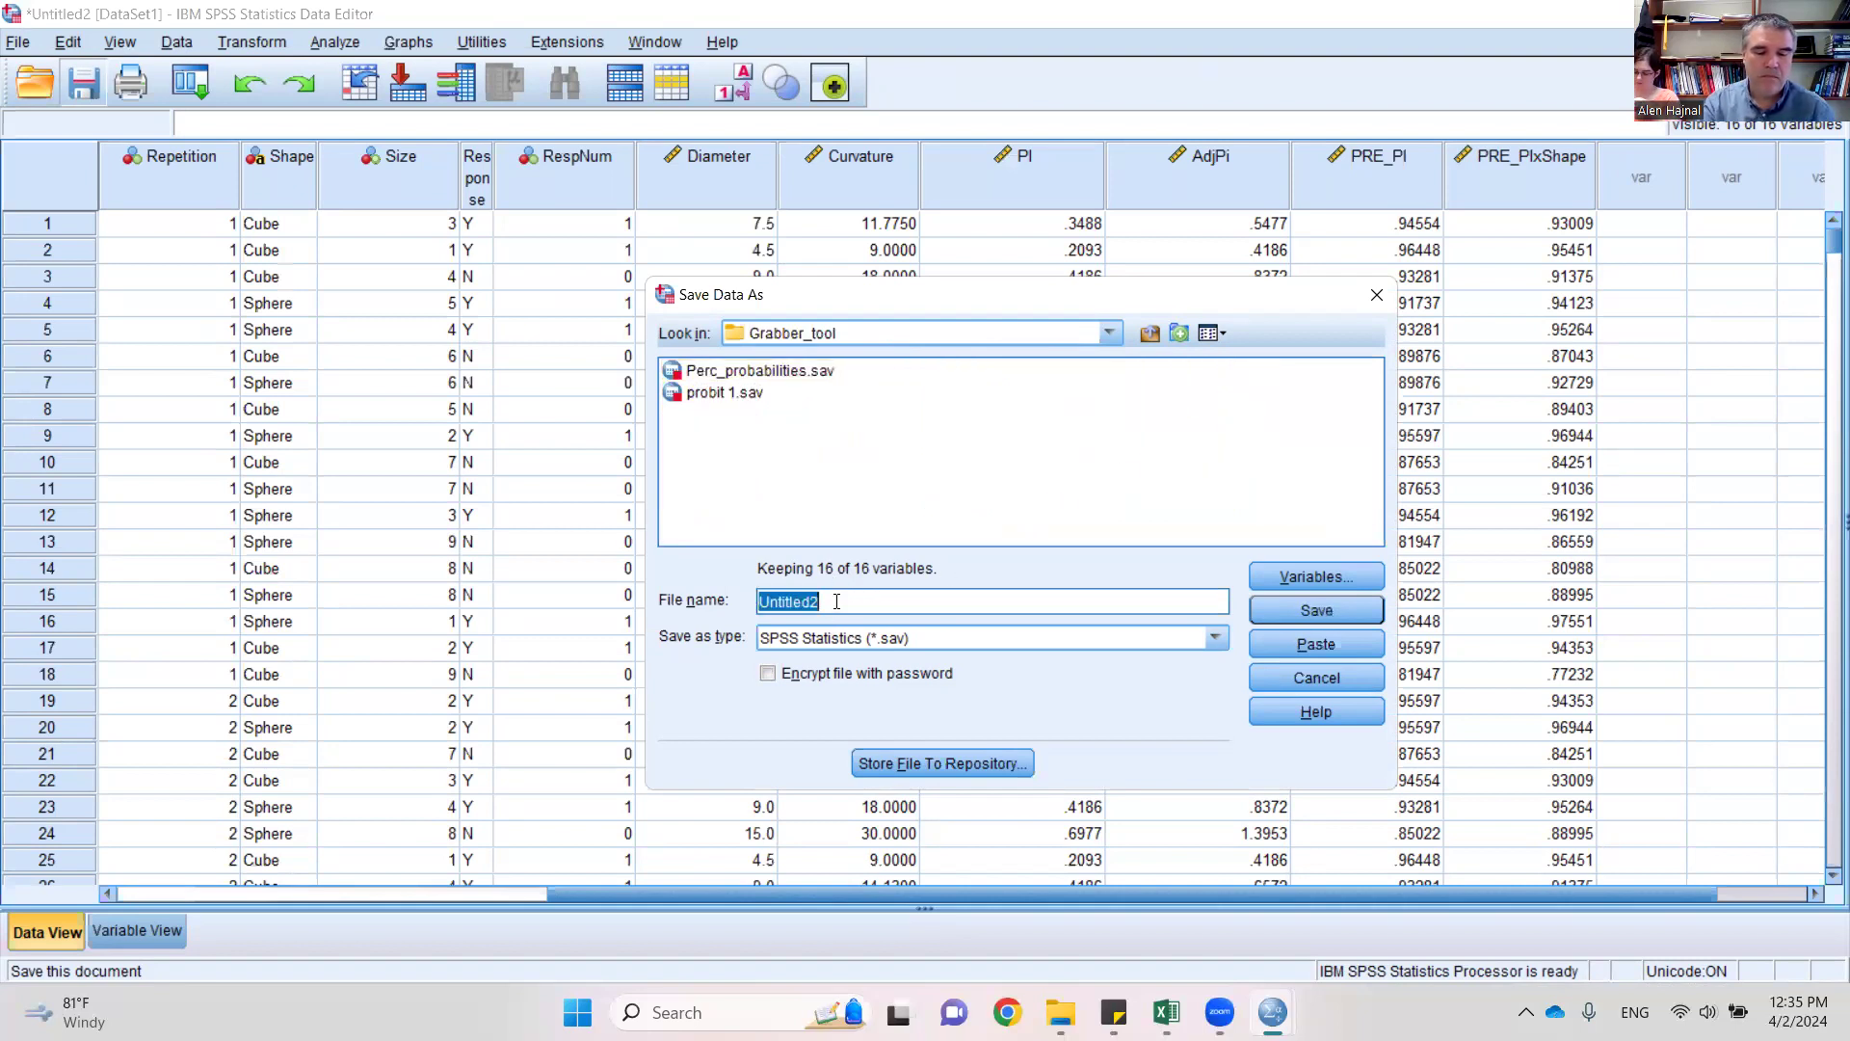
type("P")
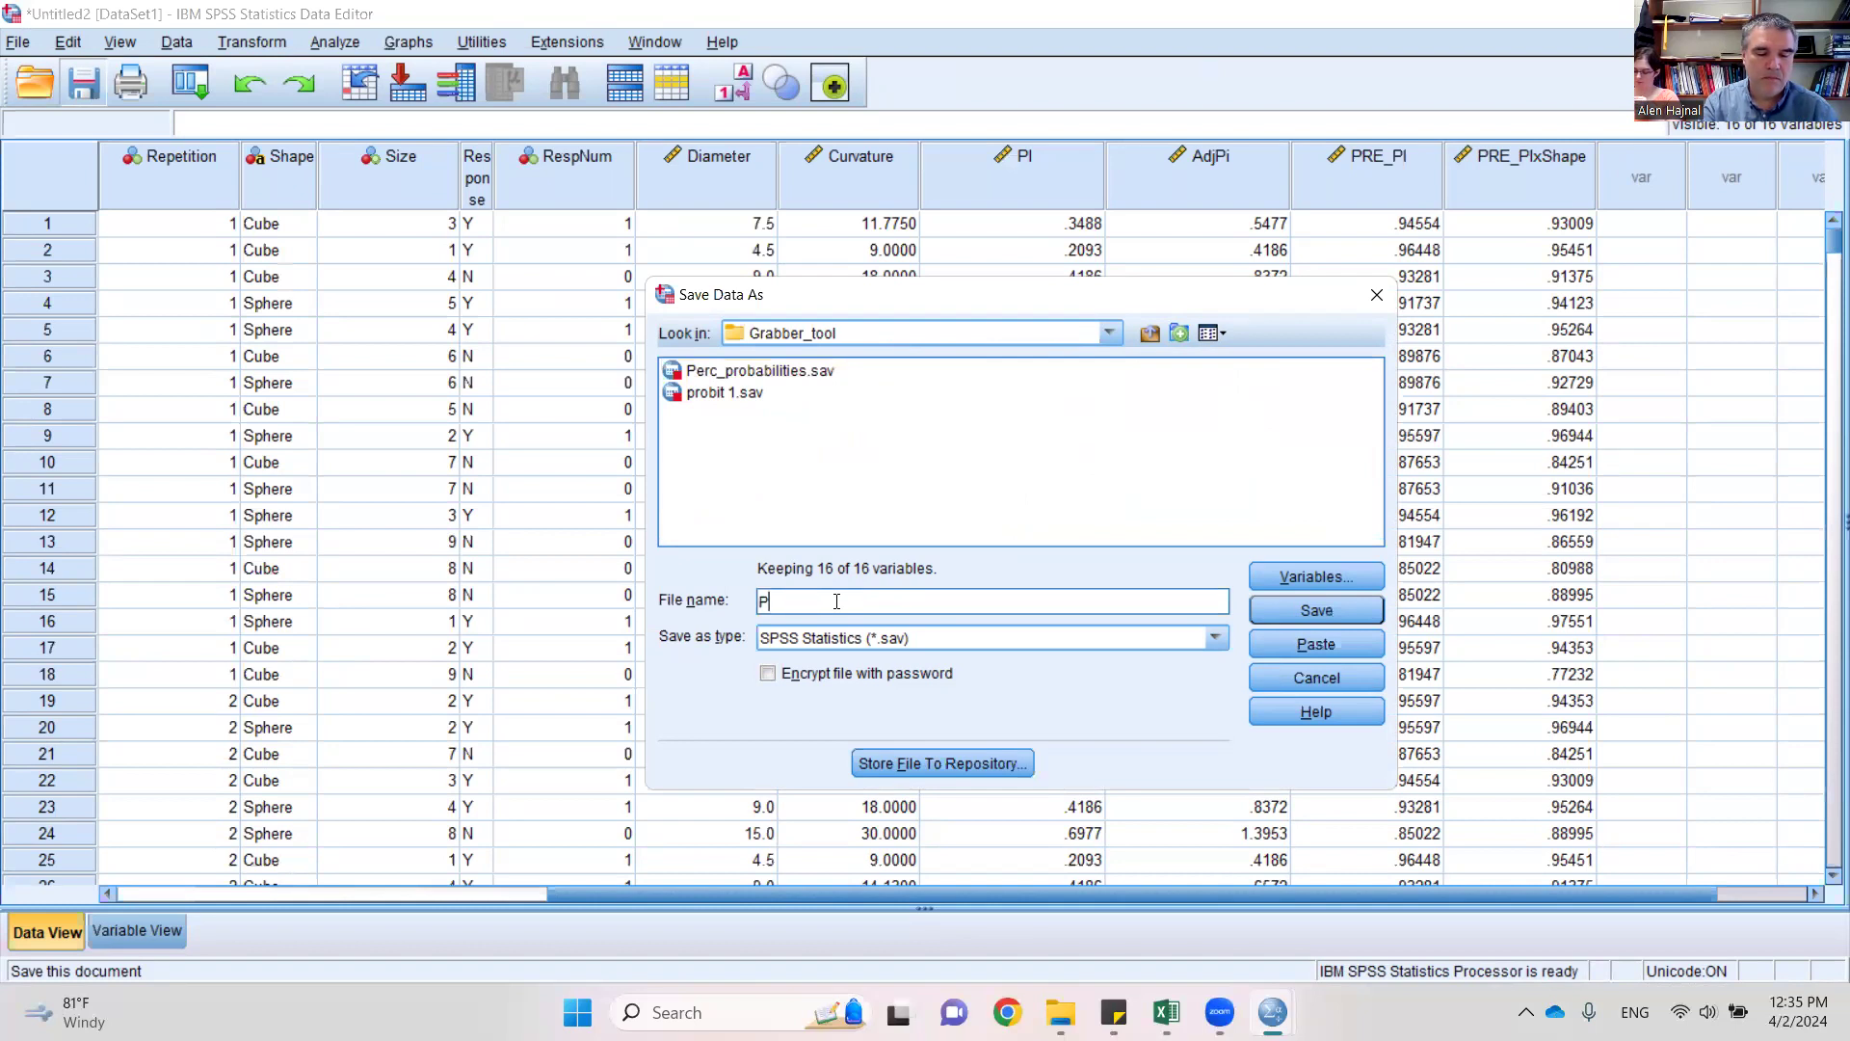
type("red_Prob")
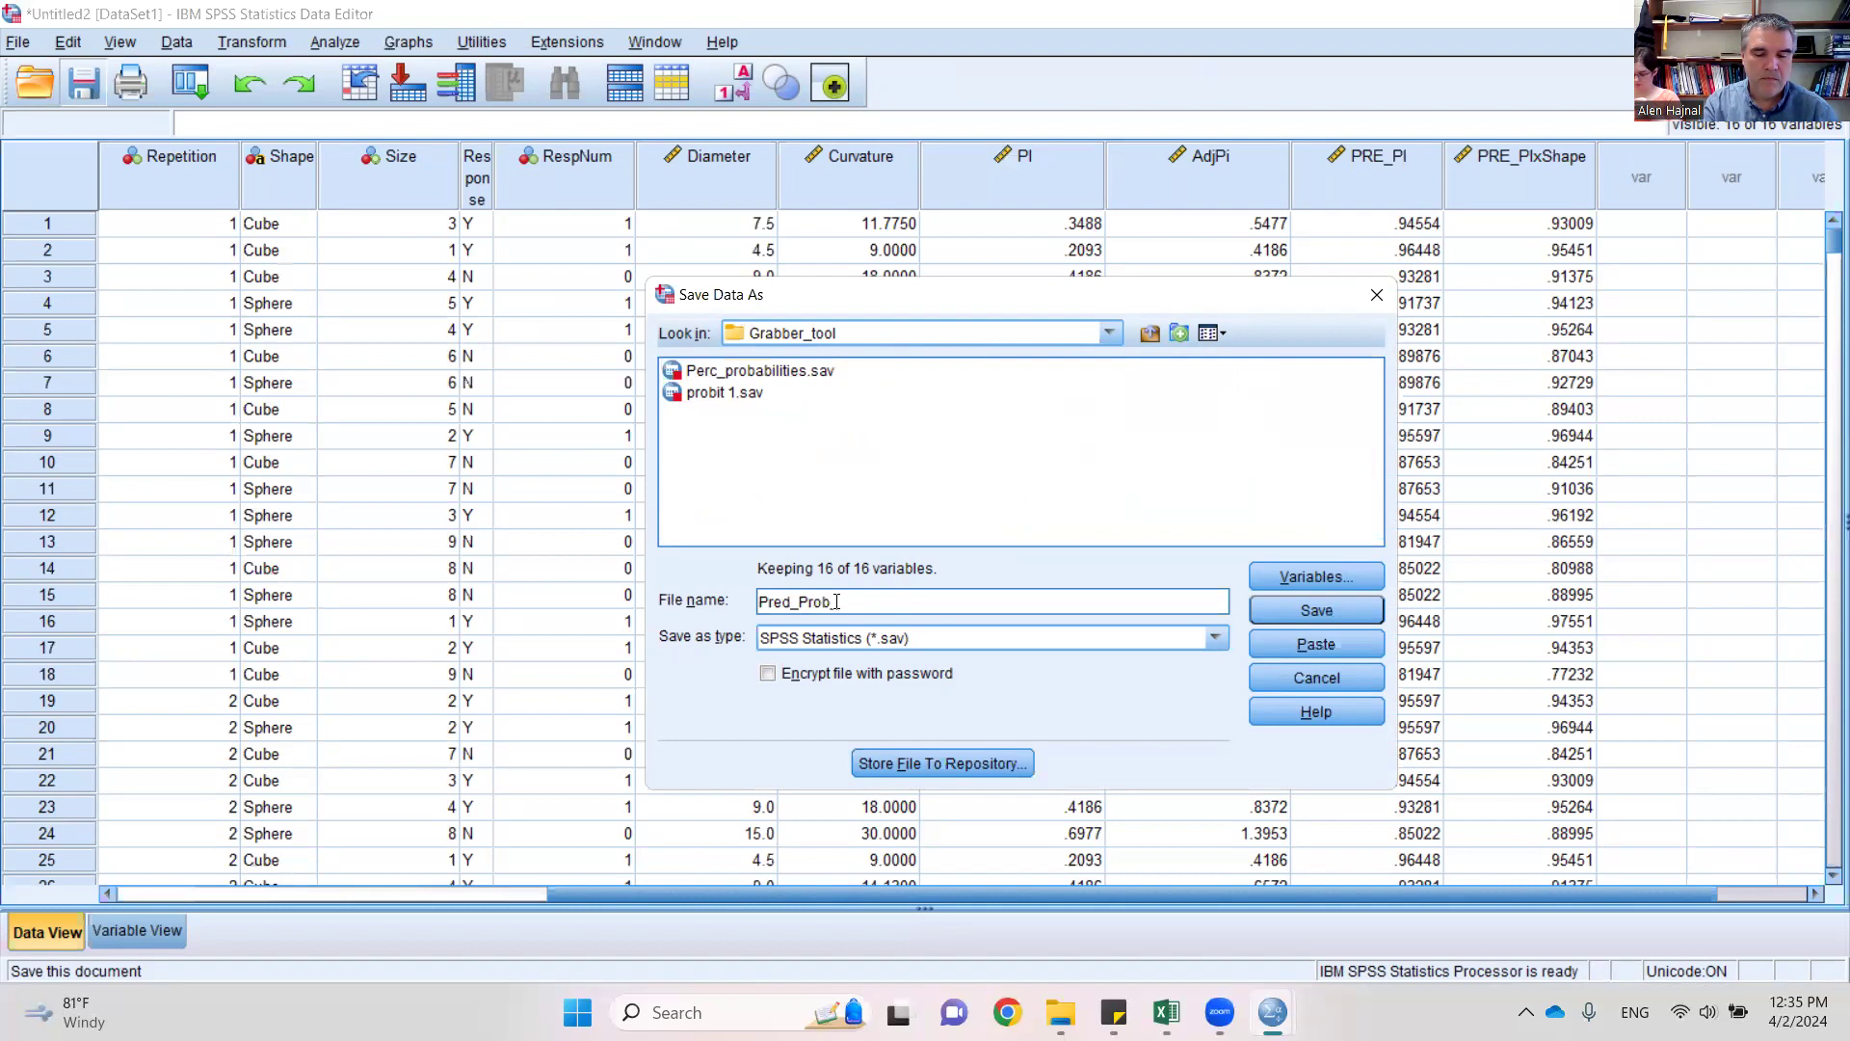
type("_N4")
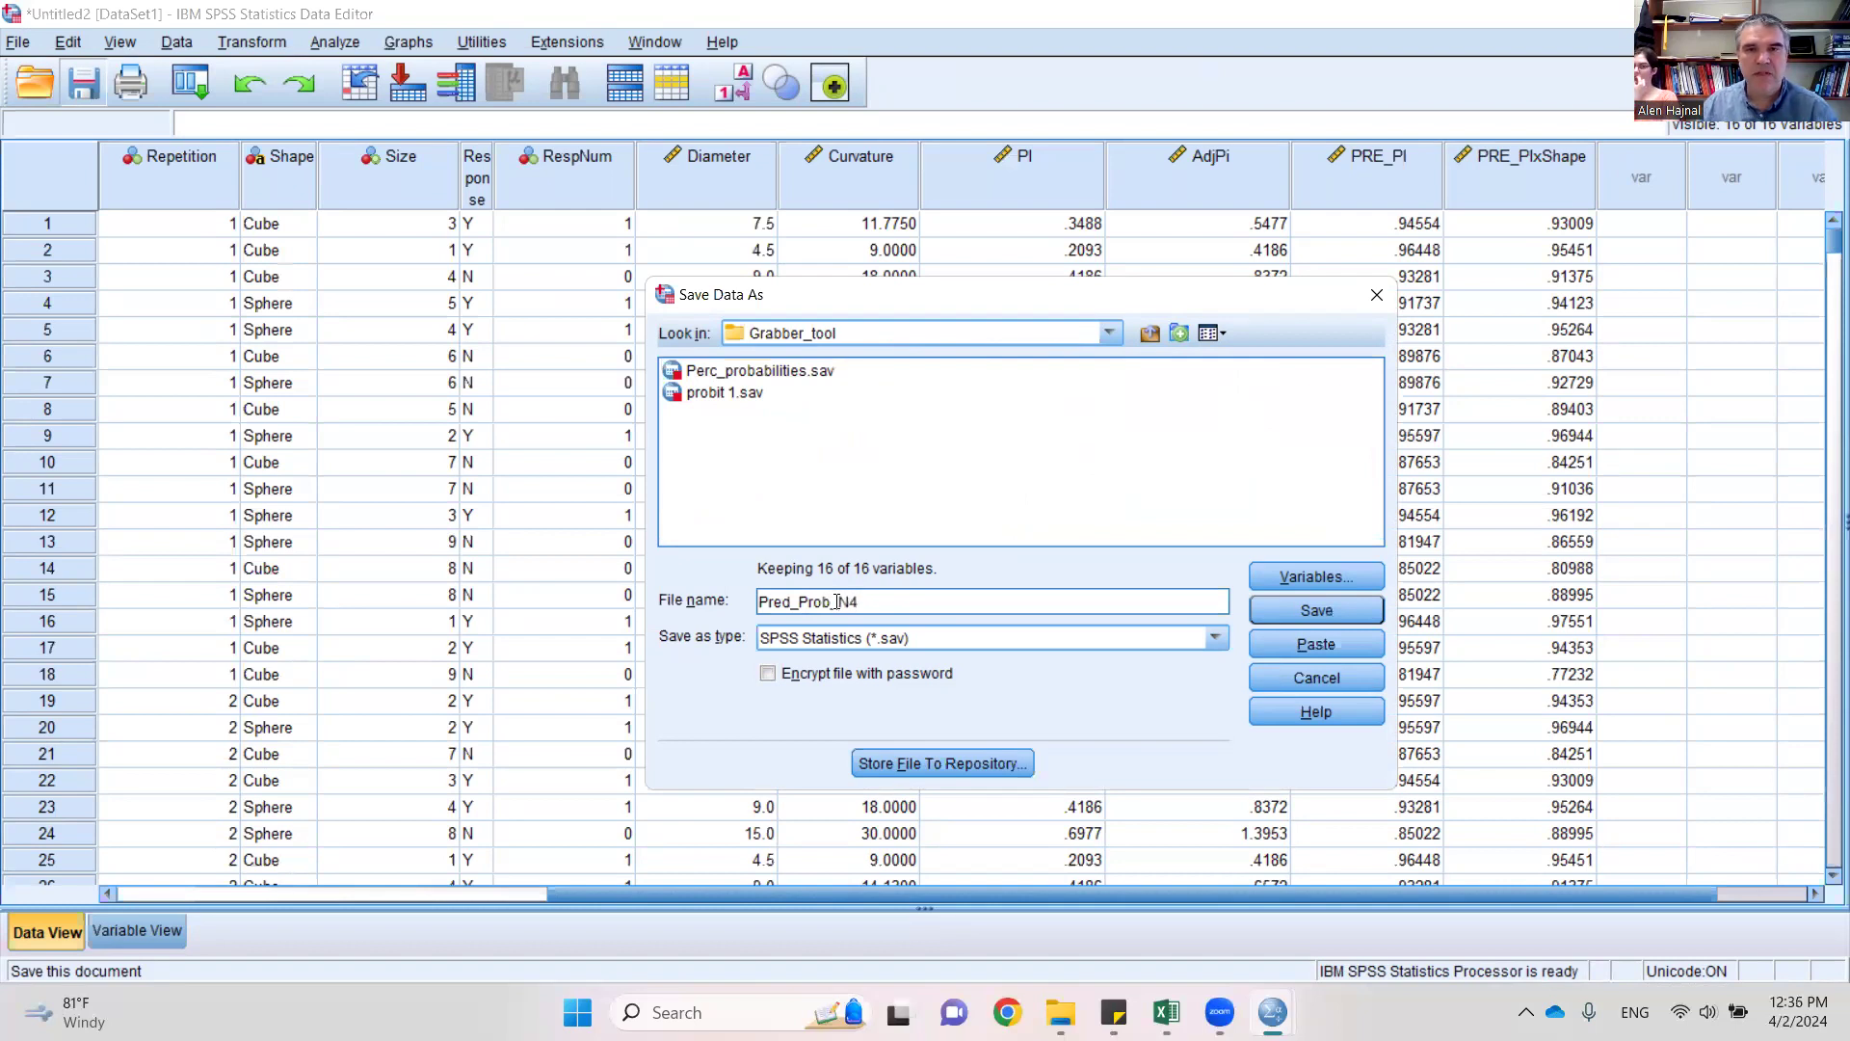
left_click(1293, 613)
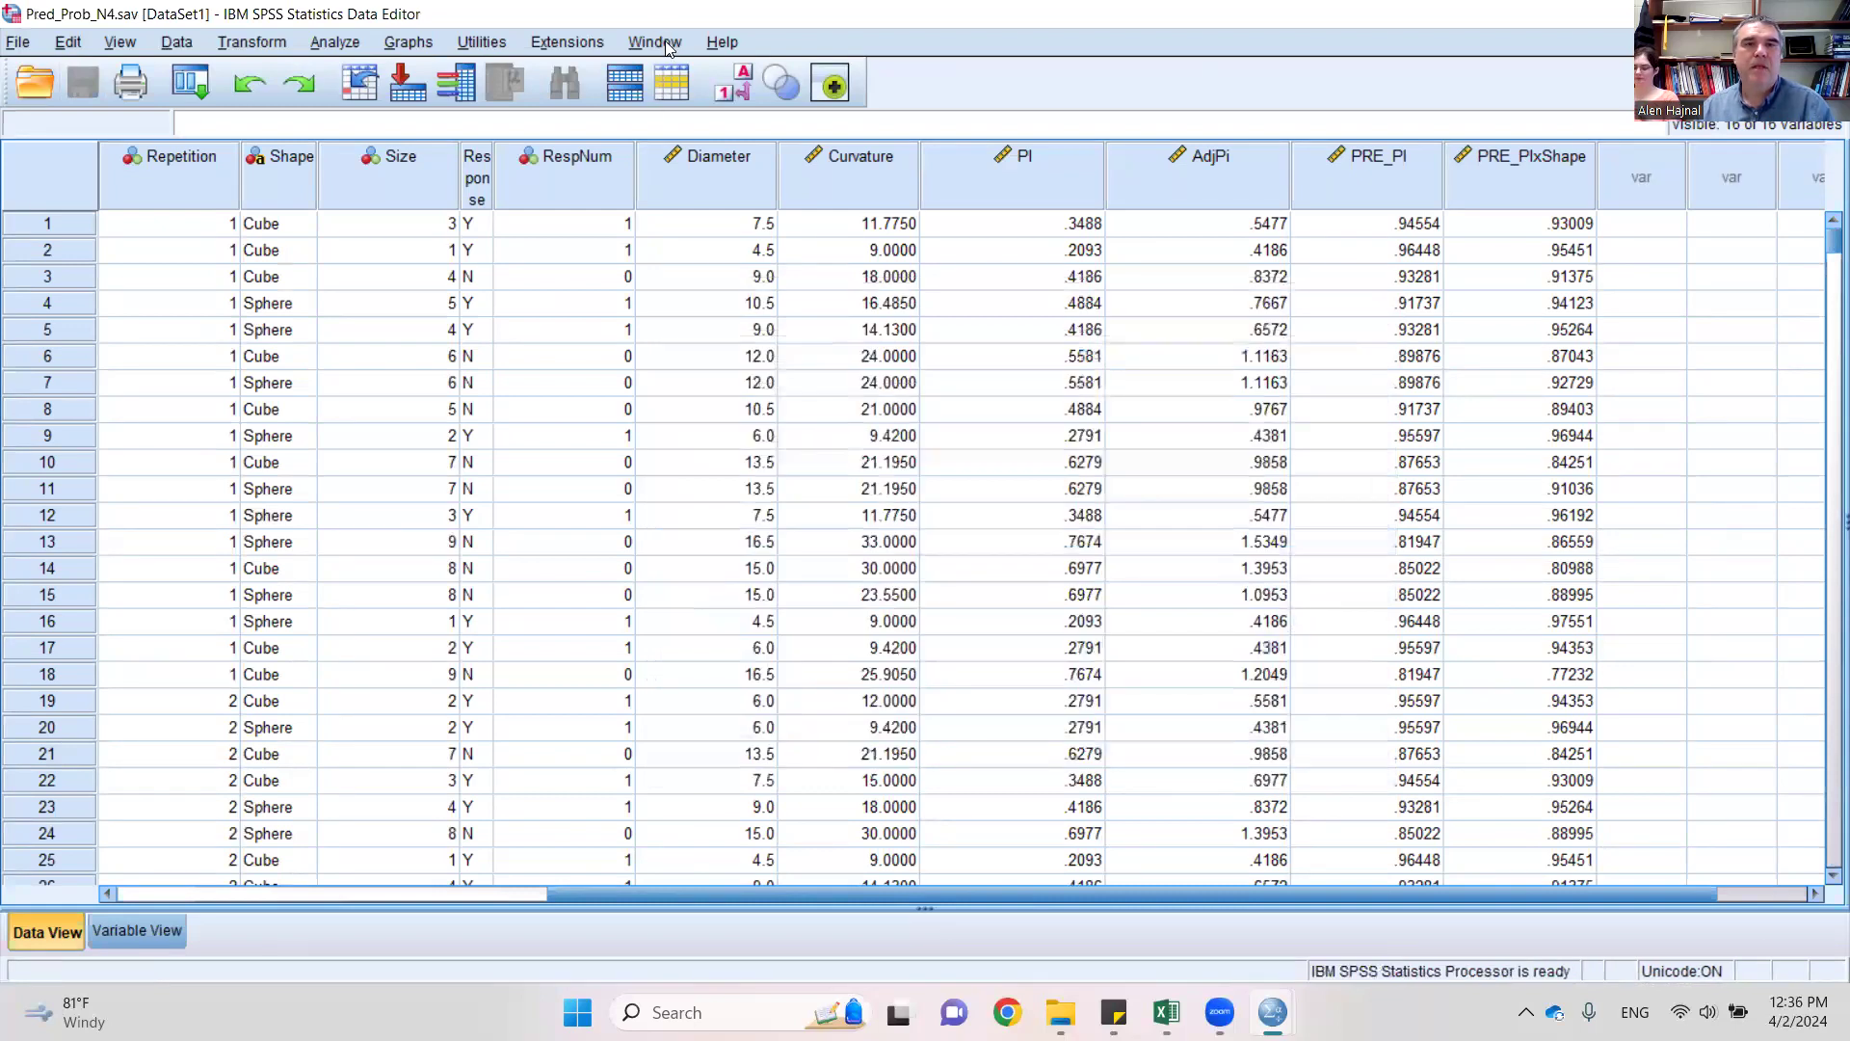
- Compare the predicted probability columns PRE_PI and PRE_PIxShape in the data set
left_click(1373, 183)
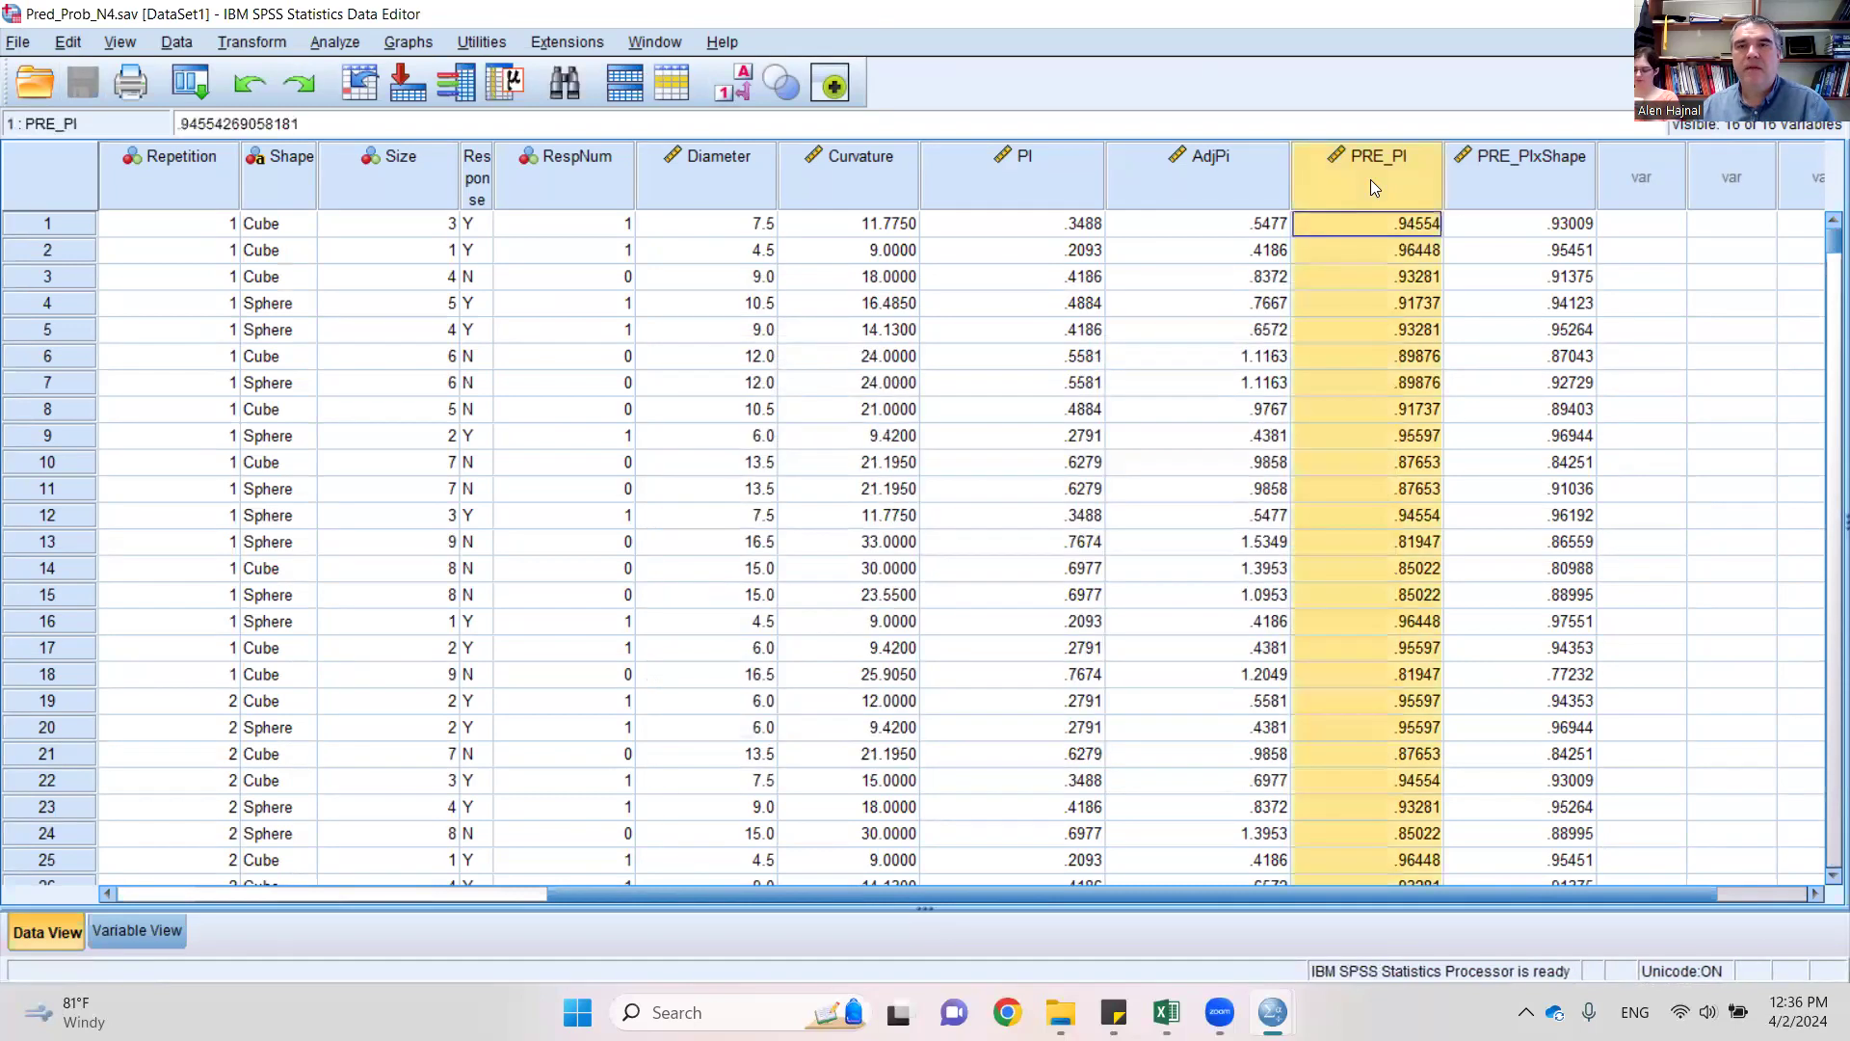
left_click(1496, 180)
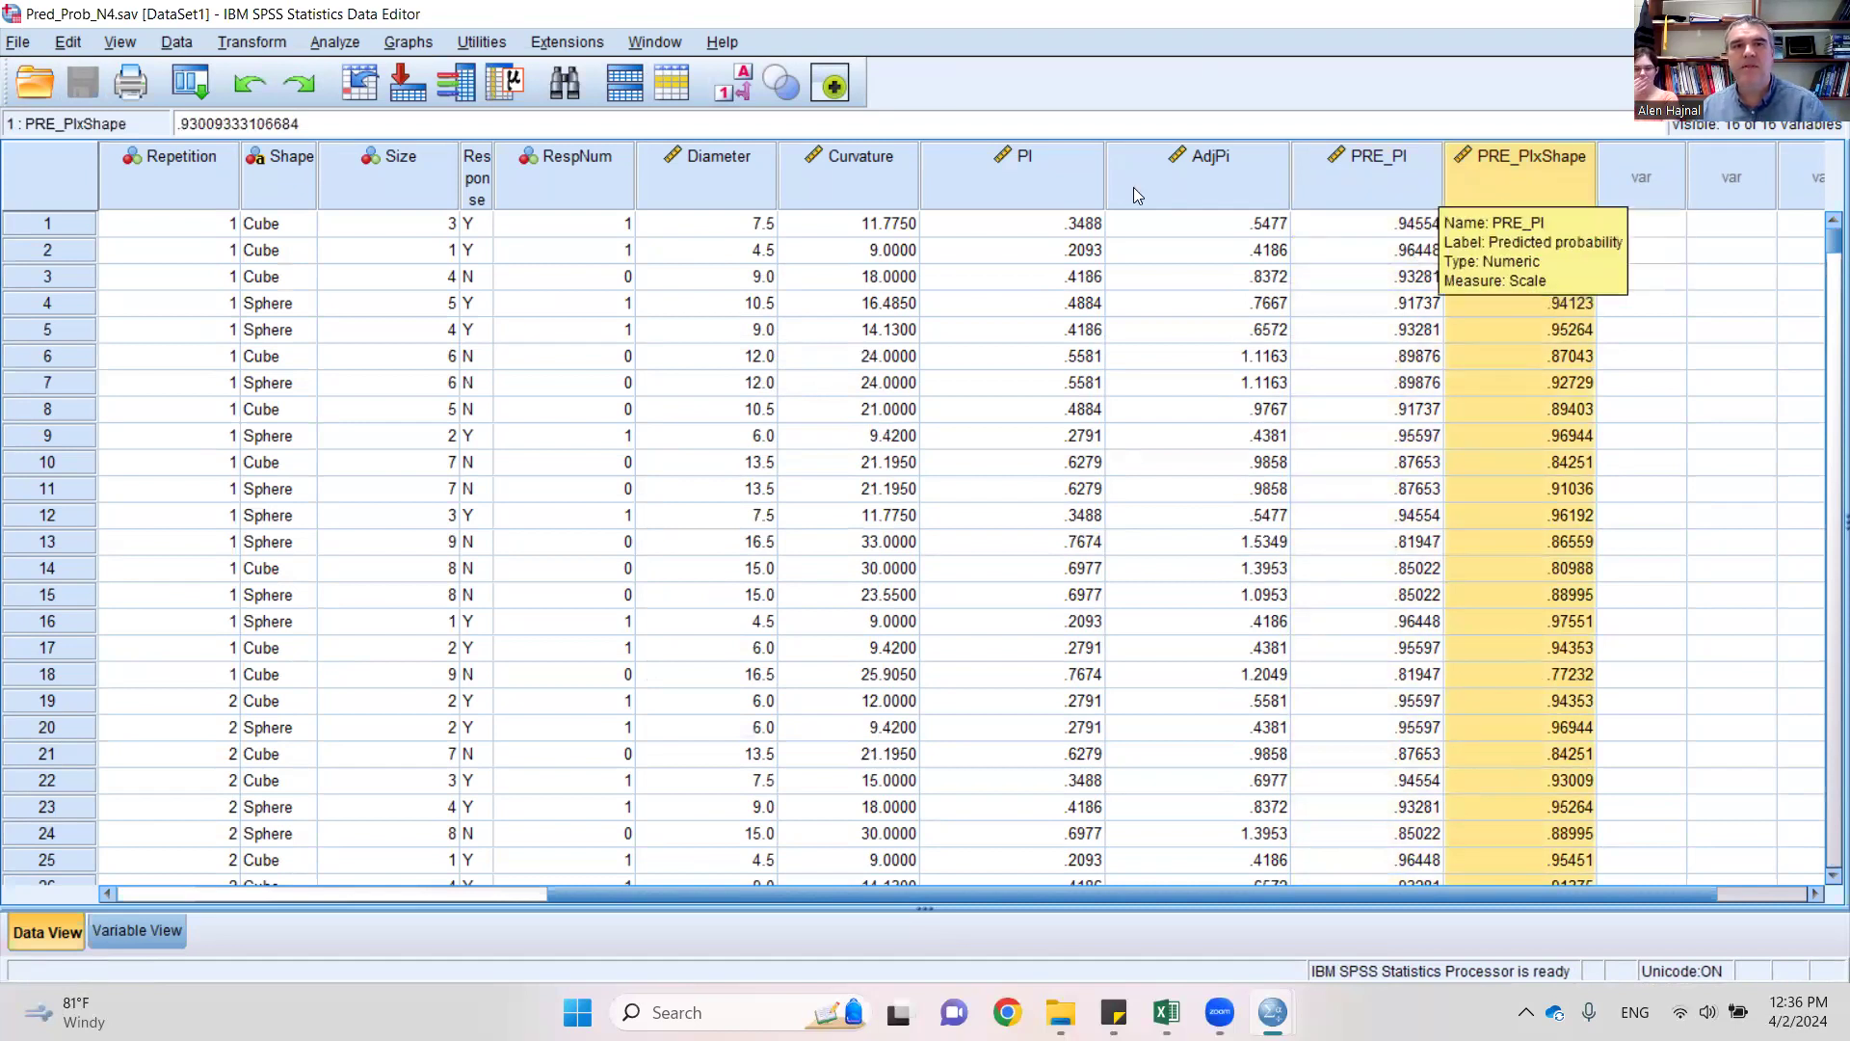
left_click(655, 42)
left_click(655, 43)
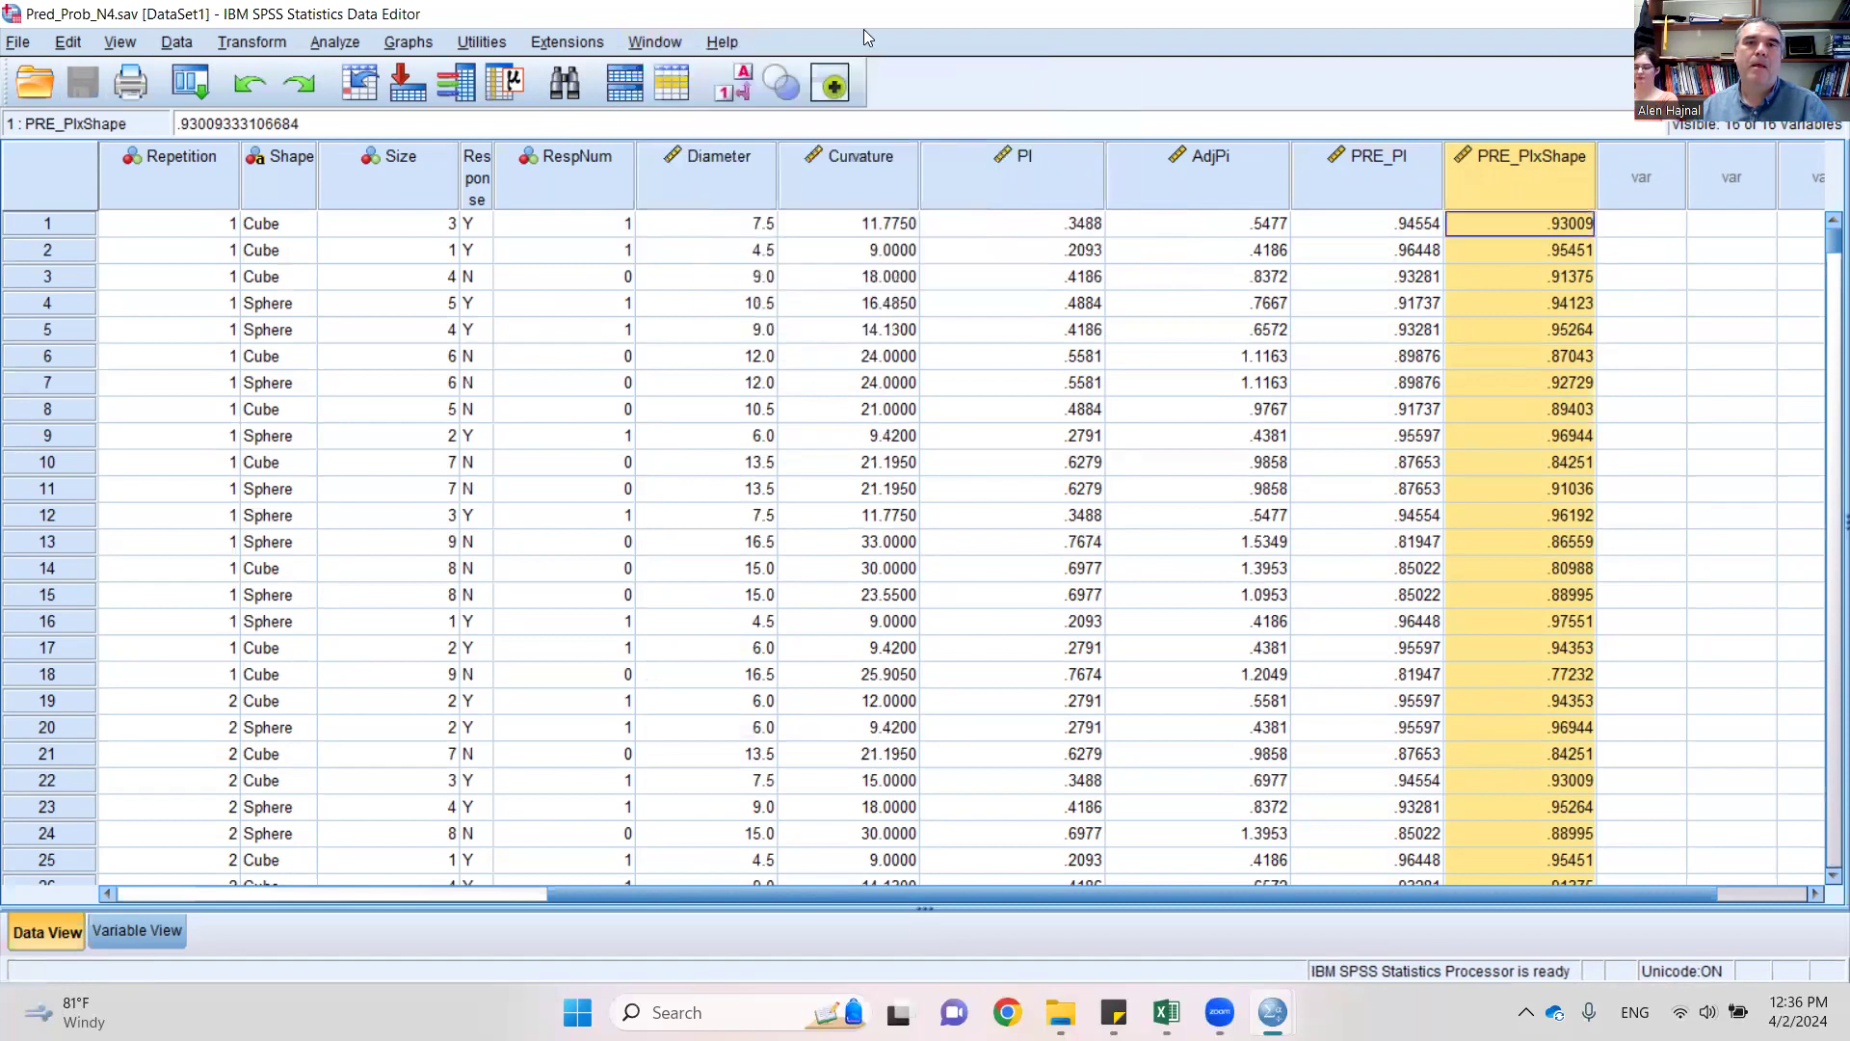
- Set up another binary logistic regression on RespNum, adding Tool as a covariate alongside PI and Shape
left_click(338, 42)
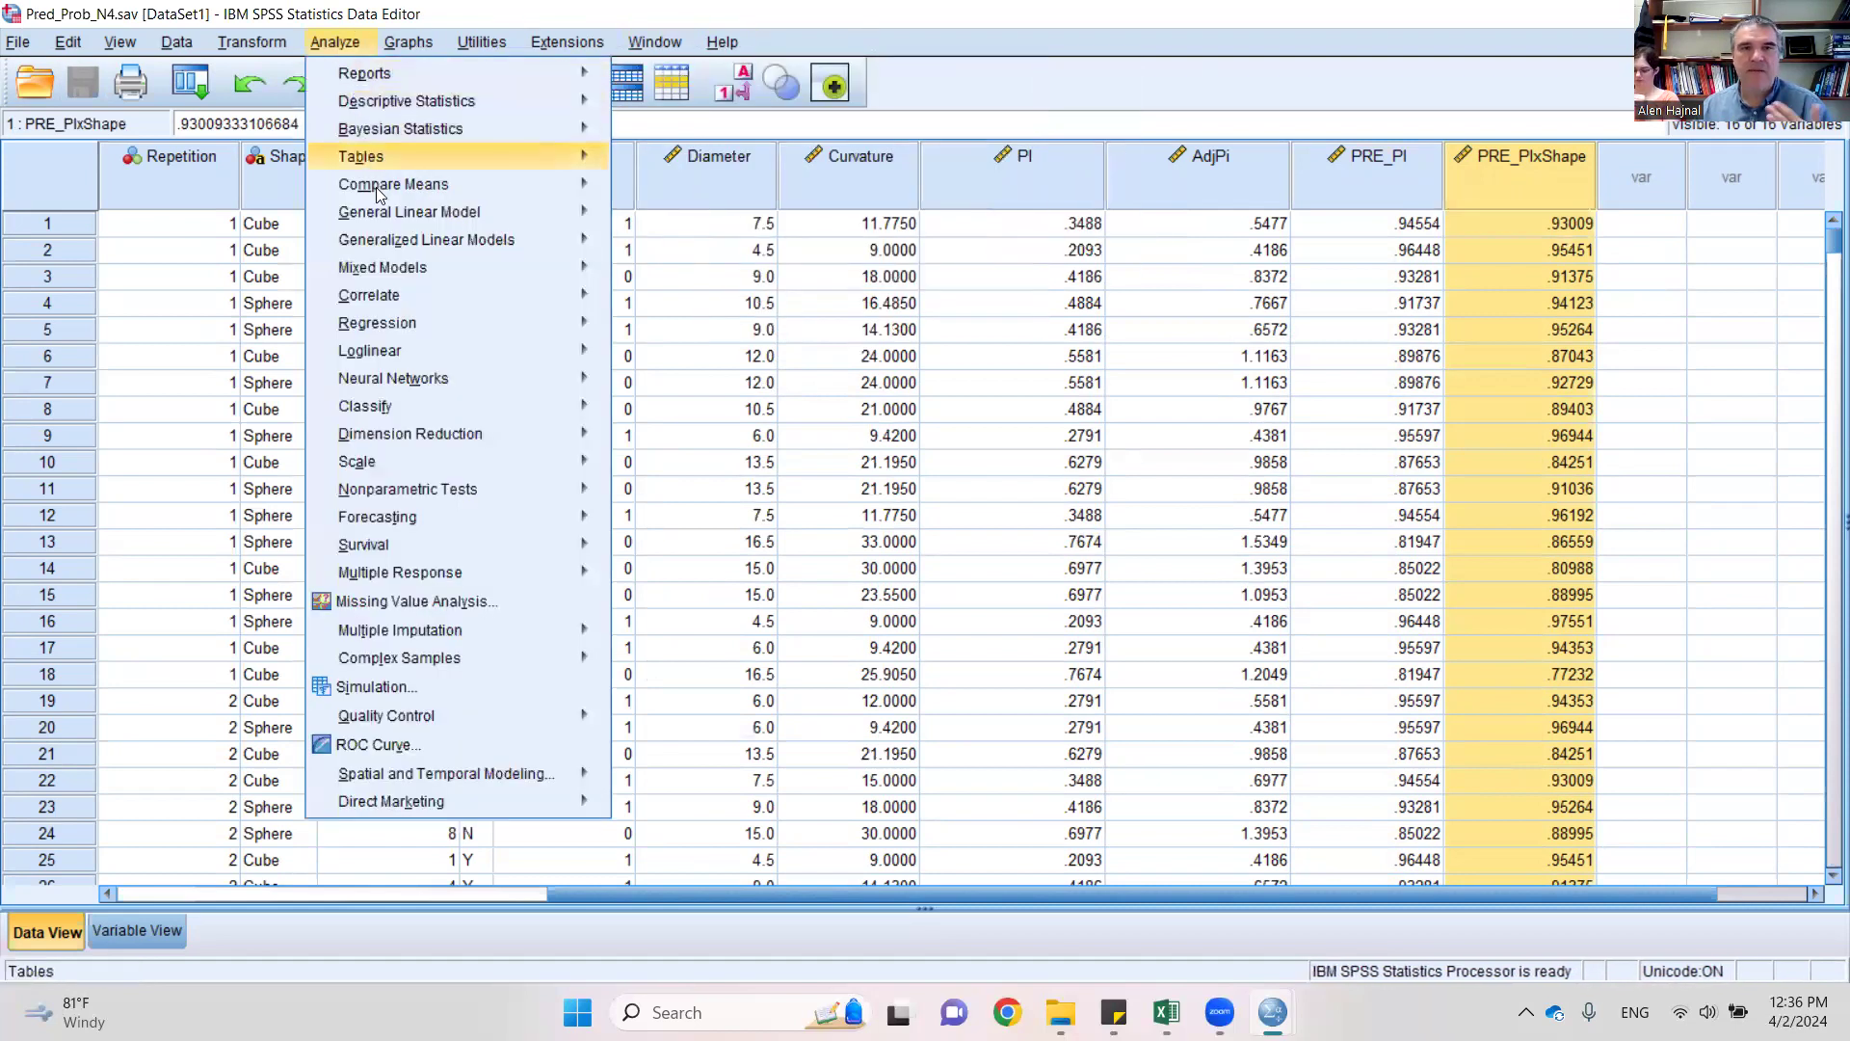
mouse_move(403, 322)
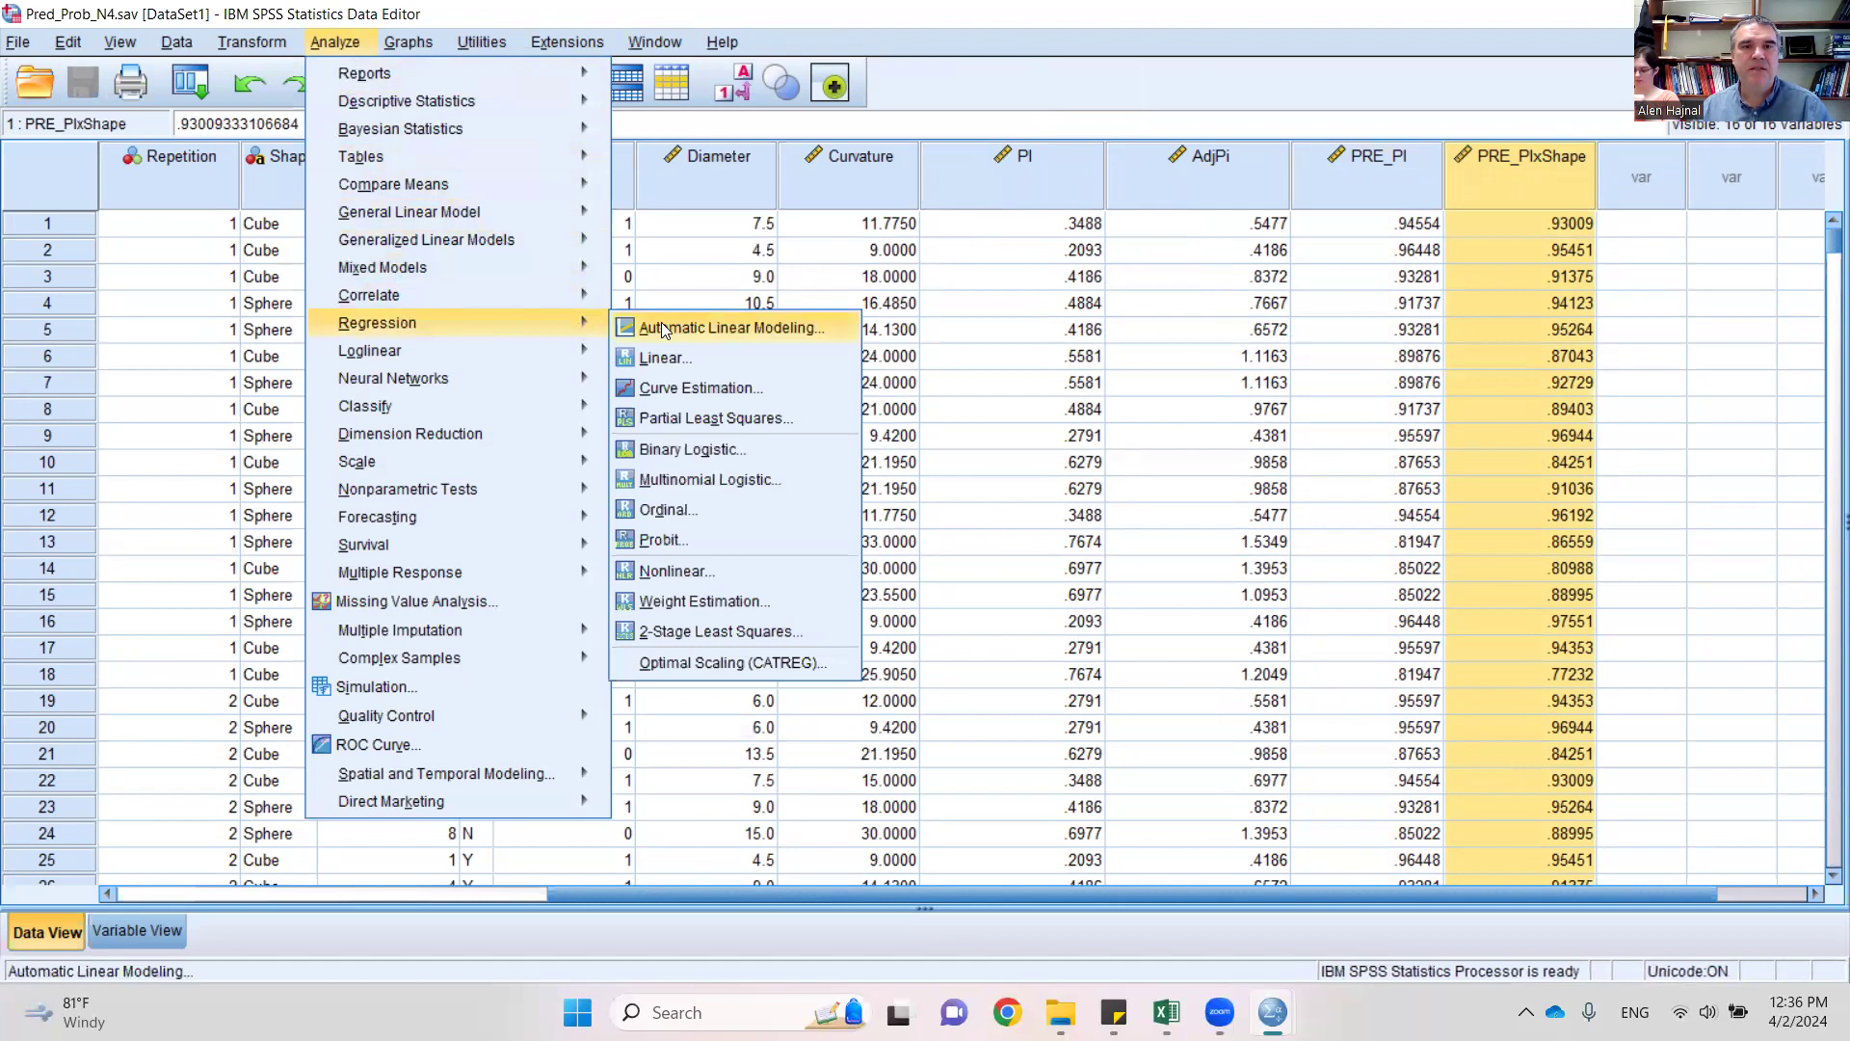
left_click(686, 450)
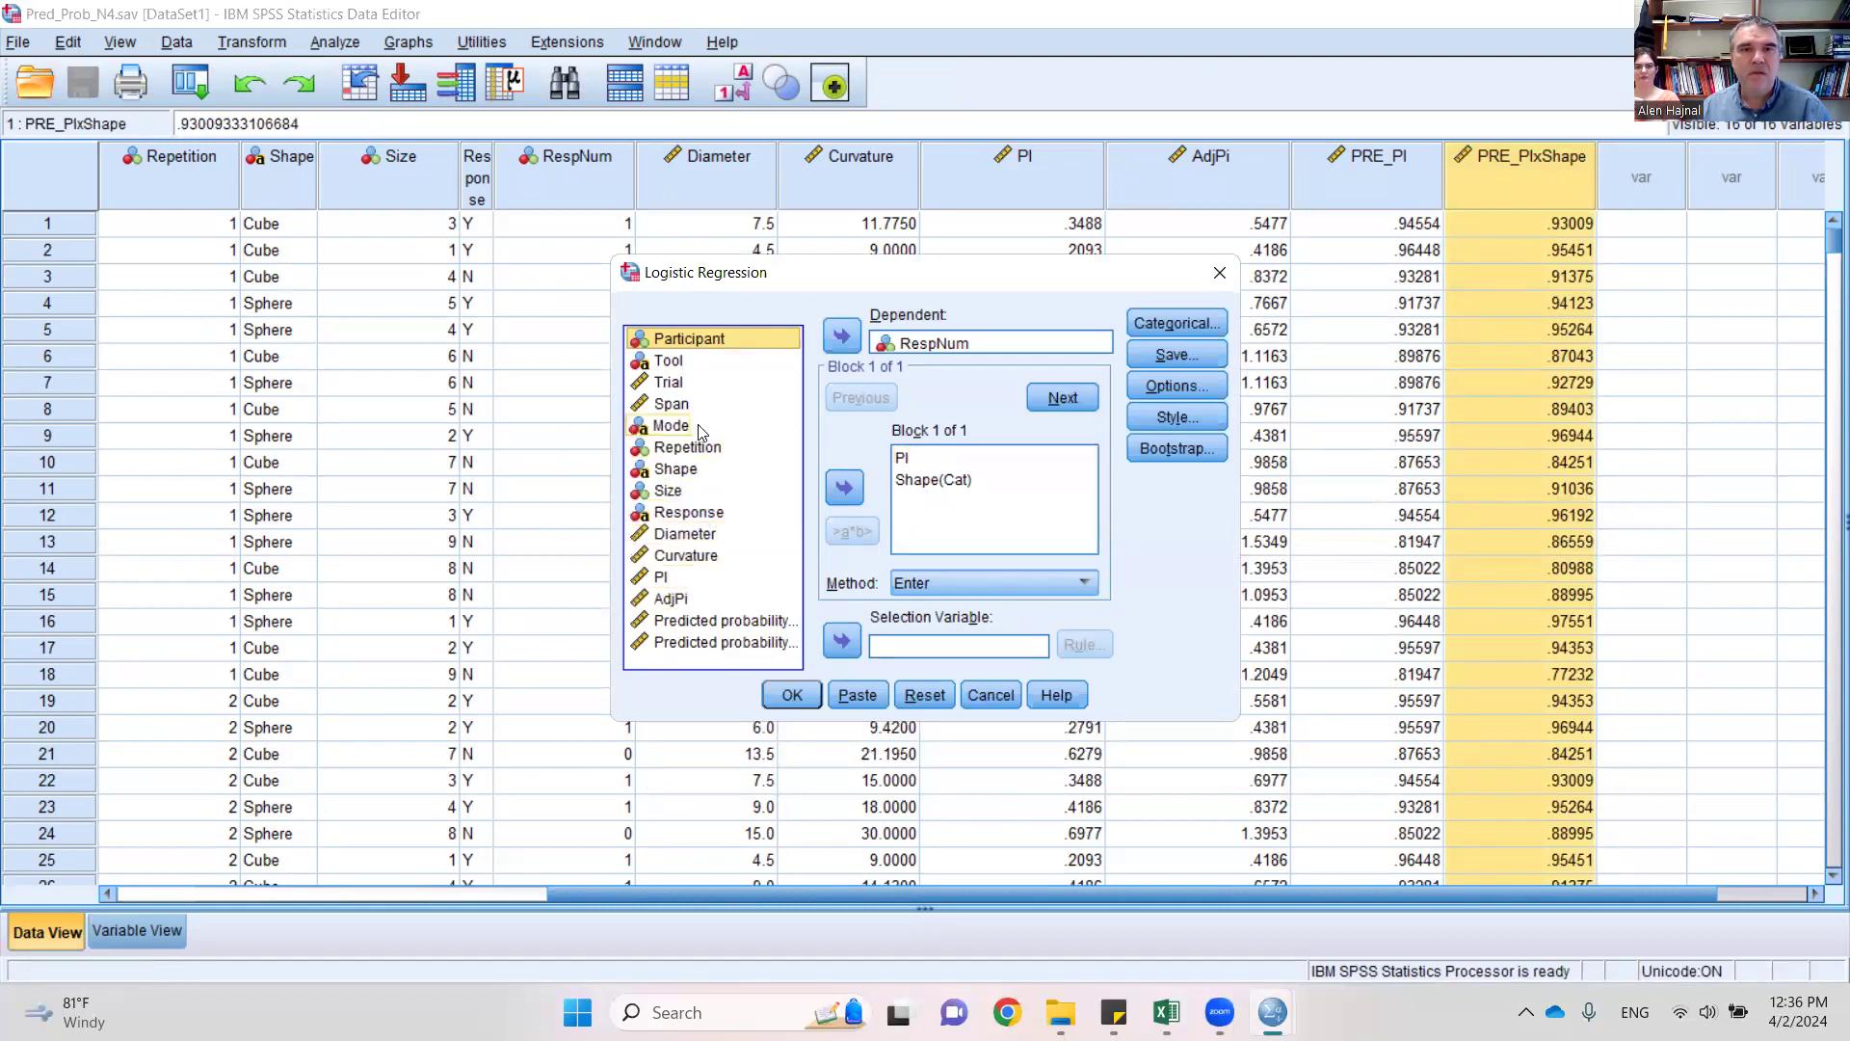
left_click(677, 363)
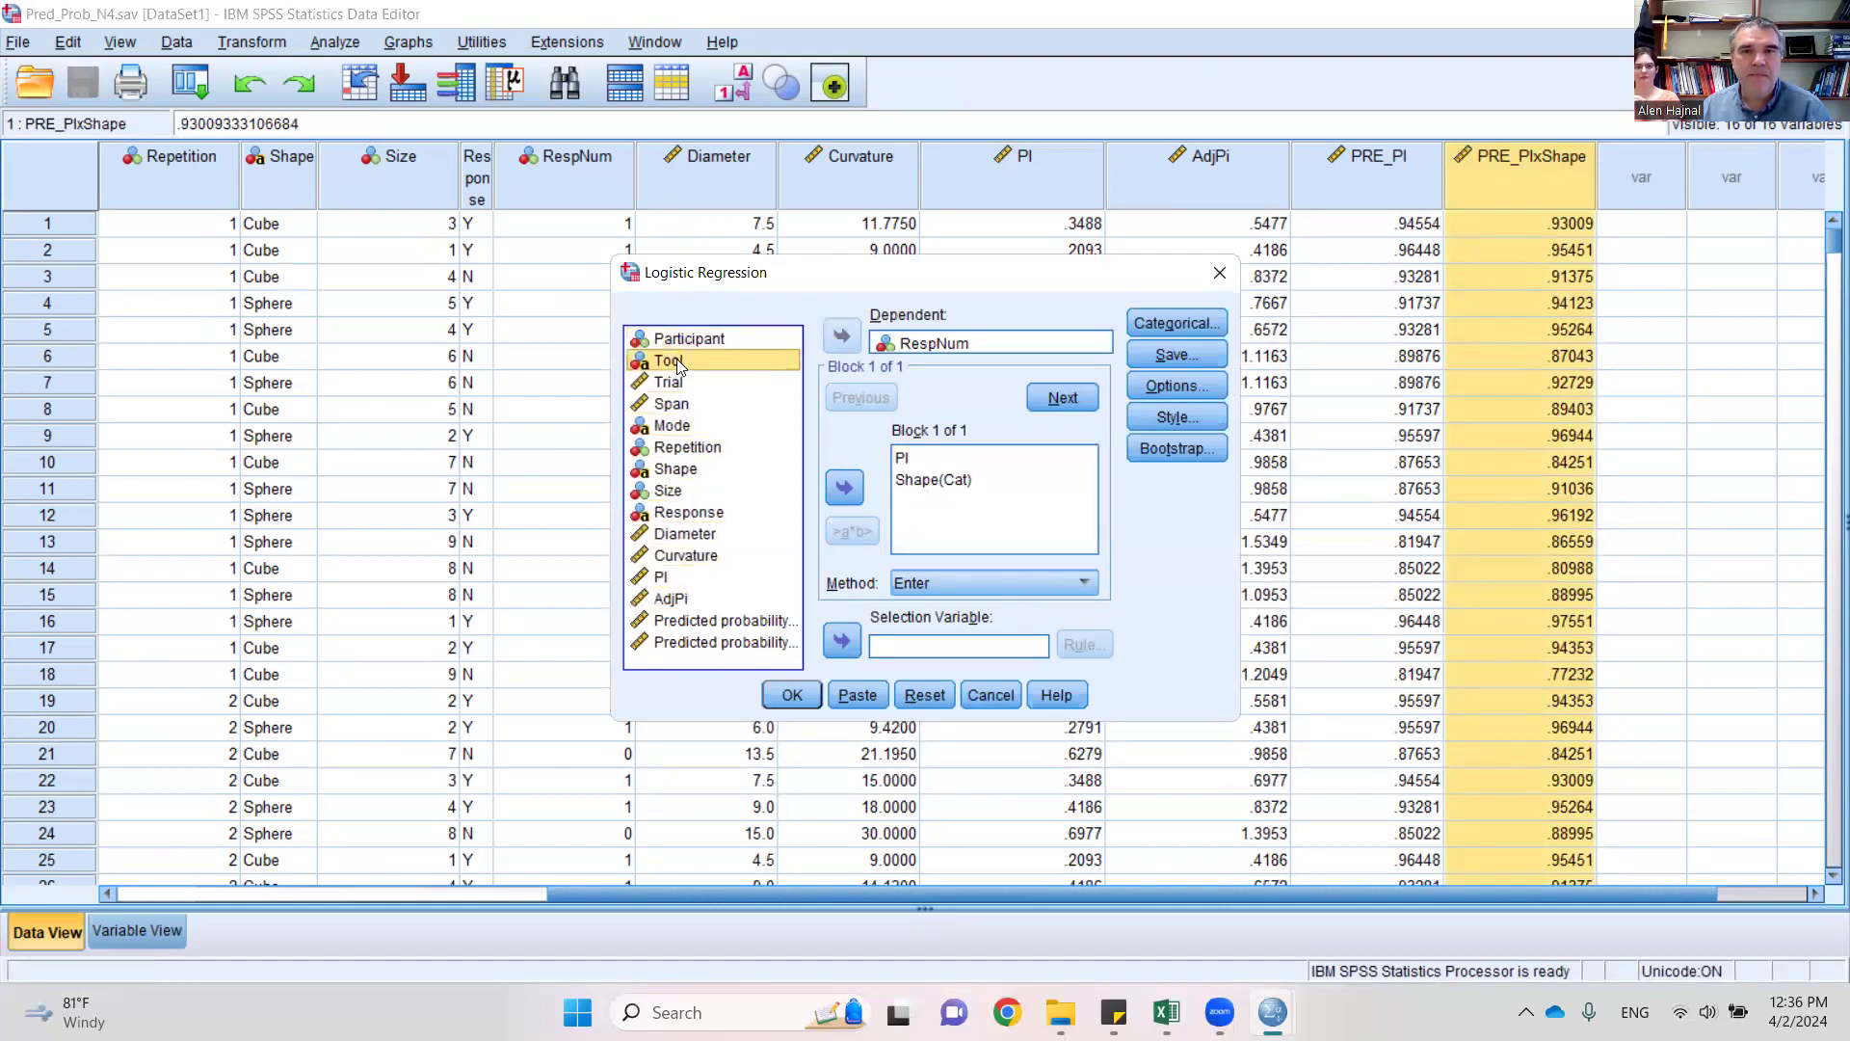
left_click(838, 497)
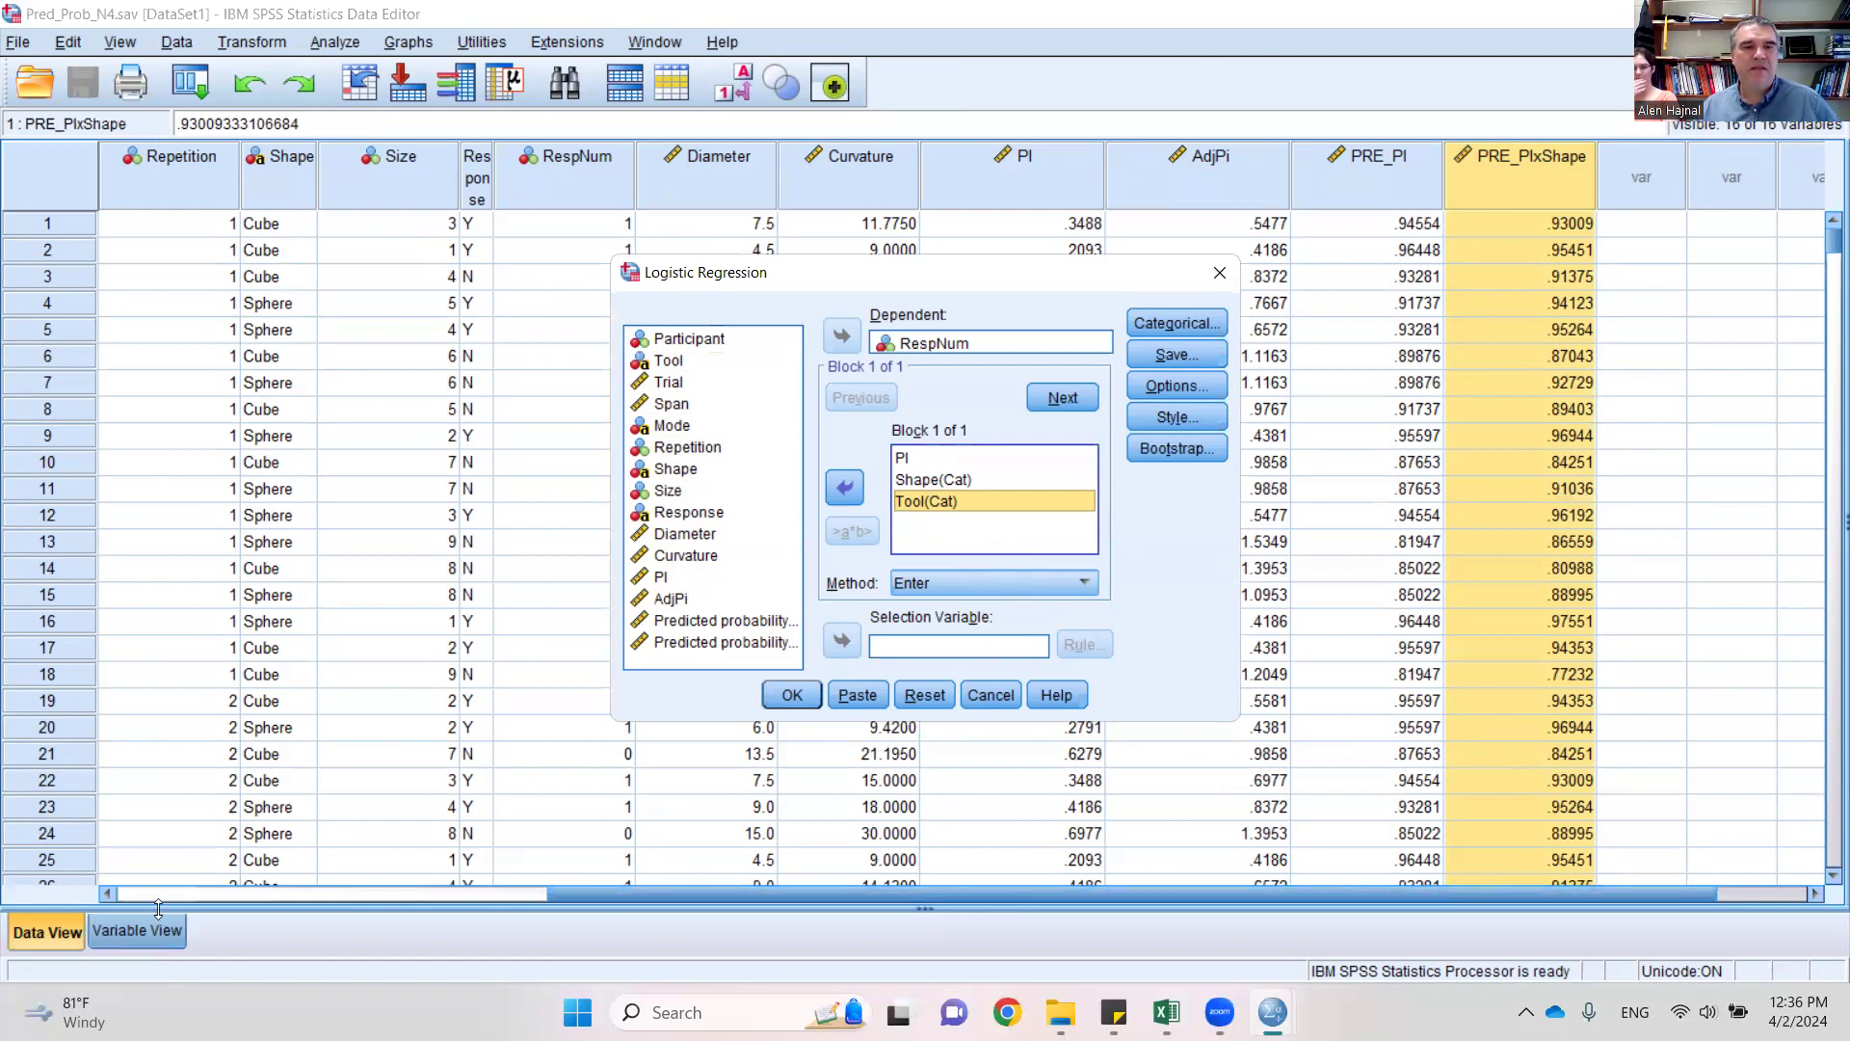
- Check the Tool values in the data set and the available regression methods, keeping Enter as the method
left_click(108, 894)
left_click(108, 893)
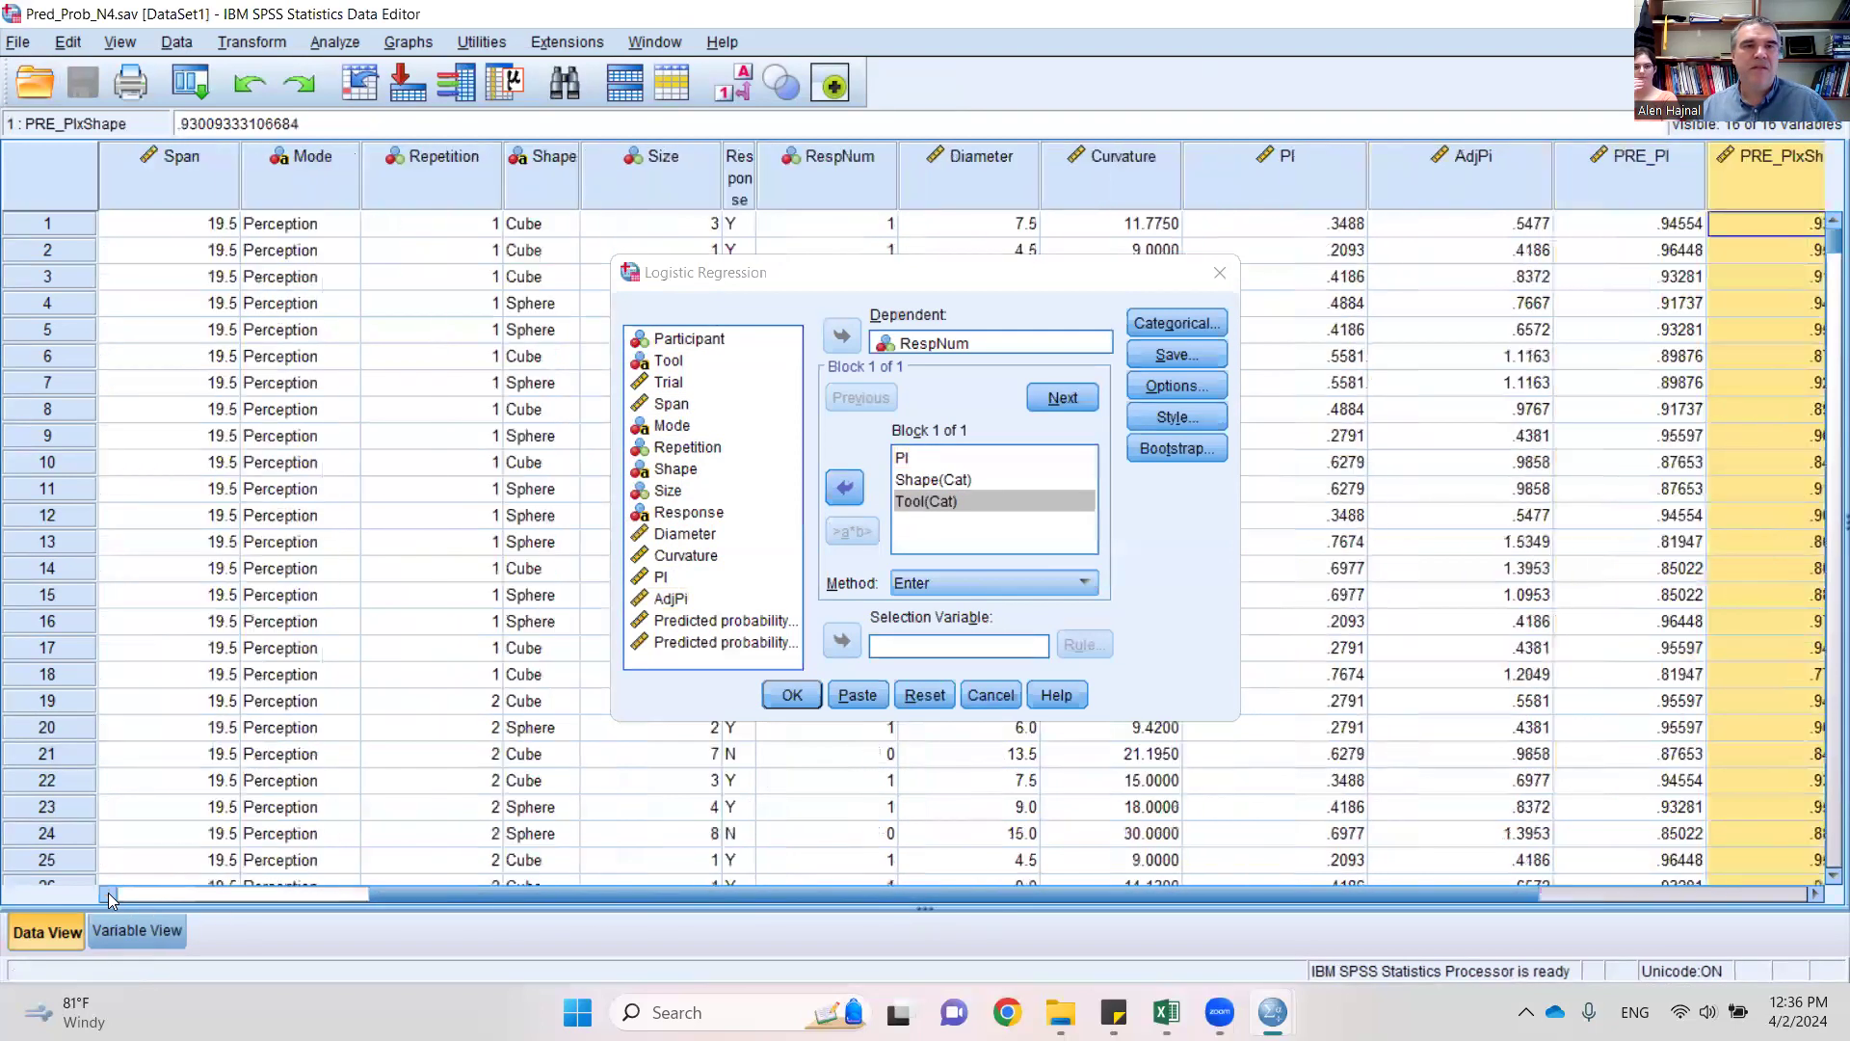
left_click(108, 892)
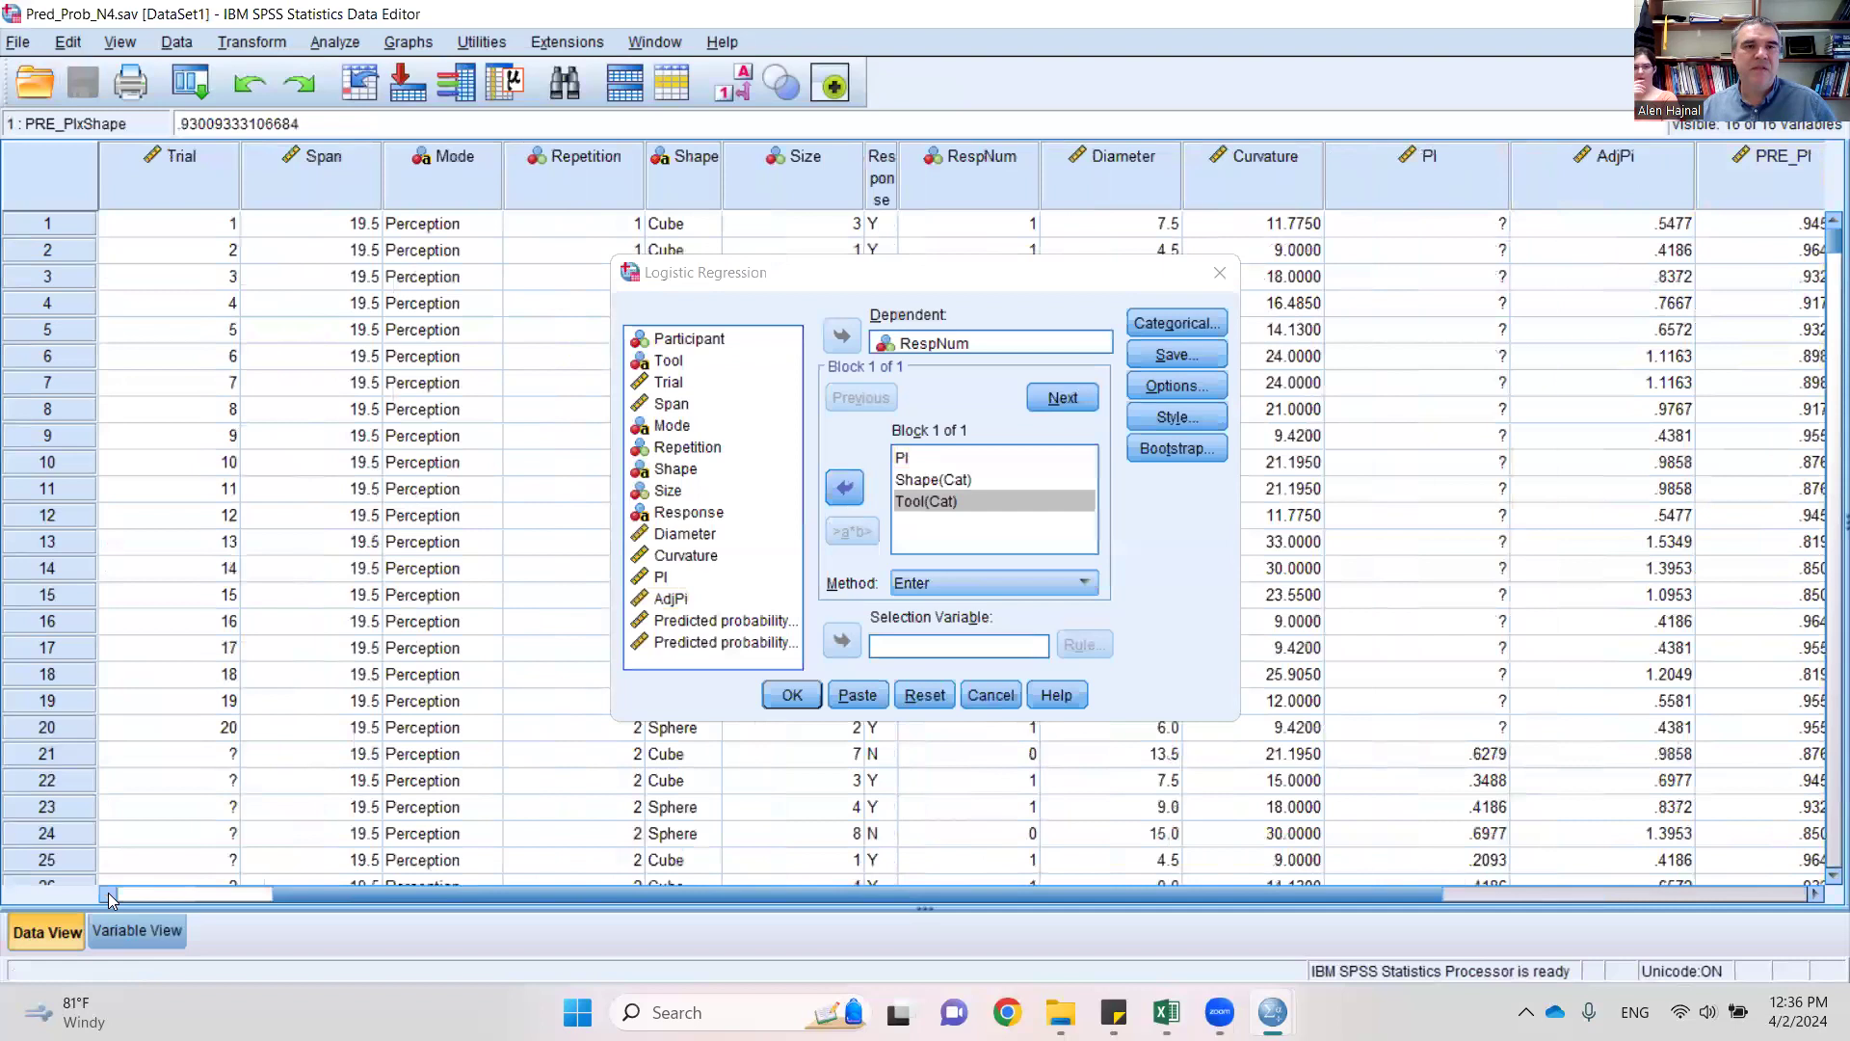
left_click(107, 893)
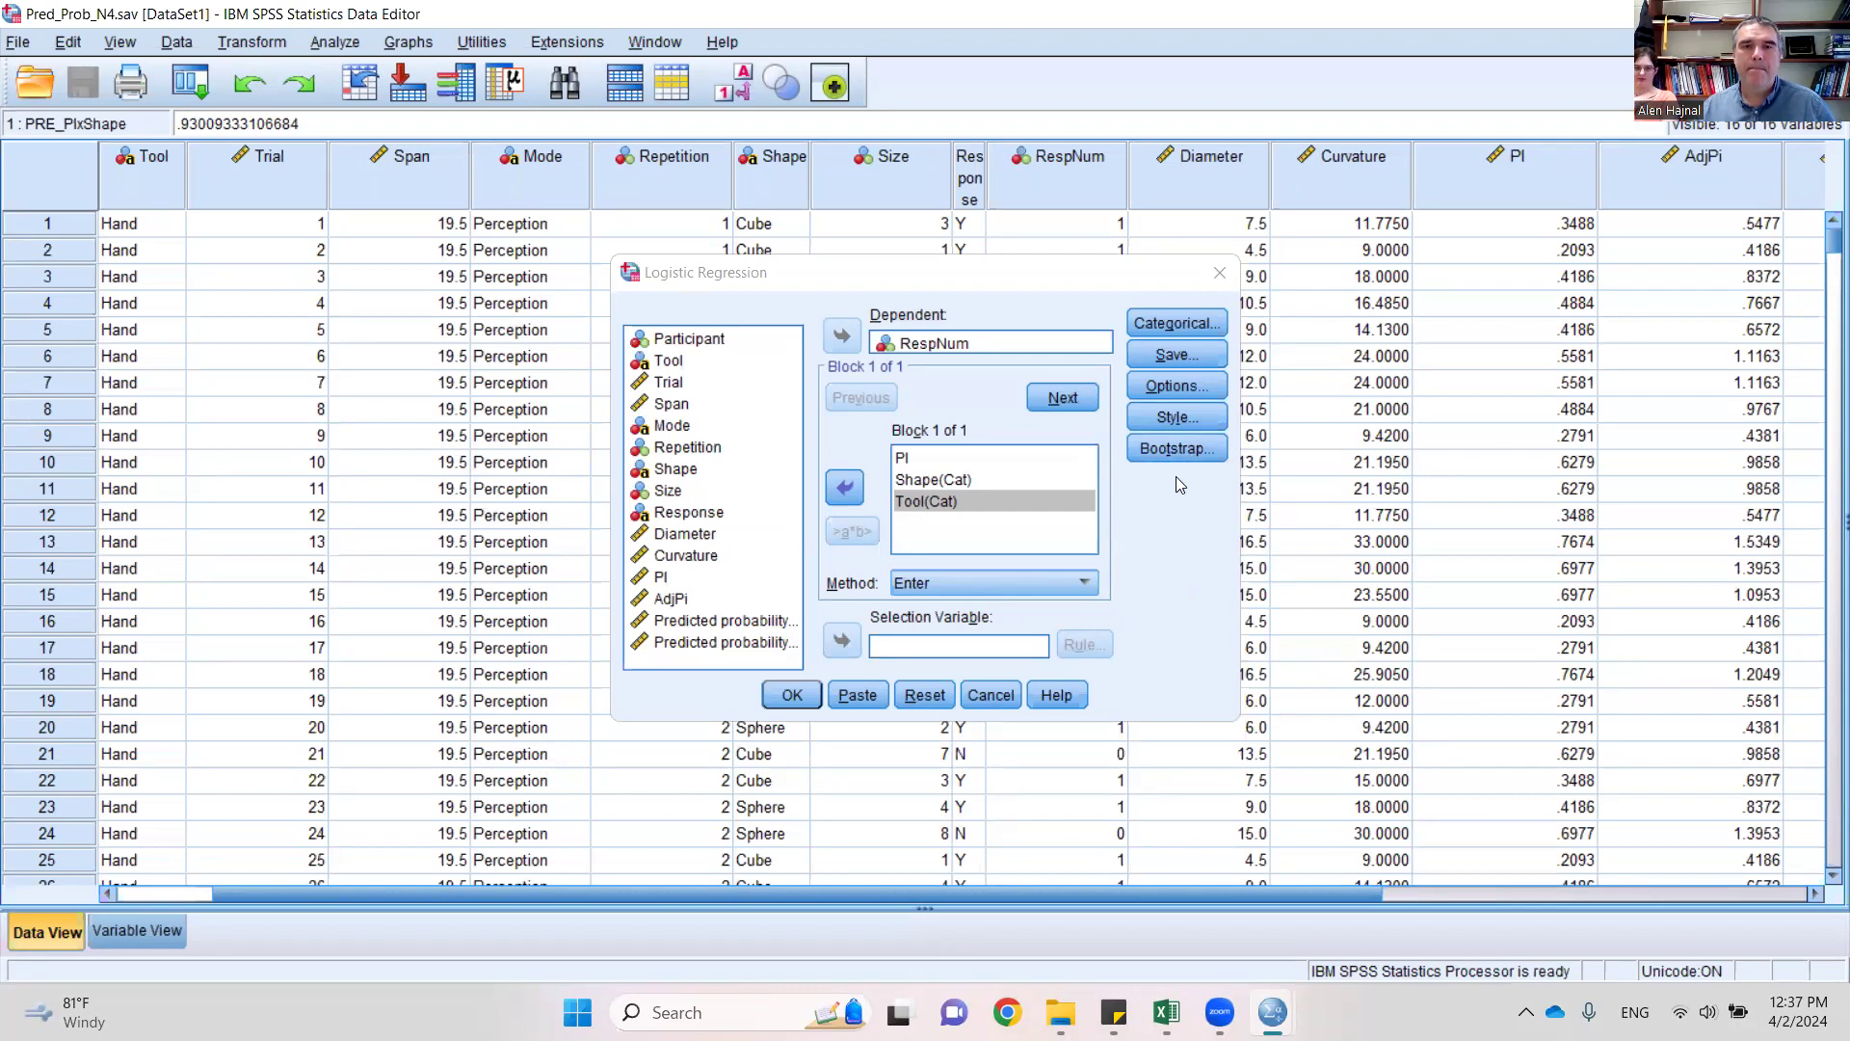
left_click(1041, 582)
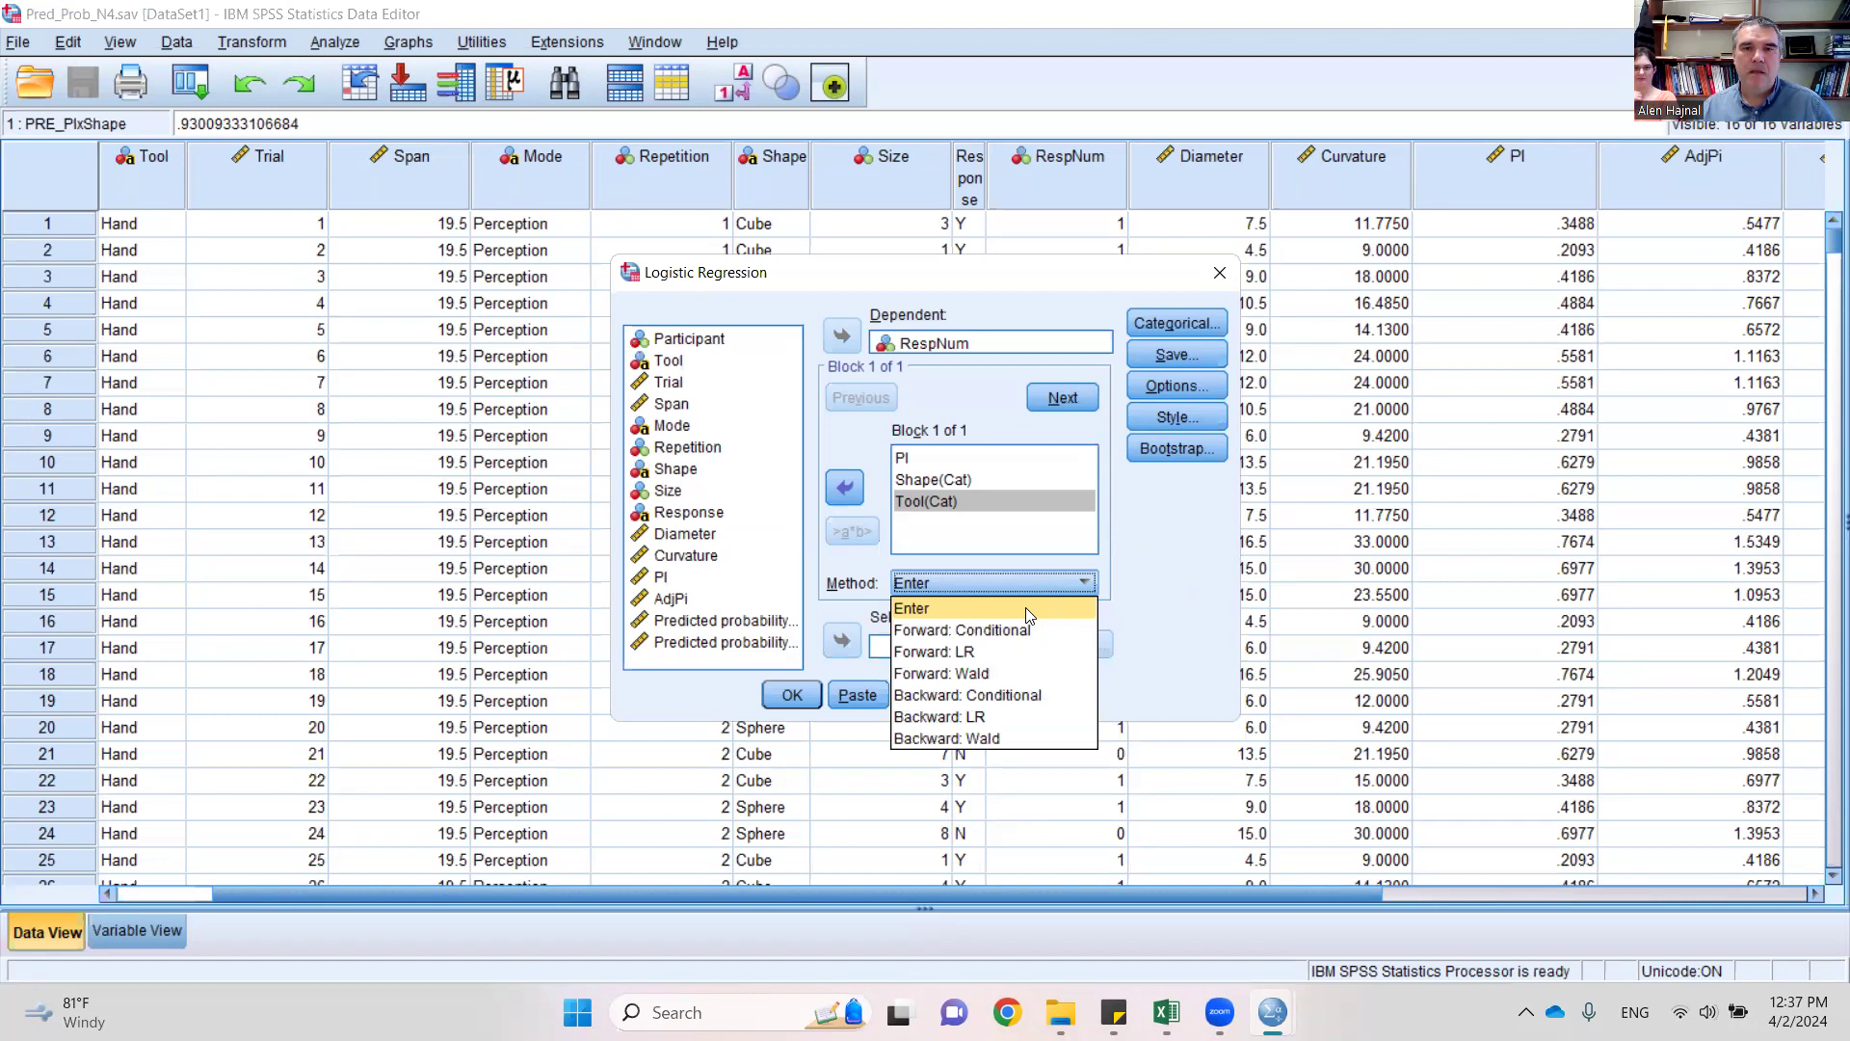
left_click(1025, 608)
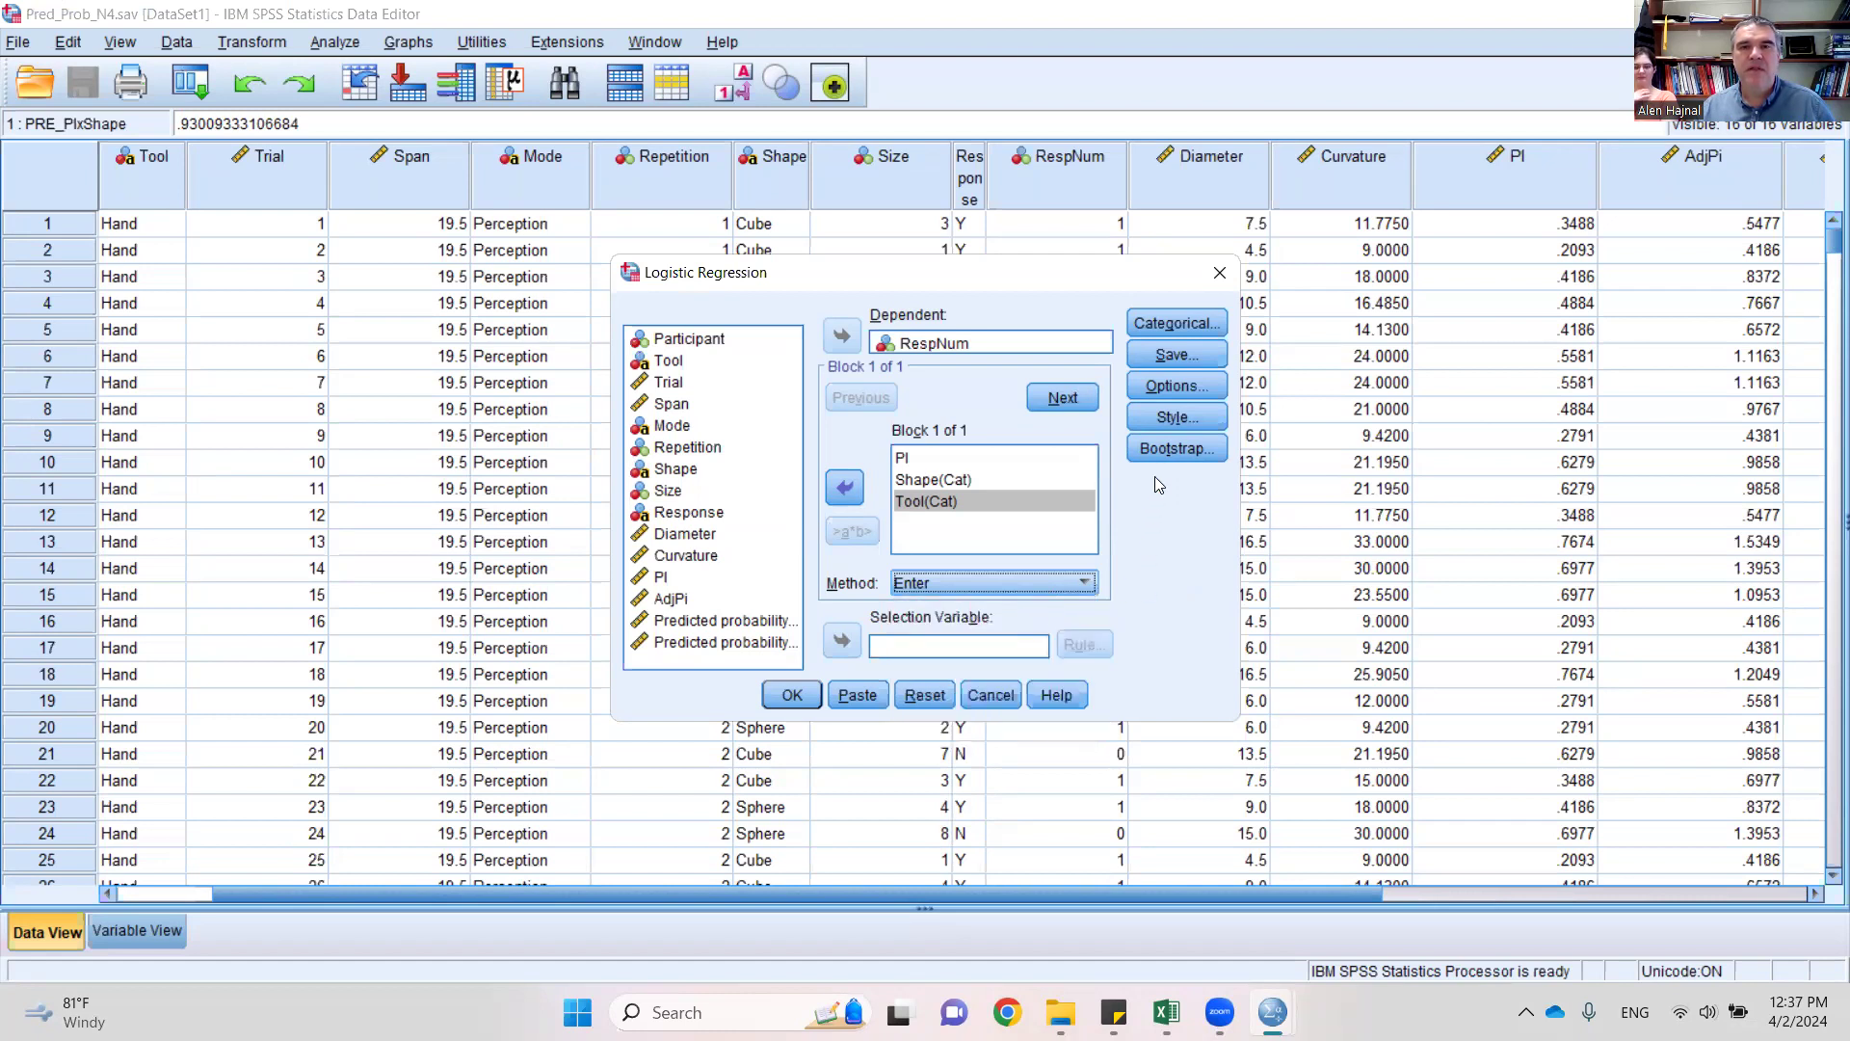
- Keep Tool as a categorical covariate with the Indicator contrast and last reference category, and run the regression
left_click(1176, 323)
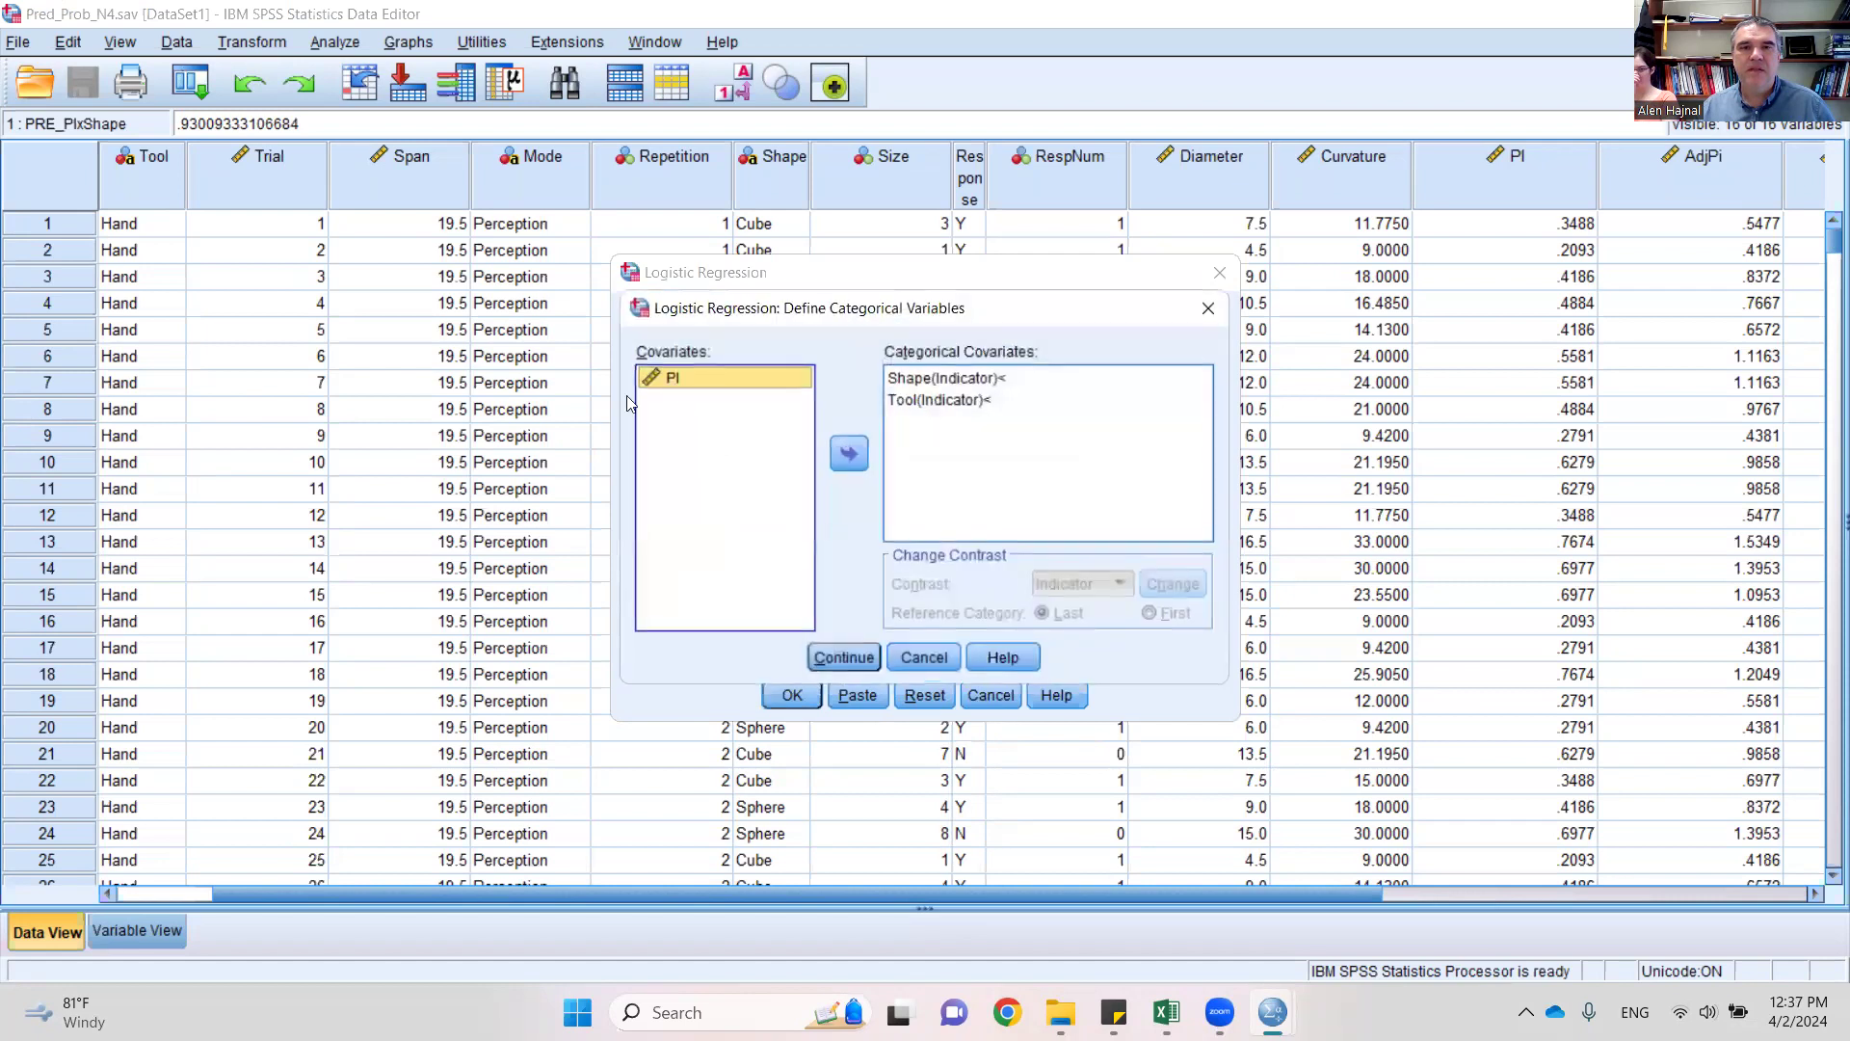
left_click(931, 399)
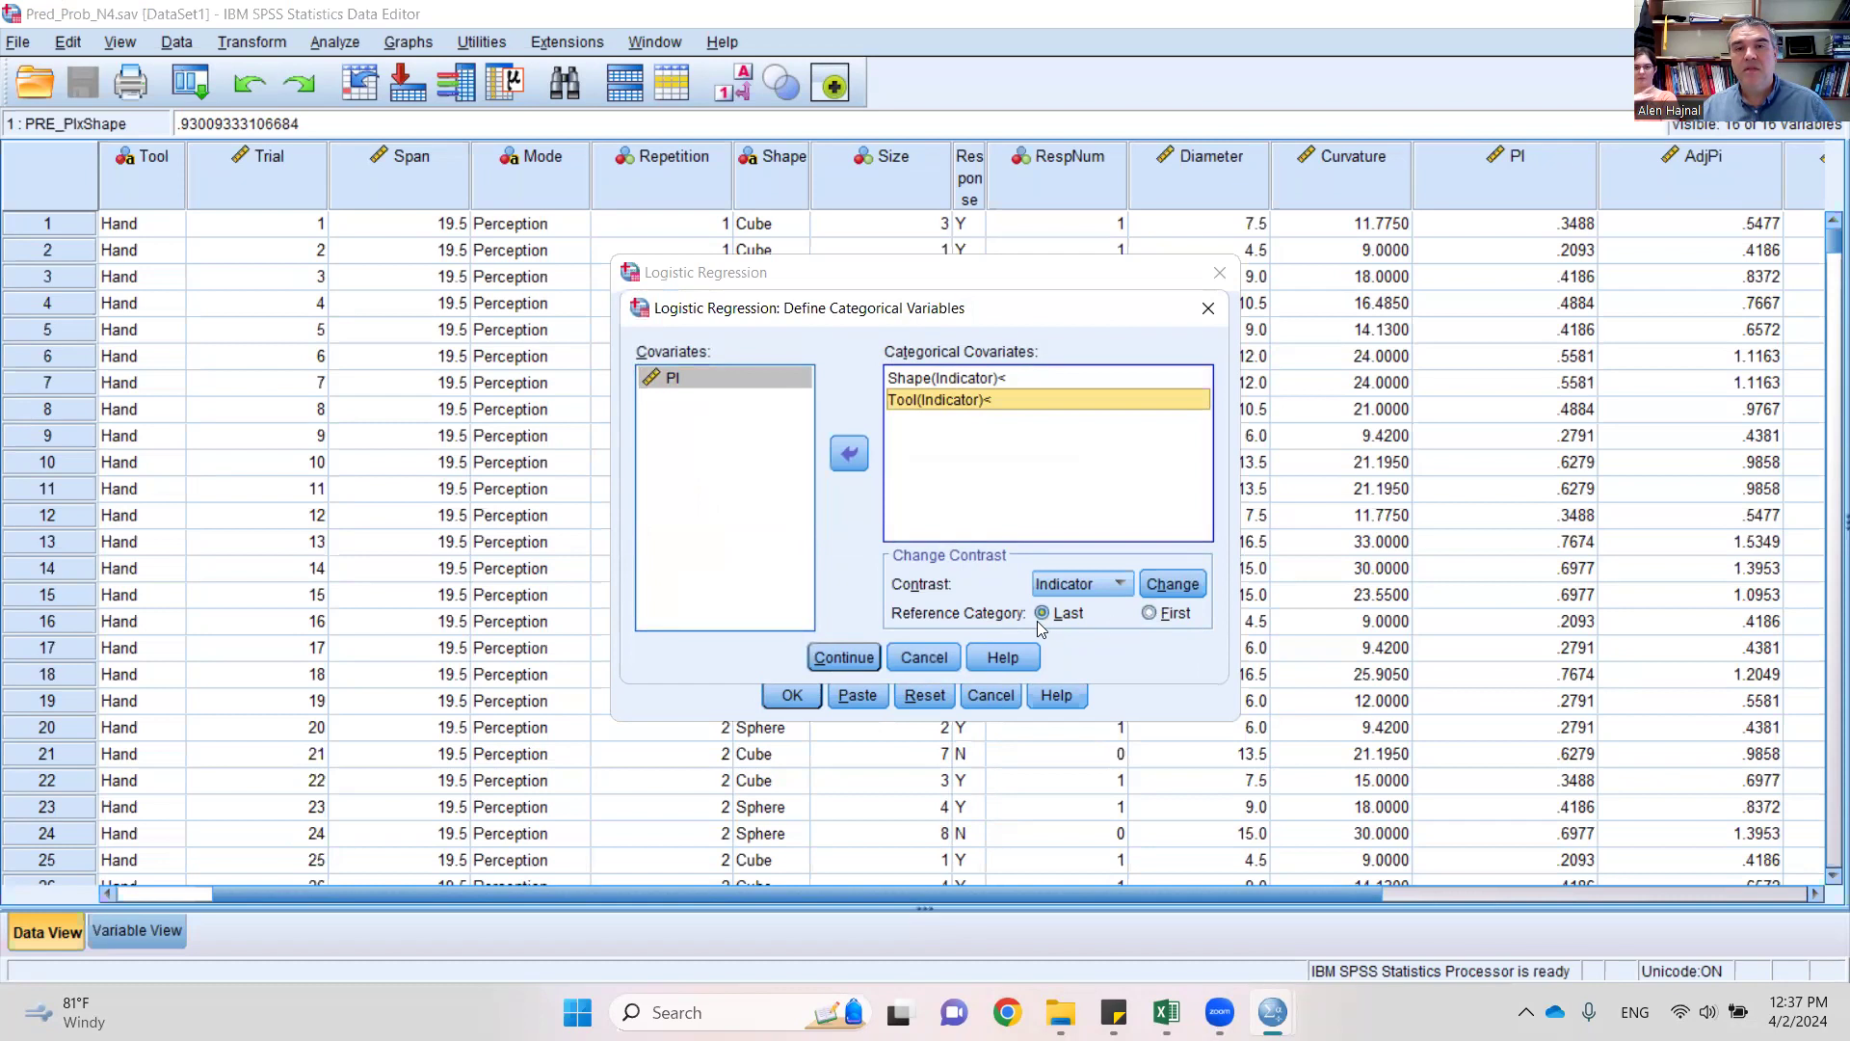
left_click(1120, 585)
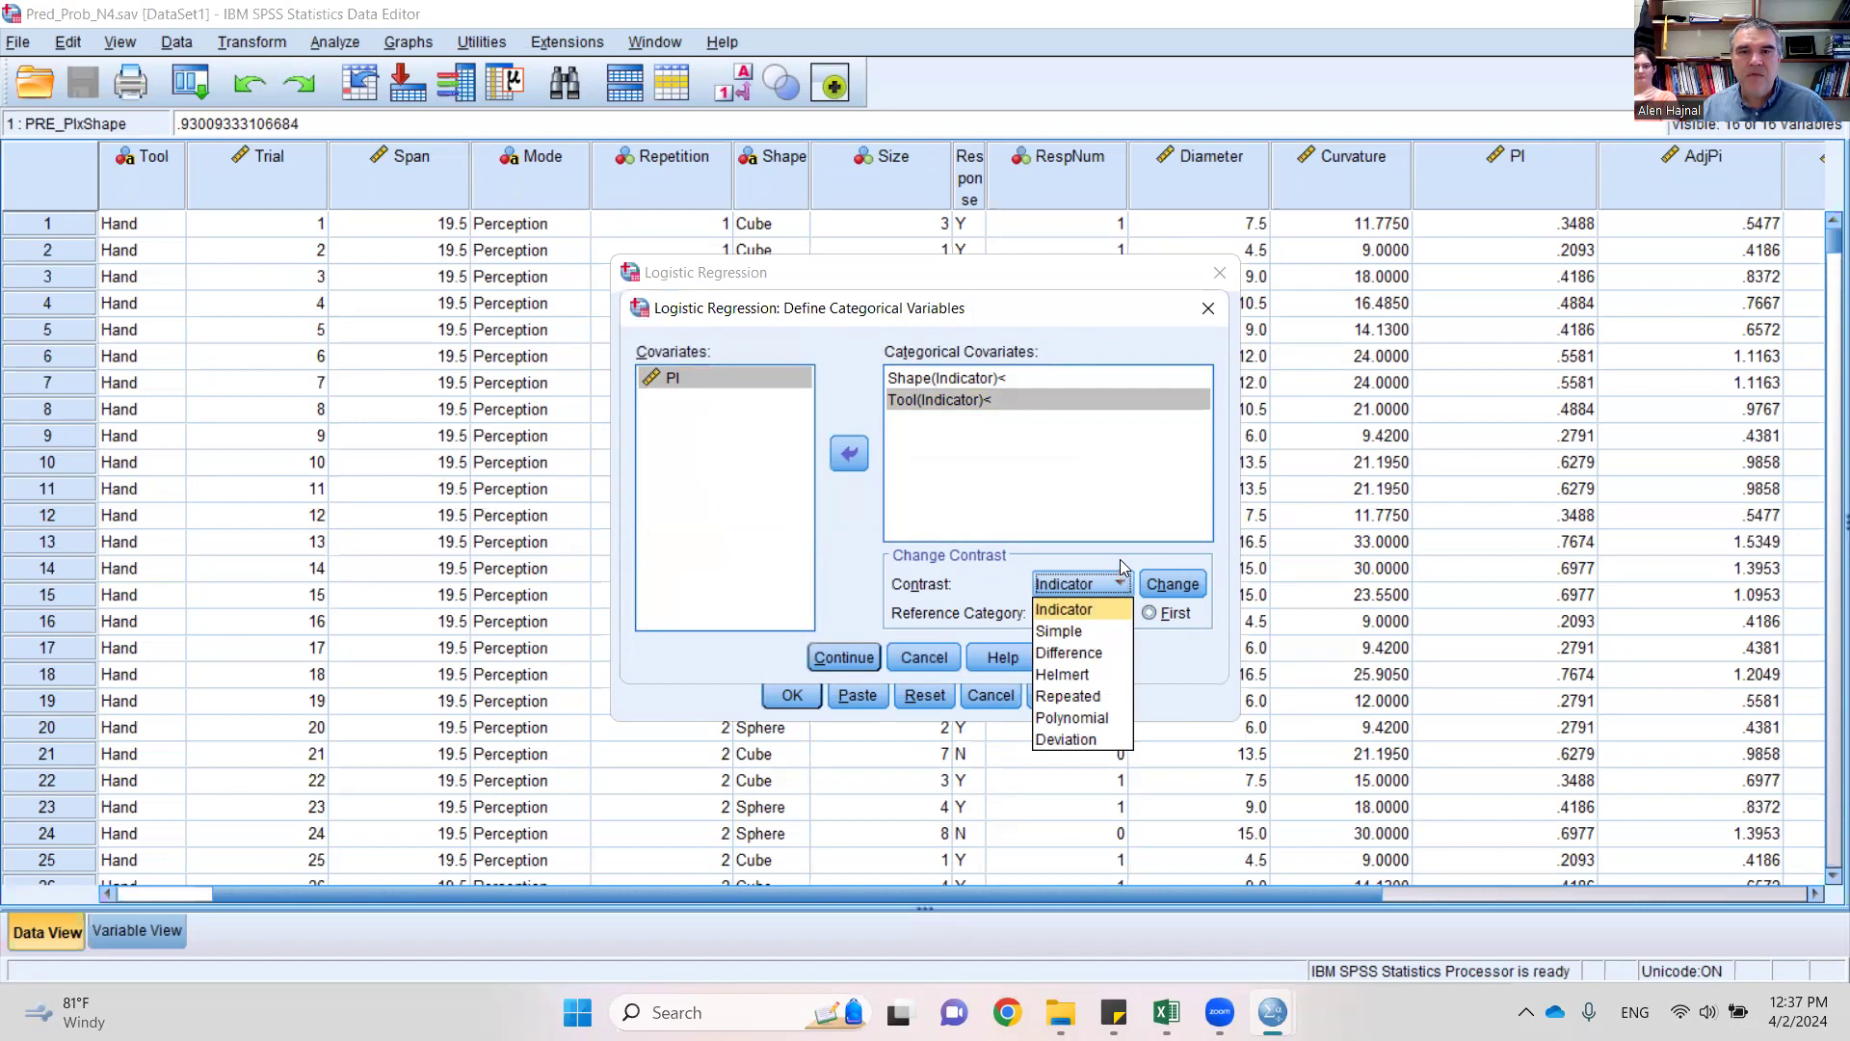
left_click(1090, 605)
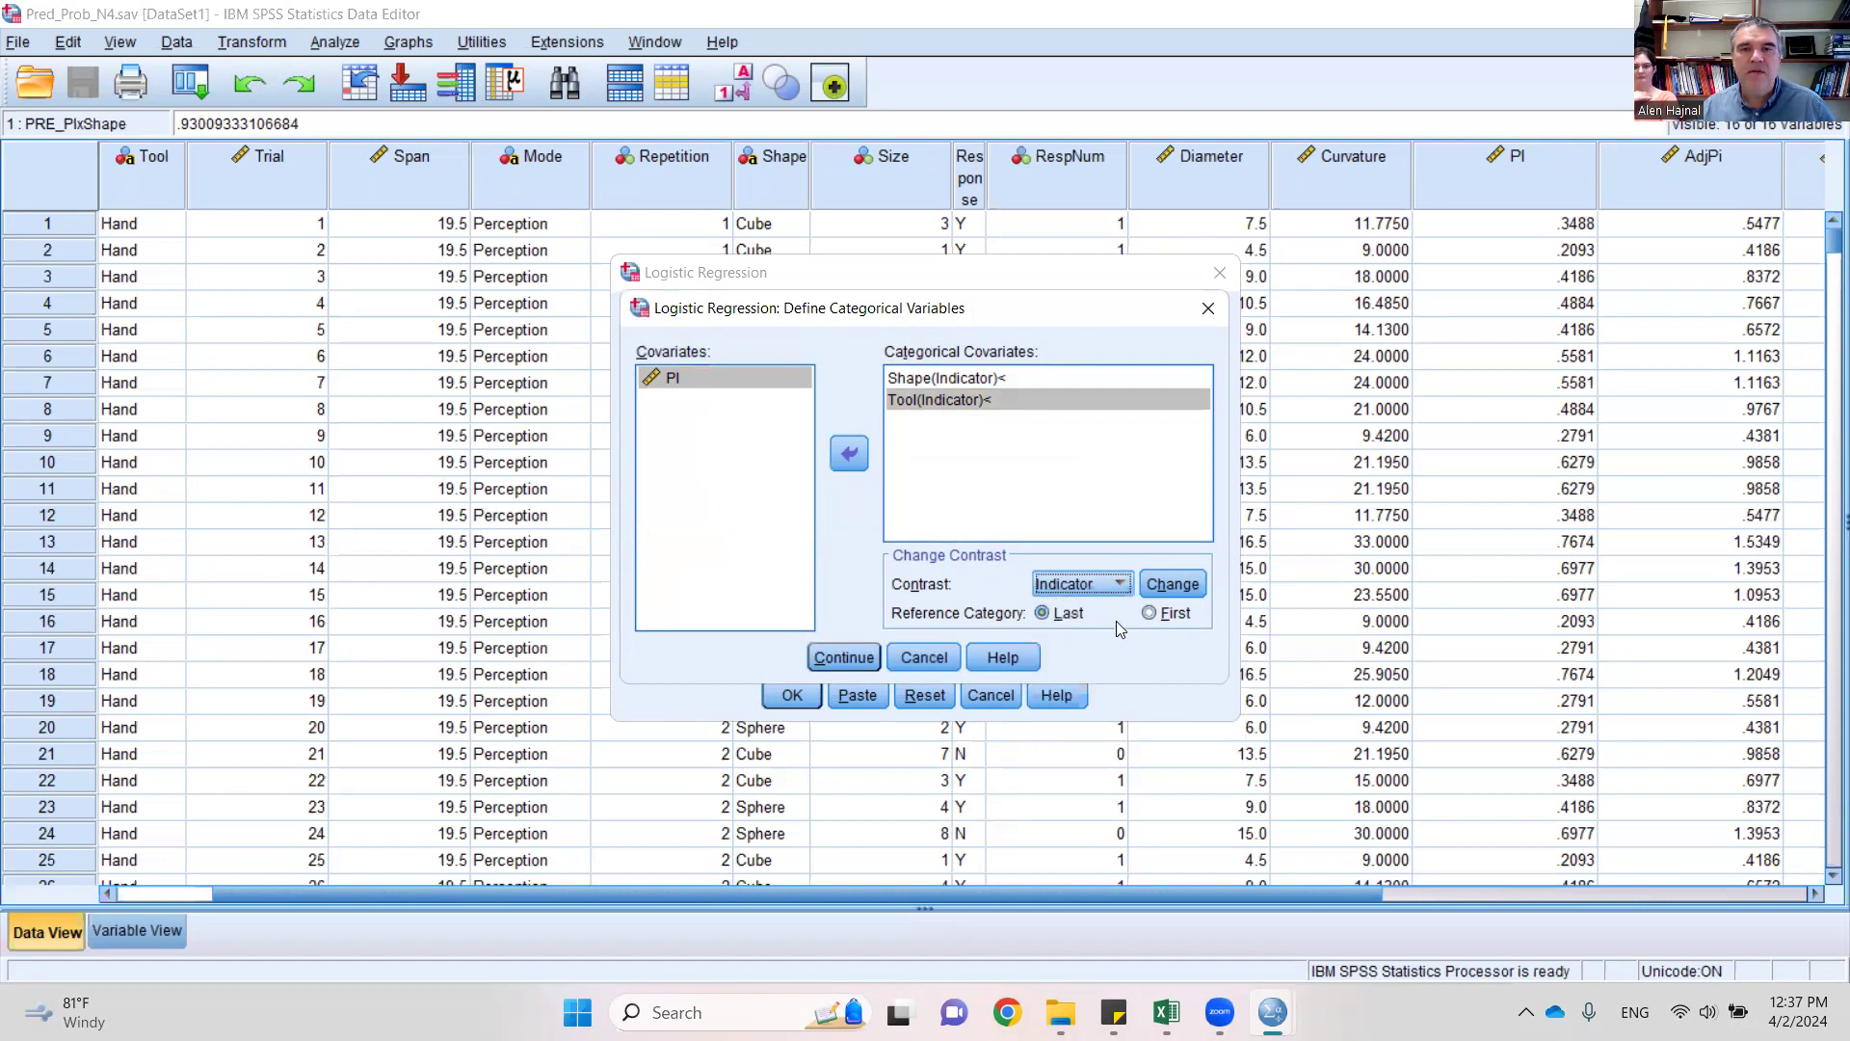
left_click(845, 658)
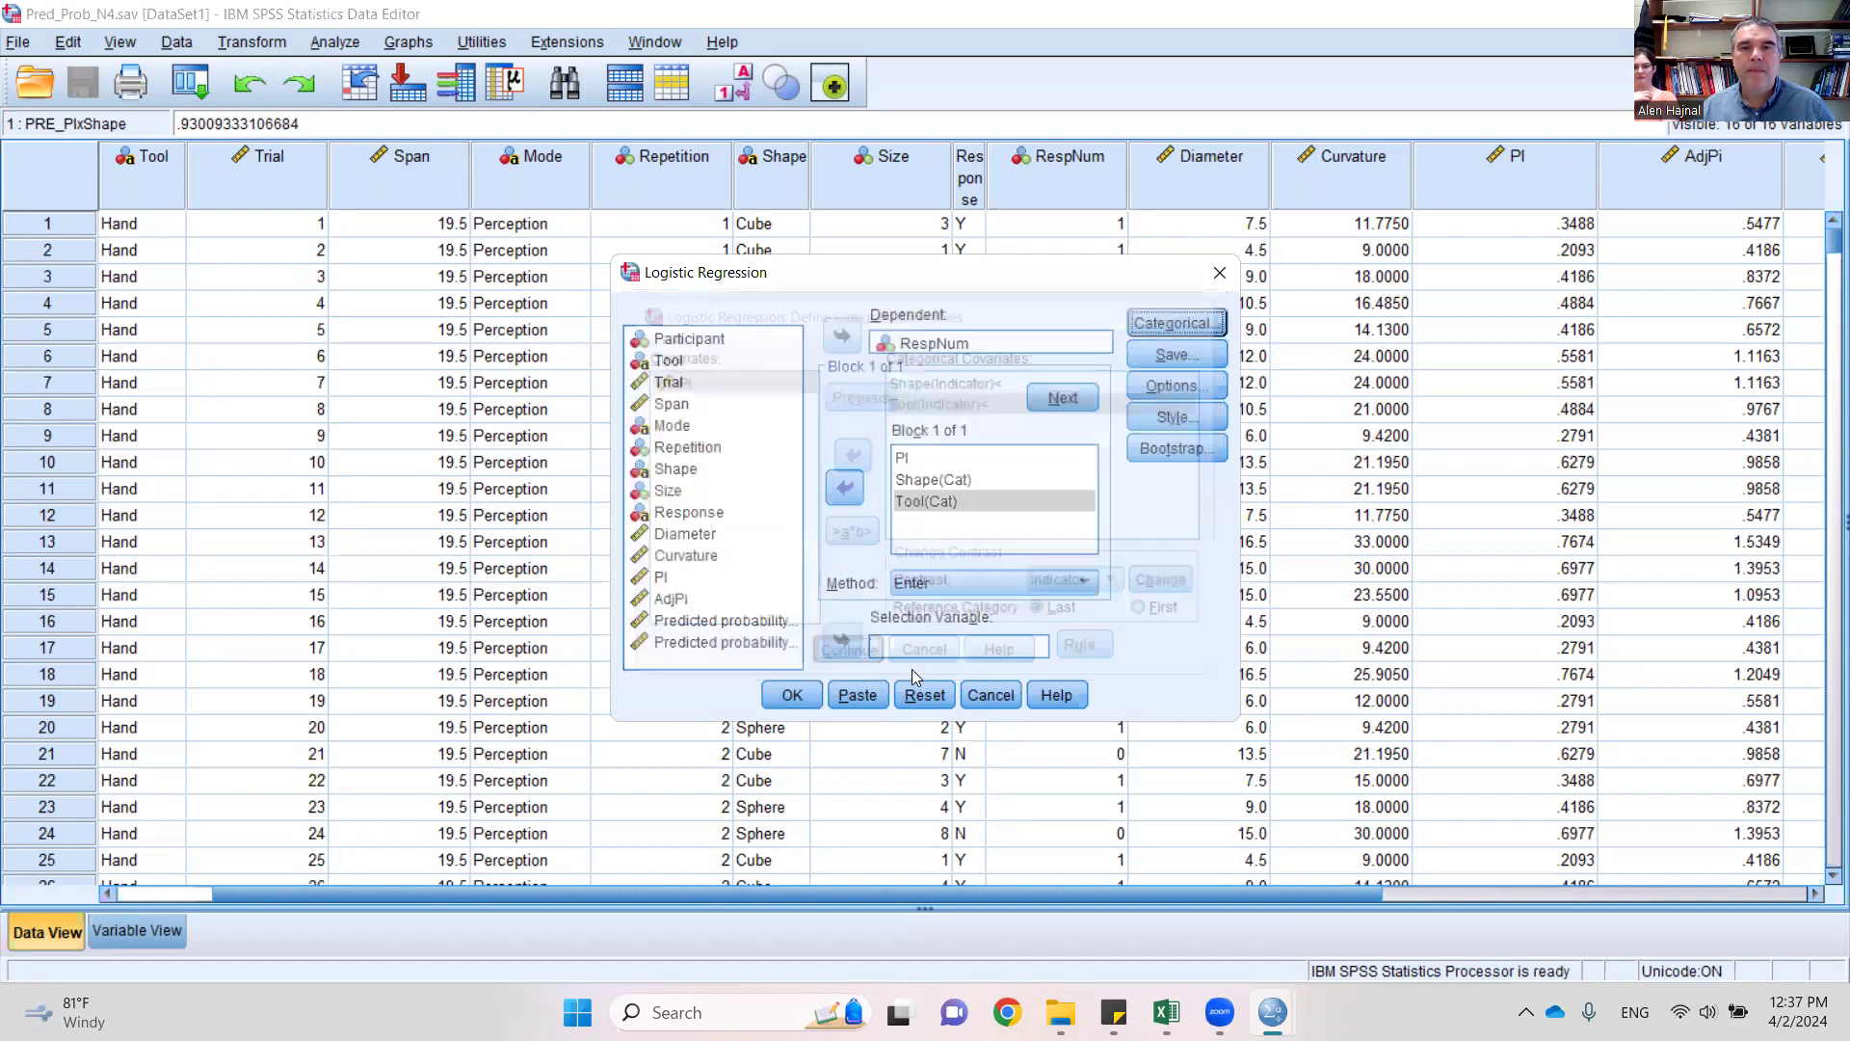
left_click(793, 695)
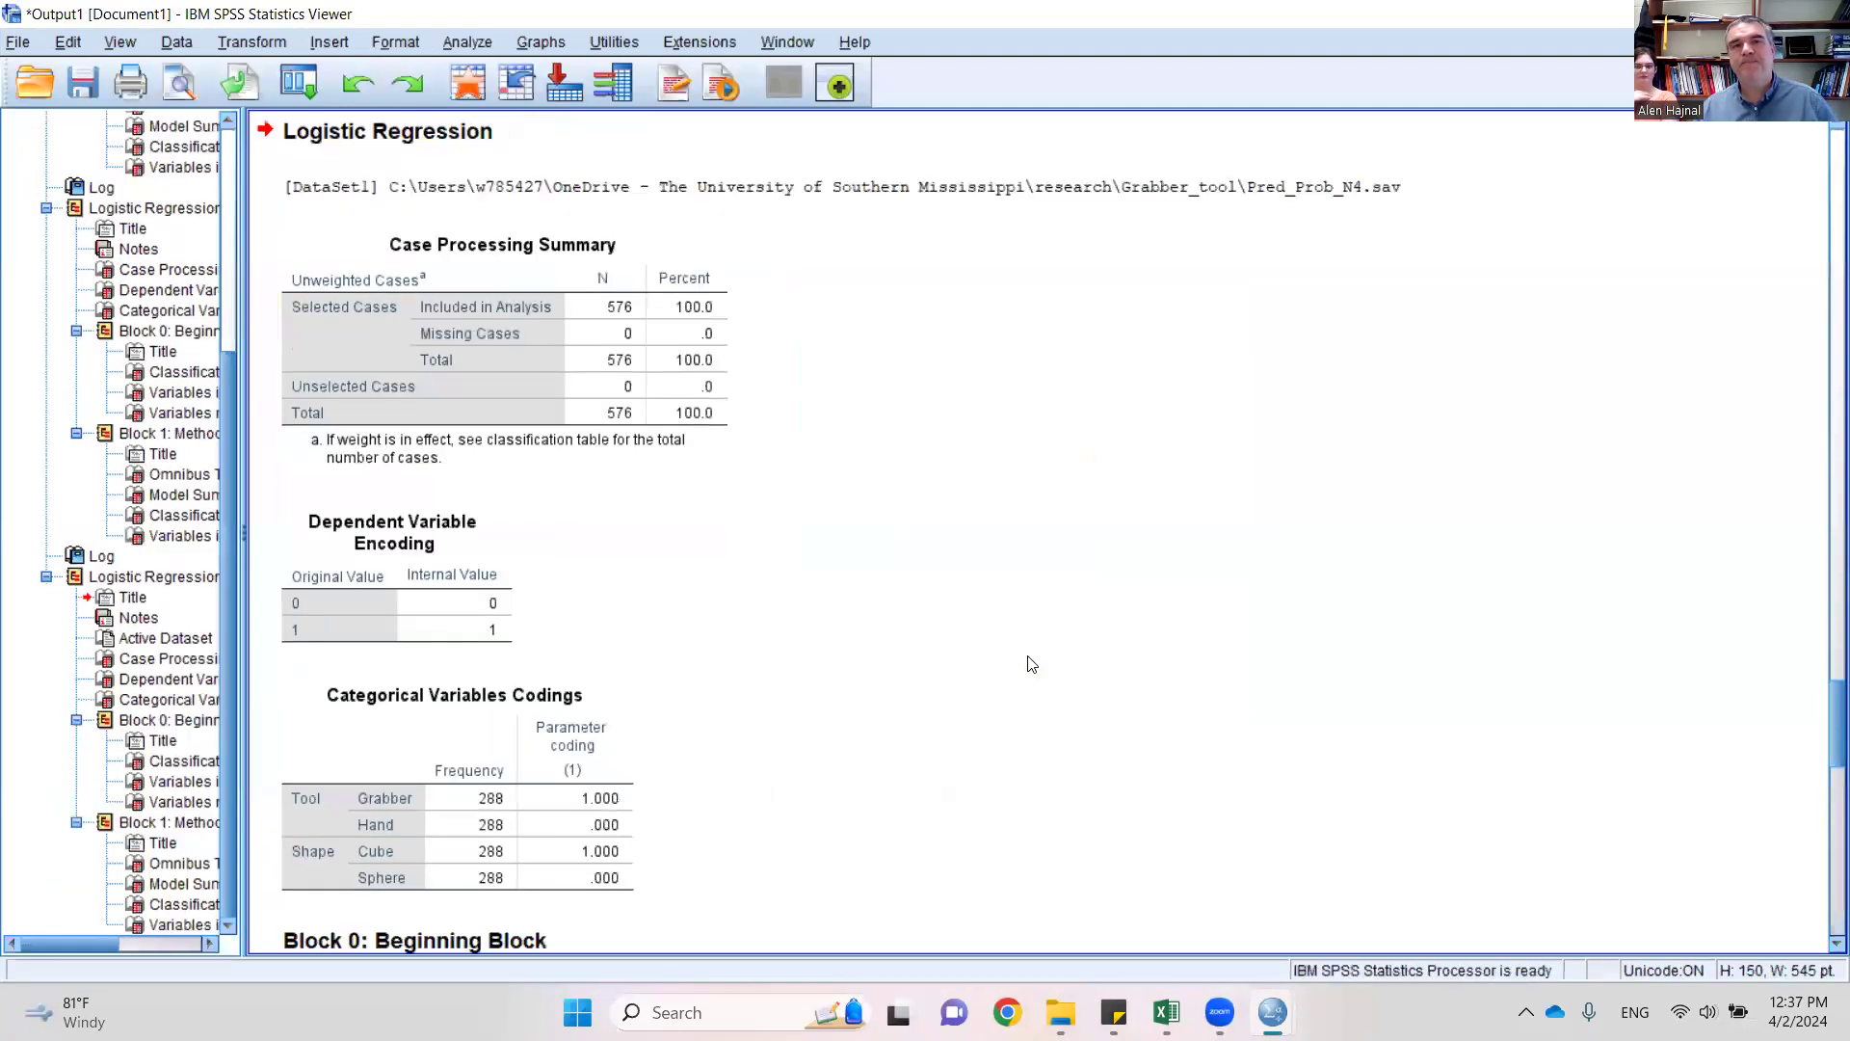
- Examine the new regression output's model summary, classification table and Variables in the Equation for PI, Shape and Tool
scroll(1031, 662, "down", 8)
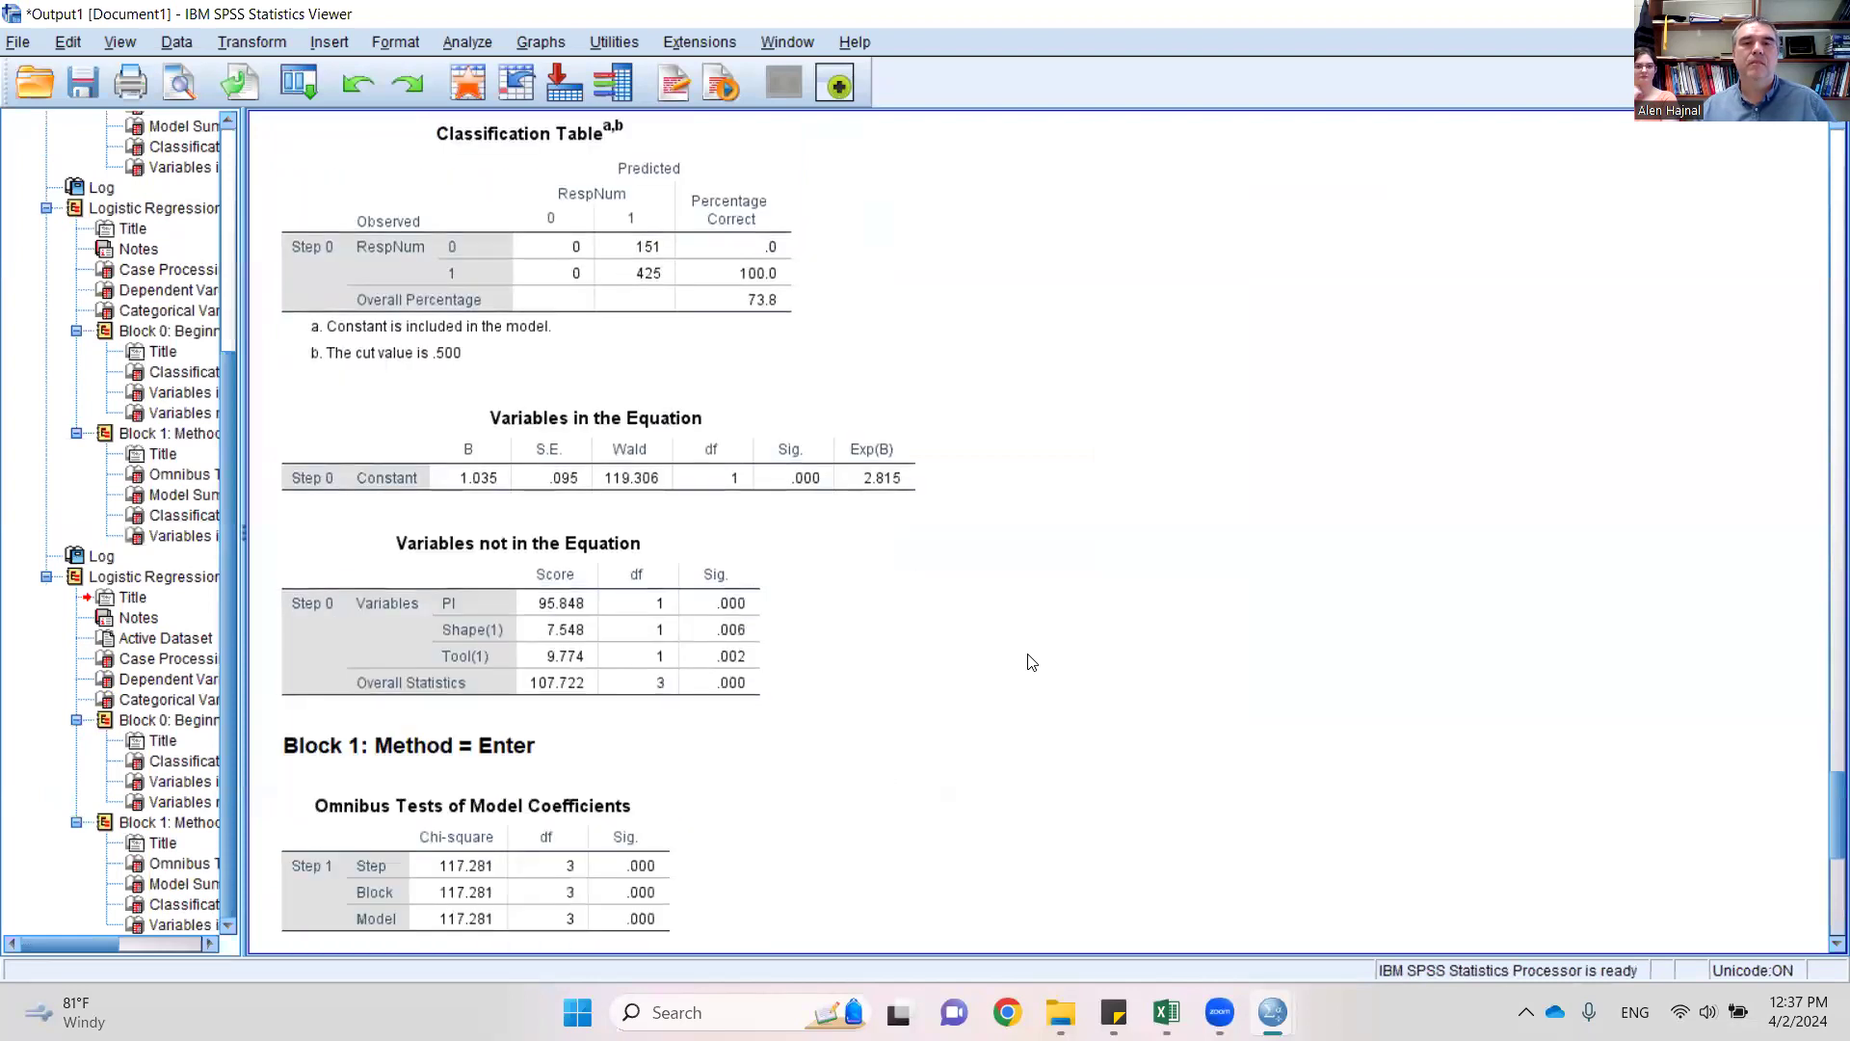
scroll(1032, 662, "down", 2)
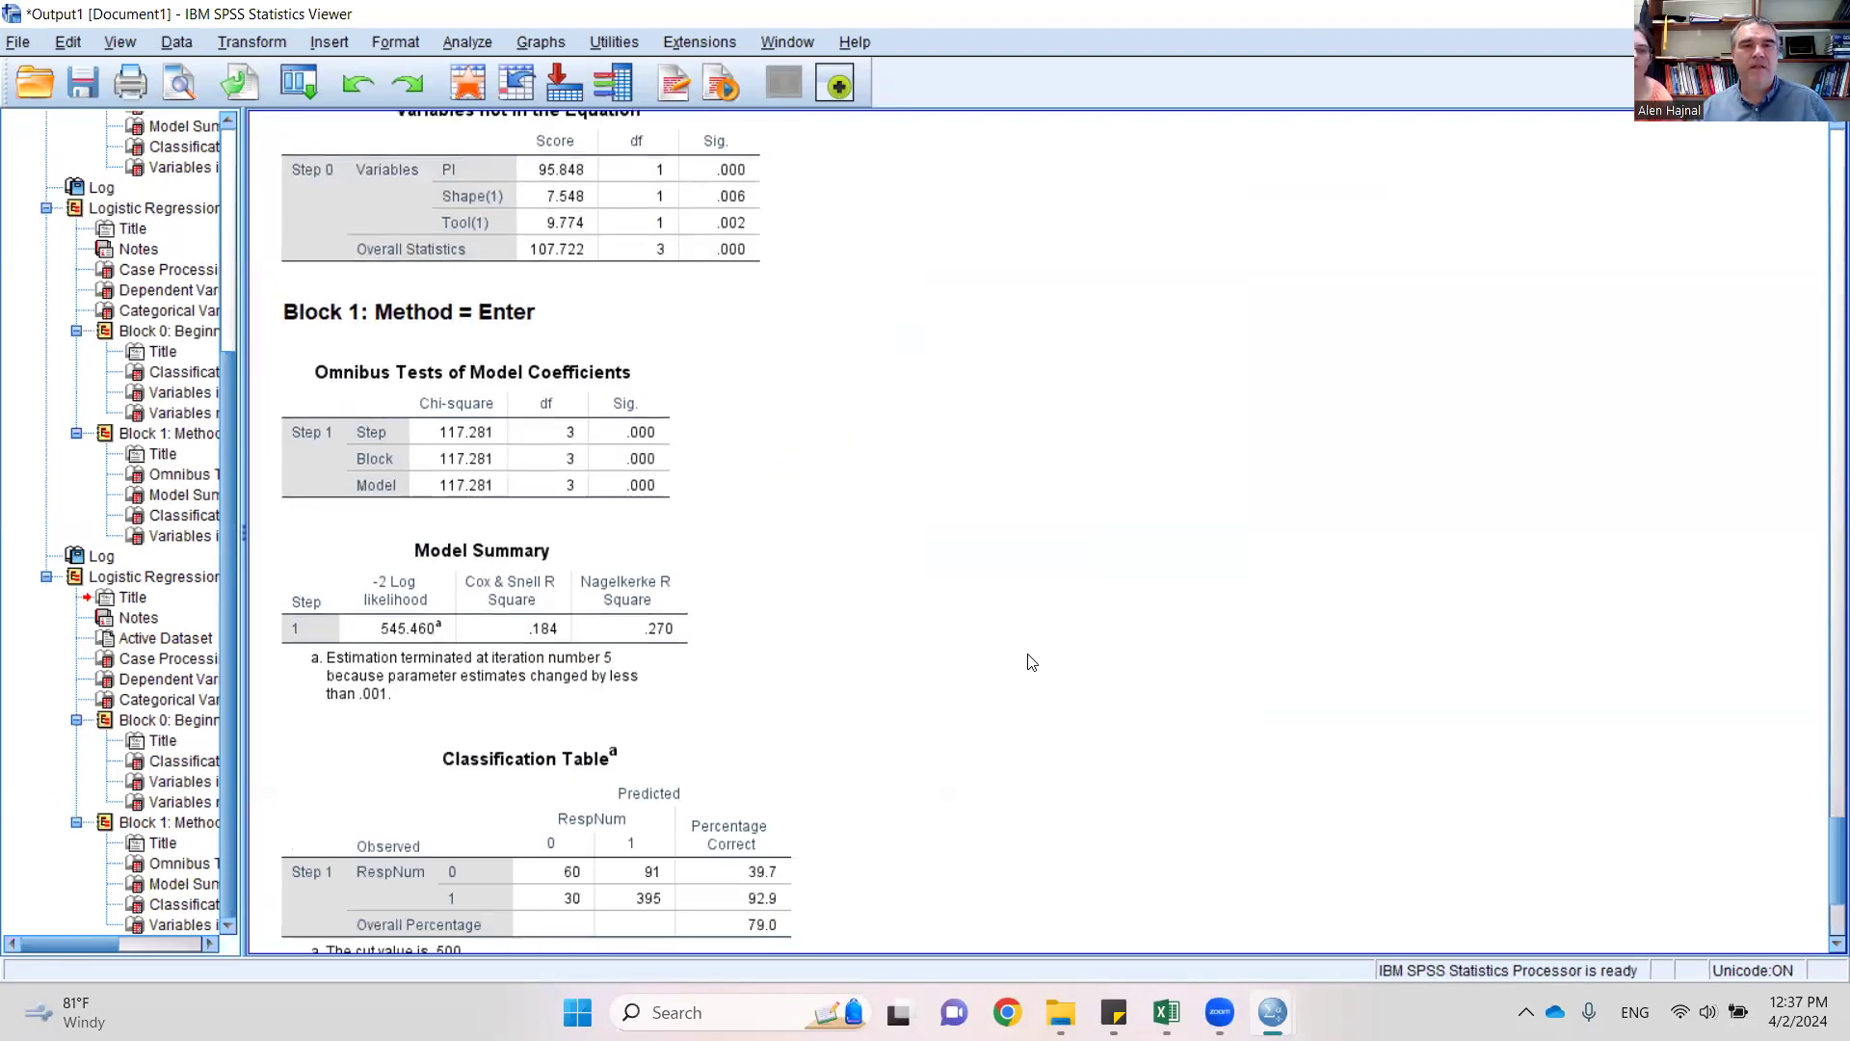
left_click(631, 601)
left_click(613, 570)
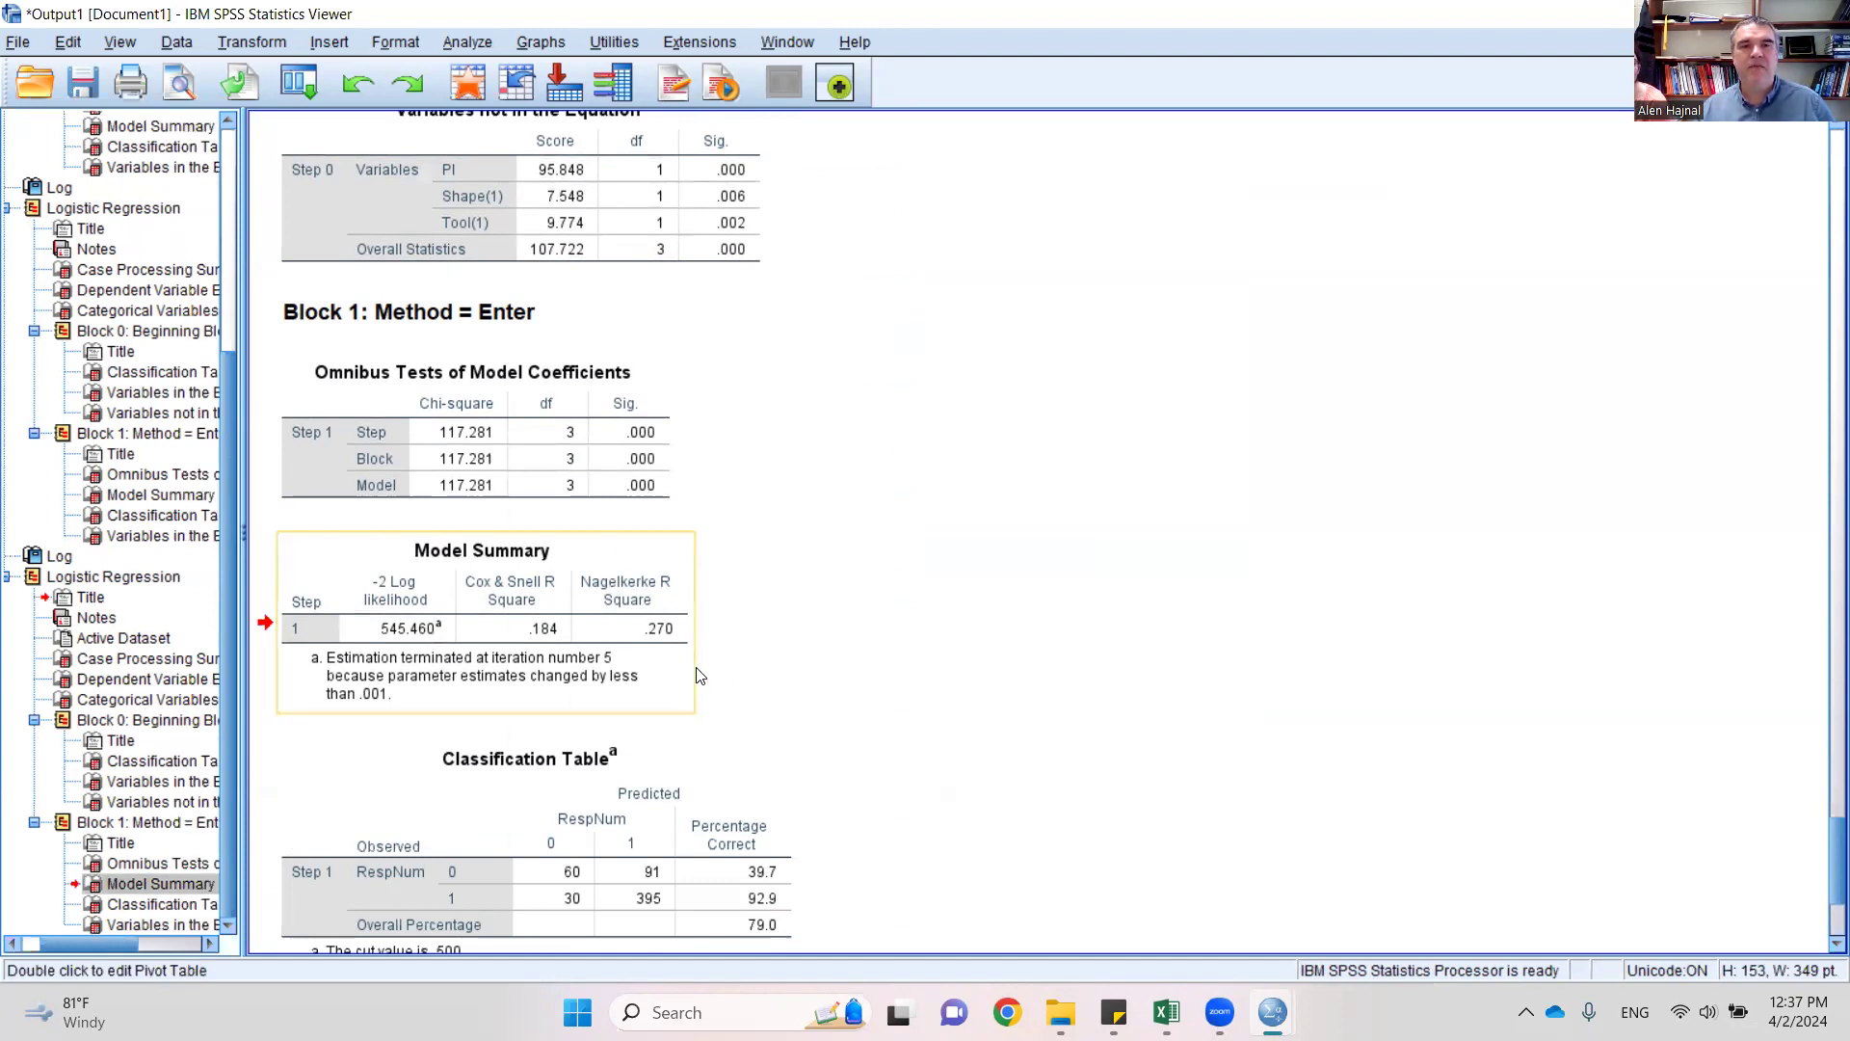
scroll(872, 720, "down", 3)
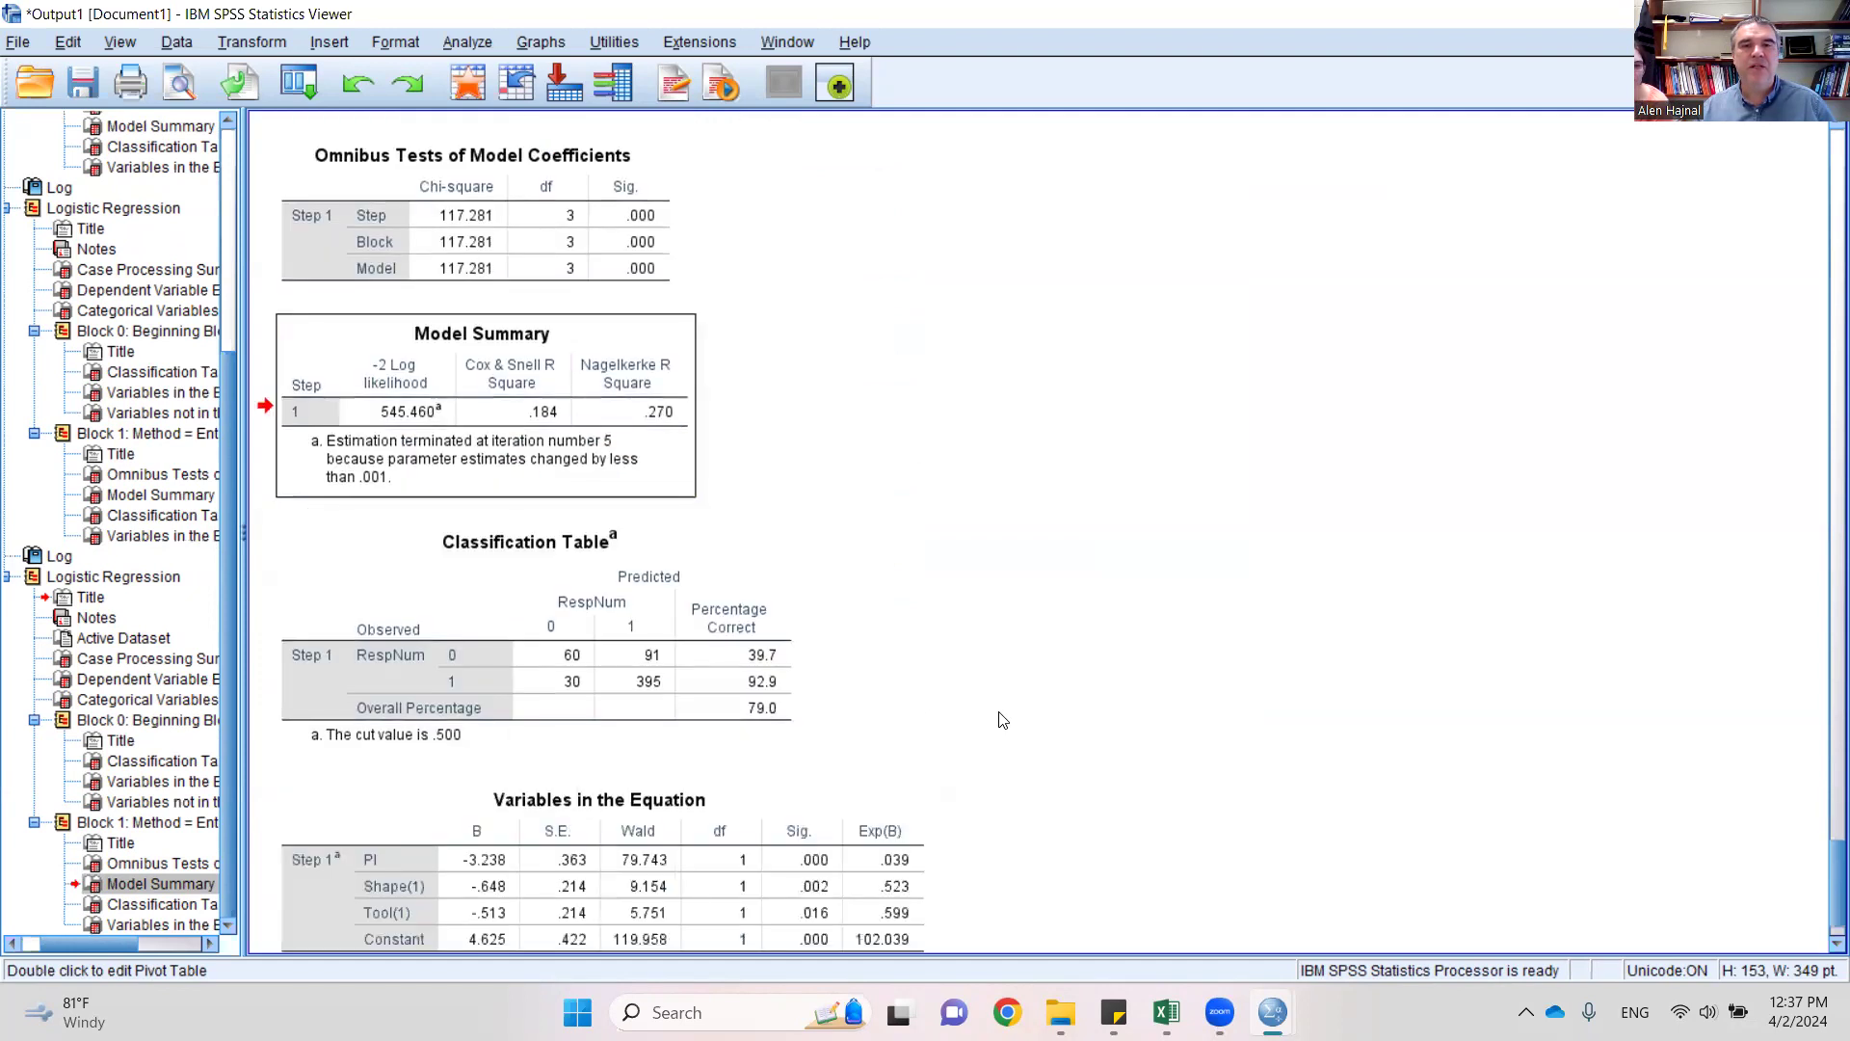
scroll(1002, 720, "down", 1)
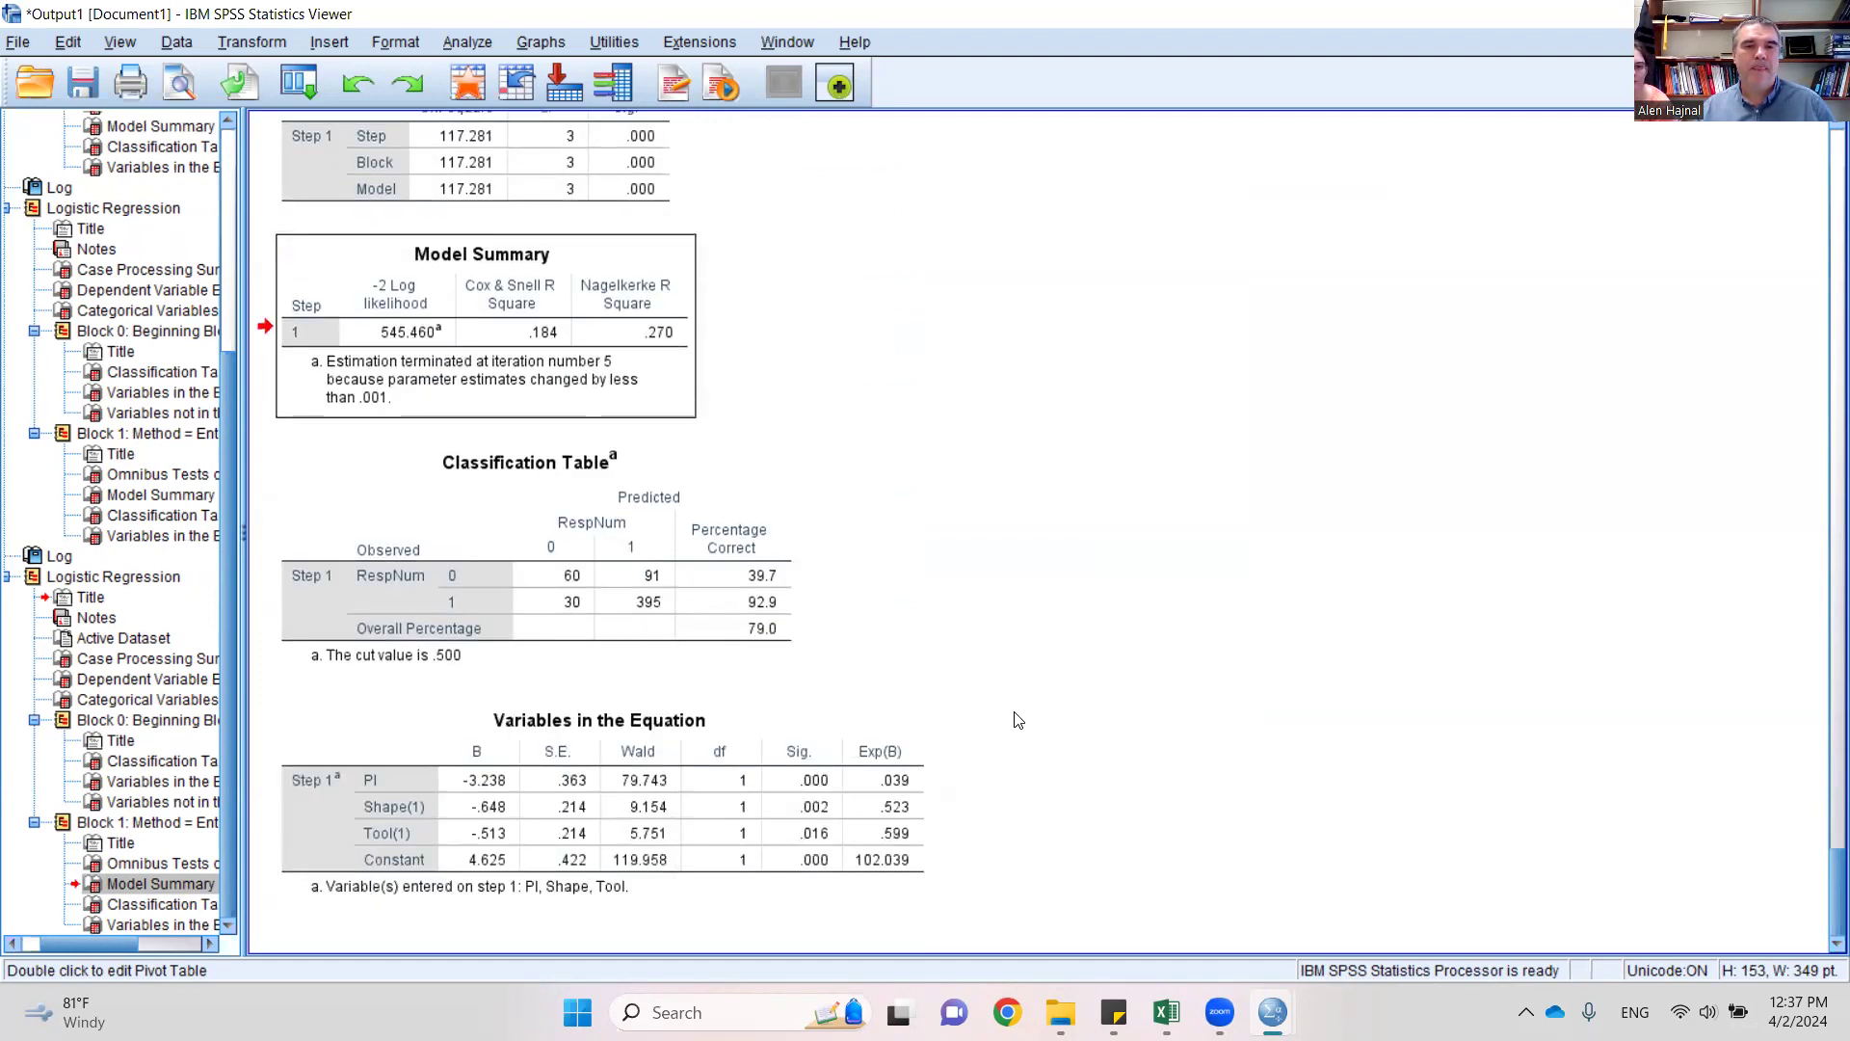
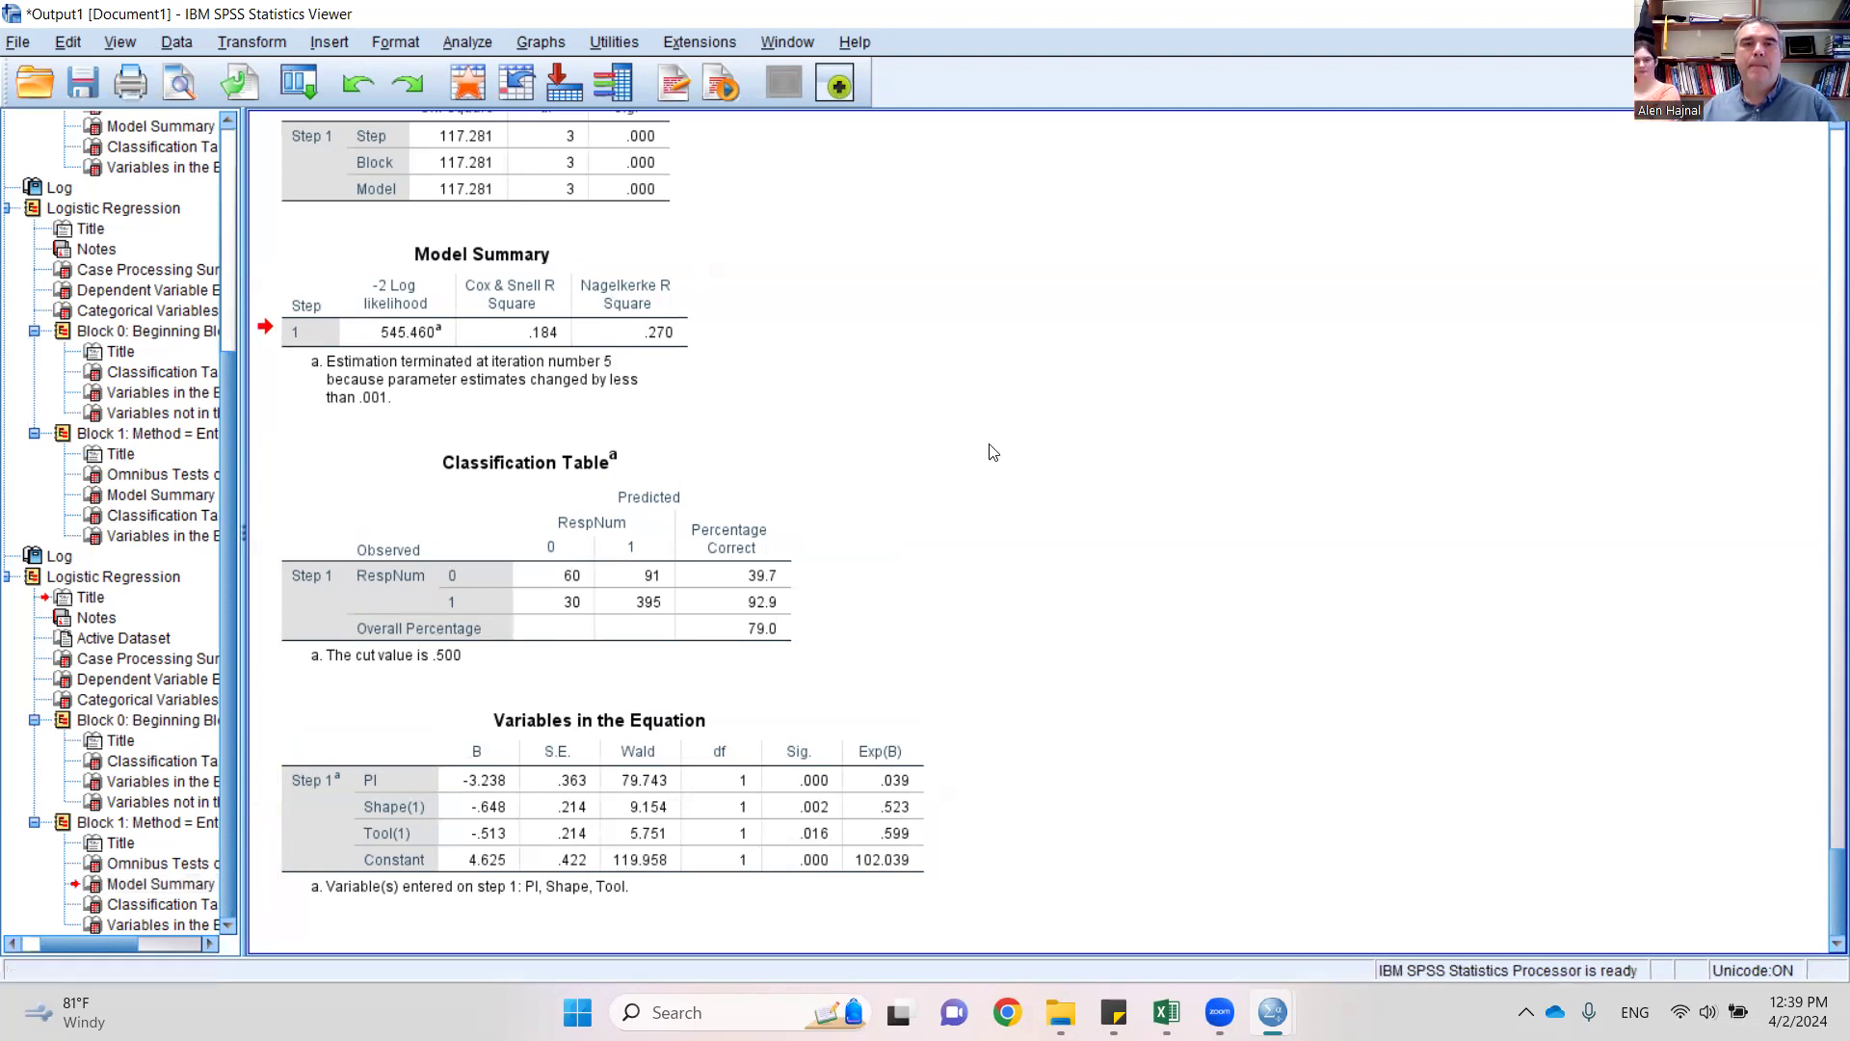
- Return to the Pred_Prob_N4 data set and inspect the PRE_1 column of predicted probabilities
left_click(795, 42)
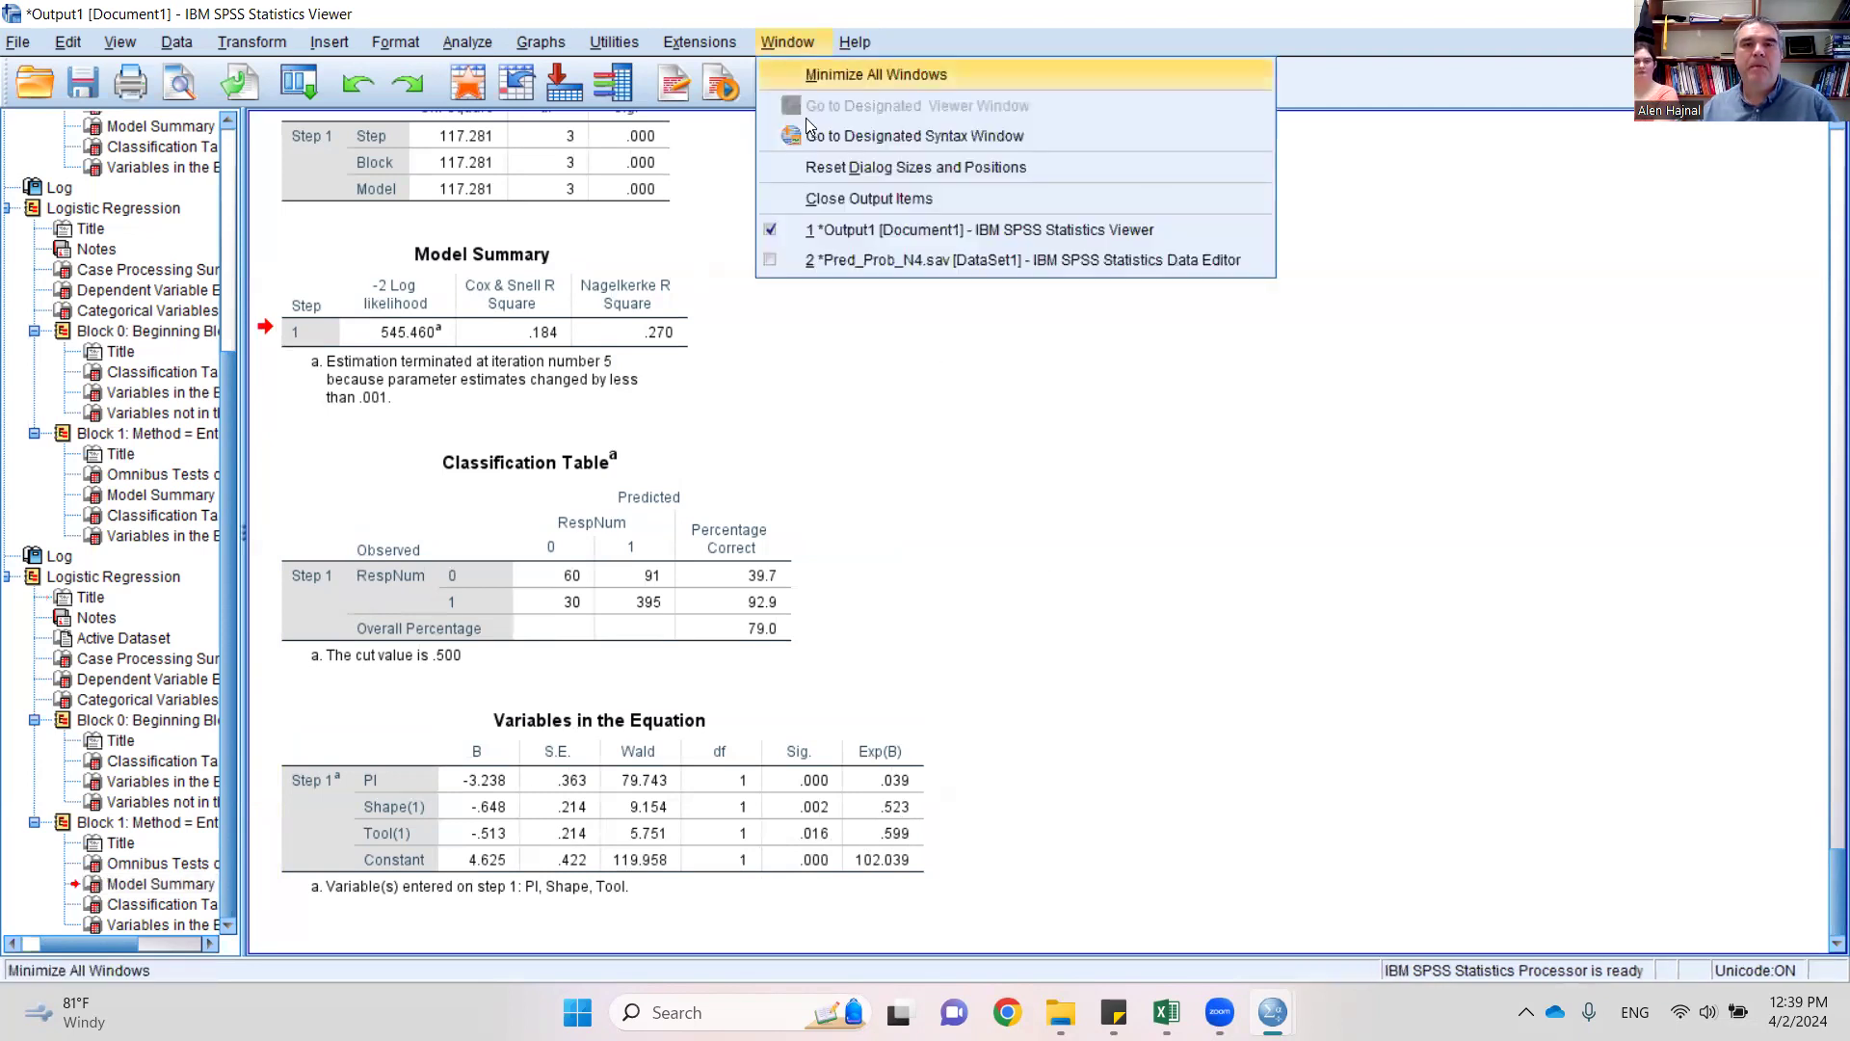
left_click(862, 264)
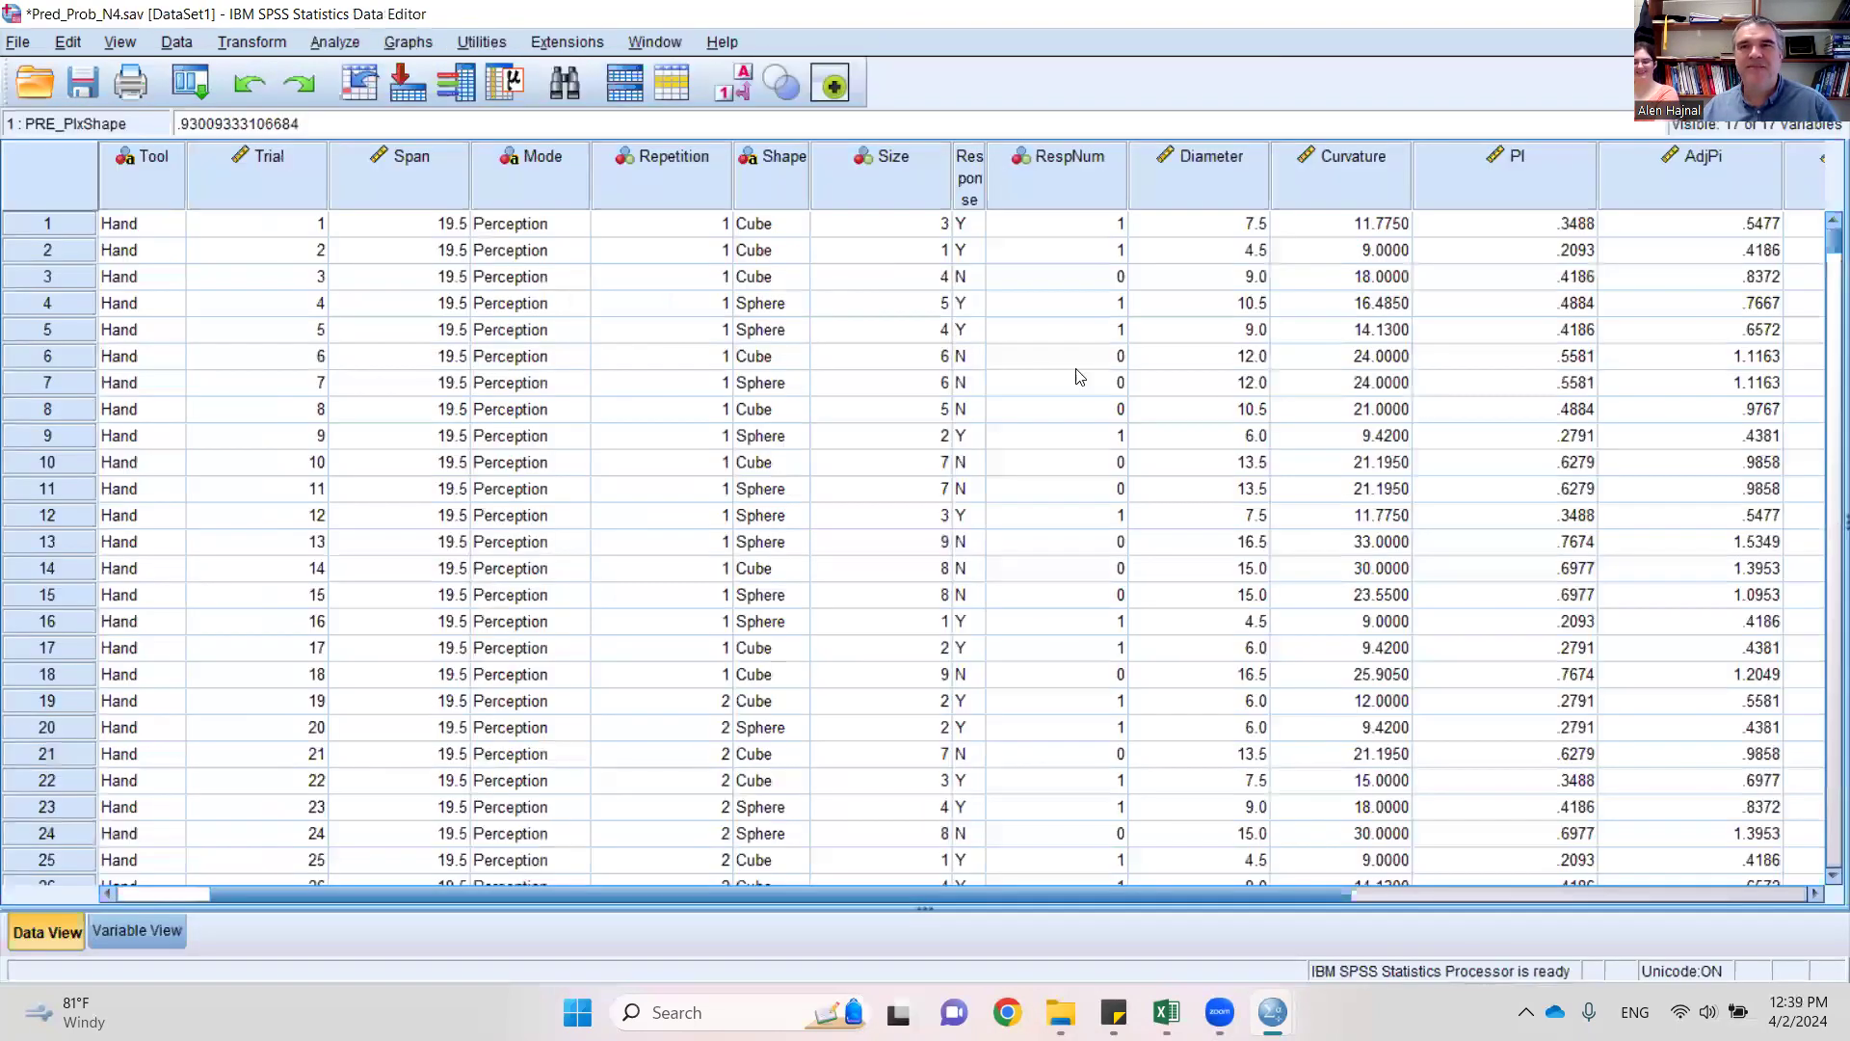
left_click(1812, 896)
left_click(1812, 895)
left_click(1812, 895)
left_click(1813, 895)
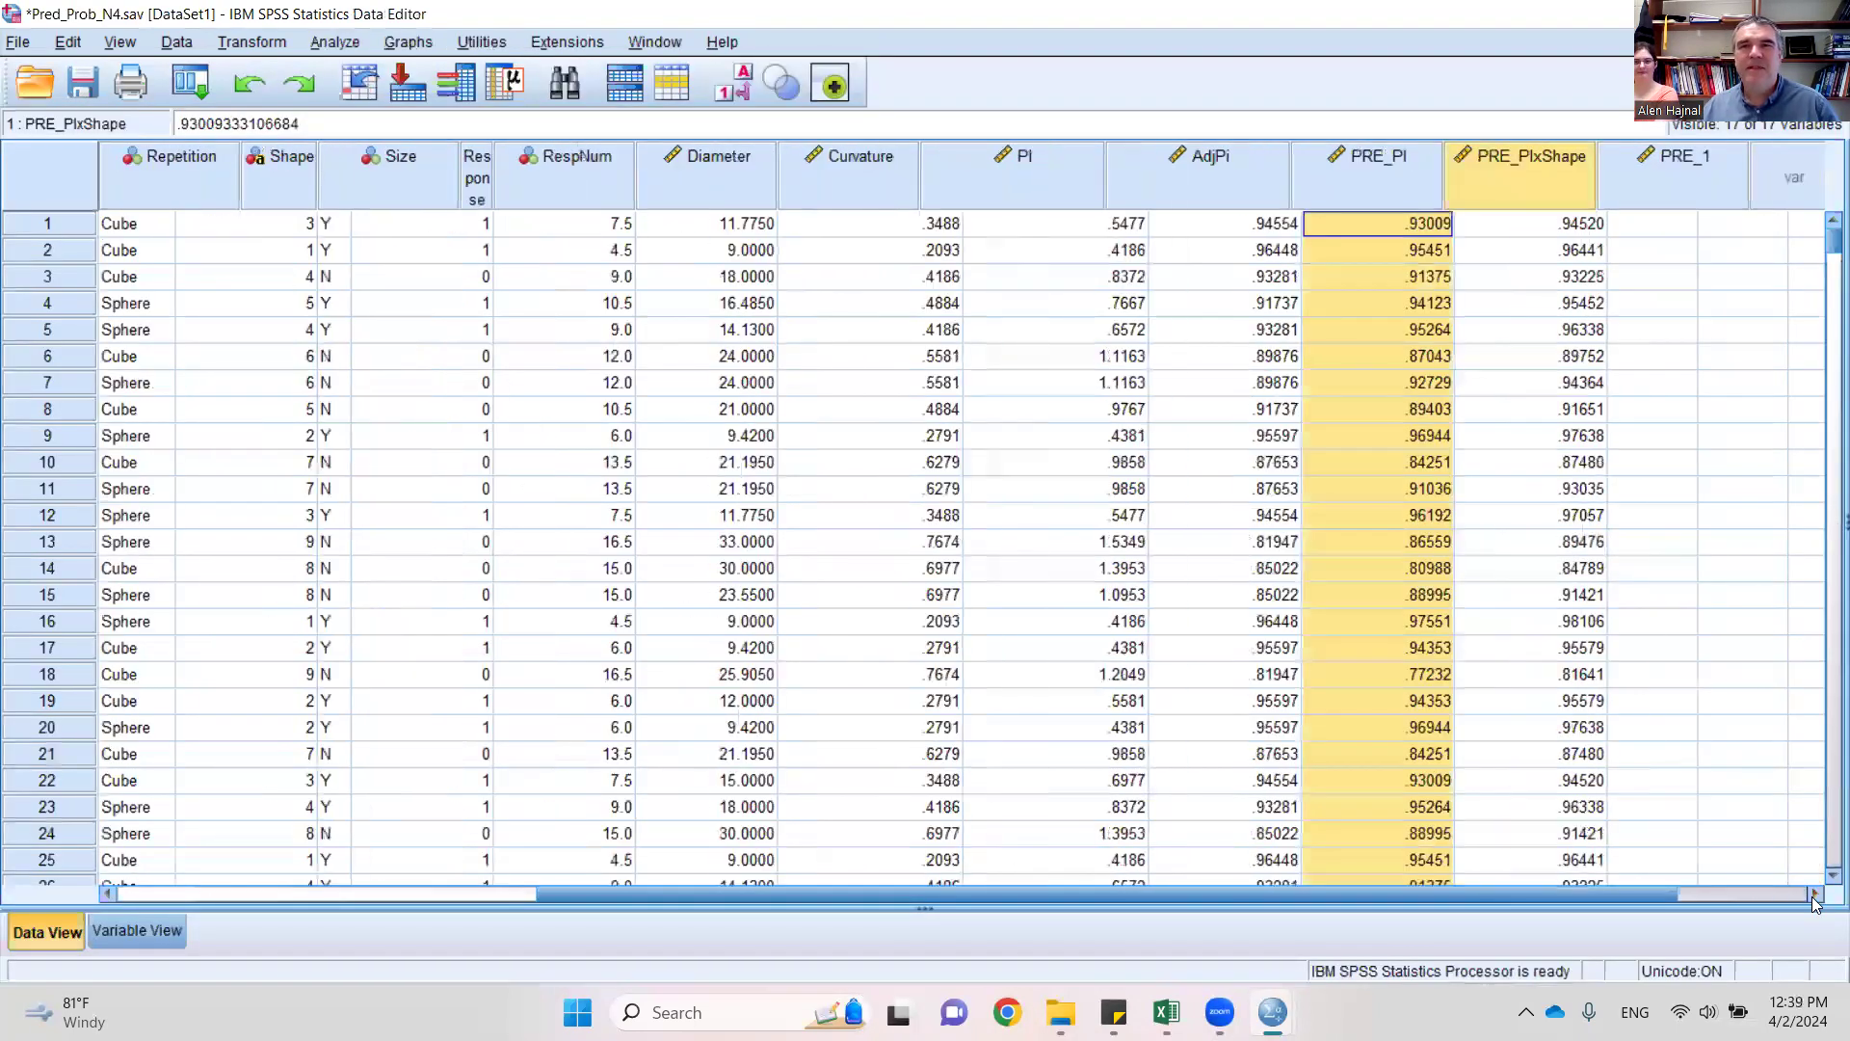
left_click(1812, 895)
left_click(1501, 186)
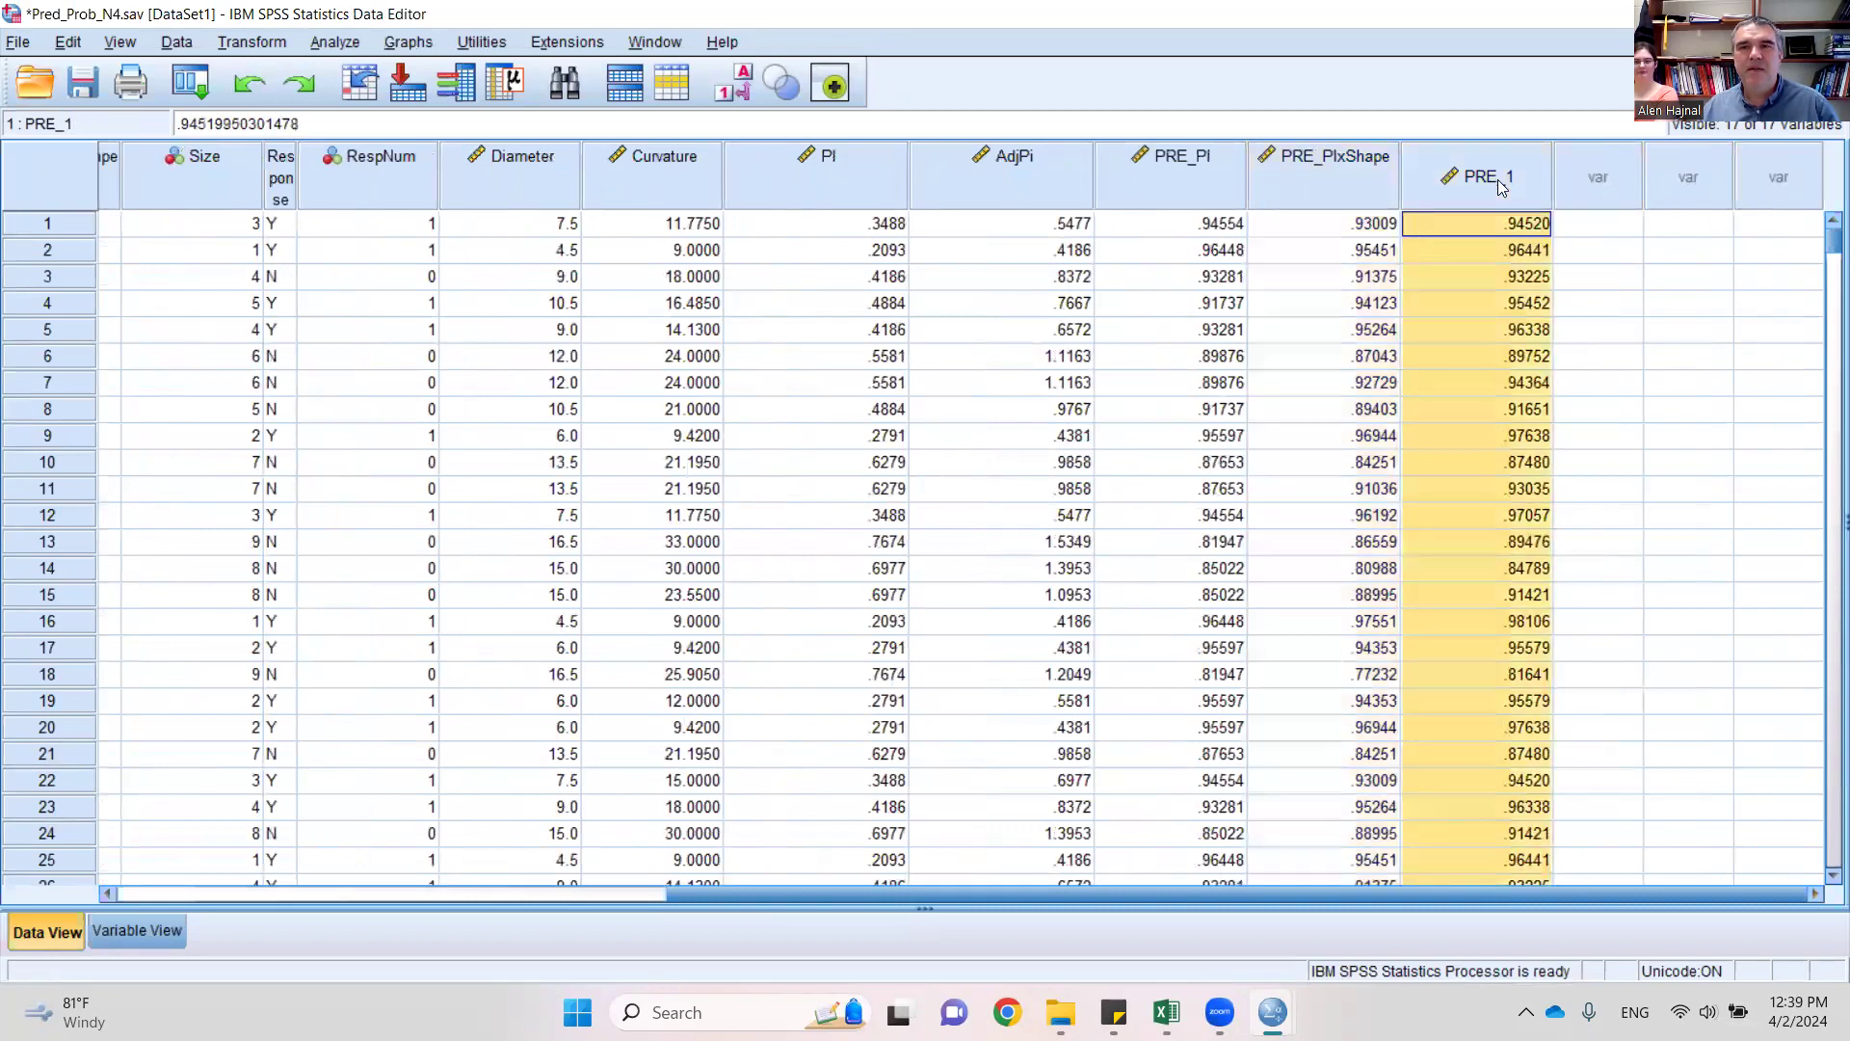
- Rename the variable PRE_1 as PRE_PIxShapeXTool in the variable definitions
left_click(158, 929)
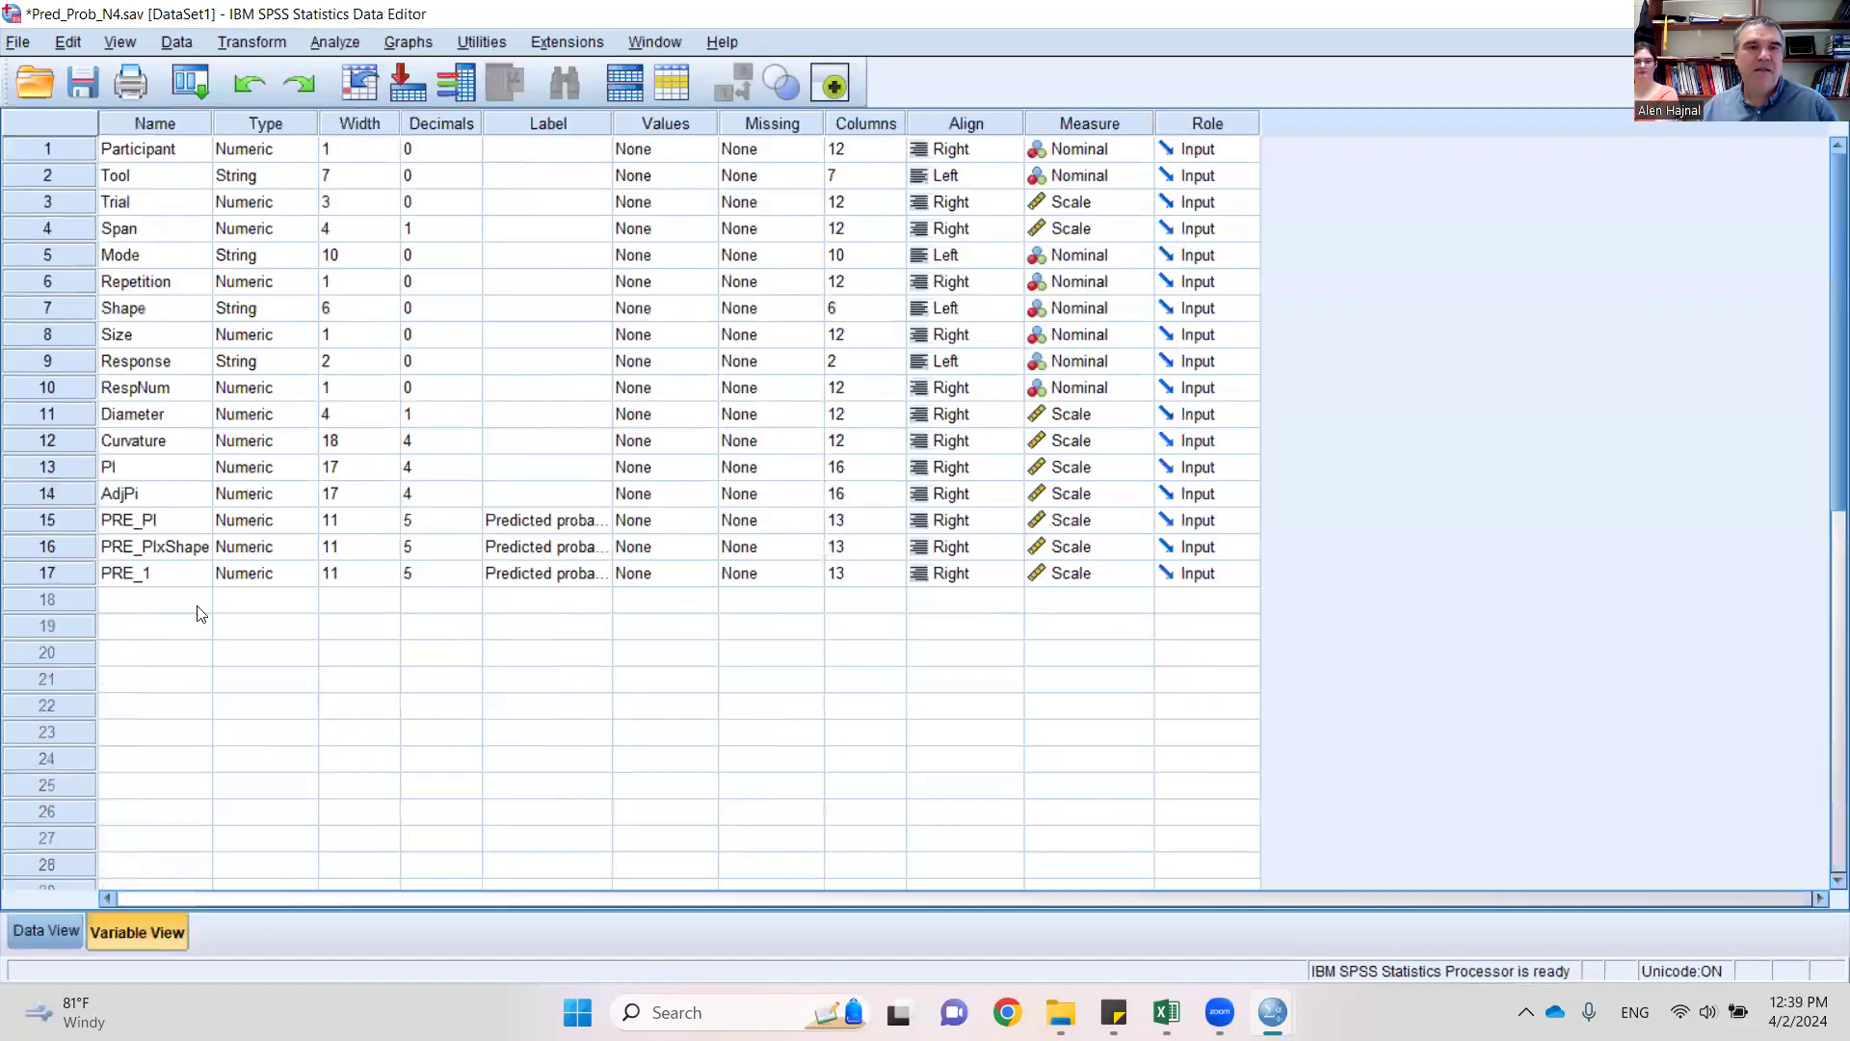
left_click(162, 574)
double_click(160, 575)
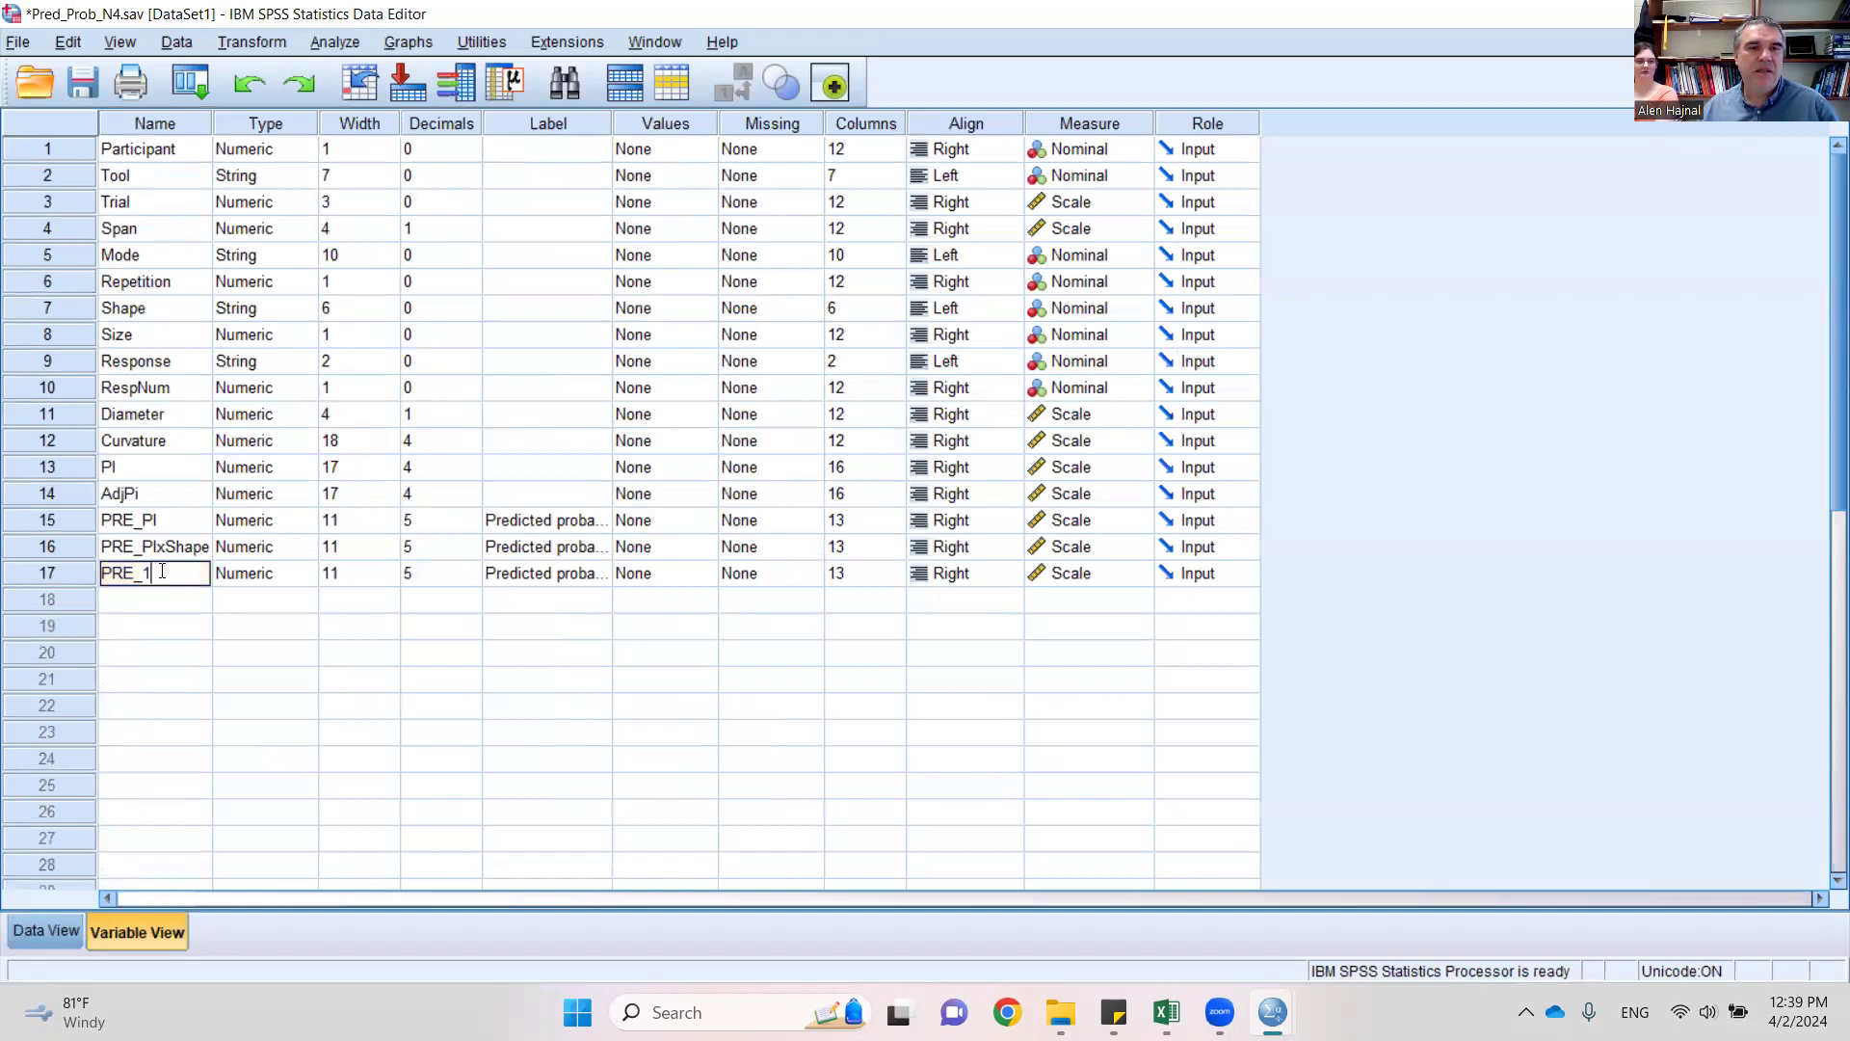
key("BackSpace")
type("PIxShape")
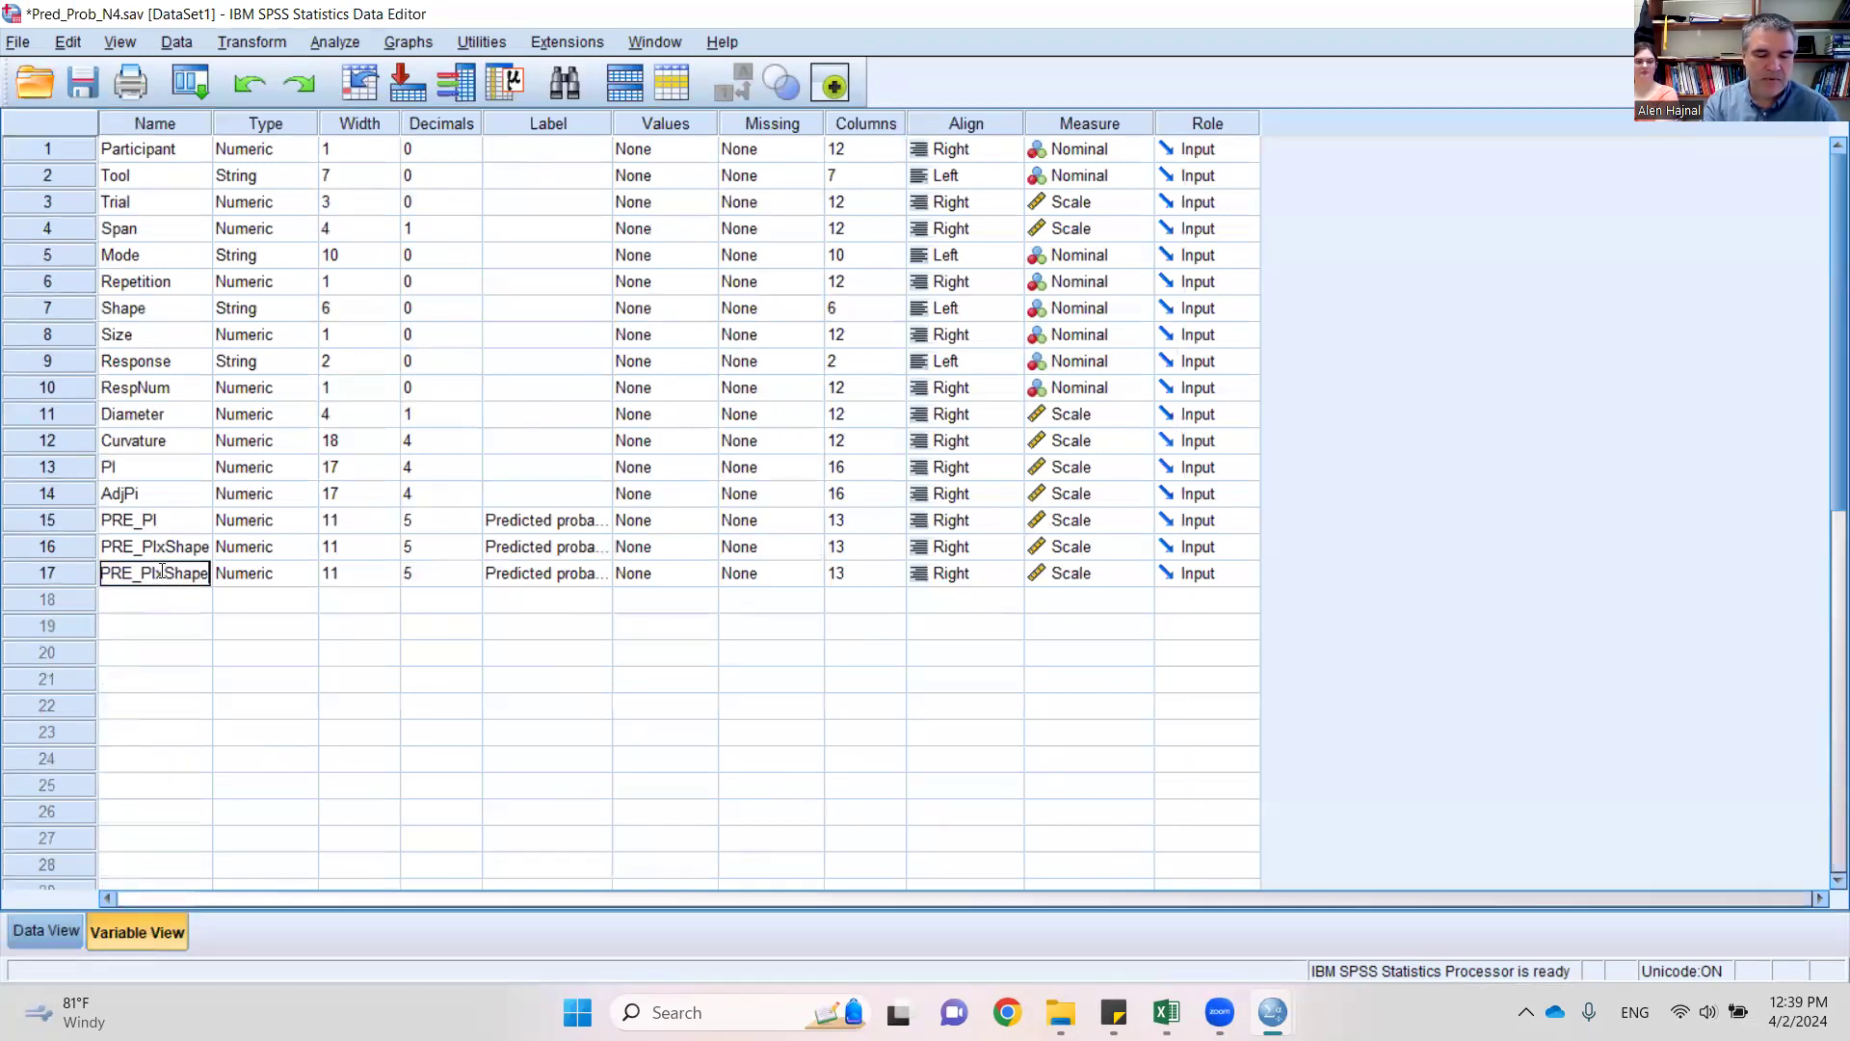
type("X")
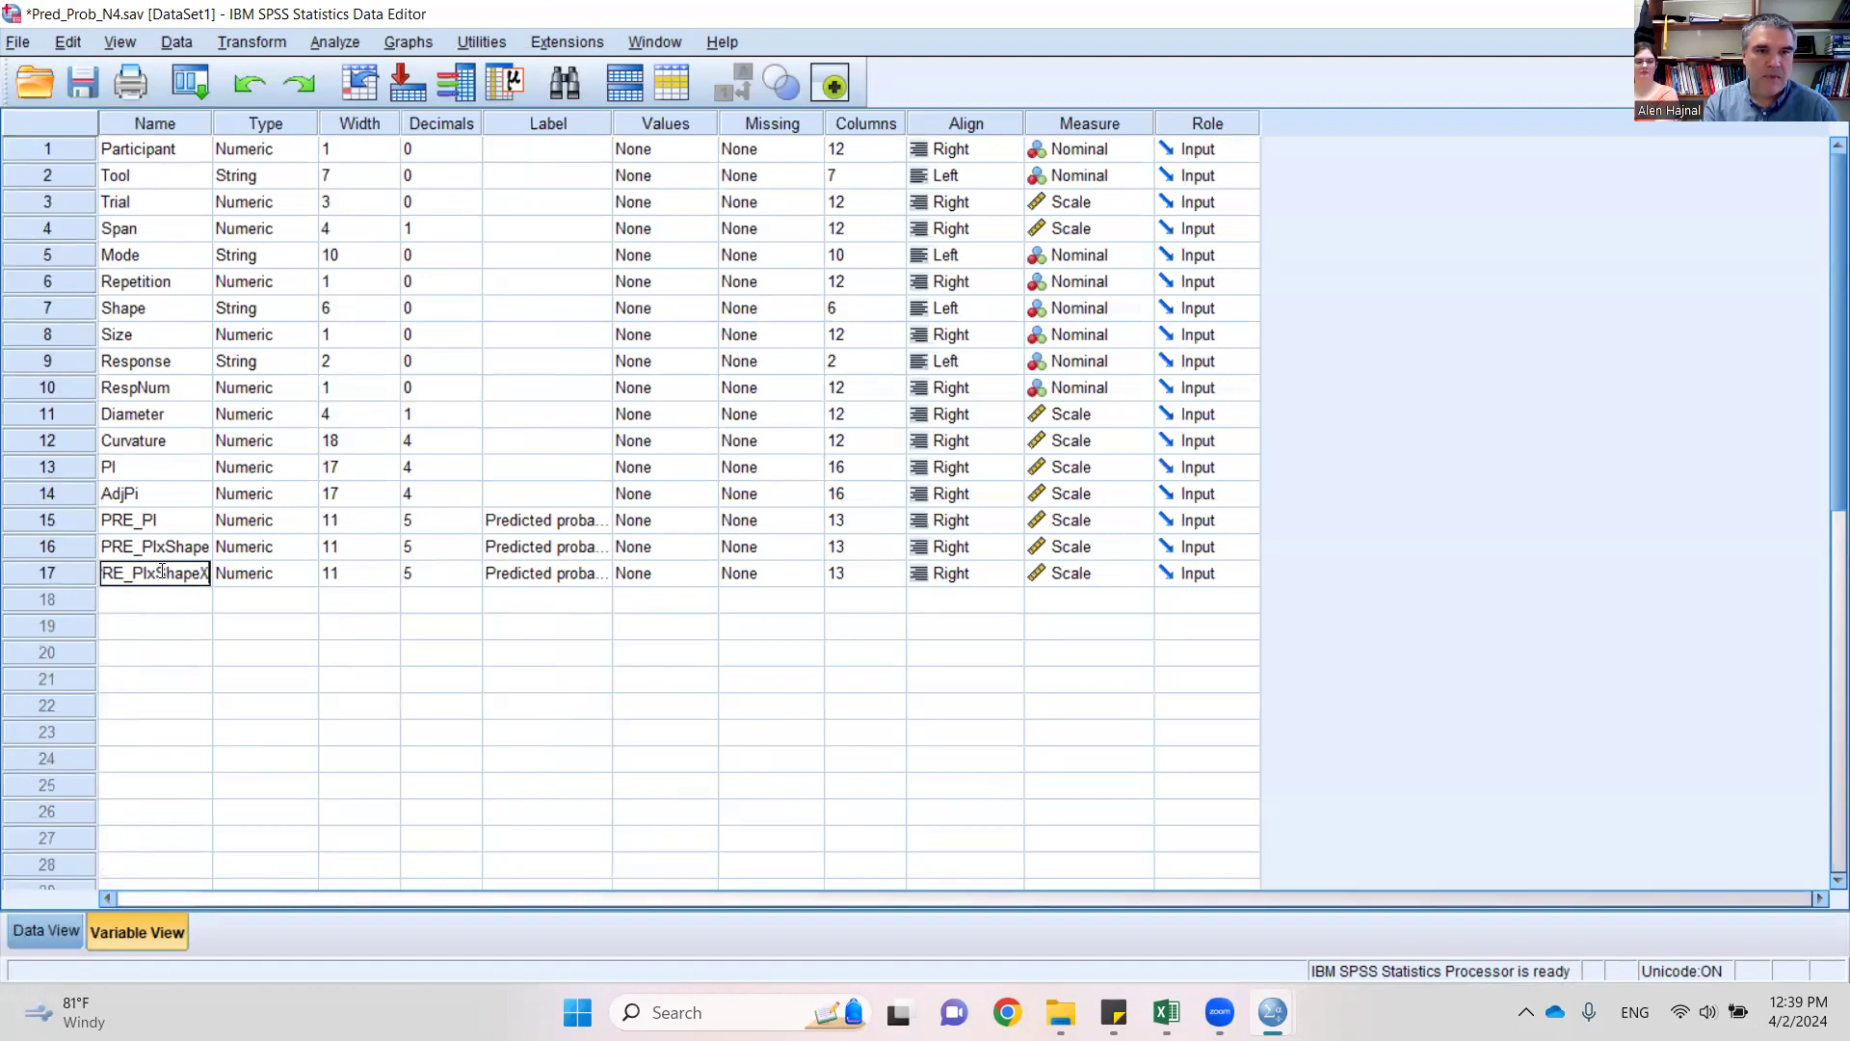
type("Tool")
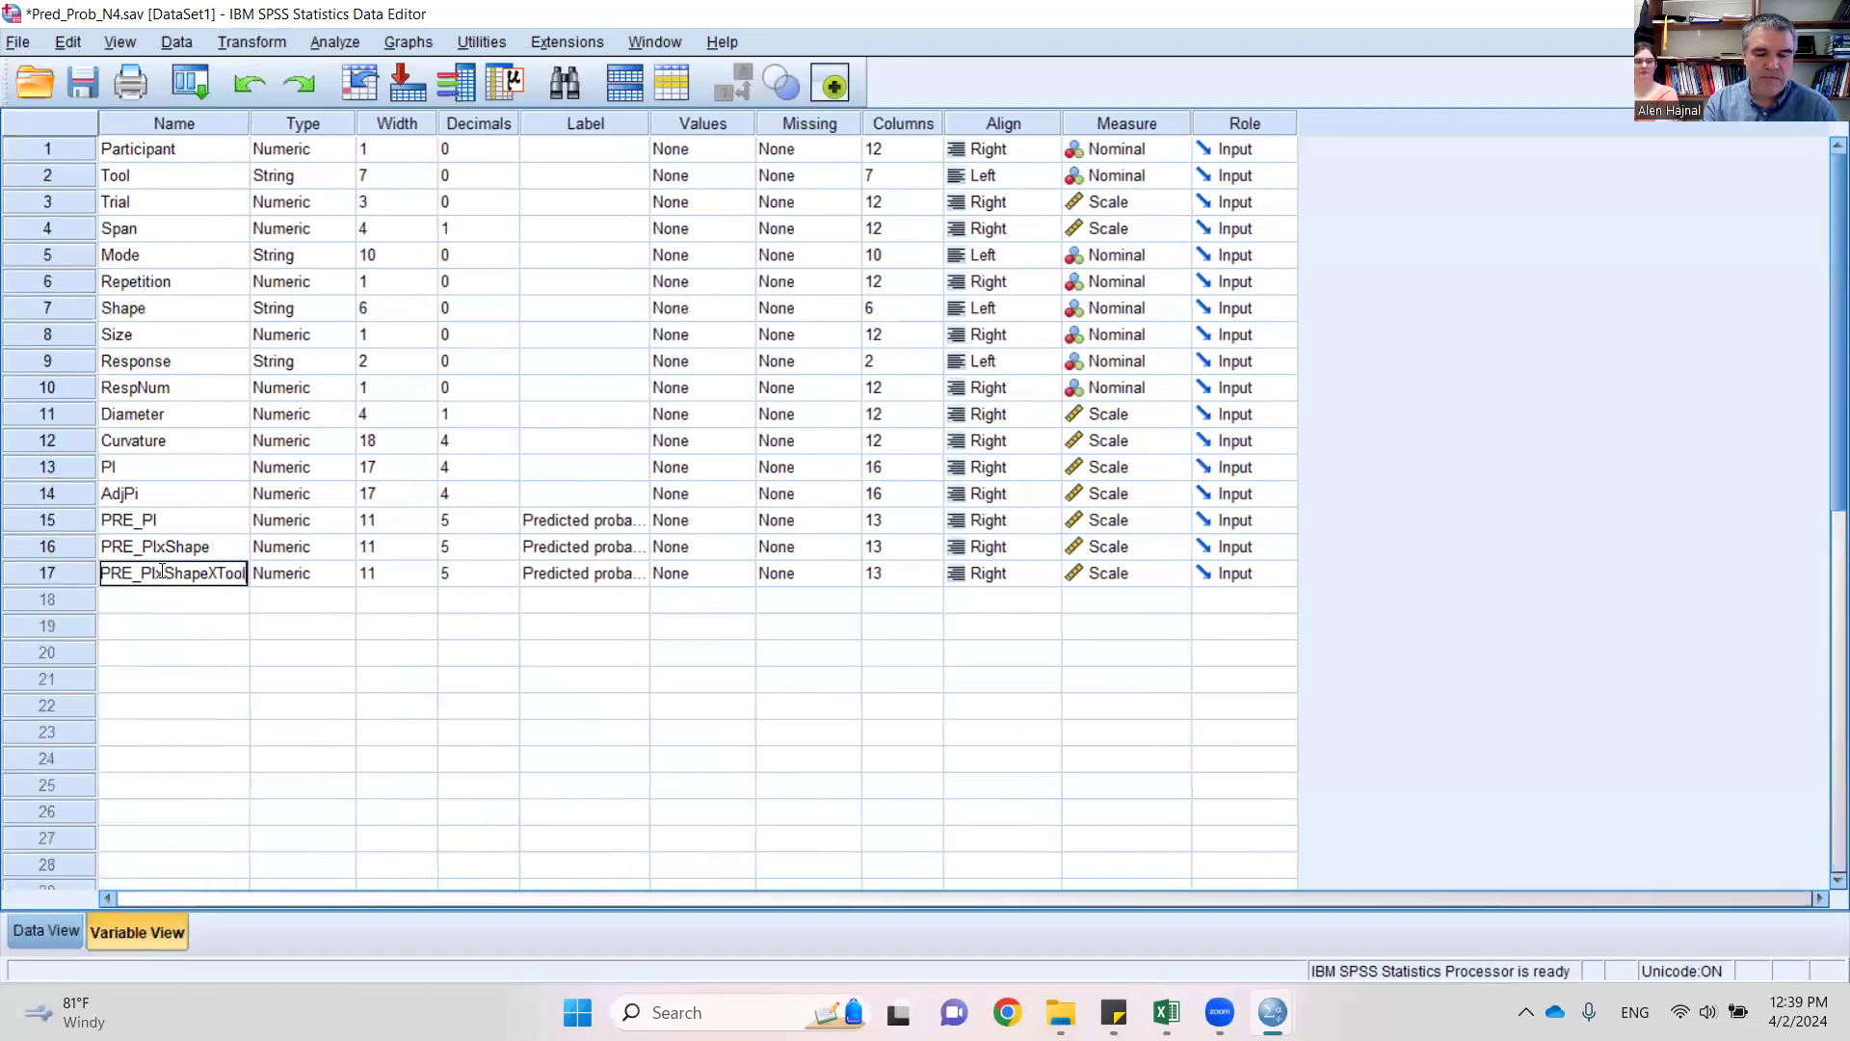
key("Return")
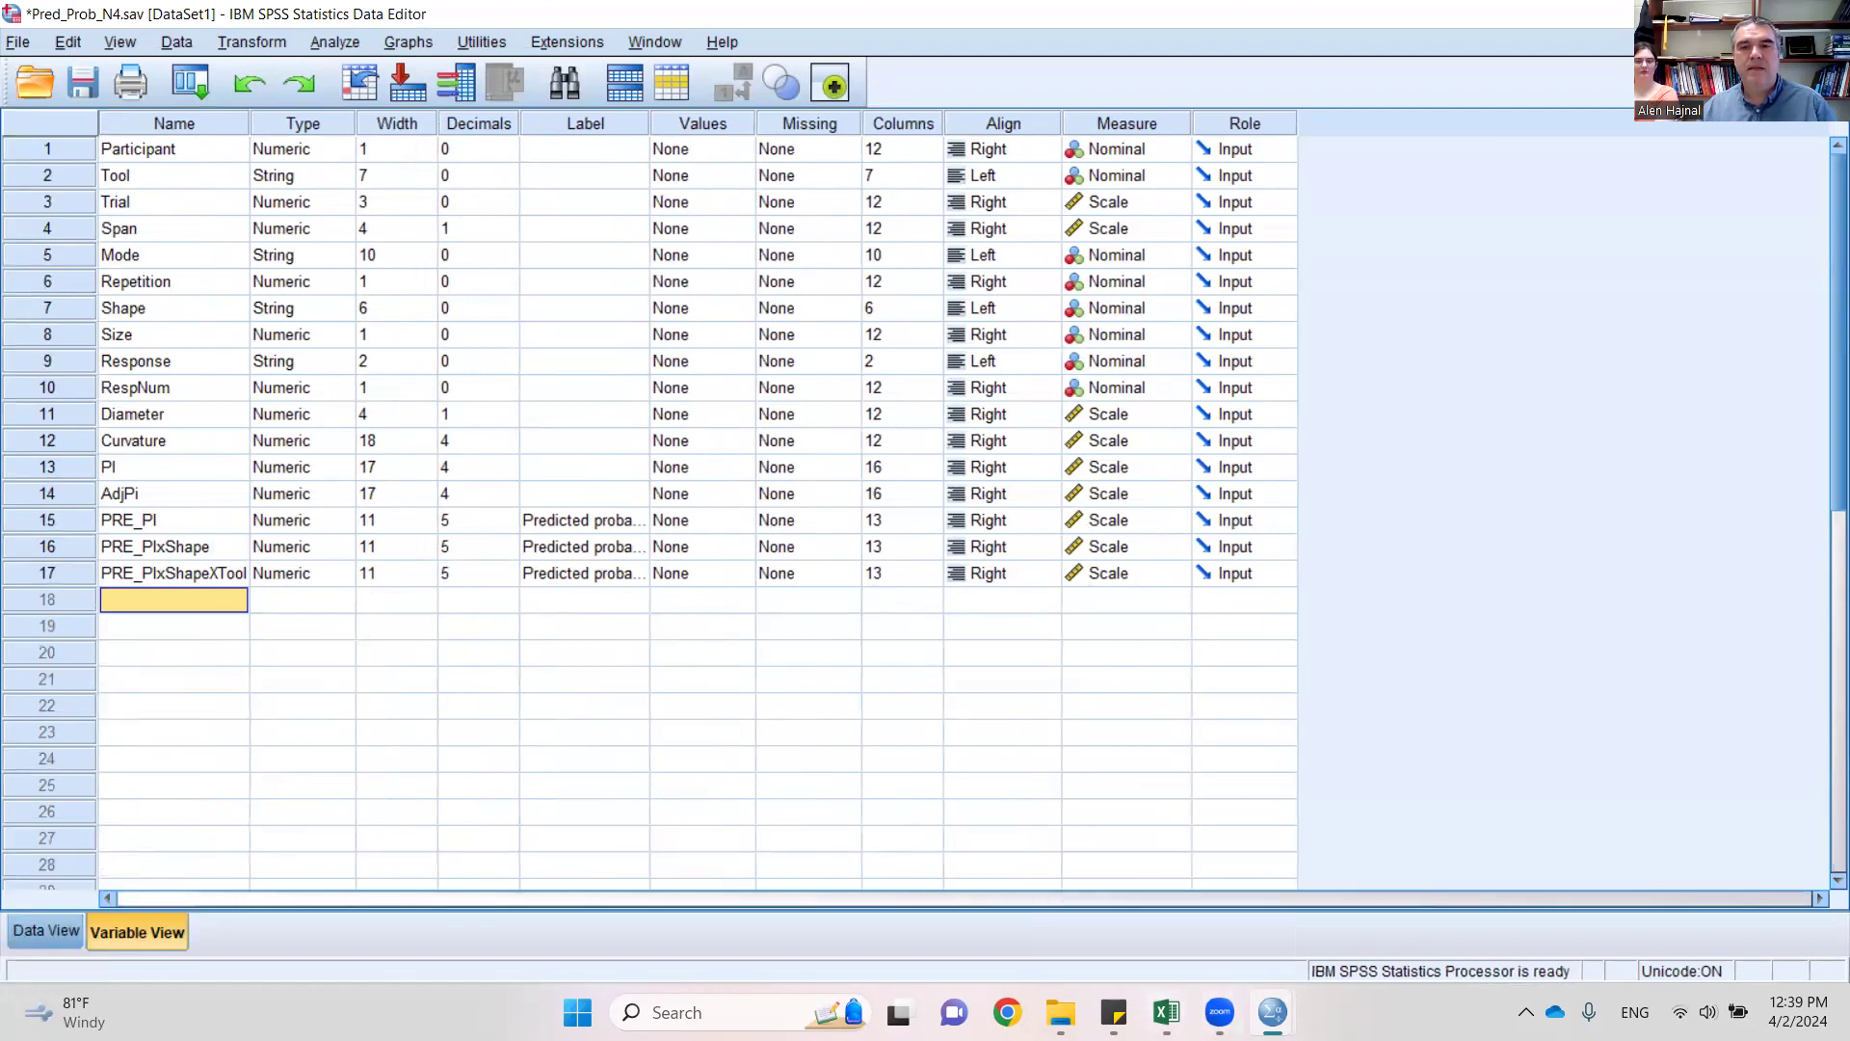
- Review the output of the PI, Shape and Tool regression again and return to the data values of Pred_Prob_N4
mouse_move(1272, 1012)
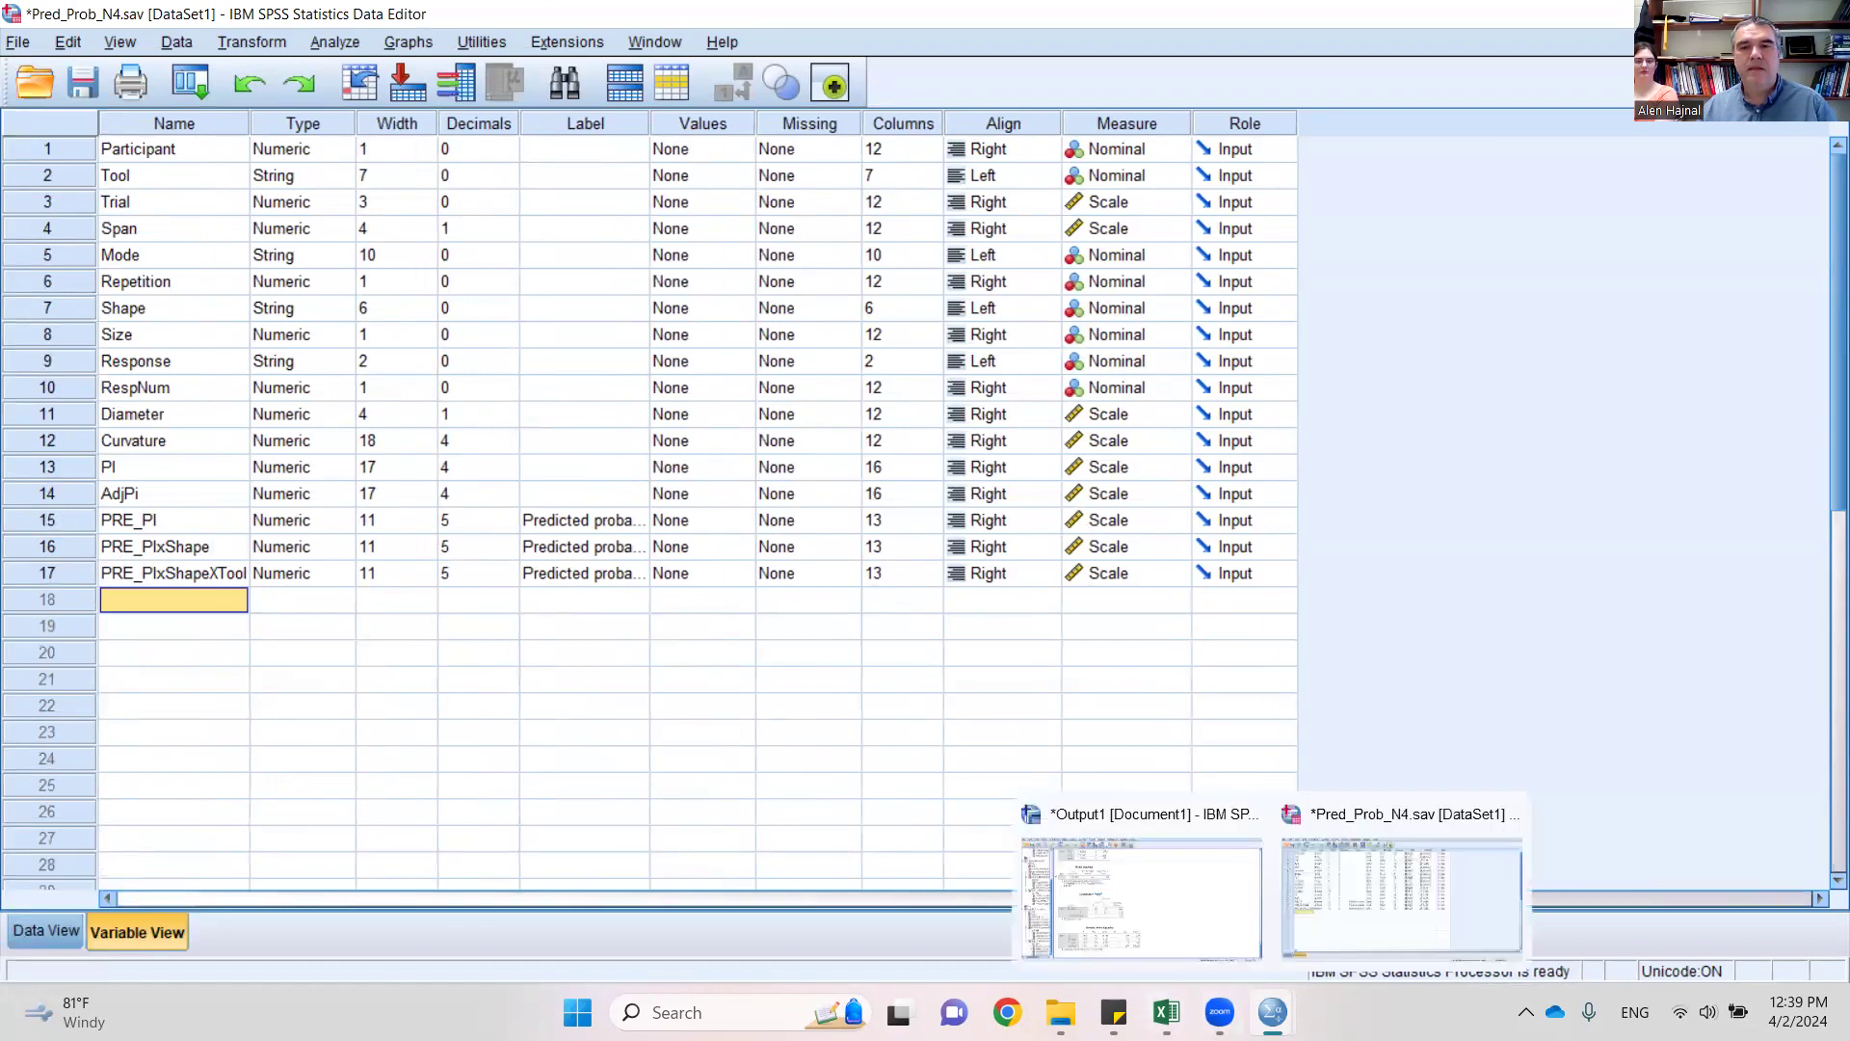
left_click(1220, 938)
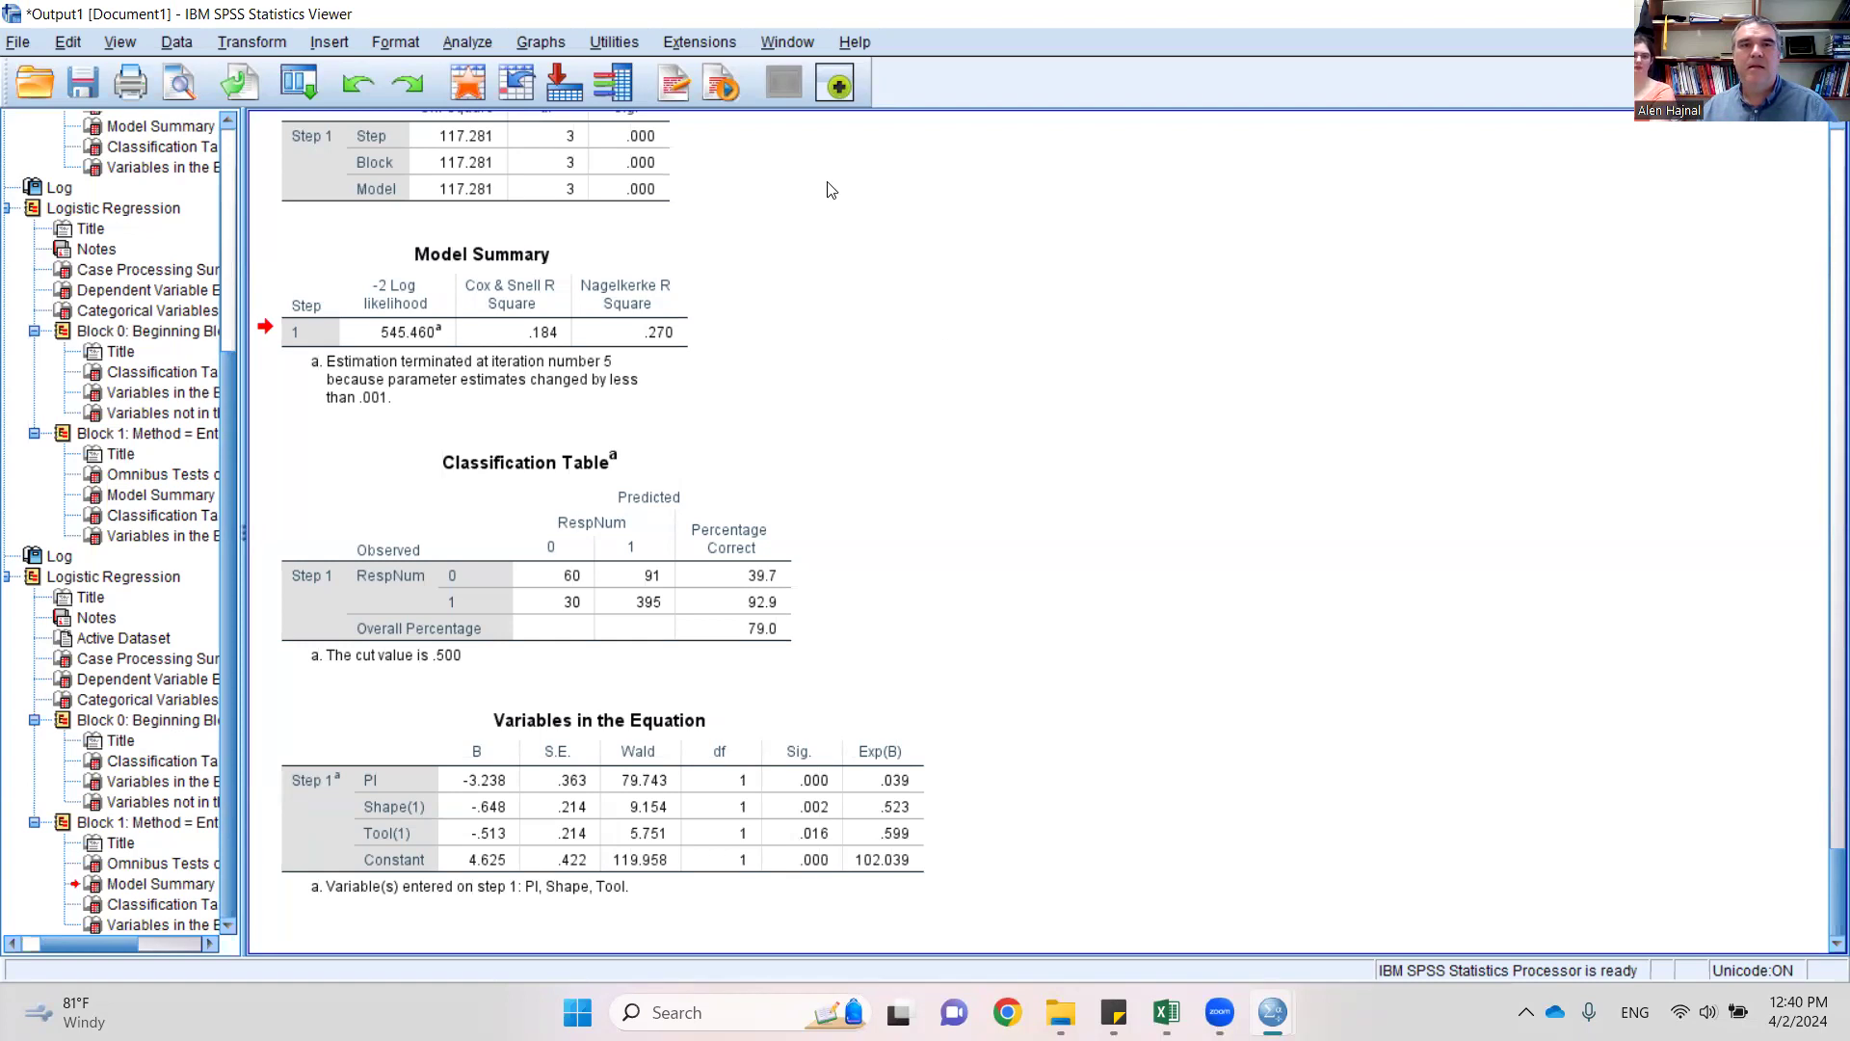
left_click(783, 43)
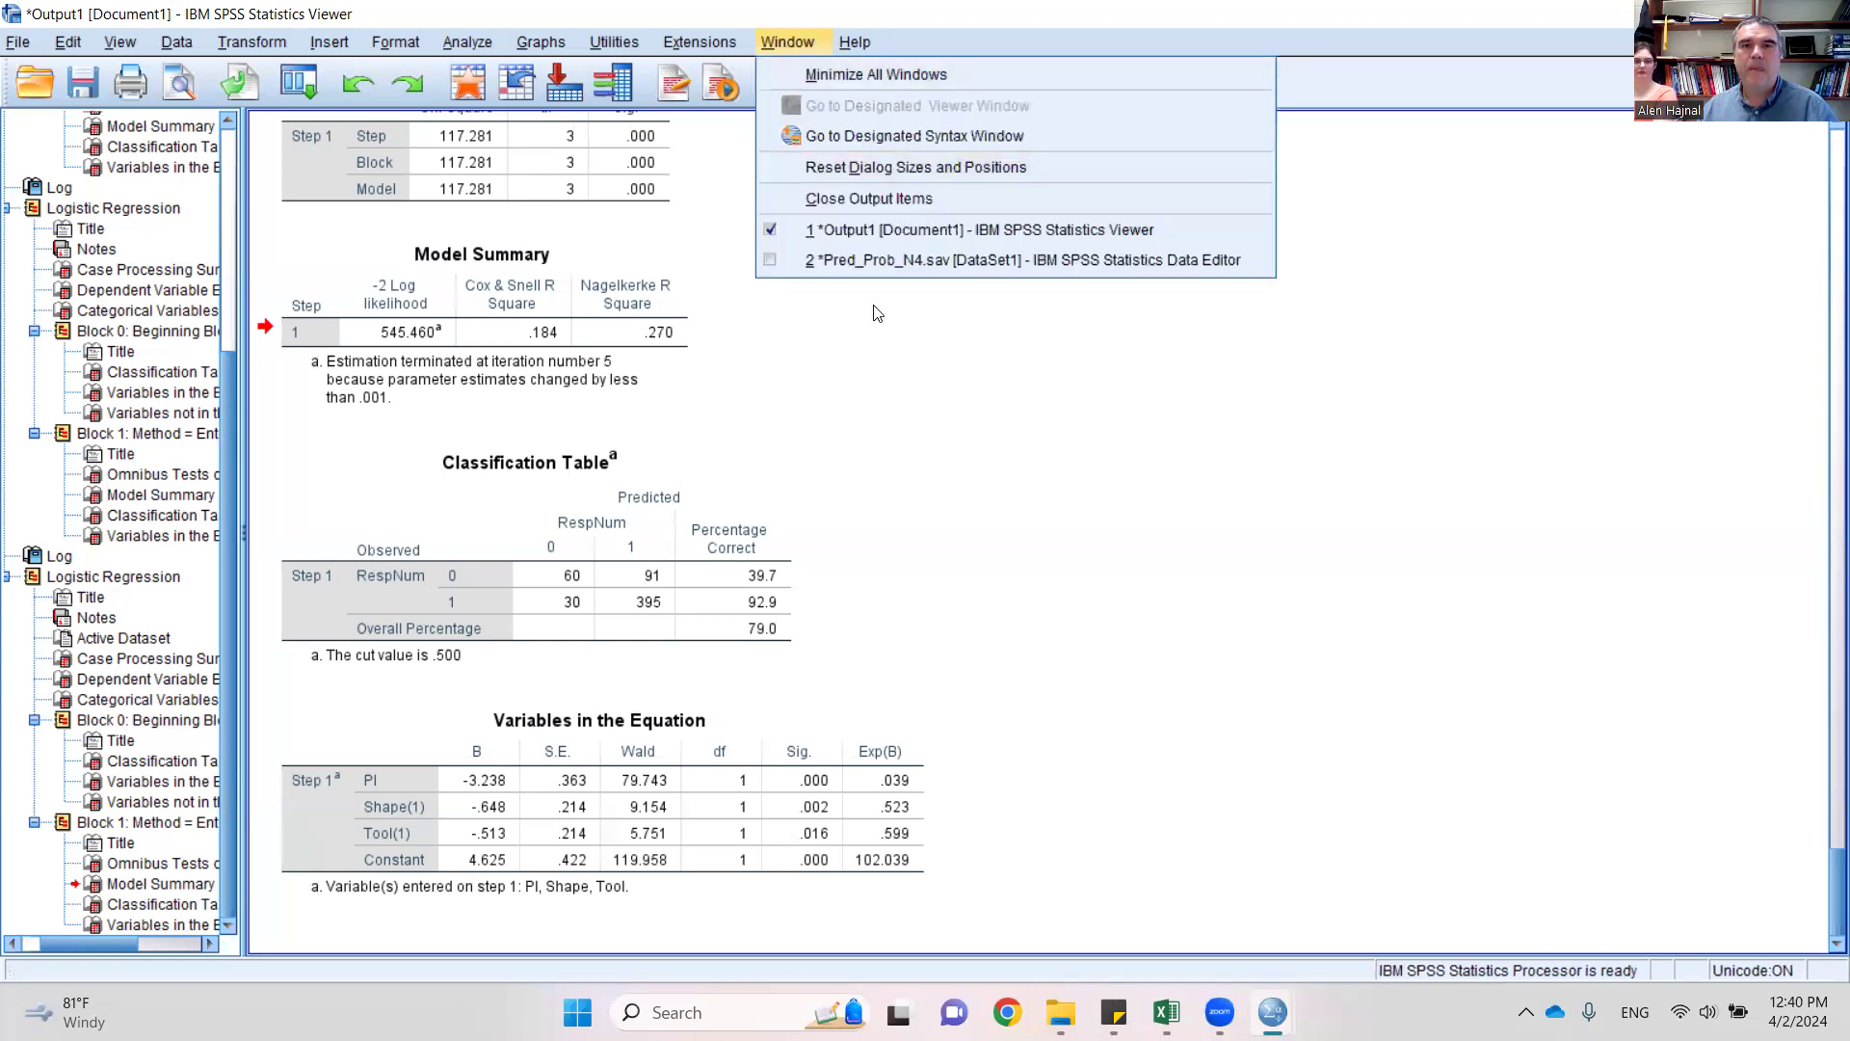
left_click(881, 275)
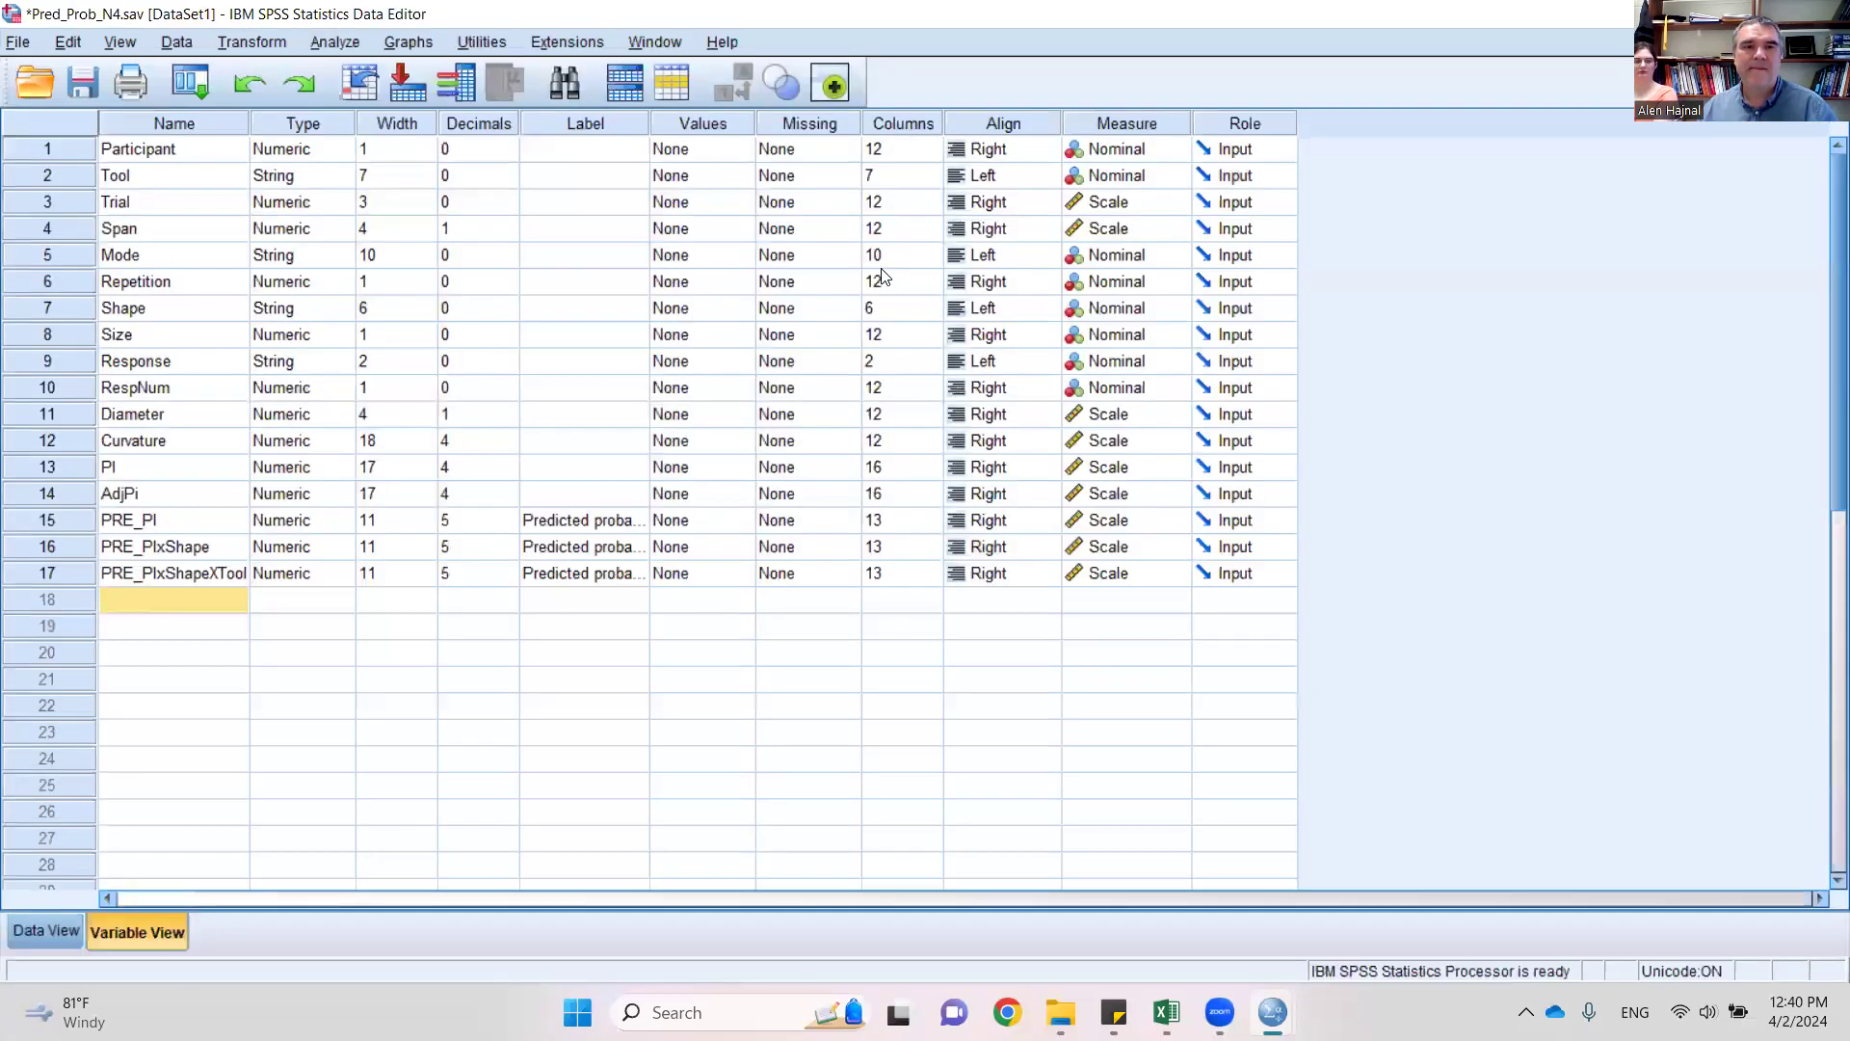
left_click(56, 927)
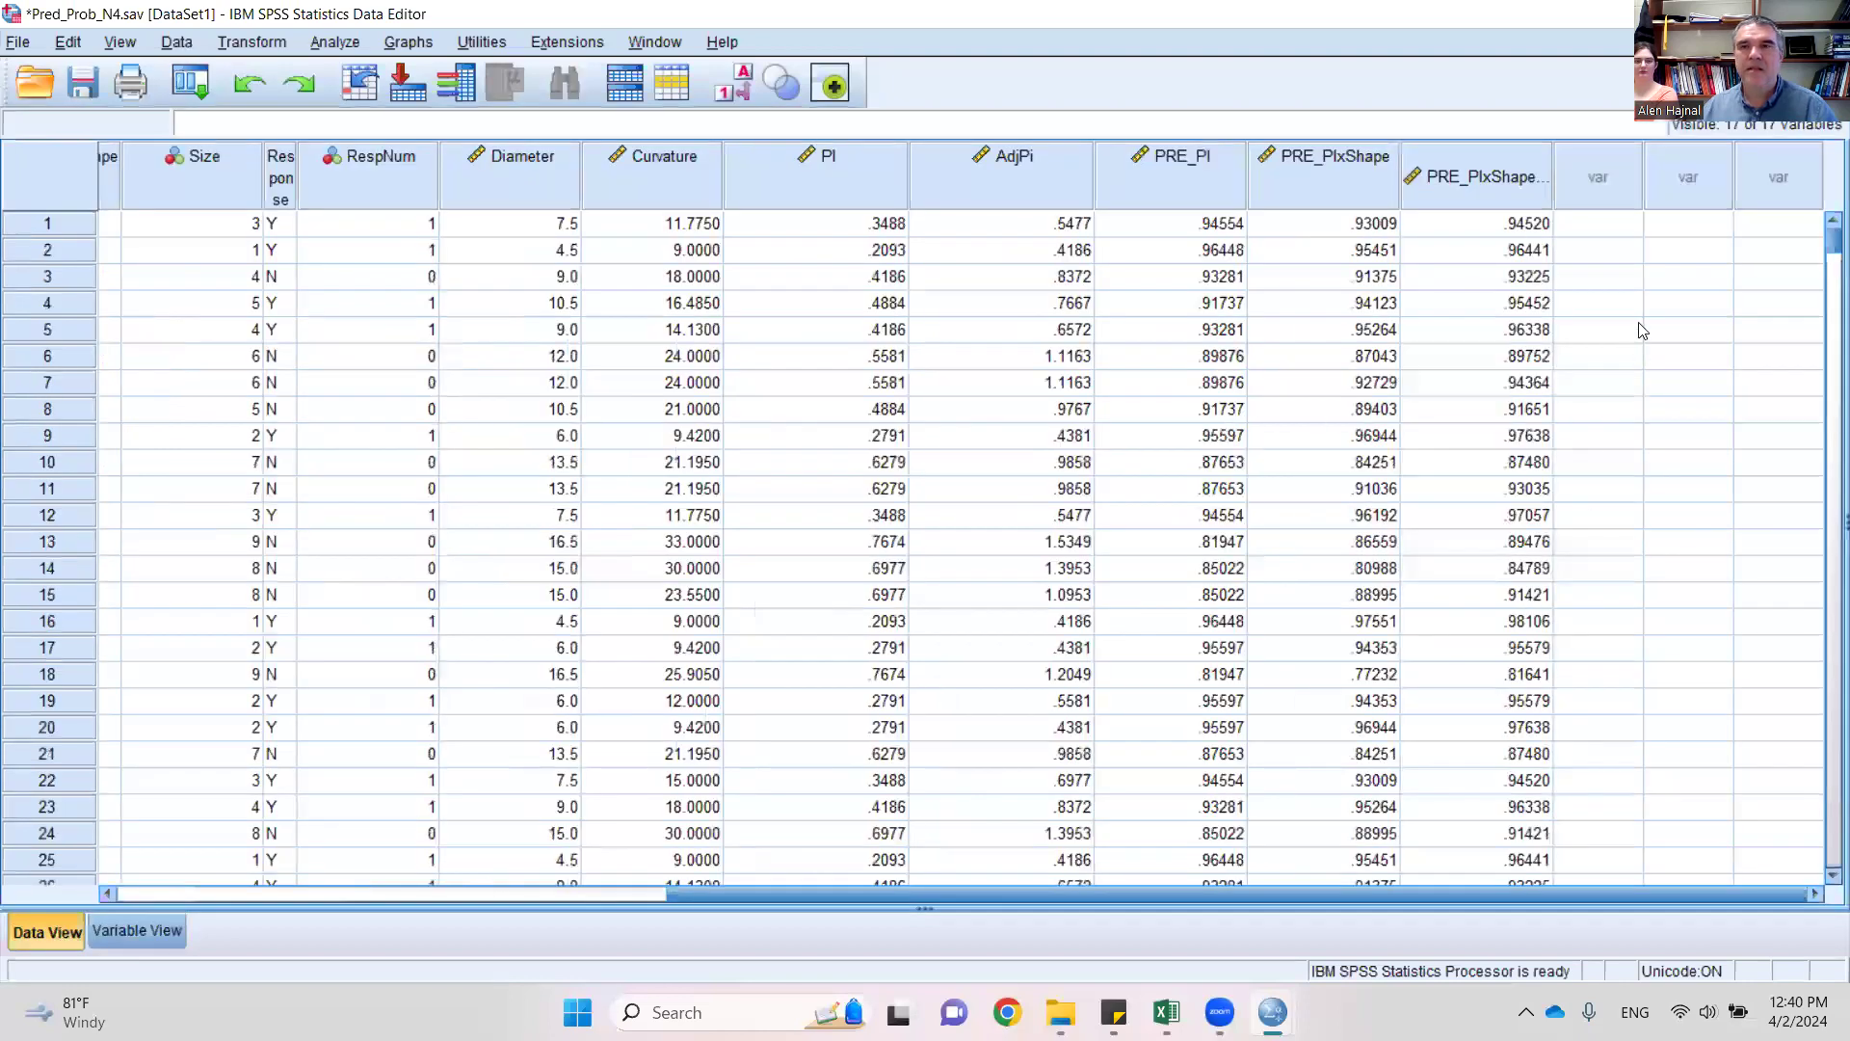
- Remove Shape from the covariates and run the binary logistic regression on RespNum with only PI and categorical Tool
left_click(339, 42)
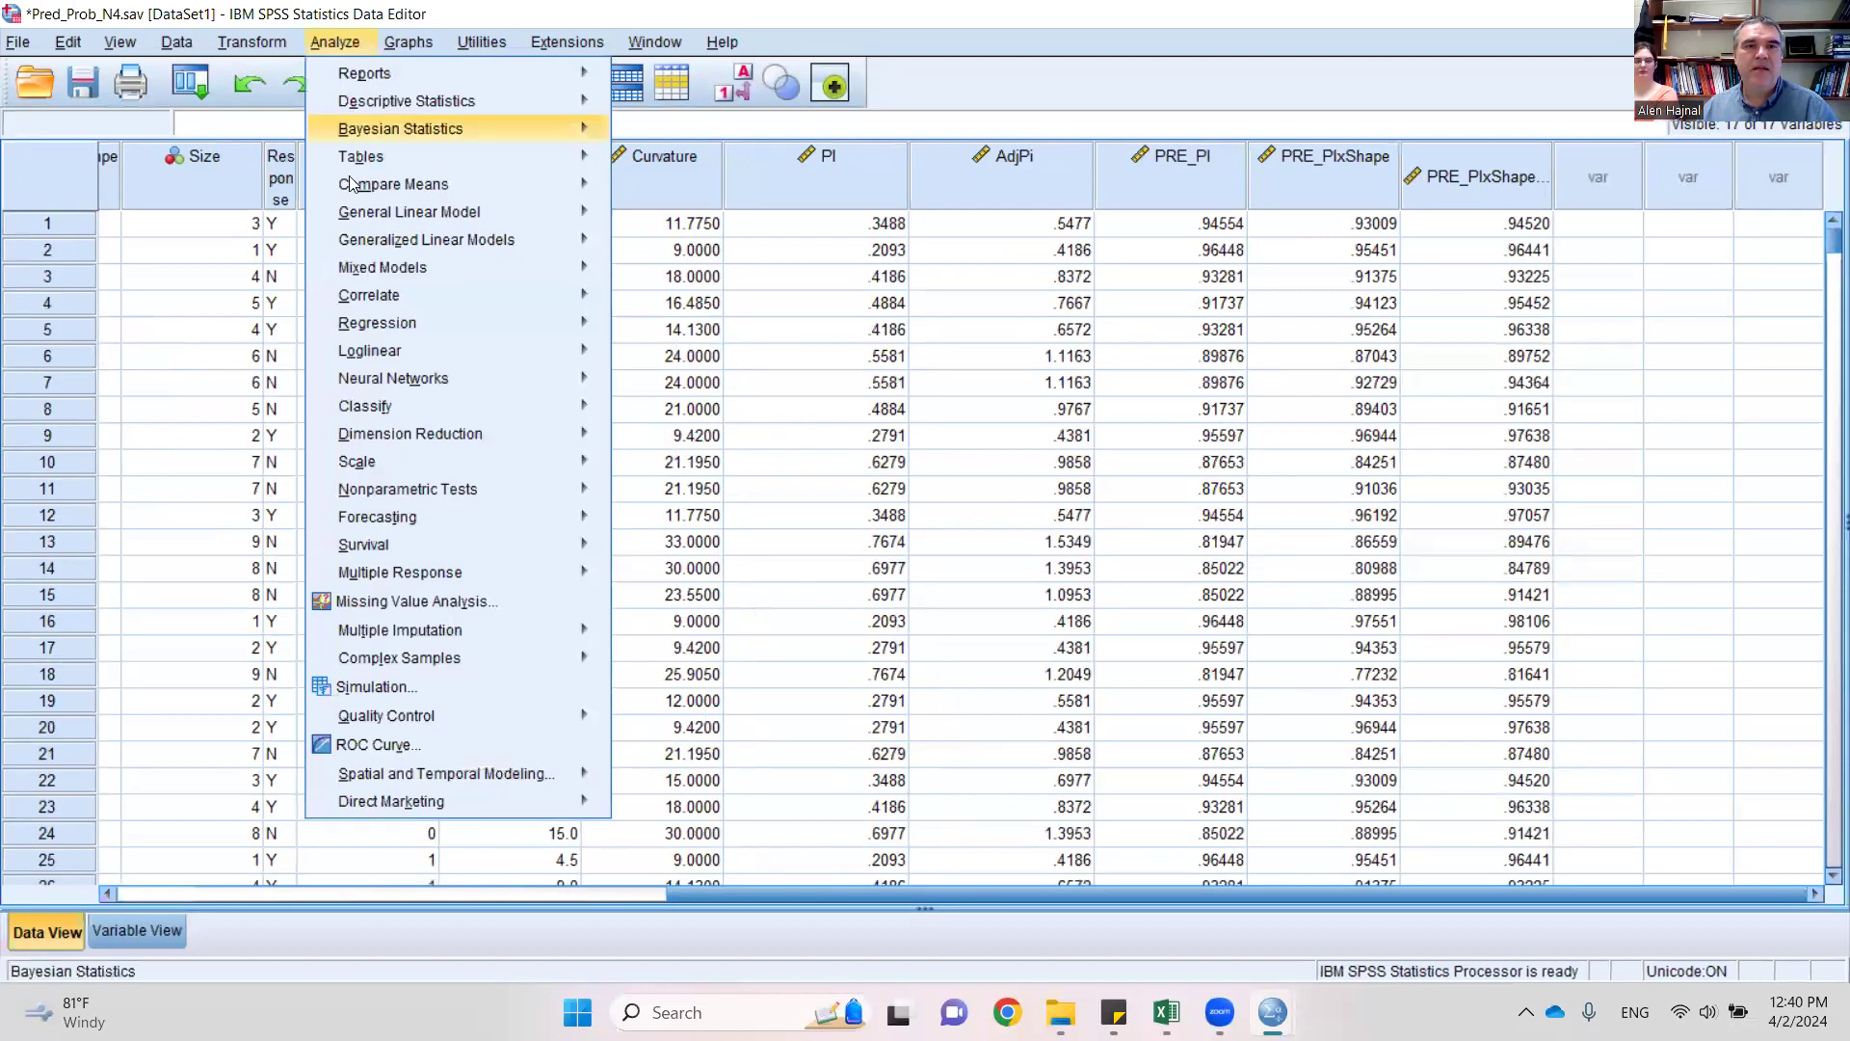
mouse_move(397, 320)
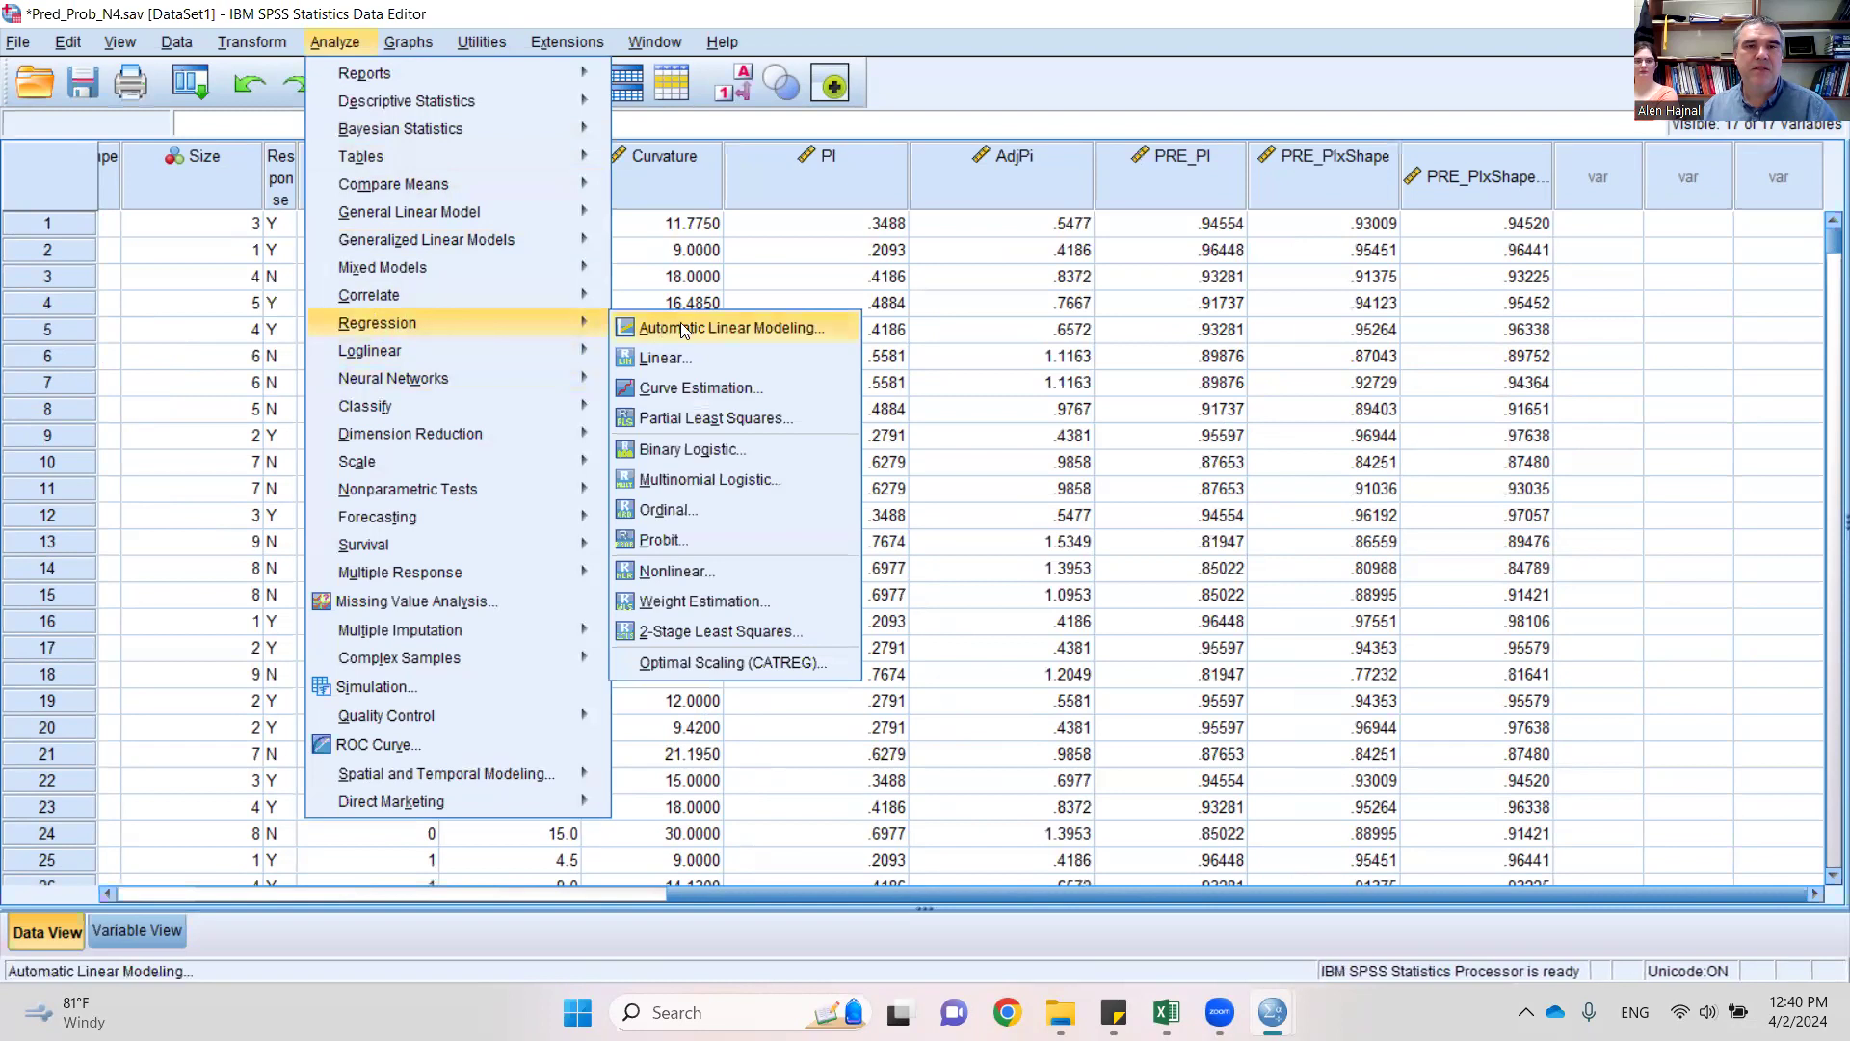
left_click(703, 450)
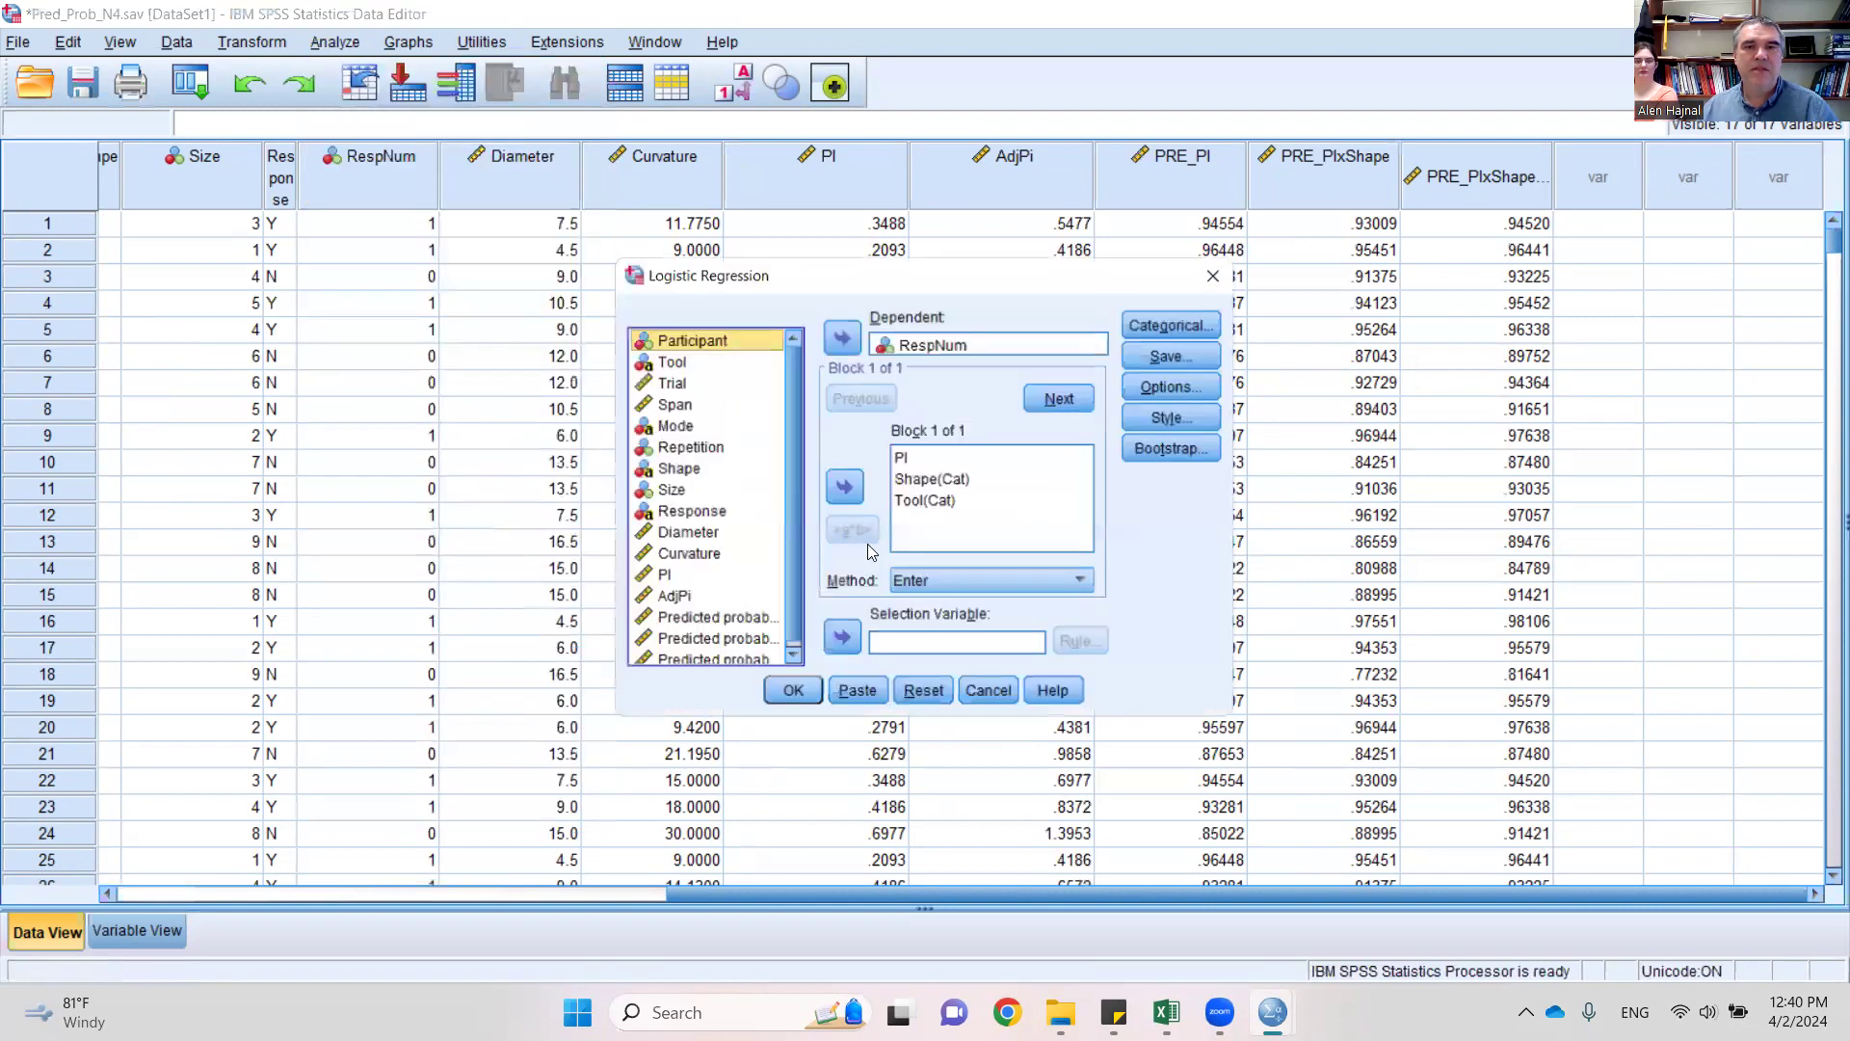
left_click(933, 481)
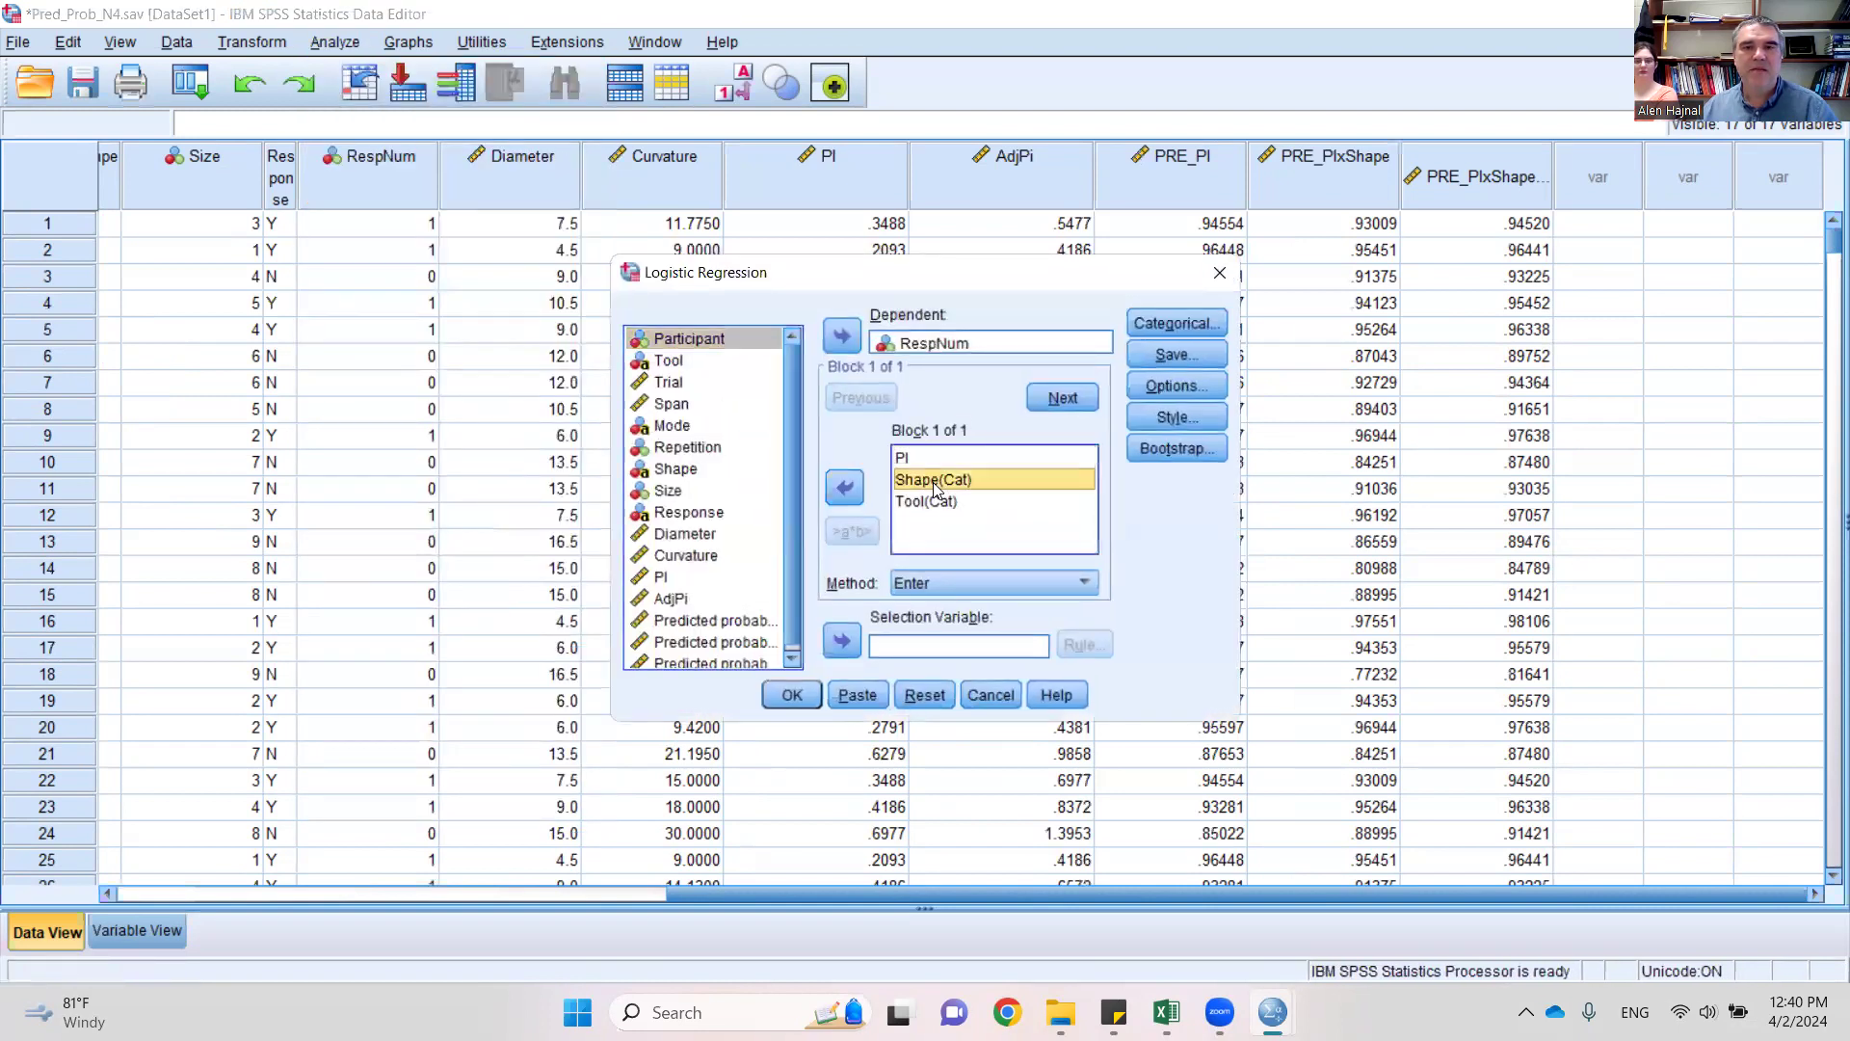
left_click(846, 487)
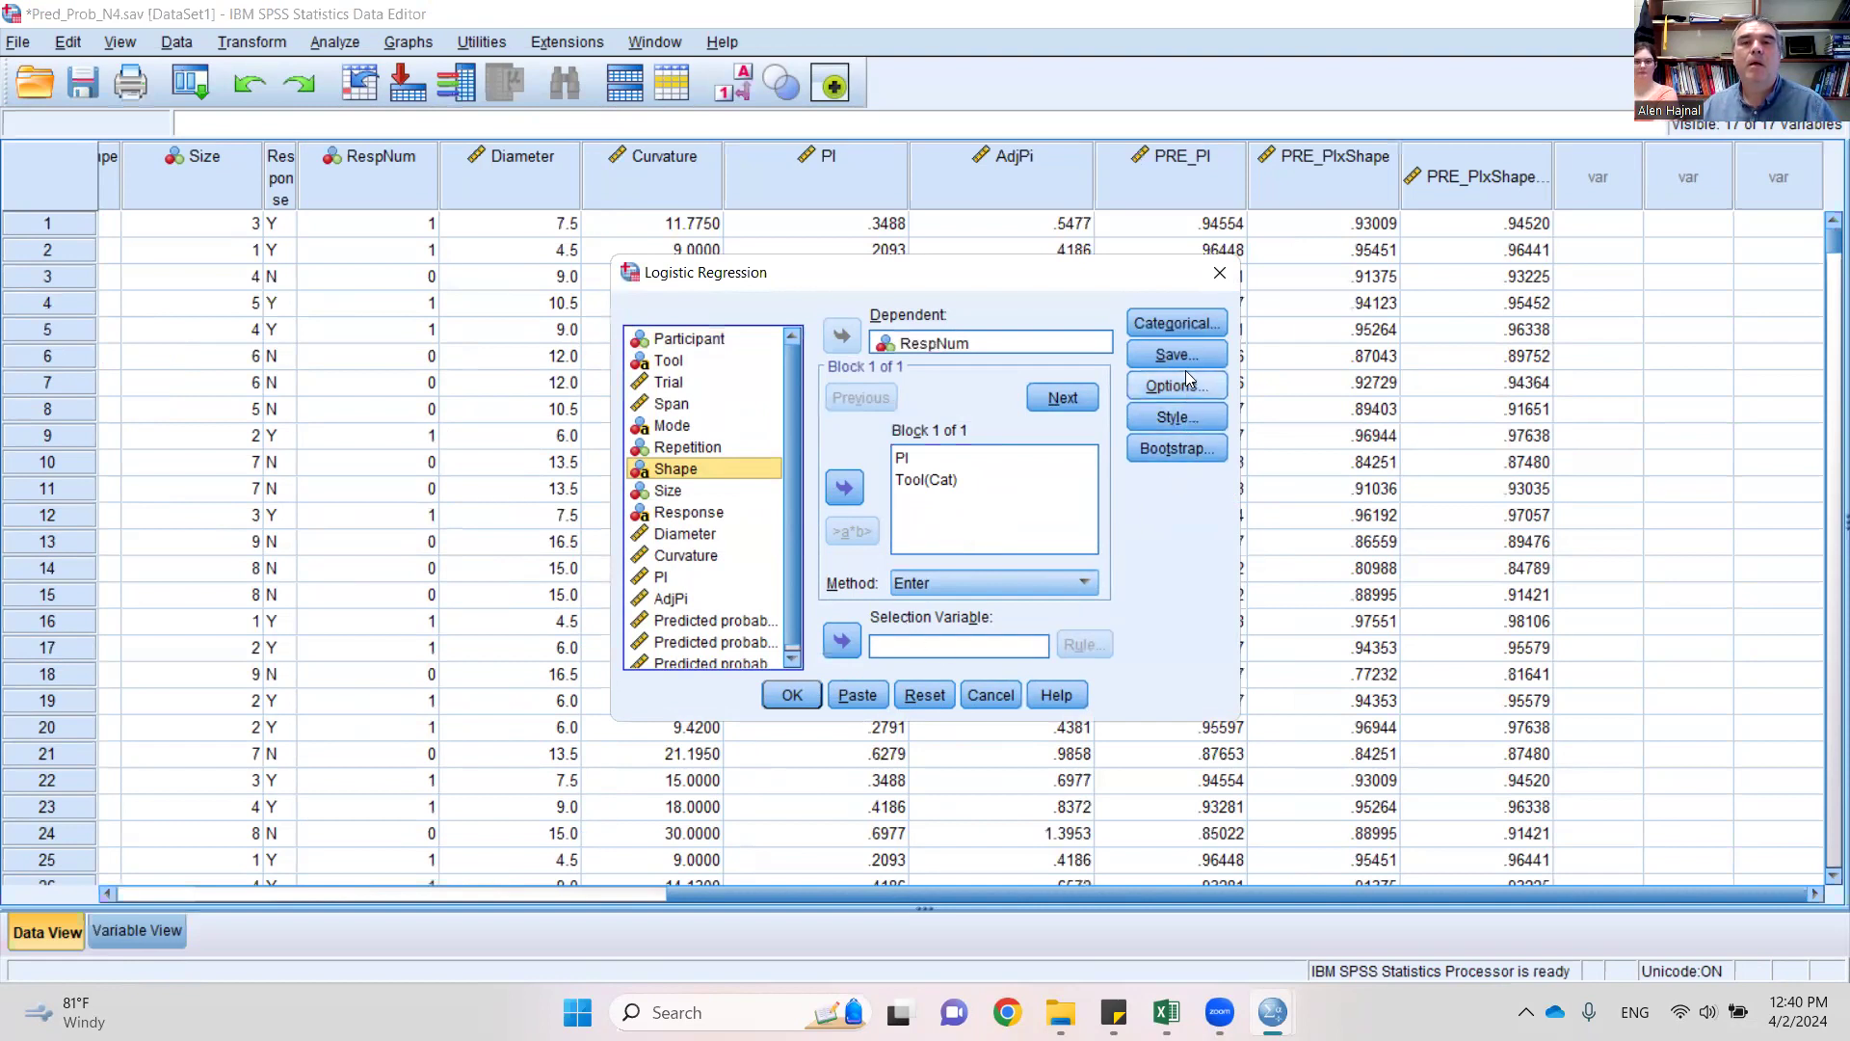
left_click(796, 697)
- Examine the model summary, classification table and Variables in the Equation for the PI and Tool regression
scroll(987, 670, "down", 10)
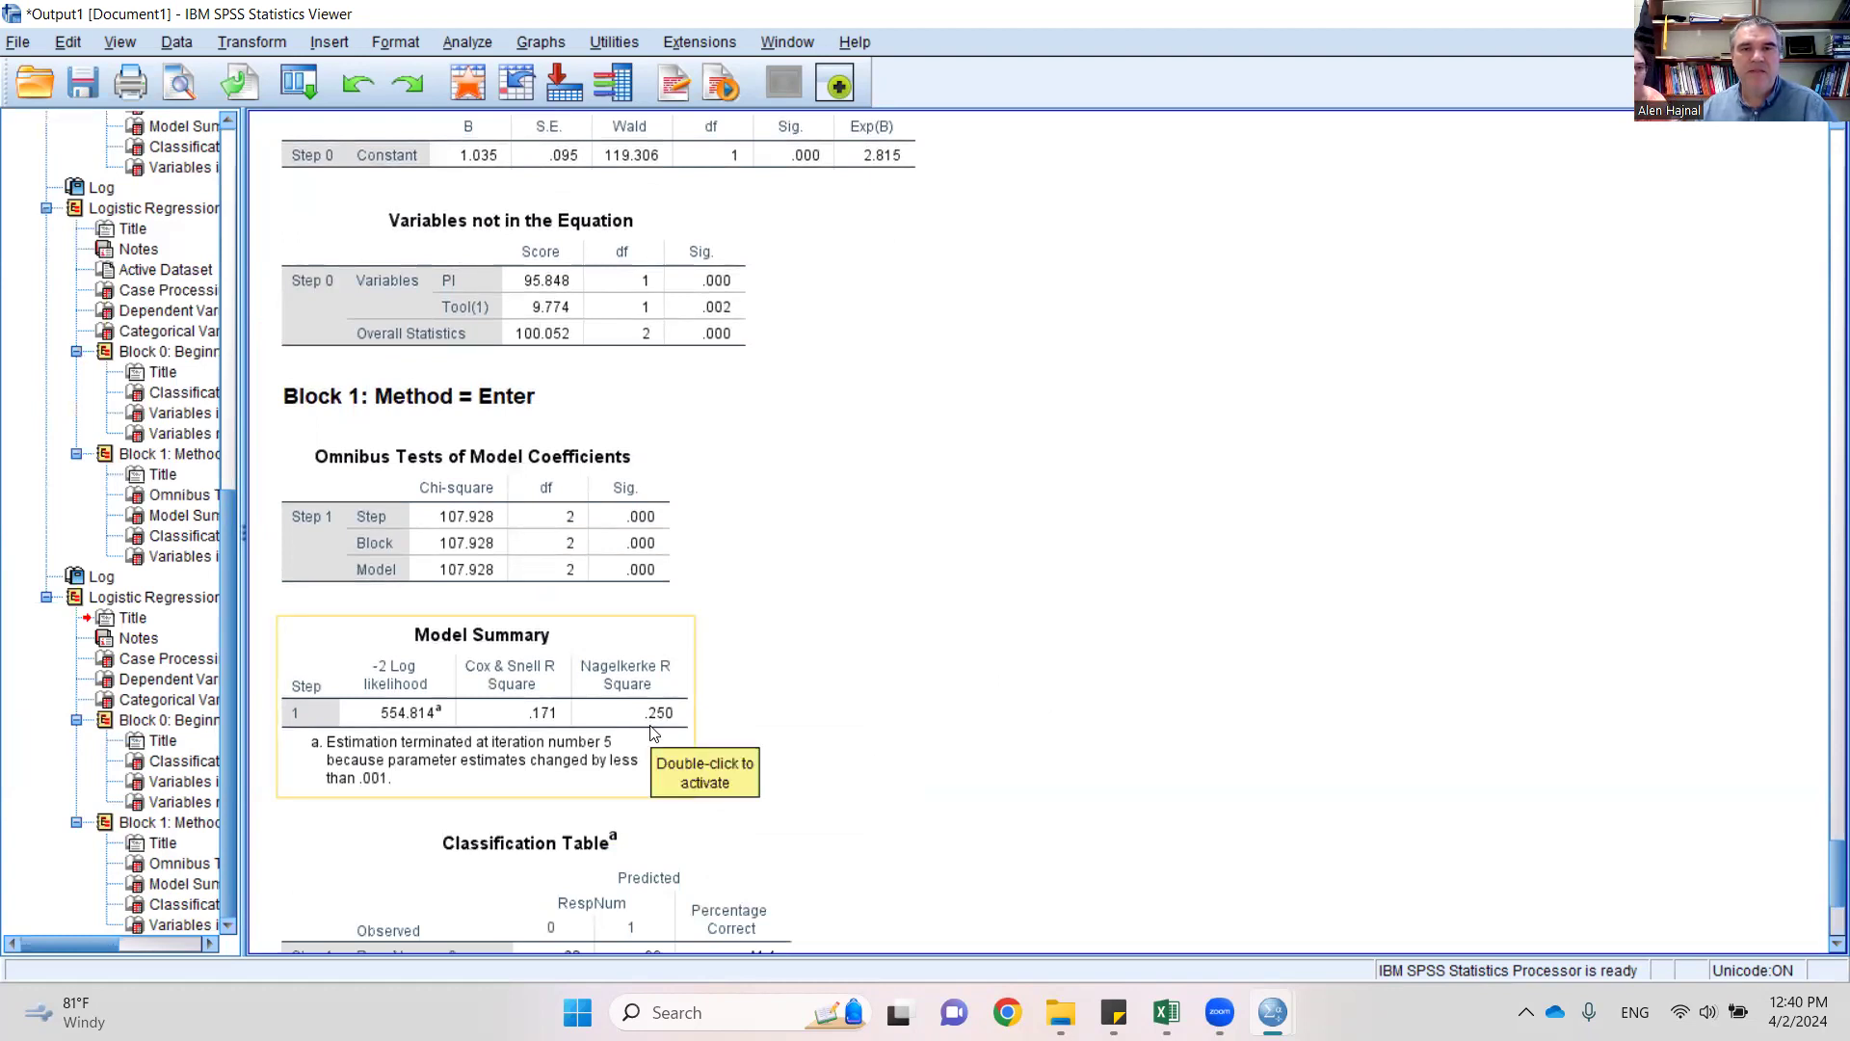
scroll(983, 765, "down", 5)
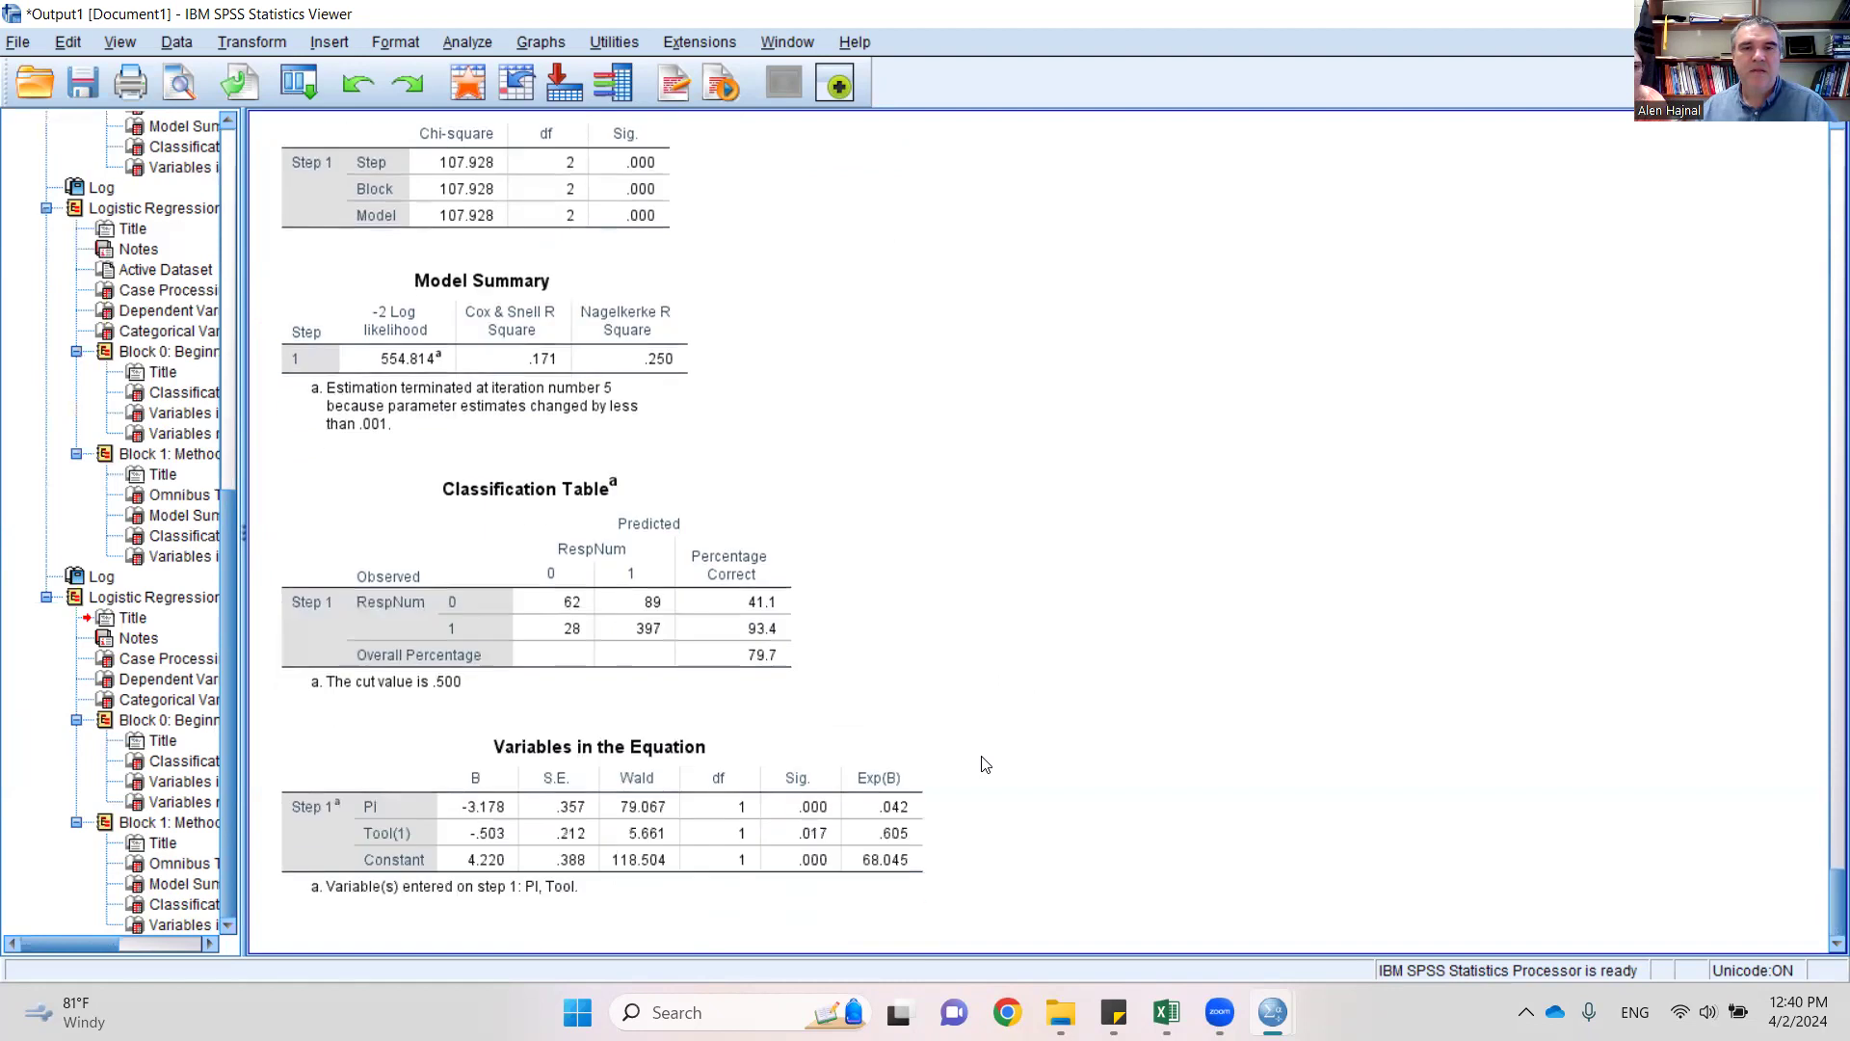
left_click(796, 869)
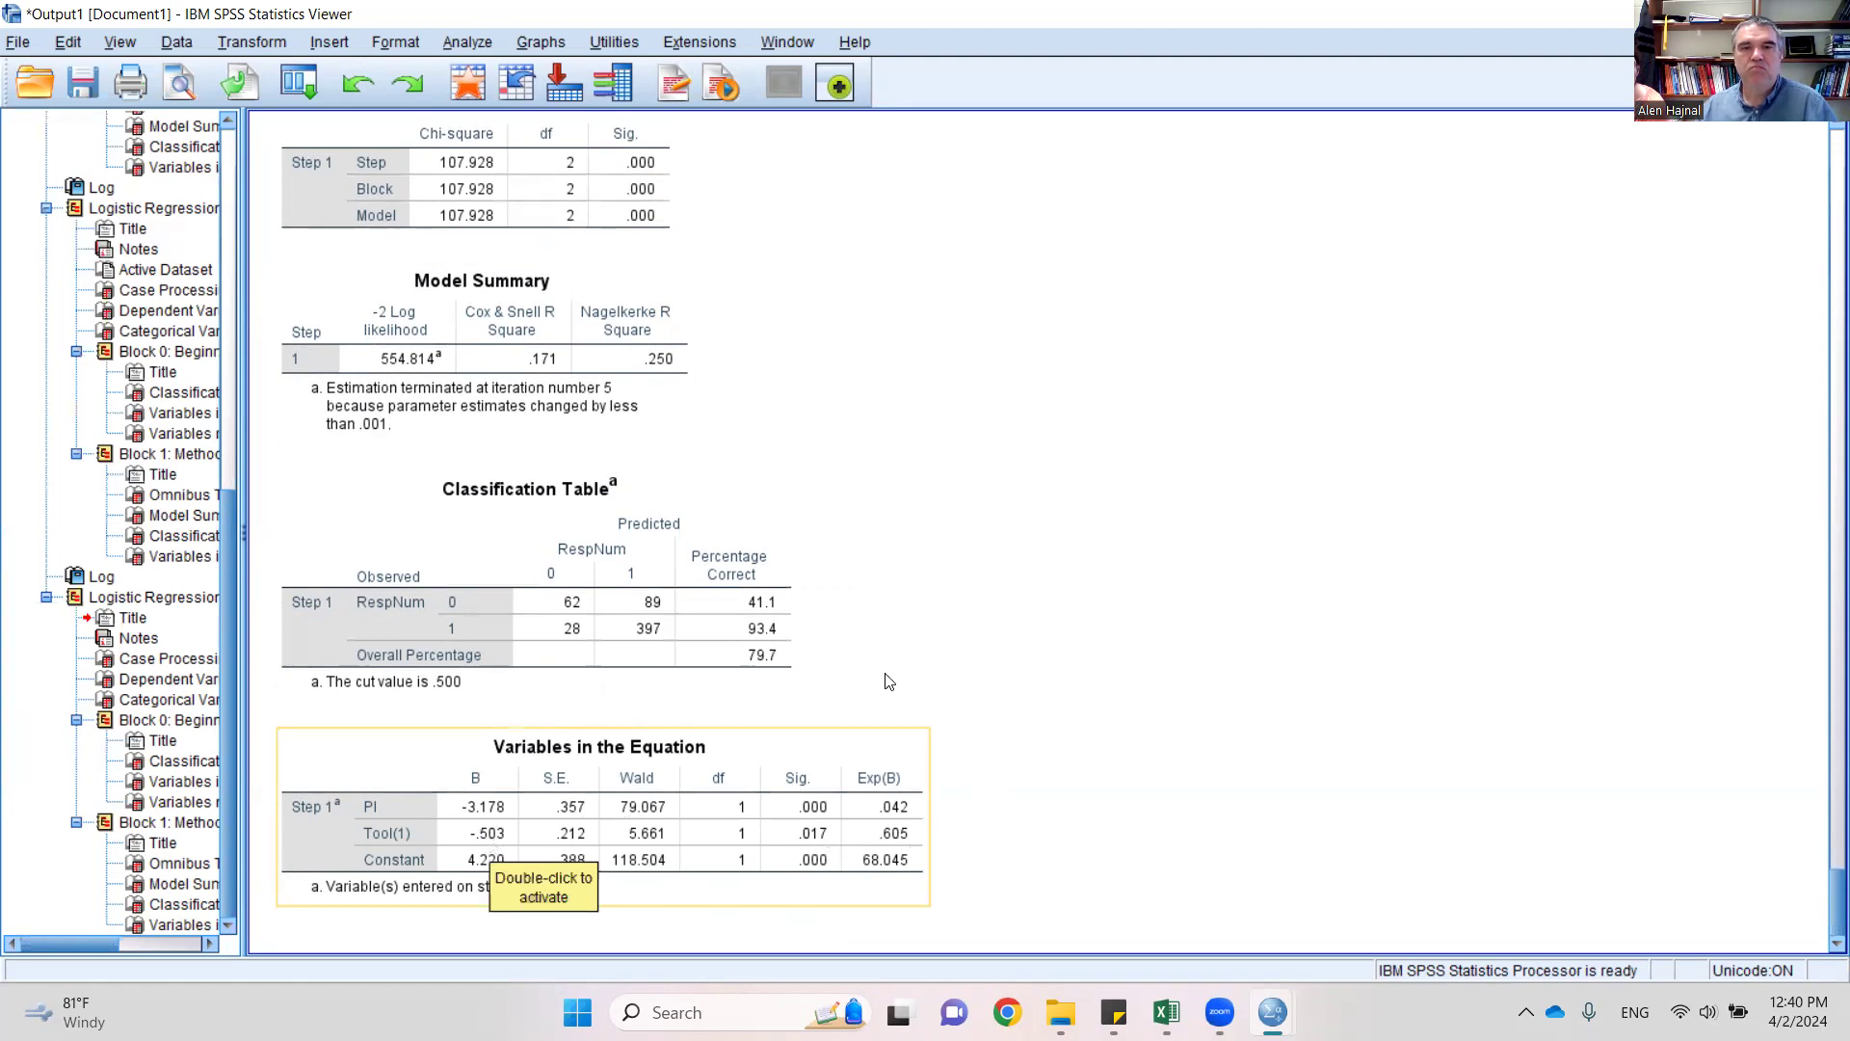
- Rename the variable PRE_1 in Pred_Prob_N4 as PRE_PIxTool and save the data set
left_click(788, 44)
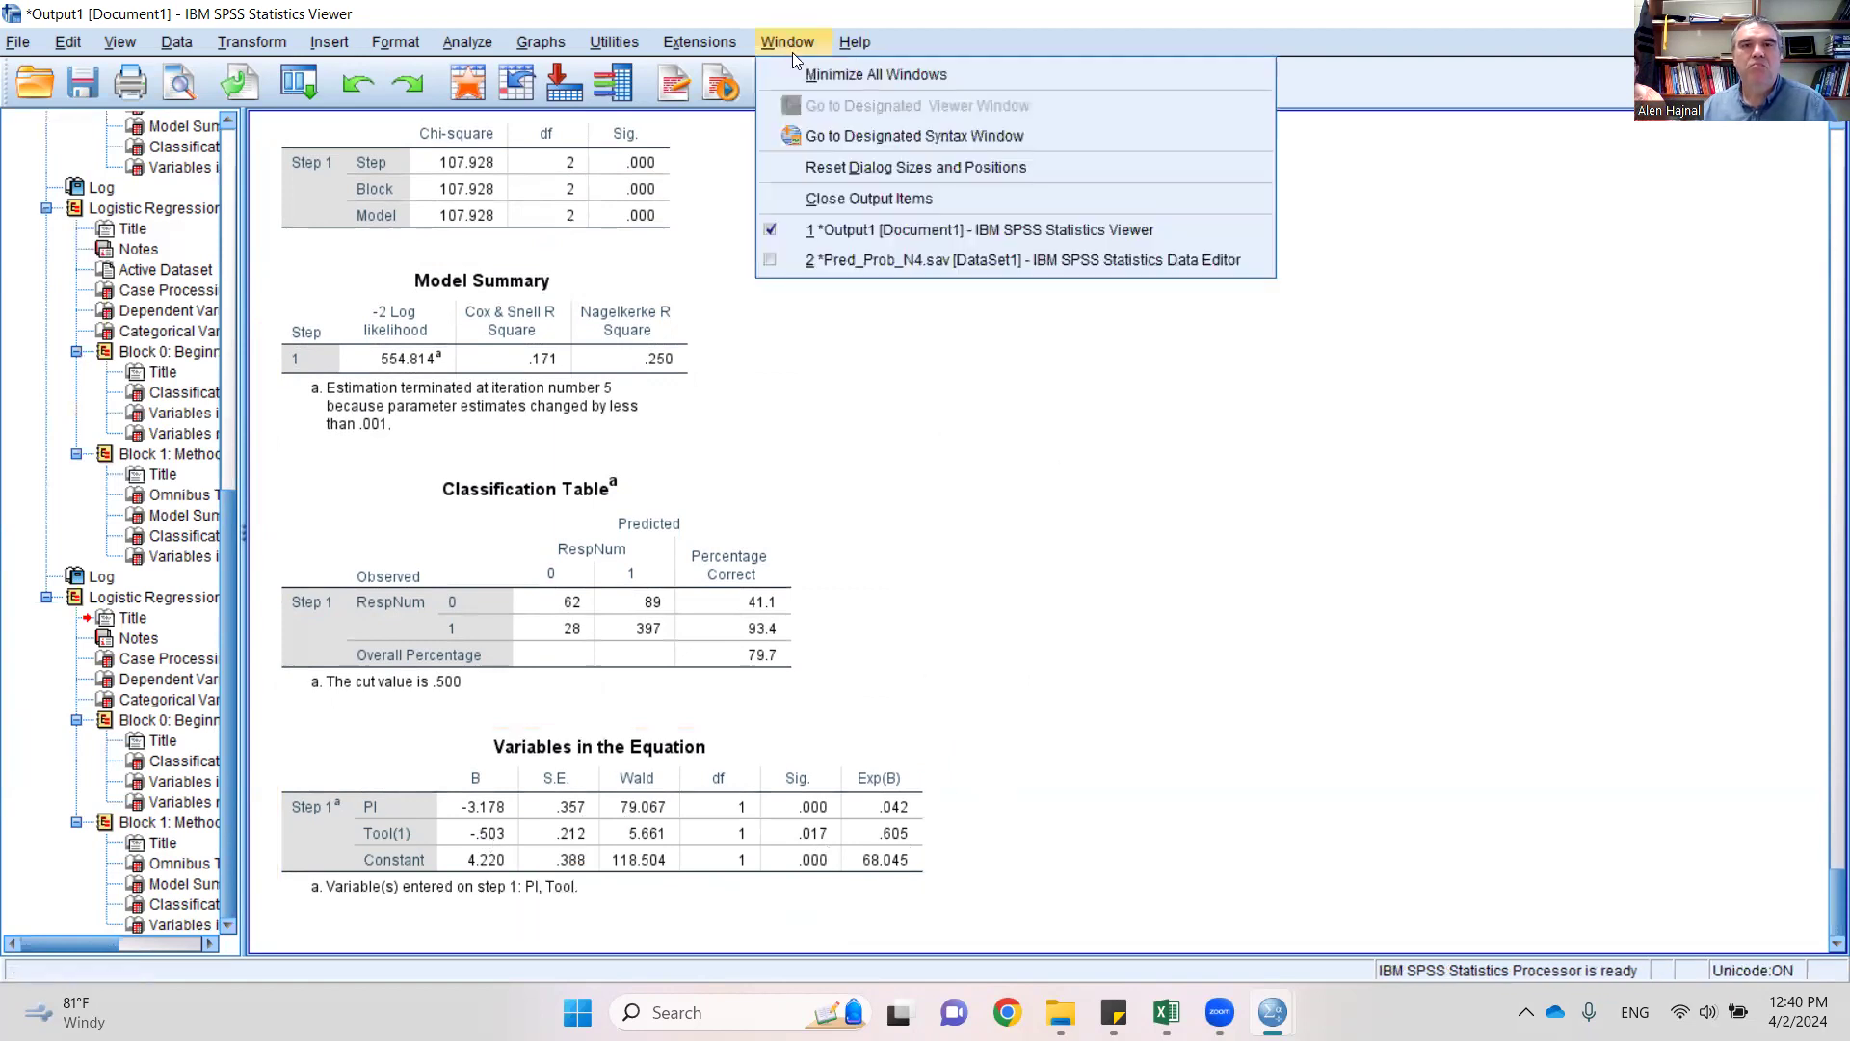
left_click(861, 262)
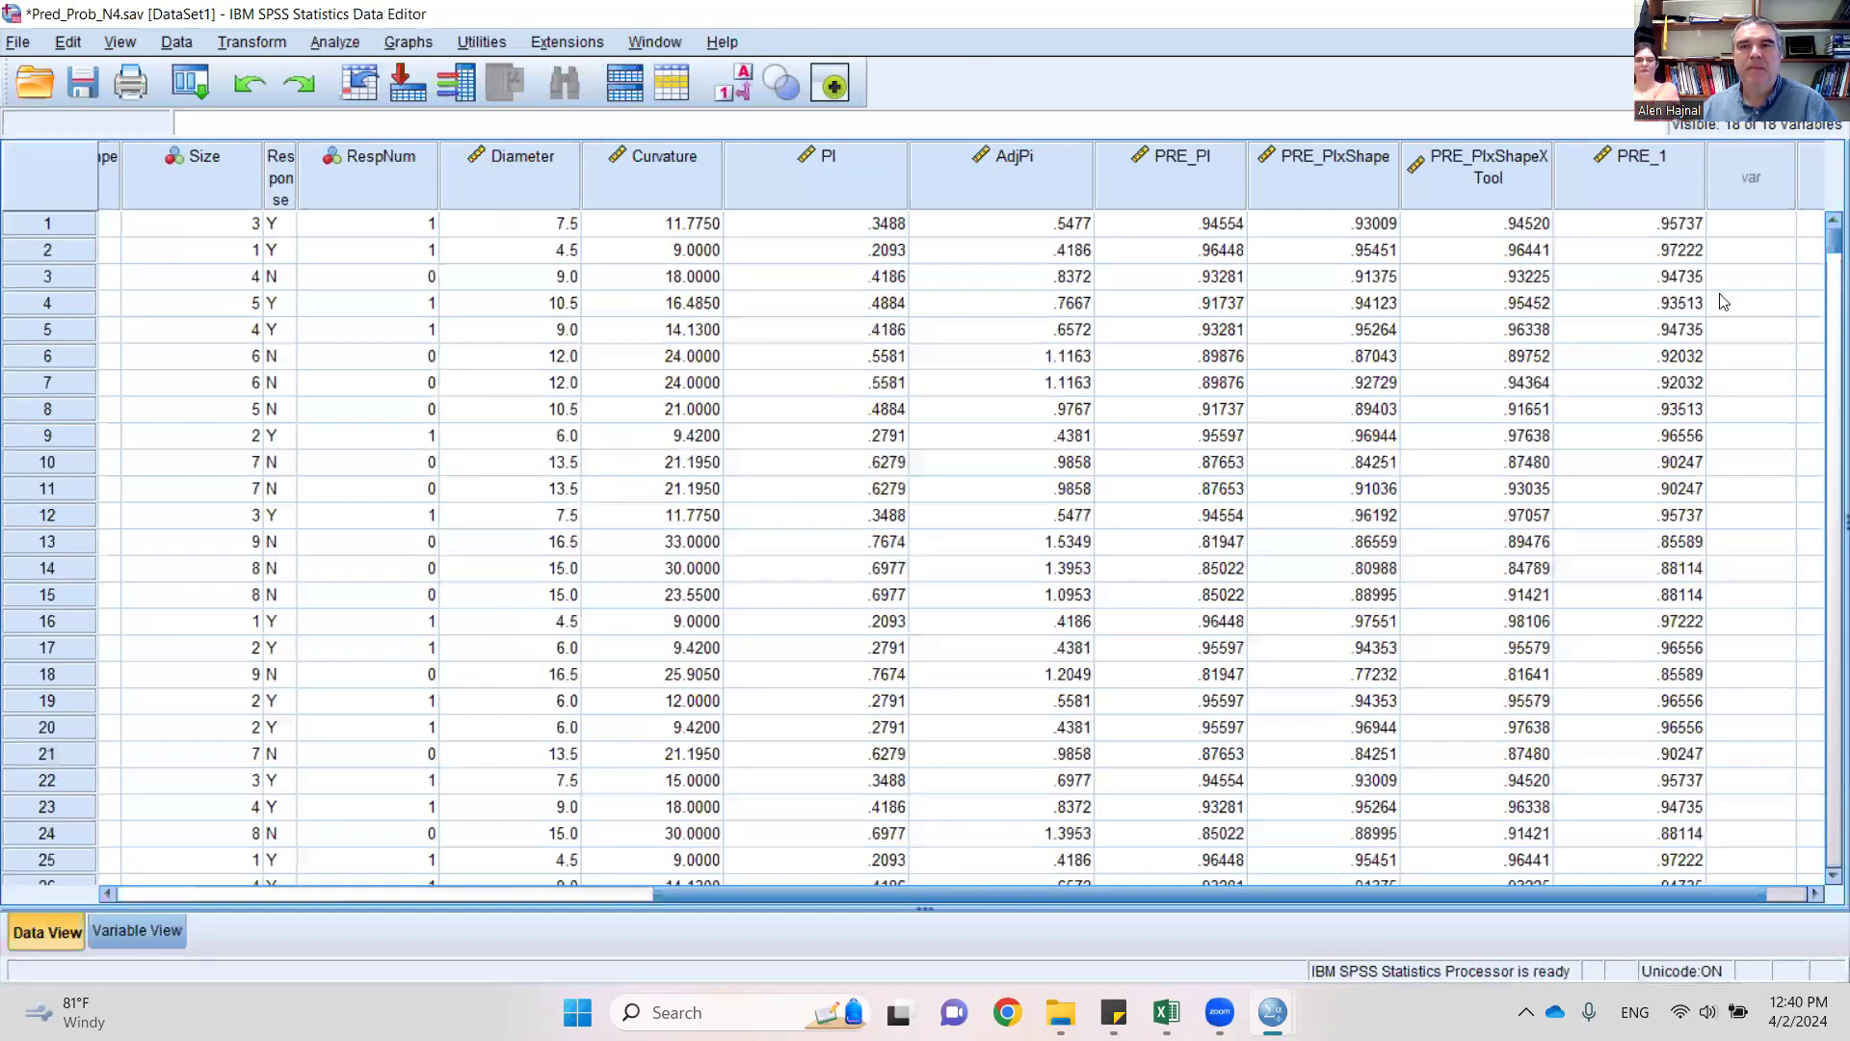
double_click(1665, 183)
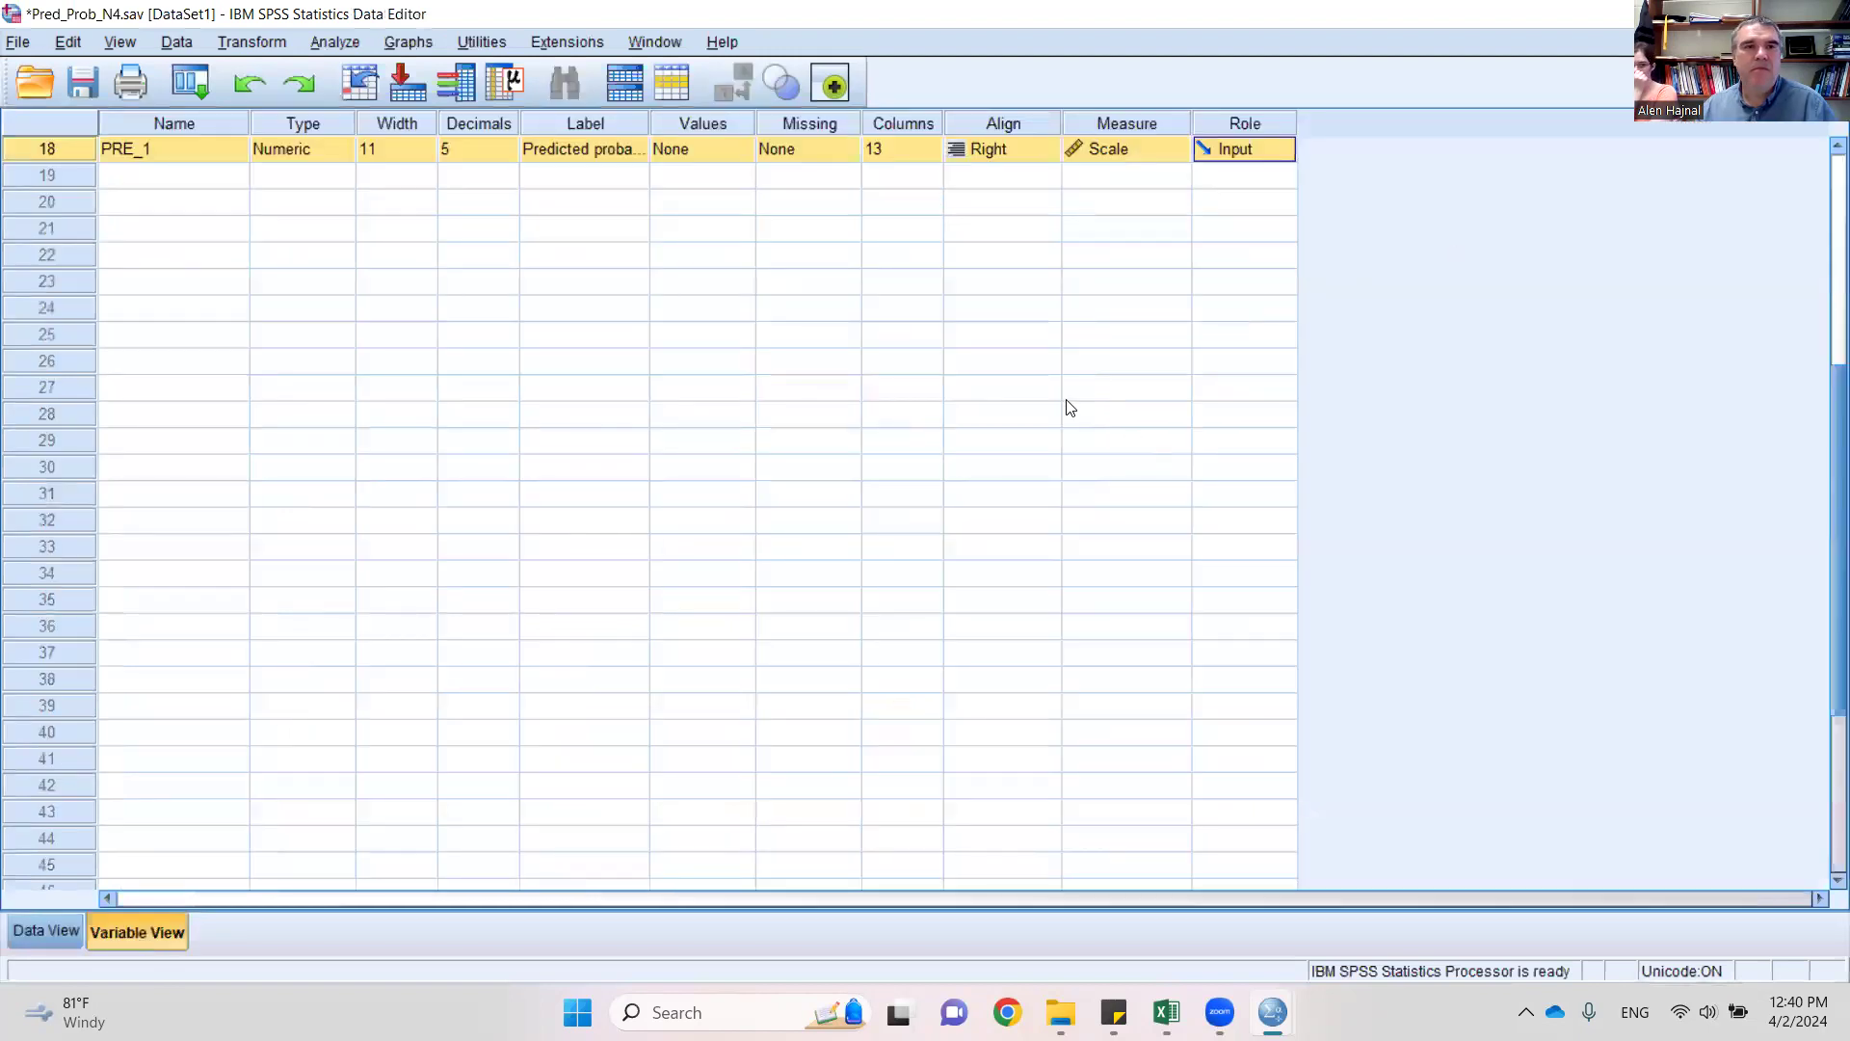
scroll(970, 541, "up", 3)
left_click(187, 395)
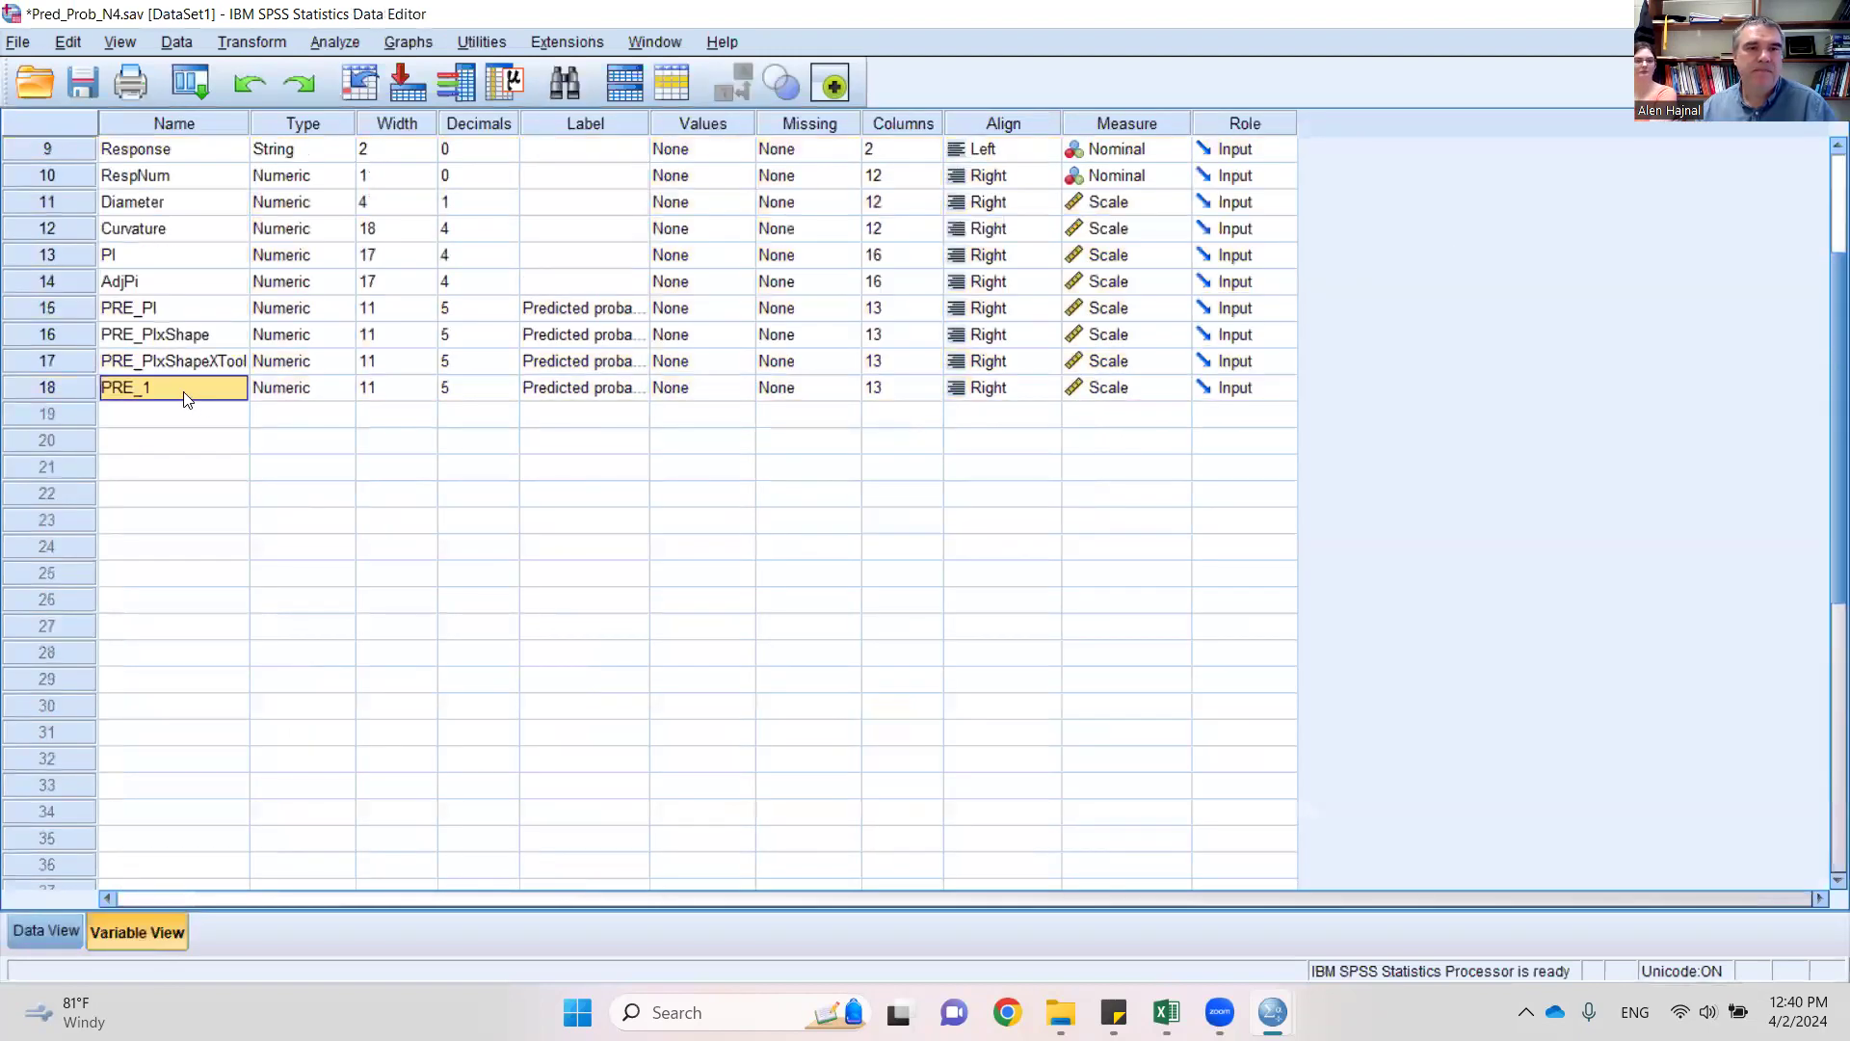
double_click(183, 388)
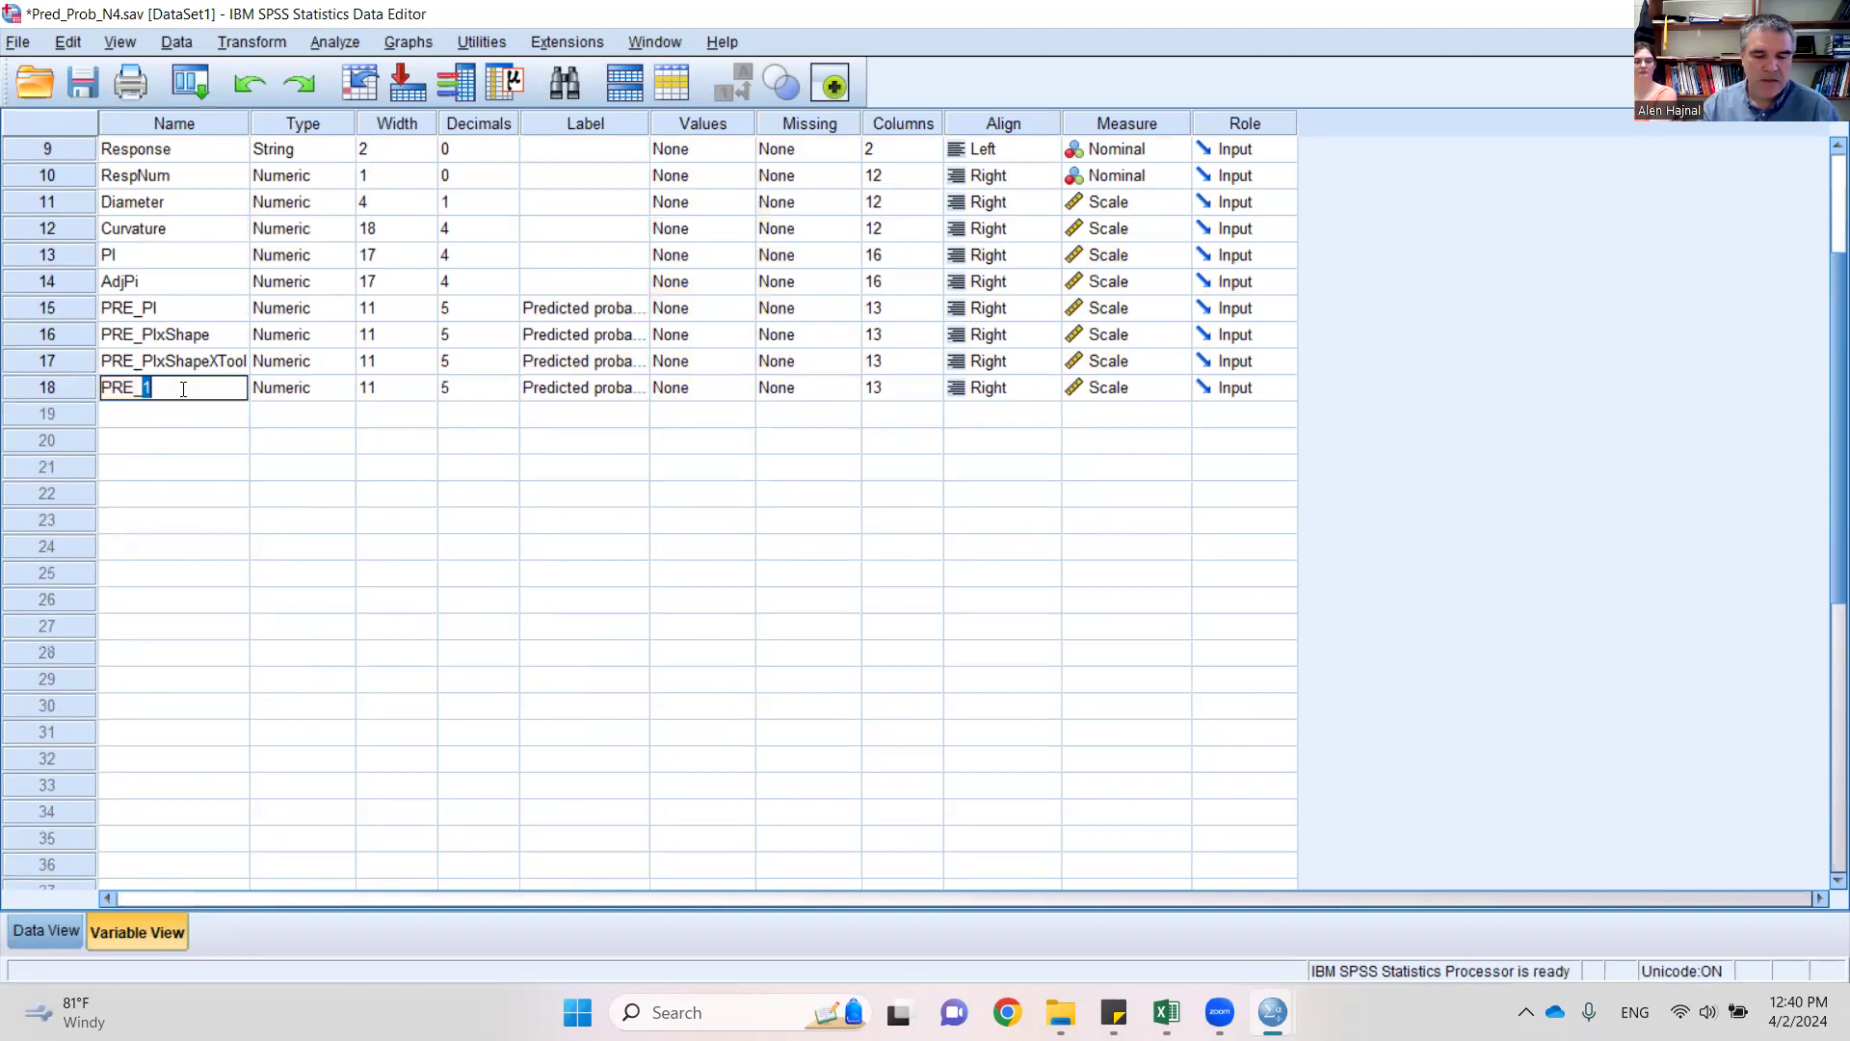
type("PIxTool")
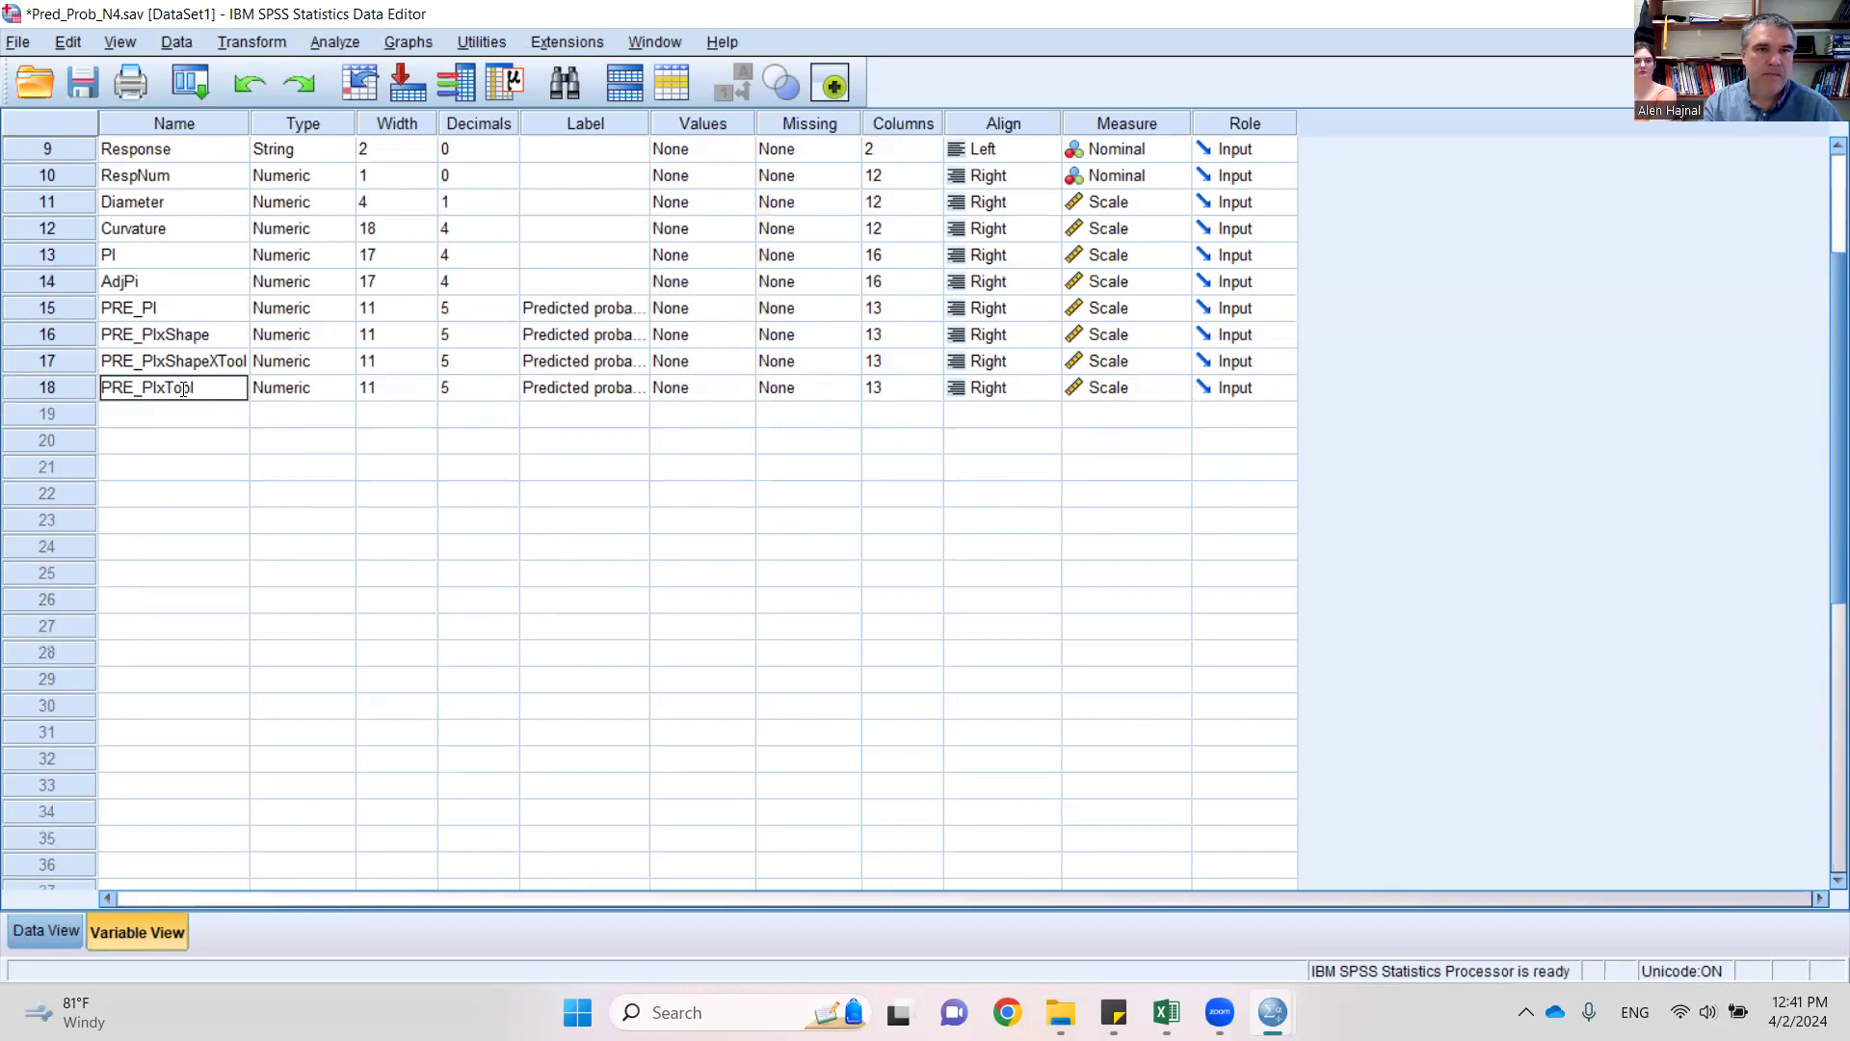
key("Return")
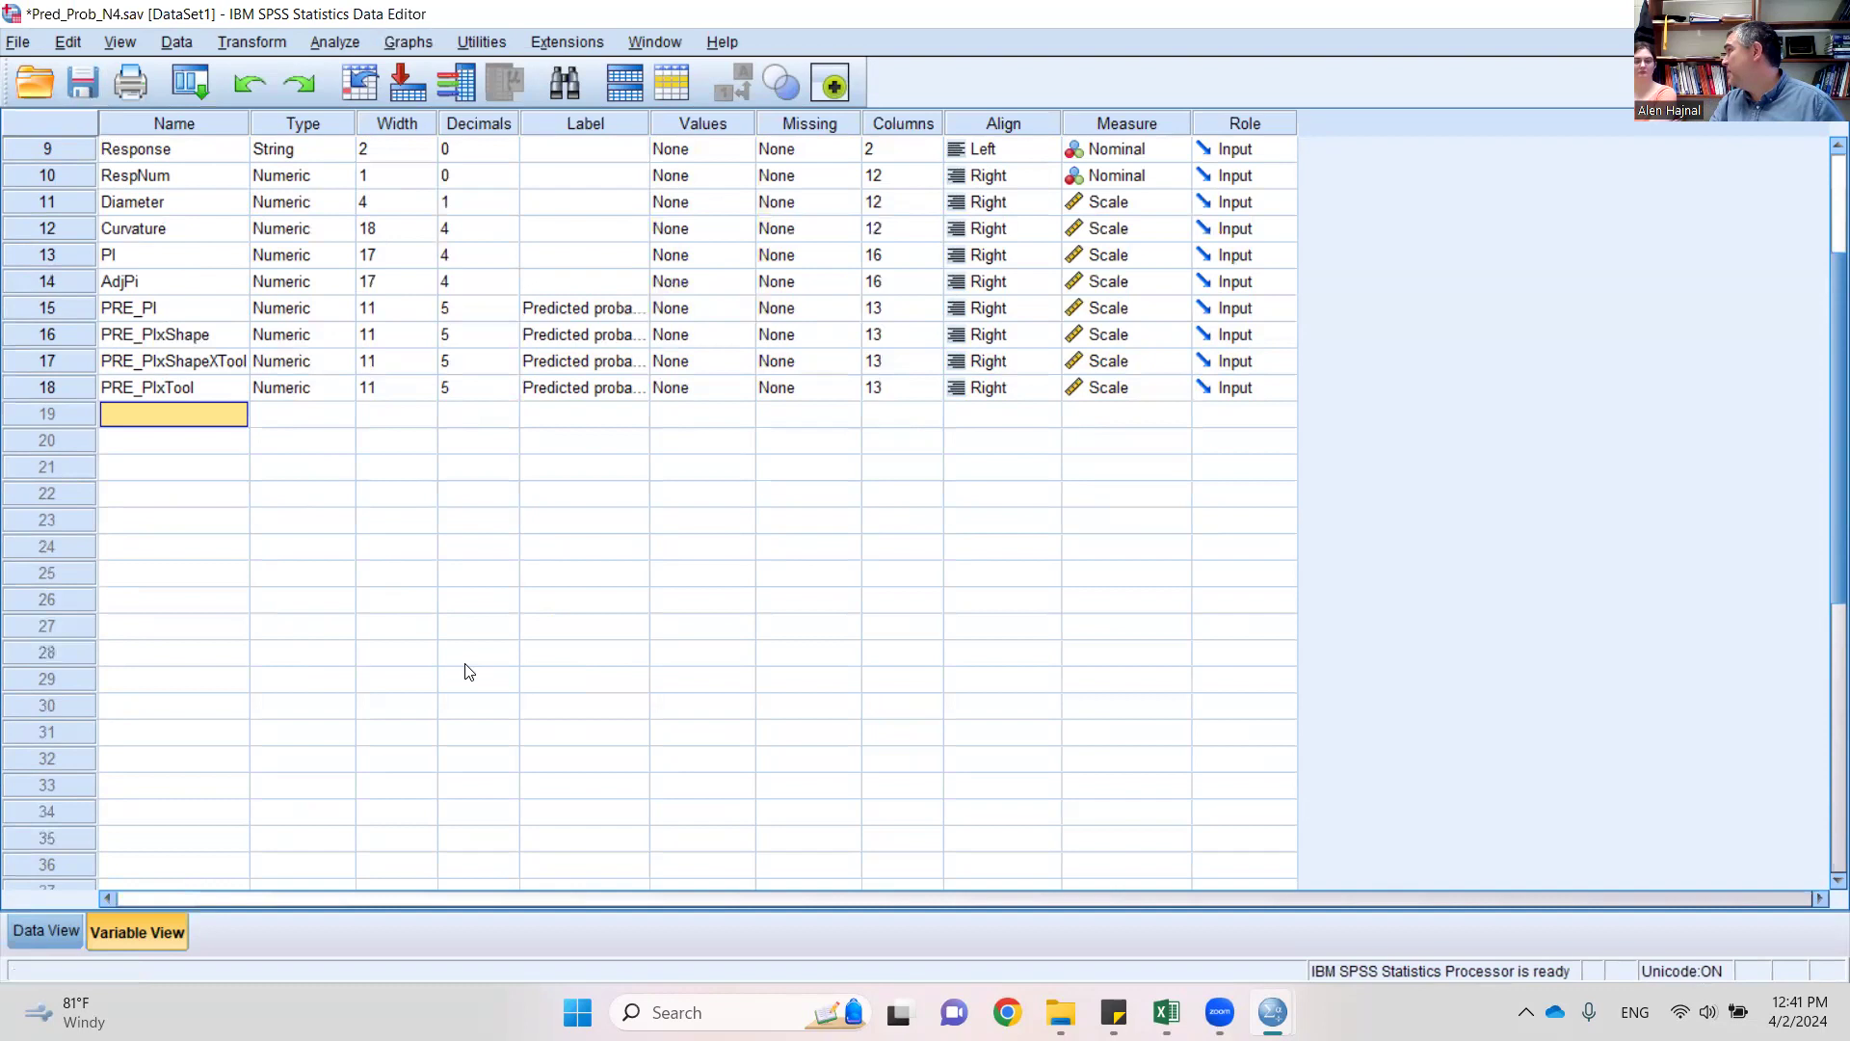
left_click(87, 94)
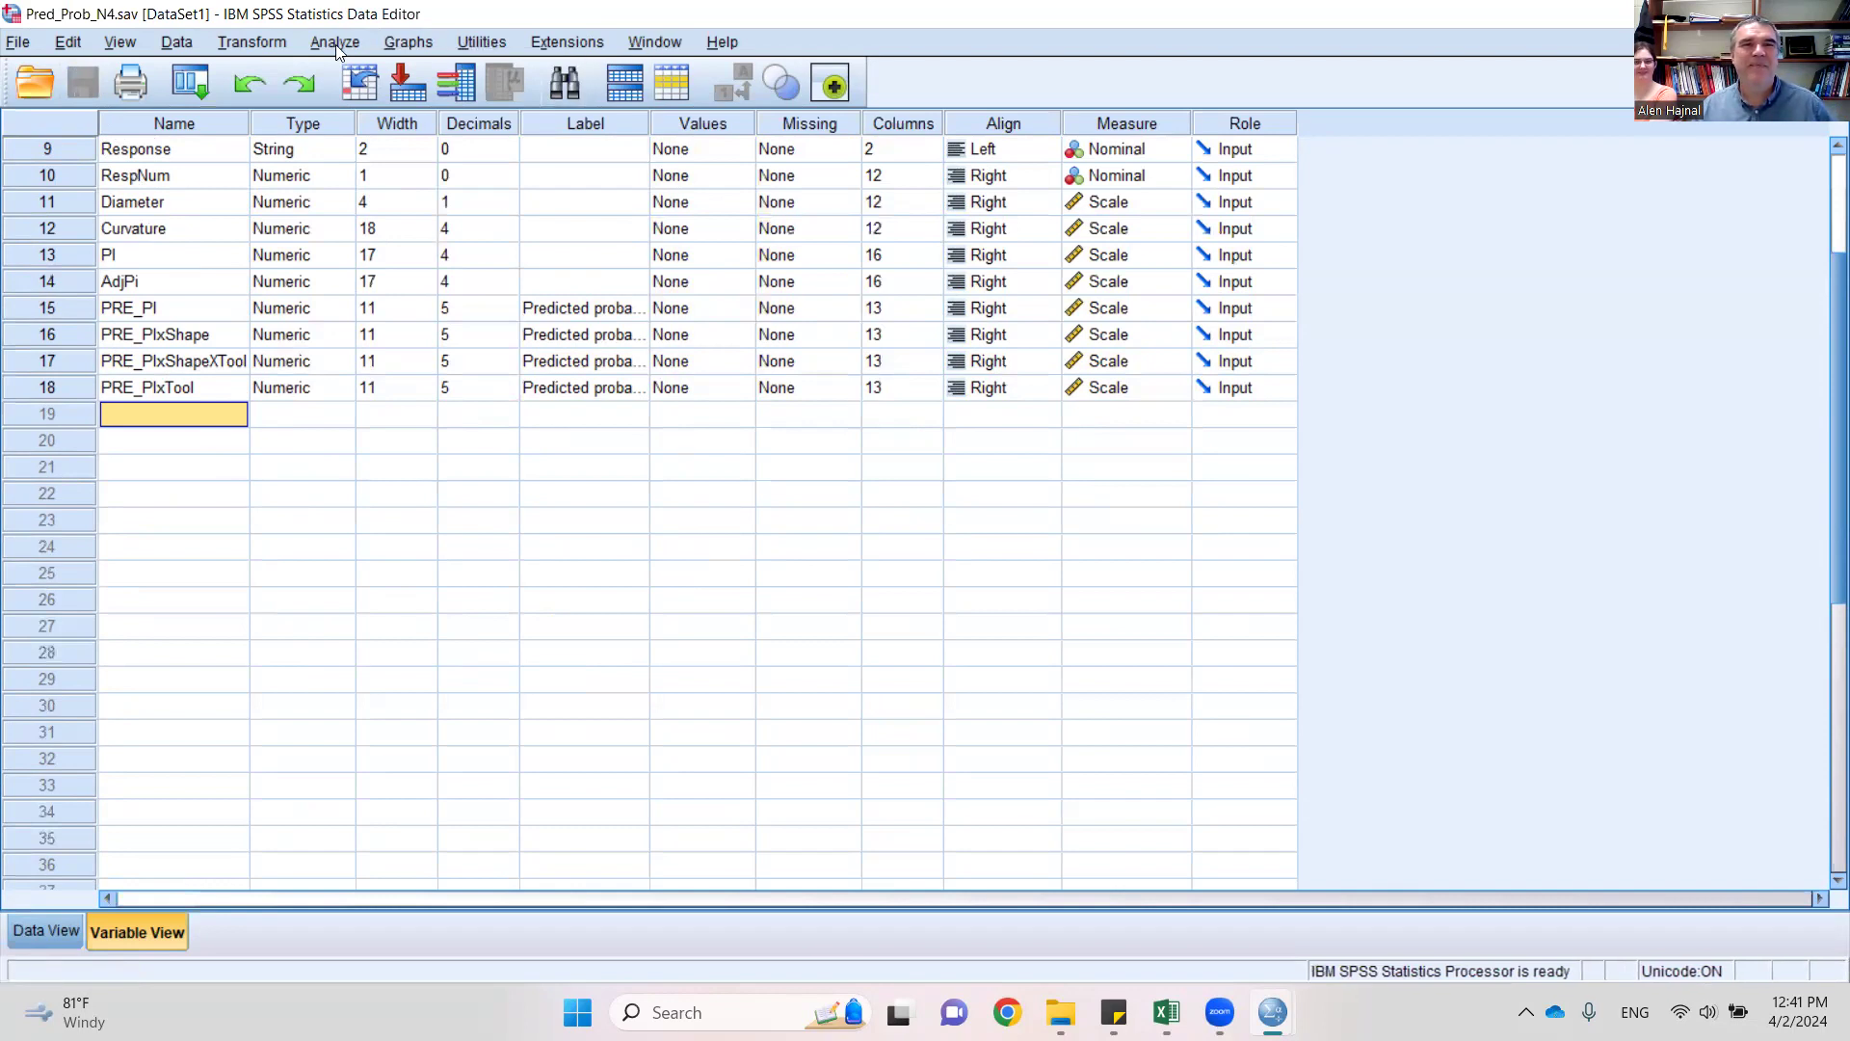
- Set up a new binary logistic regression on RespNum, replacing the covariates PI and Tool with AdjPi
left_click(71, 932)
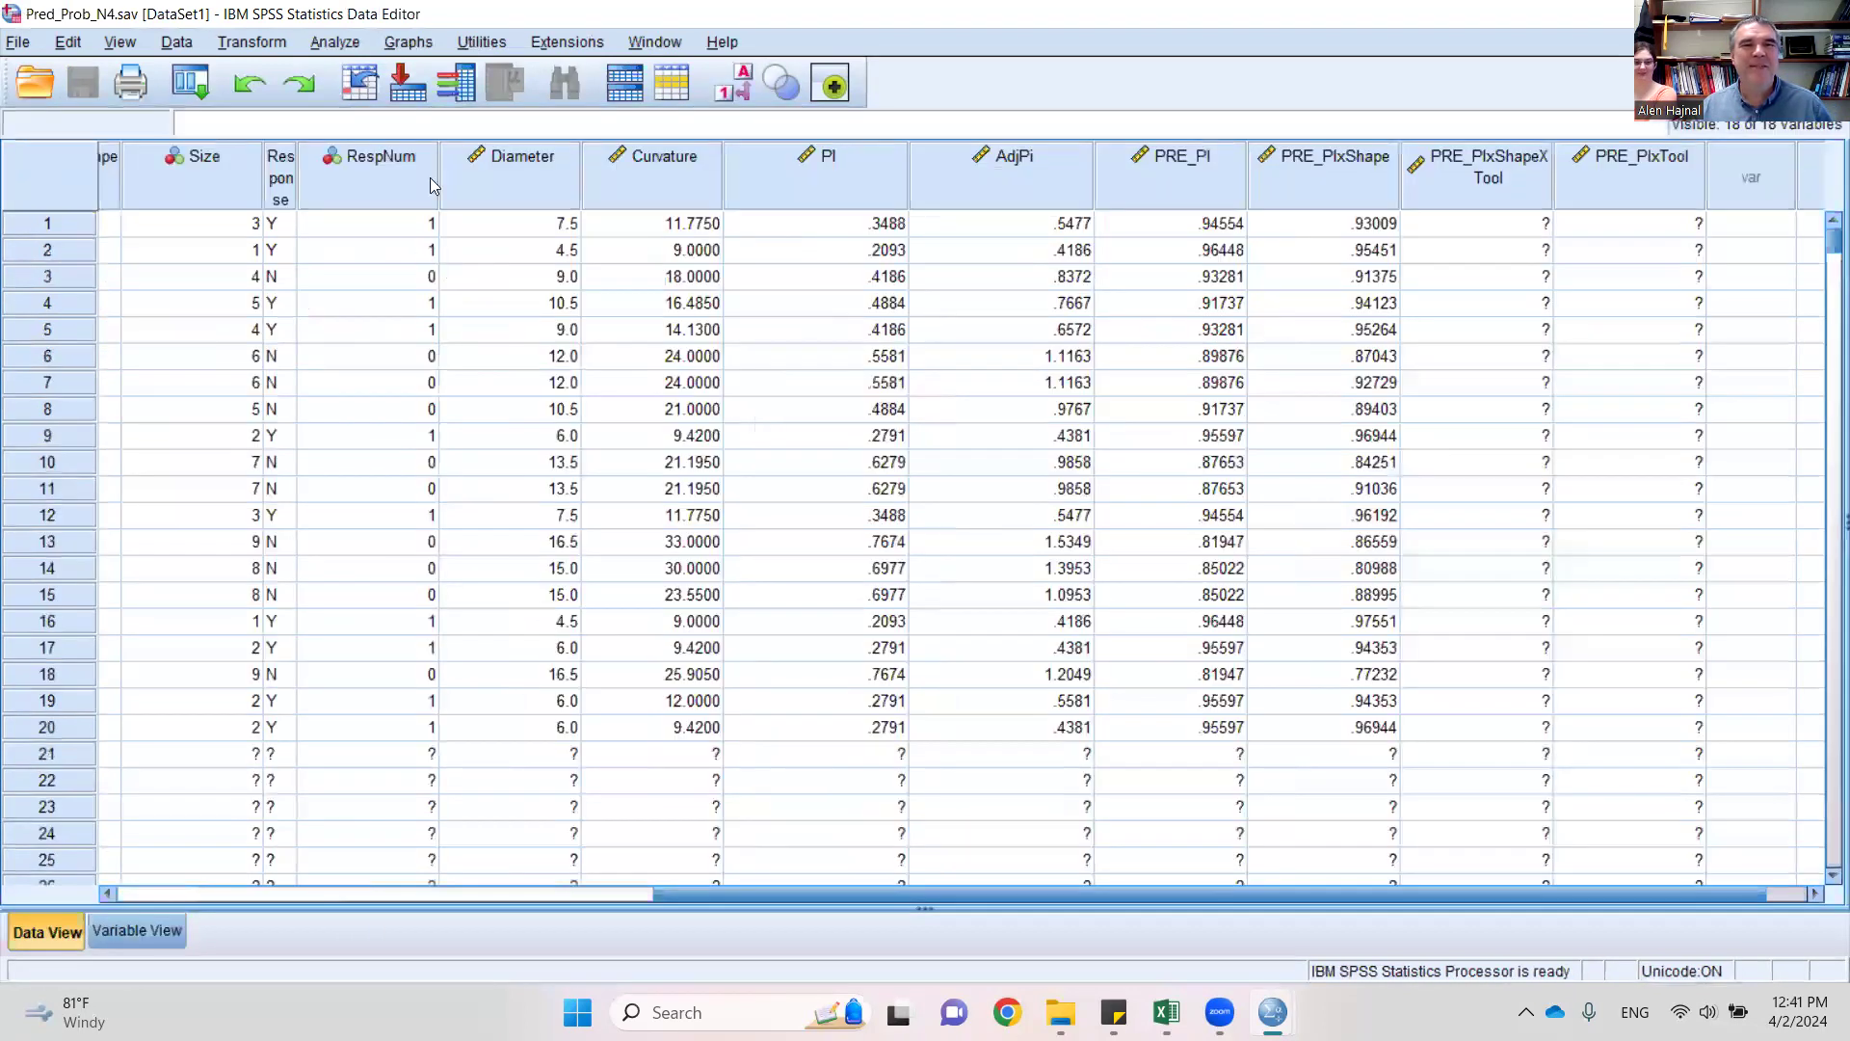
left_click(335, 42)
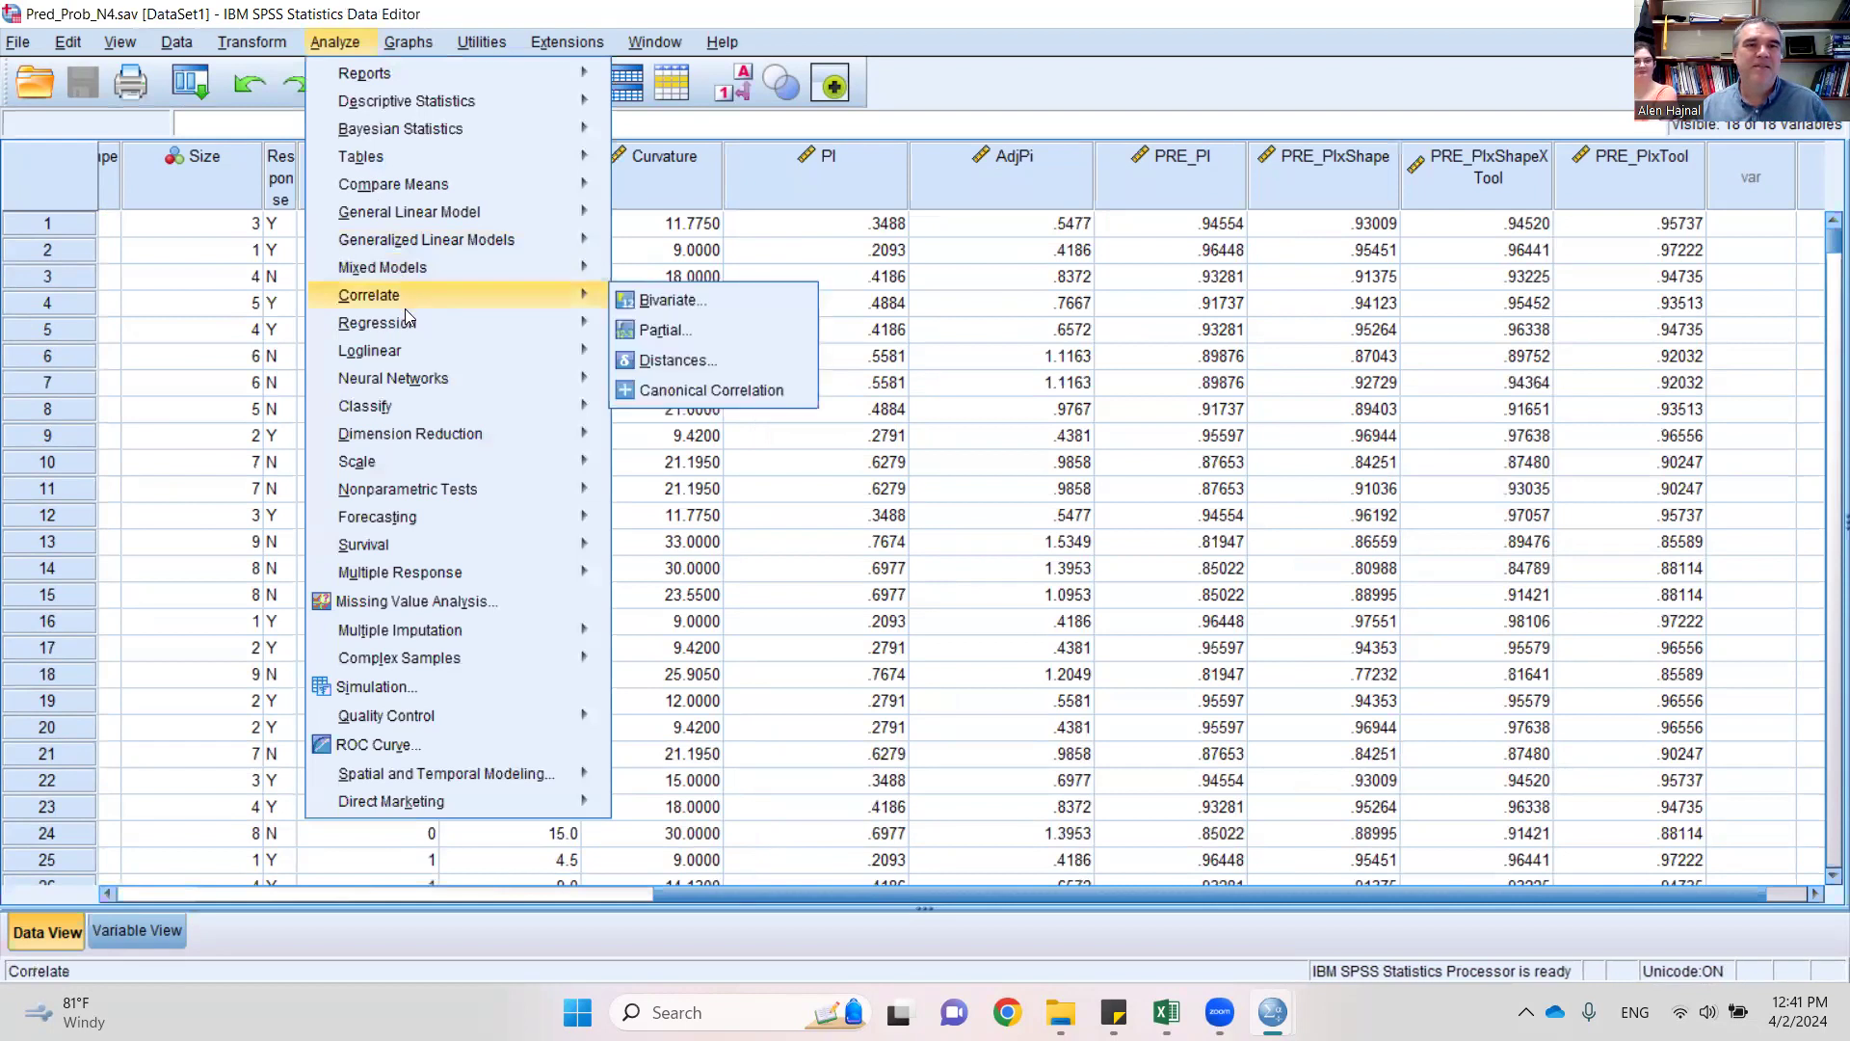
mouse_move(412, 327)
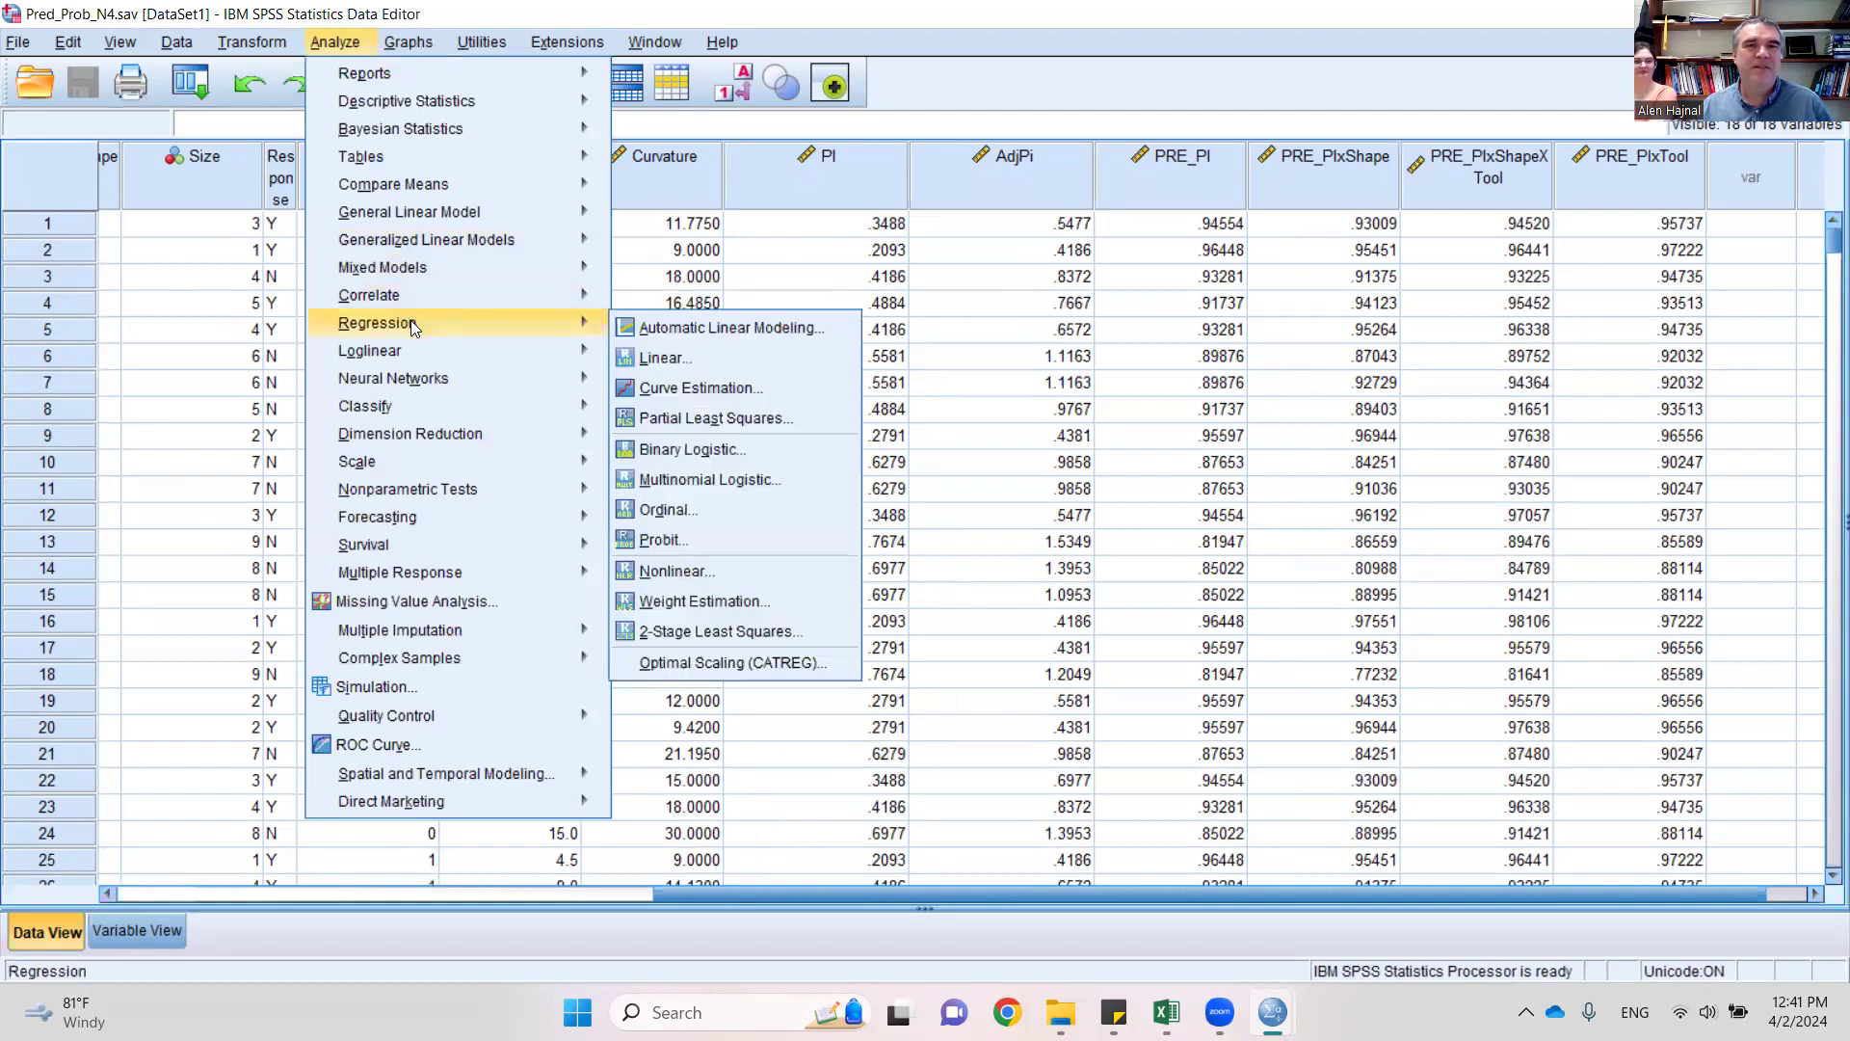
left_click(710, 449)
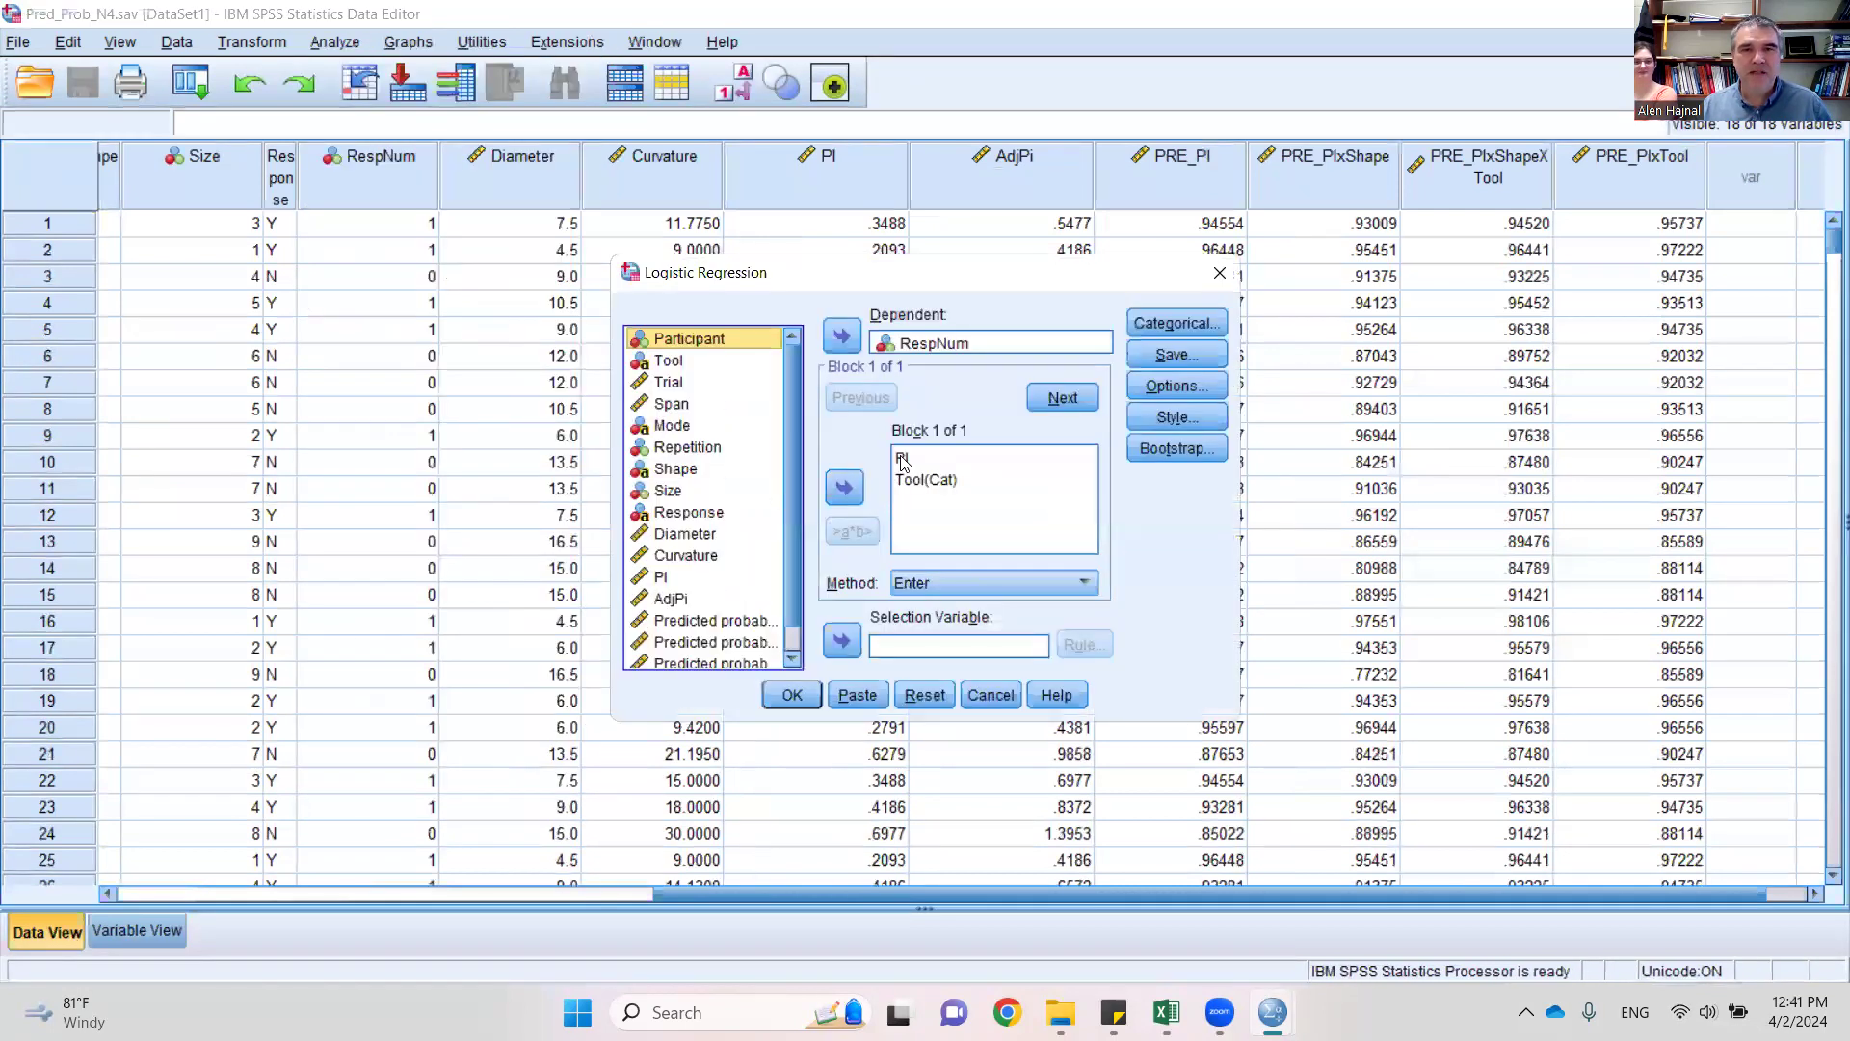
left_click(904, 459)
left_click(844, 487)
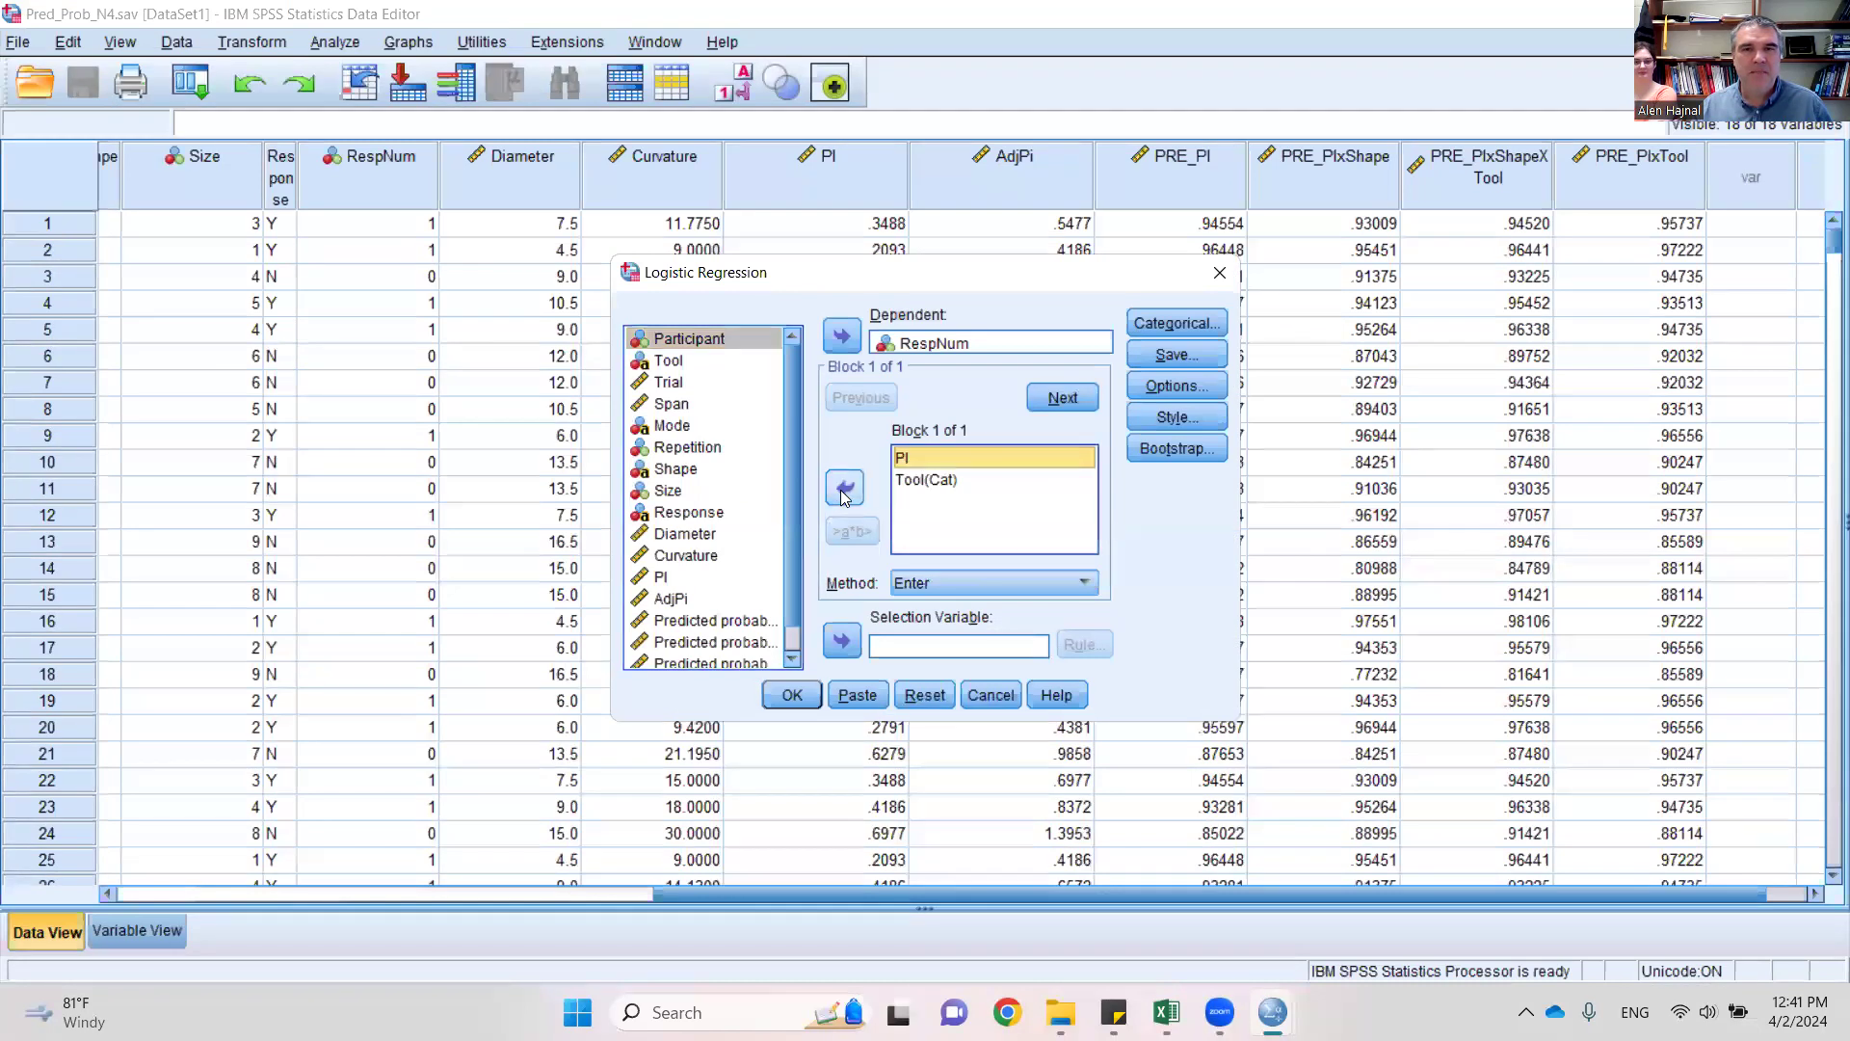
left_click(933, 465)
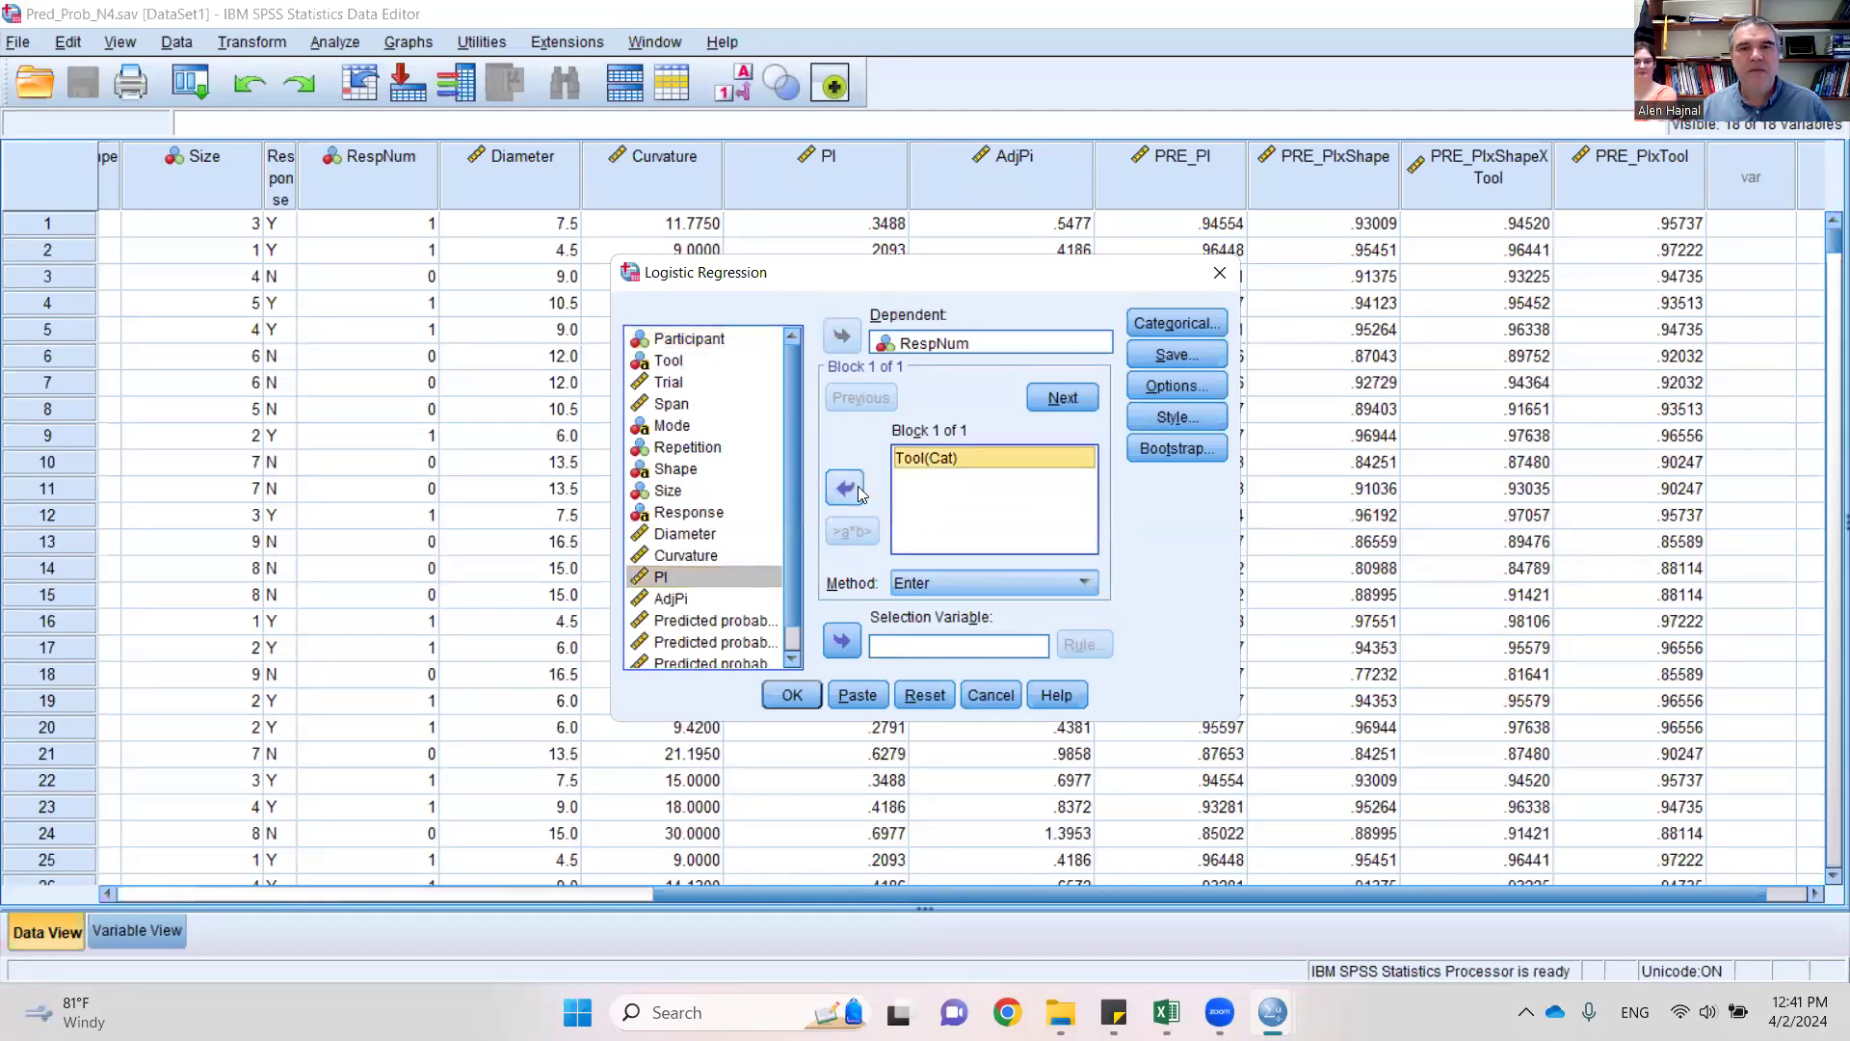
left_click(852, 487)
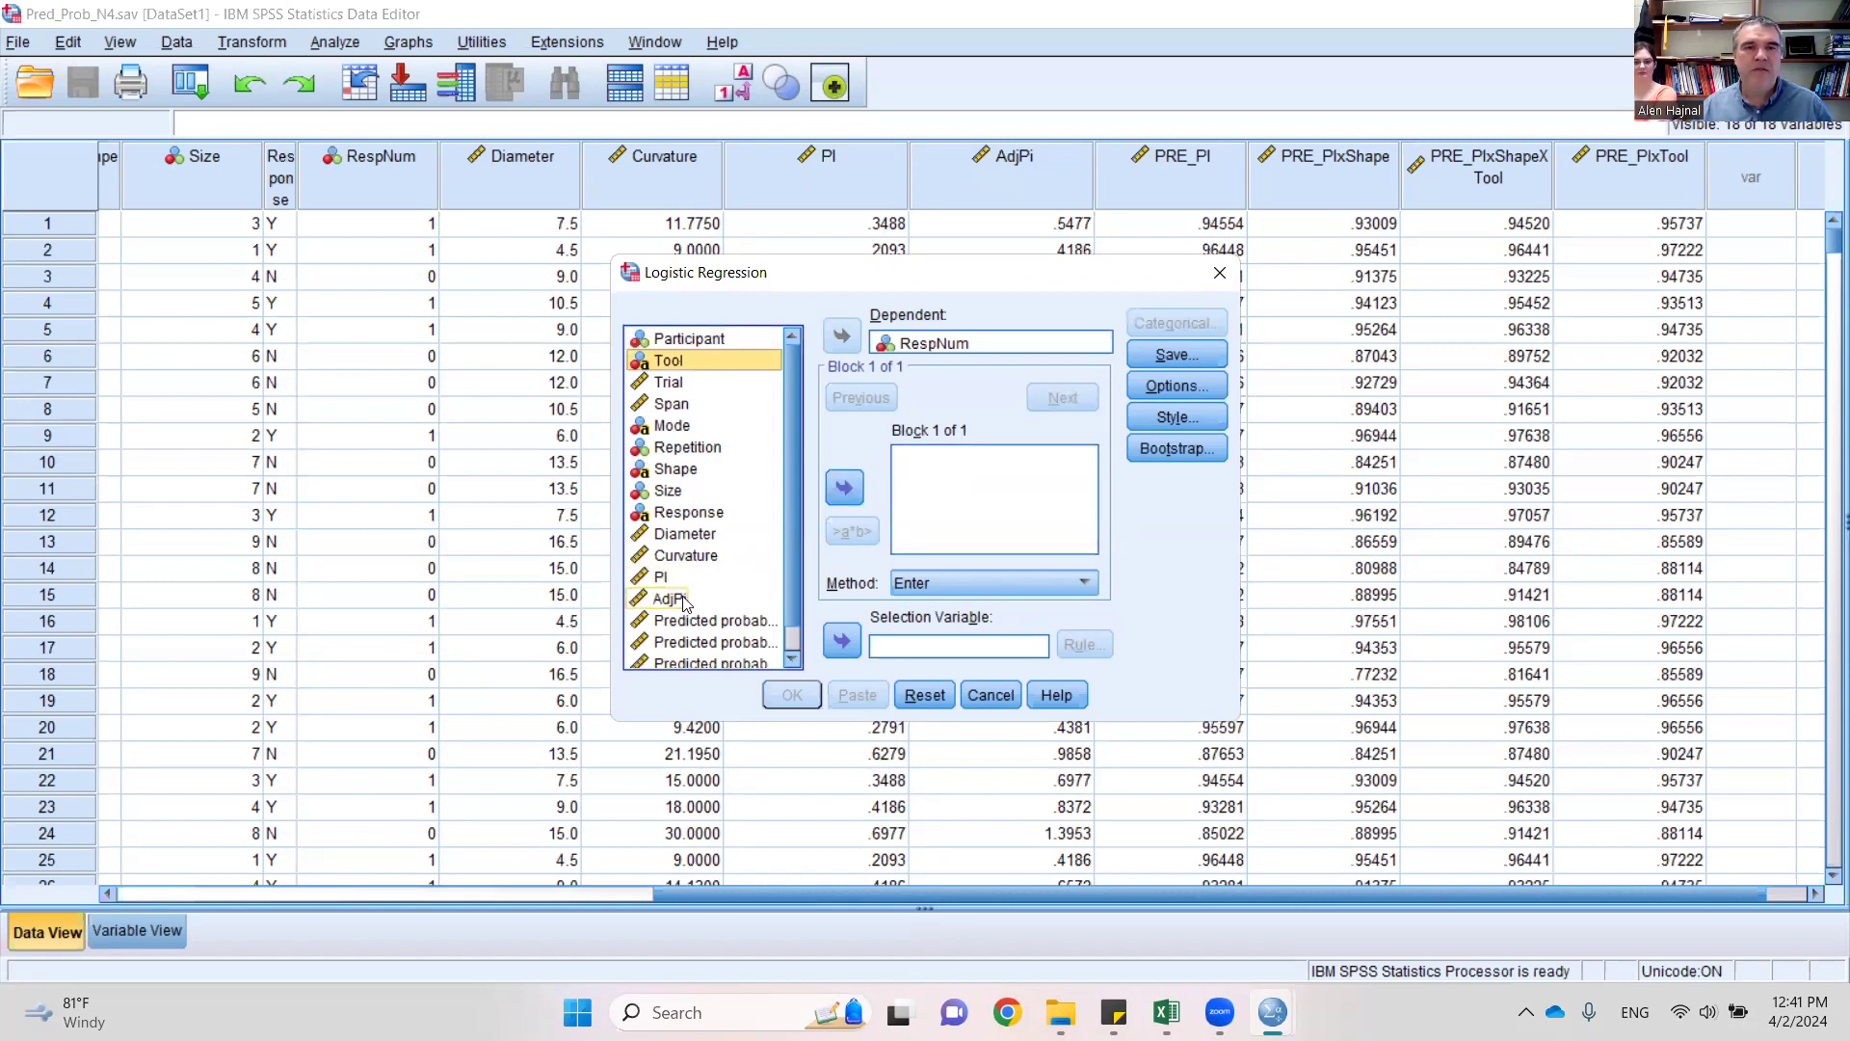
left_click(672, 598)
left_click(856, 495)
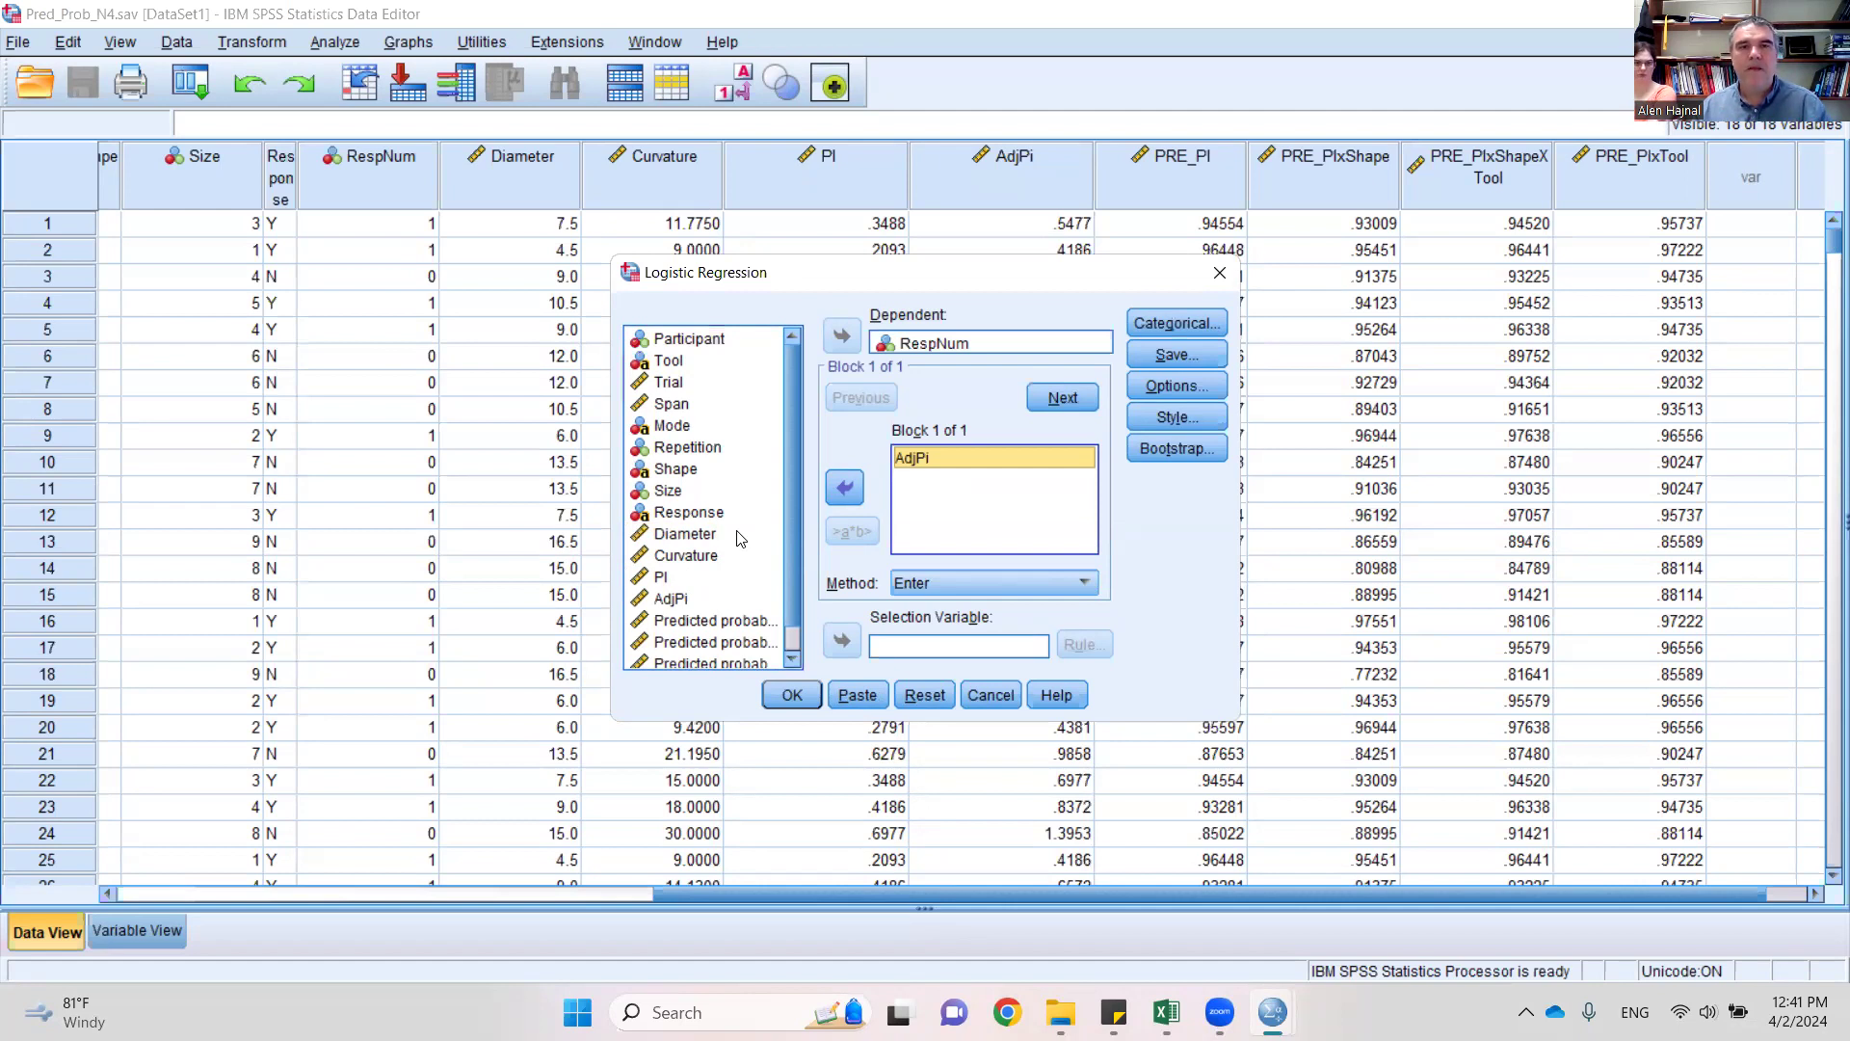
- Leave AdjPi out of the categorical covariates, keep predicted probabilities set to save, and run the regression
left_click(669, 362)
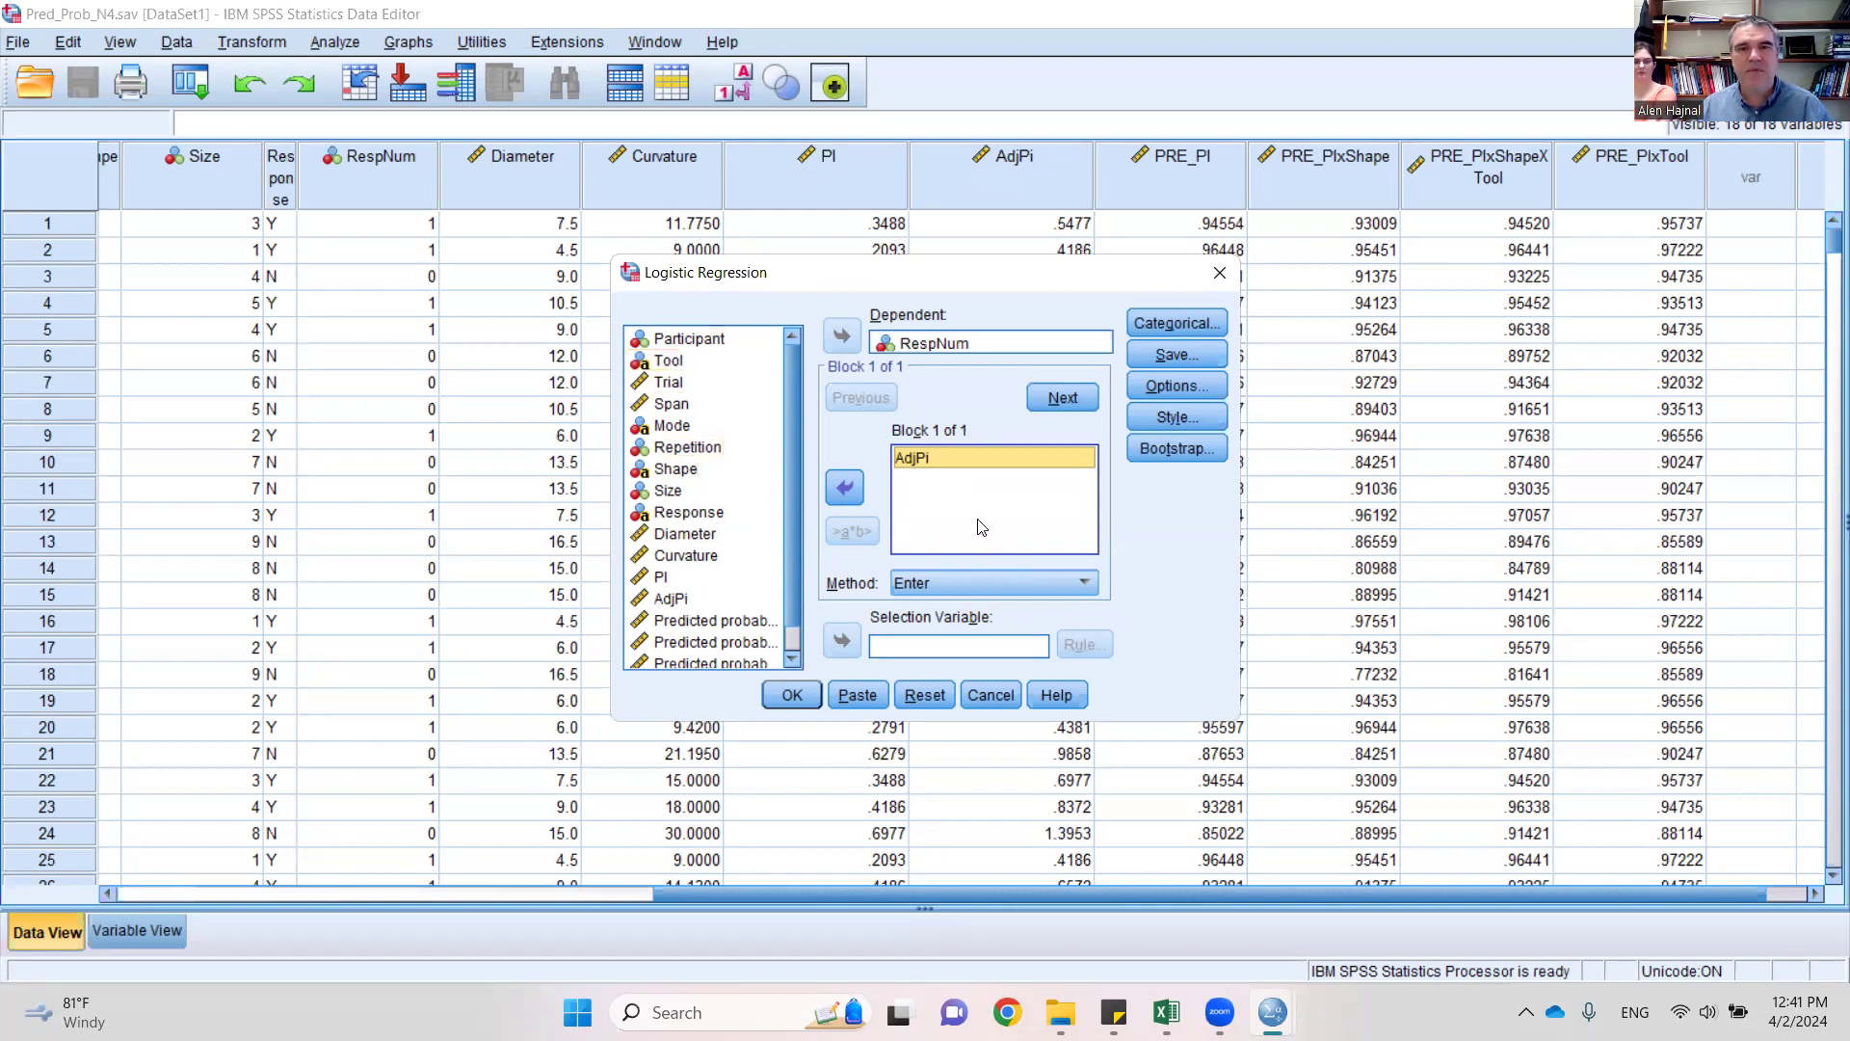
left_click(1185, 323)
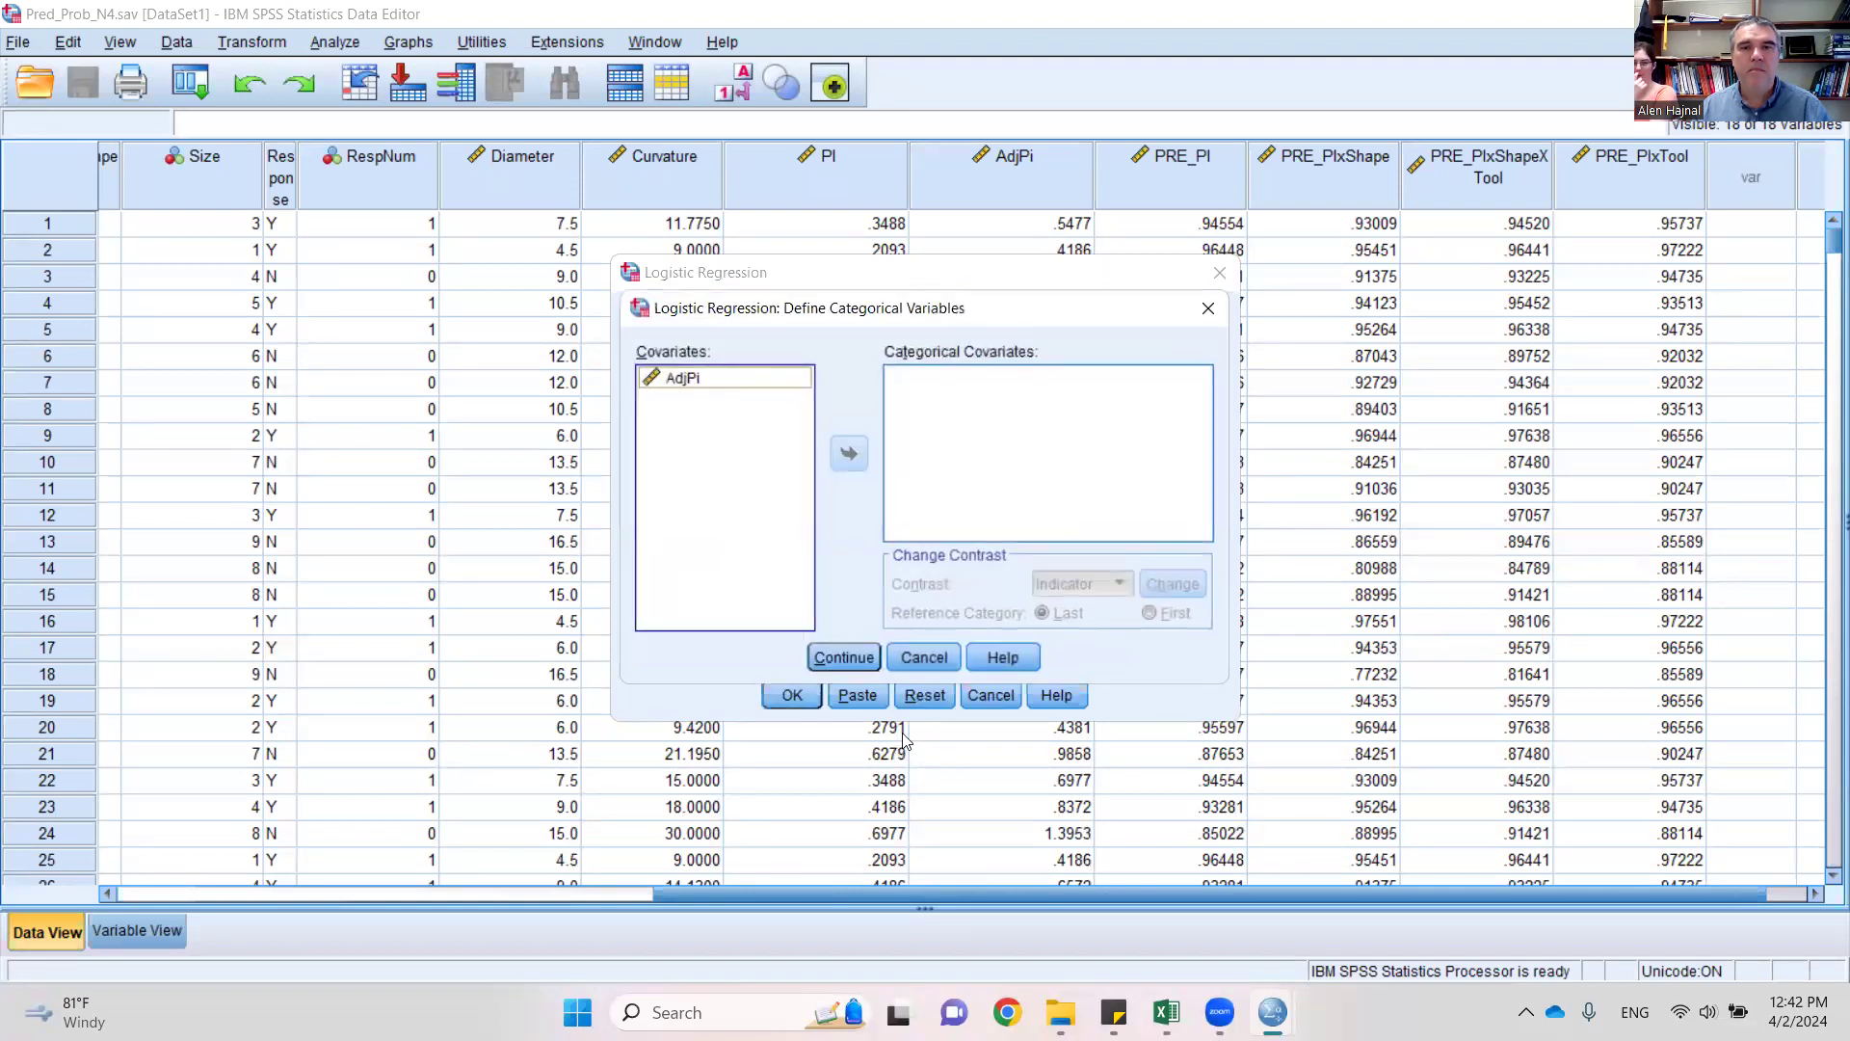
left_click(913, 659)
left_click(1178, 355)
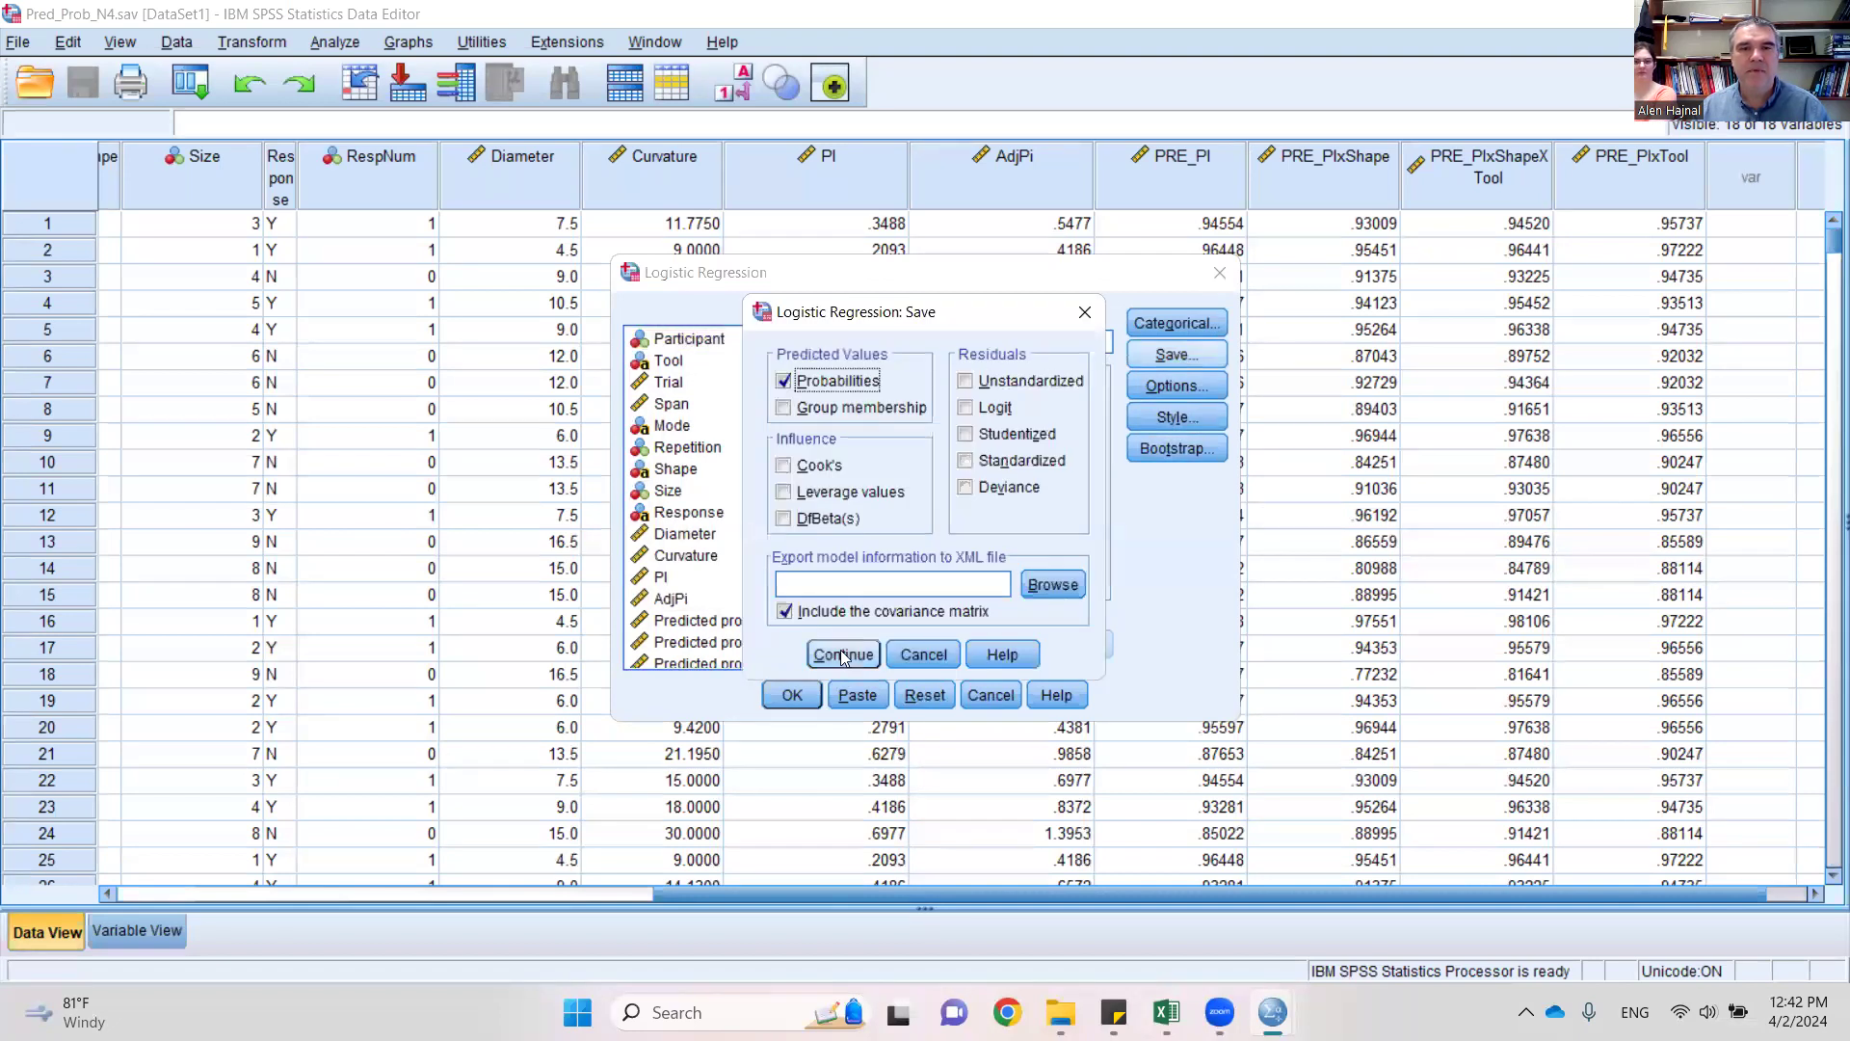
left_click(842, 653)
left_click(794, 697)
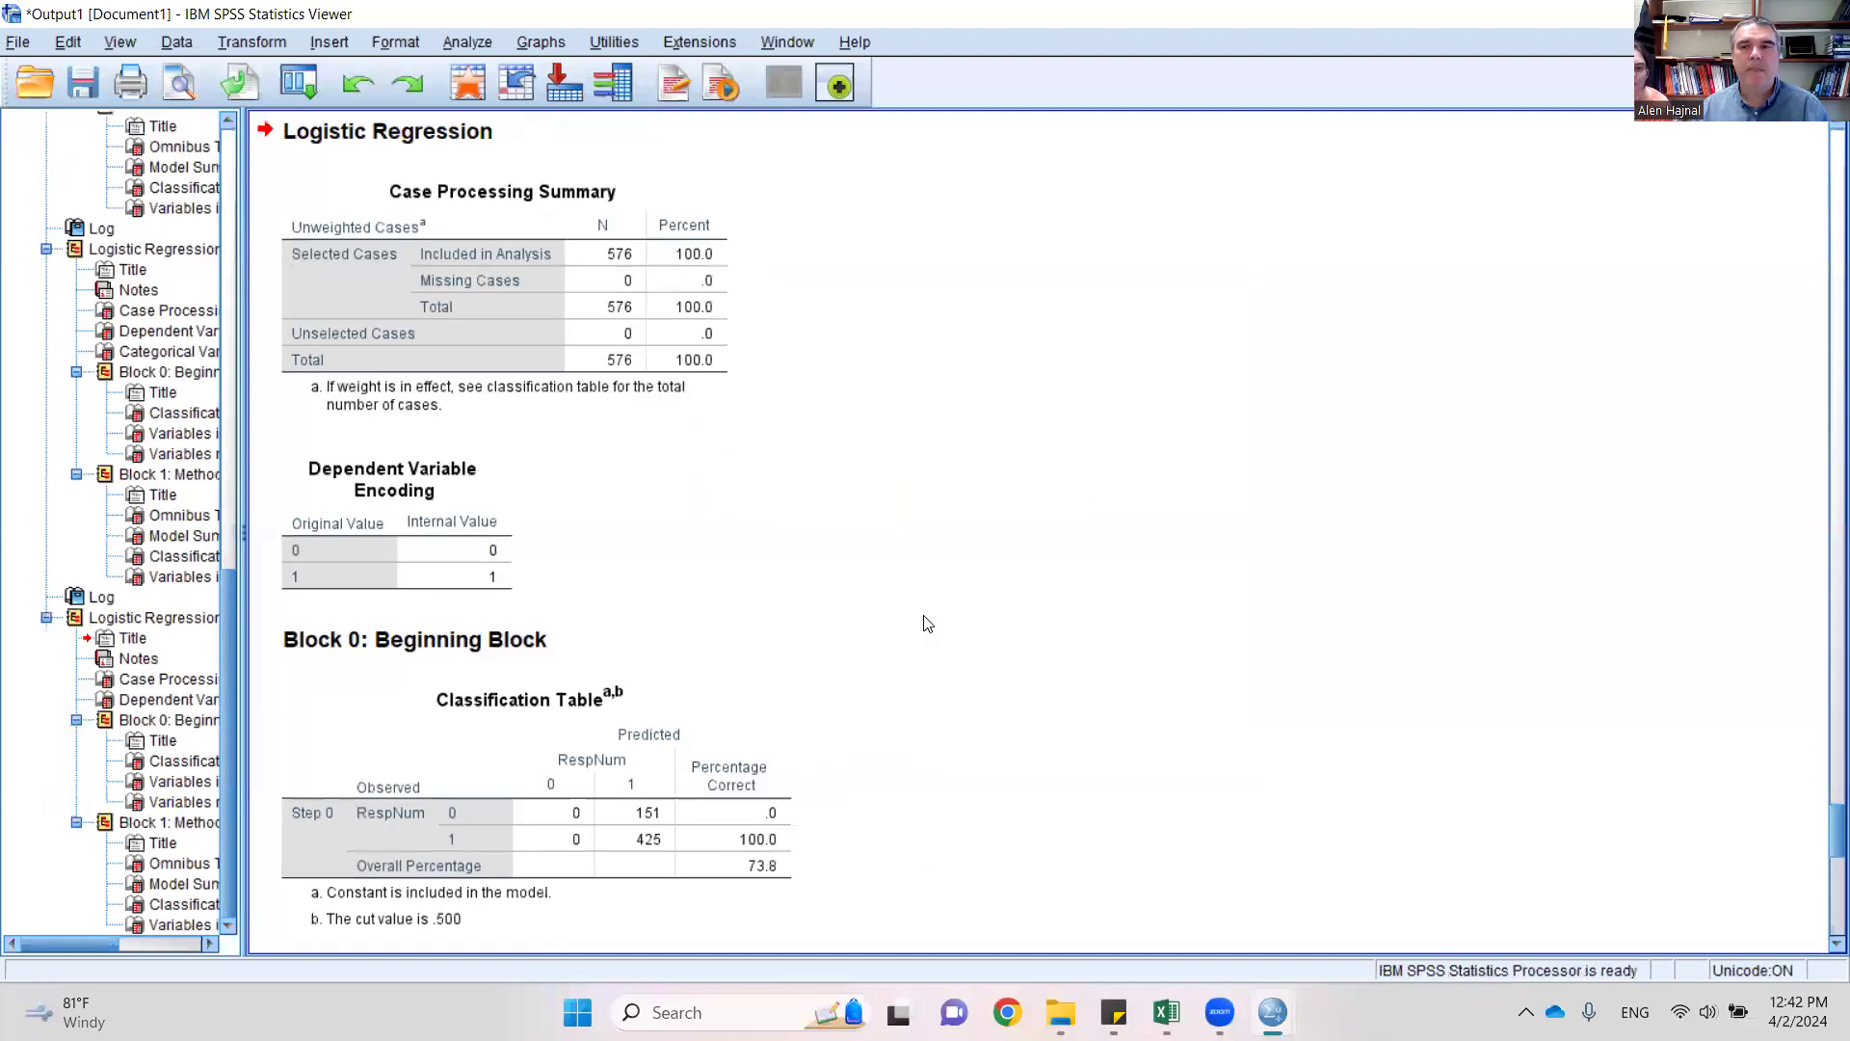
- Examine the model summary, classification table and Variables in the Equation for the AdjPi regression
scroll(927, 624, "down", 3)
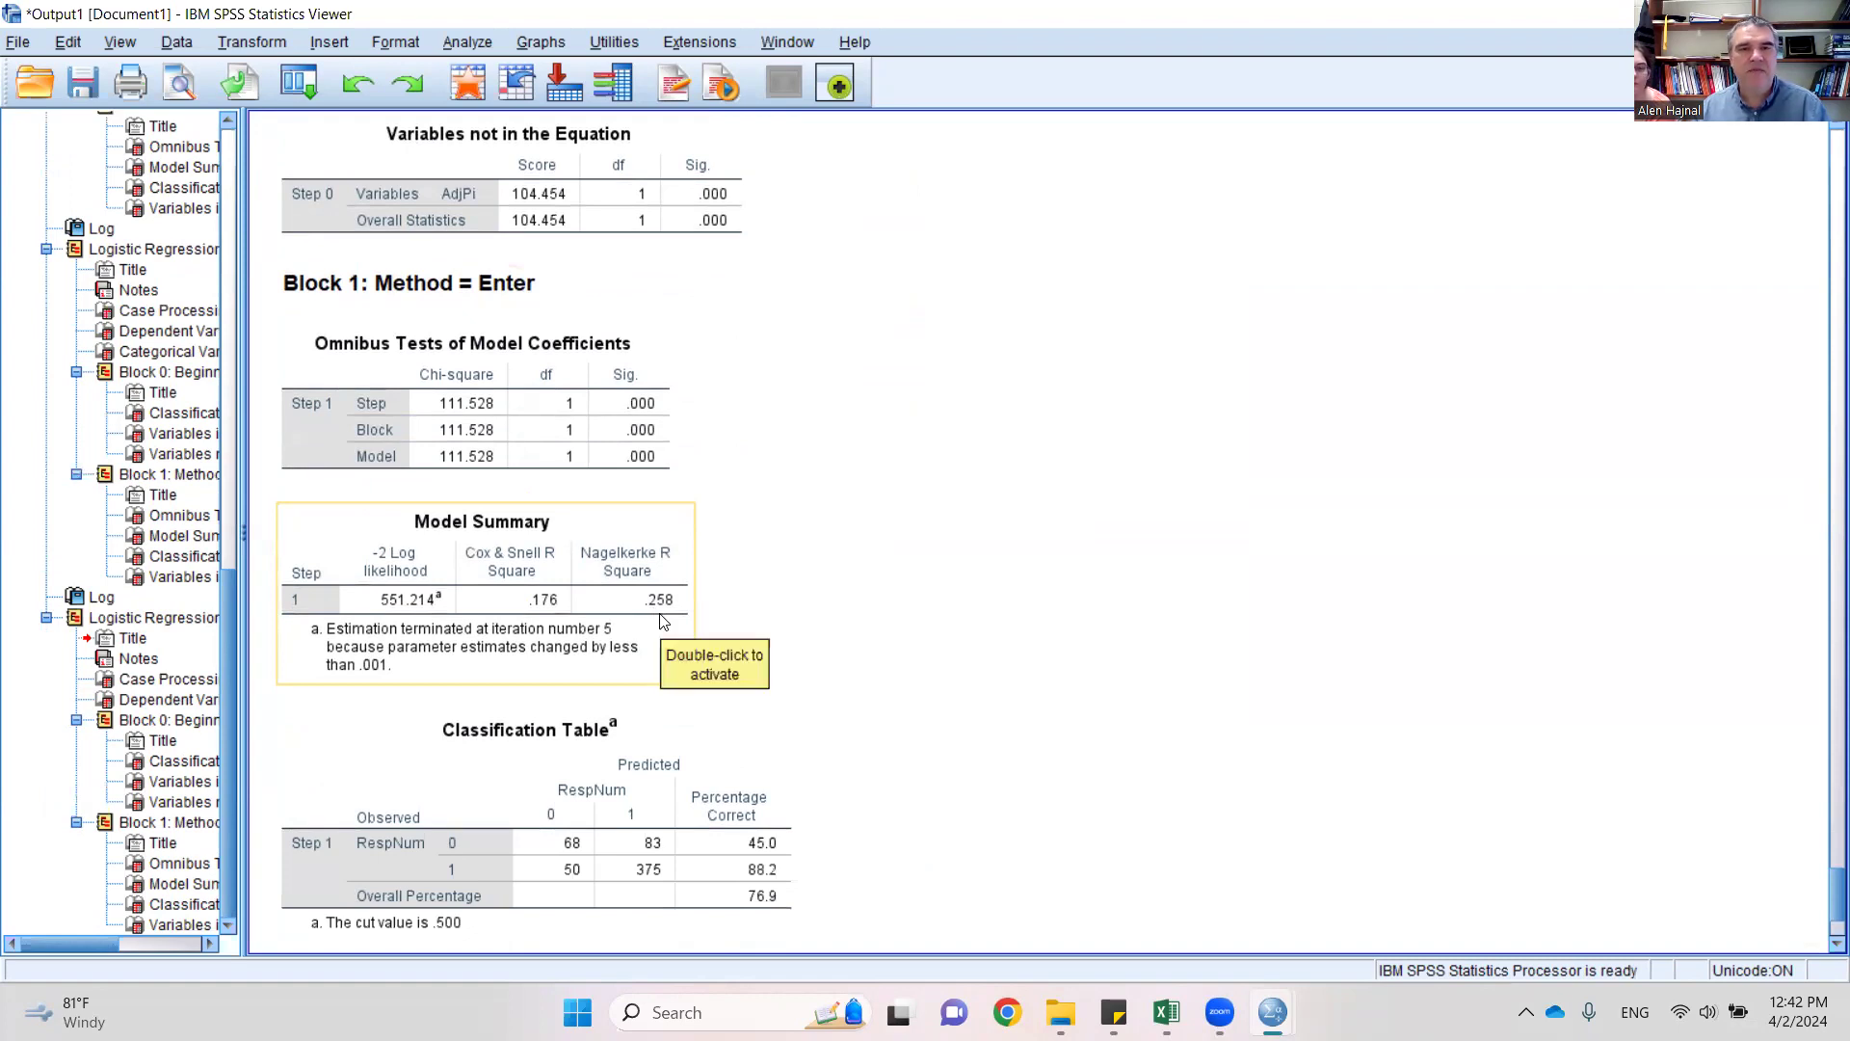
scroll(855, 650, "down", 3)
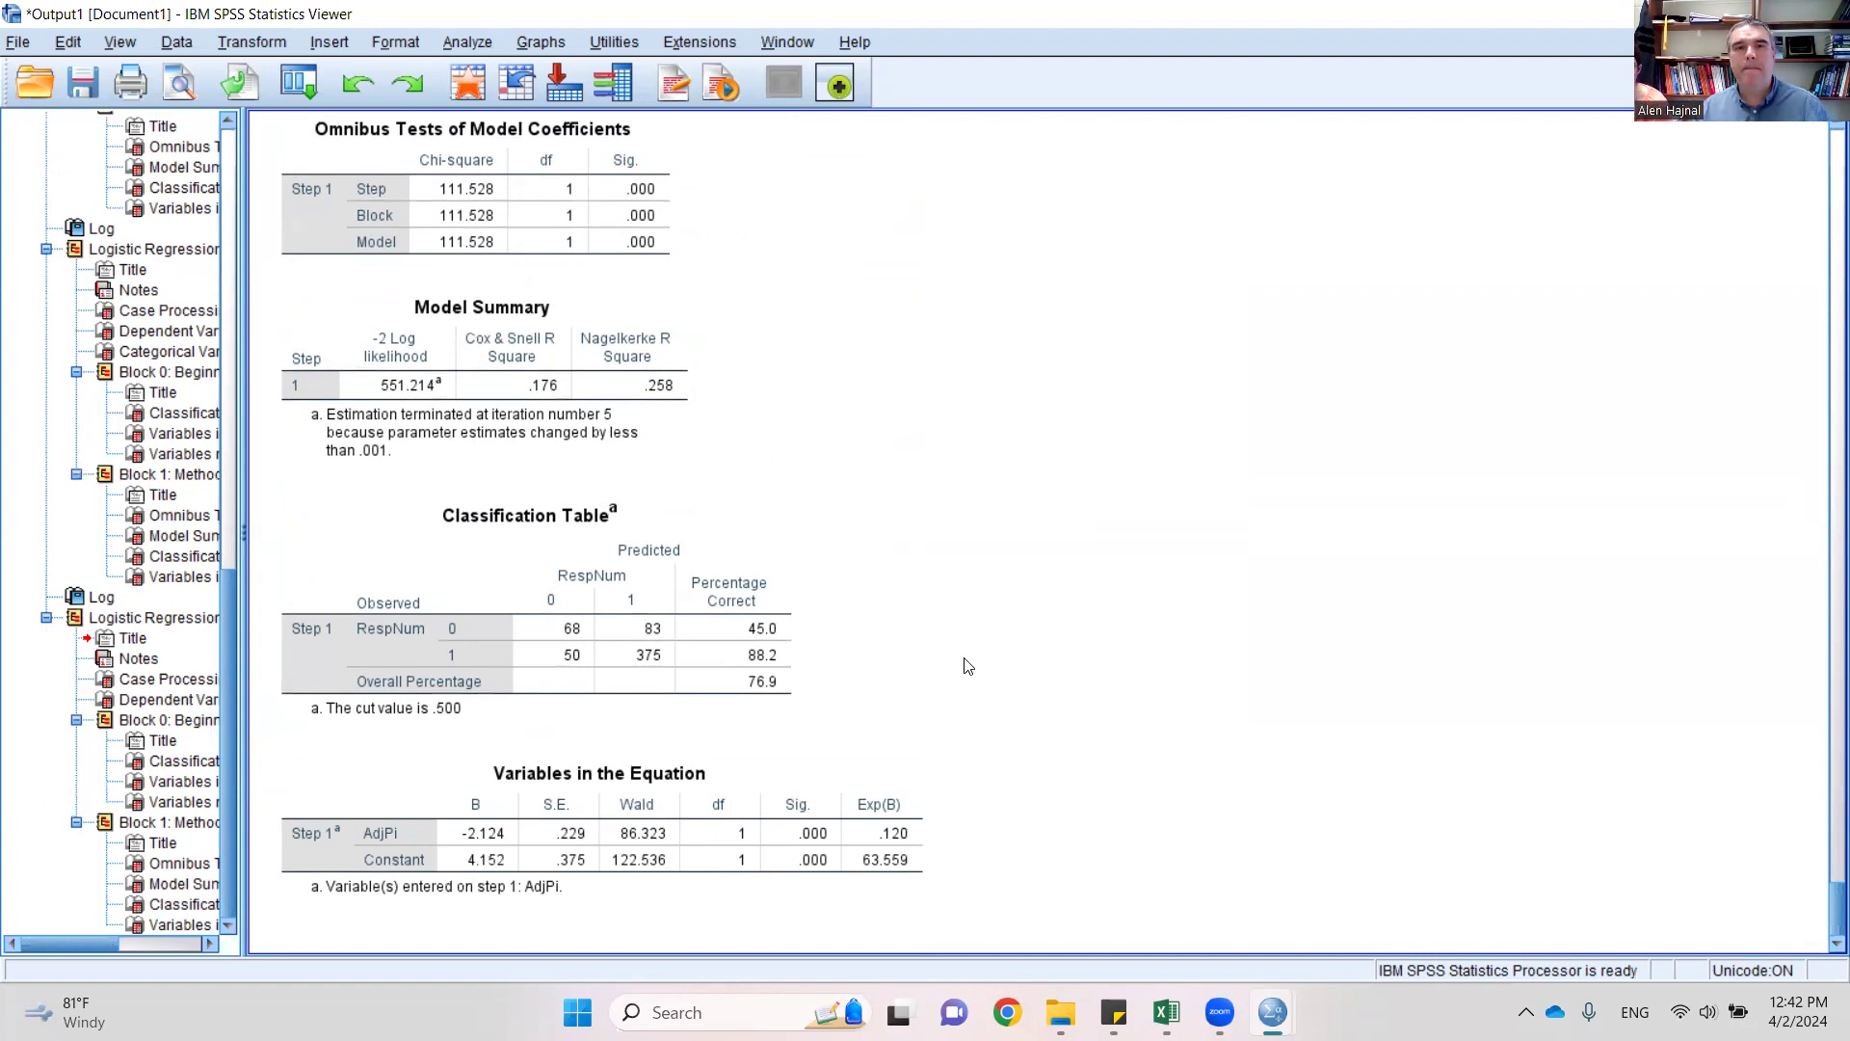
- Switch to the Pred_Prob_N4 data set and rename the variable PRE_1 as PRE_PIadj
left_click(796, 43)
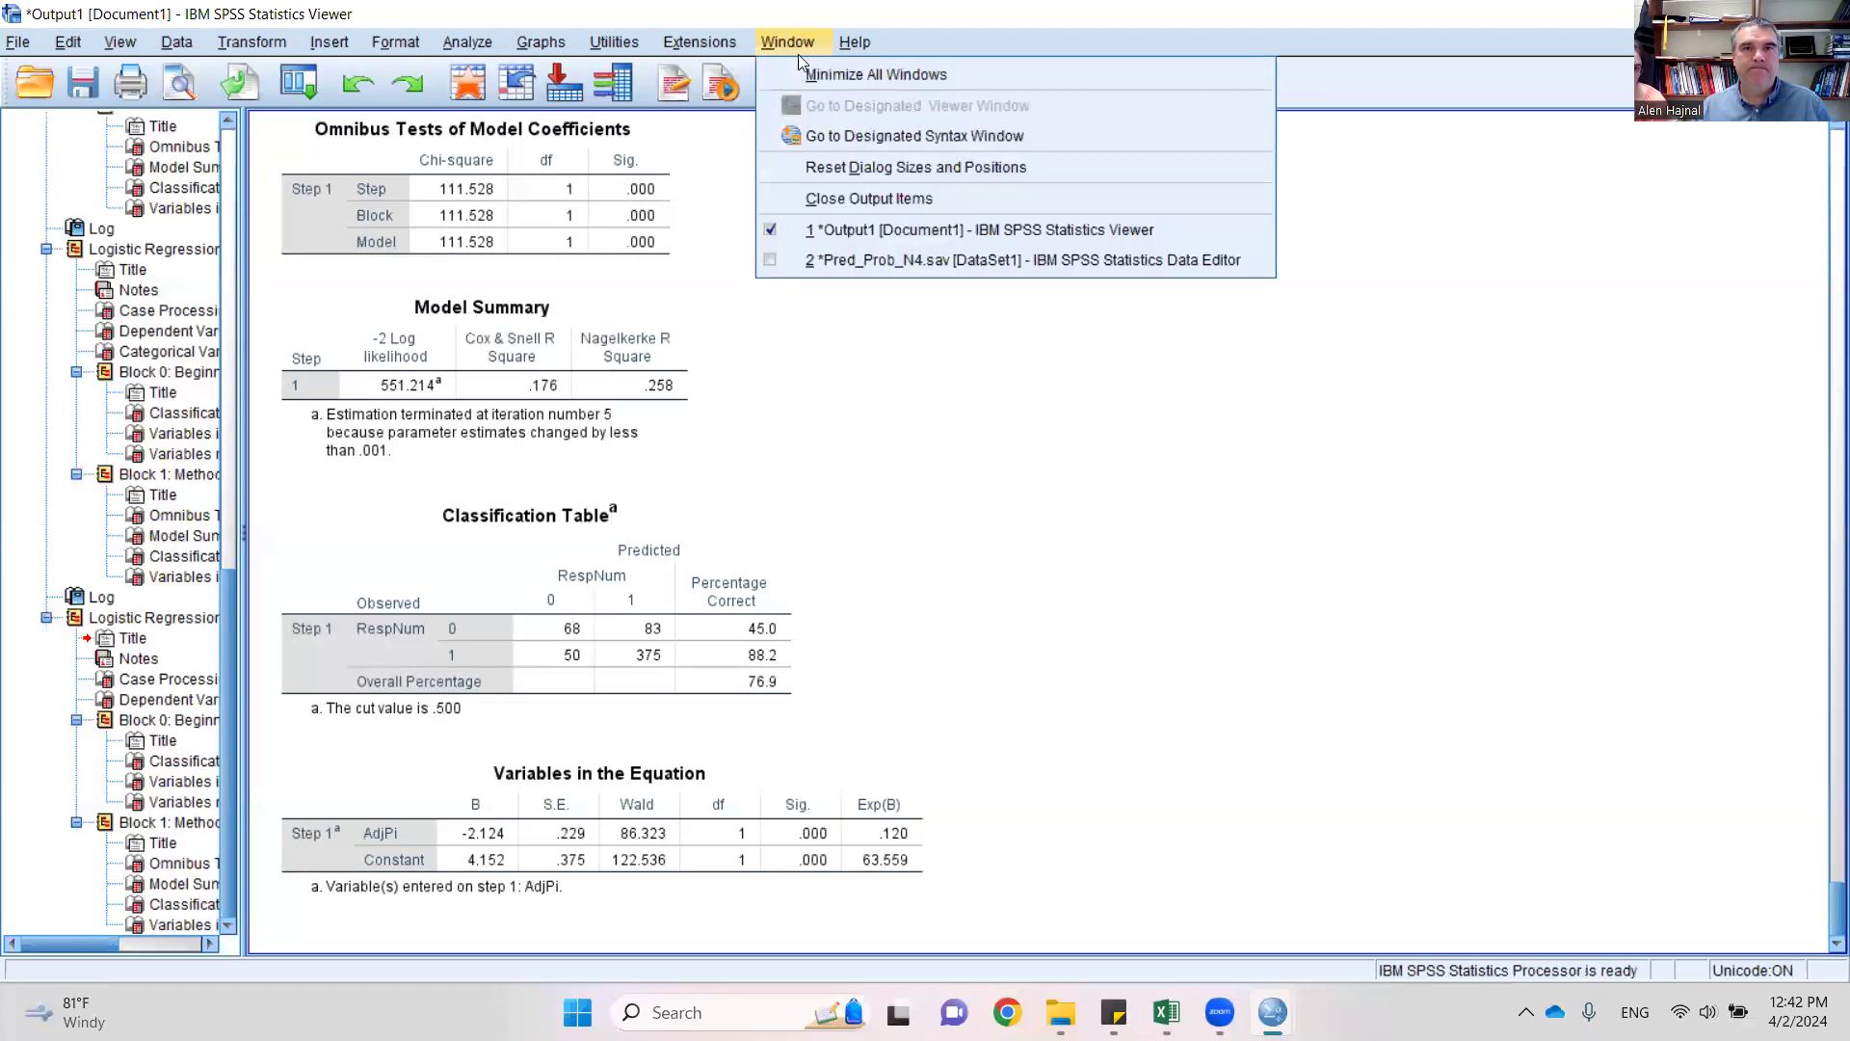
left_click(883, 260)
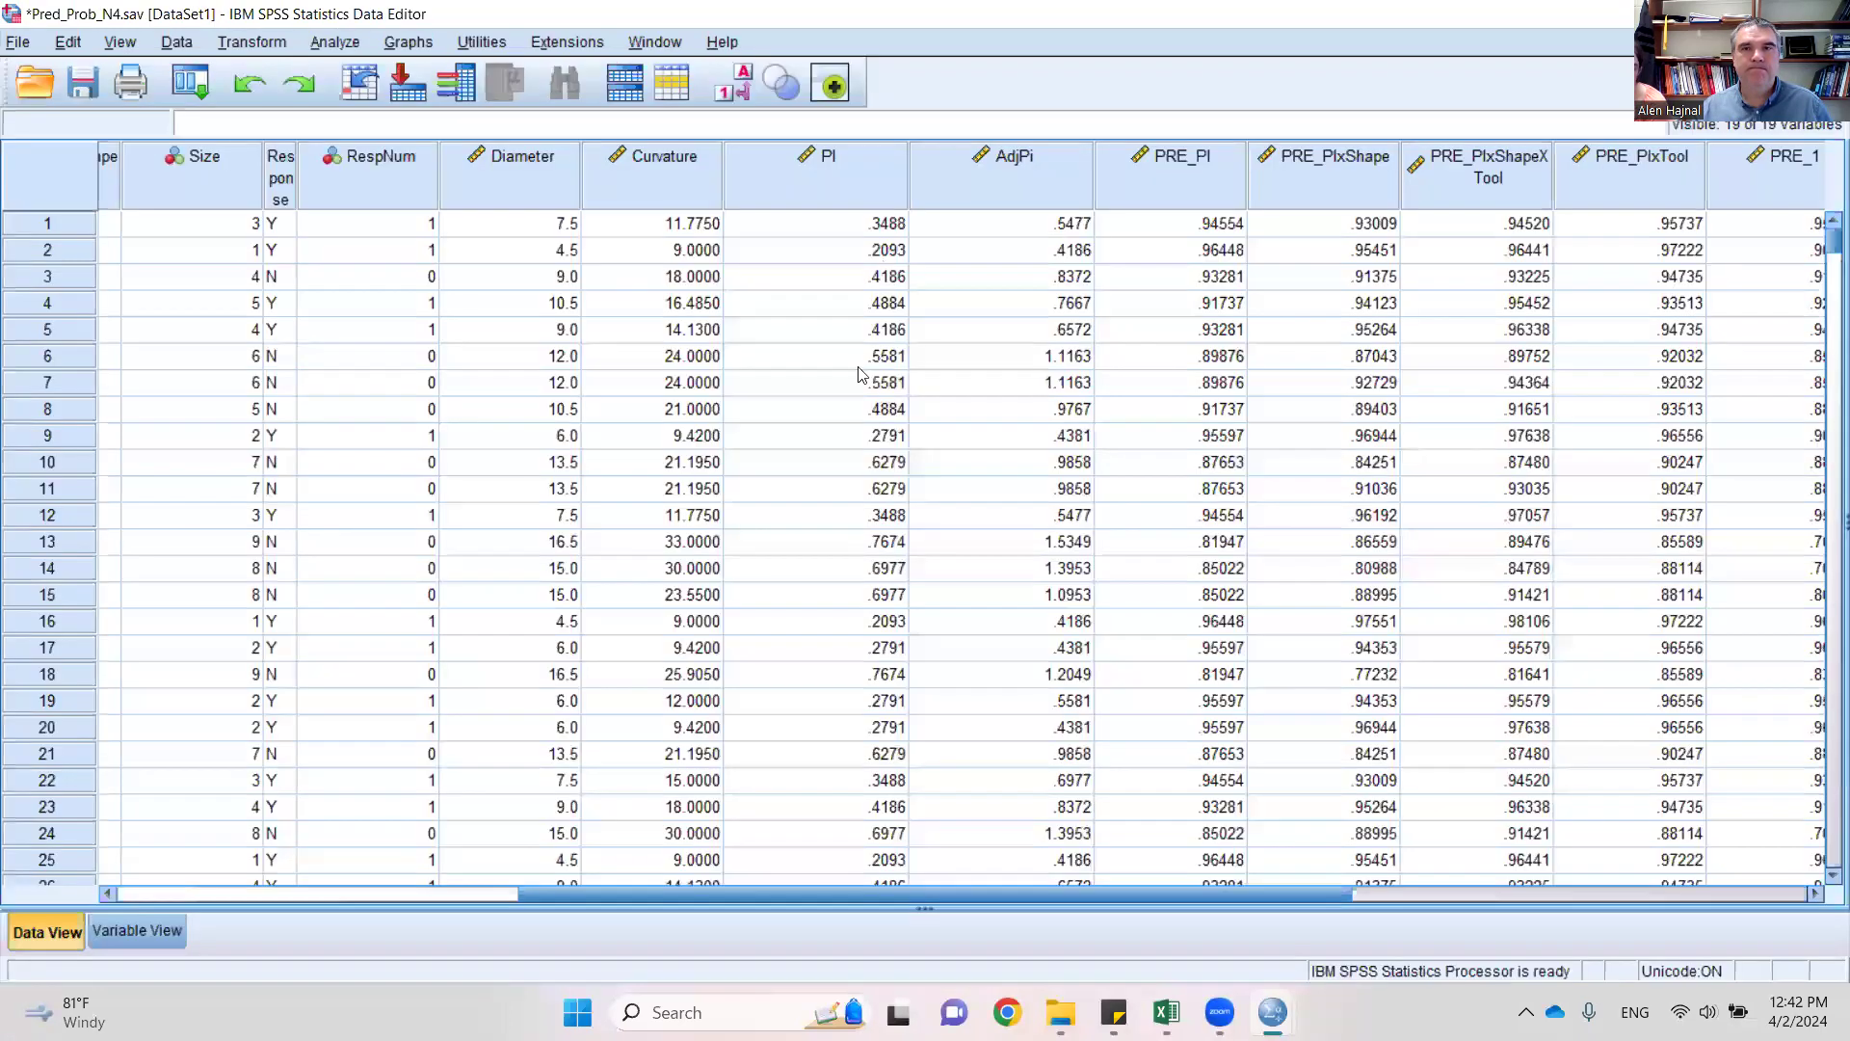
left_click(128, 931)
left_click(179, 412)
left_click(179, 412)
key("BackSpace")
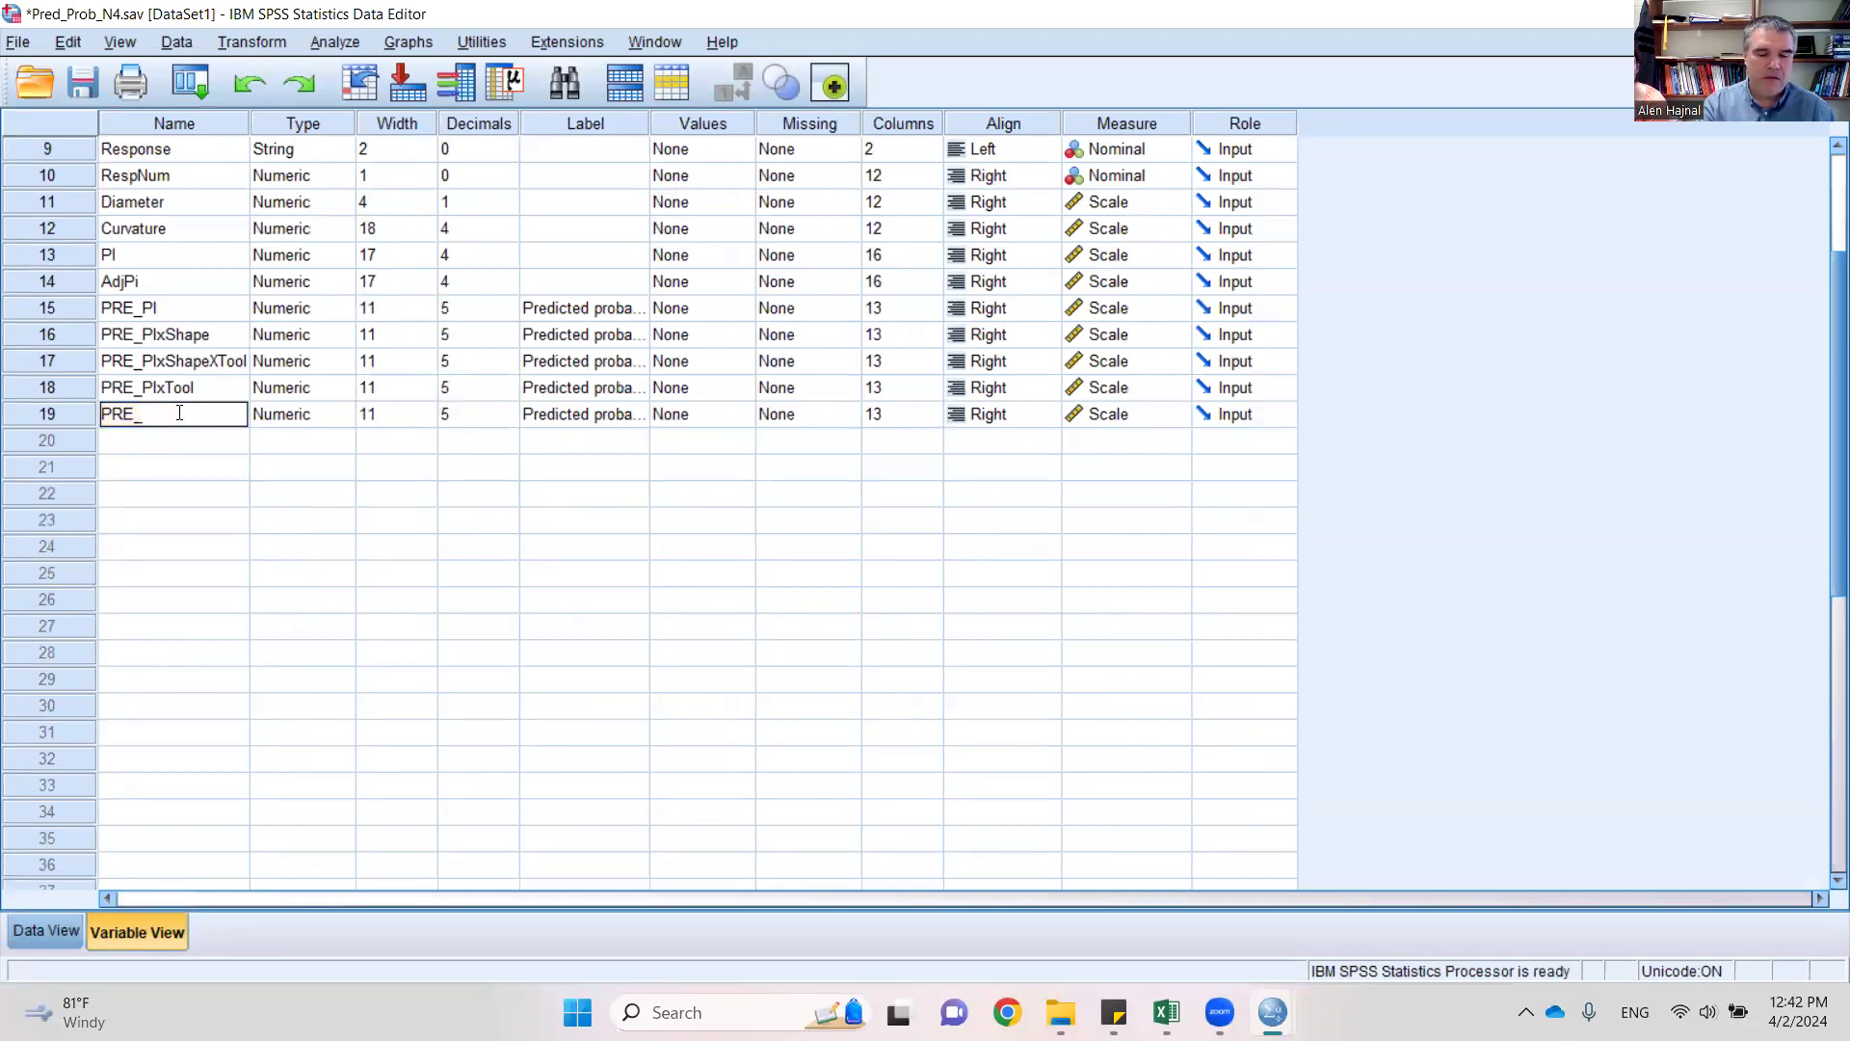
type("PIadj")
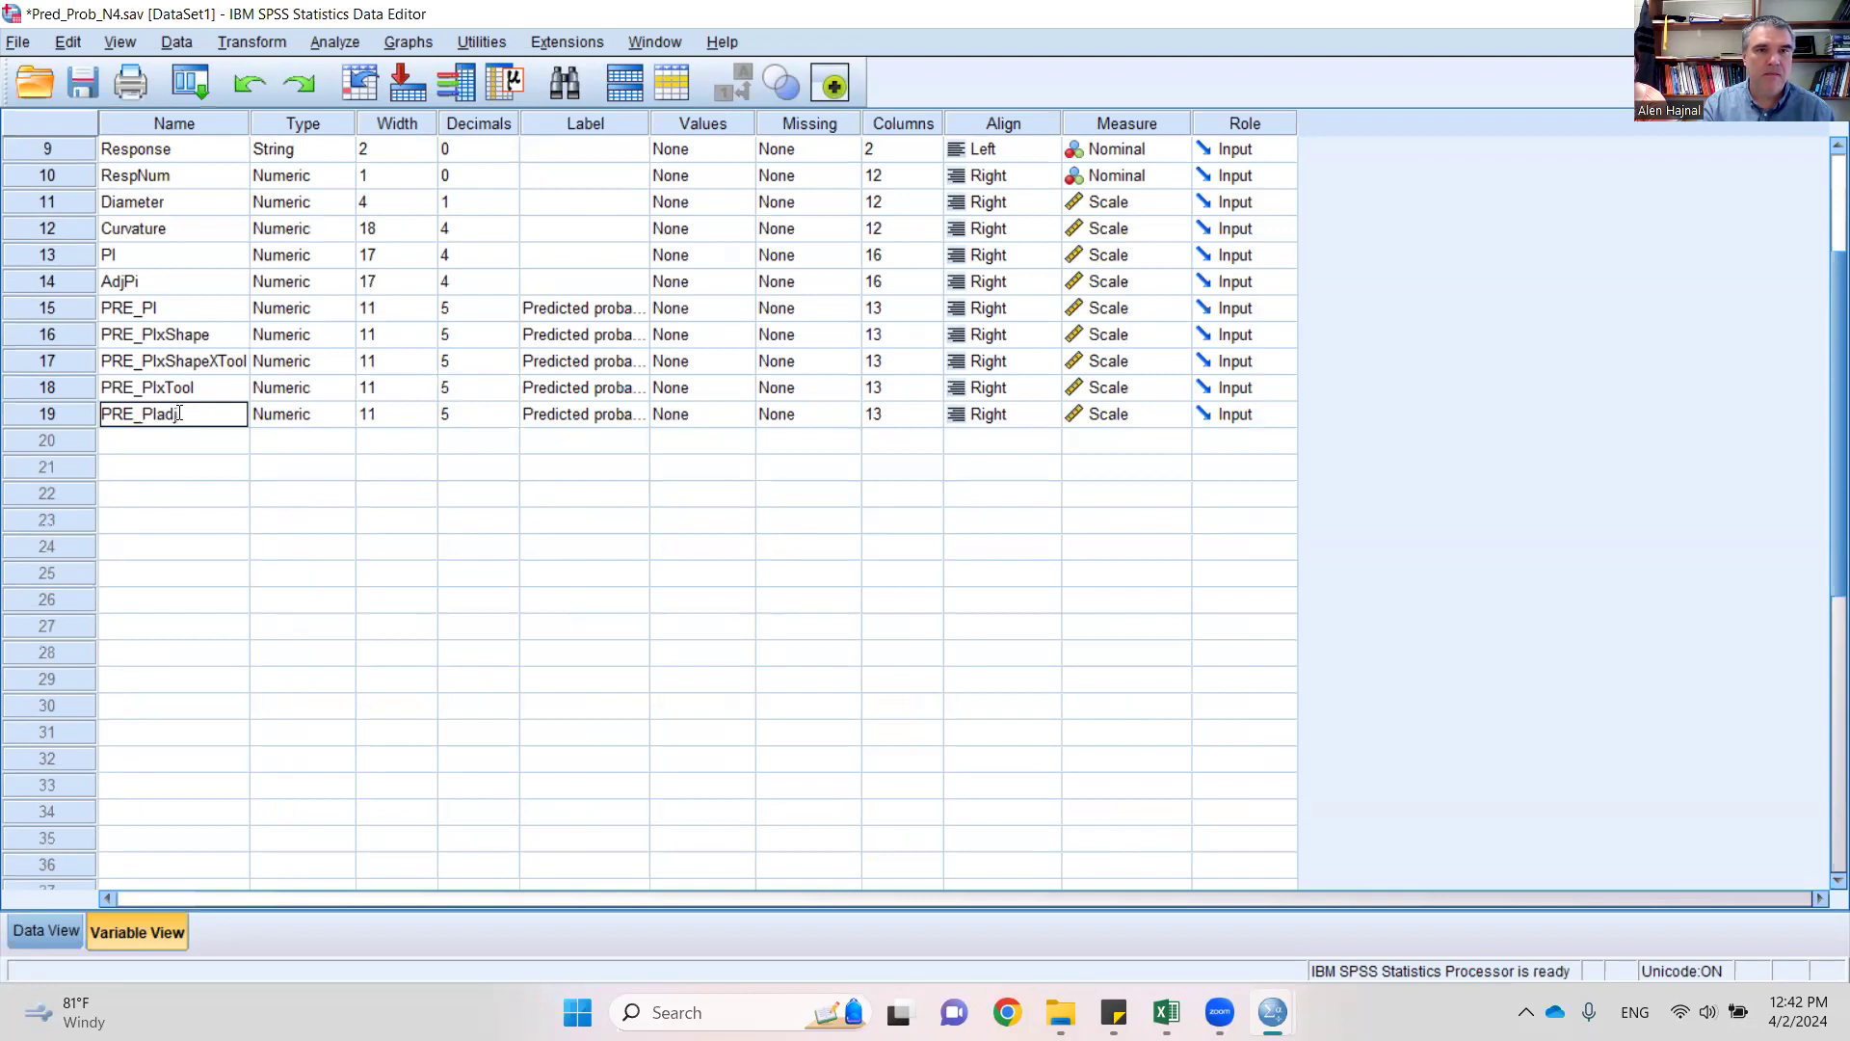
key("Return")
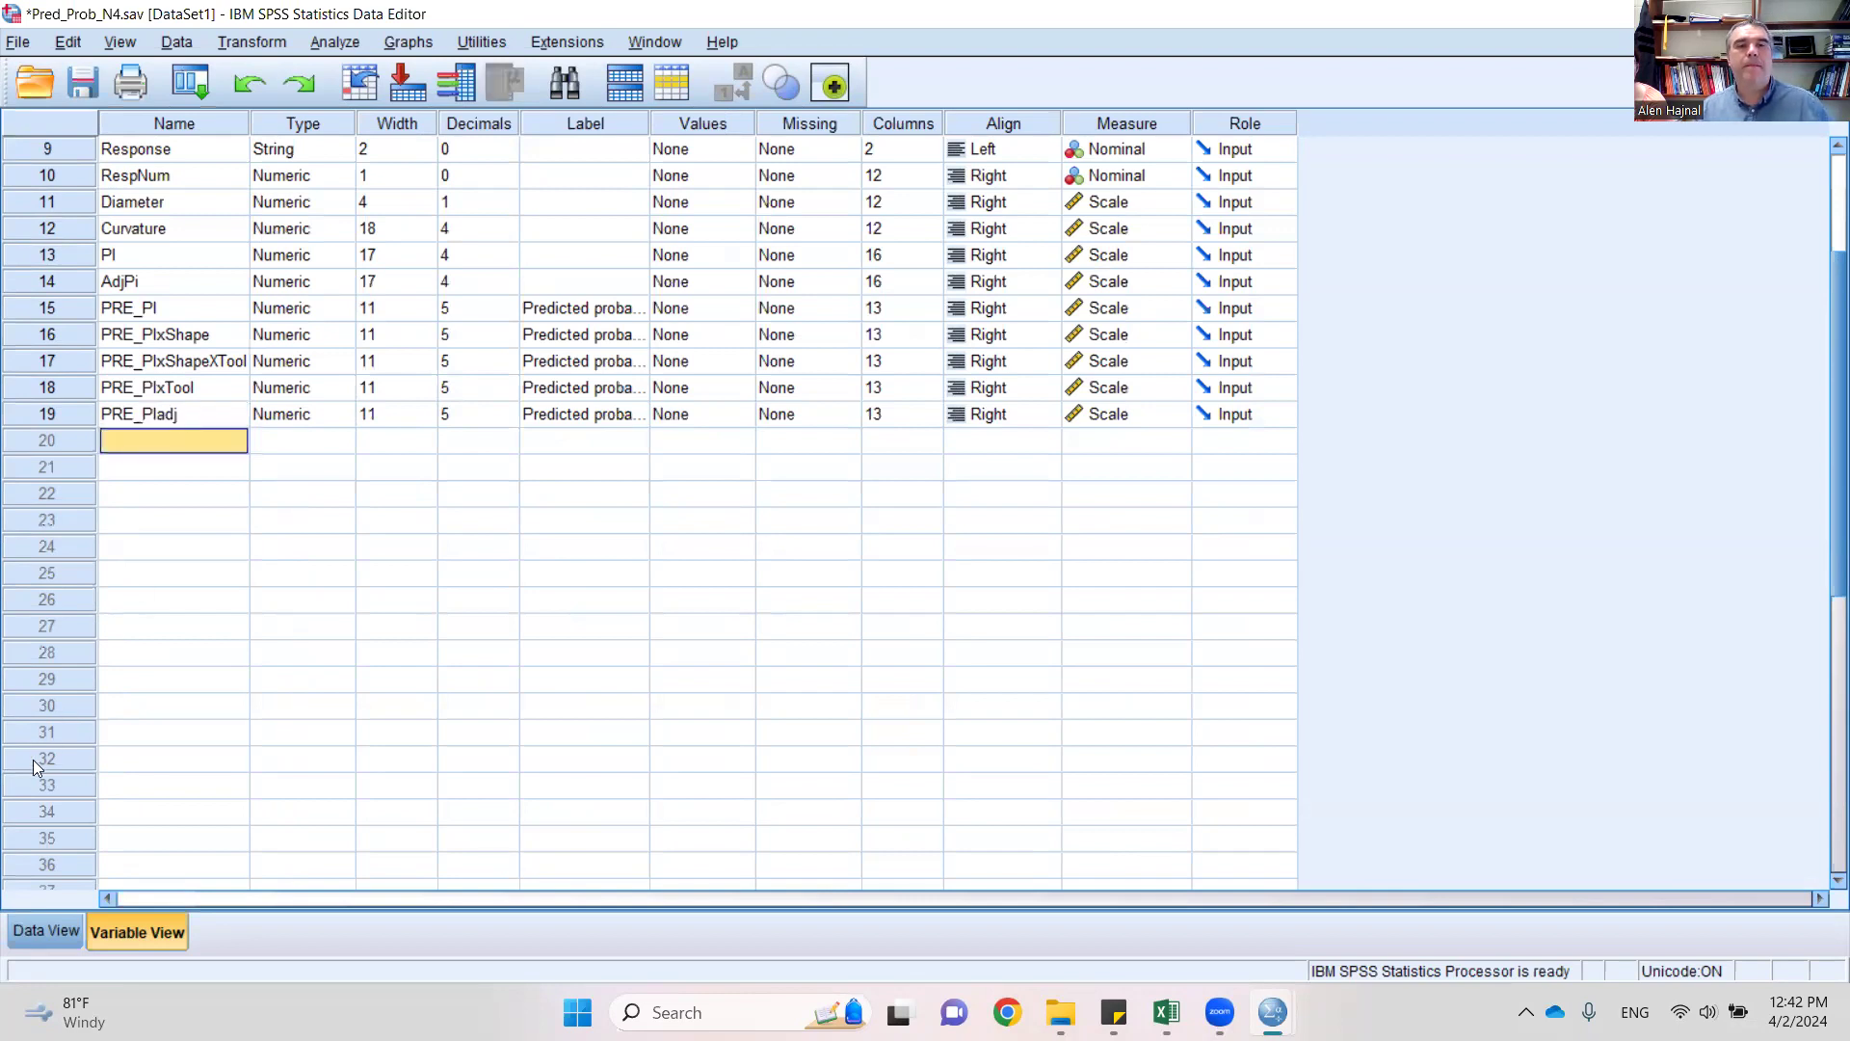
- Set up a new binary logistic regression on RespNum, adding Tool as a covariate alongside AdjPi
left_click(39, 929)
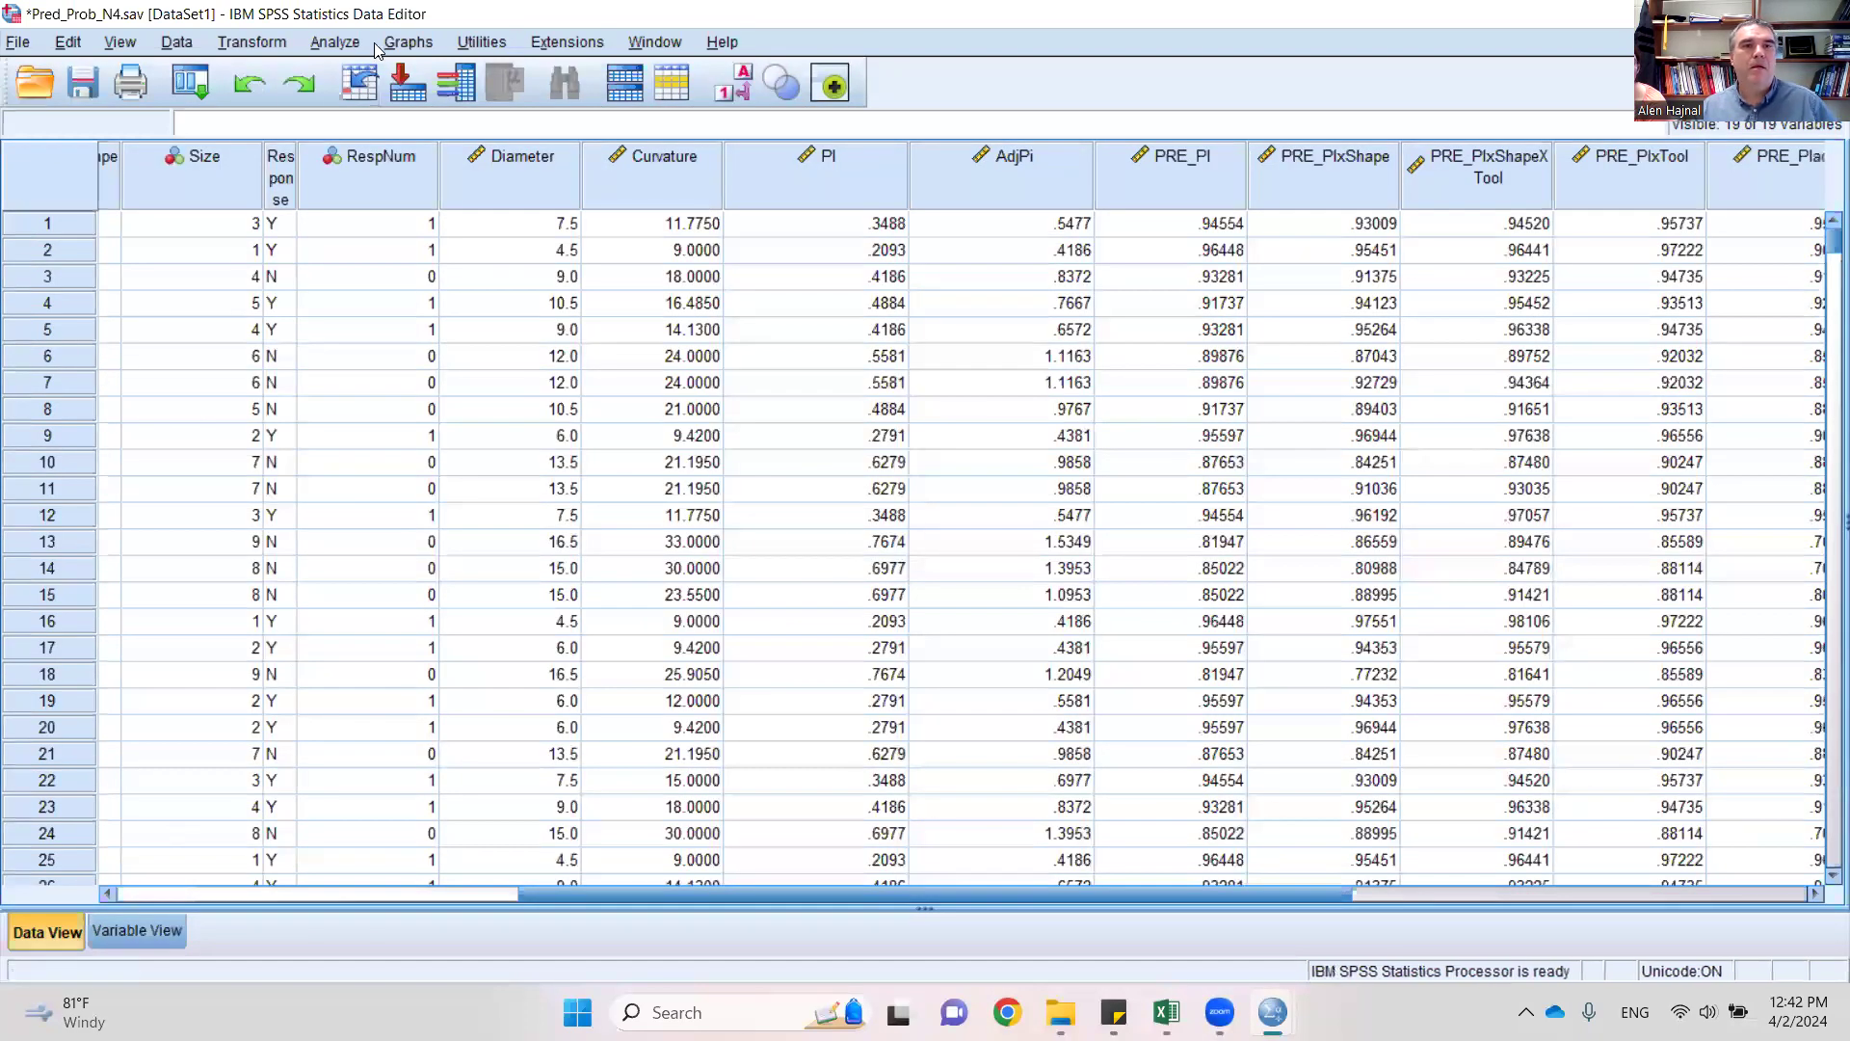
left_click(336, 43)
mouse_move(409, 325)
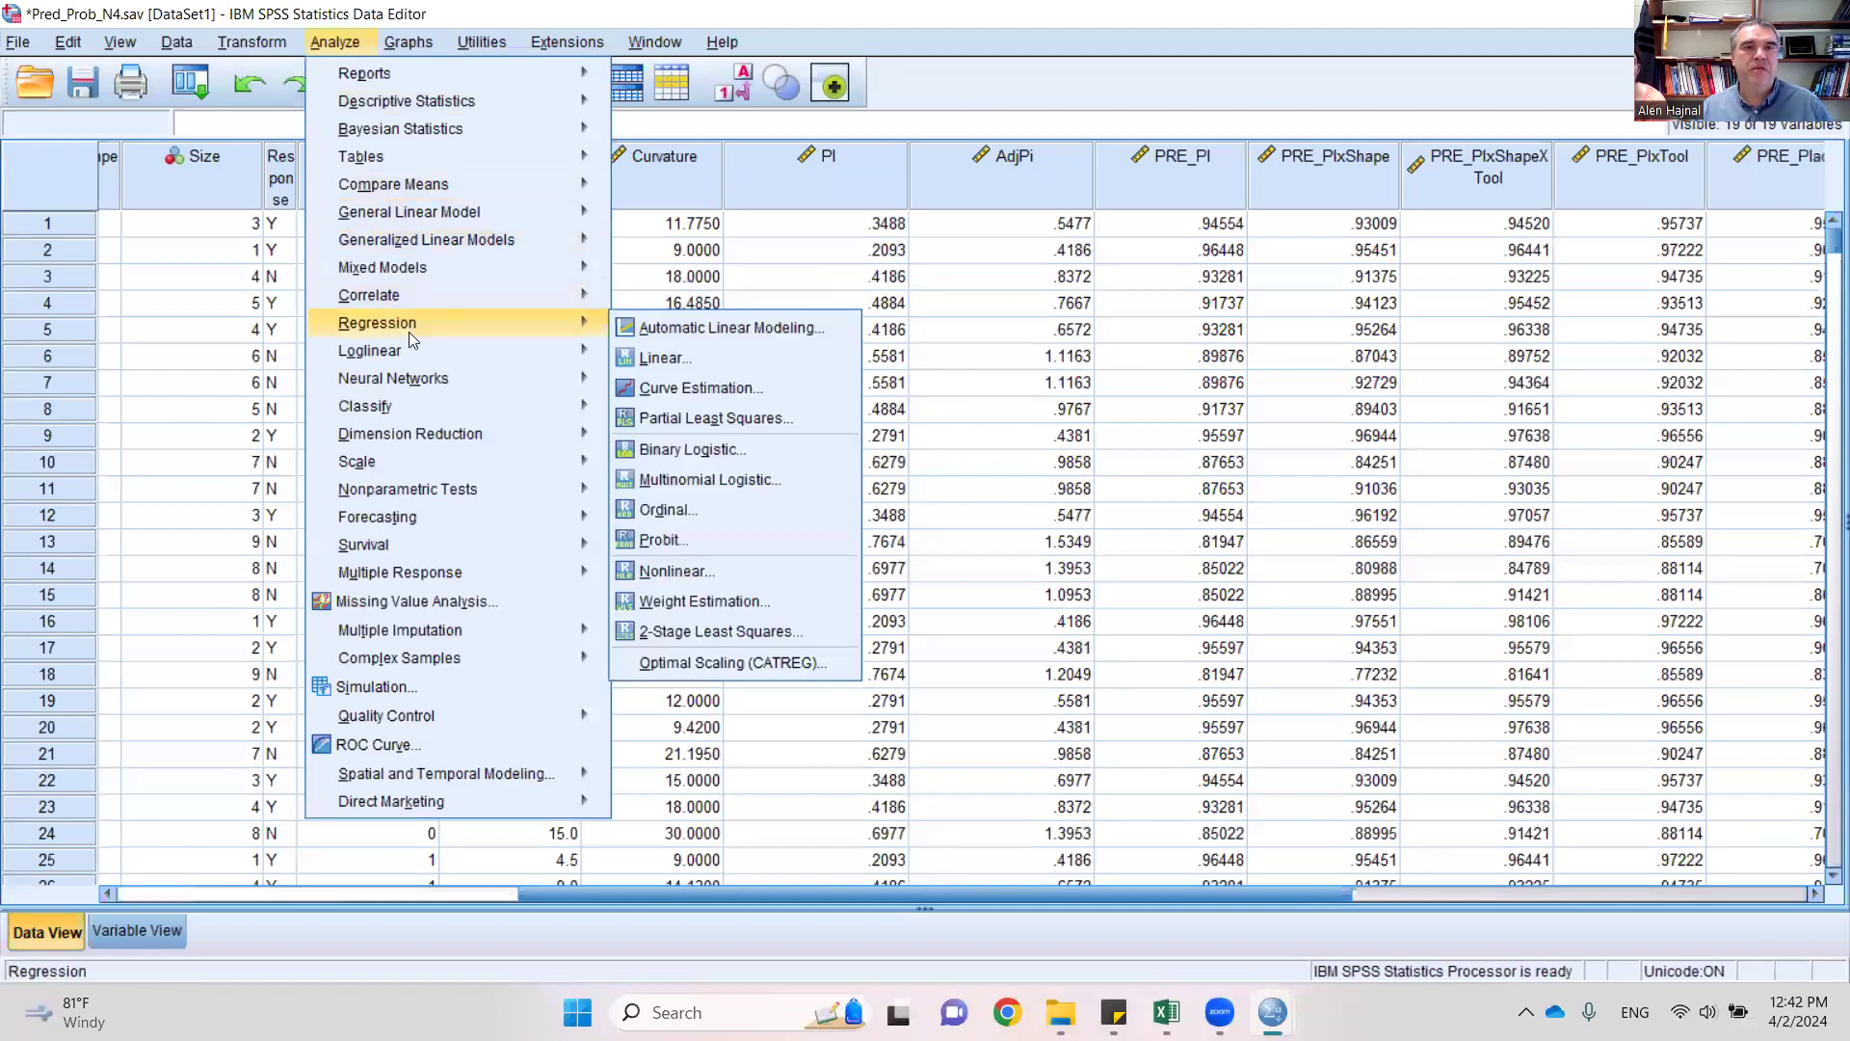
left_click(691, 449)
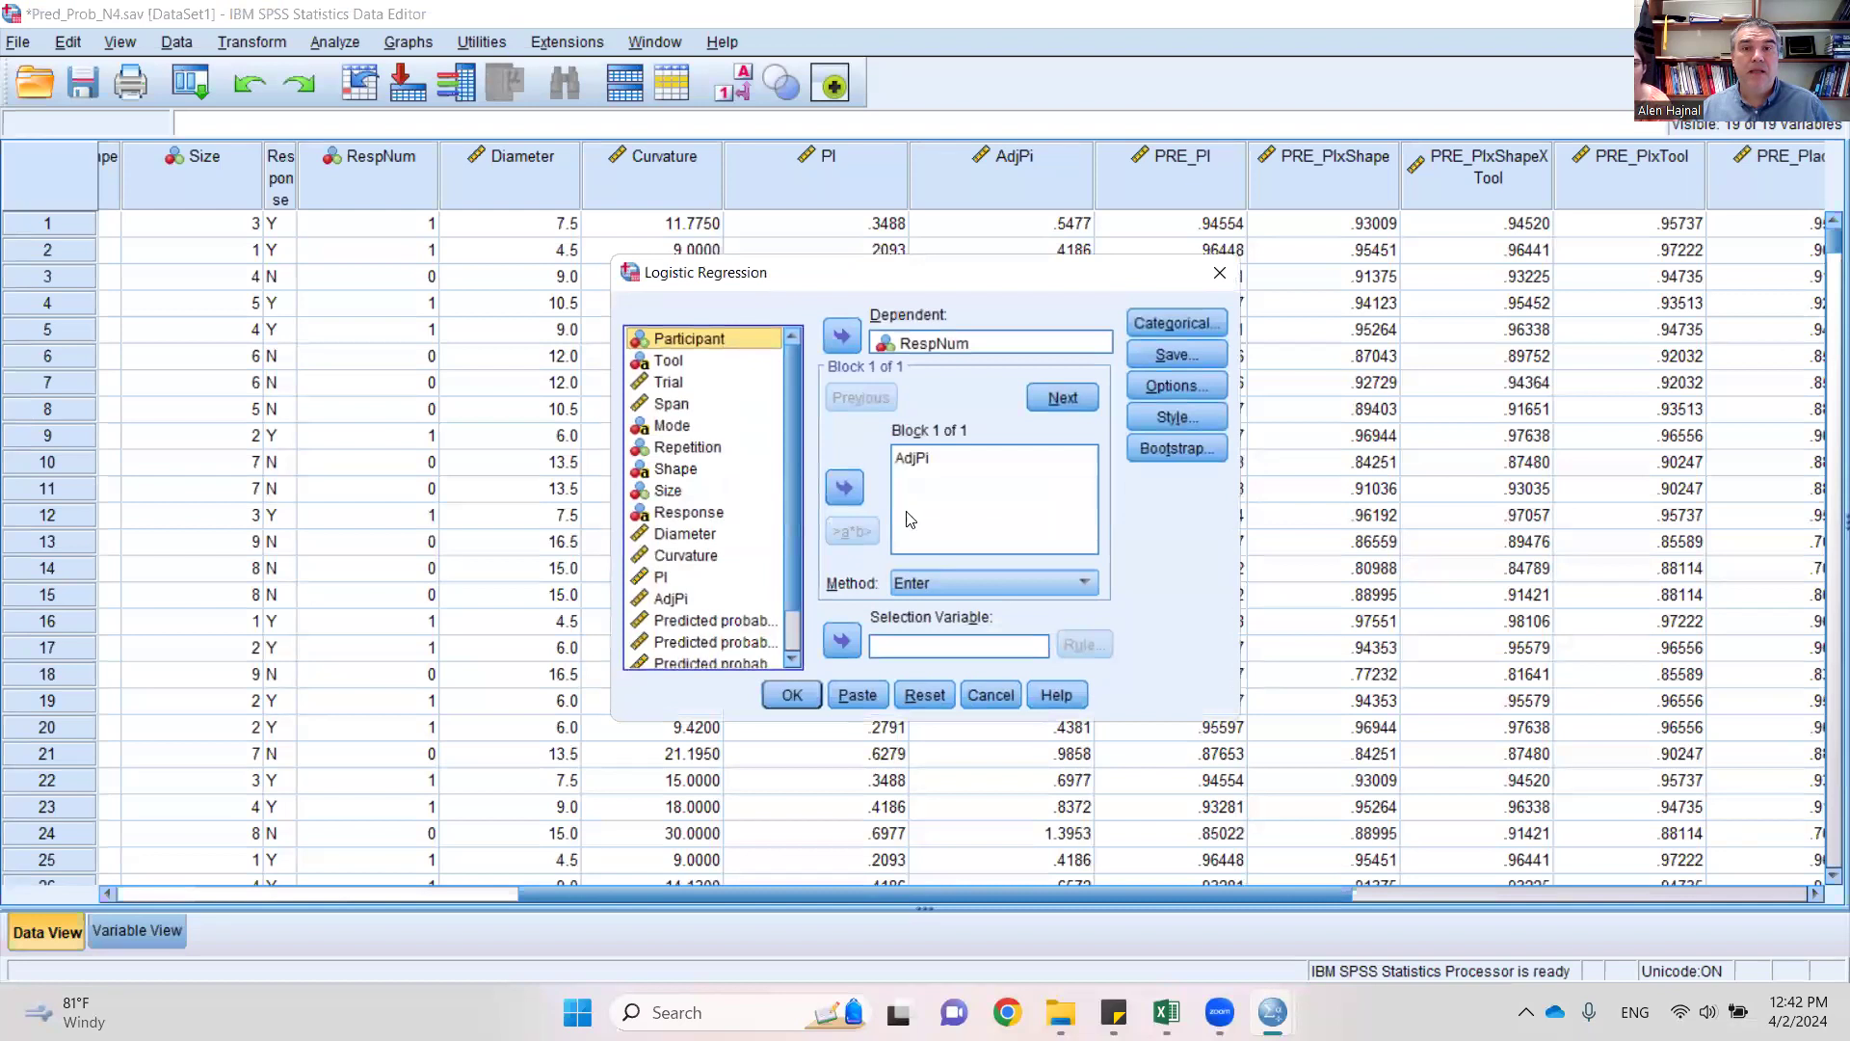
left_click(669, 362)
left_click(844, 488)
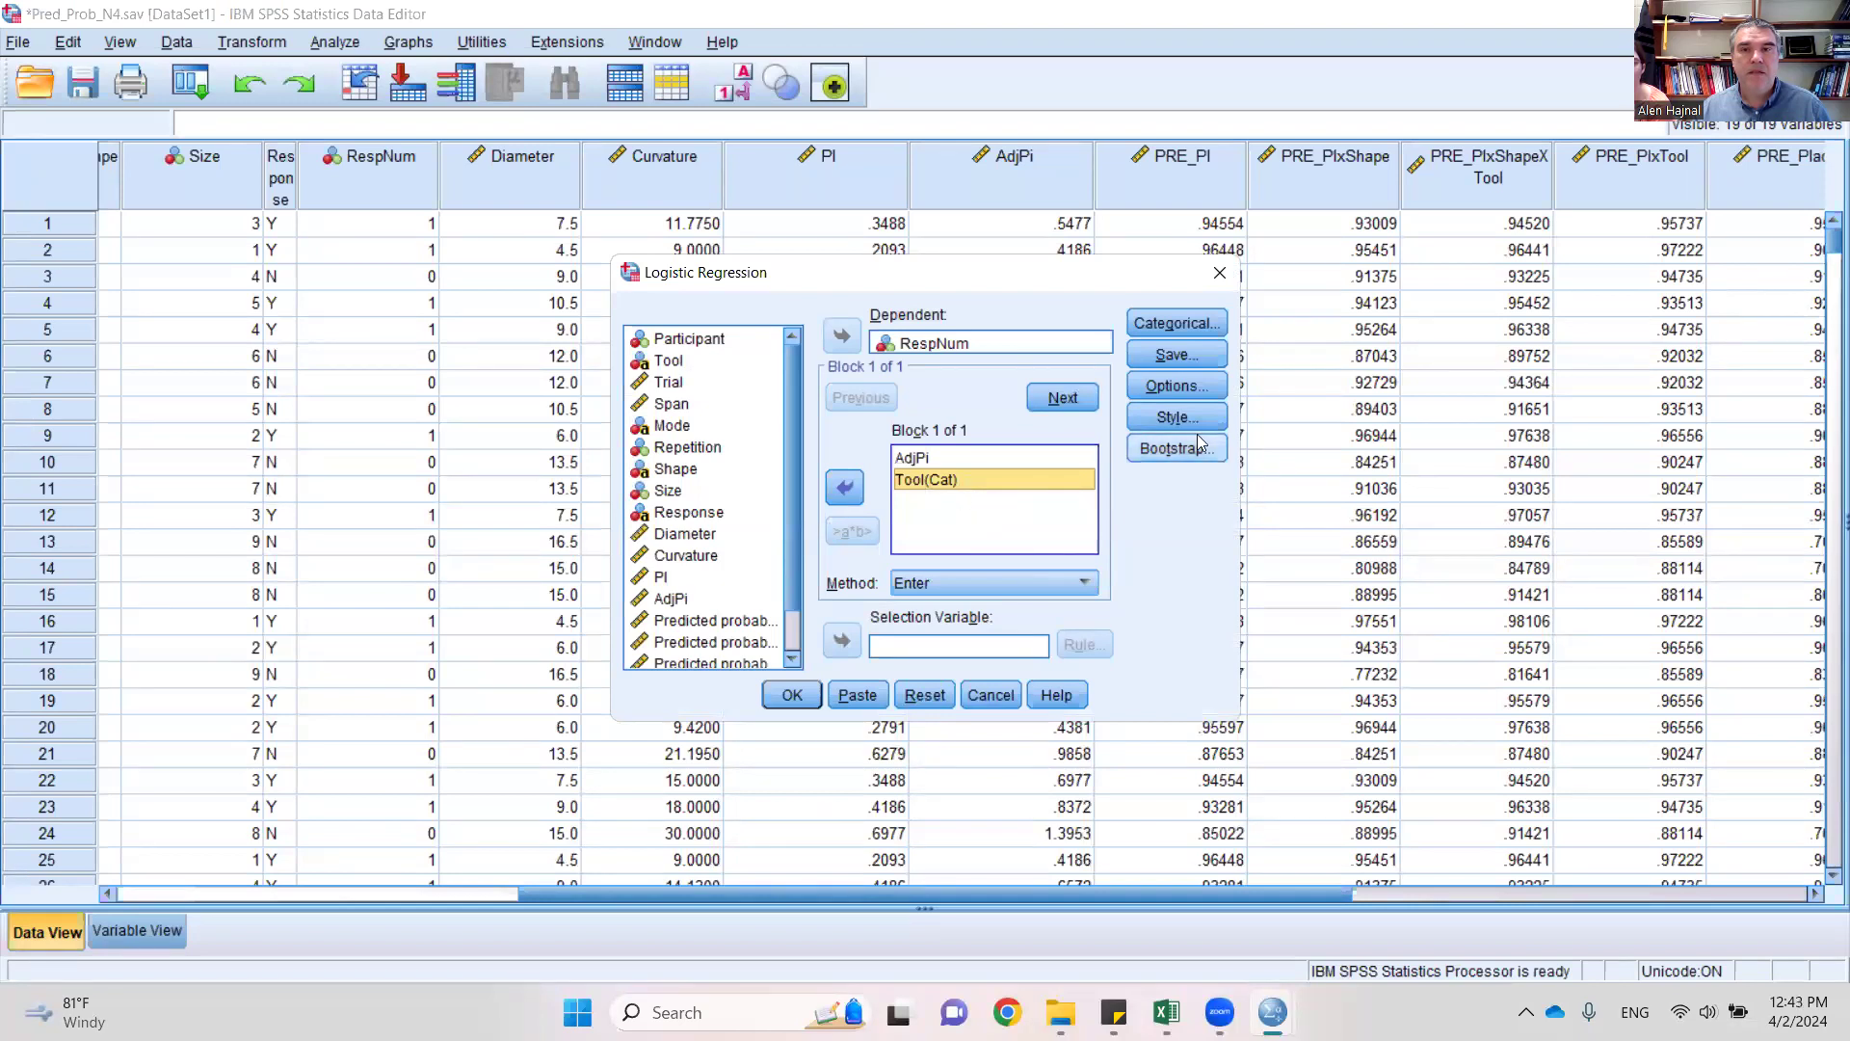
- Run the regression with Tool kept as an Indicator categorical covariate and review the resulting model tables
left_click(1184, 387)
left_click(845, 704)
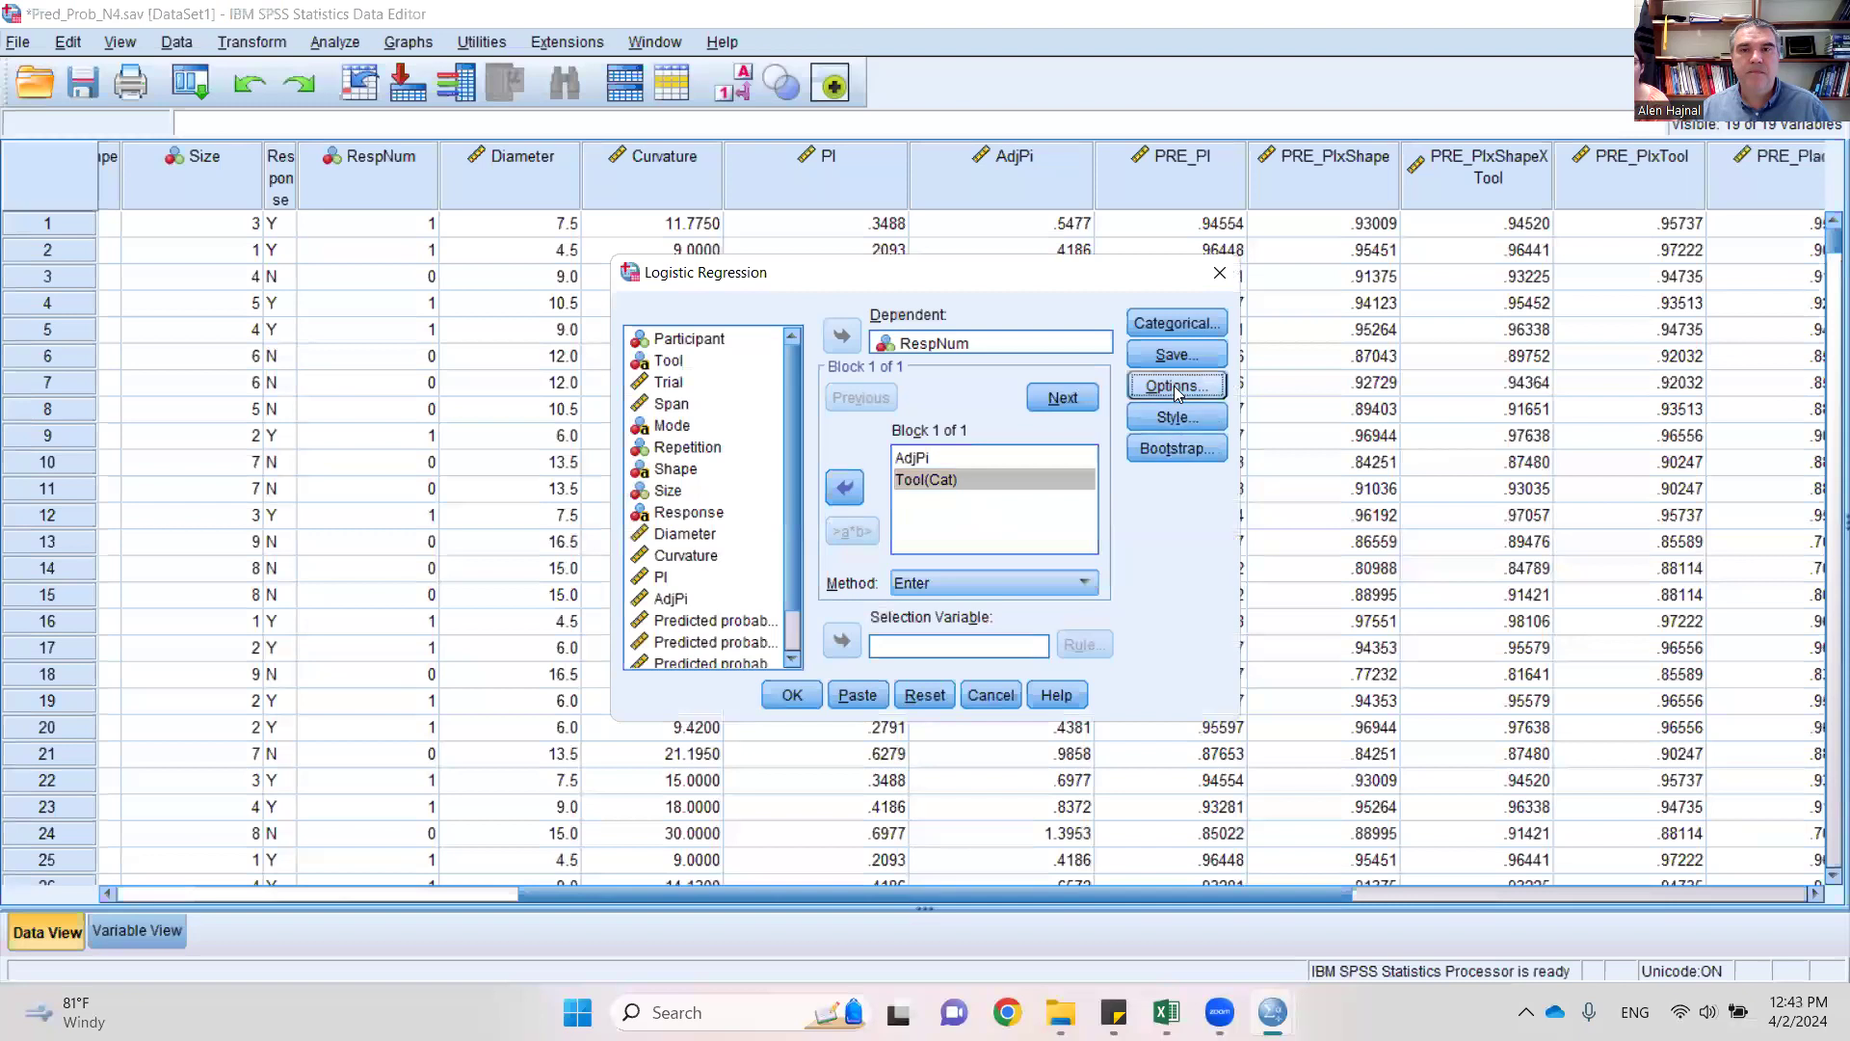
left_click(1178, 325)
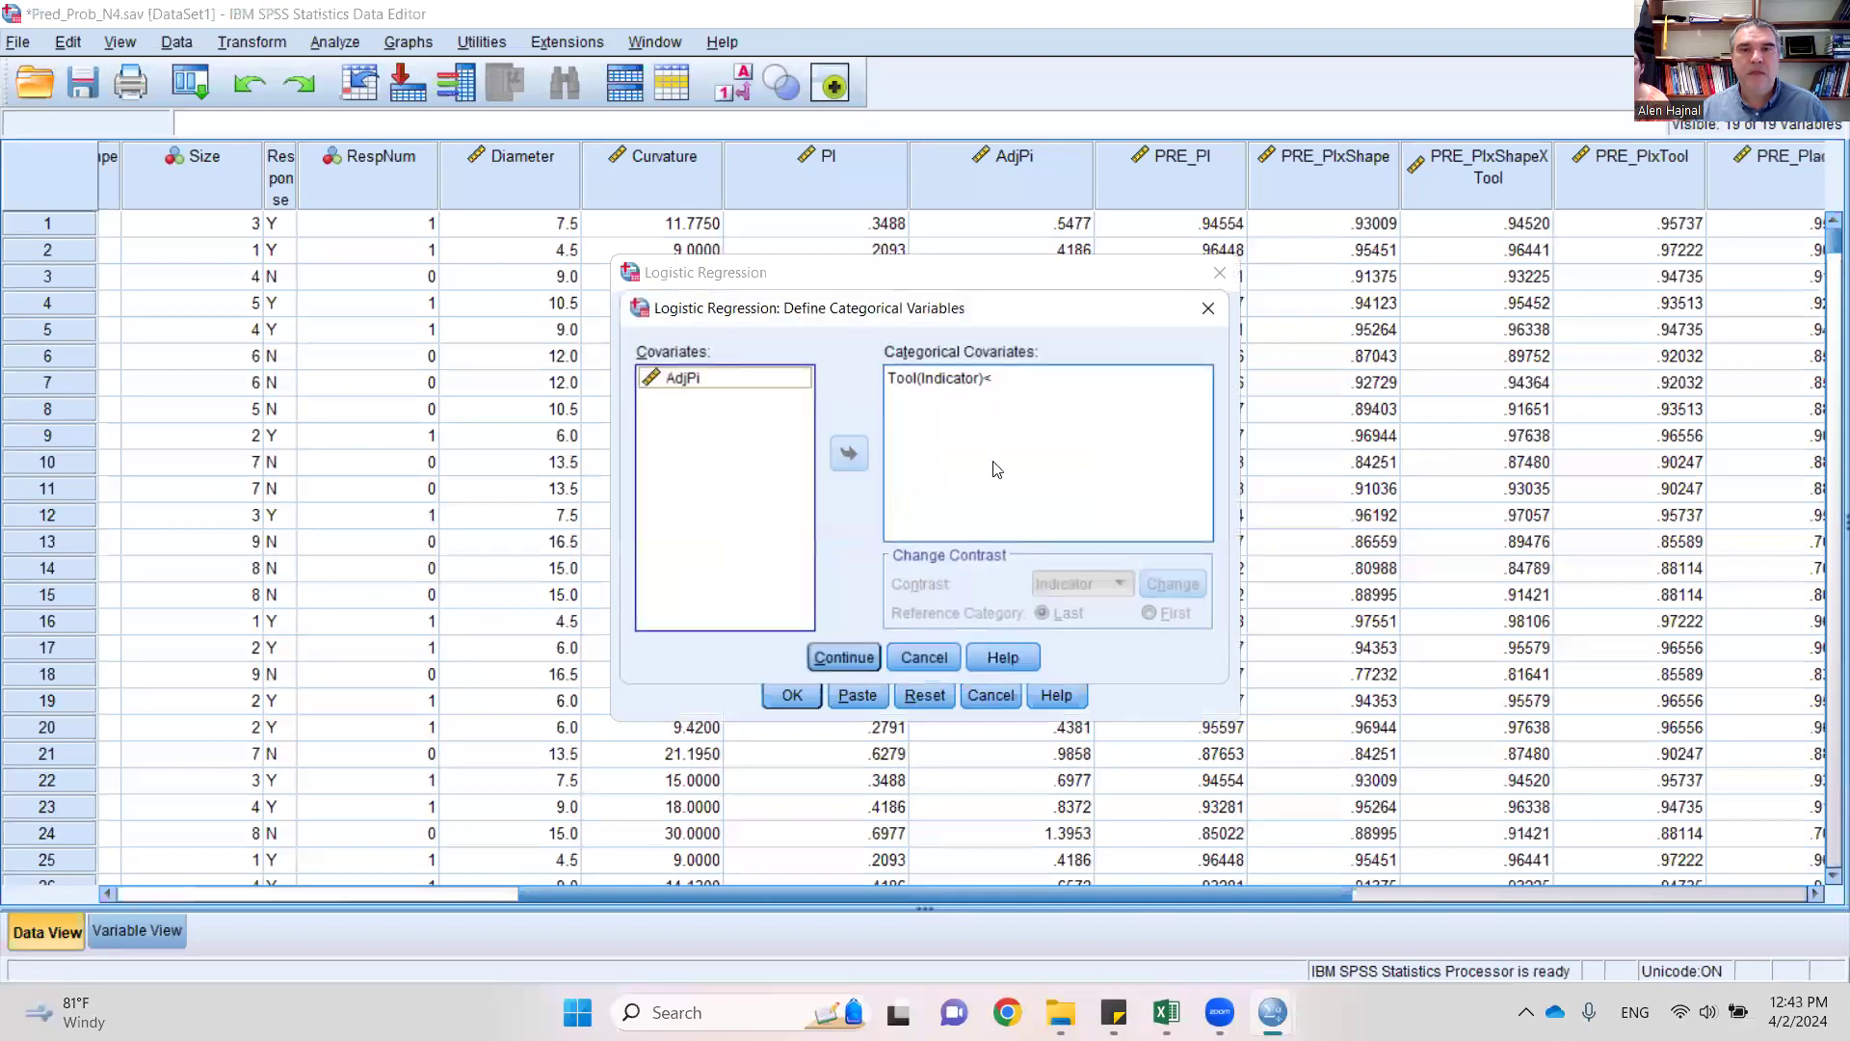
left_click(950, 380)
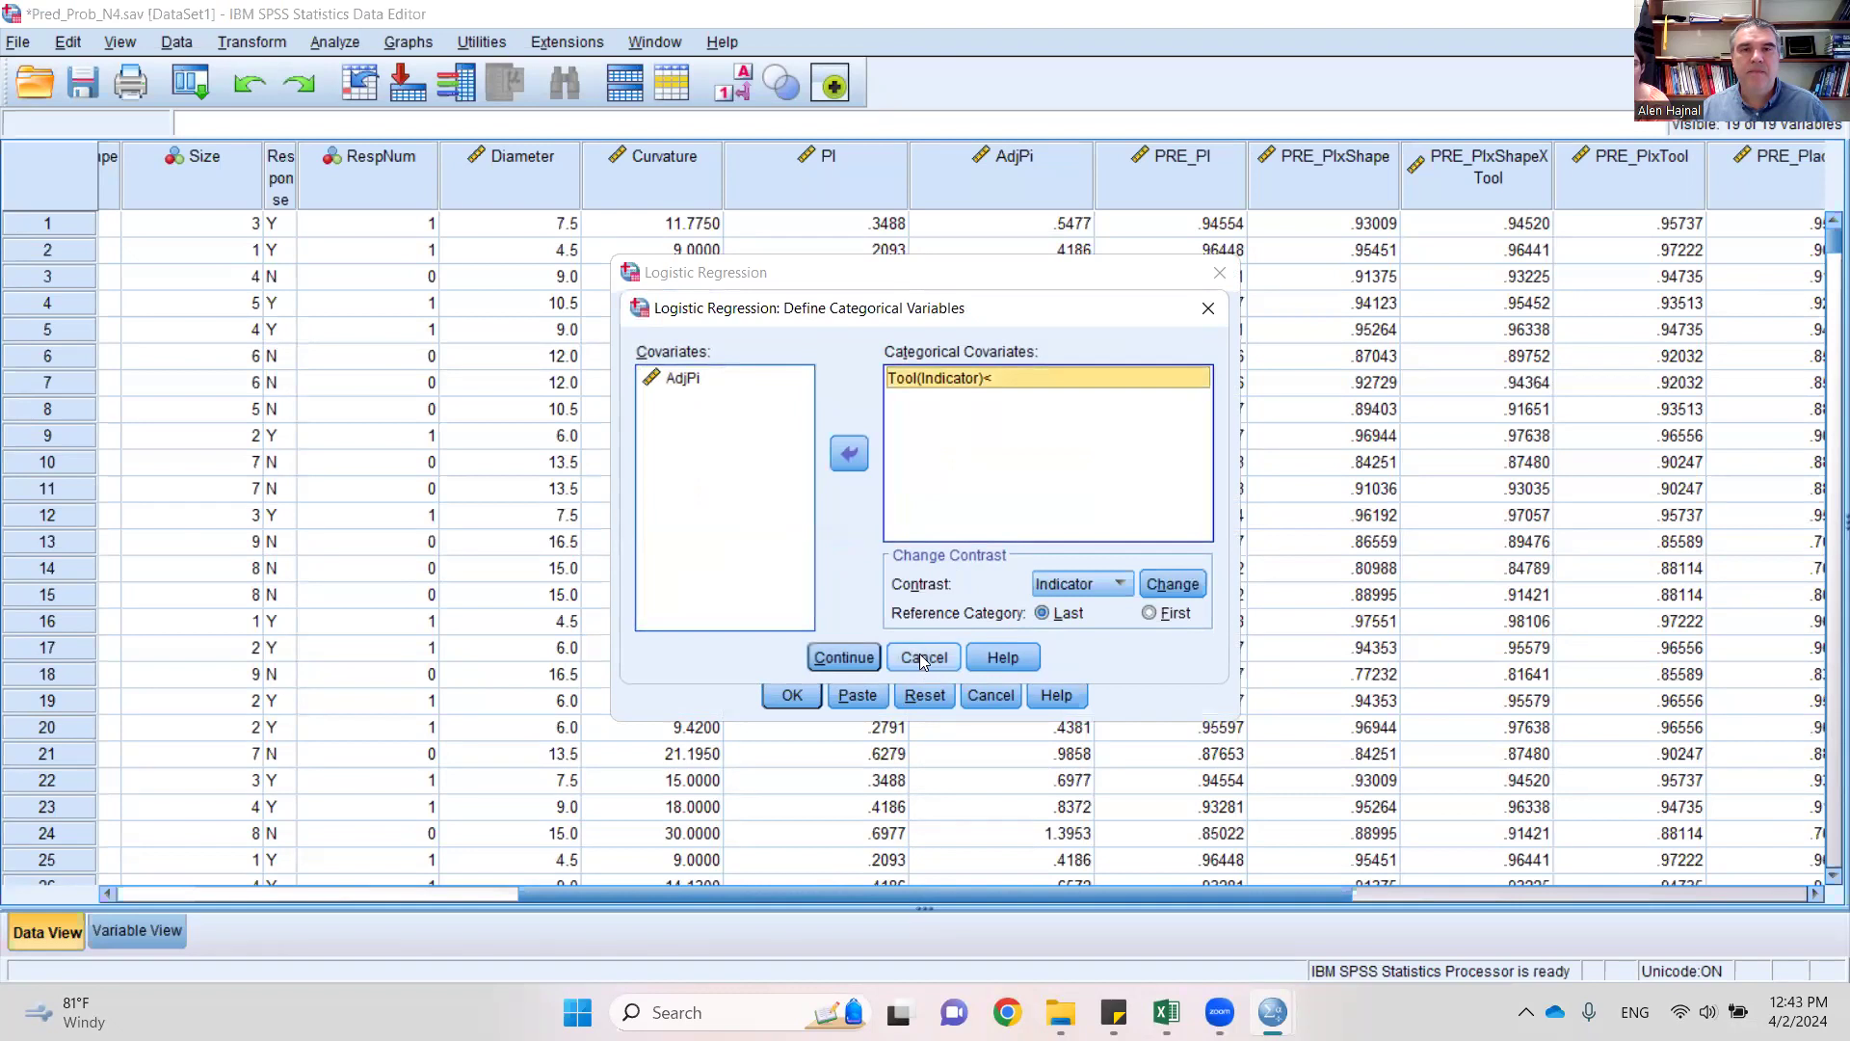
left_click(858, 657)
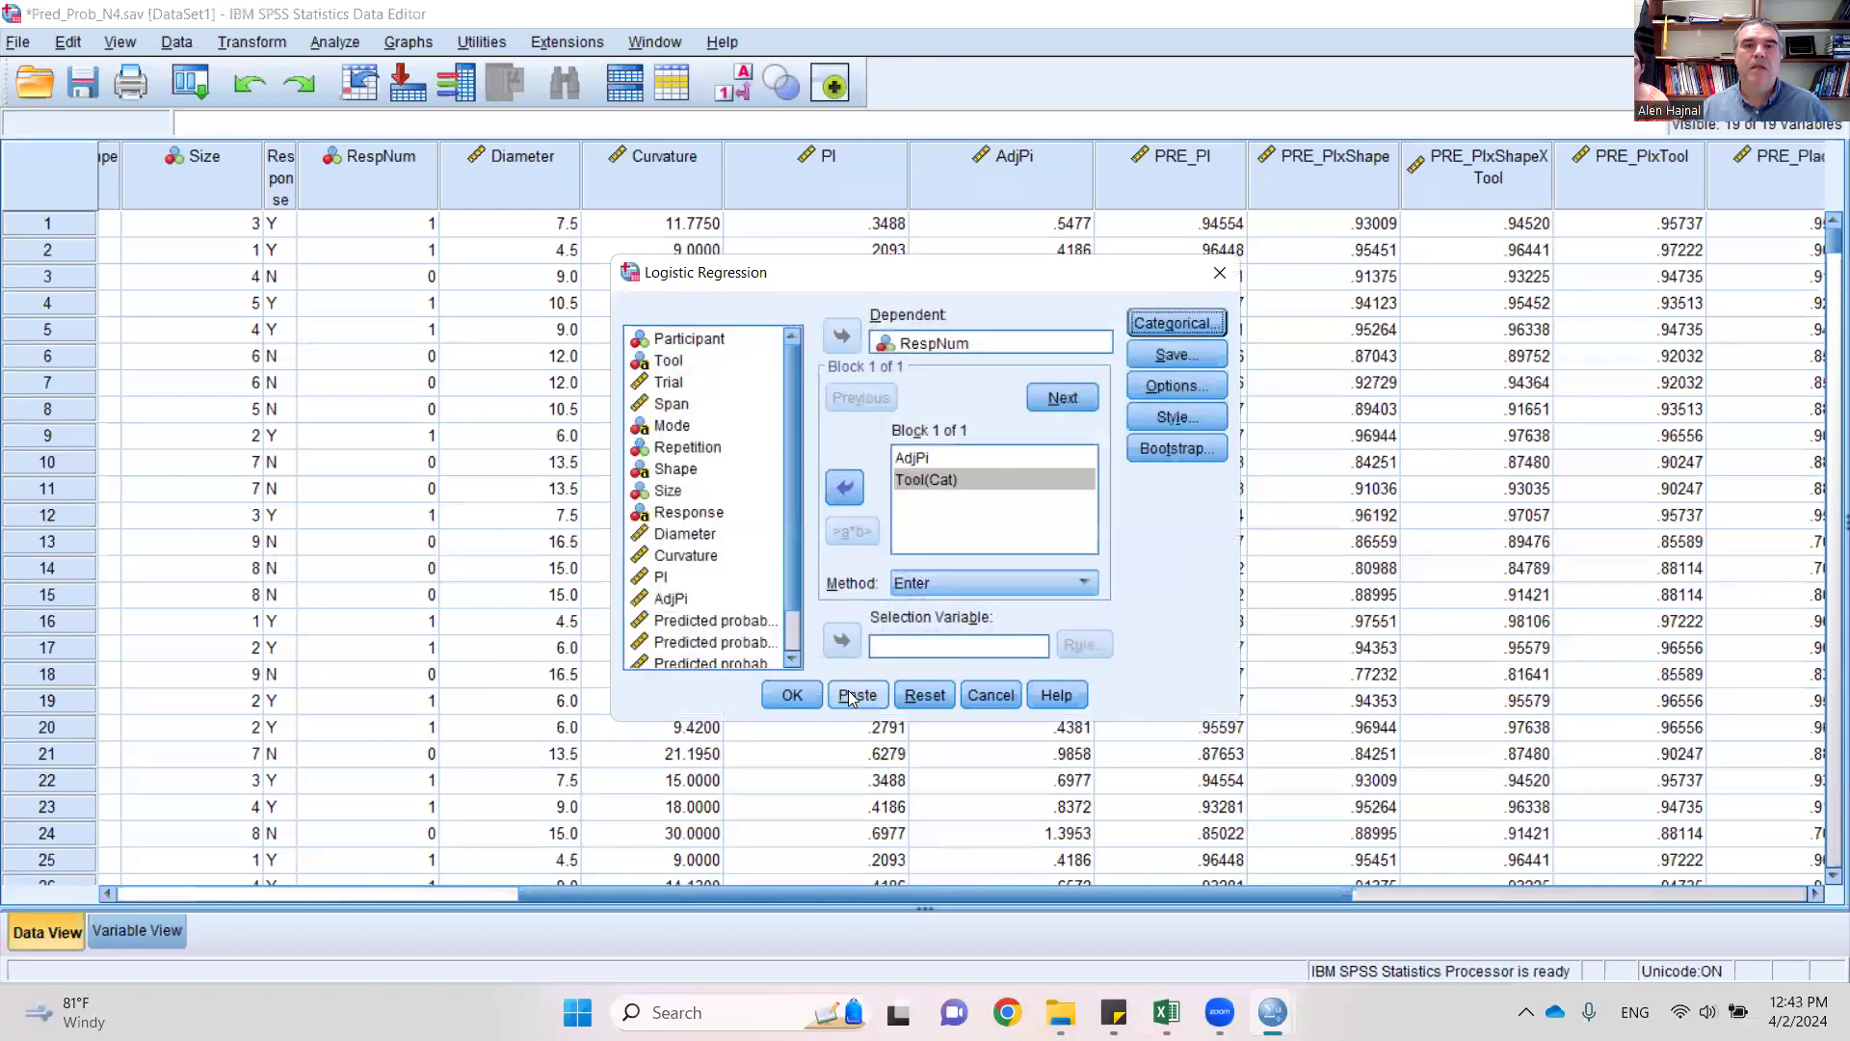
left_click(807, 696)
scroll(1057, 643, "down", 10)
scroll(1061, 653, "down", 7)
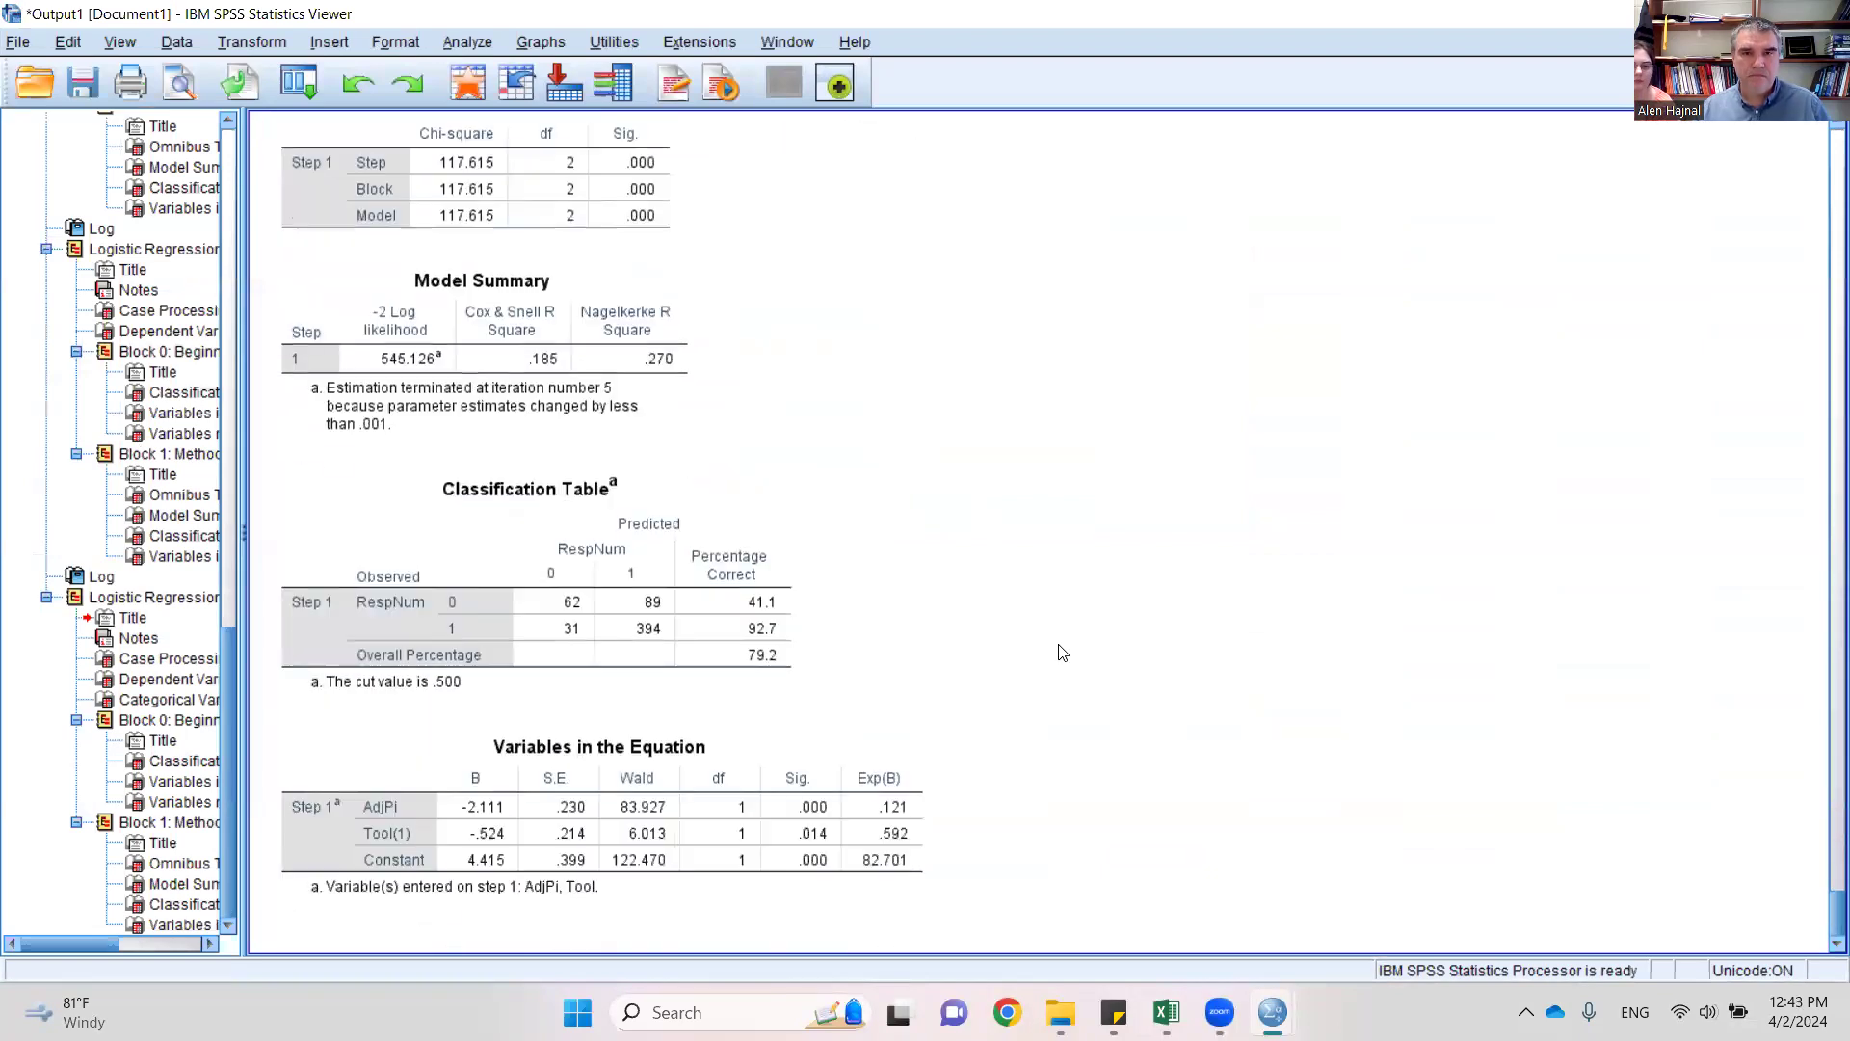
scroll(1061, 652, "up", 3)
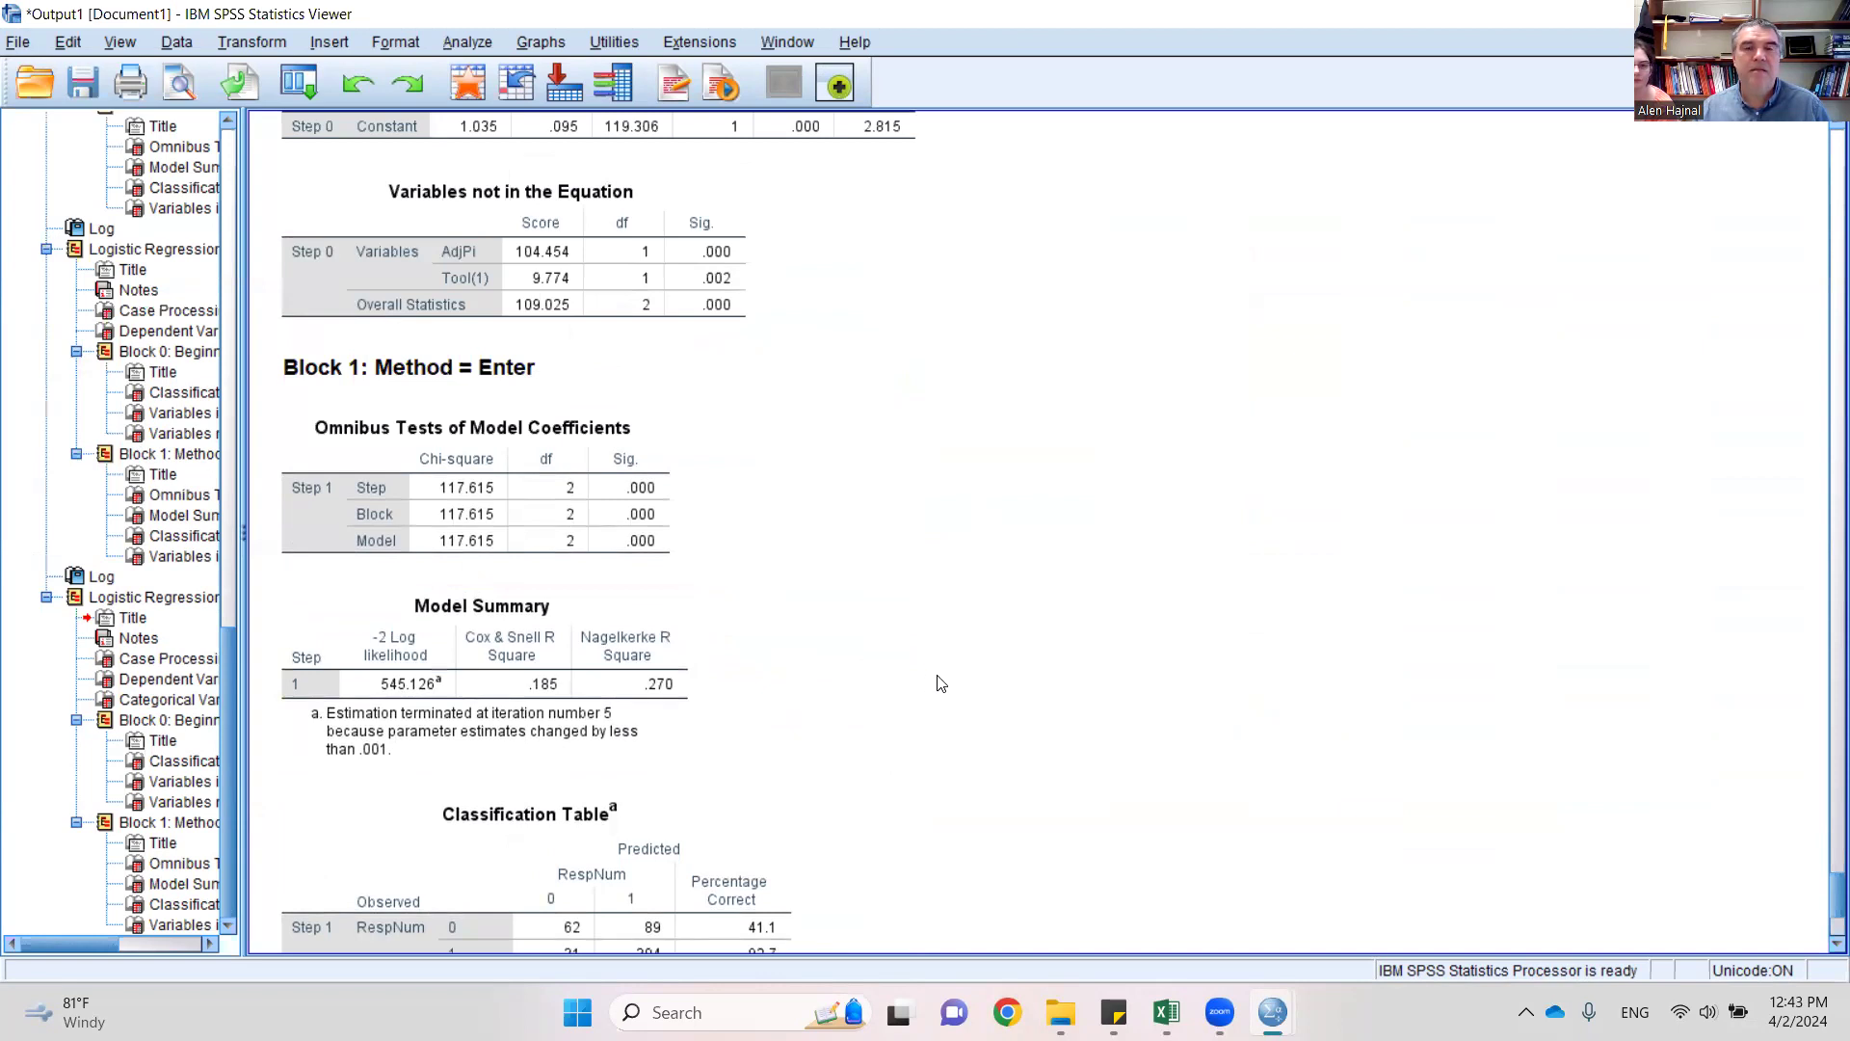
scroll(1072, 653, "down", 5)
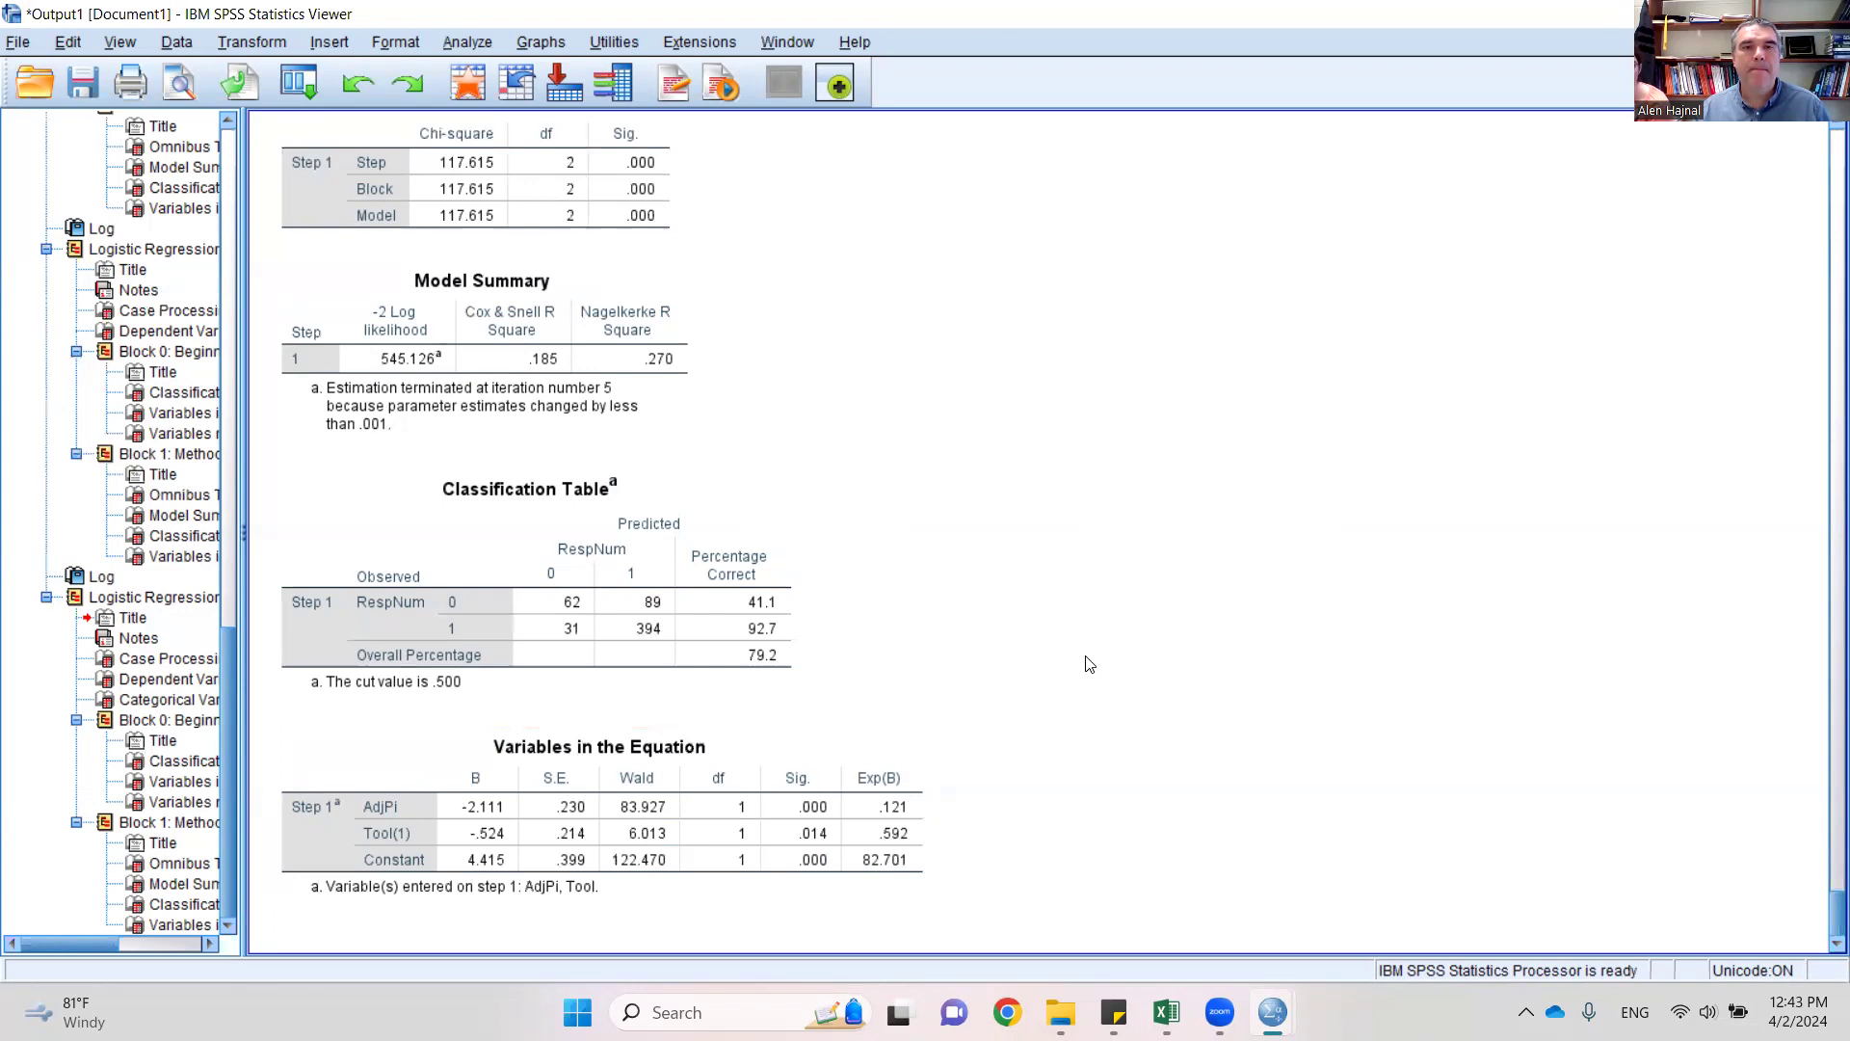
- Return to the Pred_Prob_N4 data set and show its variable definitions
left_click(787, 41)
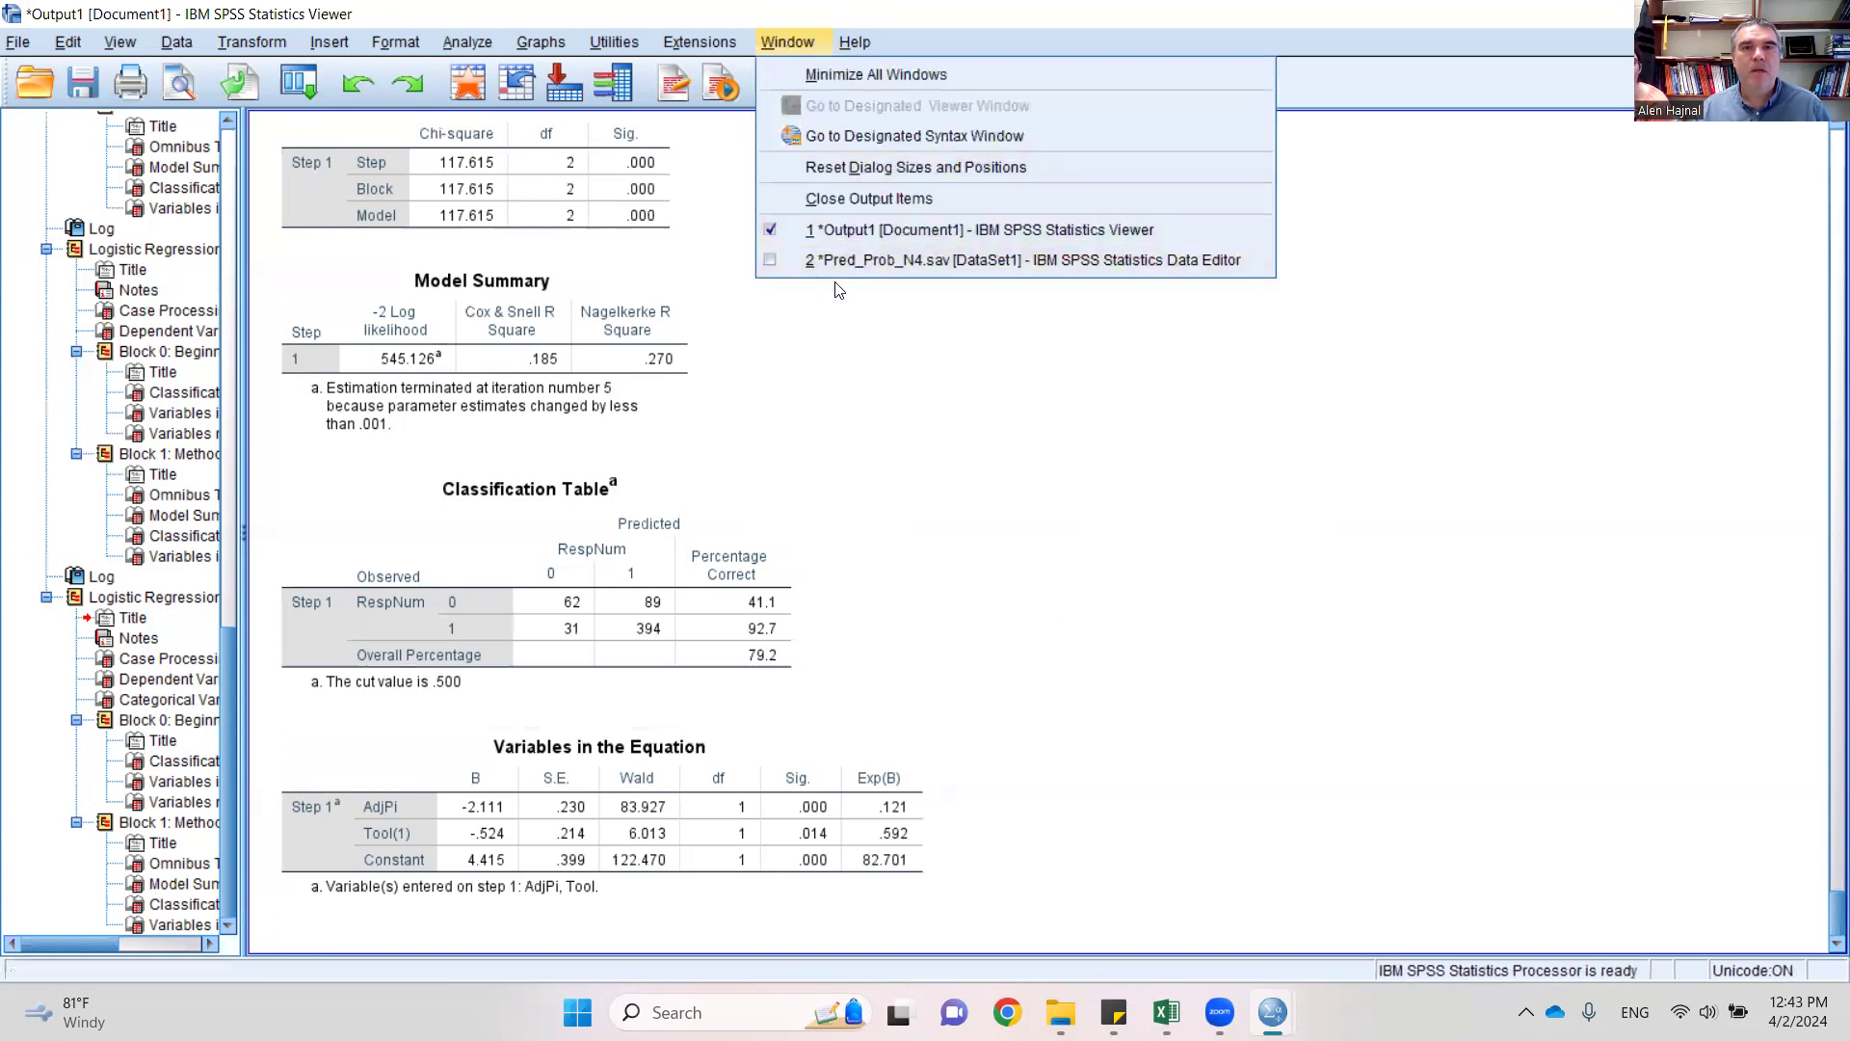
left_click(856, 254)
left_click(137, 931)
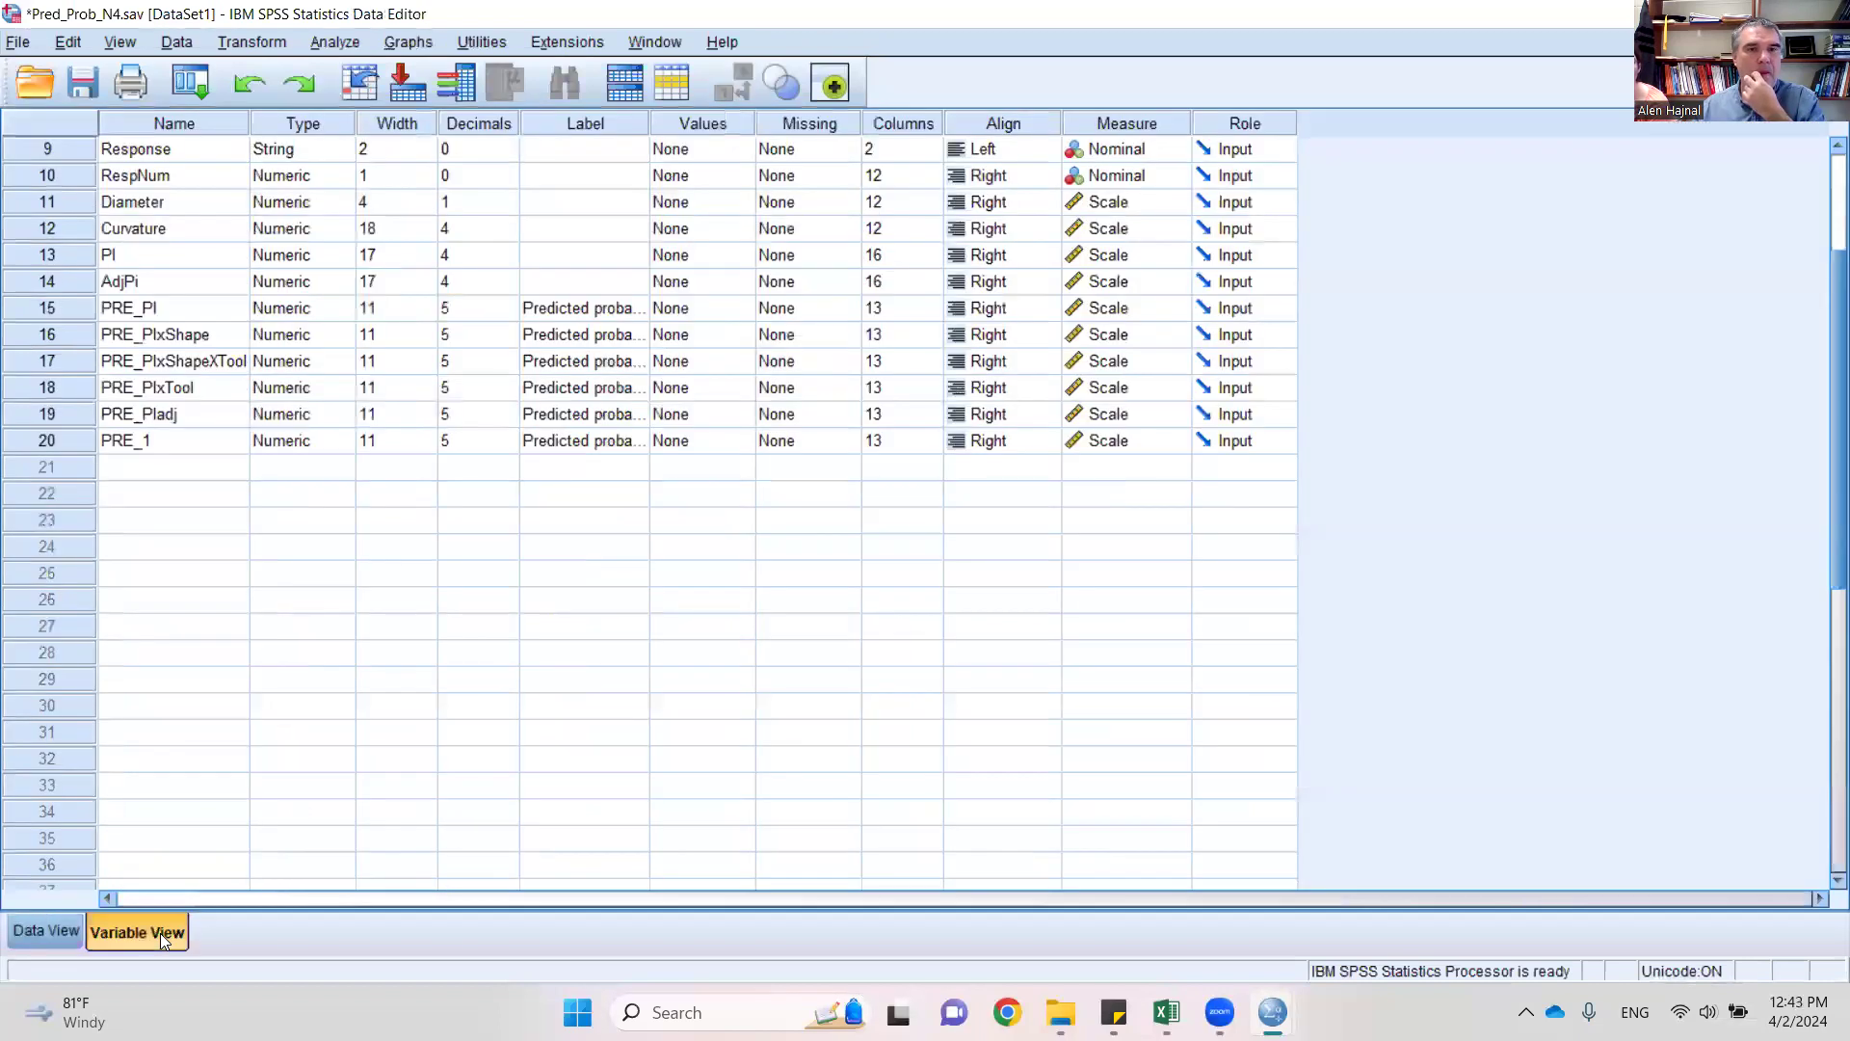
- Try to rename the variable PRE_1 as PRE_PIxTool
double_click(170, 443)
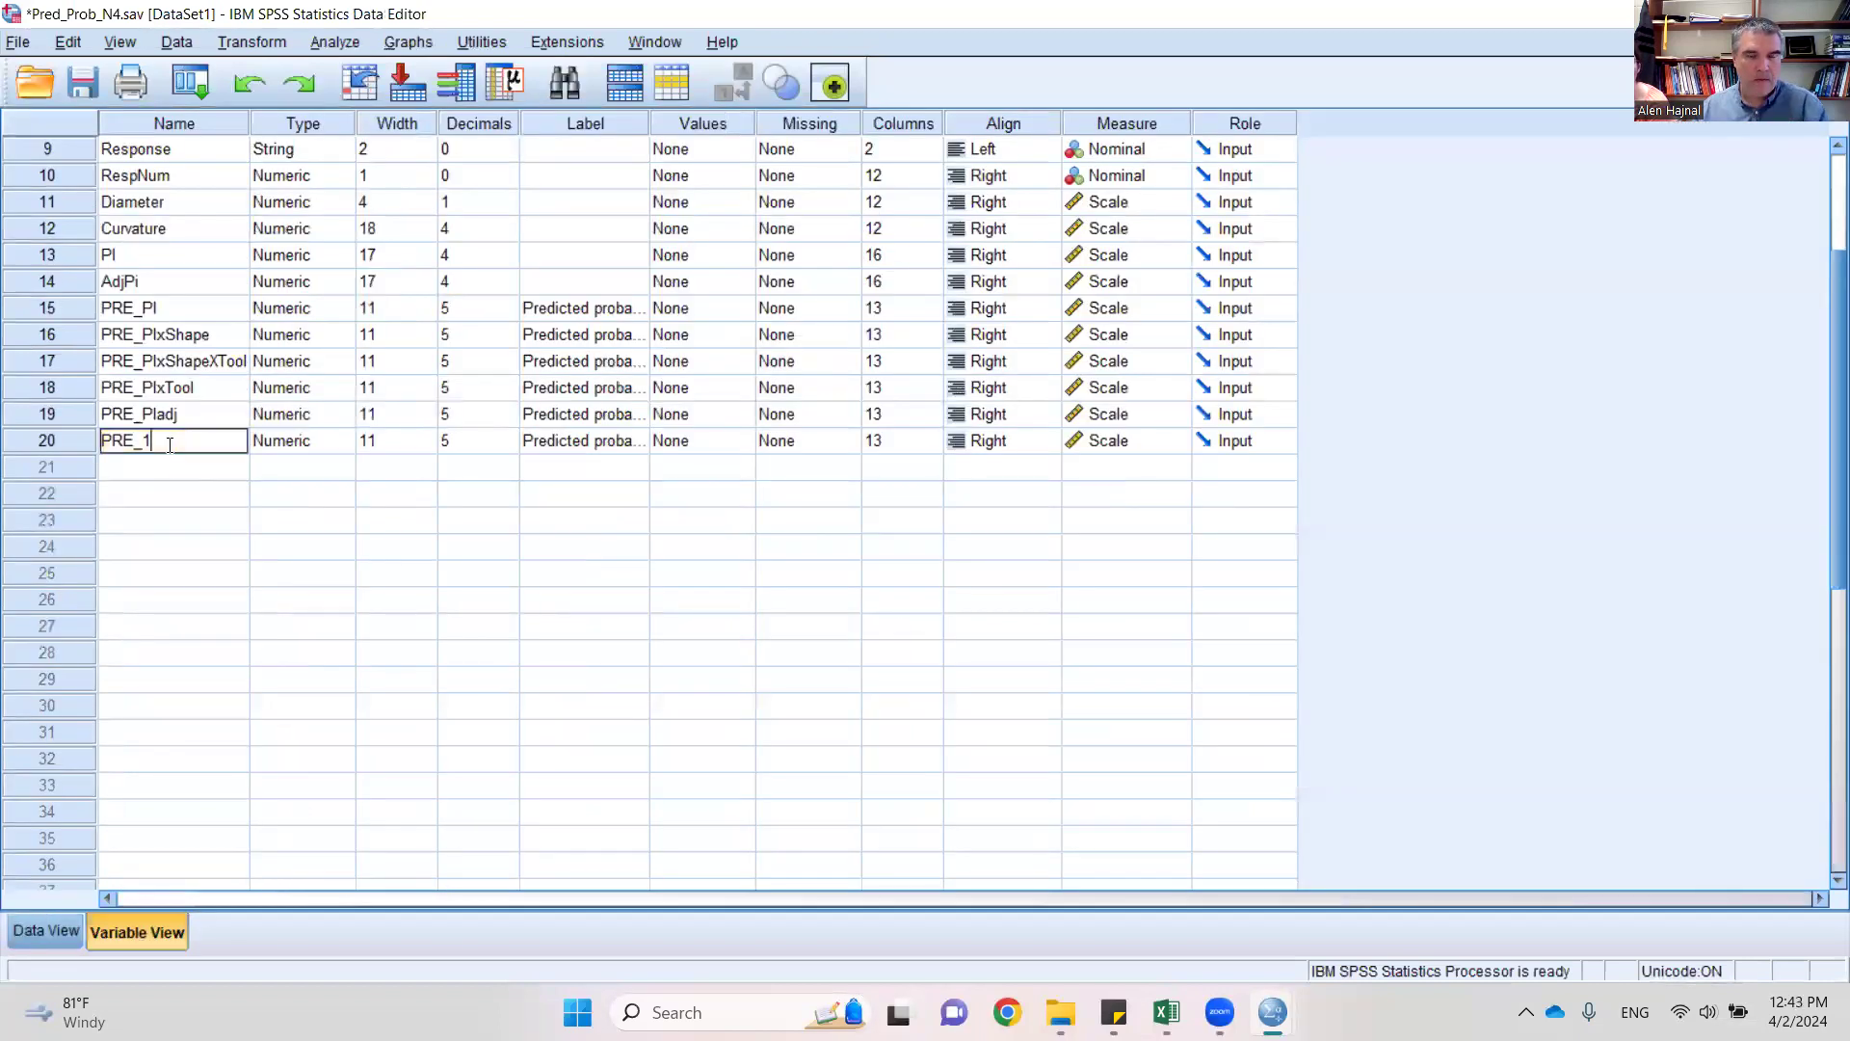
key("BackSpace")
type("PI")
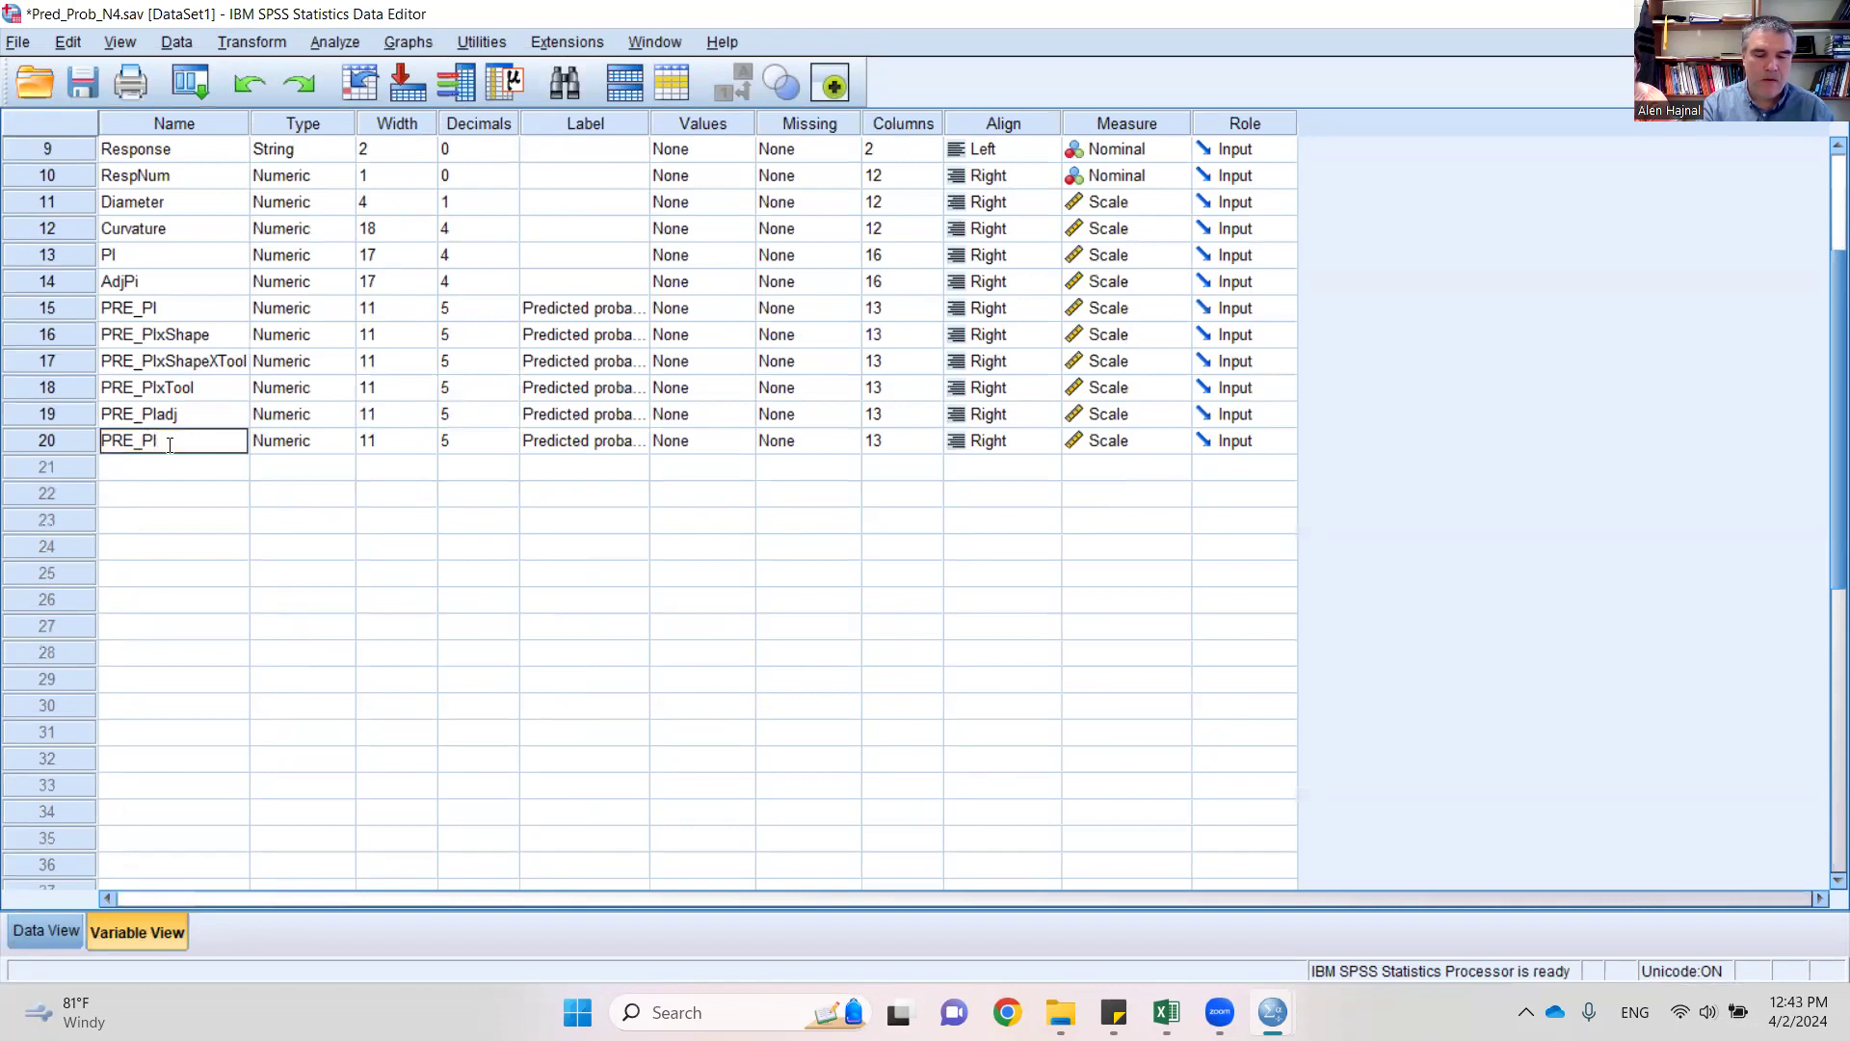
type("xTool")
key("Return")
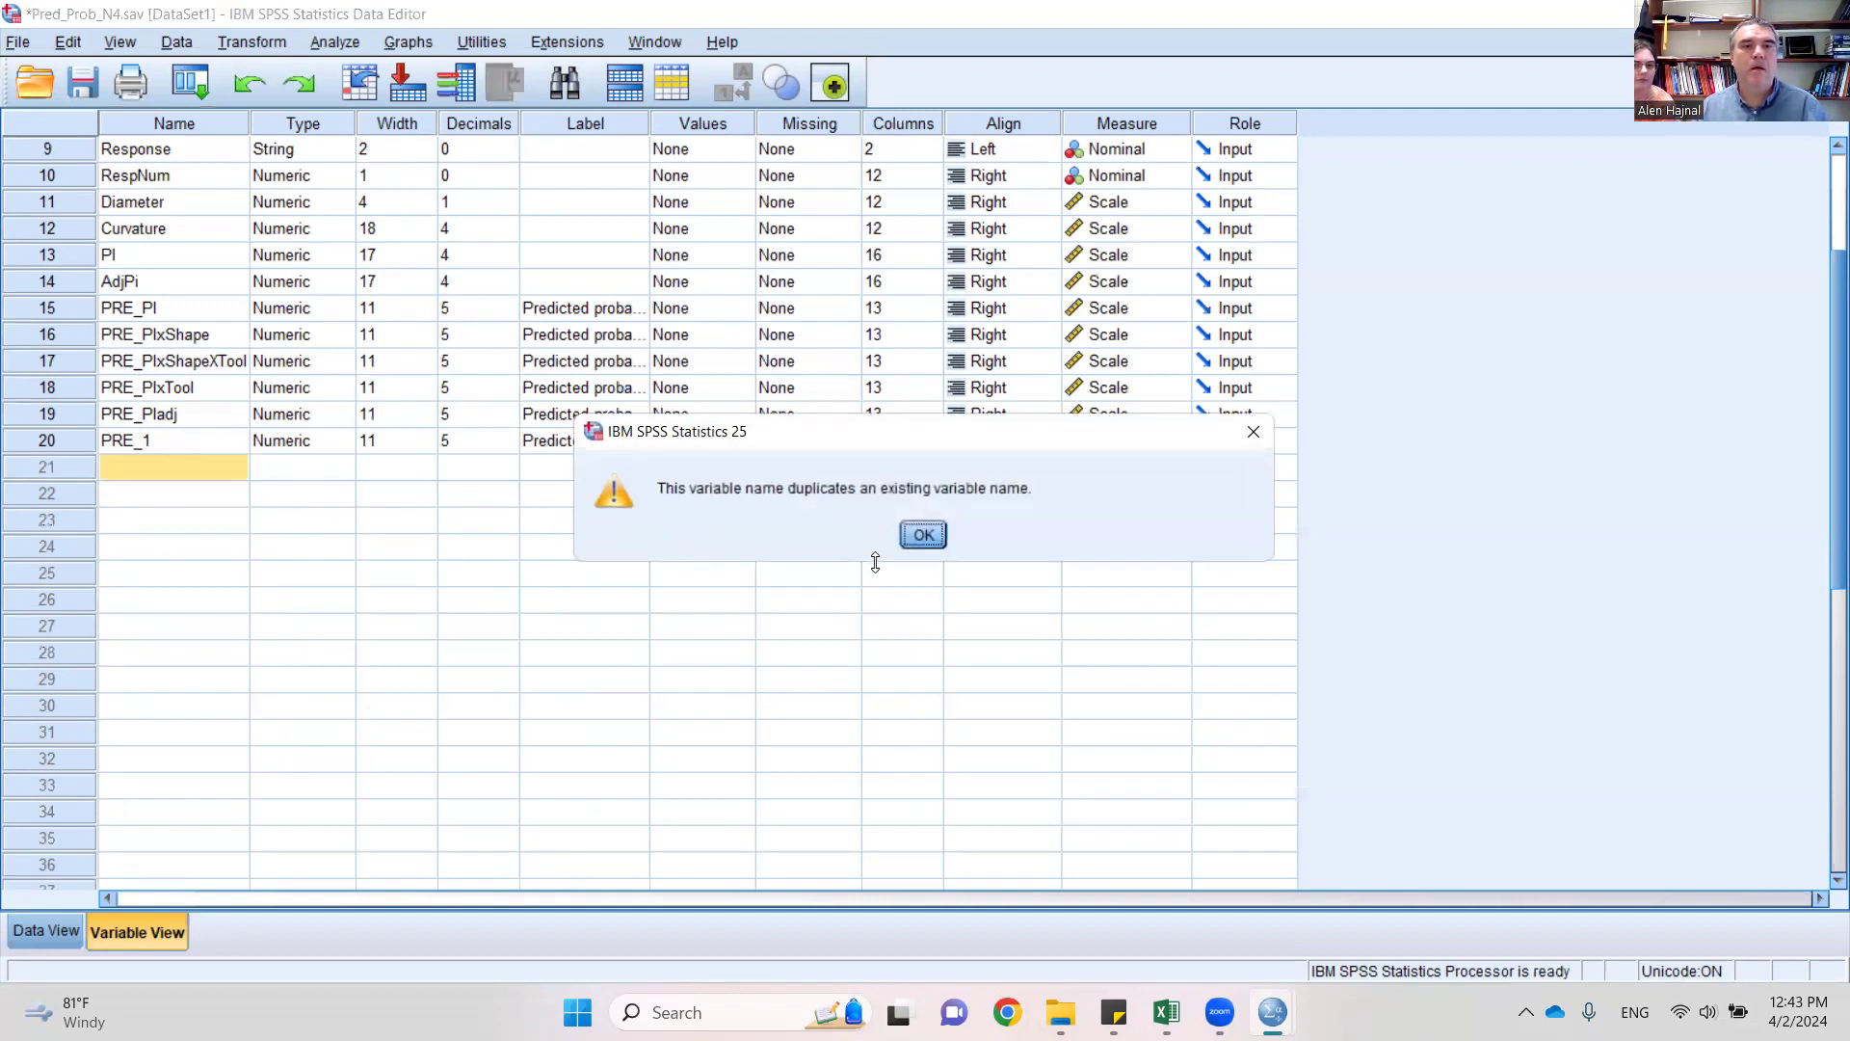
left_click(923, 535)
- Rename the variable PRE_1 as PRE_PIadjxTool and save the data set
left_click(172, 443)
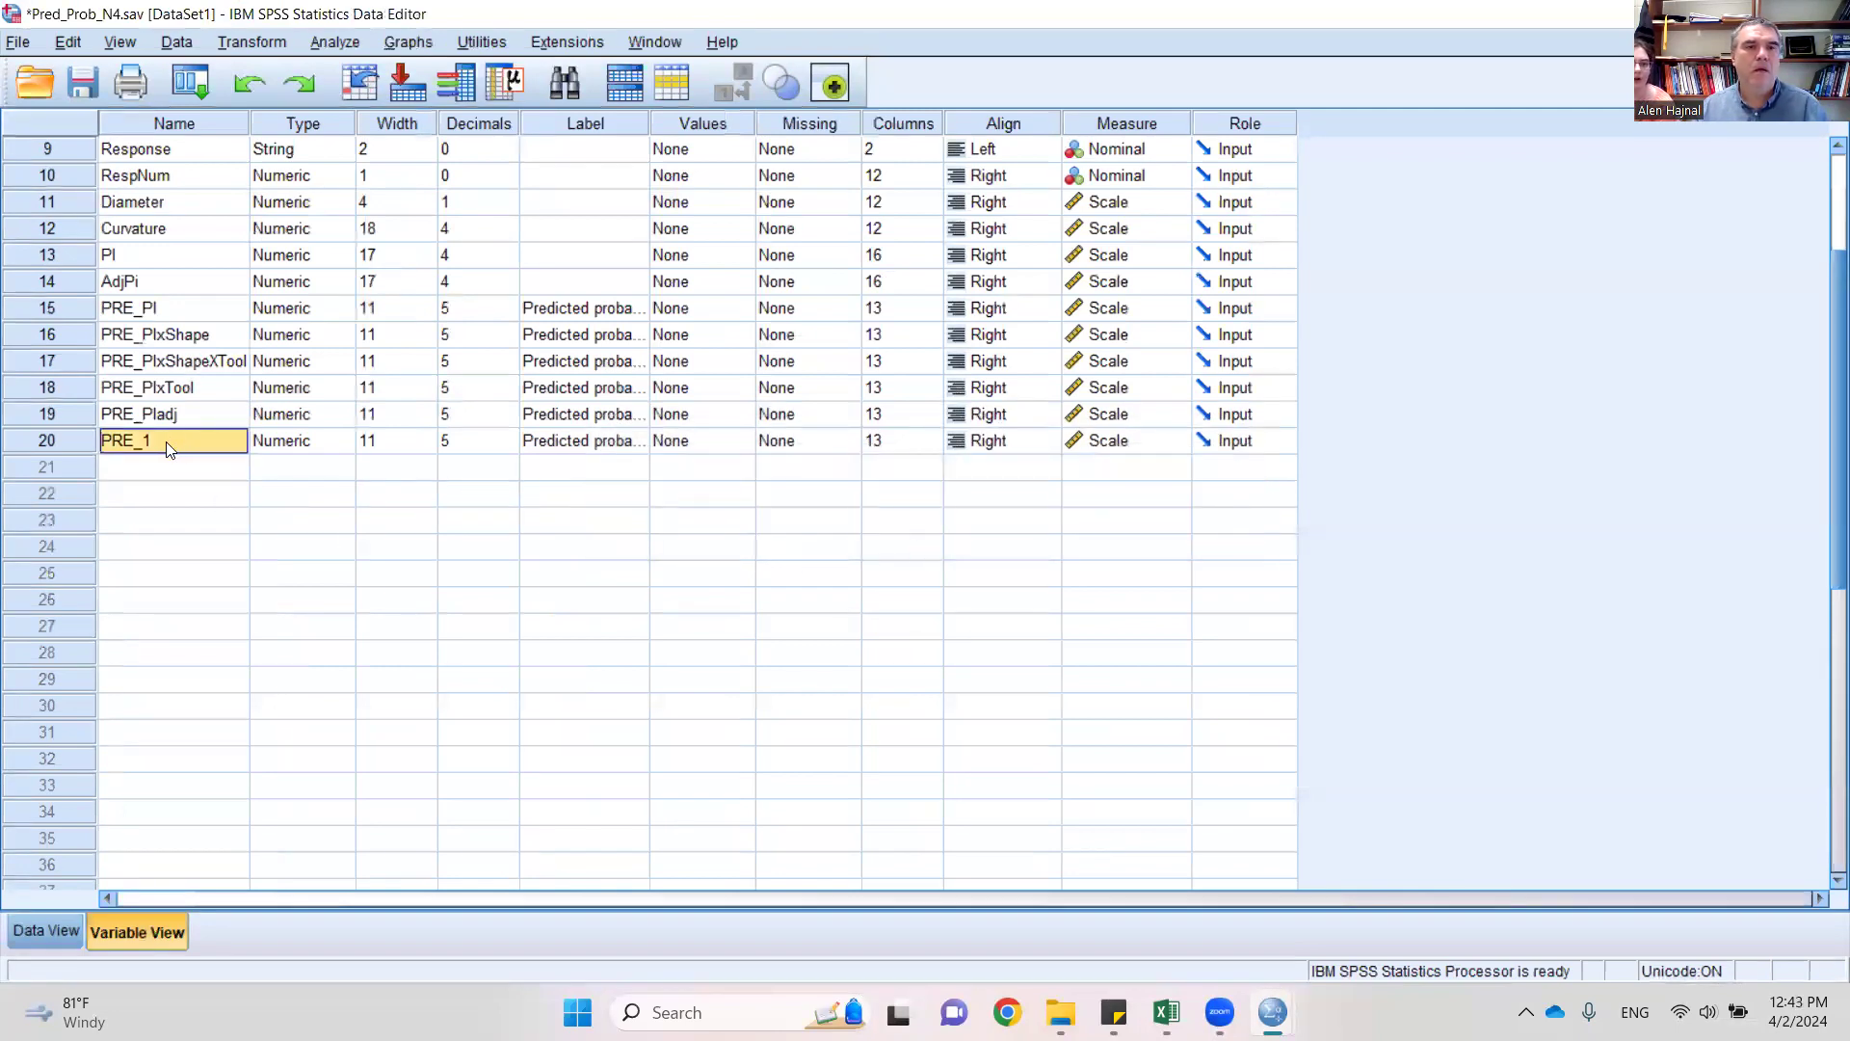
left_click(168, 441)
key("BackSpace")
type("PI")
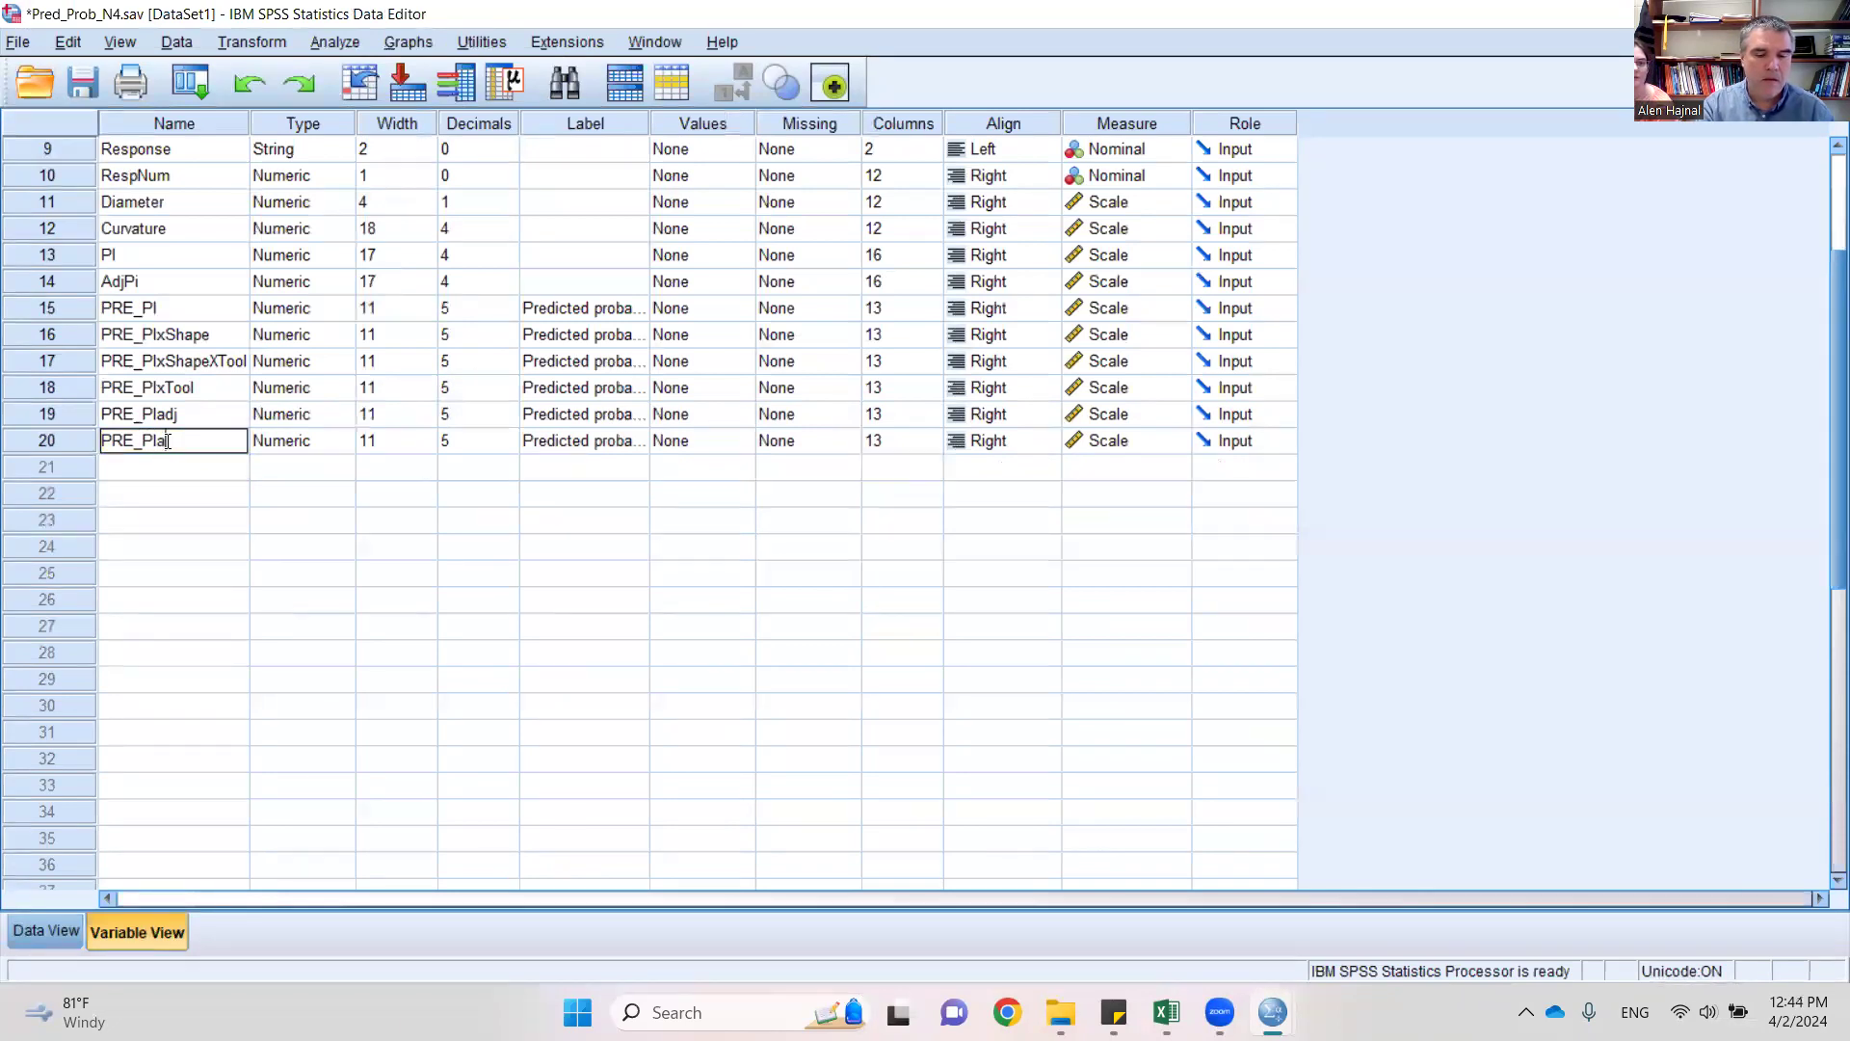
type("adjxTool")
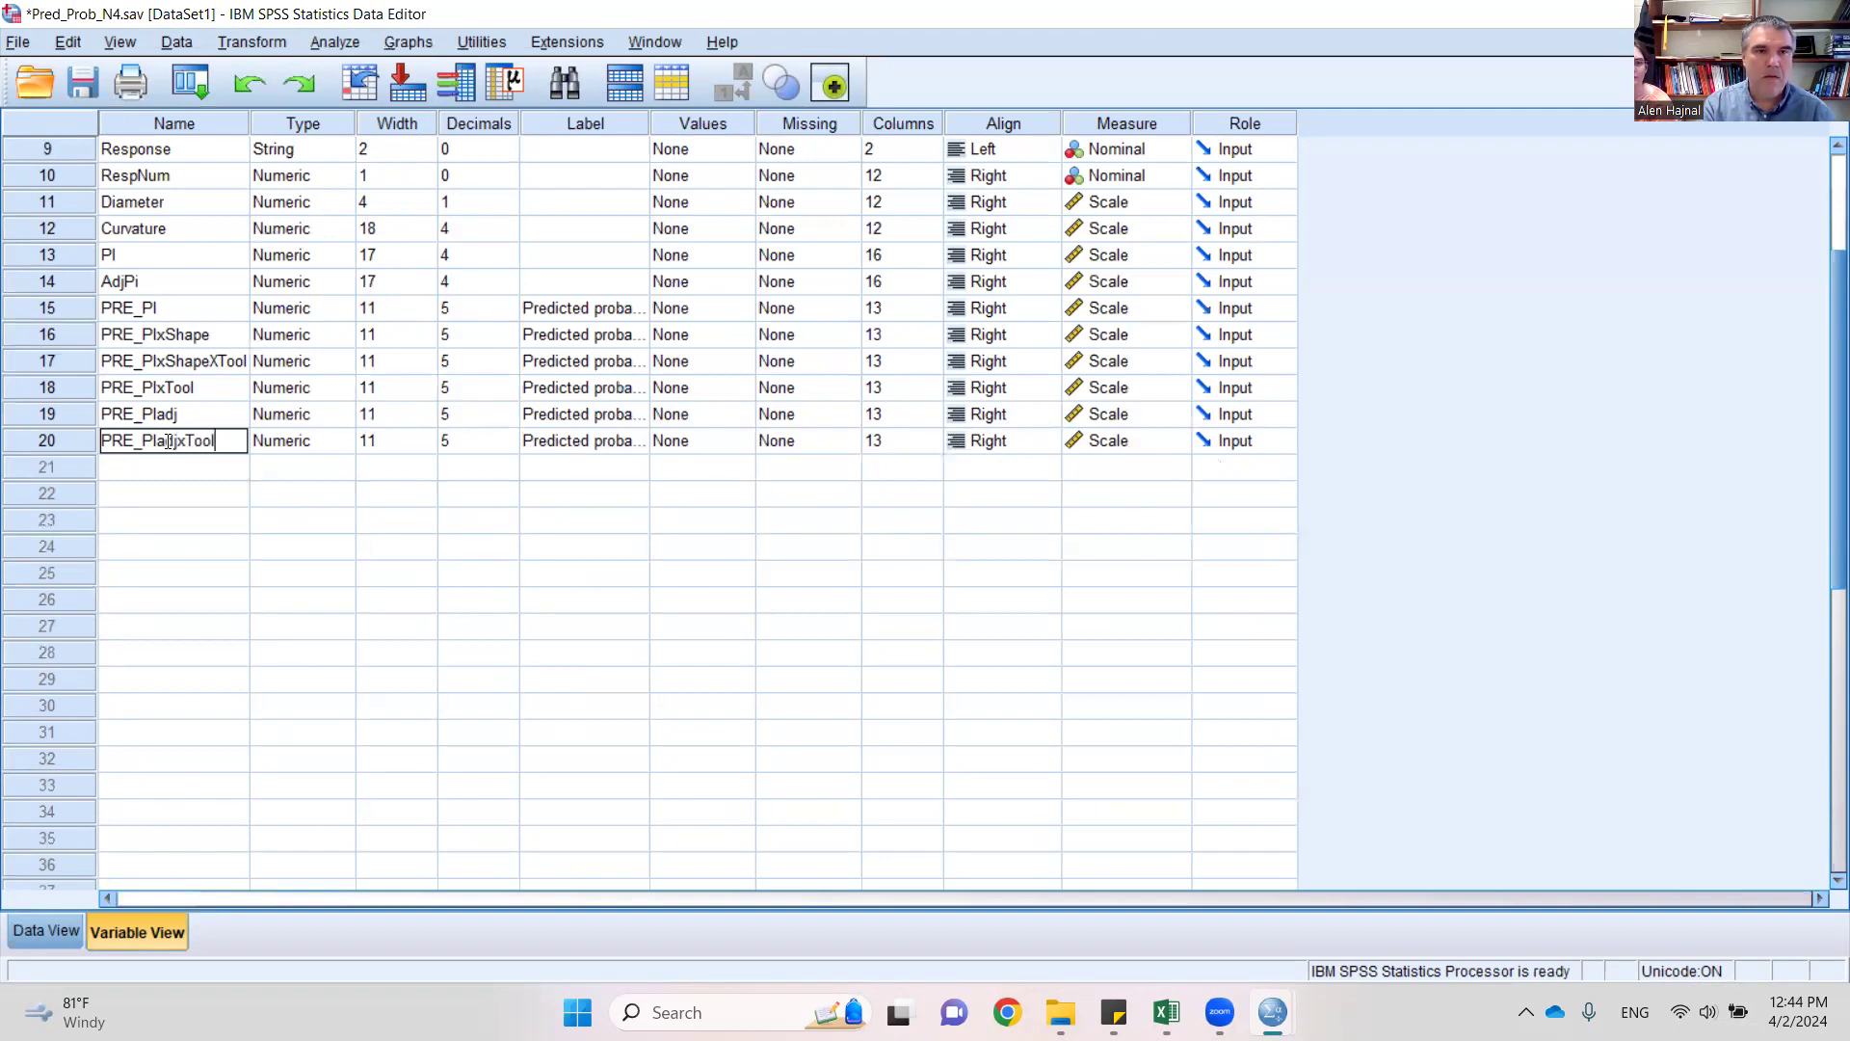
key("Return")
left_click(269, 652)
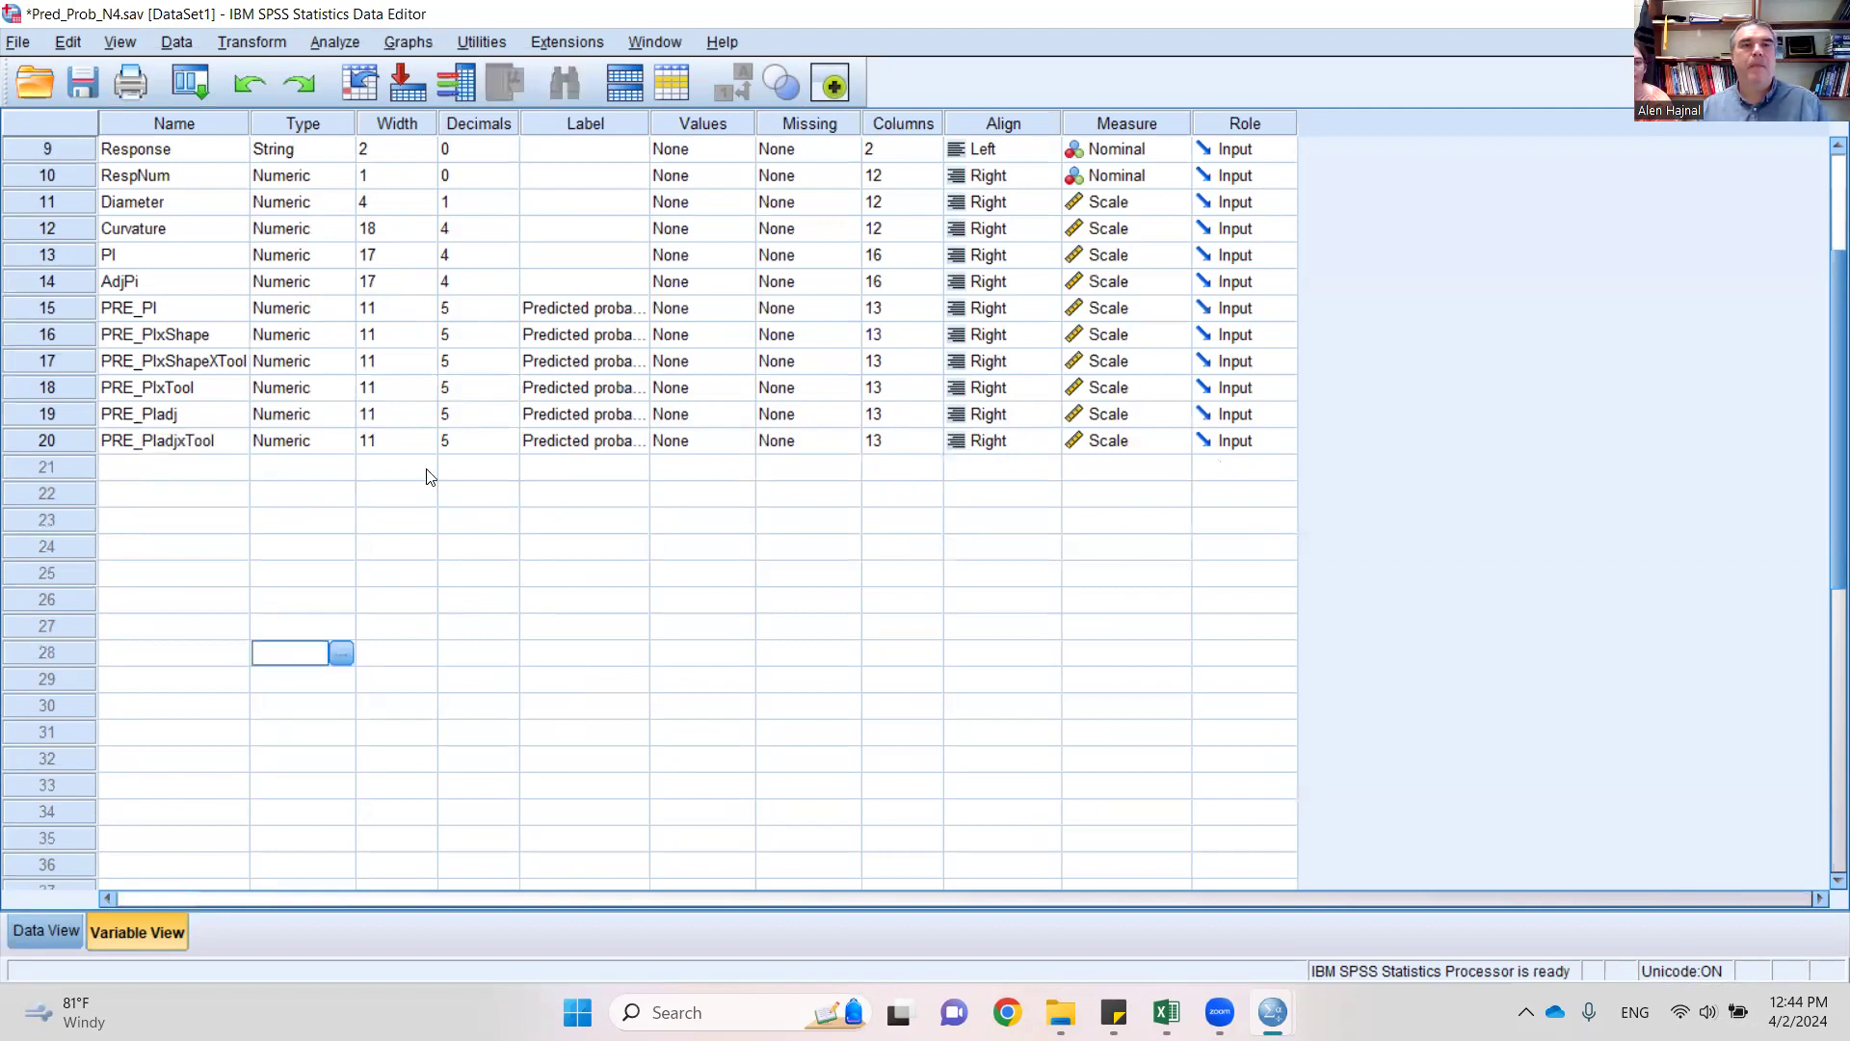
left_click(88, 79)
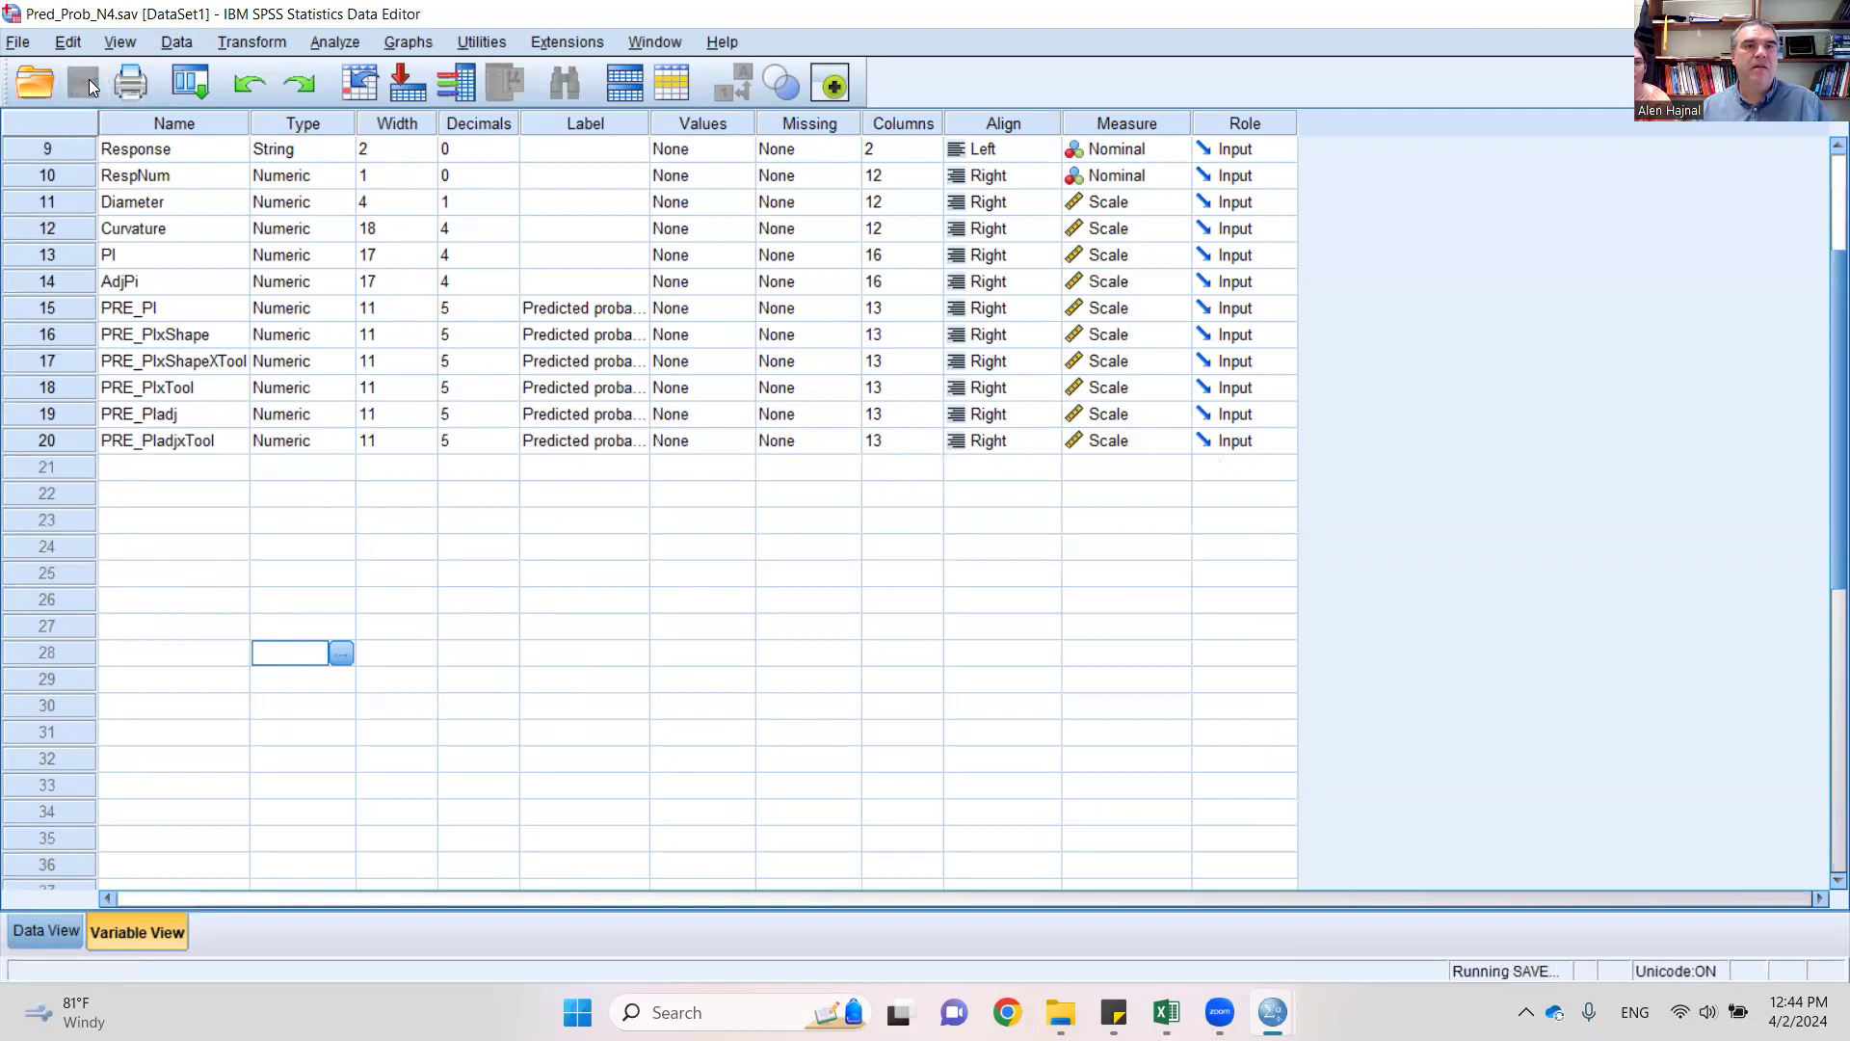
- Check the Participant Data All sheet of the Master Spreadsheet in Excel, and return to the Pred_Prob_N4 data values in SPSS
left_click(652, 45)
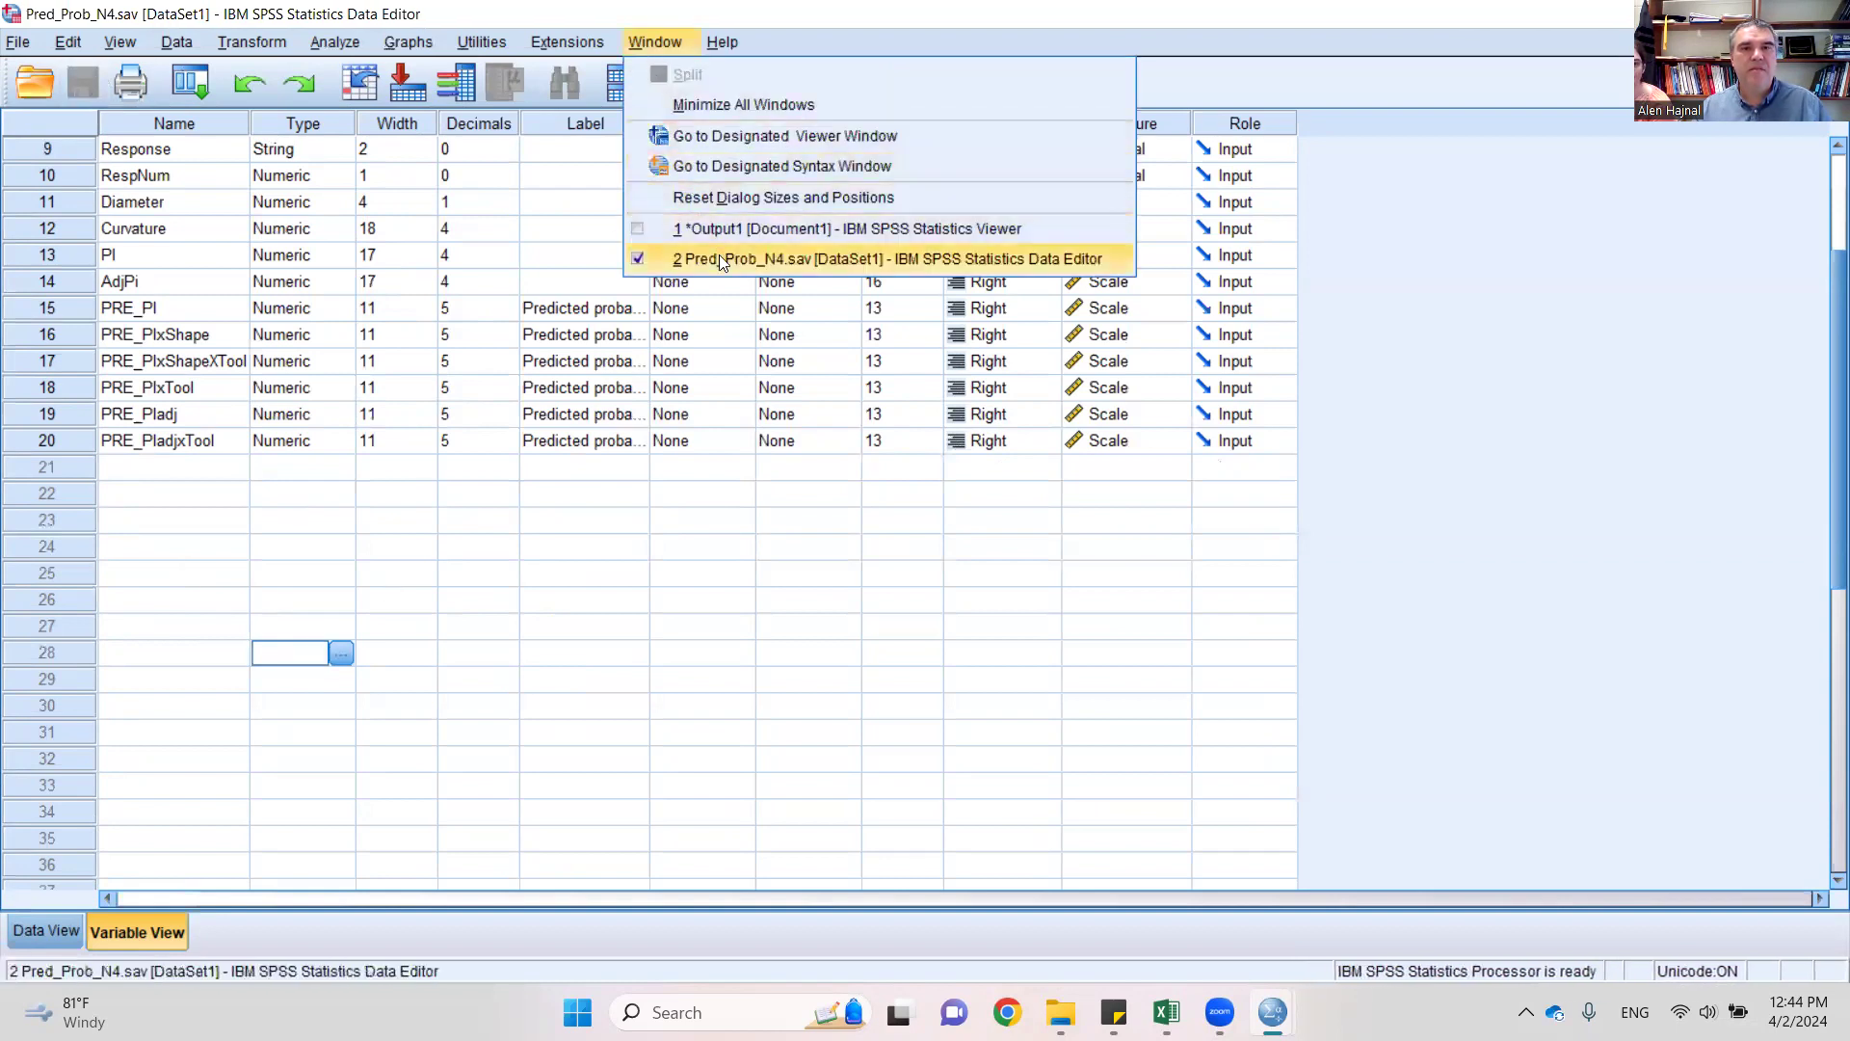
left_click(64, 933)
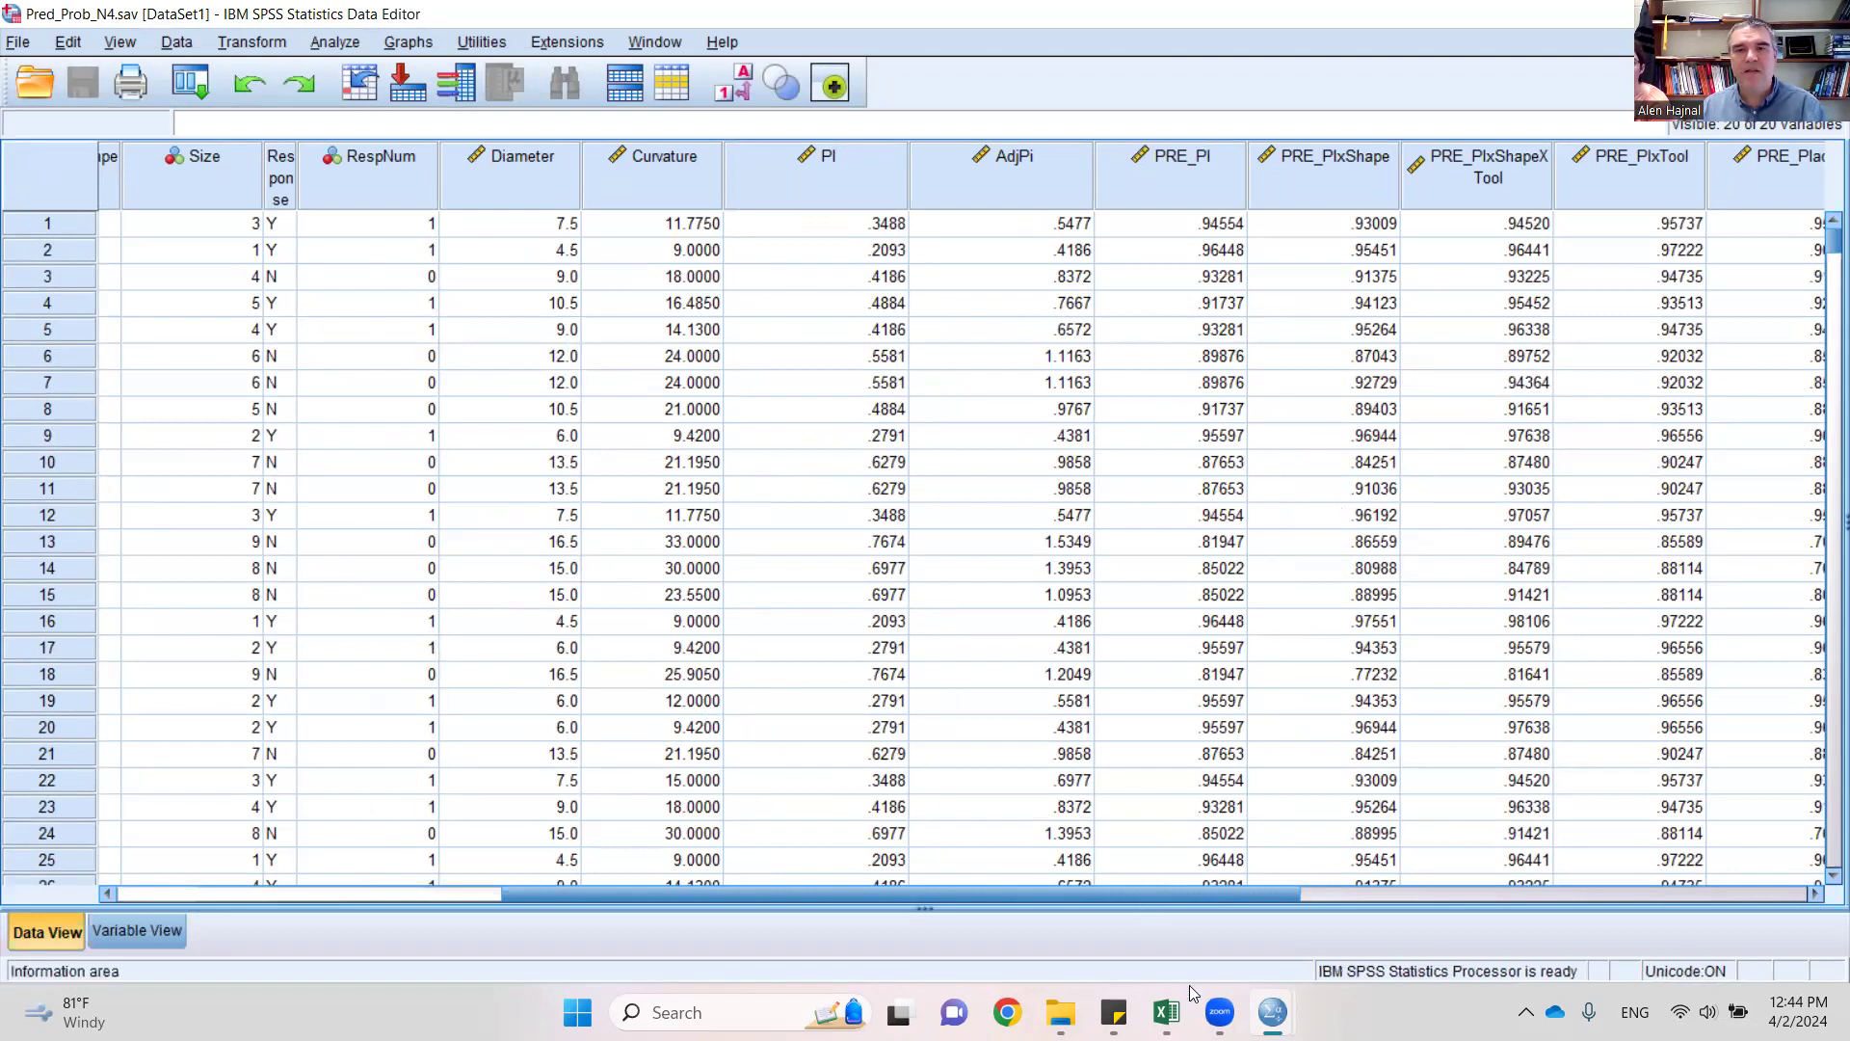
mouse_move(1180, 998)
left_click(1166, 897)
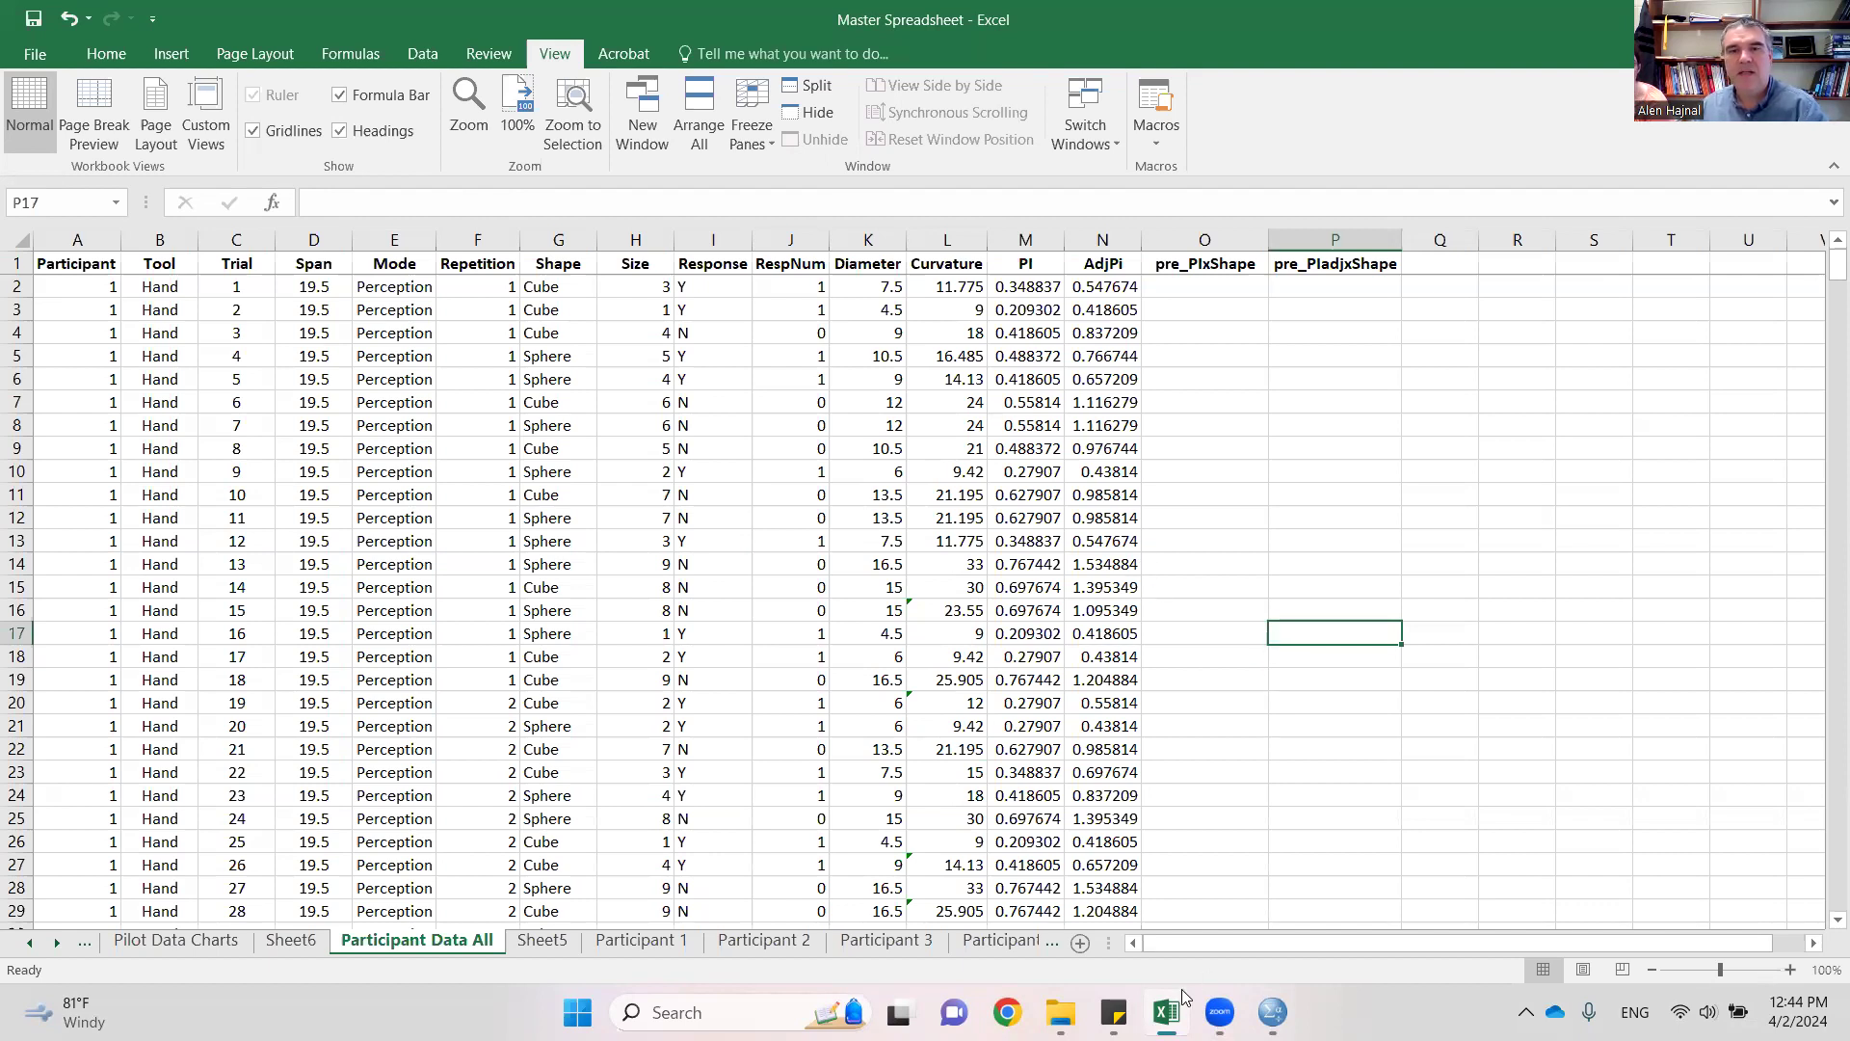
mouse_move(1272, 1012)
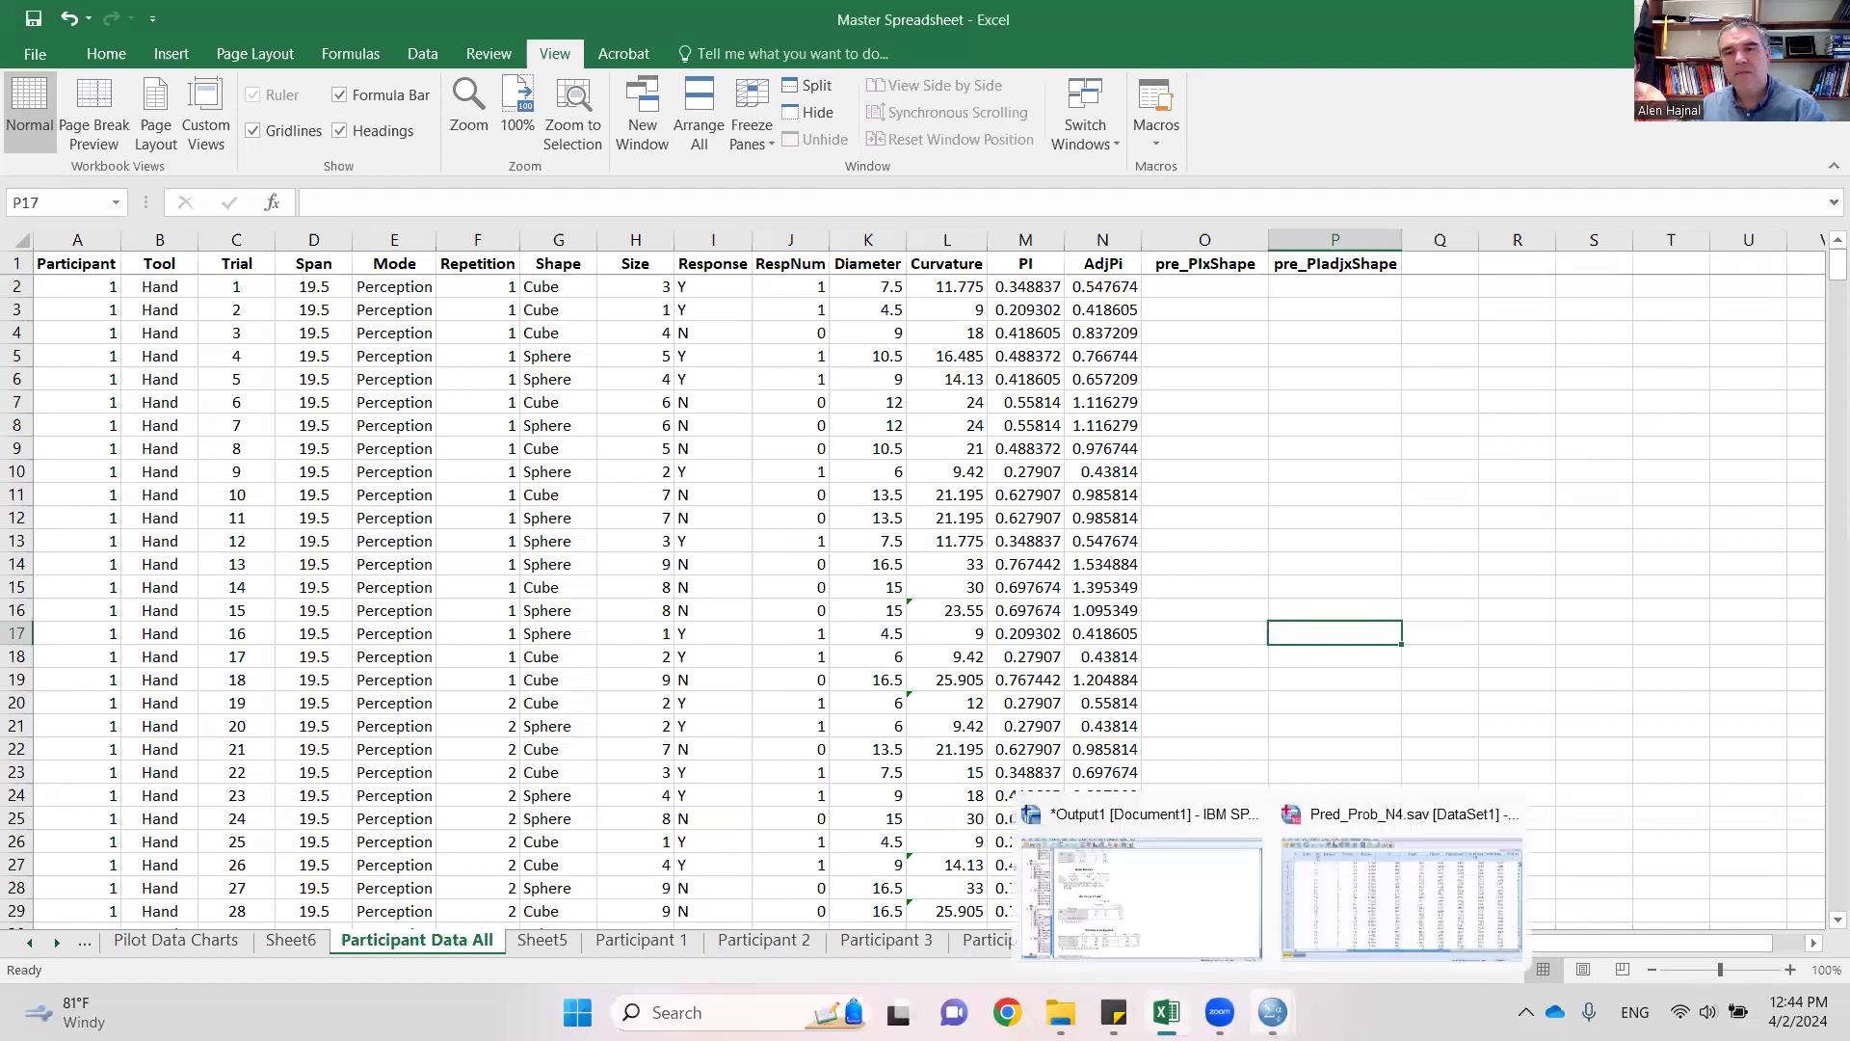
left_click(1354, 925)
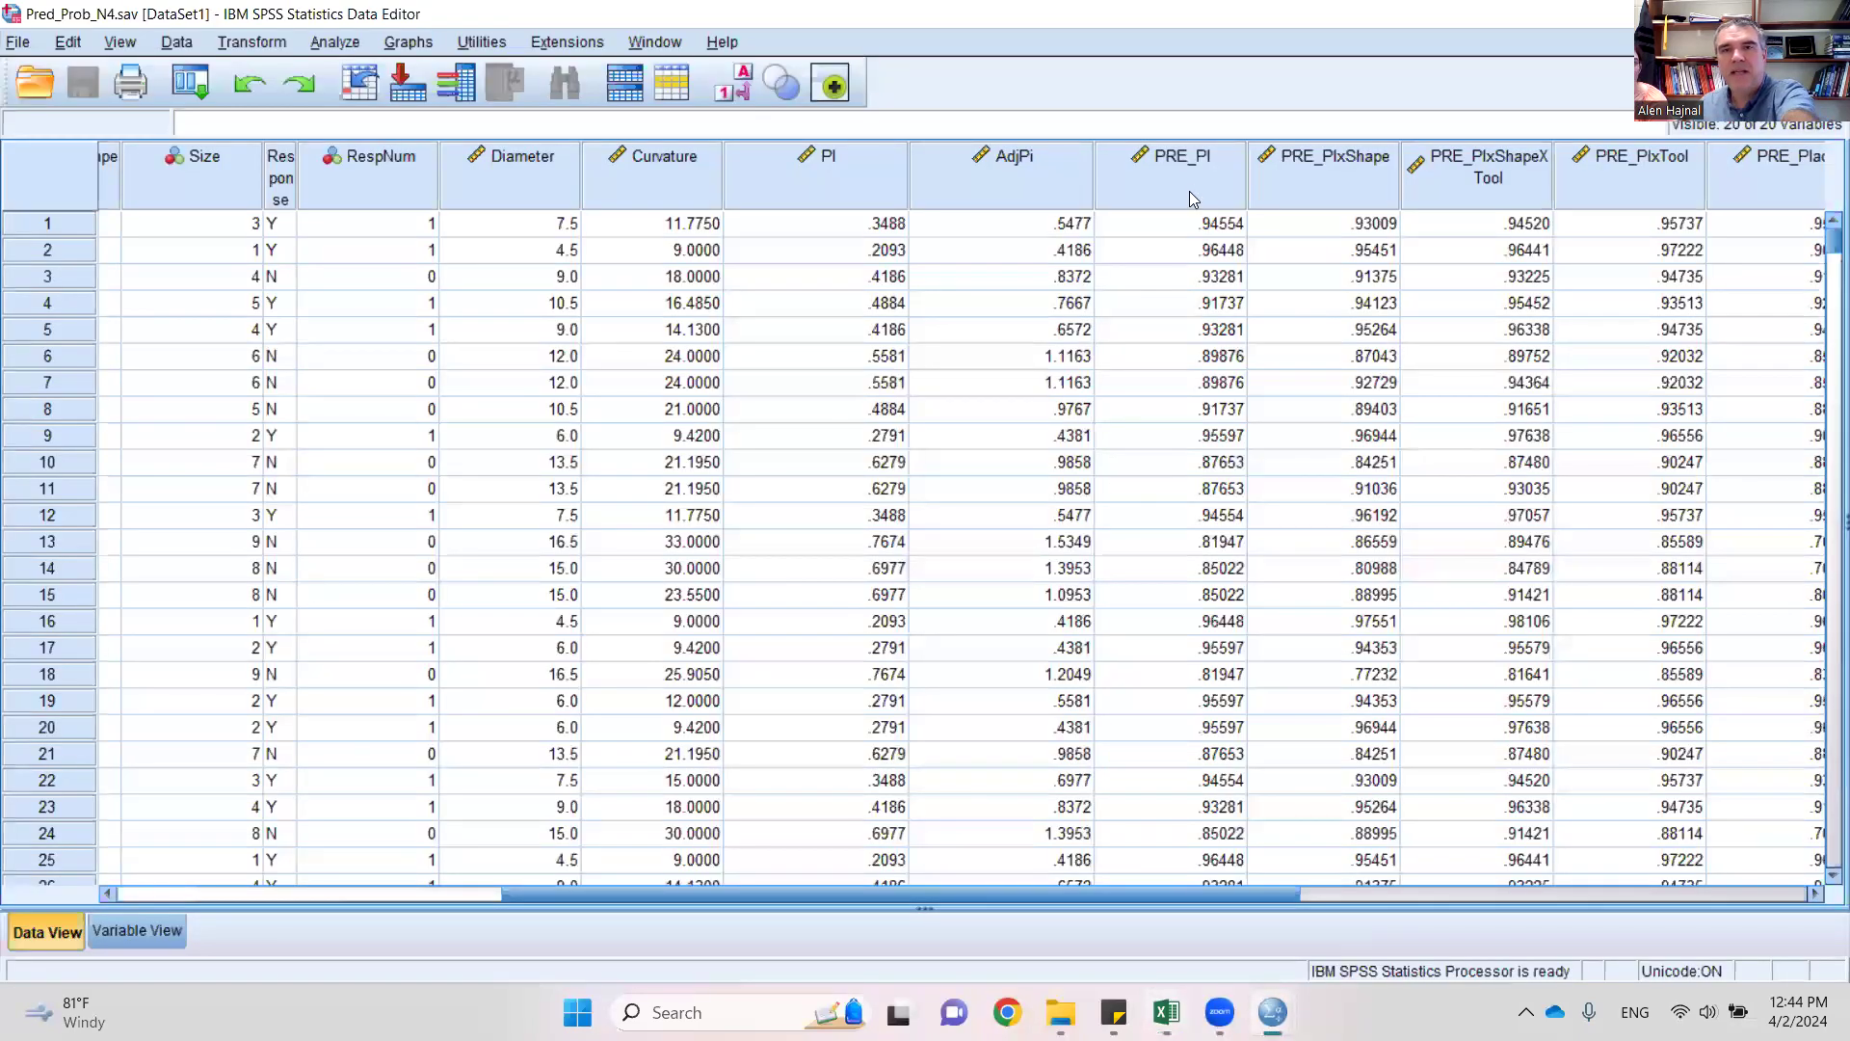
- Examine the Trial column and the saved predicted probability columns from PRE_PI through PRE_PIadjxTool
left_click_drag(1164, 183, 1770, 173)
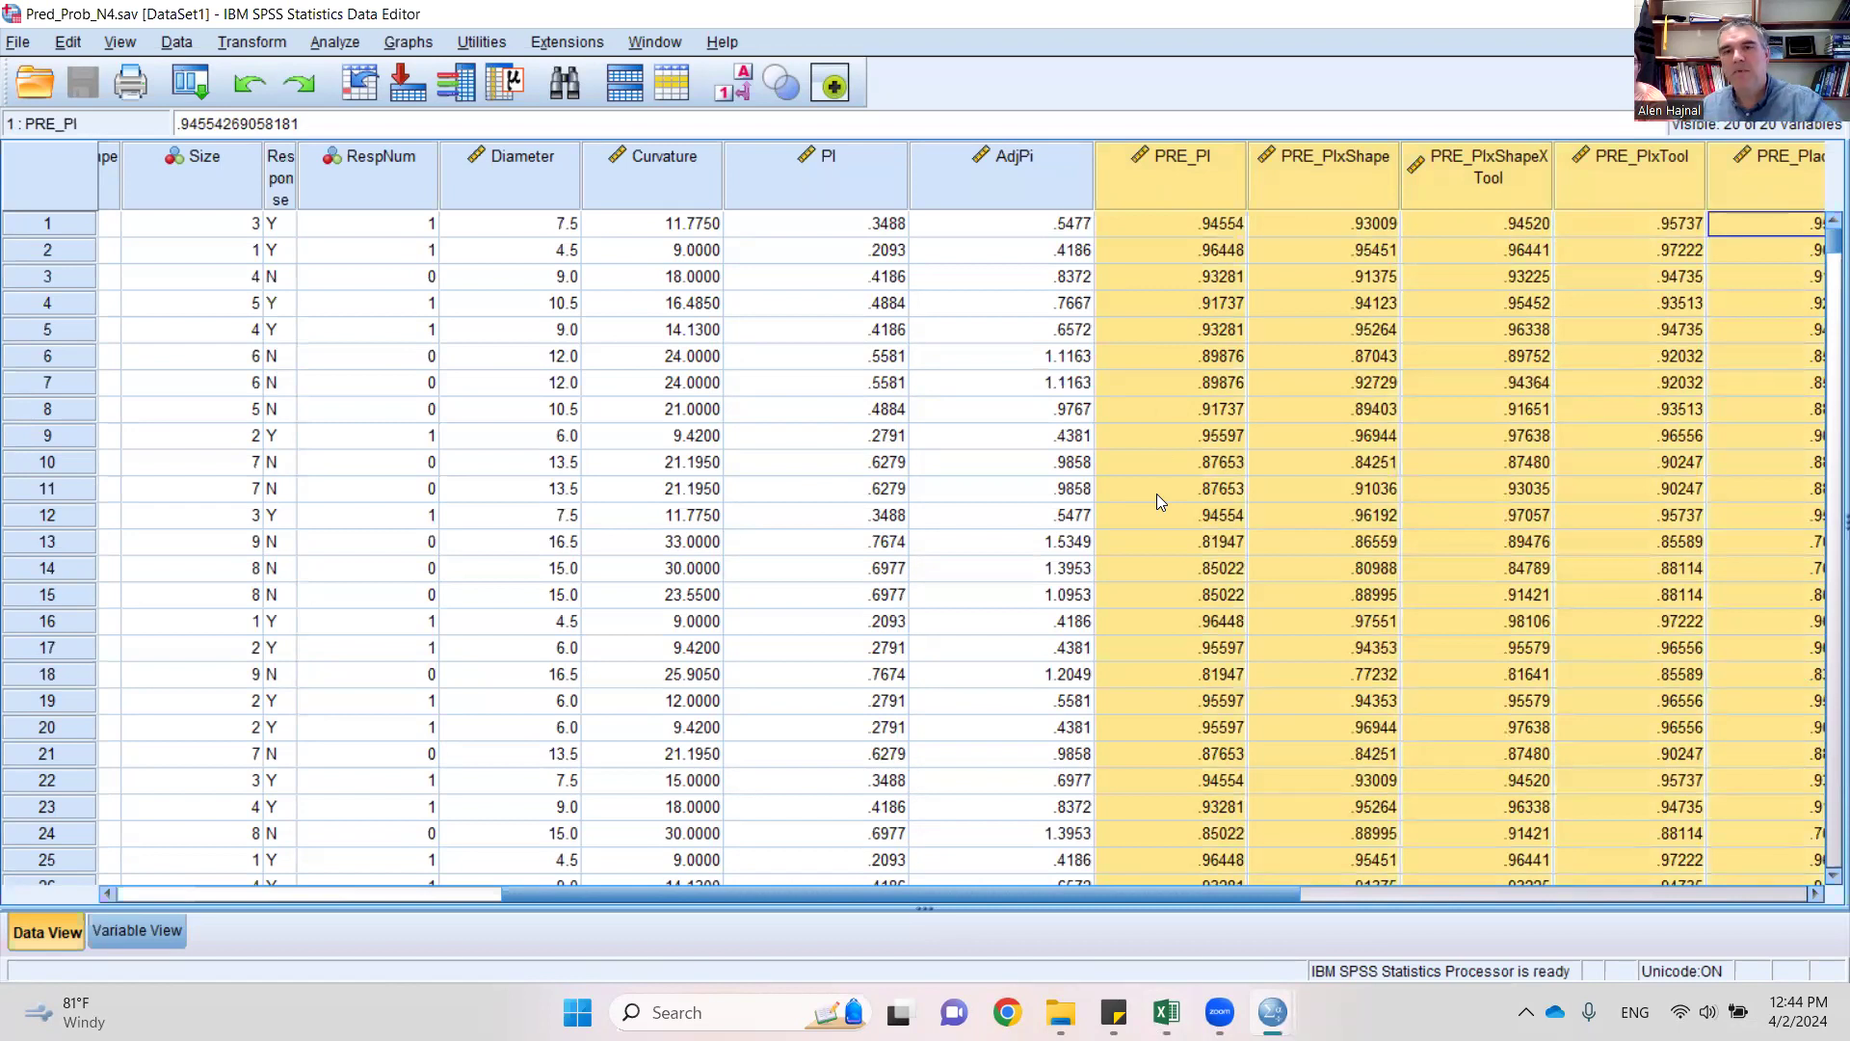
left_click_drag(530, 896, 130, 896)
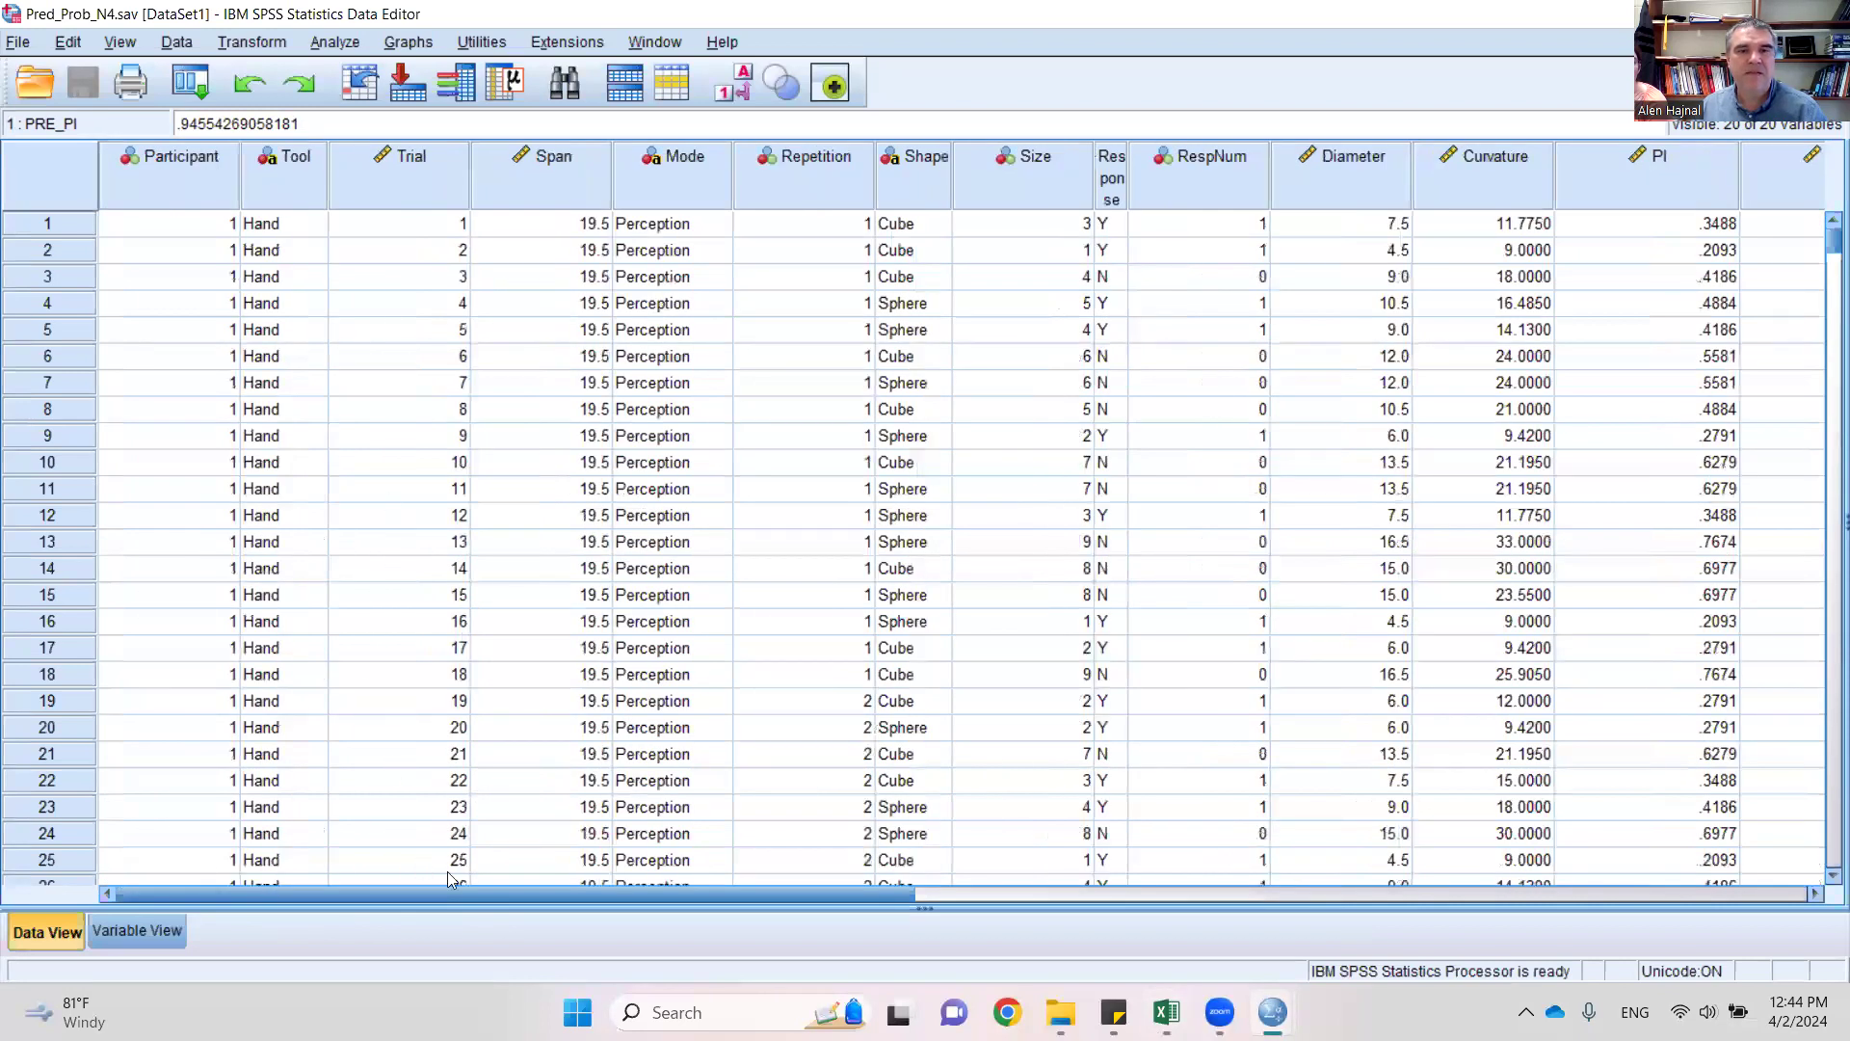
left_click(405, 166)
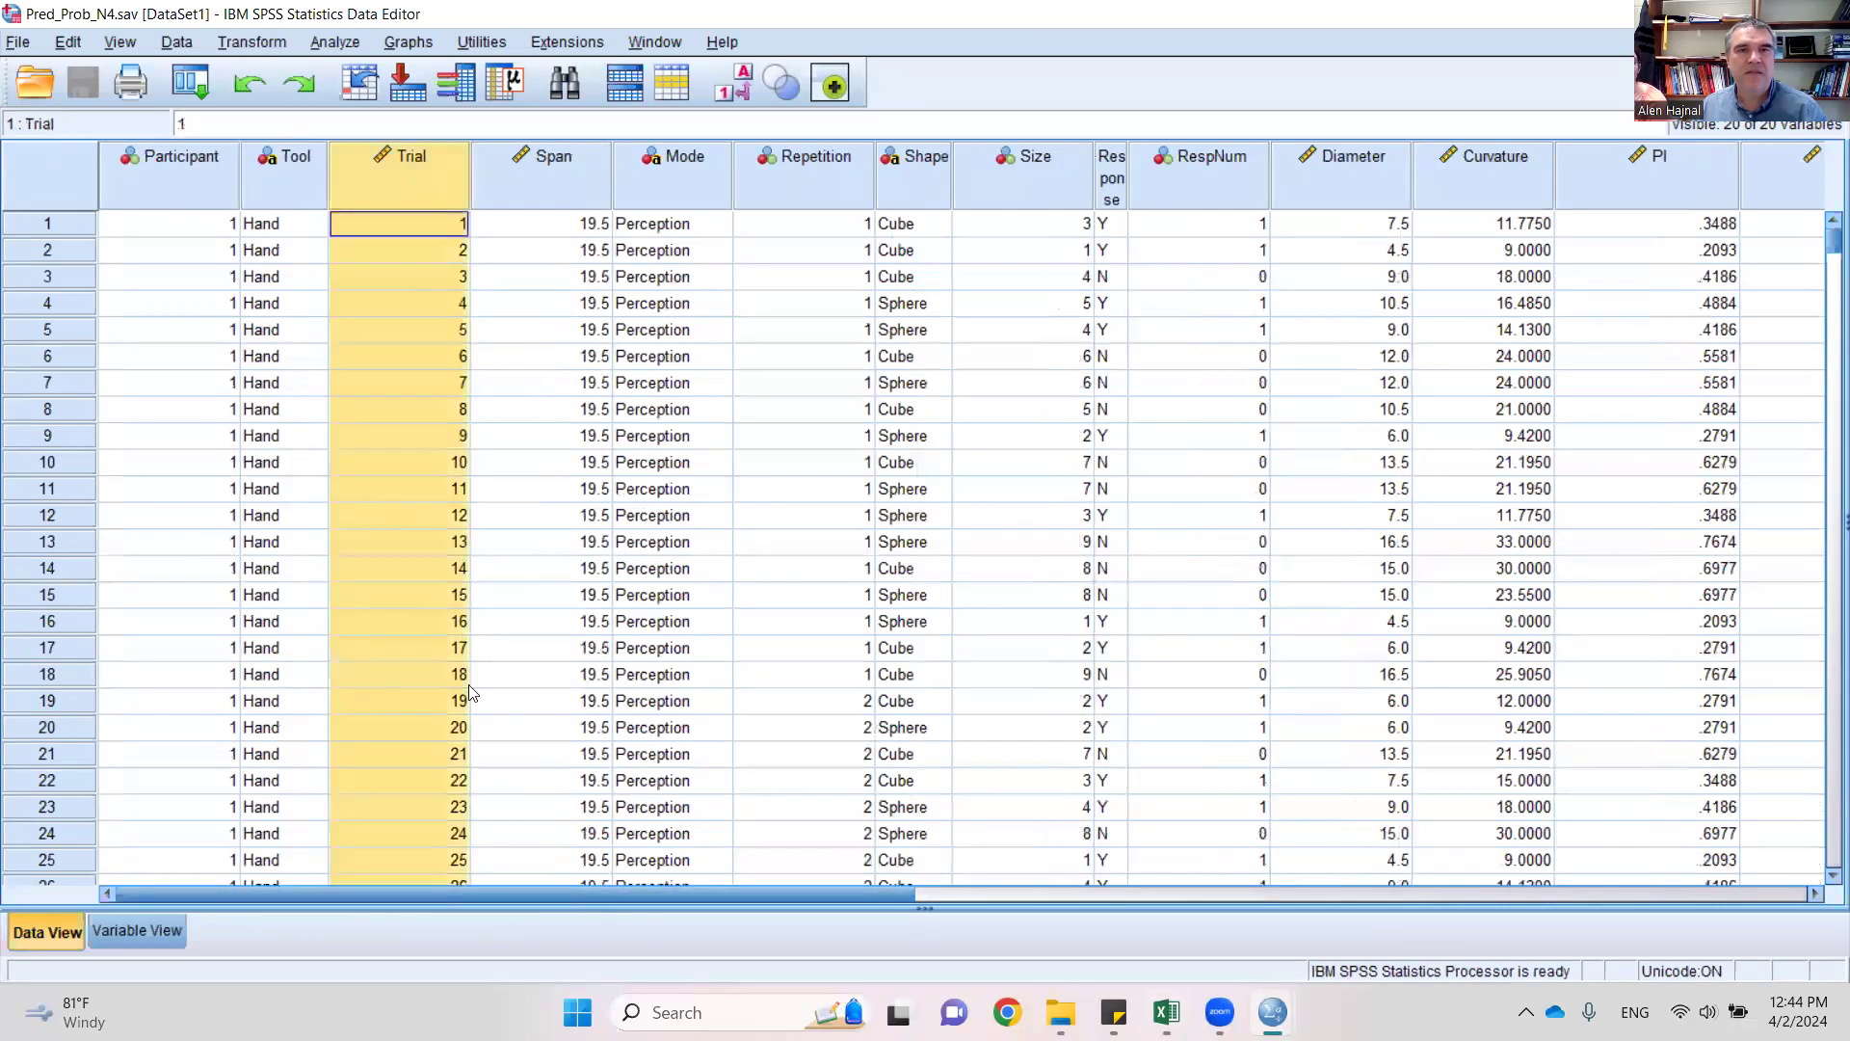
left_click_drag(829, 892, 1442, 883)
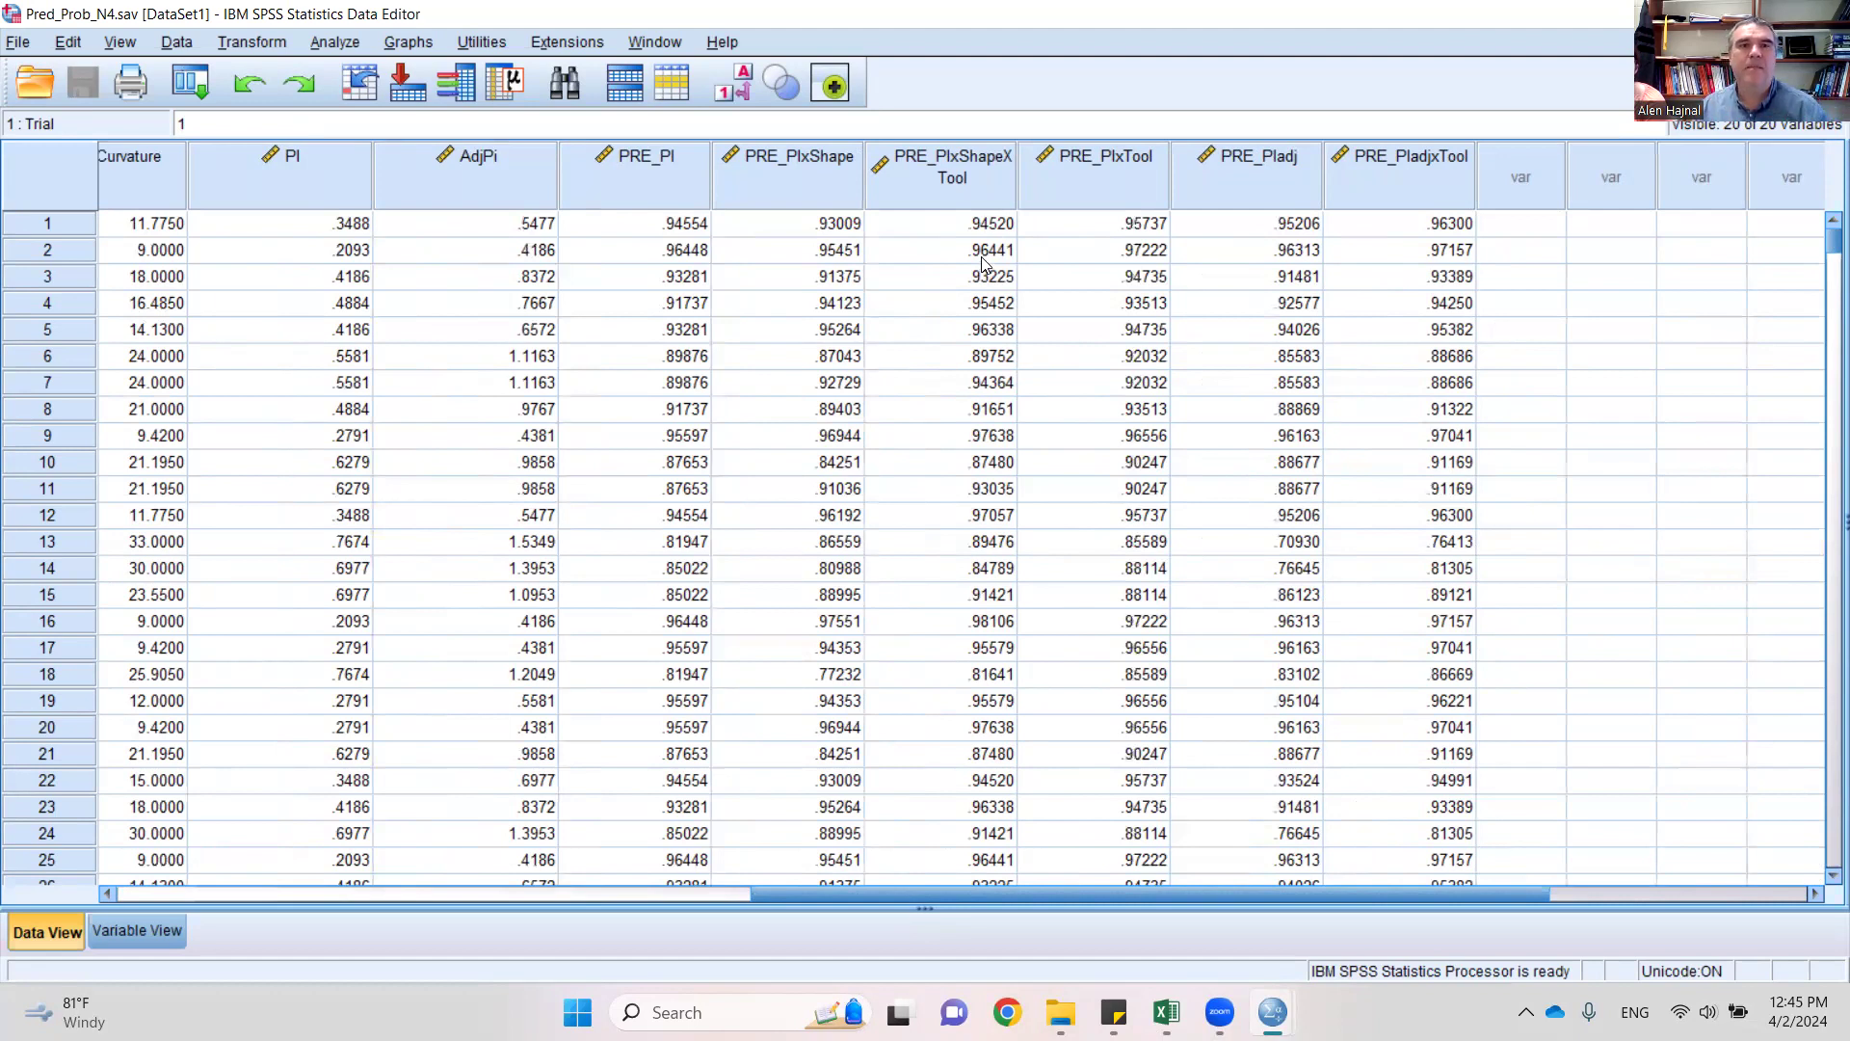
- Copy all values of the PRE_PI through PRE_PIadjxTool columns and switch to the Master Spreadsheet in Excel
left_click_drag(636, 172, 1380, 169)
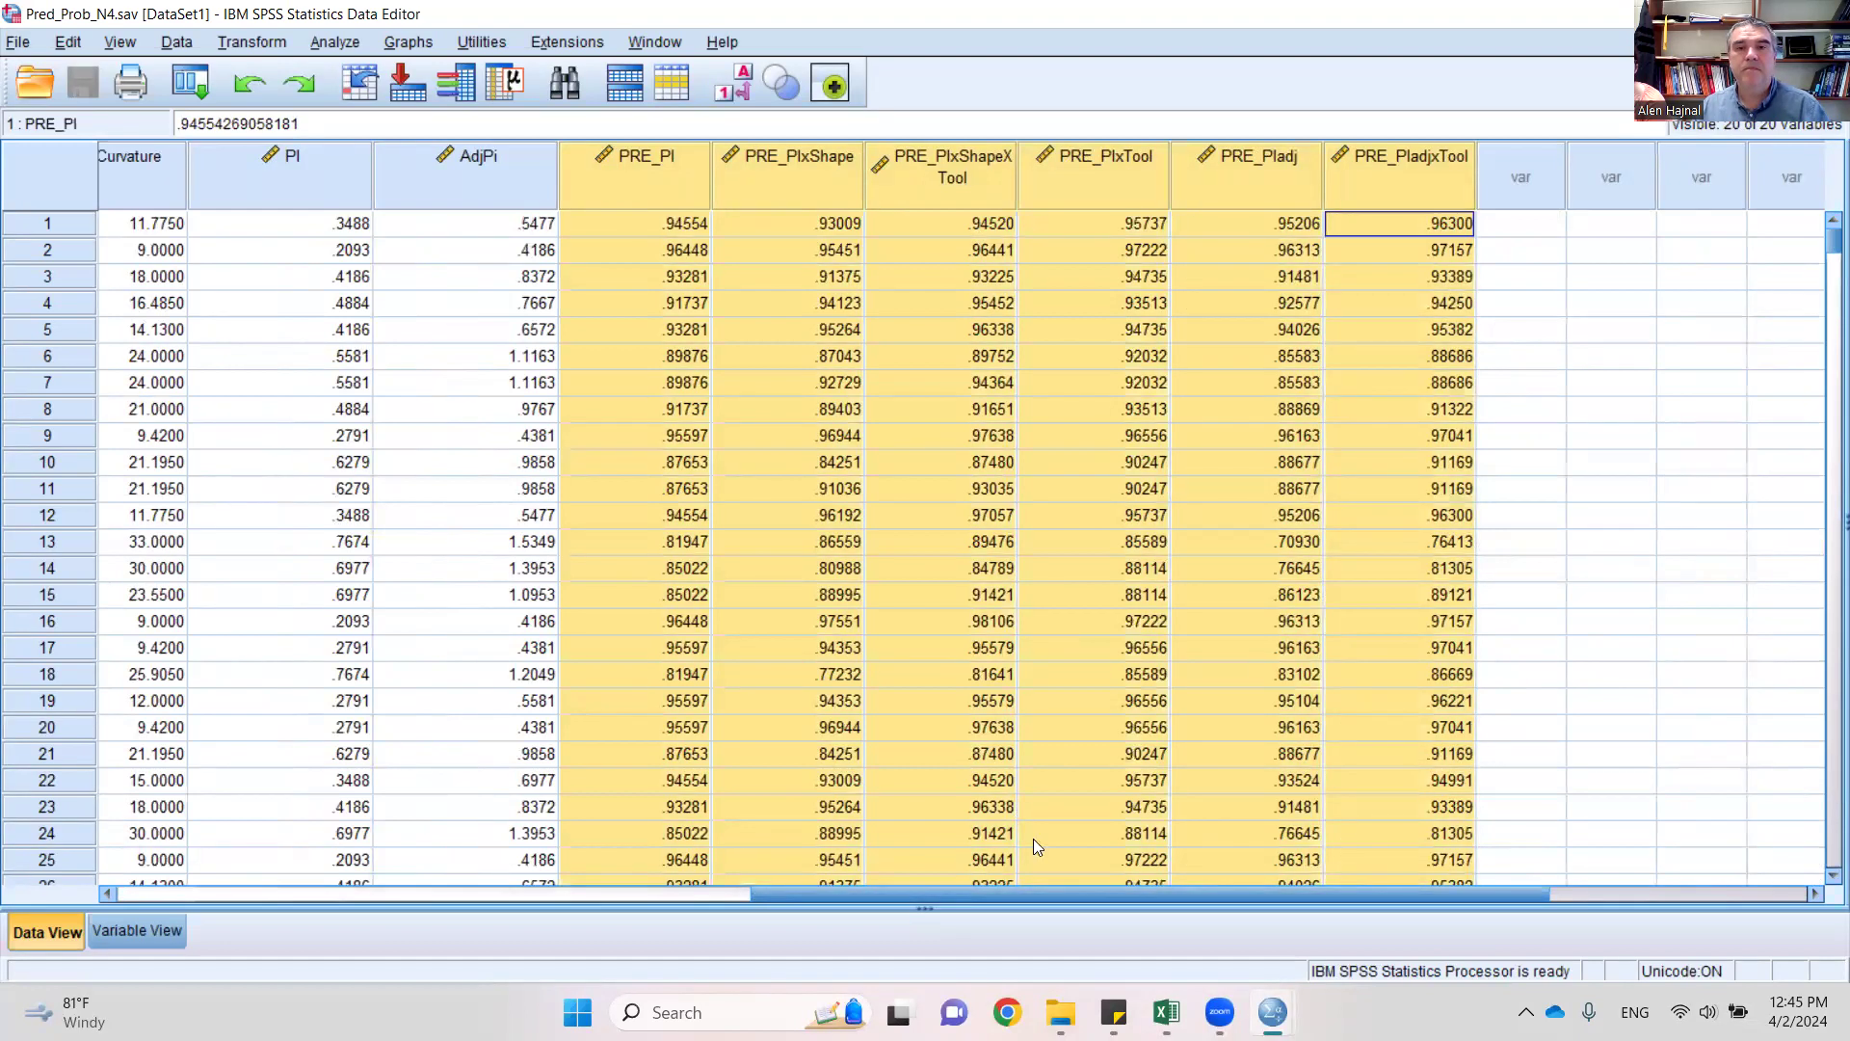
left_click(1166, 1012)
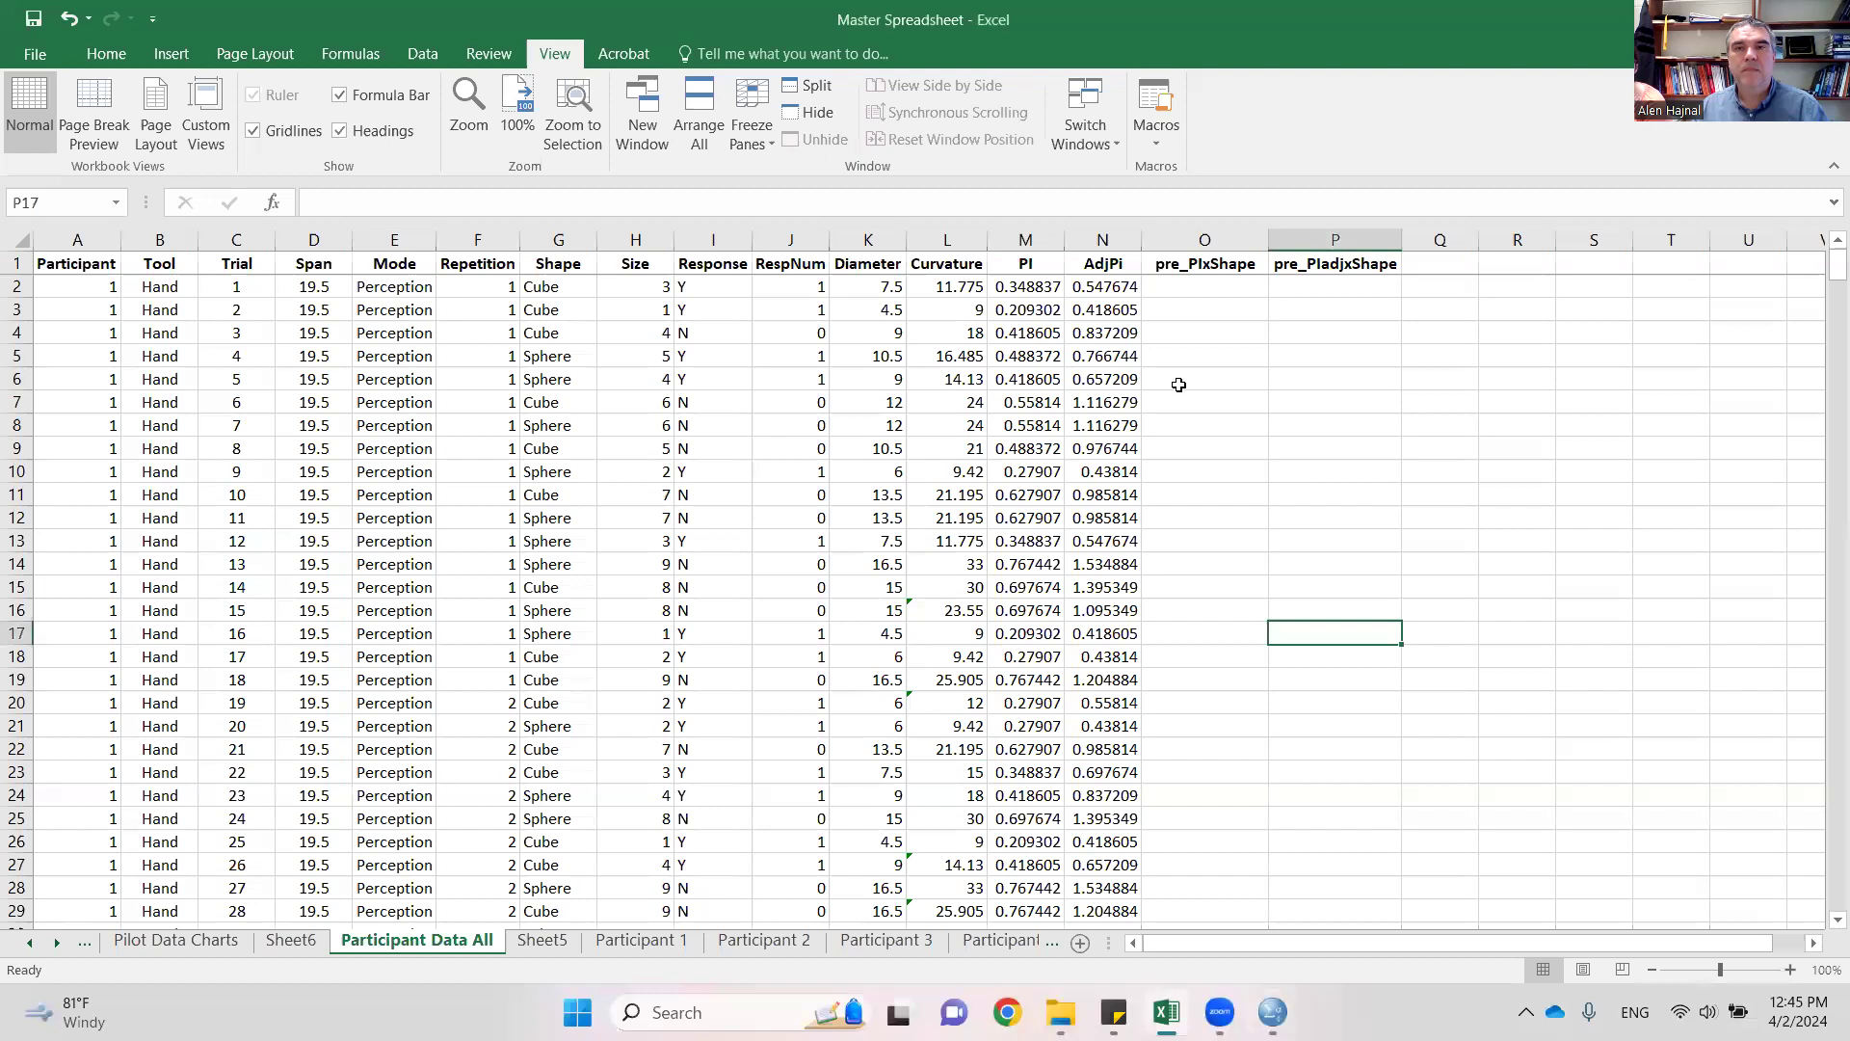
left_click(1195, 261)
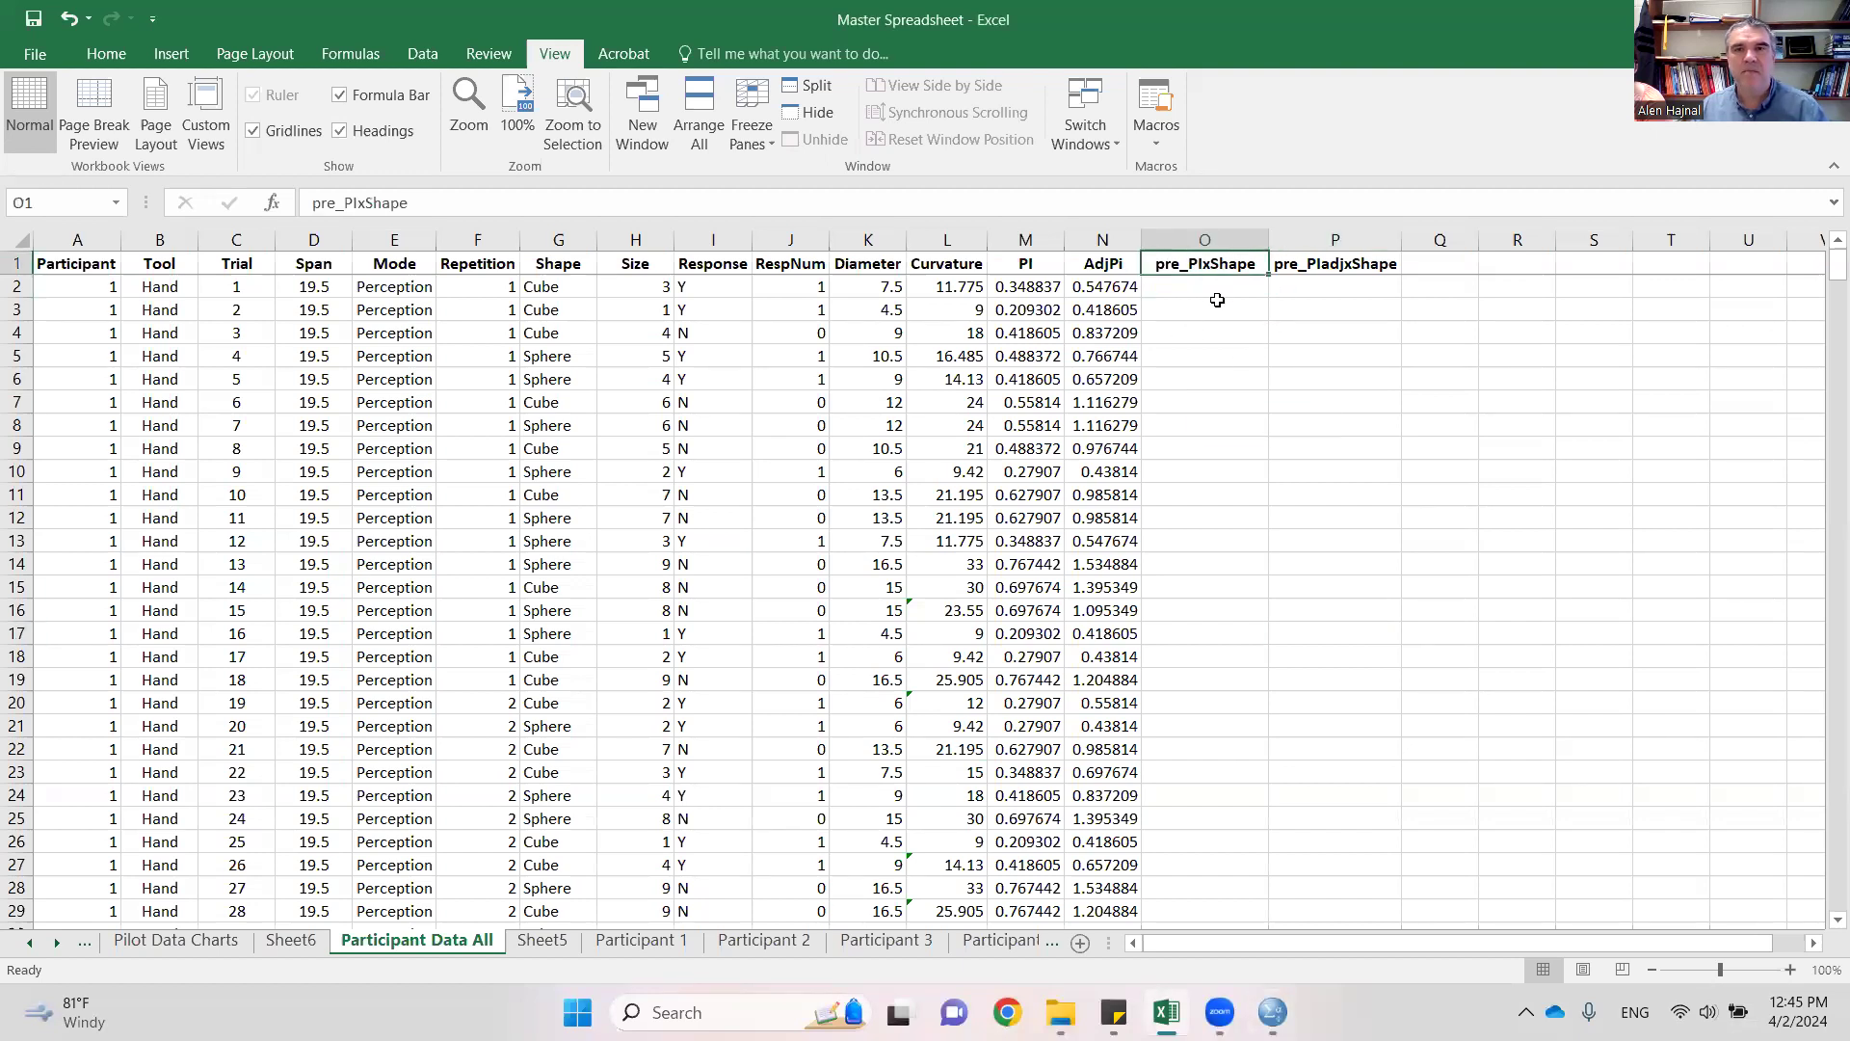
key("ctrl+v")
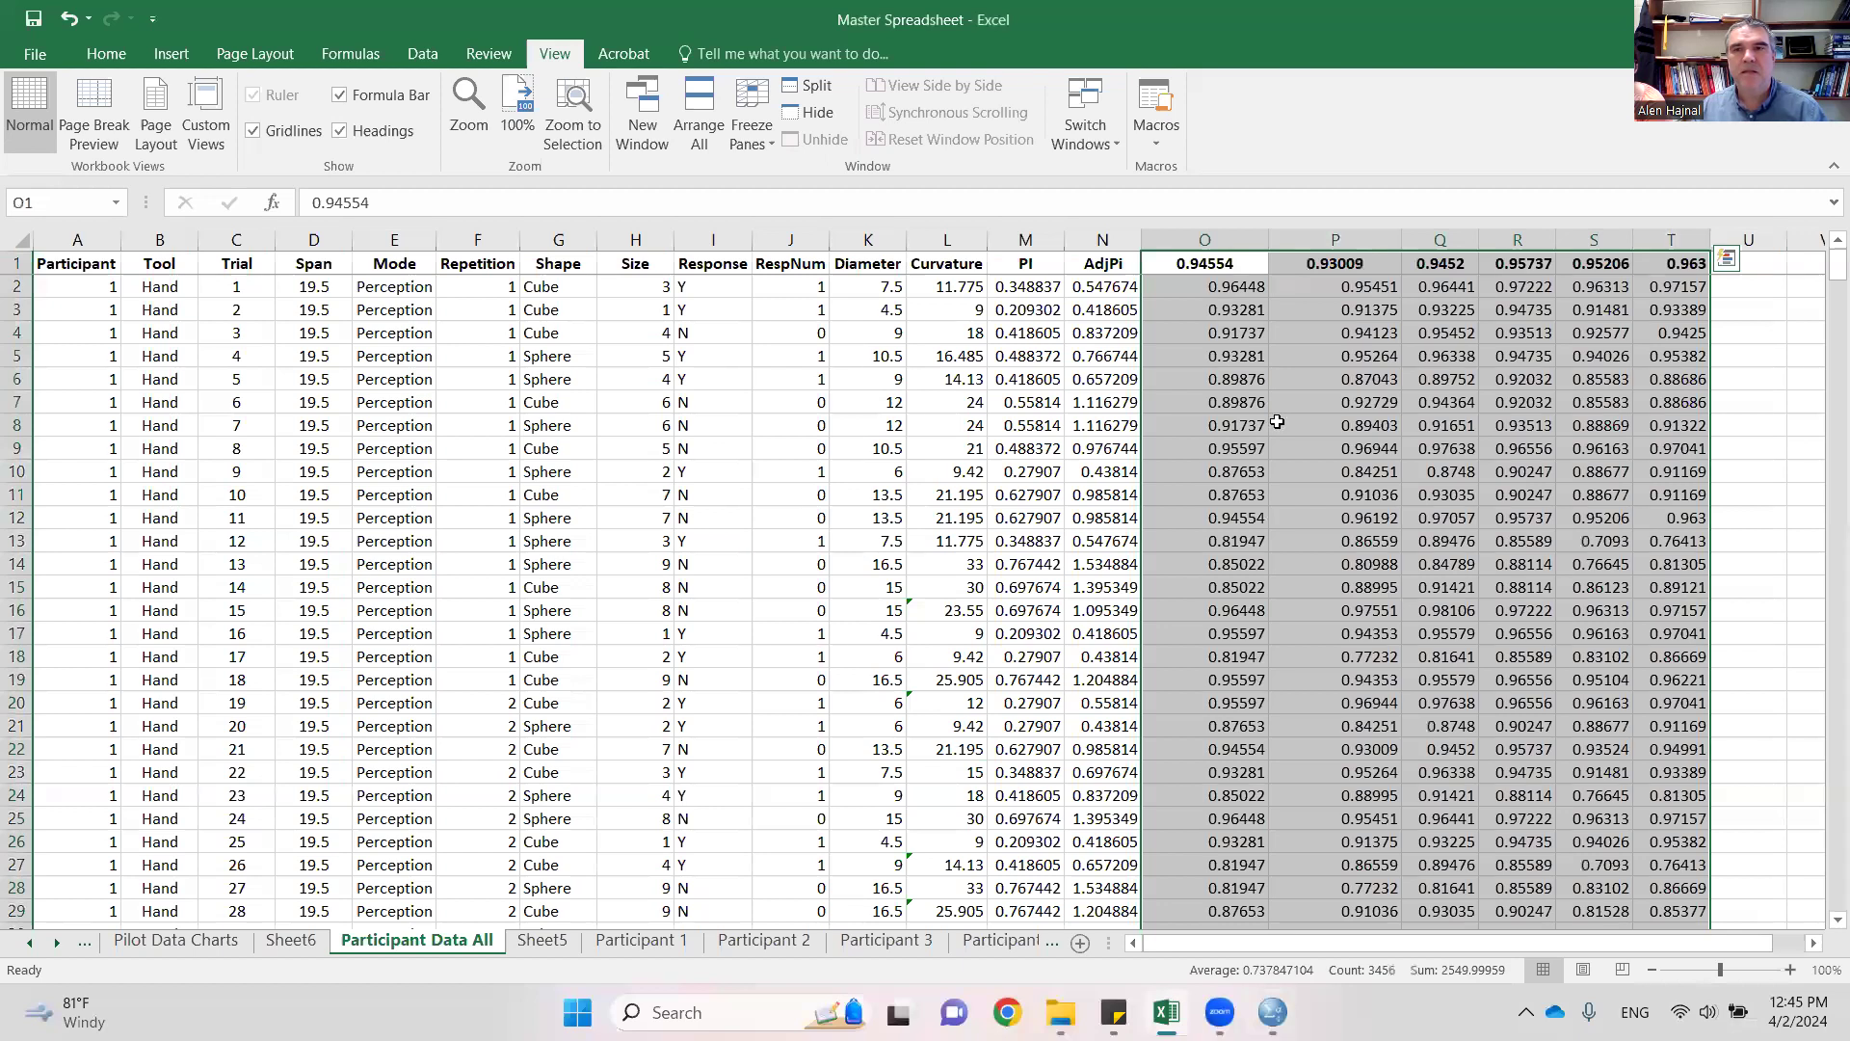
left_click(68, 20)
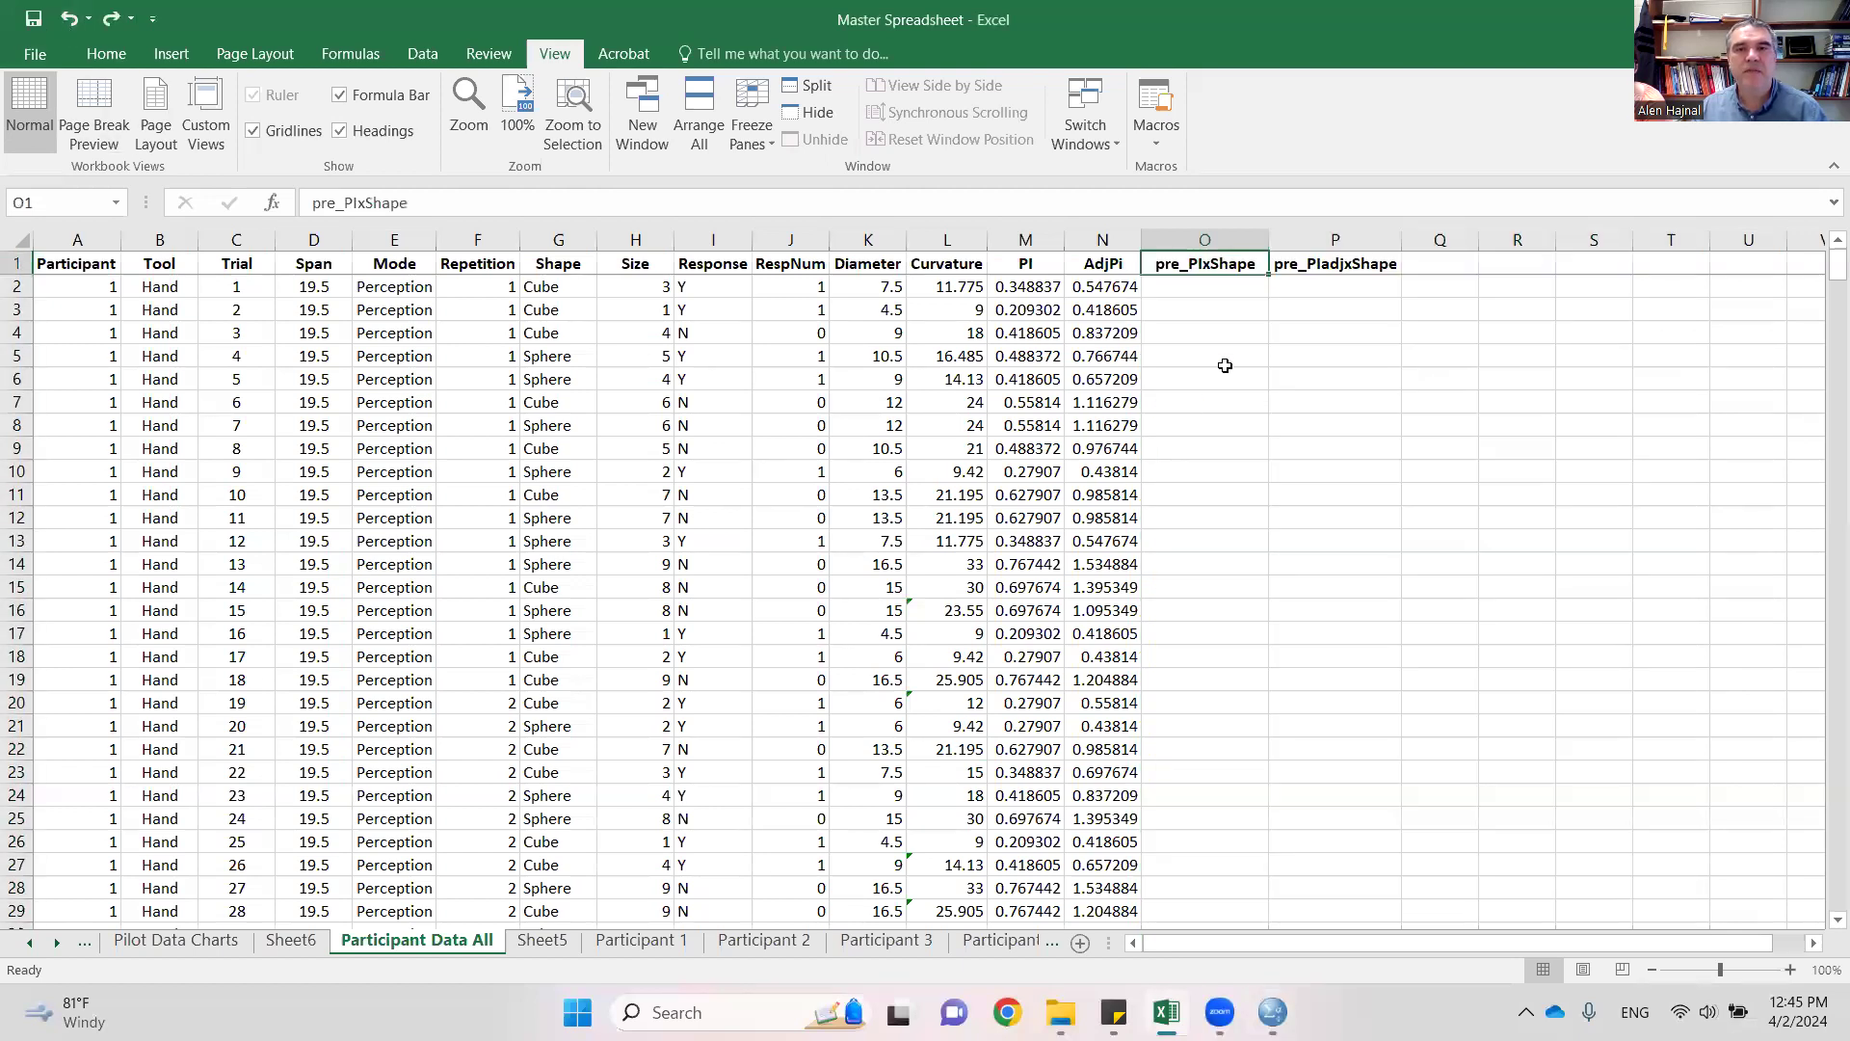
- Paste the copied predicted probabilities into the Participant Data All sheet starting at cell O2, below the header row
left_click(1198, 287)
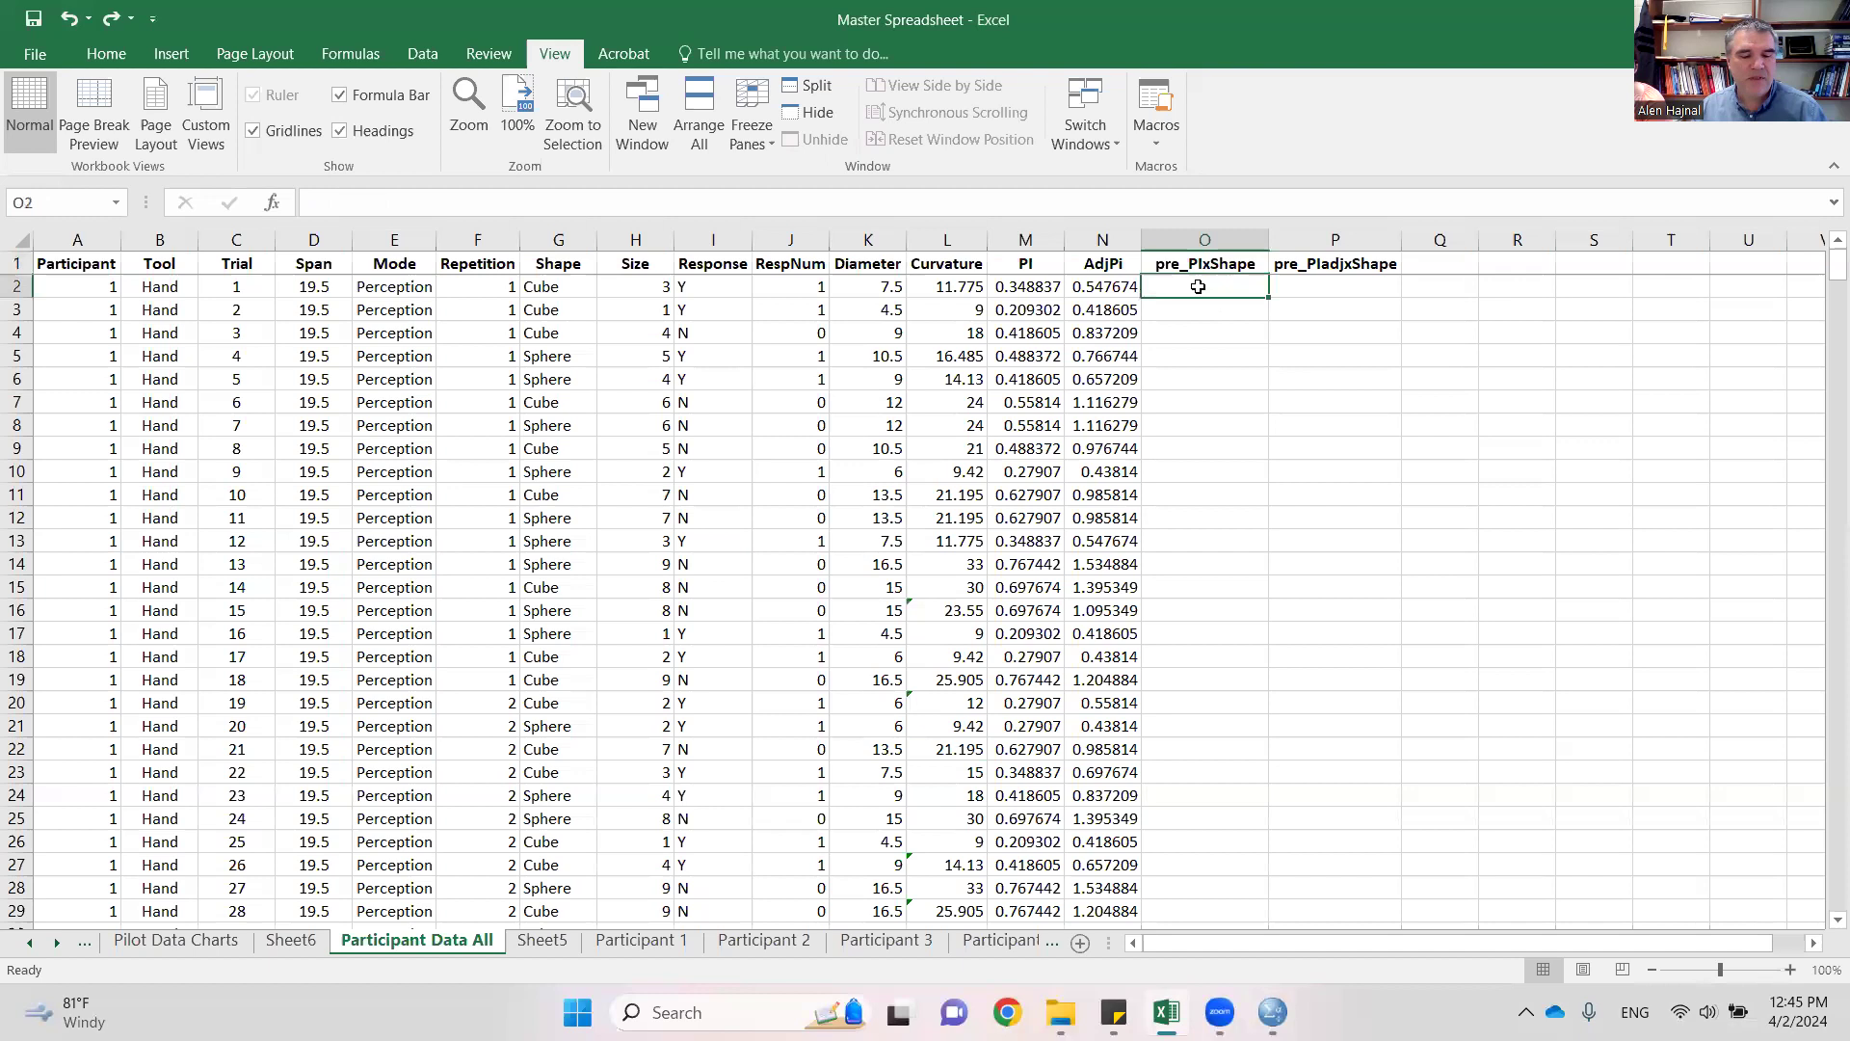
key("ctrl+v")
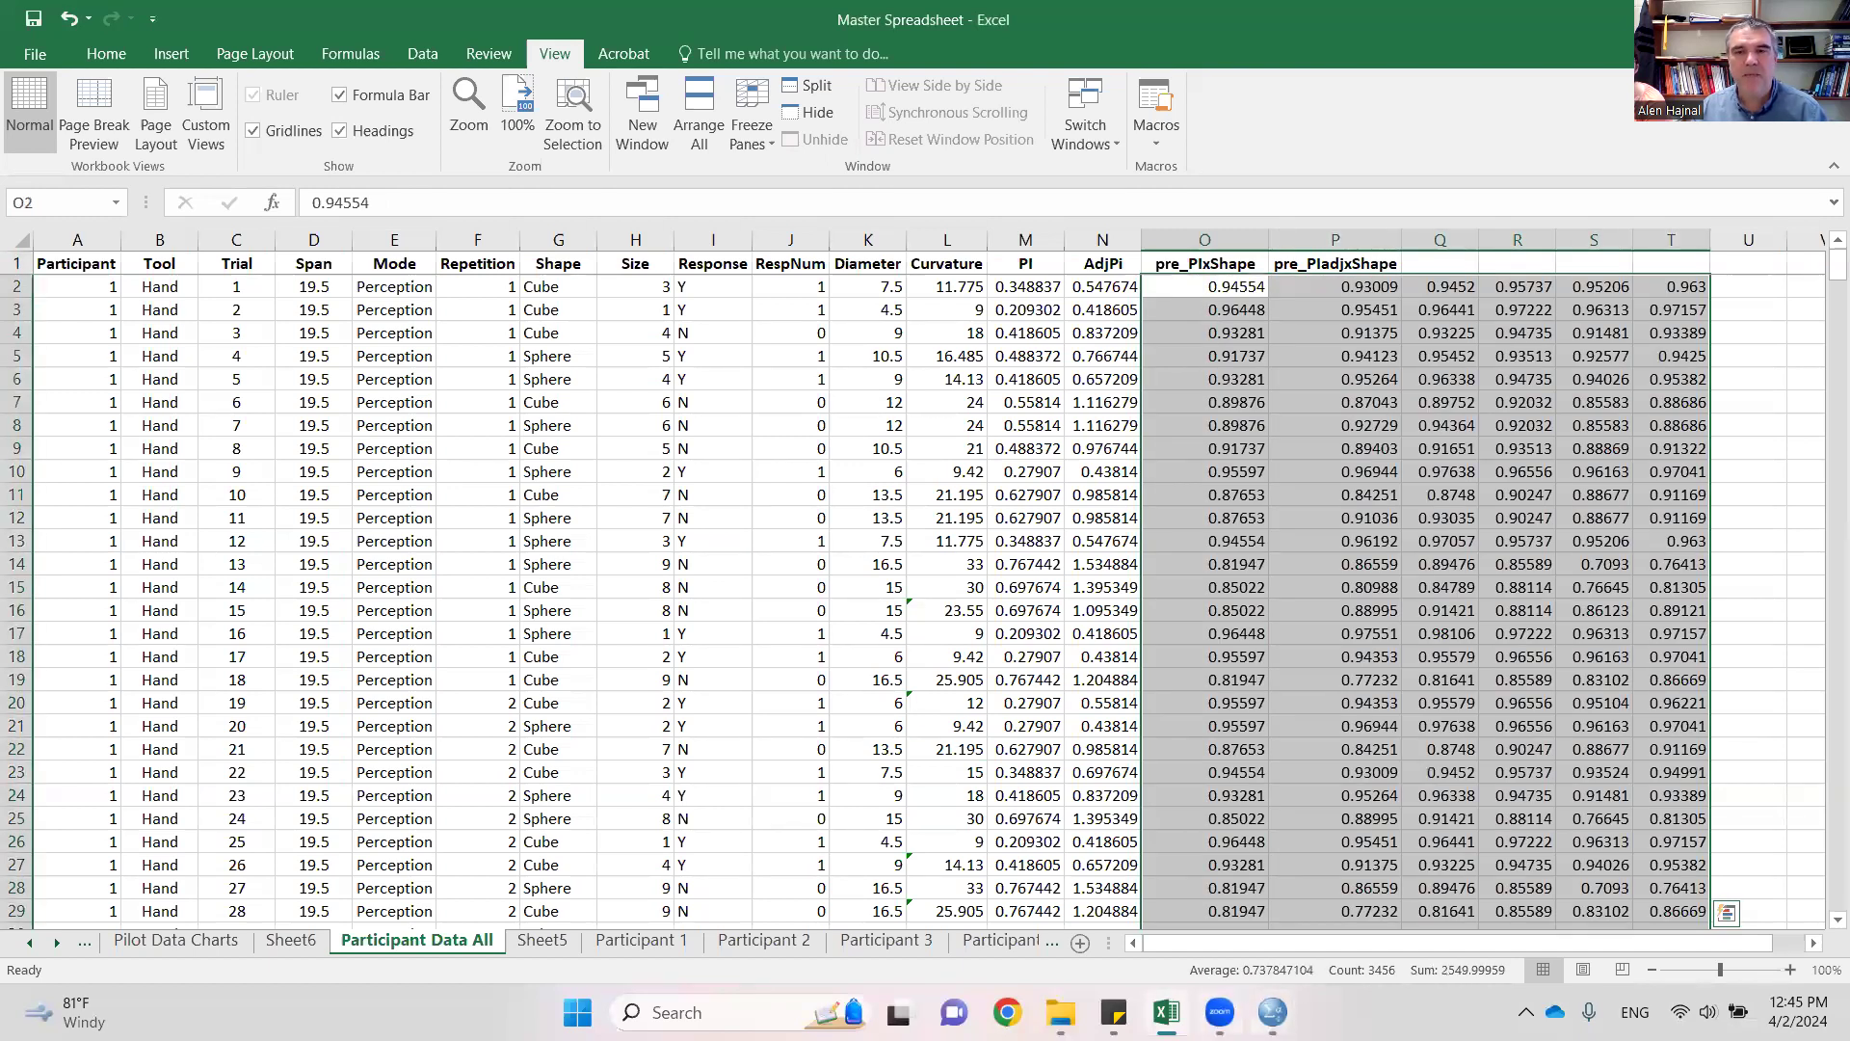
- Check the predicted probability column names in SPSS, and open the header in cell O1 of the Excel sheet for editing
mouse_move(1272, 1012)
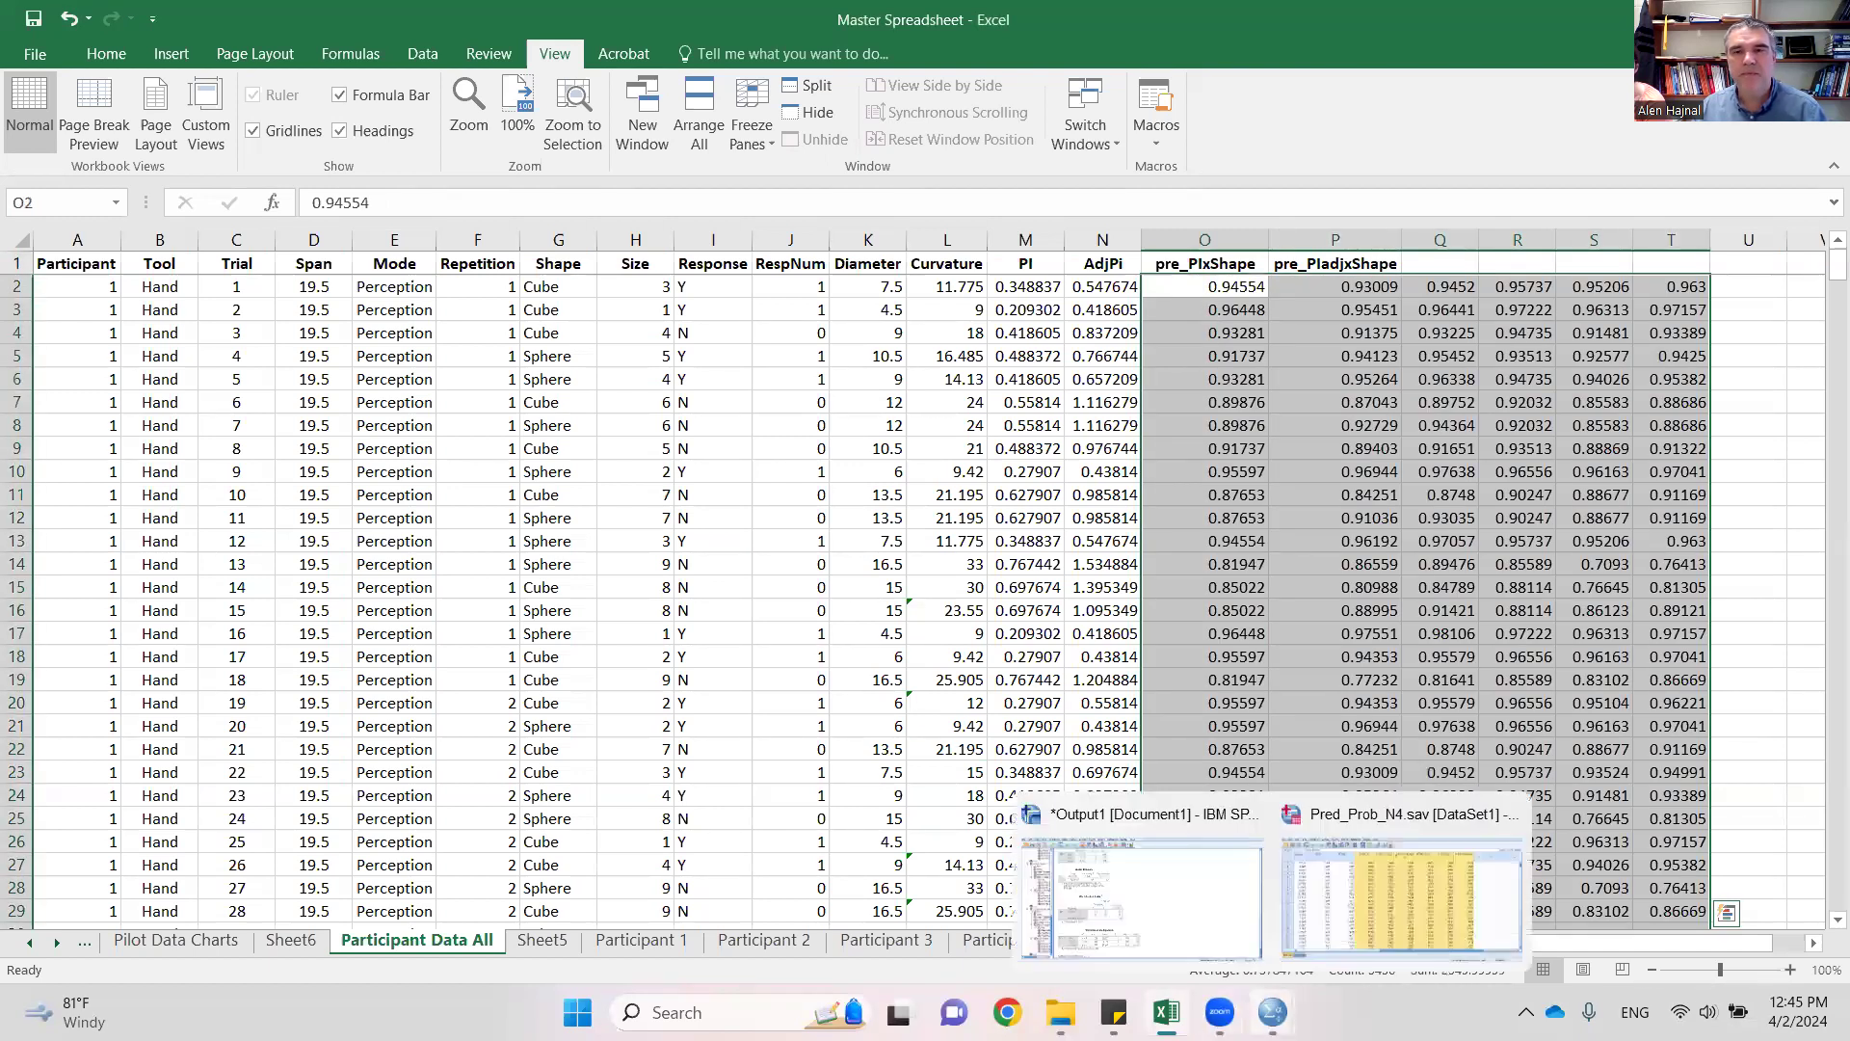
left_click(1405, 914)
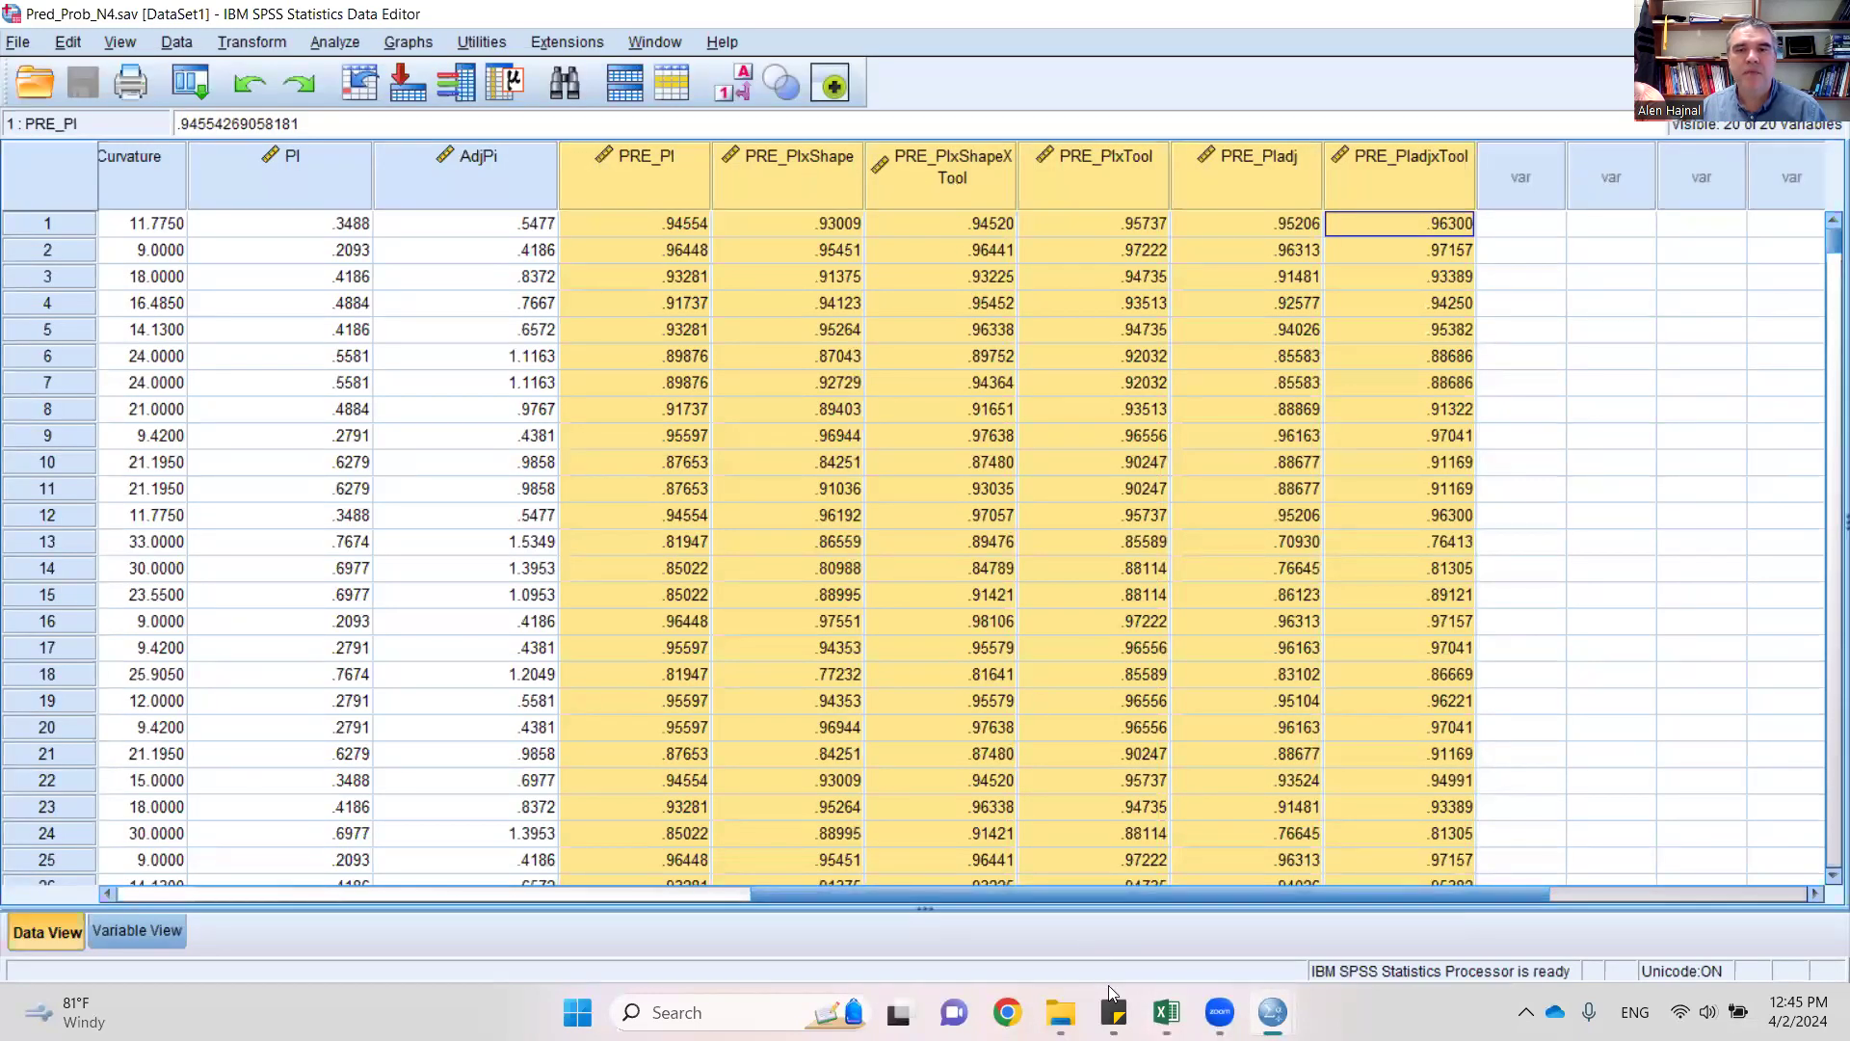
left_click(1157, 867)
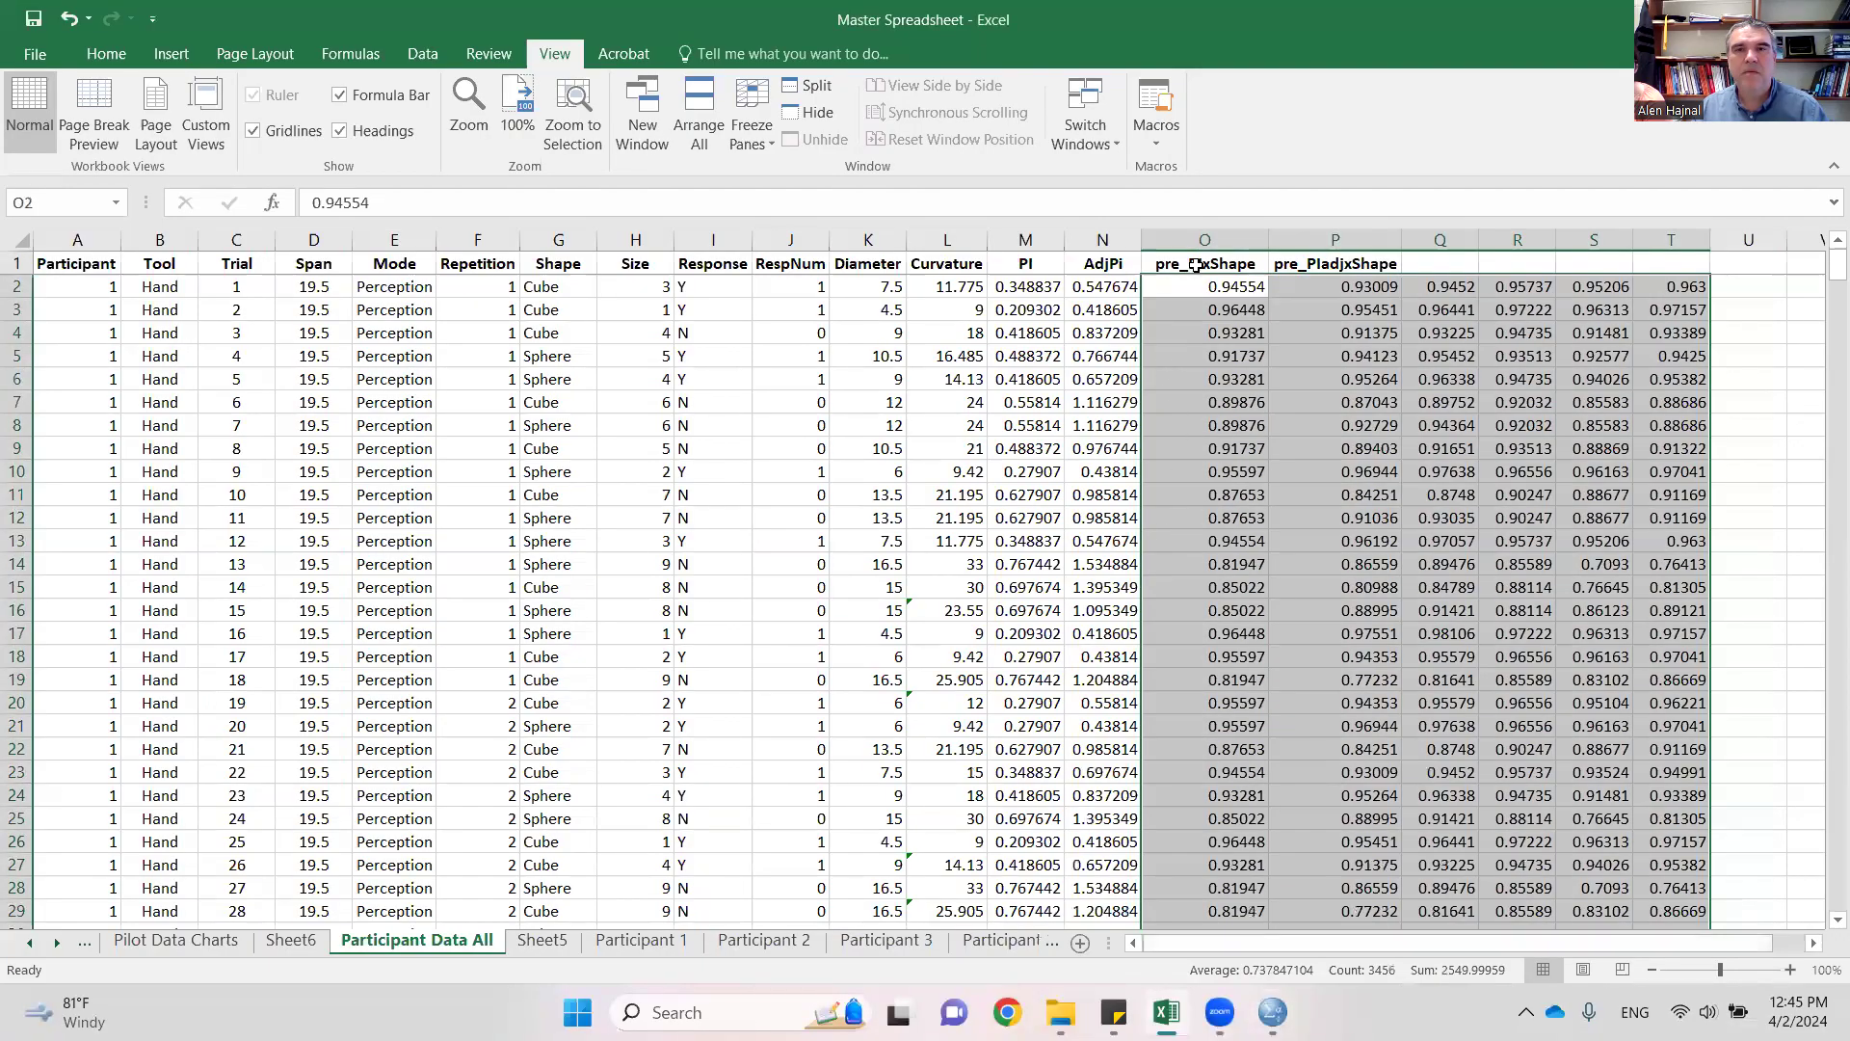
left_click(1195, 265)
left_click(445, 207)
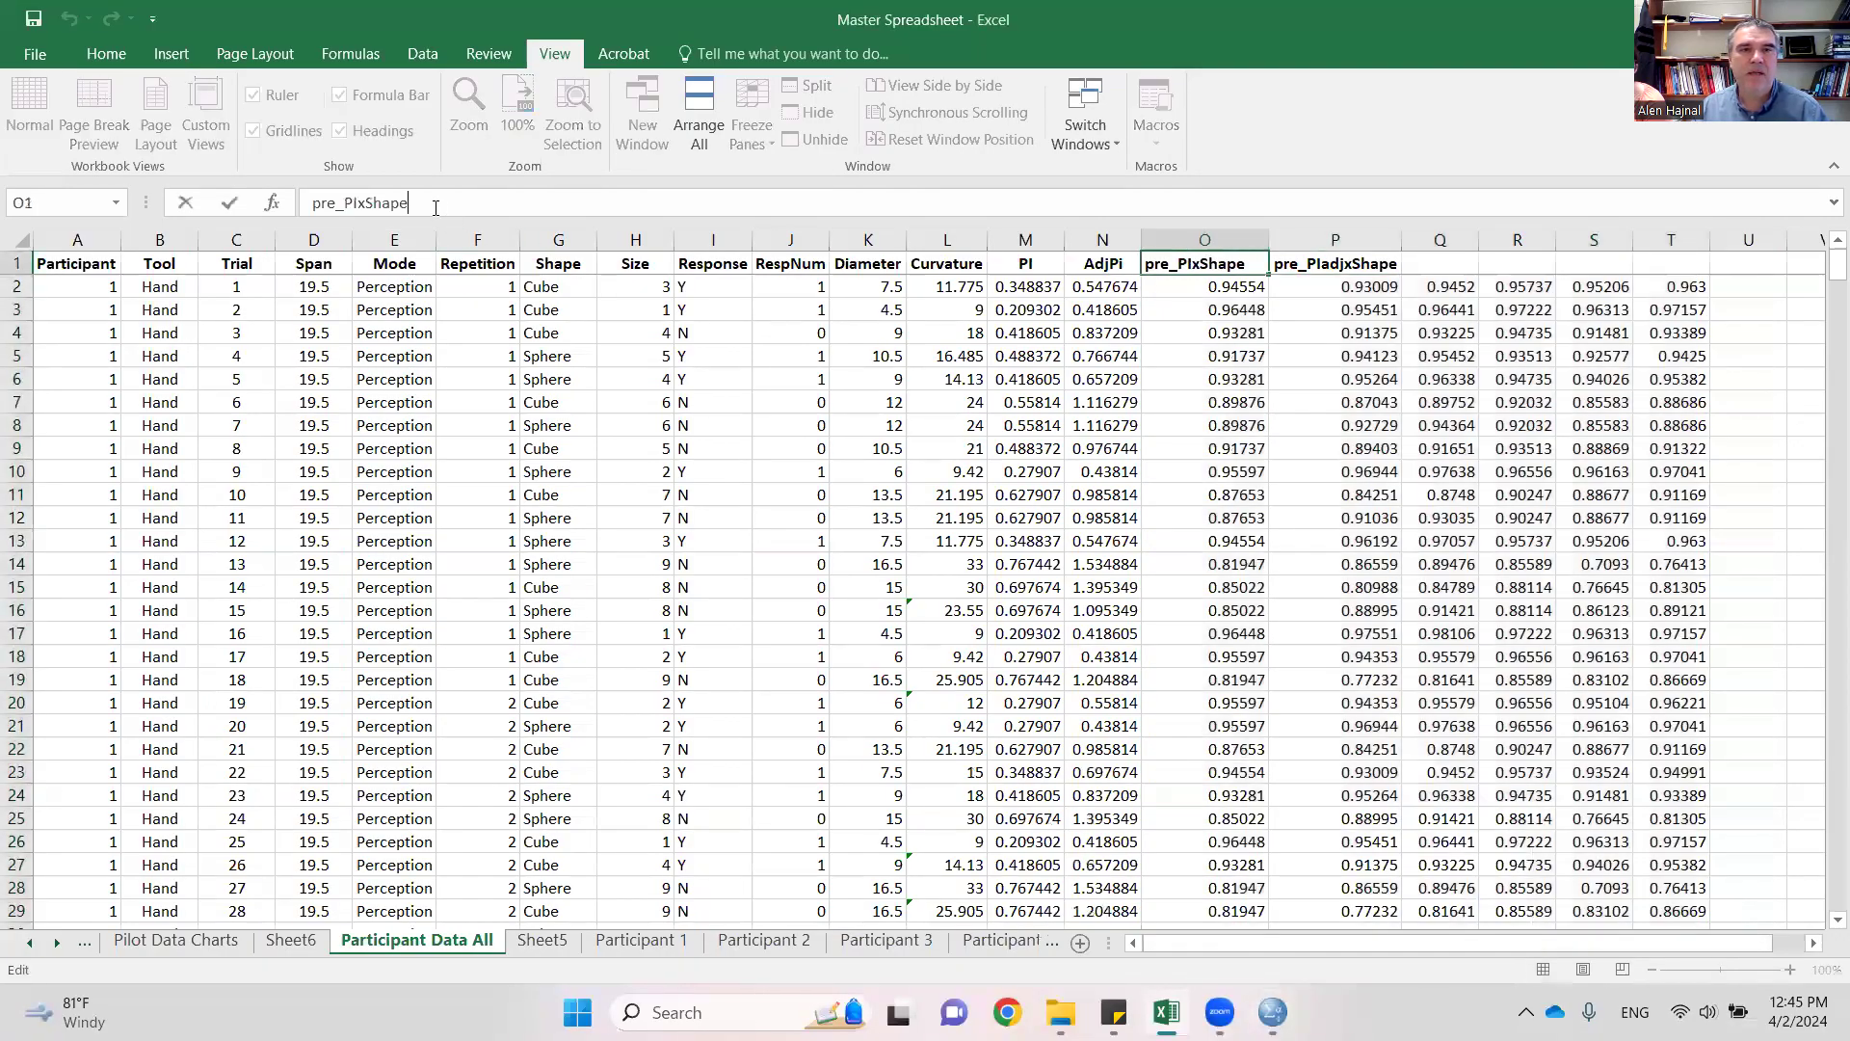
- Shorten the header of column O to pre_PI by removing the shape suffix
key("BackSpace")
key("BackSpace")
key("BackSpace")
key("BackSpace")
key("BackSpace")
key("BackSpace")
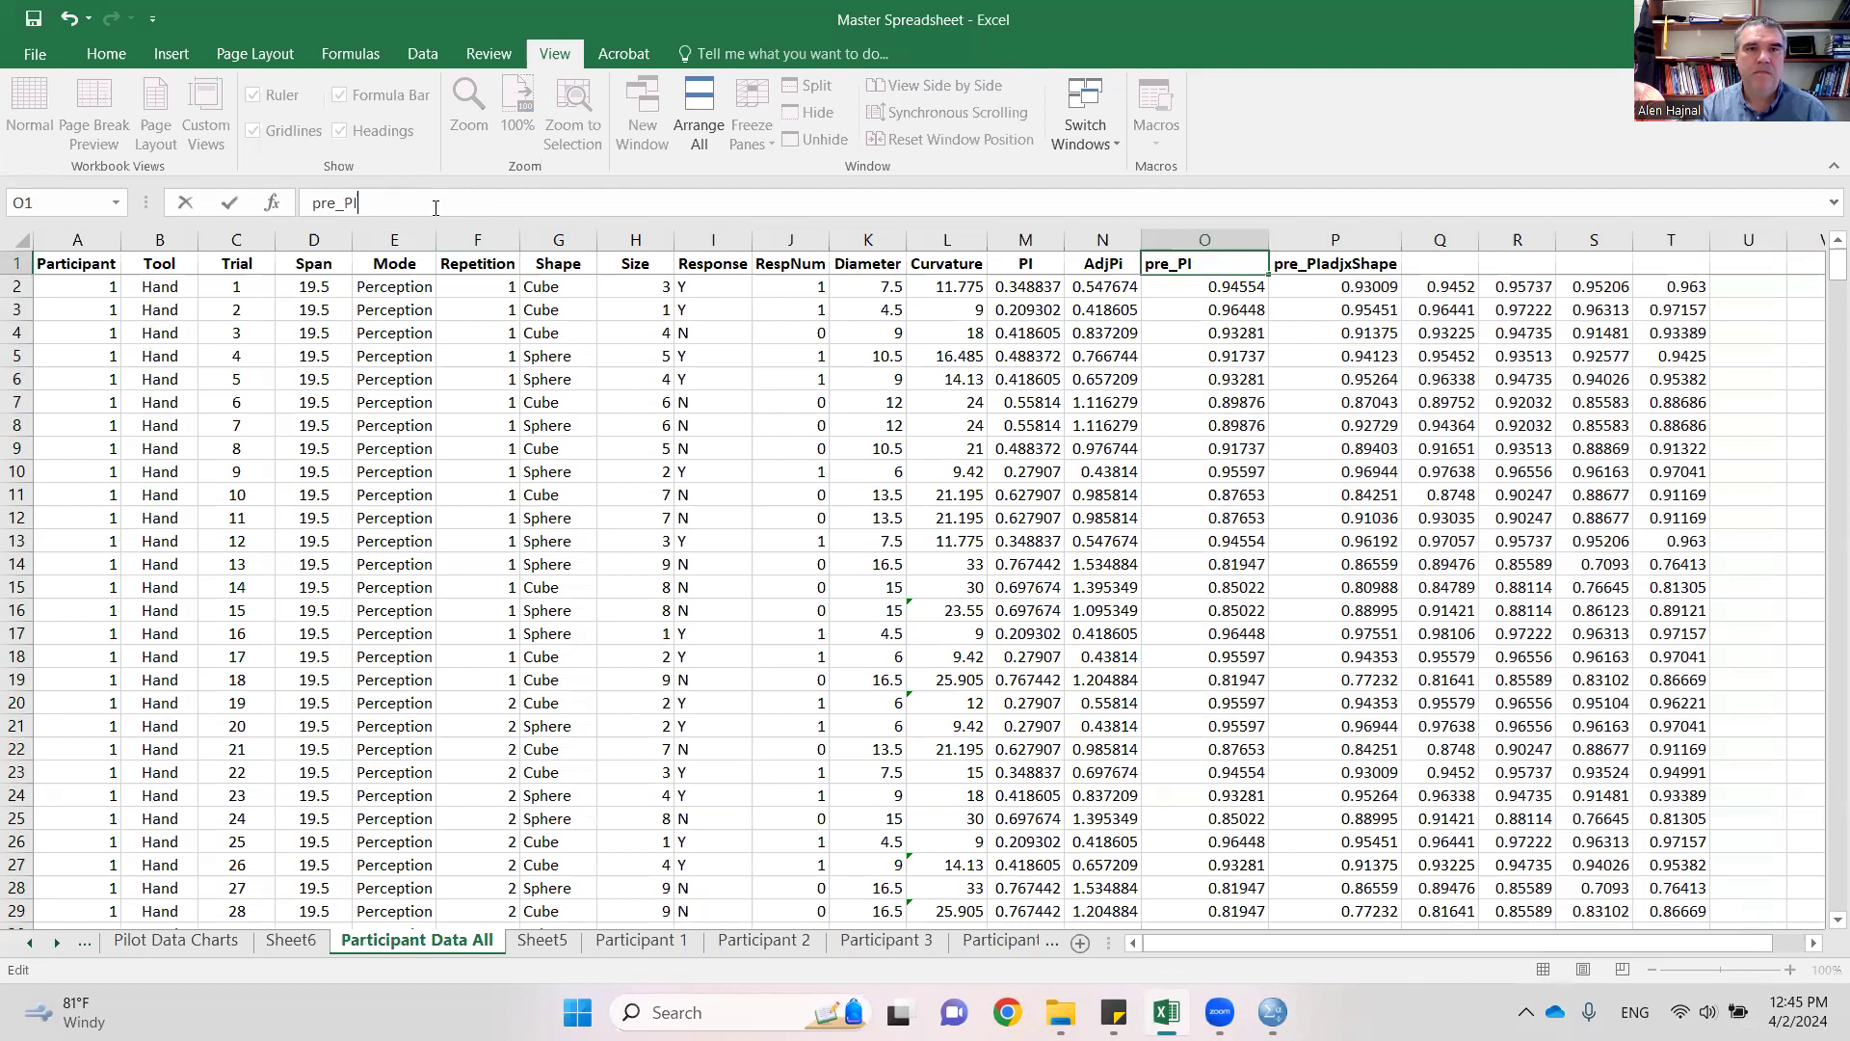
key("Tab")
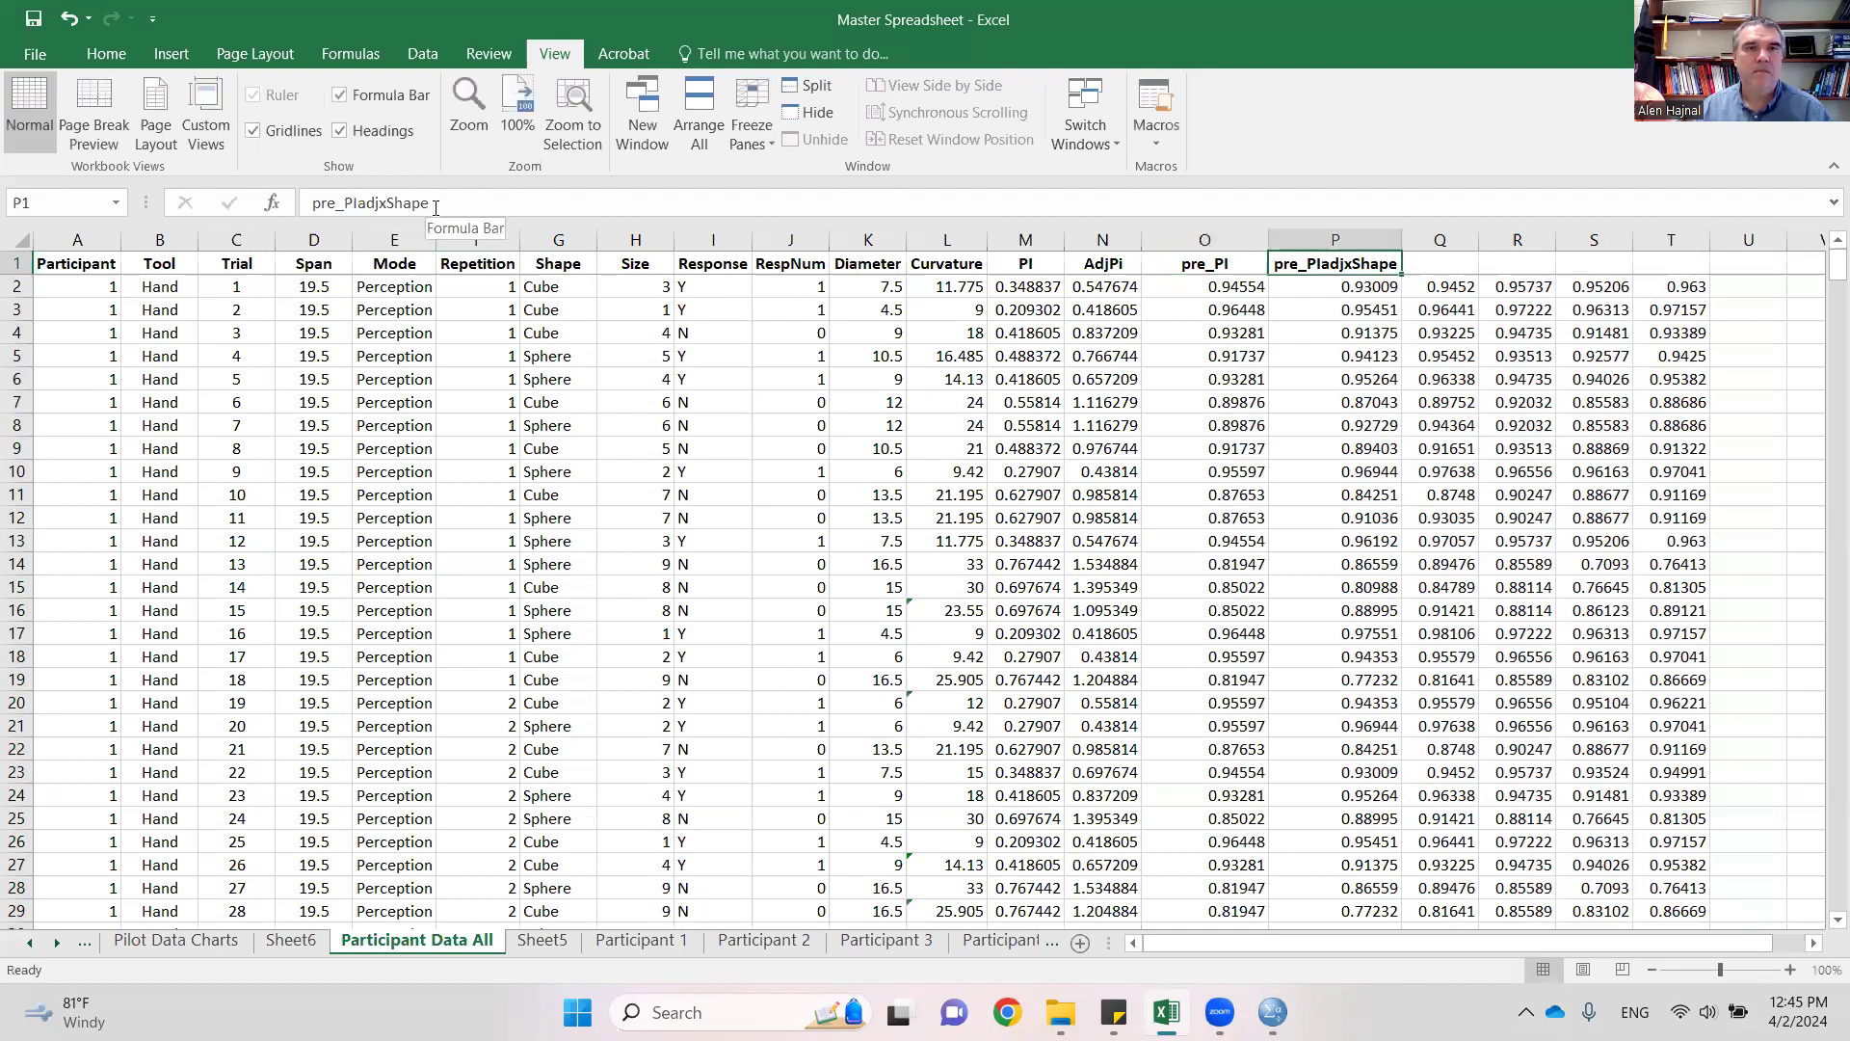
- Rename the header of column P as pre_PIxShape
left_click(443, 197)
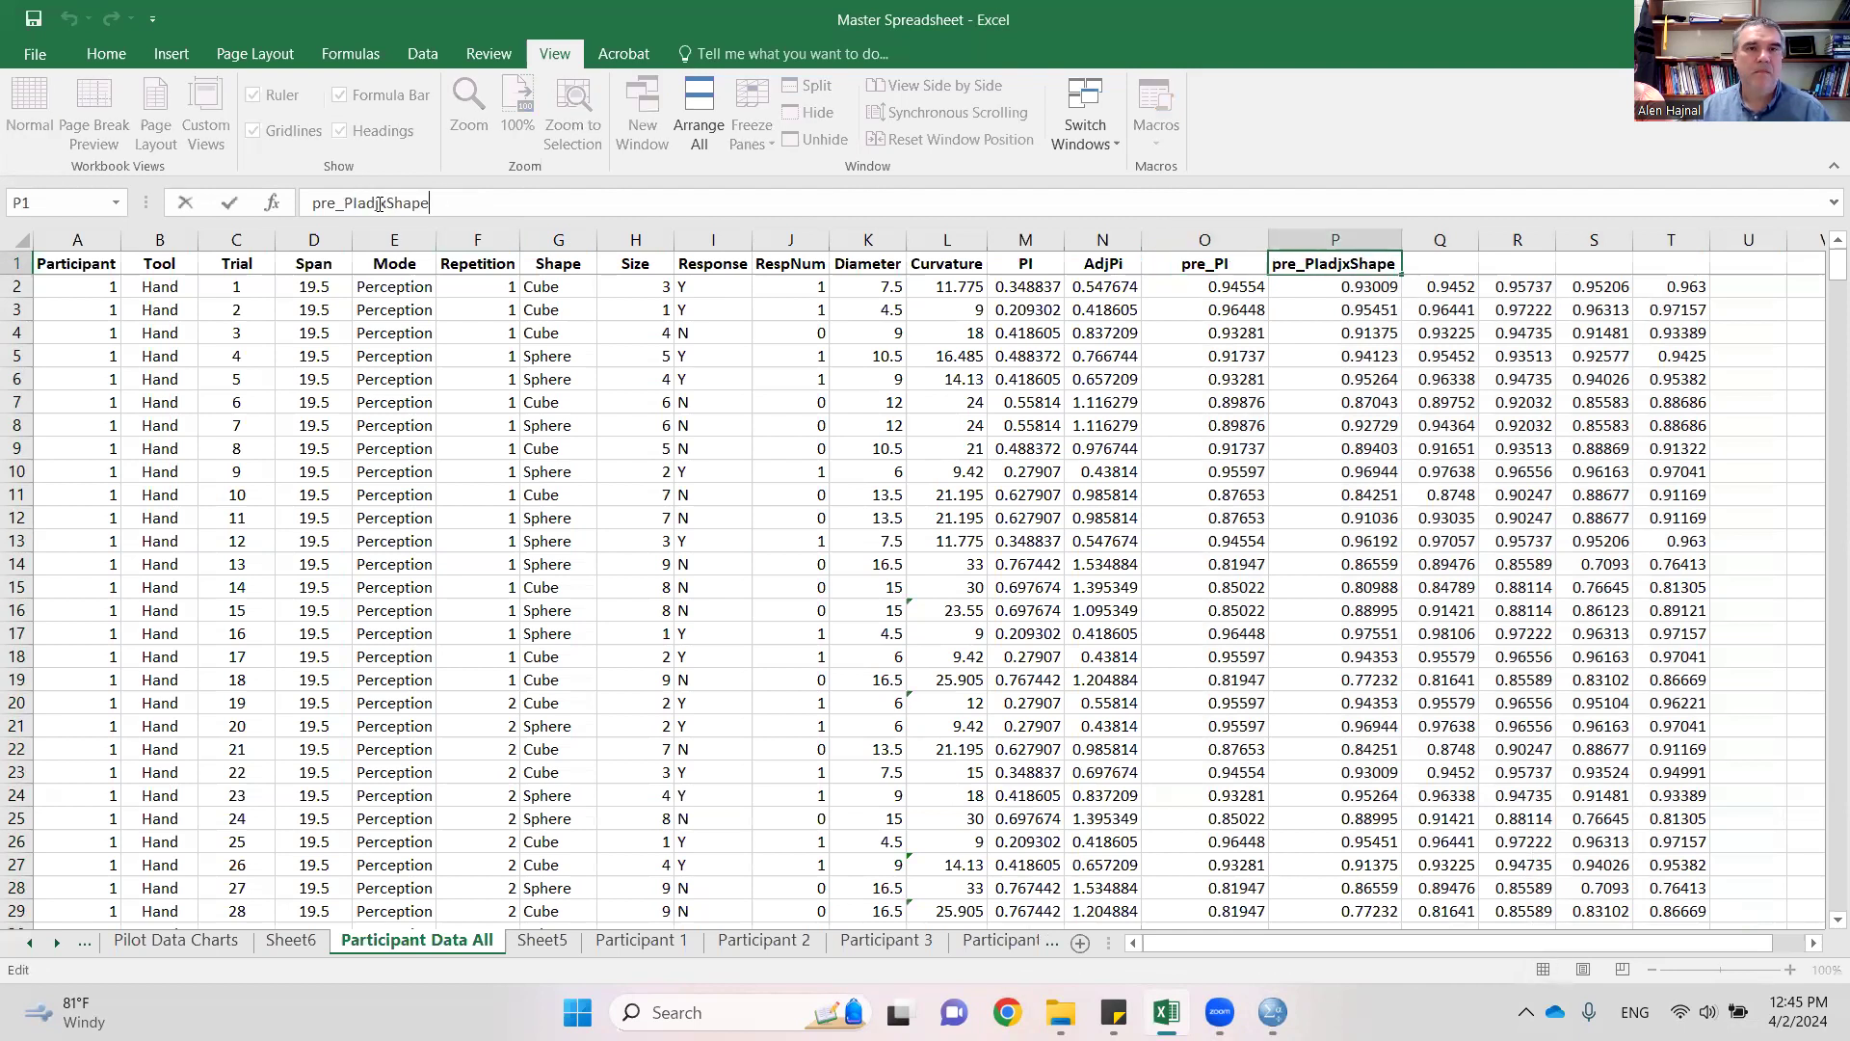
key("BackSpace")
key("BackSpace")
key("BackSpace")
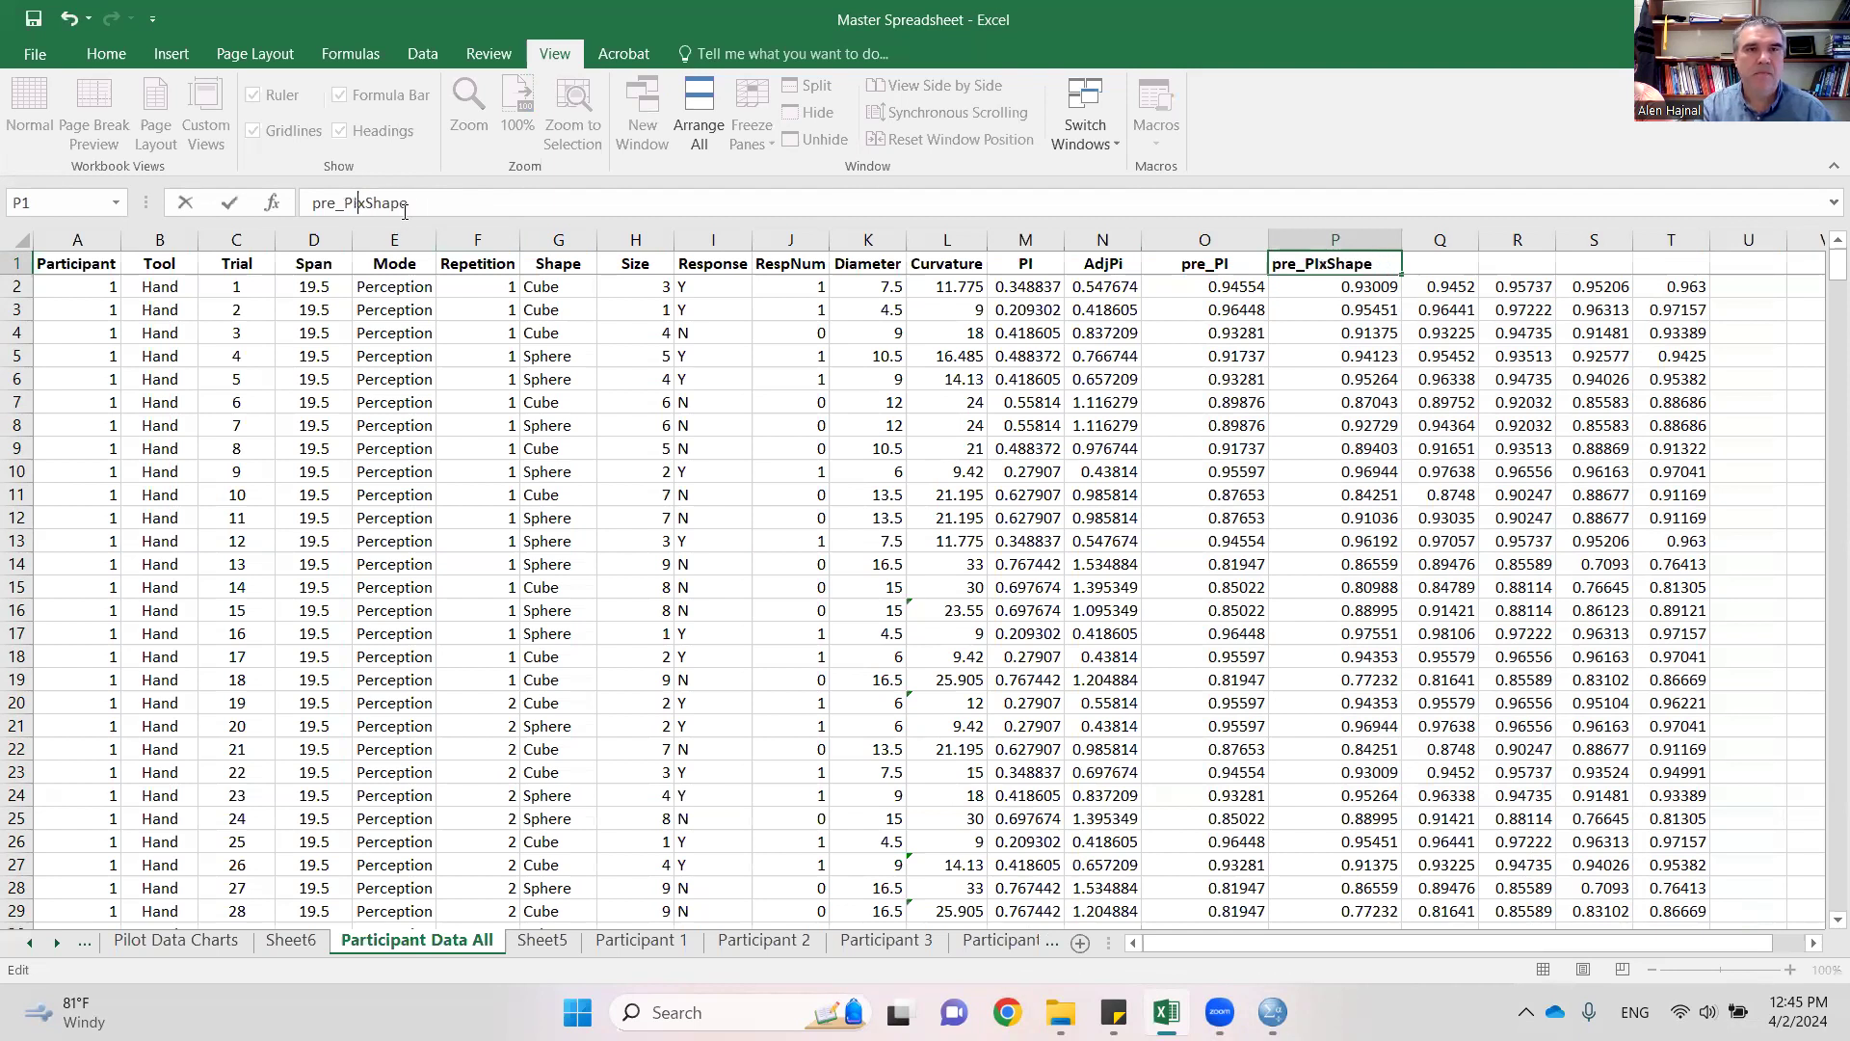
key("Tab")
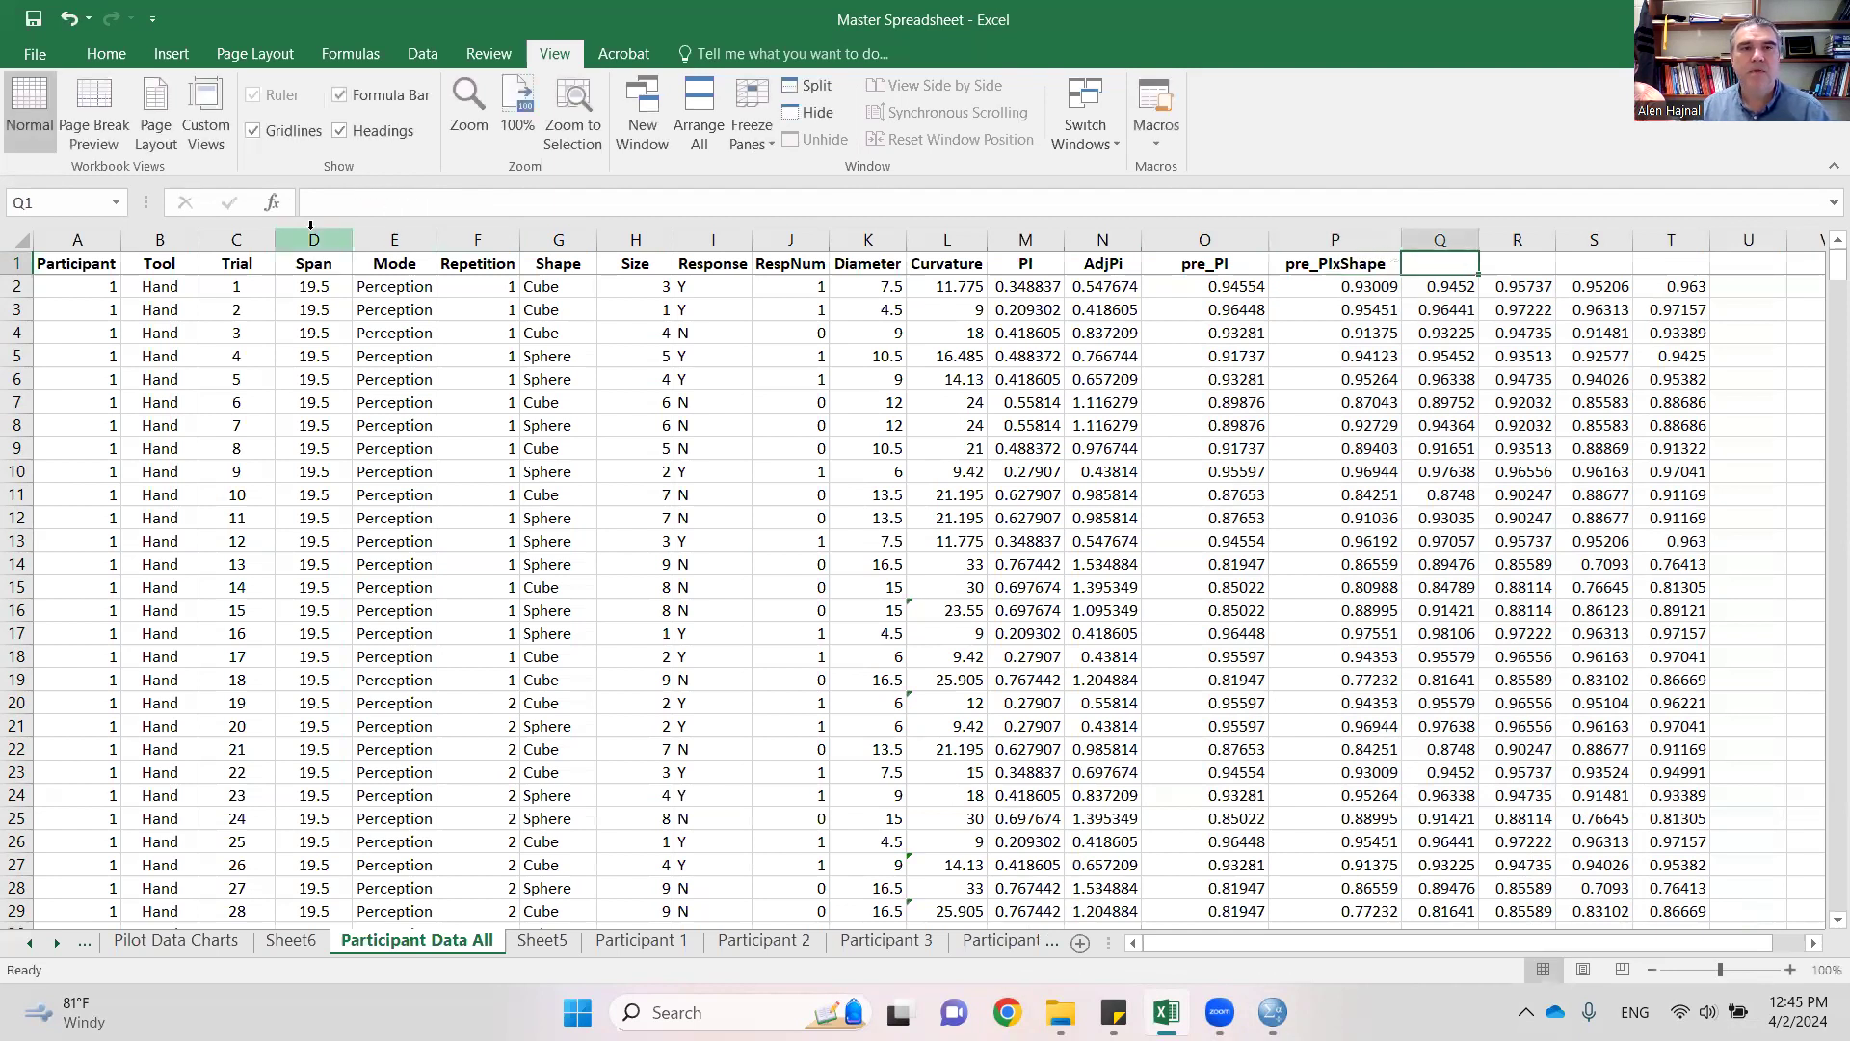
- Copy the pre_PIxShape header into Q1 and extend it to pre_PIxShapexTool
left_click(1331, 257)
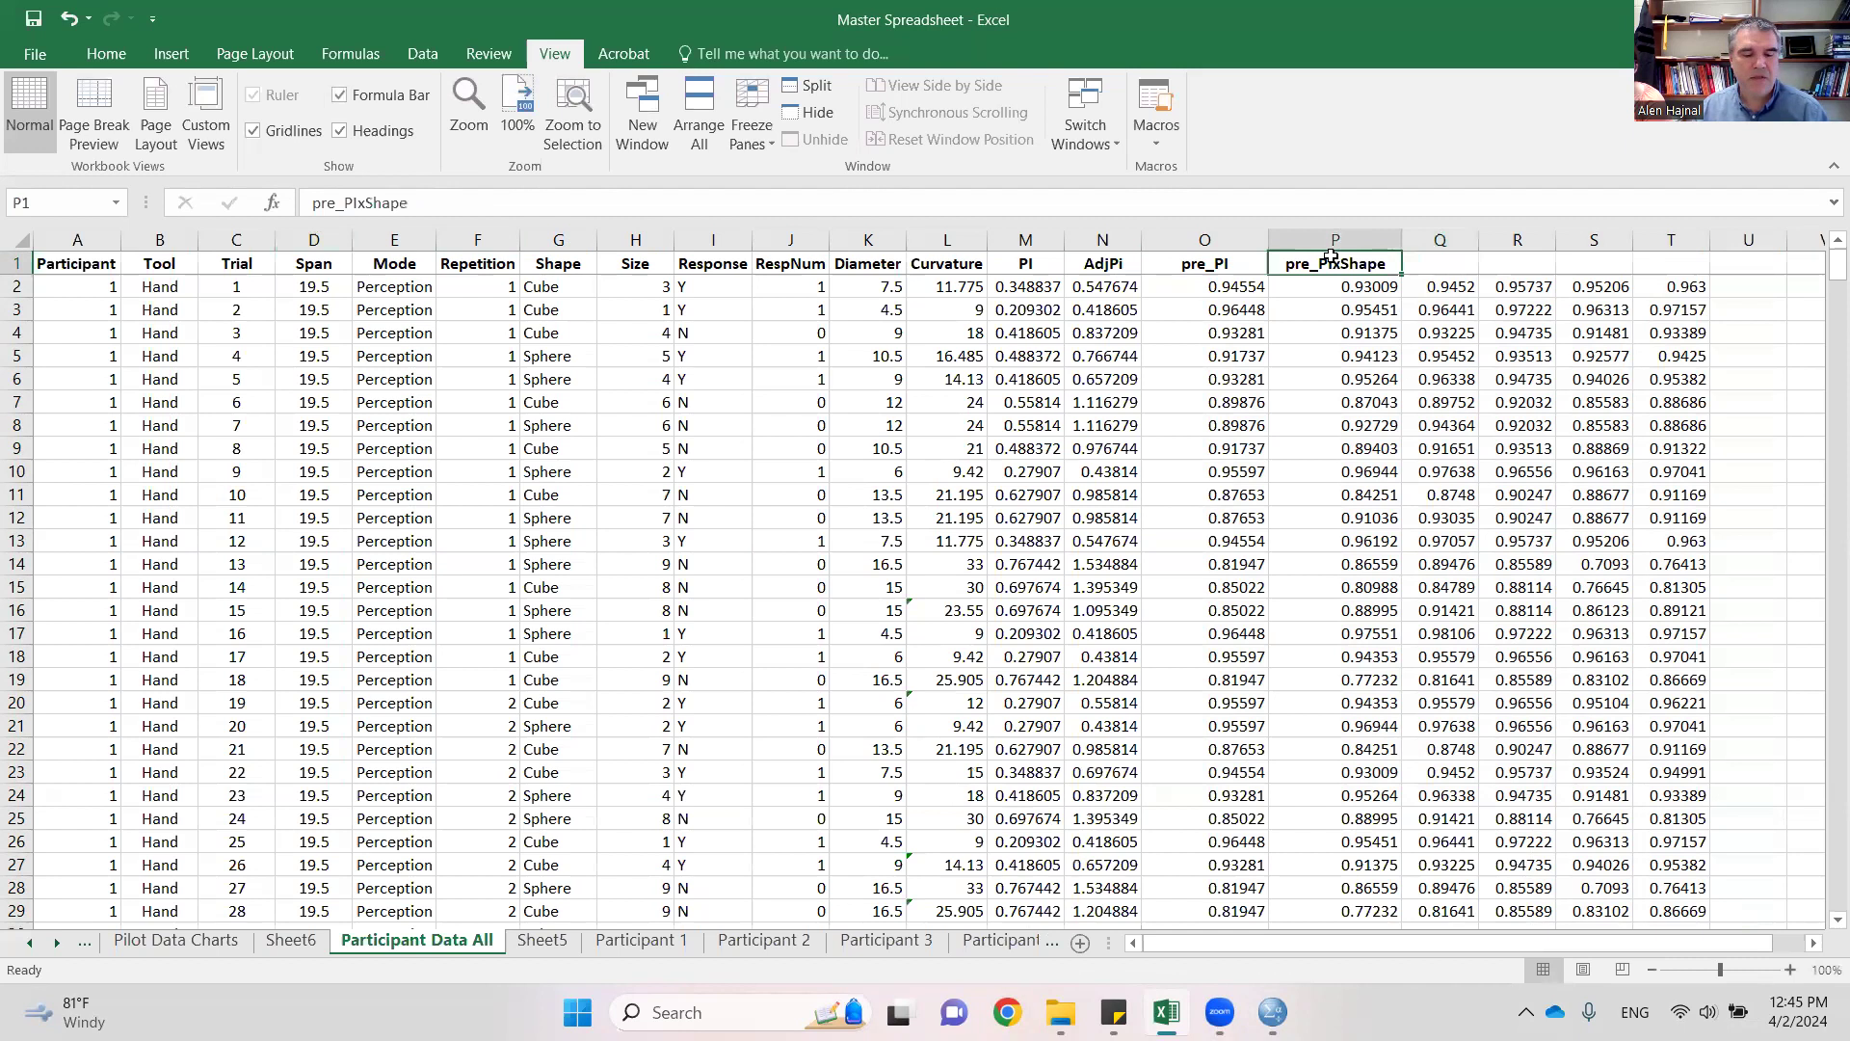
key("ctrl+c")
left_click(1429, 266)
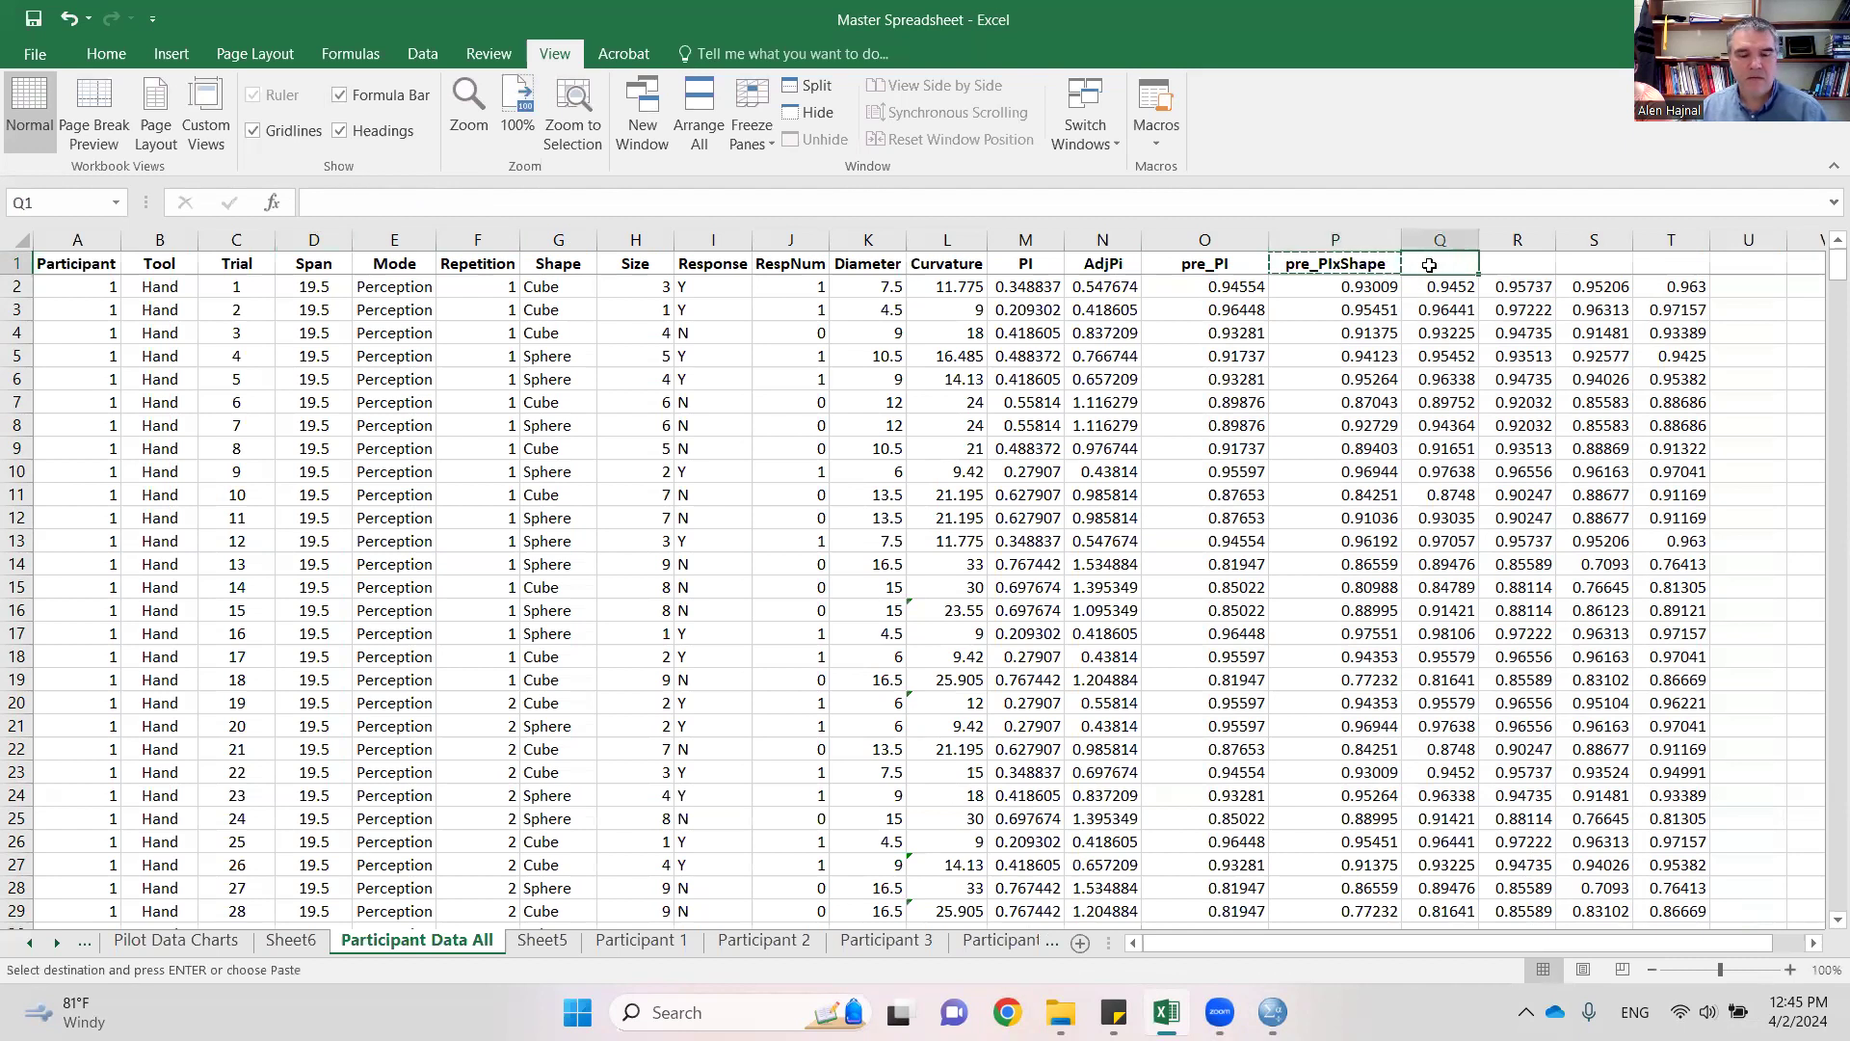
key("ctrl+v")
left_click(617, 195)
type("xTool")
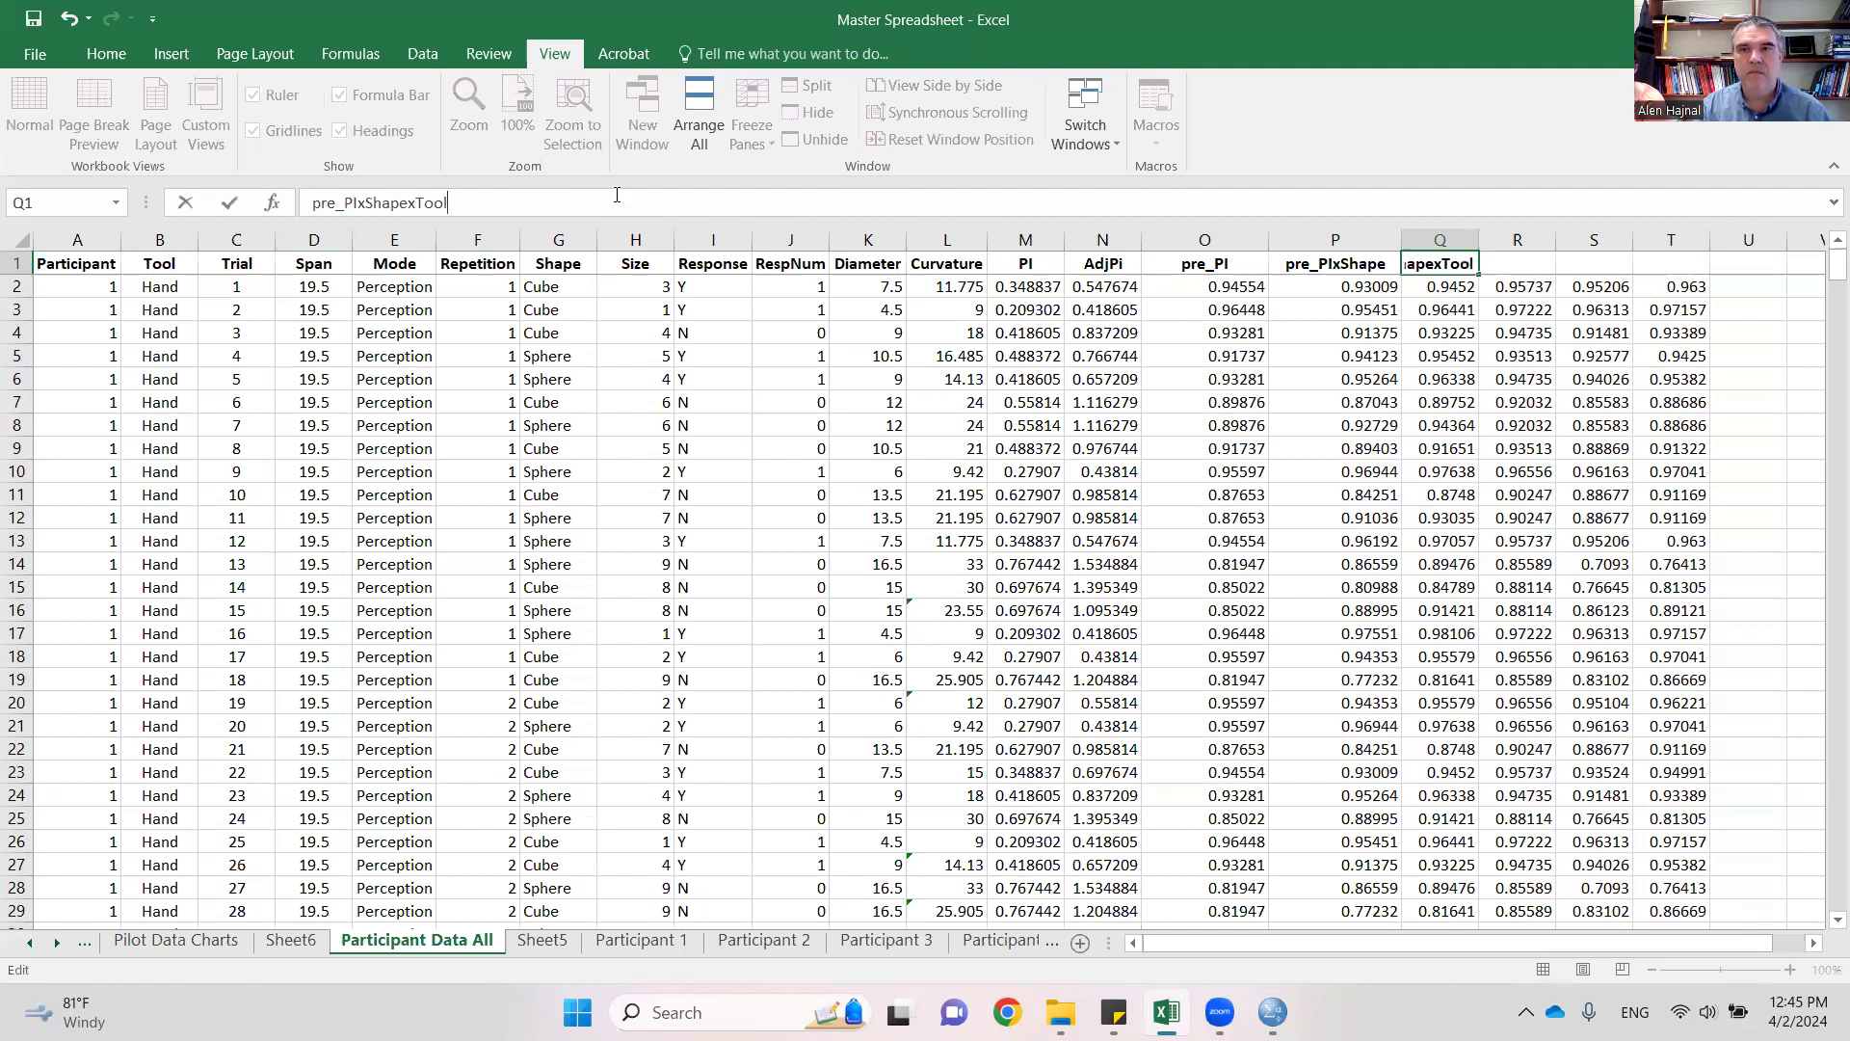
key("Tab")
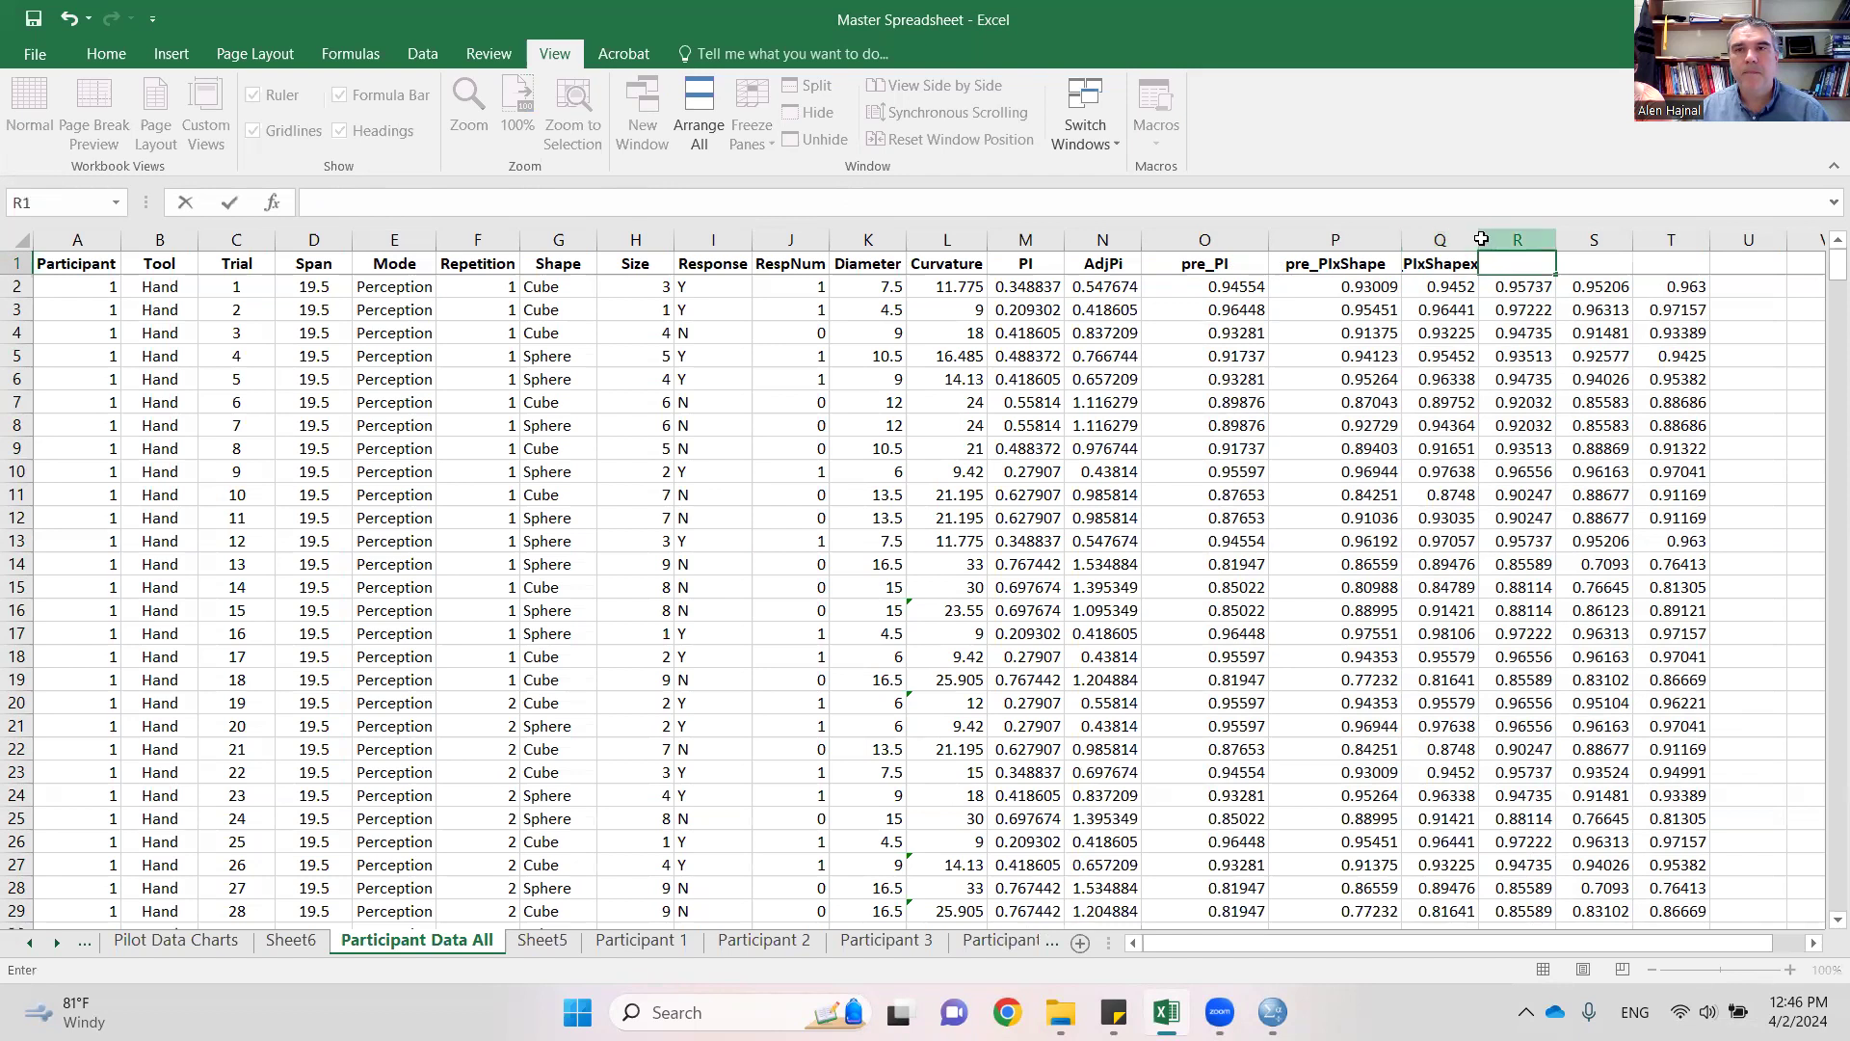
- Auto-fit the width of column Q to its full header
left_click(1485, 239)
double_click(1479, 239)
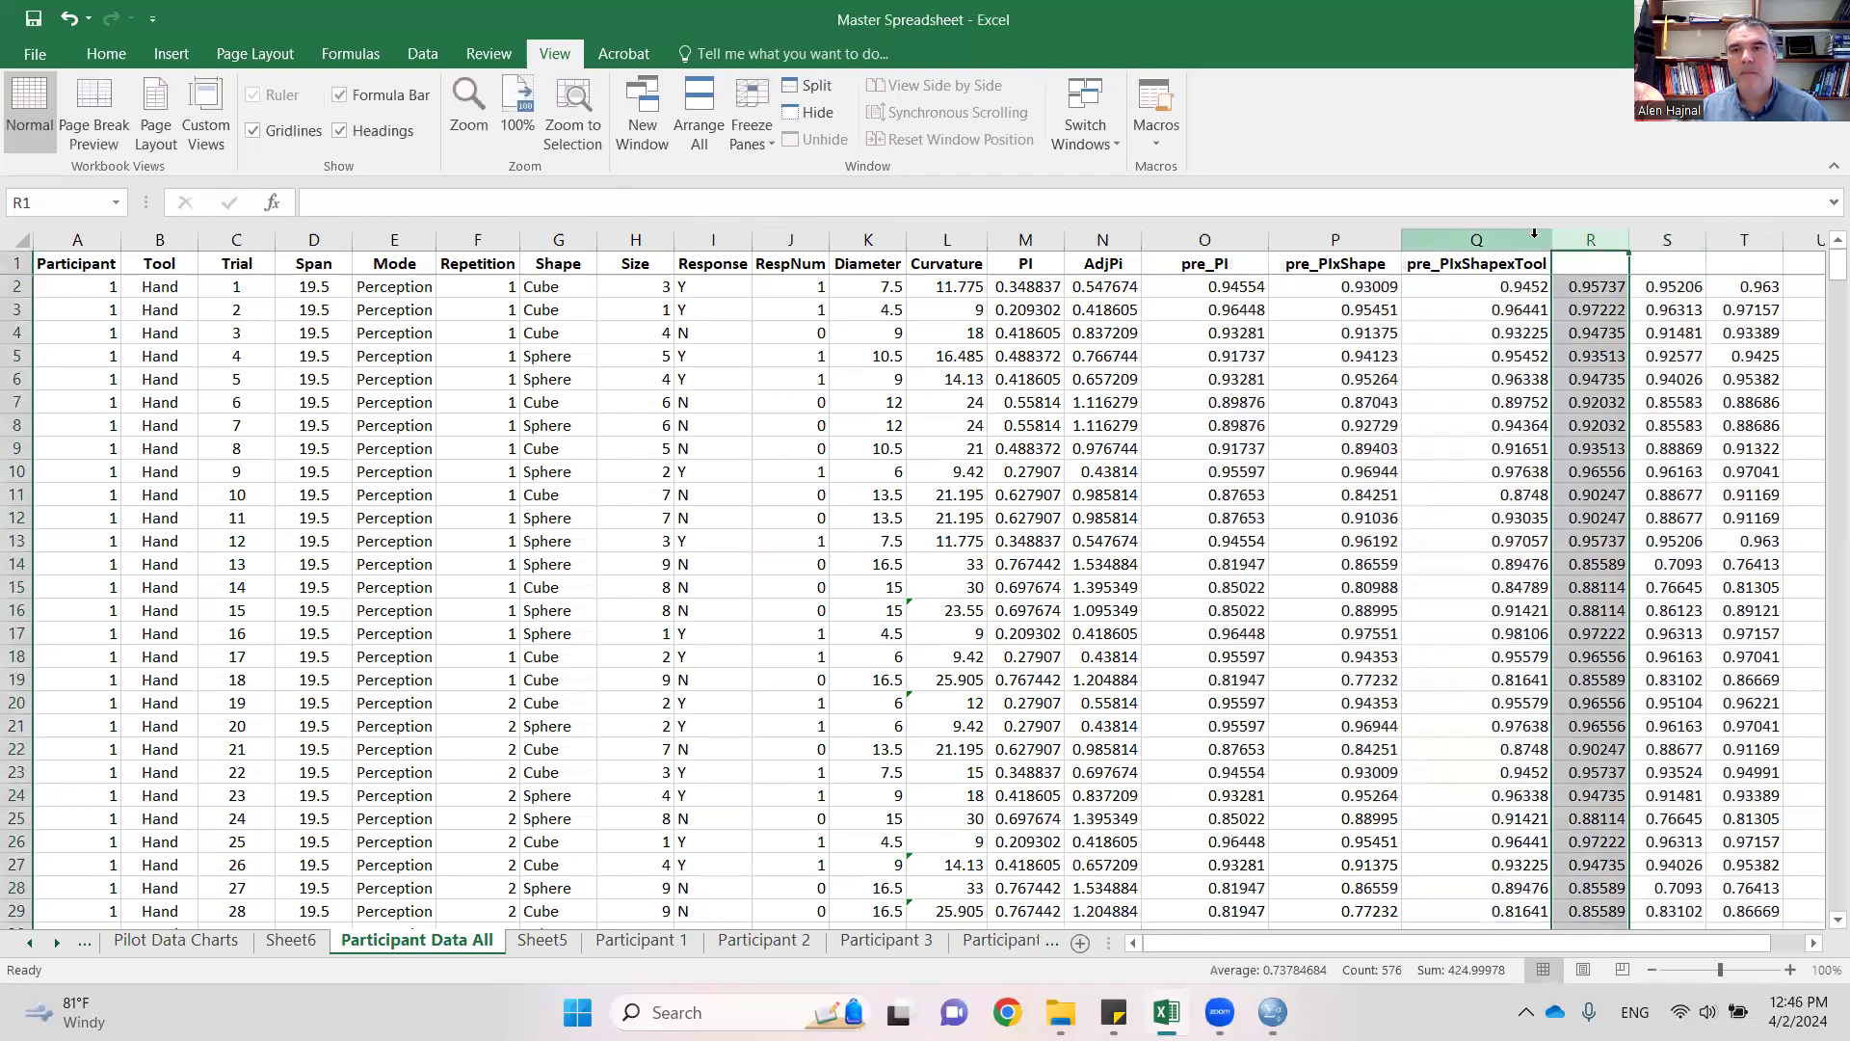
left_click(1540, 264)
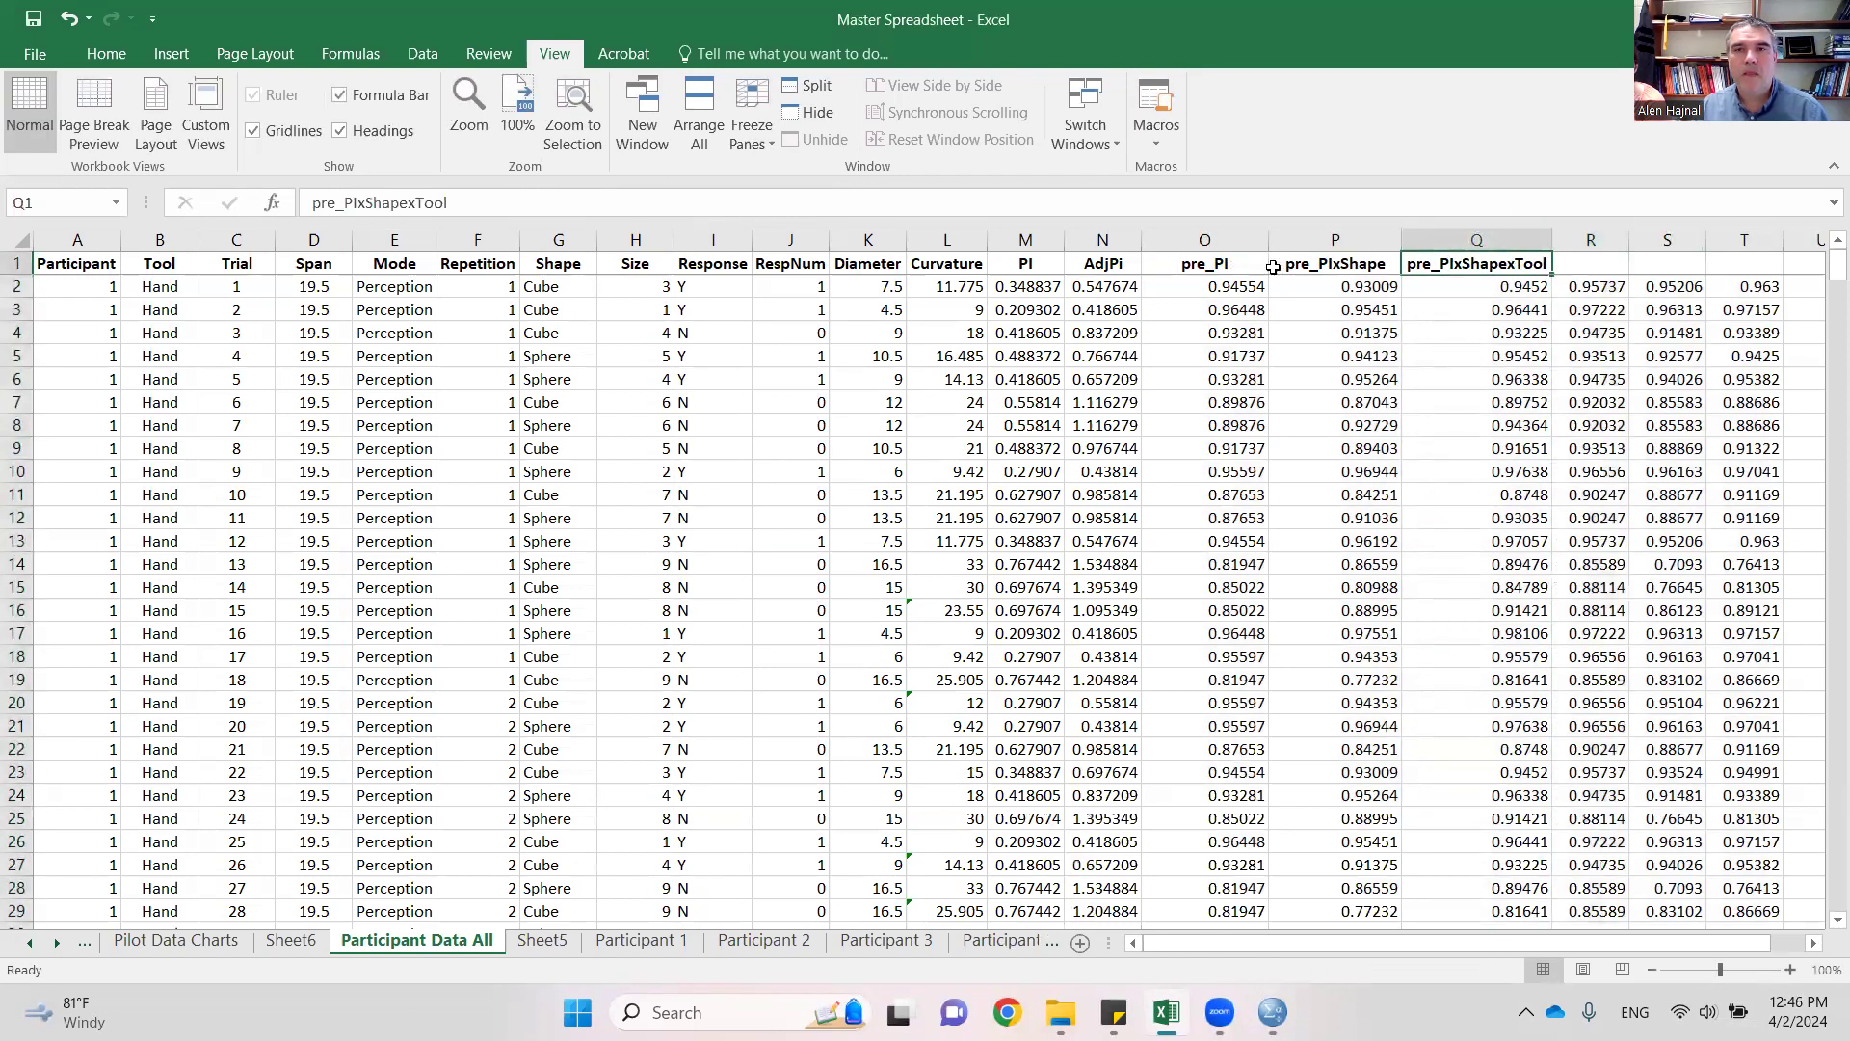
- Copy the pre_PI header into R1 and extend it to pre_PIadj
left_click(1218, 266)
key("ctrl+c")
left_click(1588, 264)
key("ctrl+v")
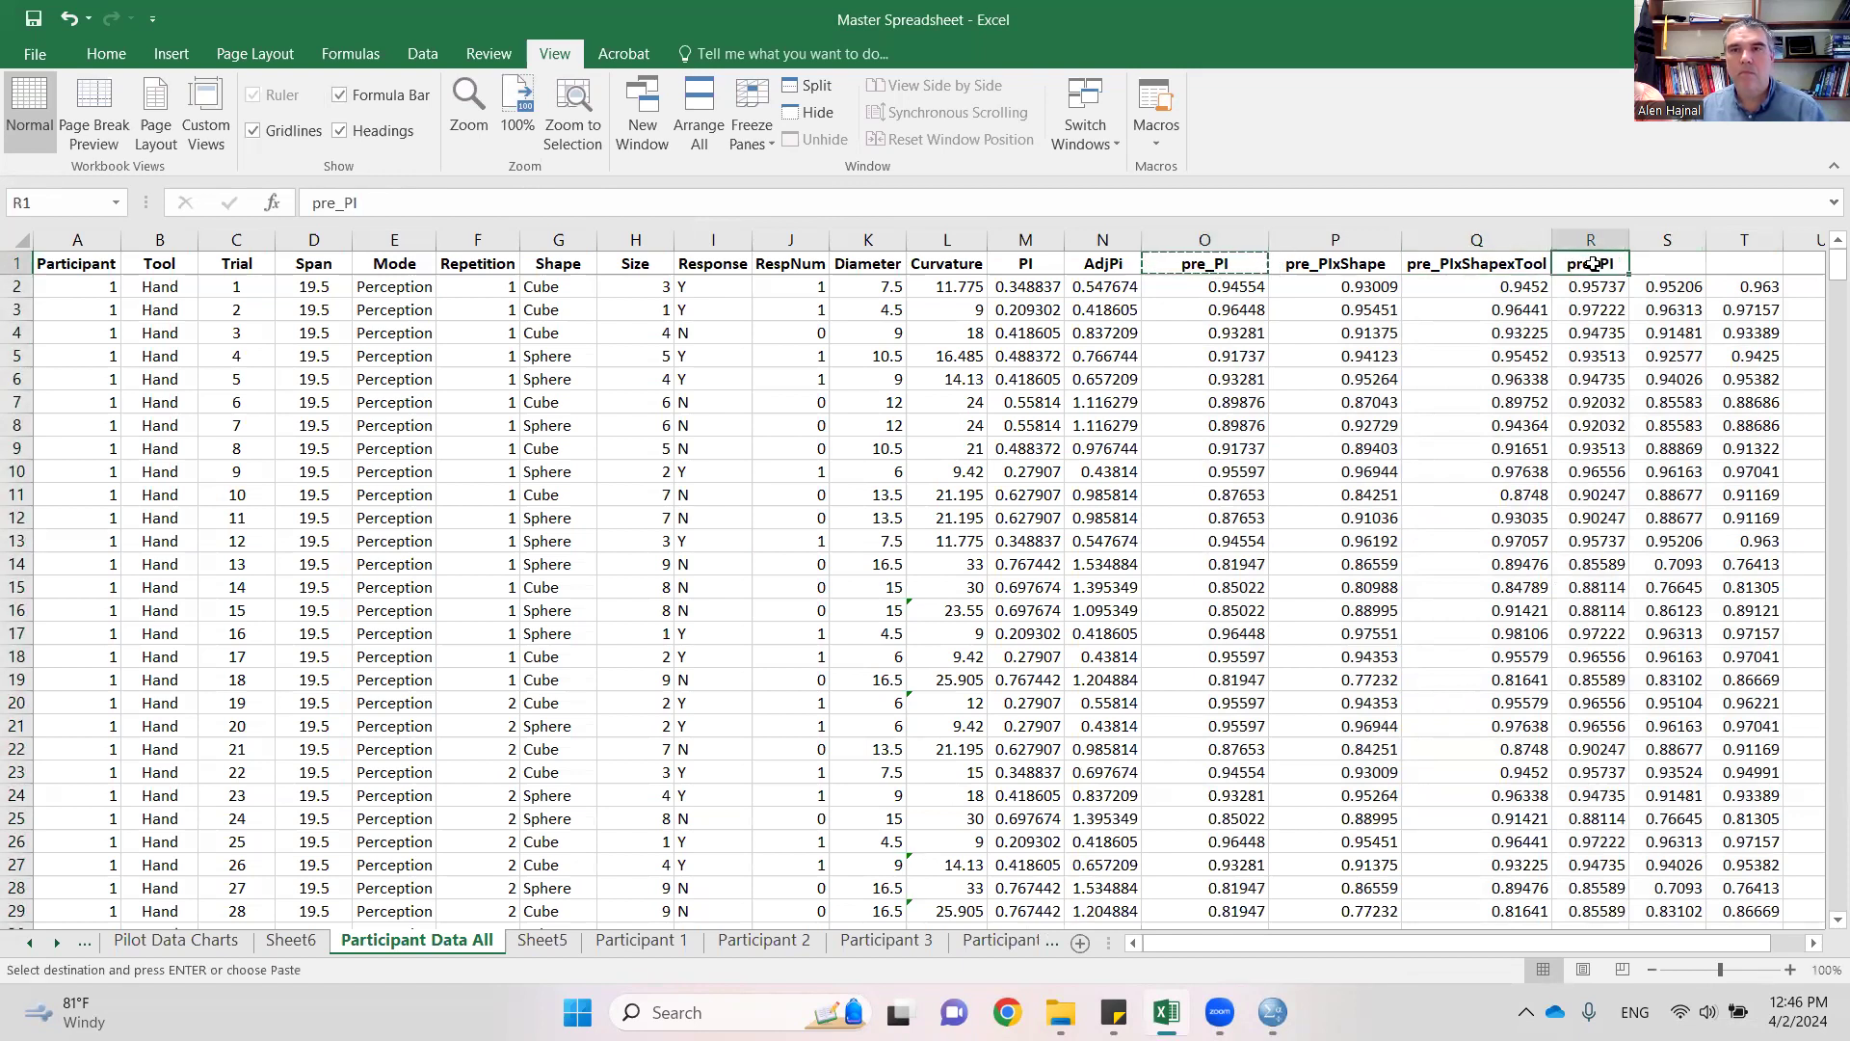
left_click(389, 200)
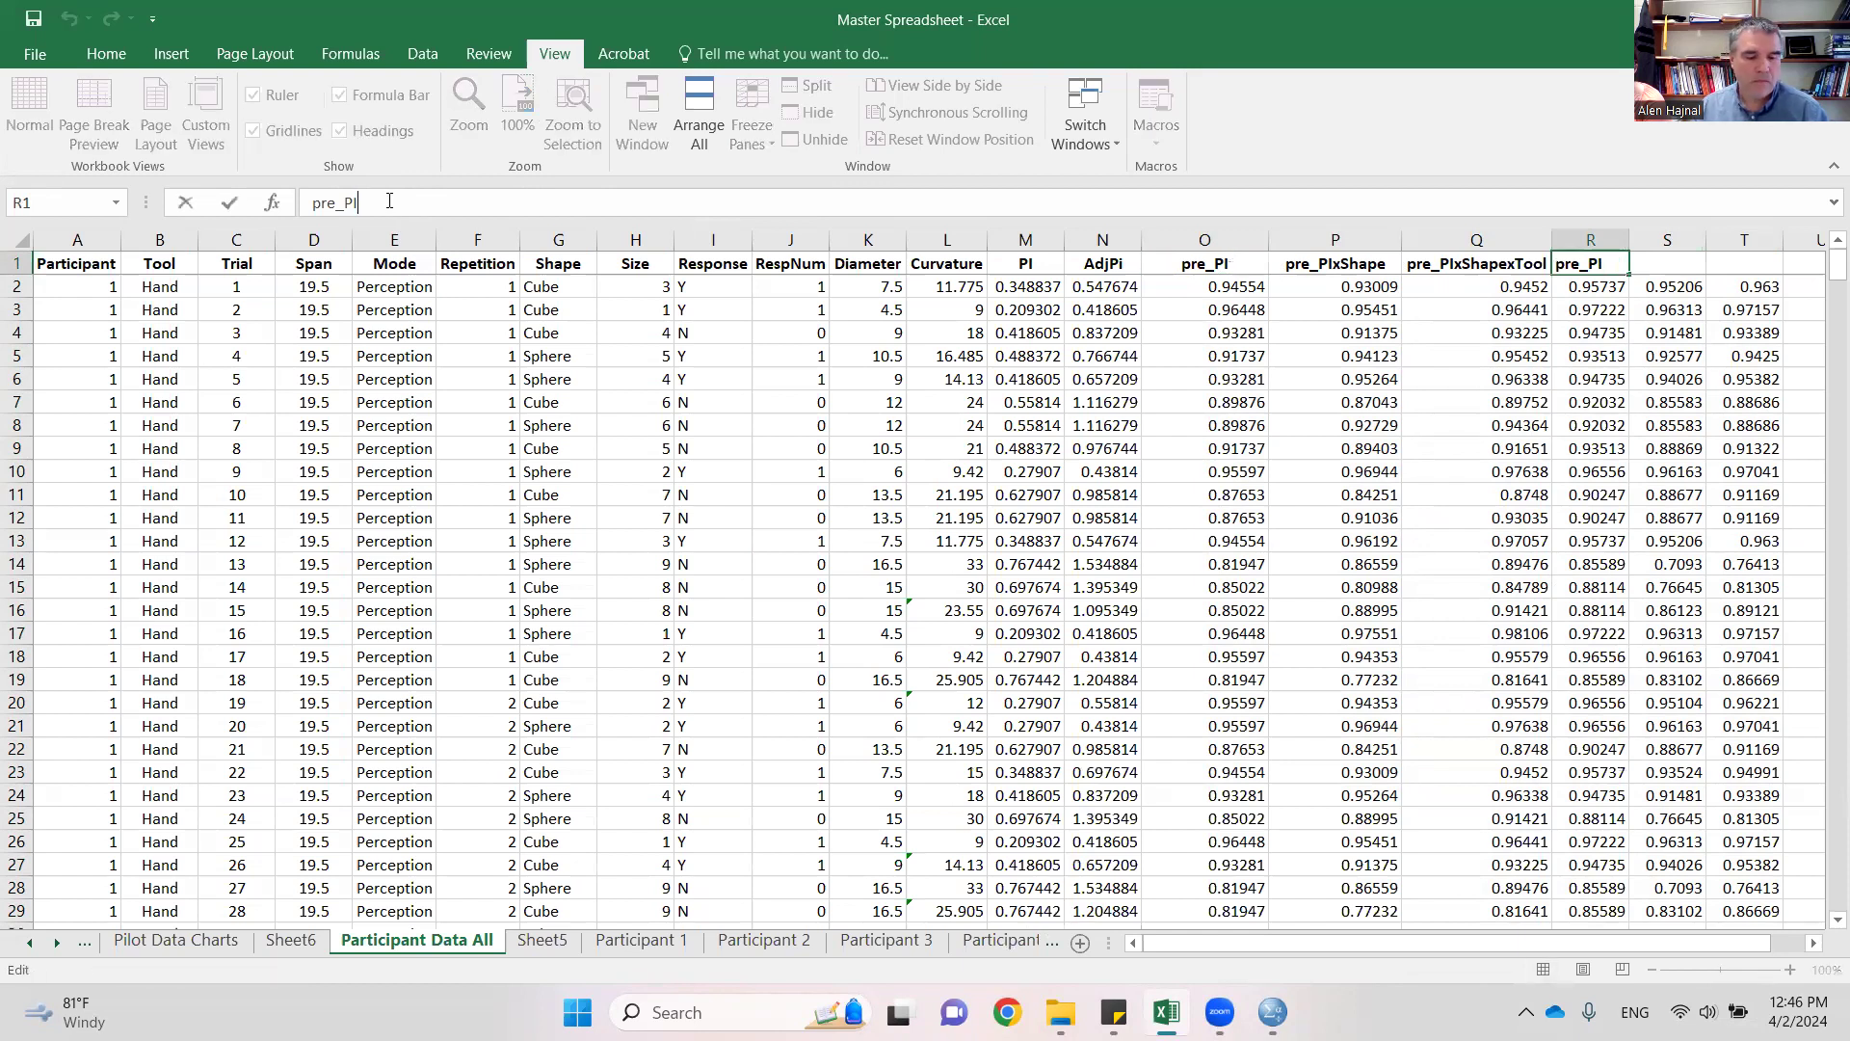
type("adj")
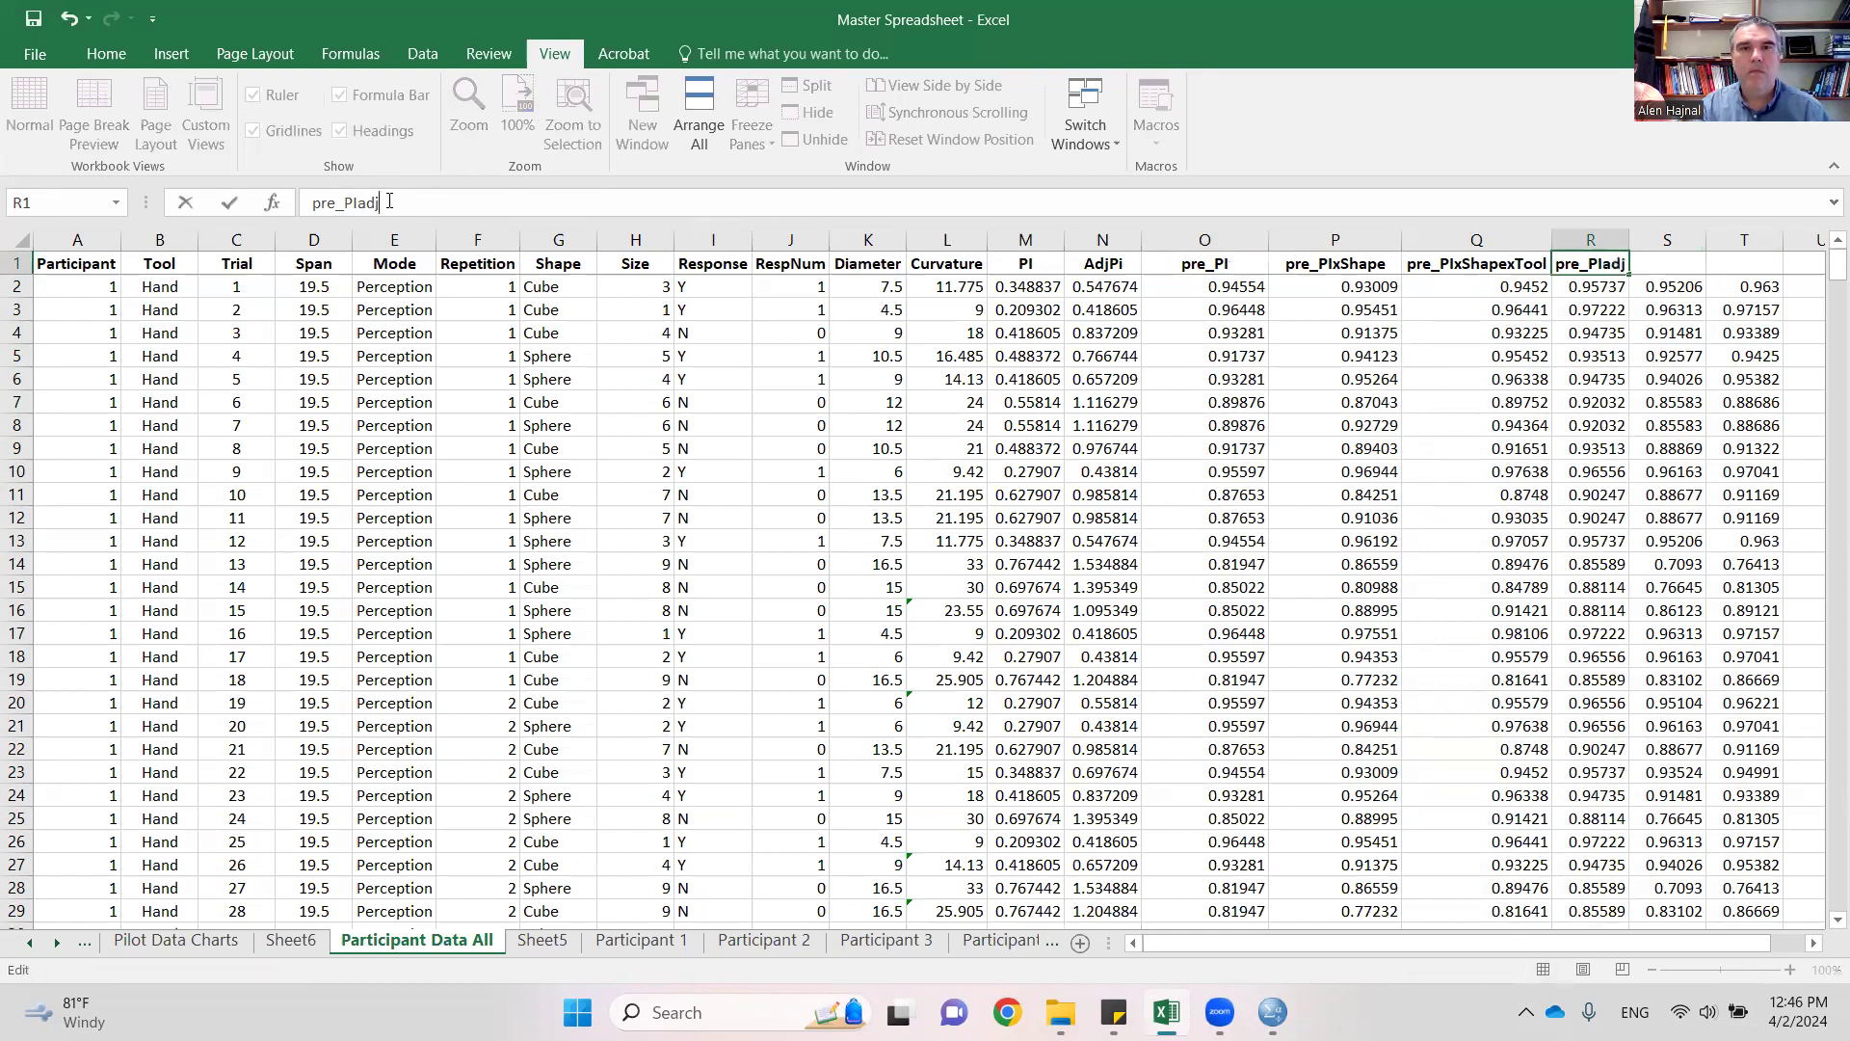
key("Tab")
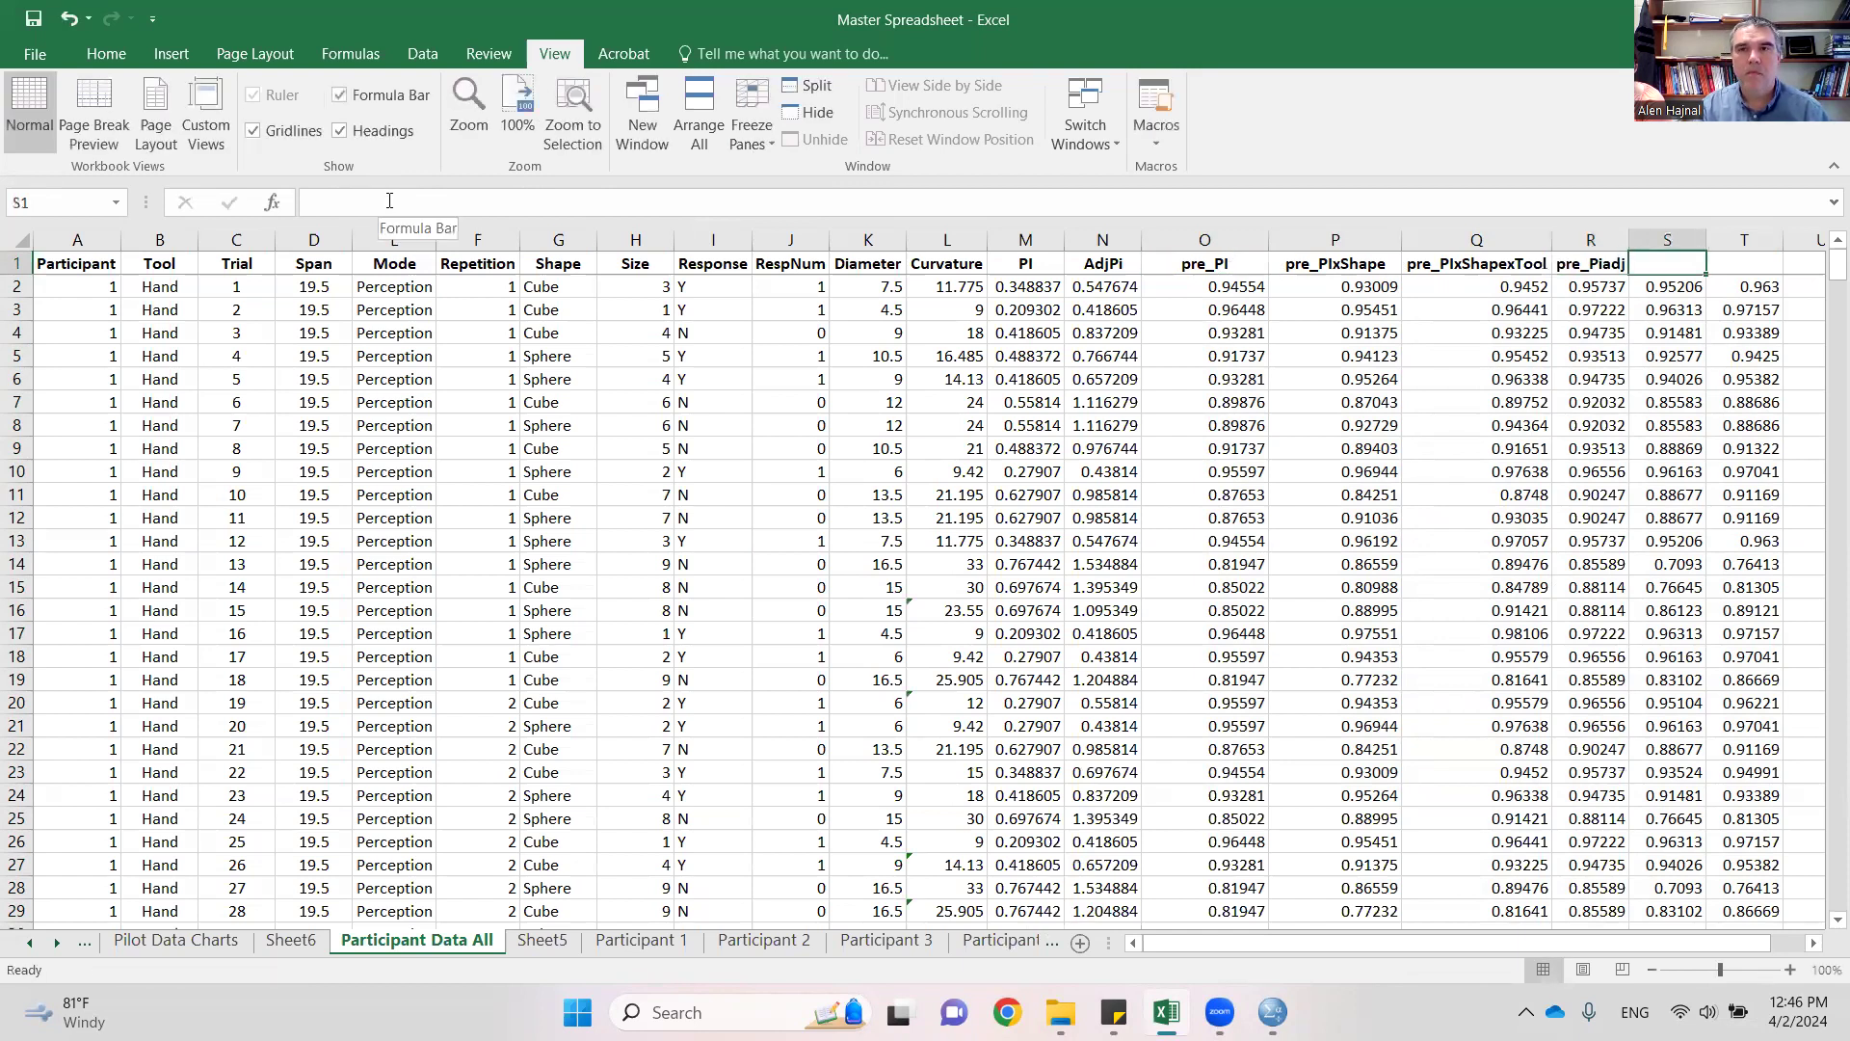
key("Left")
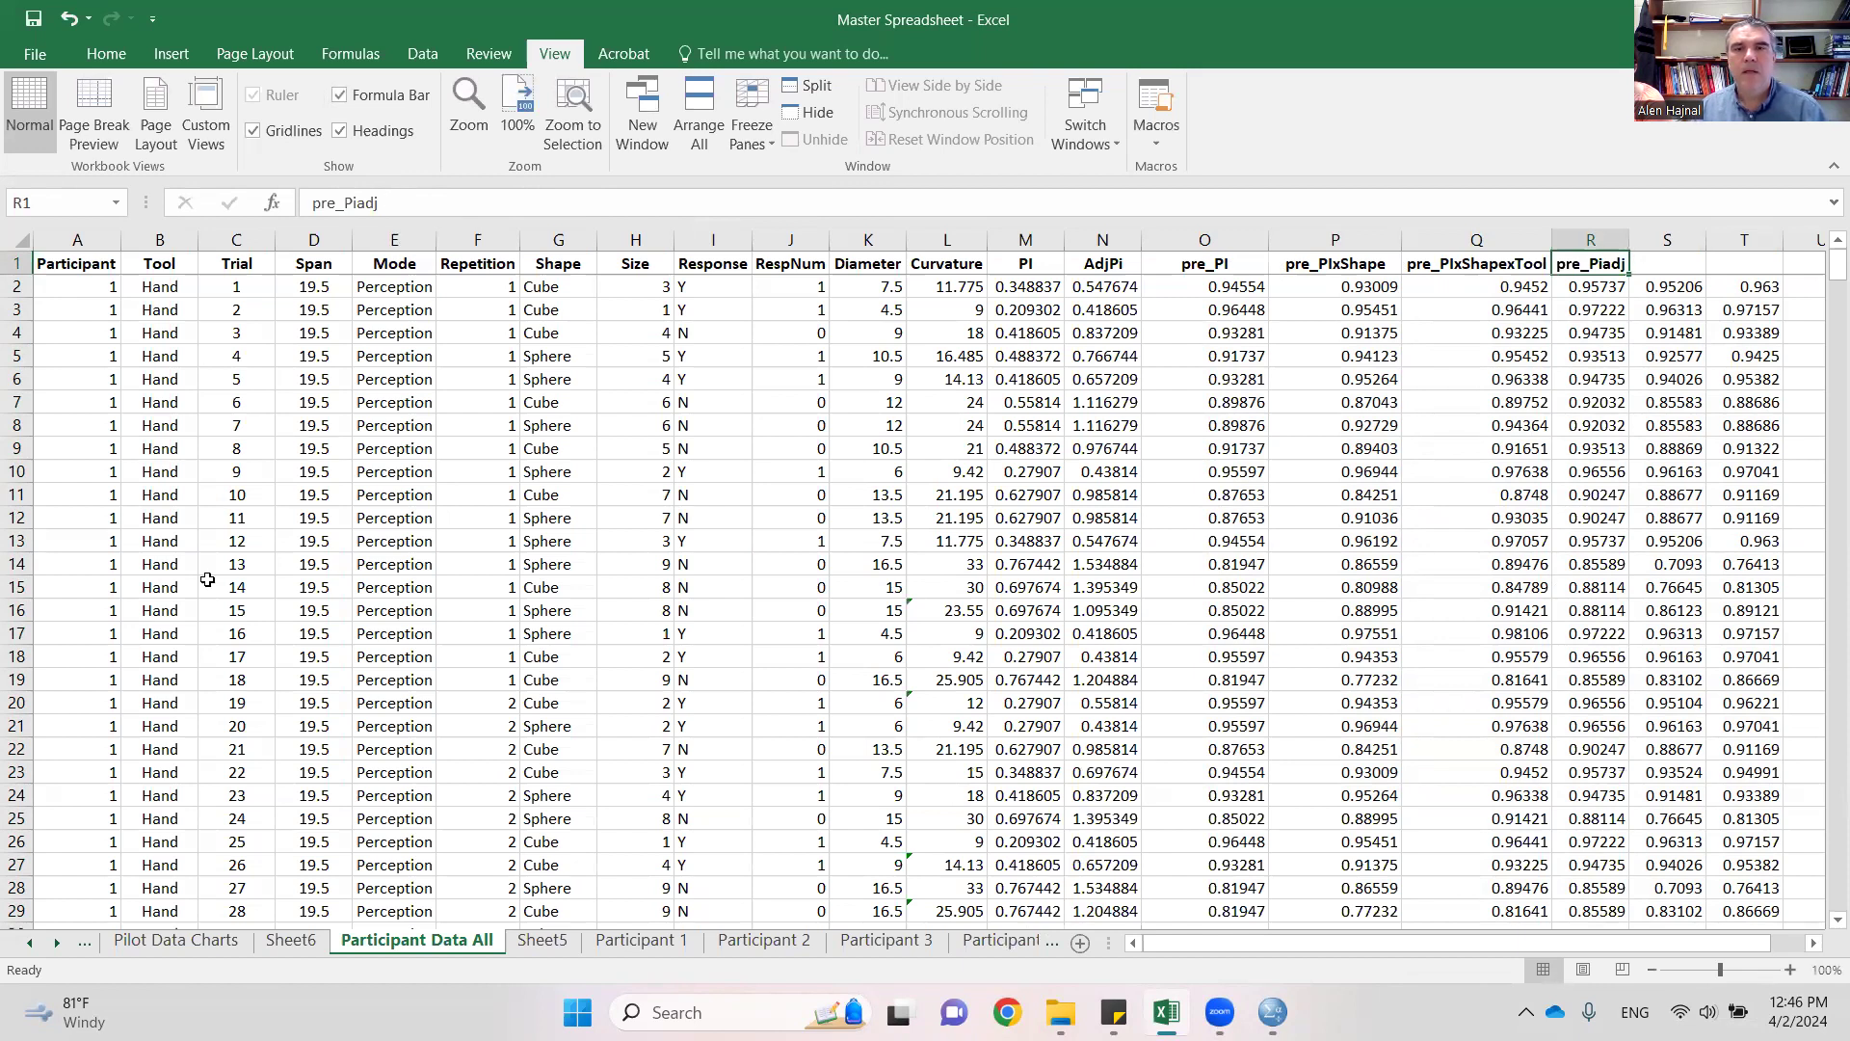
- Switch to the SPSS data file Pred_Prob_N4.sav and check the names and order of the predicted probability variables
mouse_move(1272, 1012)
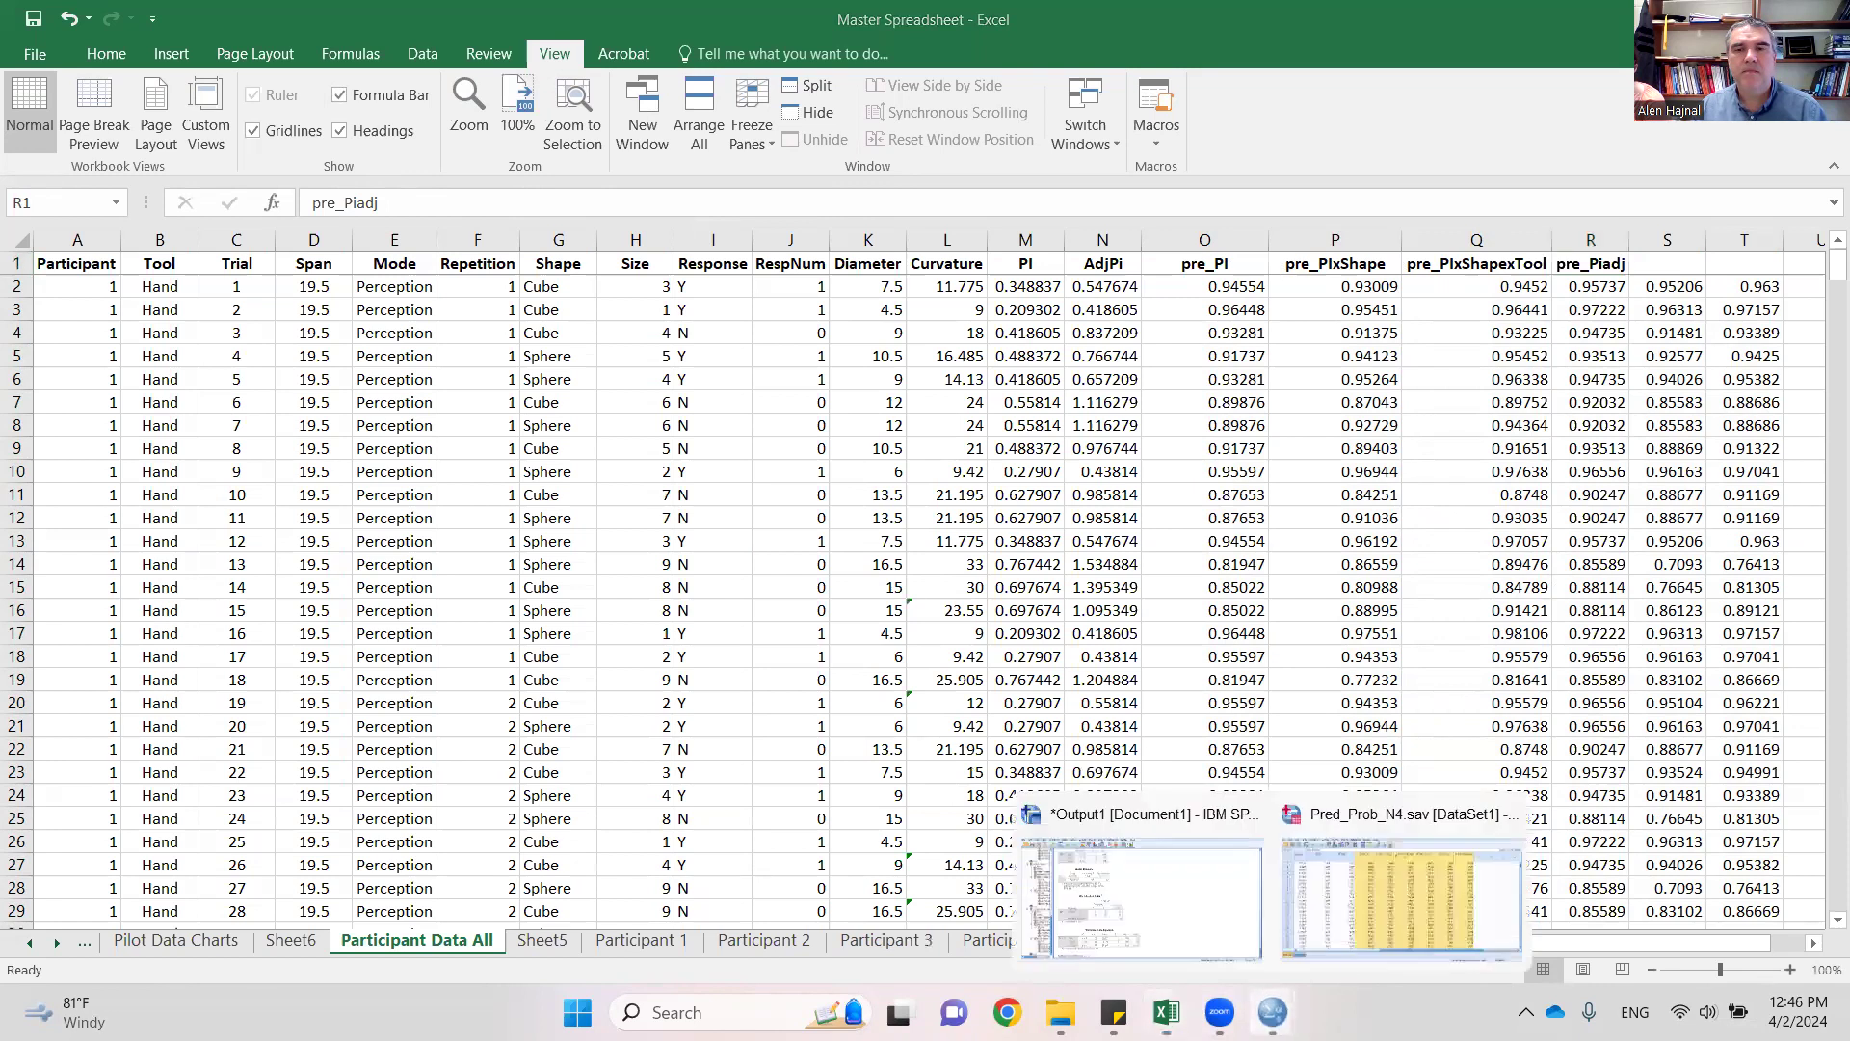
left_click(1361, 926)
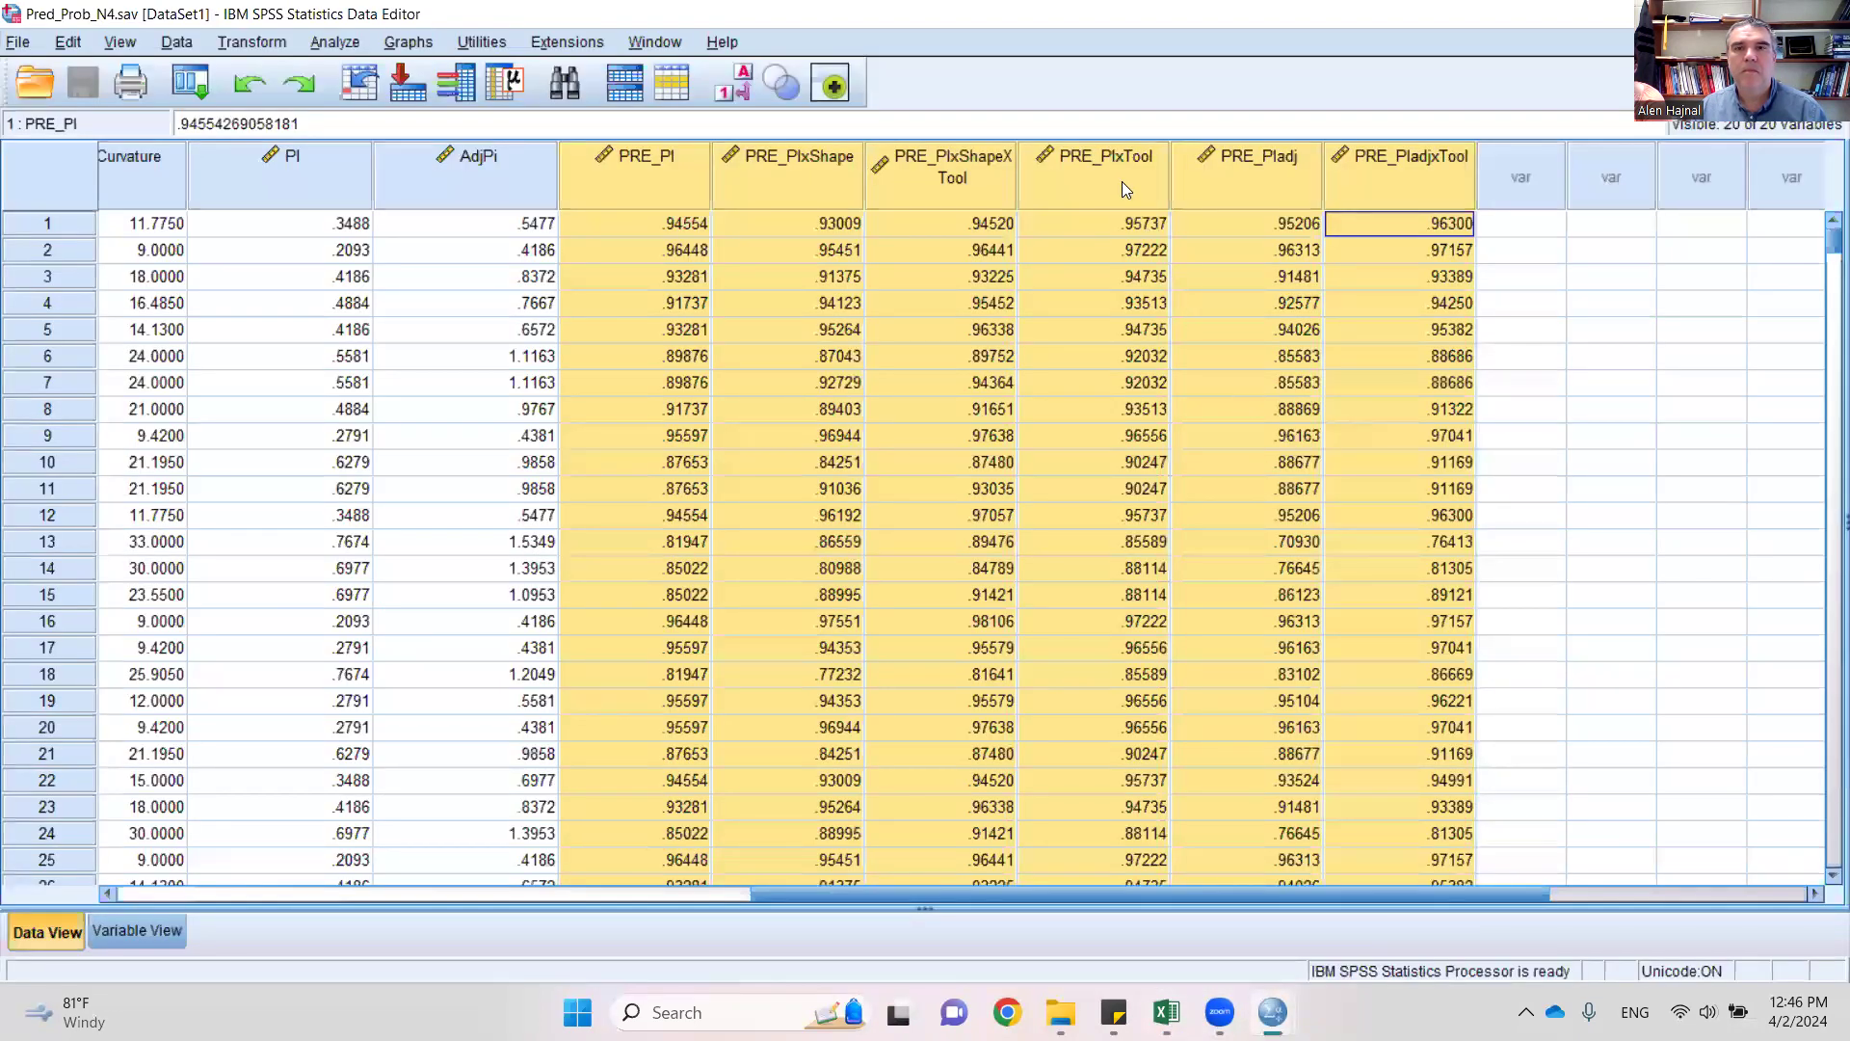
mouse_move(1122, 182)
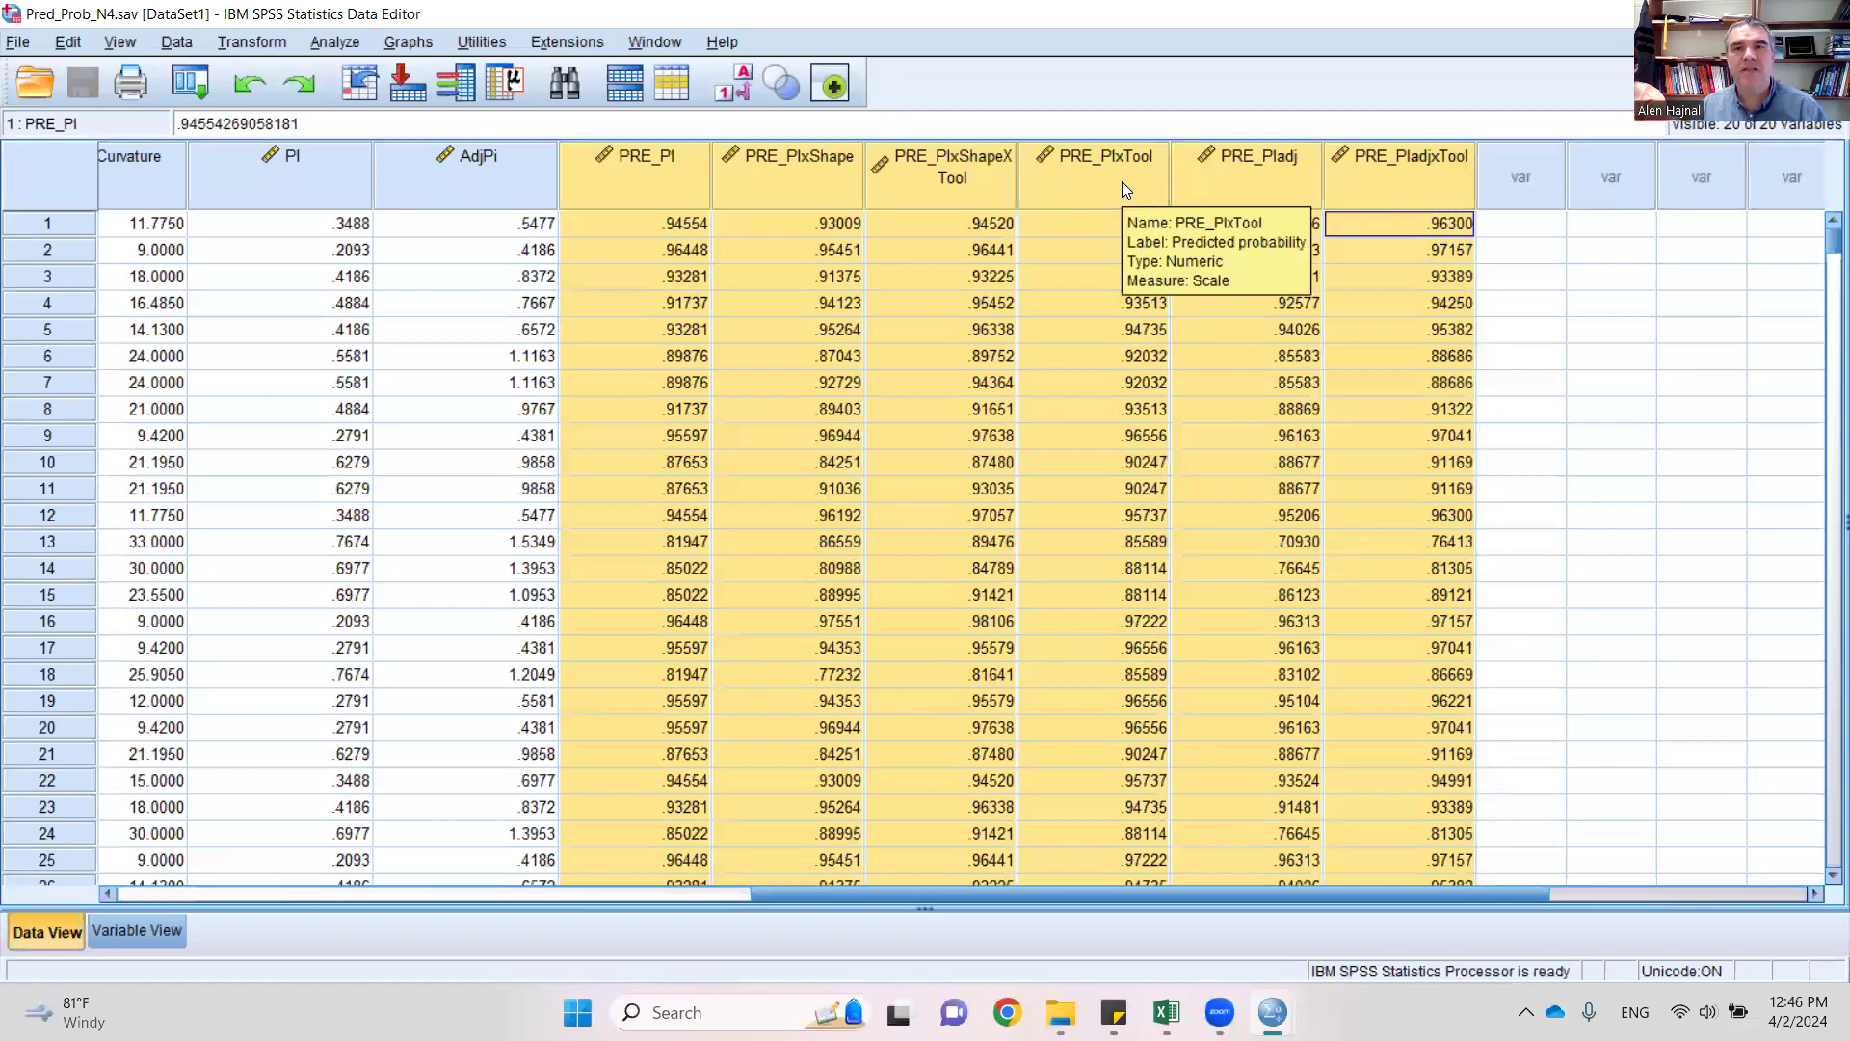
- Return to the Excel master spreadsheet and rename the header of column R as pre_PIxTool
mouse_move(1272, 1012)
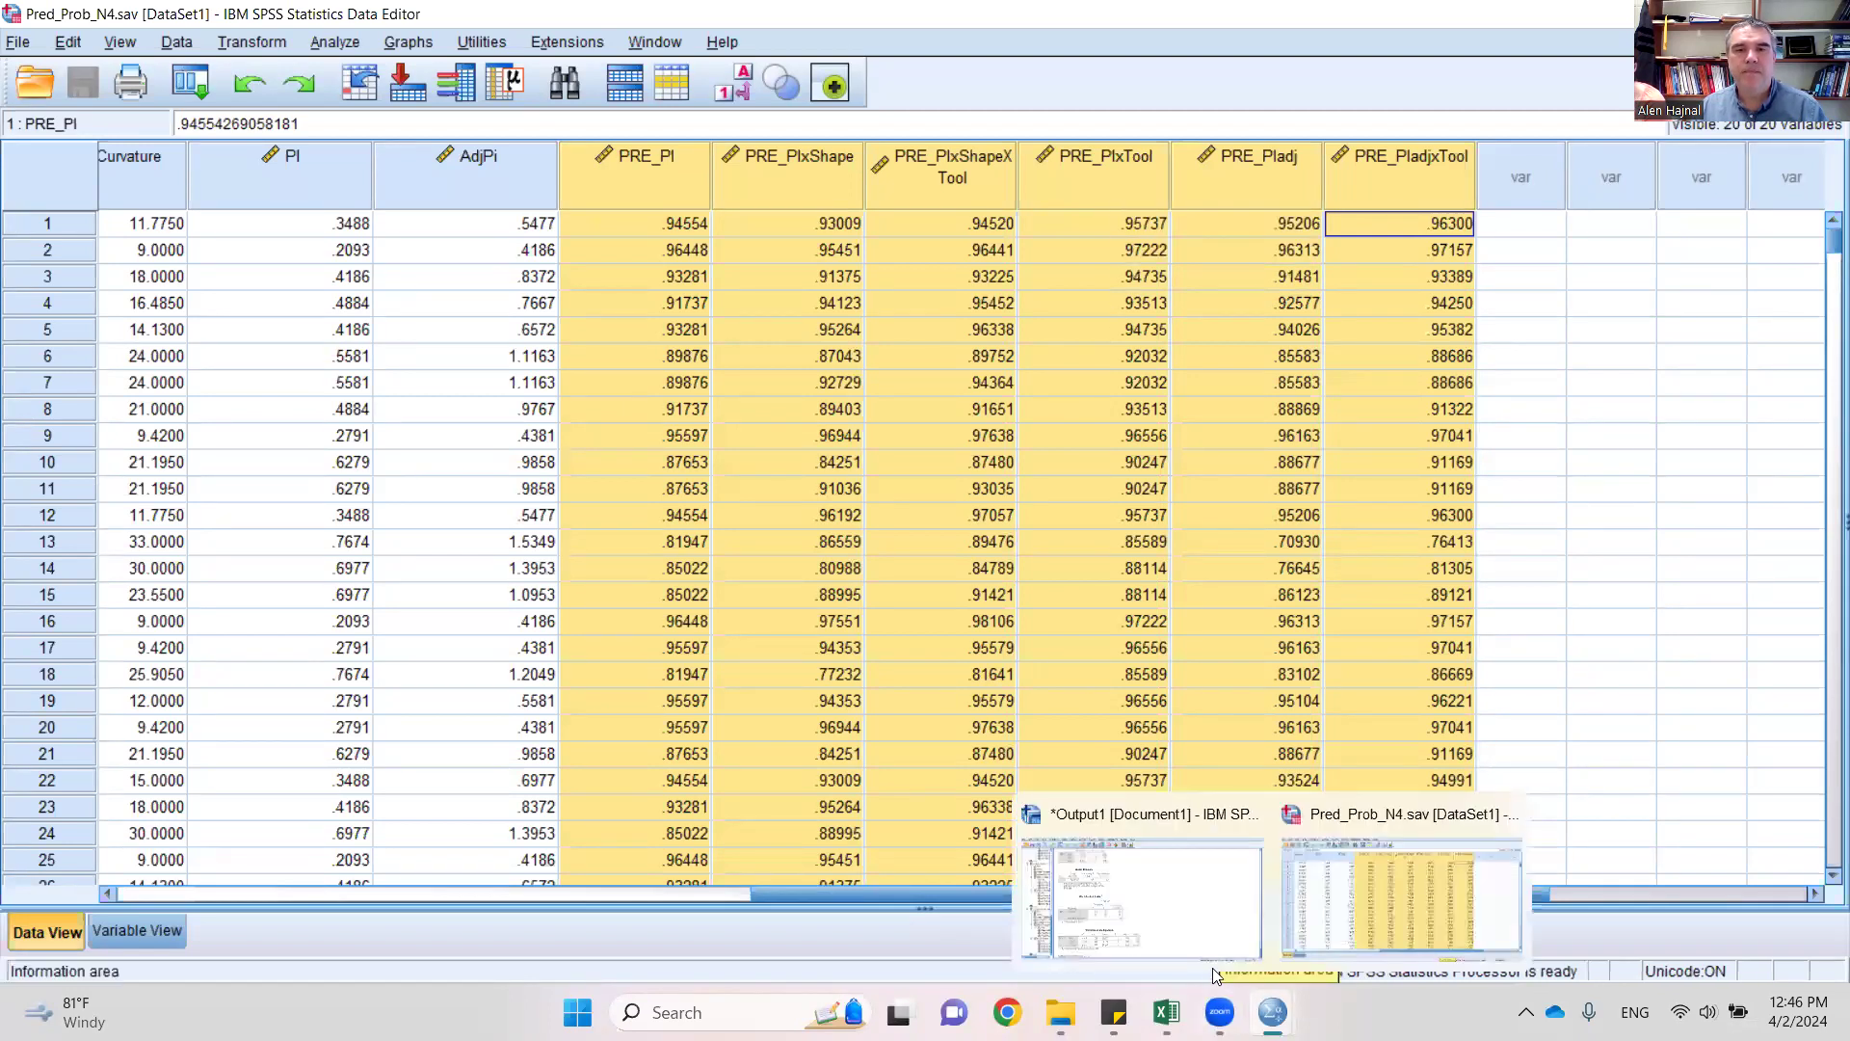
left_click(1166, 1012)
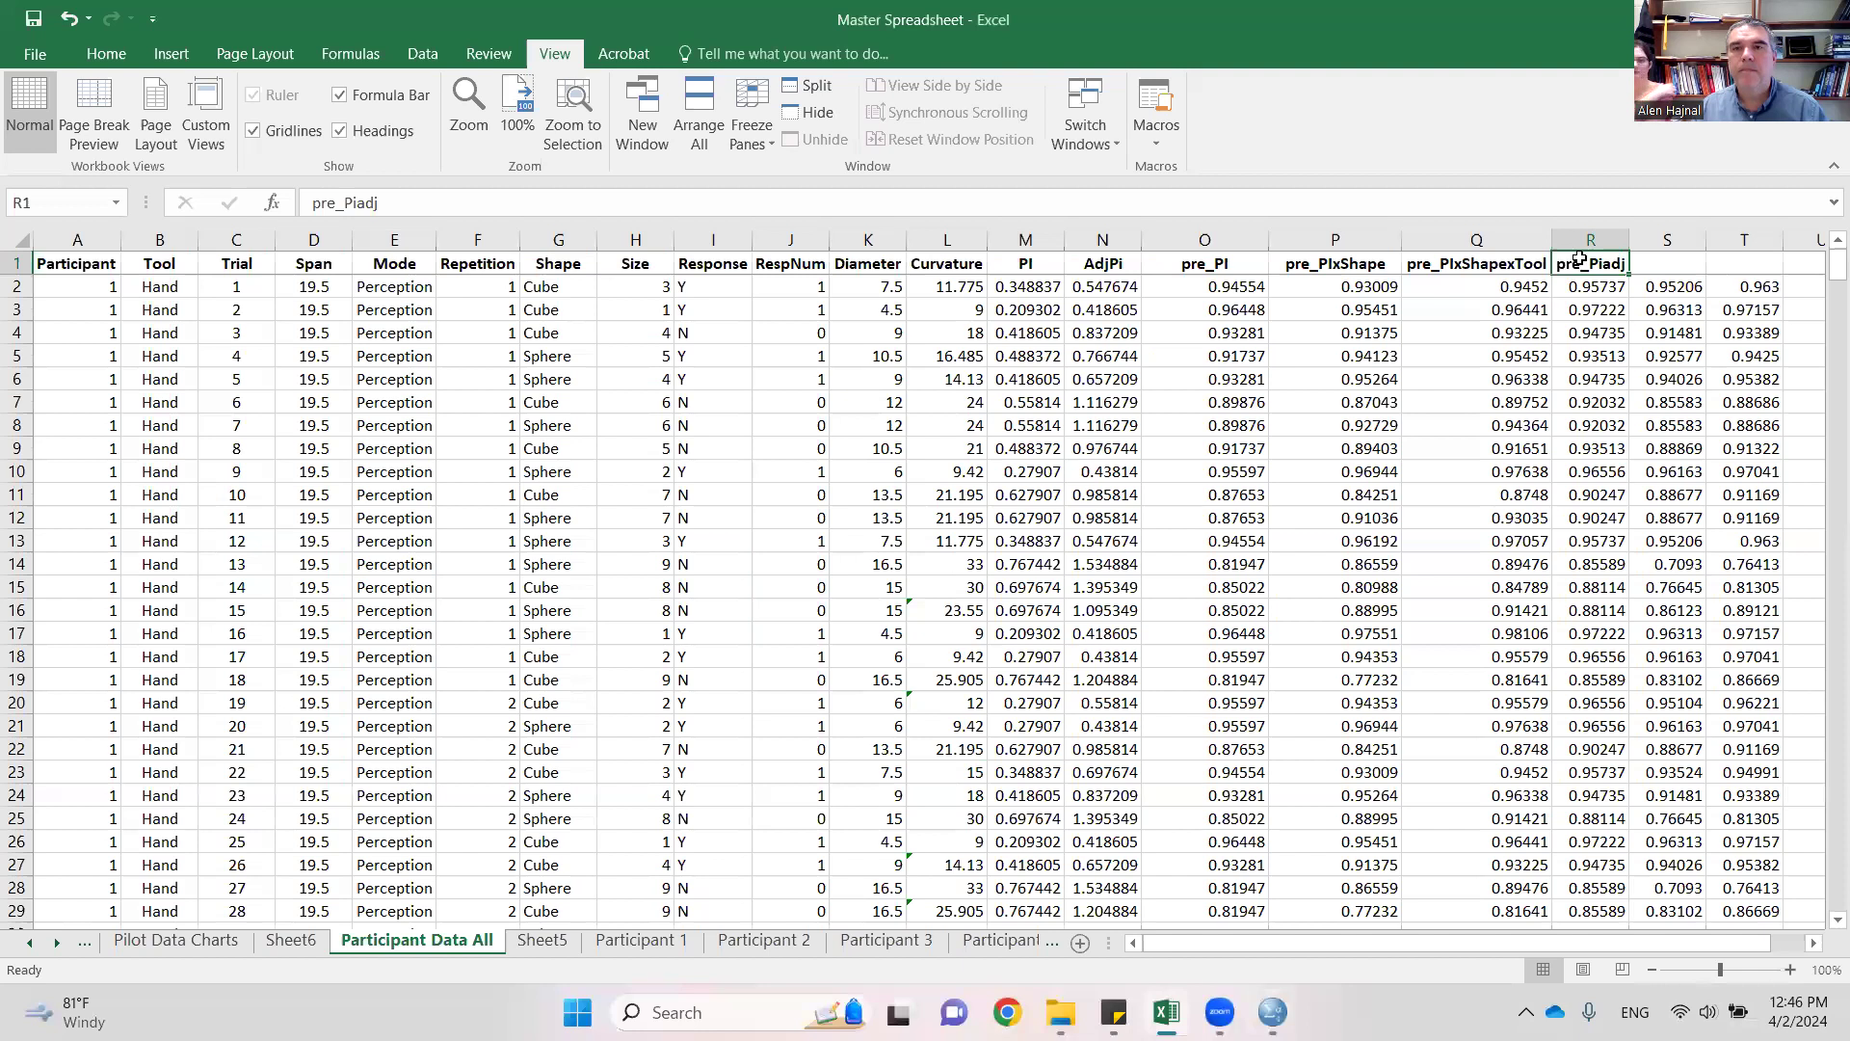
left_click(422, 208)
key("BackSpace")
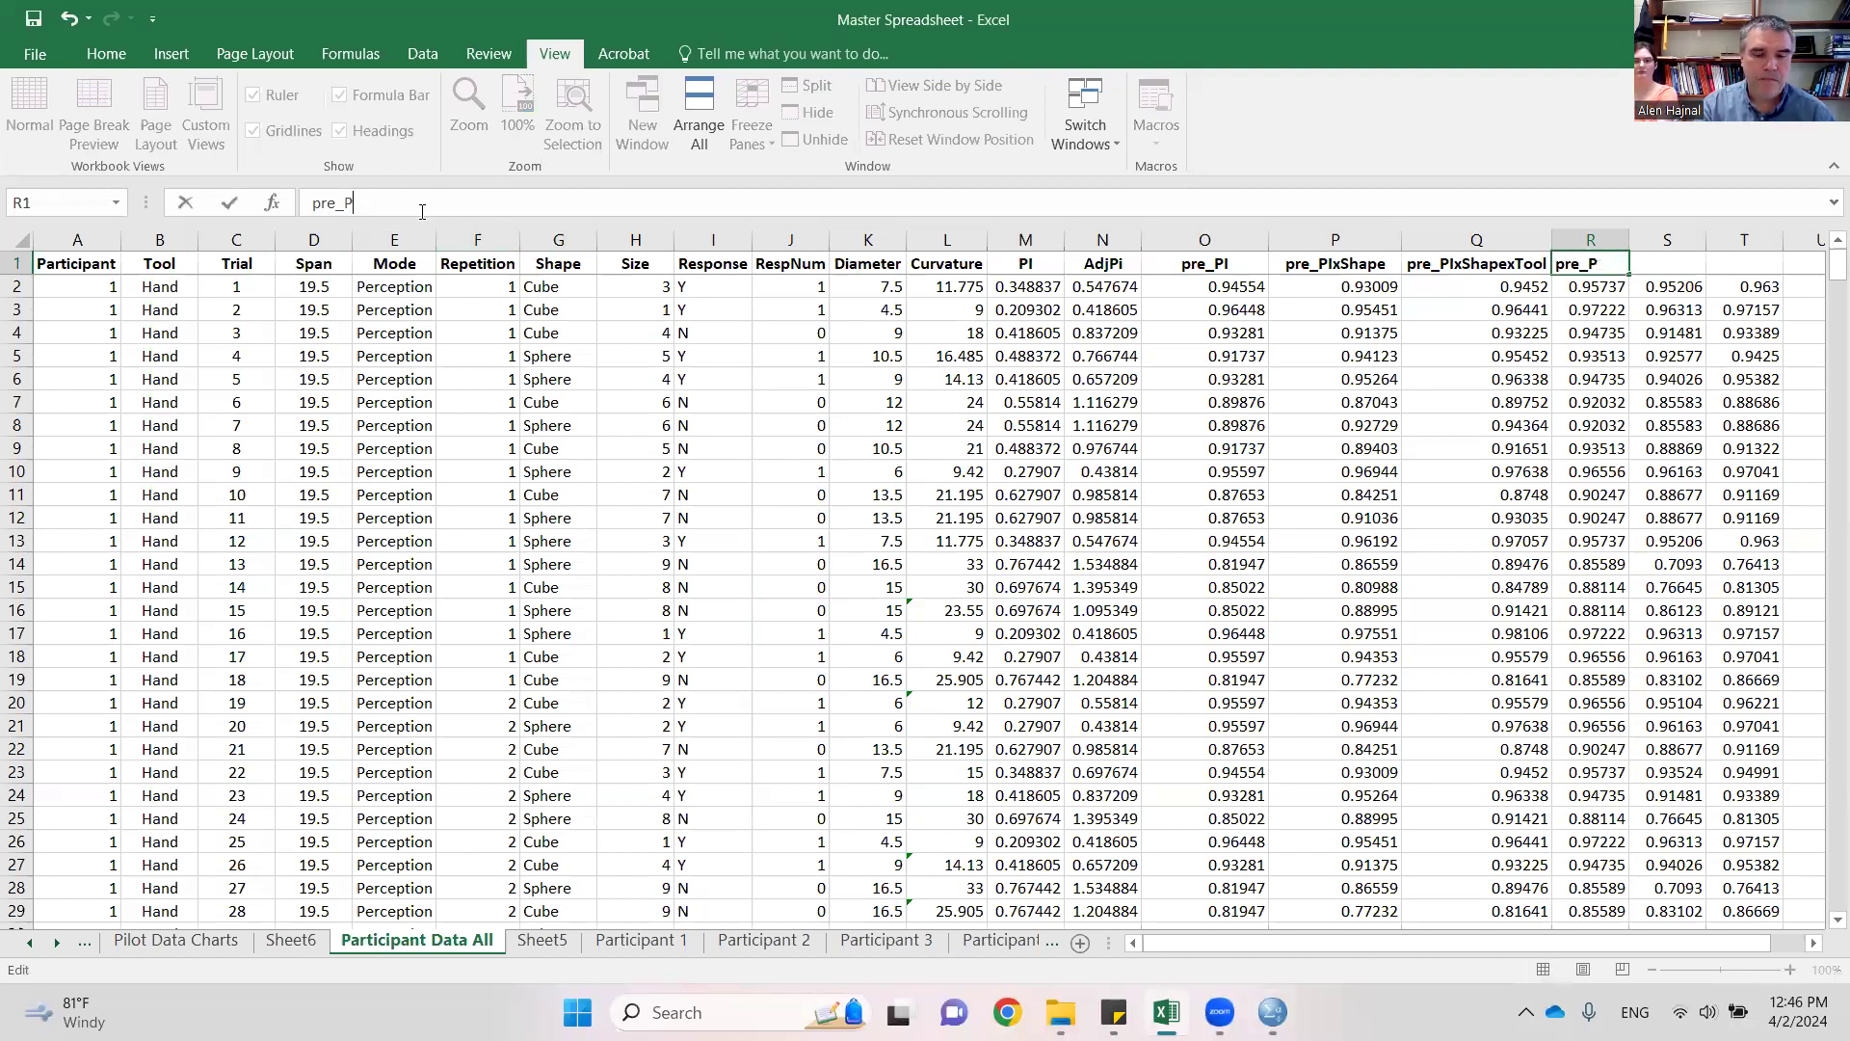
type("IxTool")
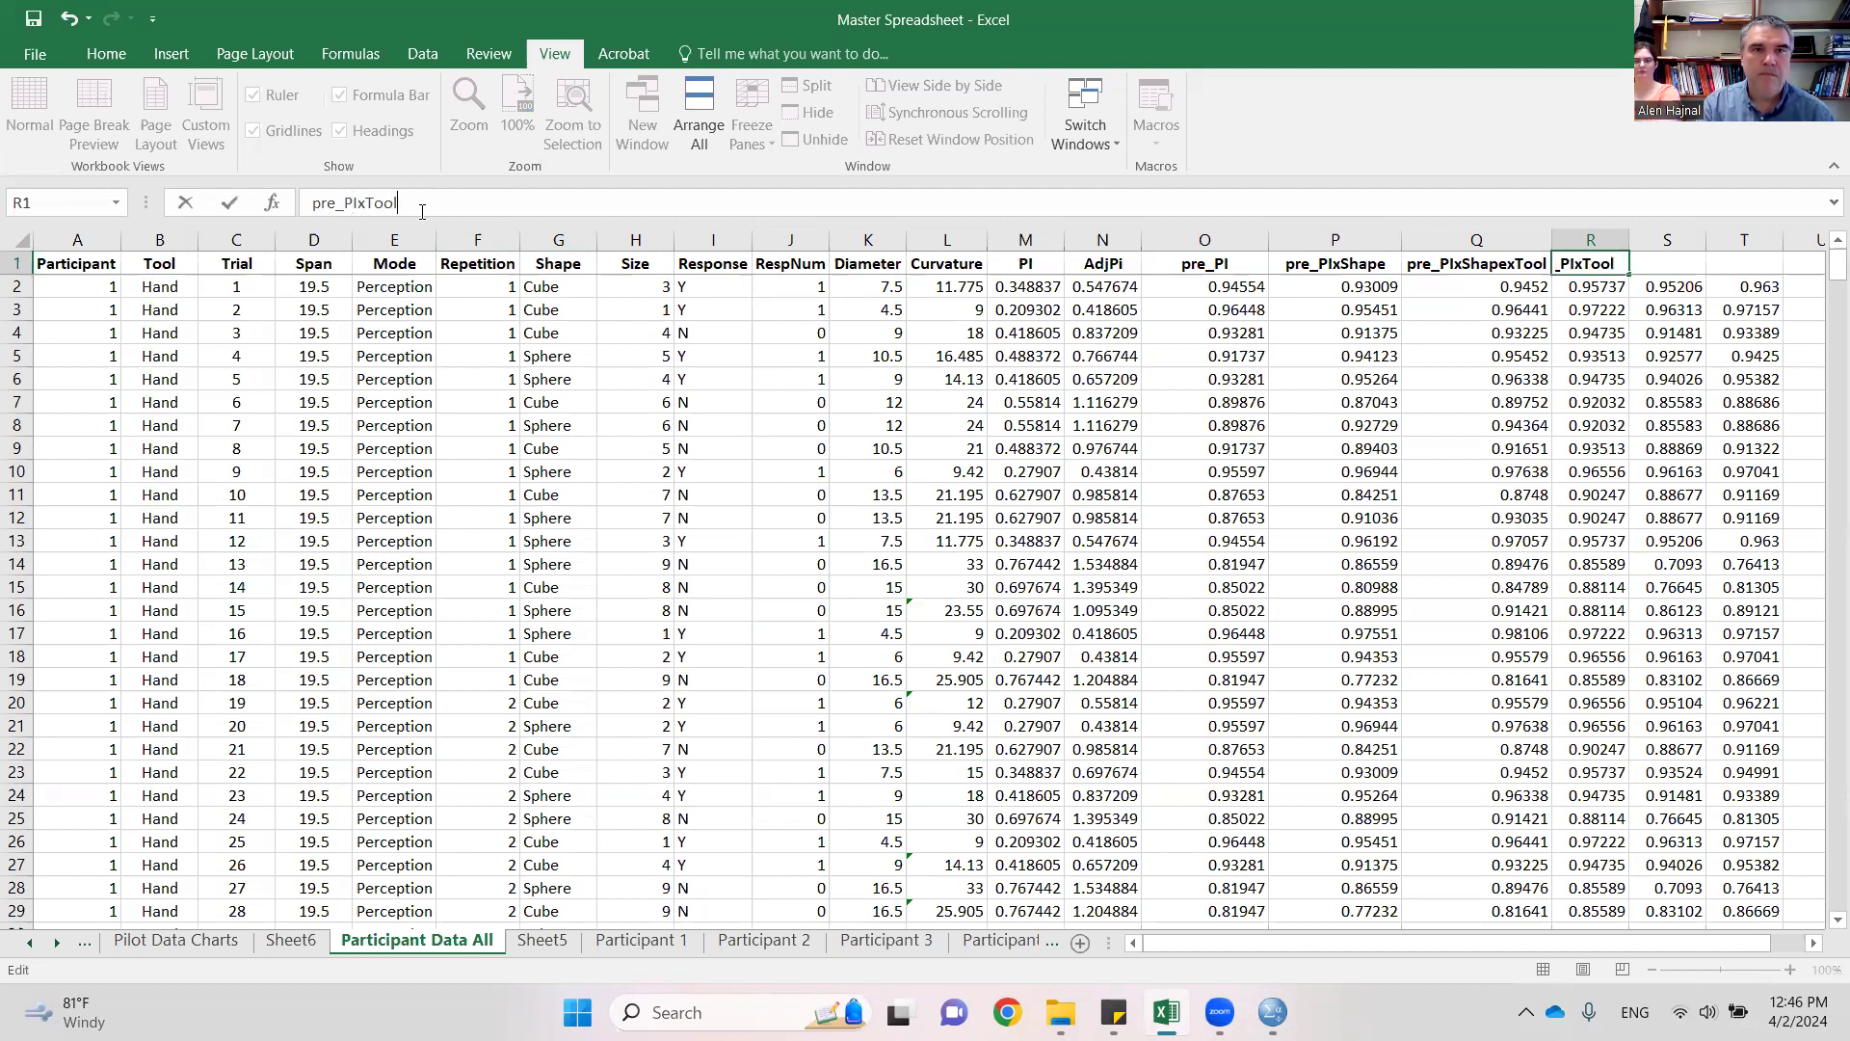
key("Tab")
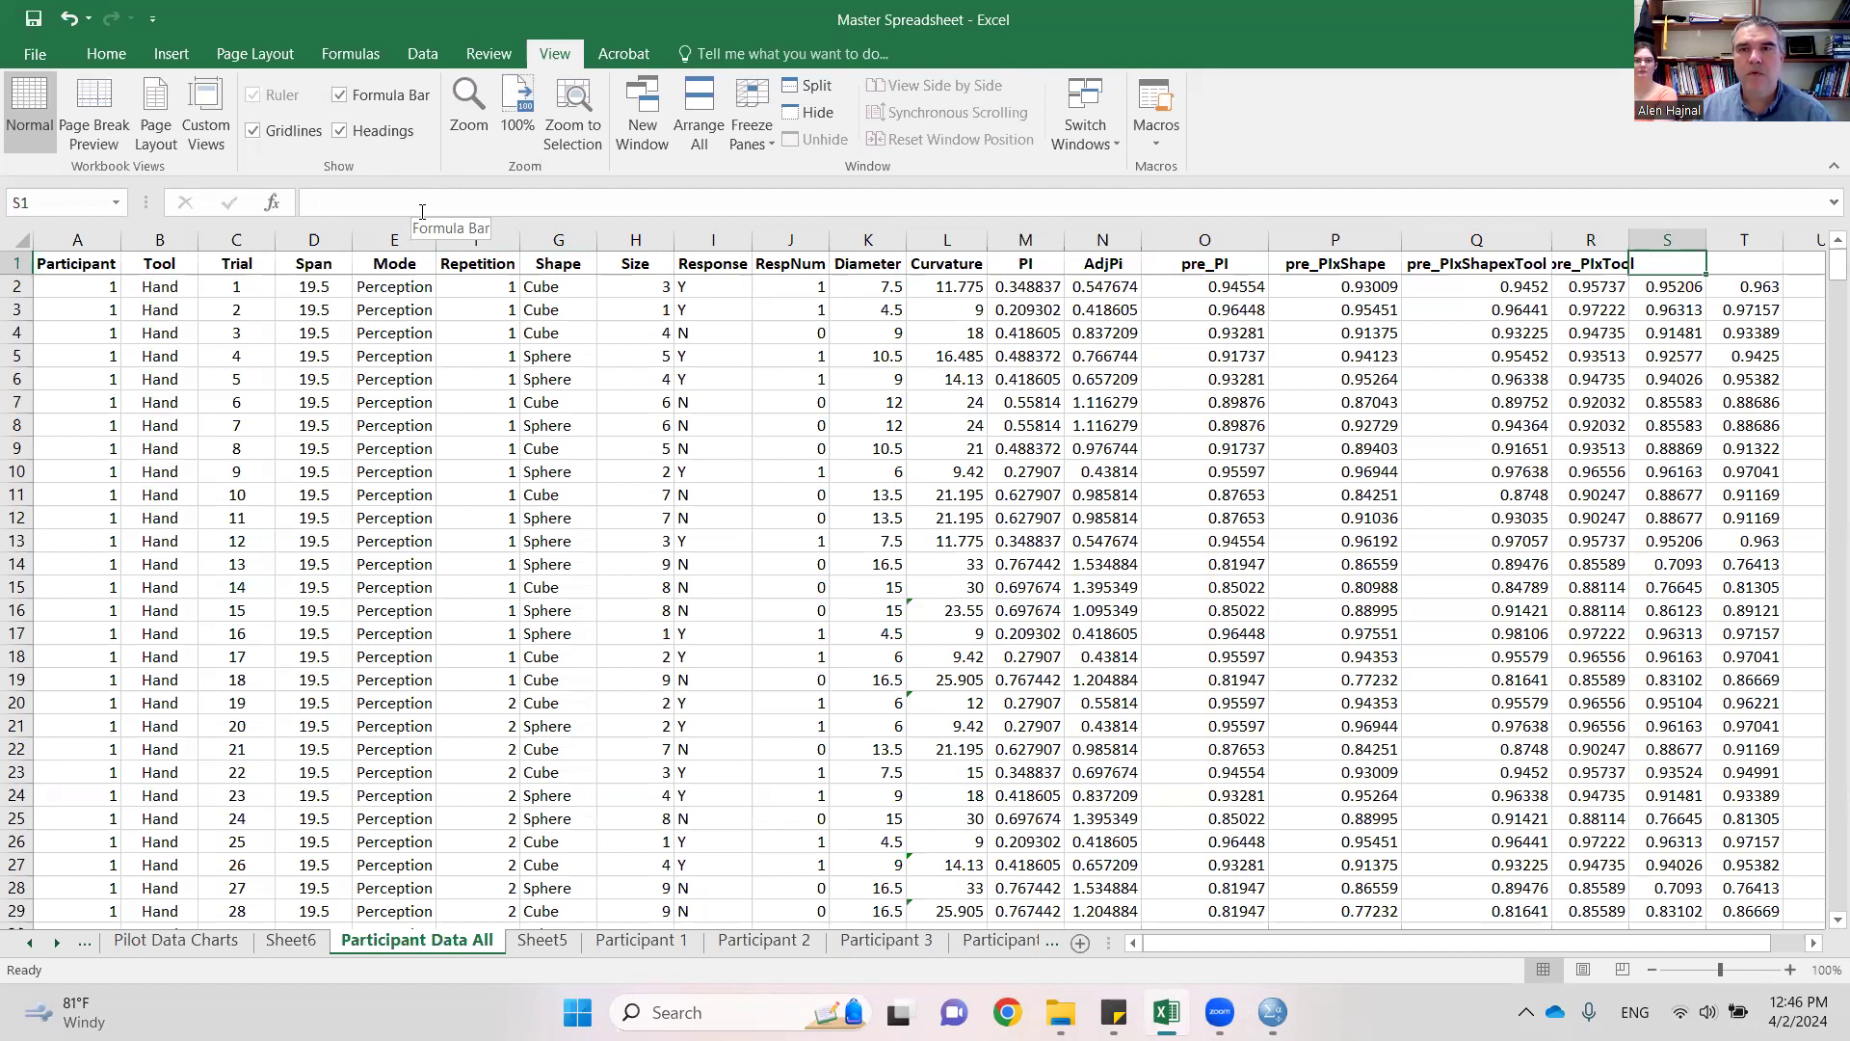
- Enter the headers pre_PIadj in S1 and pre_PIadjxTool in T1
type("pre_")
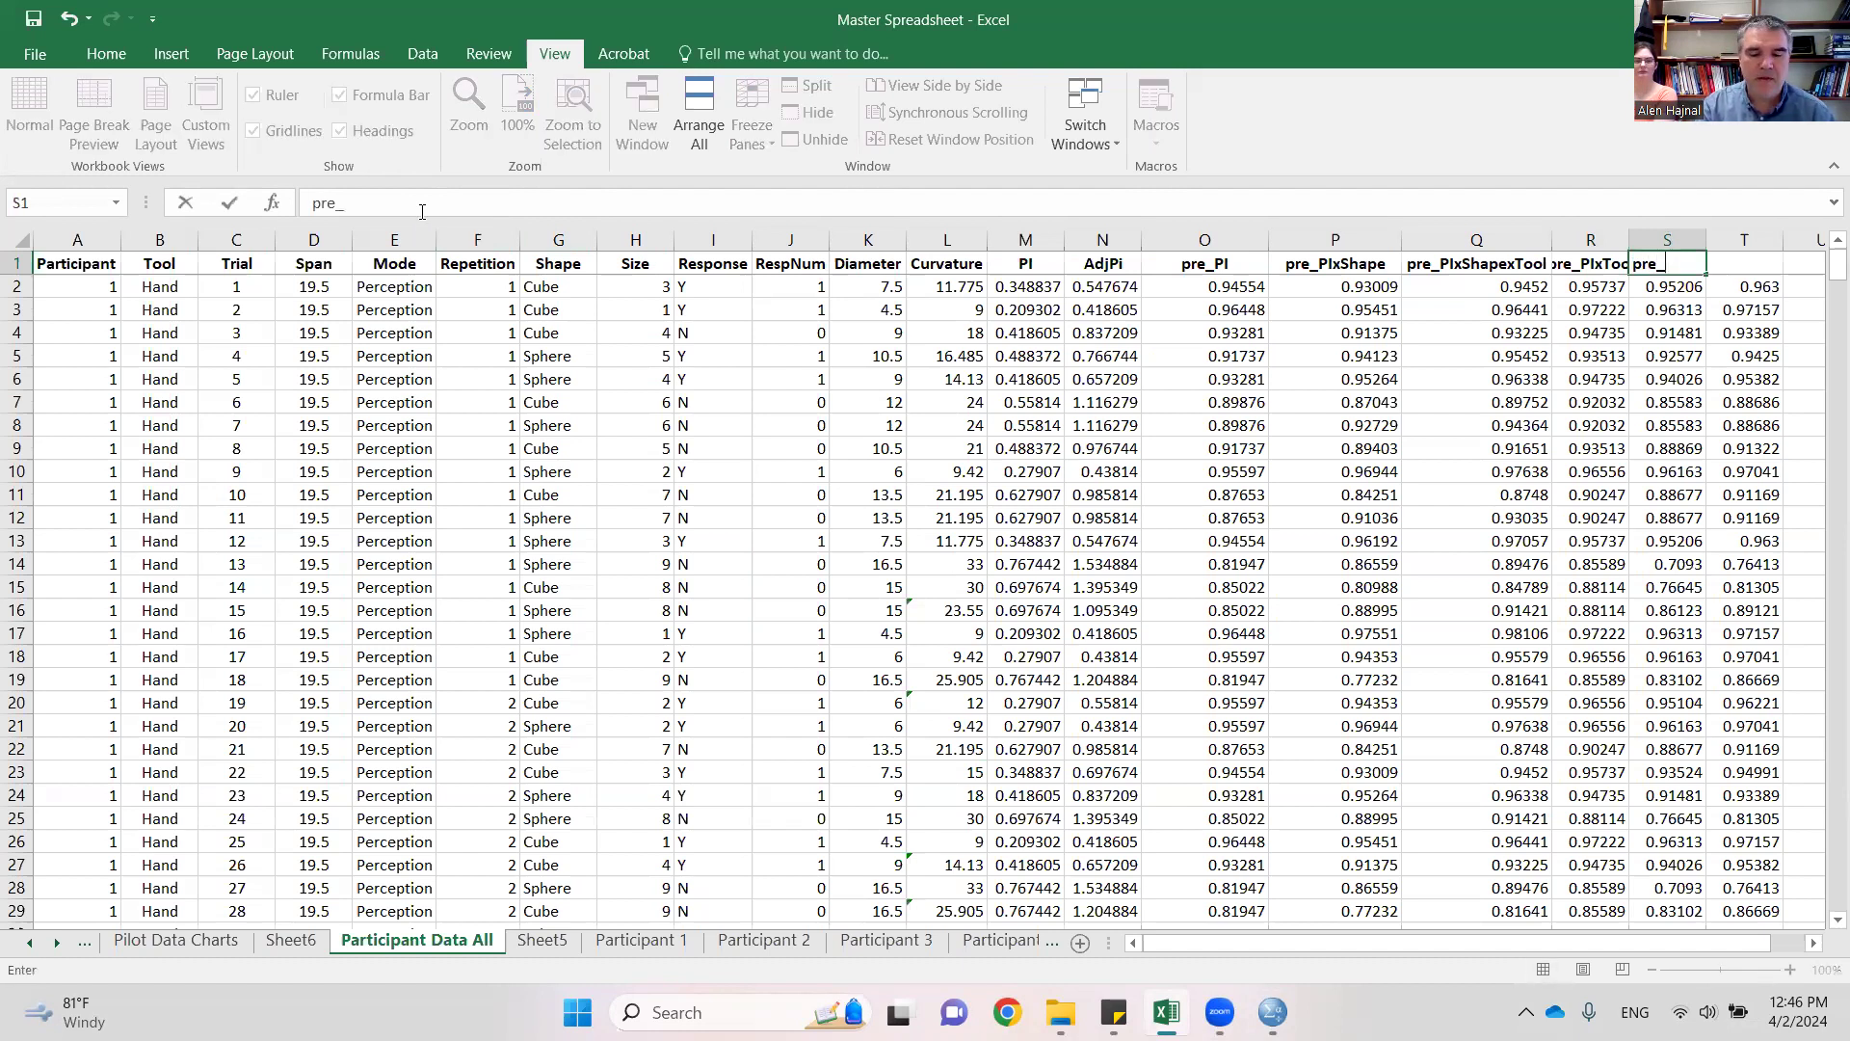
type("PIadj")
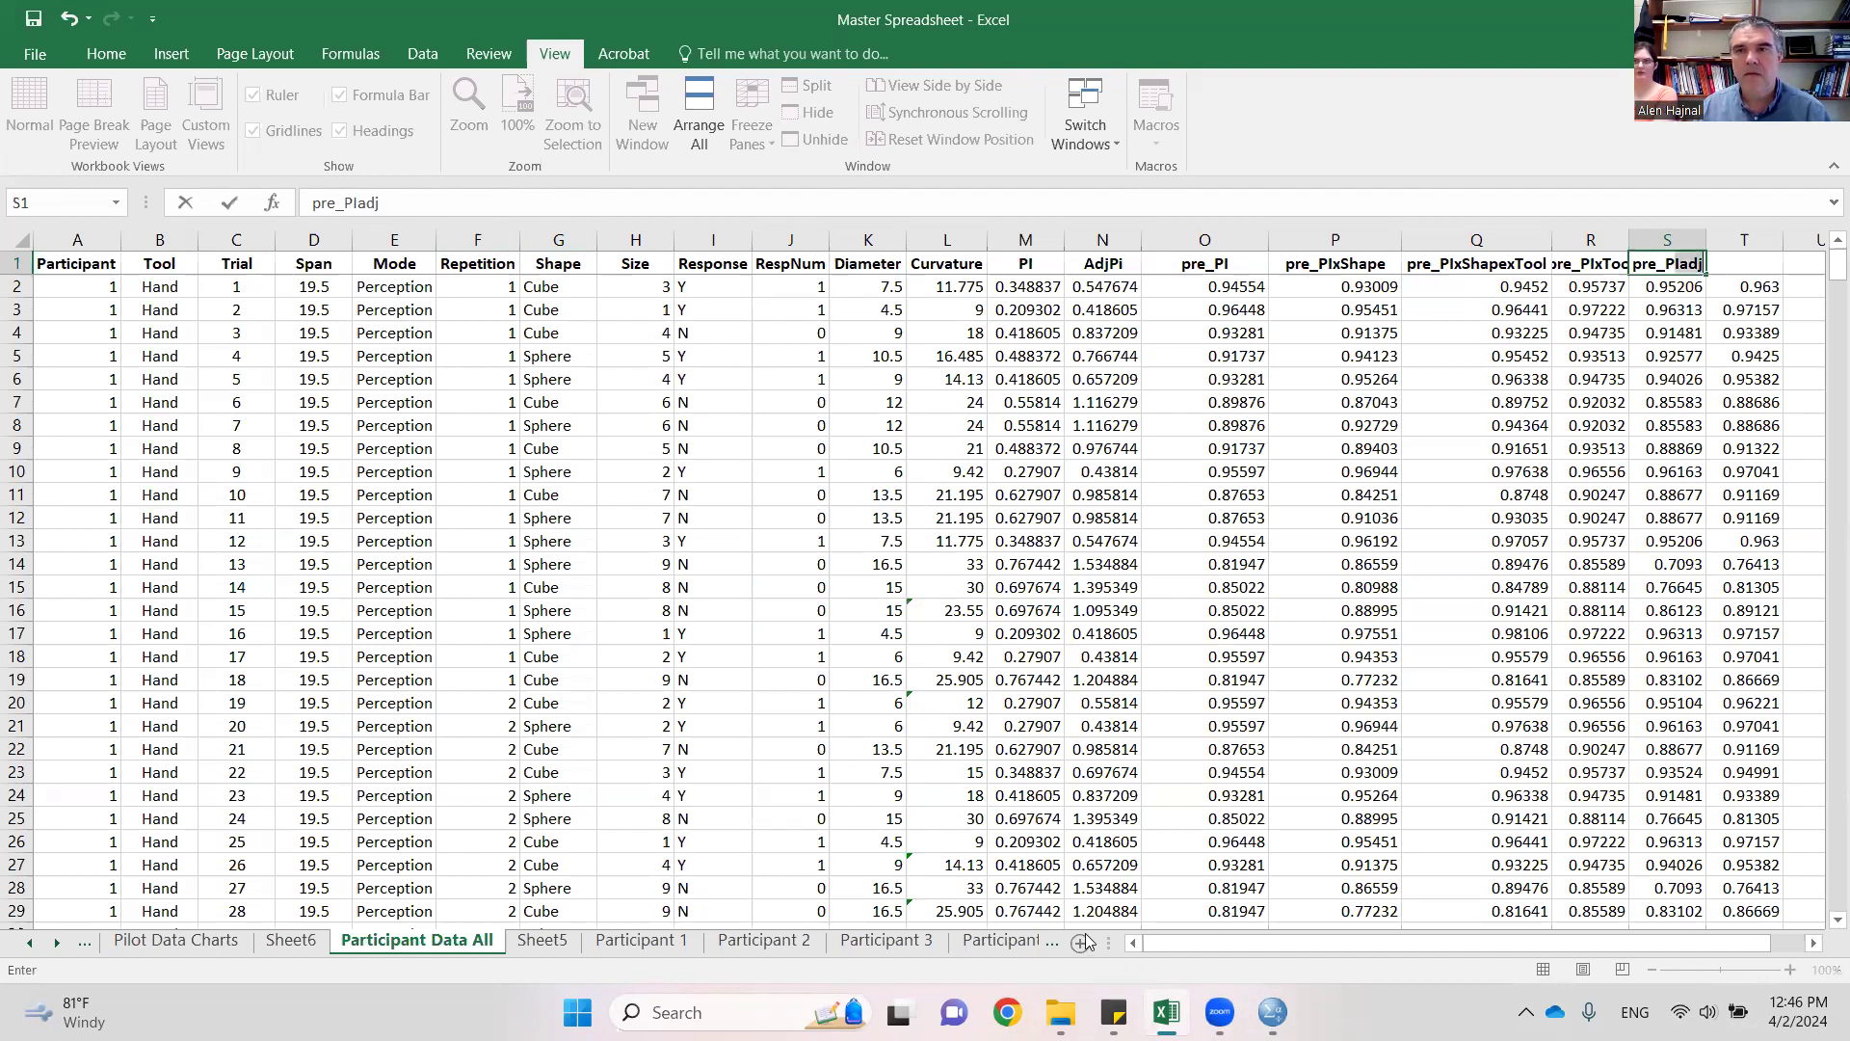
key("Tab")
type("pr")
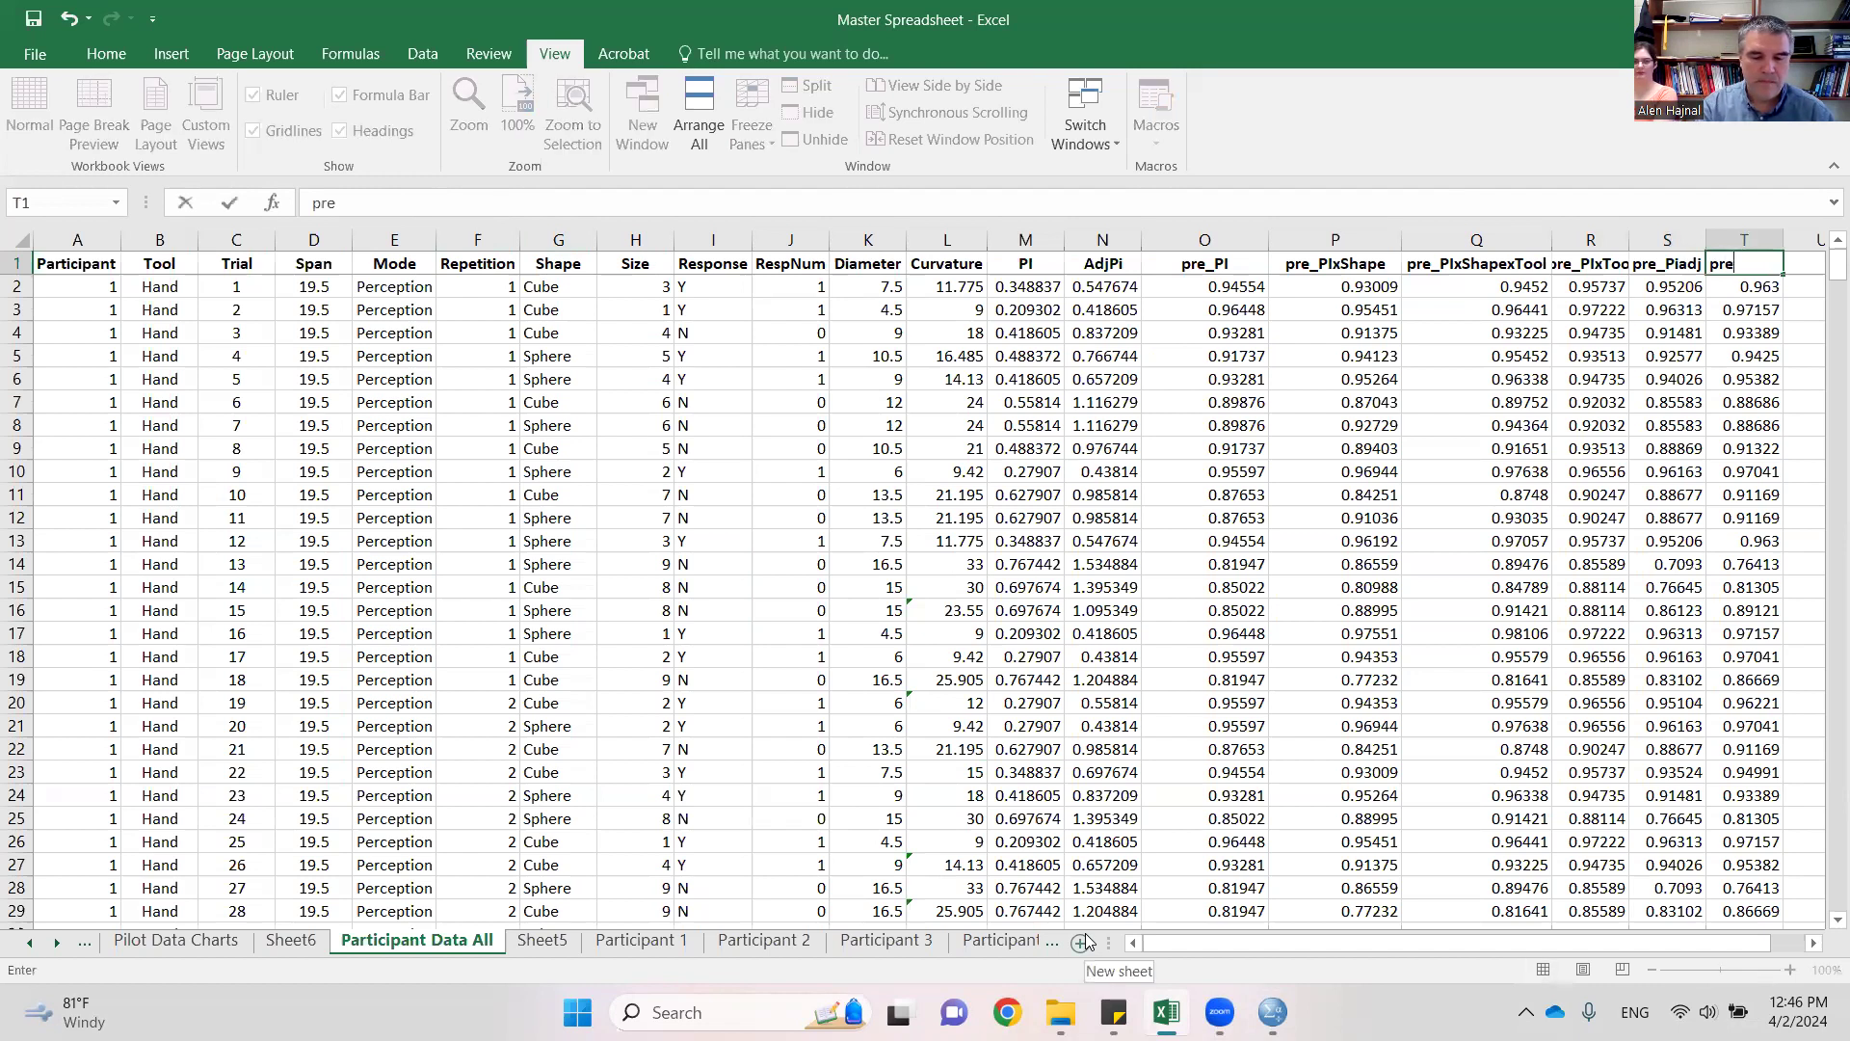
type("e_P")
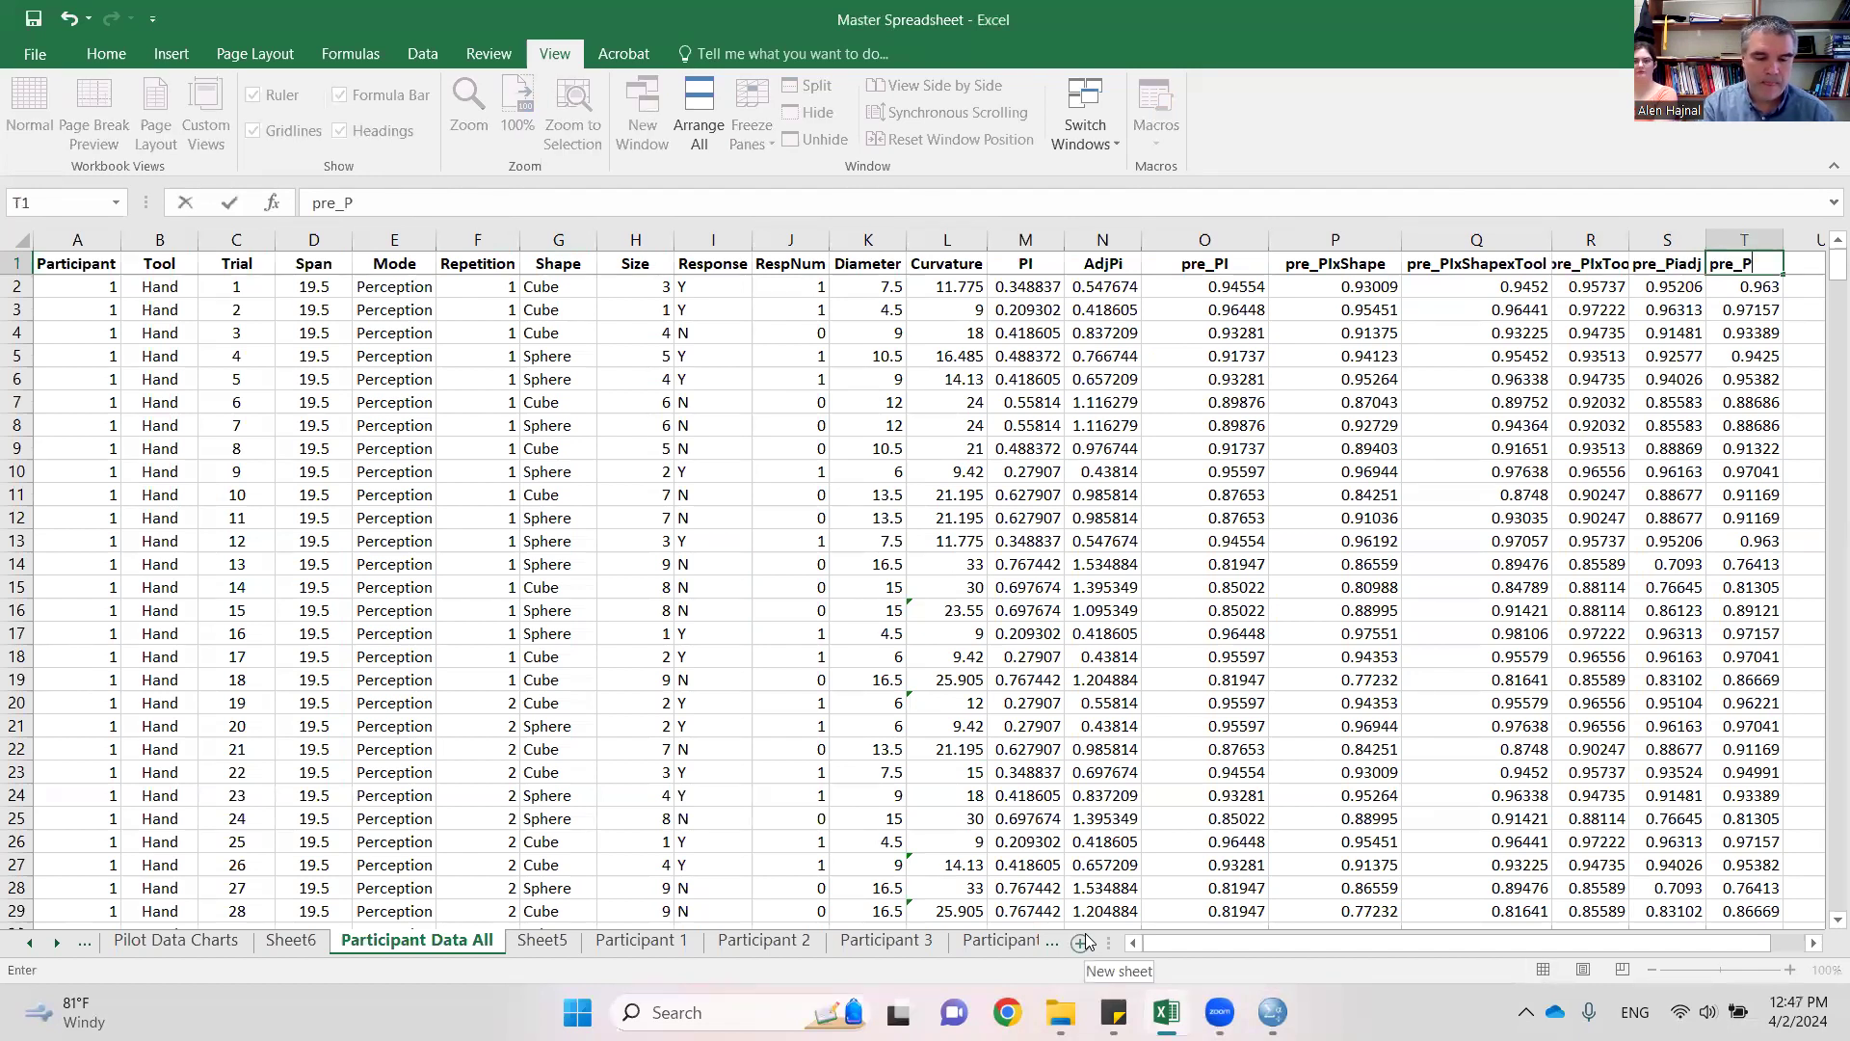
type("Iadj")
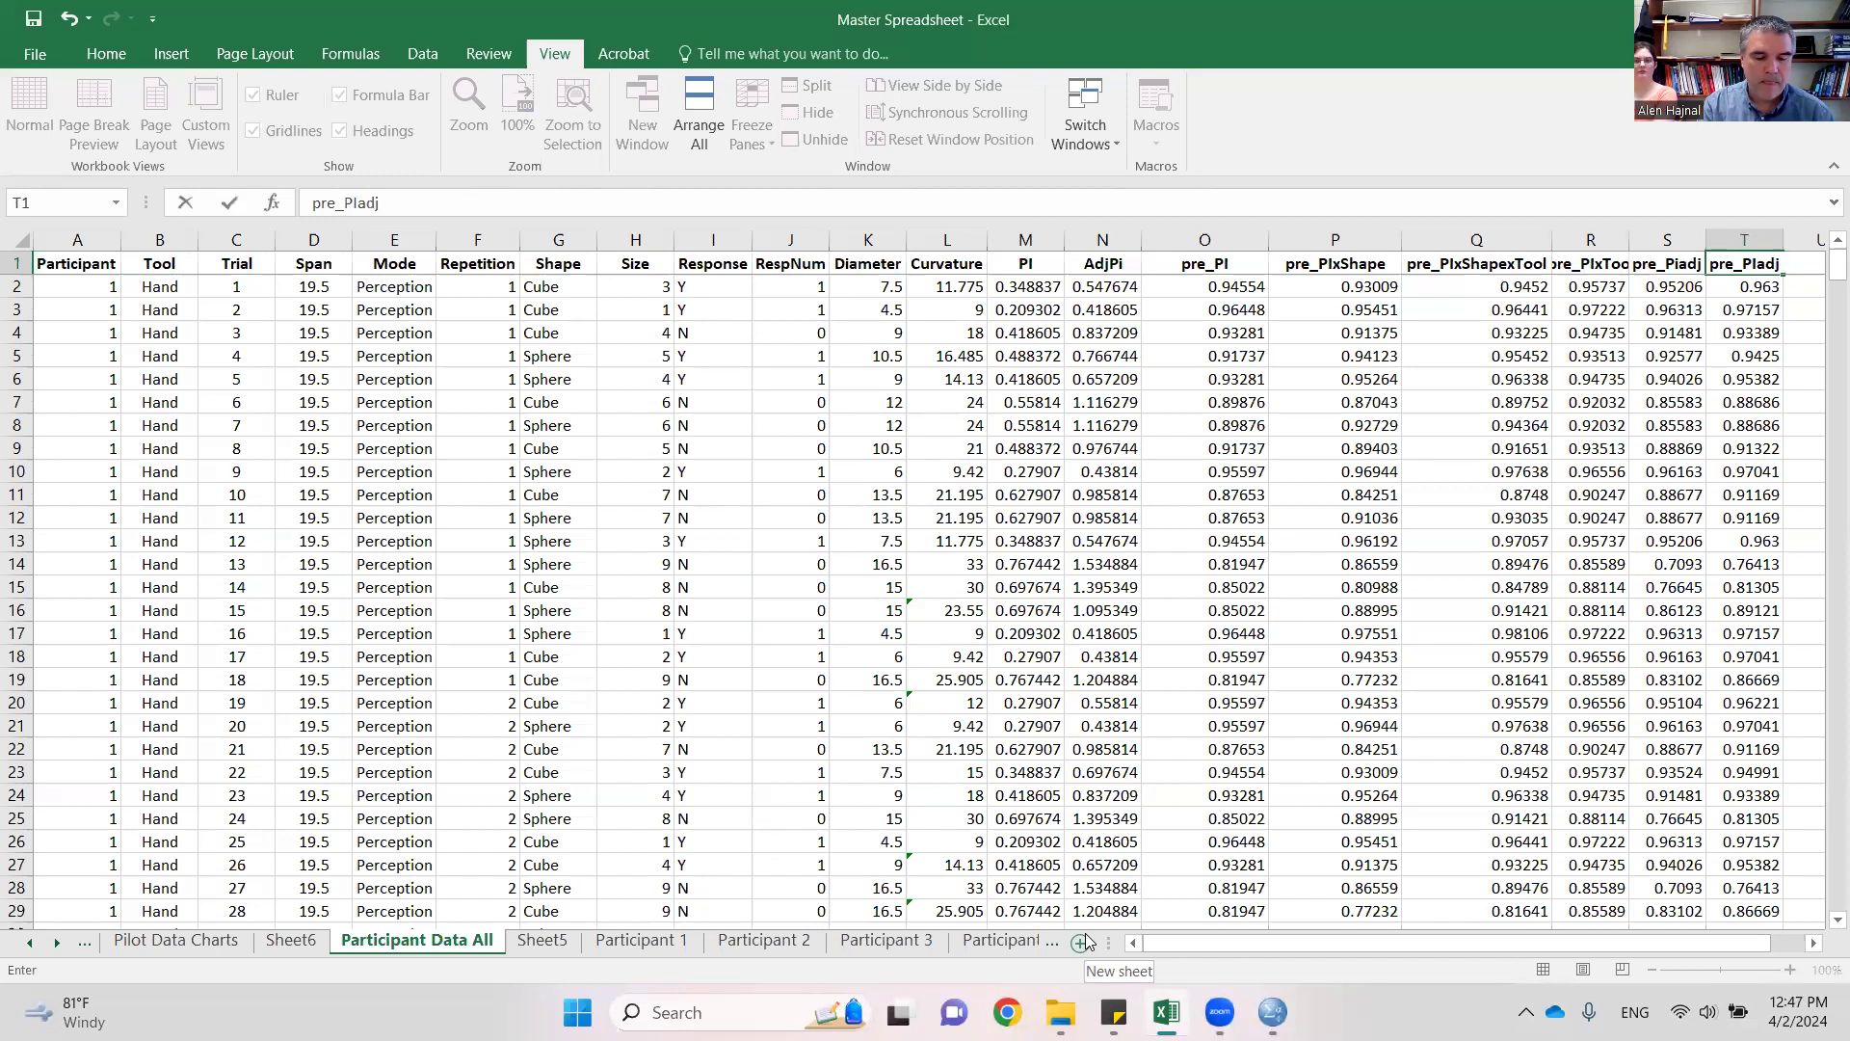
type("xTool")
key("Return")
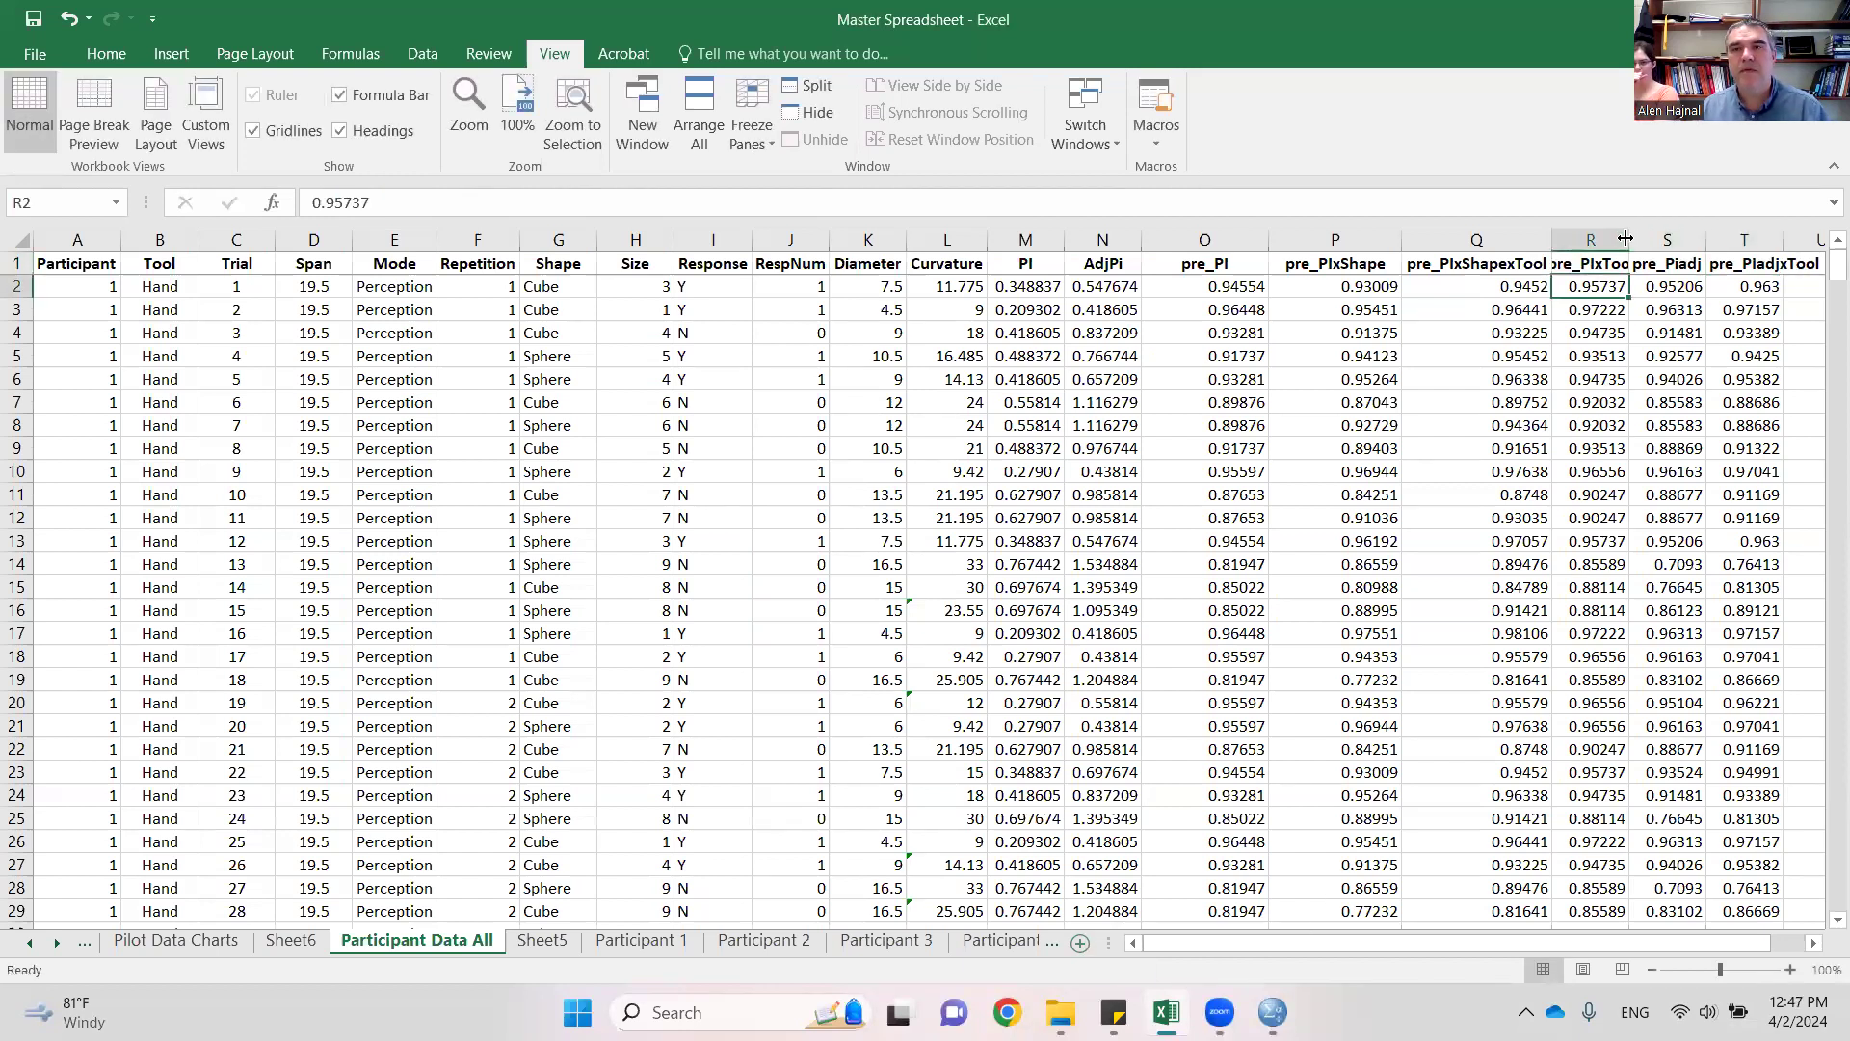
- Auto-fit the widths of columns R and T to their full headers
double_click(1629, 239)
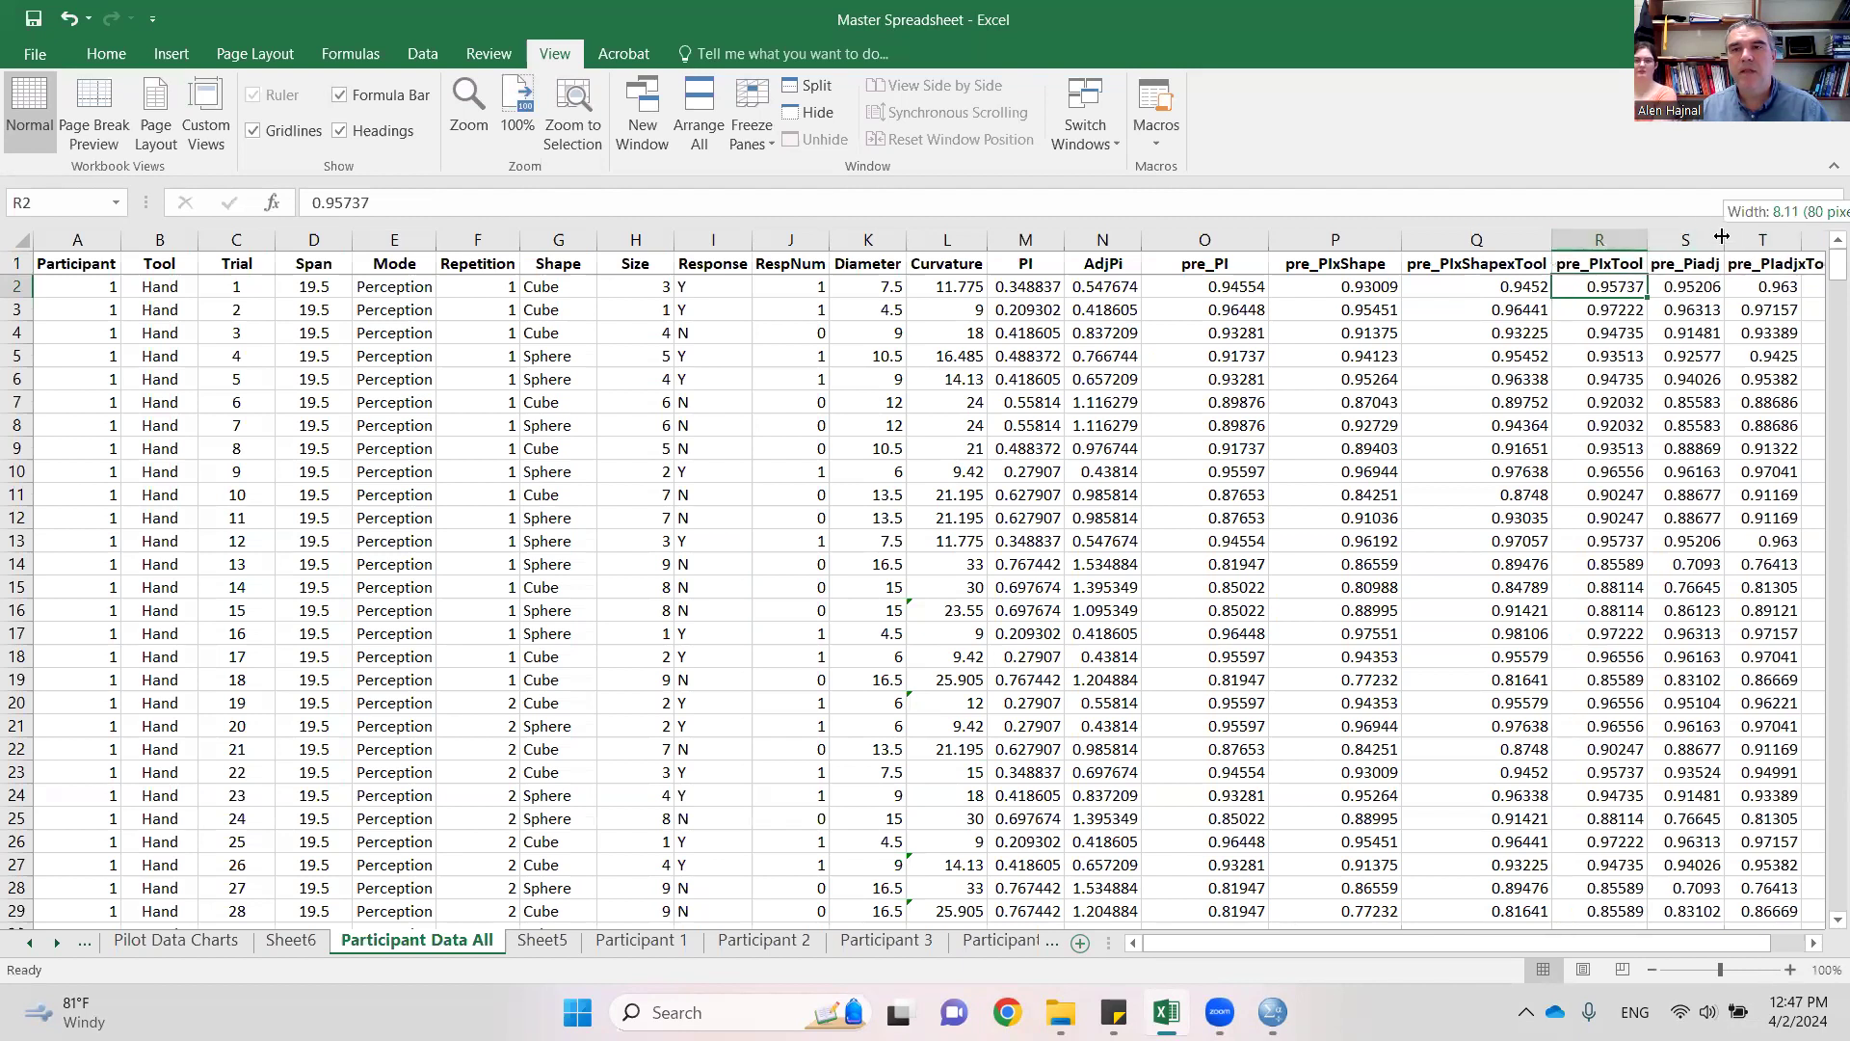
left_click(1813, 943)
left_click(1812, 942)
left_click(1813, 942)
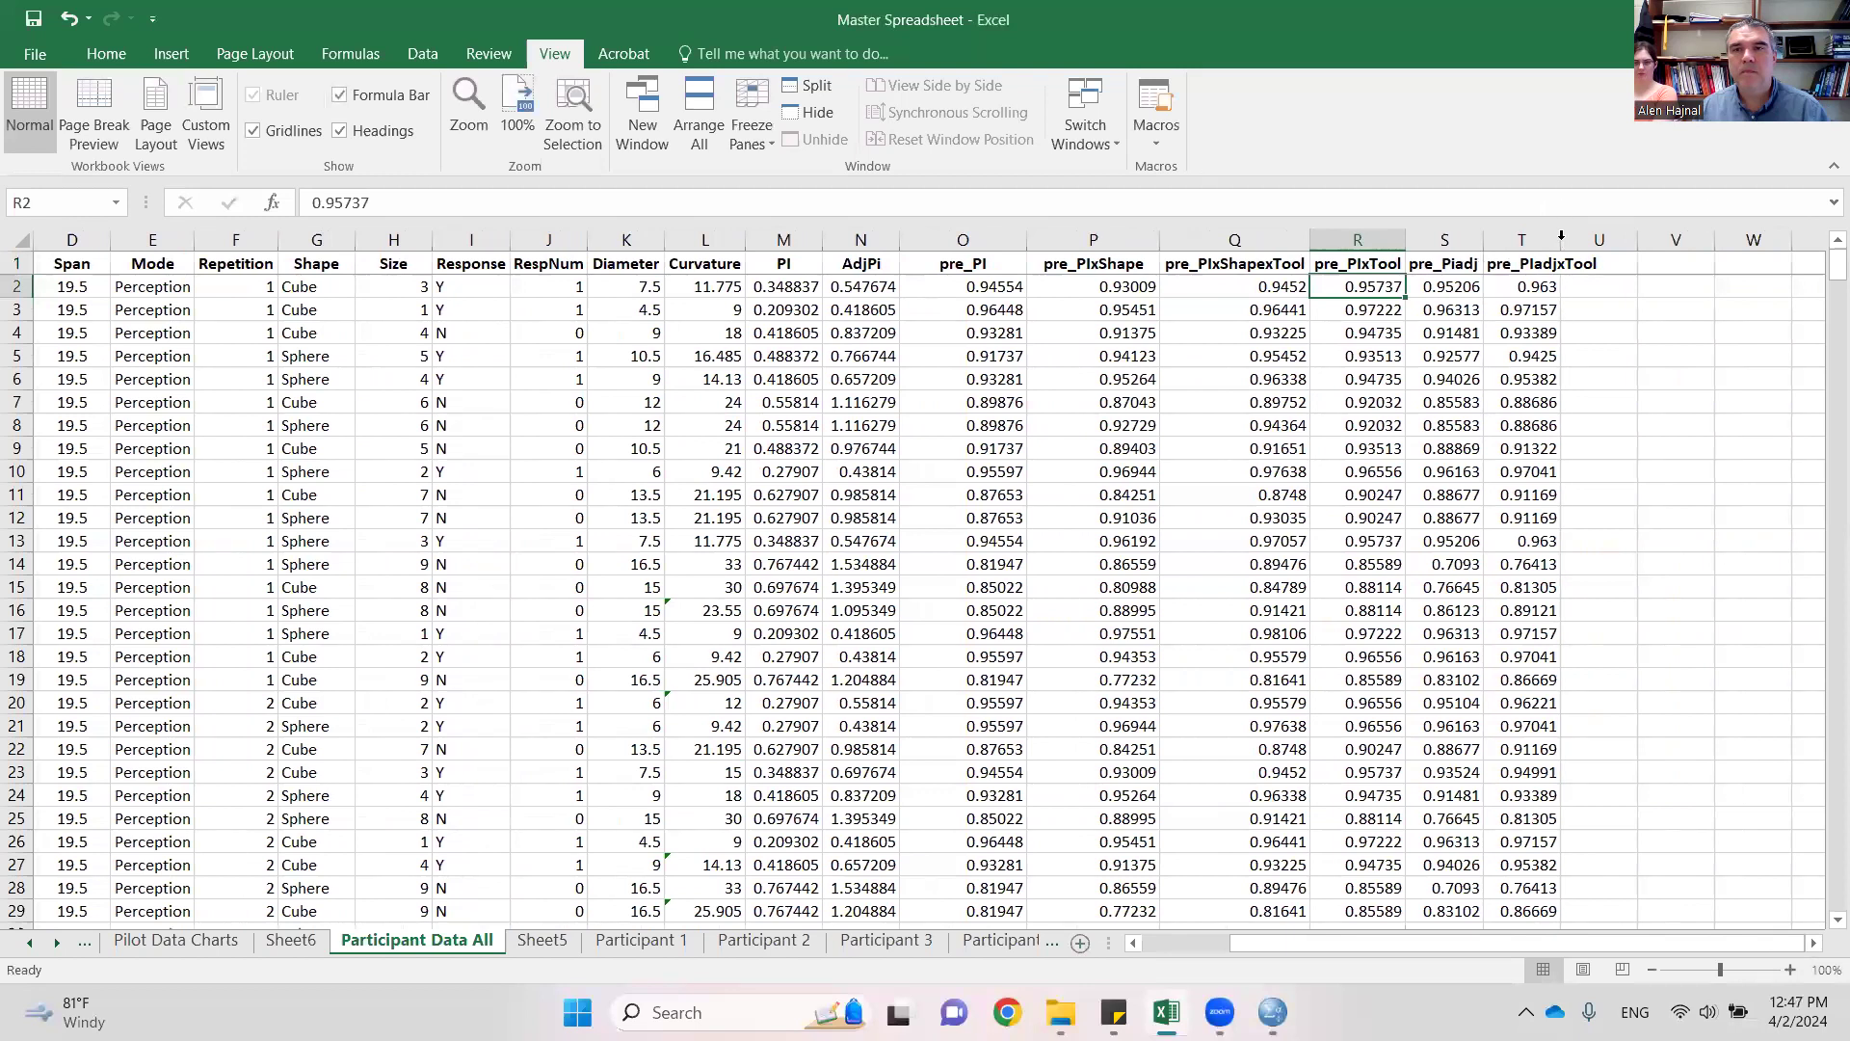
double_click(1561, 239)
left_click(1326, 405)
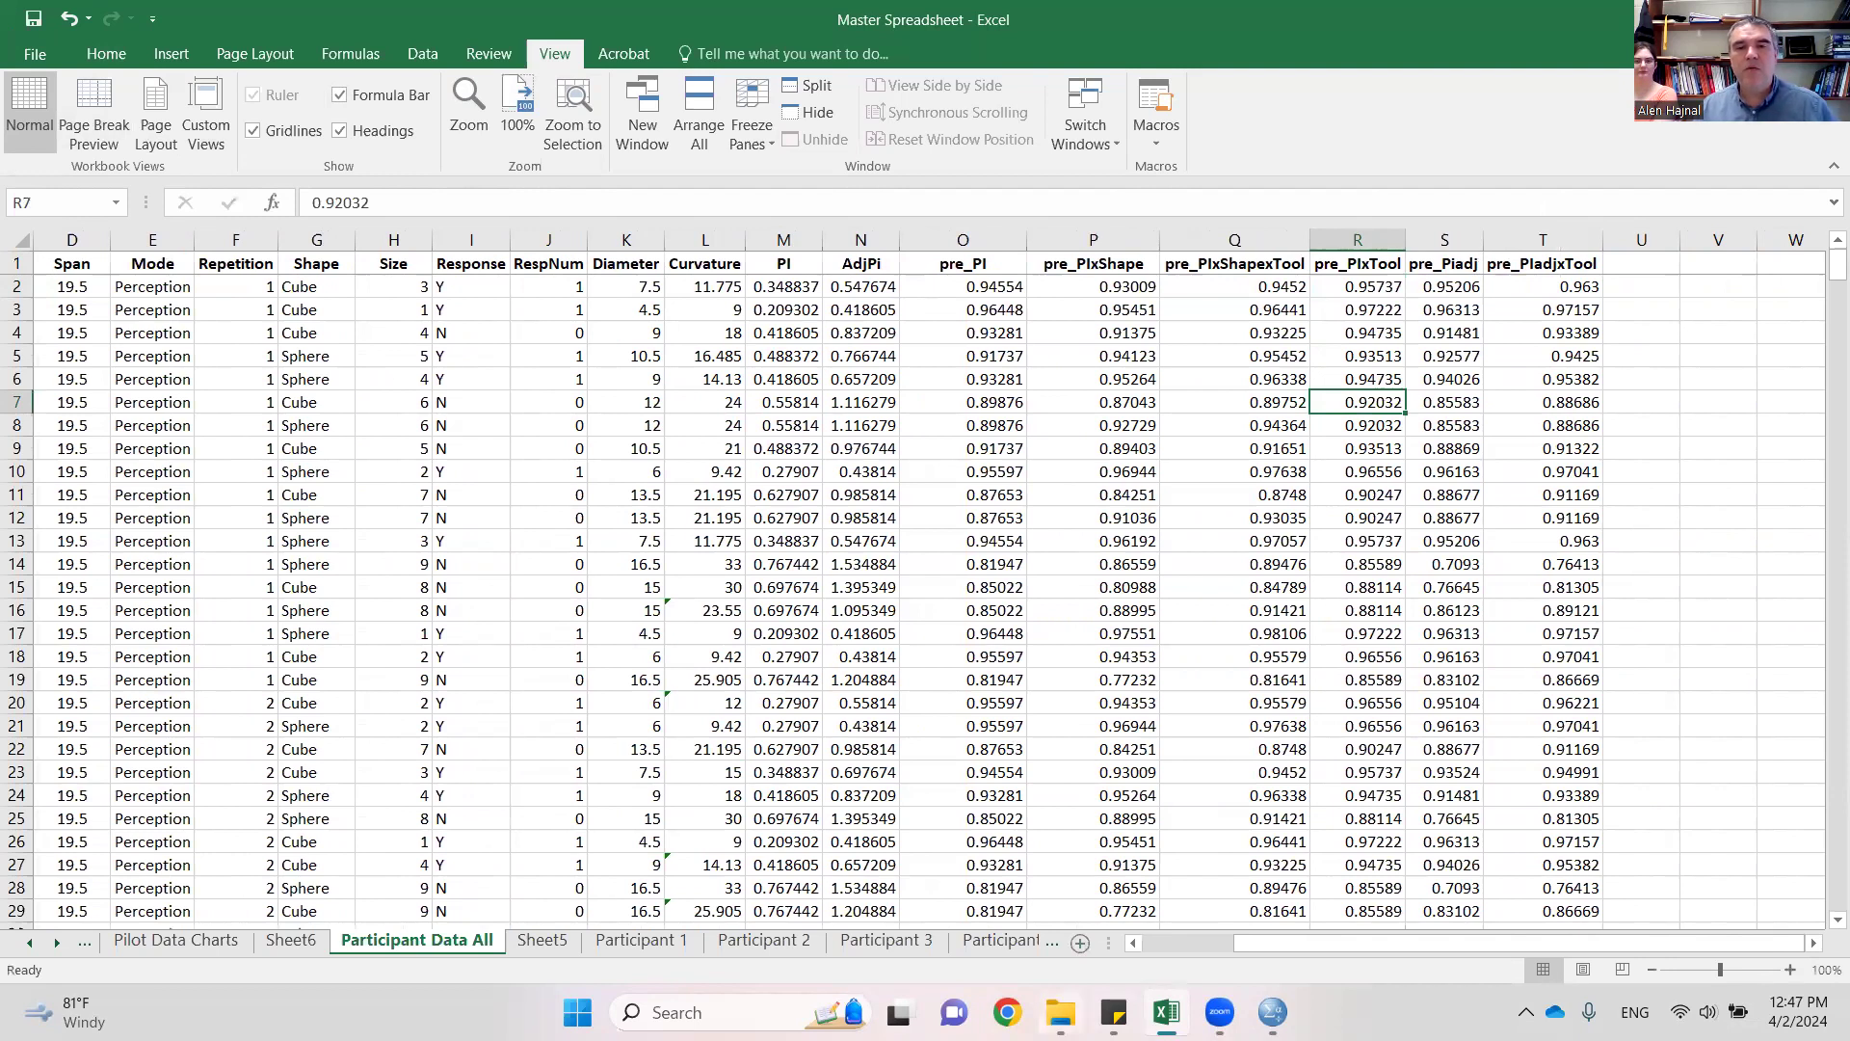
- Open the workbook MASTER SHEET THESIS EXP1_02272024 without updating its external links
mouse_move(1060, 1012)
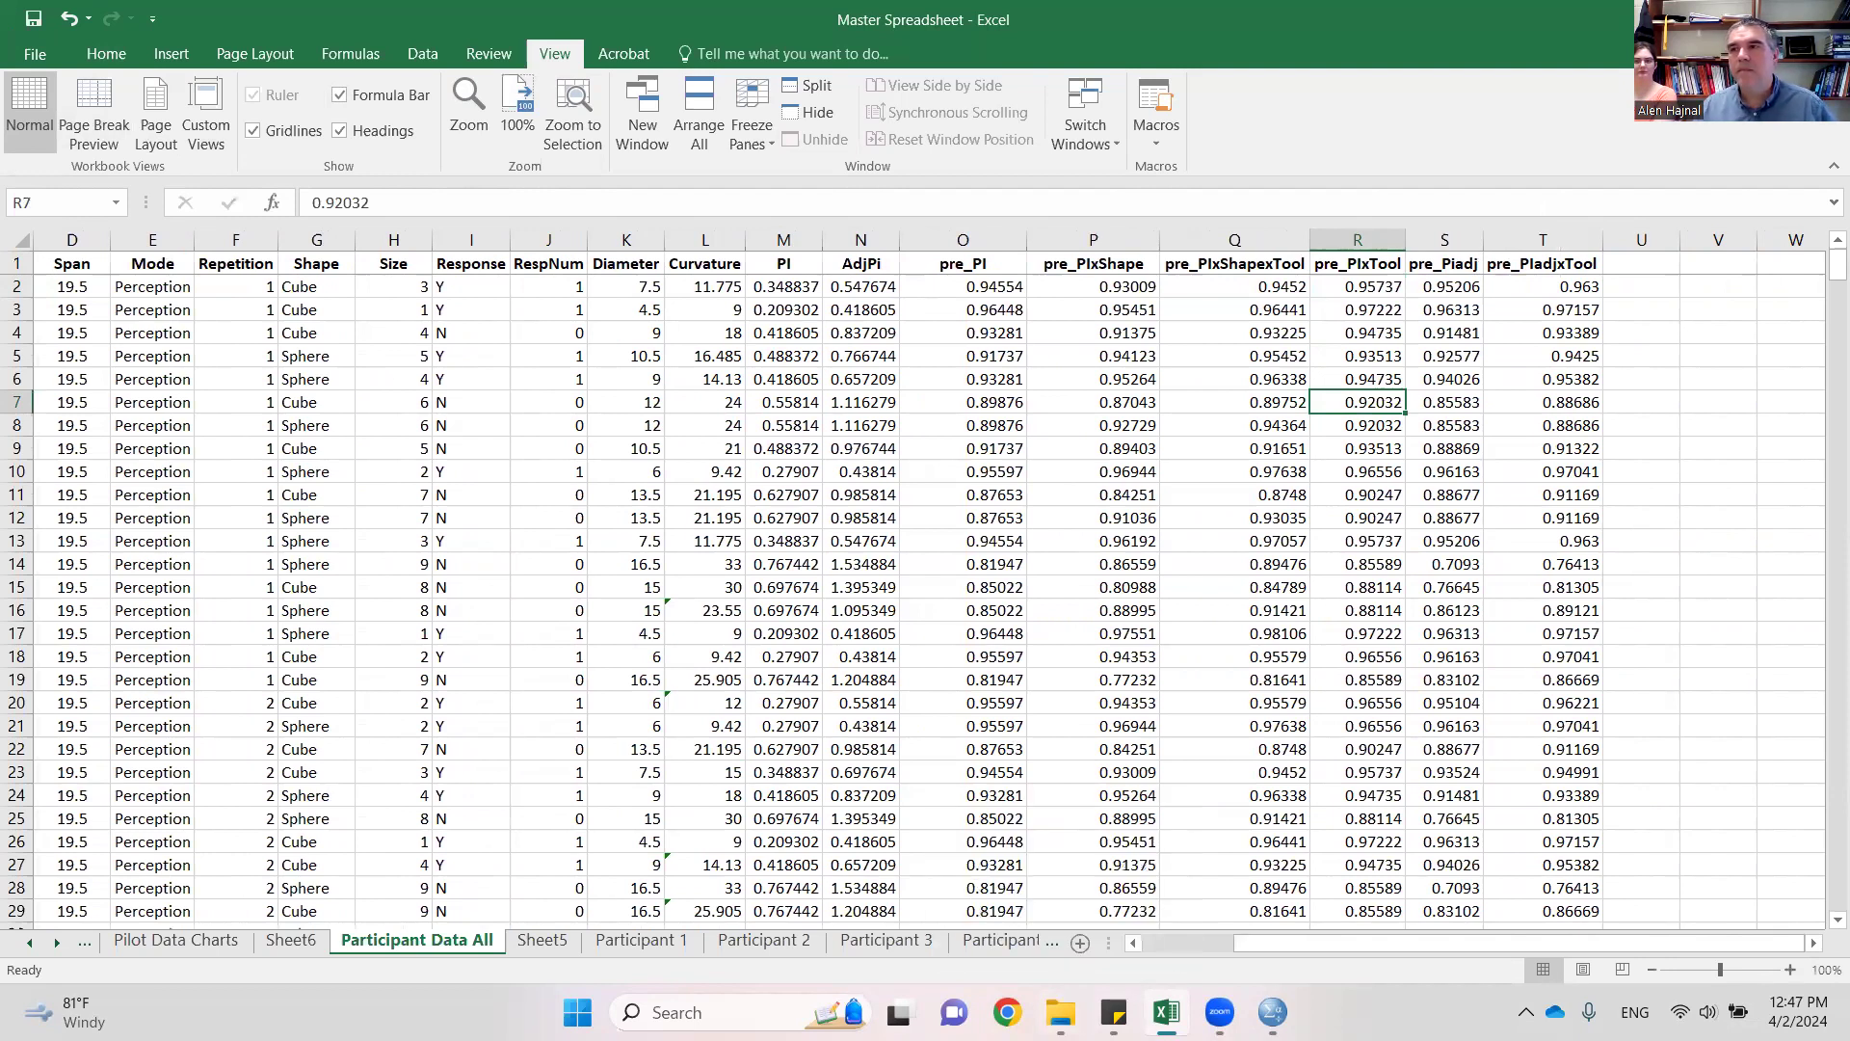
left_click(1060, 1012)
double_click(1111, 511)
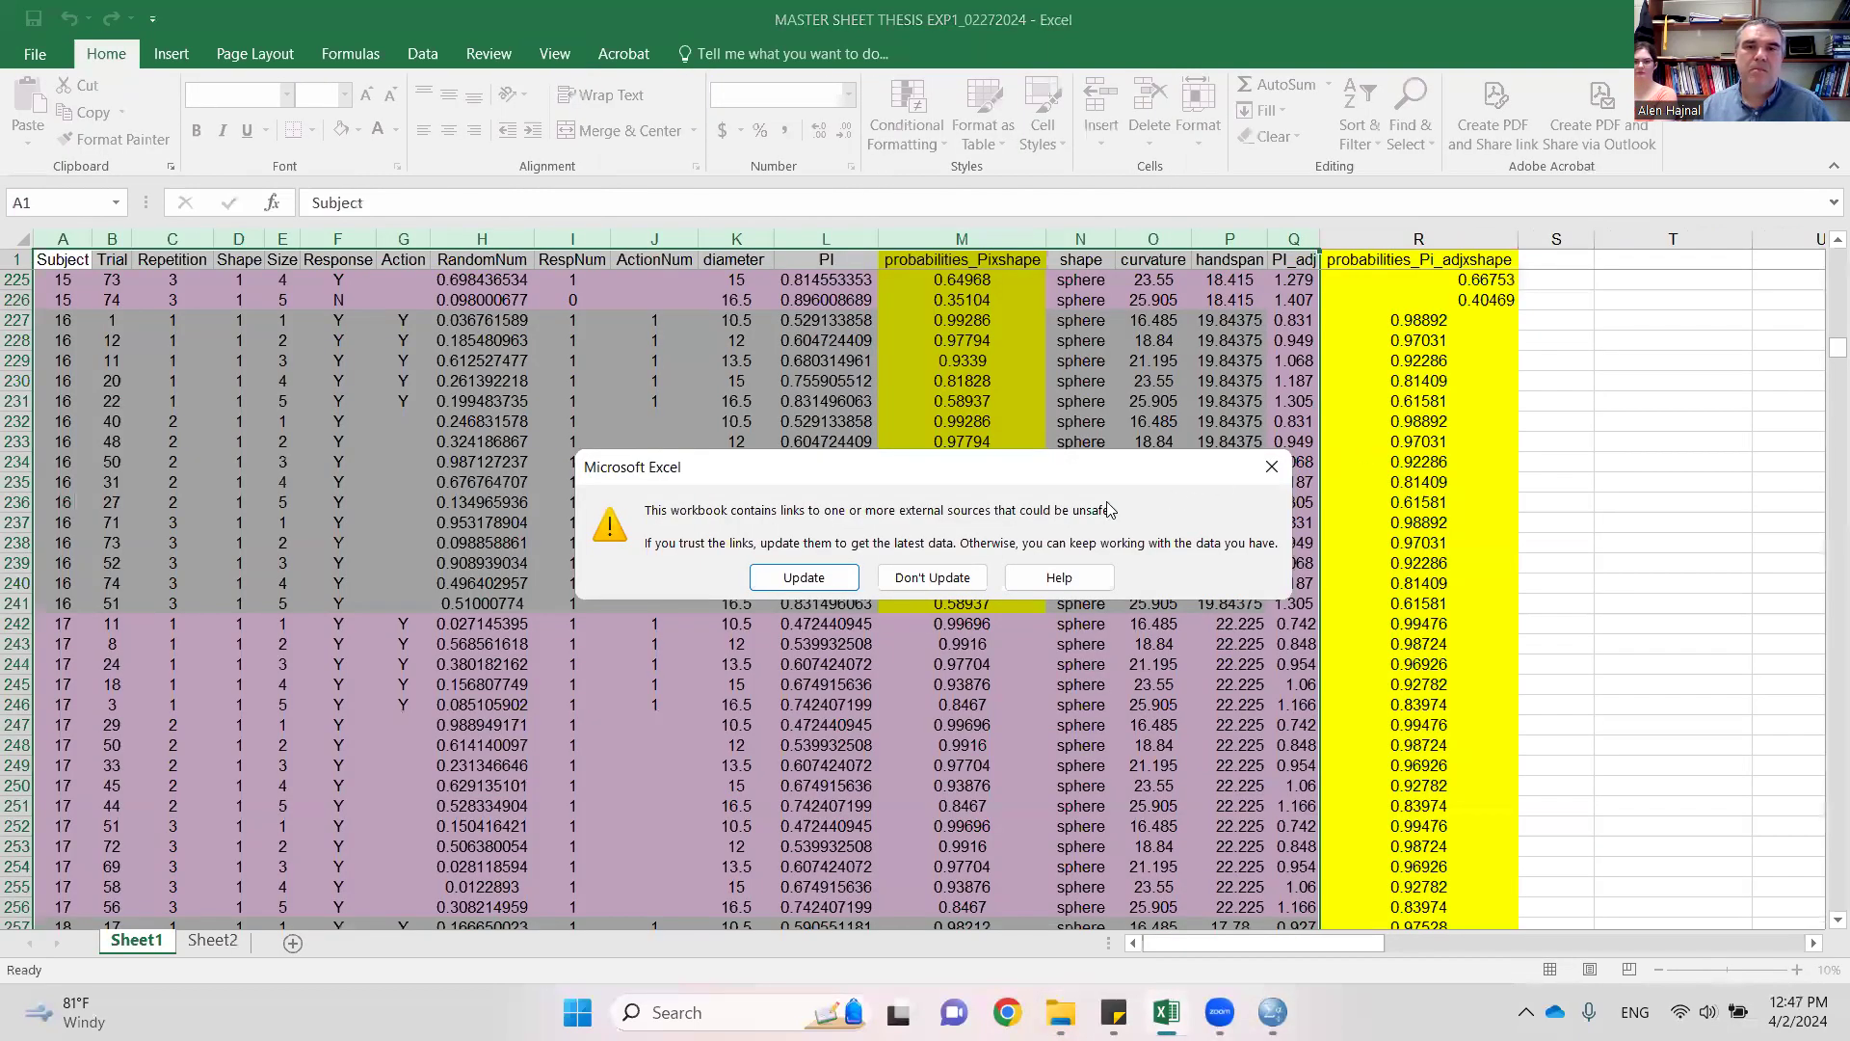
left_click(932, 577)
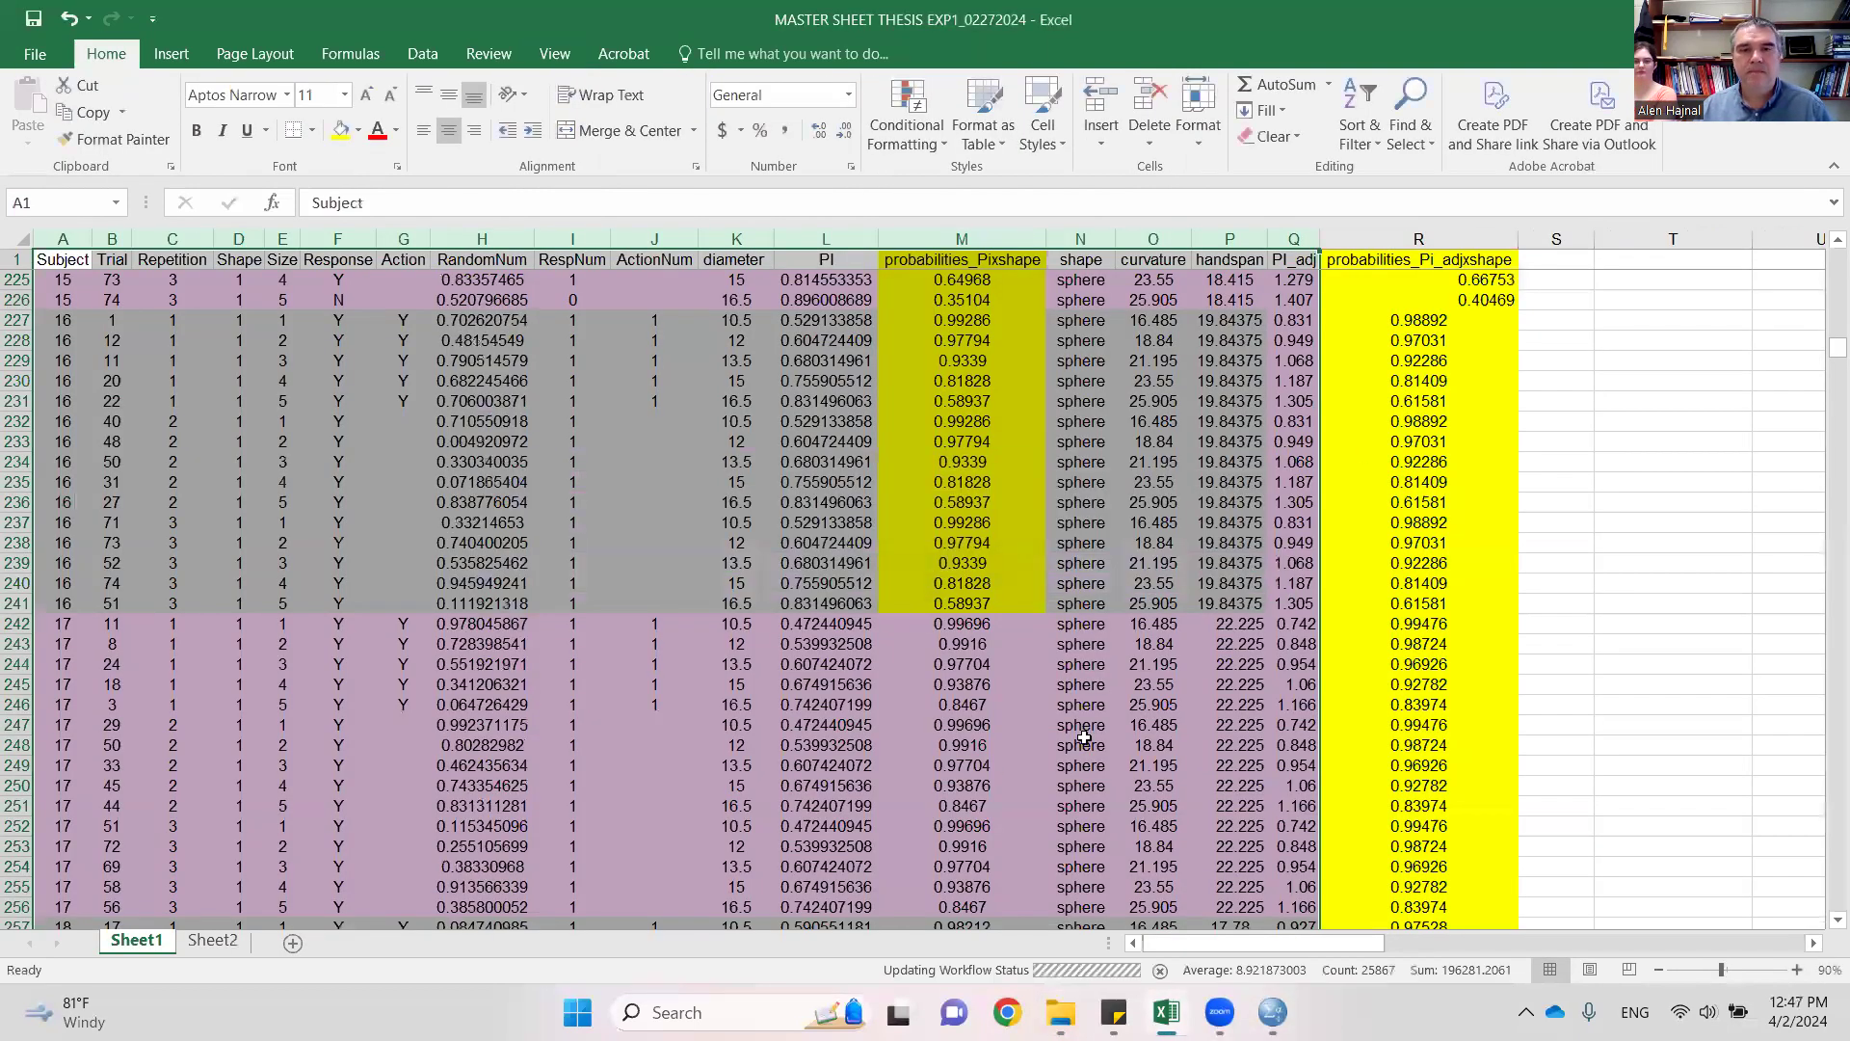
- Find the "Logistic regression: Perc=PI+Shape" chart on Sheet1 of the thesis workbook and select the whole chart for copying
left_click_drag(1822, 354, 1822, 231)
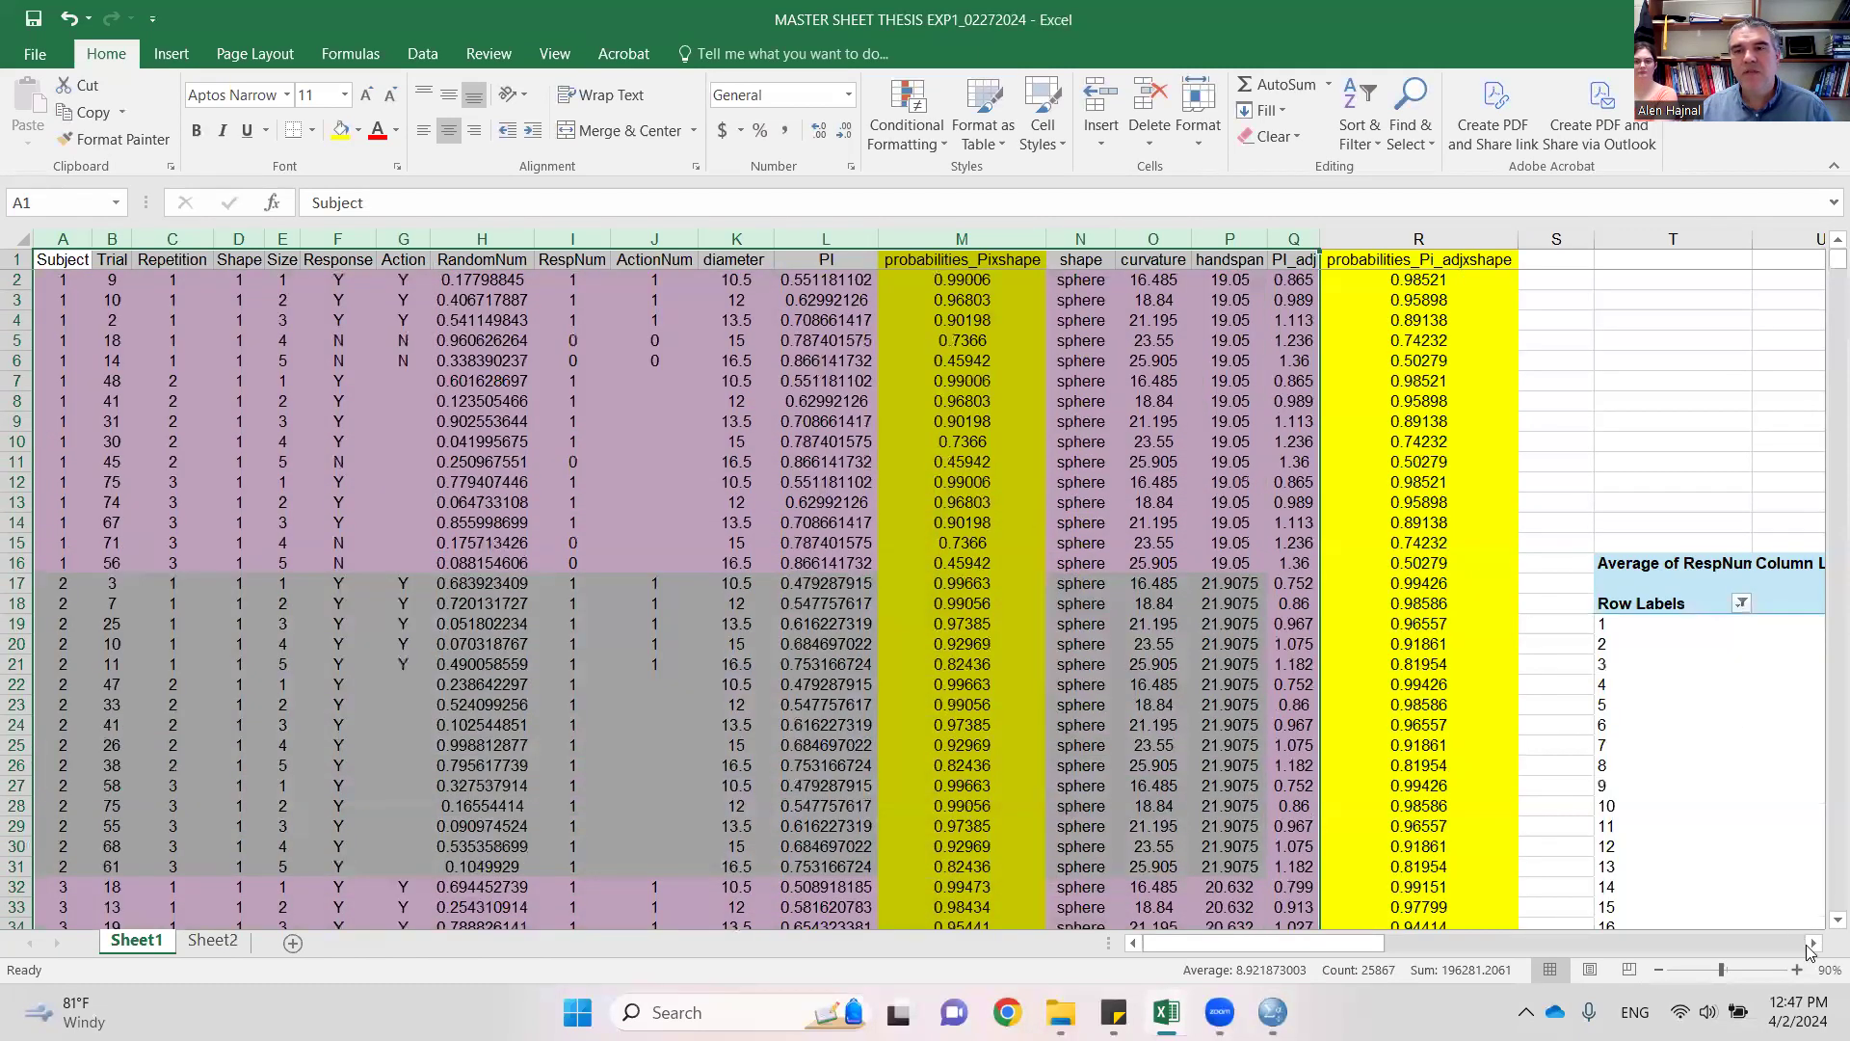
left_click(1814, 950)
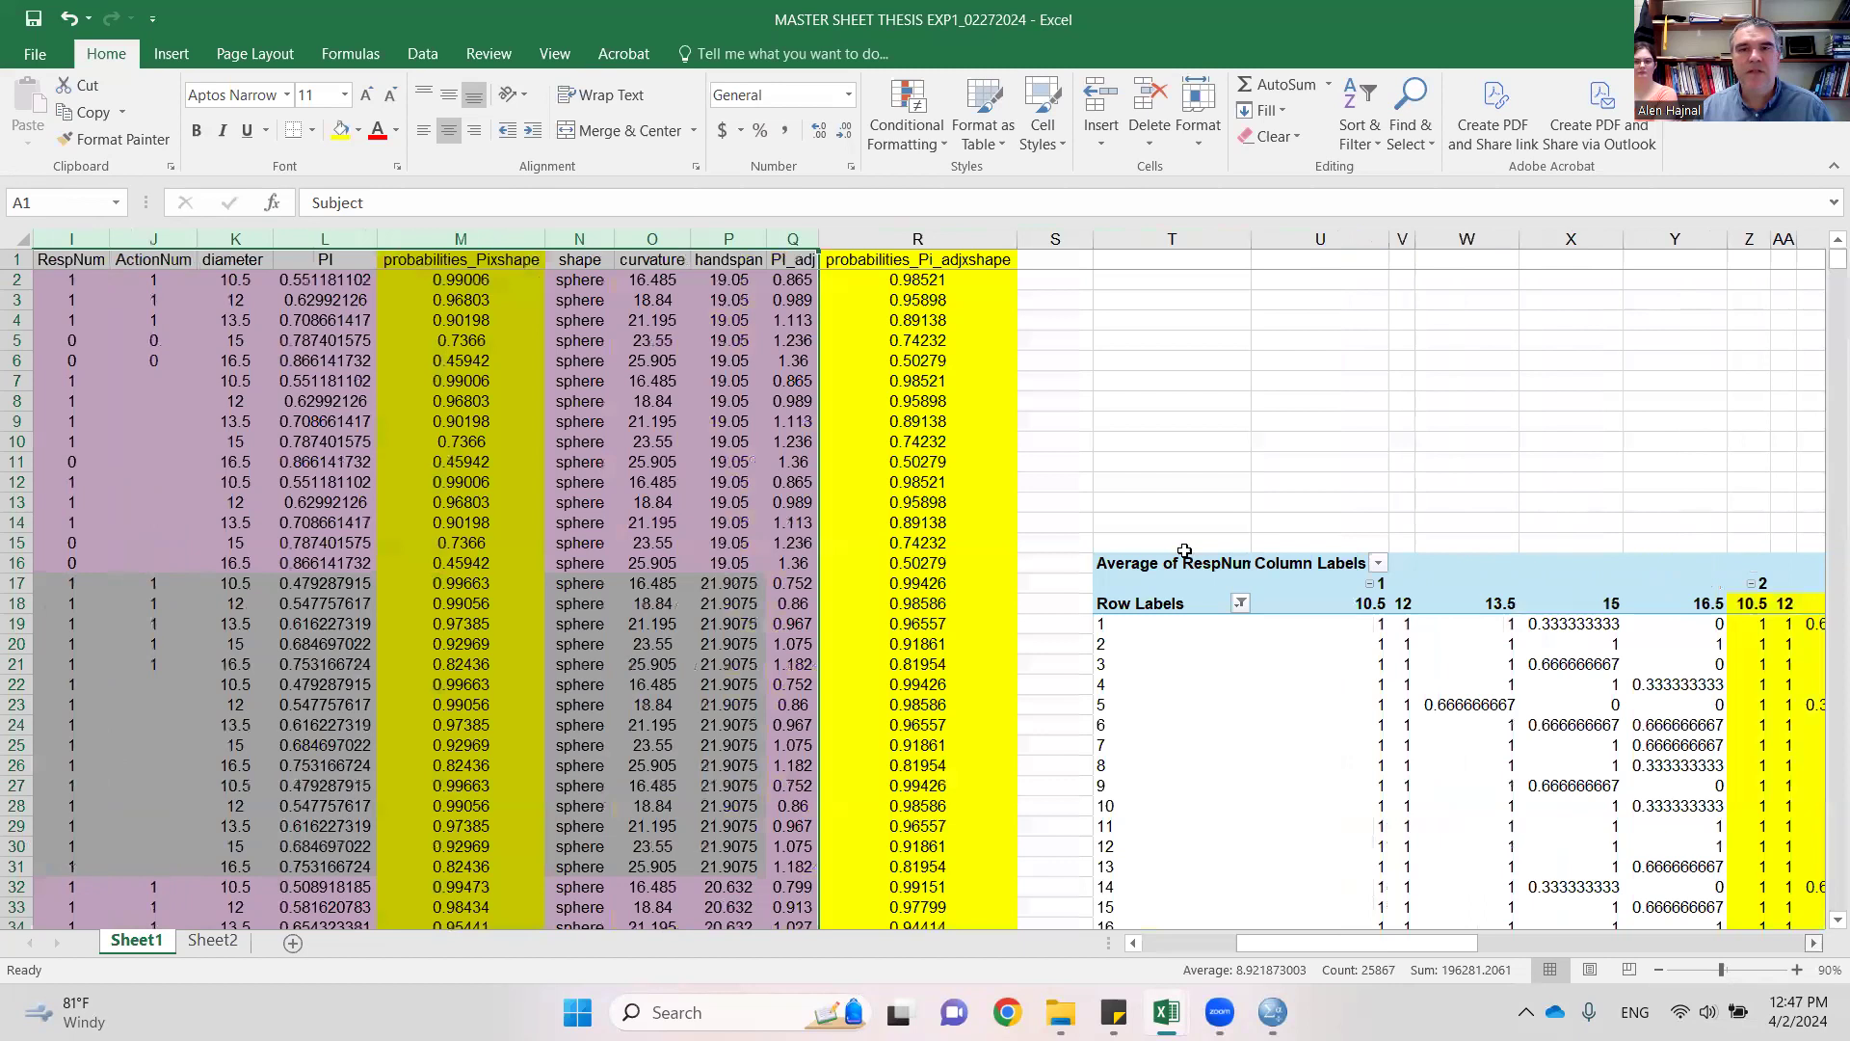
scroll(1032, 469, "down", 3)
scroll(1032, 469, "right", 3)
scroll(1032, 470, "down", 20)
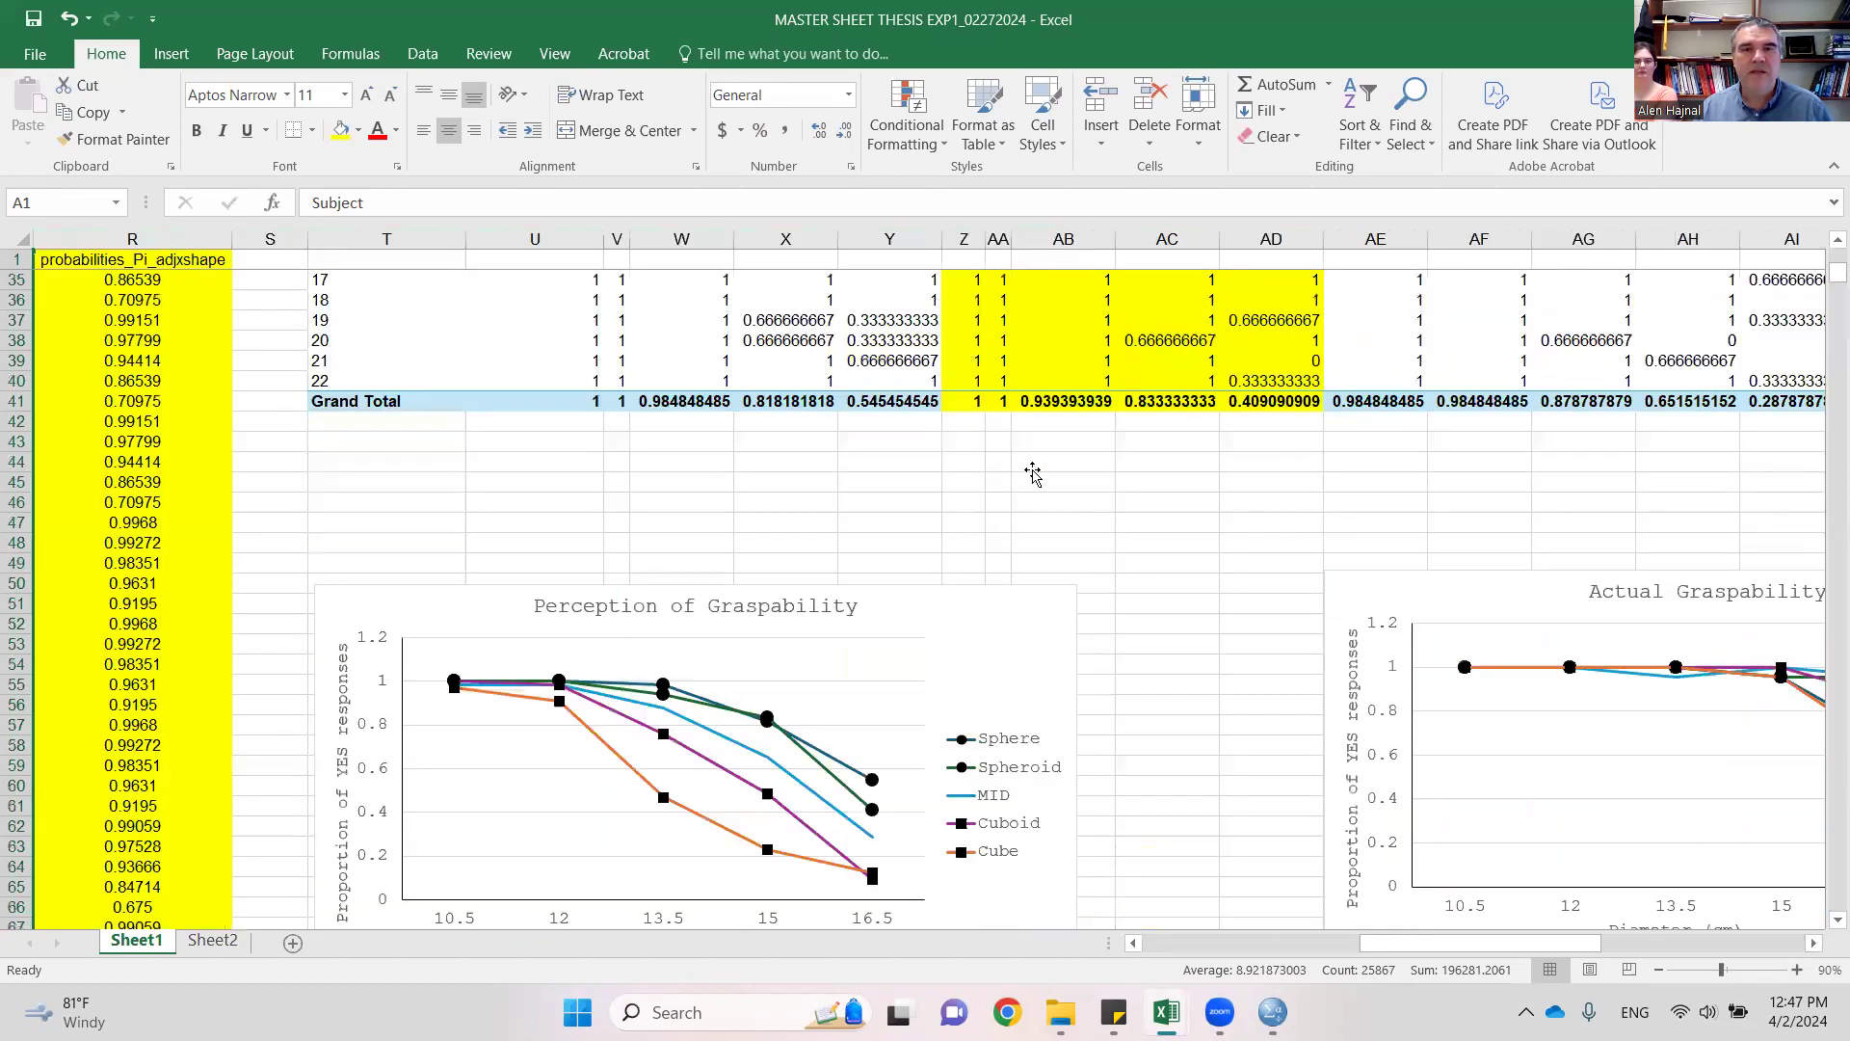
scroll(1032, 472, "down", 6)
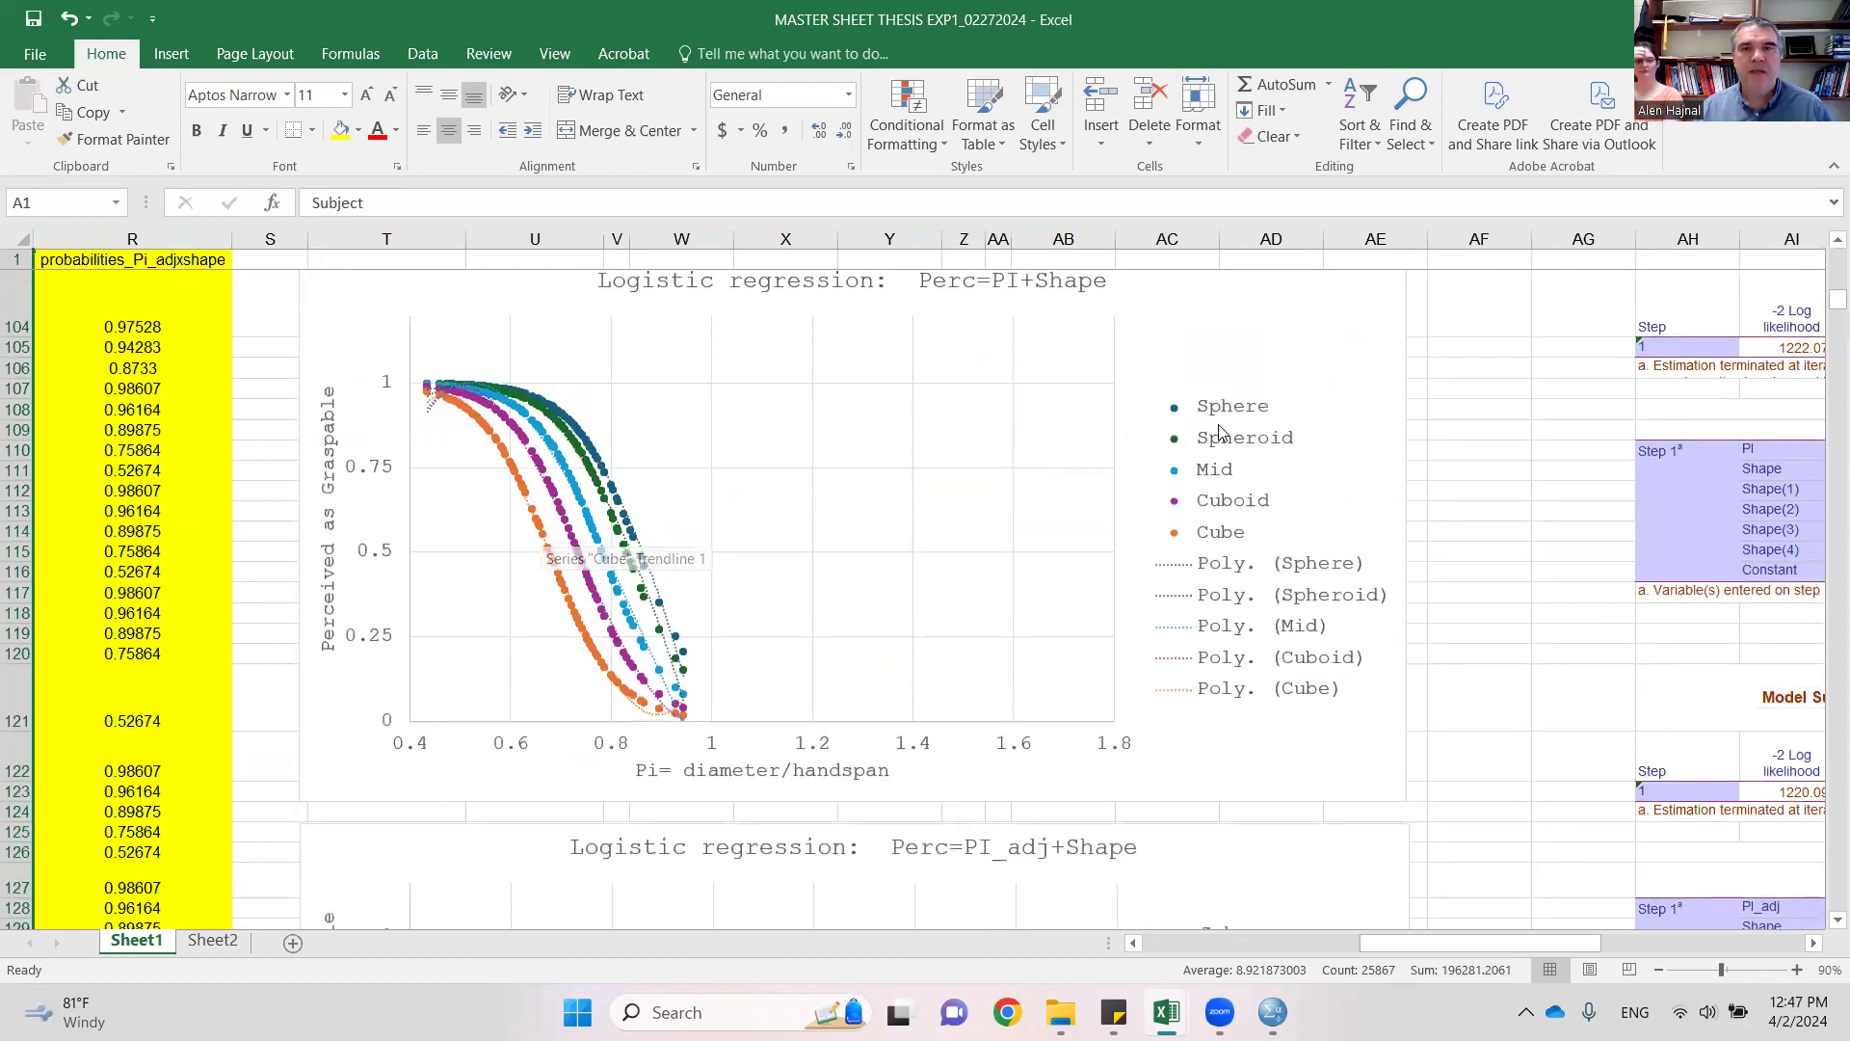
left_click(1313, 305)
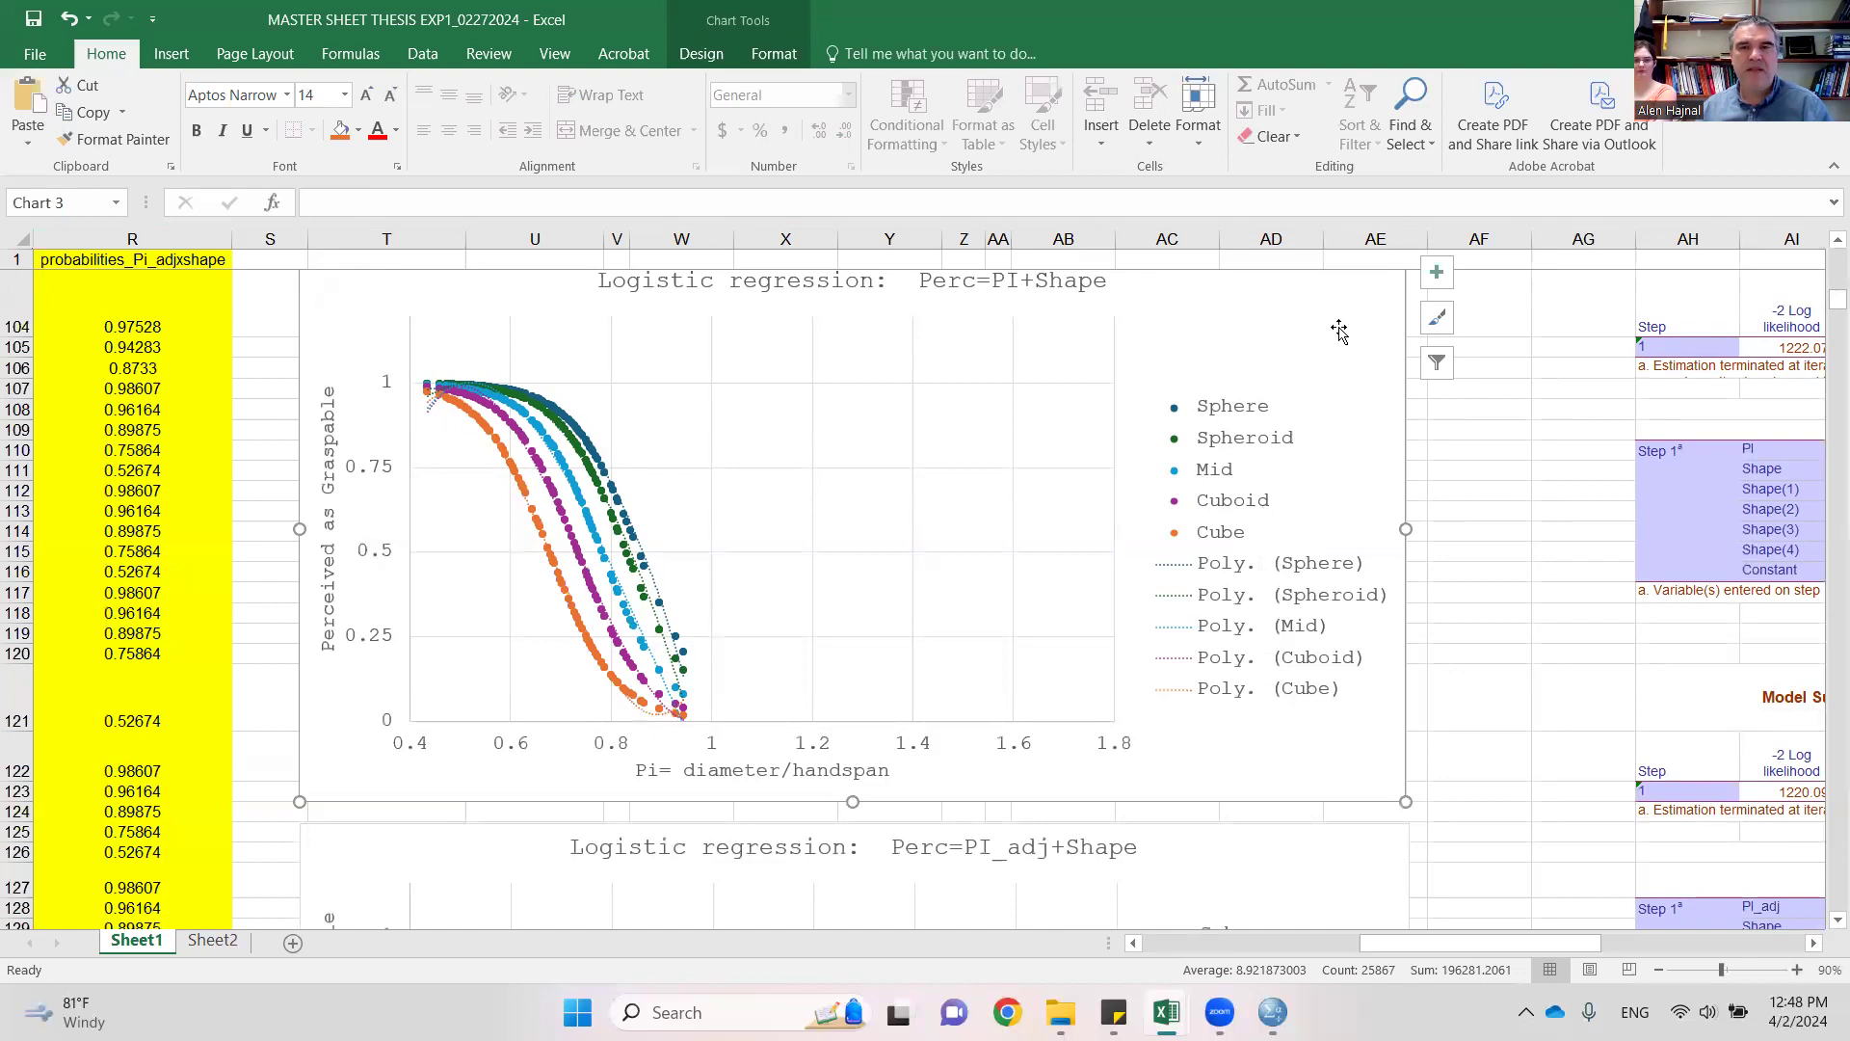
- Switch back to the Master Spreadsheet workbook and paste the copied chart at cell X3 of the Participant Data All sheet
mouse_move(1166, 1012)
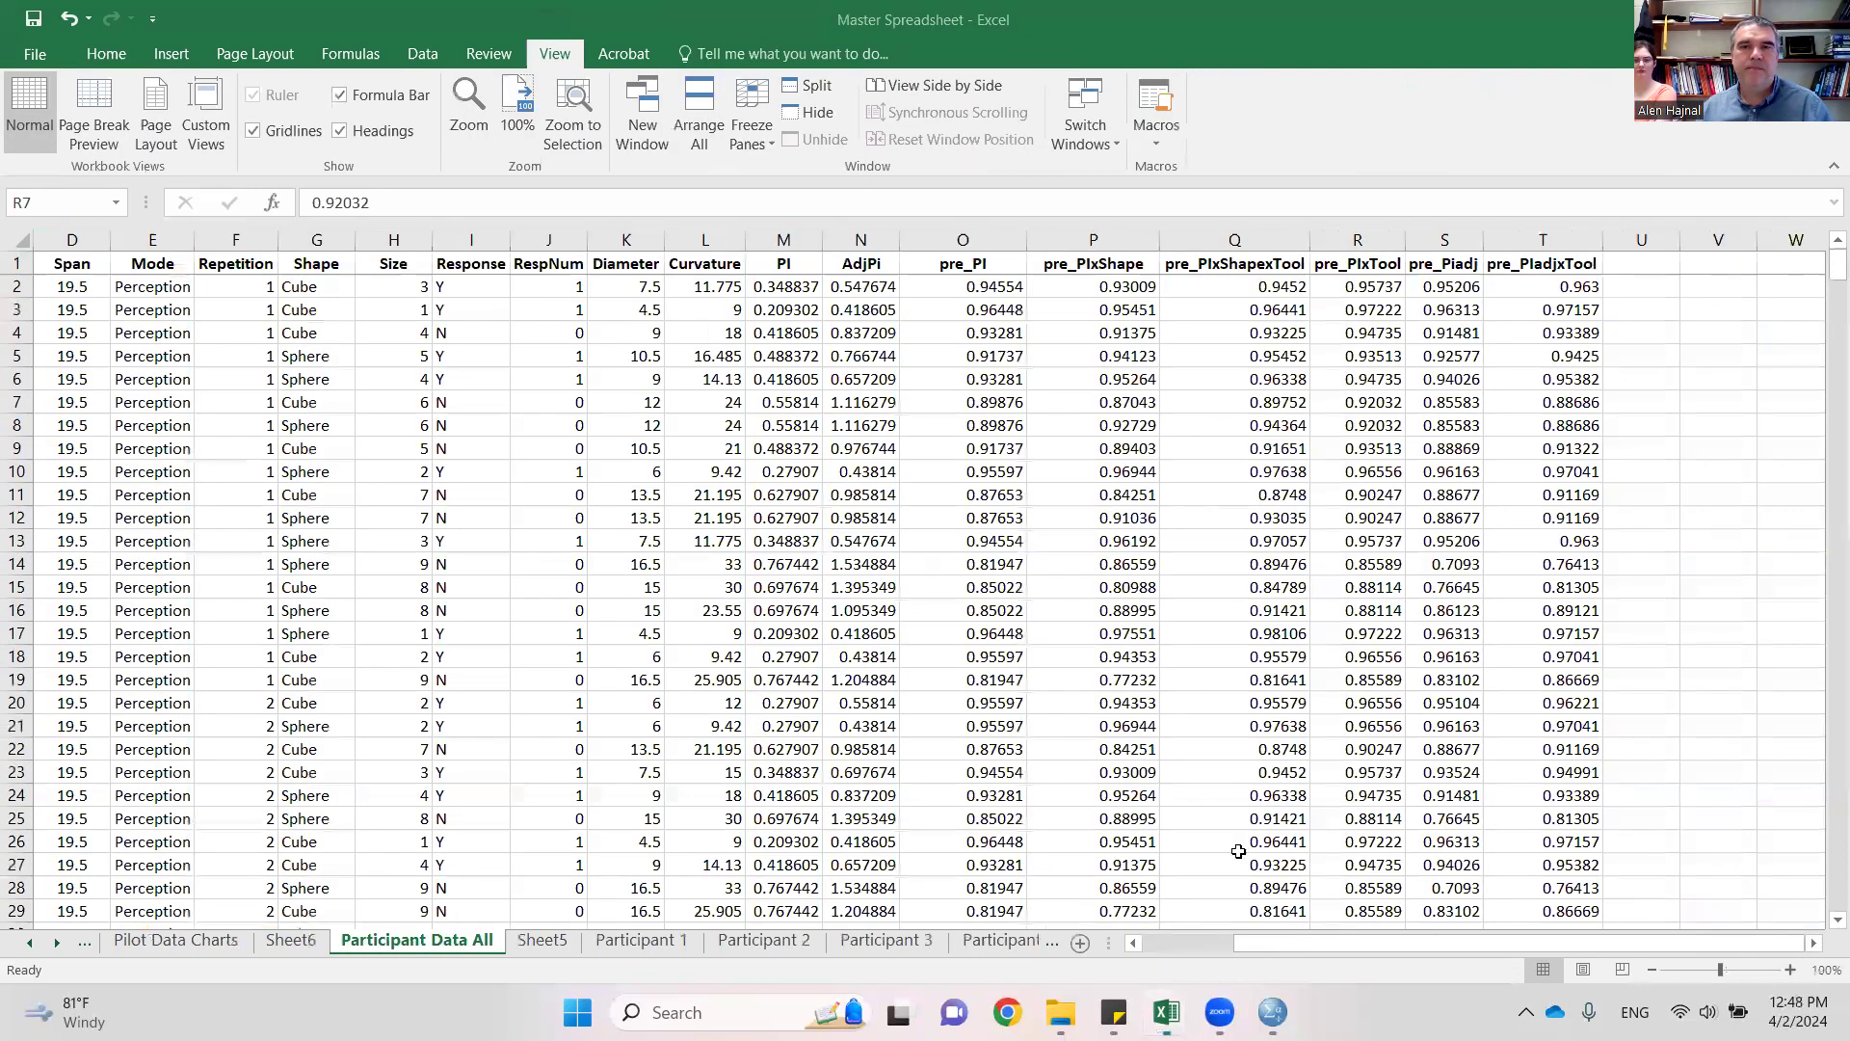
left_click(1093, 923)
left_click(1814, 943)
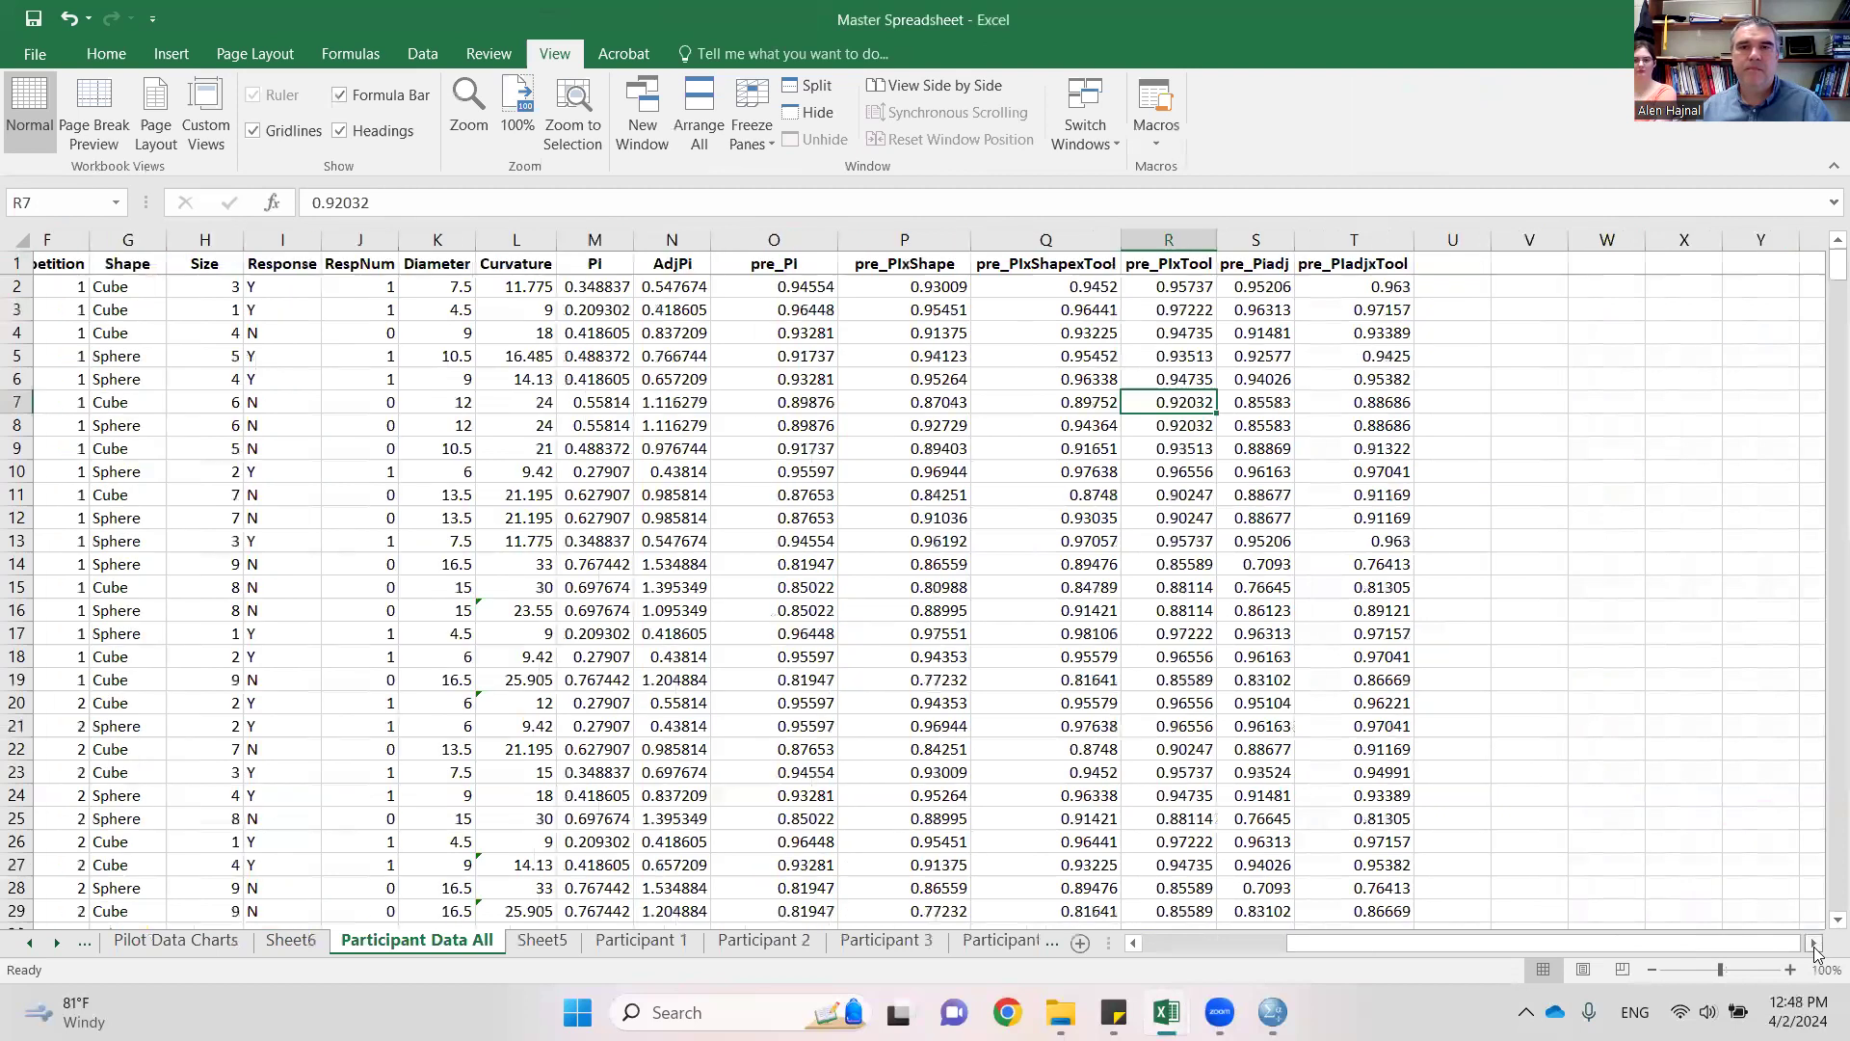
scroll(1012, 322, "right", 3)
left_click(988, 310)
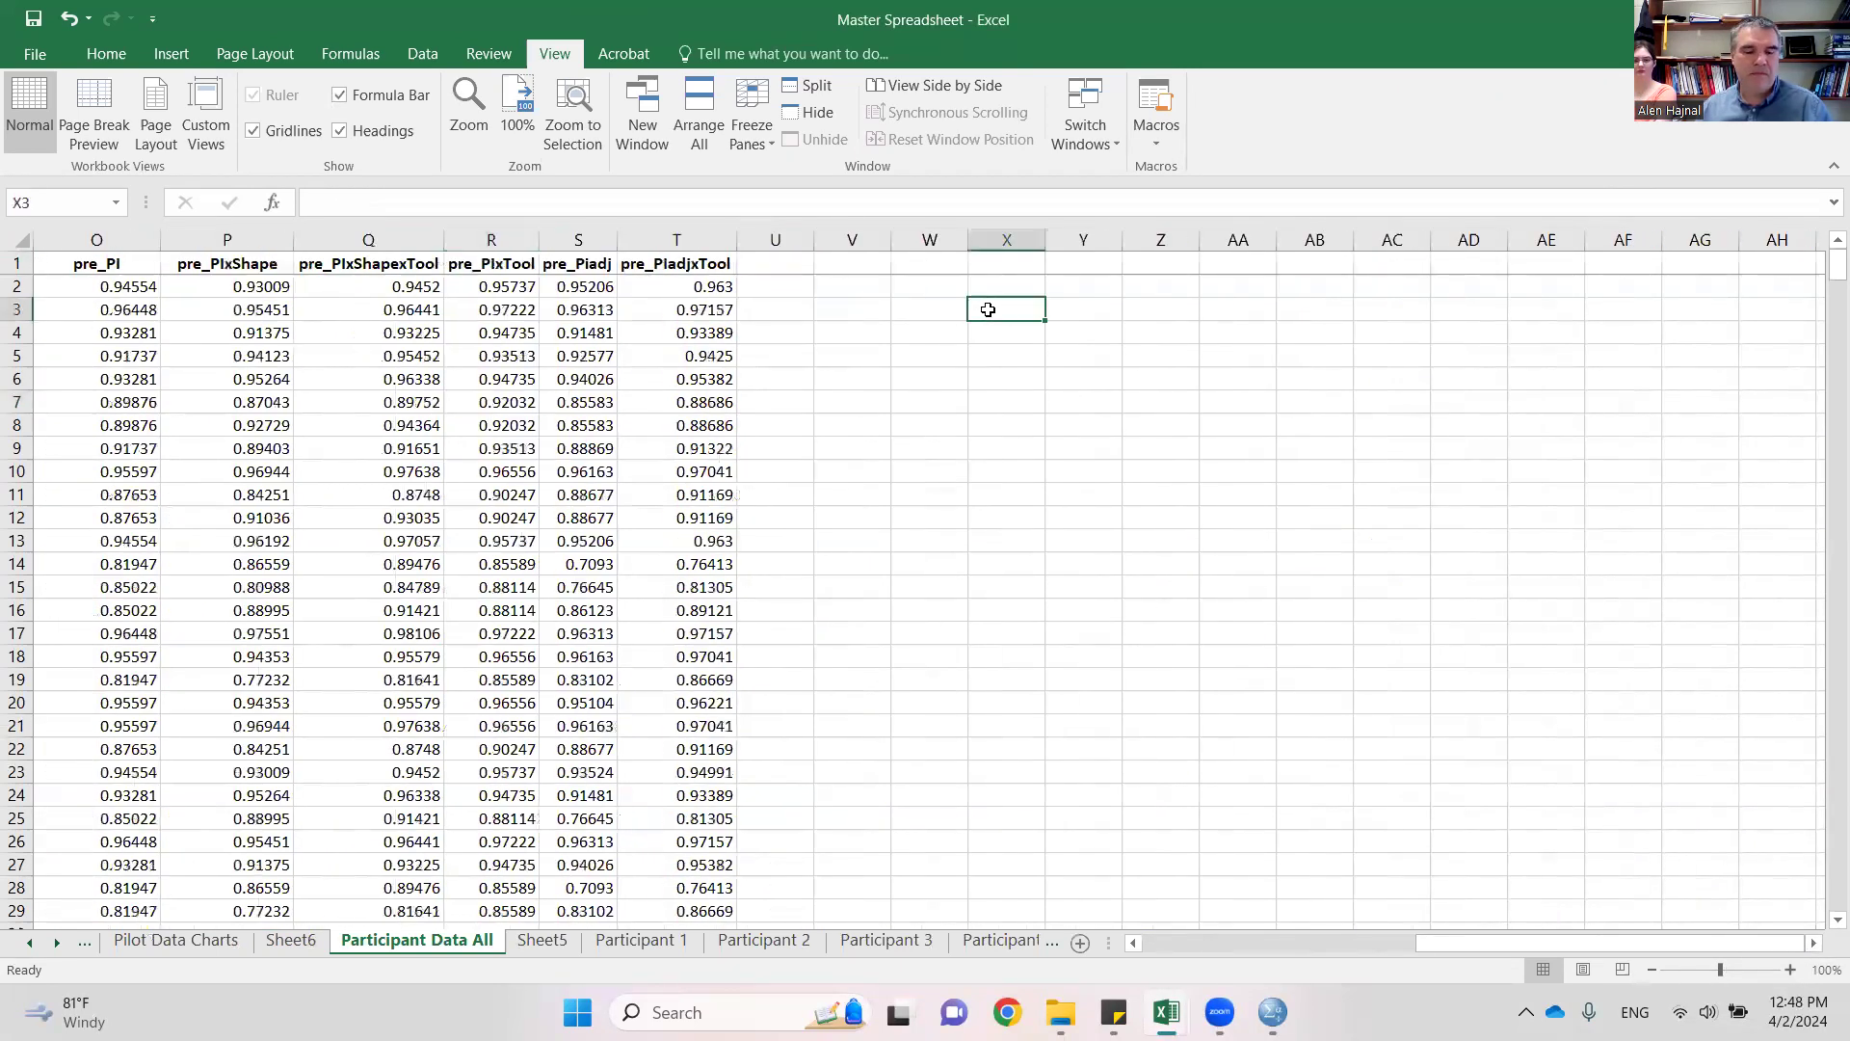
key("ctrl+v")
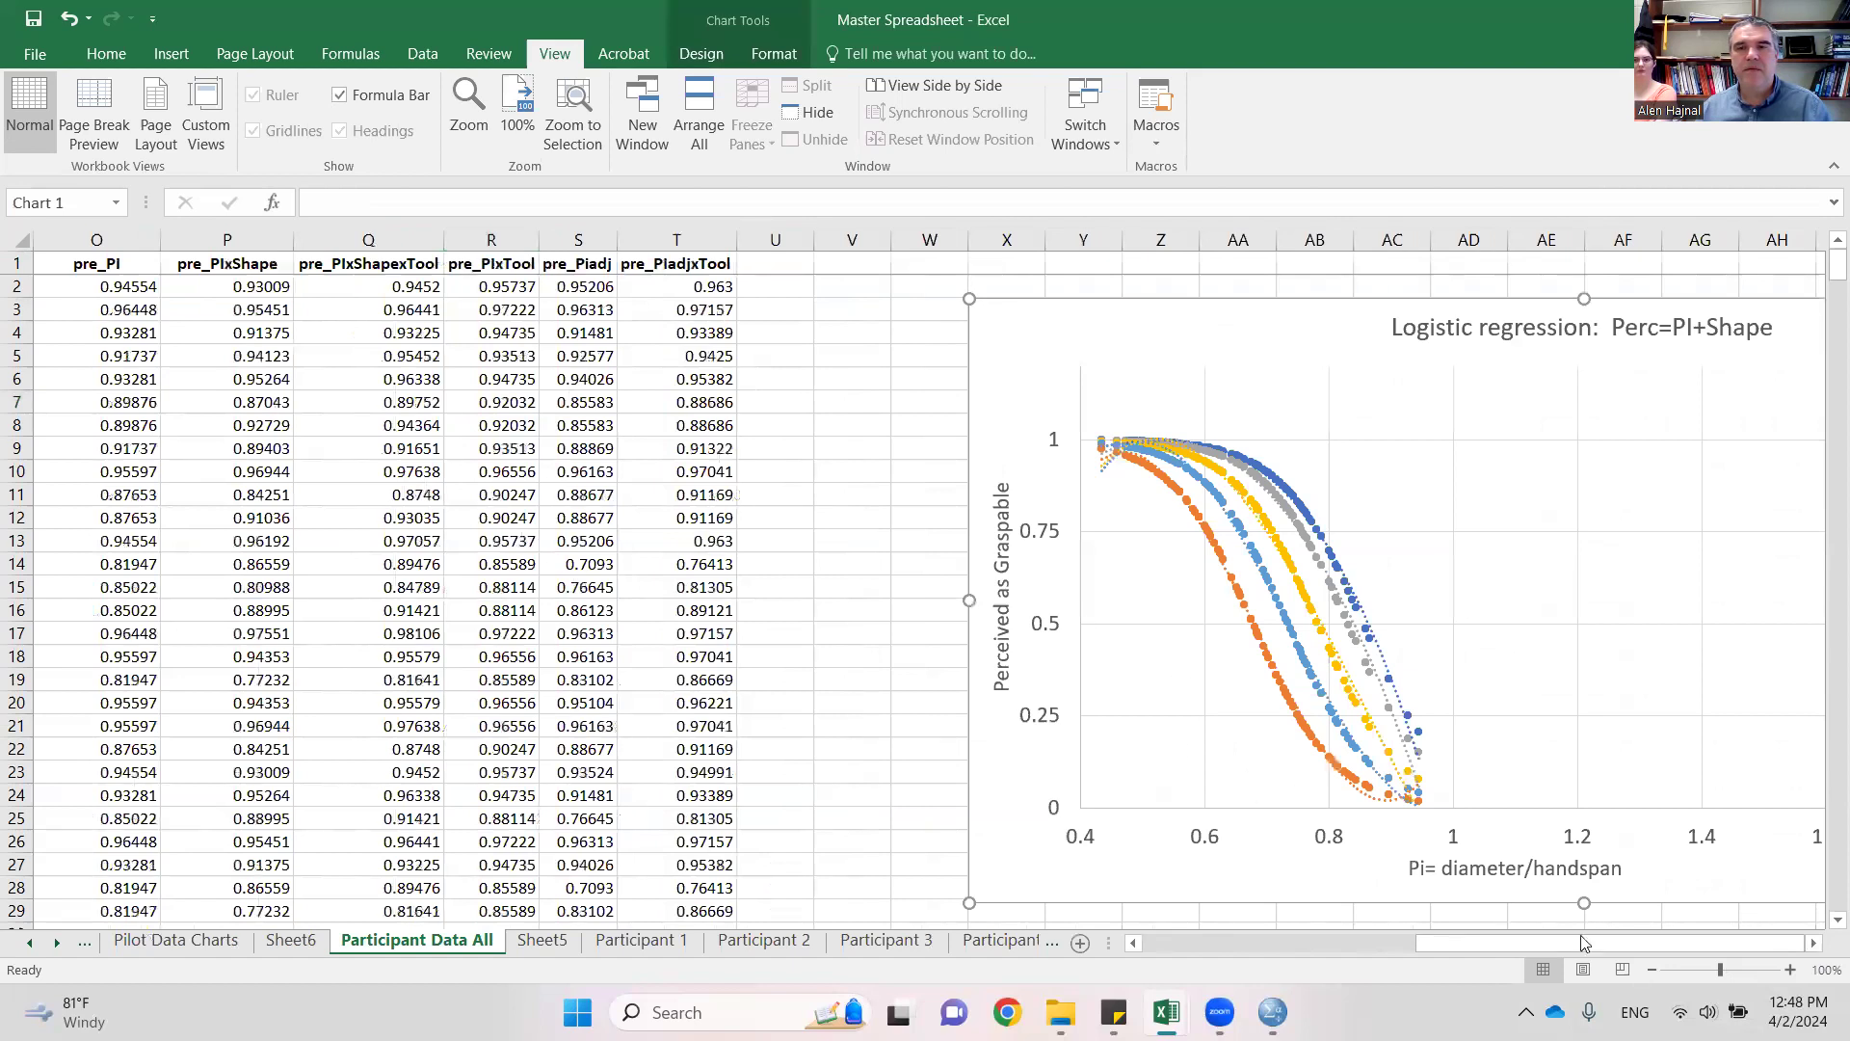
- Shrink the pasted logistic regression chart from its lower corner, keeping its upper-left corner in place
left_click(1814, 944)
left_click(1814, 944)
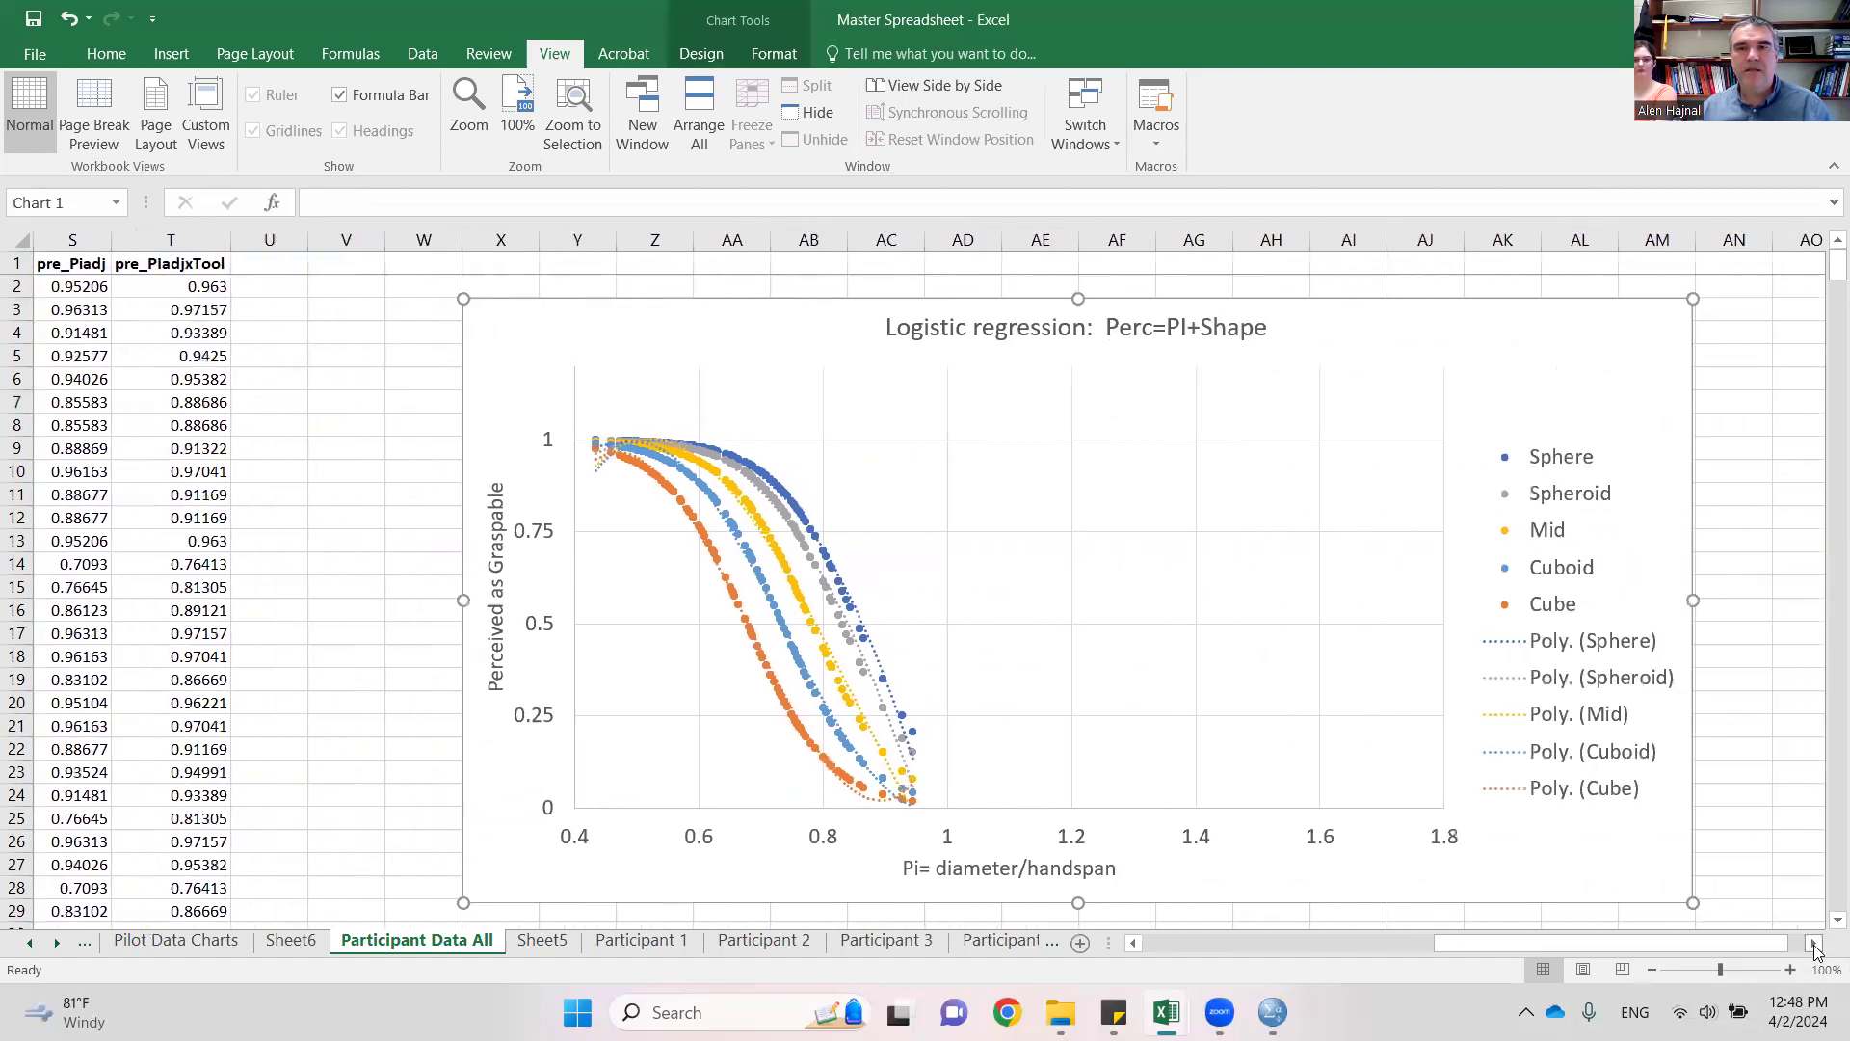
left_click_drag(1696, 903, 1368, 845)
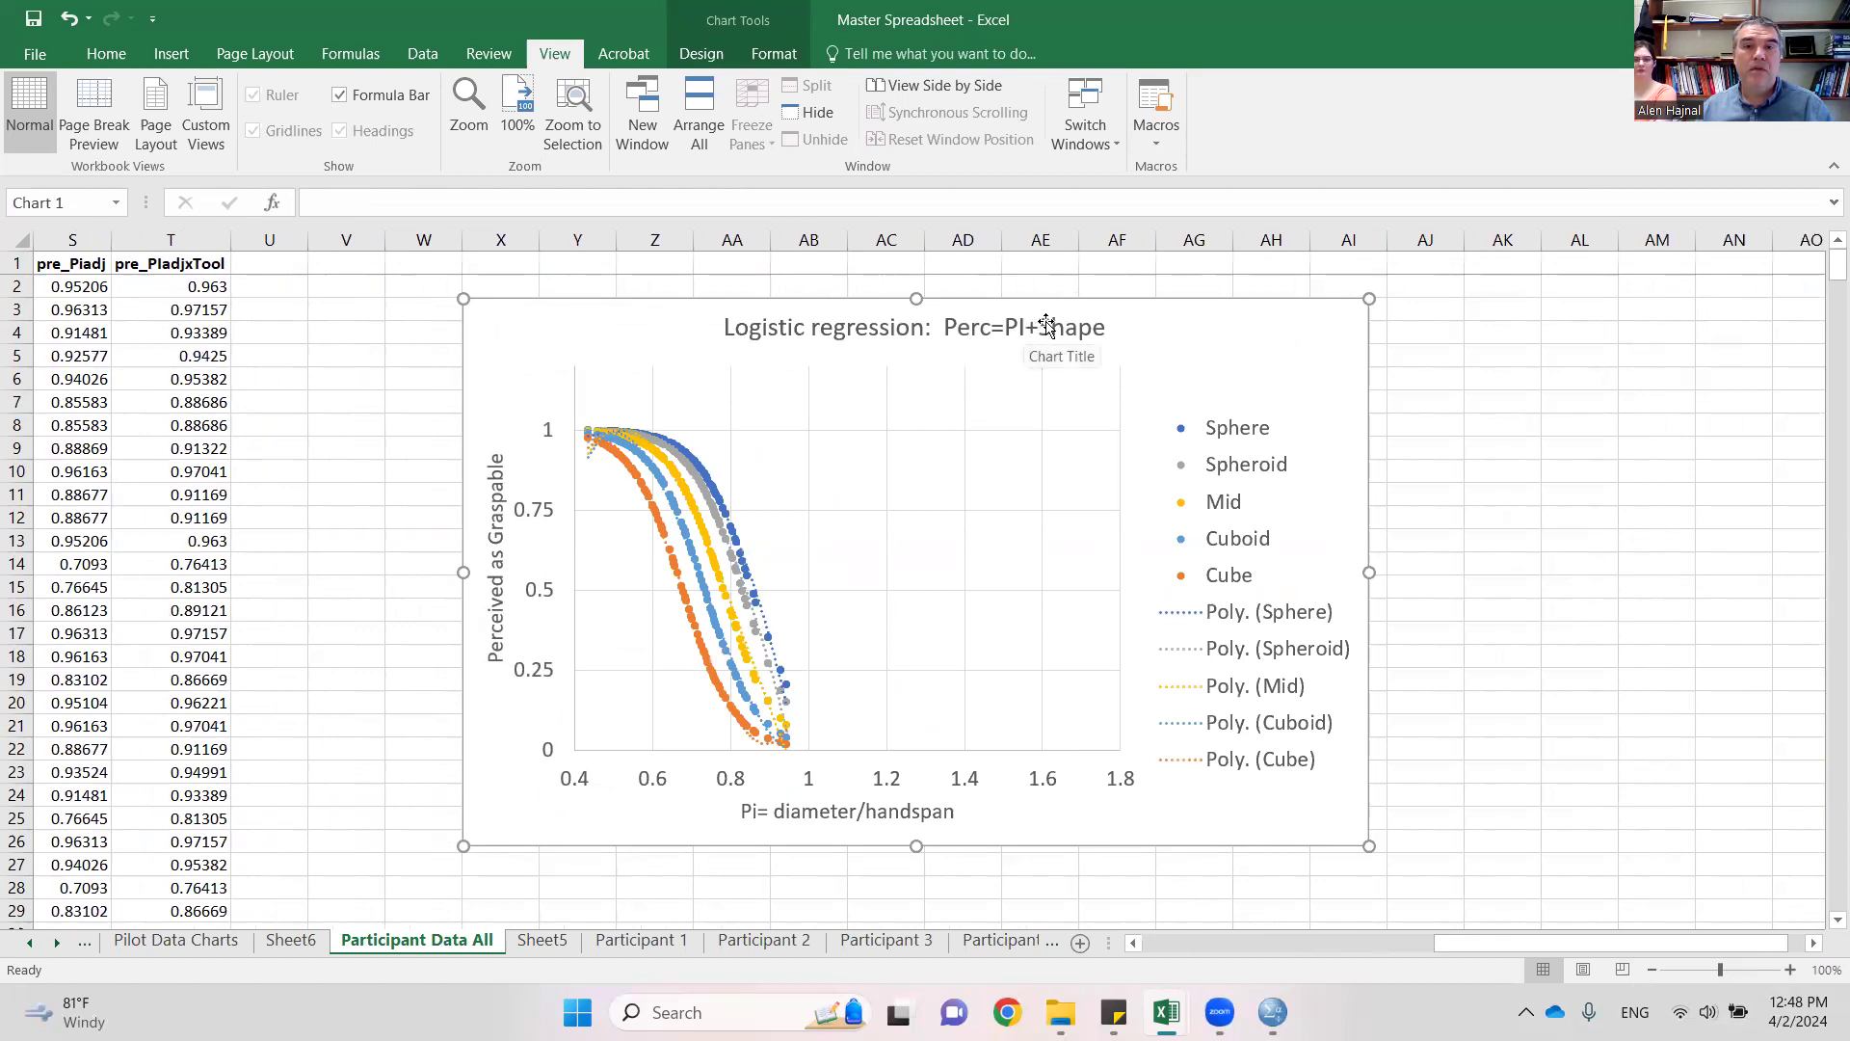
- Examine the pre_PIxShapexTool, pre_PIxShape and Shape columns to identify the data needed for the chart
left_click(1134, 947)
left_click(1134, 947)
left_click(1135, 947)
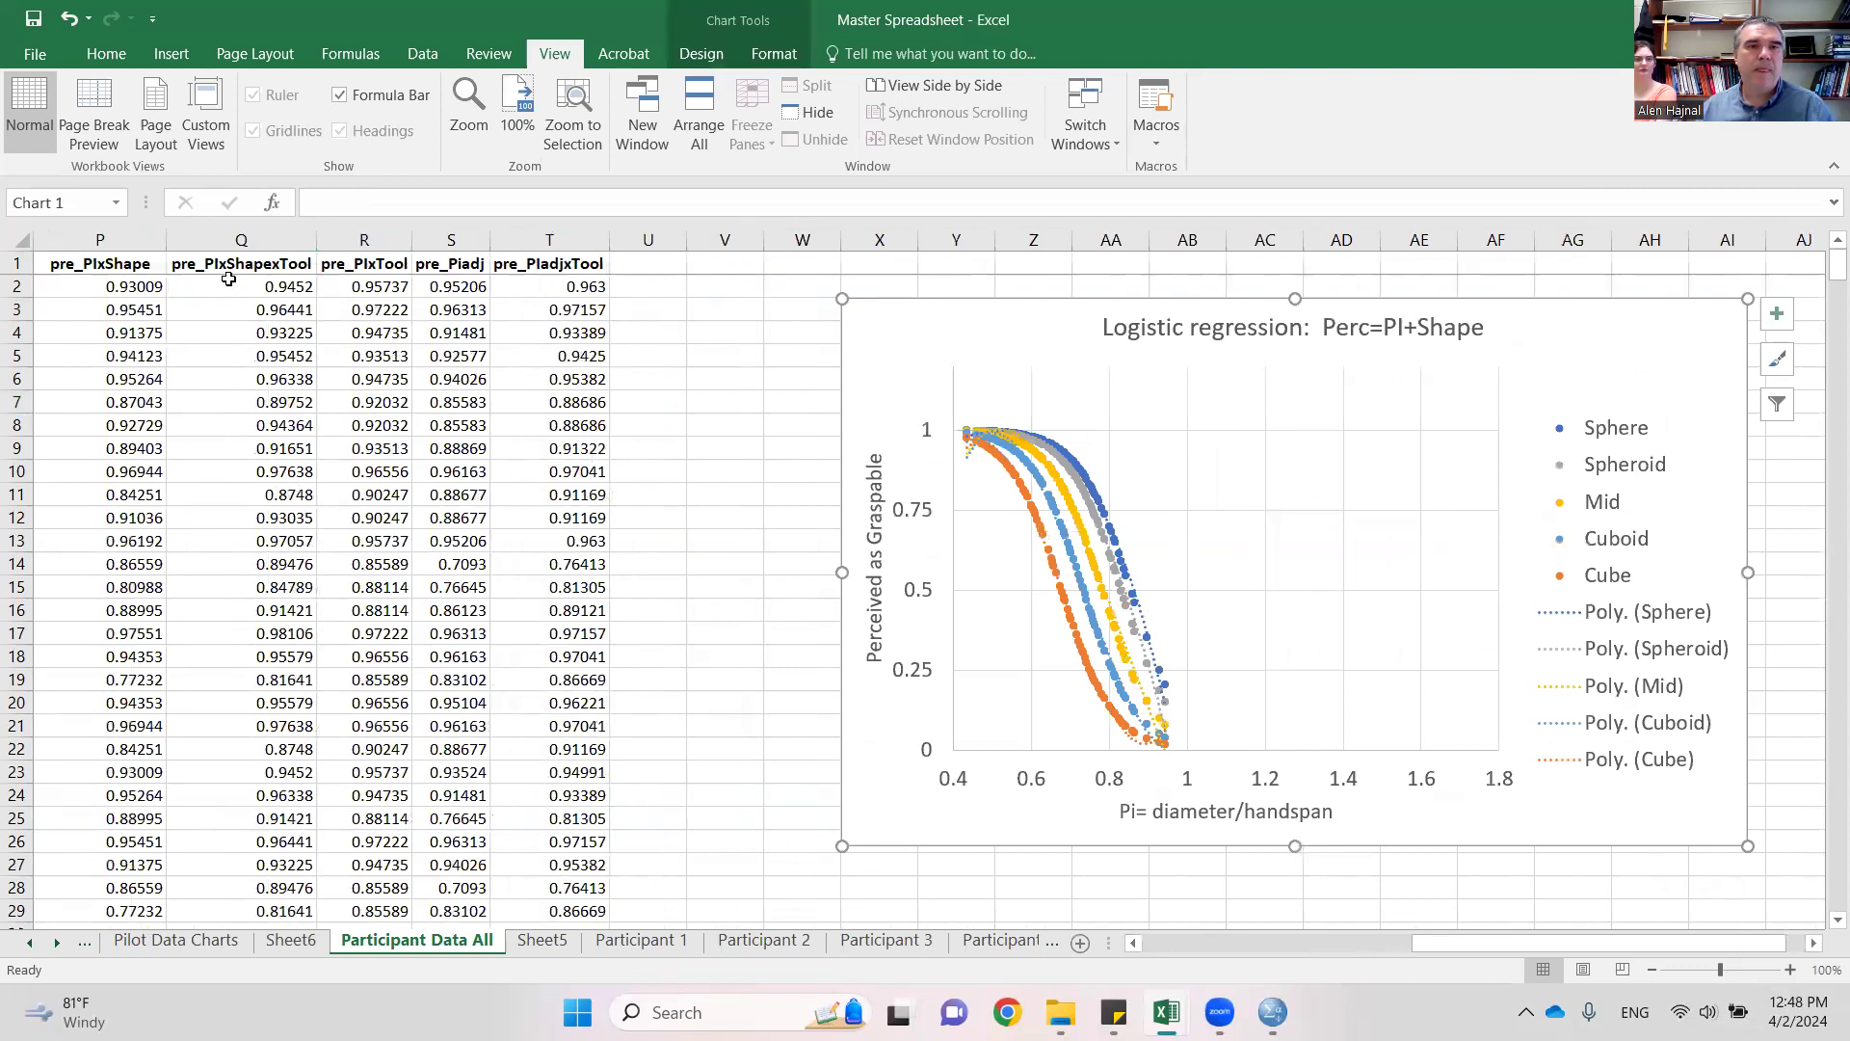
left_click(229, 232)
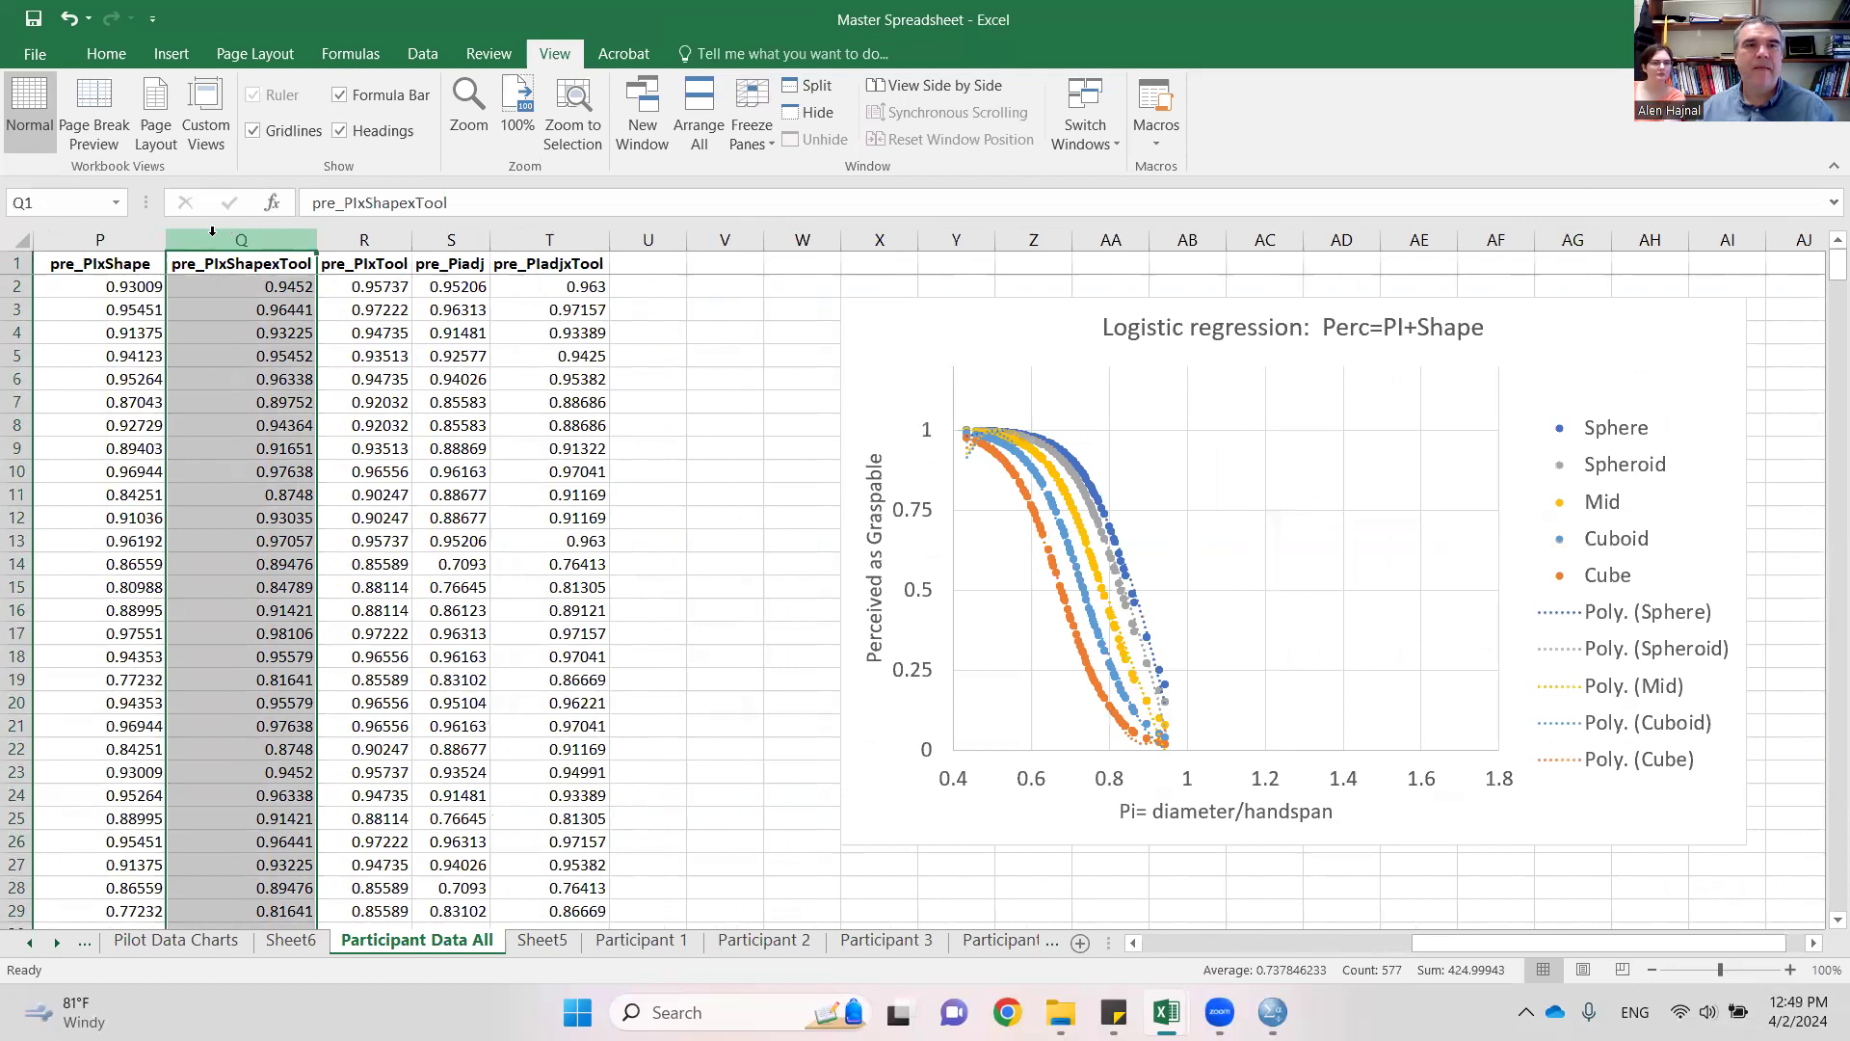
left_click(100, 239)
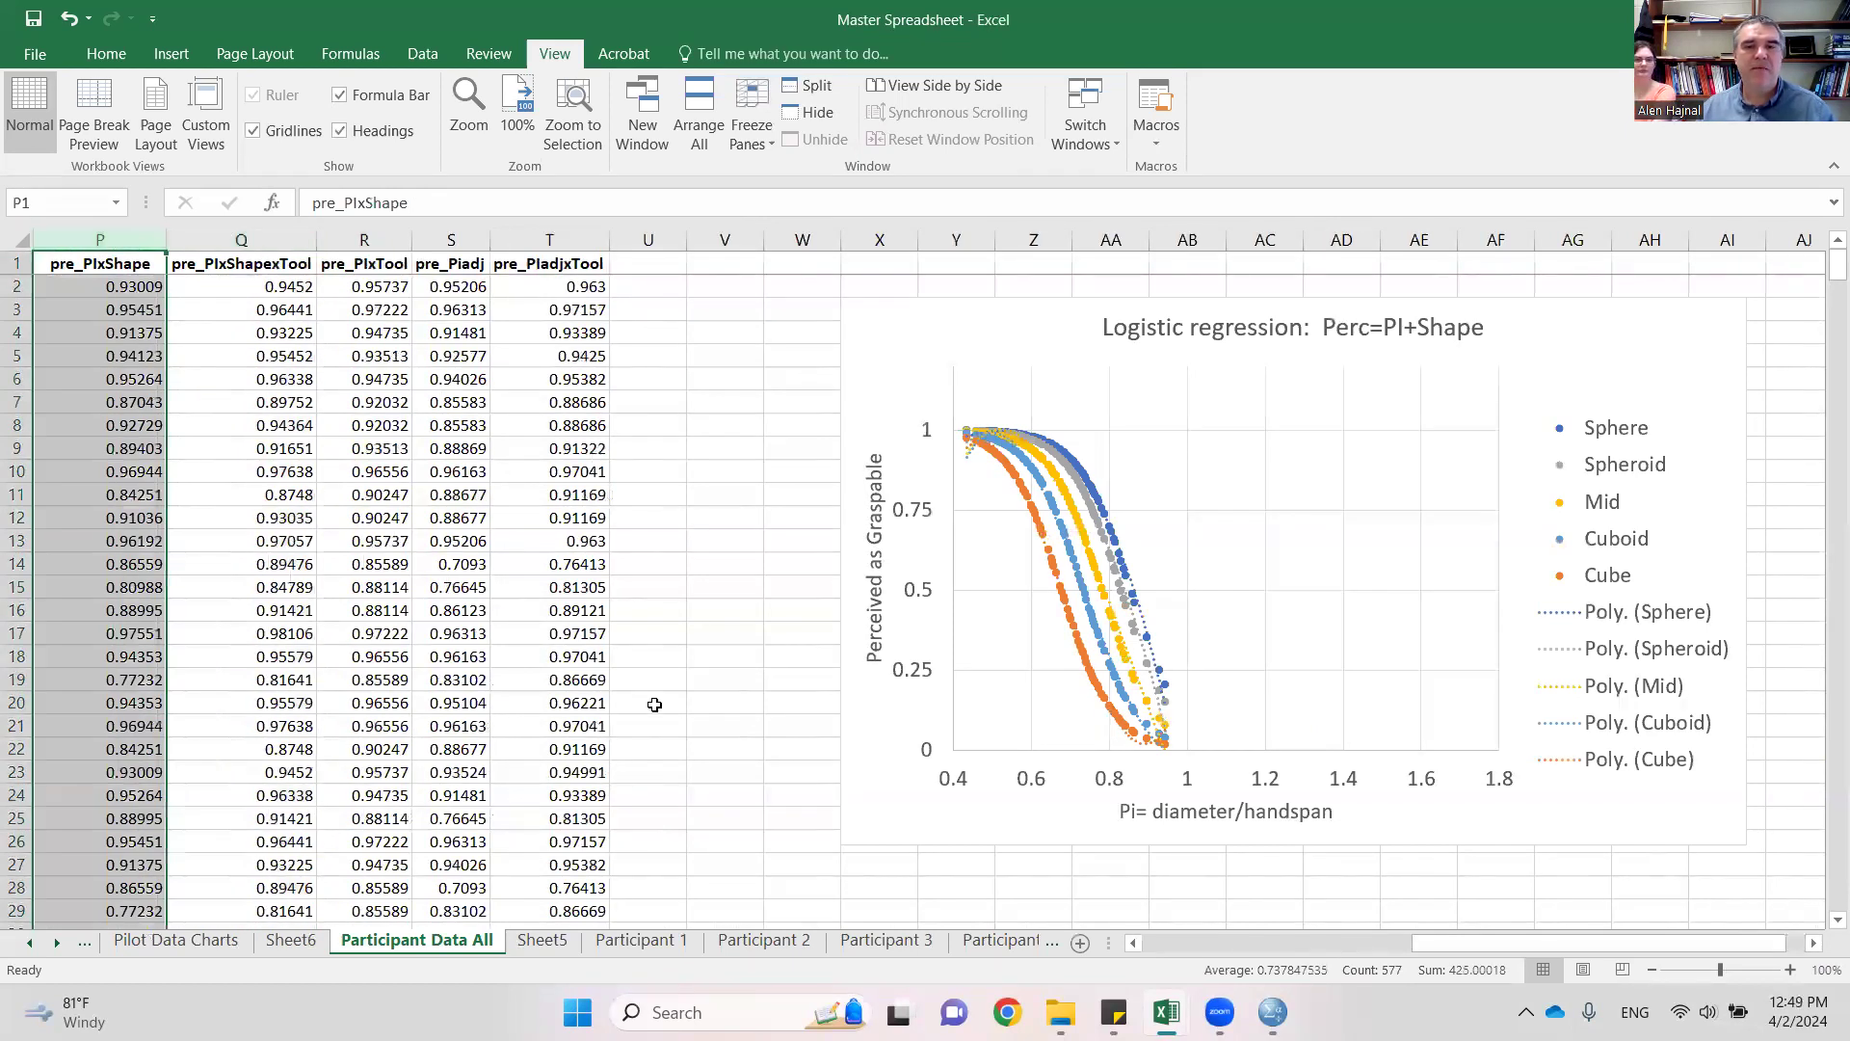
left_click(1134, 943)
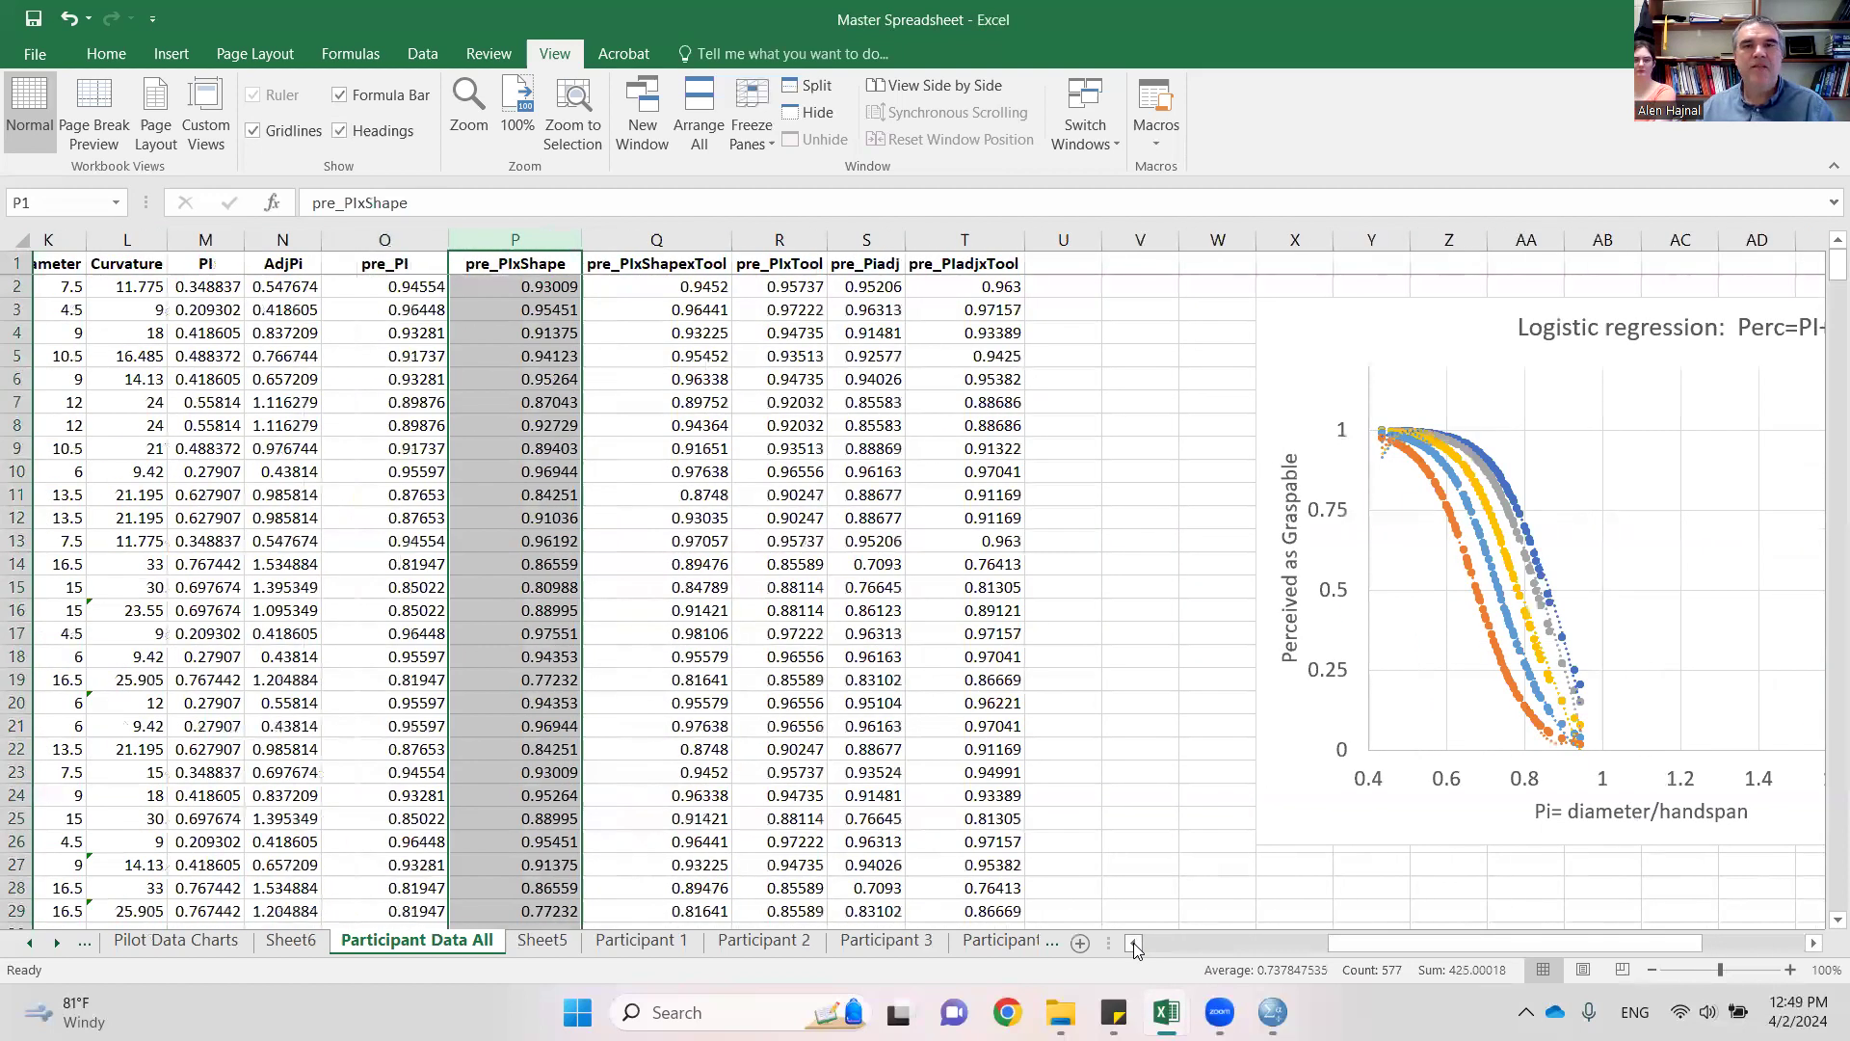
left_click(1135, 944)
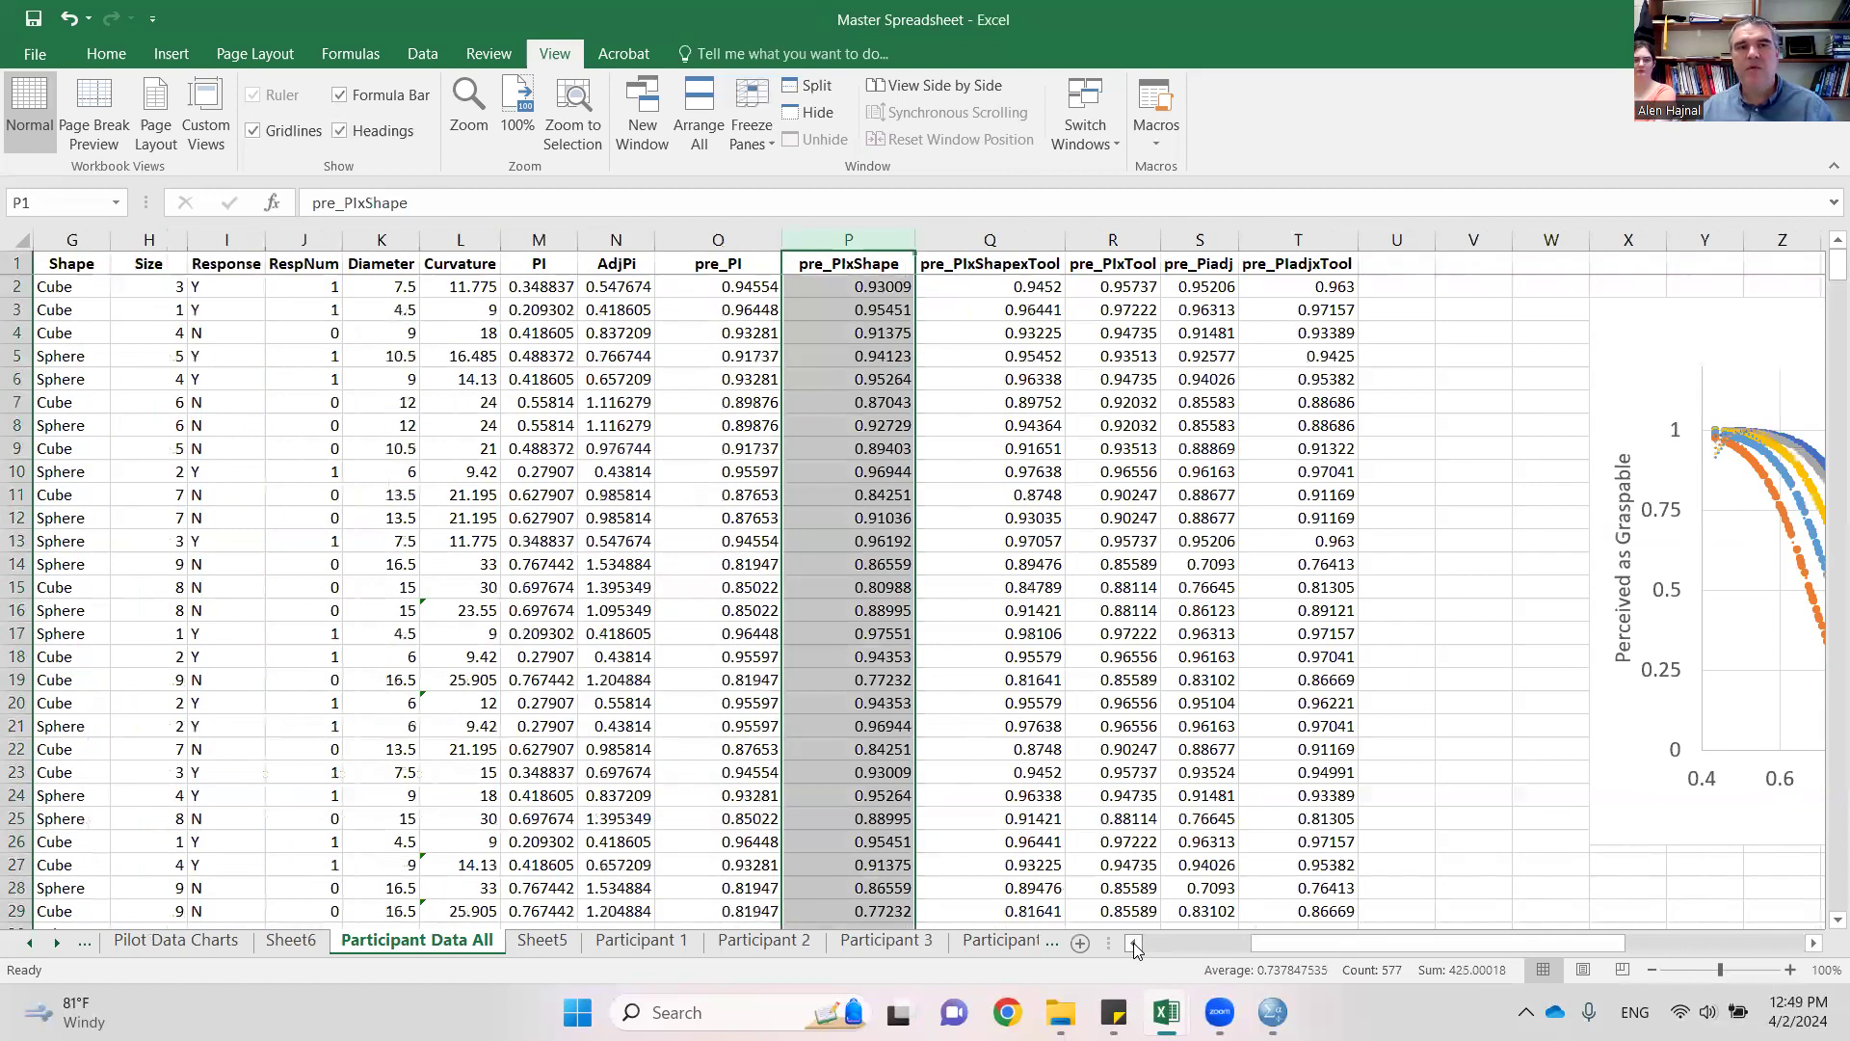
left_click(1135, 943)
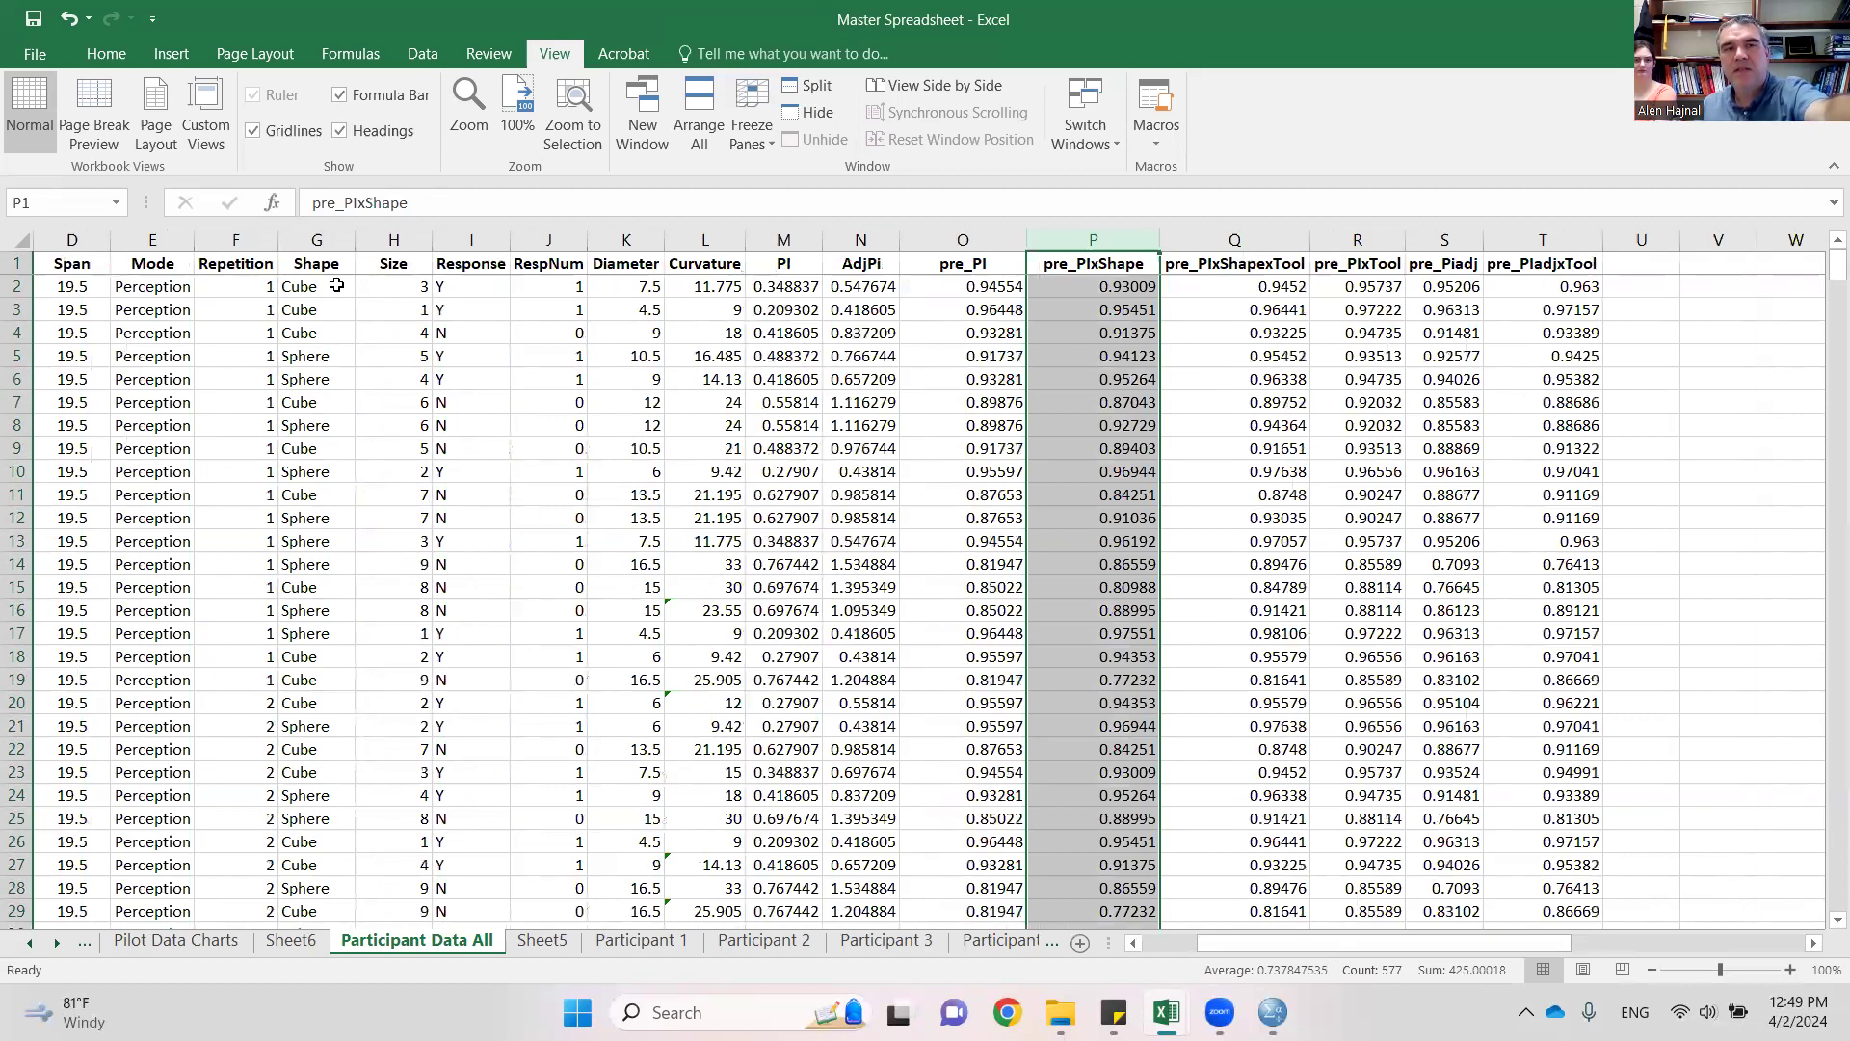
left_click(328, 241)
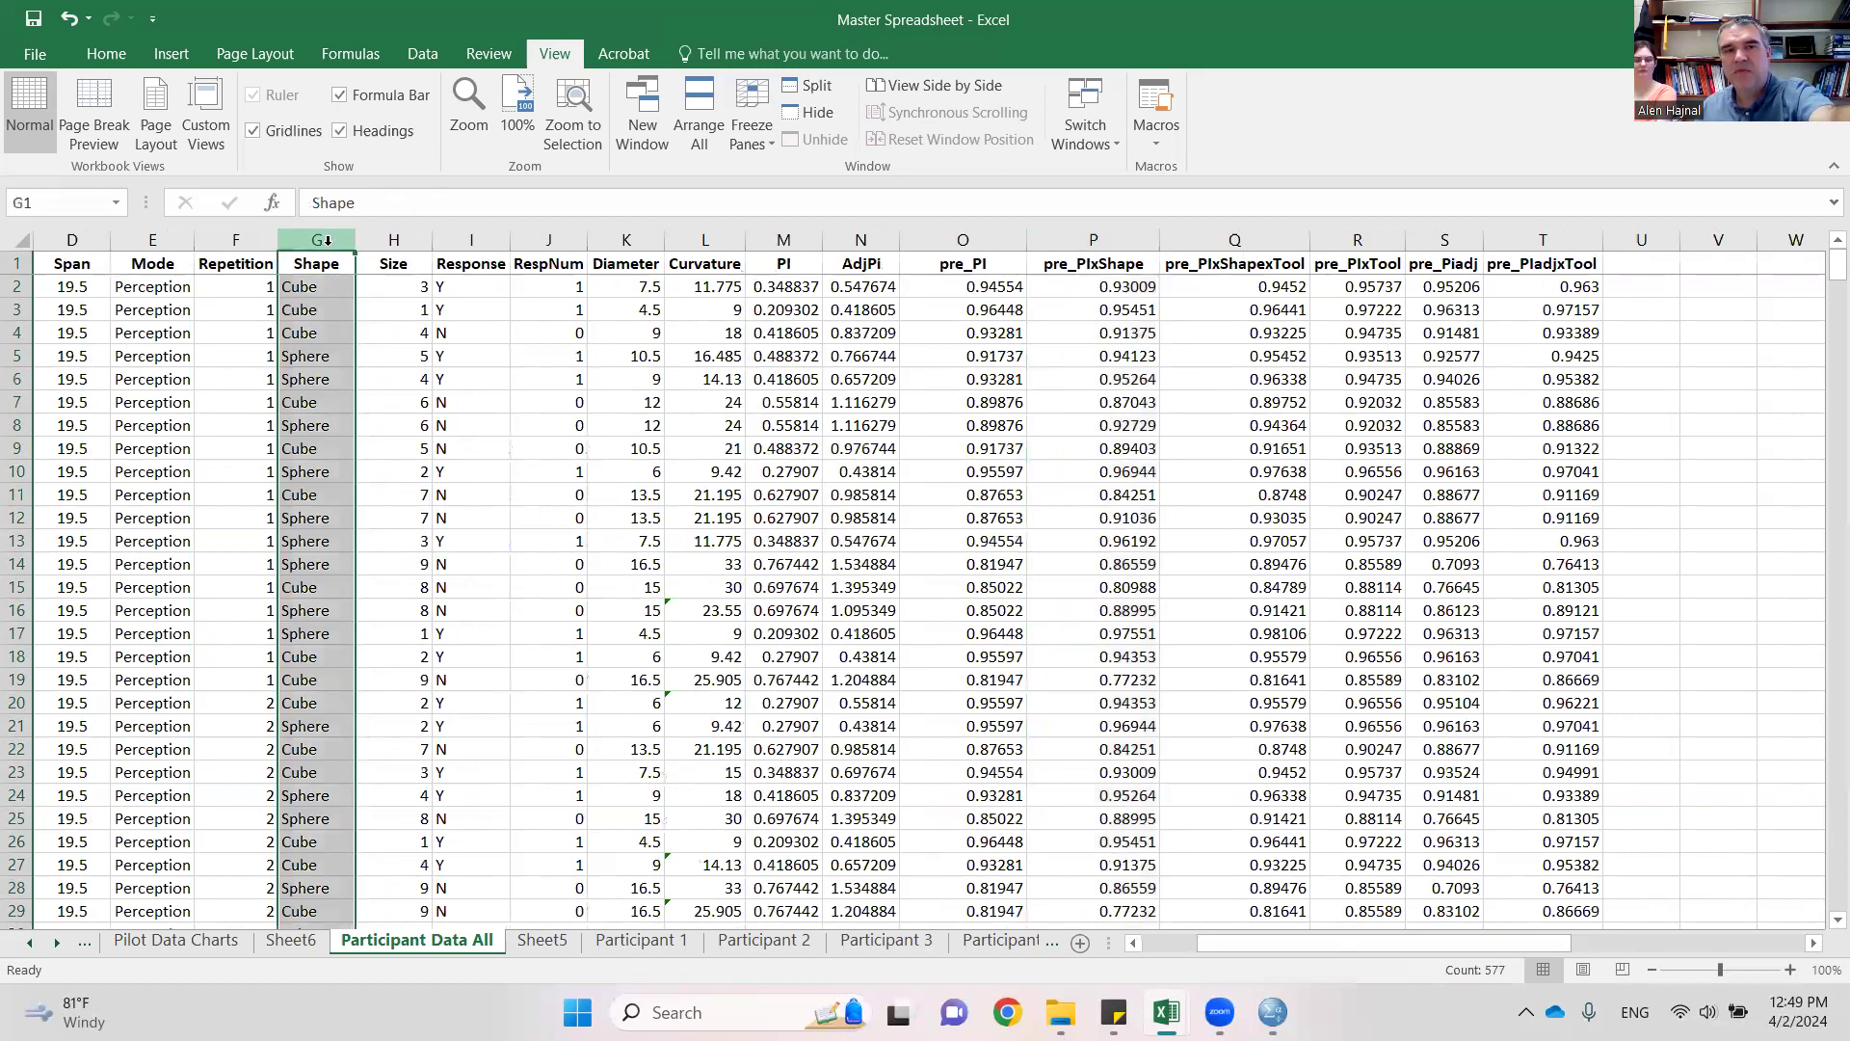
- Sort the participant data in columns A to T by Shape values from A to Z, treating row 1 as headers
left_click_drag(1542, 239, 8, 310)
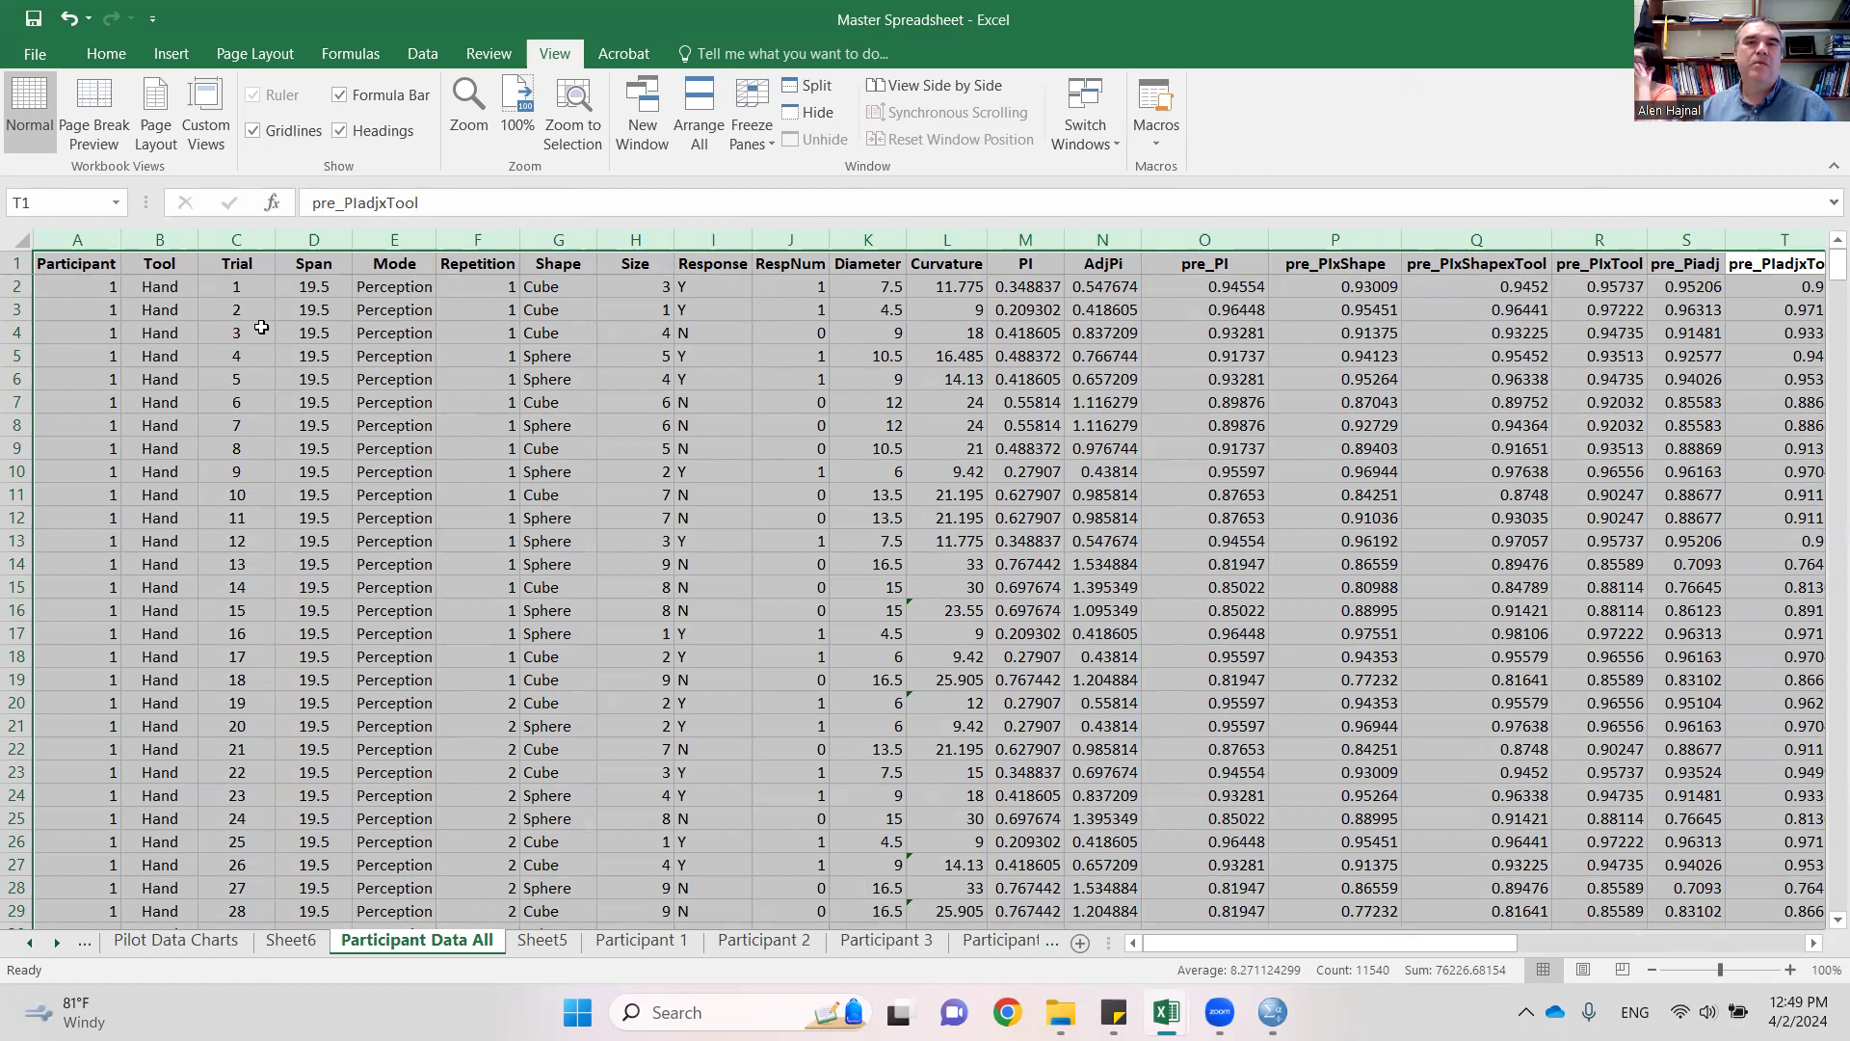
left_click(419, 56)
left_click(730, 128)
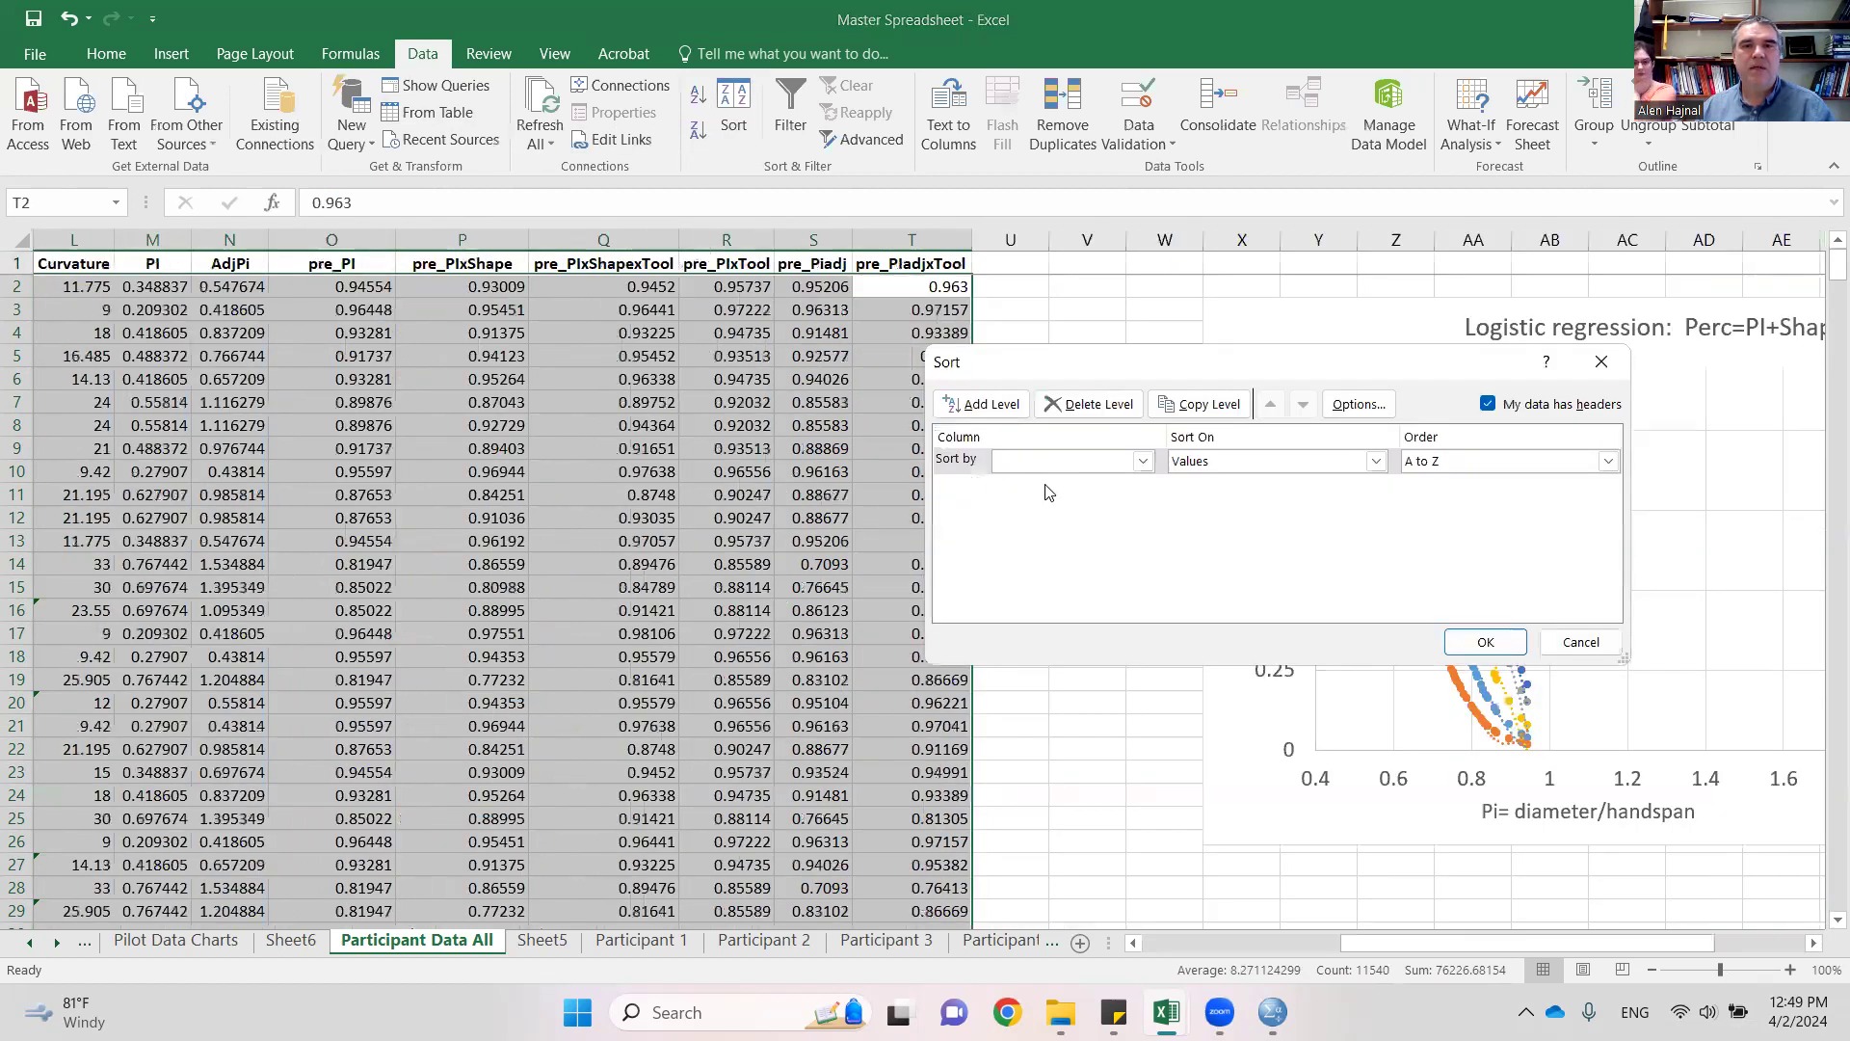
left_click(1052, 462)
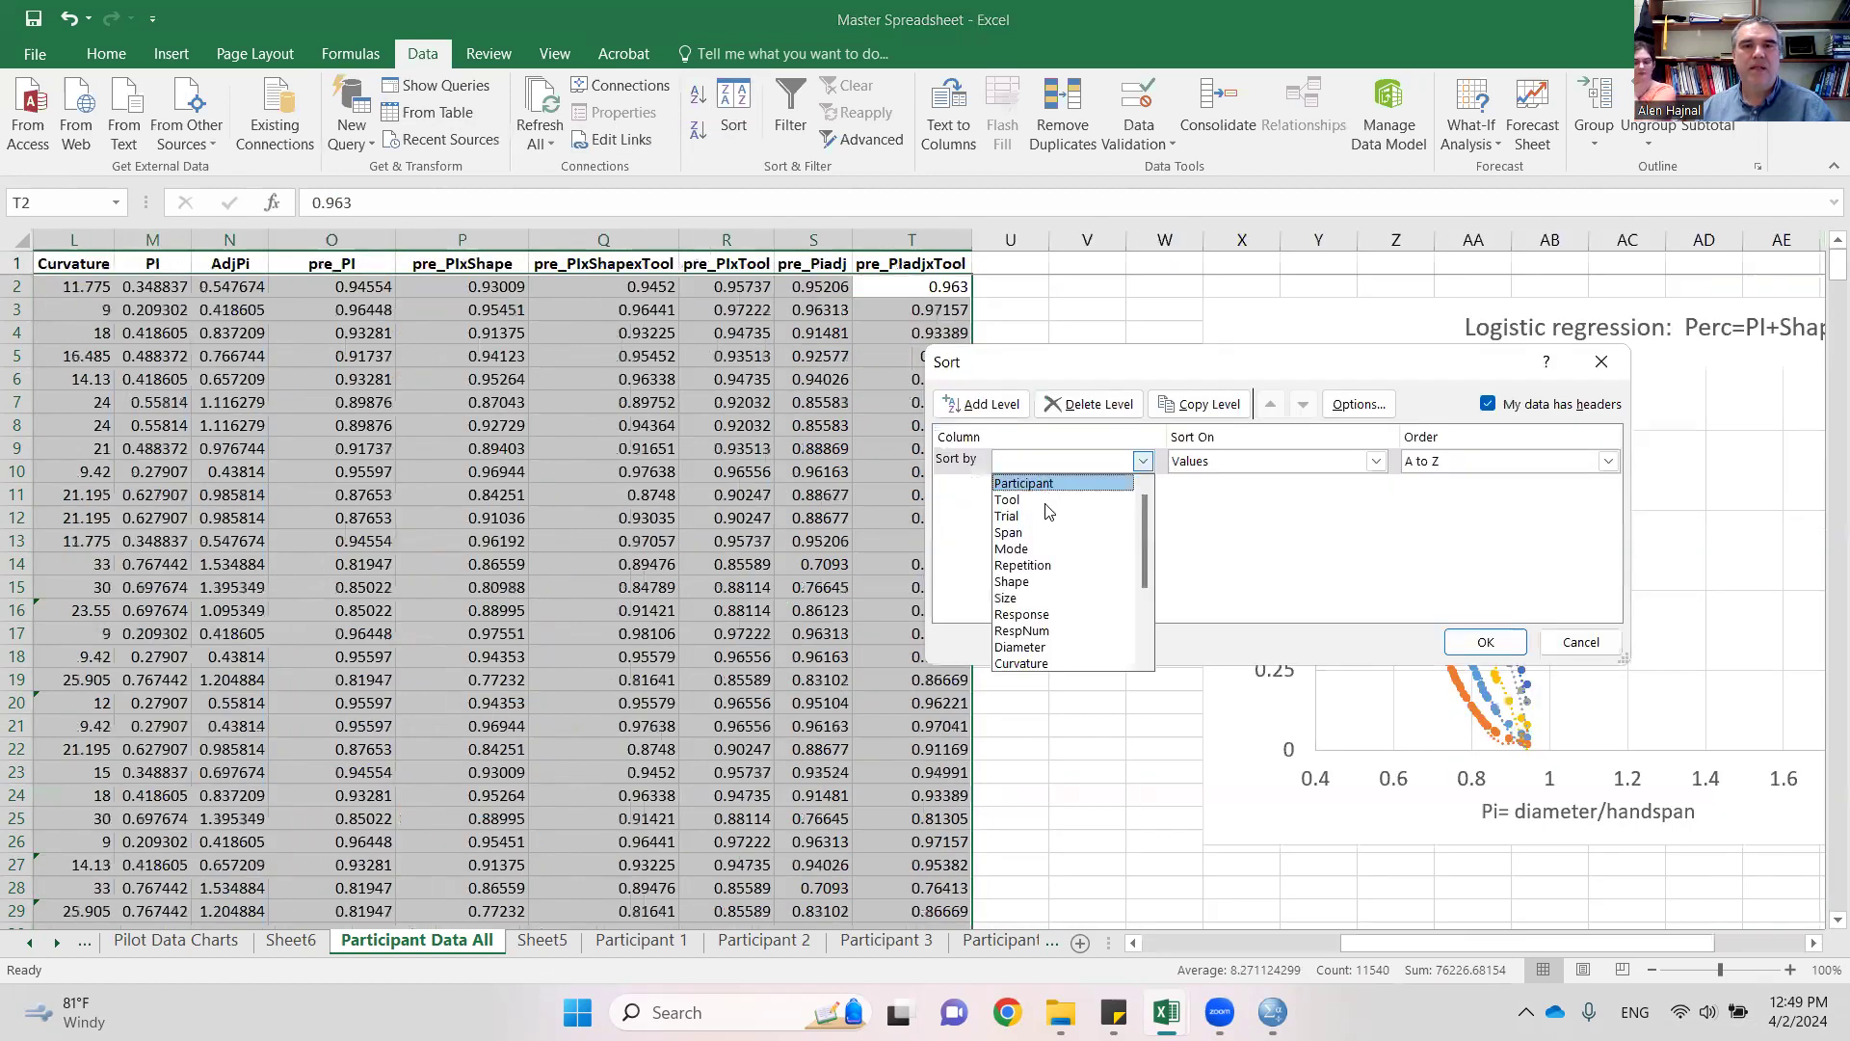
left_click(1040, 582)
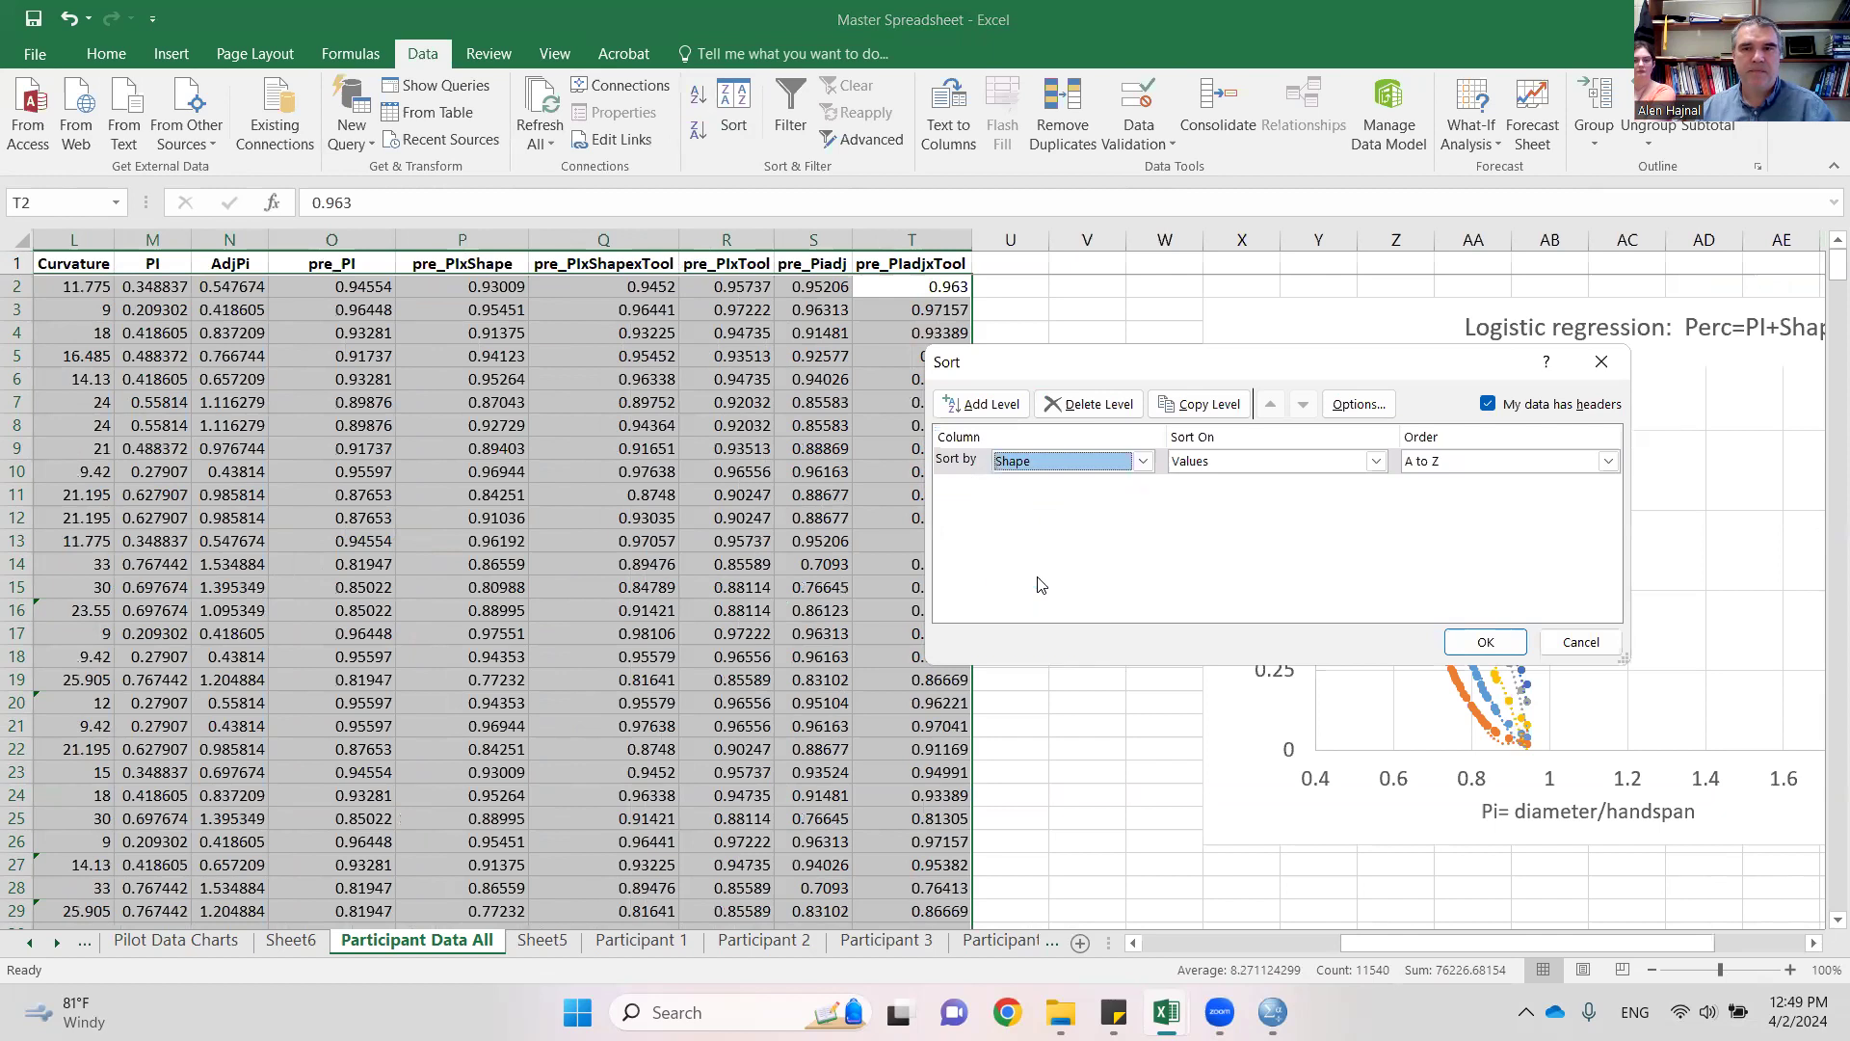
left_click(1485, 643)
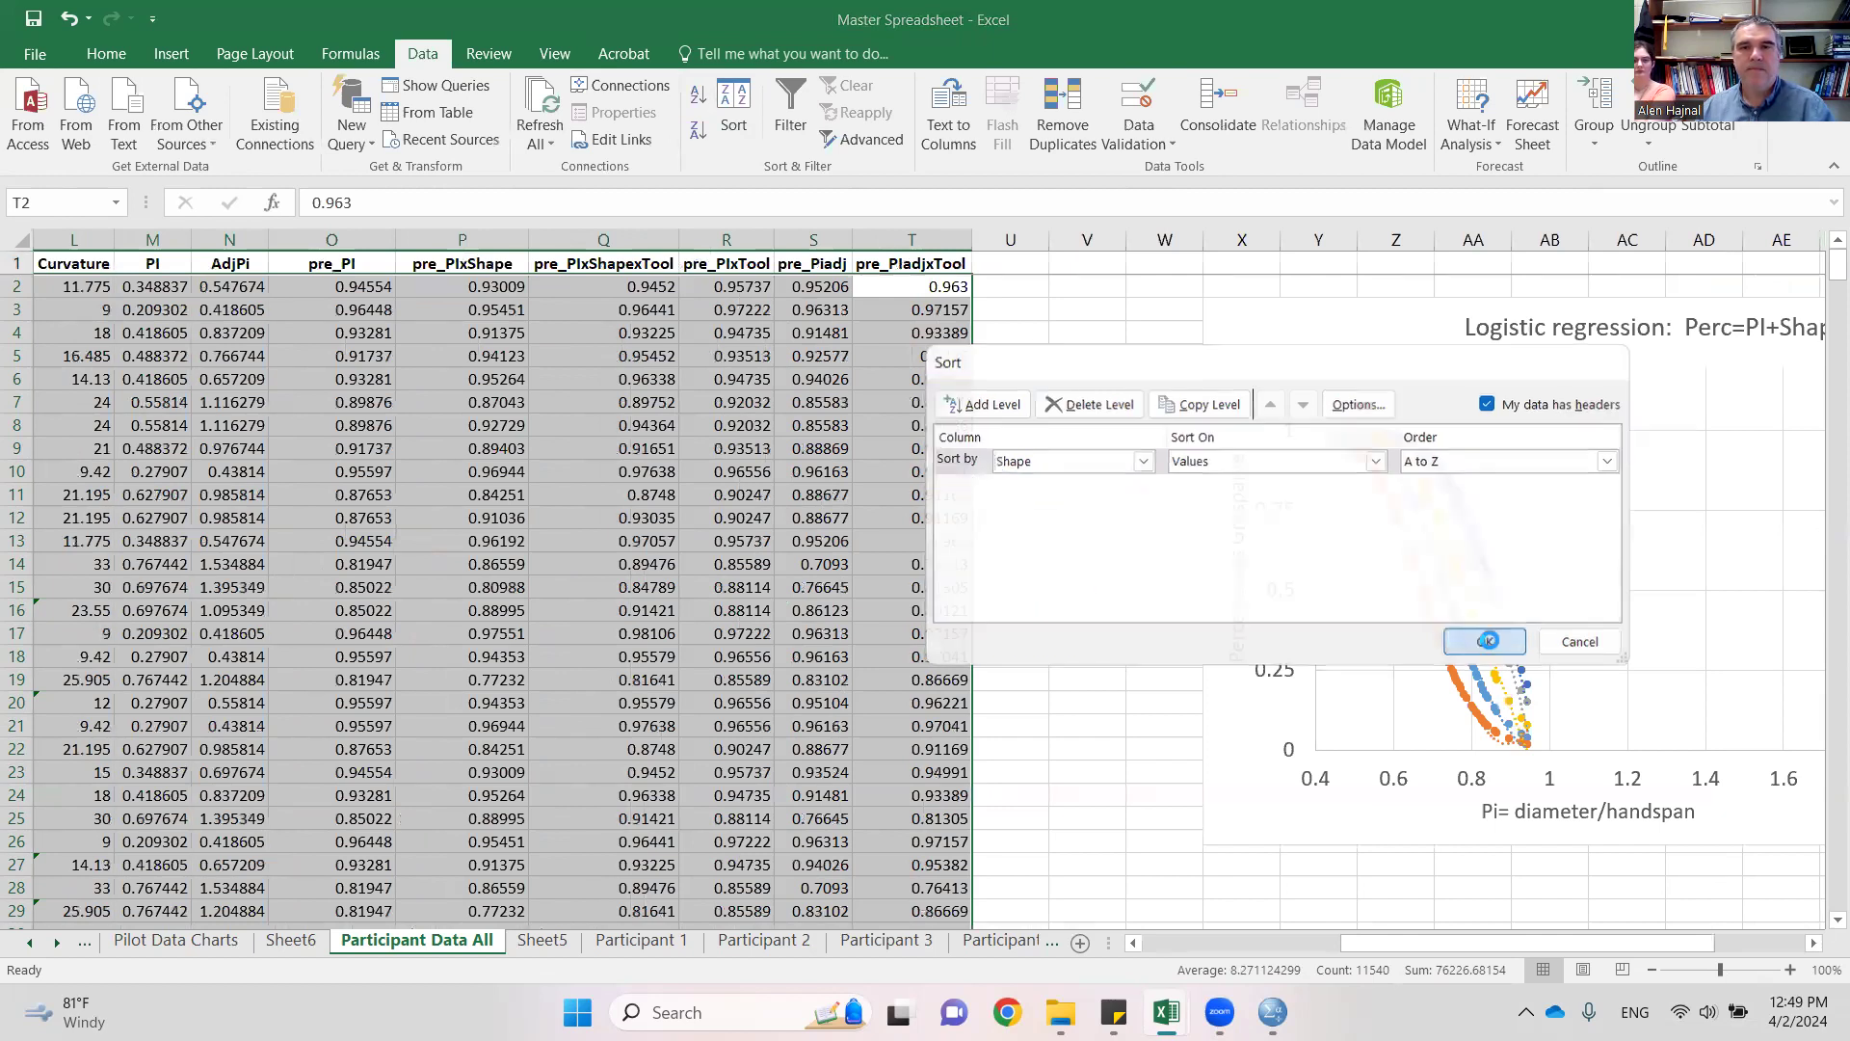
- Review the Shape-sorted rows and inspect the formulas in PI cell M103 and Diameter cell K105
scroll(1162, 949, "left", 3)
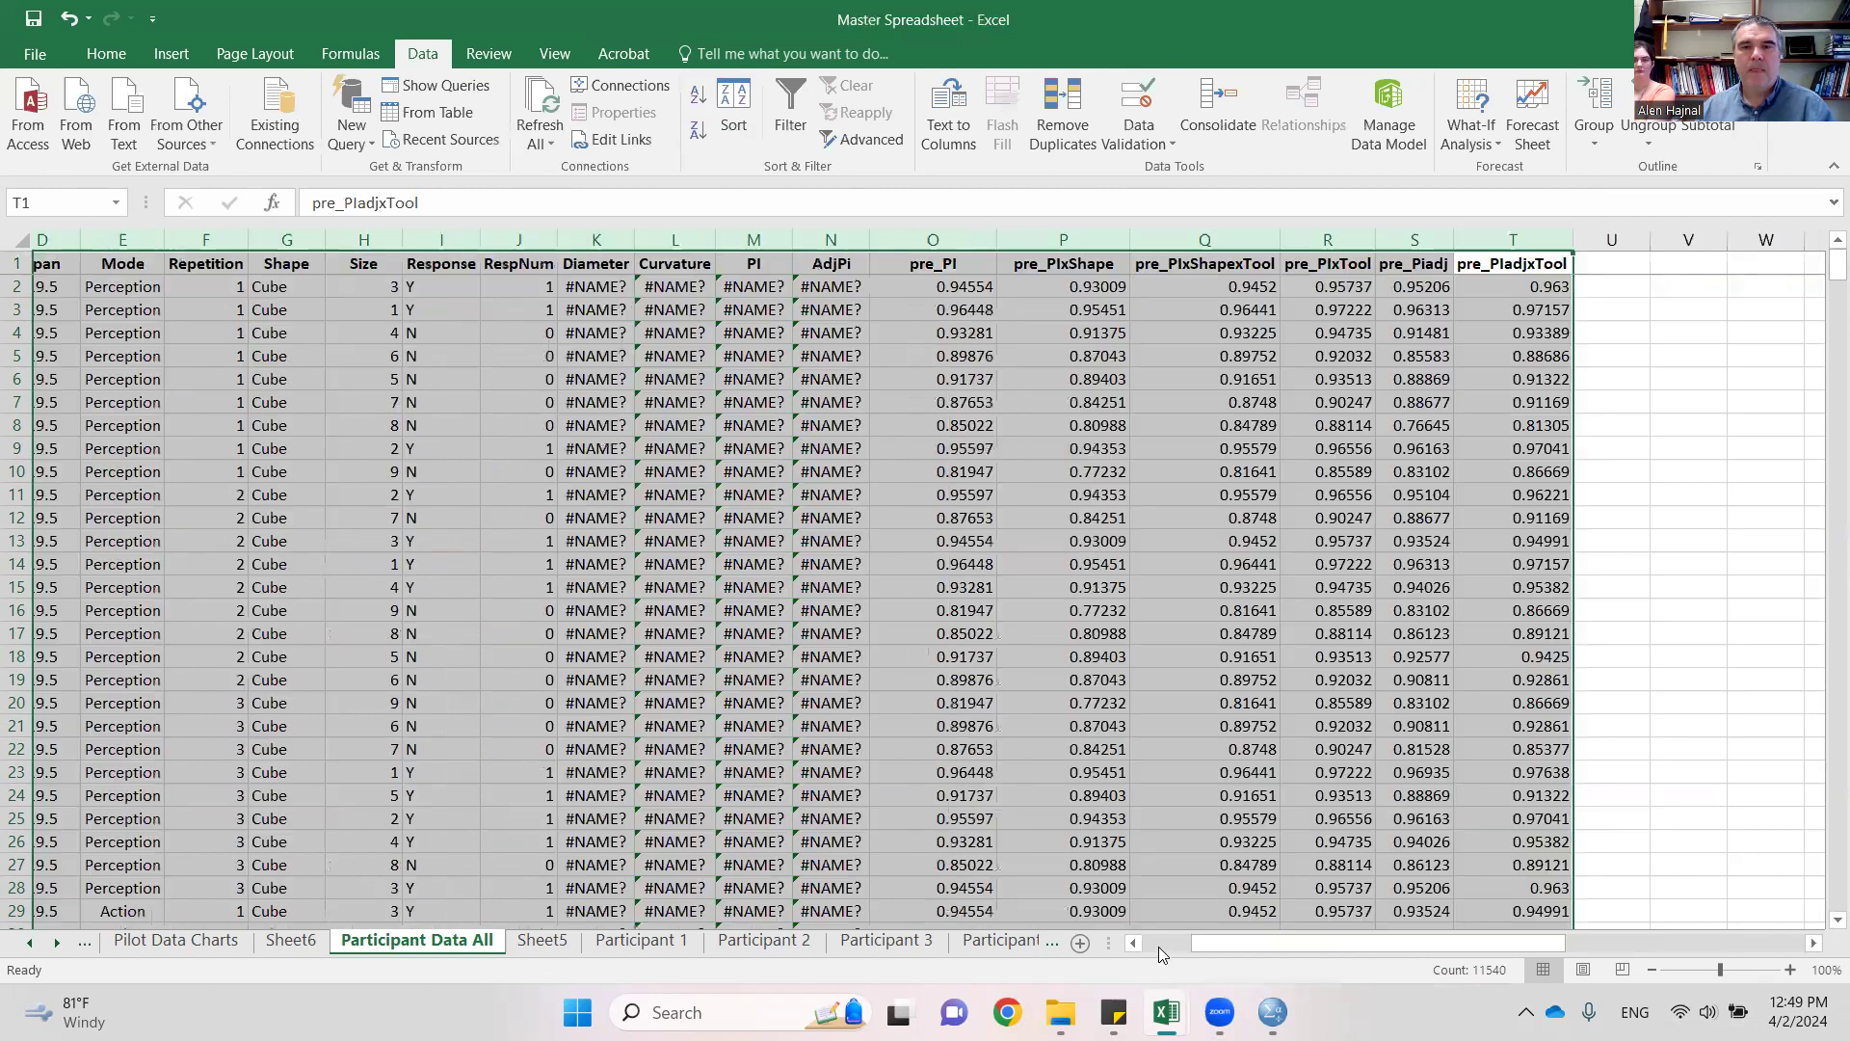
left_click(405, 425)
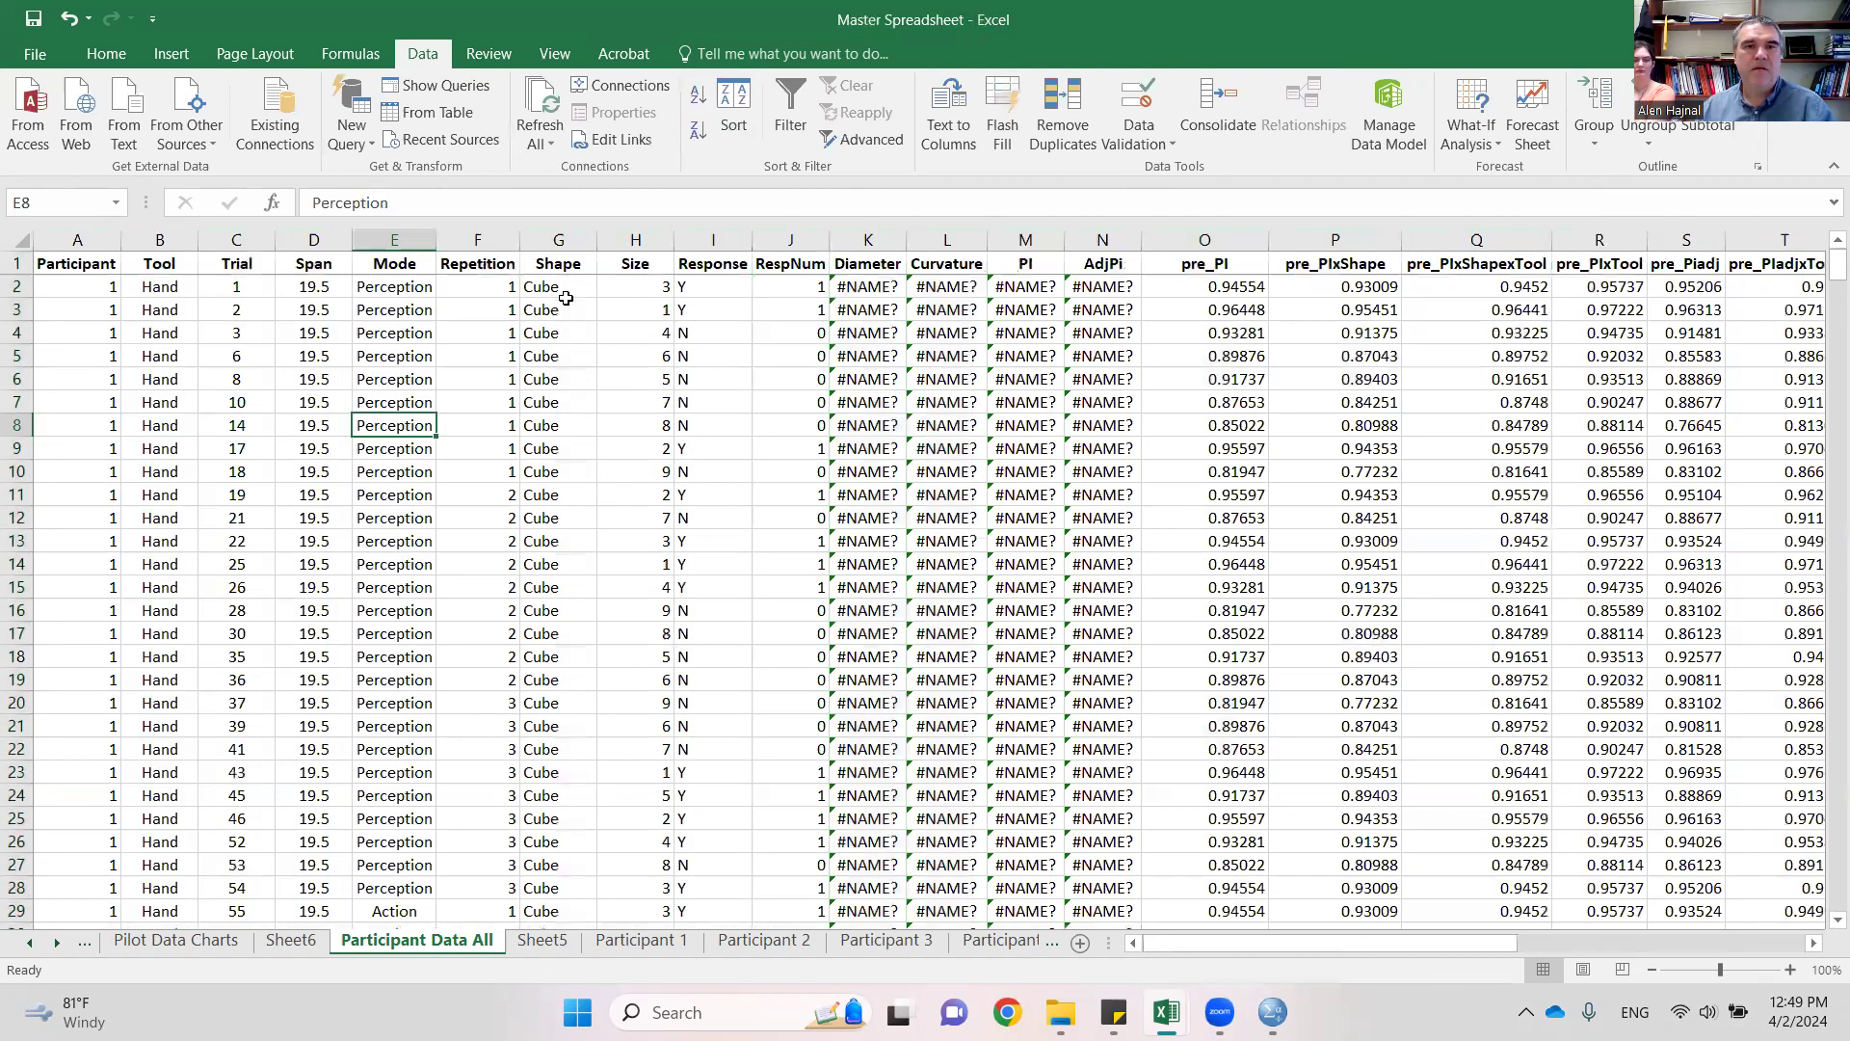
scroll(571, 790, "down", 8)
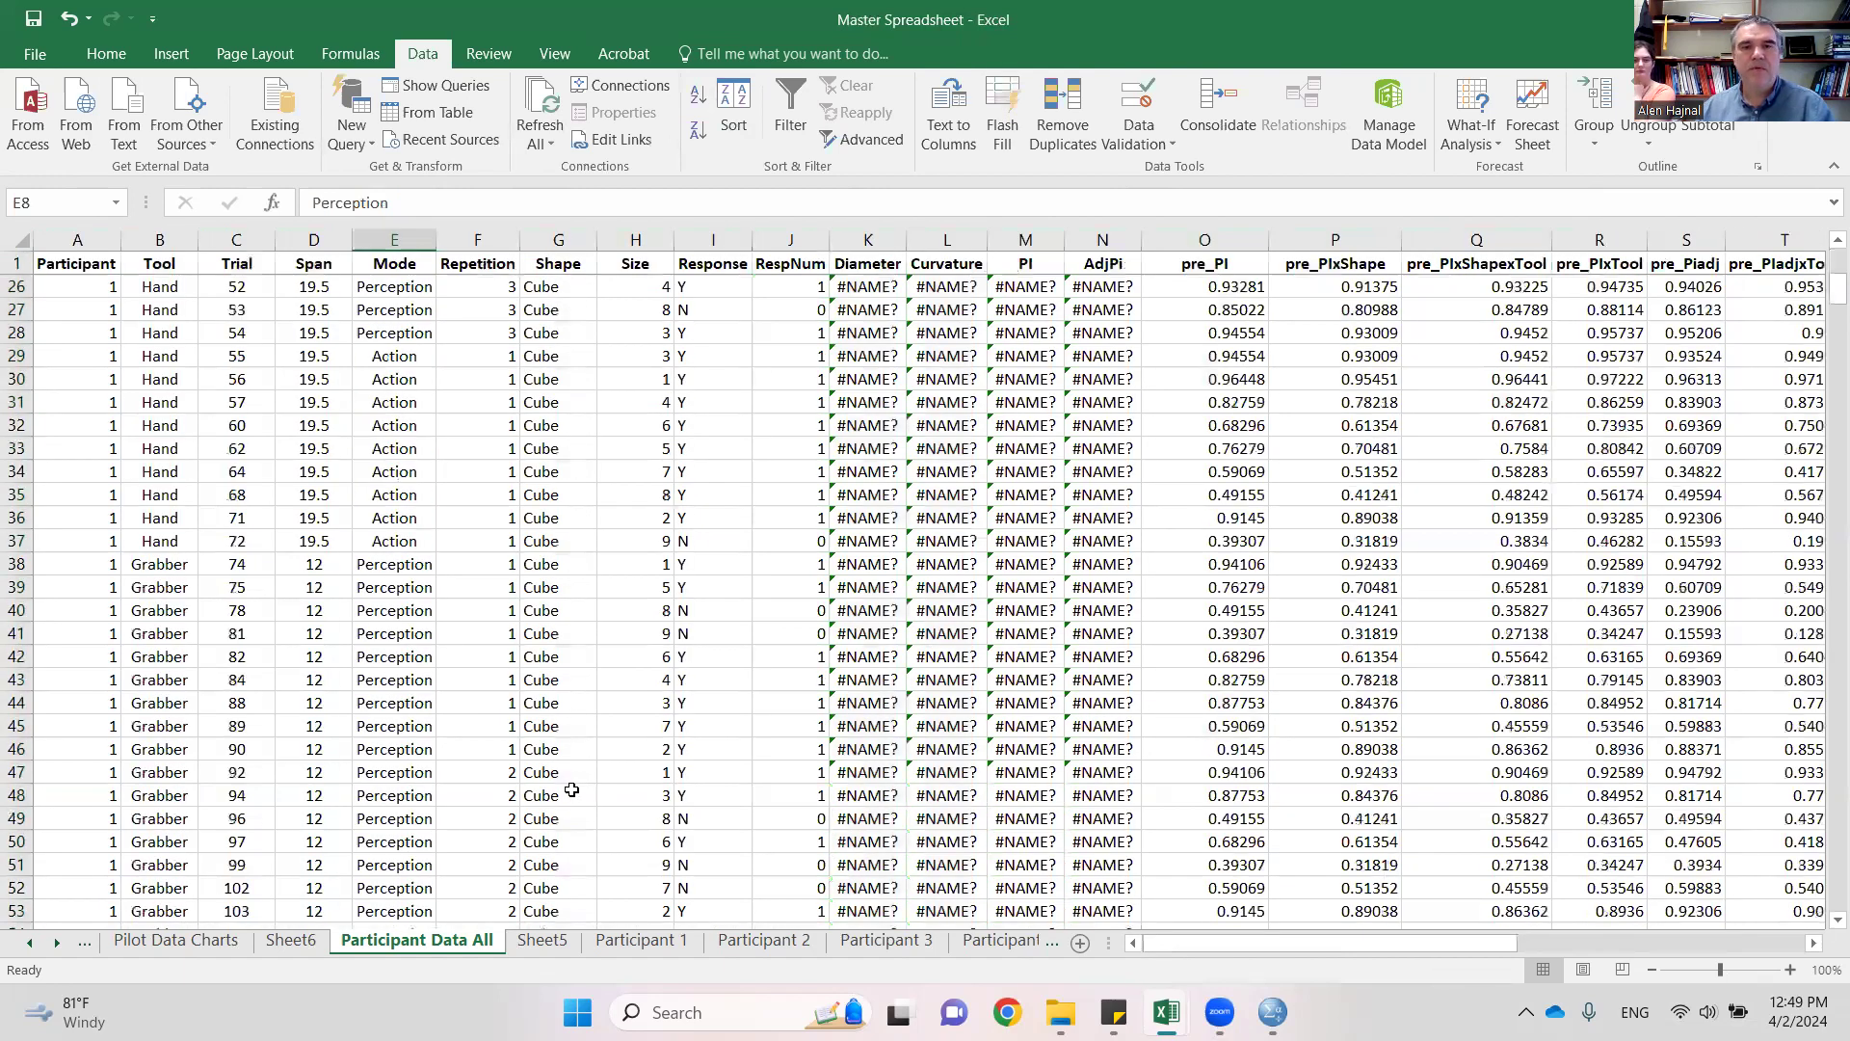
scroll(571, 790, "down", 20)
scroll(573, 785, "down", 2)
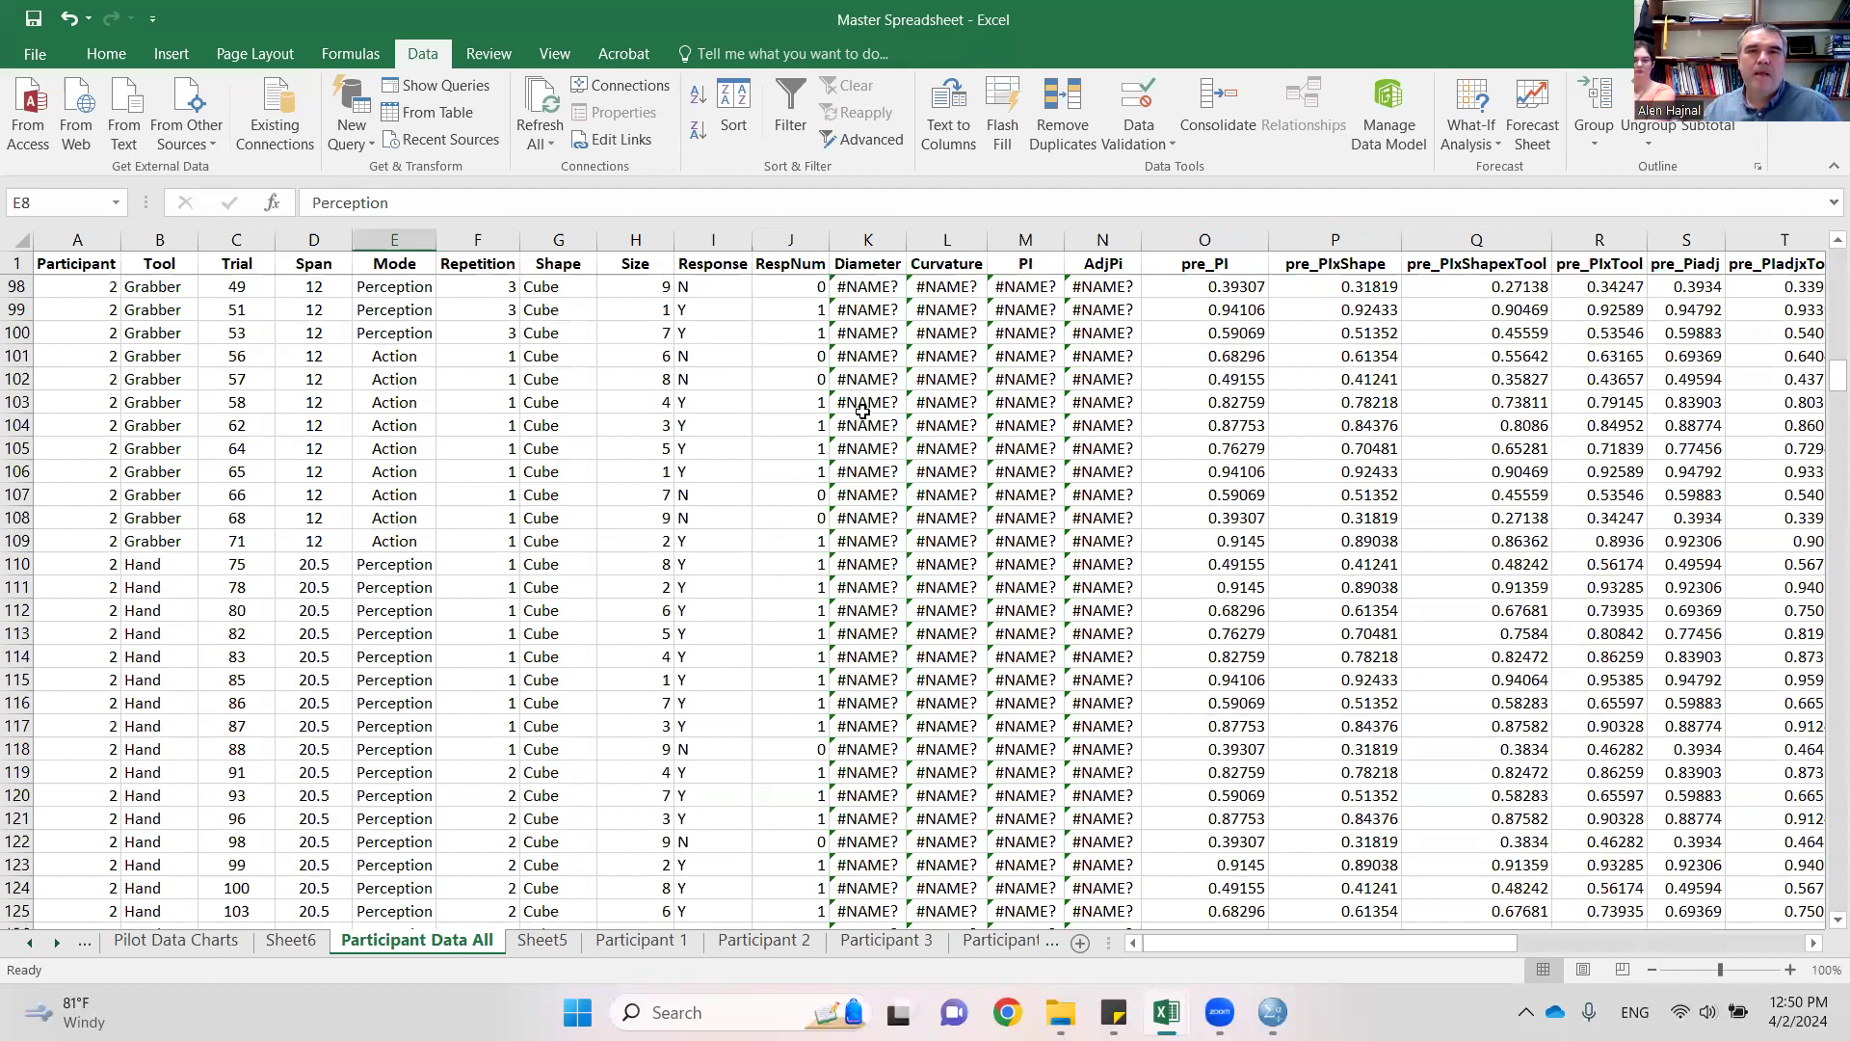
left_click(1029, 404)
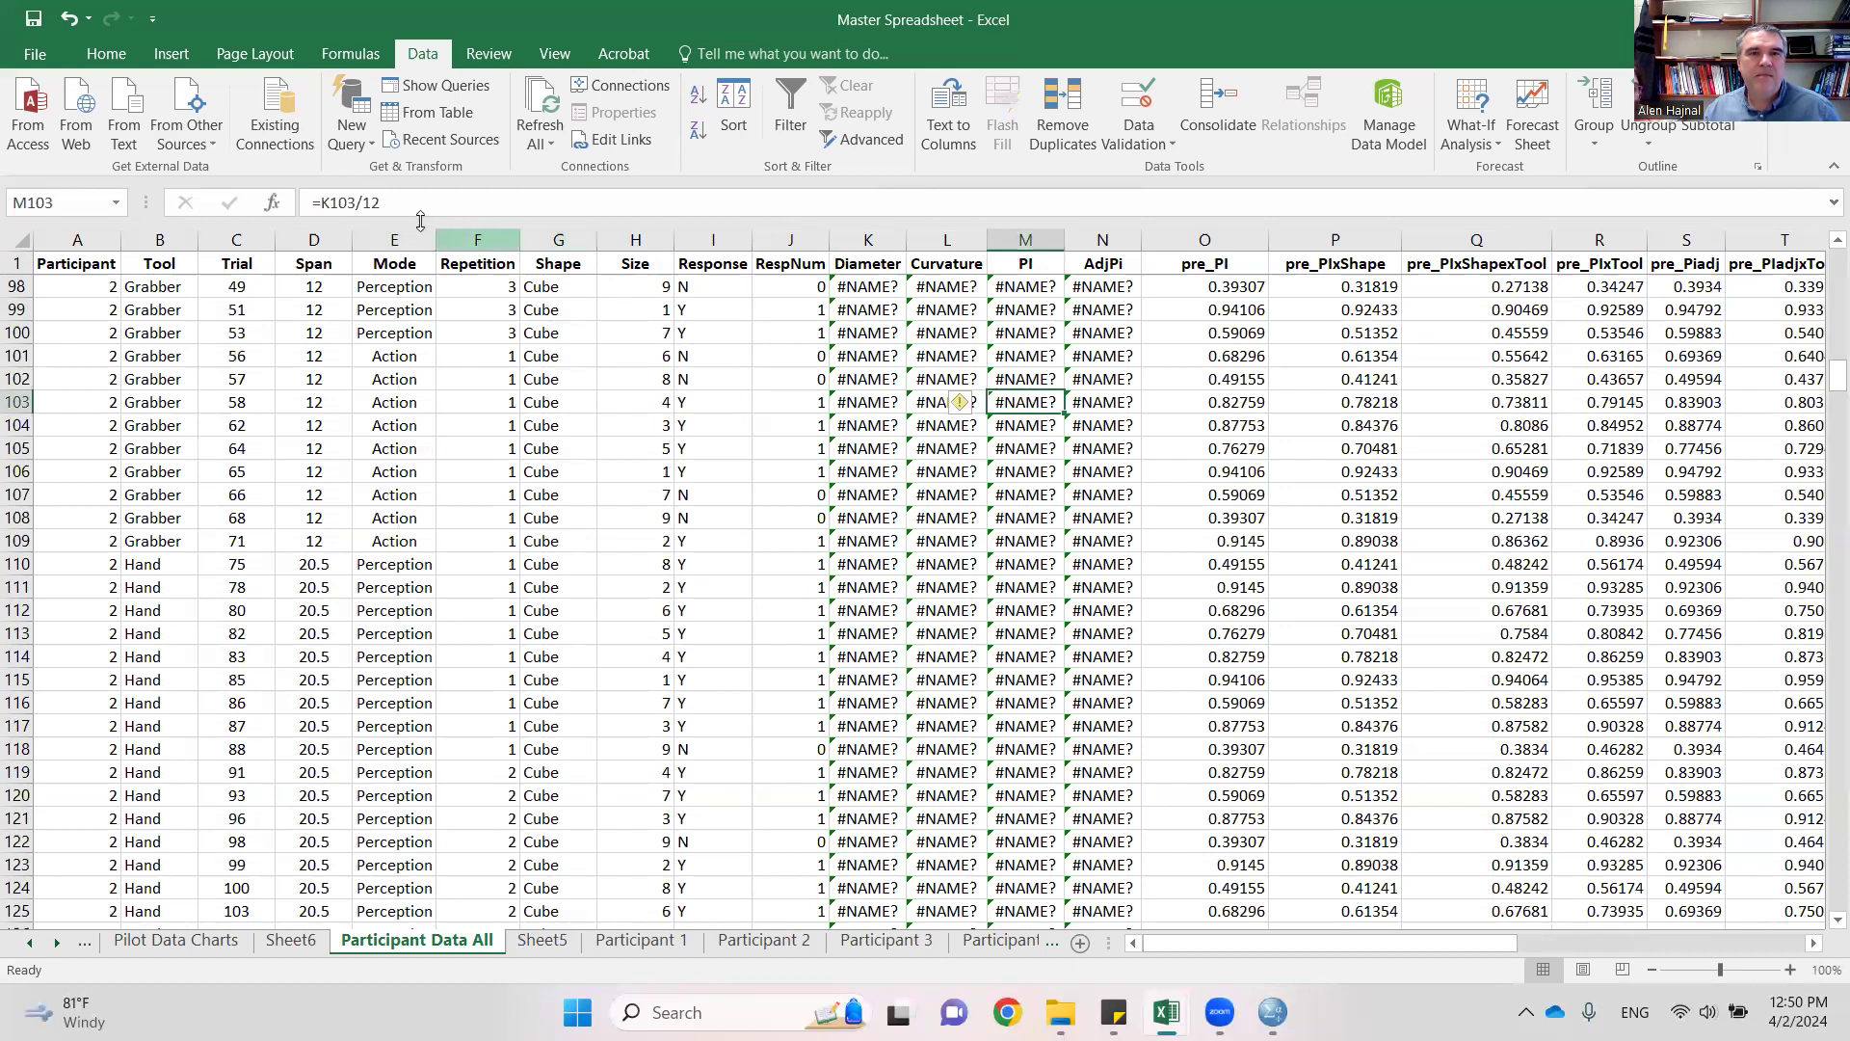
left_click(880, 451)
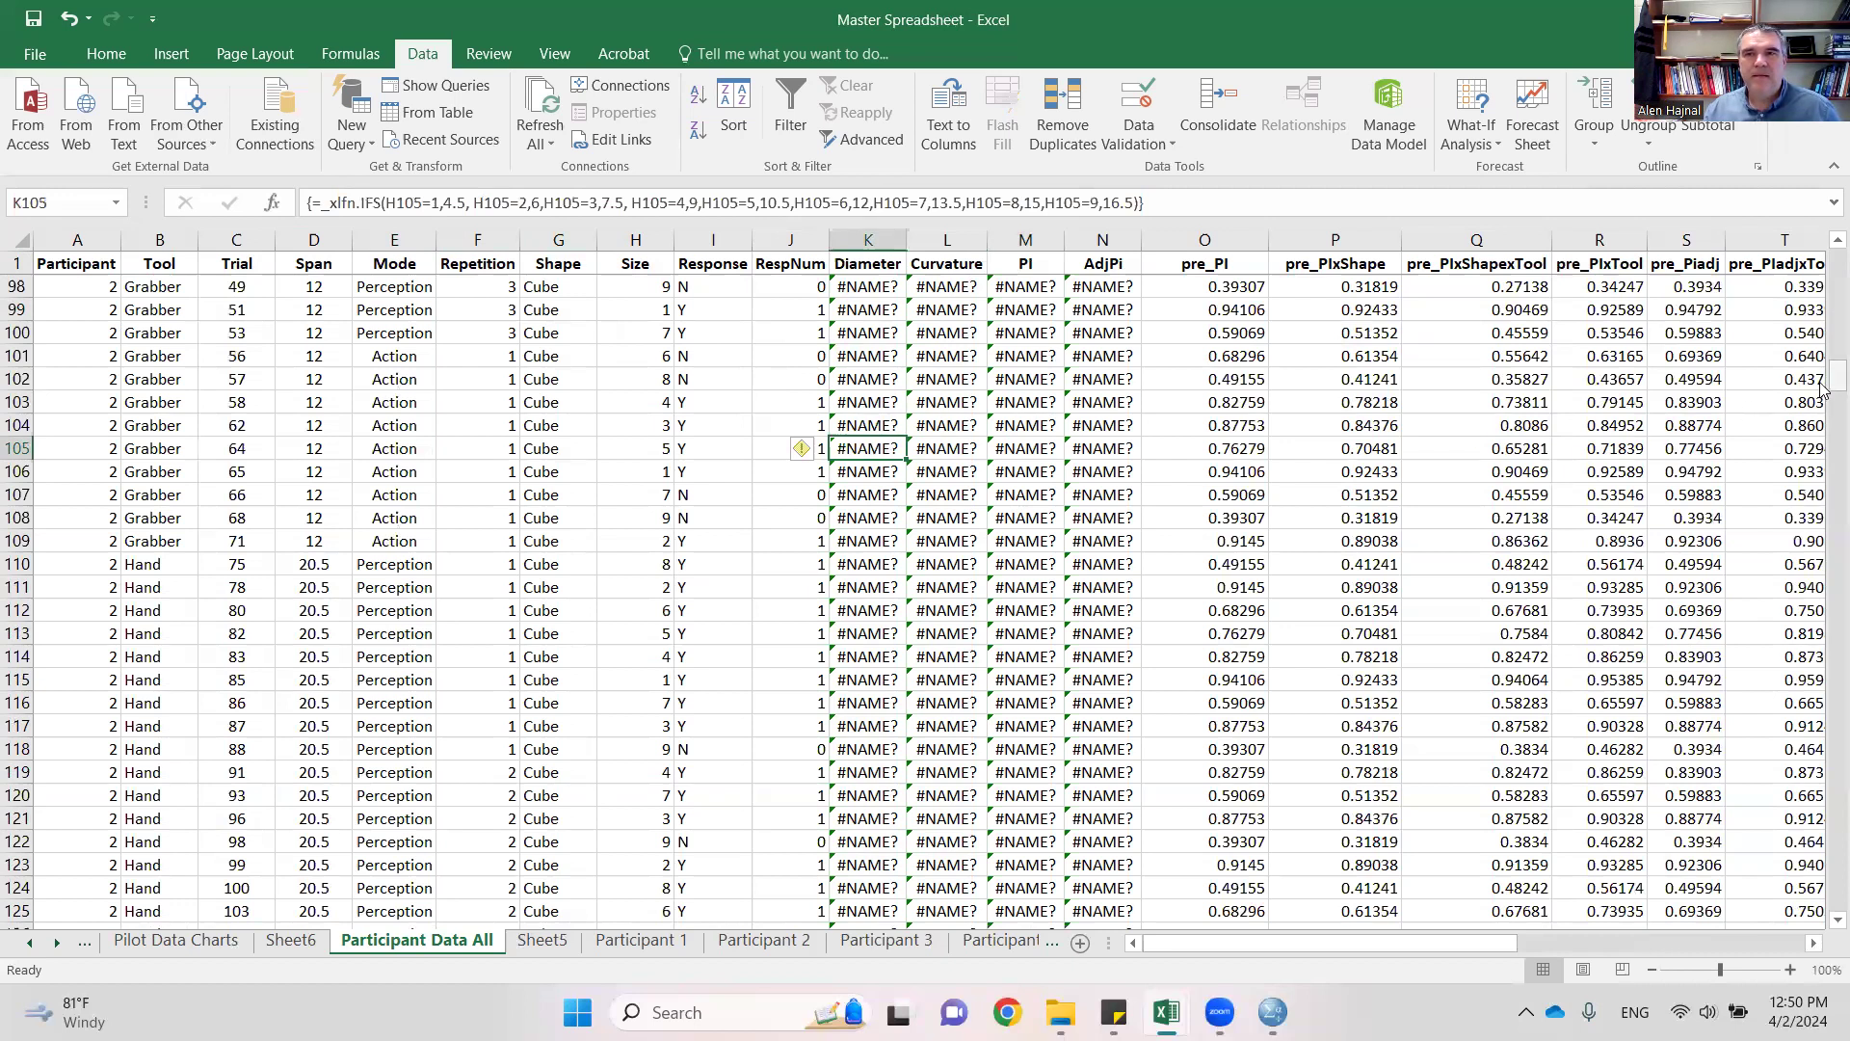
left_click_drag(1822, 386, 1821, 259)
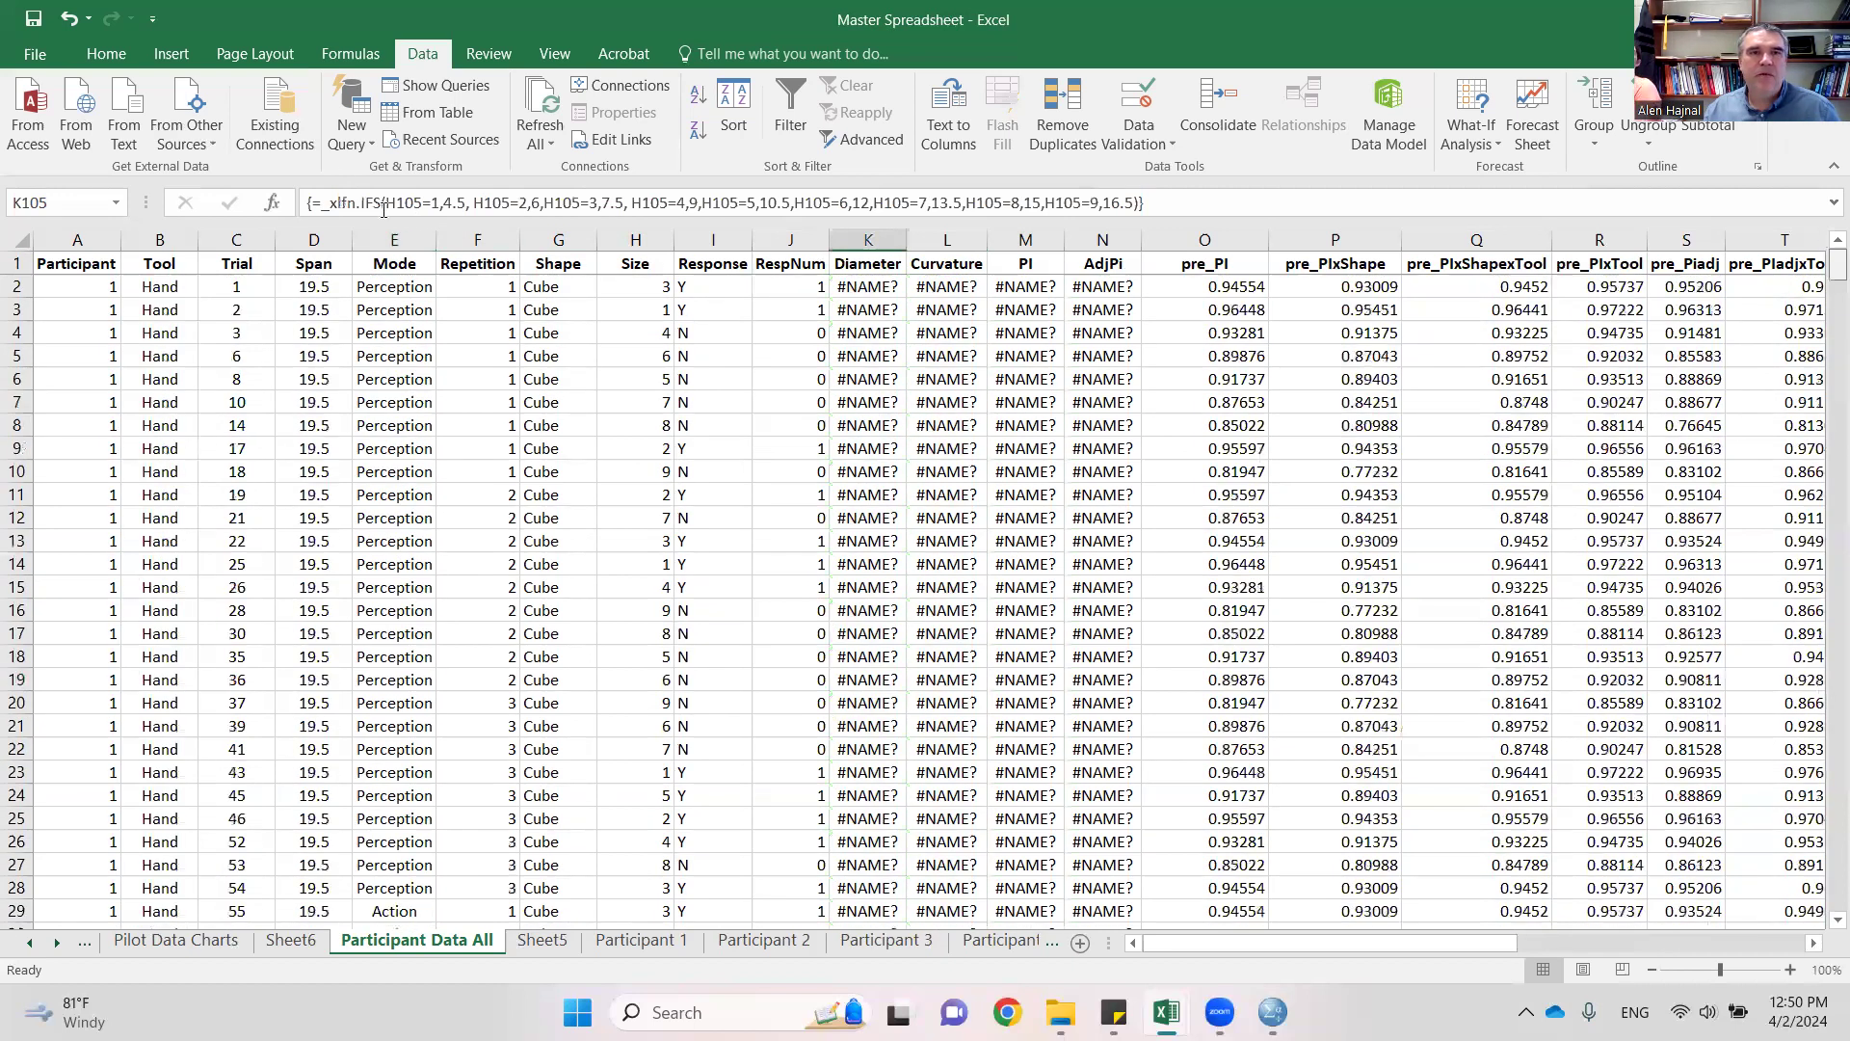
- Undo the sort by Shape and the resizing of the pasted chart
left_click(73, 18)
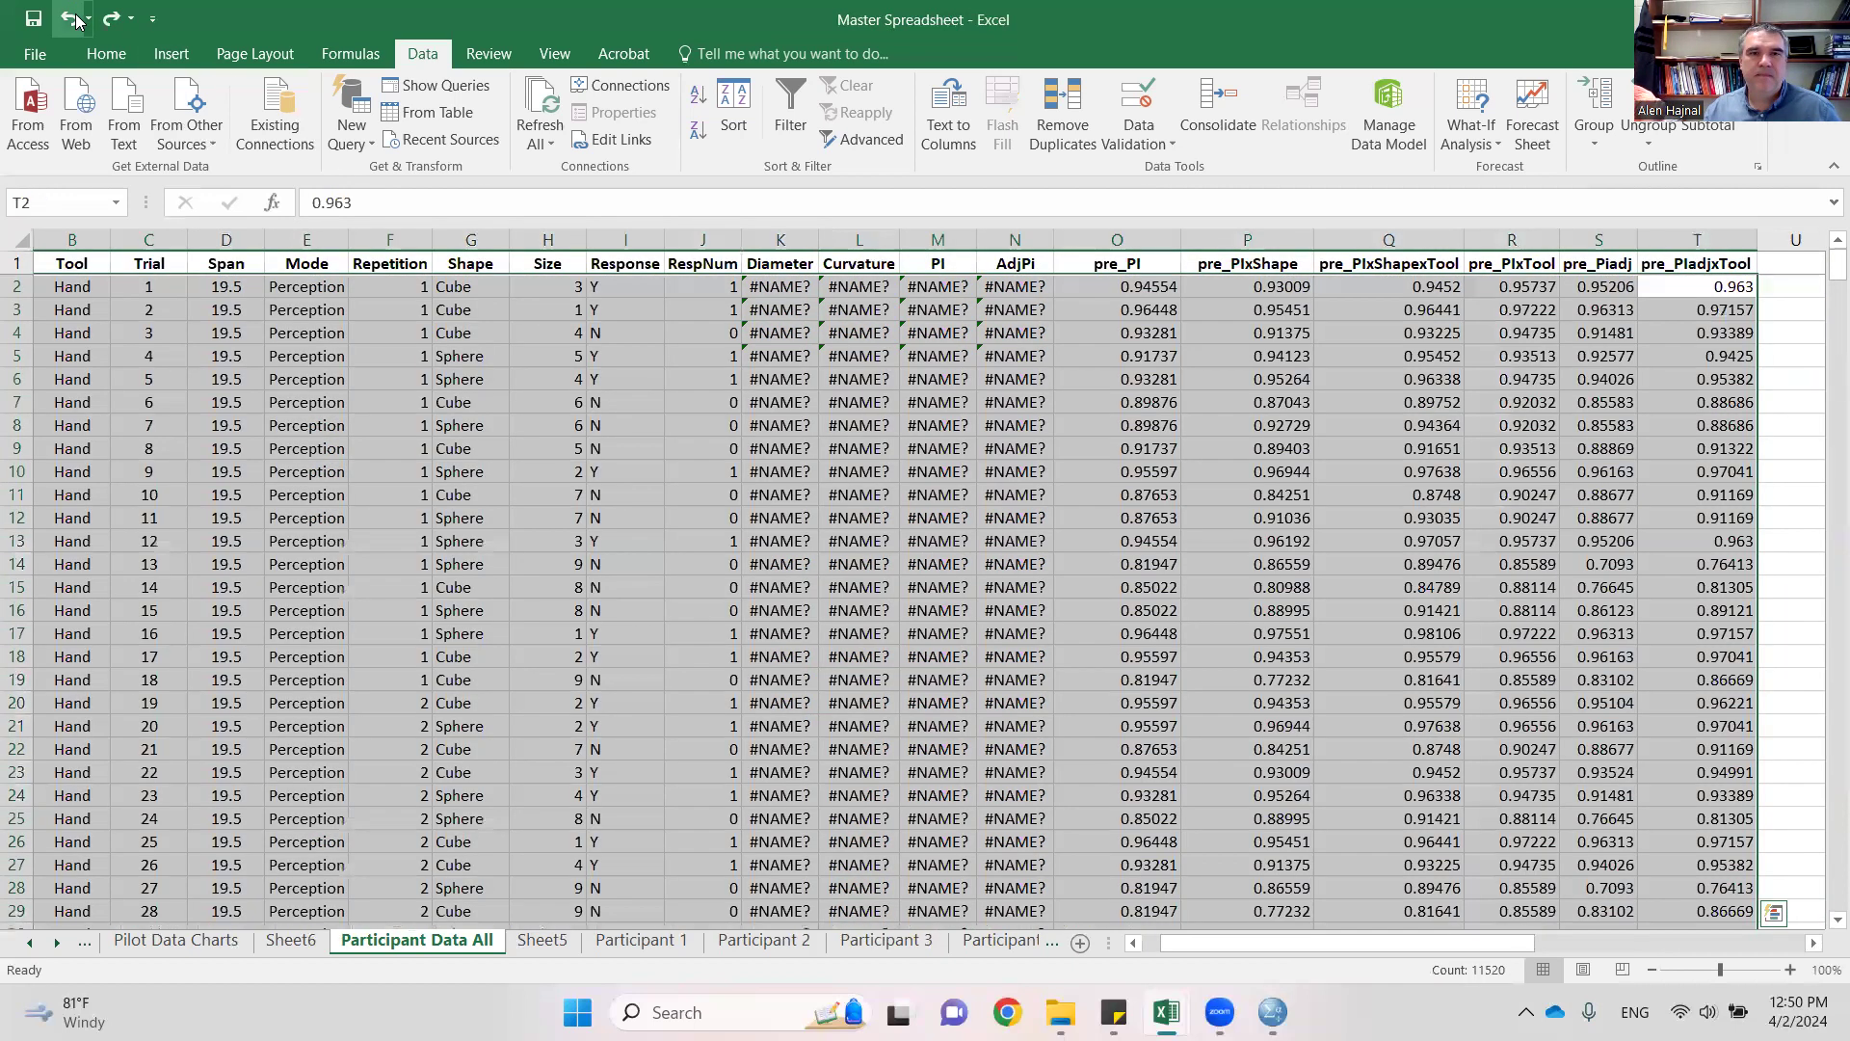
left_click(73, 18)
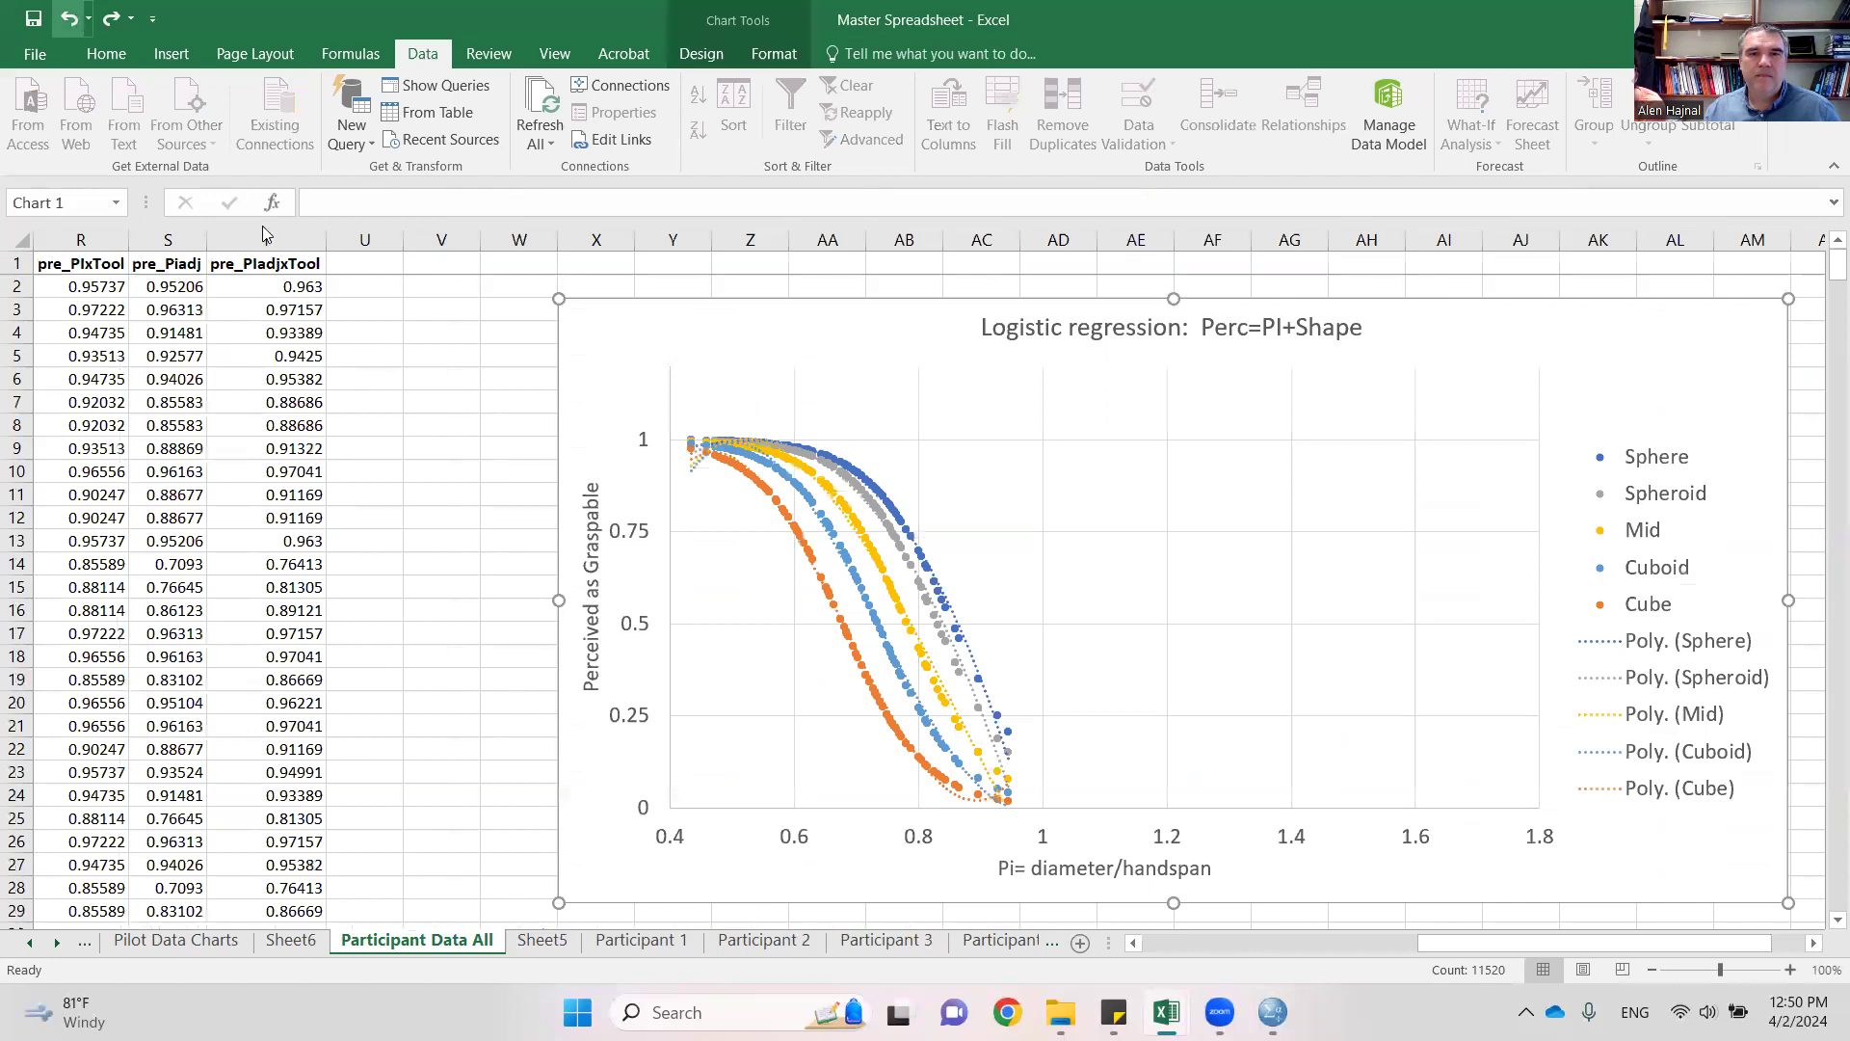
- Undo the pasted logistic regression chart and the widening of the pre_PIxTool, pre_Piadj and pre_PIadjxTool columns
left_click(1143, 947)
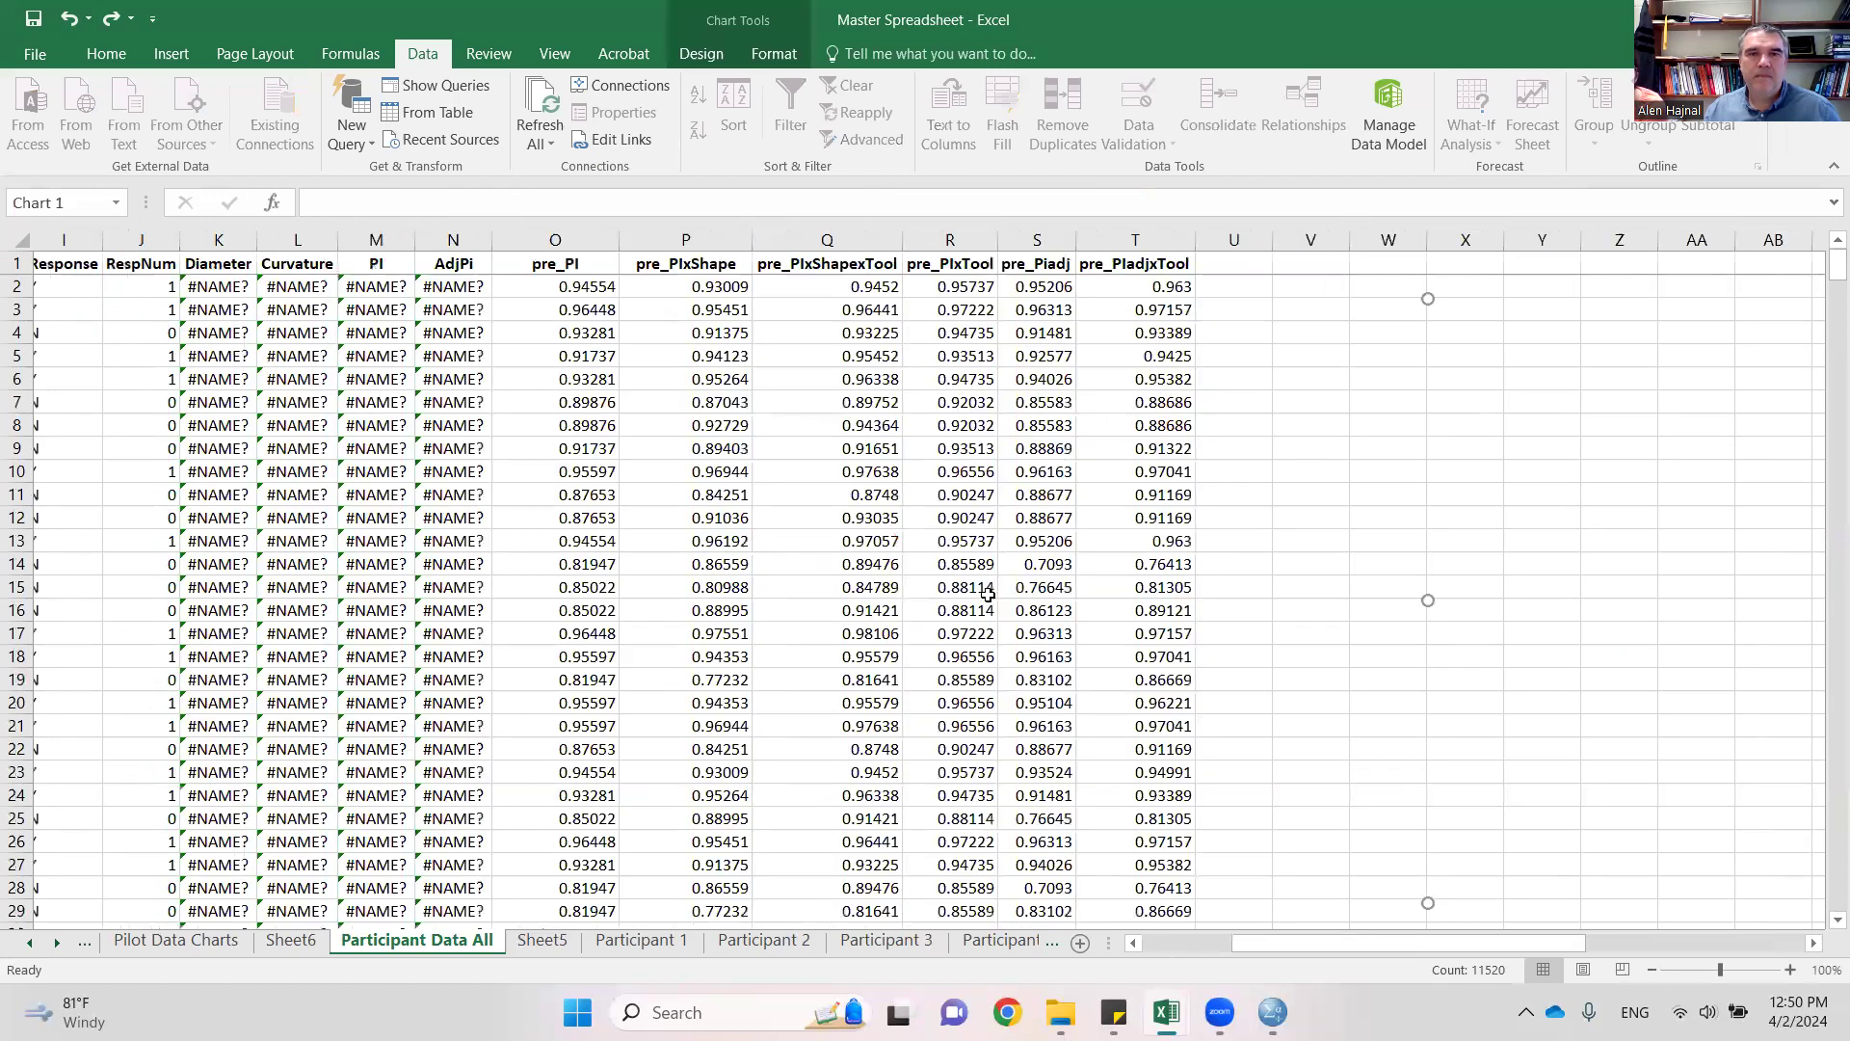
left_click(1163, 947)
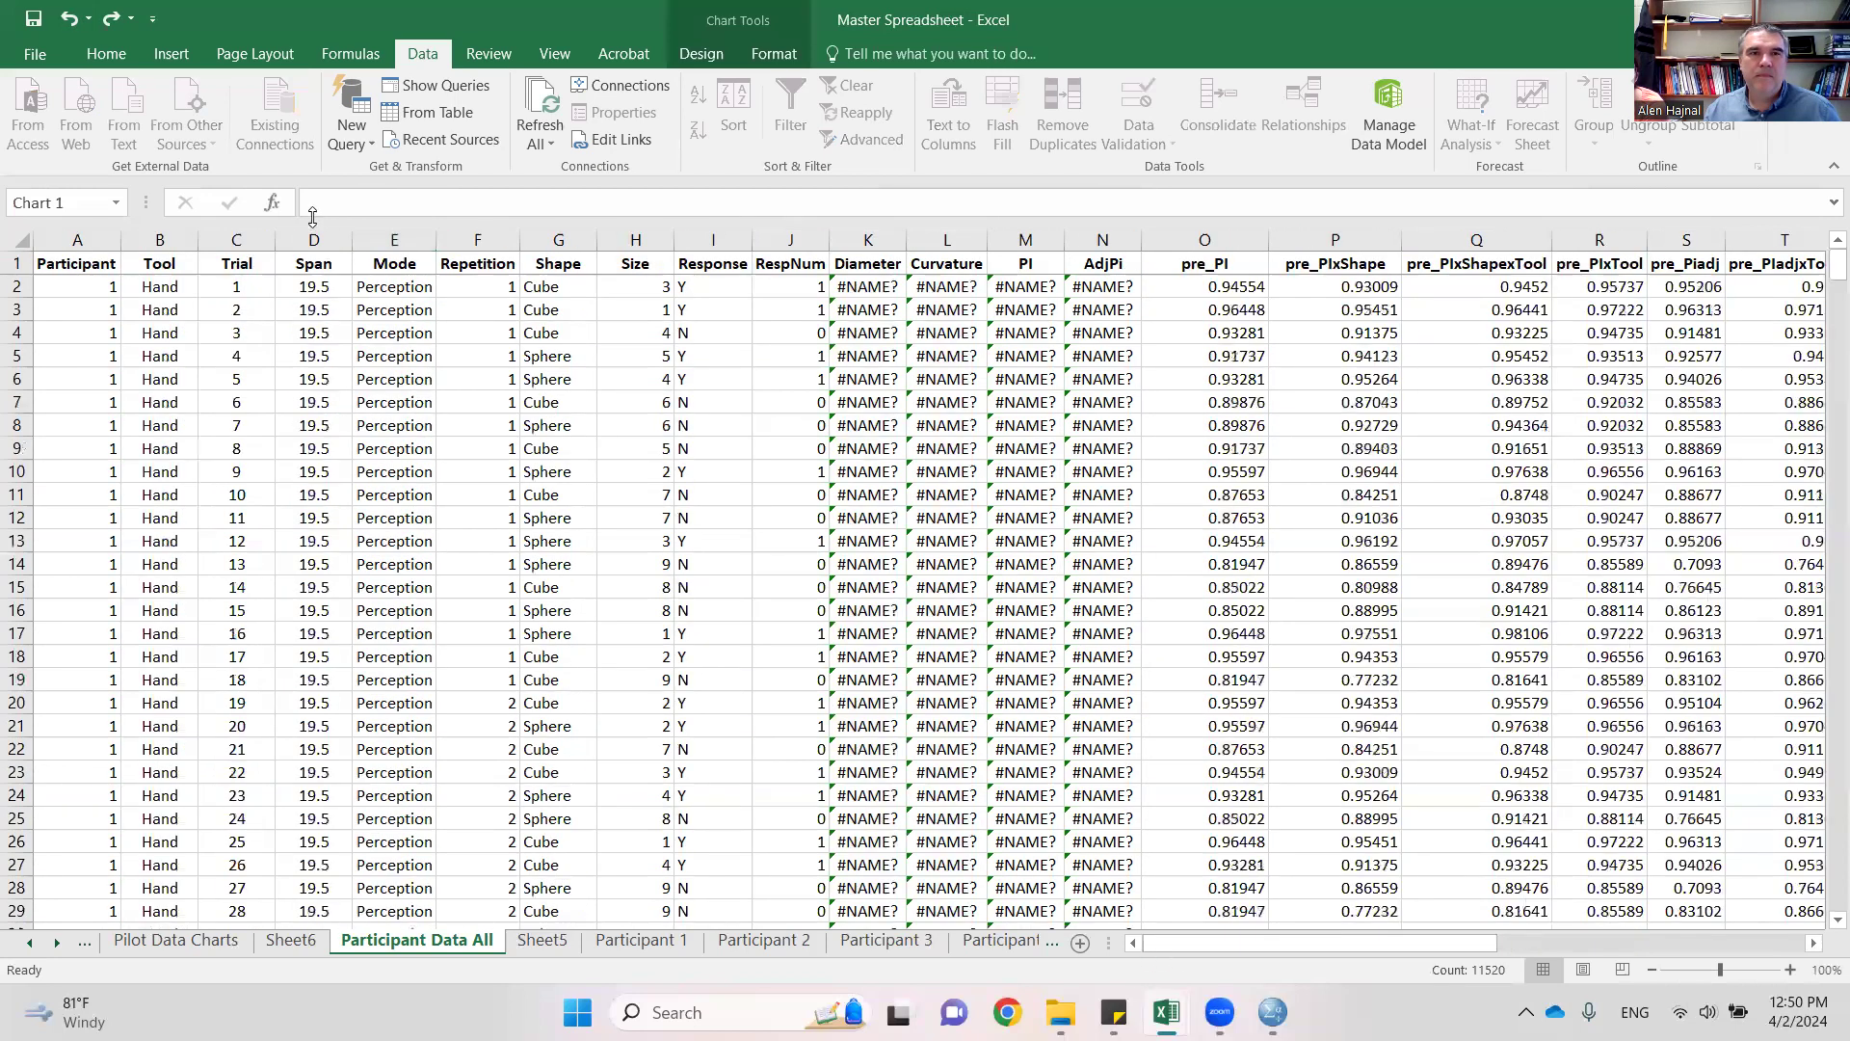
left_click(68, 26)
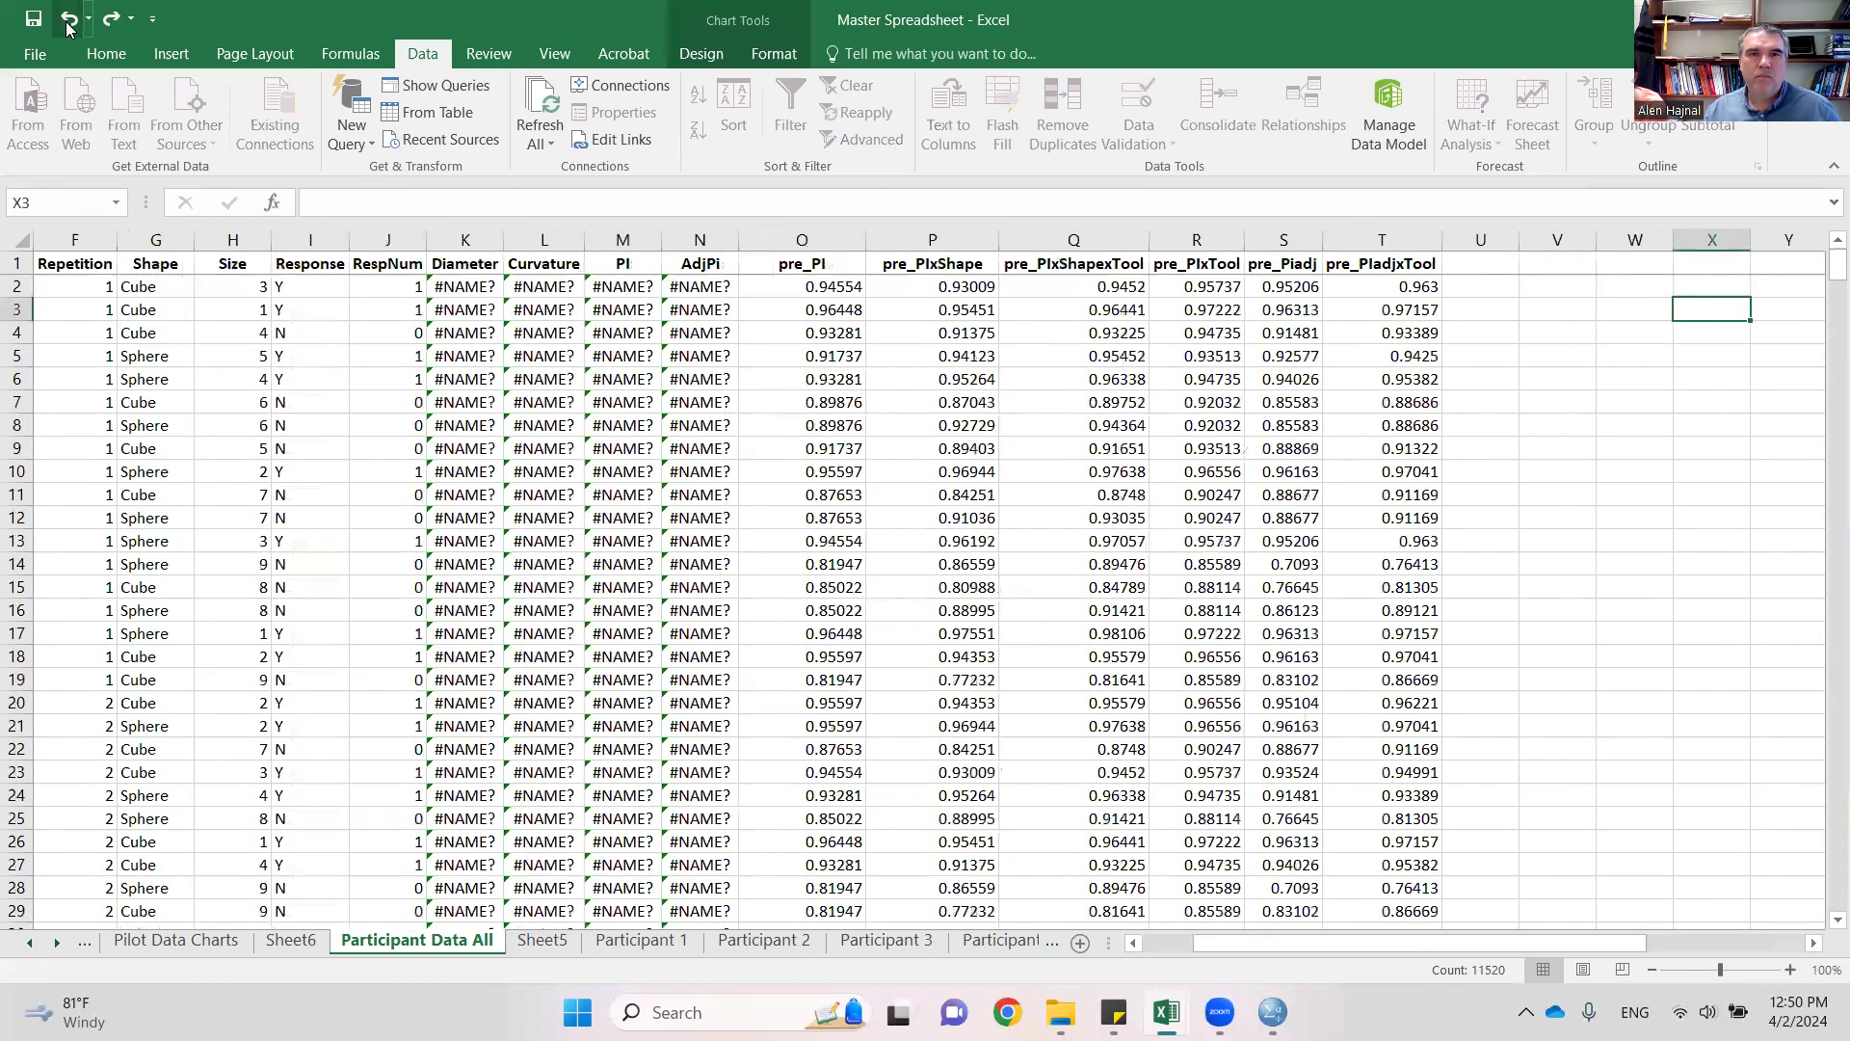
left_click(69, 26)
left_click(68, 26)
left_click(68, 26)
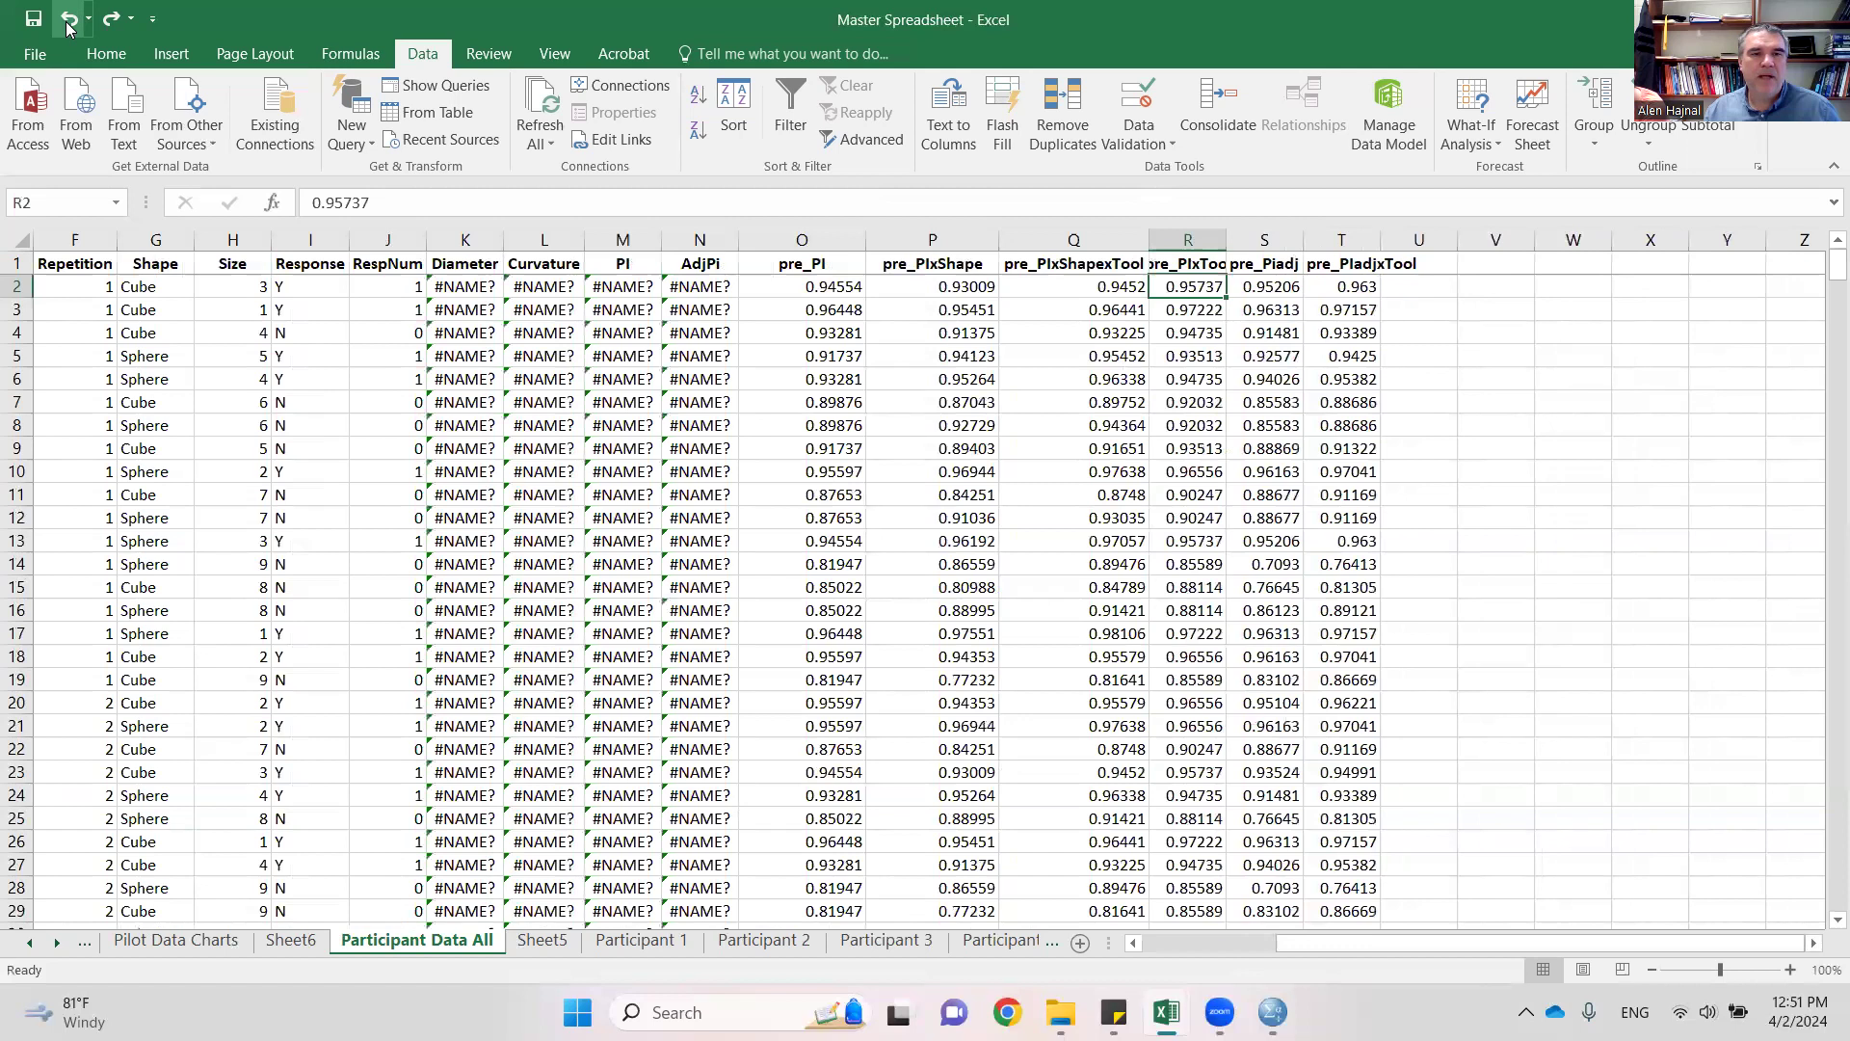
- Undo the header entries in R1 to T1 and the widening of the pre_PIxShapexTool column
left_click(69, 26)
left_click(68, 26)
left_click(68, 26)
left_click(69, 26)
left_click(68, 26)
left_click(69, 26)
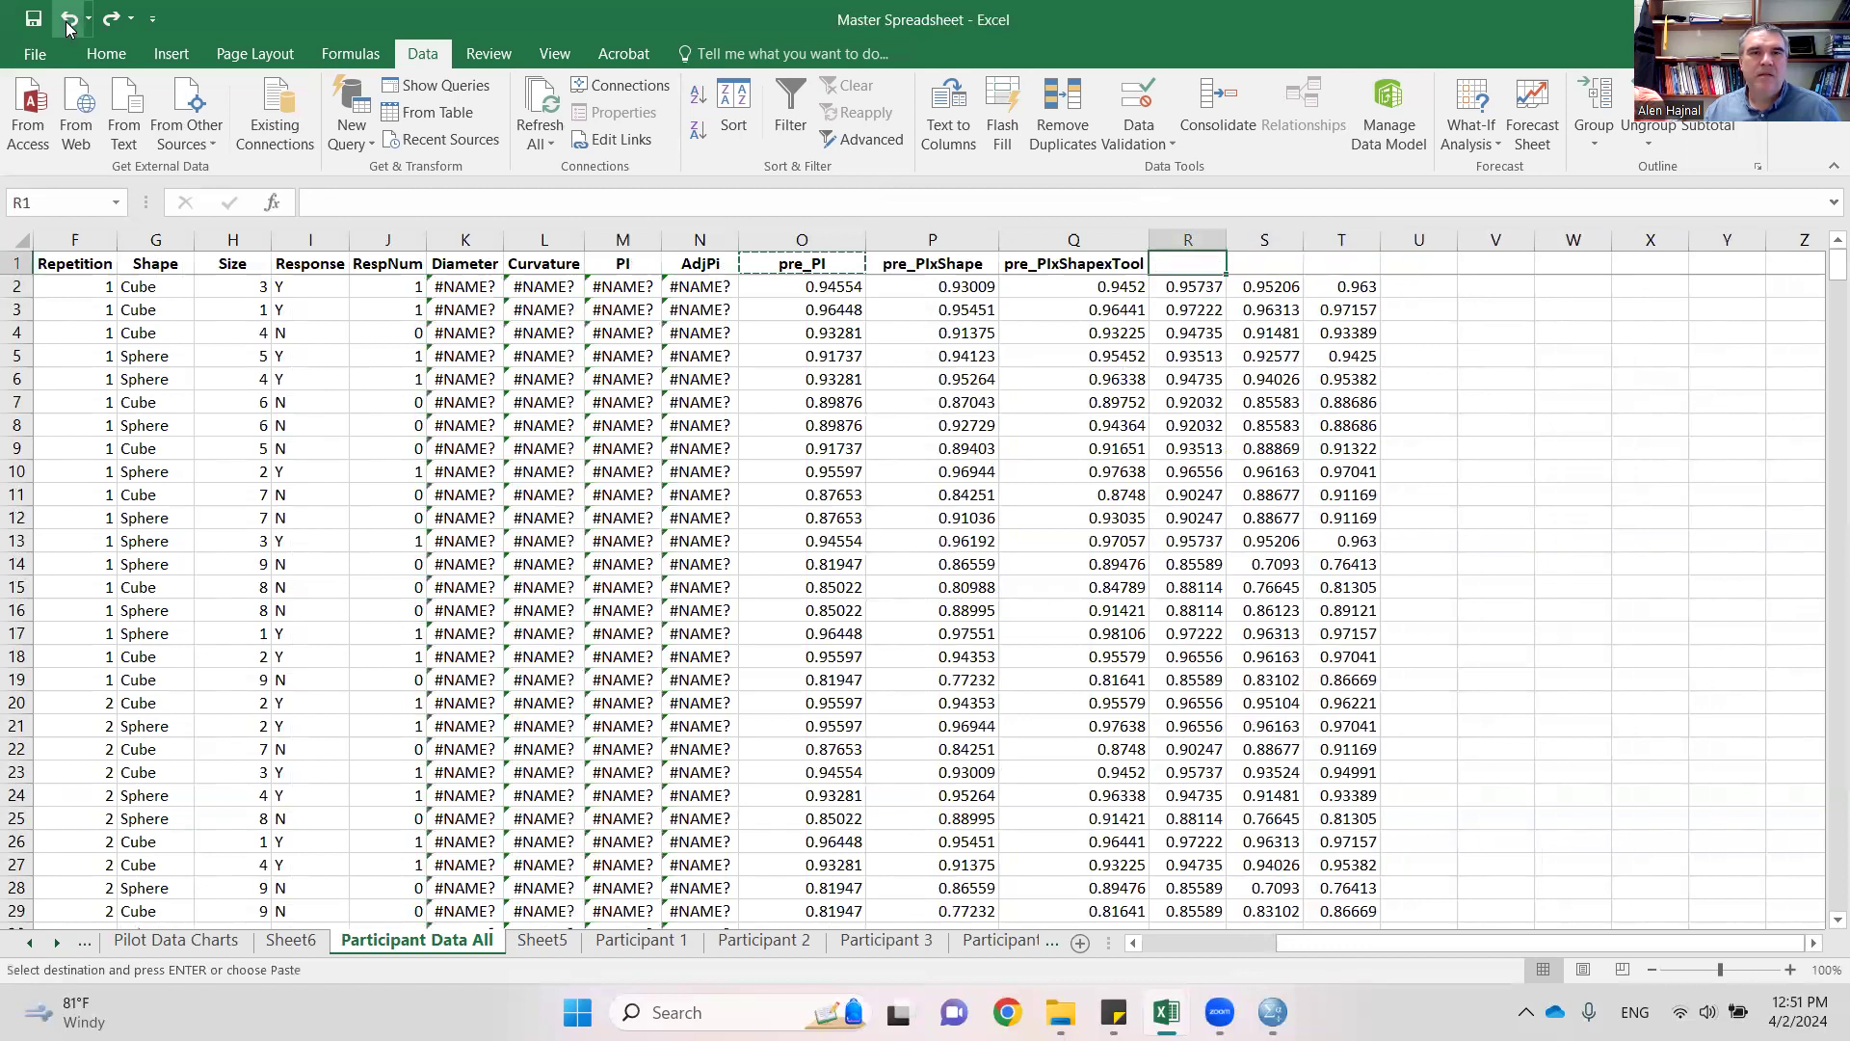
left_click(69, 26)
left_click(68, 26)
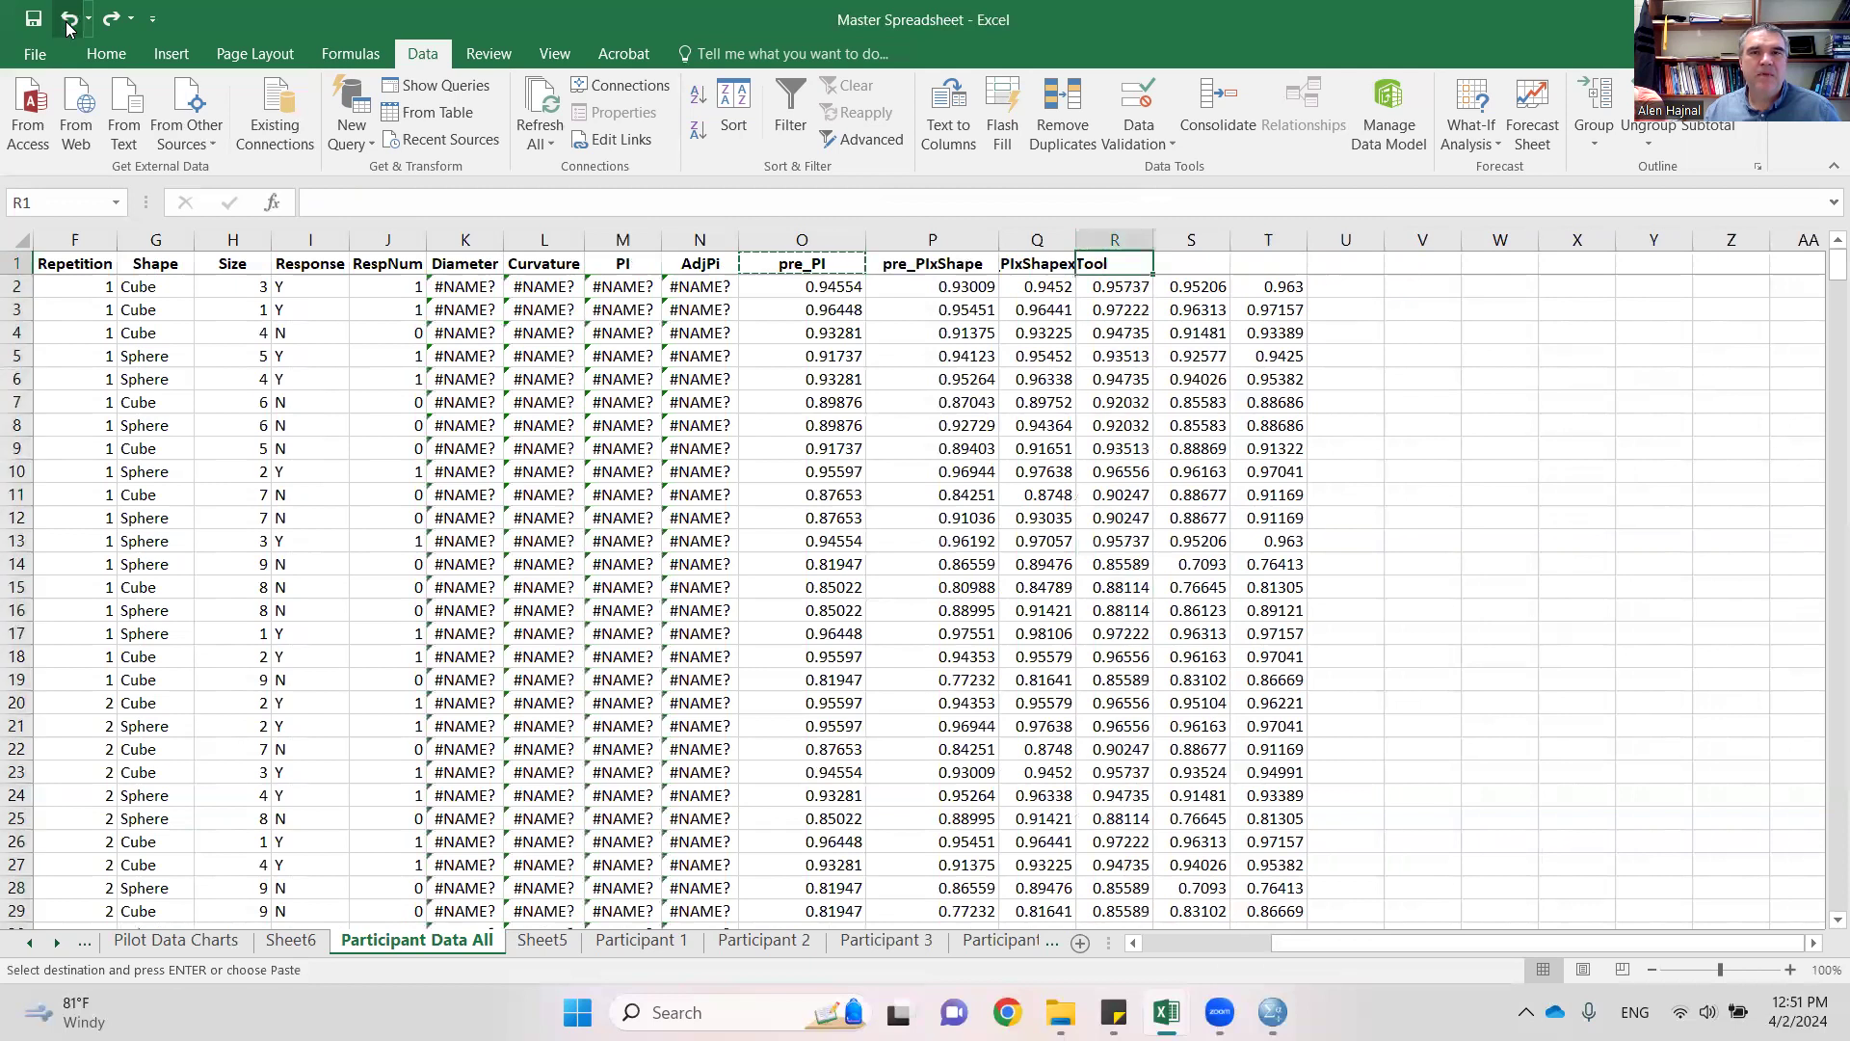
- Undo the header edits in columns O to Q and the pasted predicted probabilities in columns O to T
left_click(69, 26)
left_click(68, 26)
left_click(68, 26)
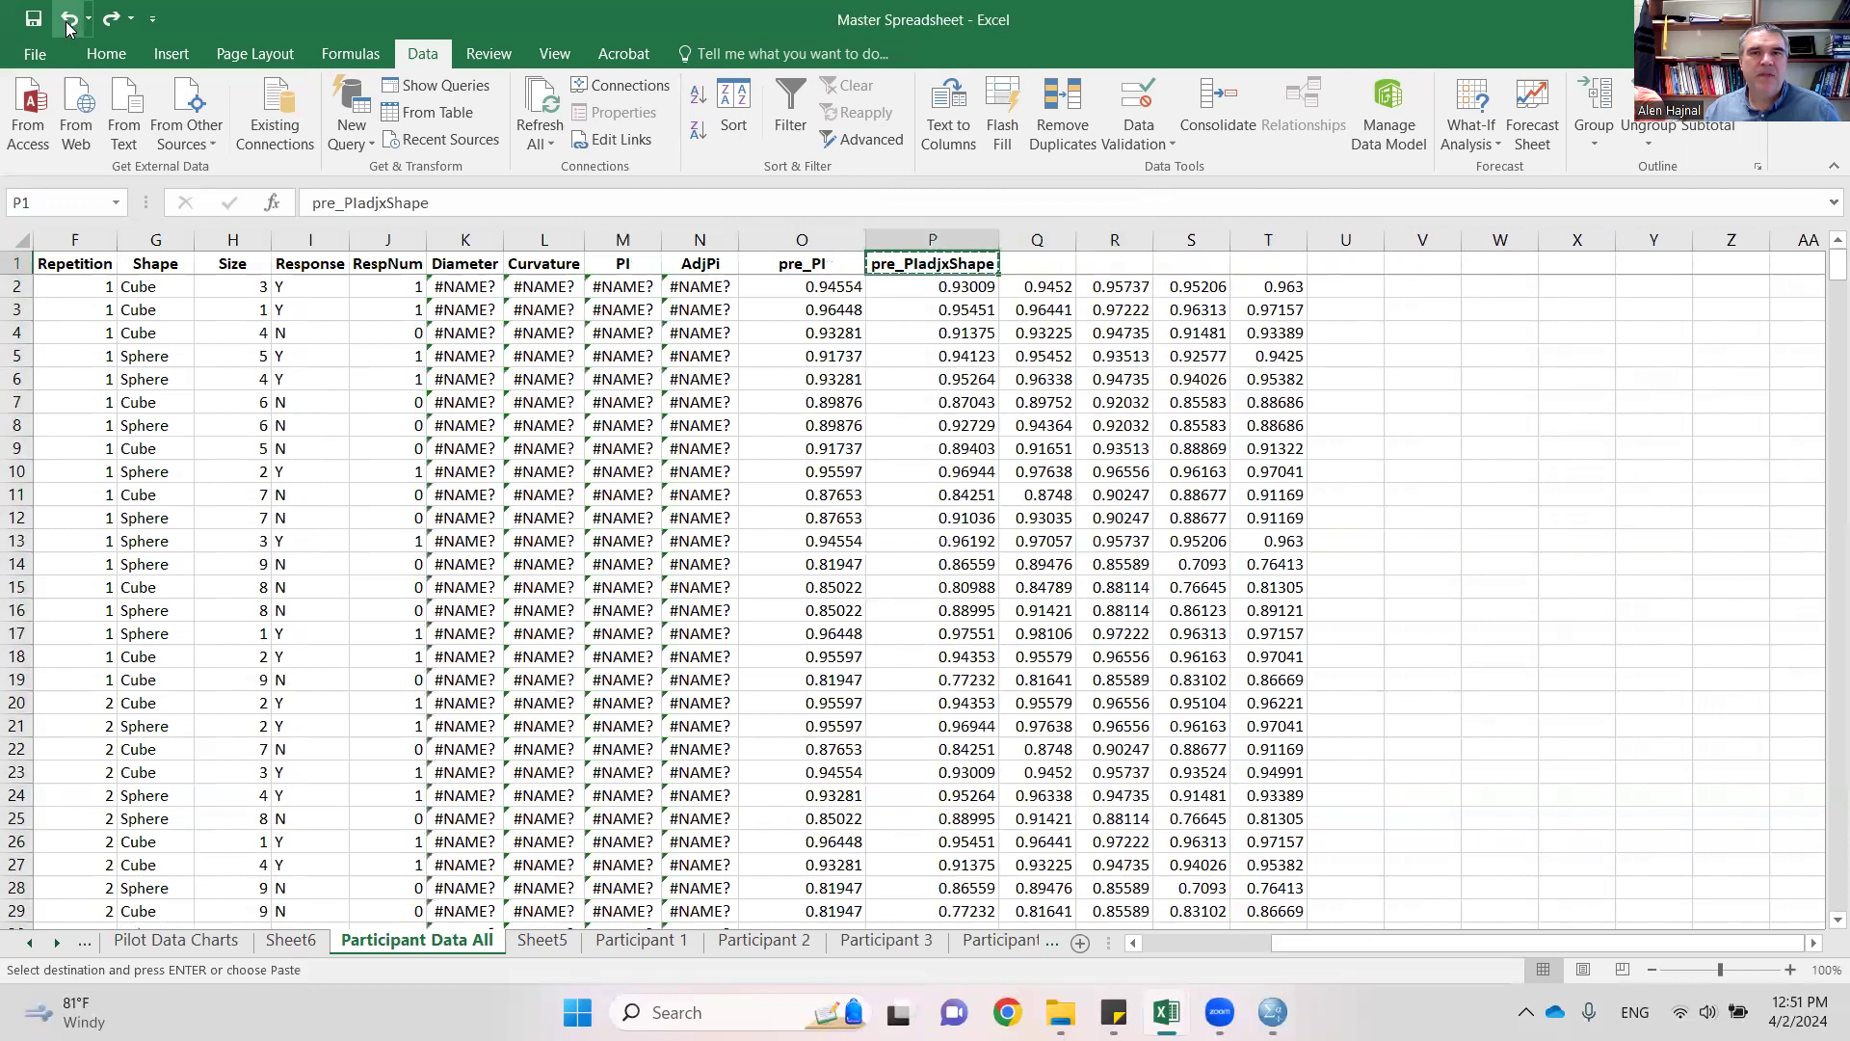
left_click(68, 26)
left_click(69, 26)
left_click(68, 26)
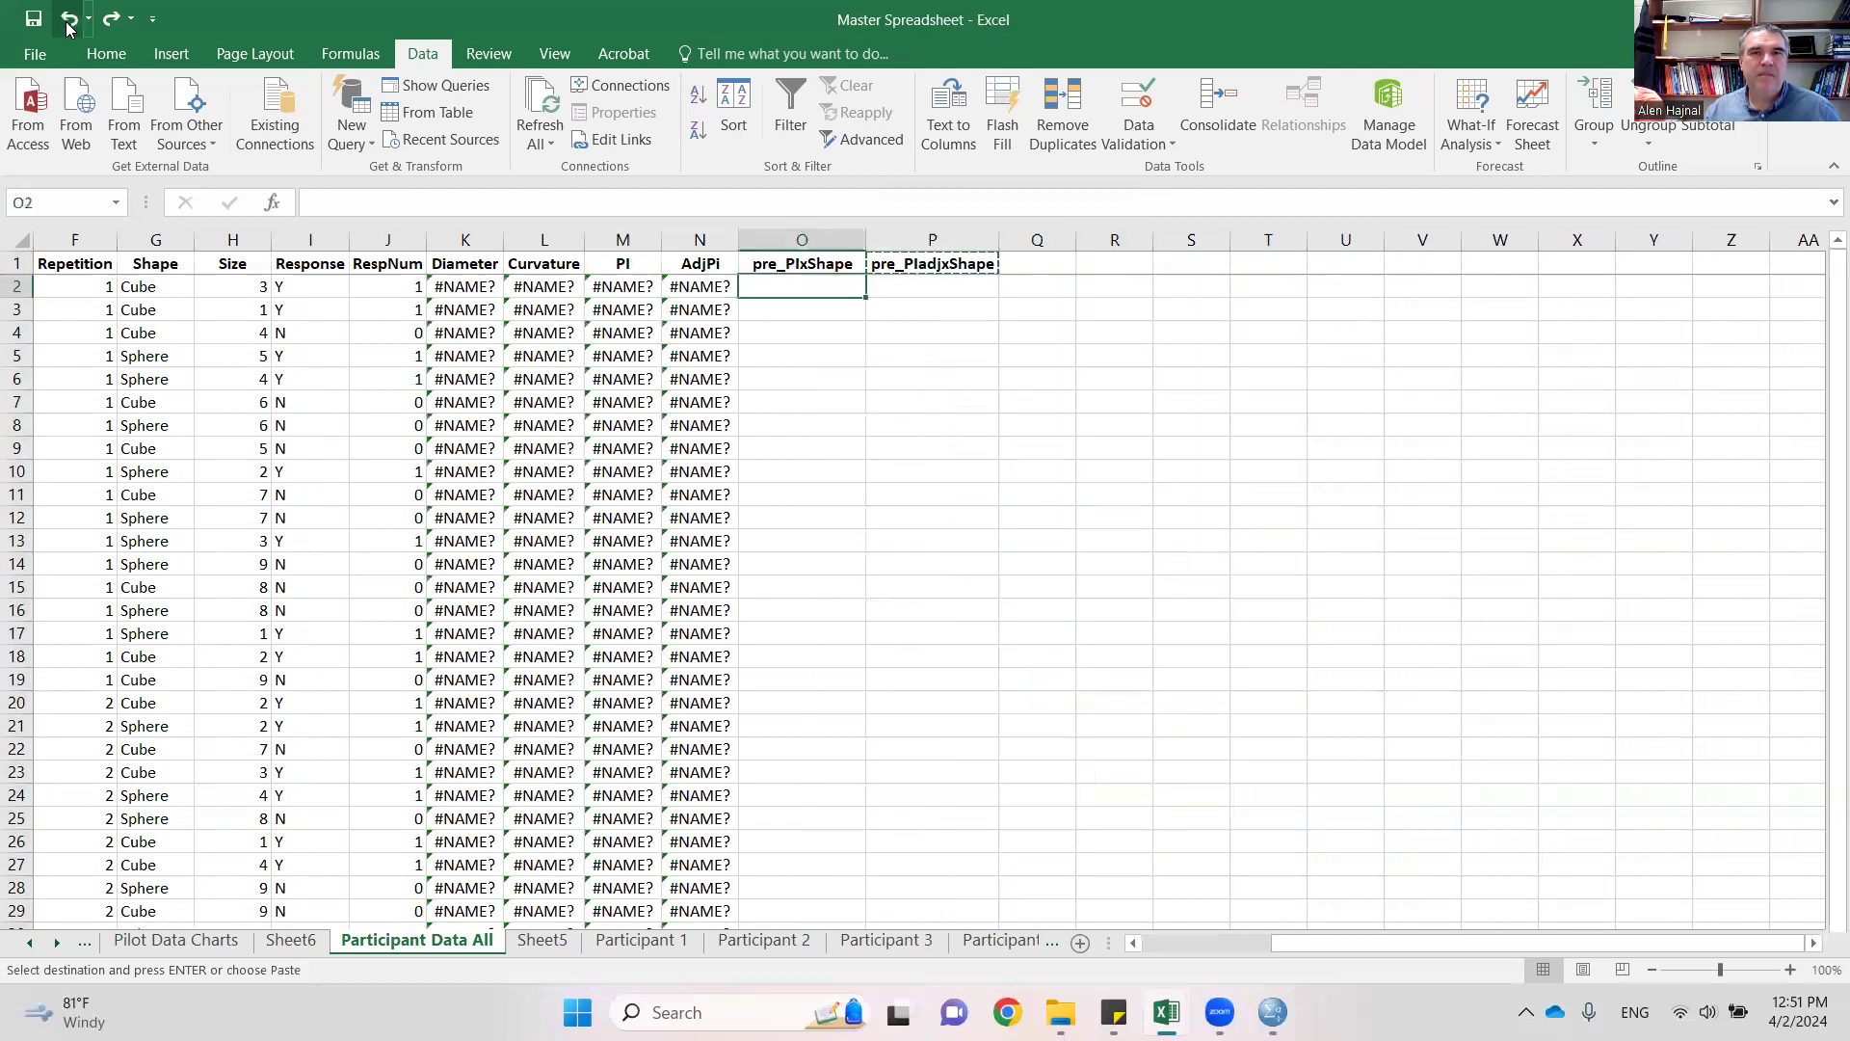
- Undo the earlier changes on Sheet5 and return to the Participant Data All sheet
left_click(68, 26)
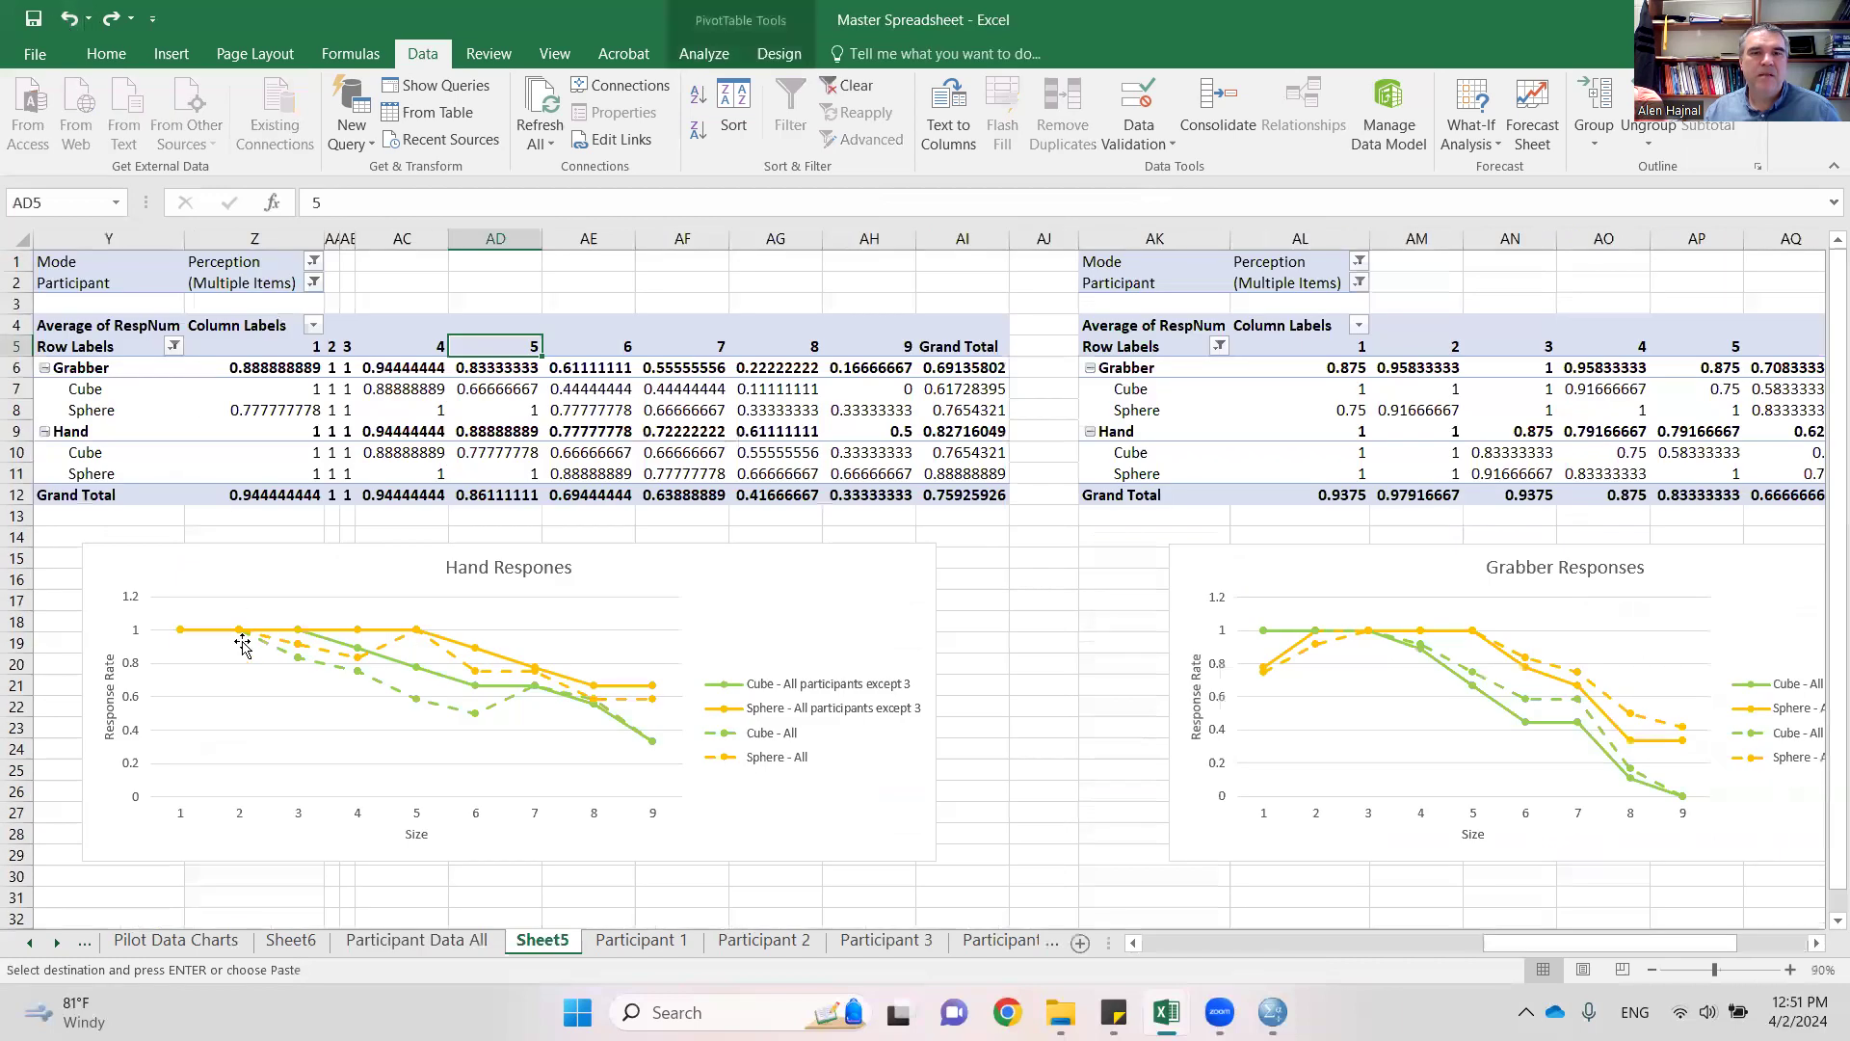
left_click(428, 948)
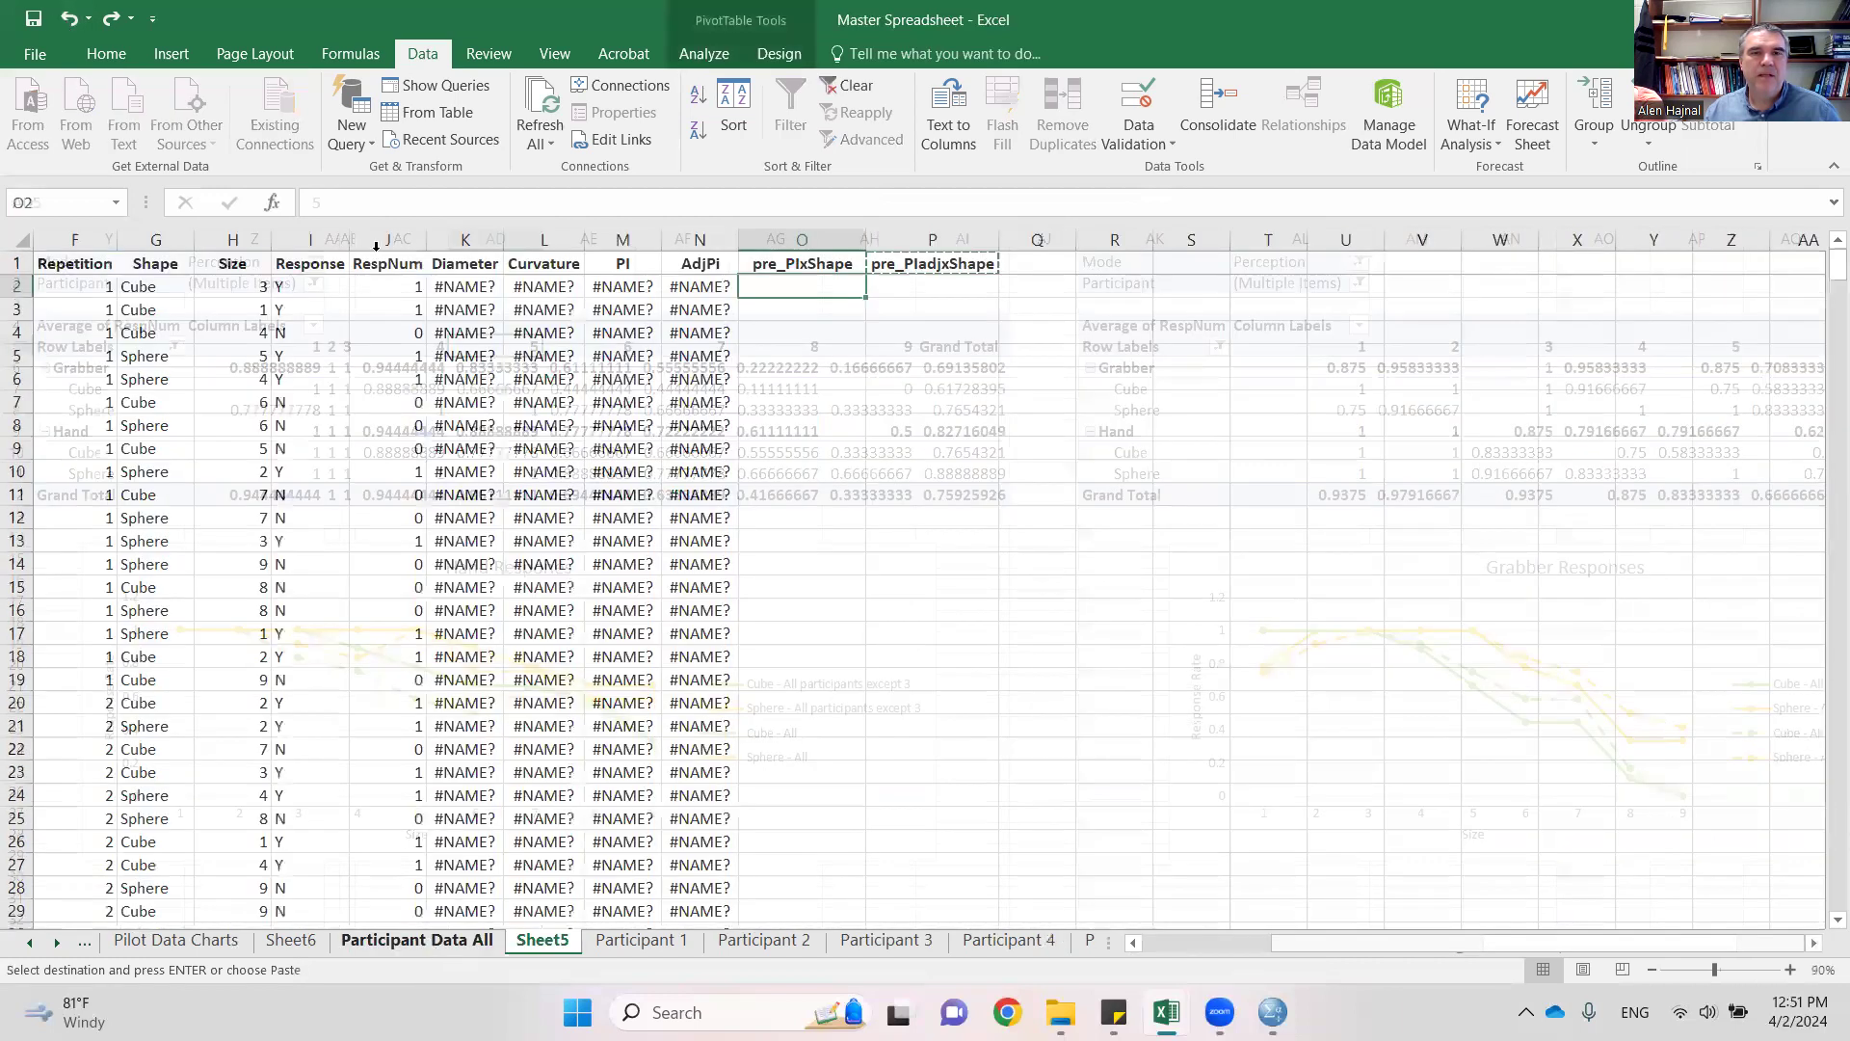
left_click(68, 19)
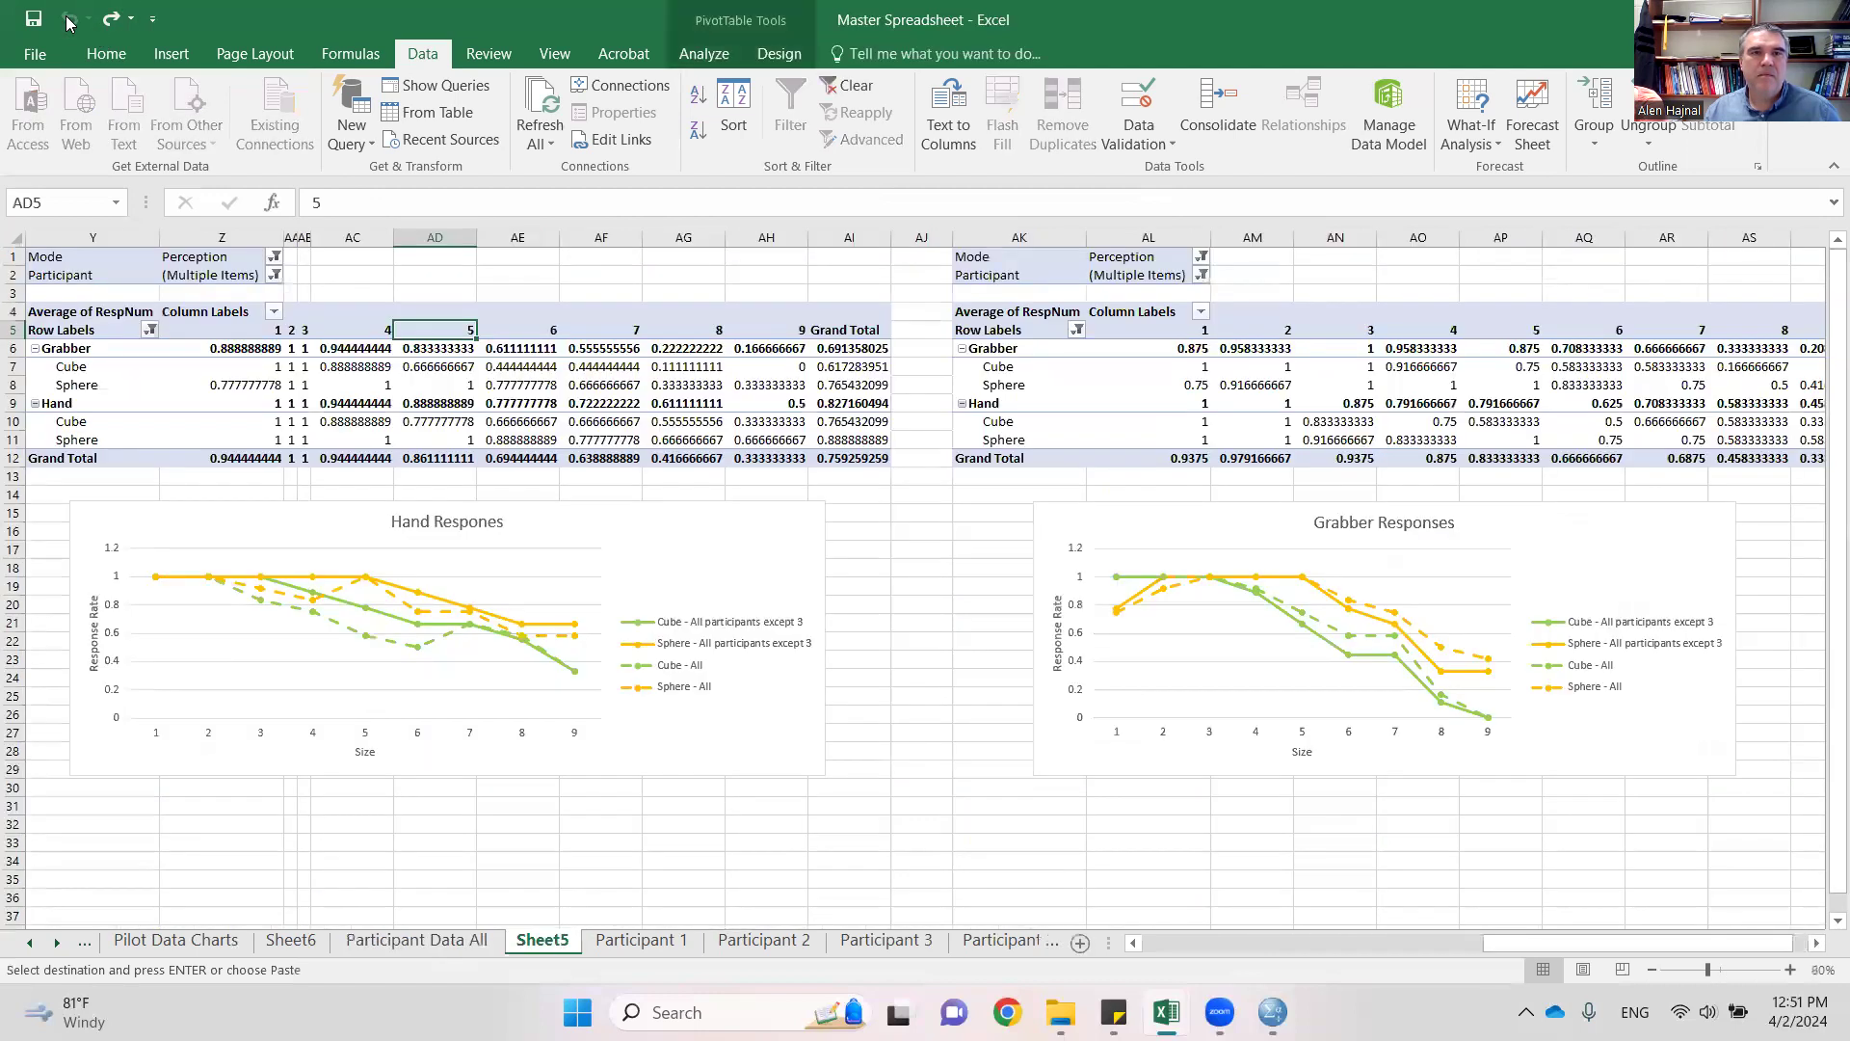
left_click(435, 948)
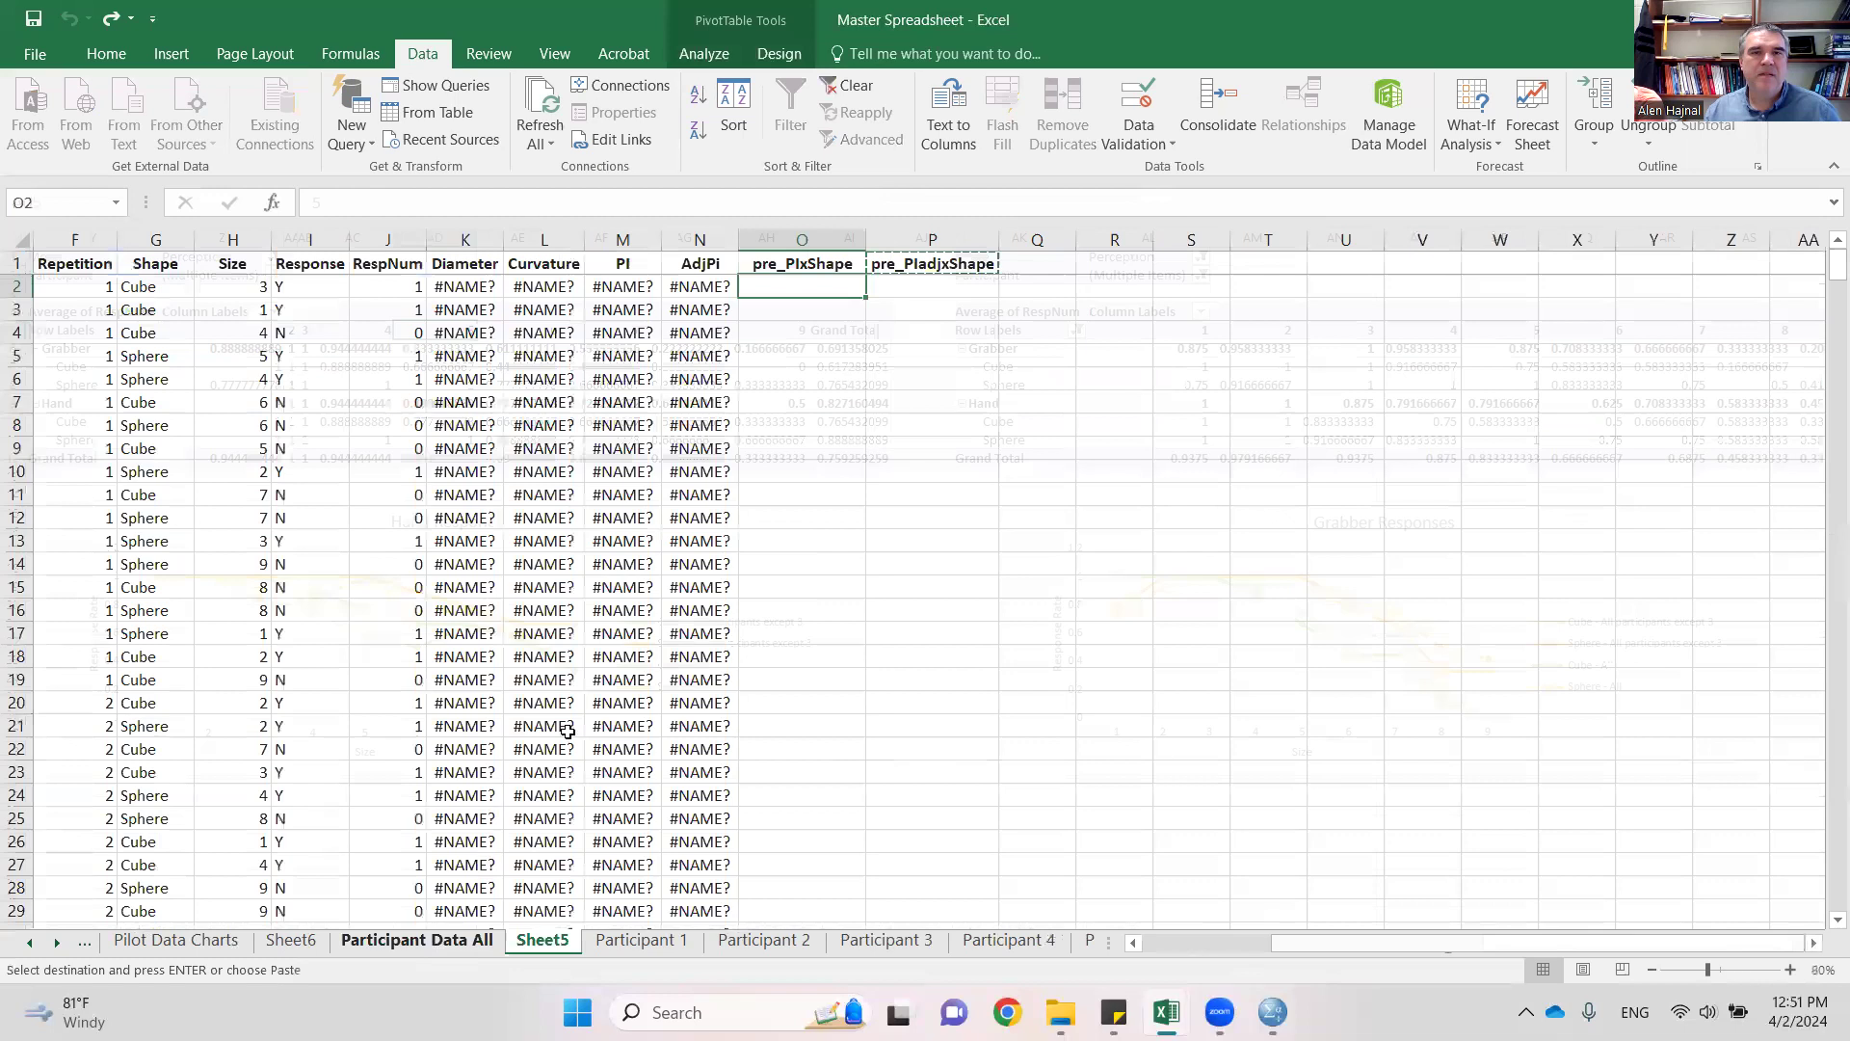
- Inspect the Diameter formula in cell K2 of the participant data and the column under pre_PIxShape
left_click(1149, 948)
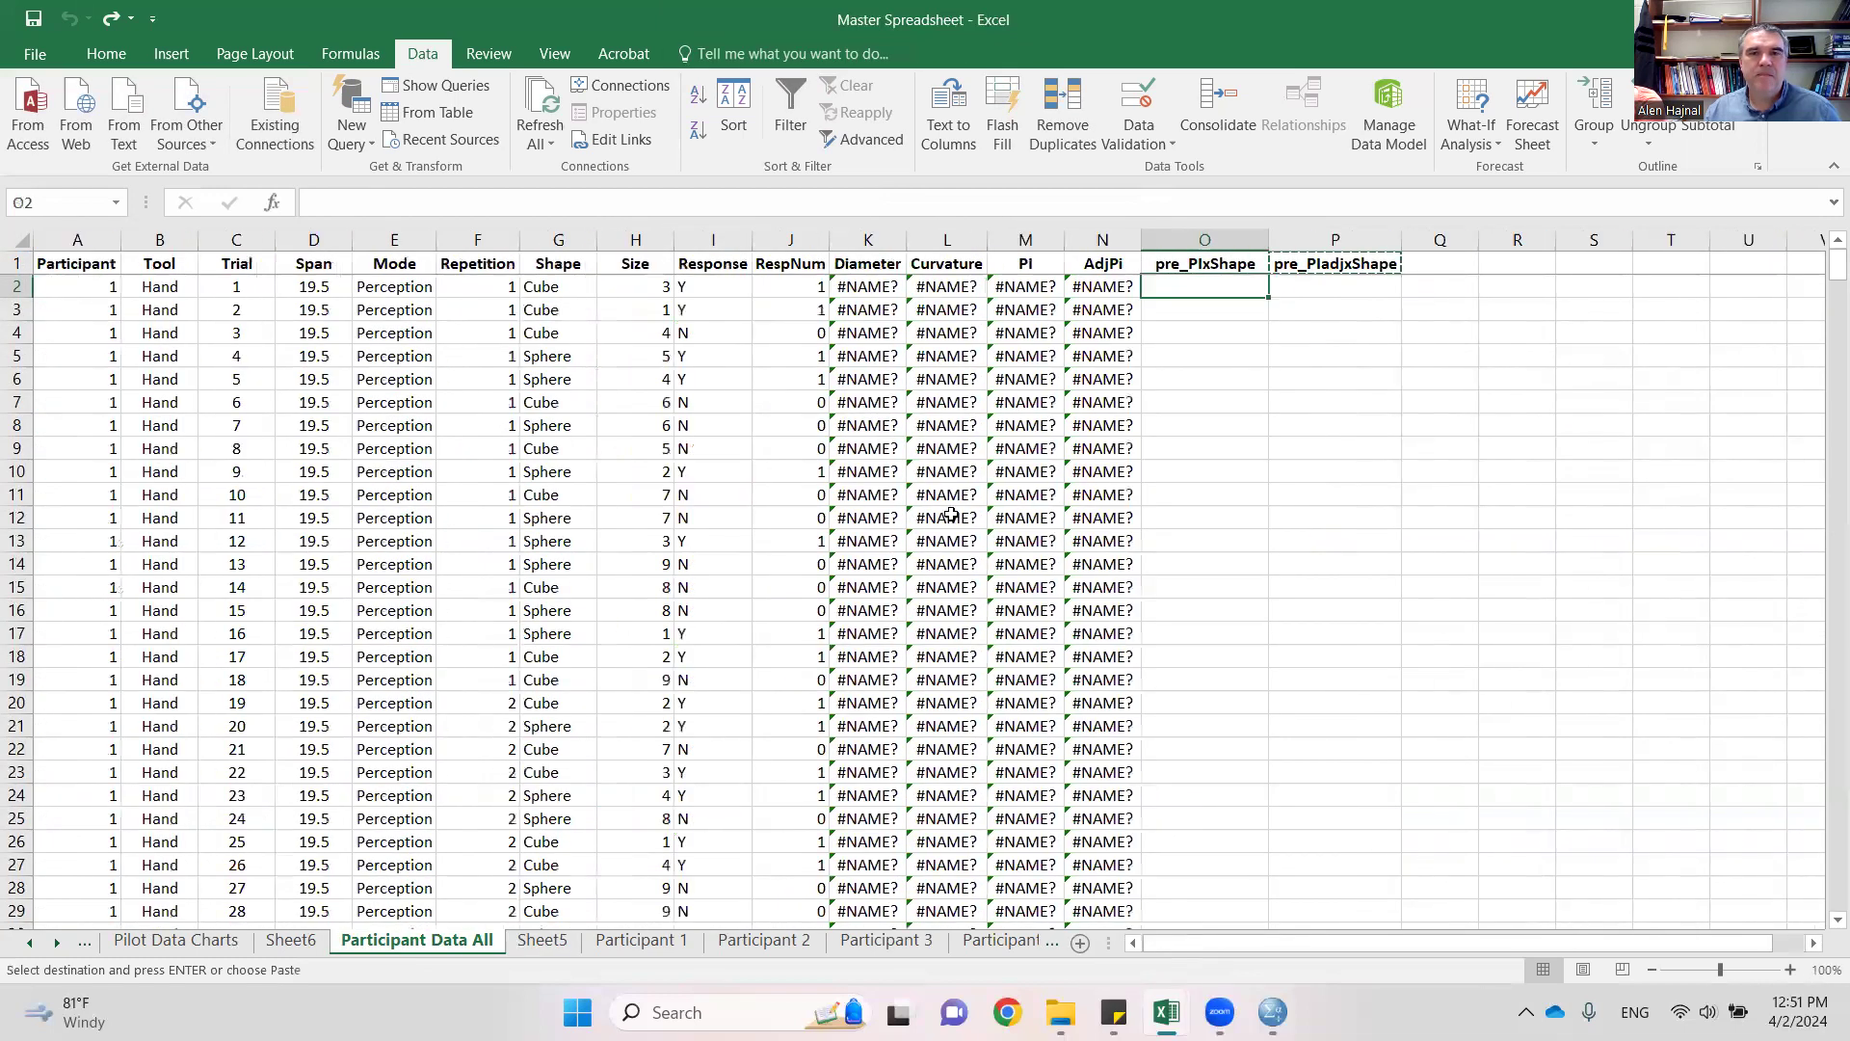
left_click(868, 285)
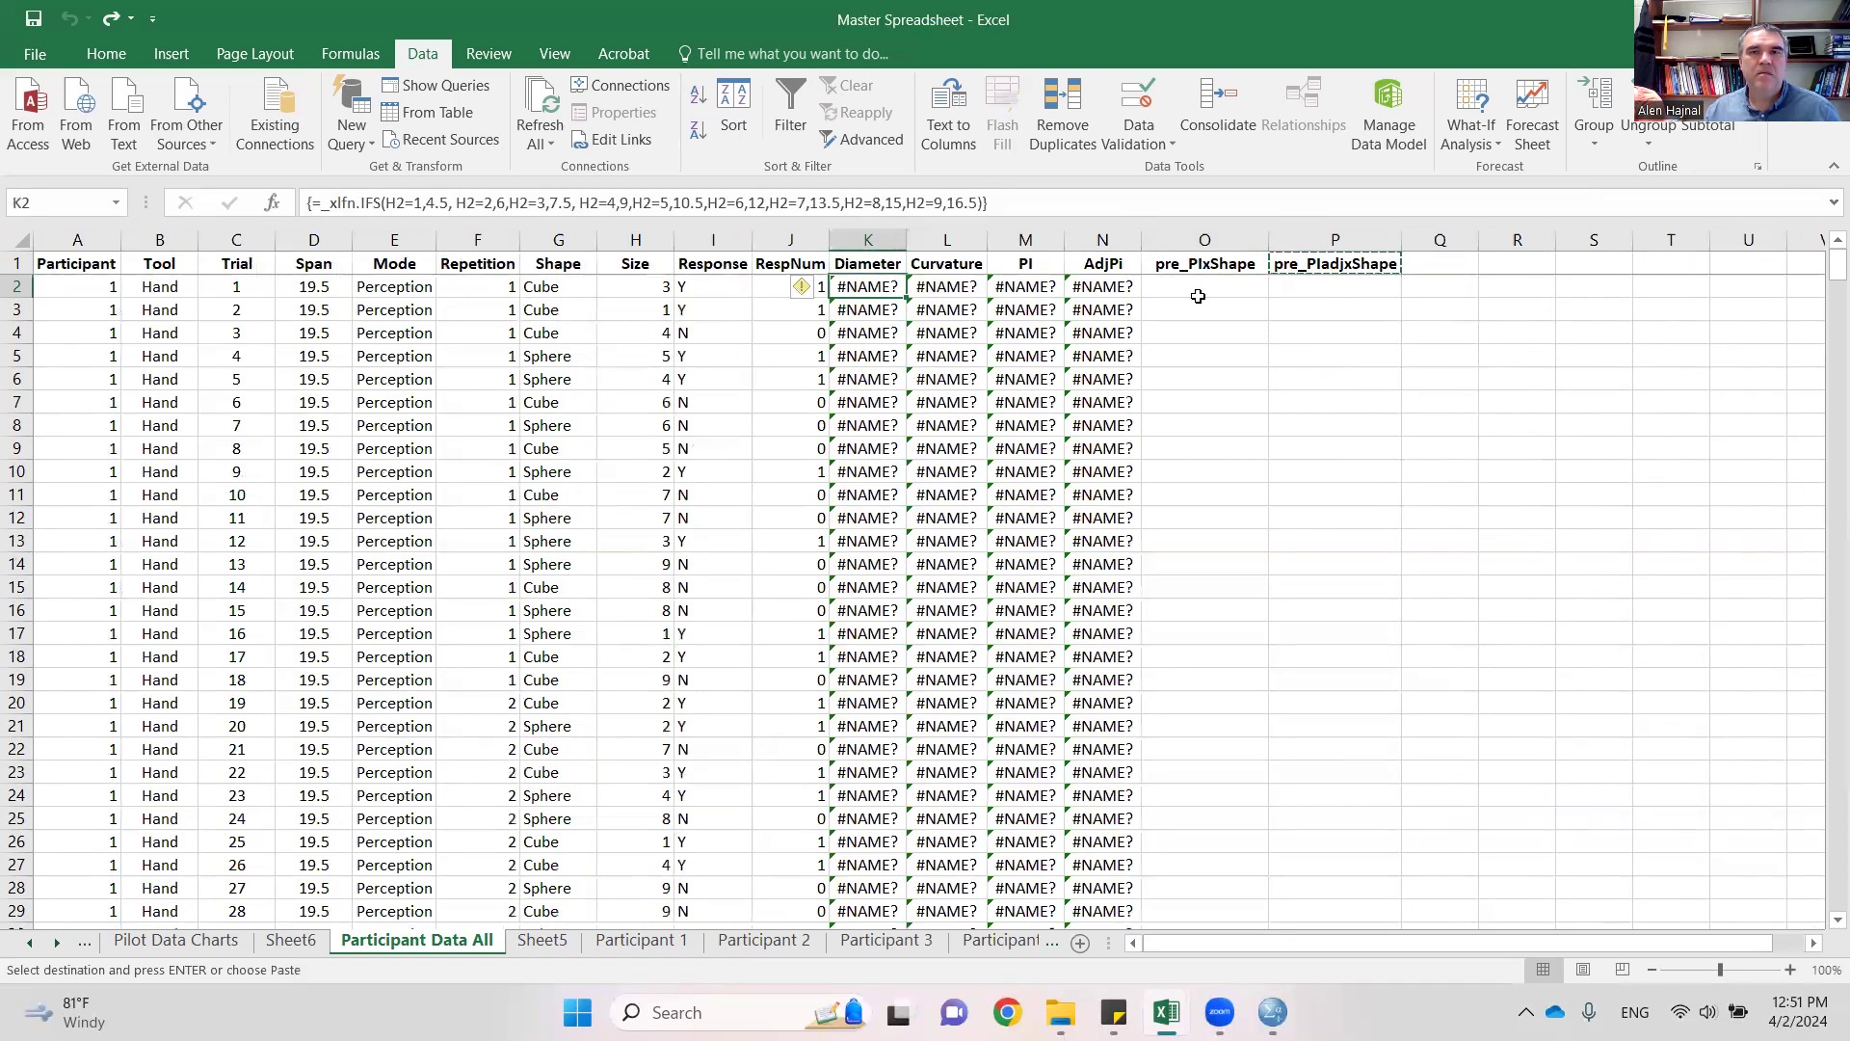
left_click(1261, 559)
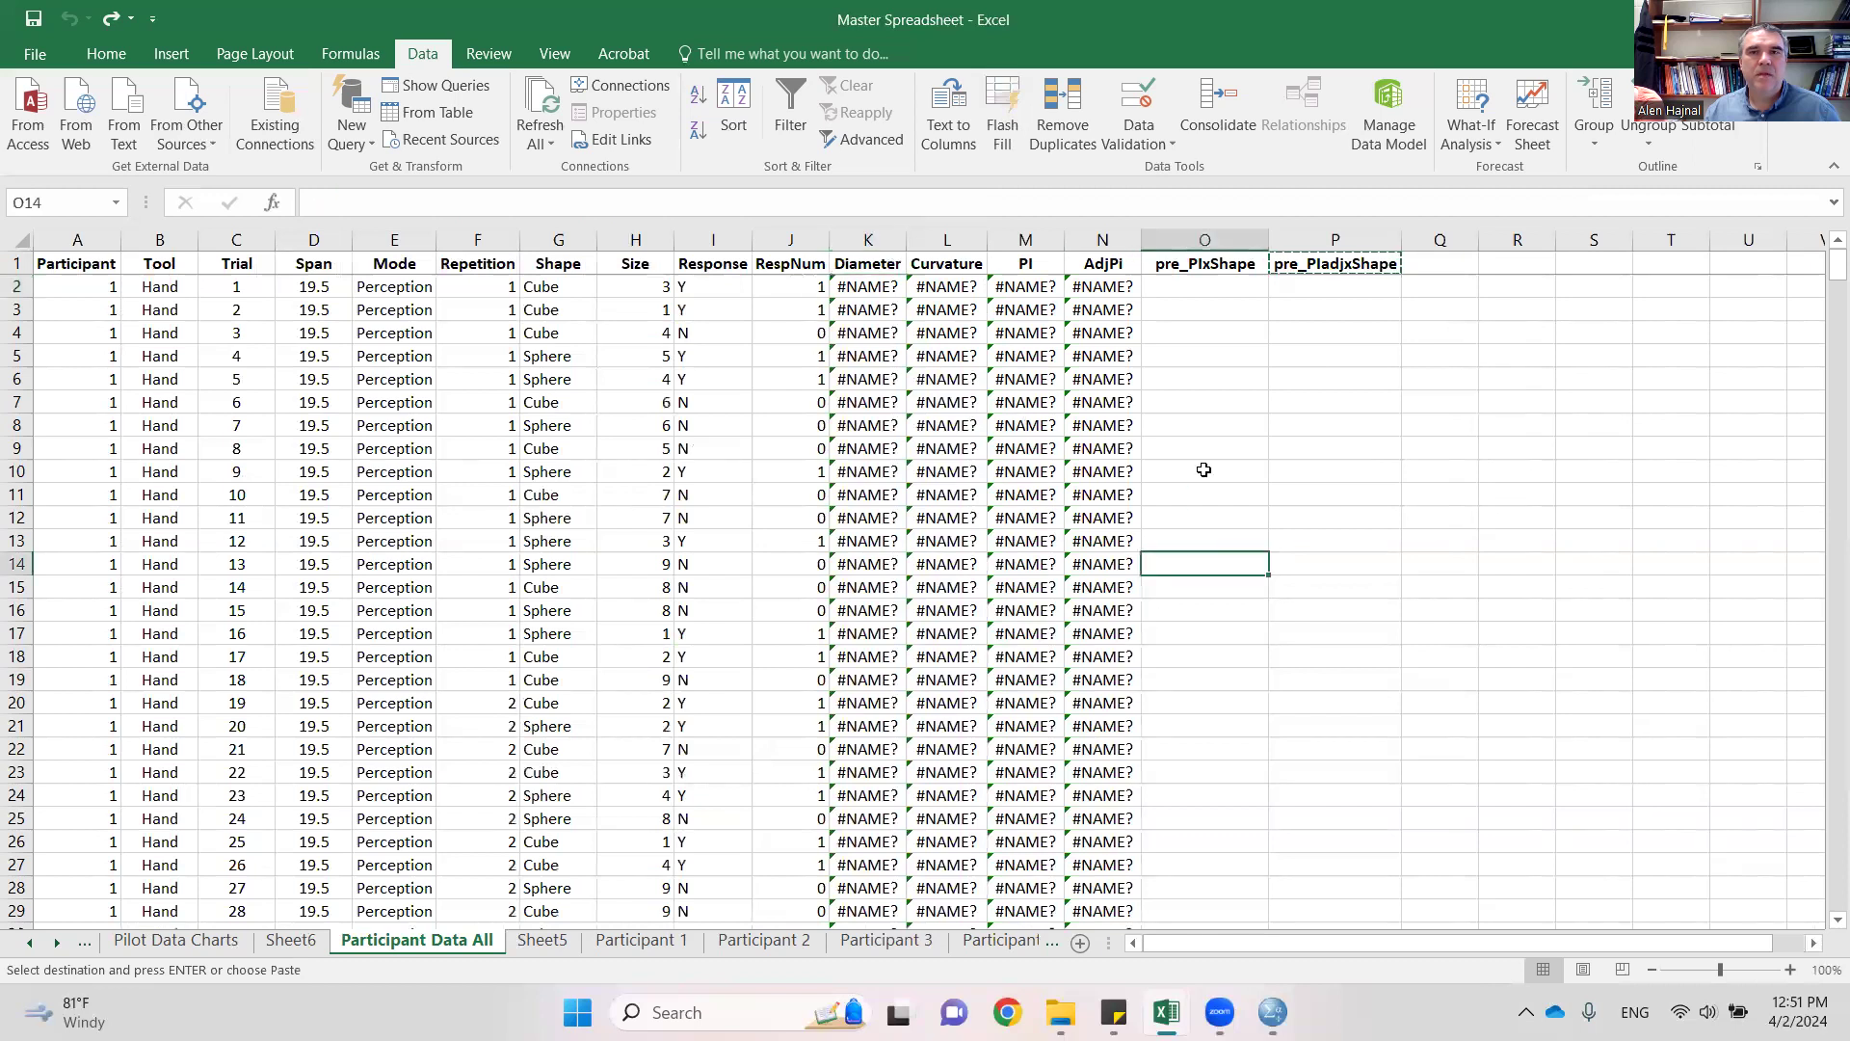
mouse_move(1272, 1012)
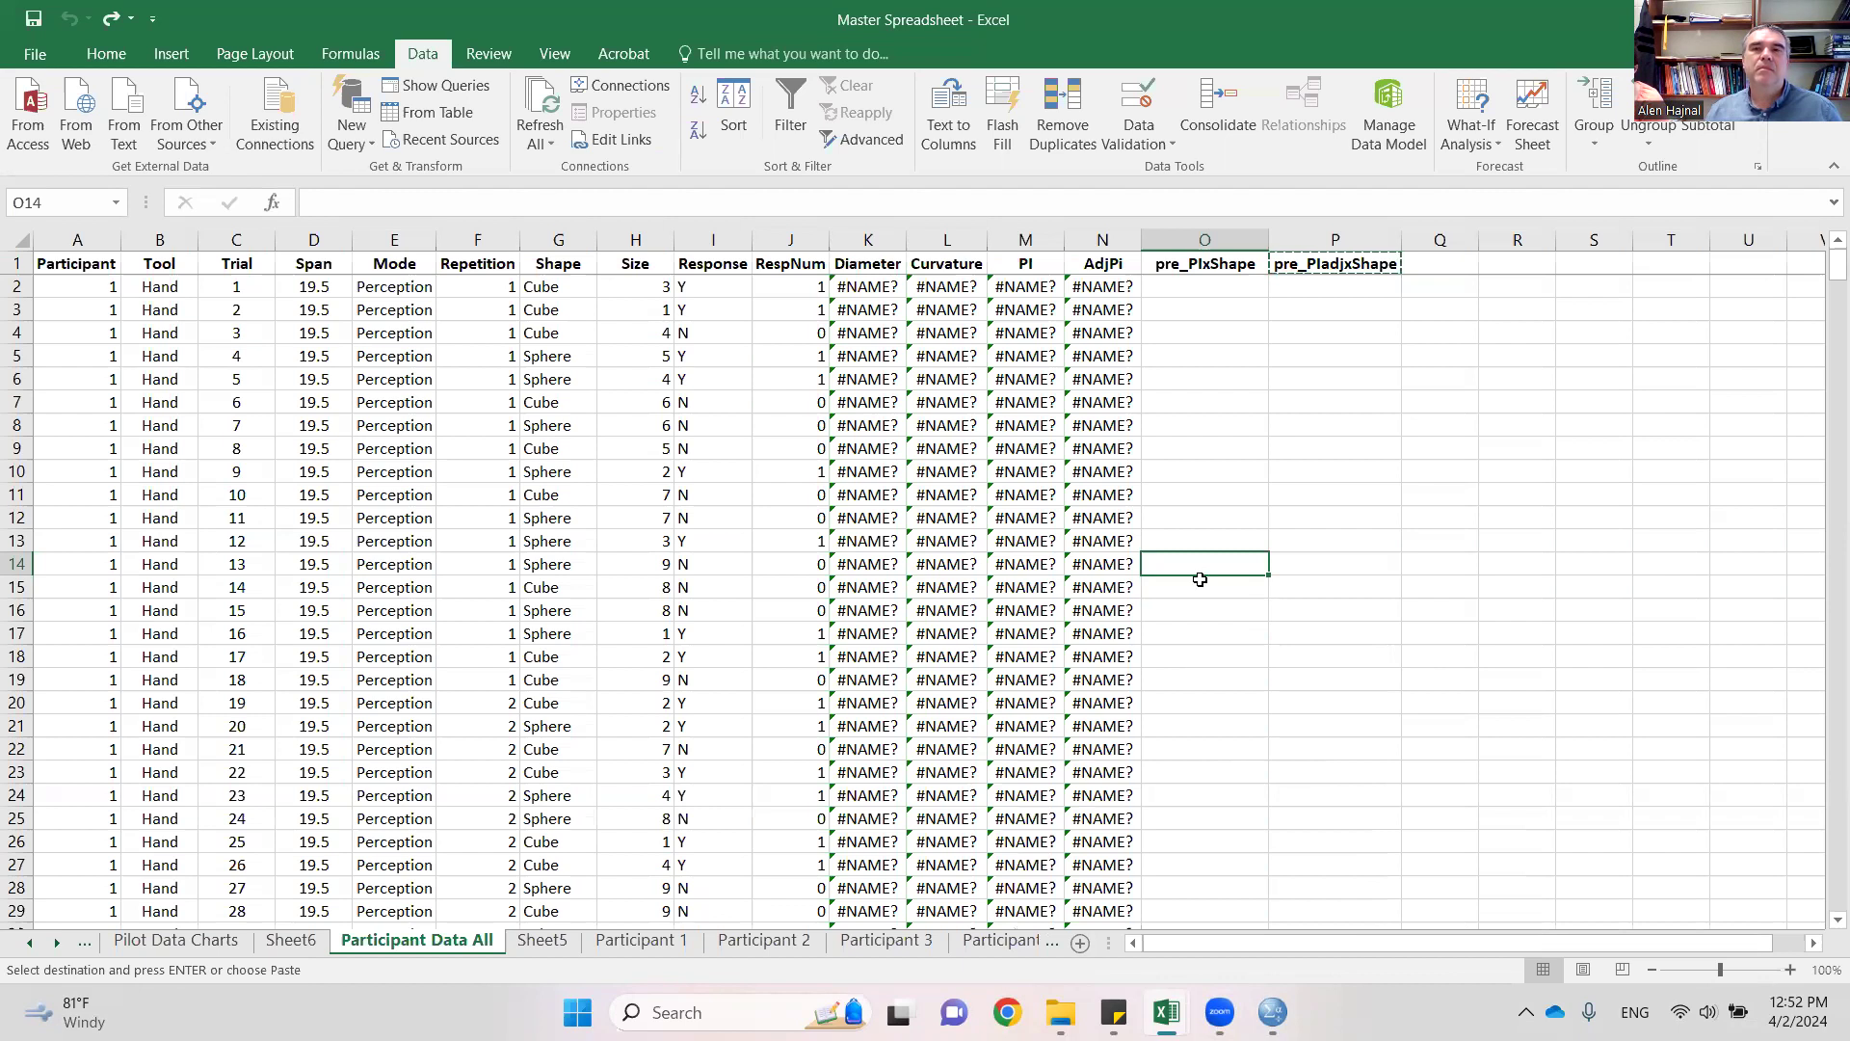
- Redo the Sheet5 changes, the pasted probabilities in columns O to T and the headers in O1 to Q1
left_click(108, 21)
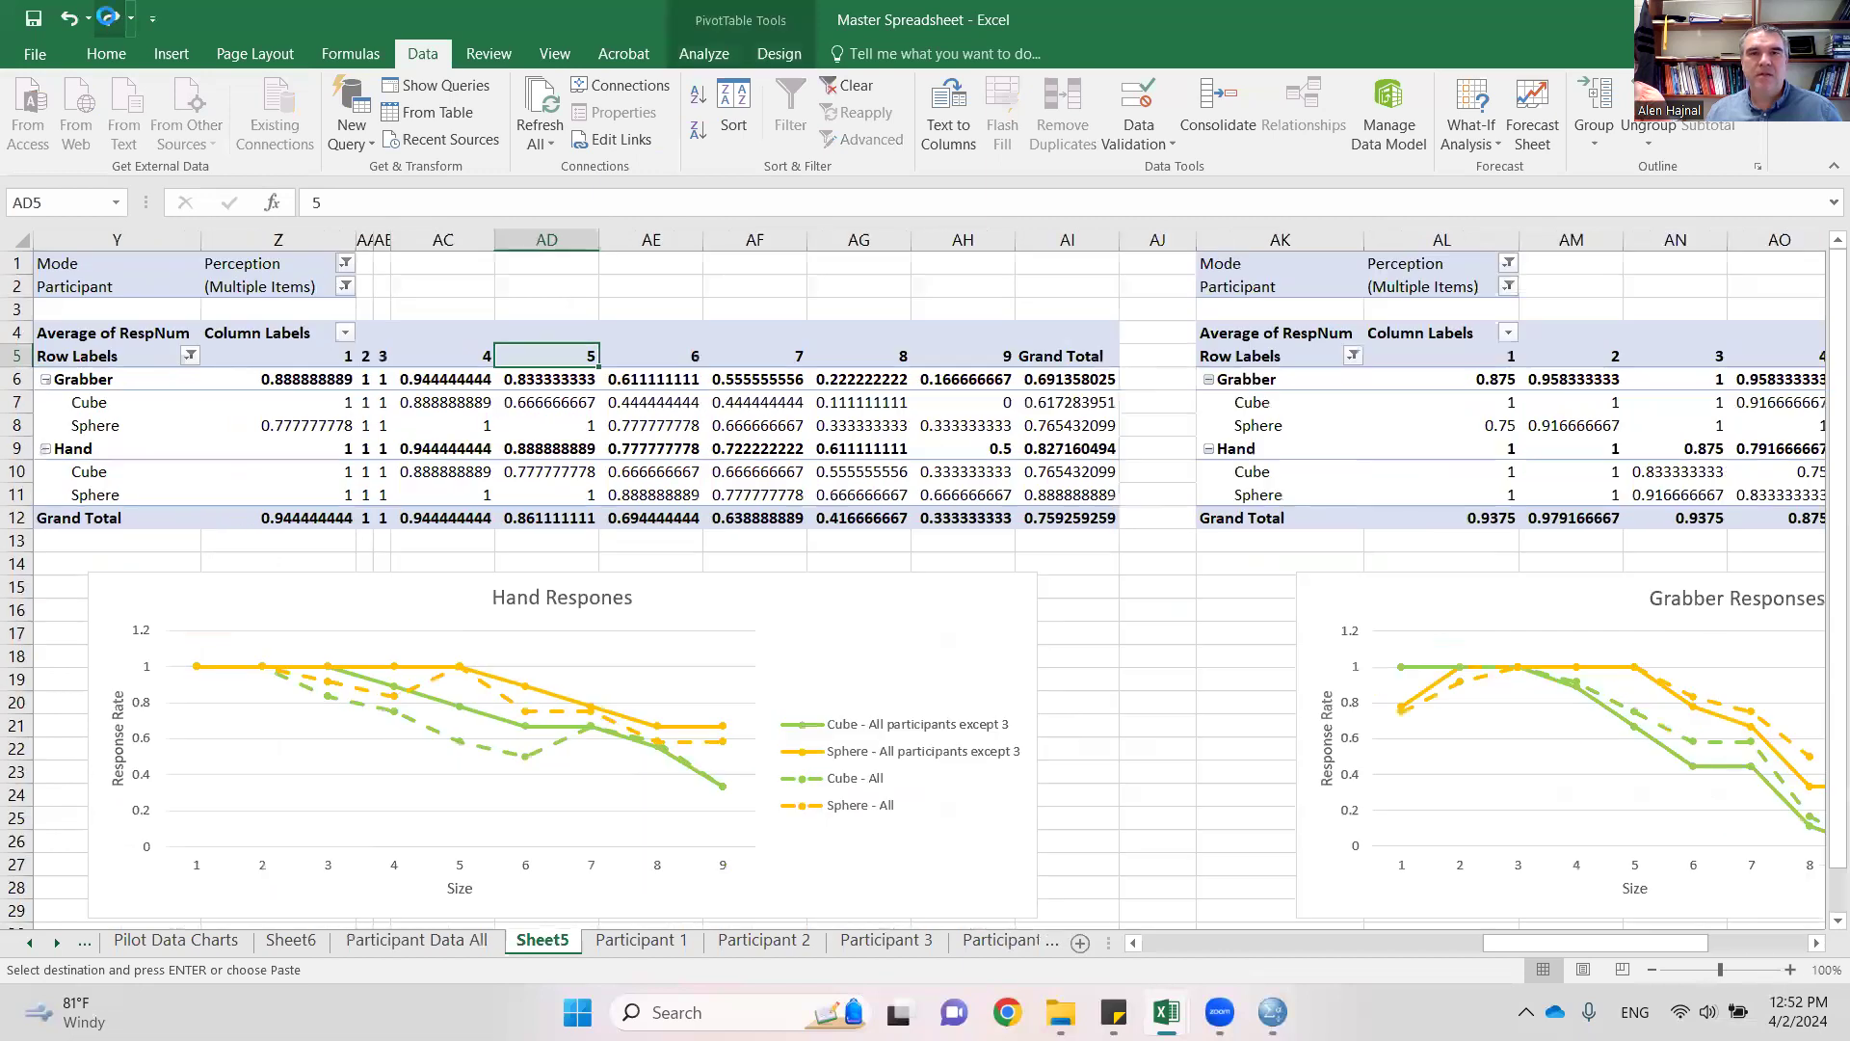
left_click(108, 21)
left_click(108, 22)
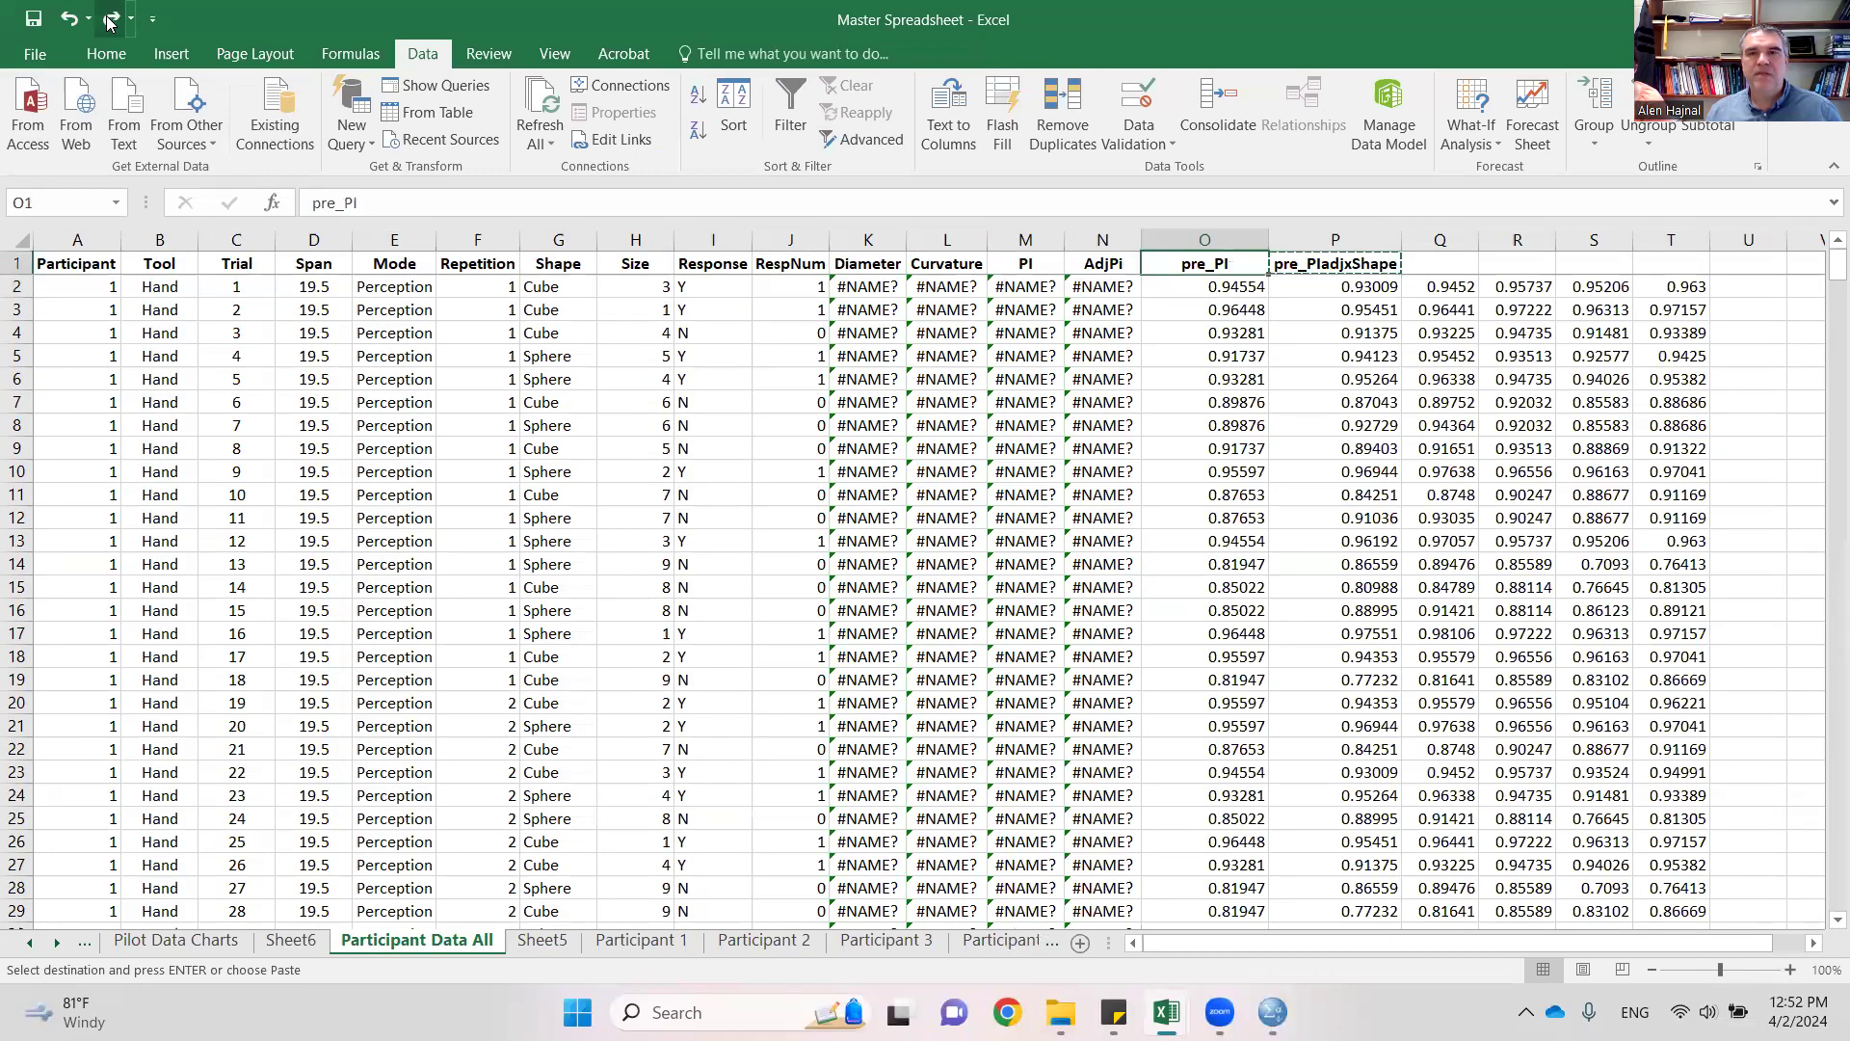
left_click(108, 21)
left_click(108, 22)
left_click(107, 22)
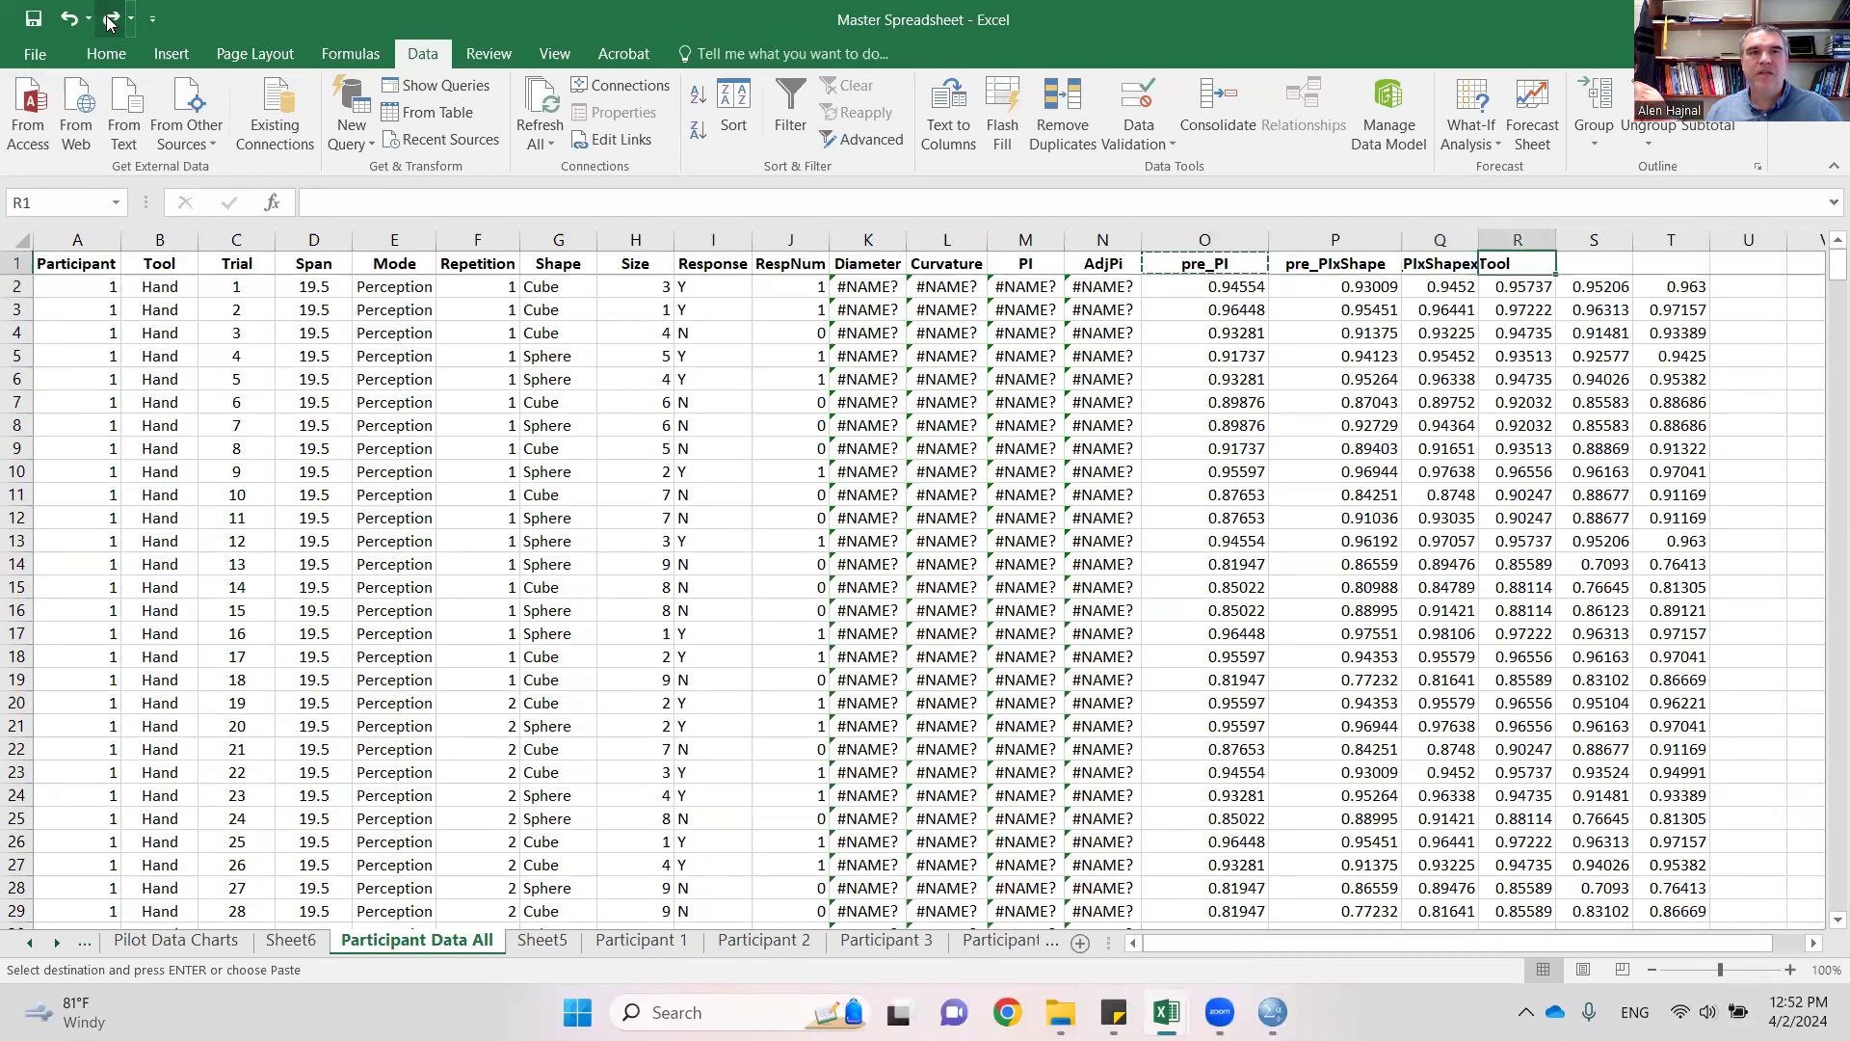
left_click(108, 21)
left_click(108, 21)
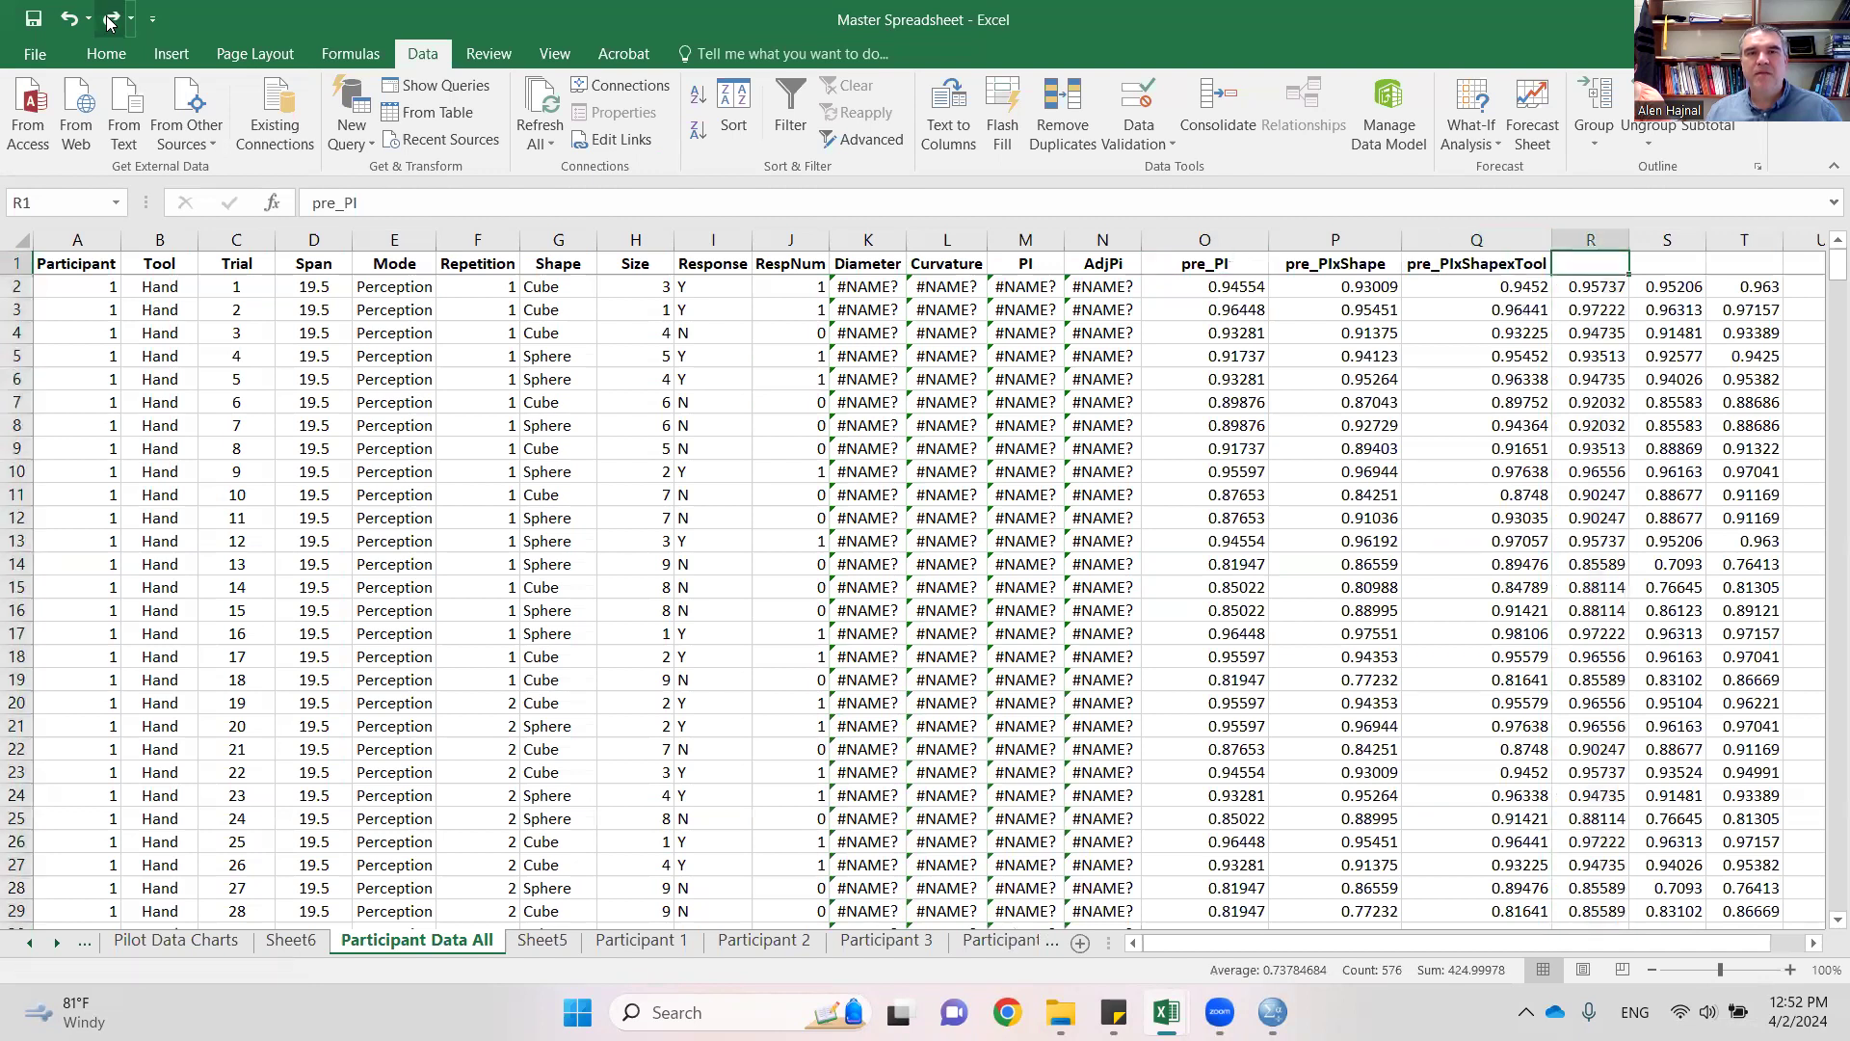
- Redo the pre_PIxTool, pre_Piadj and pre_PIadjxTool headers in R1 to T1 and the widening of column R
left_click(108, 21)
left_click(108, 21)
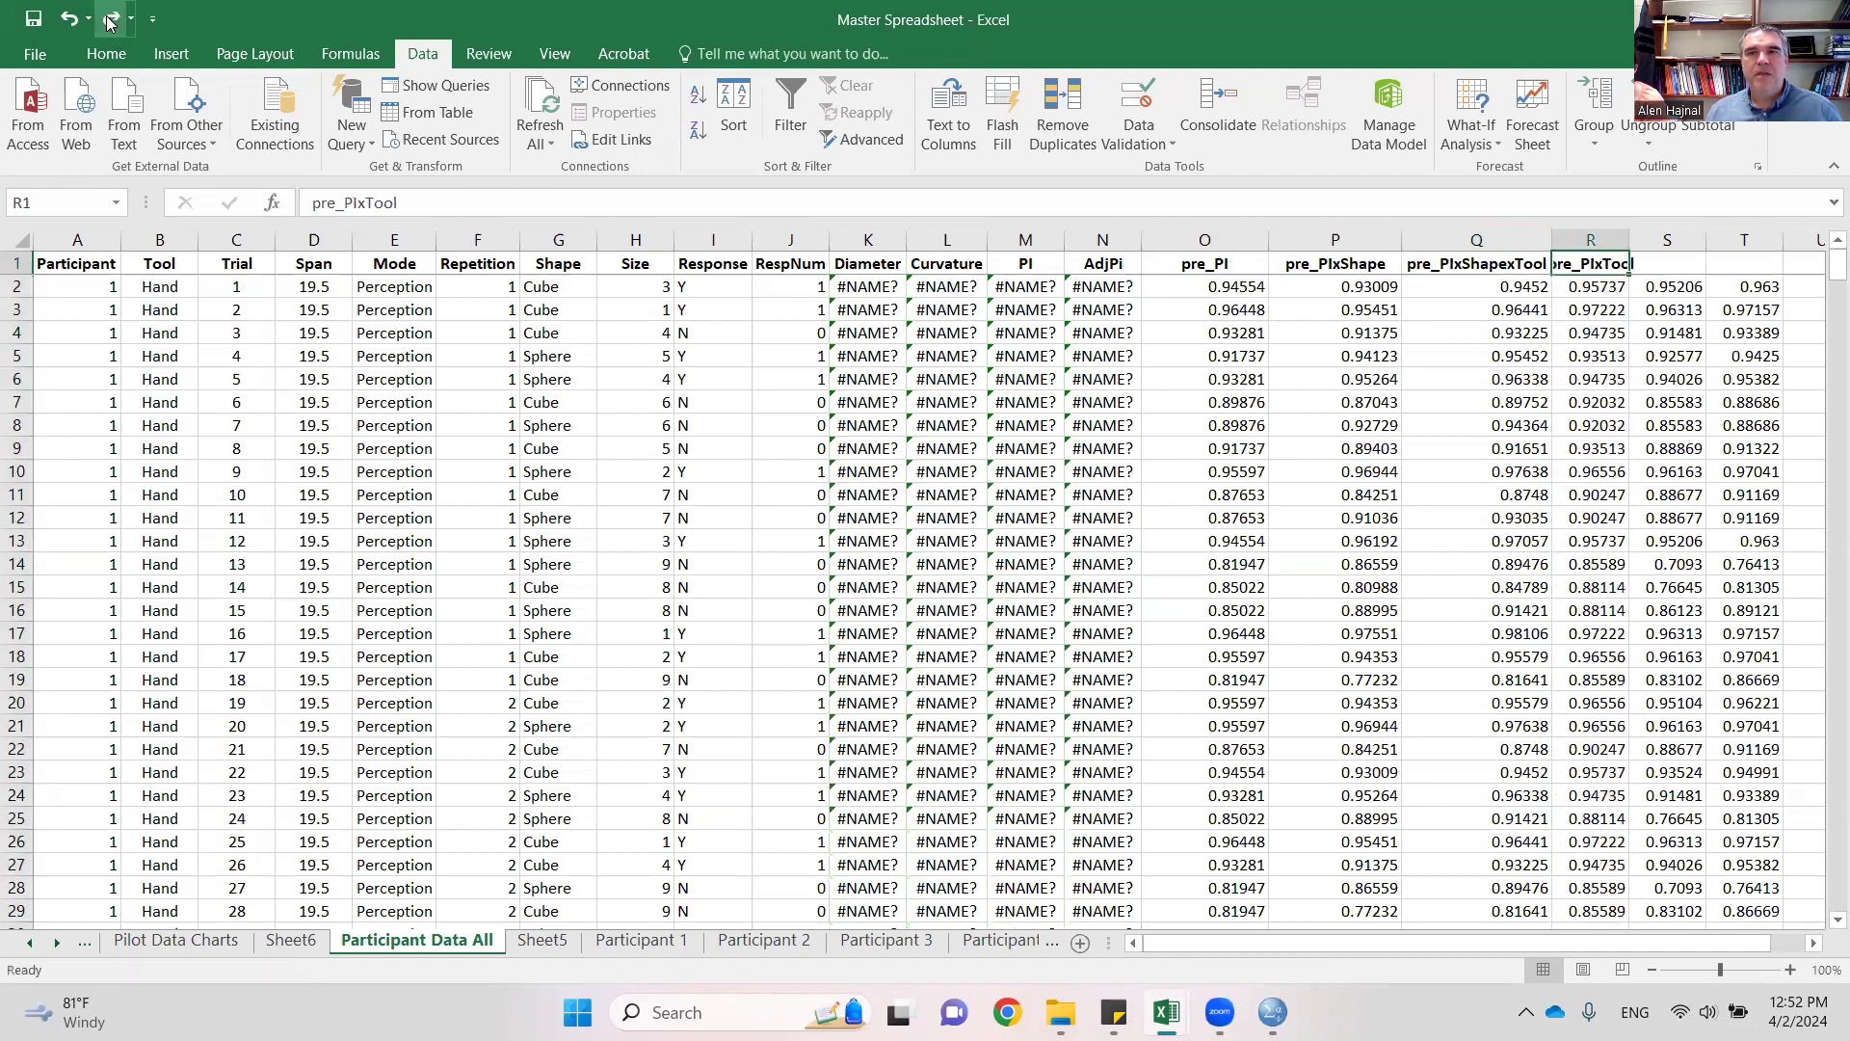
left_click(108, 21)
left_click(107, 21)
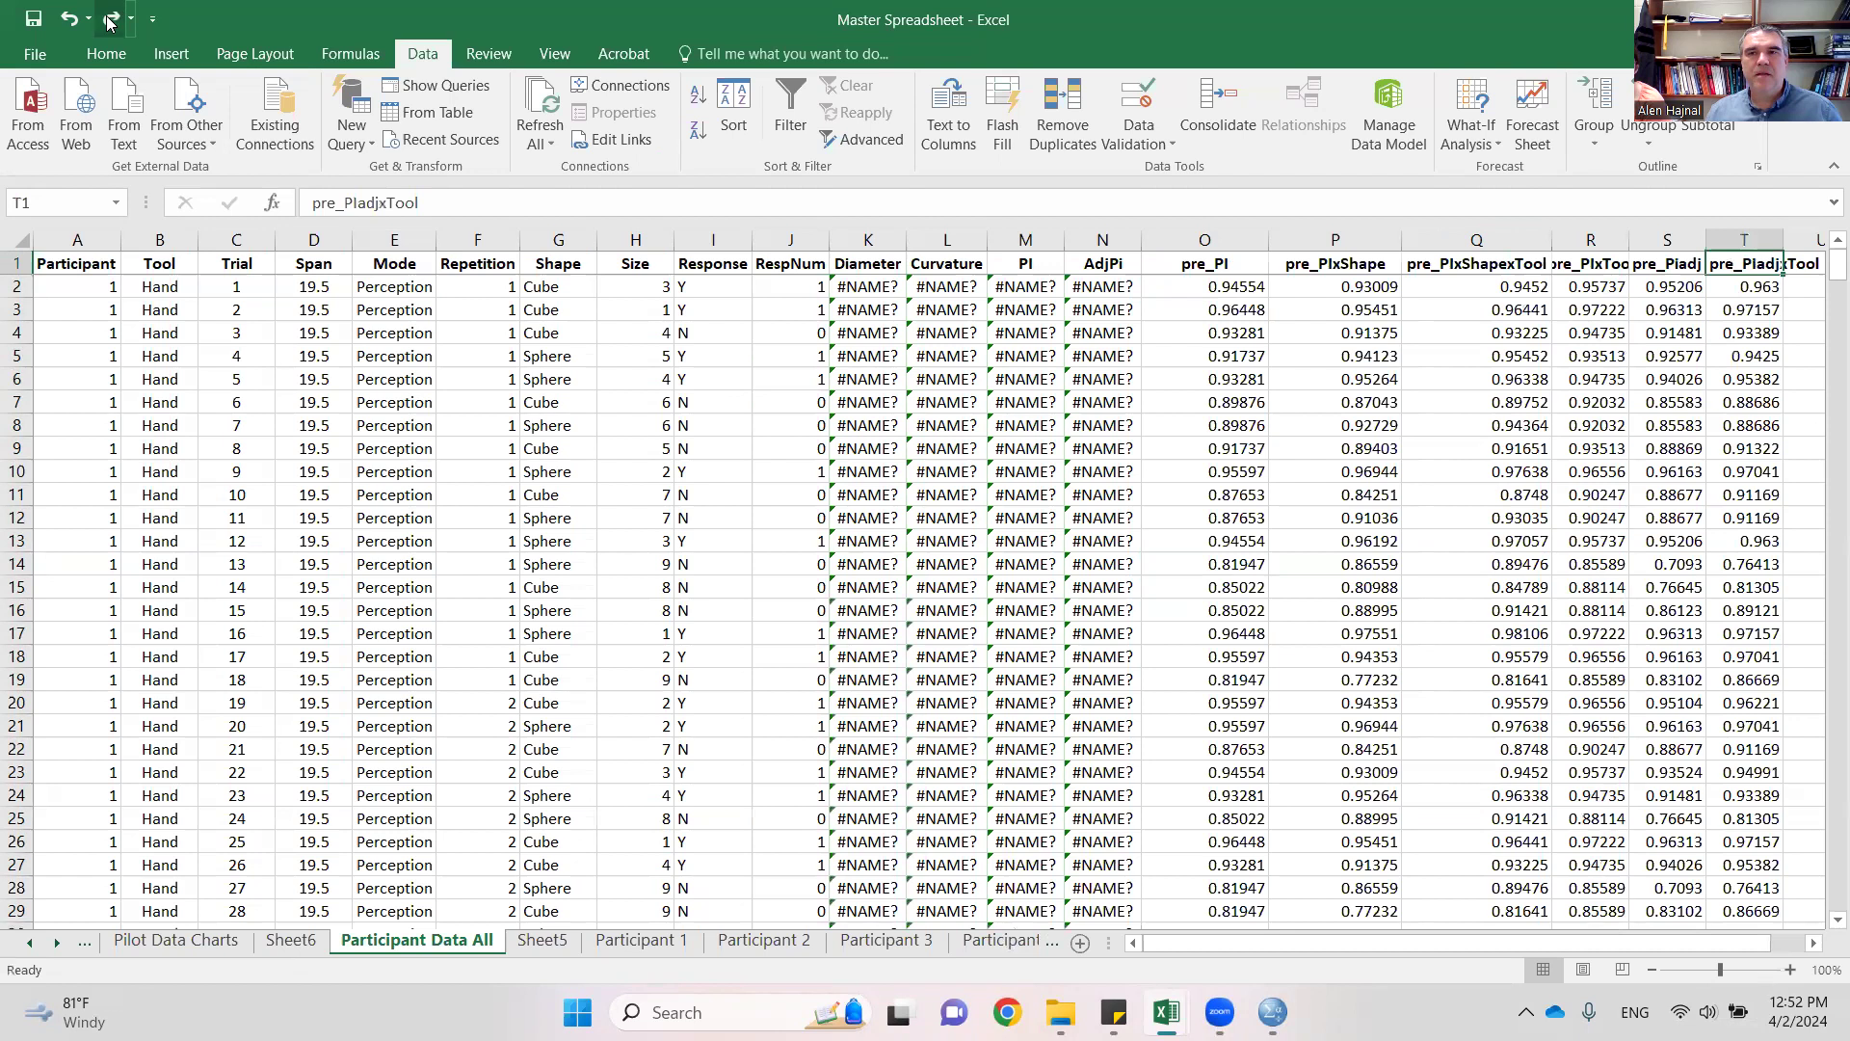
left_click(108, 21)
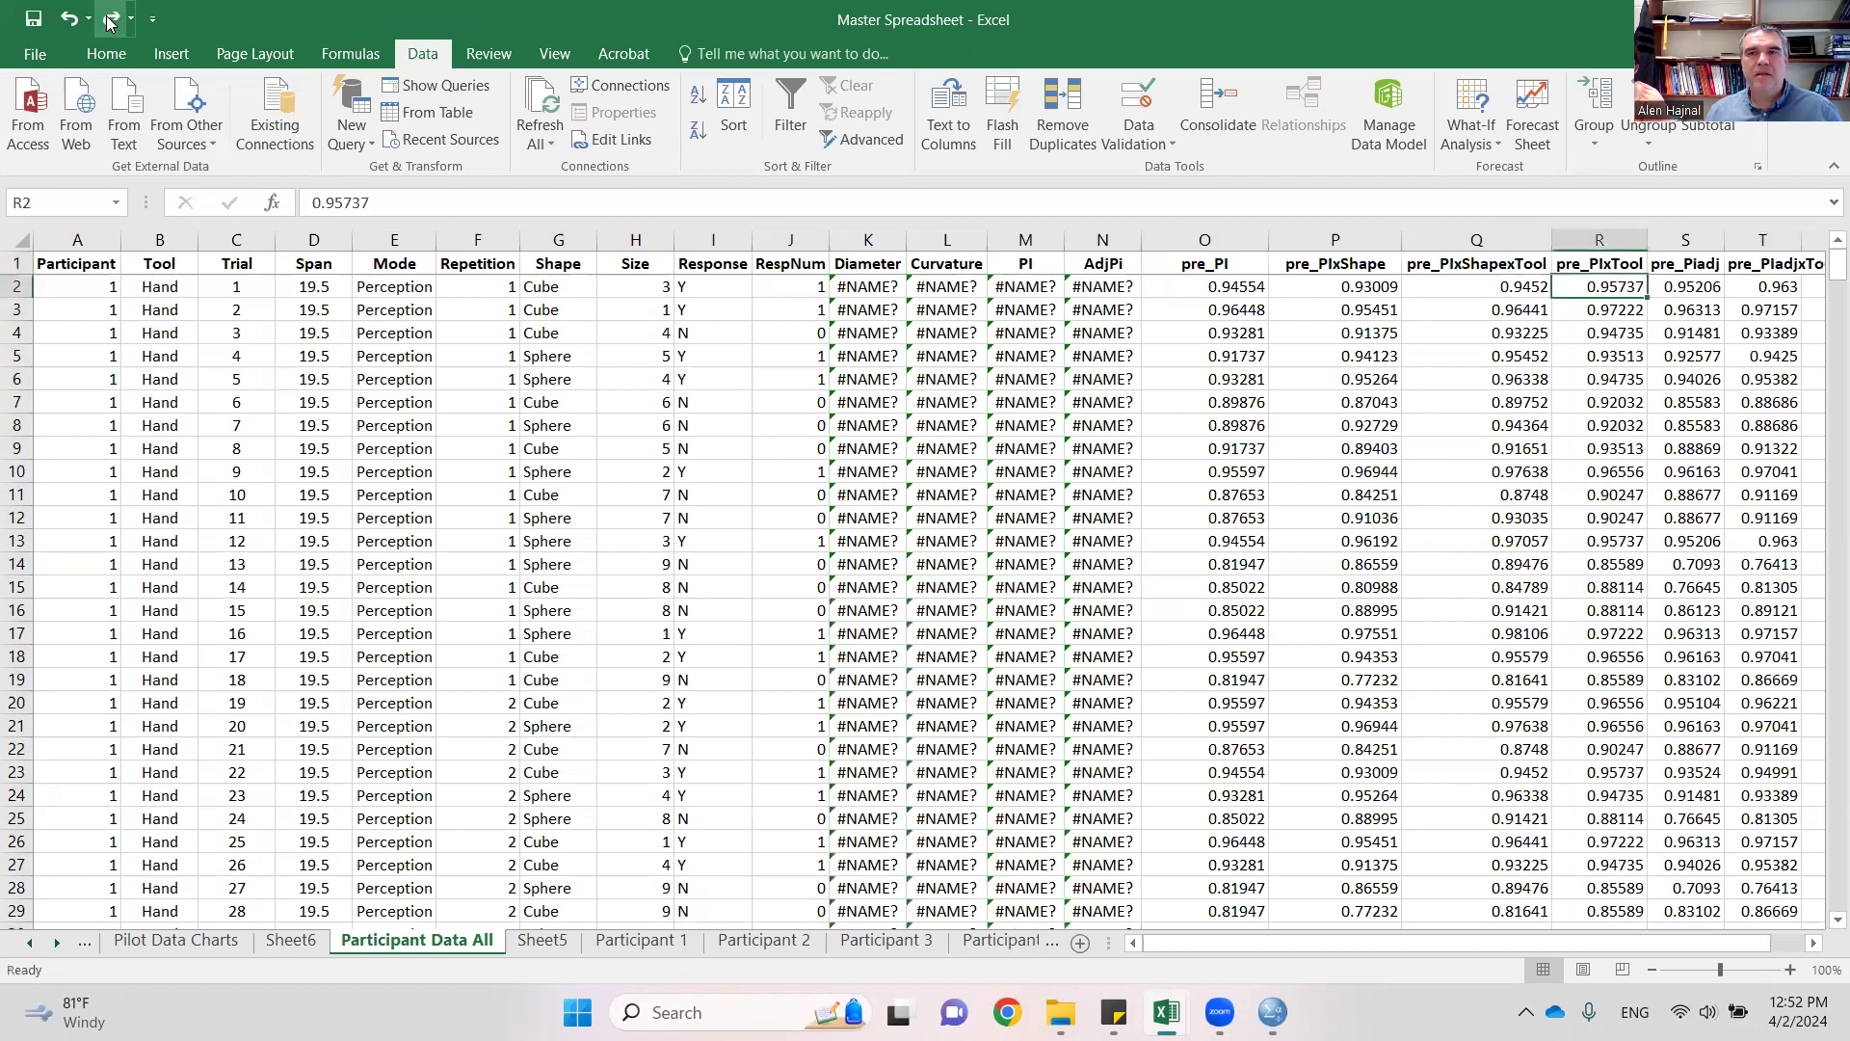
left_click(1248, 470)
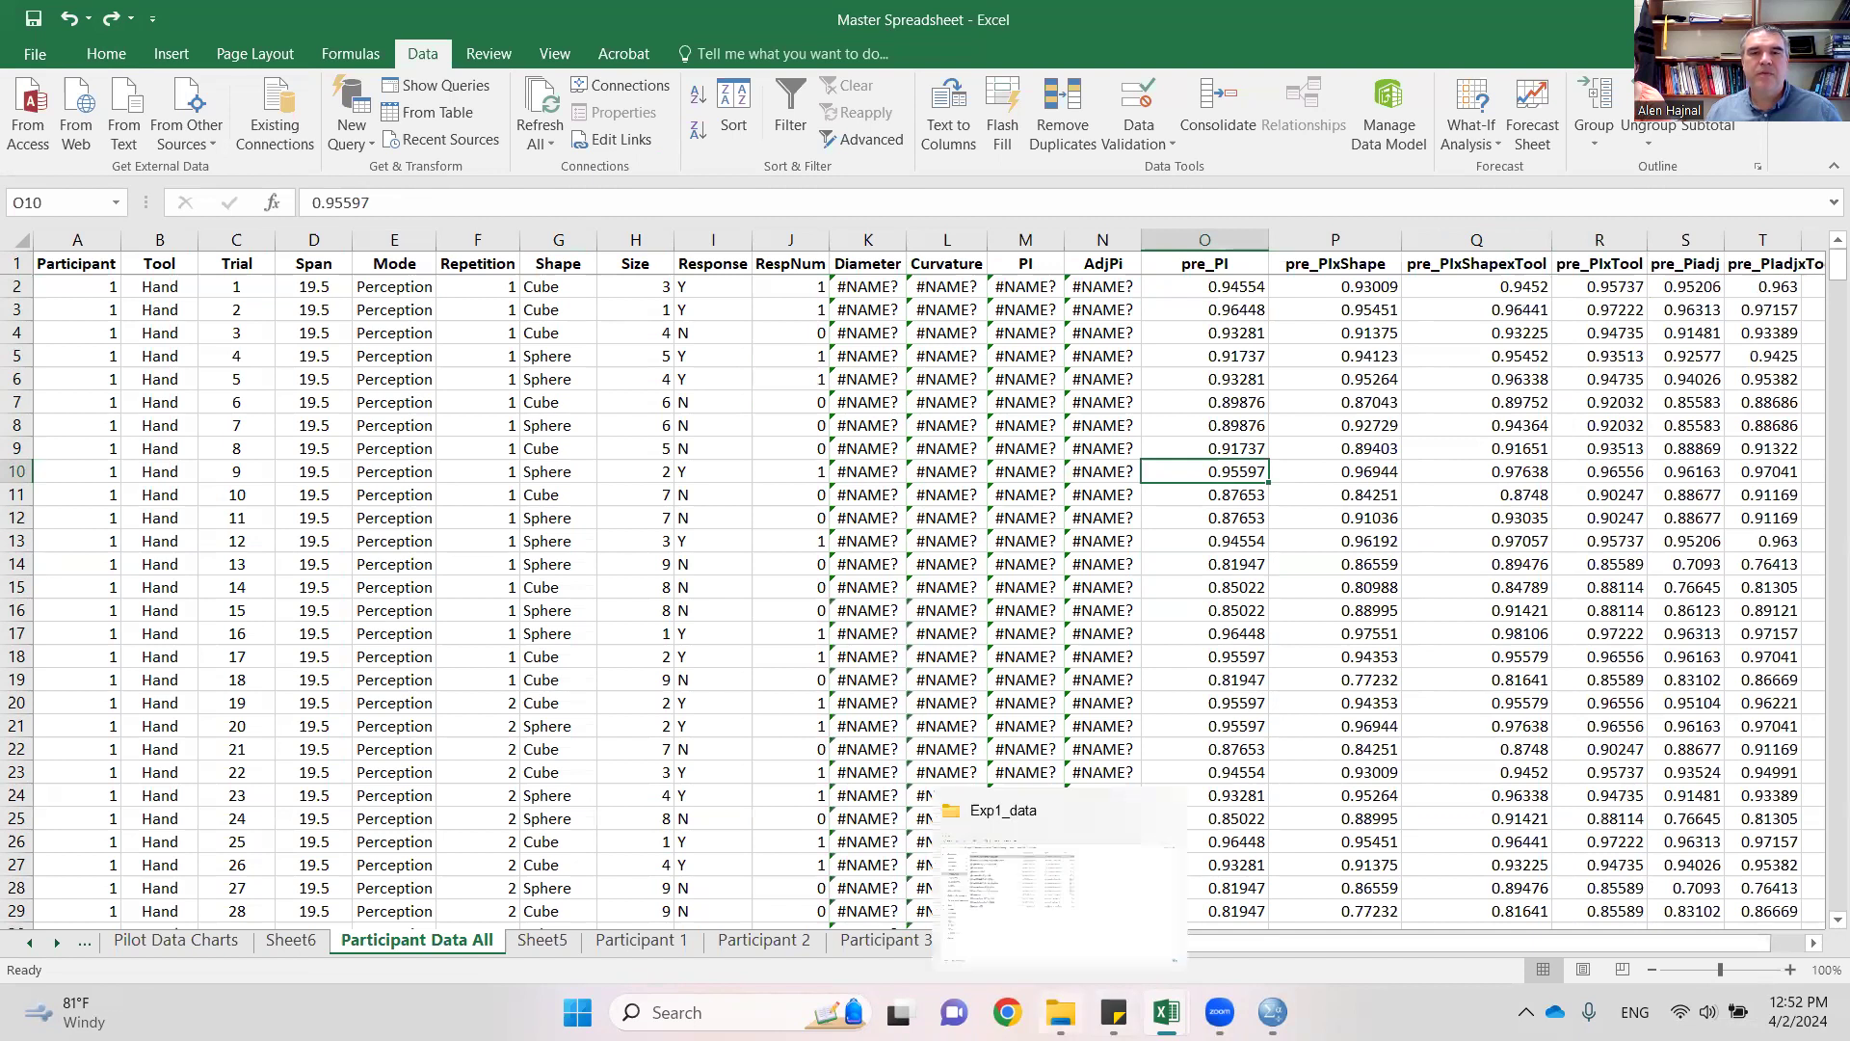
left_click(1061, 1012)
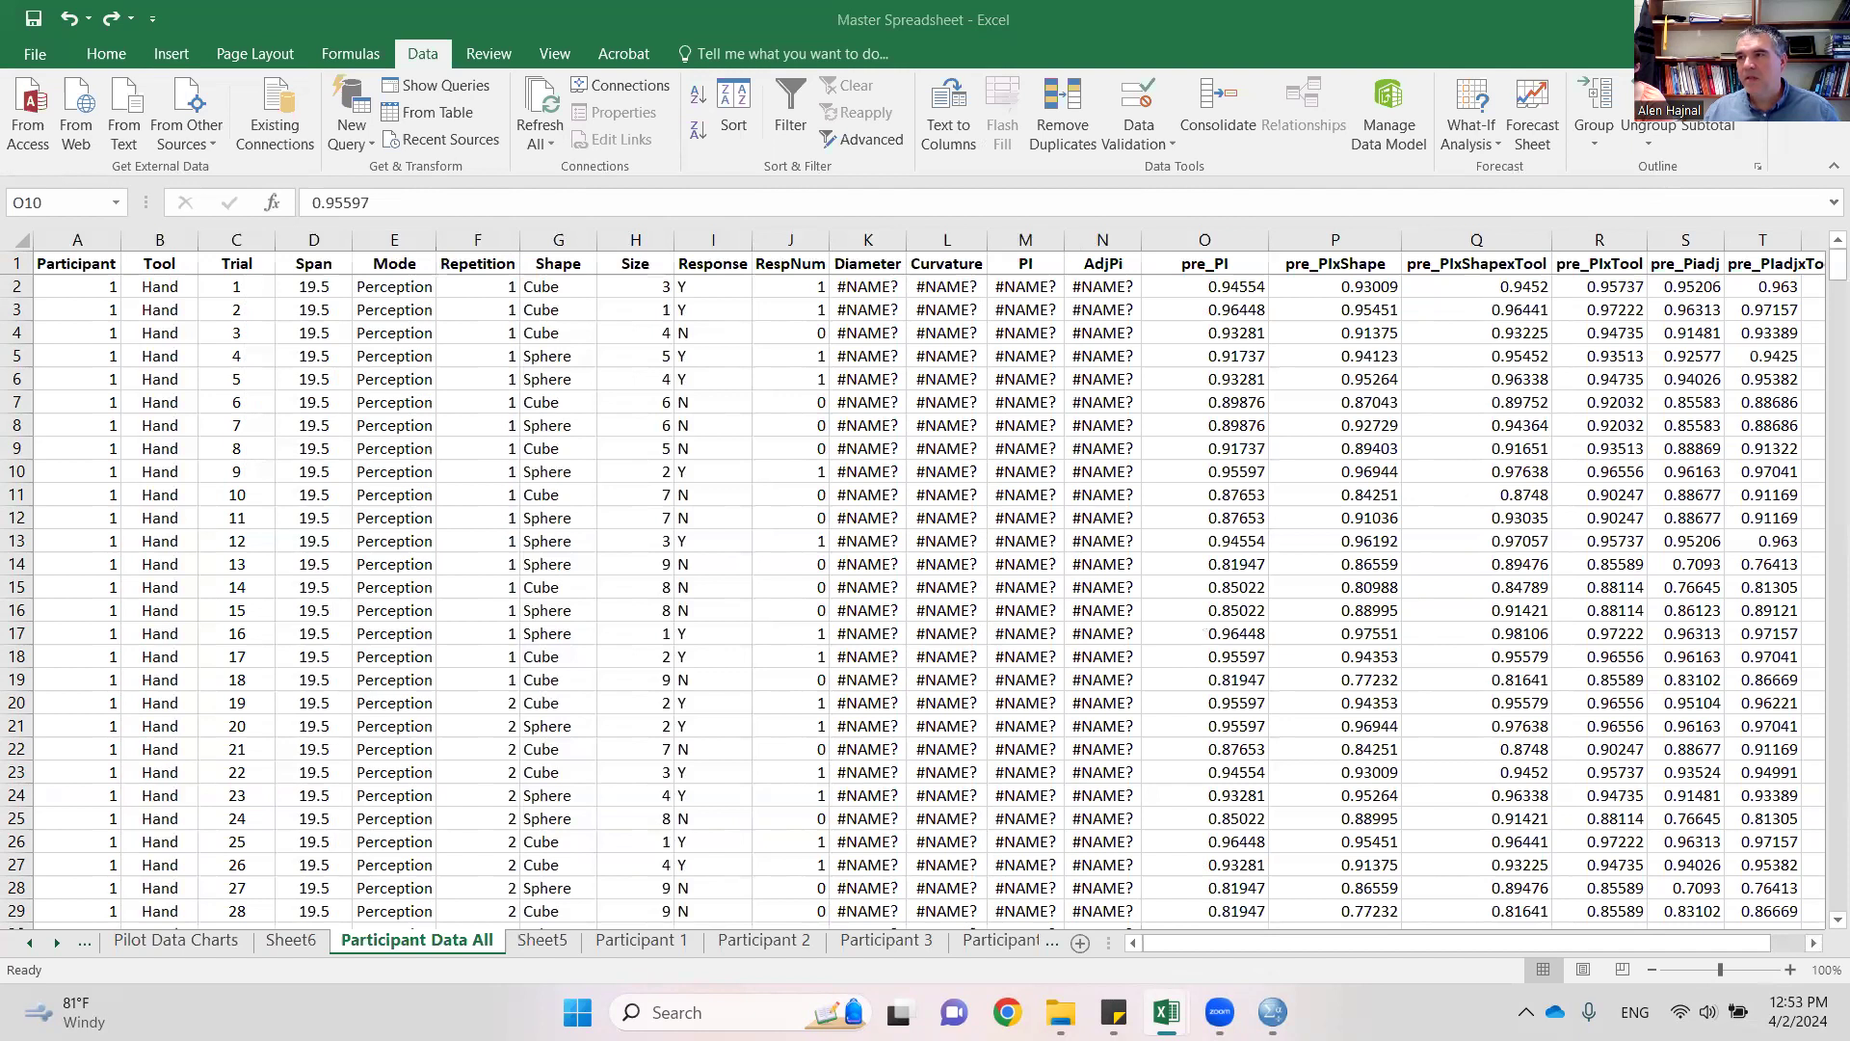
key("ctrl+c")
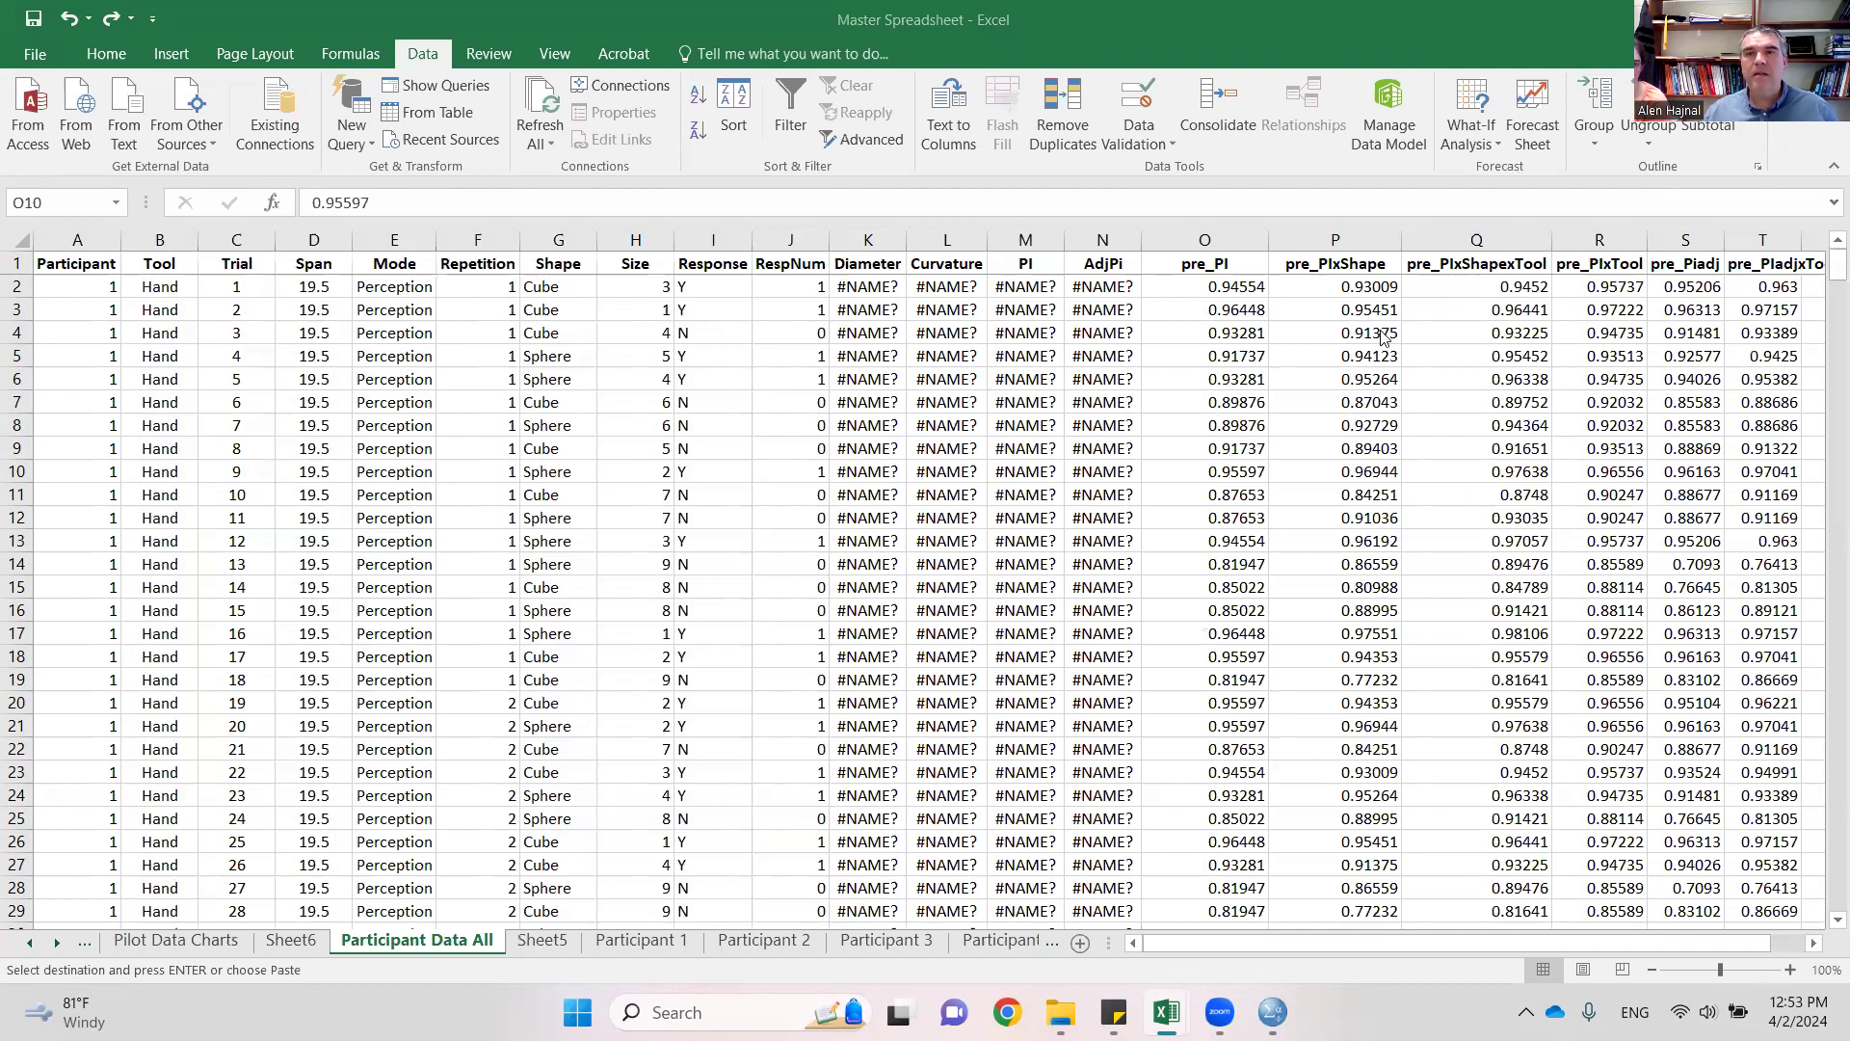
- Copy the predicted-probability columns O to T, from pre_PI to pre_PIadjxTool
left_click_drag(1205, 237, 1542, 280)
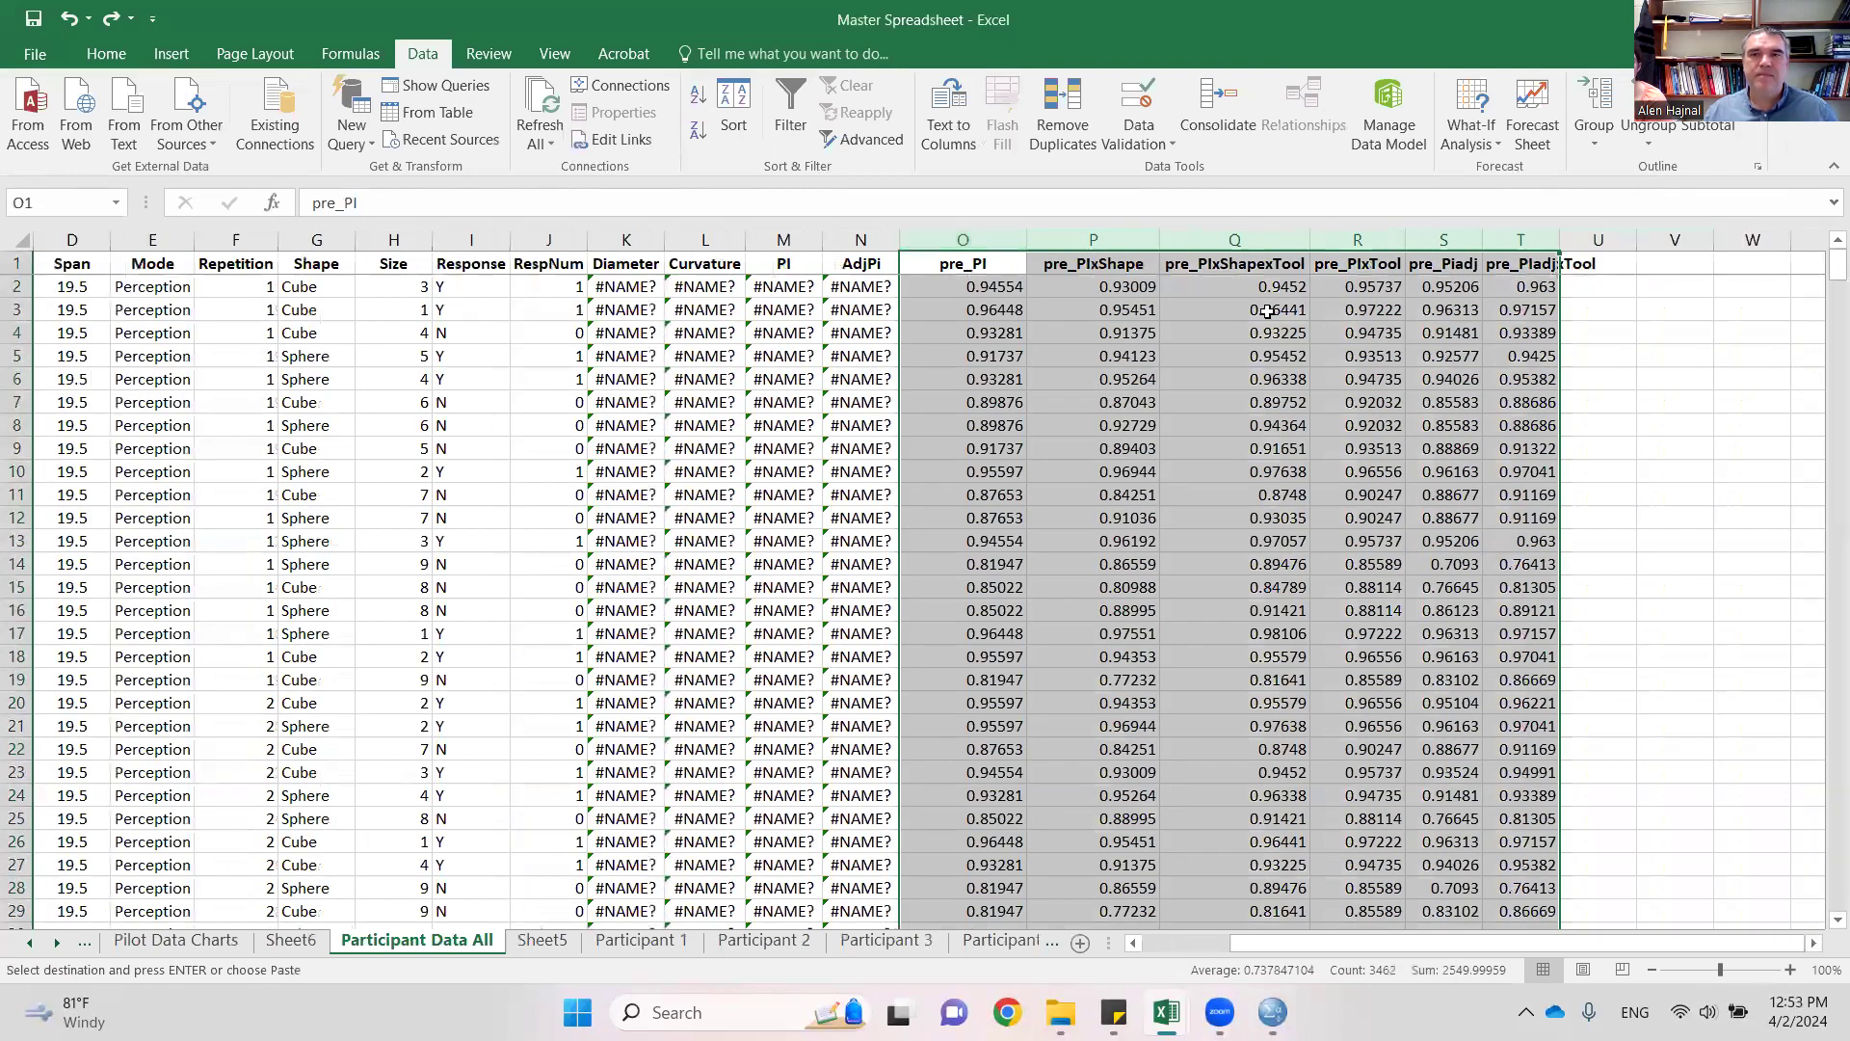
right_click(1150, 321)
left_click(1205, 362)
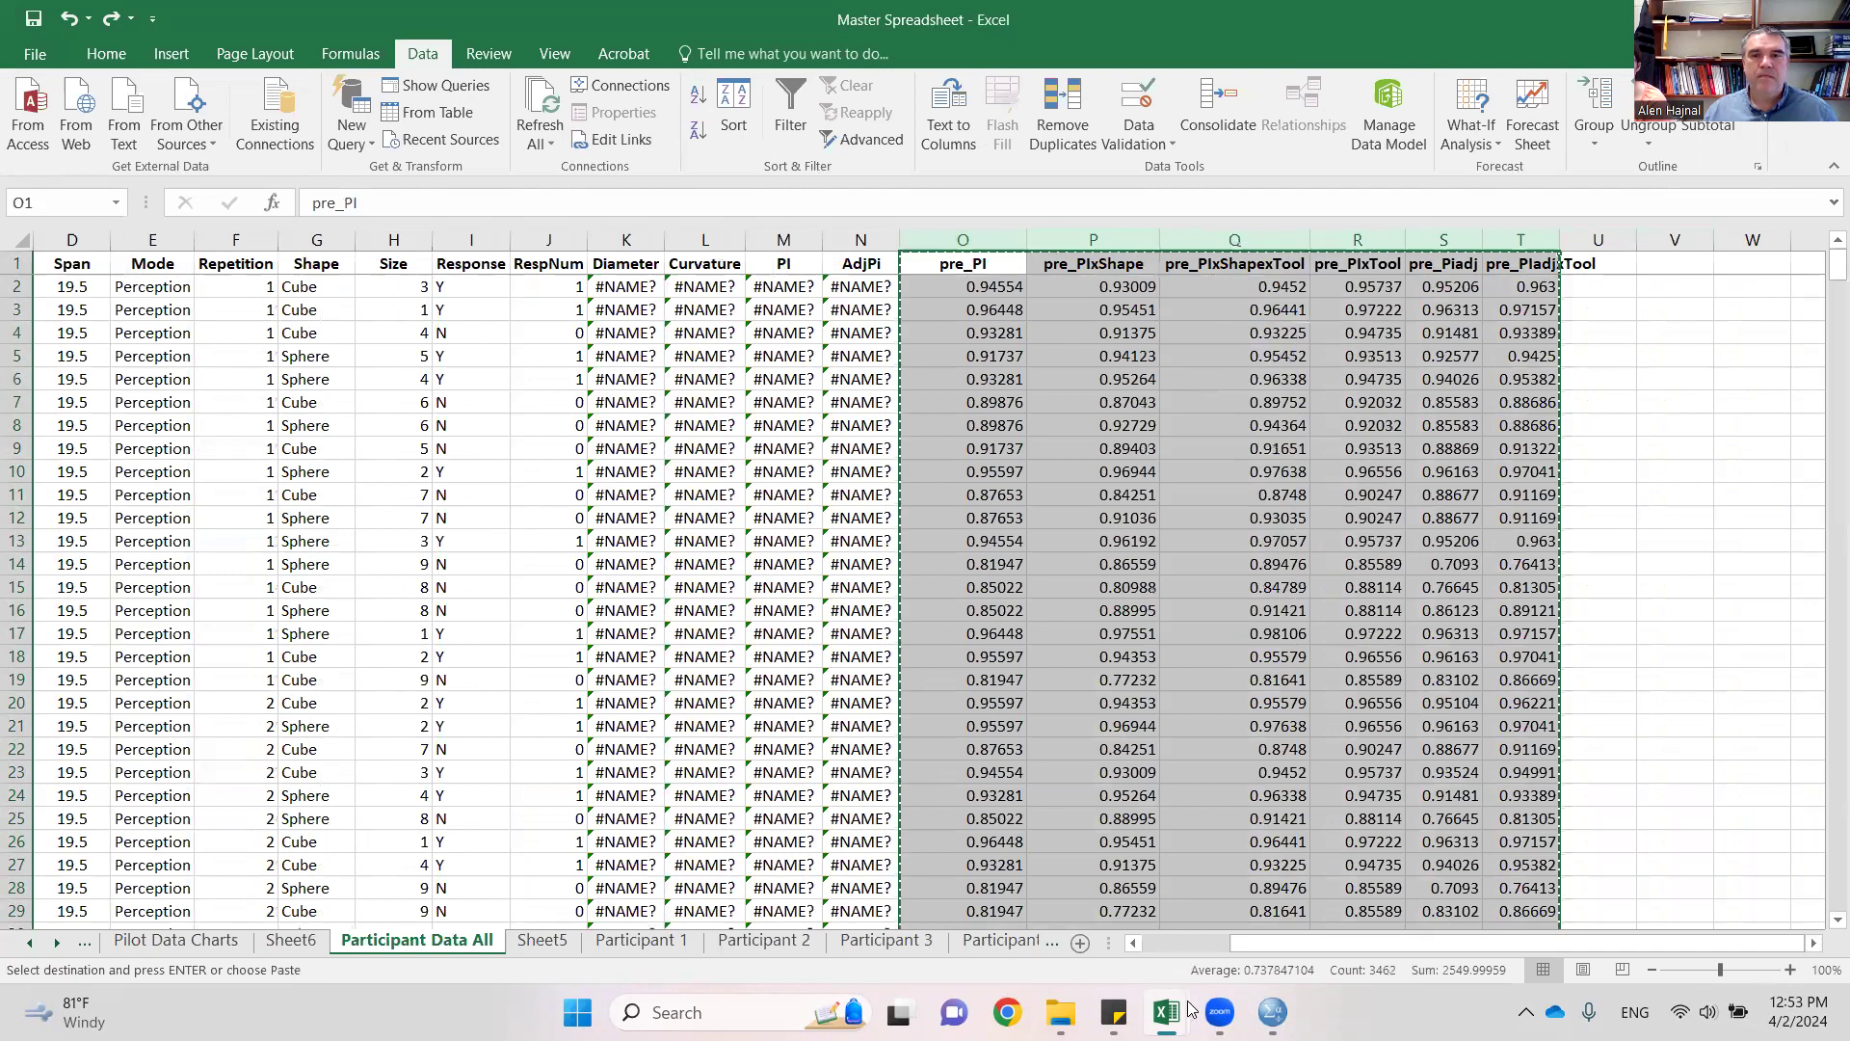
- Examine the participant data columns and the blank area beside the predicted probabilities, around cell Y16
left_click(1158, 946)
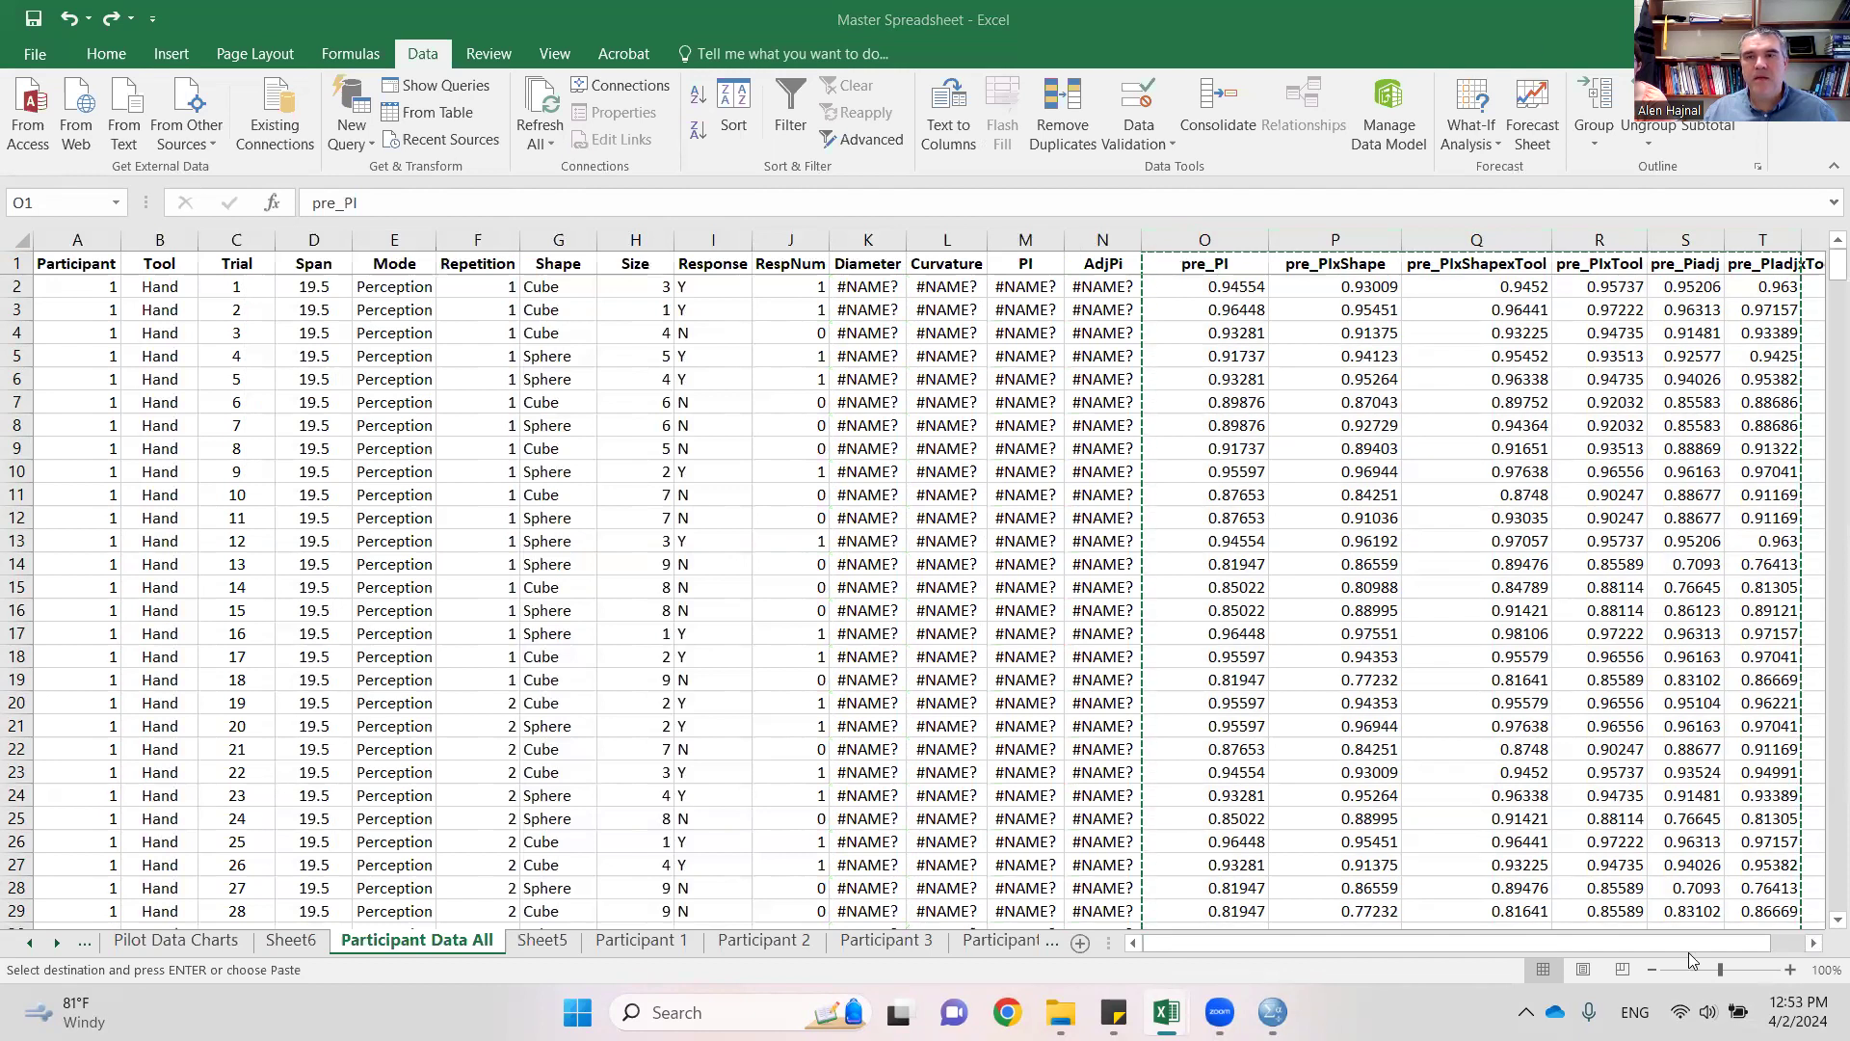
left_click(1815, 949)
left_click(1815, 950)
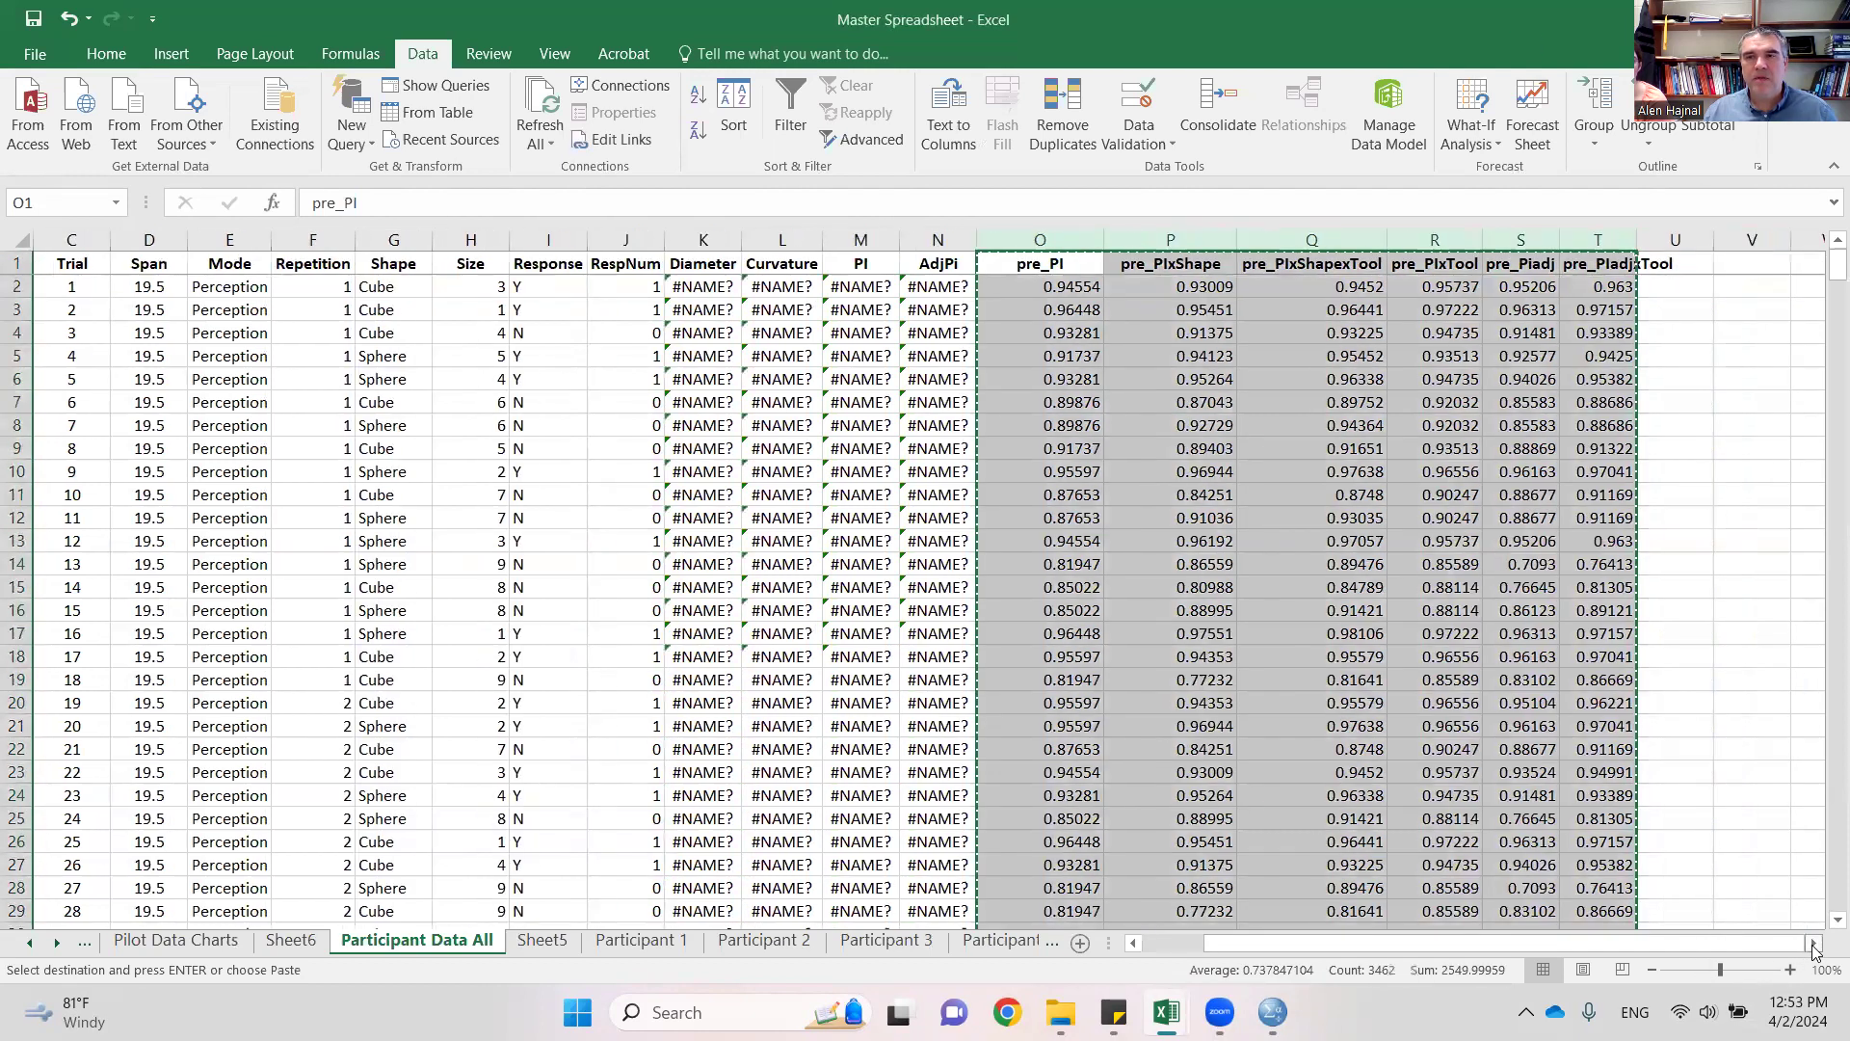
left_click(1816, 949)
left_click(1816, 950)
left_click(1815, 949)
left_click(1816, 949)
left_click(1815, 949)
left_click(1815, 949)
left_click(1816, 949)
left_click(1168, 610)
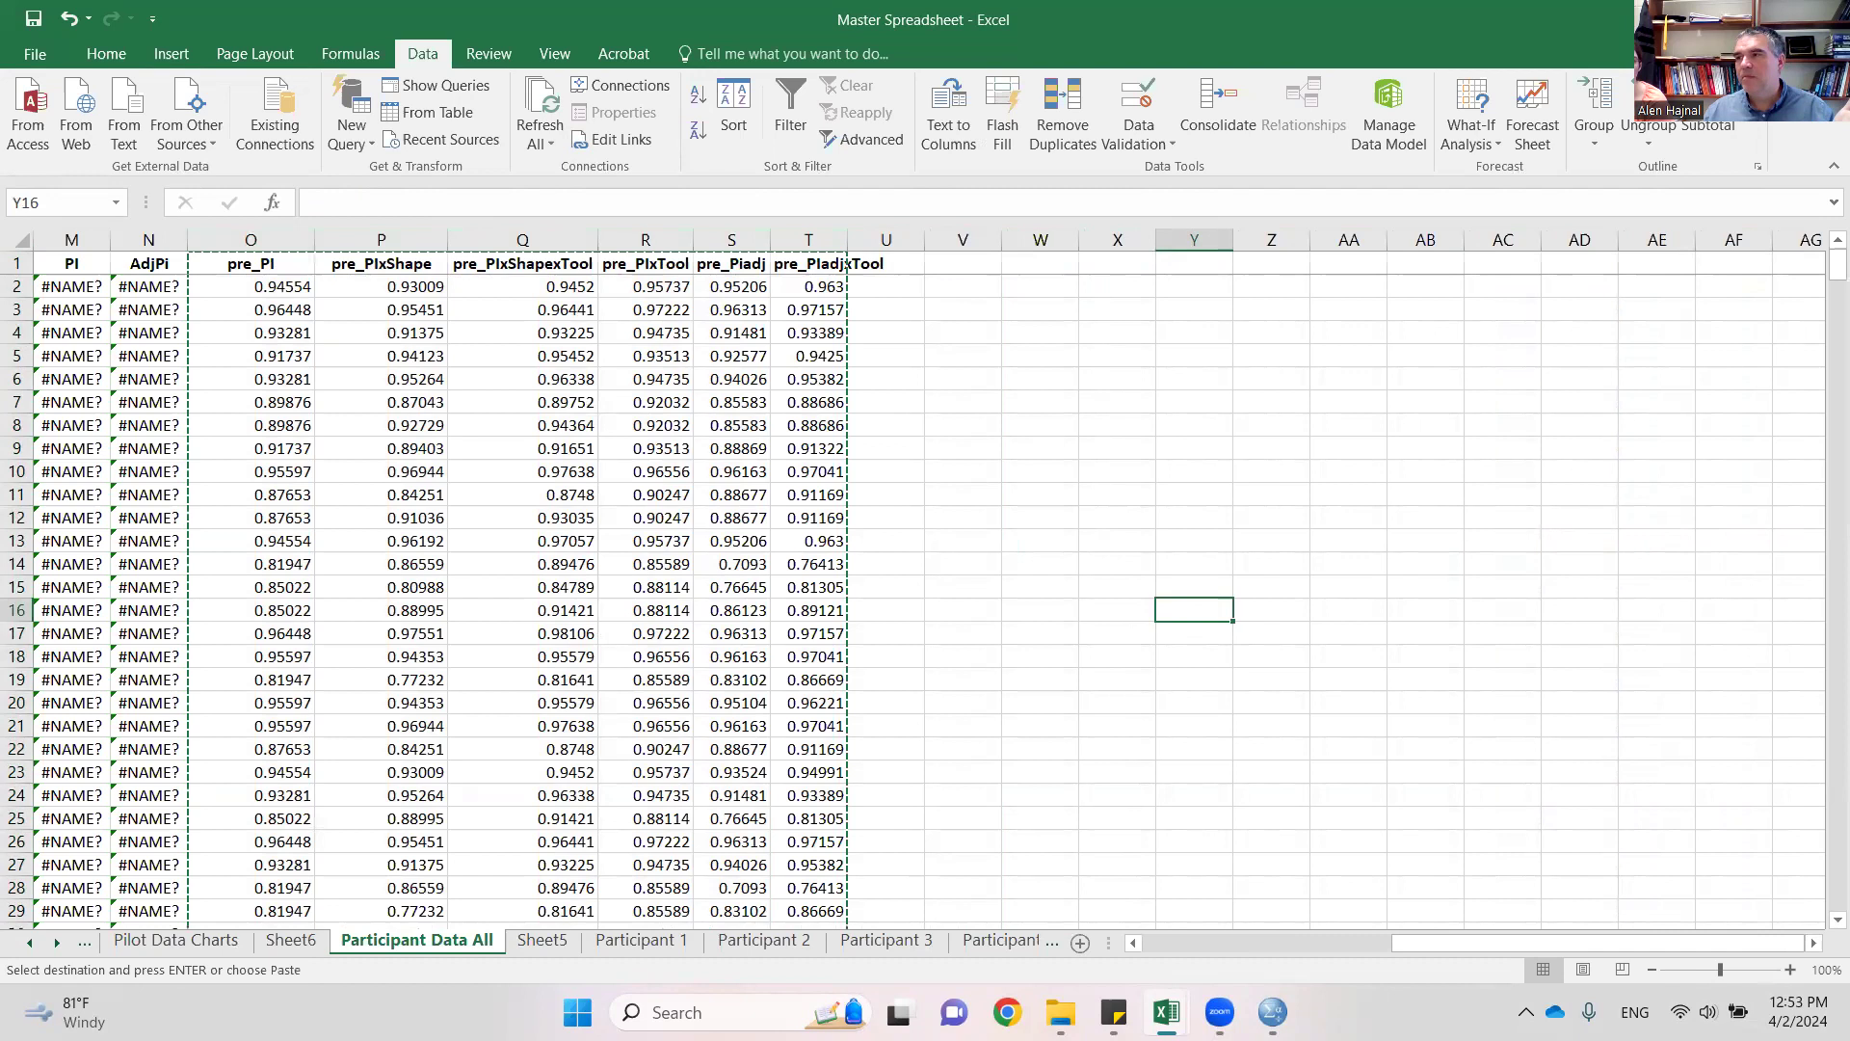
- Close the Master Spreadsheet workbook without saving changes, and discard the large clipboard contents
key("alt+F4")
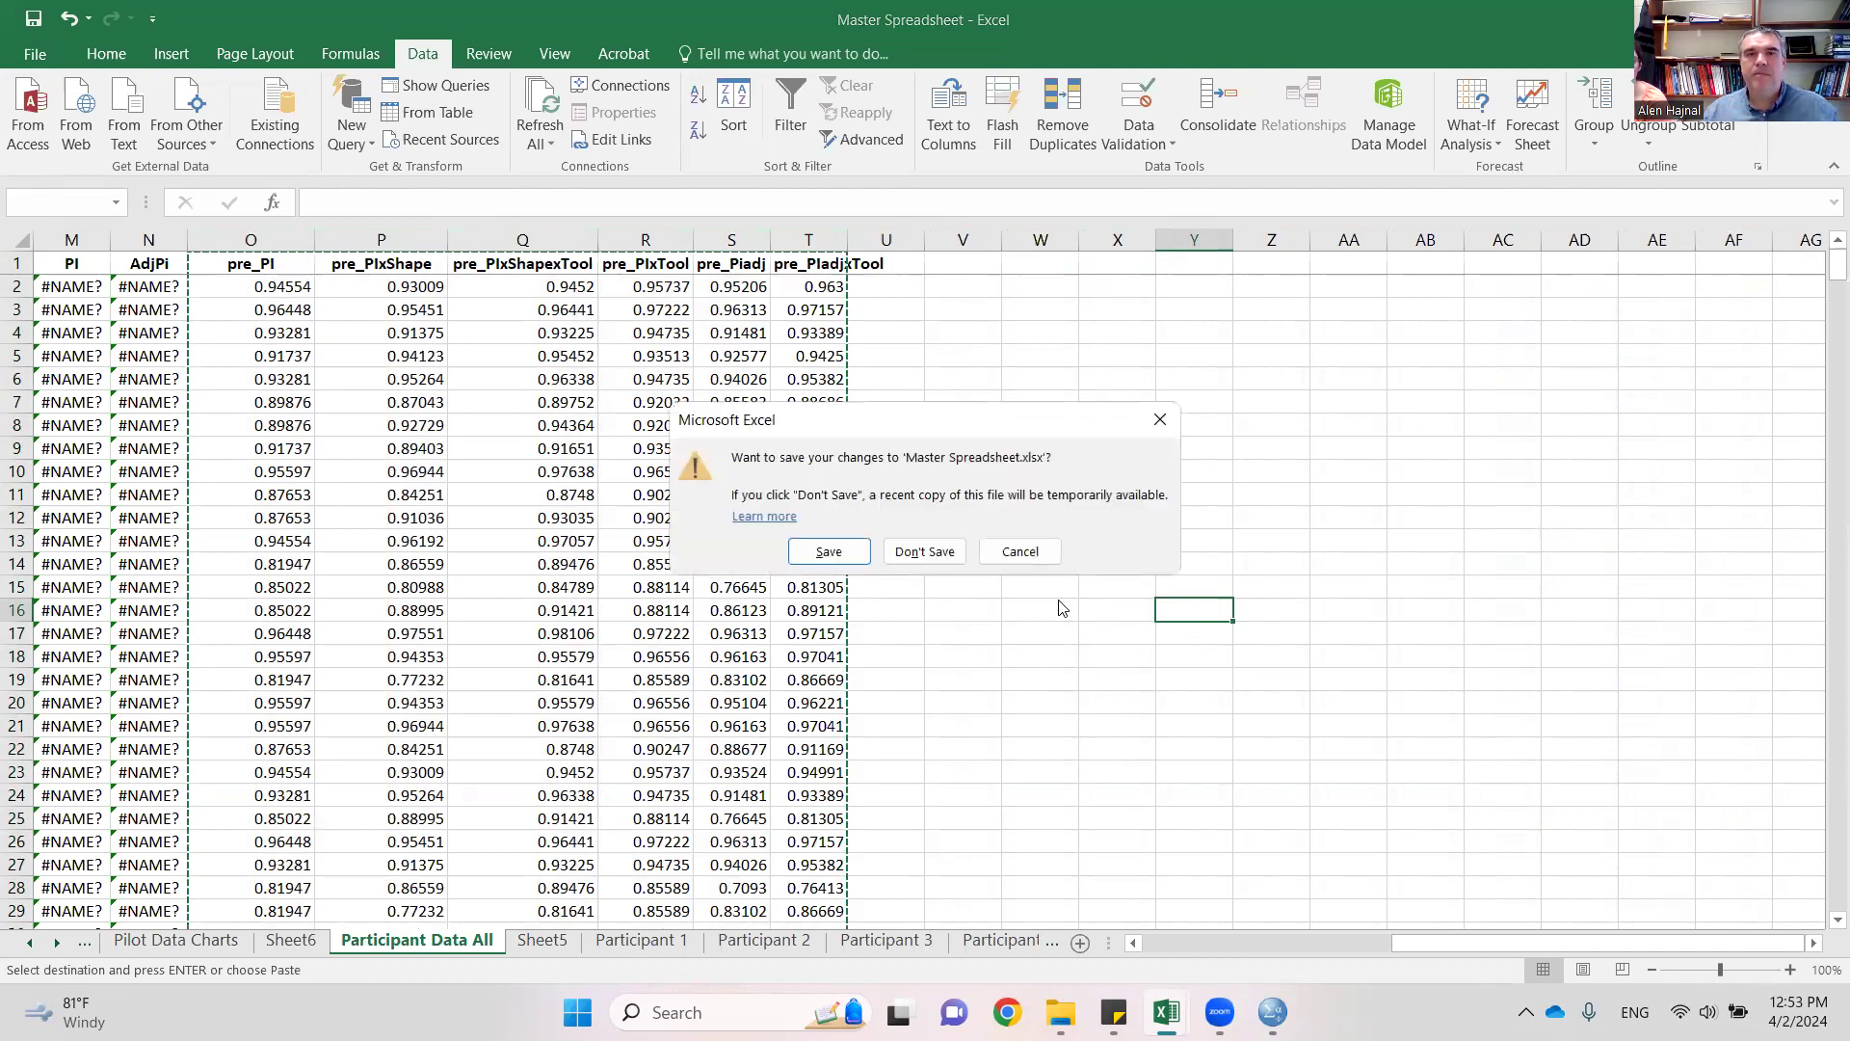
left_click(937, 559)
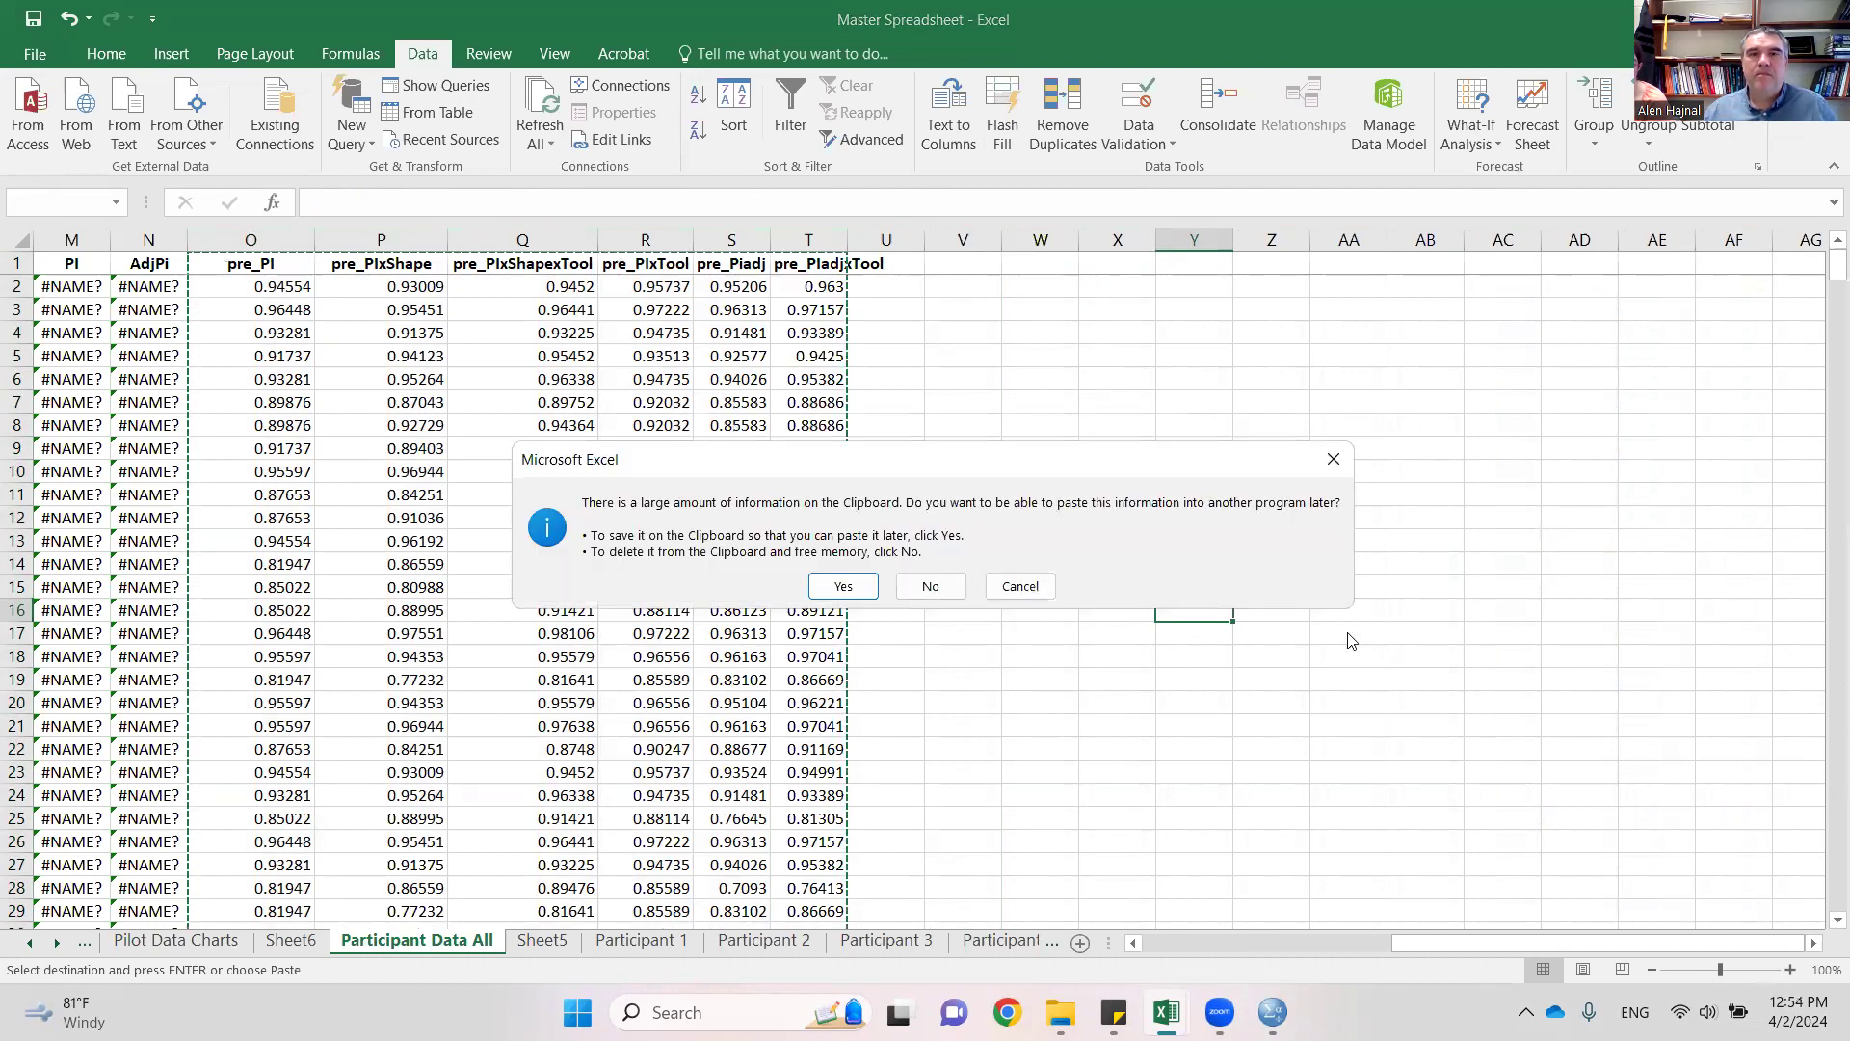
left_click(930, 586)
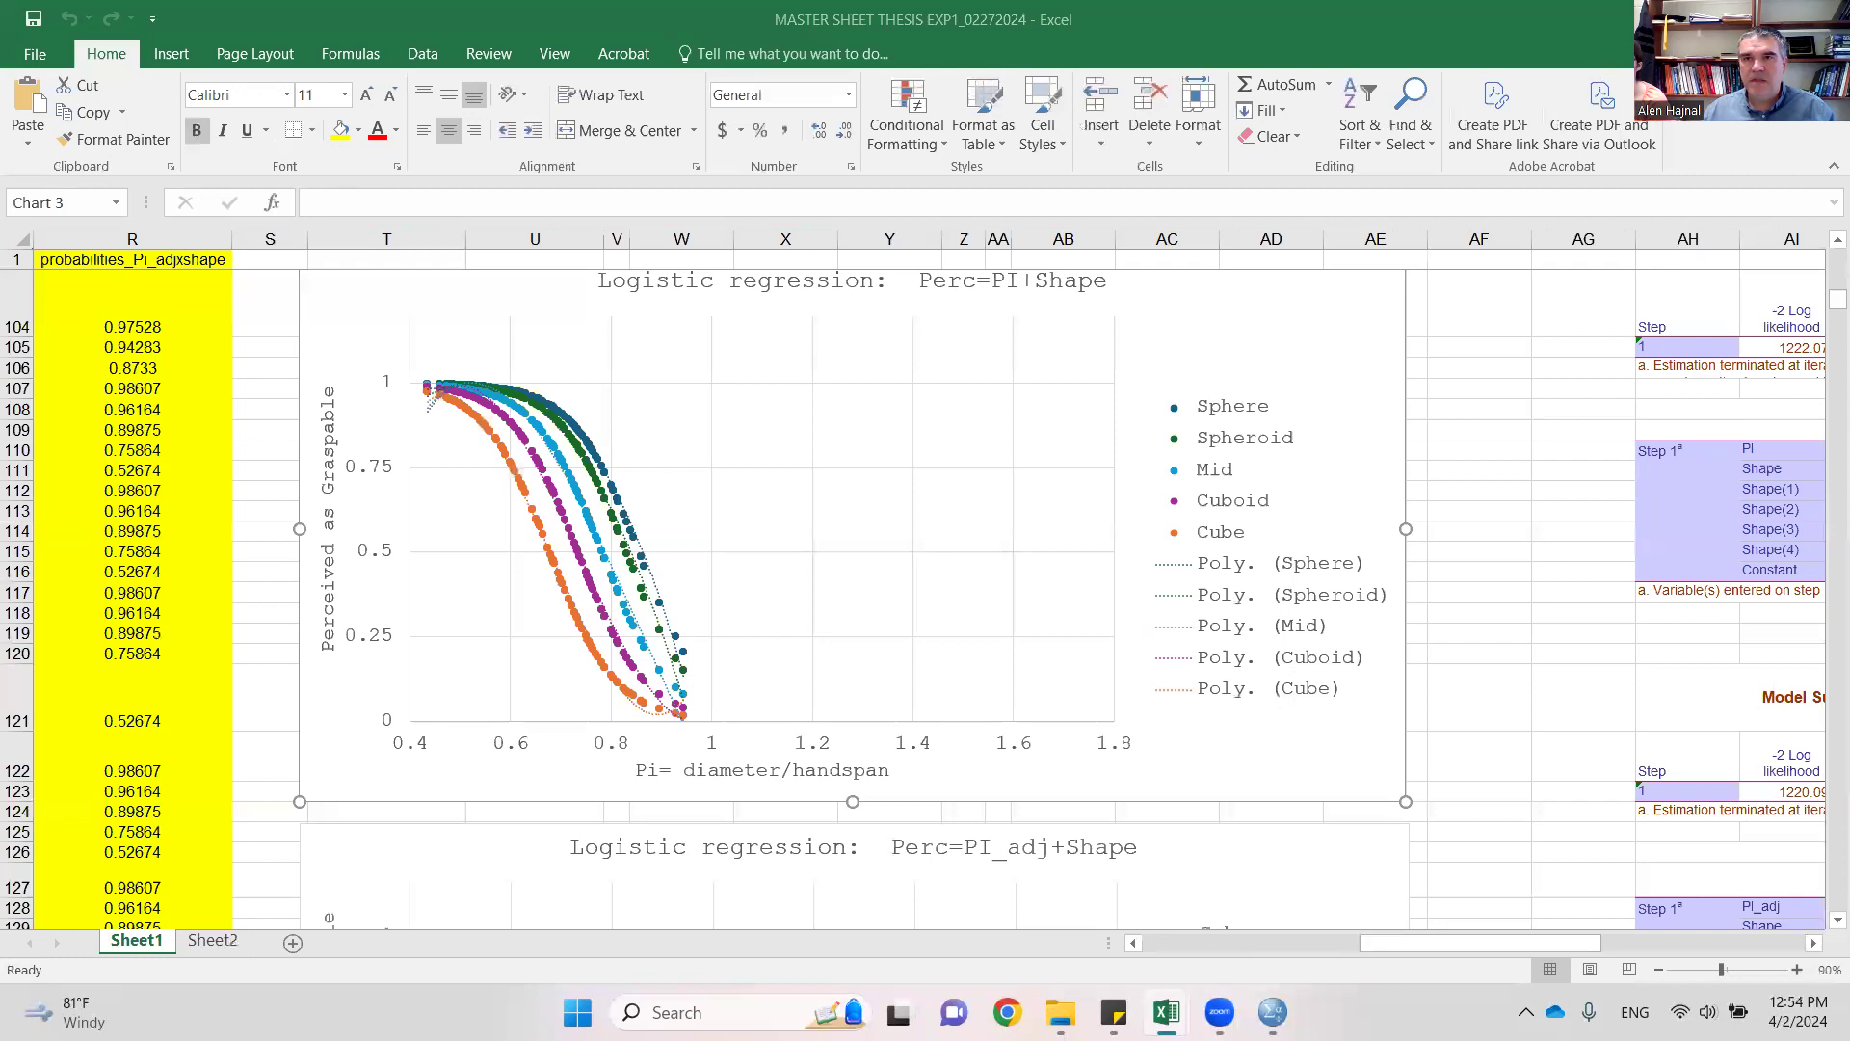
- Close the MASTER SHEET THESIS EXP1_02272024 workbook without saving changes, and switch to the temp_spss workbook
key("alt+F4")
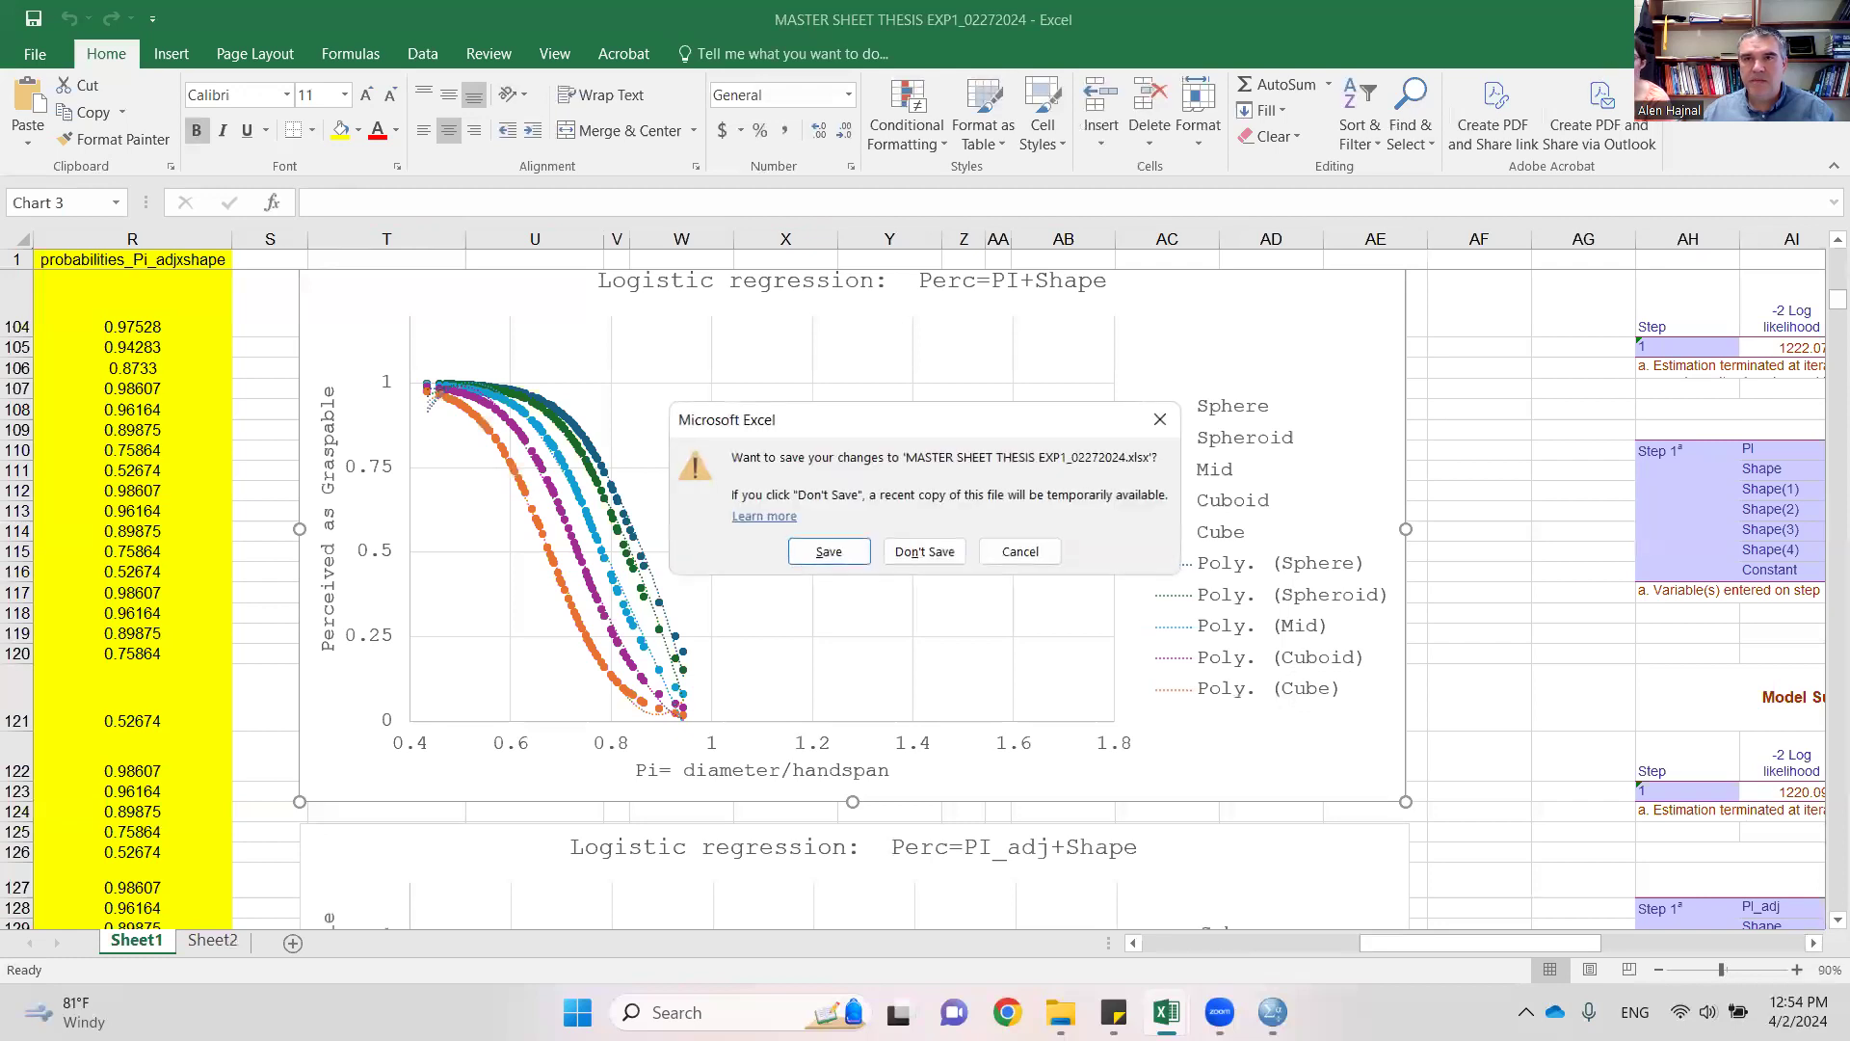
left_click(938, 553)
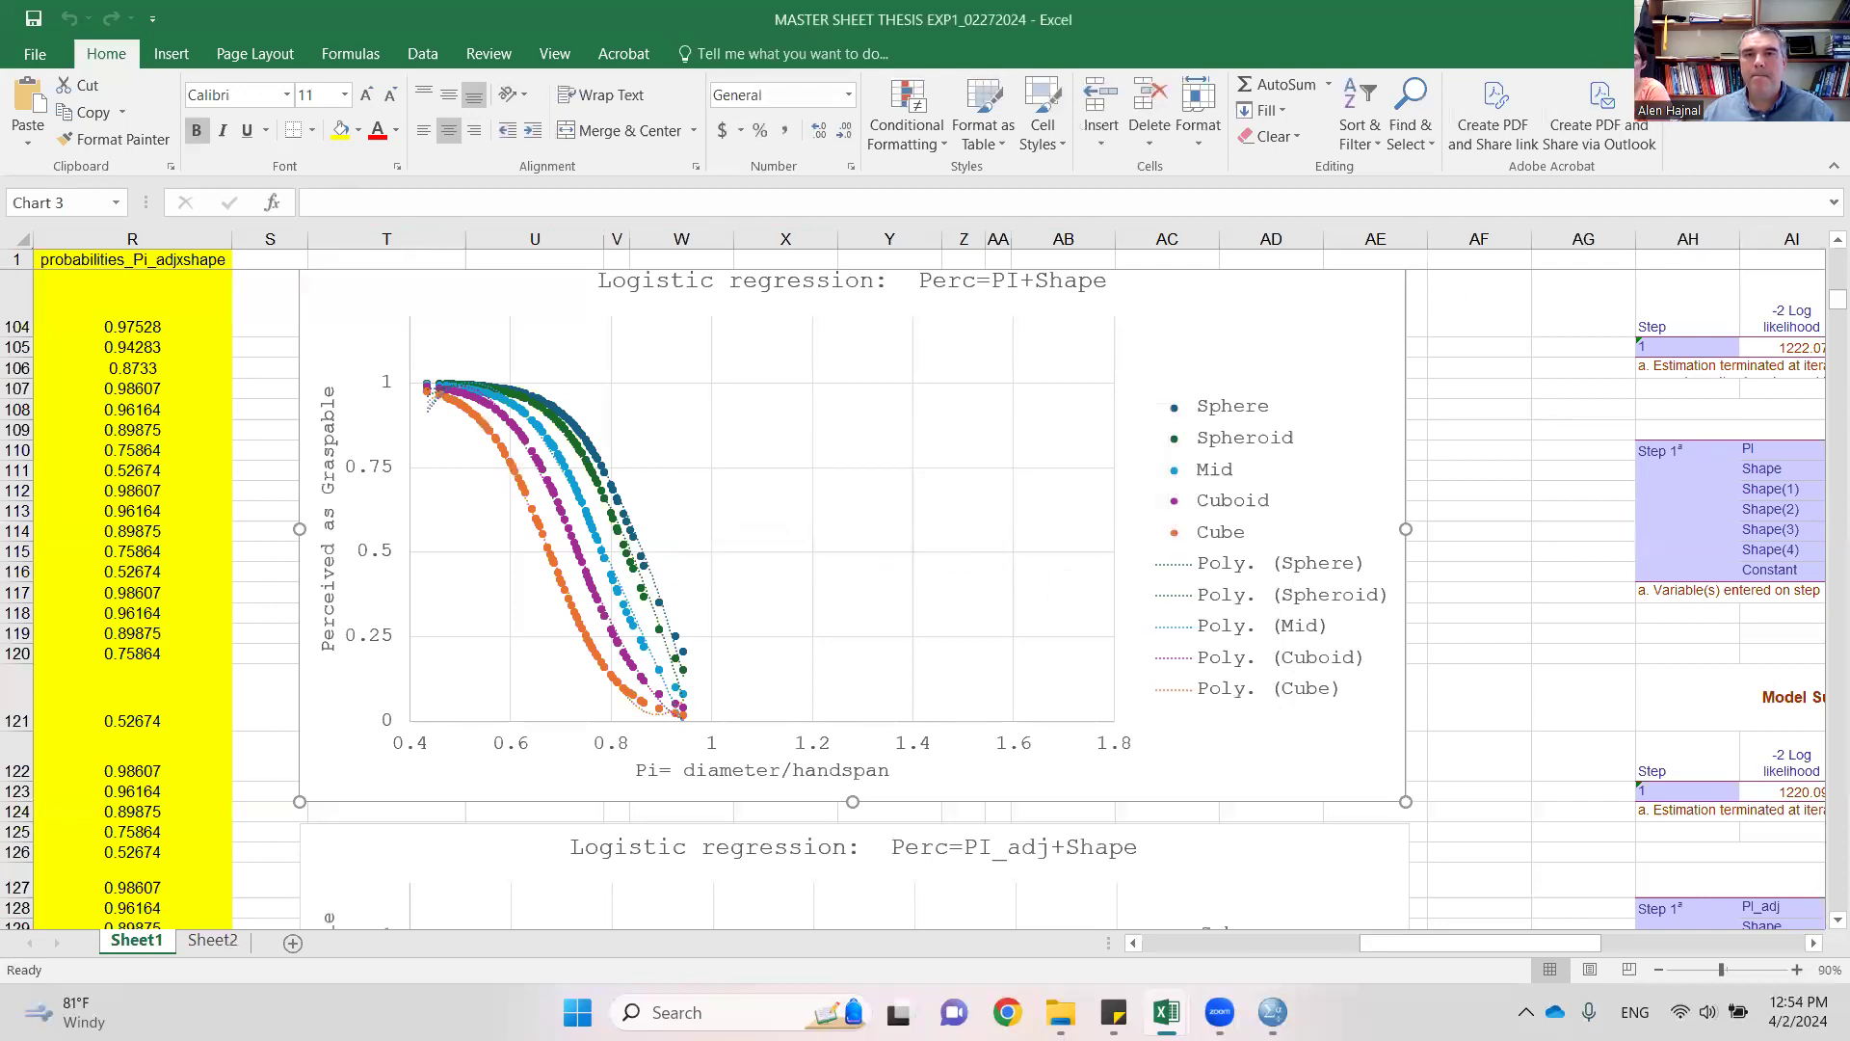
key("alt+Tab")
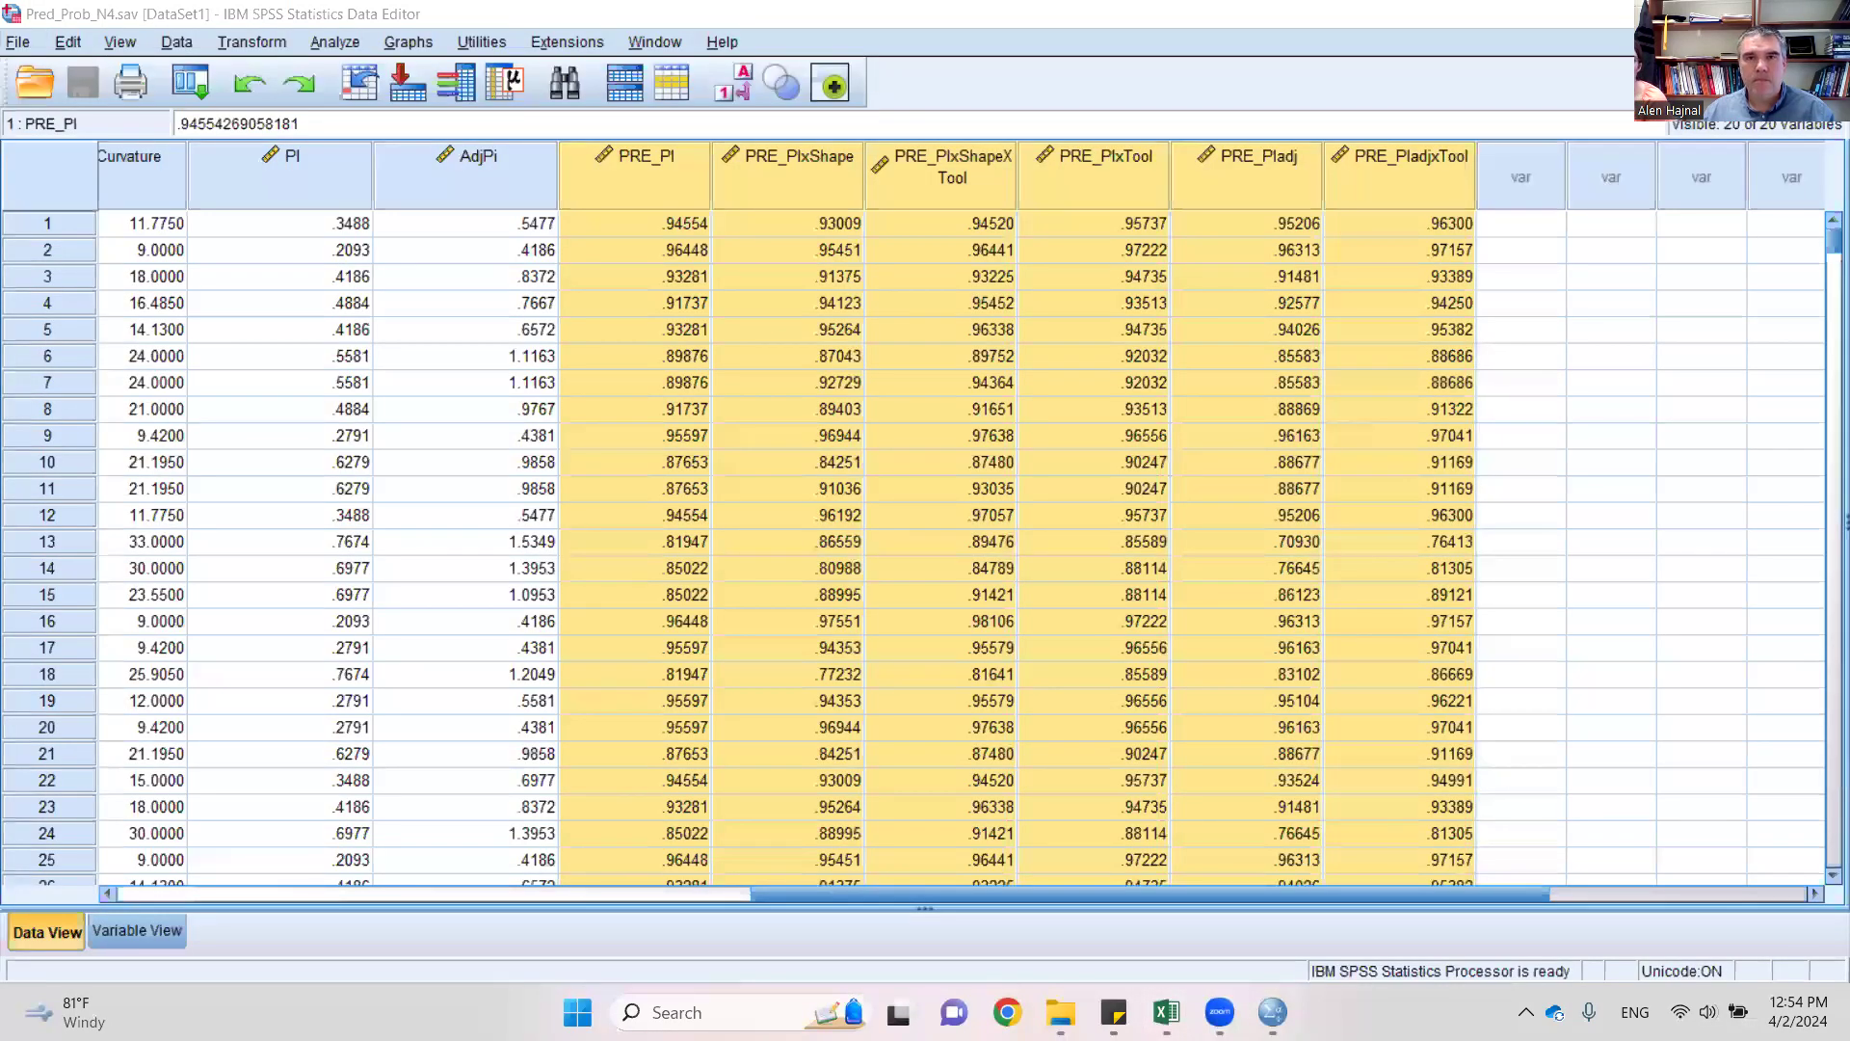
key("alt+Tab")
double_click(800, 177)
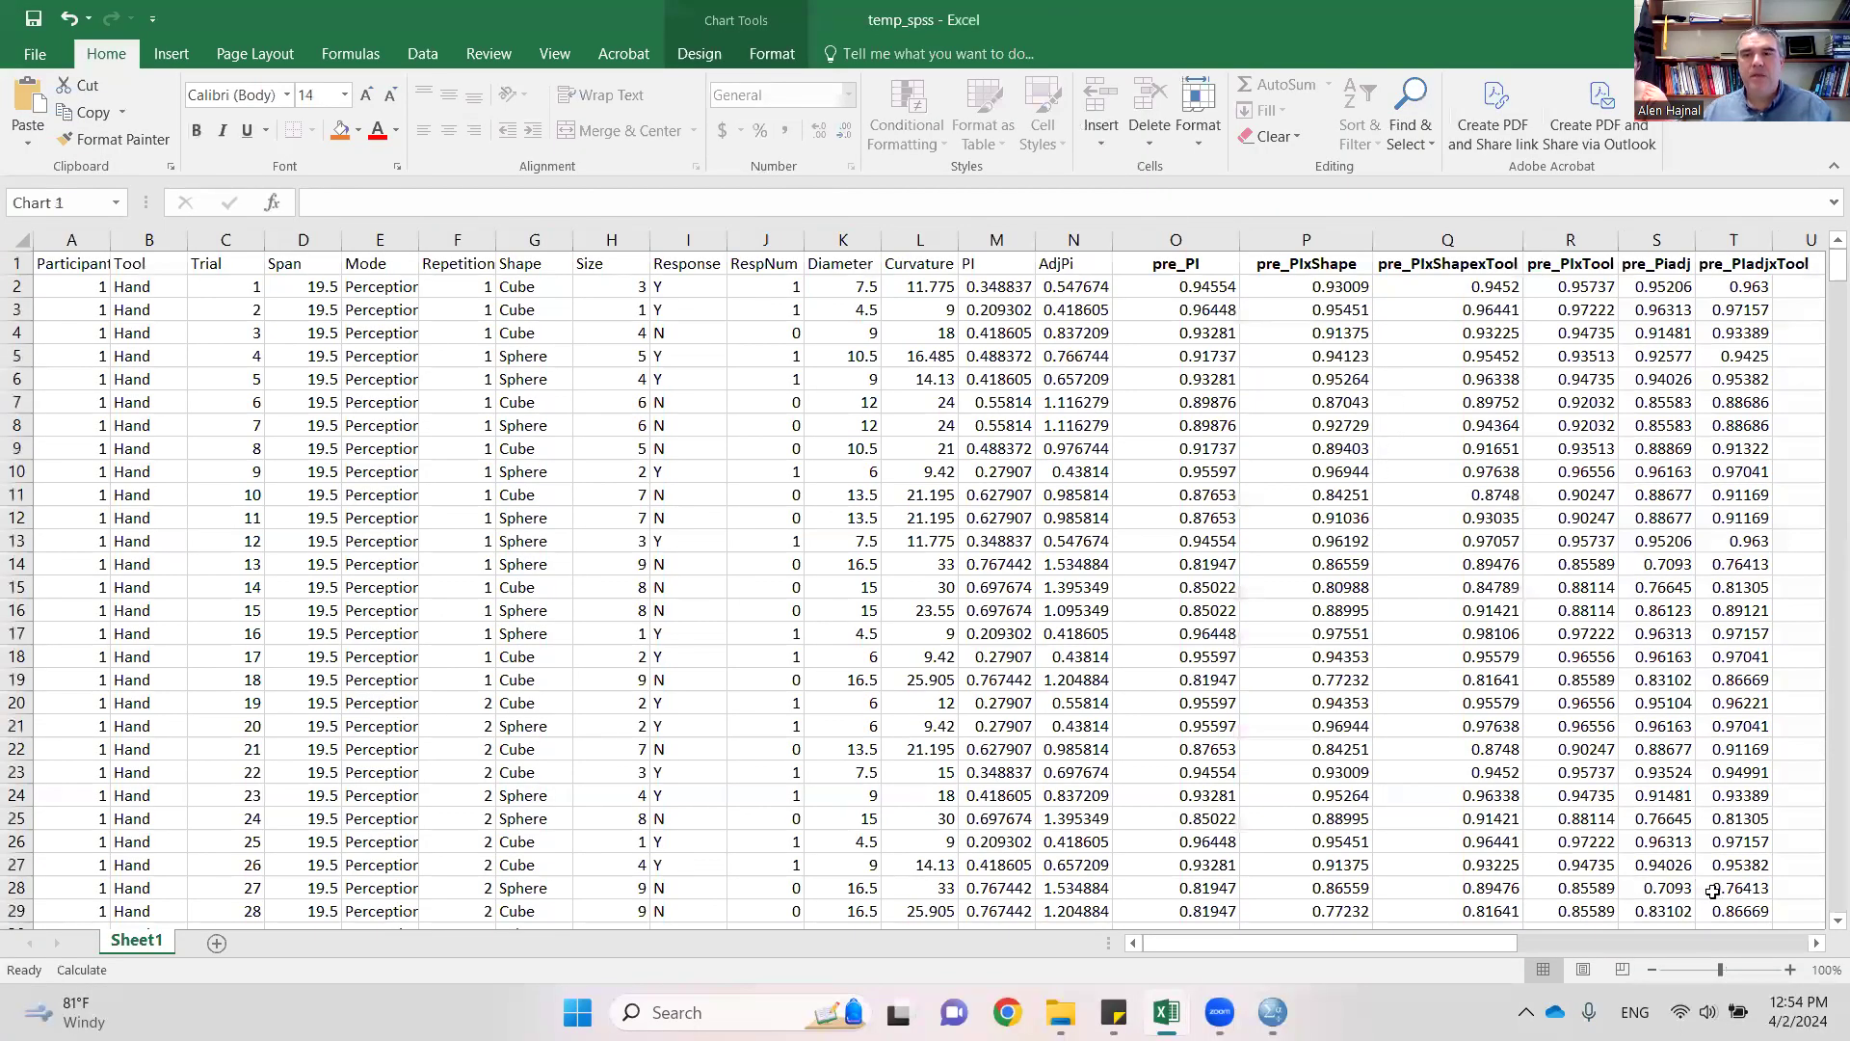
- Shrink the Perc=PI+Shape chart beside the data proportionally so that its right edge falls in column AH
left_click(1816, 944)
left_click_drag(1818, 950, 1817, 949)
scroll(1774, 820, "down", 1)
scroll(1774, 820, "right", 2)
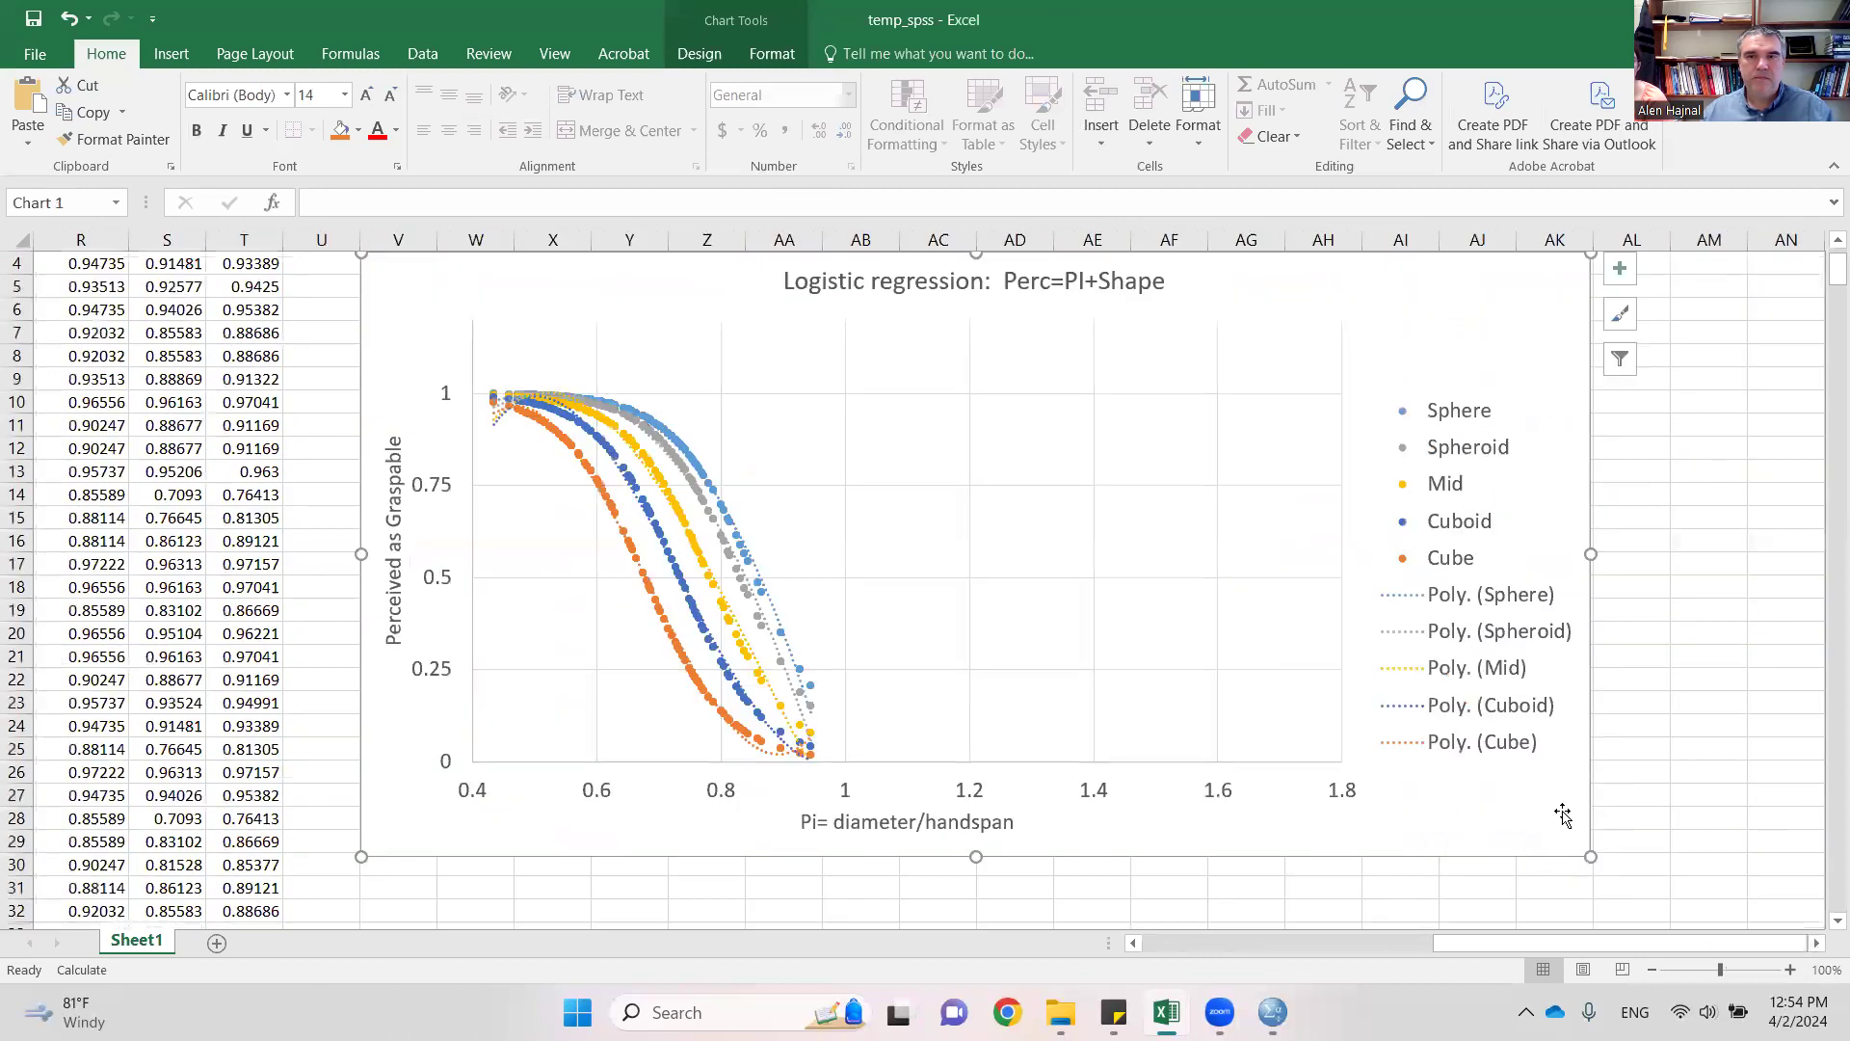
left_click_drag(1587, 855, 1333, 764)
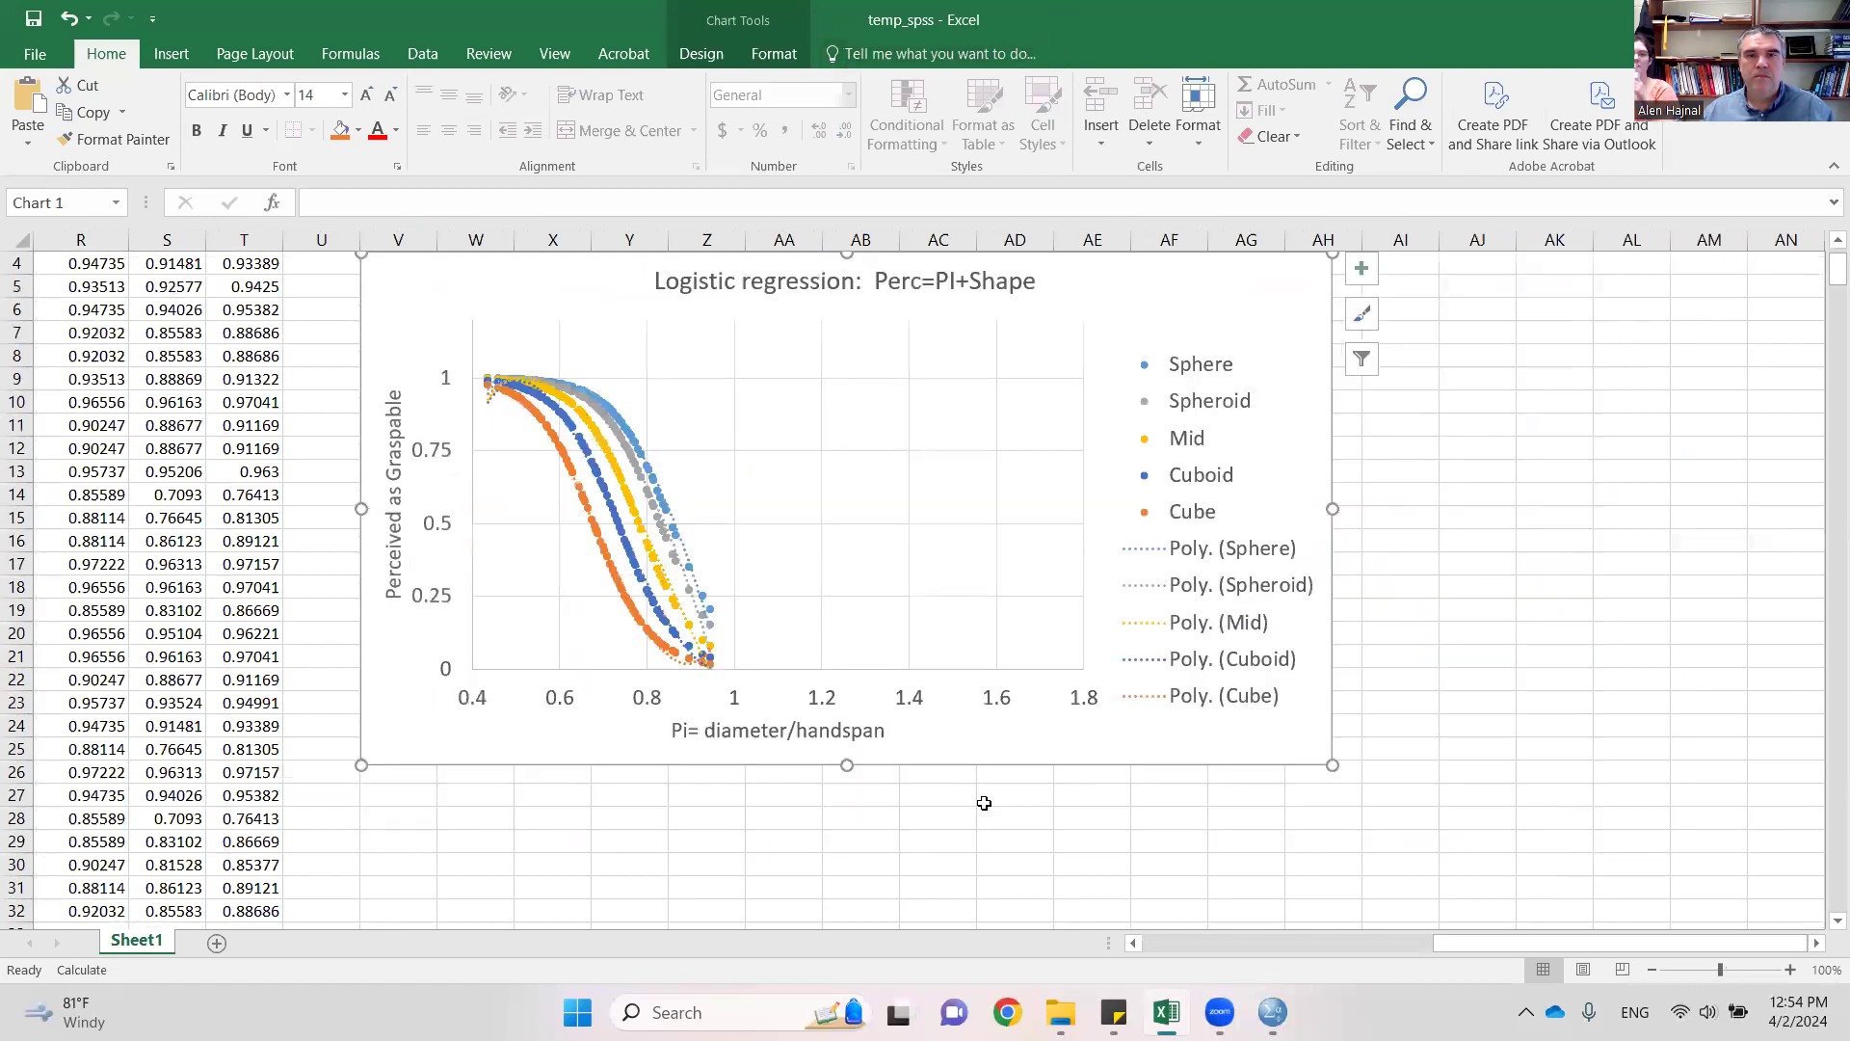
- Sort the data in columns C to T by Shape values from A to Z, keeping the first row as headers
left_click(1134, 944)
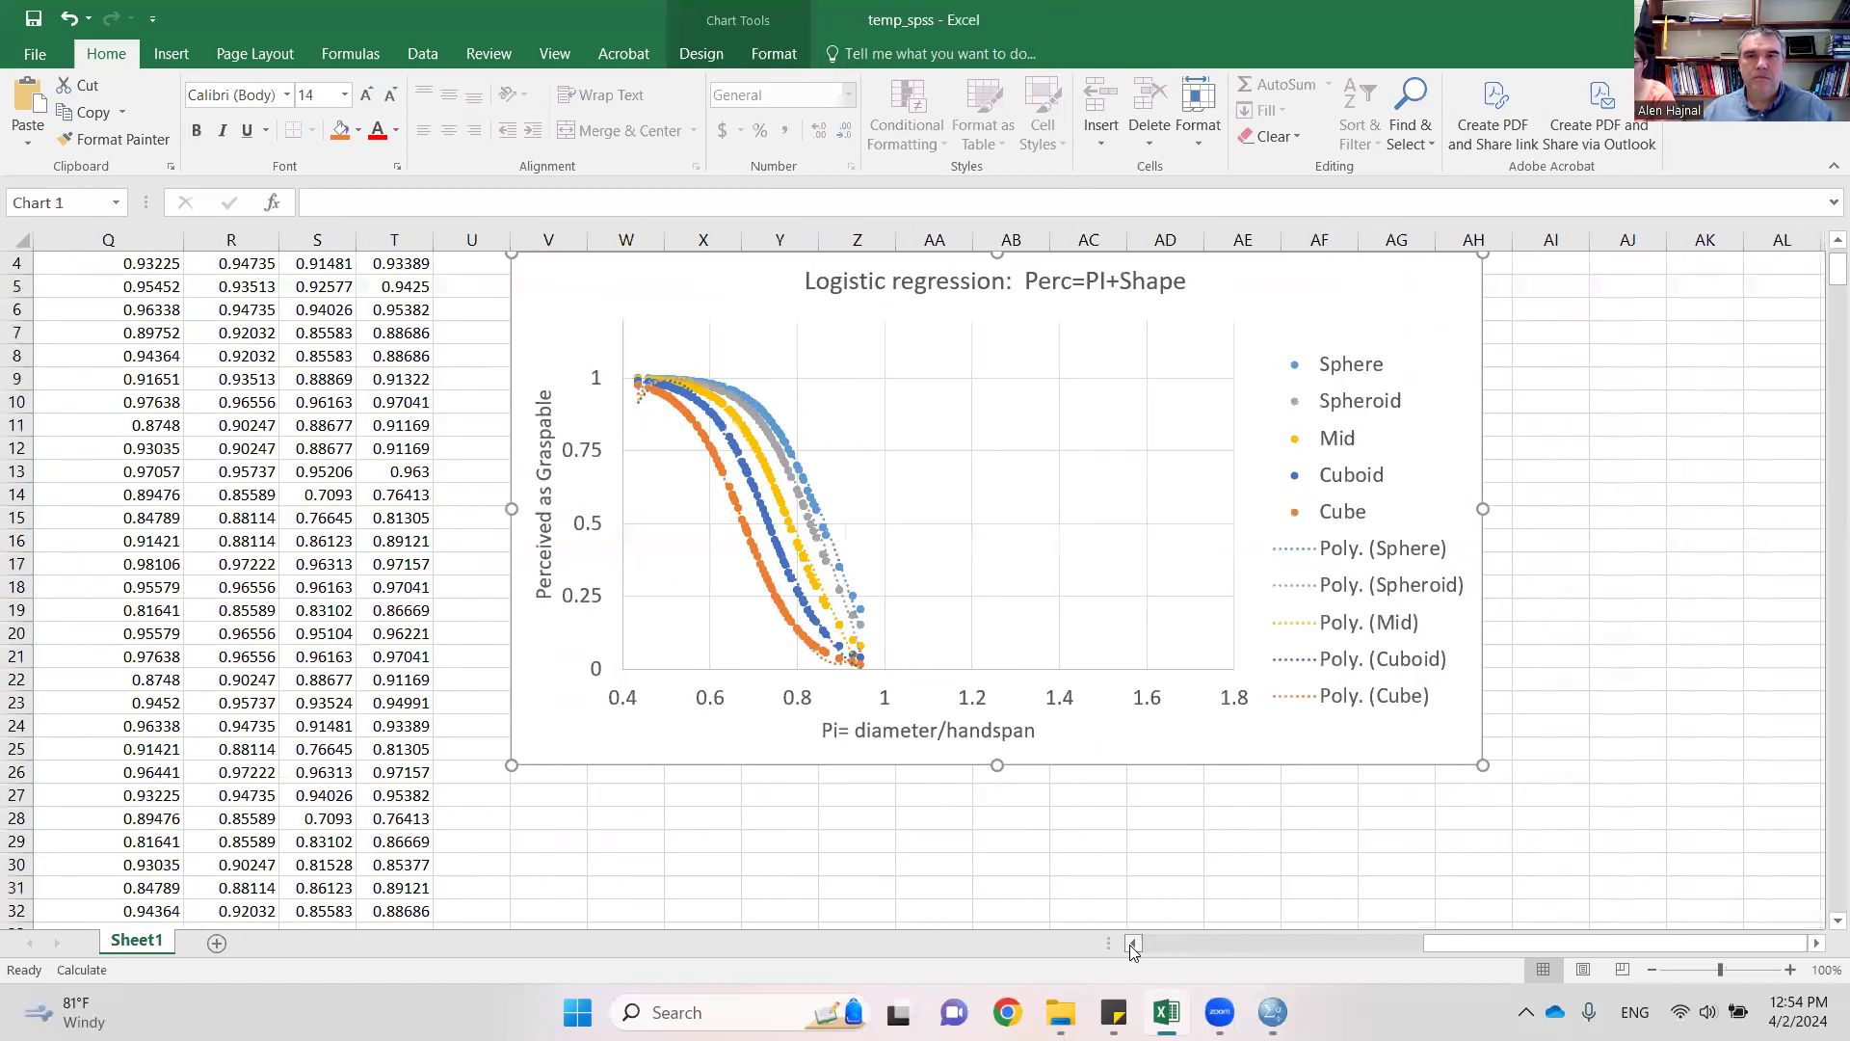
left_click(1134, 944)
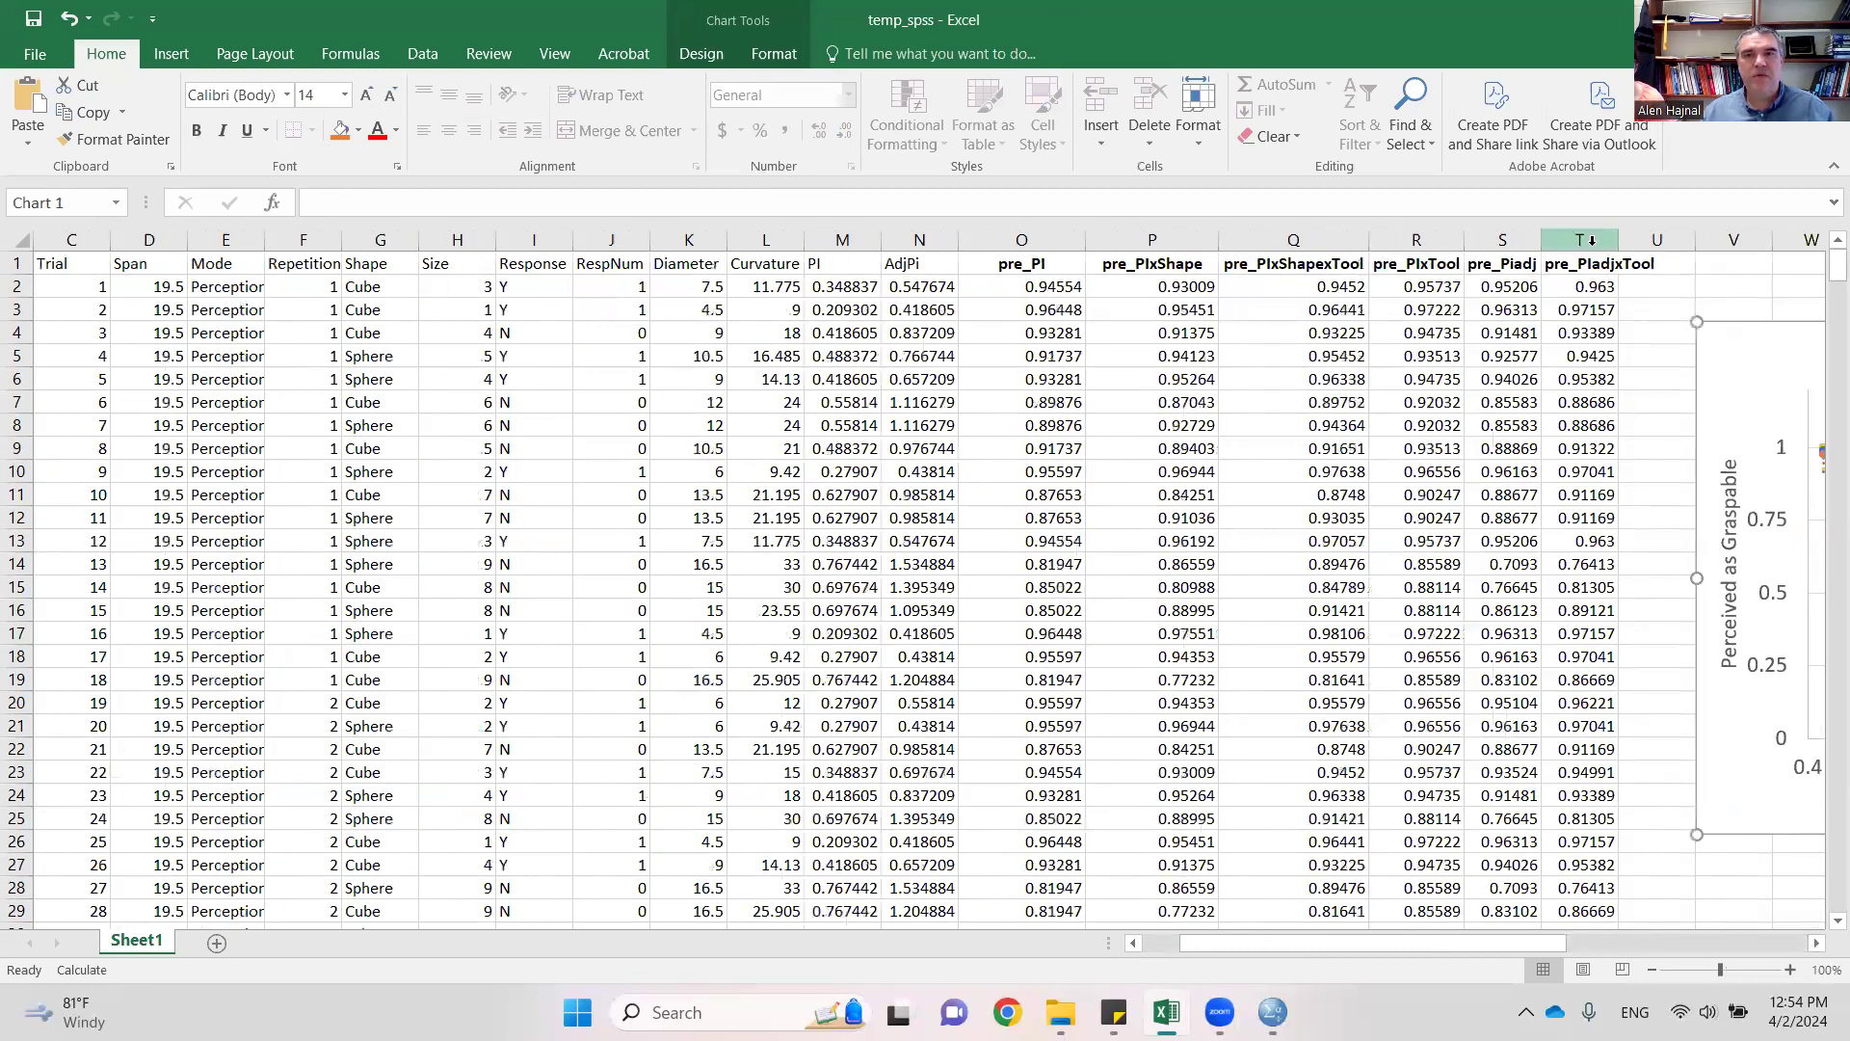
left_click_drag(1581, 235, 81, 237)
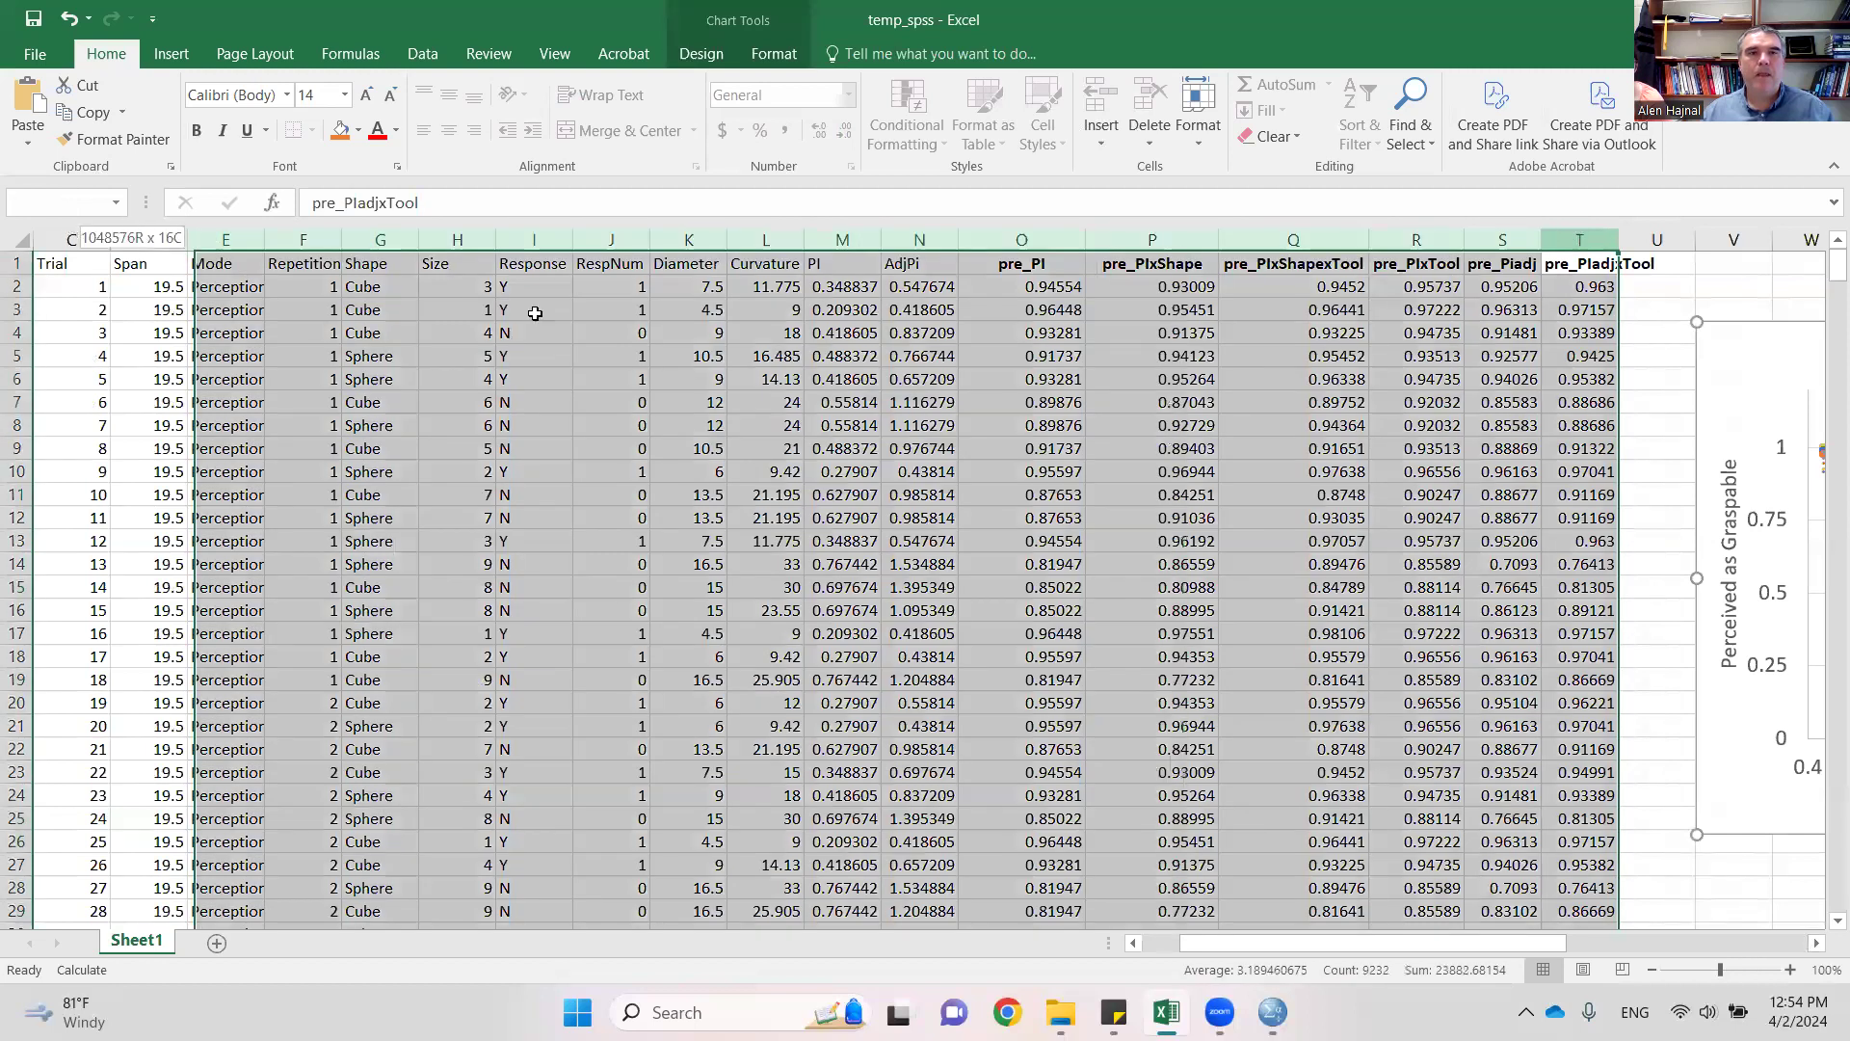
left_click_drag(534, 313, 72, 241)
left_click(424, 55)
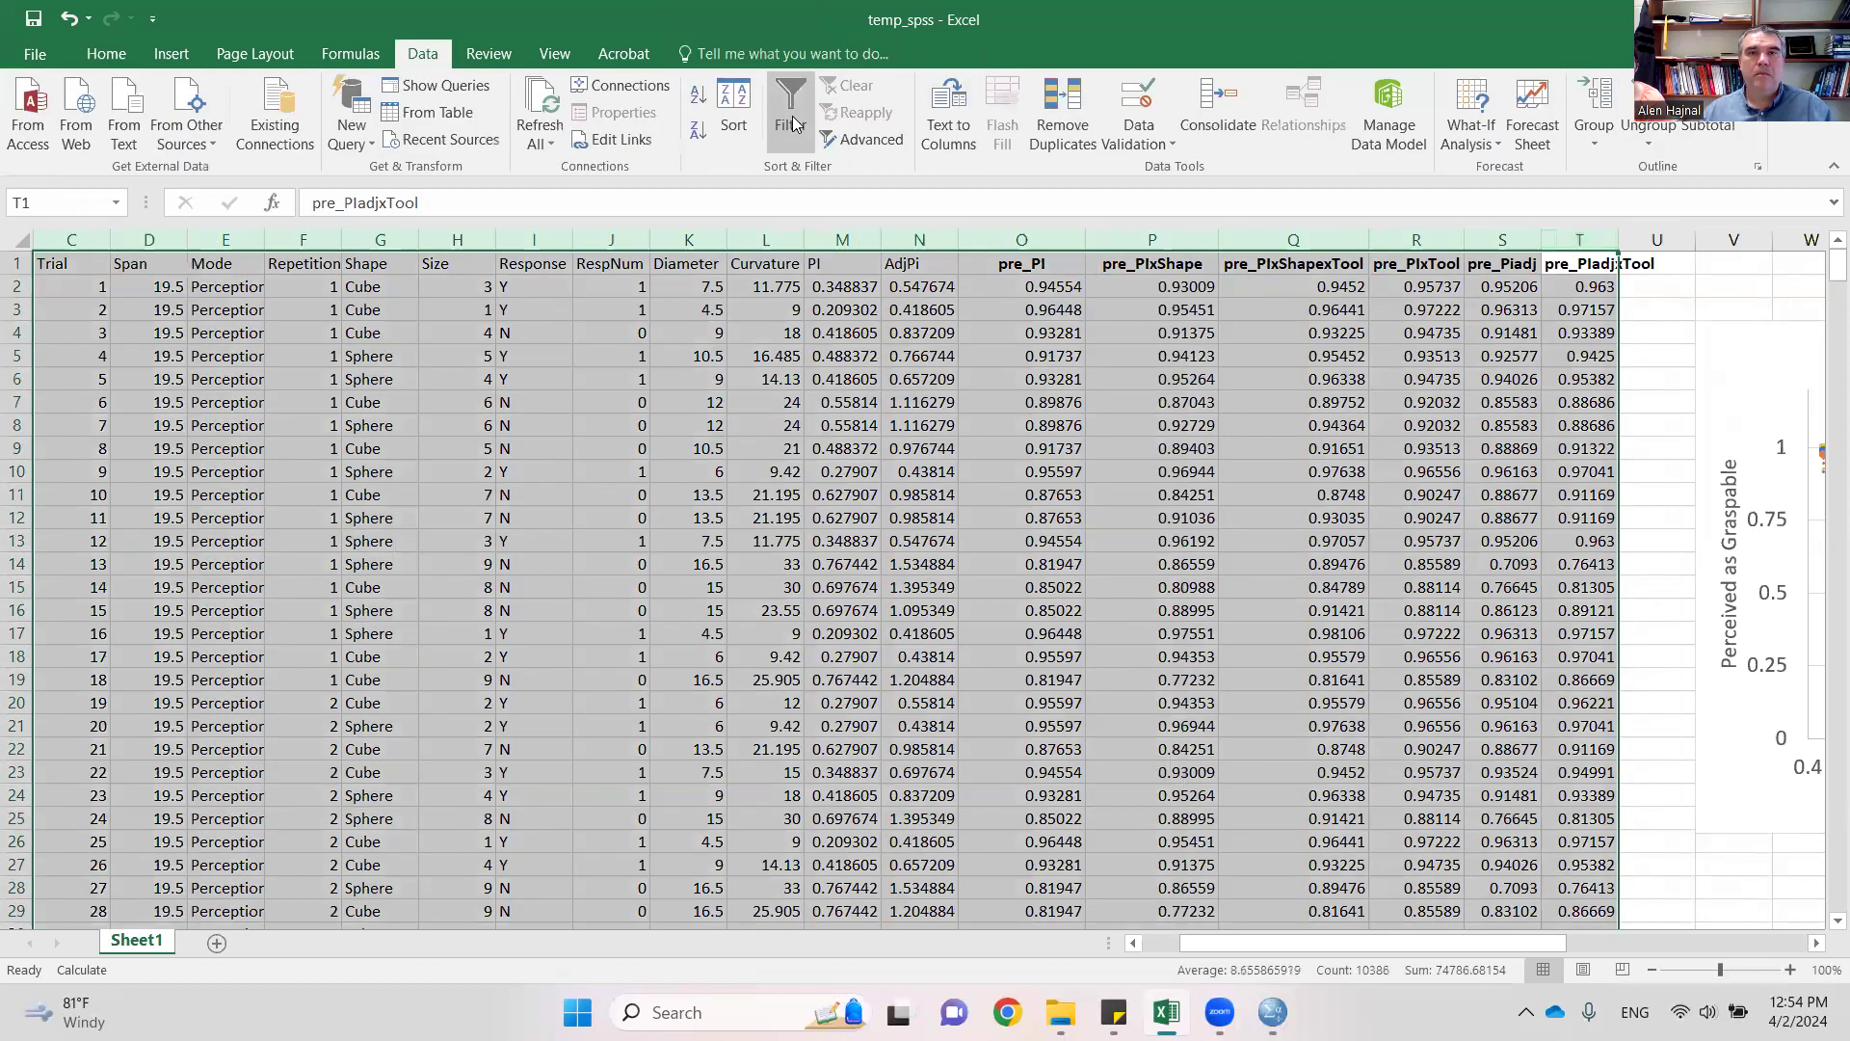
left_click(735, 123)
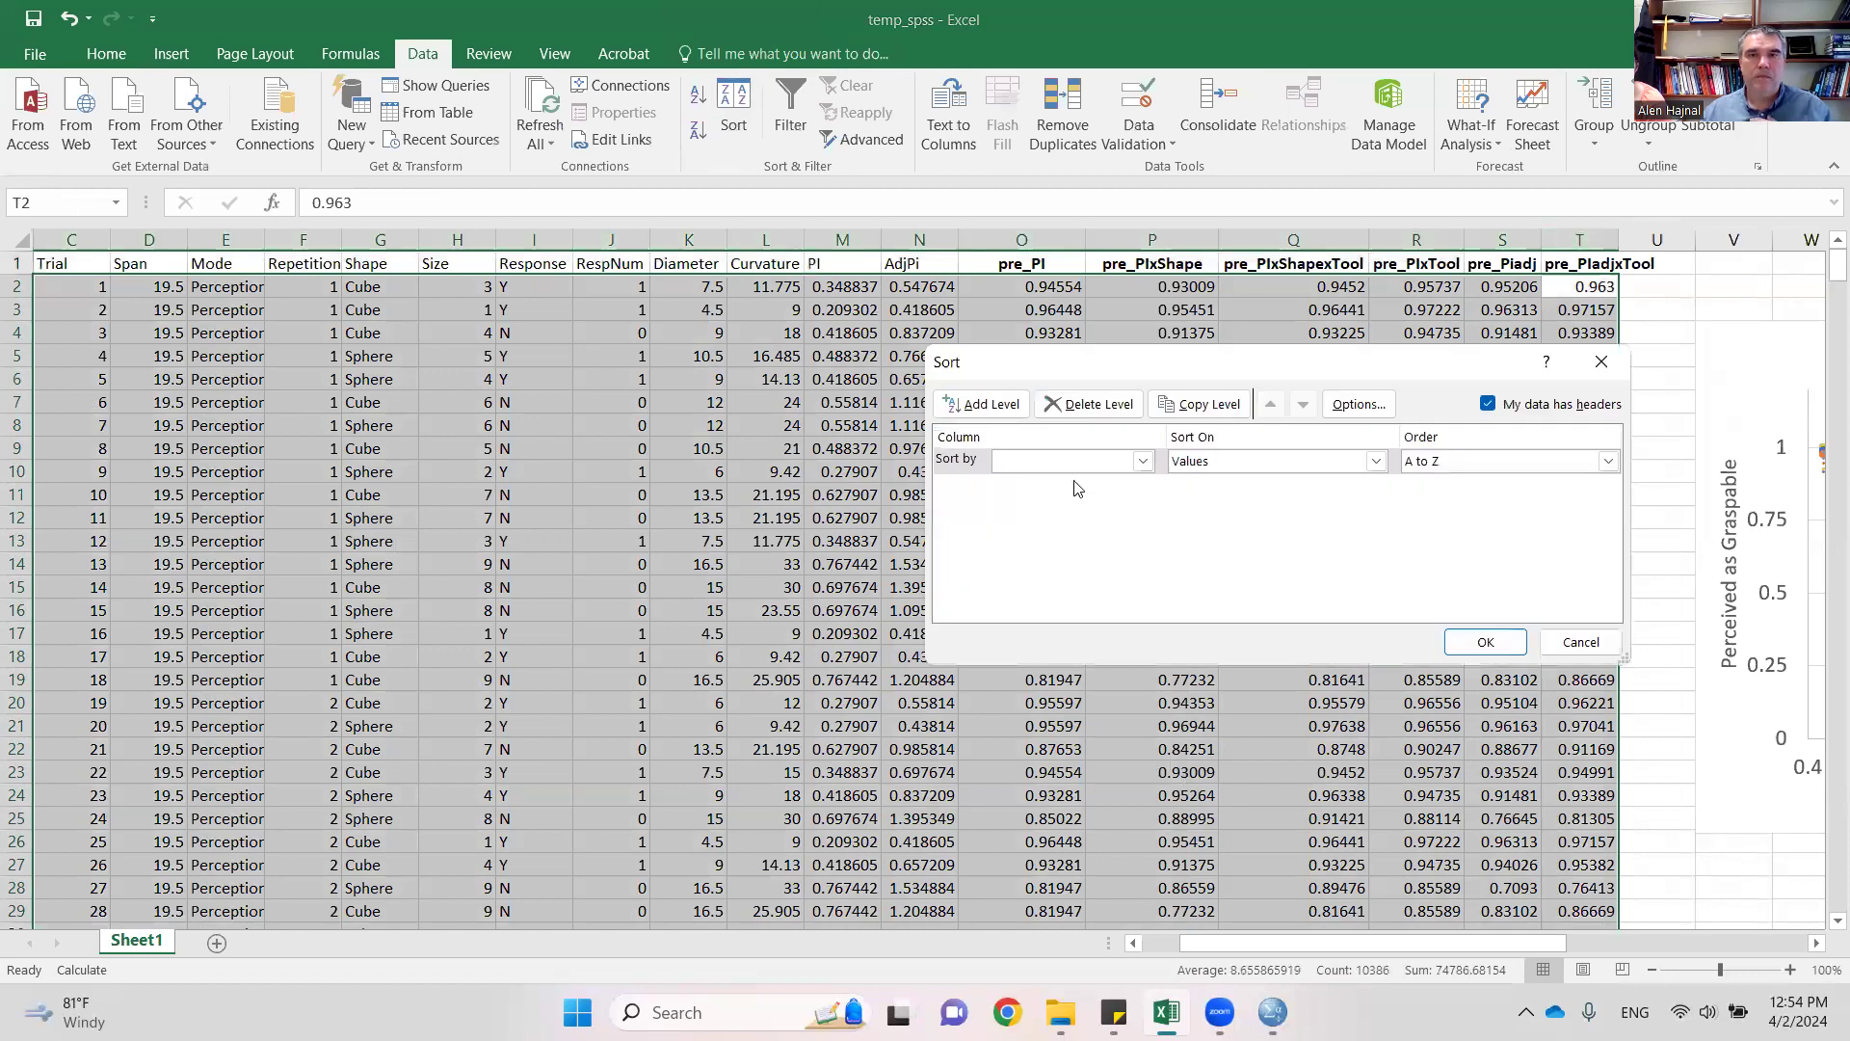
left_click(1061, 463)
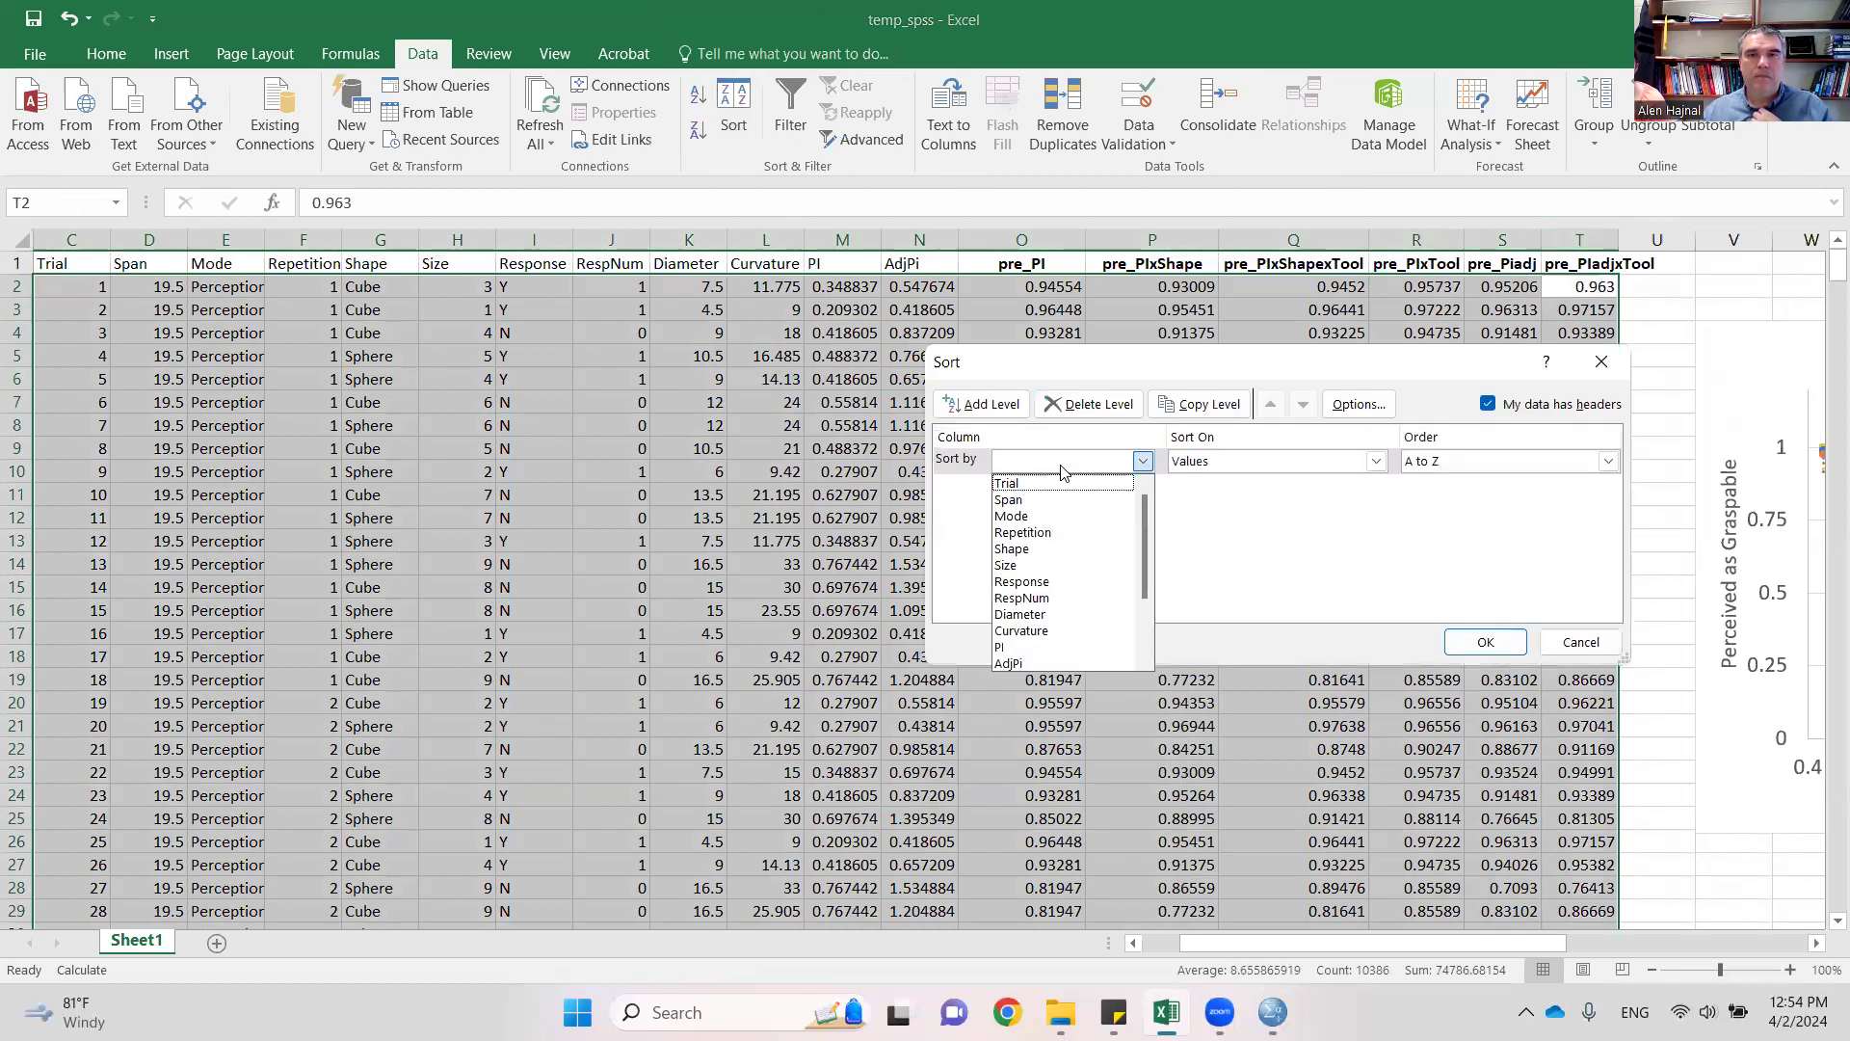
left_click(1051, 548)
left_click(1485, 642)
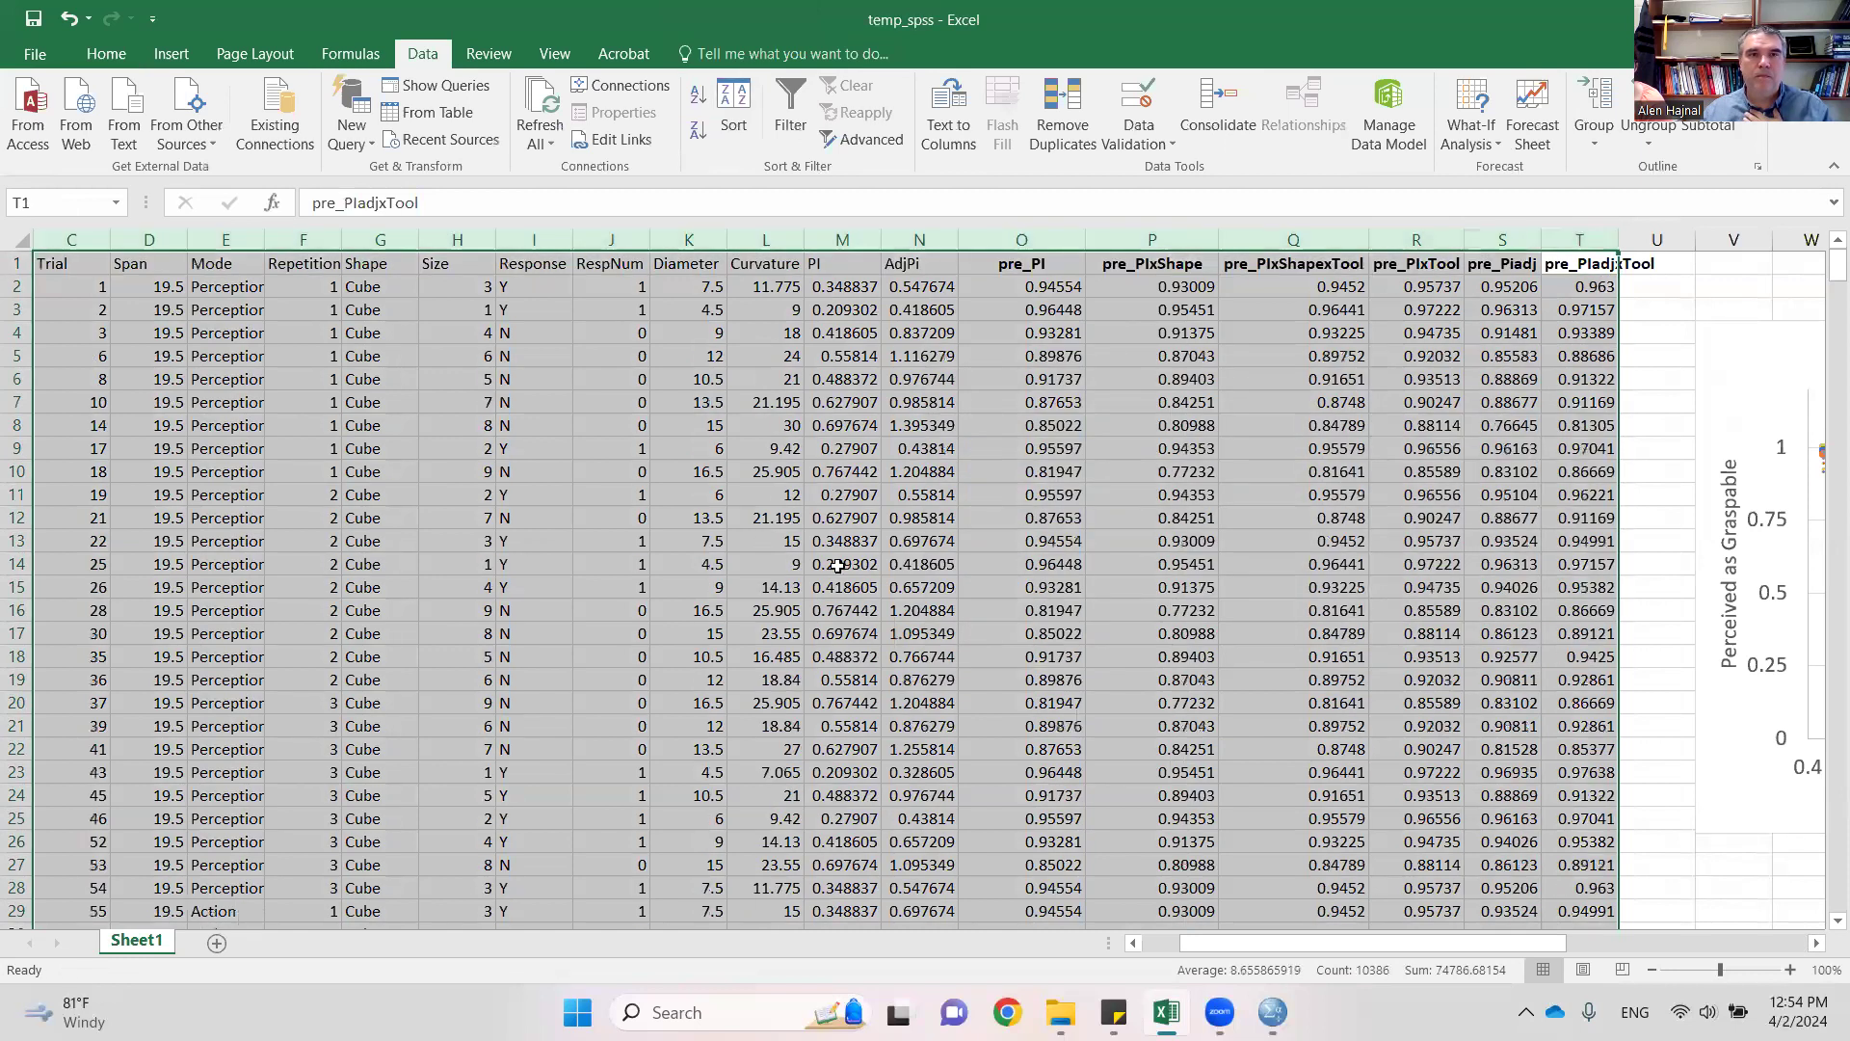
left_click(384, 299)
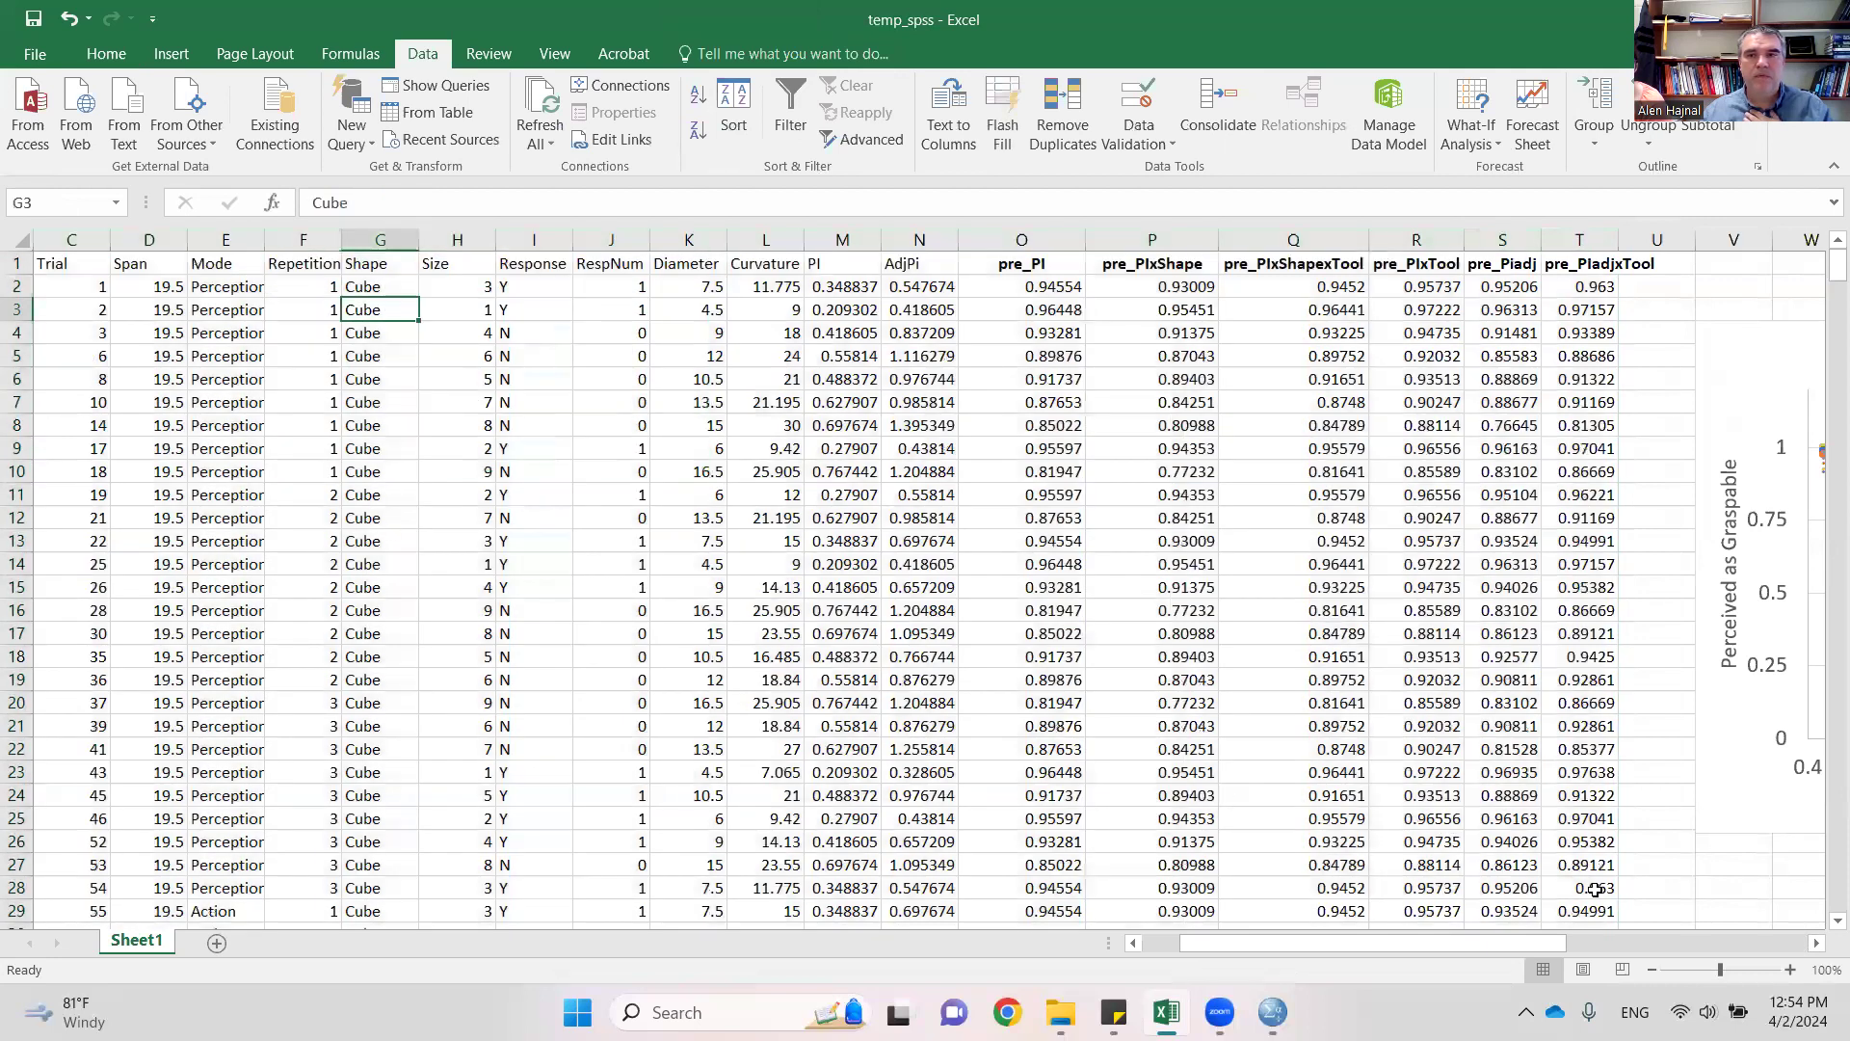
- Remove the Spheroid, Mid and Cuboid series from the Perc=PI+Shape chart's data source
left_click(1816, 944)
left_click(1816, 943)
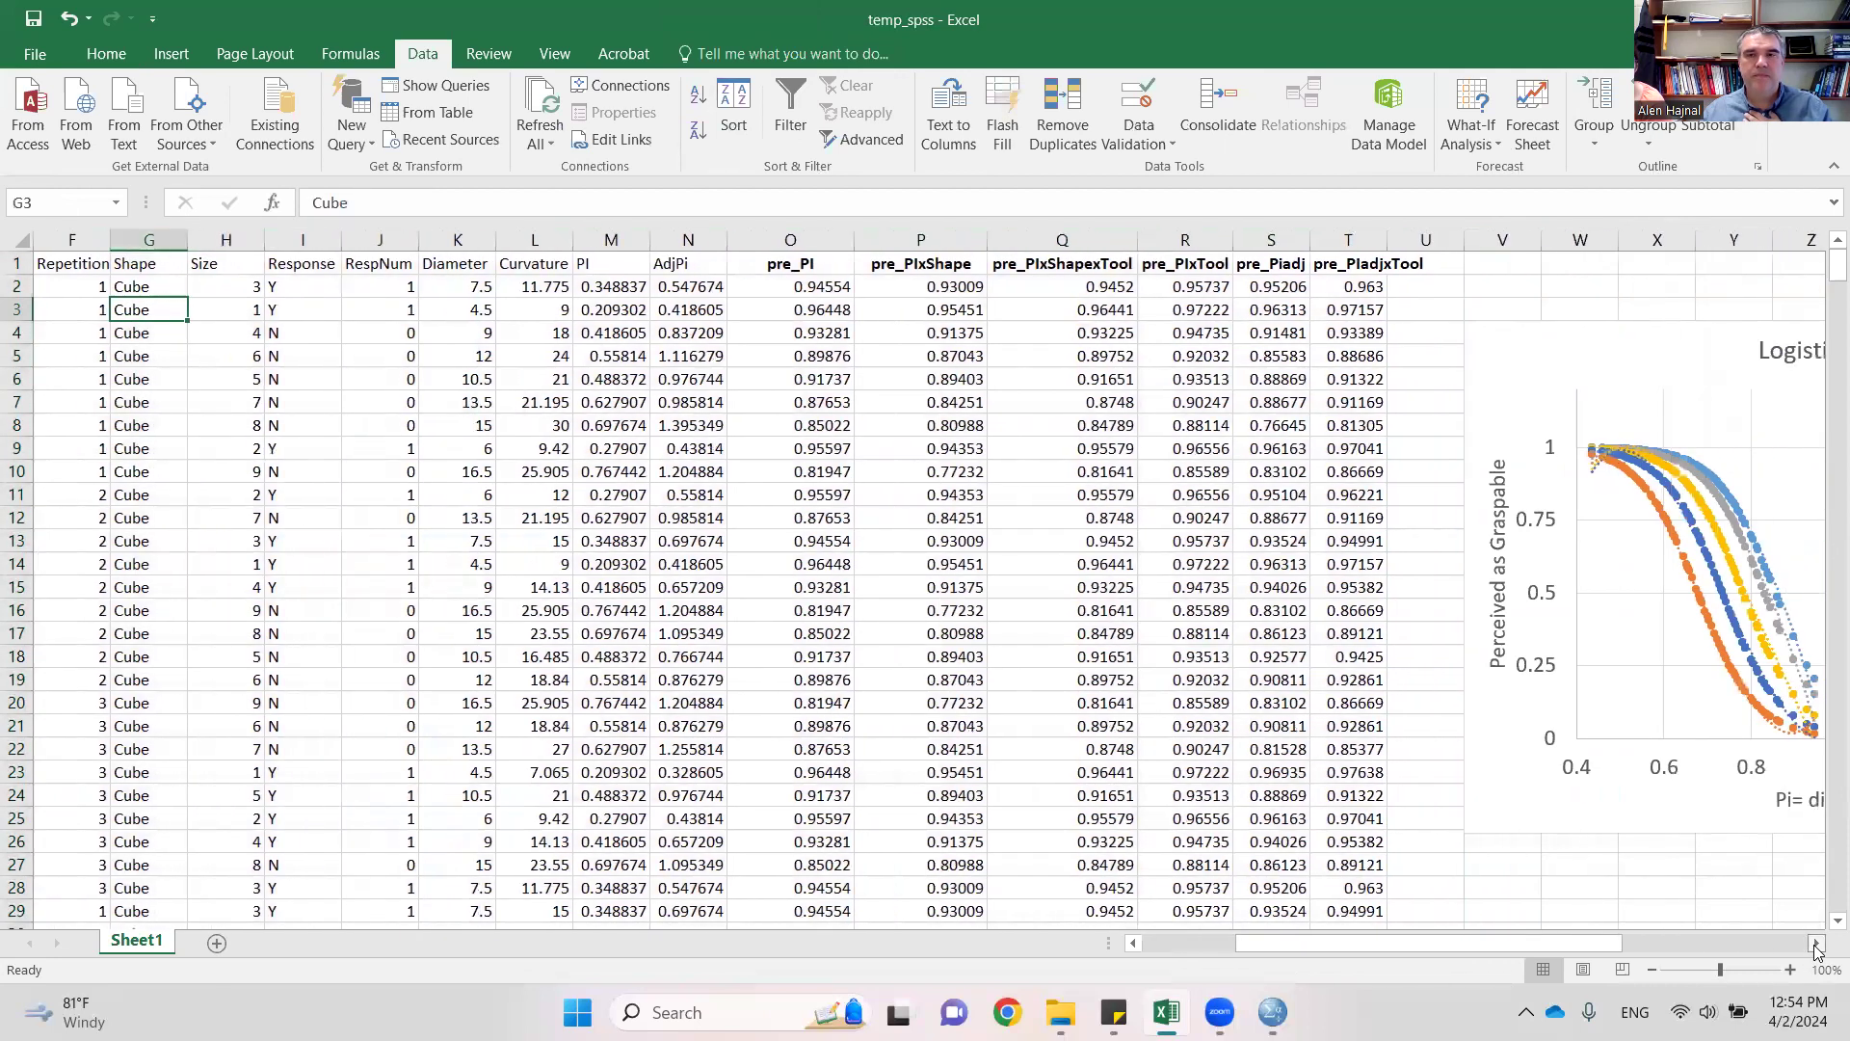
scroll(1259, 645, "right", 5)
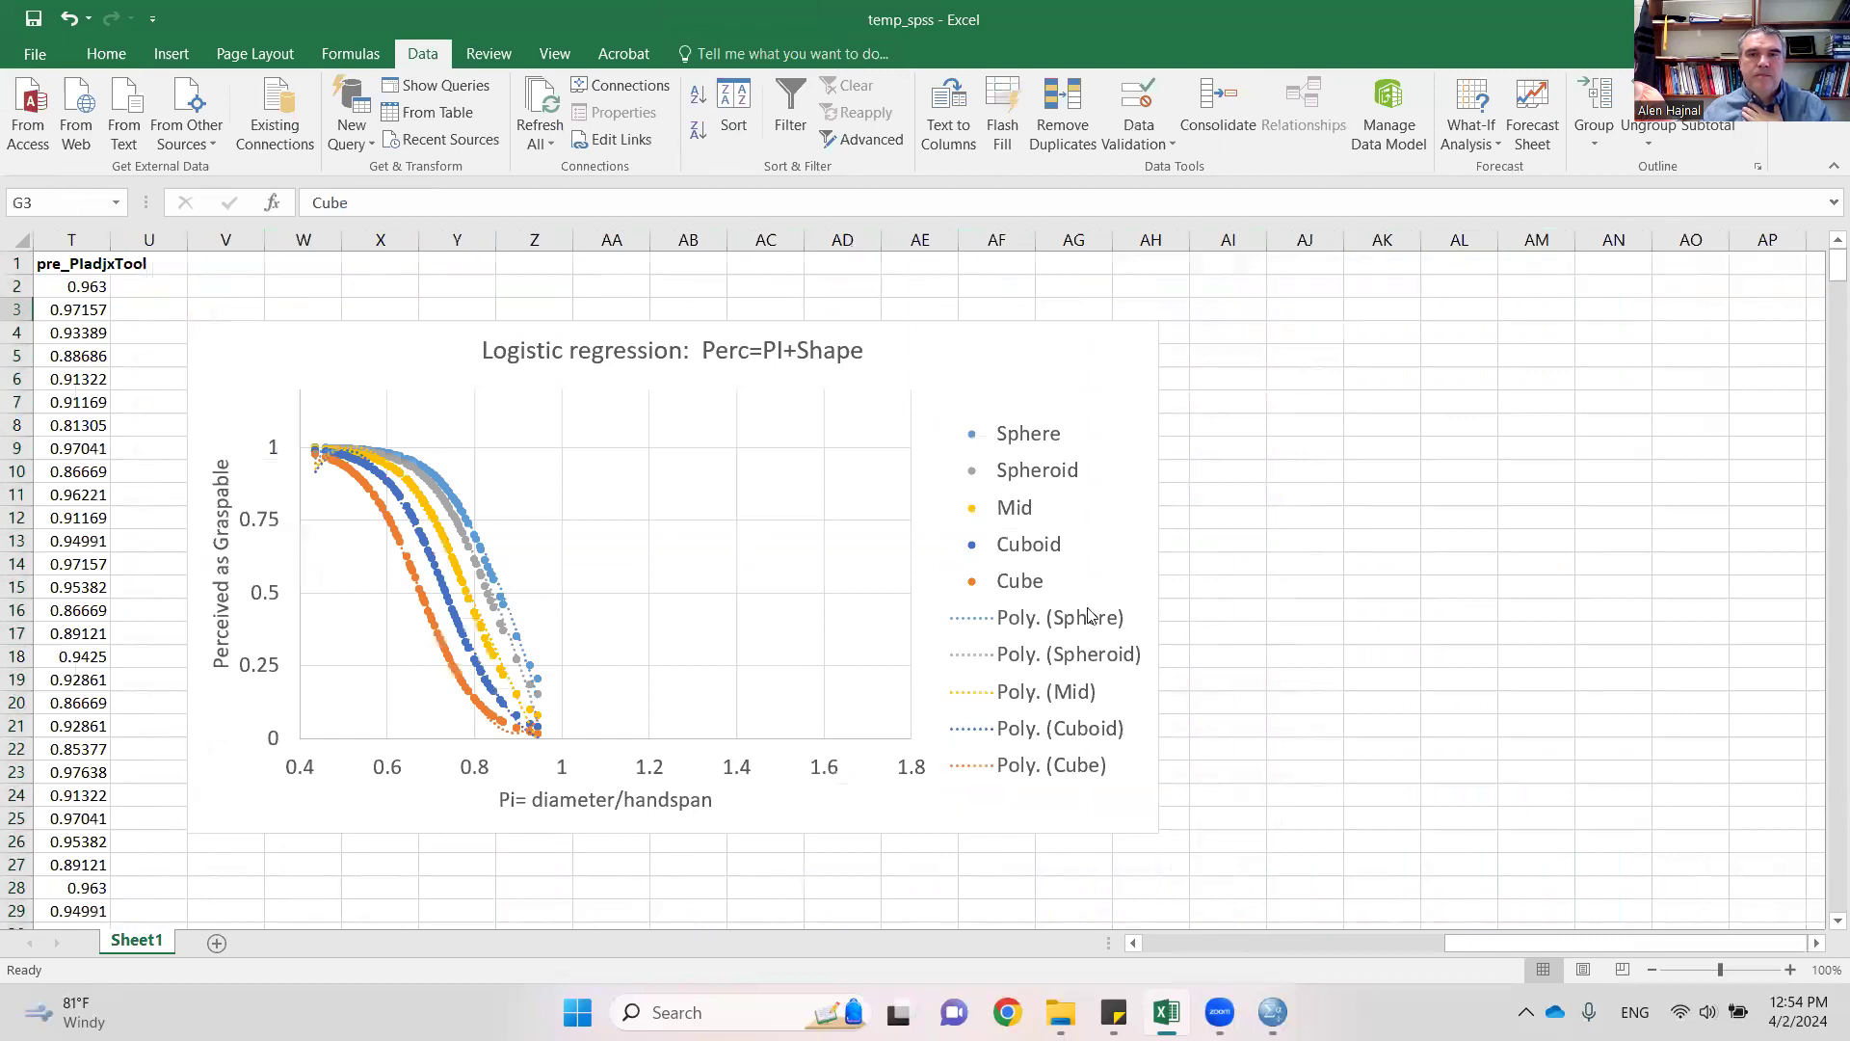
left_click(433, 631)
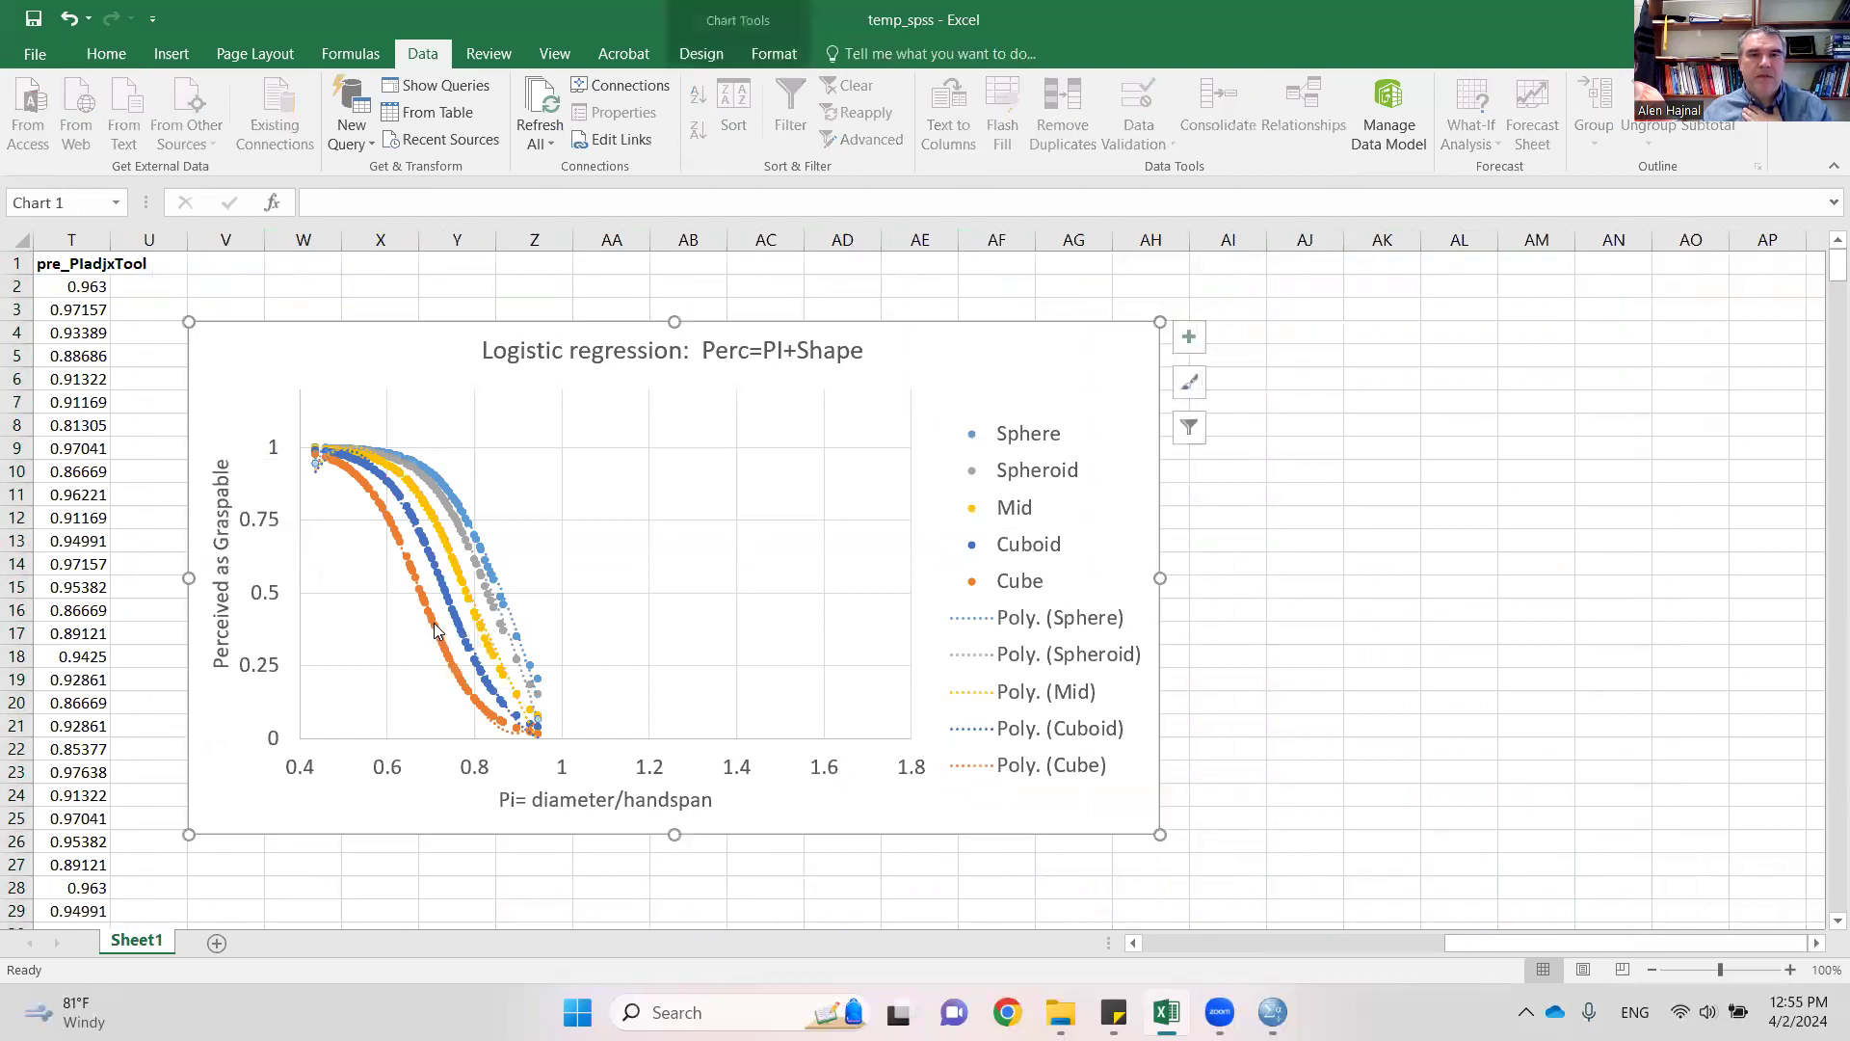
left_click(378, 728)
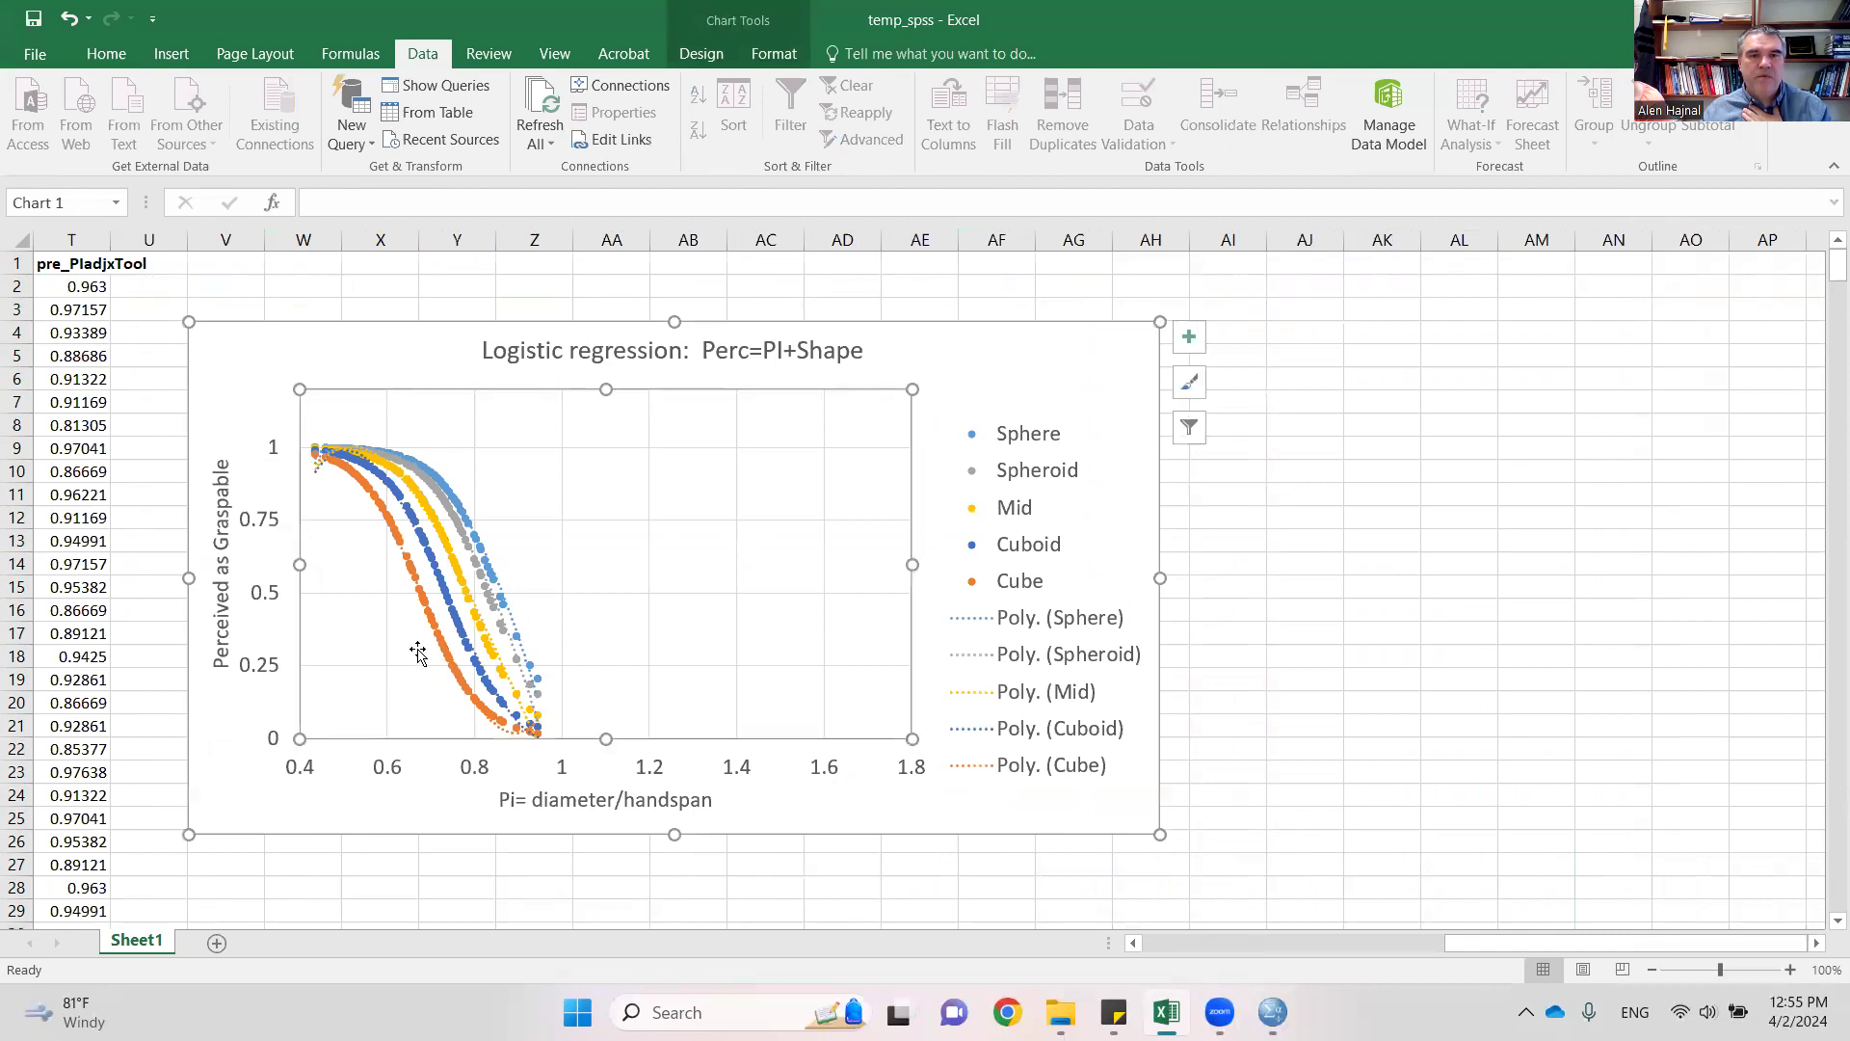
left_click(431, 629)
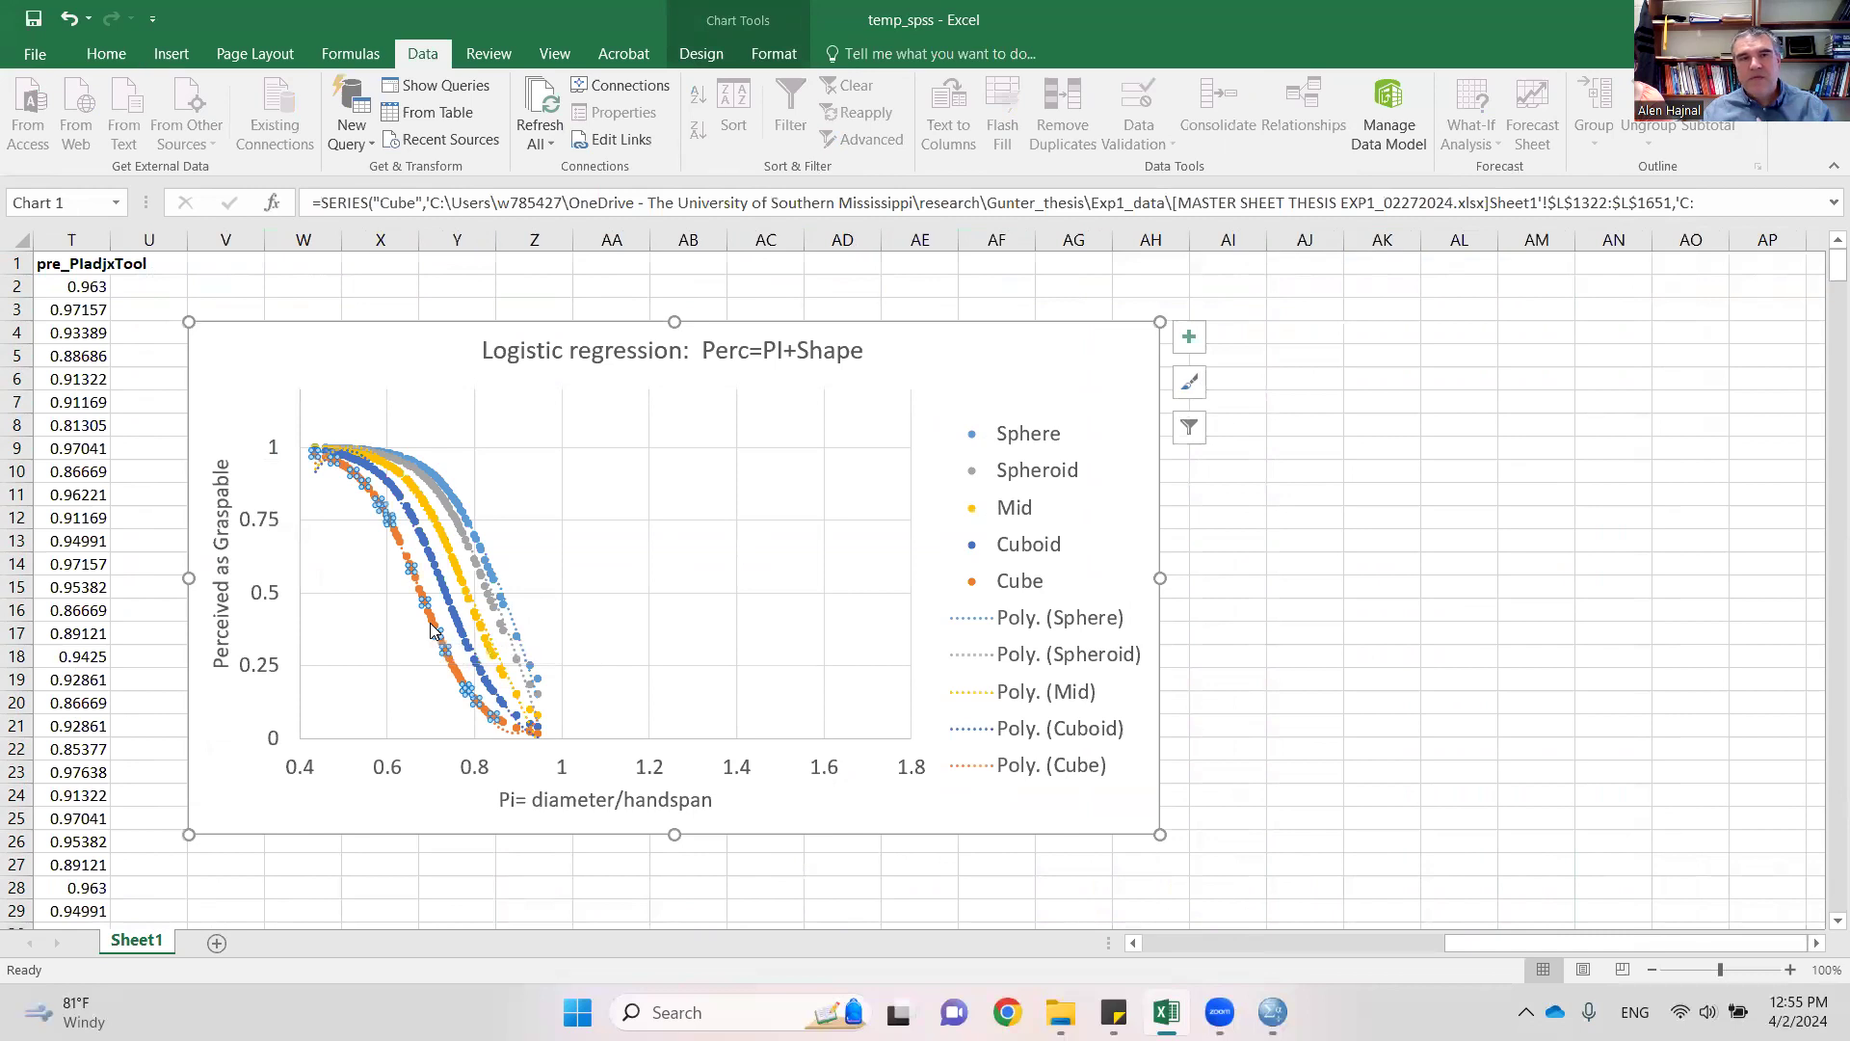
right_click(432, 630)
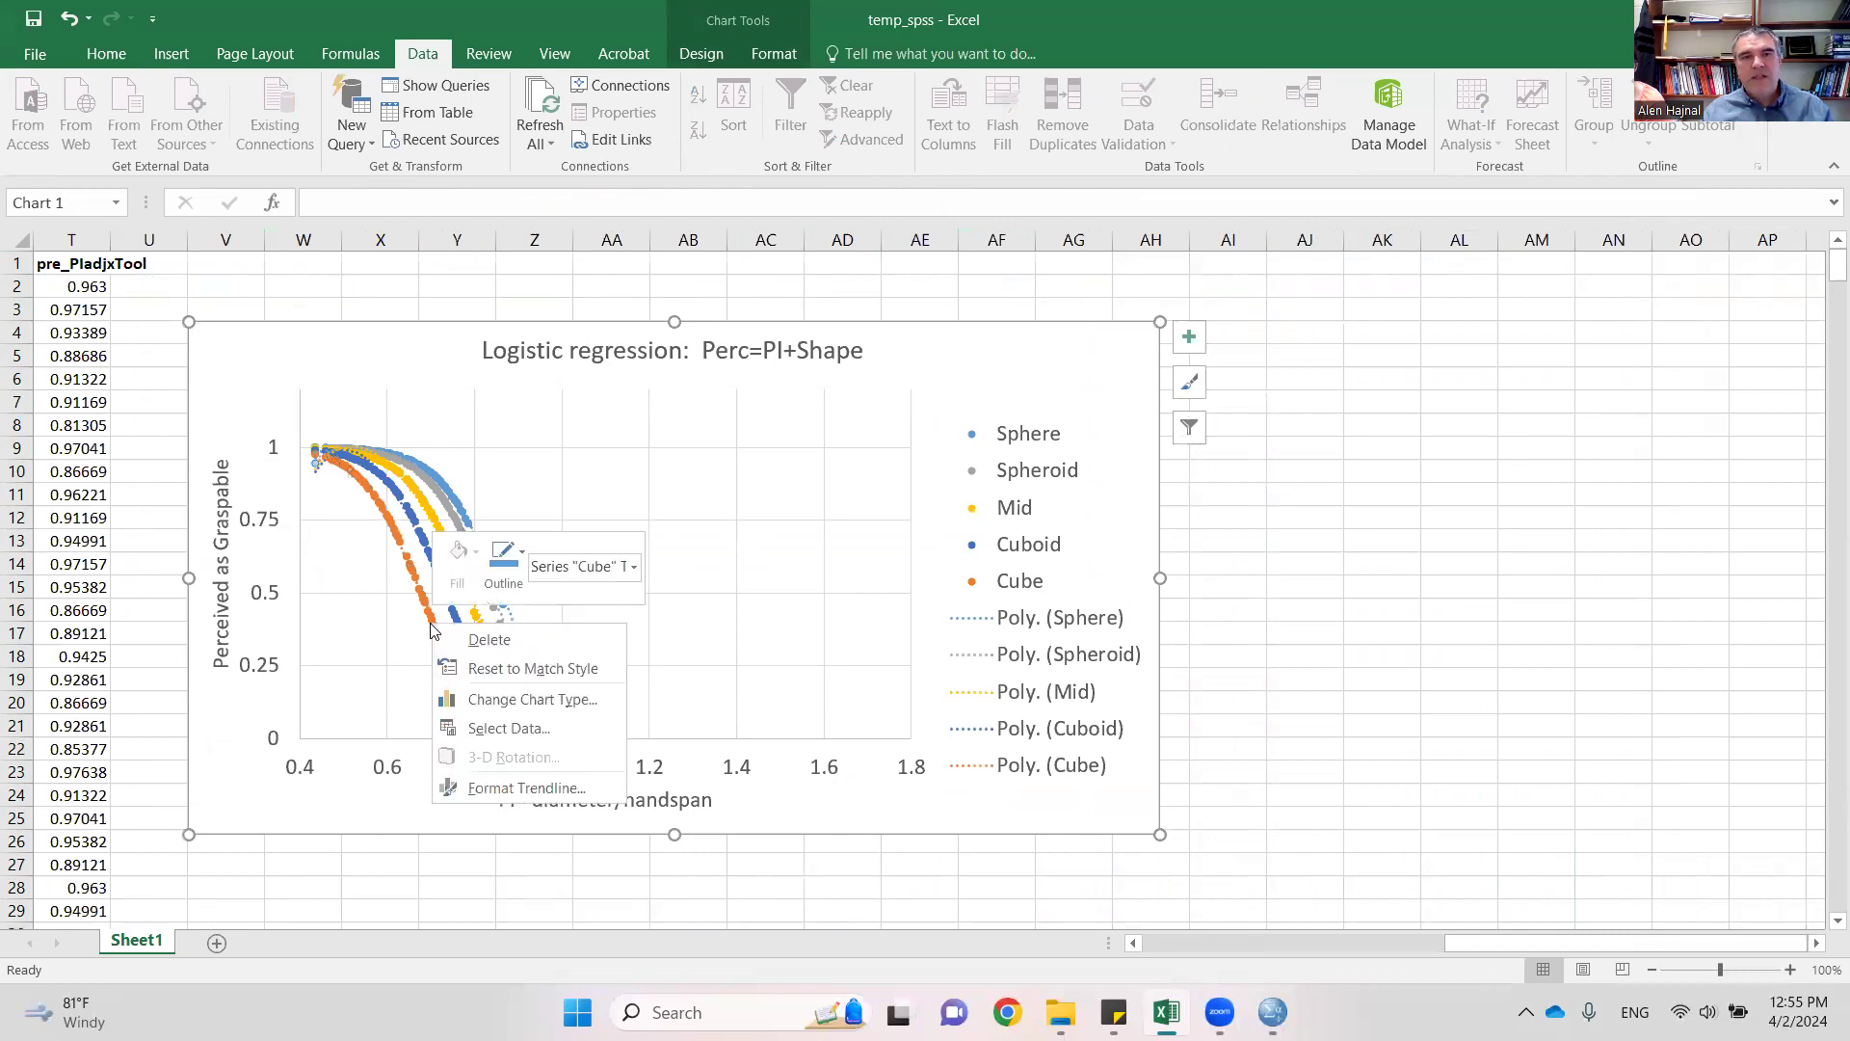
left_click(499, 727)
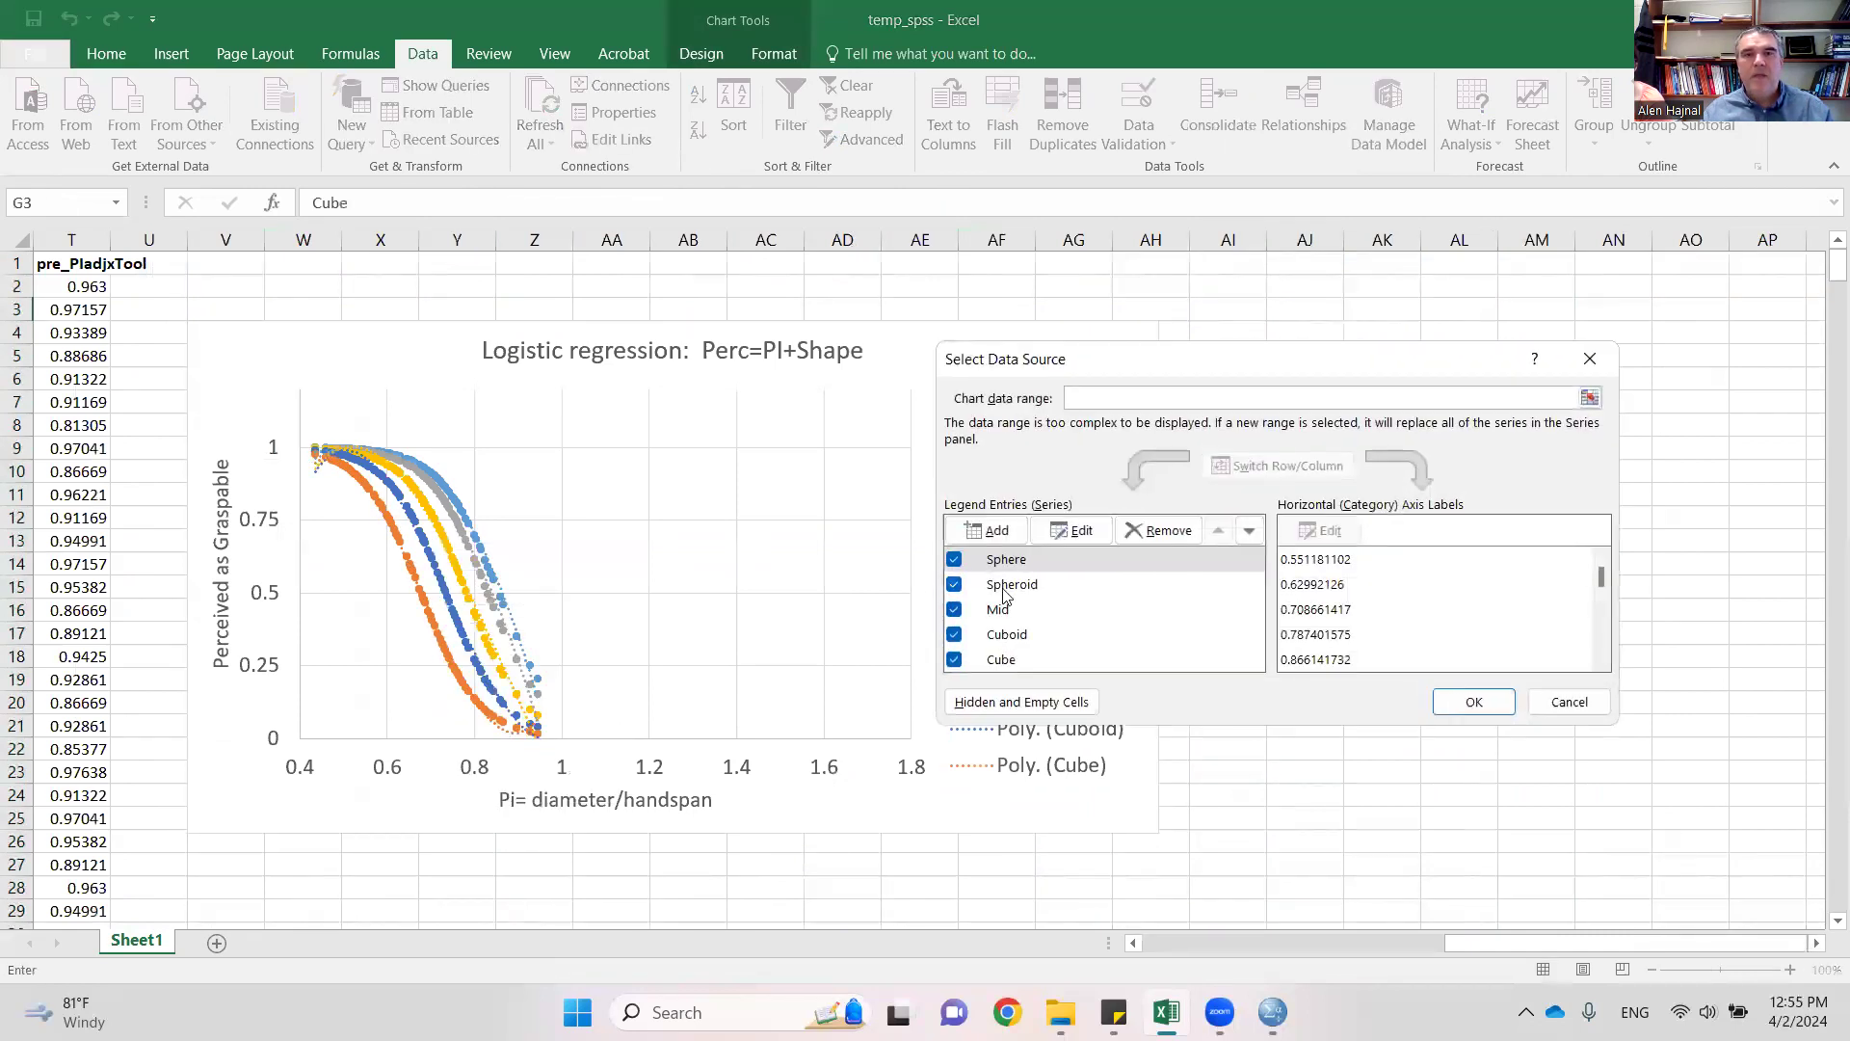
left_click(1027, 594)
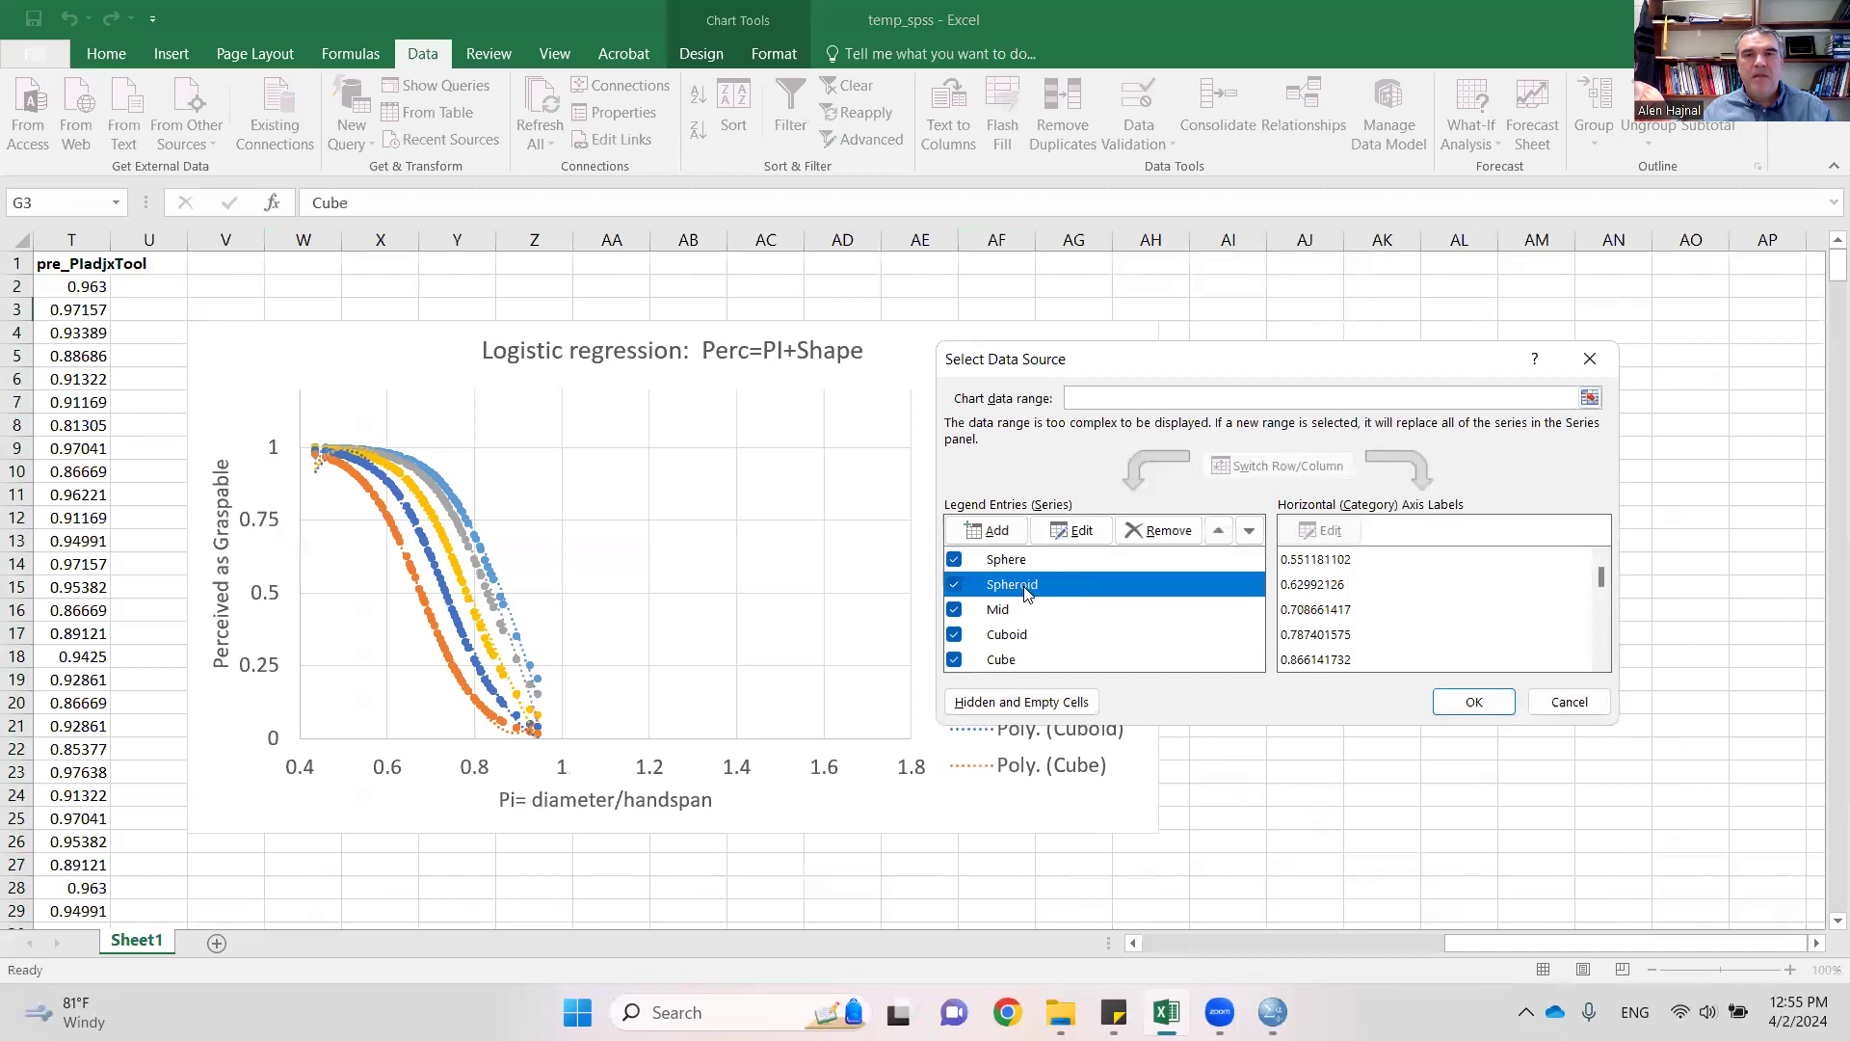
left_click(1176, 539)
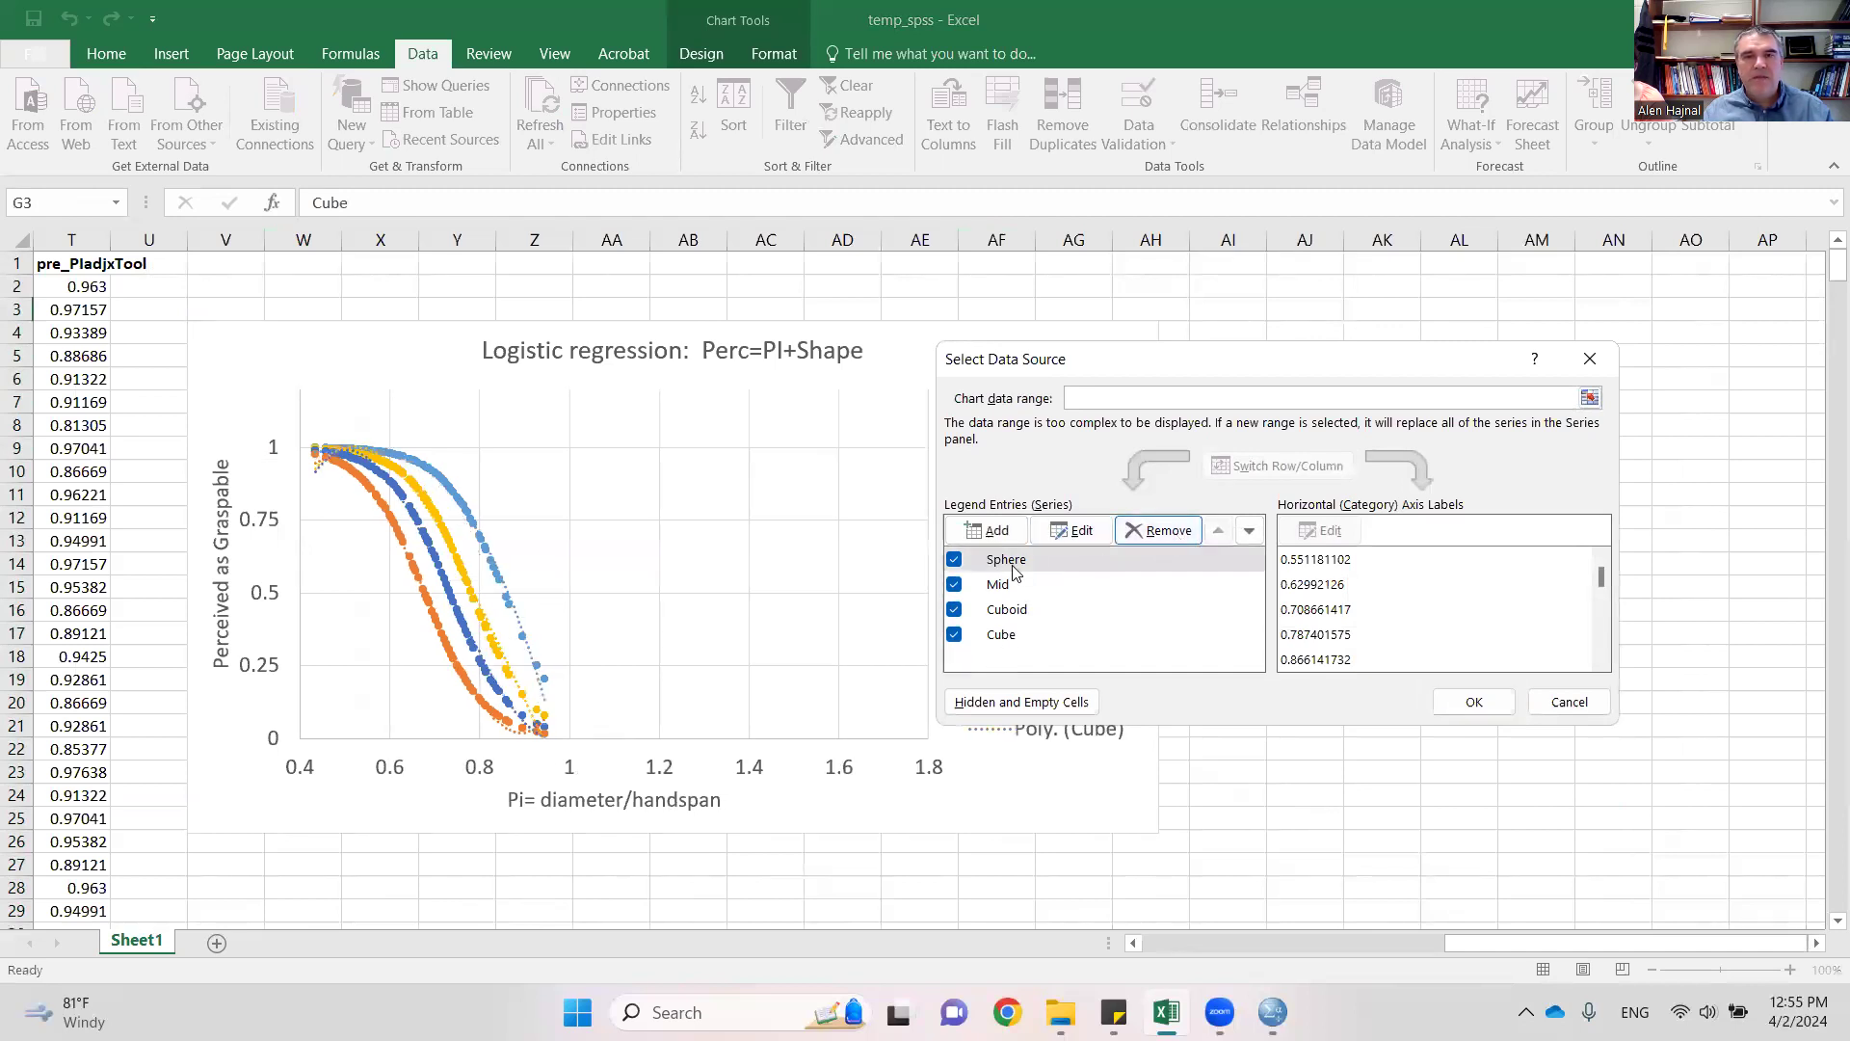
left_click(1017, 584)
left_click(1148, 538)
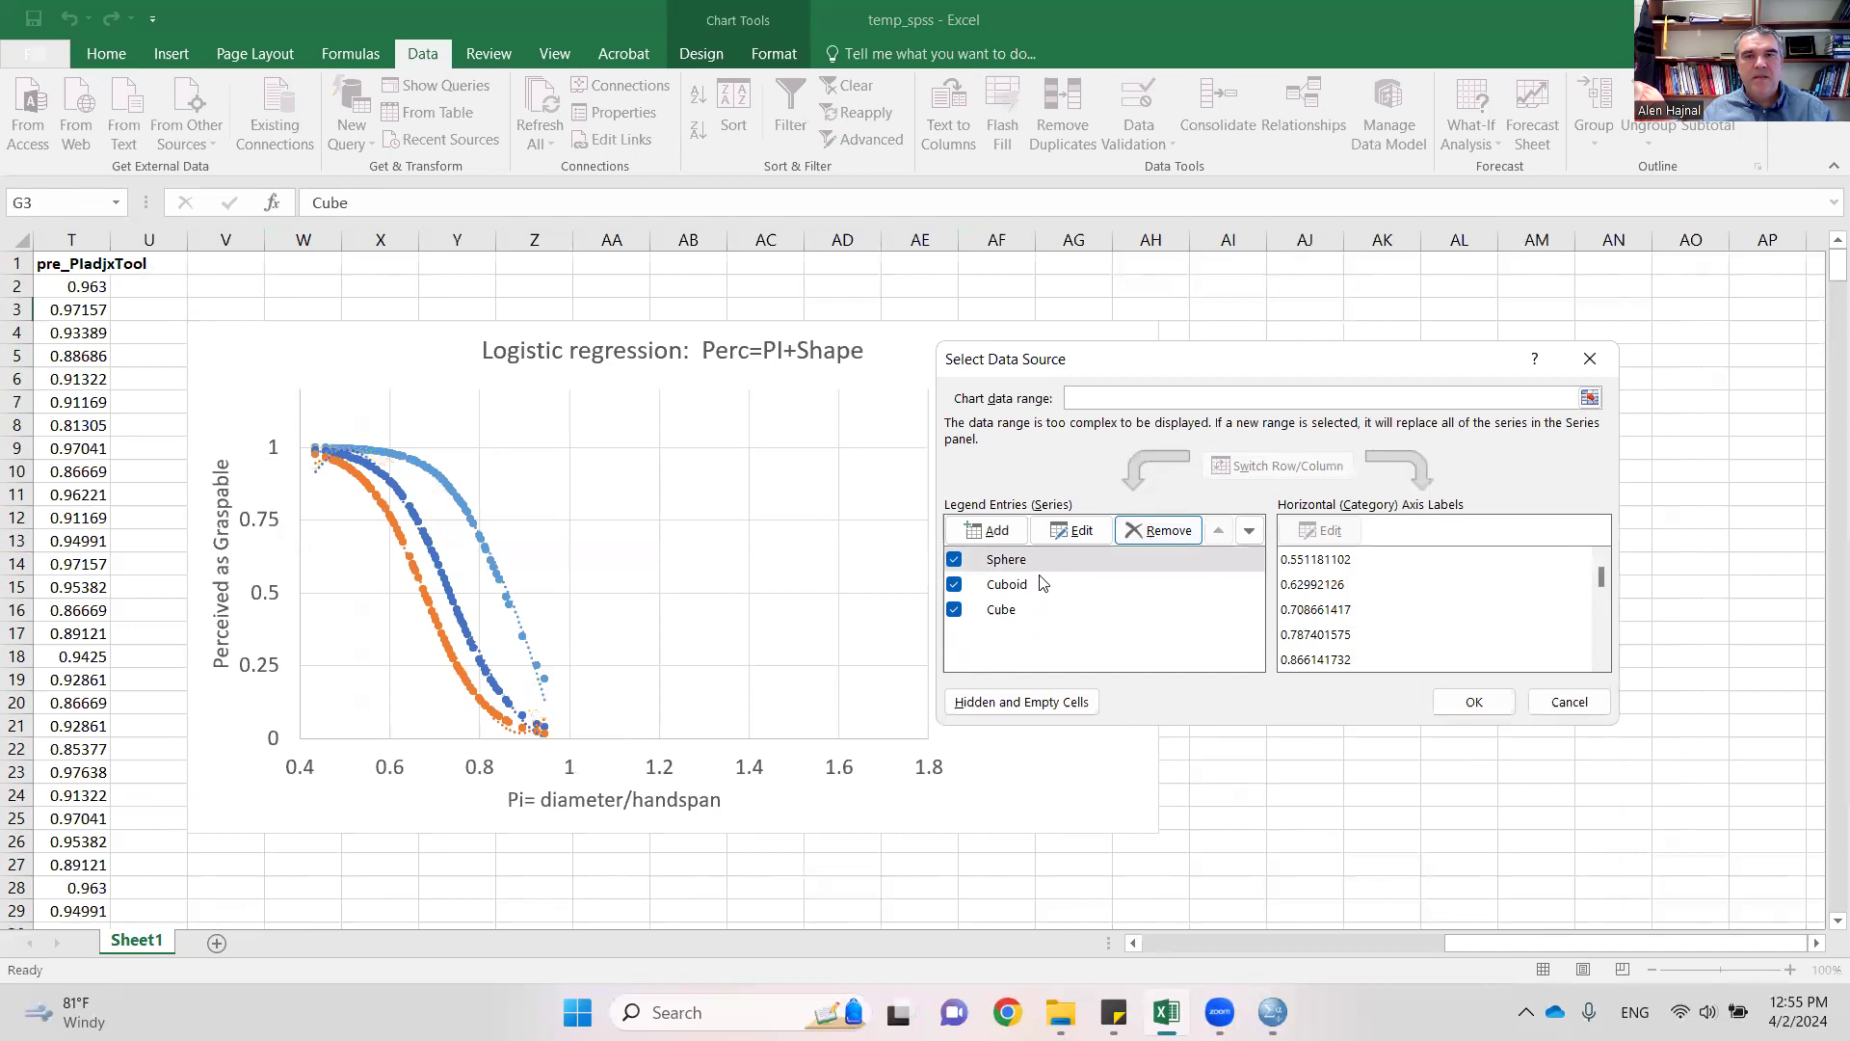
left_click(1040, 590)
left_click(1166, 538)
- Set the Cube series X values to the PI column range Sheet1!$M$2:$M$289, covering all Cube rows
left_click(1006, 590)
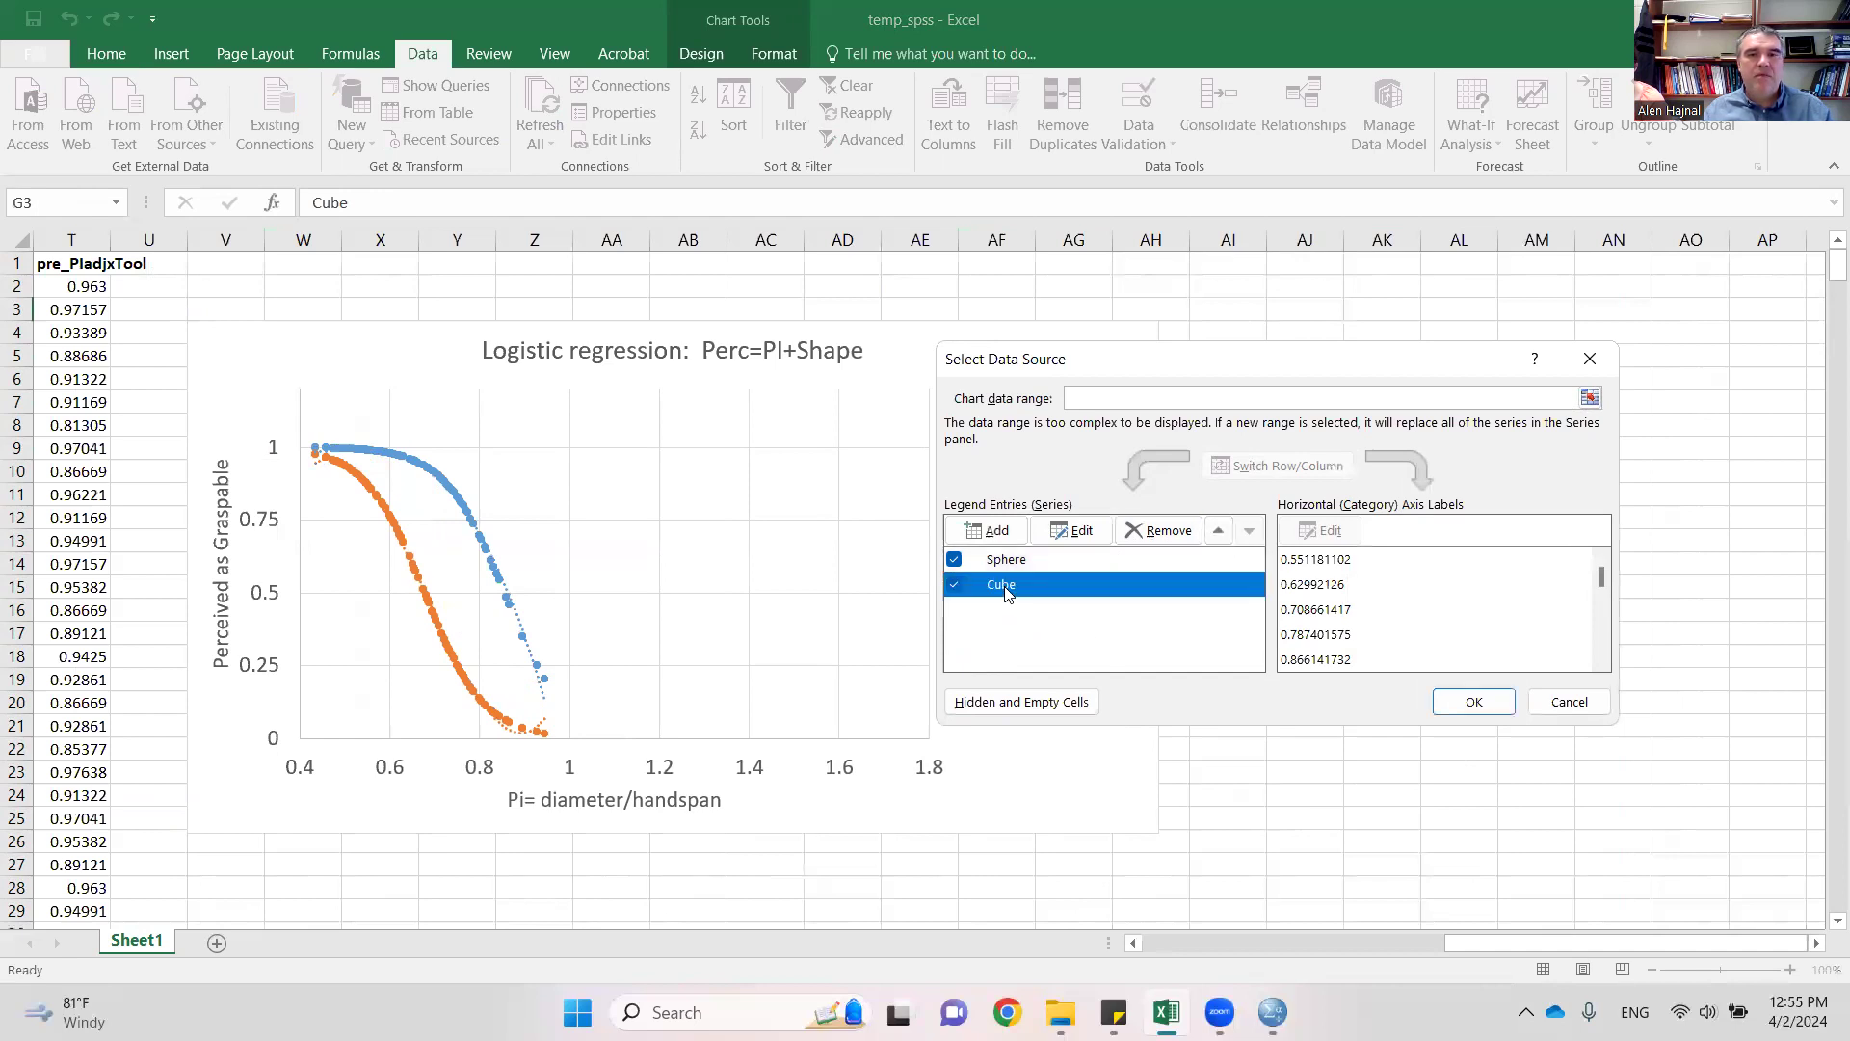
left_click(1077, 533)
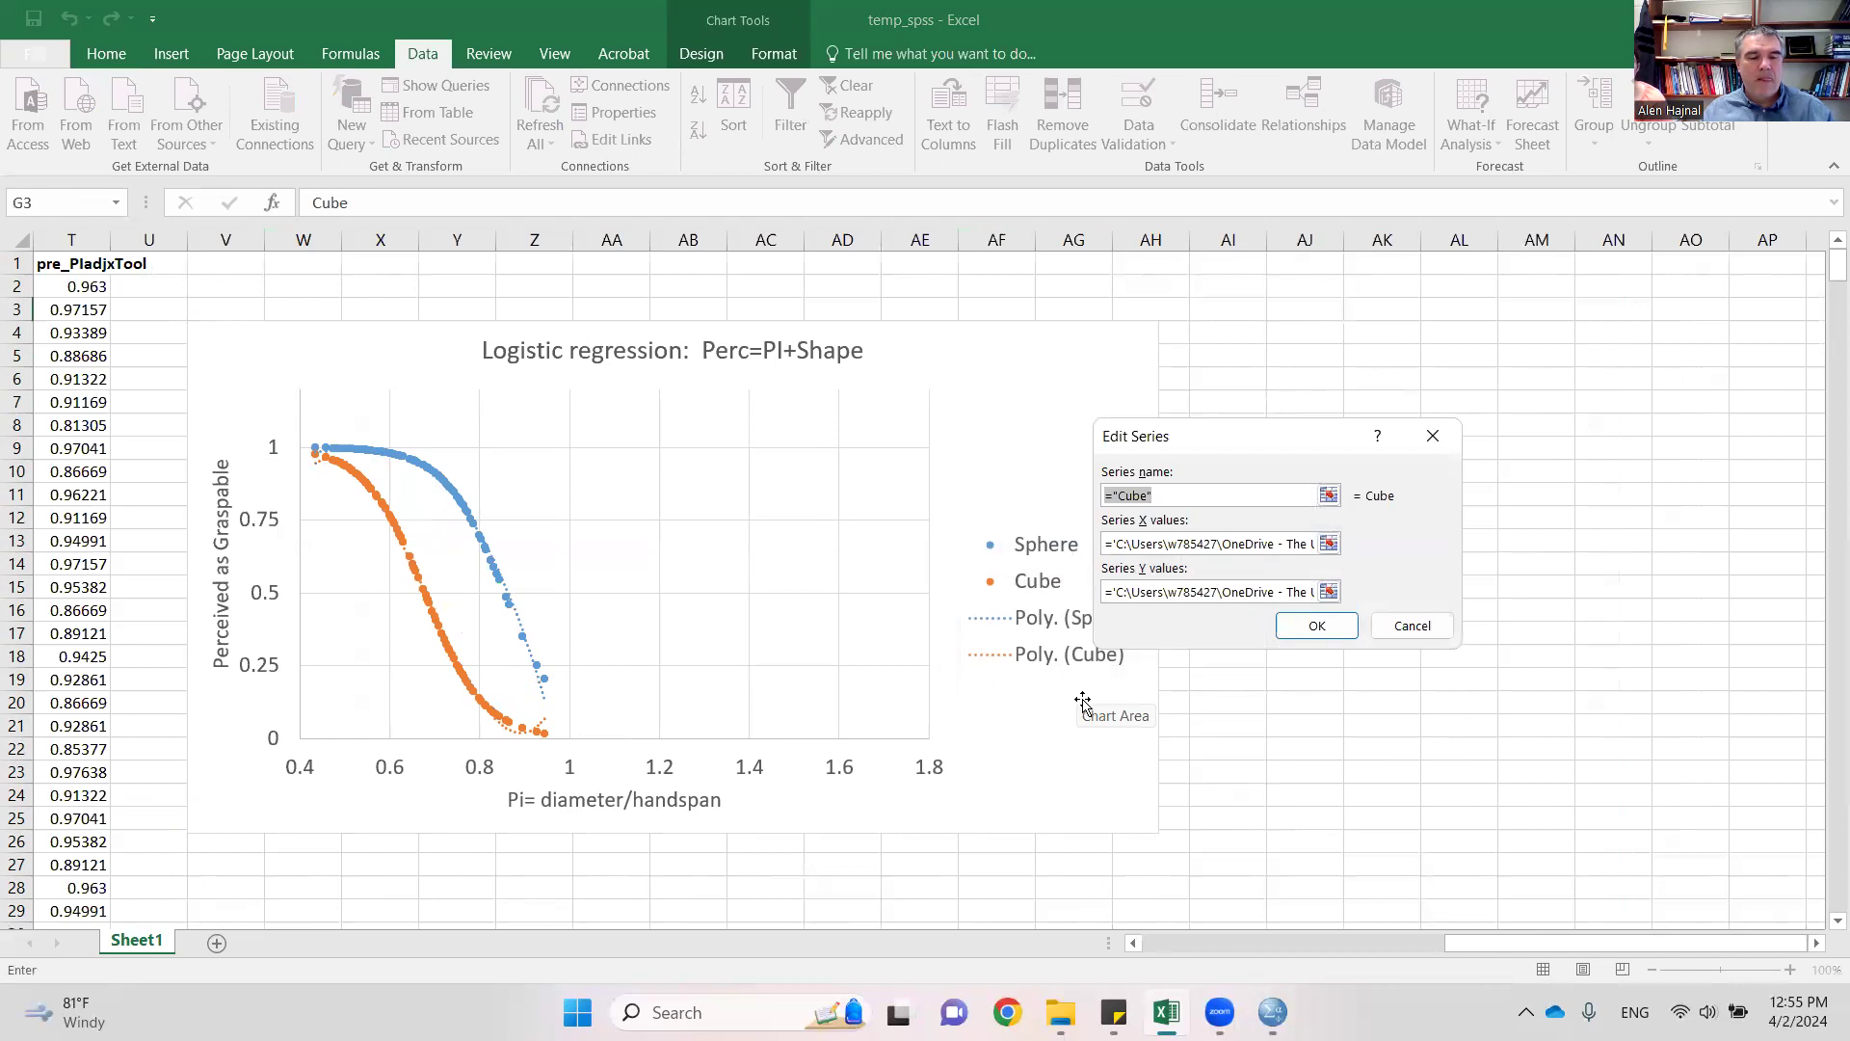
left_click(1234, 547)
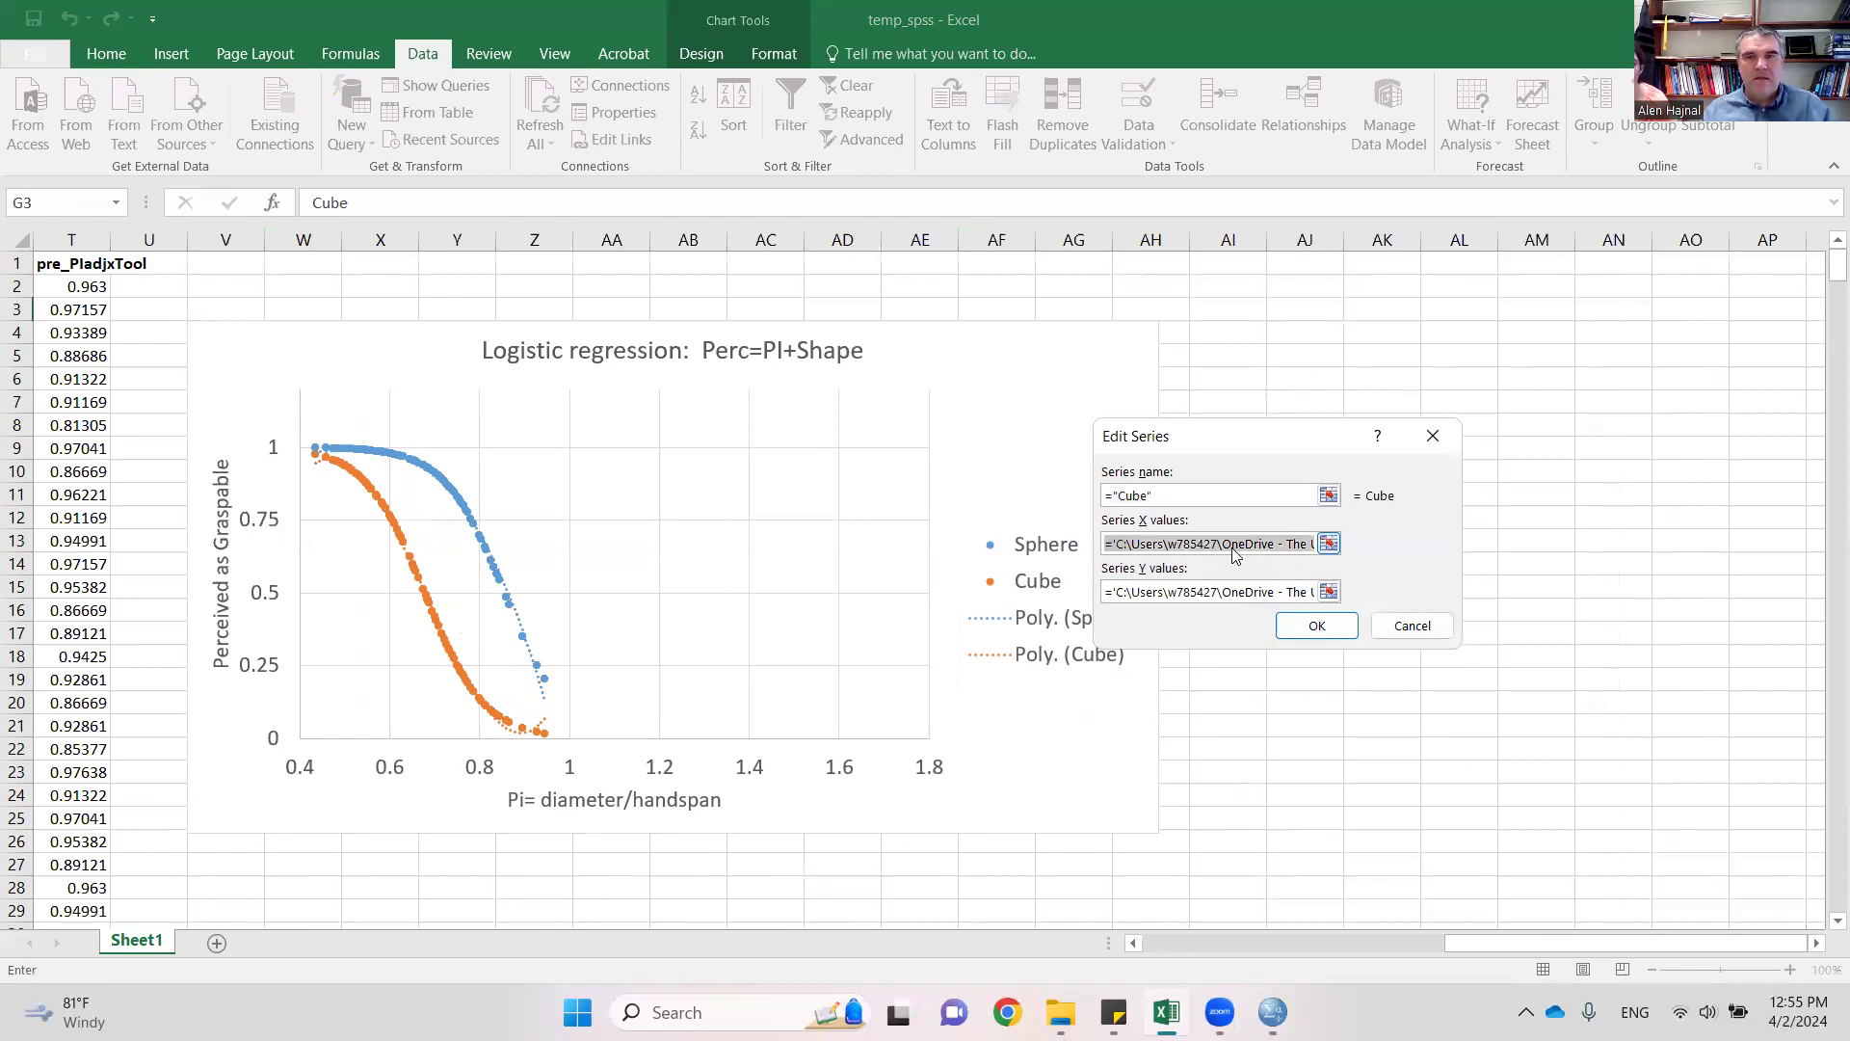
left_click(1157, 941)
left_click(1156, 940)
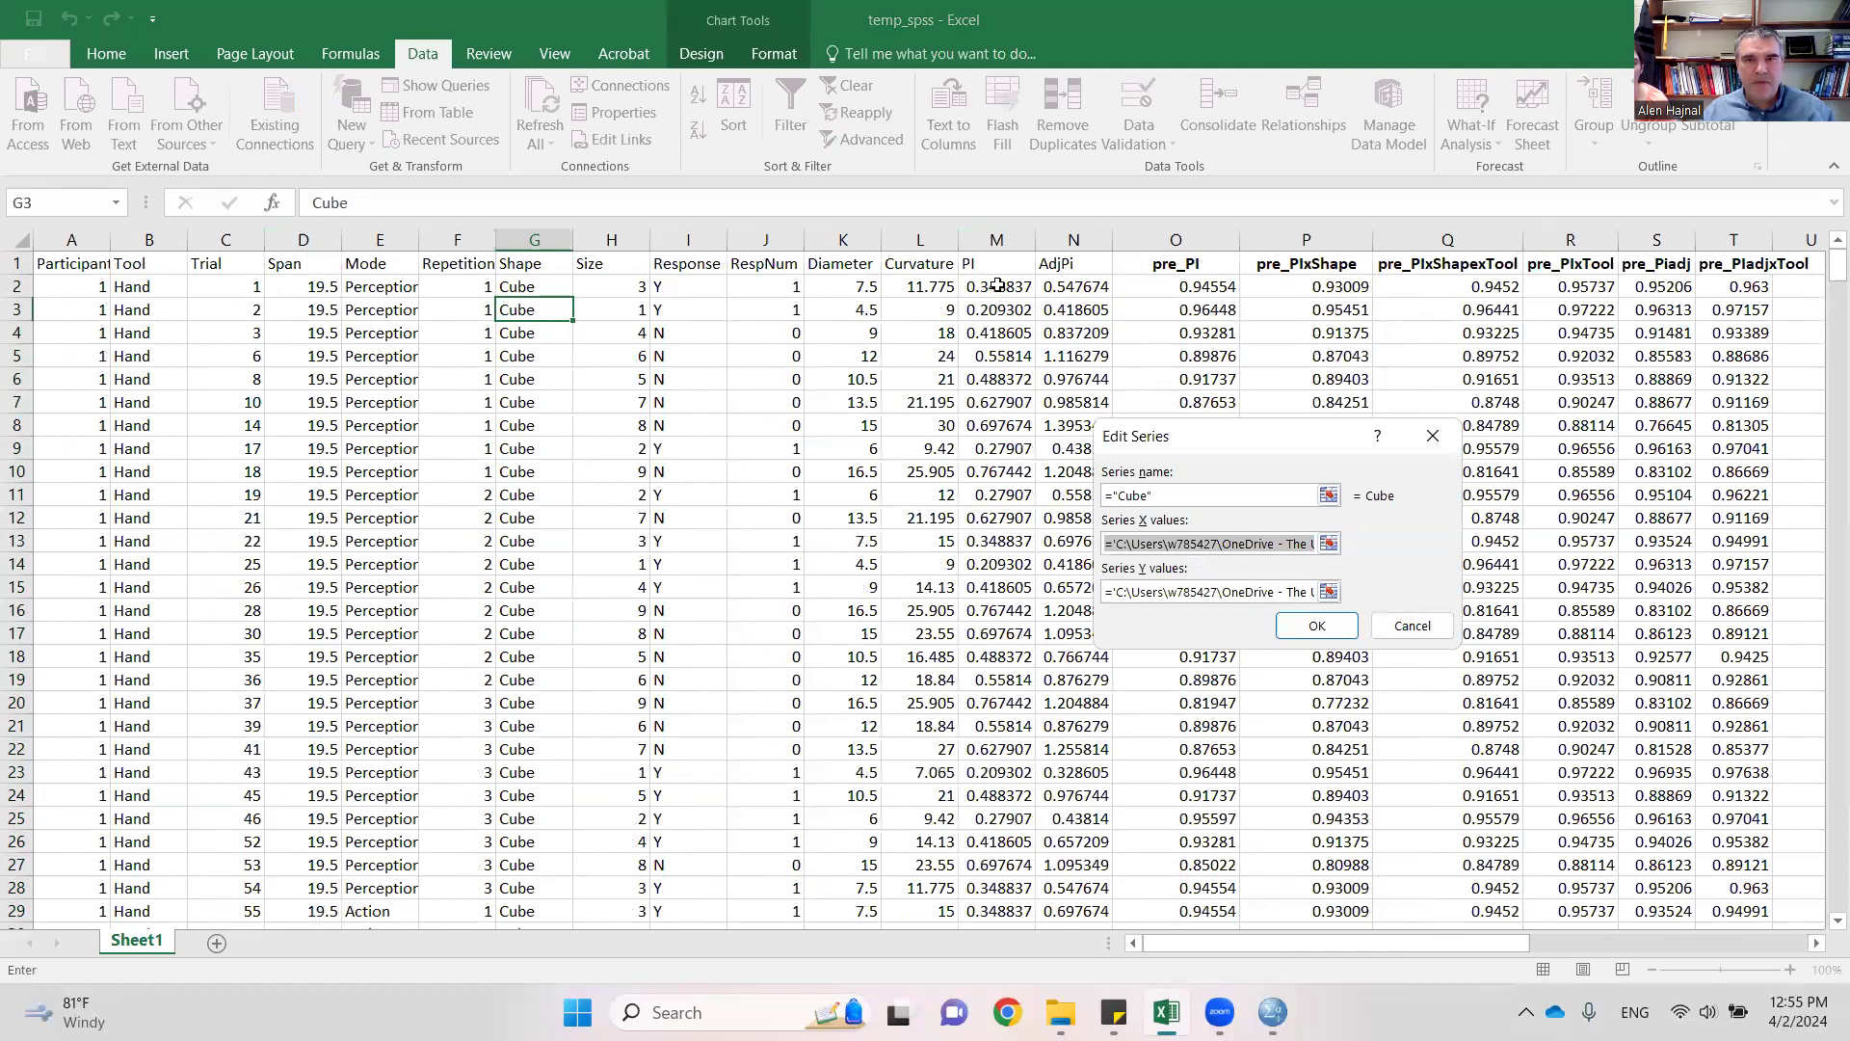
left_click_drag(996, 286, 976, 497)
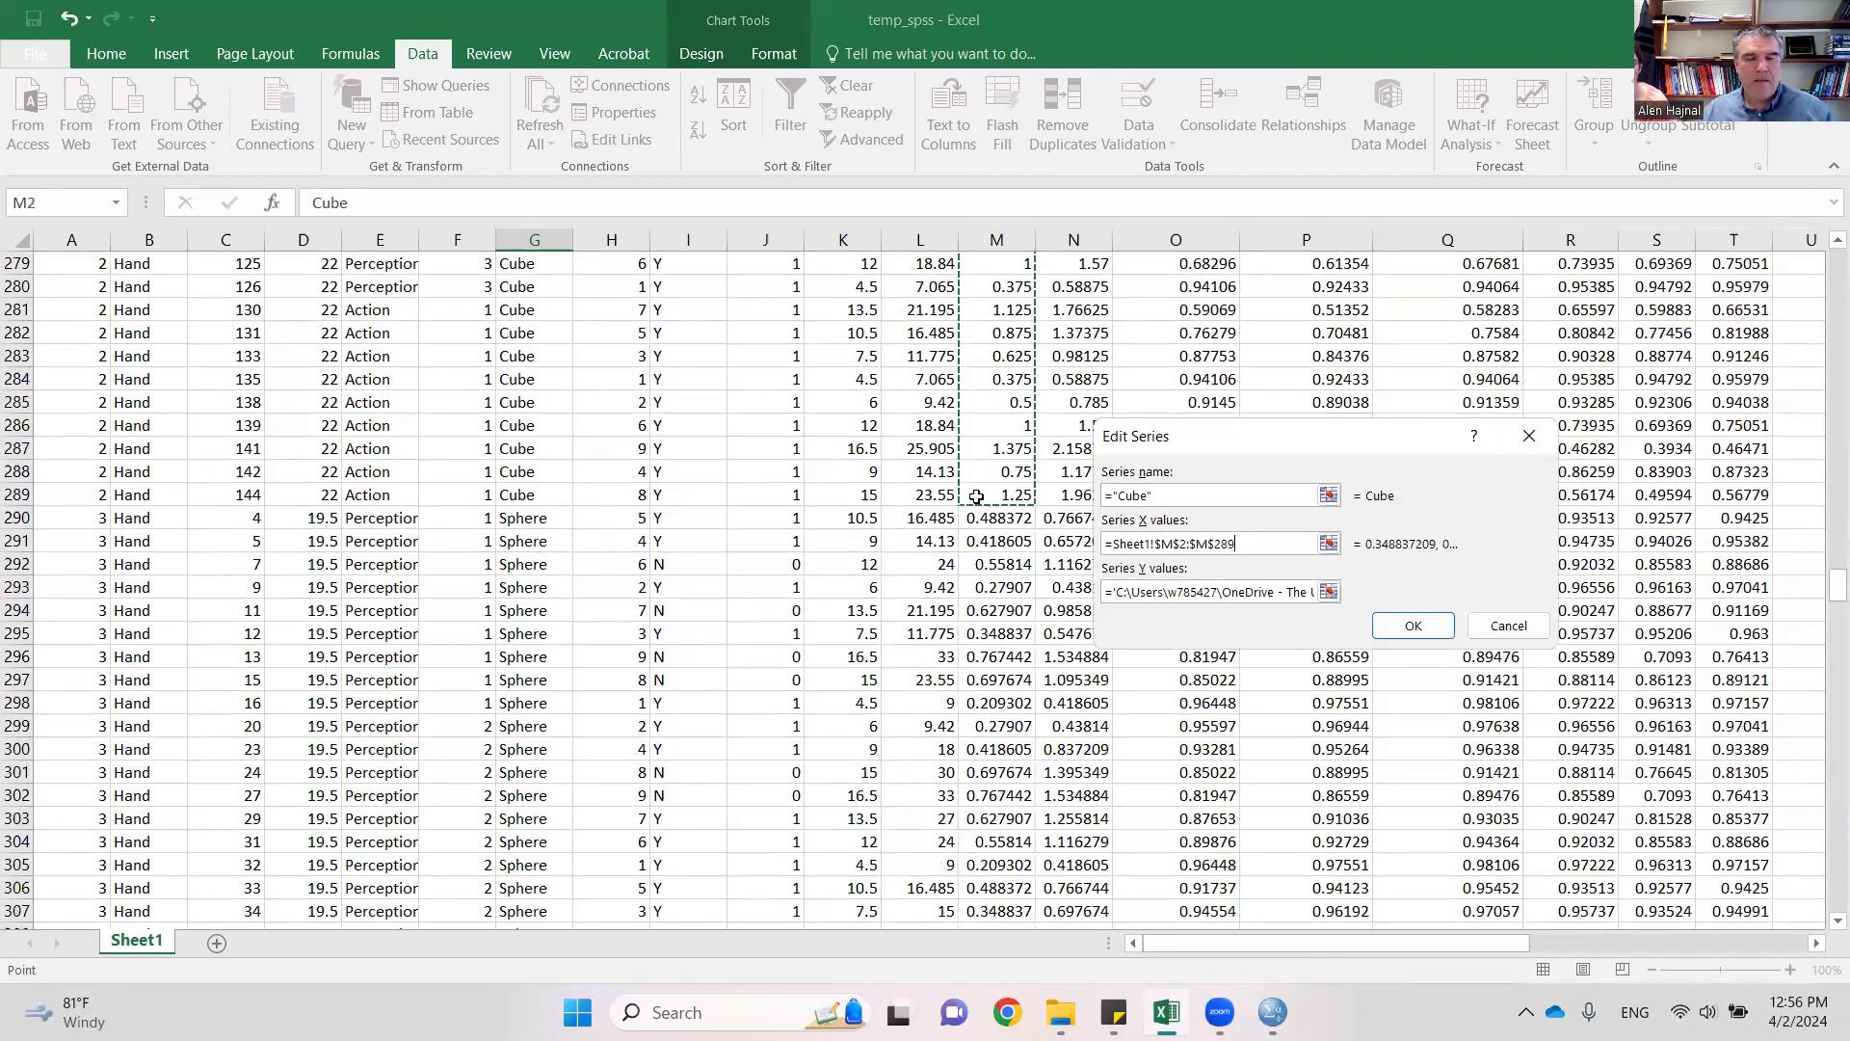
- Set the Cube series Y values to the pre_PIxShape range Sheet1!$P$2:$P$289 and apply the series changes
left_click(1181, 595)
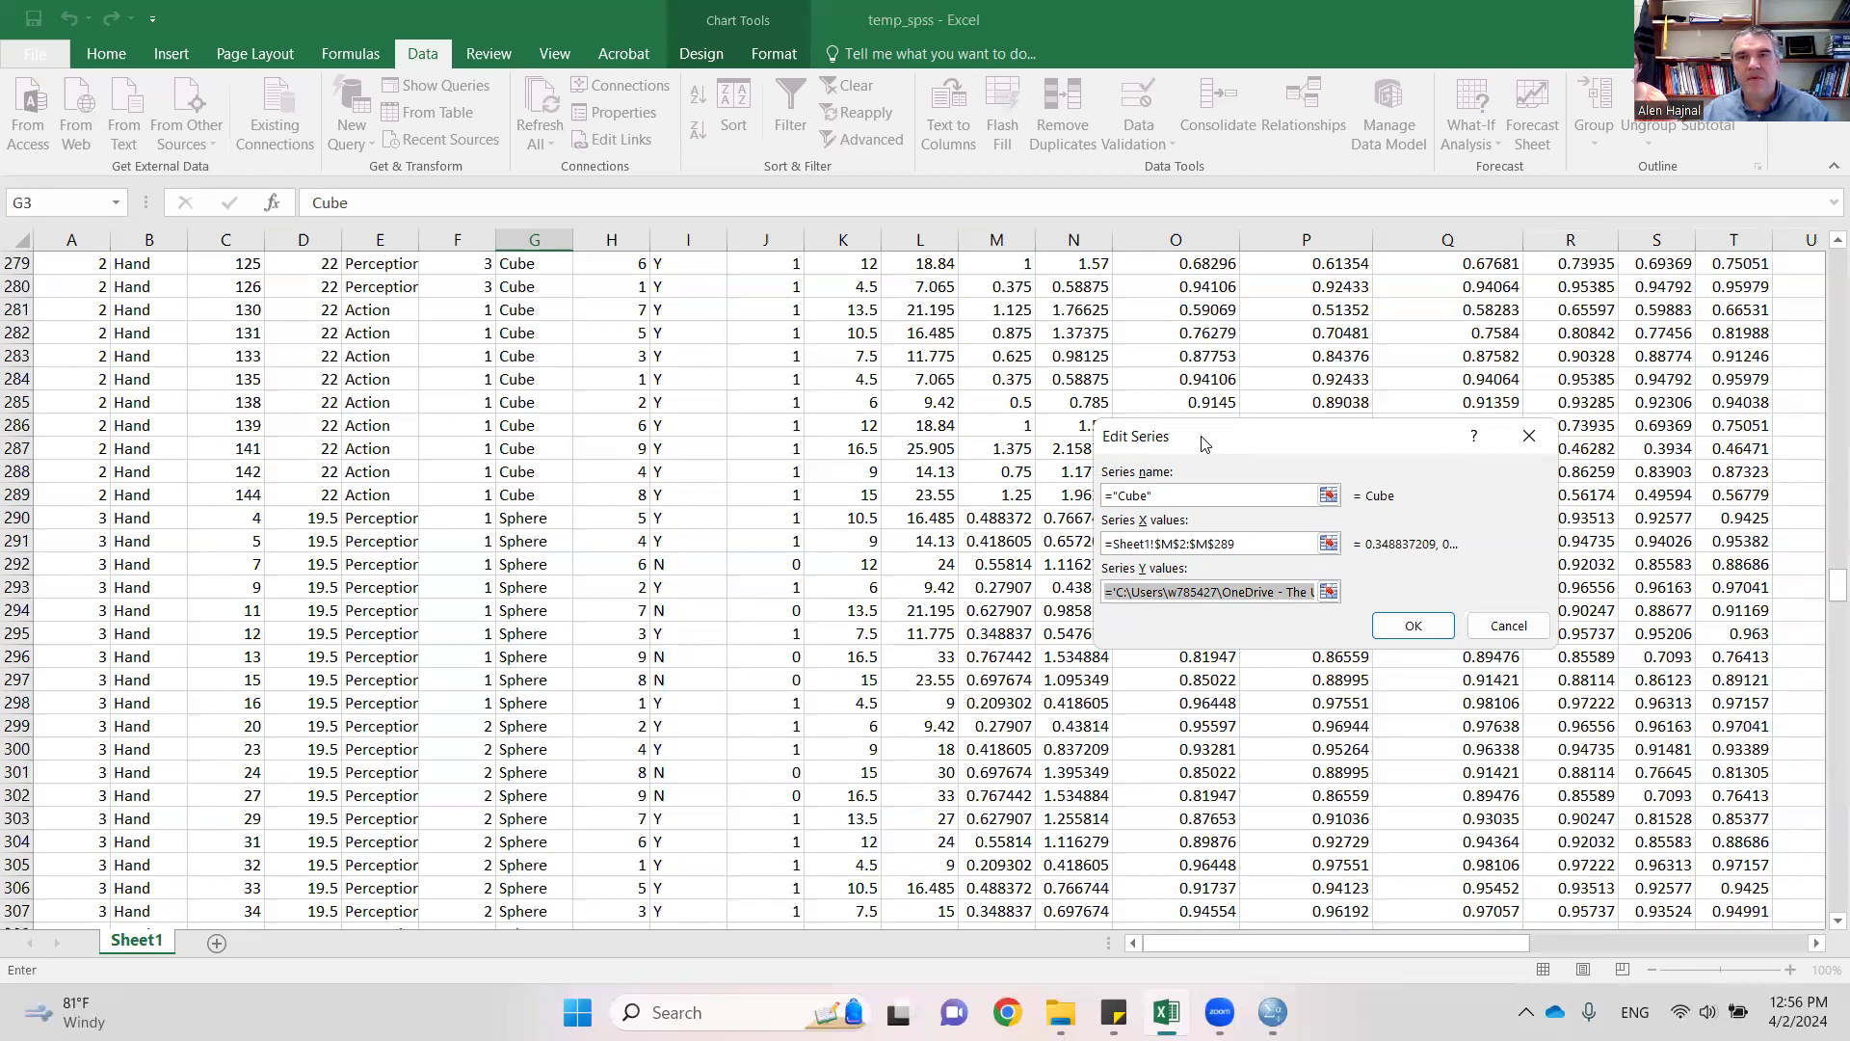
left_click_drag(1204, 443, 846, 571)
left_click_drag(1821, 597, 1811, 231)
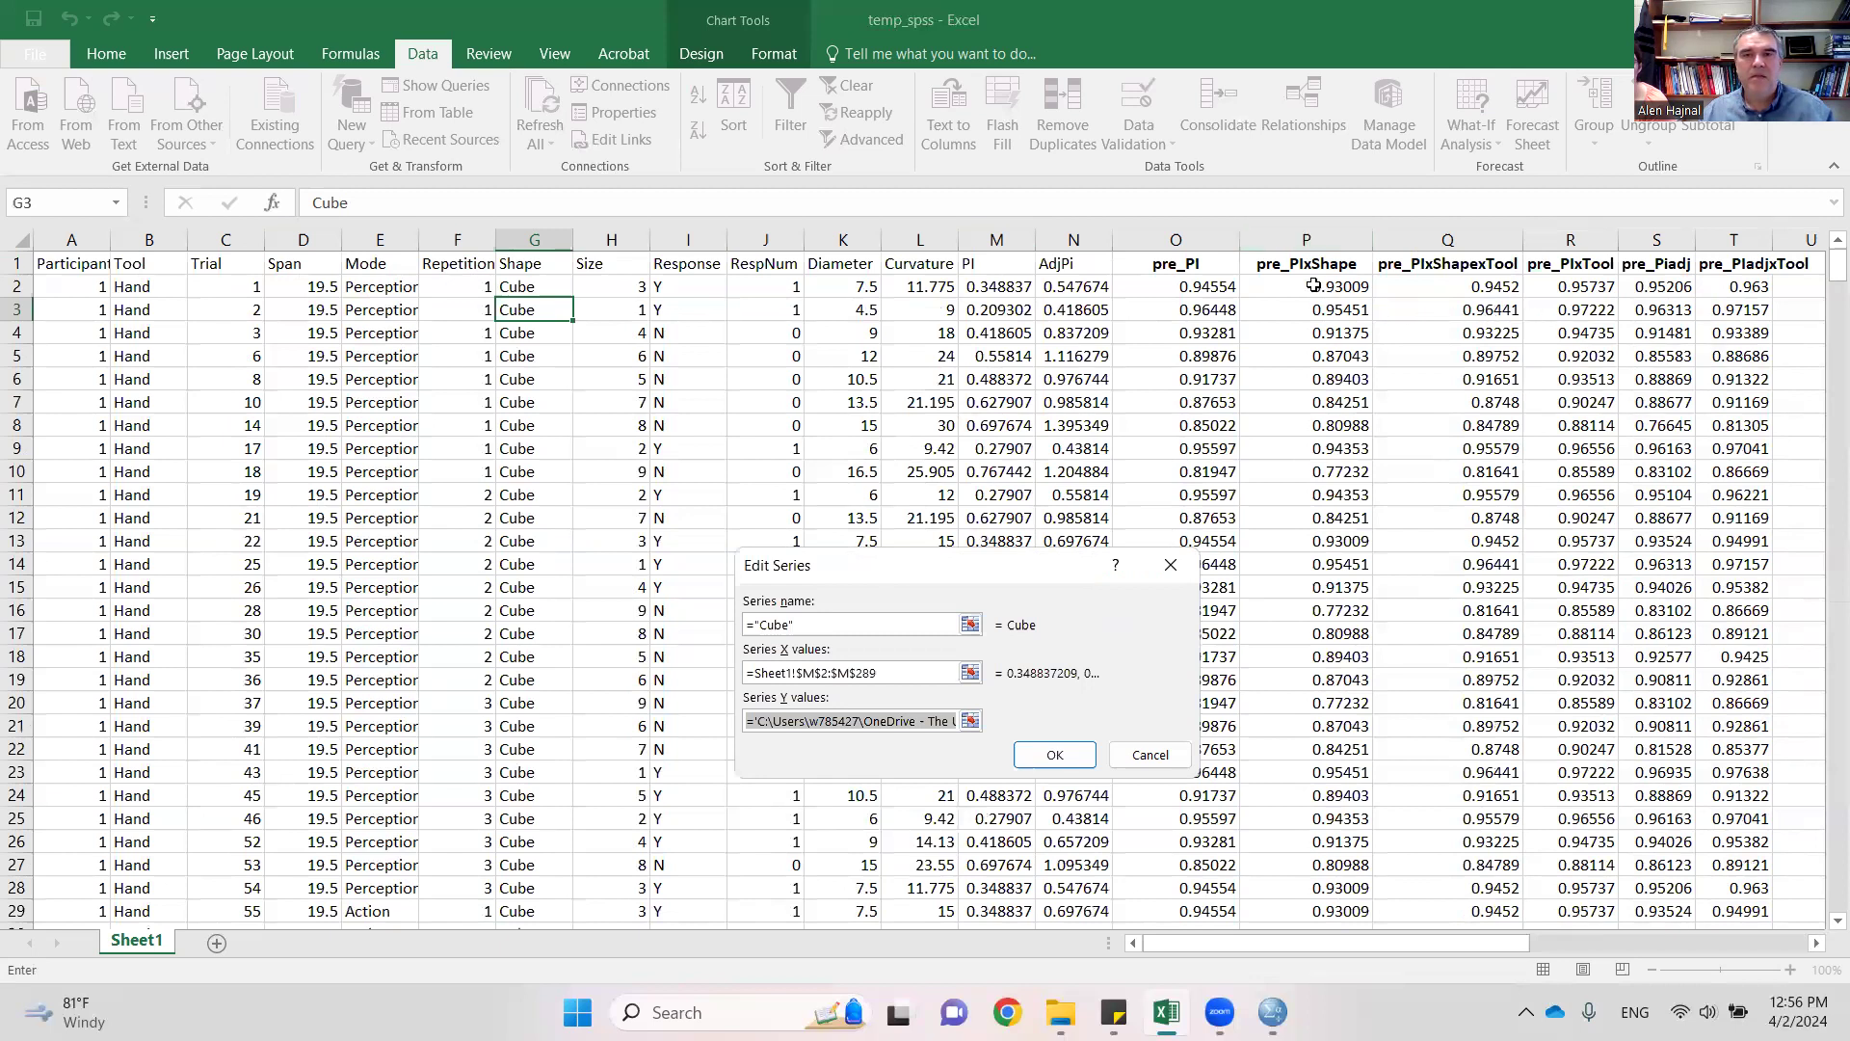
left_click_drag(1313, 287, 1292, 641)
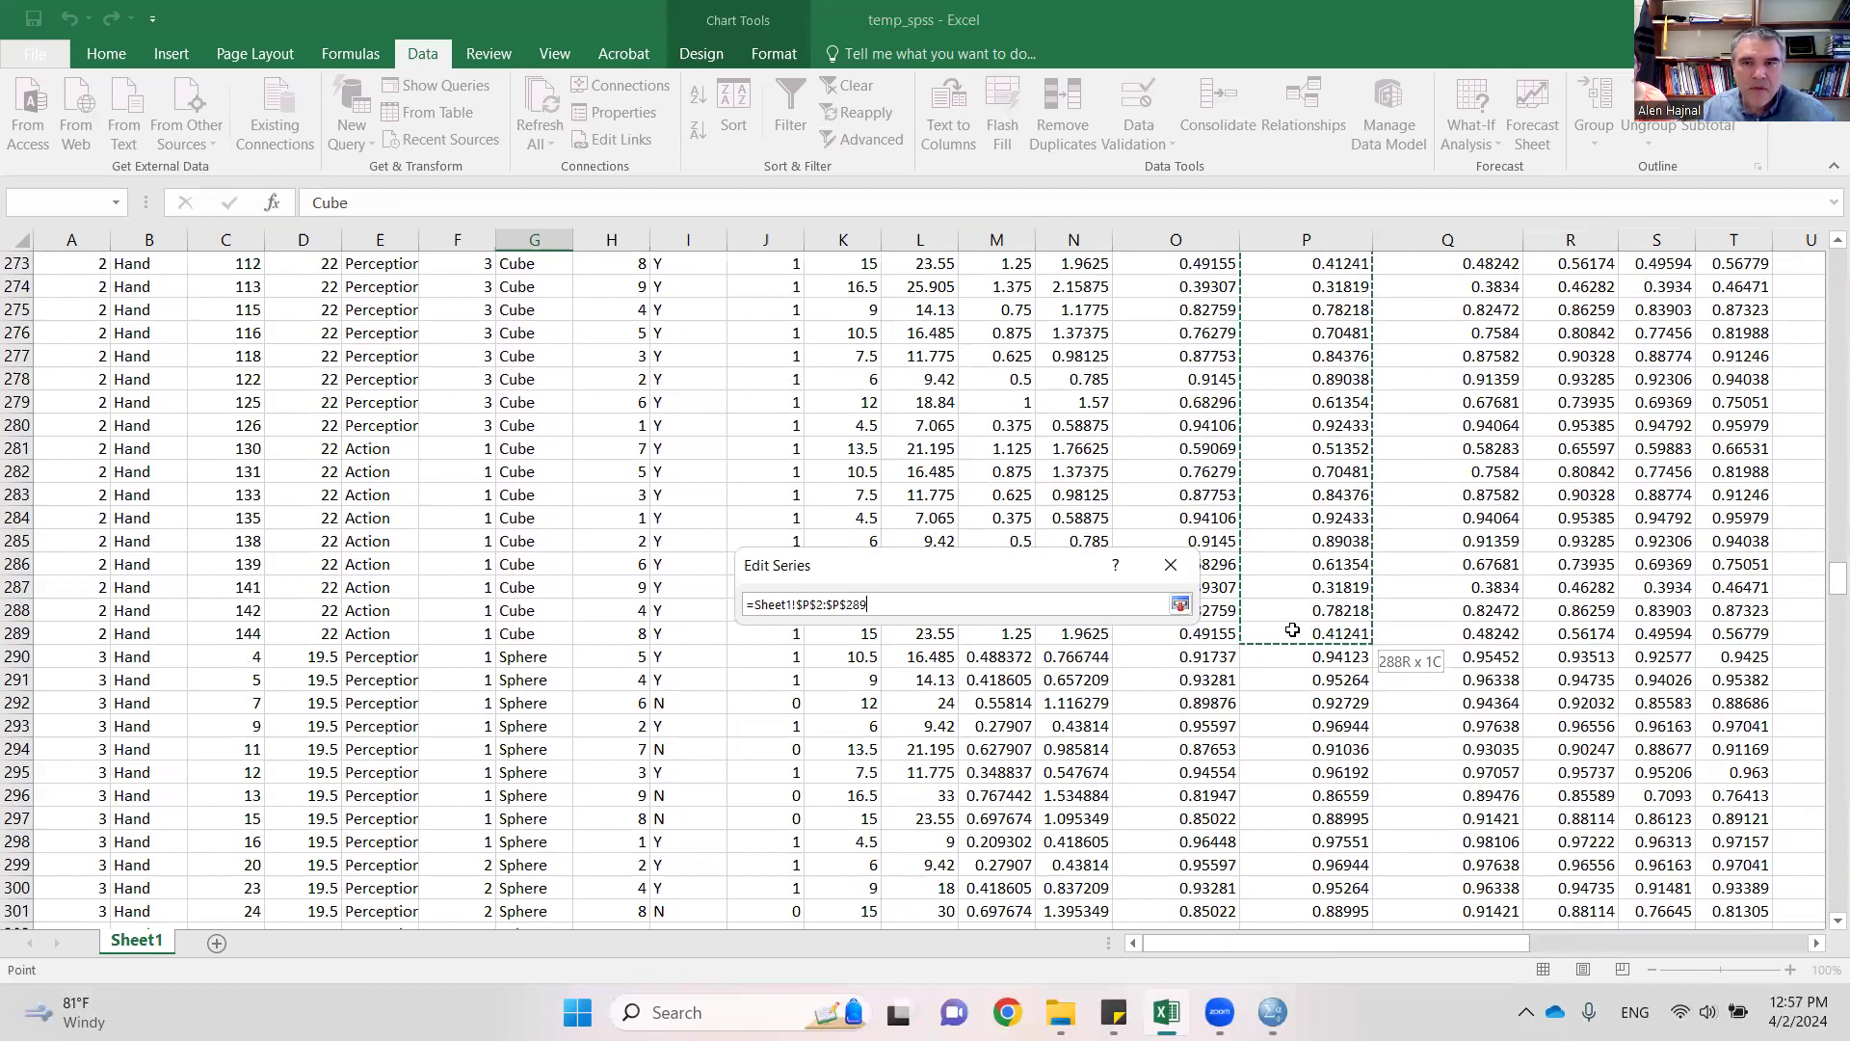
left_click_drag(1293, 630, 1293, 630)
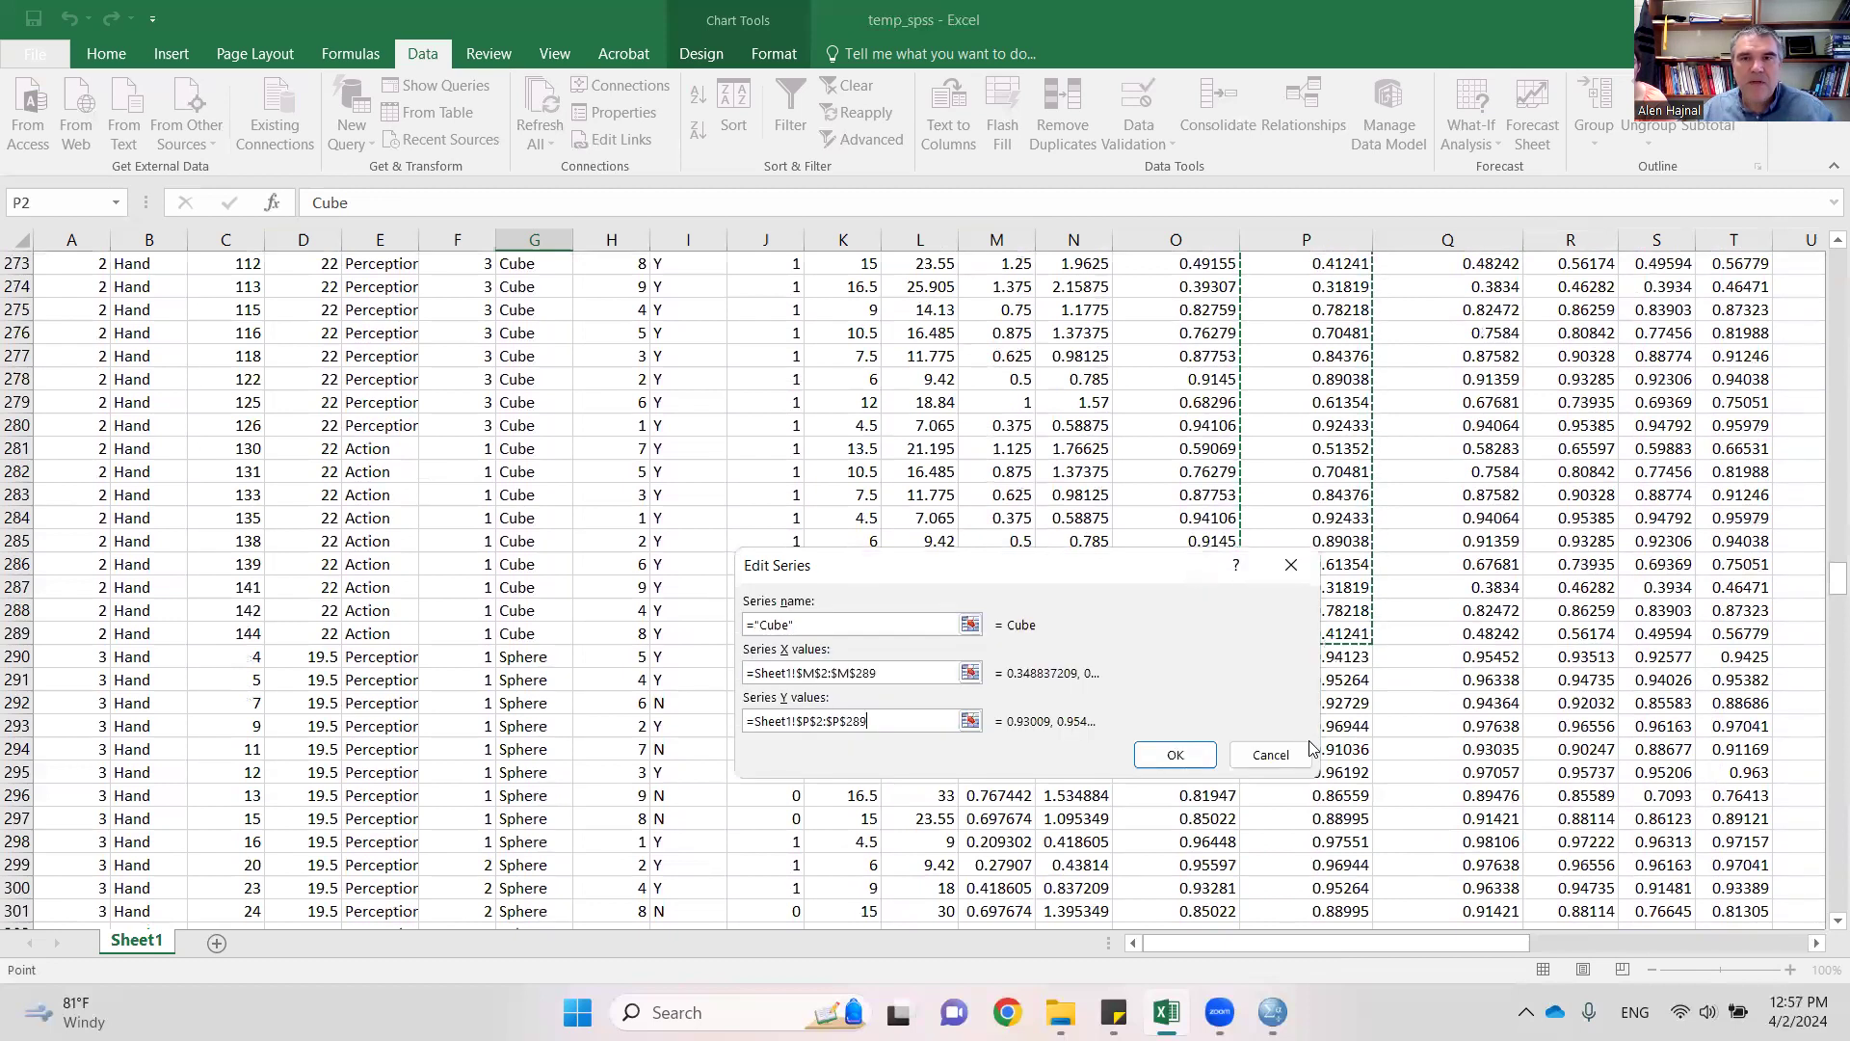
left_click(1174, 755)
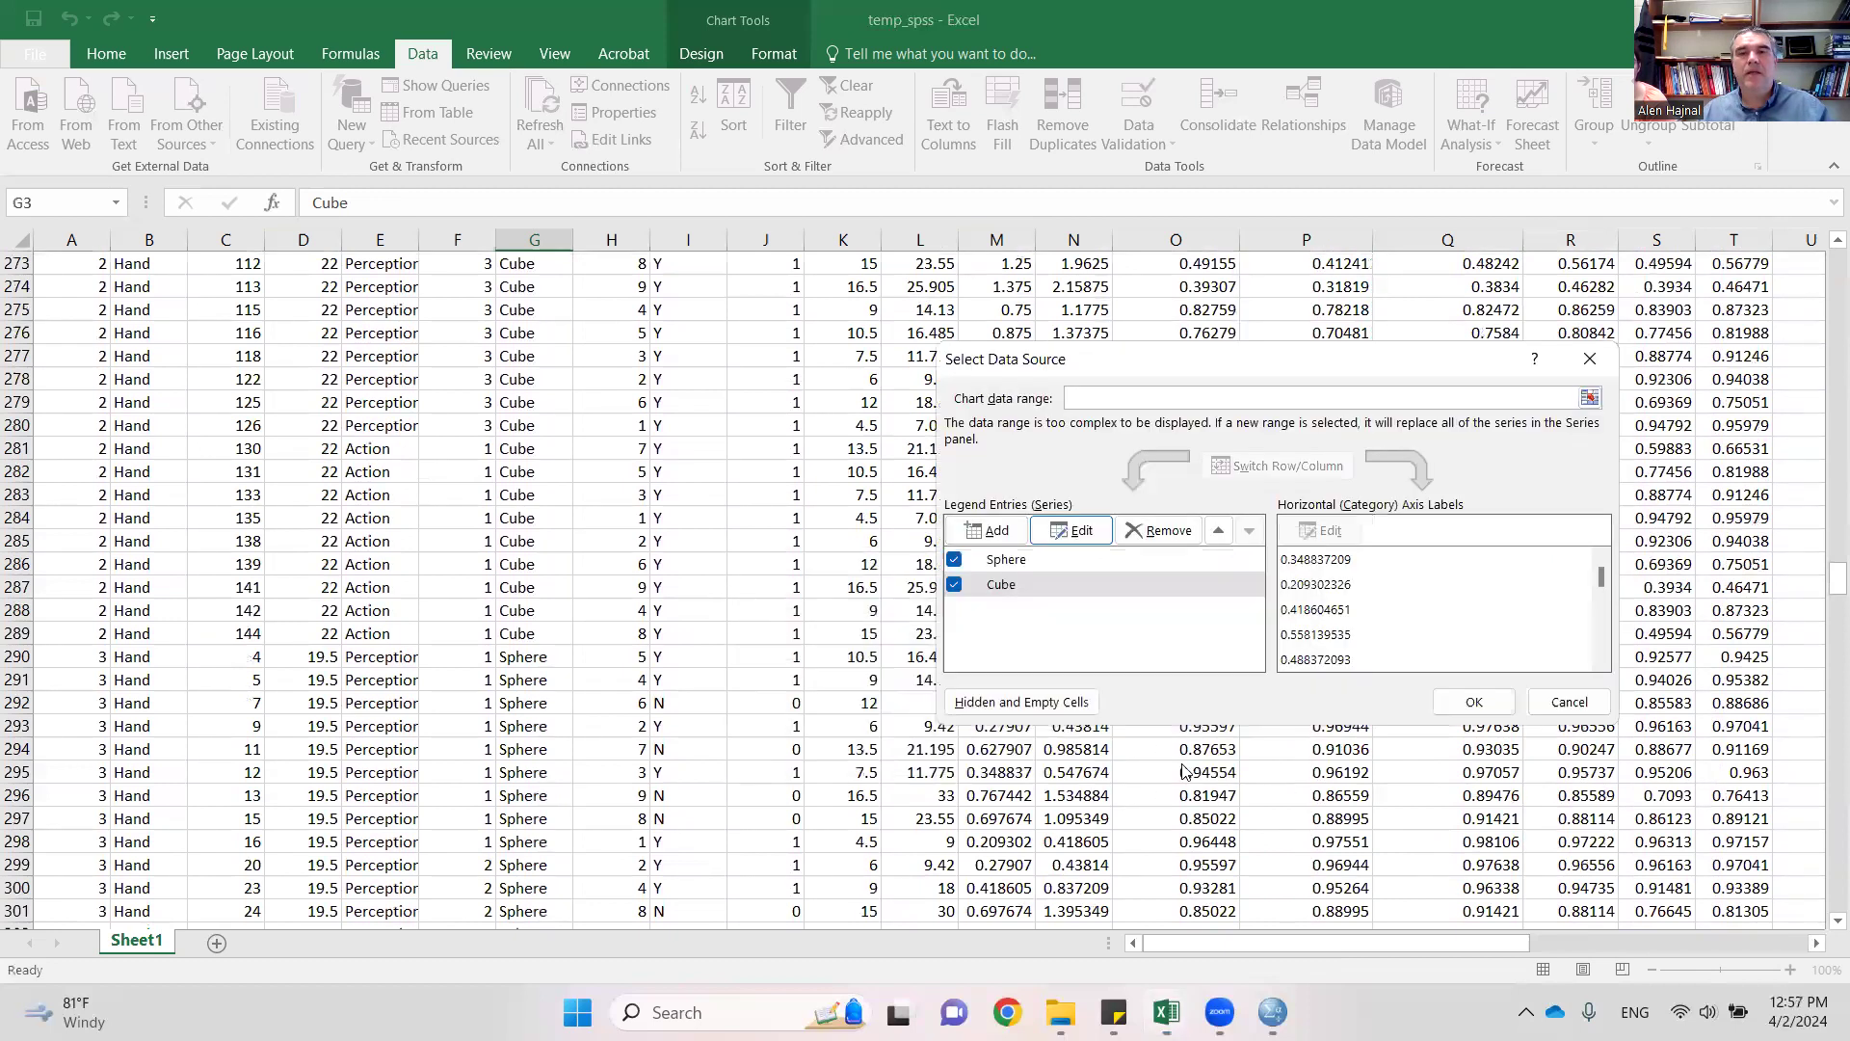
- Set the Sphere series X values to the PI column range Sheet1!$M$290:$M$577, covering all Sphere rows
left_click(1021, 567)
left_click(1077, 531)
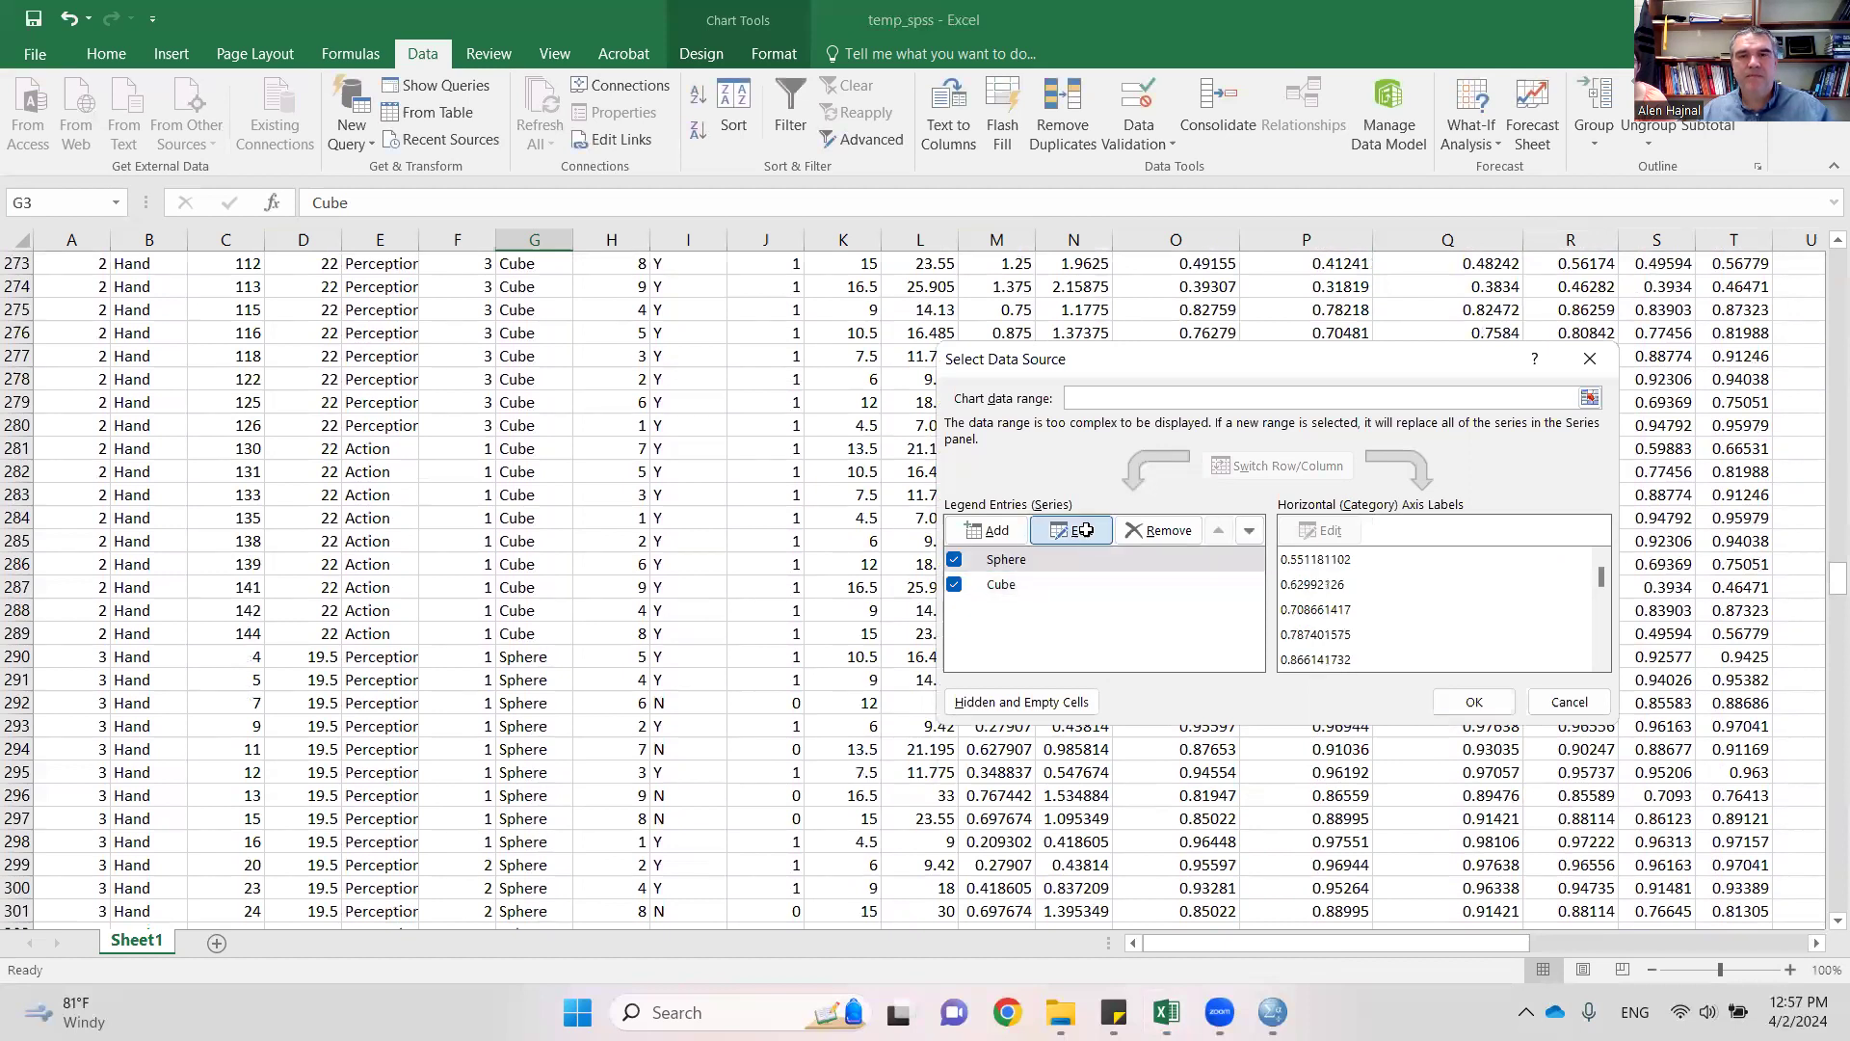
key("Tab")
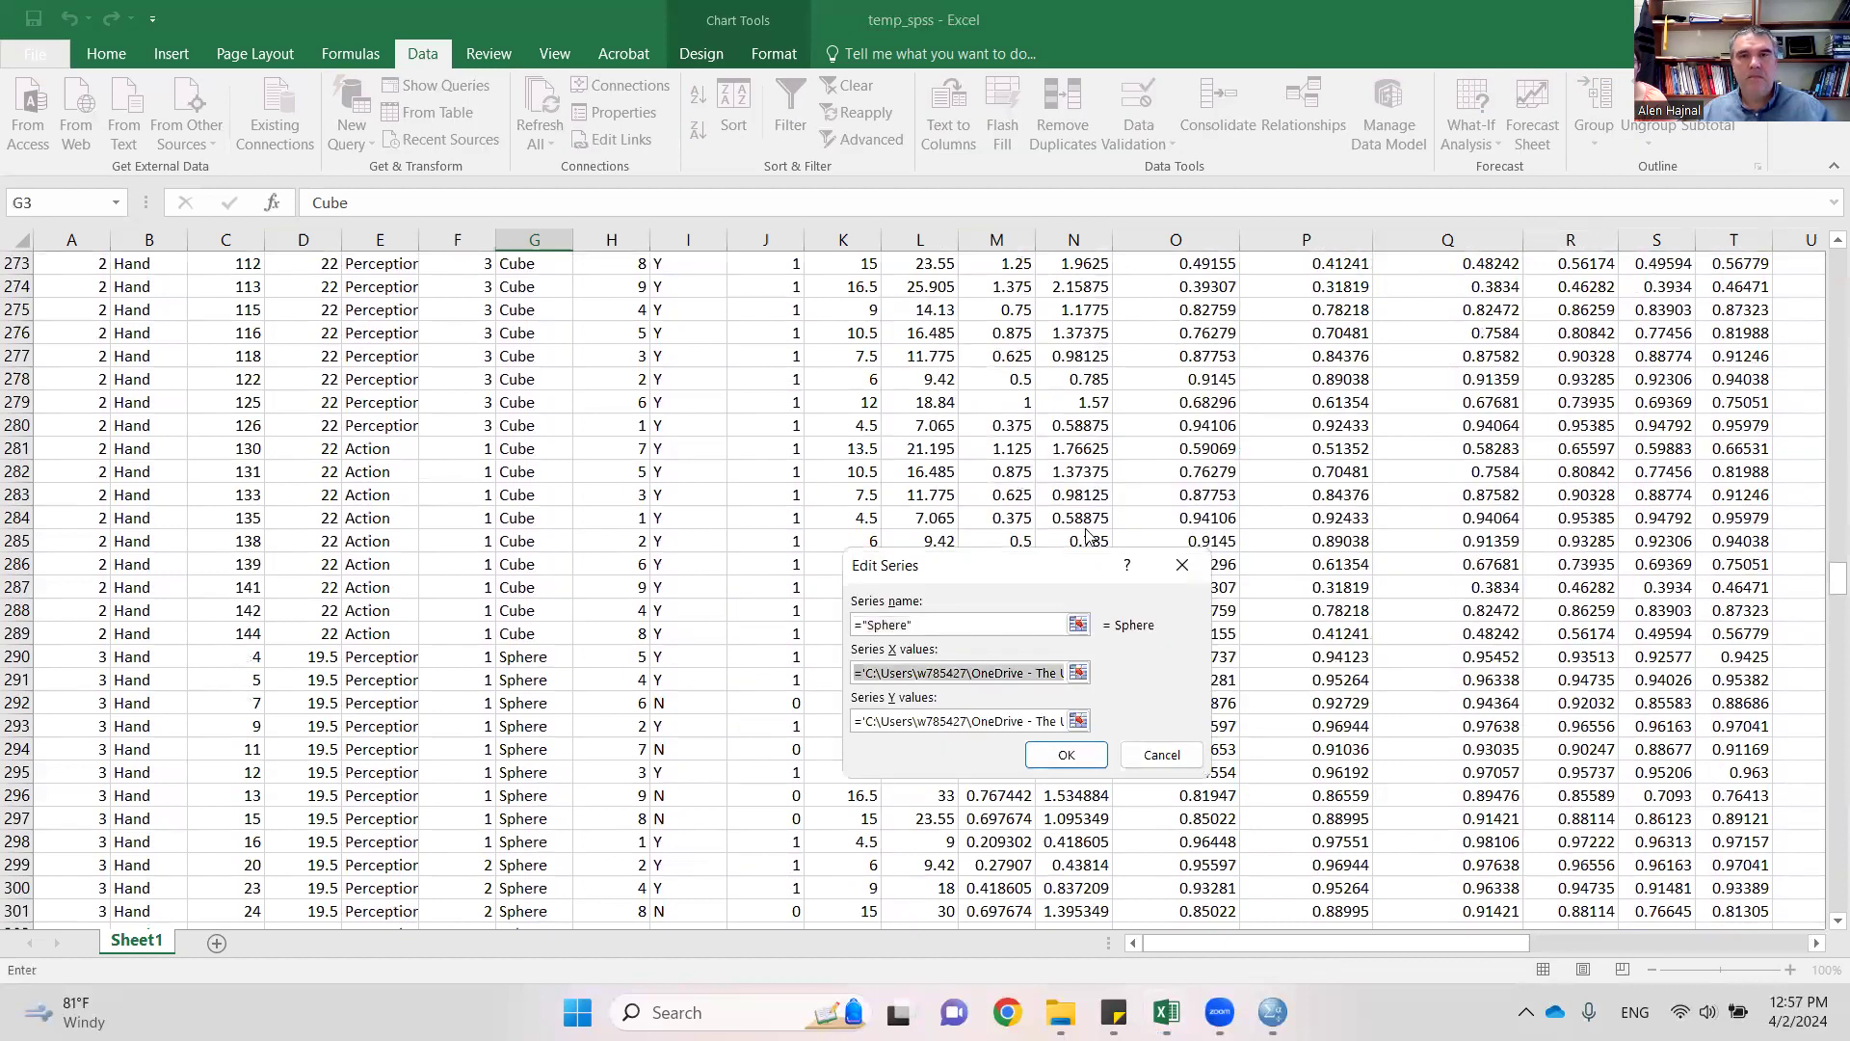
left_click_drag(1824, 603, 1825, 241)
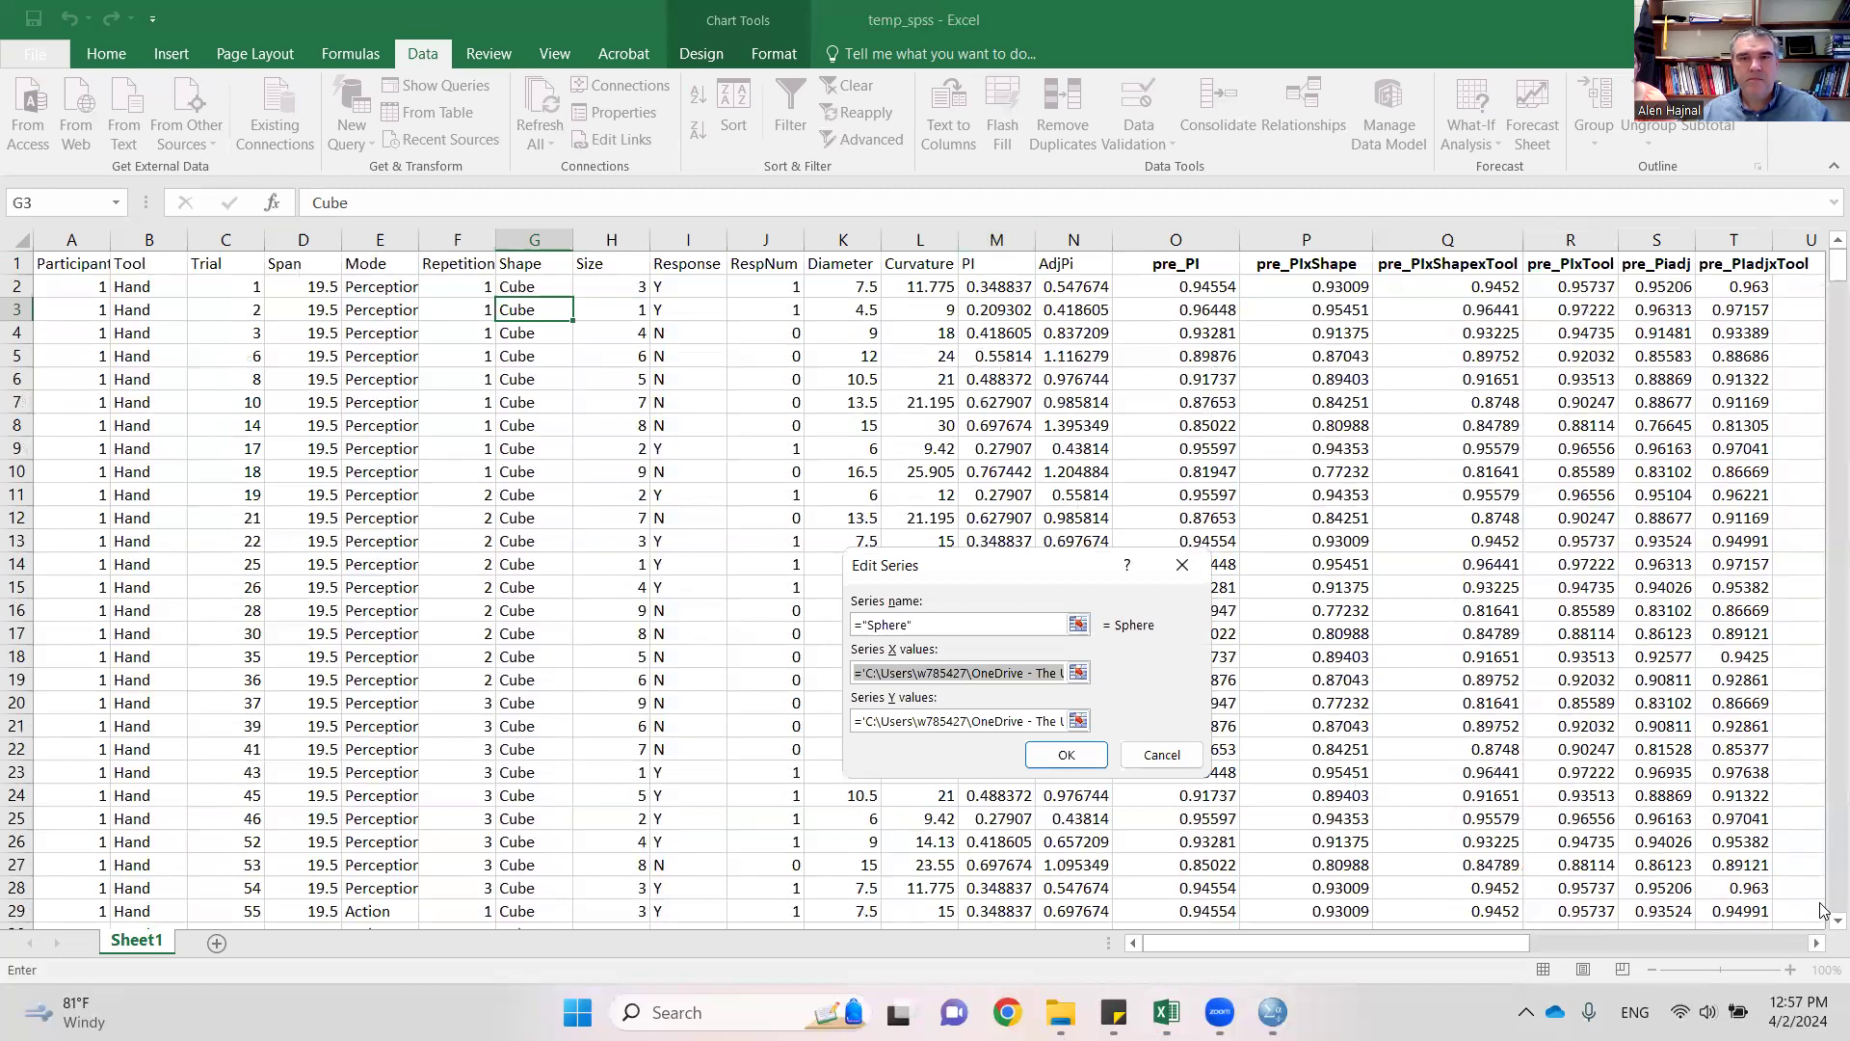
scroll(1821, 911, "down", 20)
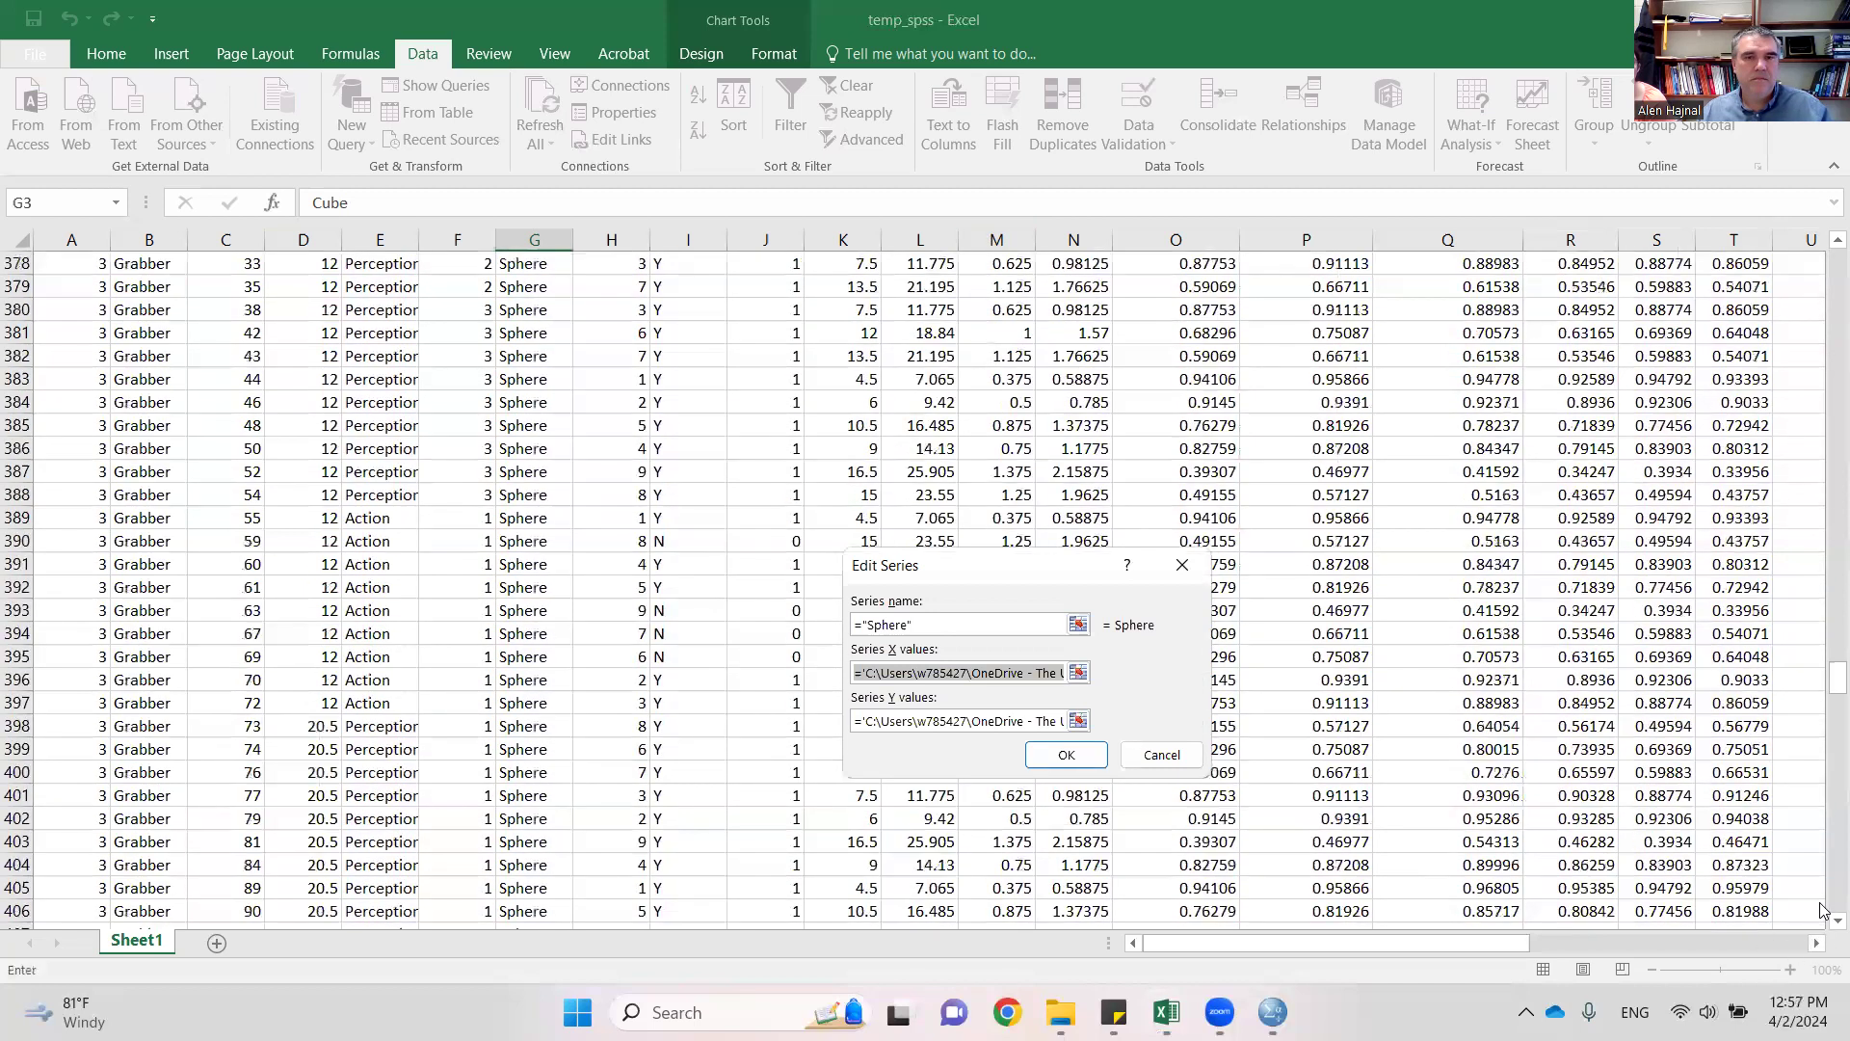
scroll(1264, 718, "down", 20)
scroll(1266, 715, "up", 17)
scroll(1268, 712, "up", 8)
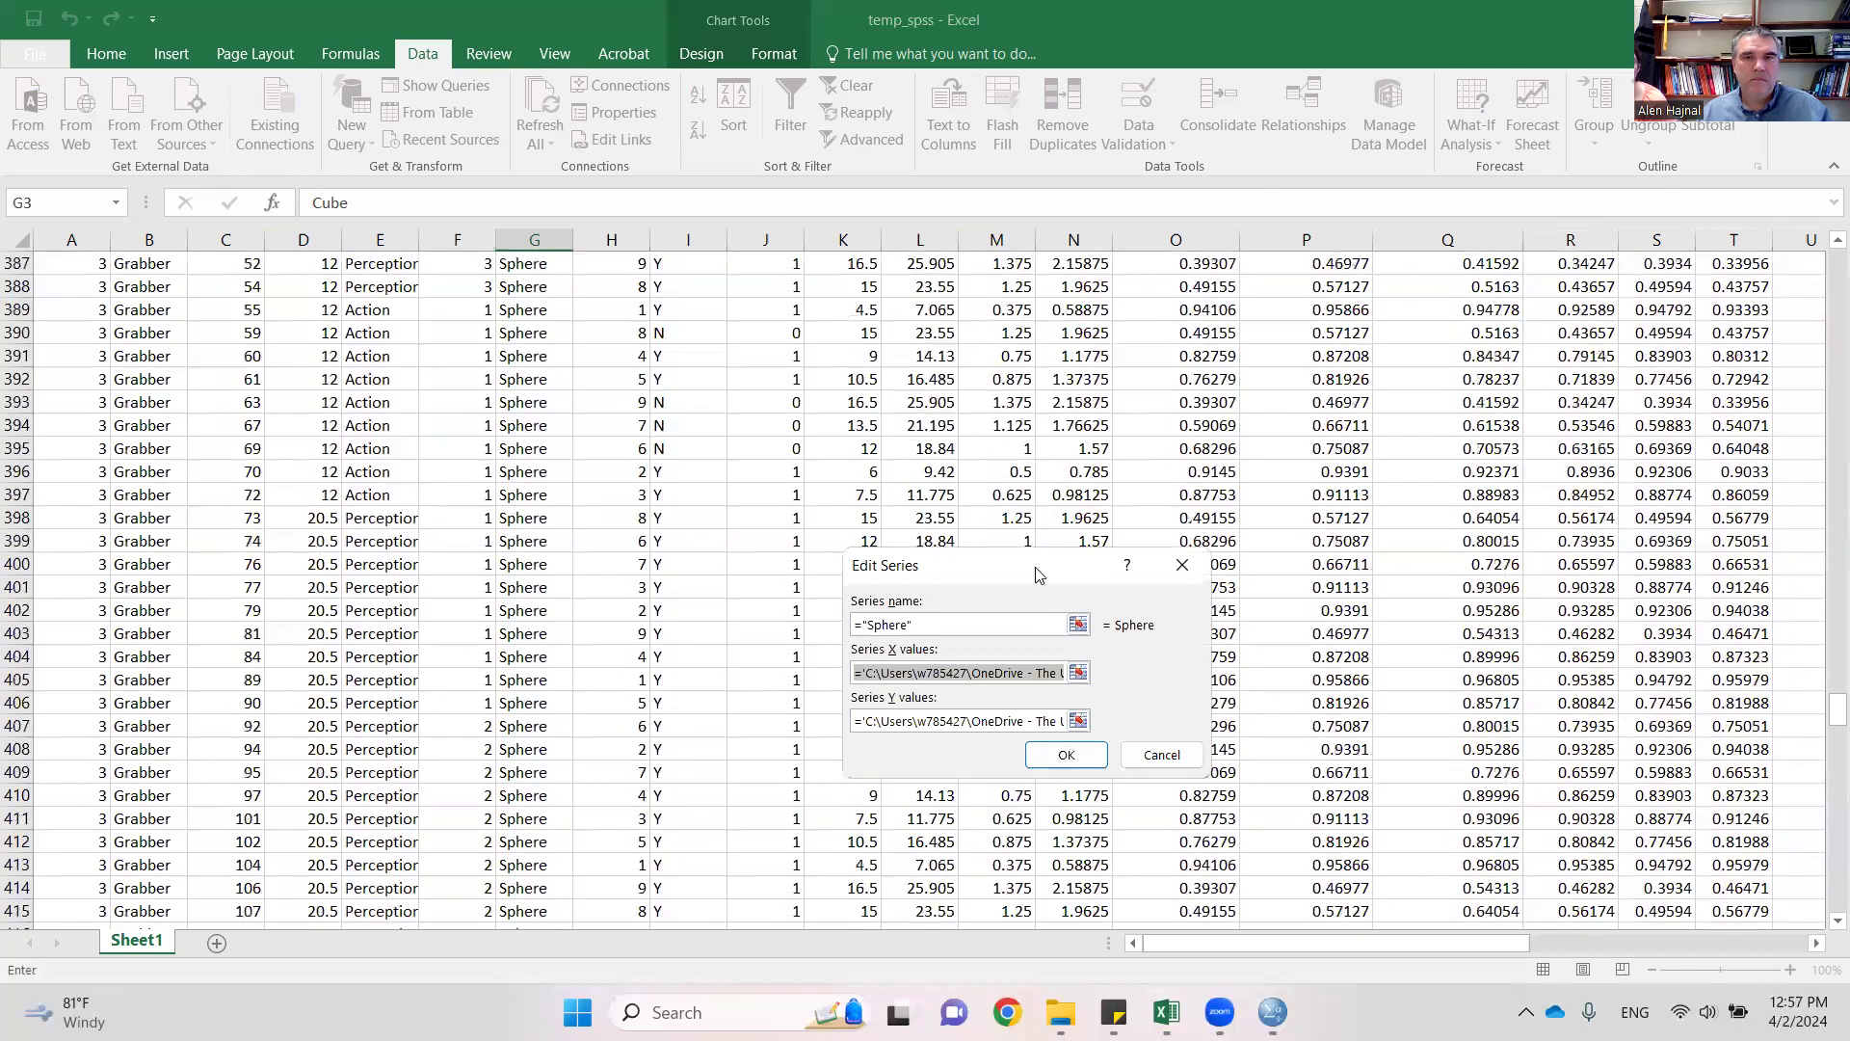
left_click_drag(1060, 576, 1511, 566)
scroll(915, 658, "up", 15)
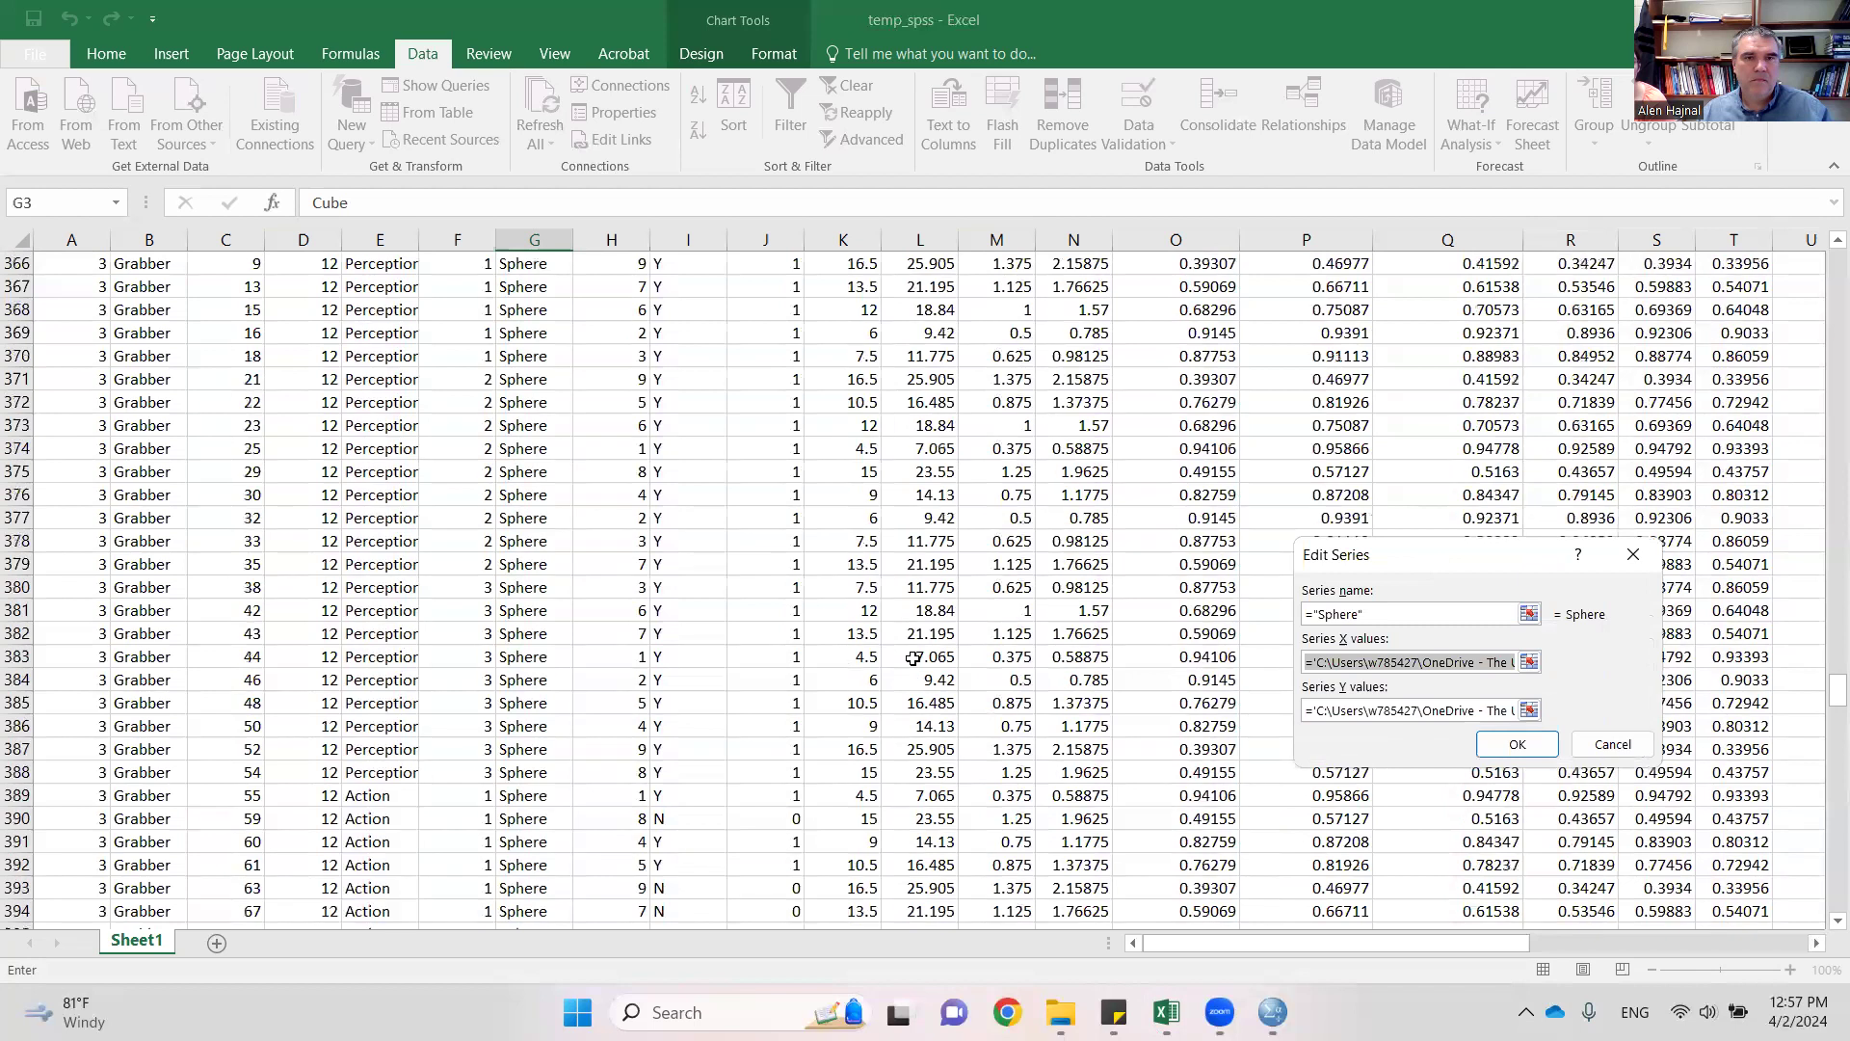
scroll(914, 658, "up", 20)
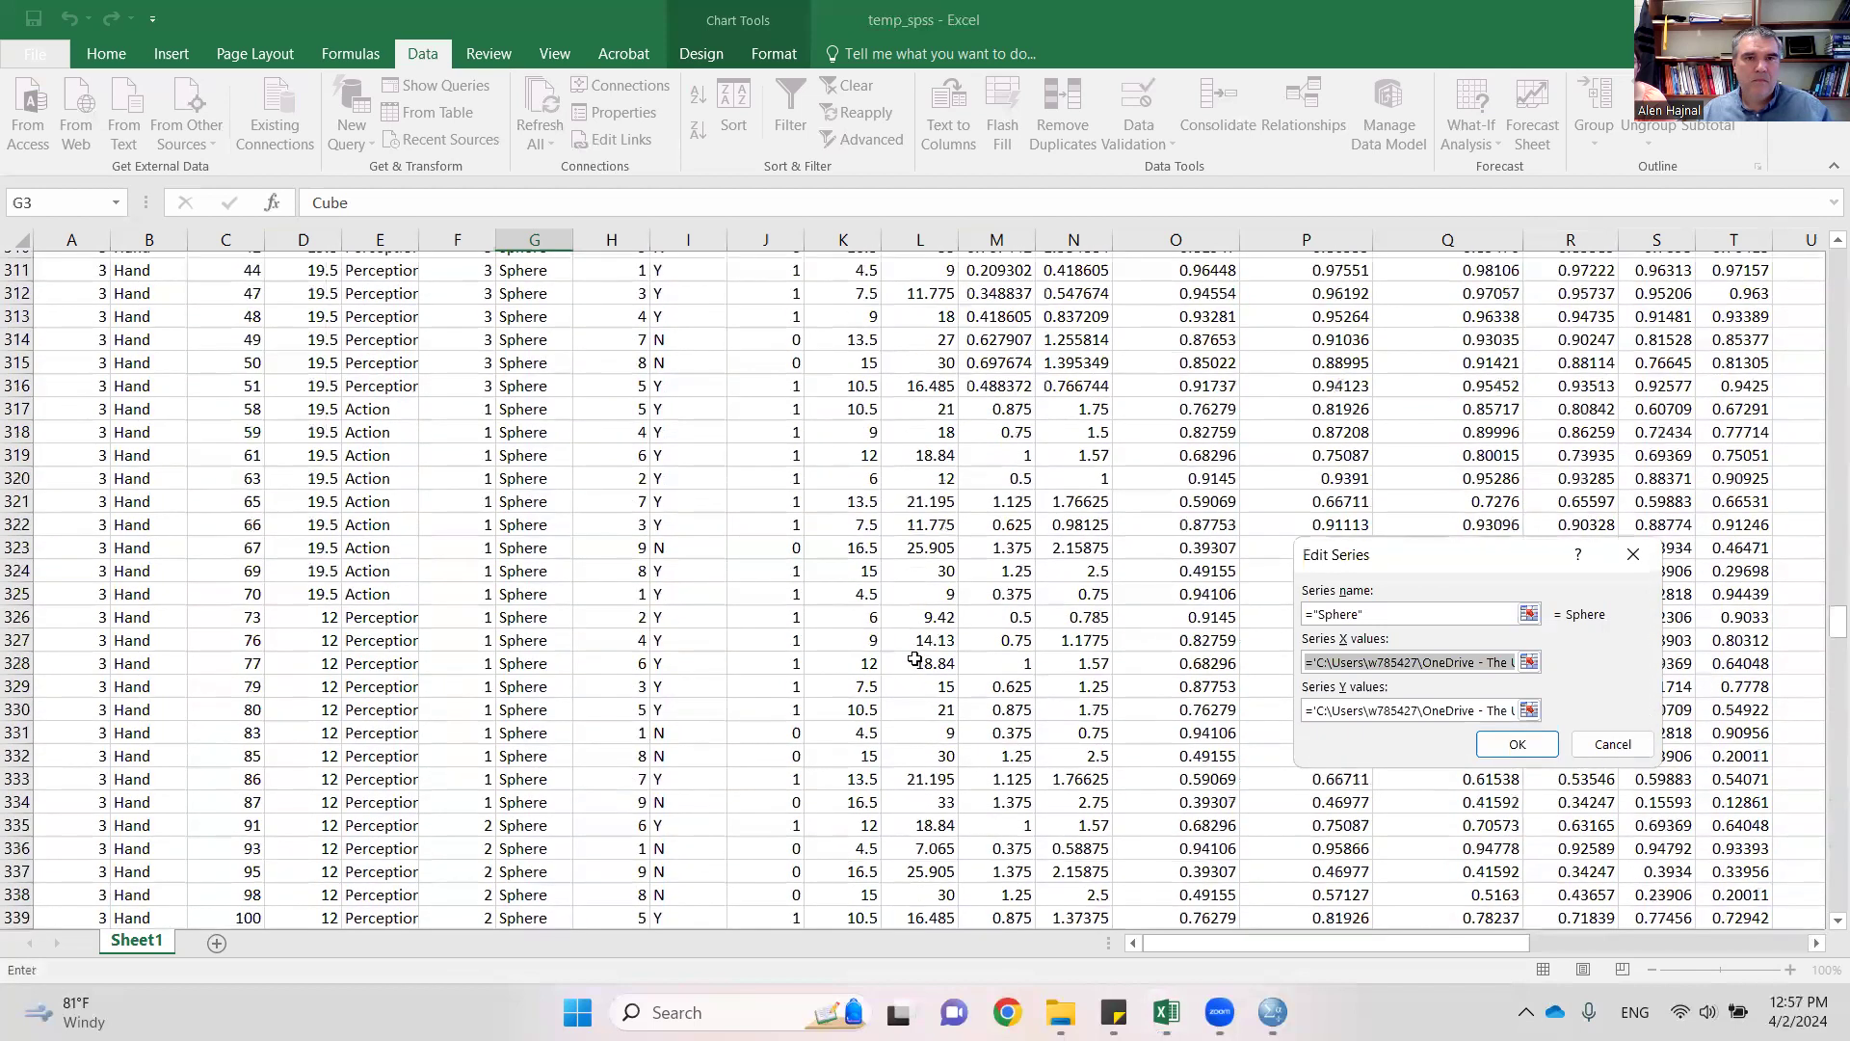
scroll(914, 658, "up", 3)
scroll(540, 612, "down", 3)
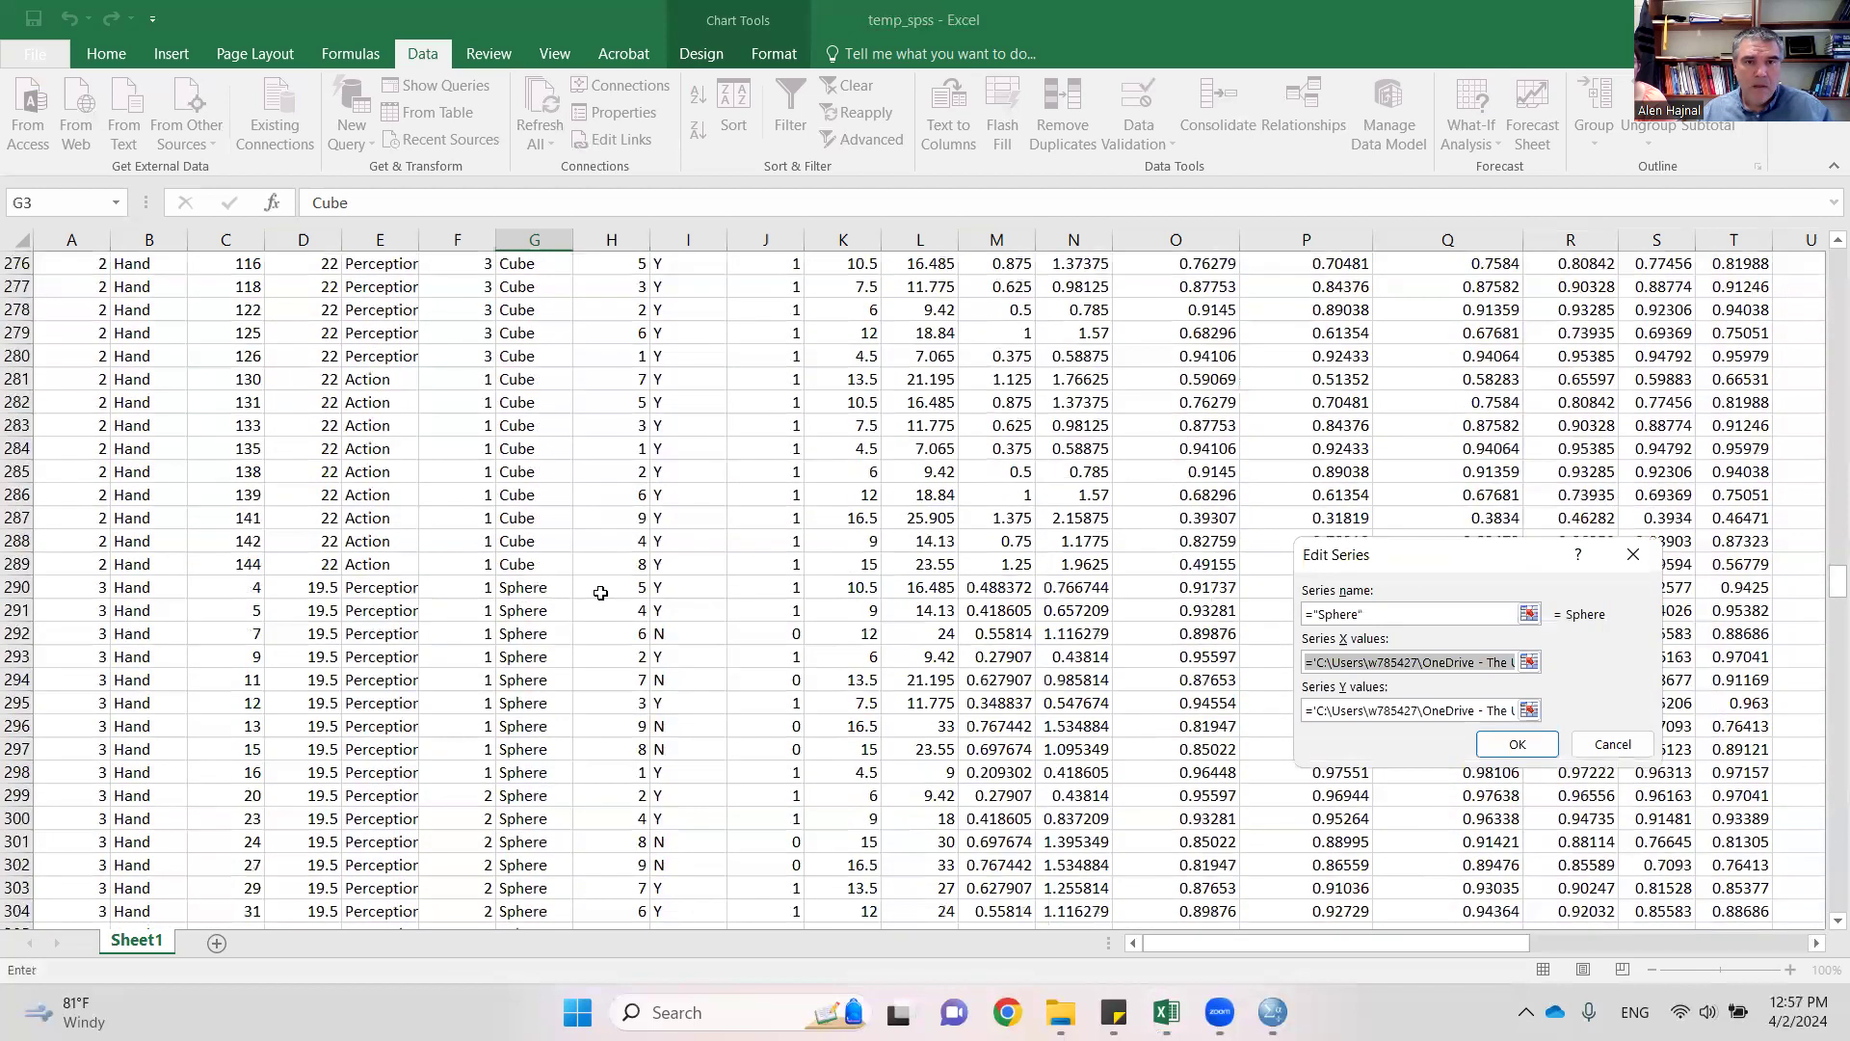
left_click(1010, 591)
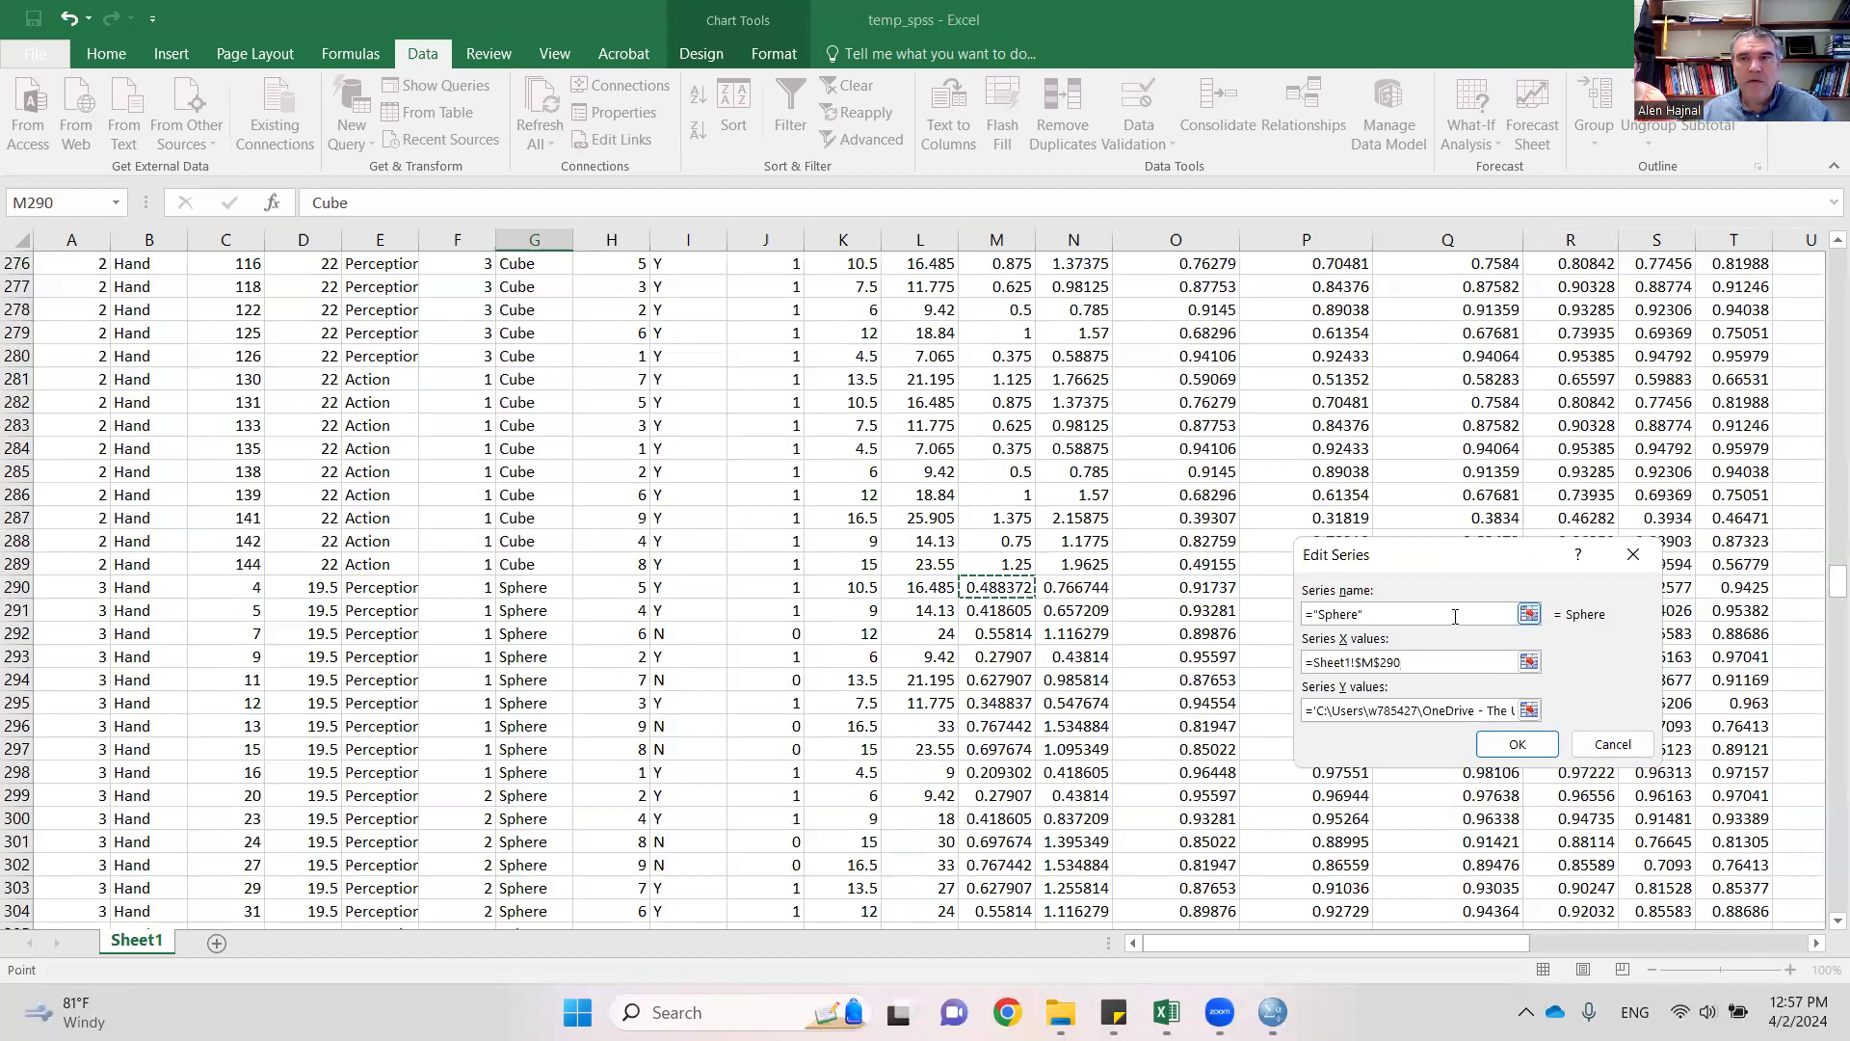
left_click_drag(1824, 479, 1824, 585)
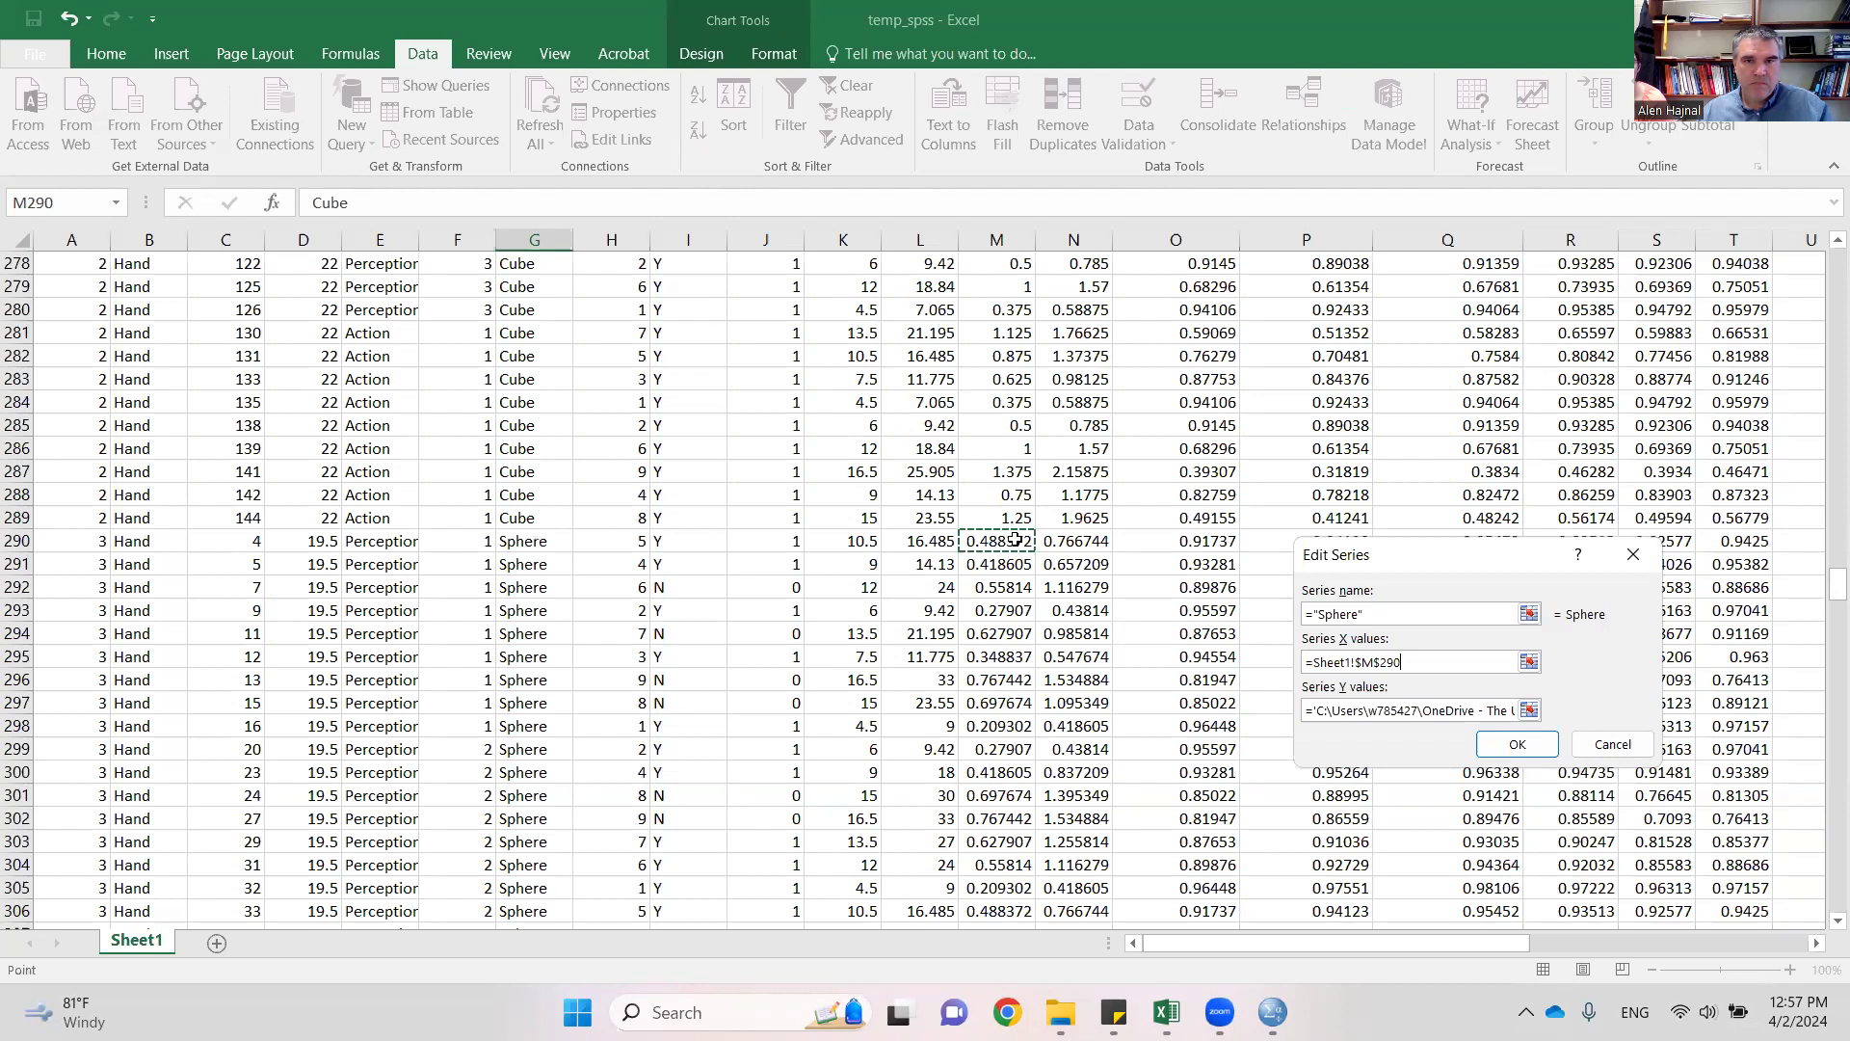
left_click_drag(1015, 541, 1014, 776)
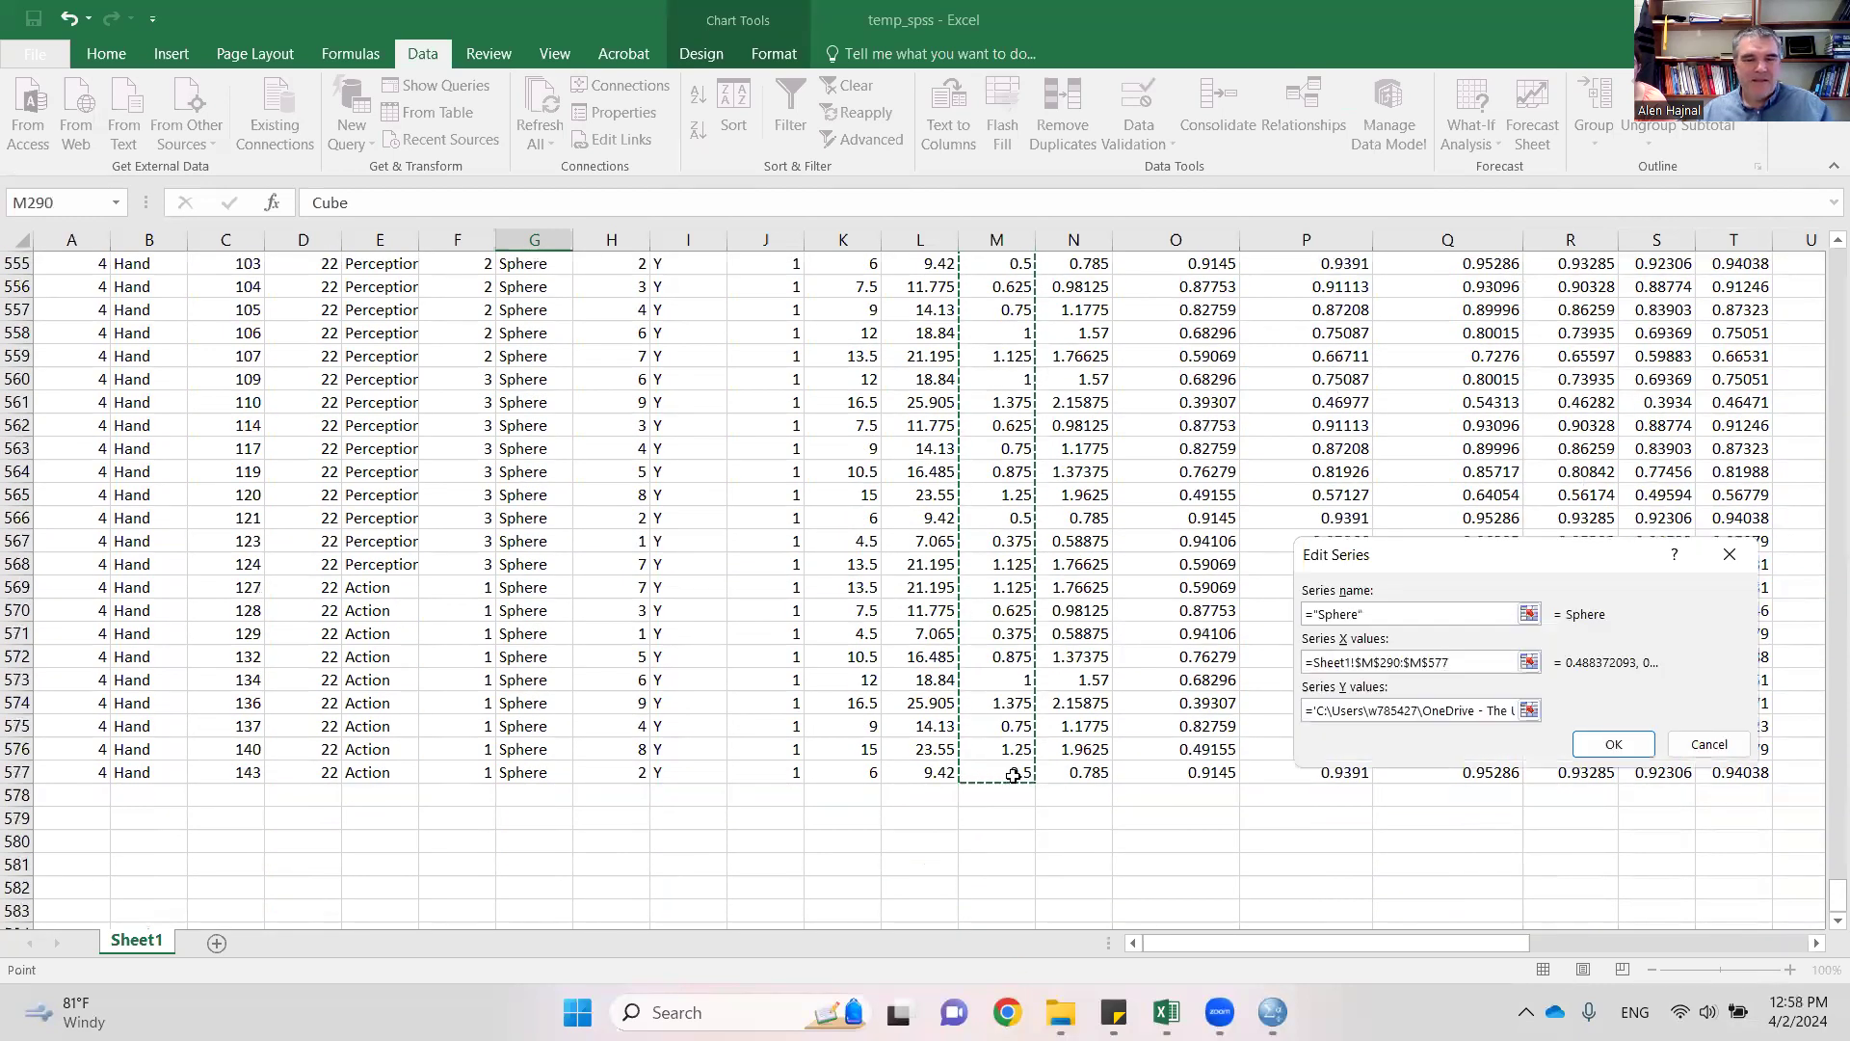
- Set the Sphere series Y values to the pre_PIxShape range Sheet1!$P$290:$P$577 and apply the chart's data source changes
key("Tab")
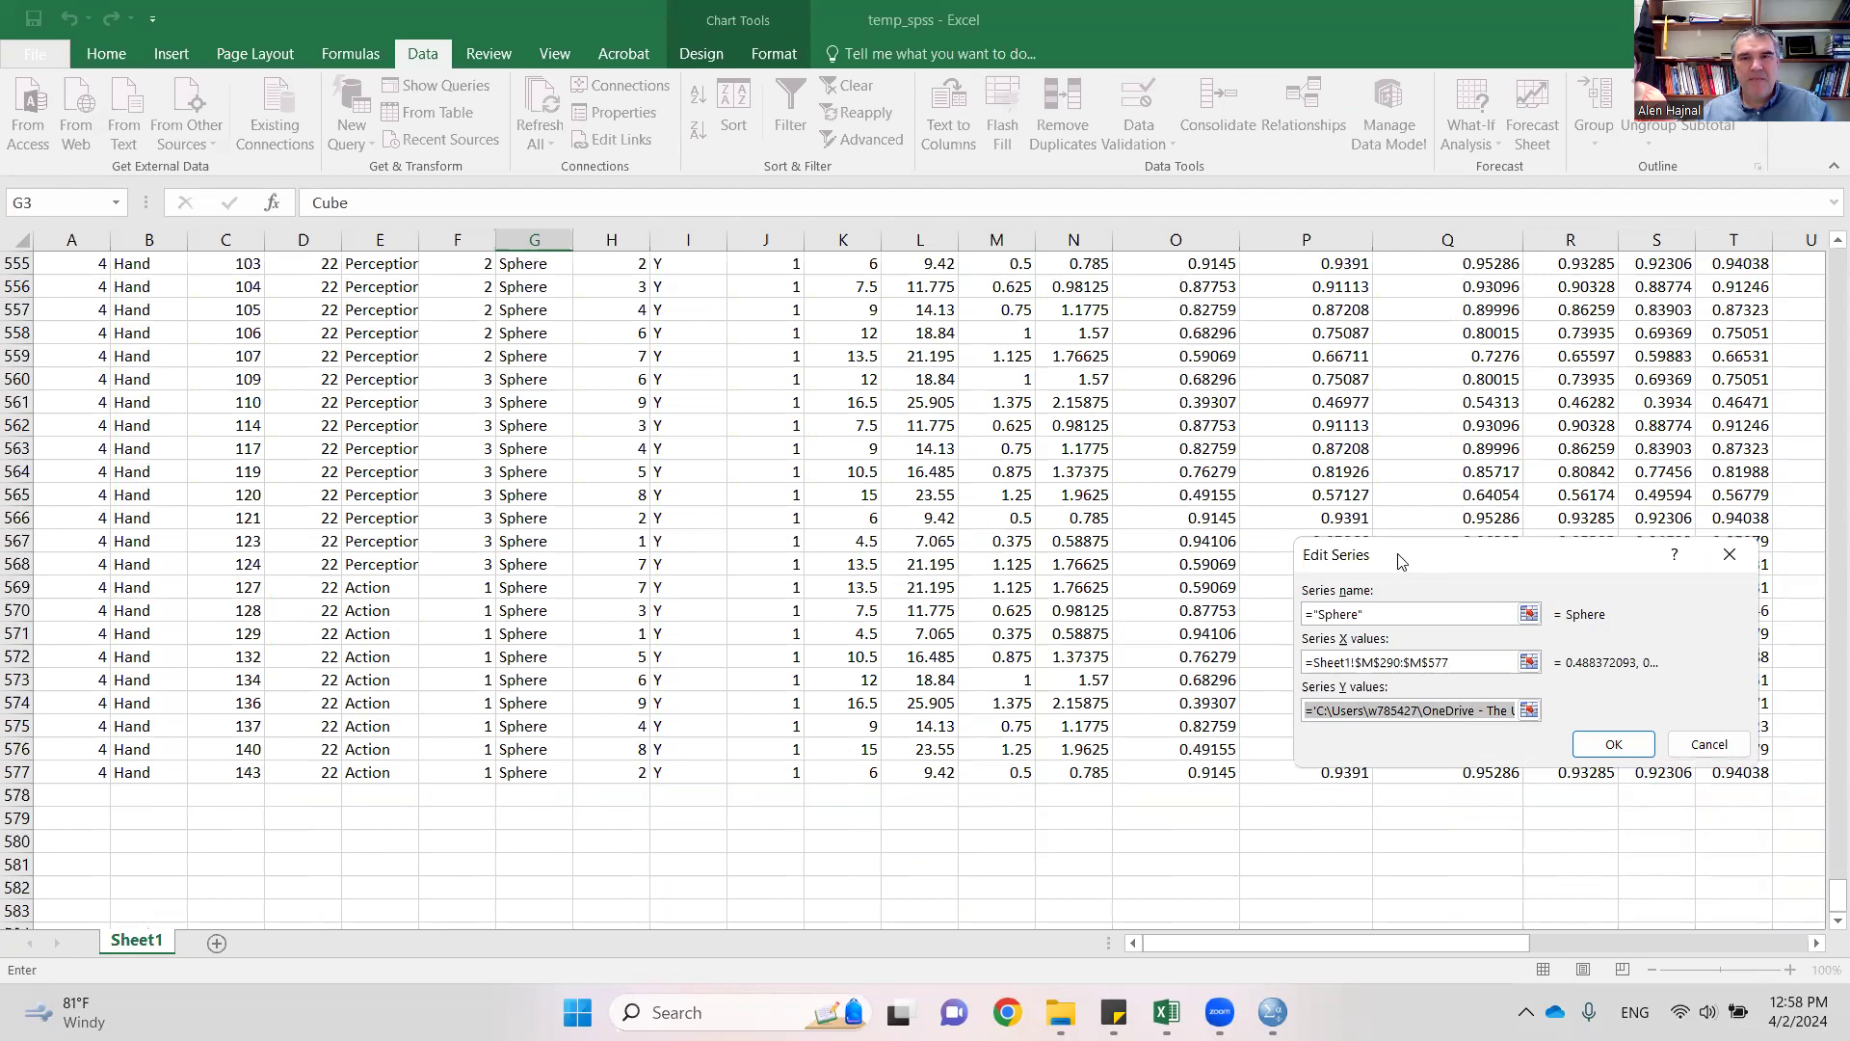
left_click_drag(1400, 561, 689, 676)
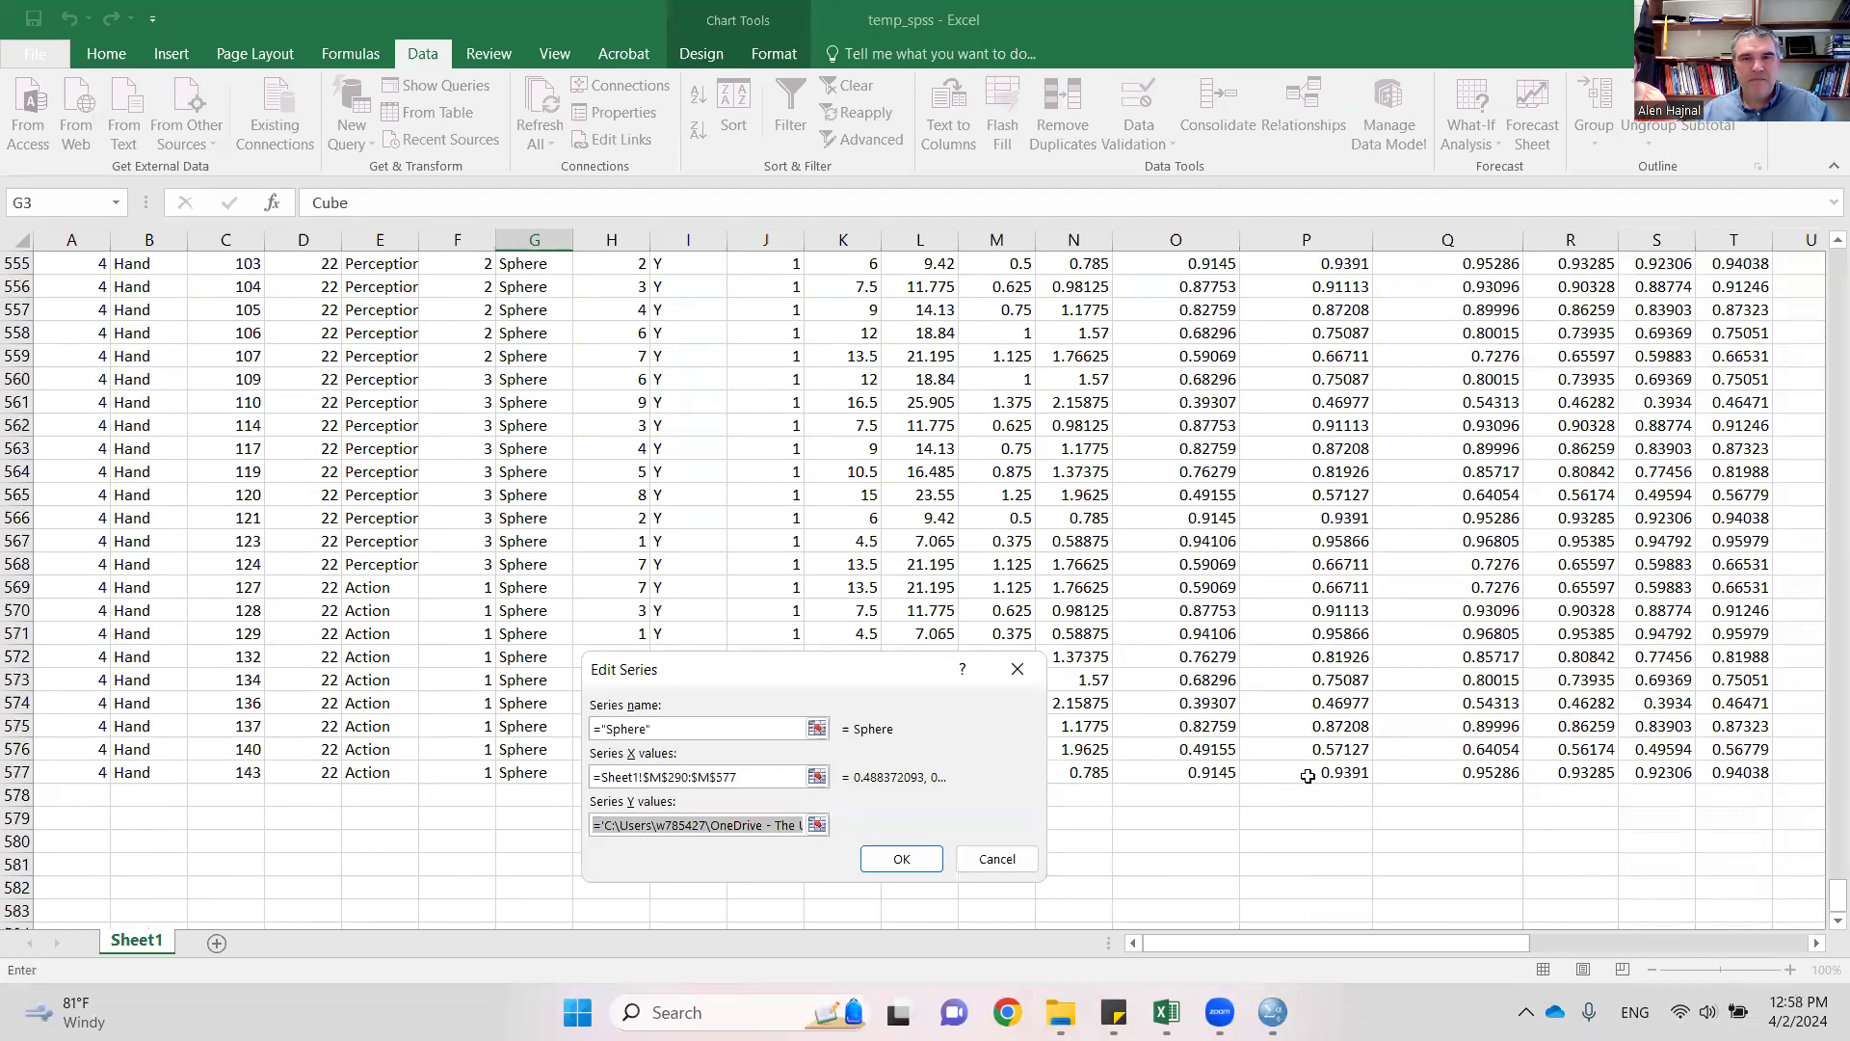
left_click_drag(1307, 775, 1281, 894)
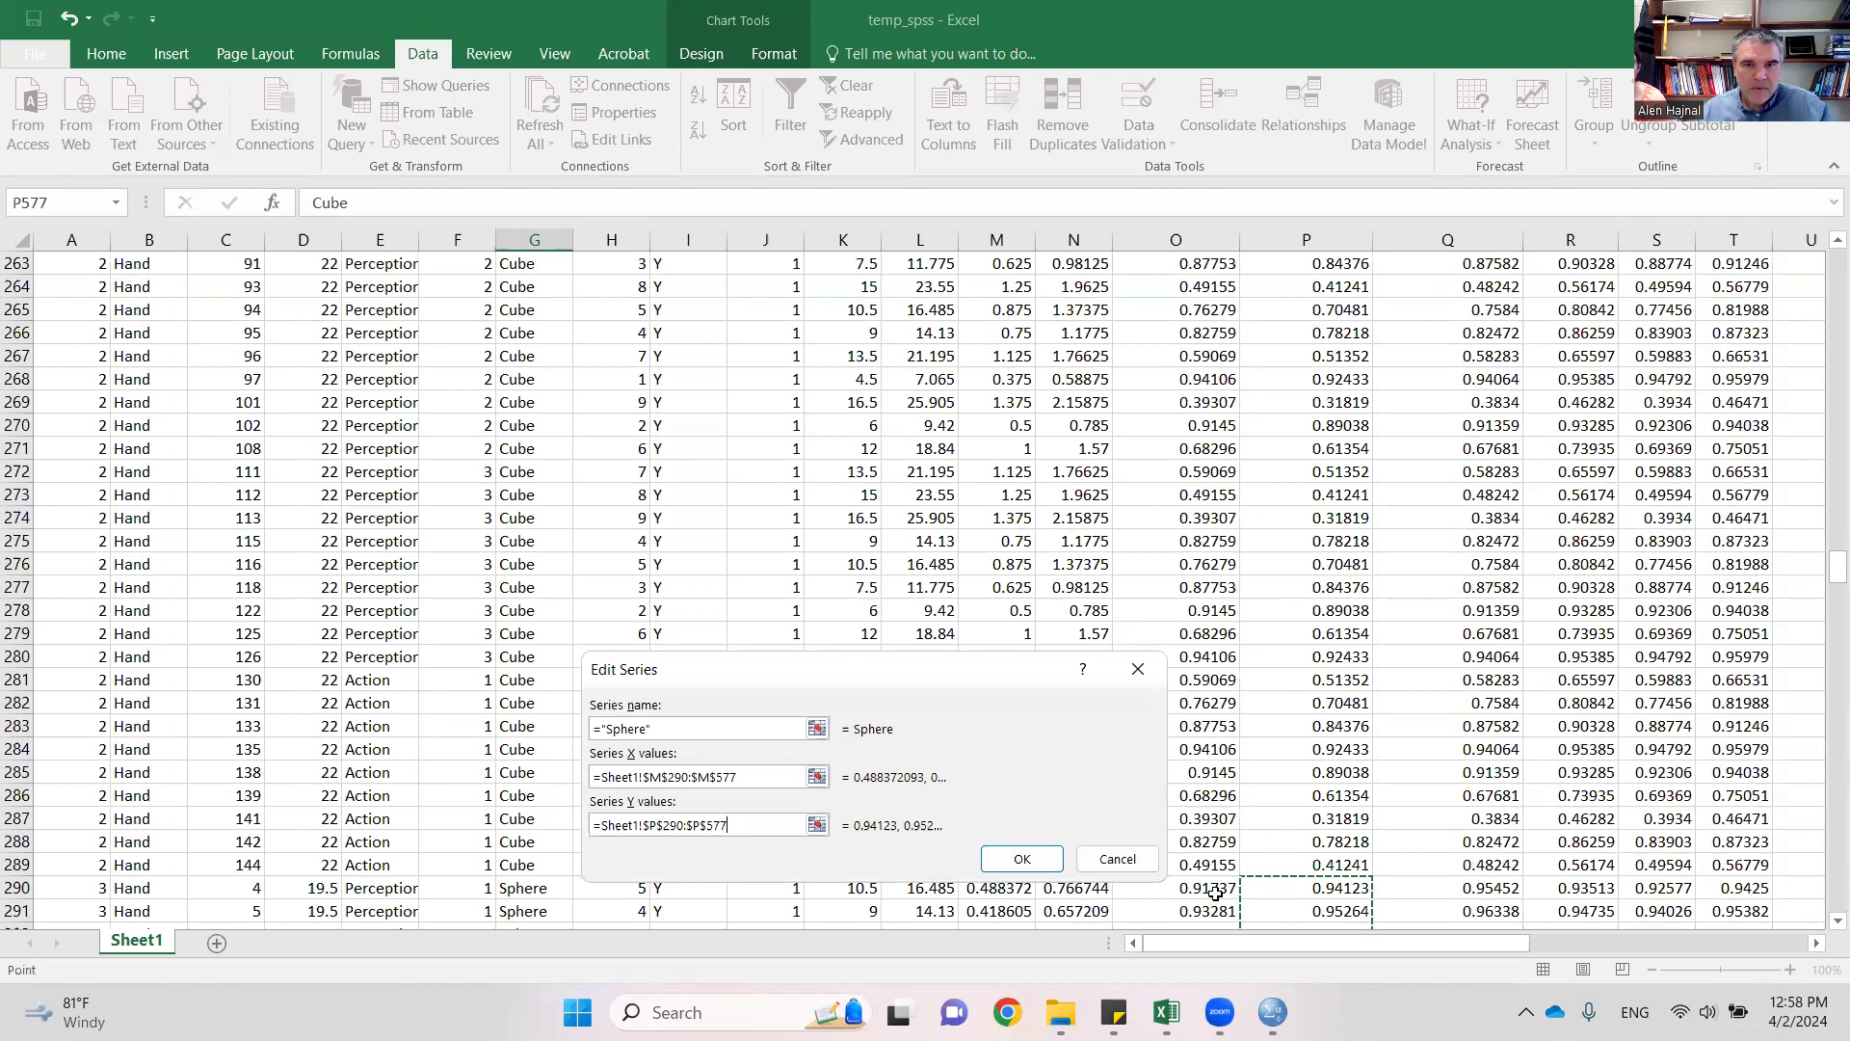
left_click(1023, 862)
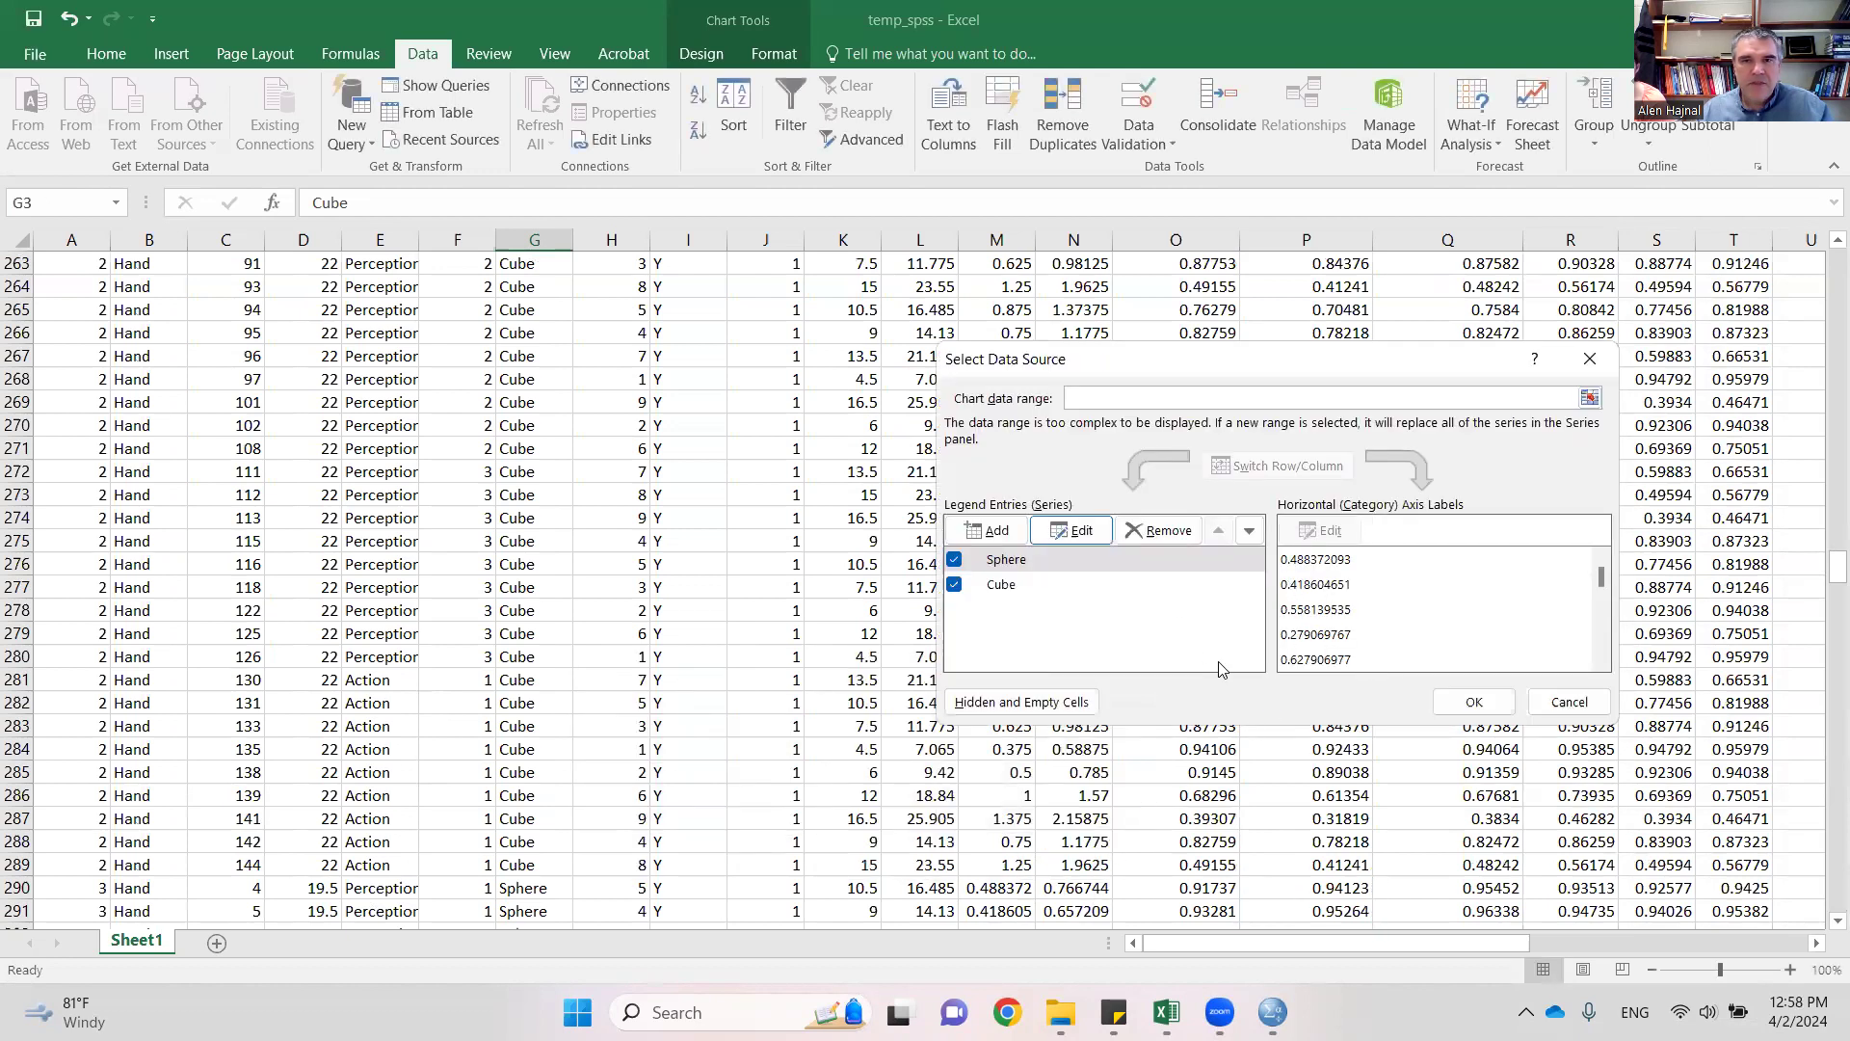
left_click(1475, 704)
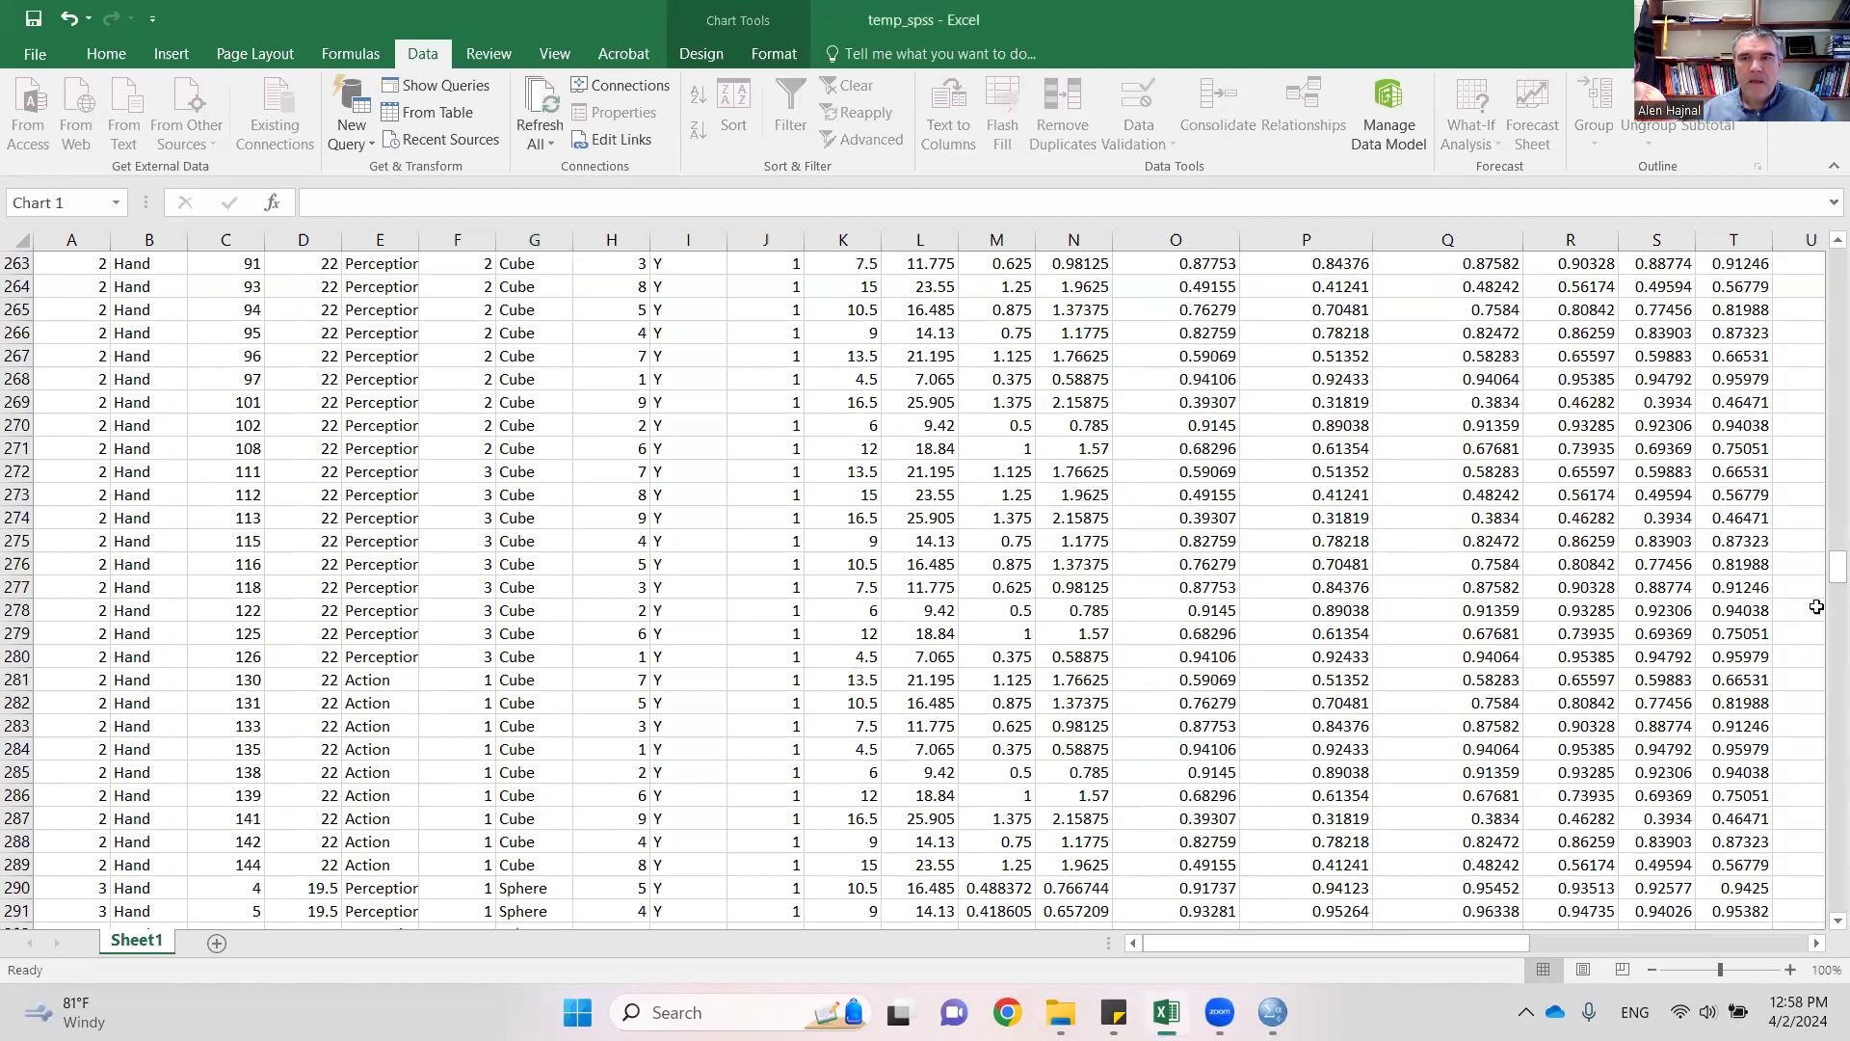
- Review the pre_PIxShape column and the updated Perc=PI+Shape chart plotted from it
left_click_drag(1838, 578, 1838, 352)
scroll(1677, 281, "up", 20)
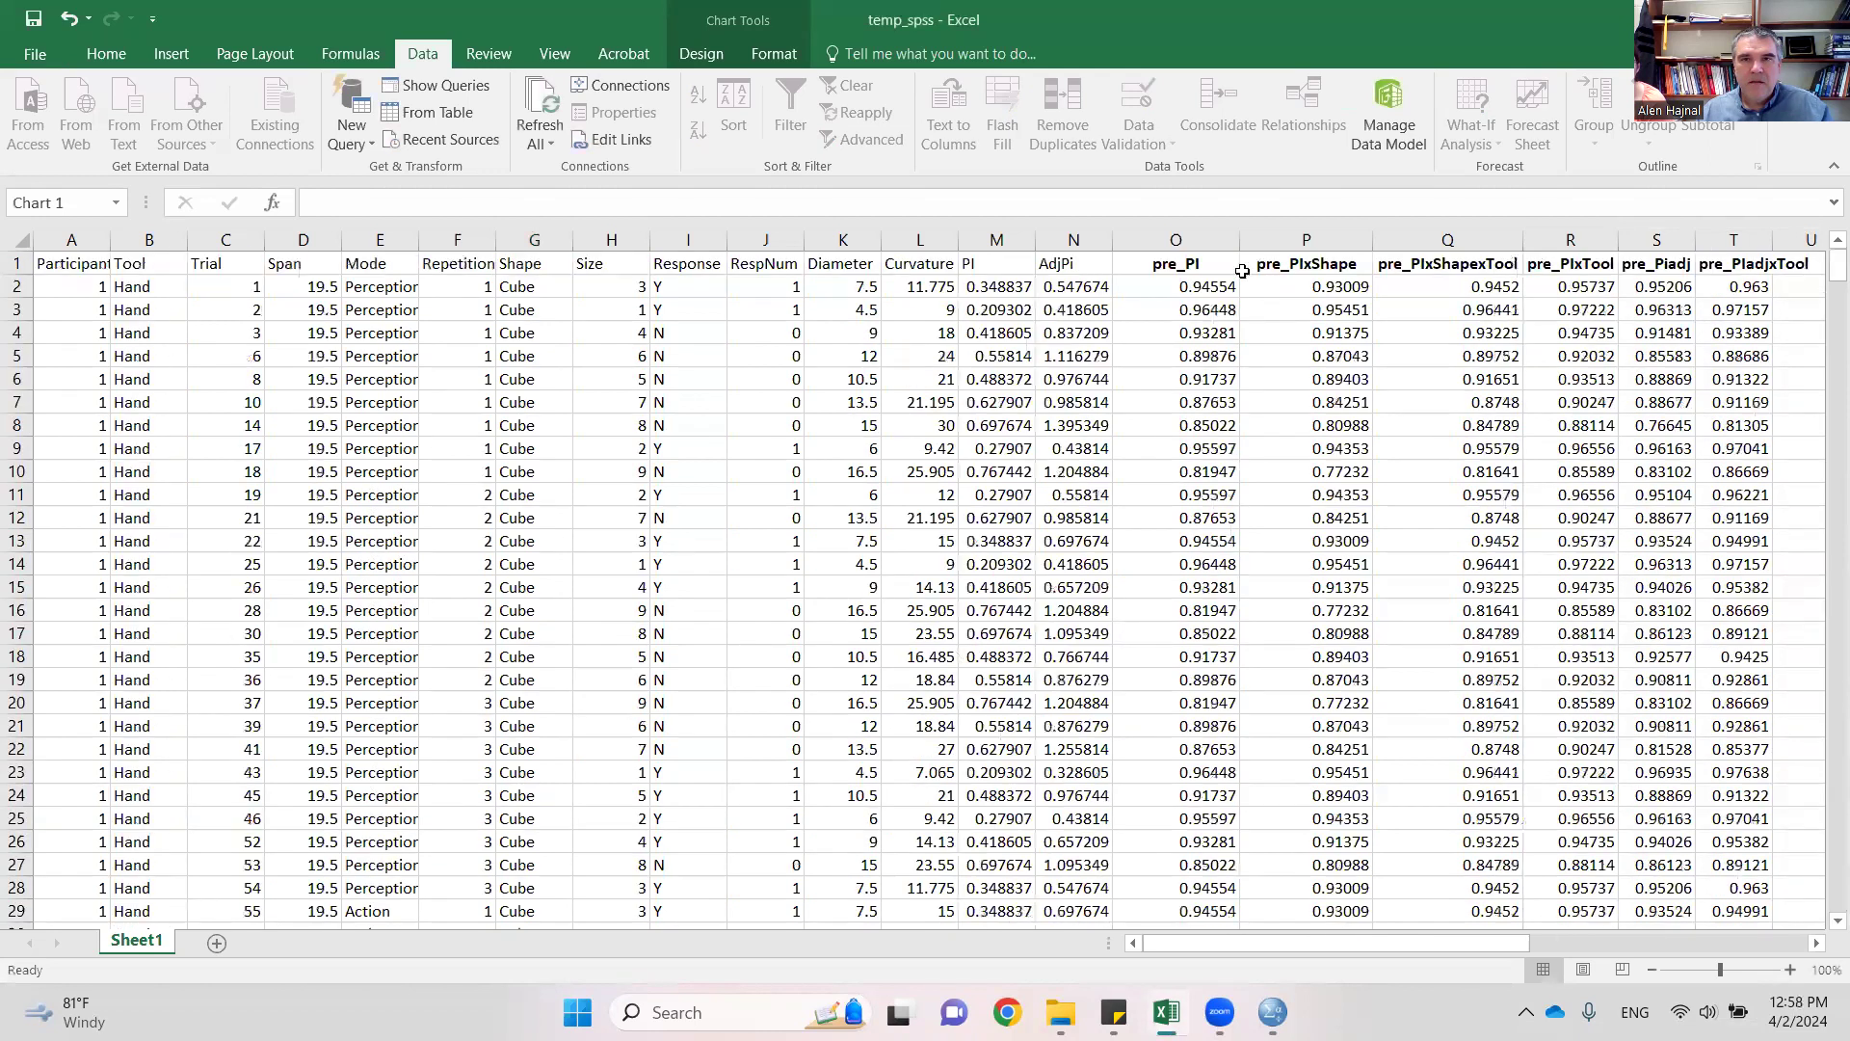
left_click(1281, 240)
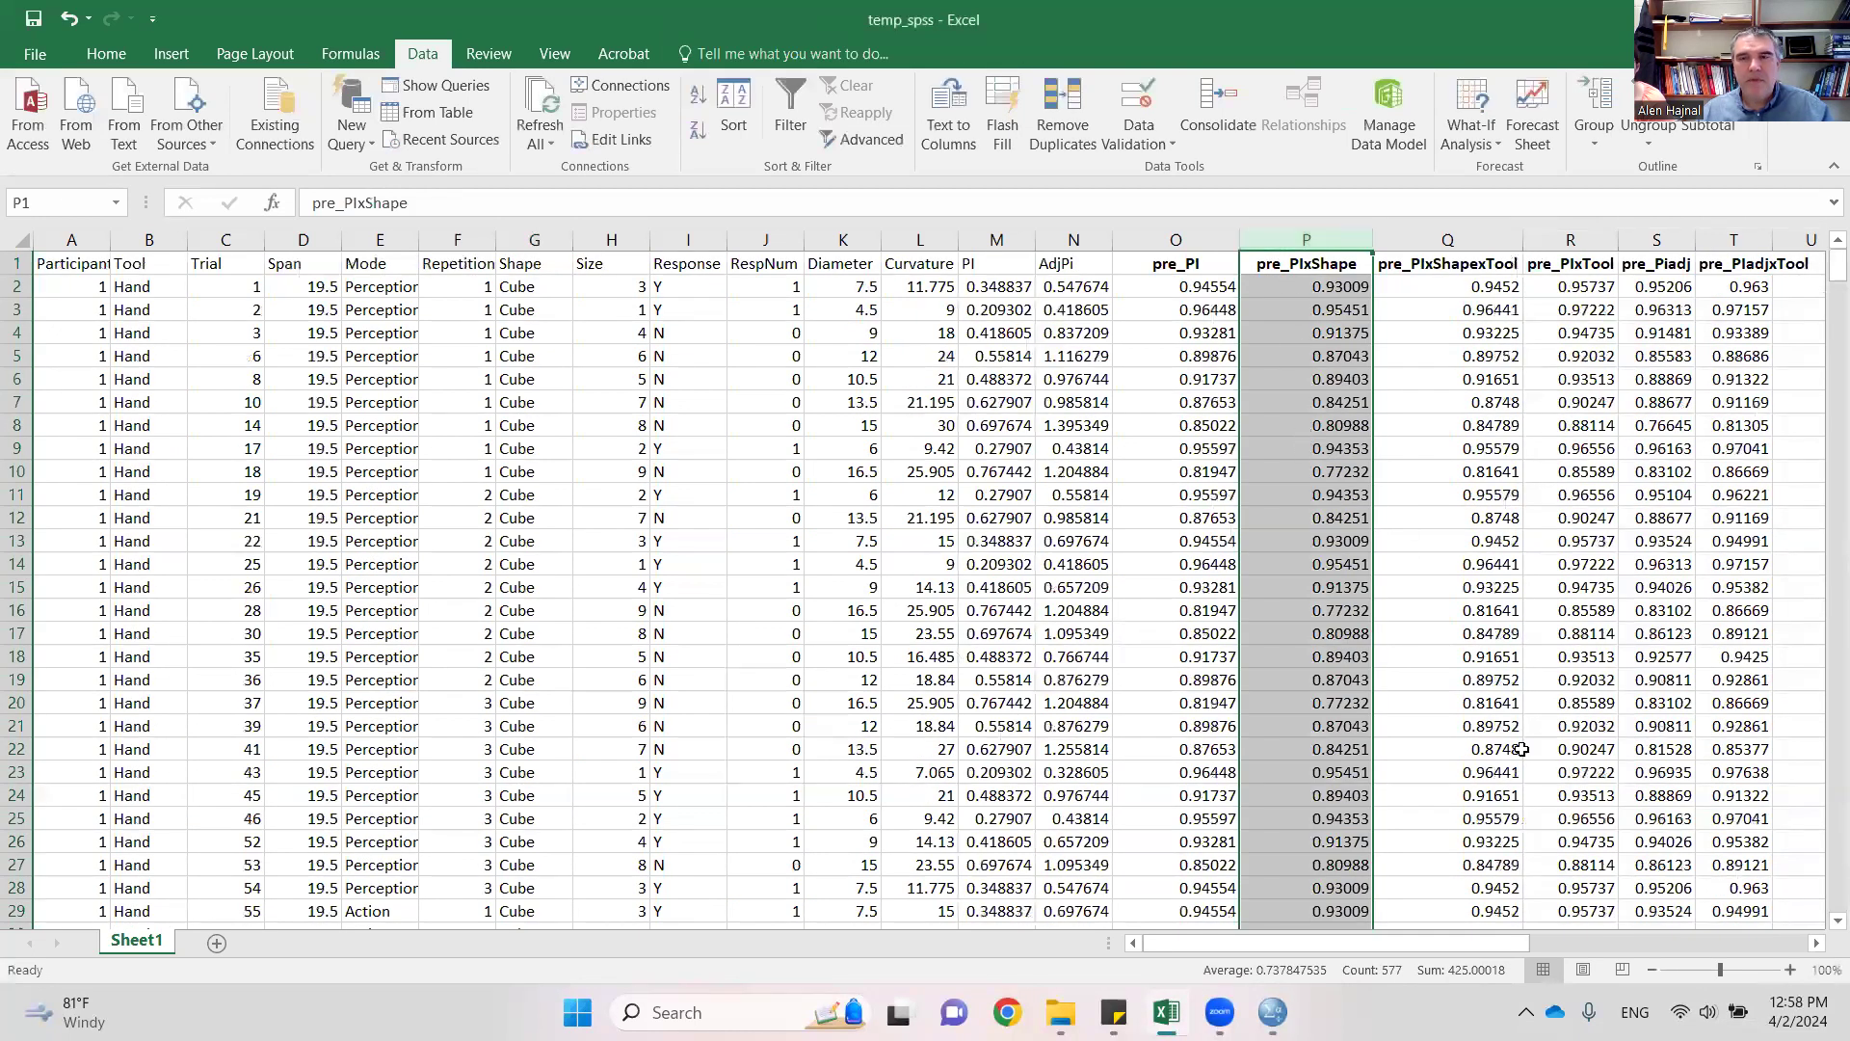
left_click(1817, 944)
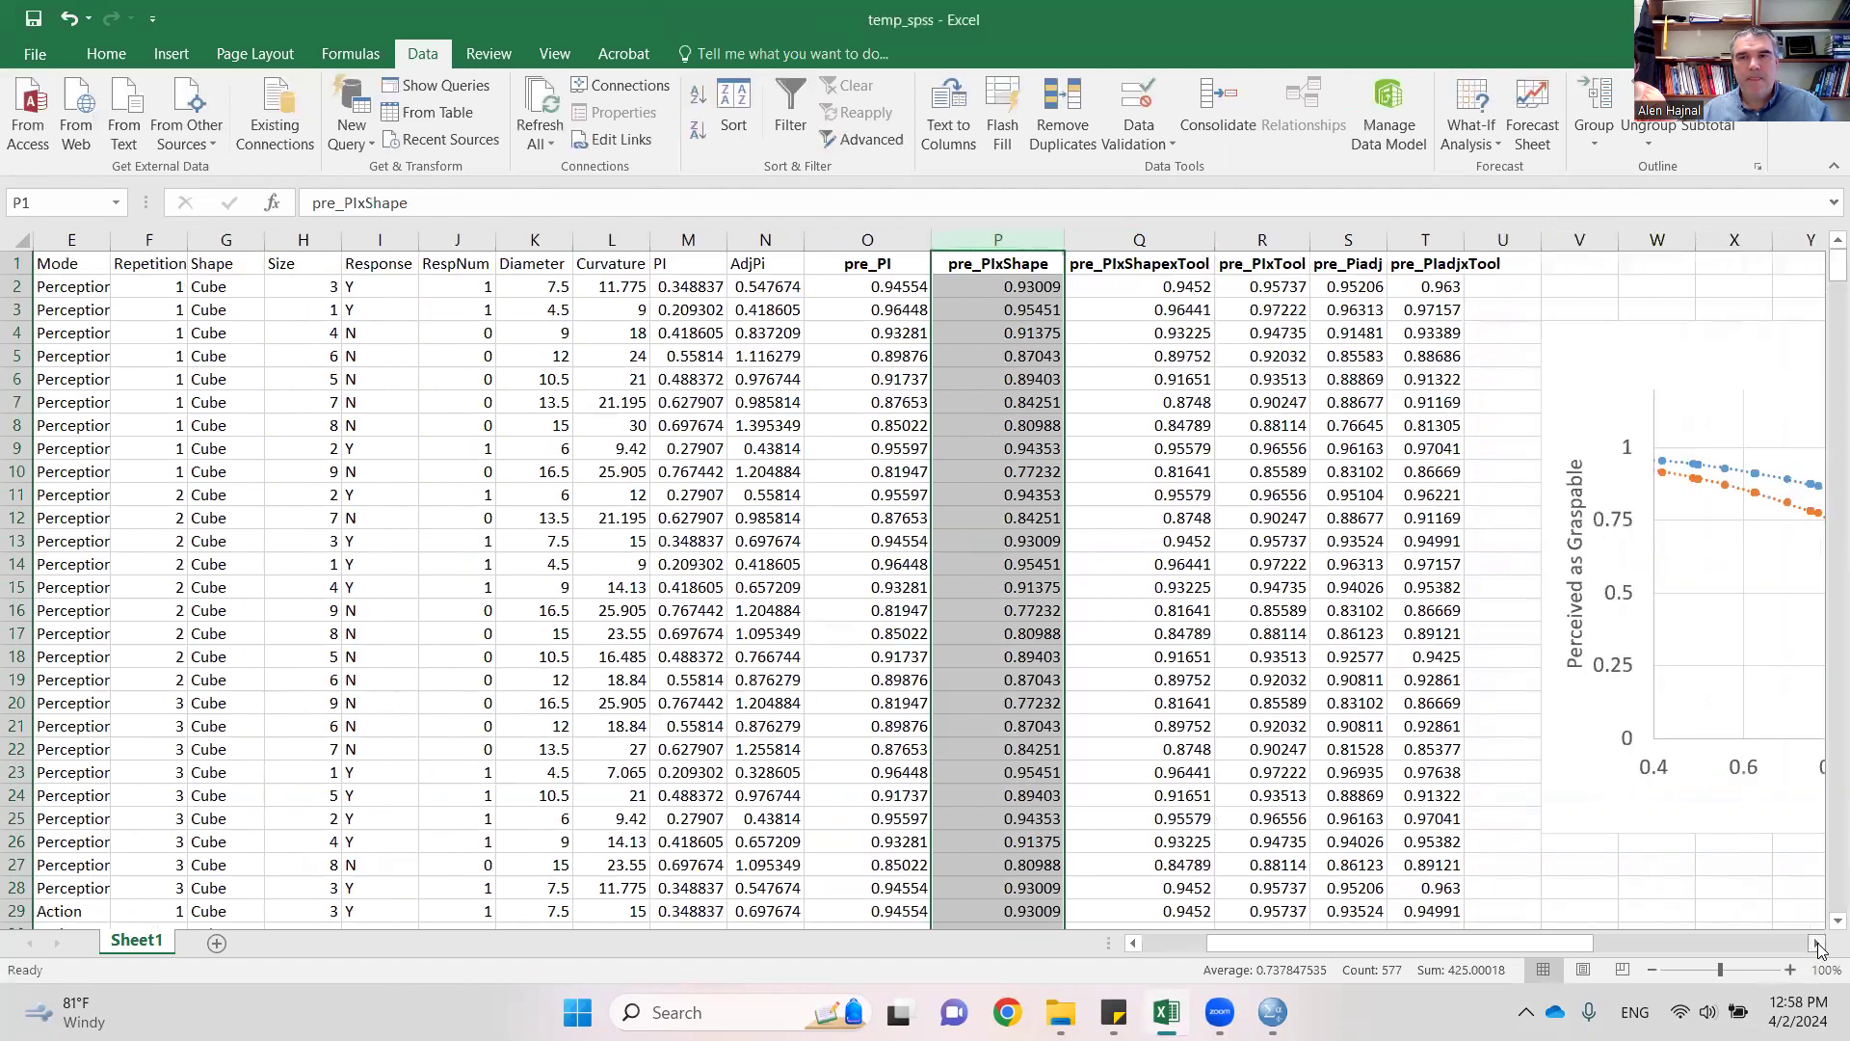
left_click(1818, 947)
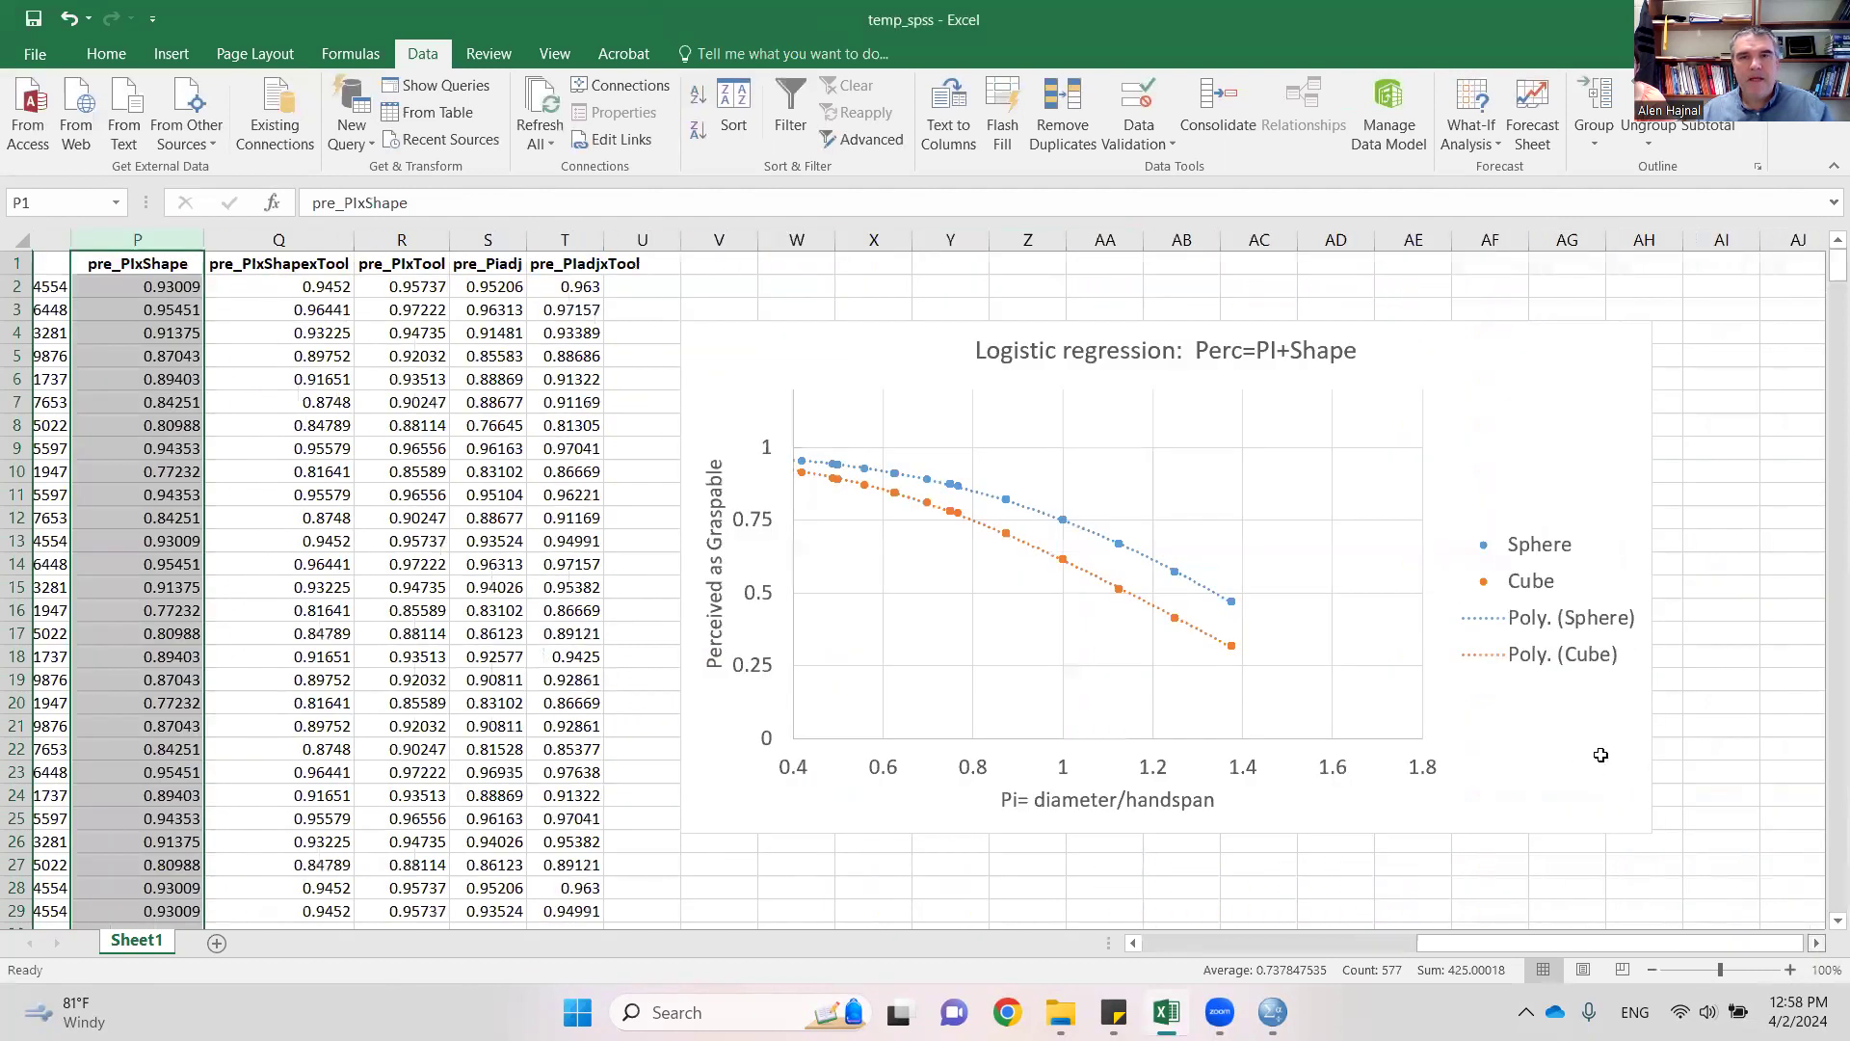
scroll(1541, 742, "right", 2)
left_click(1477, 731)
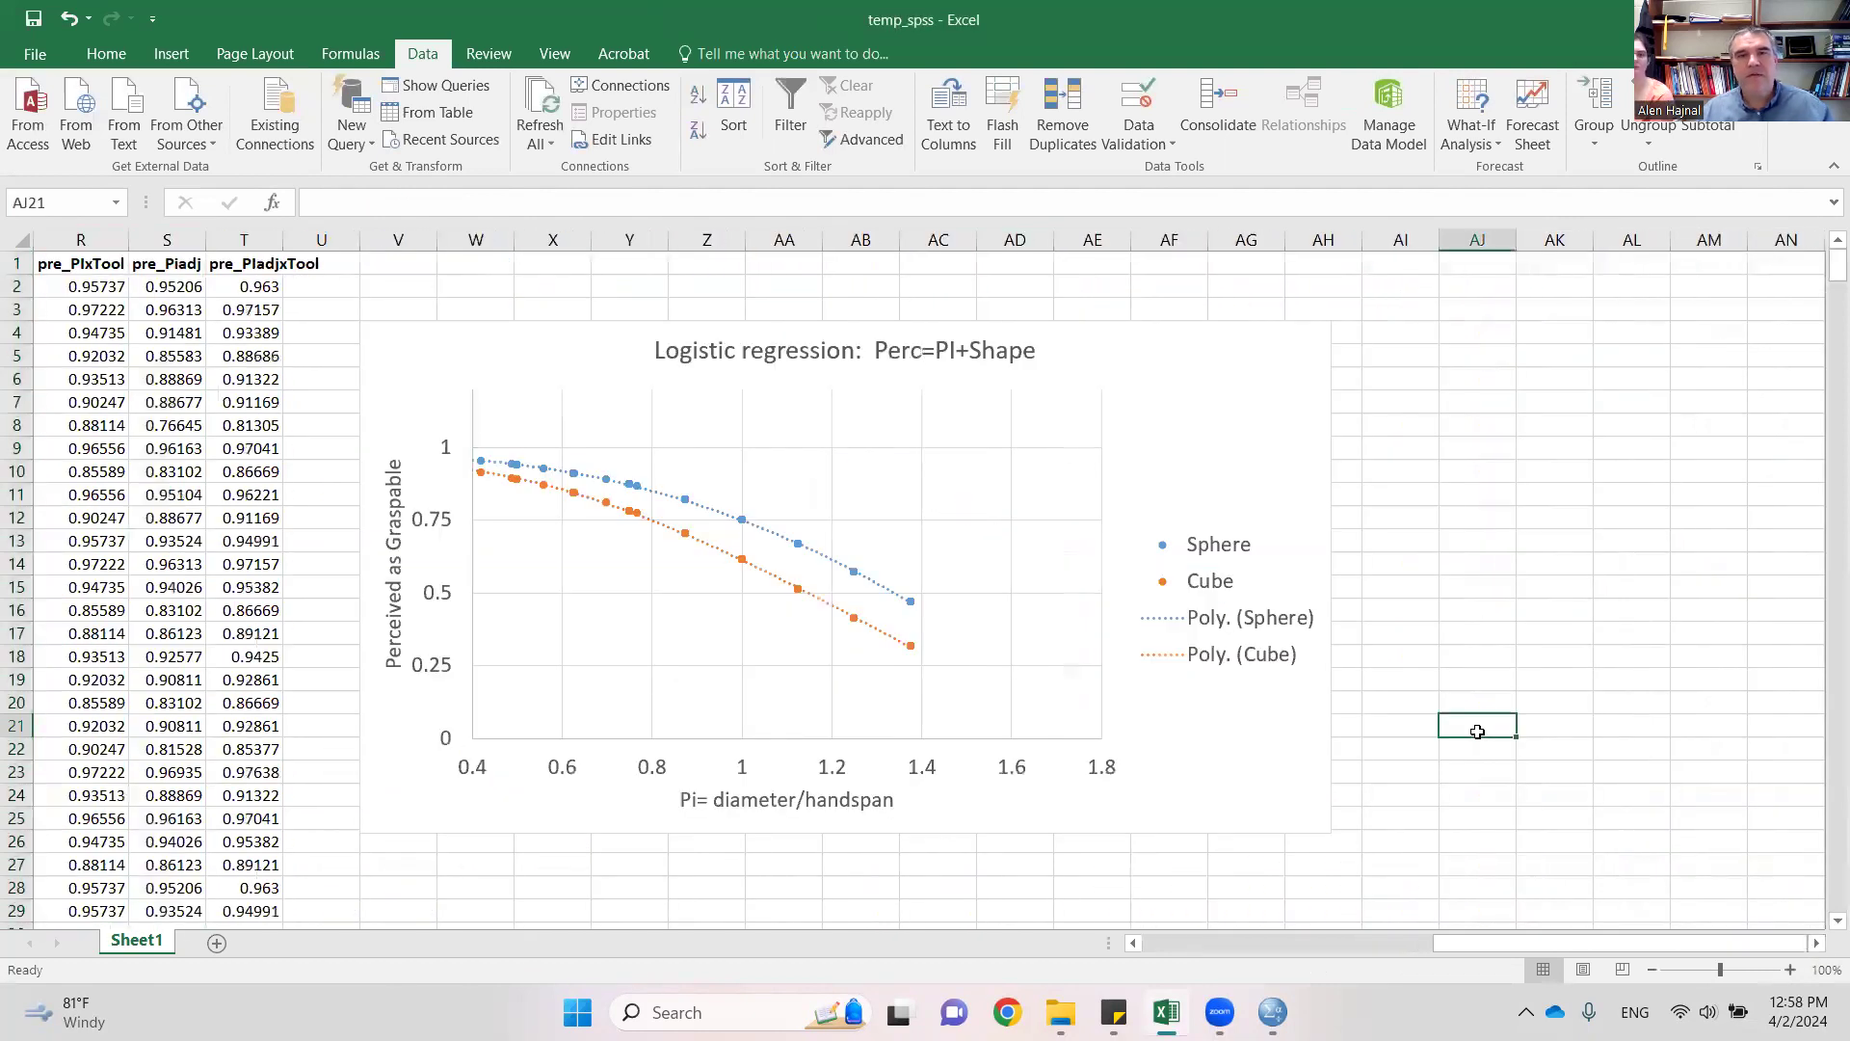
- Reset the minimum and maximum bounds of the chart's horizontal PI axis to automatic
double_click(570, 771)
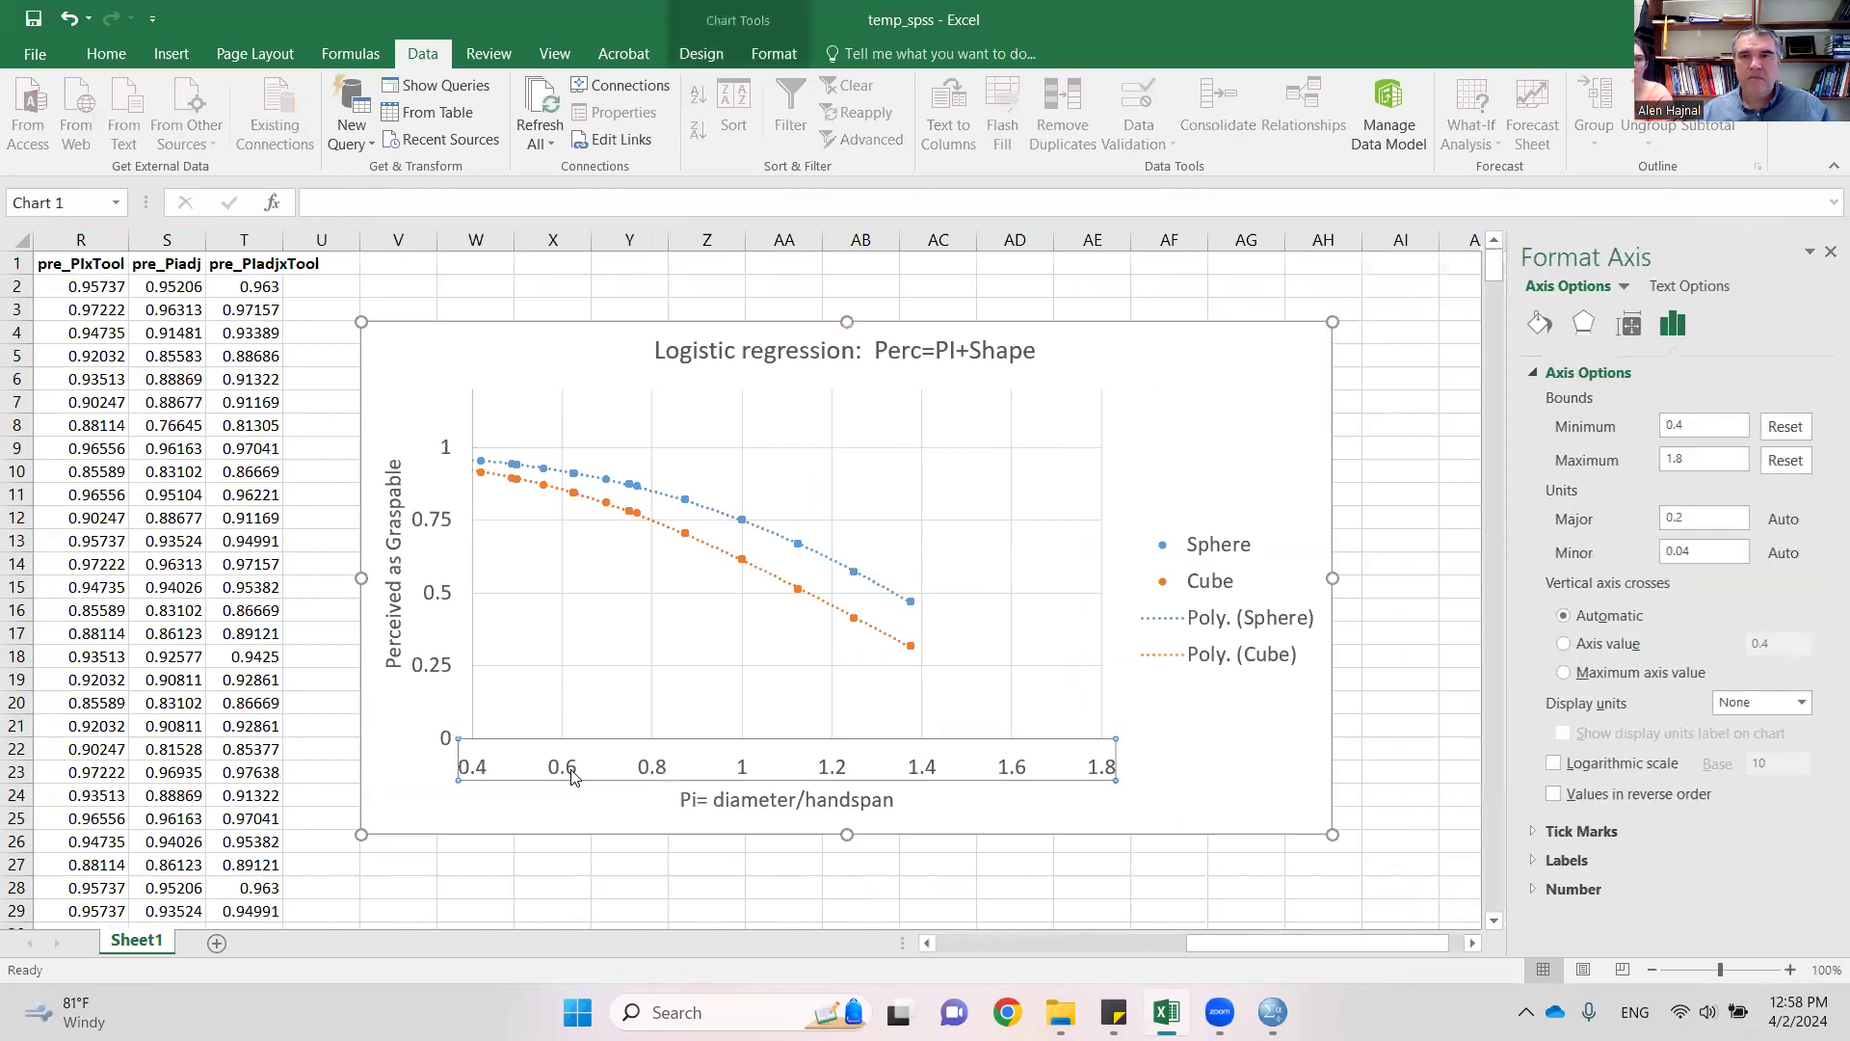
left_click(1784, 428)
left_click(1785, 461)
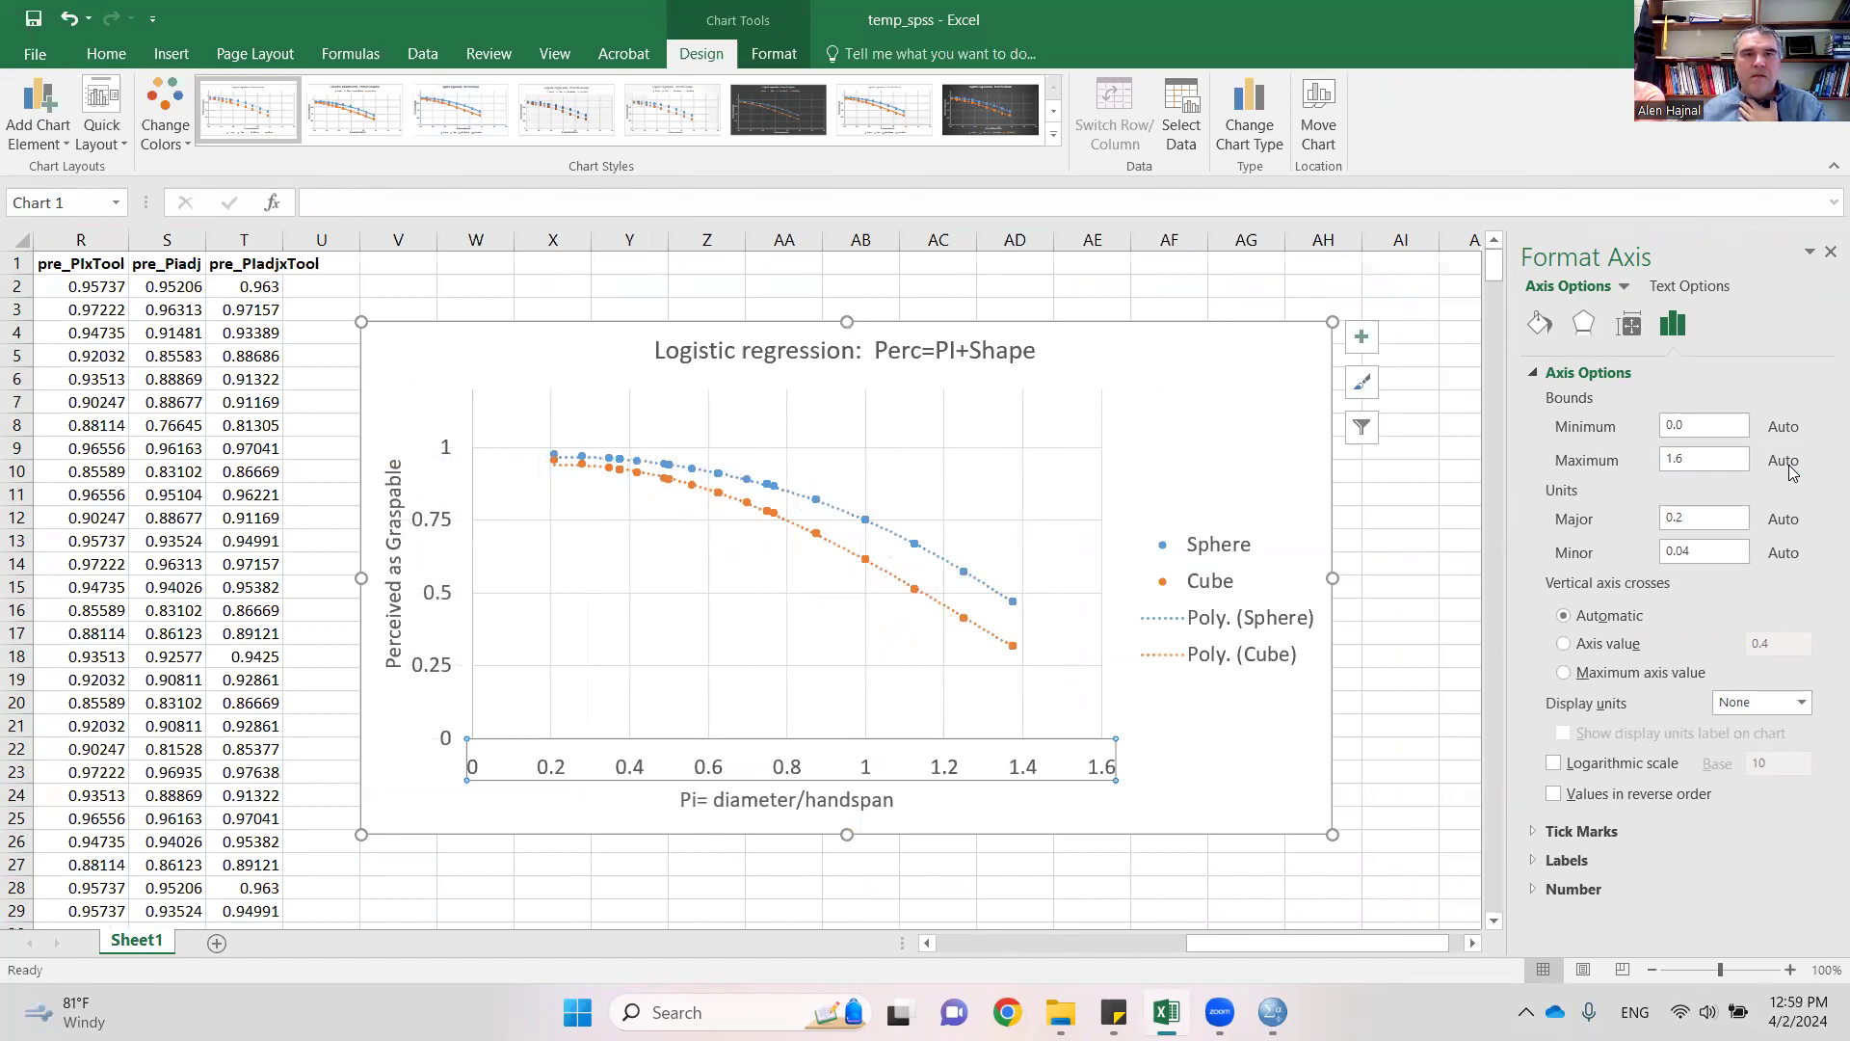
left_click(1399, 768)
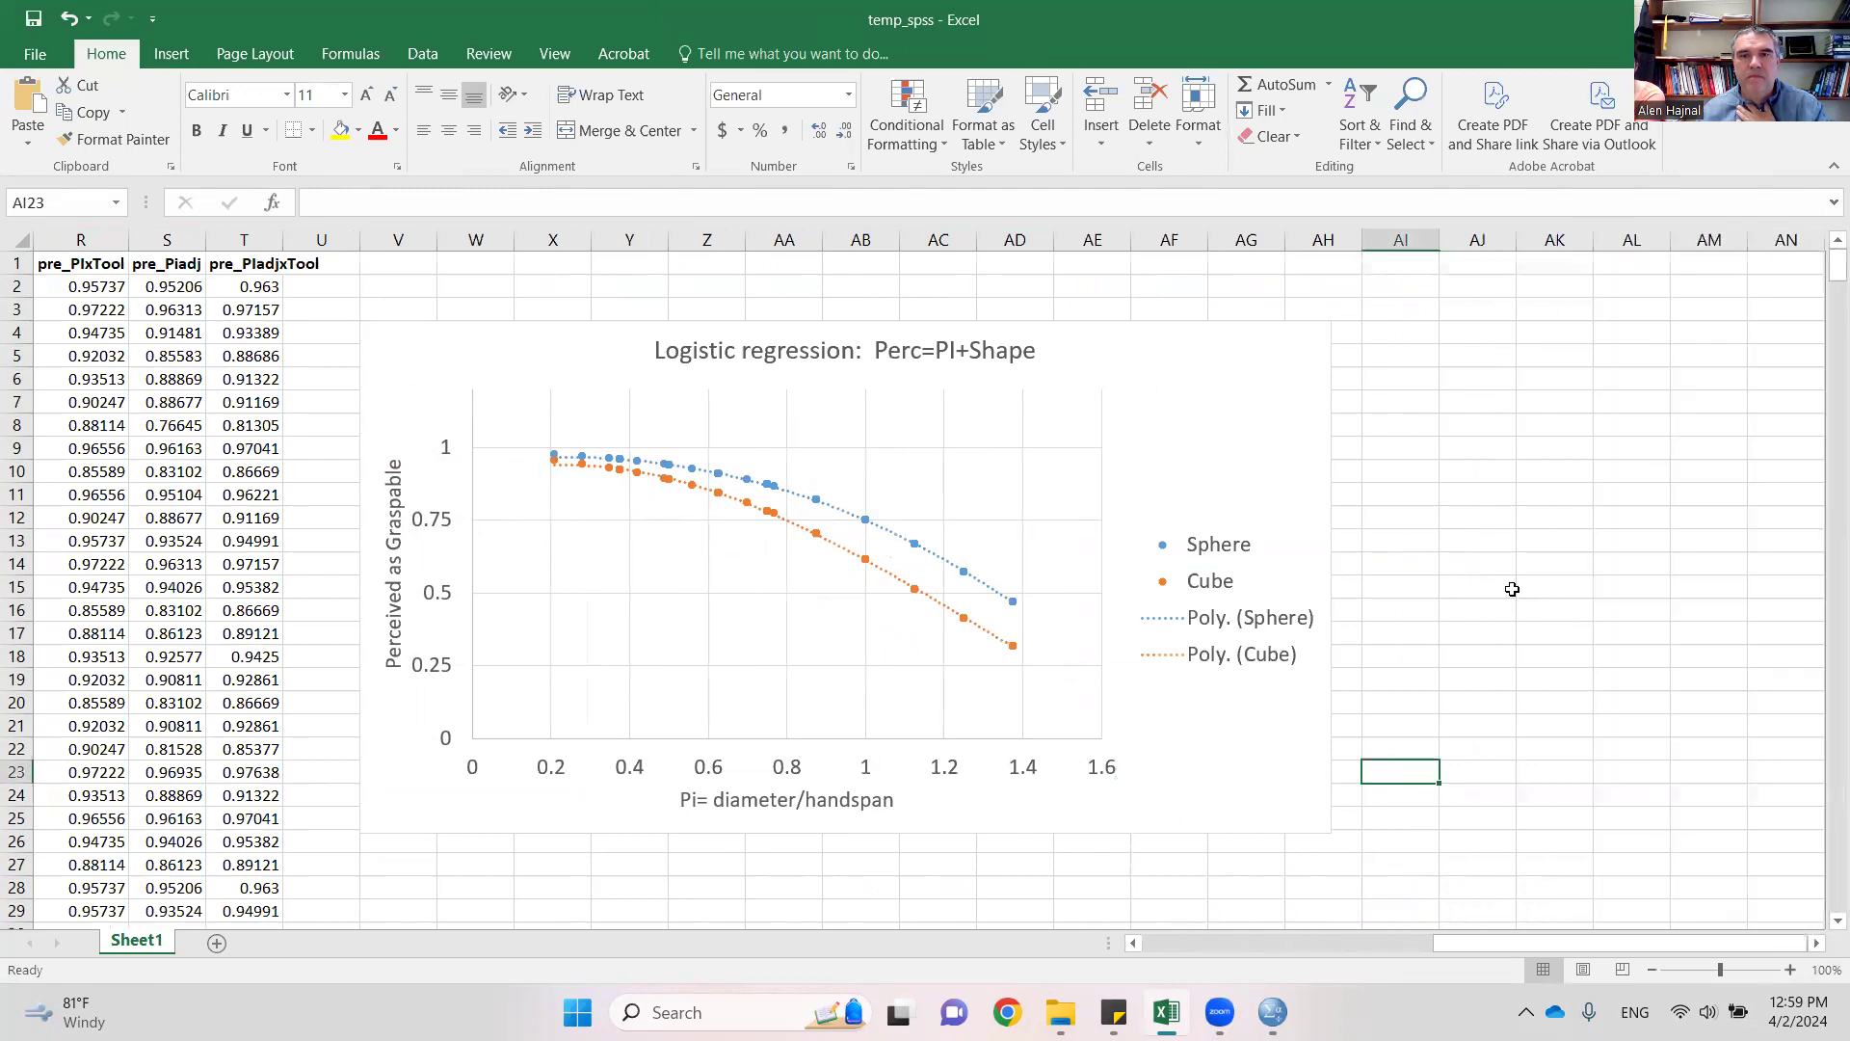
left_click(1510, 585)
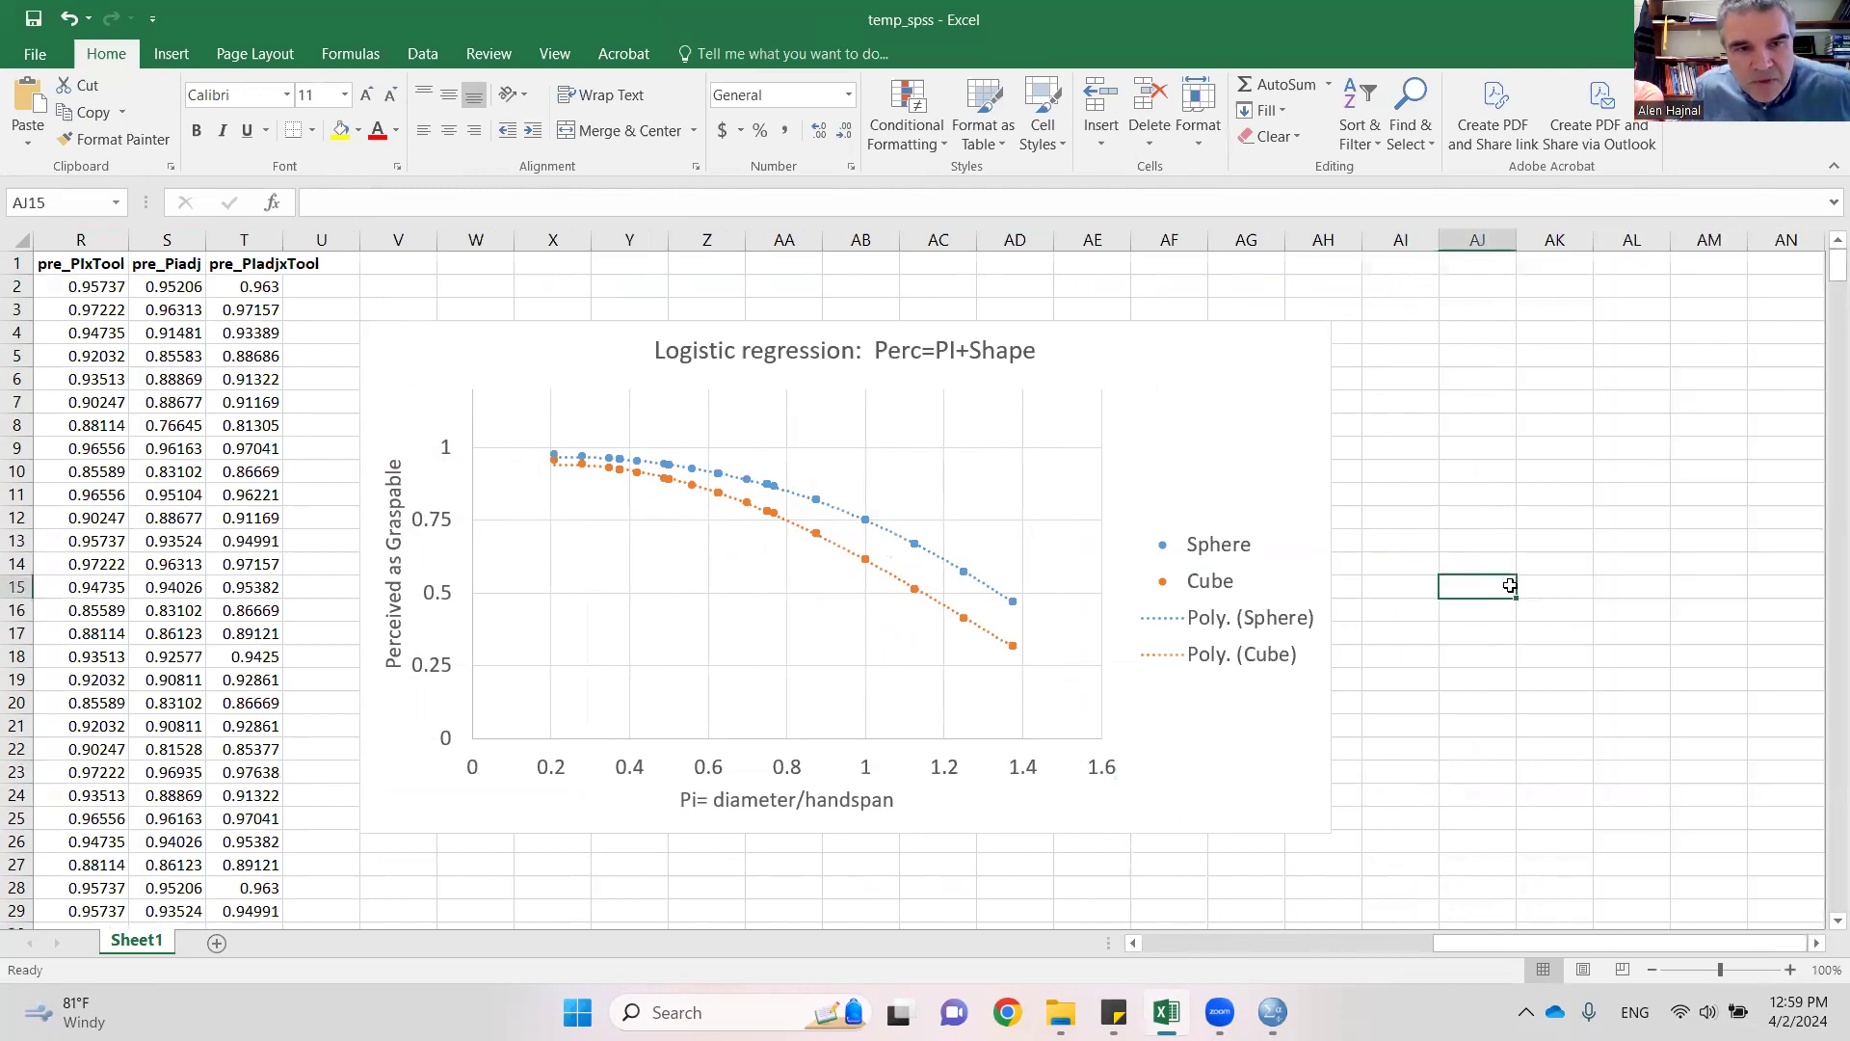
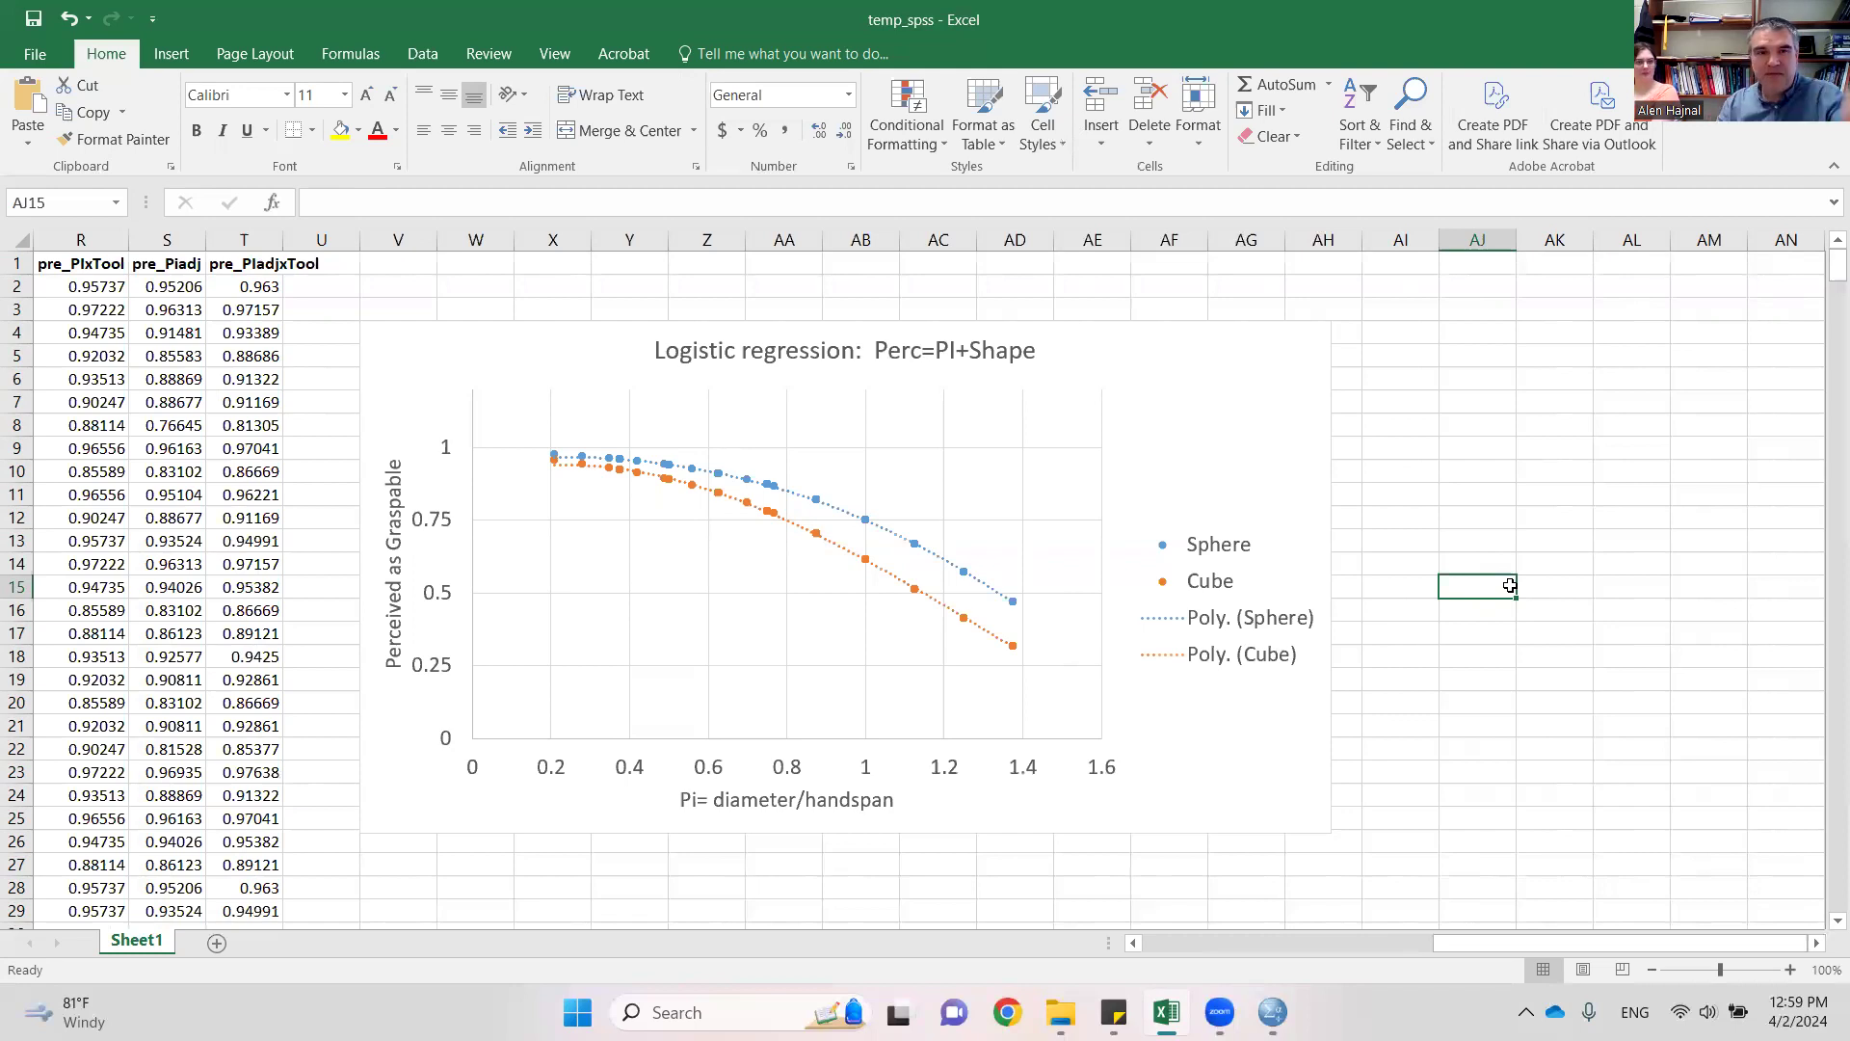
- Examine the Perception and Action rows in the Mode column, and return to the Perc=PI+Shape chart
left_click(1152, 948)
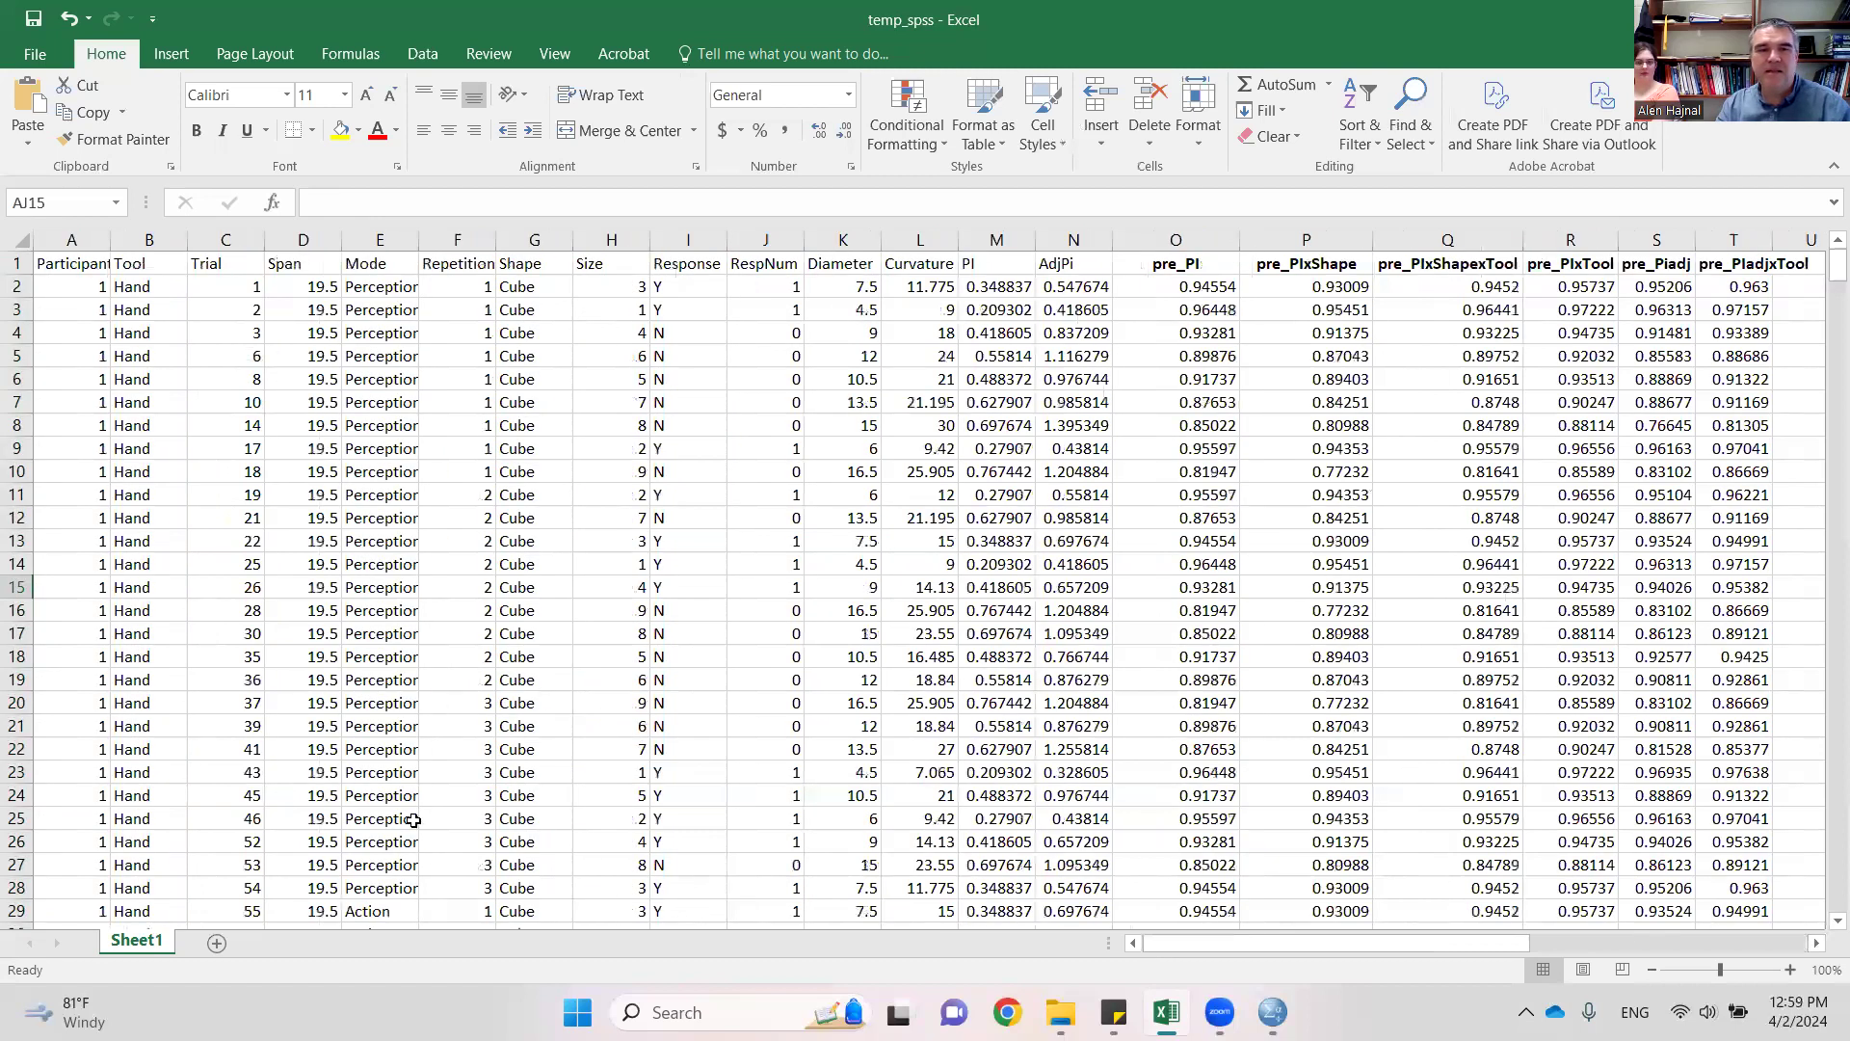
scroll(372, 886, "down", 2)
left_click(382, 815)
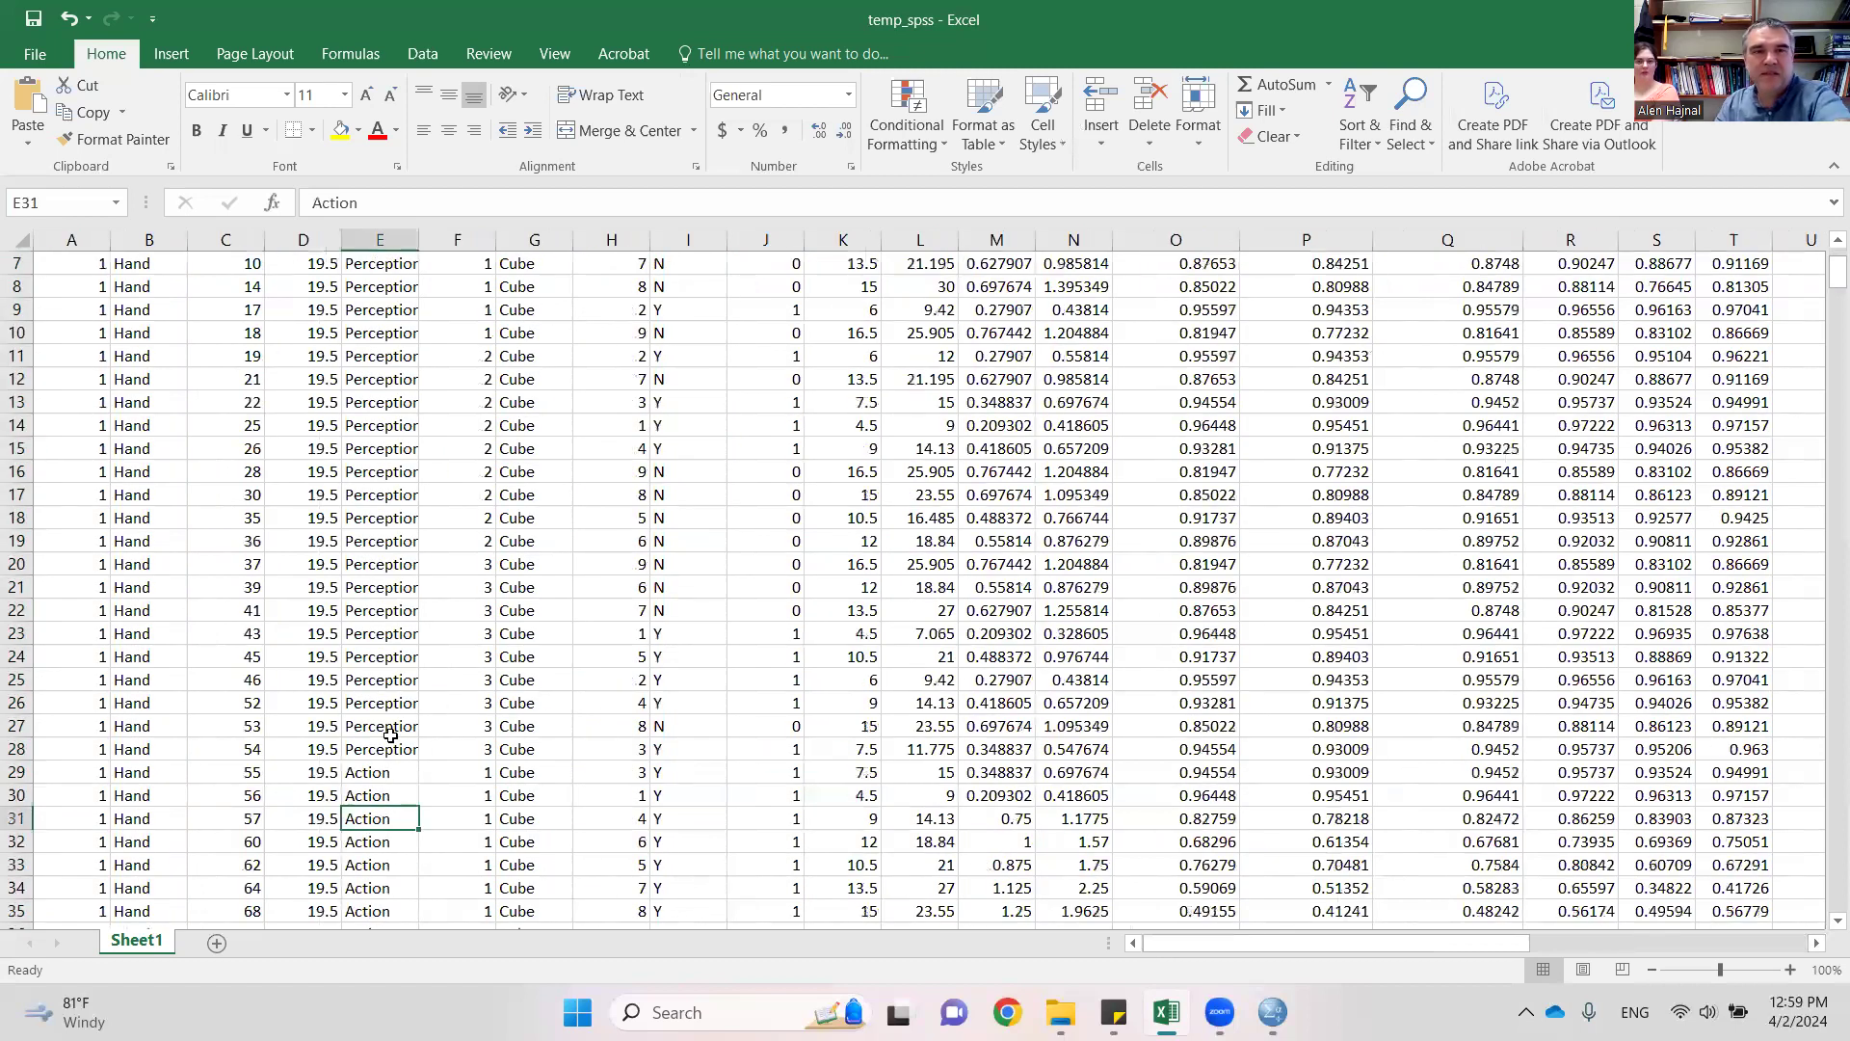
left_click(380, 777)
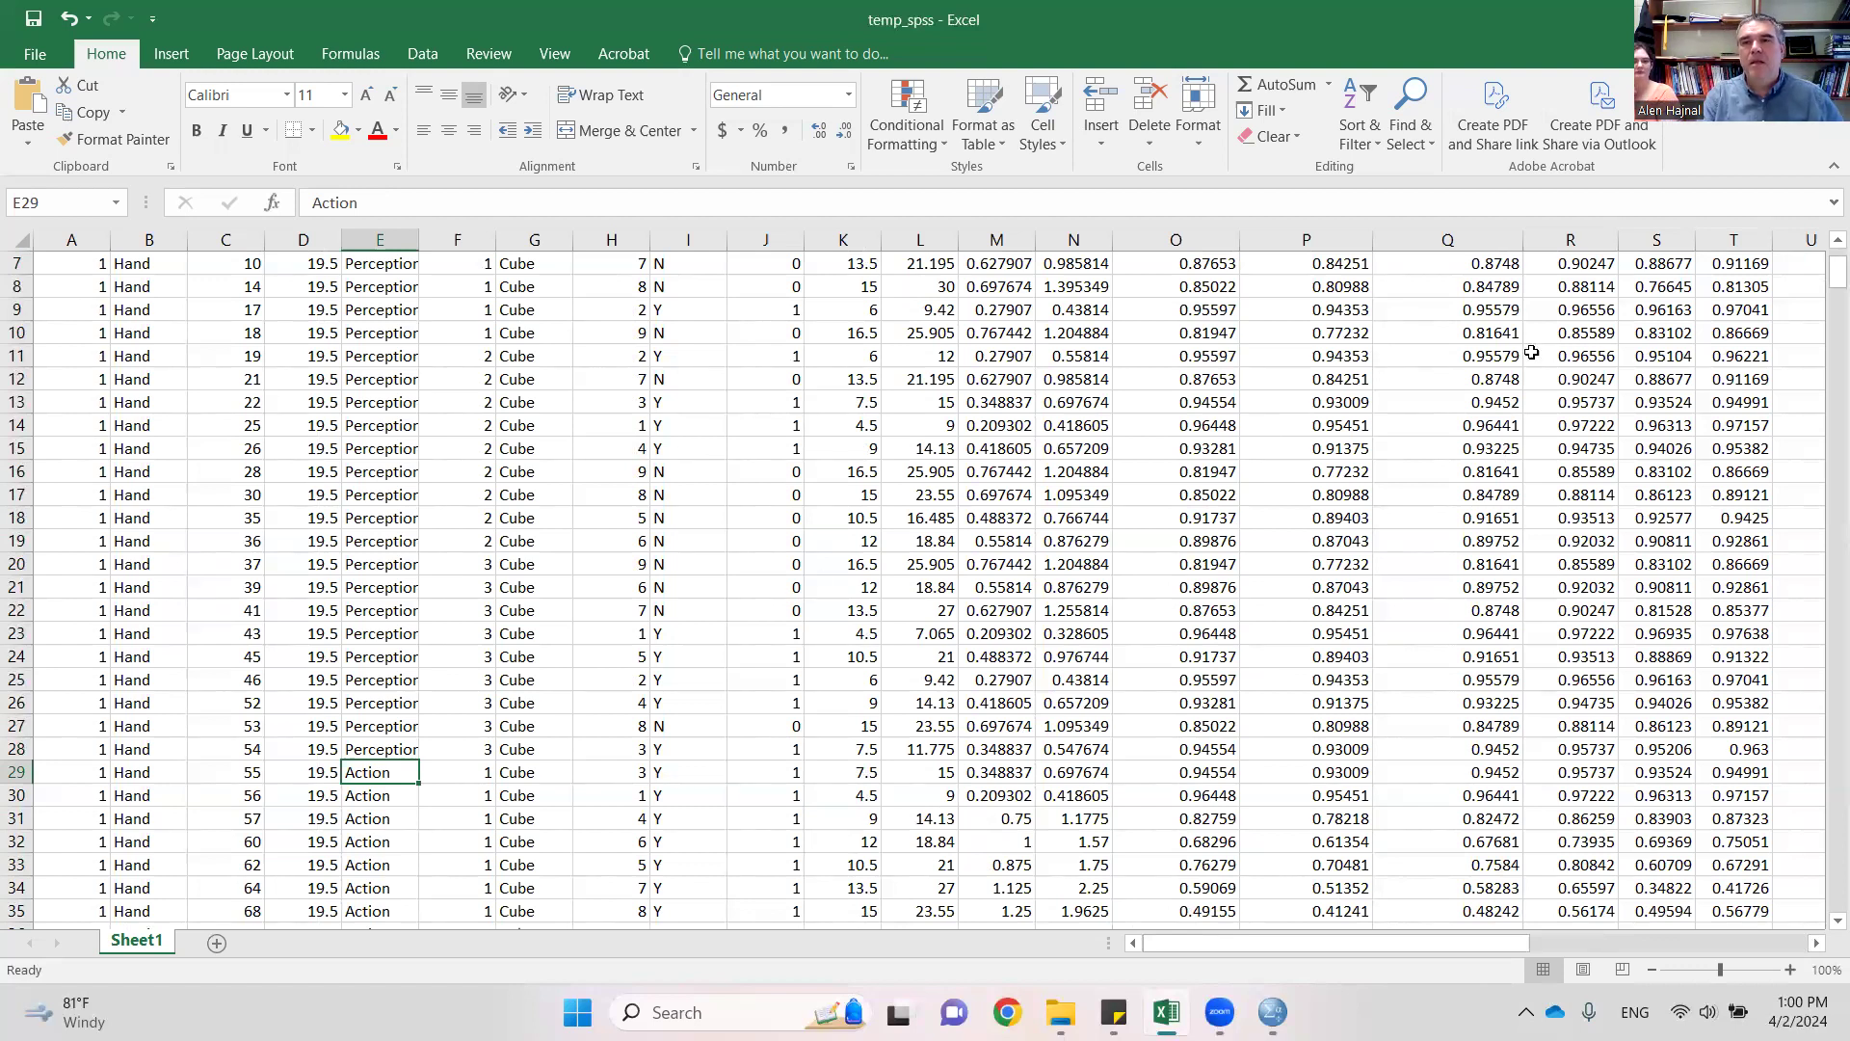
scroll(1822, 284, "up", 2)
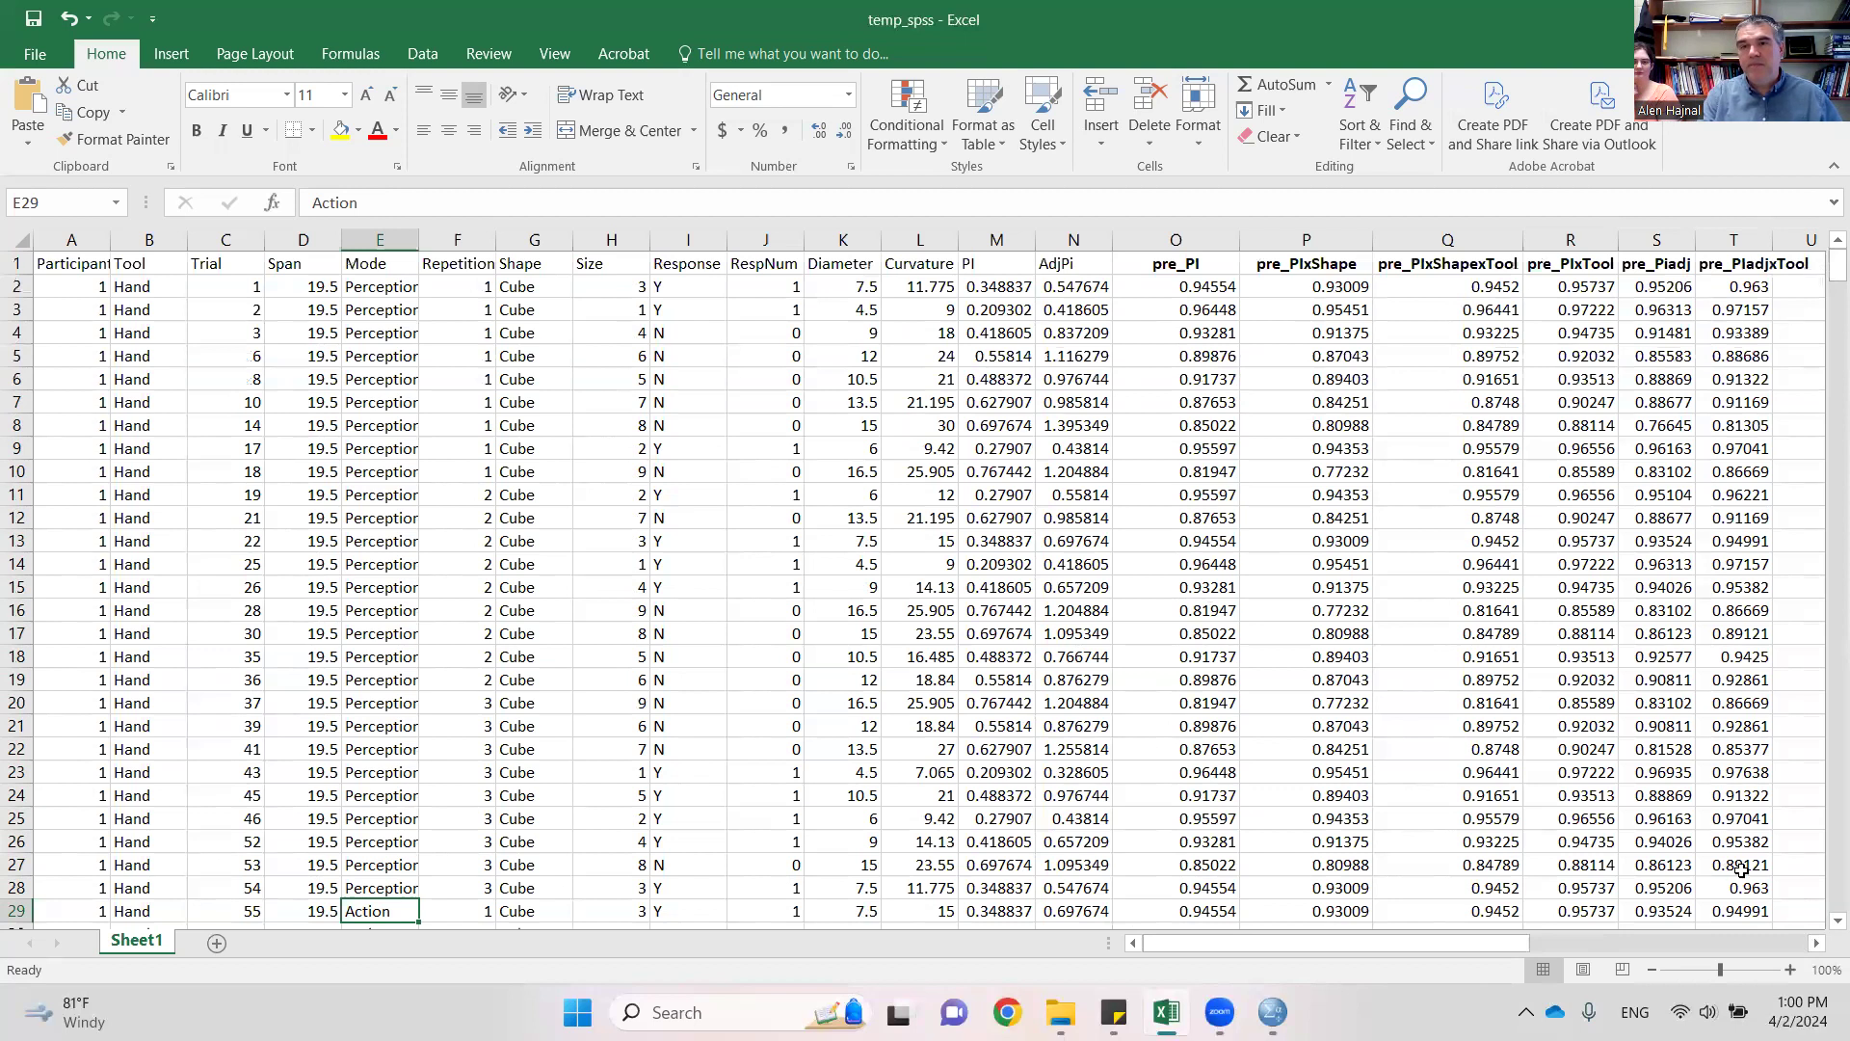
left_click(1816, 944)
left_click(1817, 944)
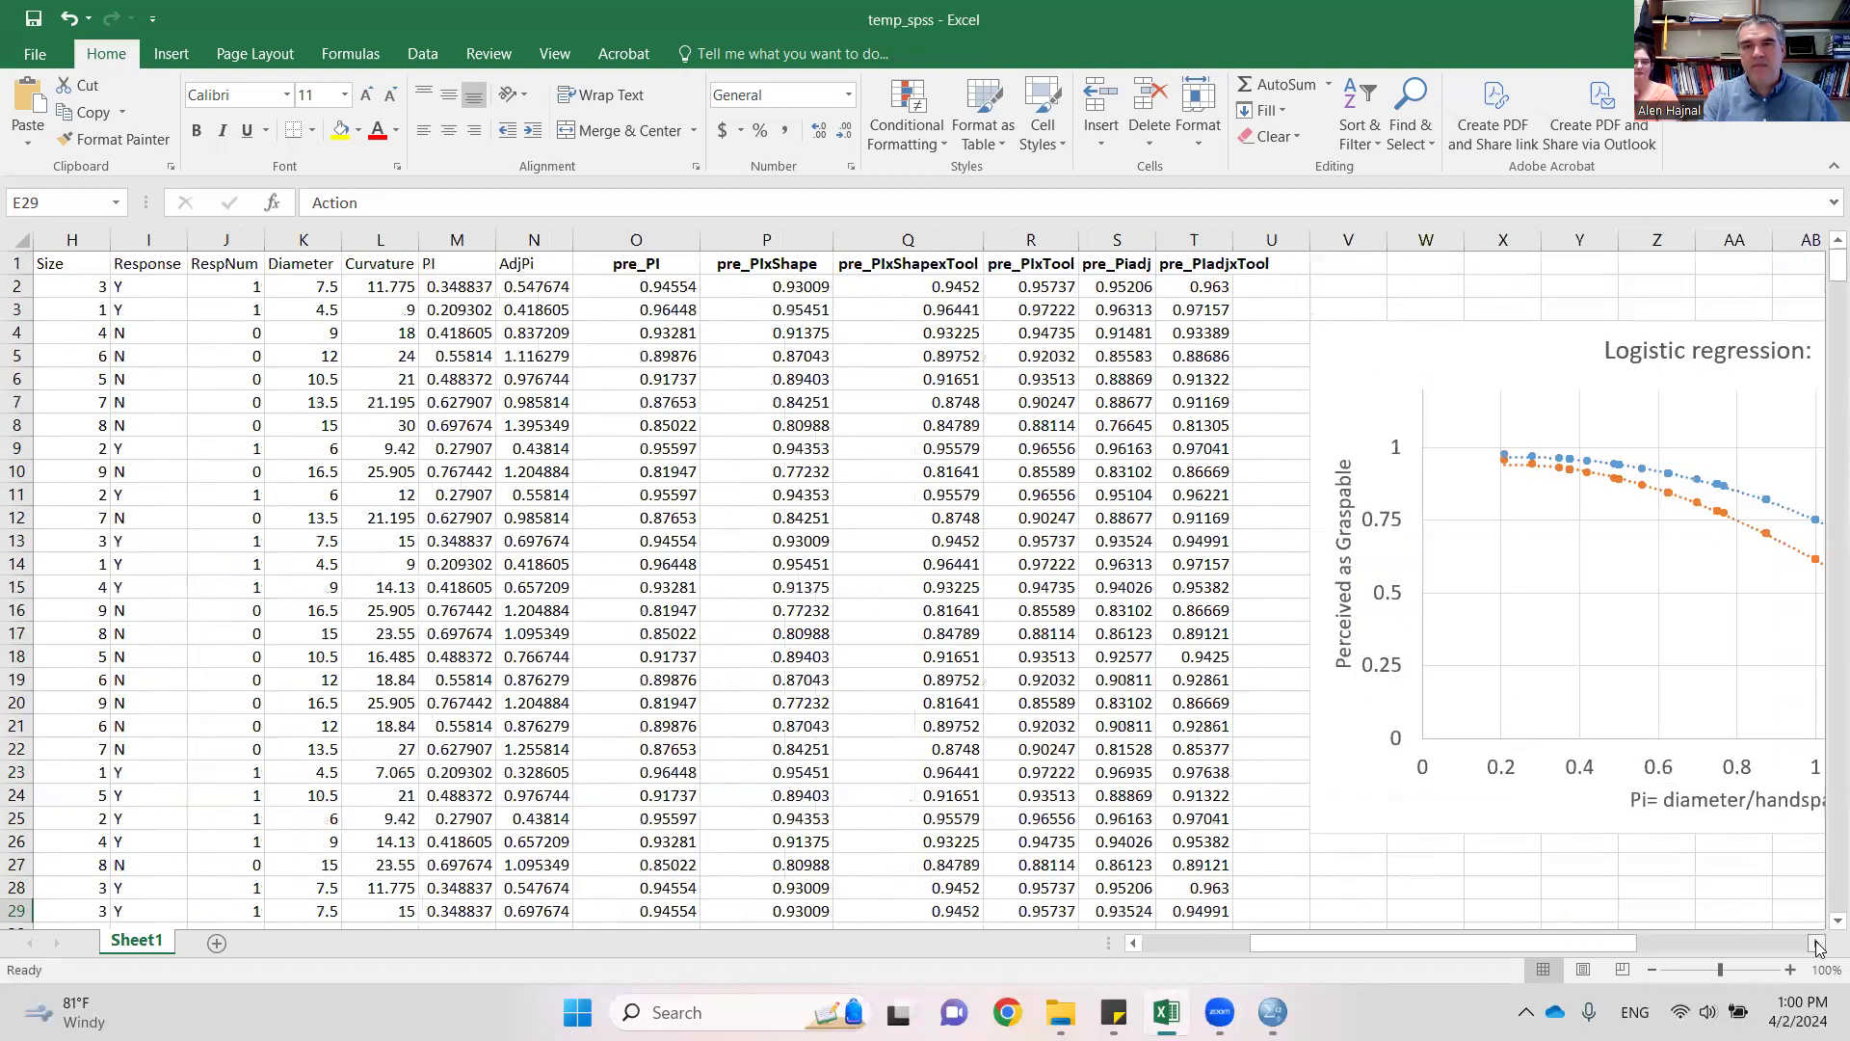
left_click(1817, 944)
left_click(1609, 718)
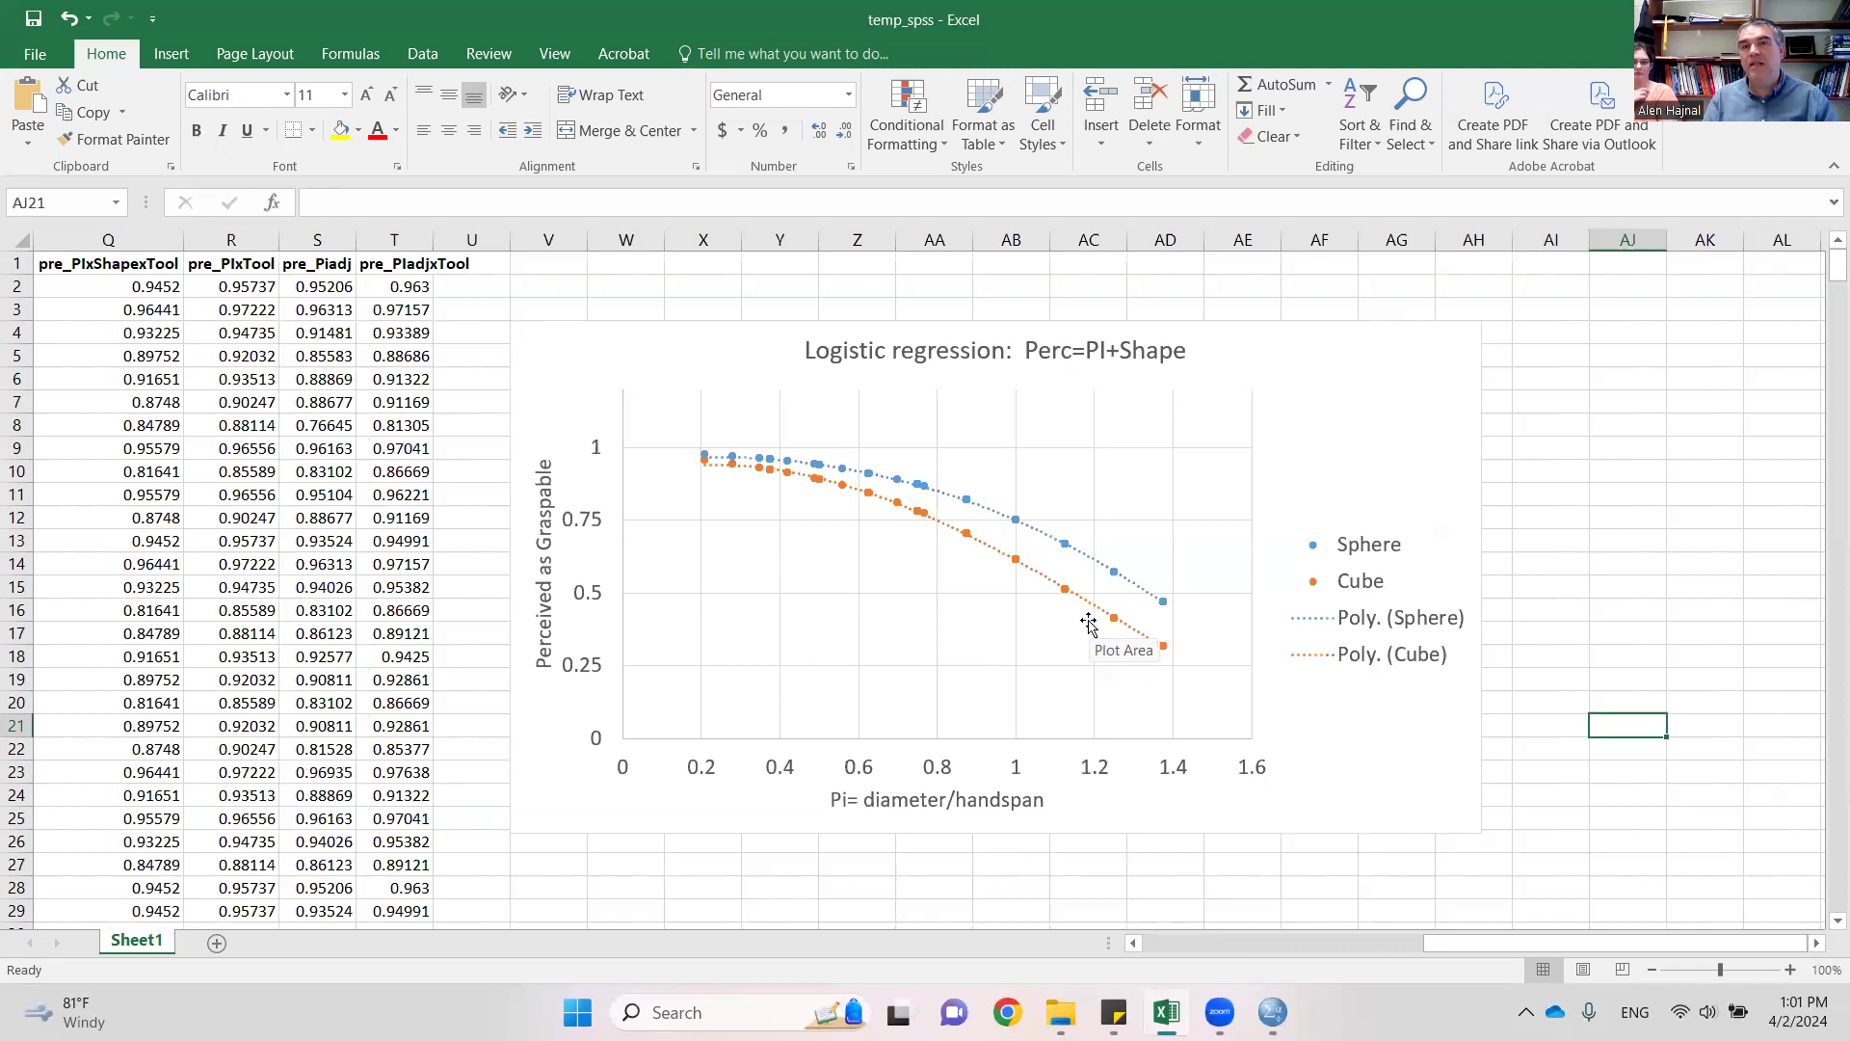
- Duplicate the Perc=PI+Shape chart and place the copy directly below the original
left_click(1396, 433)
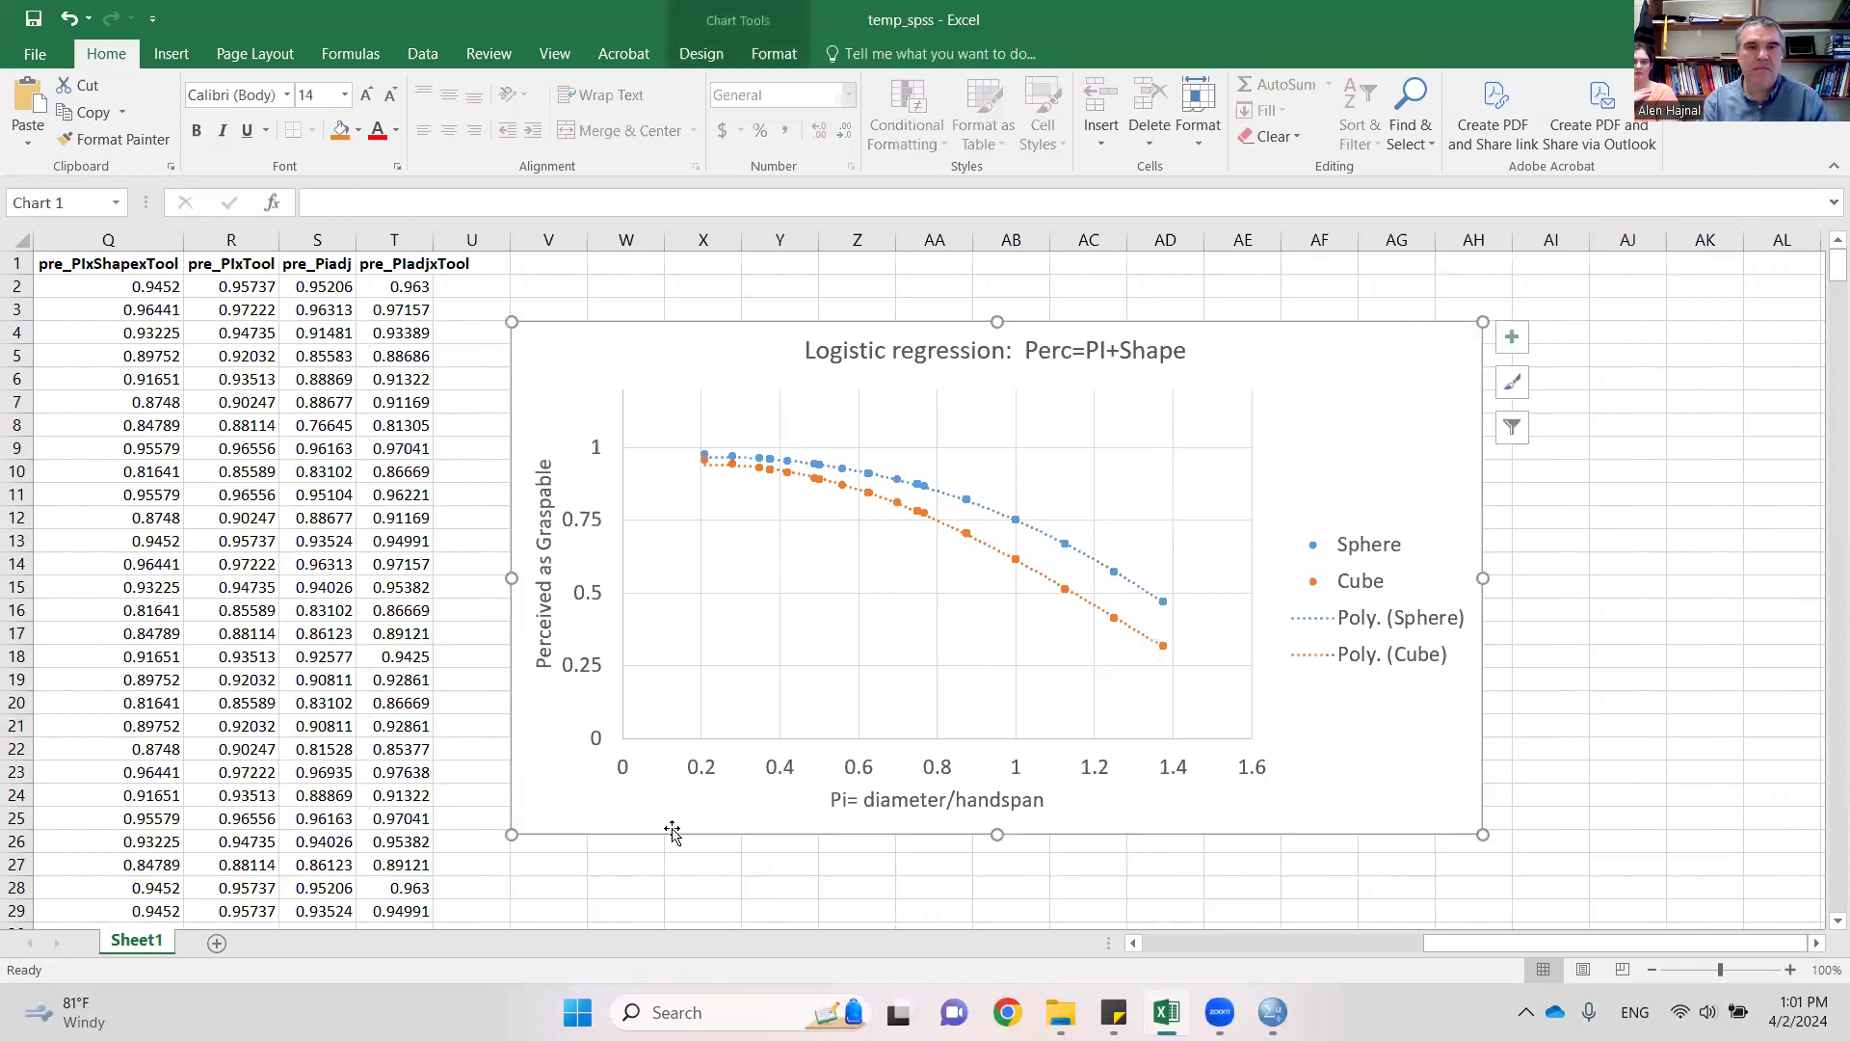
left_click(558, 868)
key("ctrl+v")
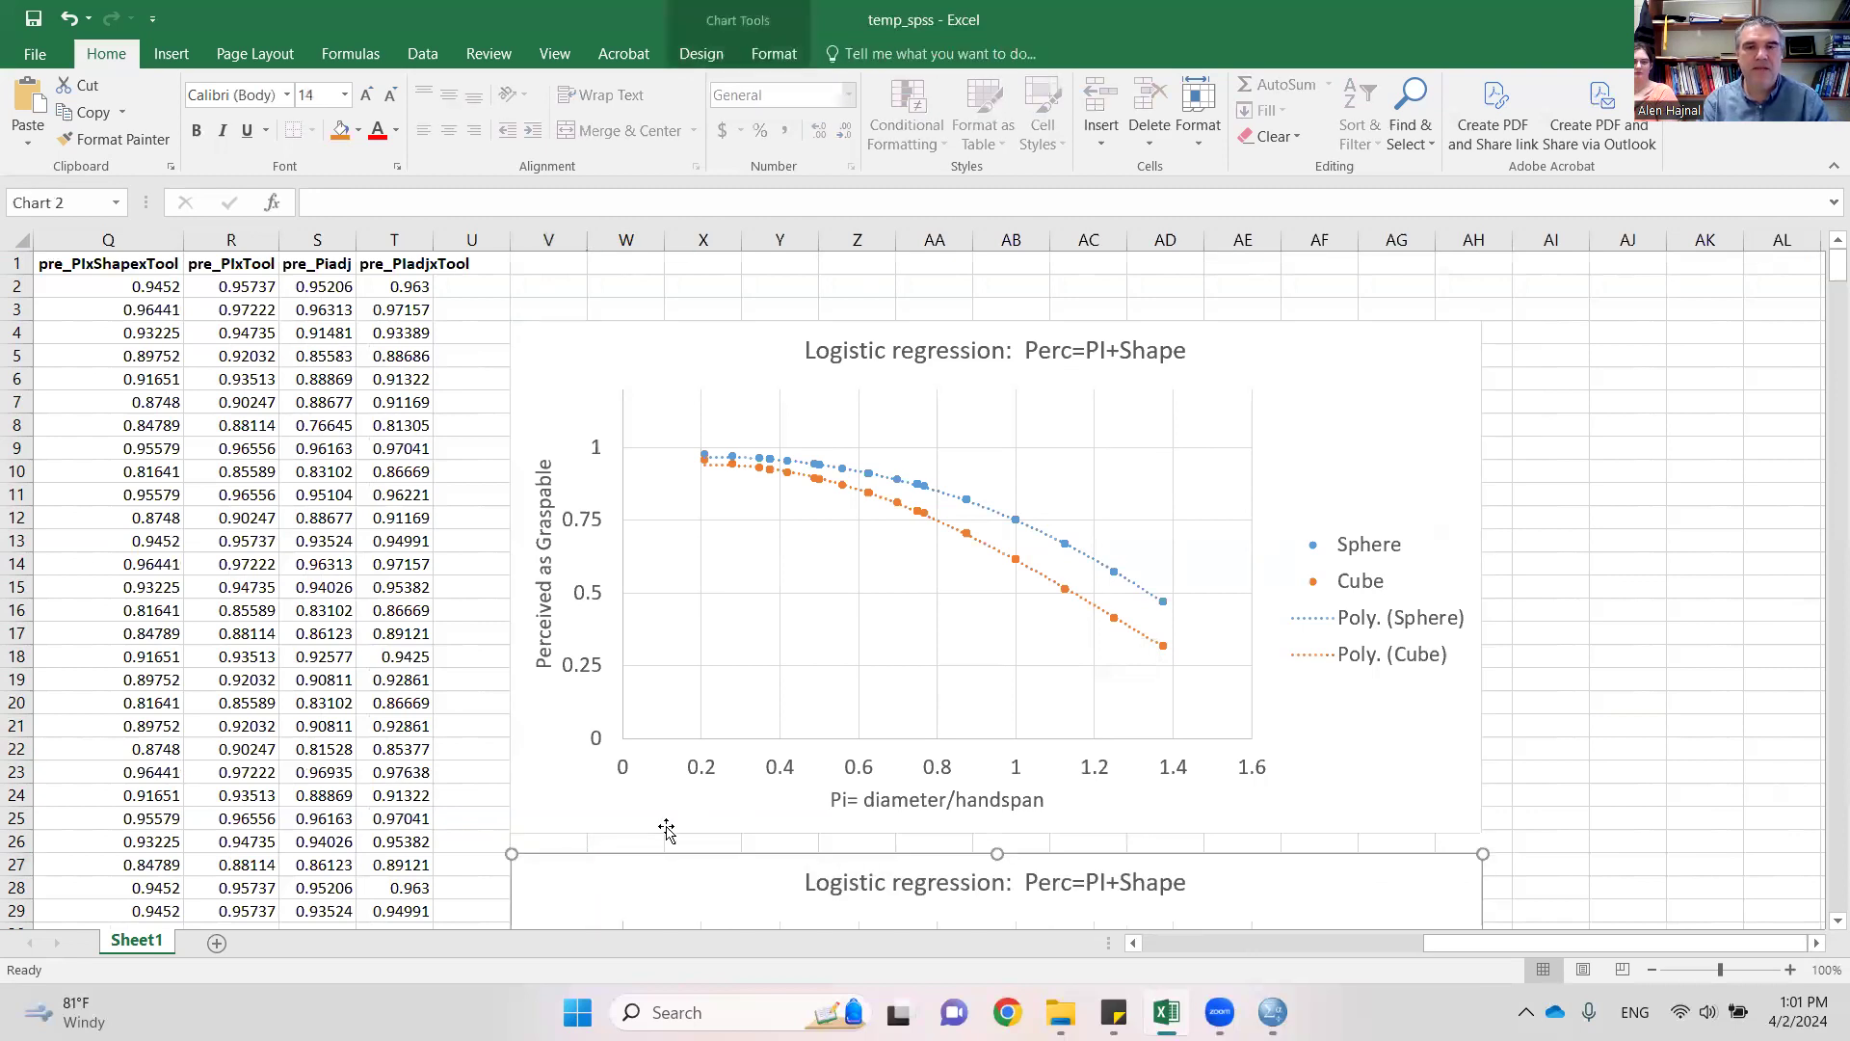
- Change the copied chart's title to "Logistic regression: Perc=PIadj+Tool"
scroll(665, 829, "down", 7)
left_click(1112, 397)
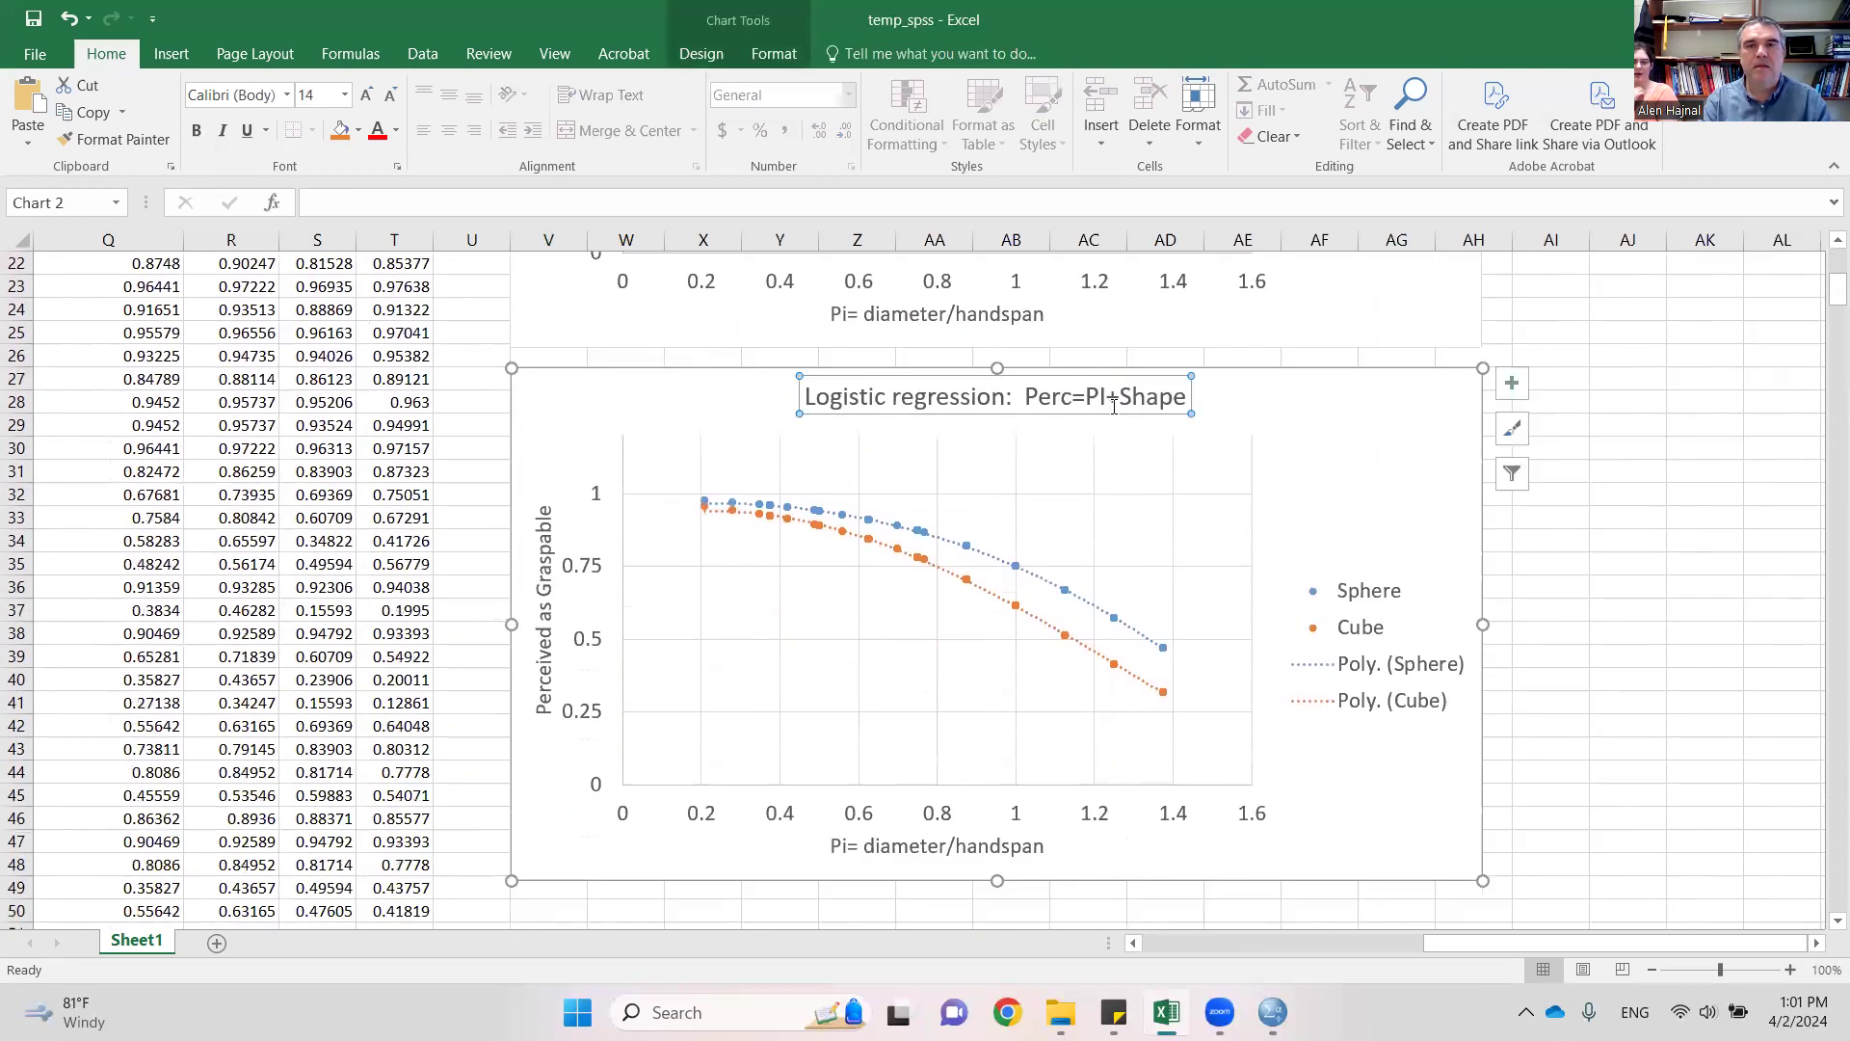
left_click(1108, 396)
type("adj")
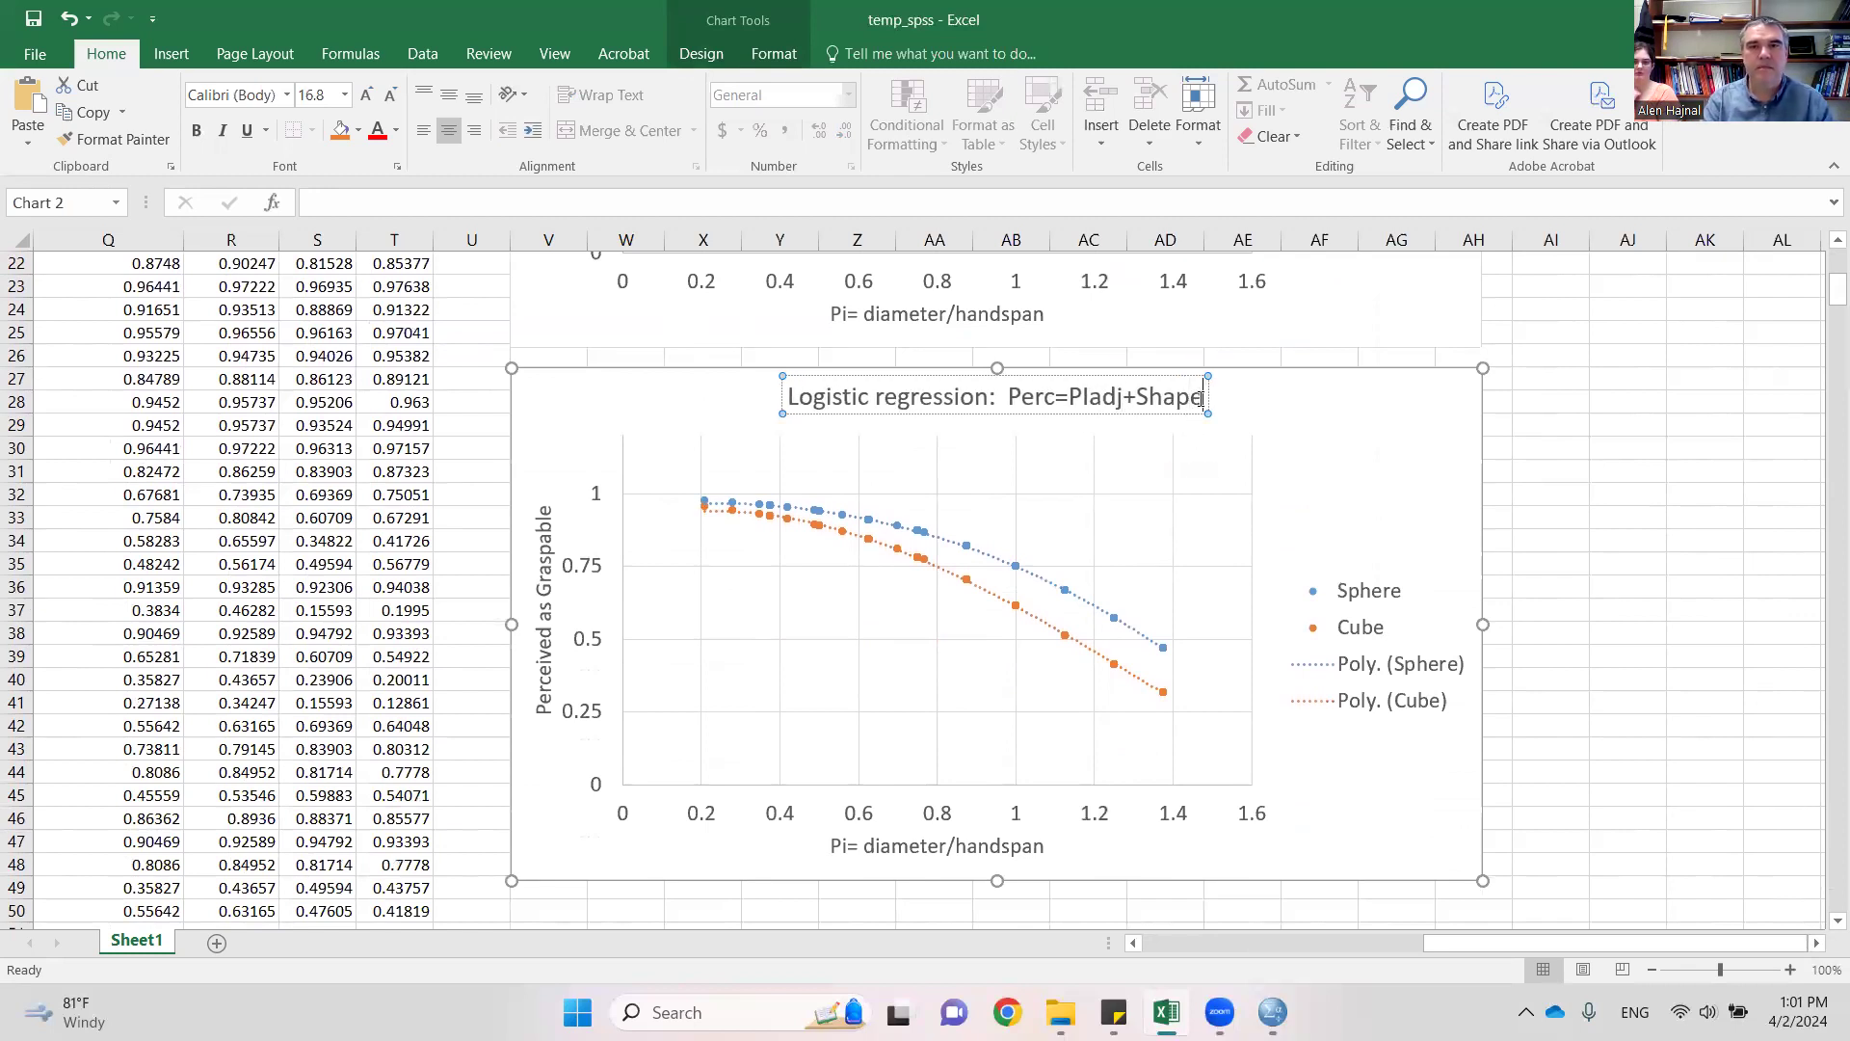
key("BackSpace")
key("BackSpace")
key("BackSpace")
key("BackSpace")
key("BackSpace")
type("Tool")
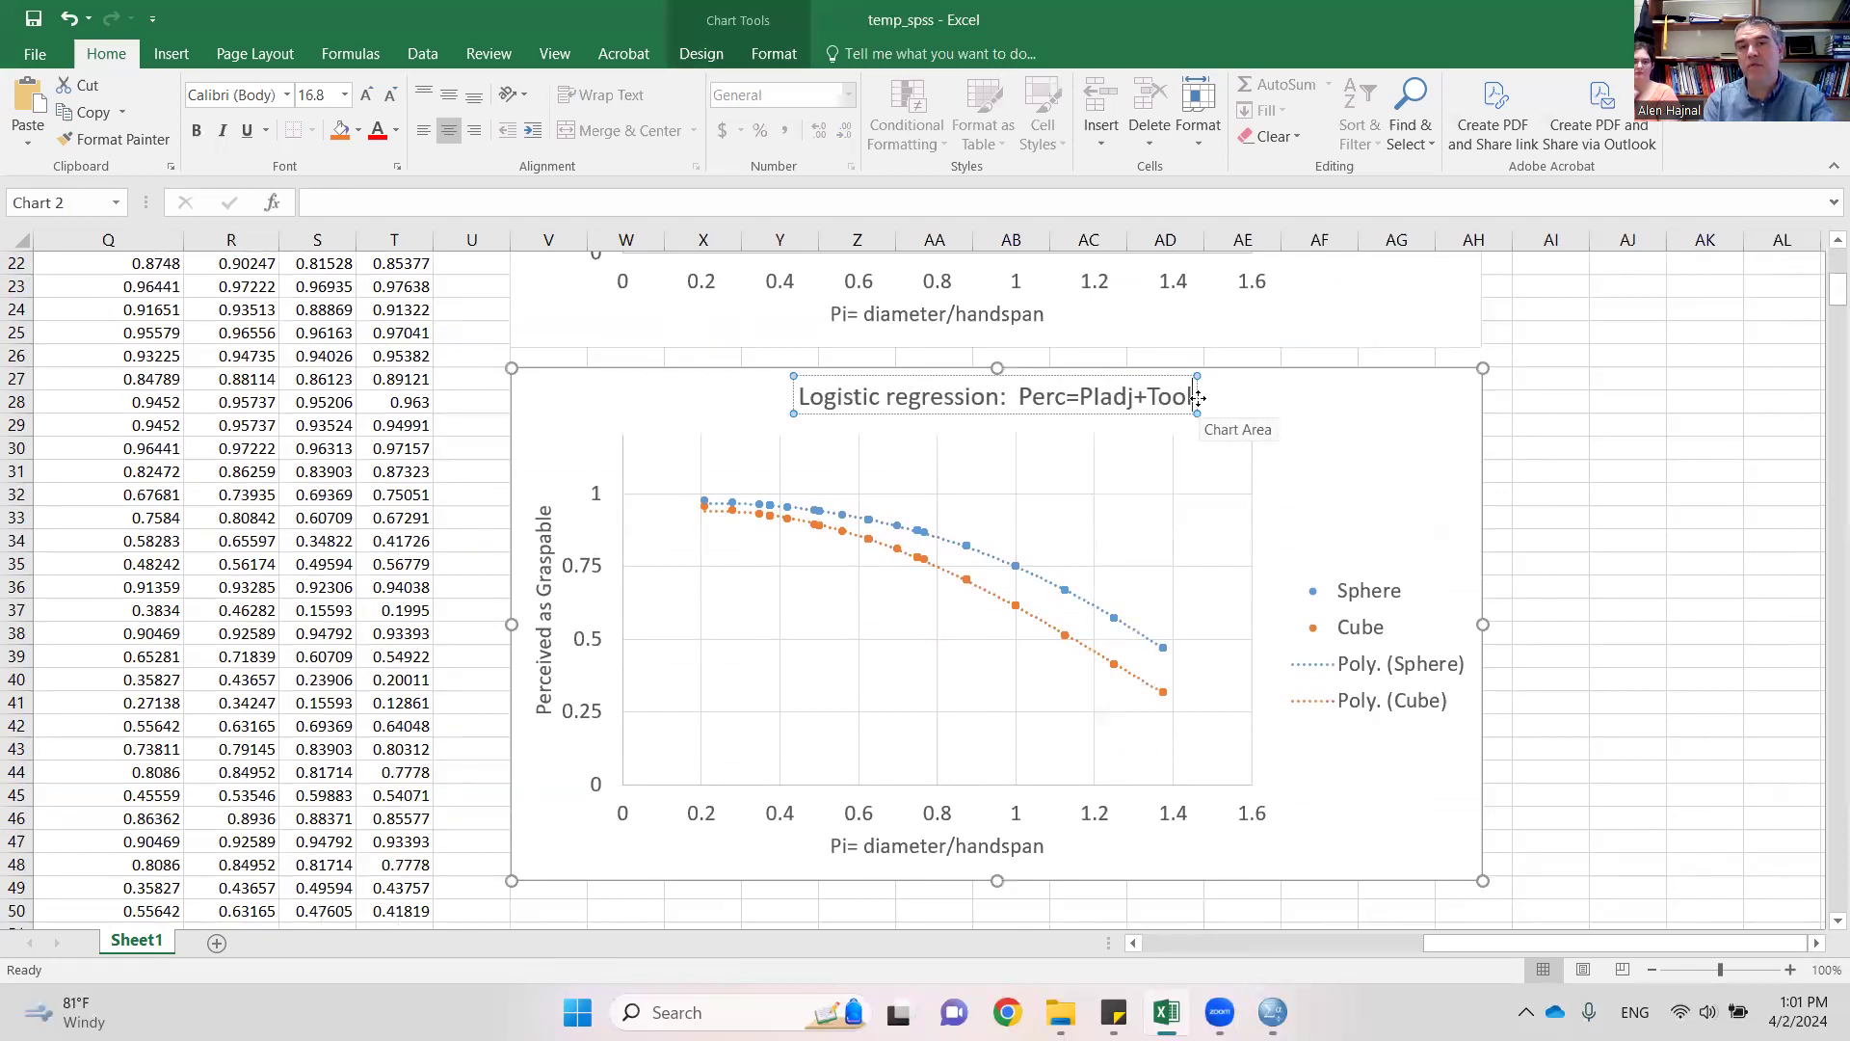
scroll(1259, 631, "up", 7)
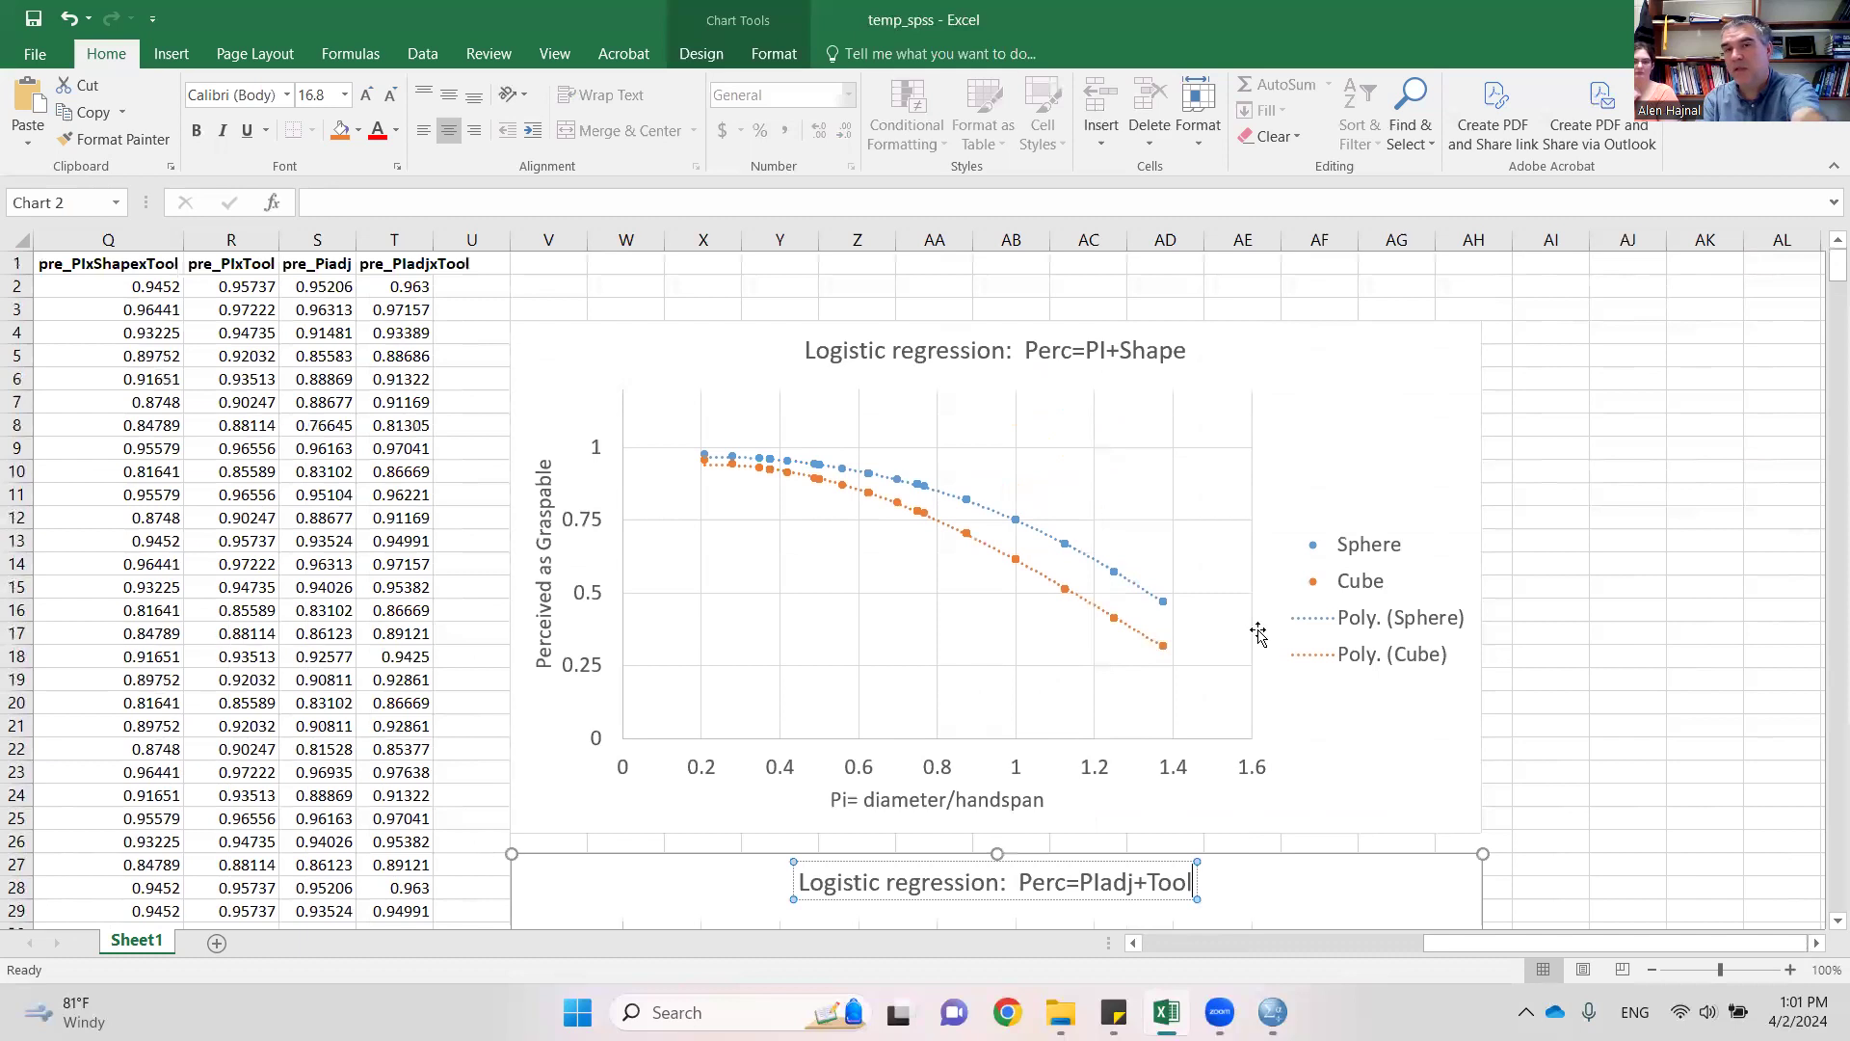
scroll(1258, 631, "down", 5)
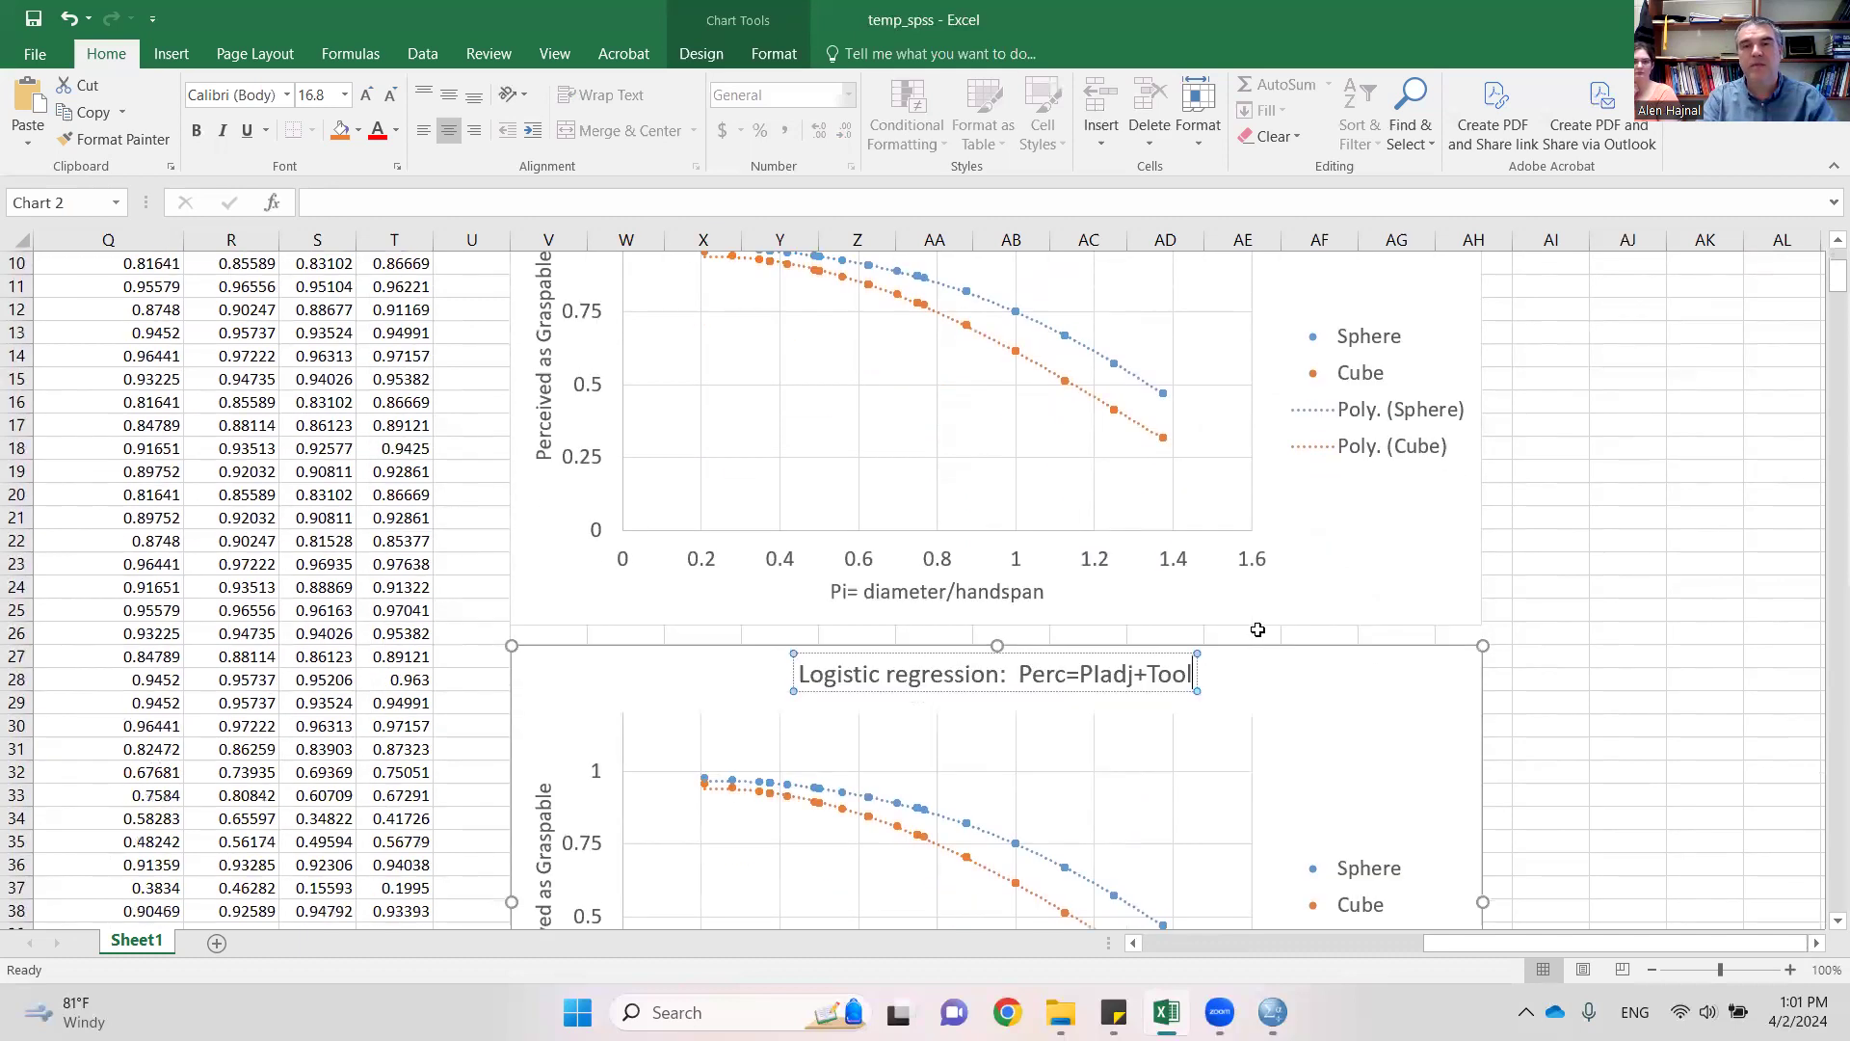
left_click(1448, 636)
- Change the horizontal axis title of the Perc=PIadj+Tool chart to "Piadj= curvature/handspan"
scroll(1448, 636, "down", 2)
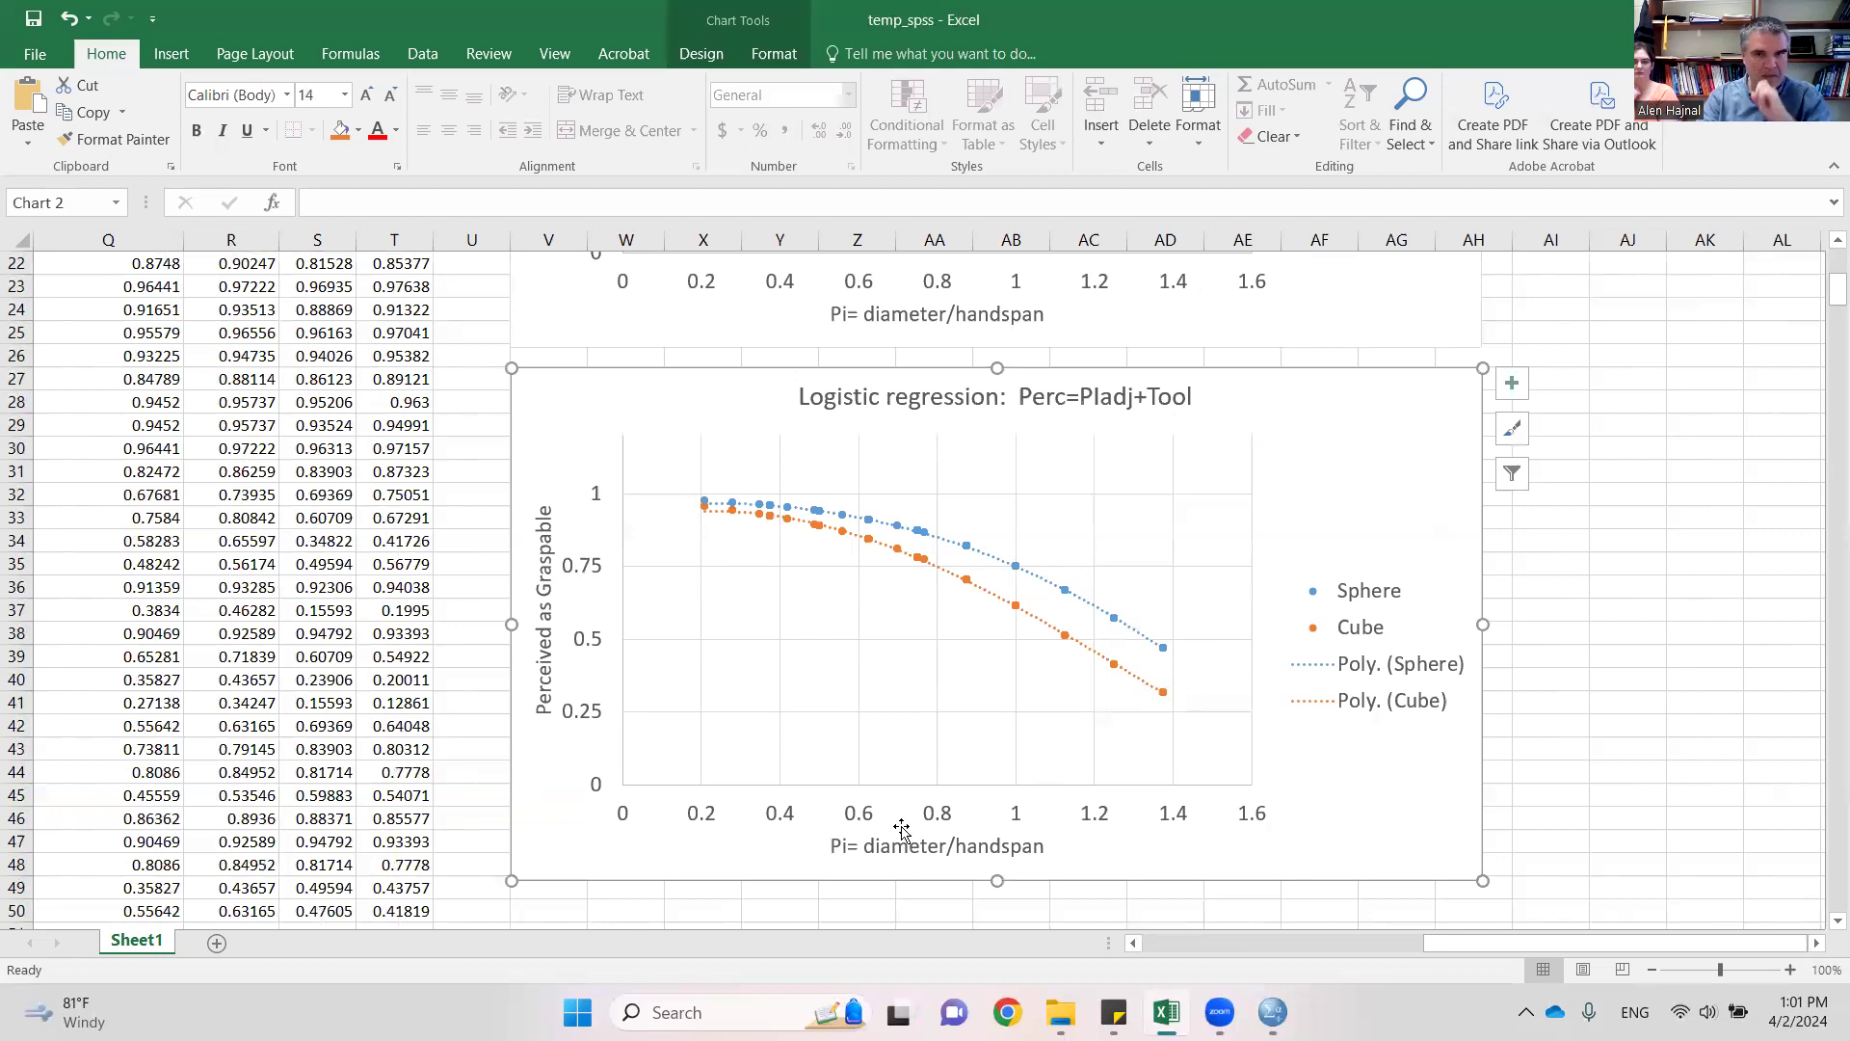
left_click(847, 846)
left_click(847, 846)
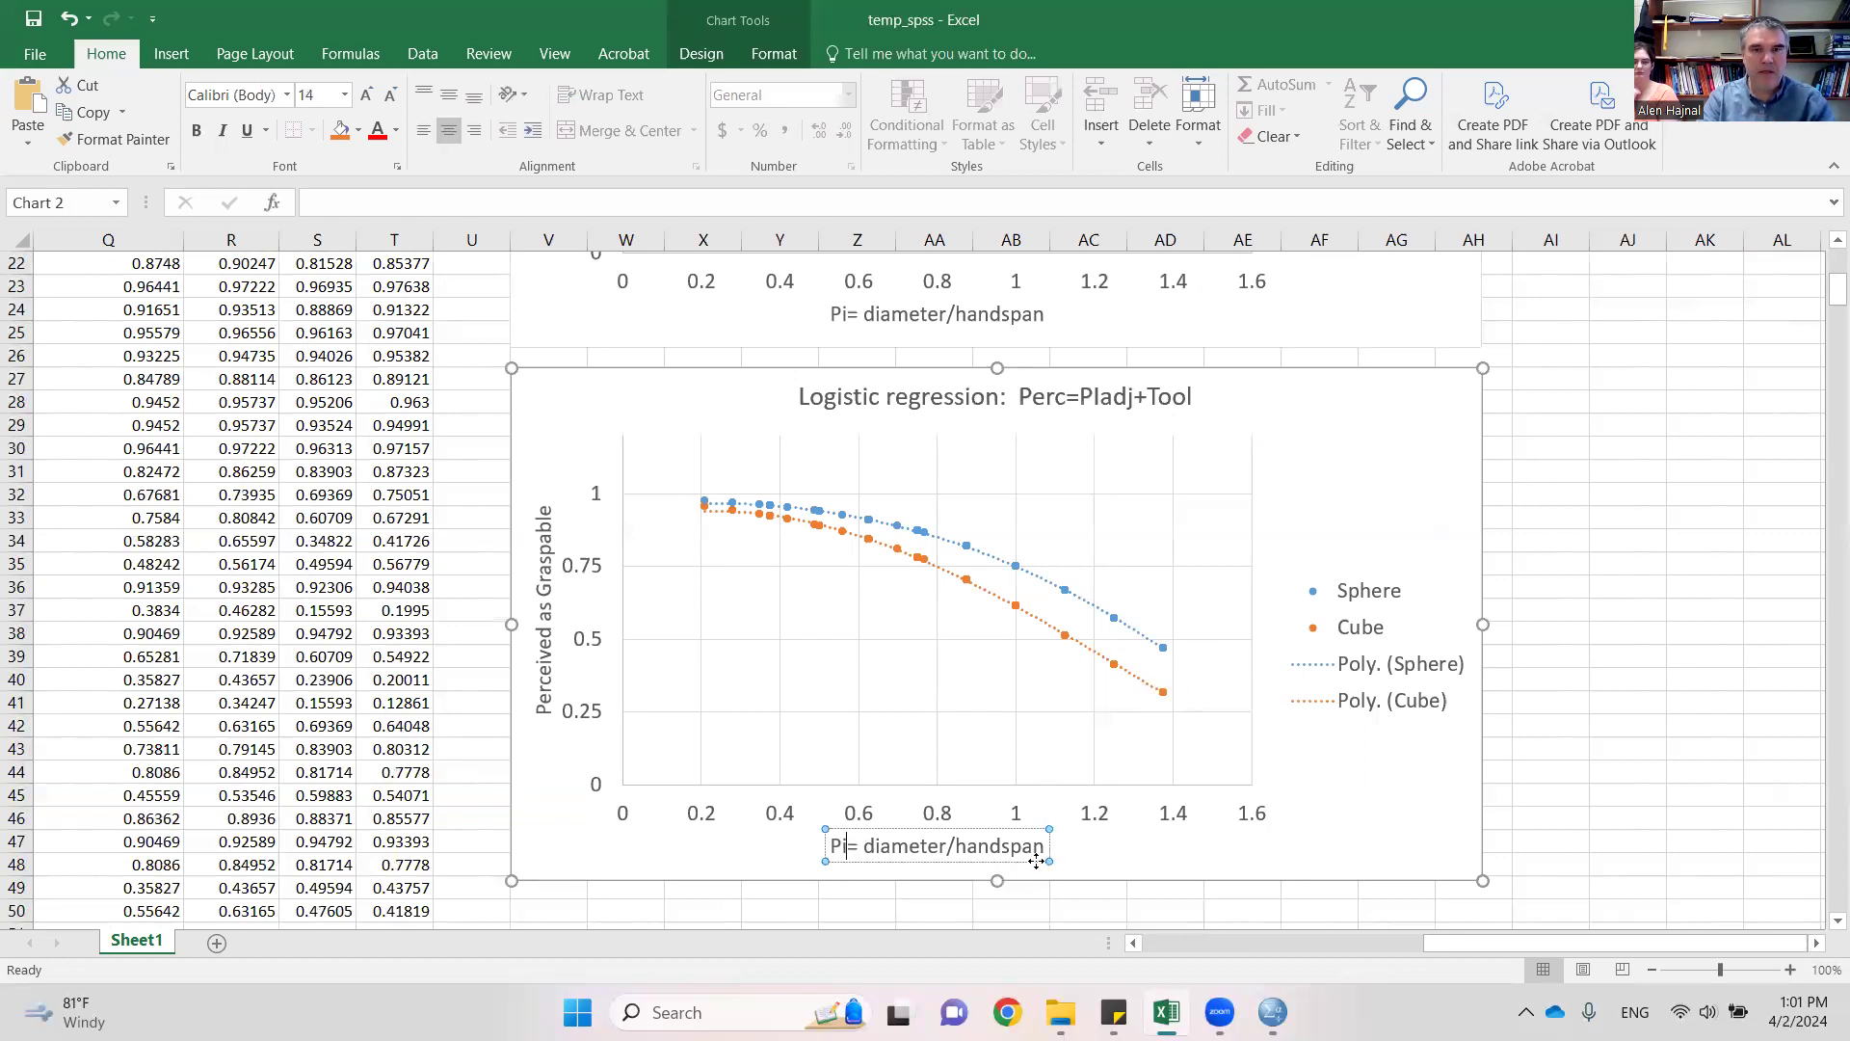
type("adj")
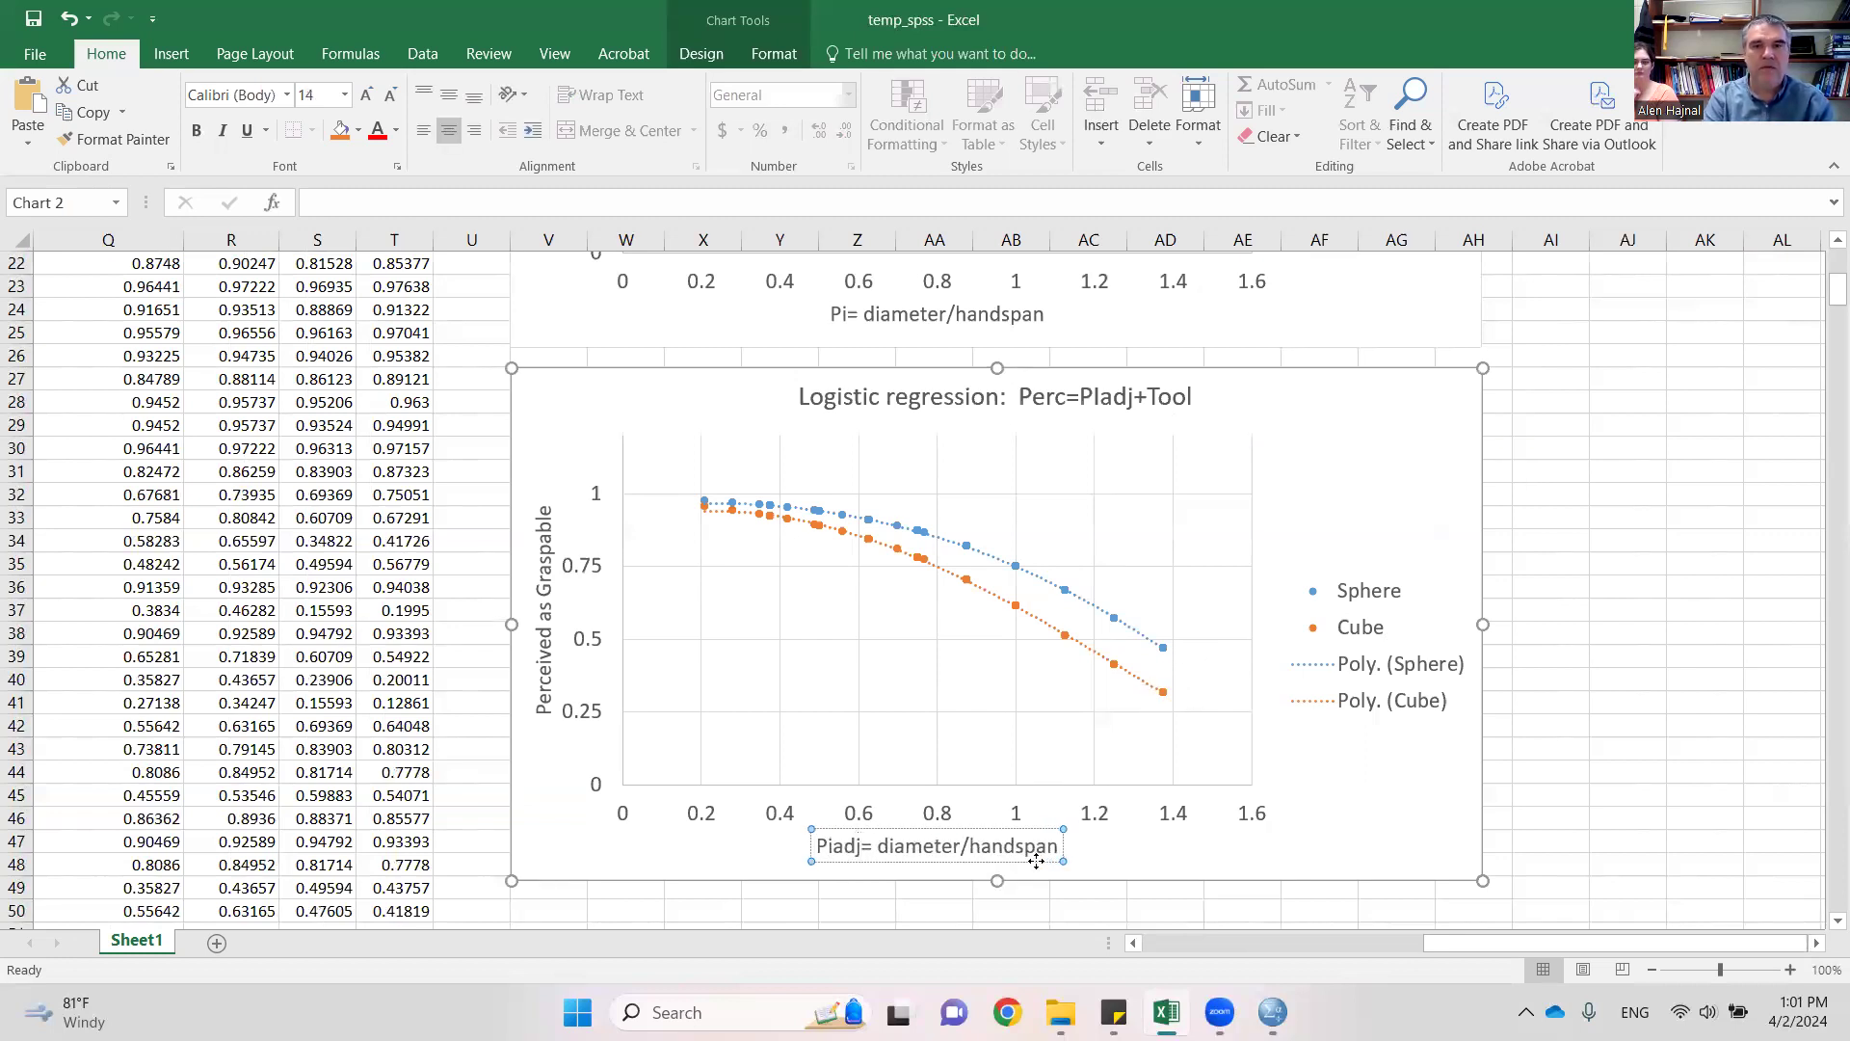
key("BackSpace")
key("BackSpace")
key("BackSpace")
key("BackSpace")
key("BackSpace")
key("BackSpace")
key("BackSpace")
key("BackSpace")
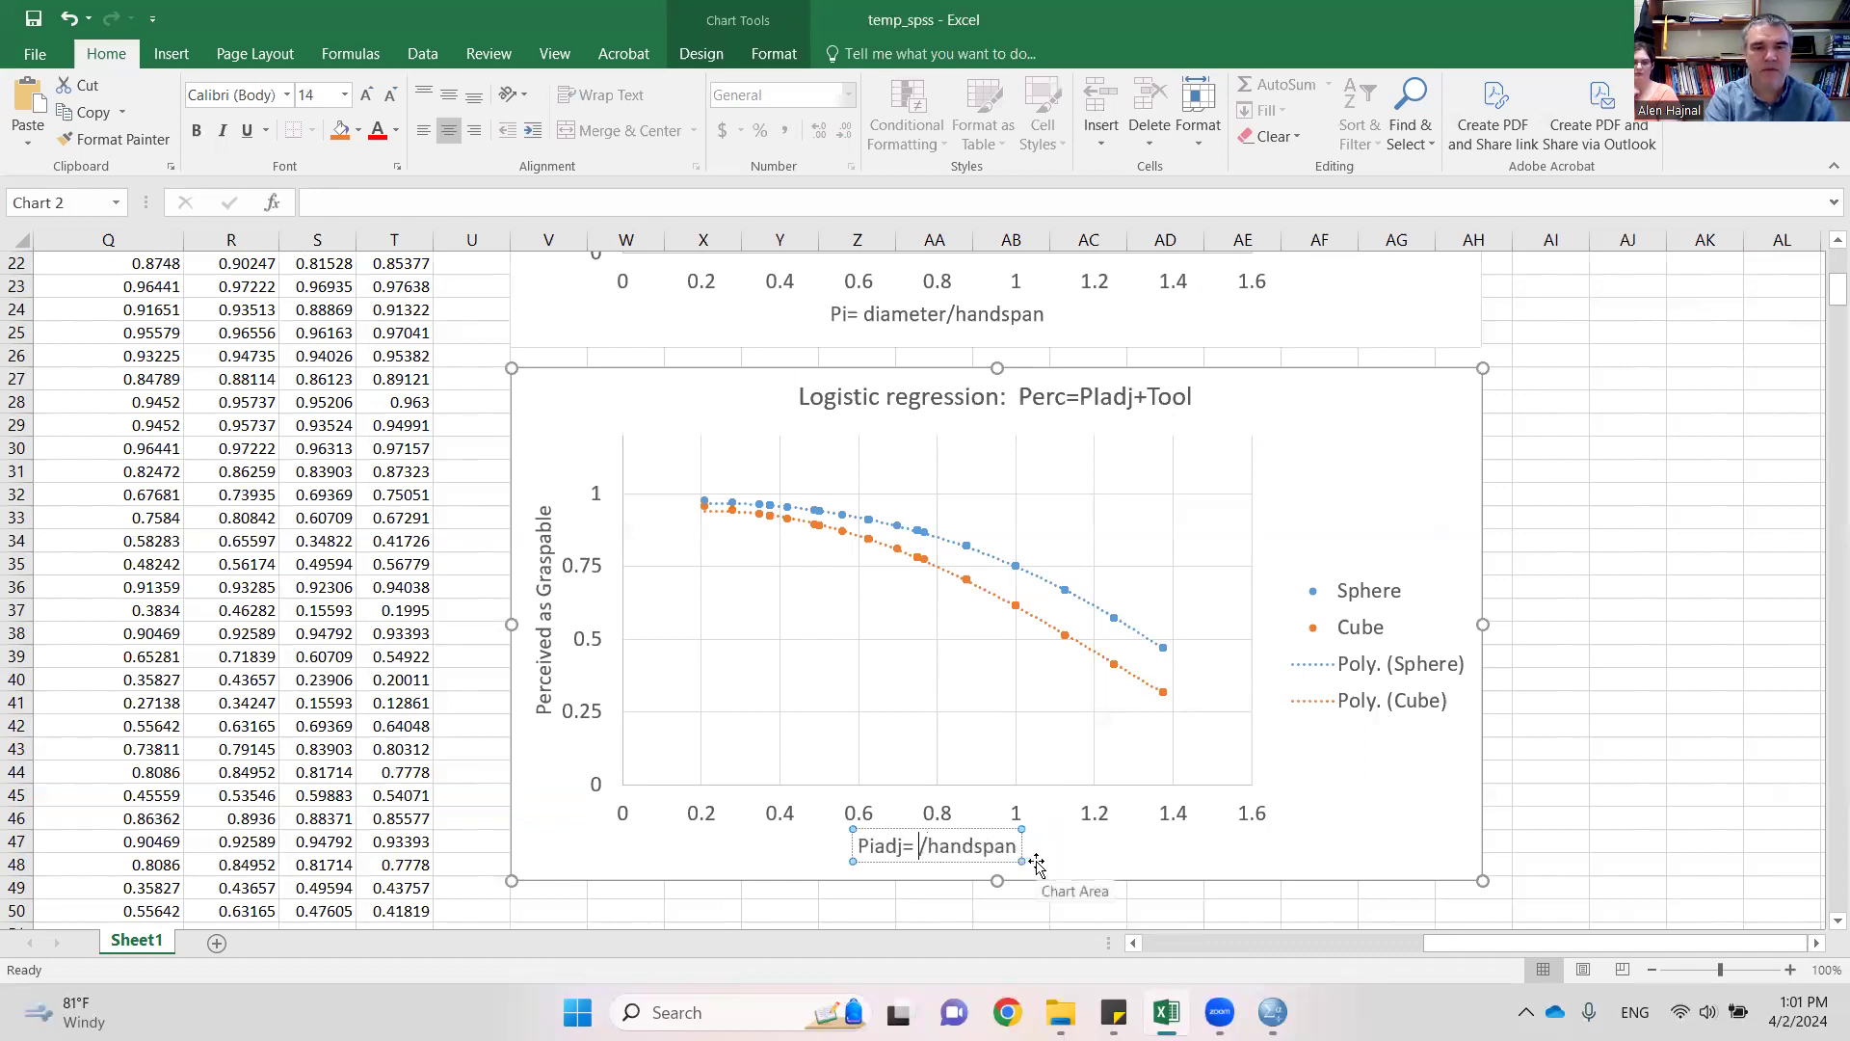
type("curvature")
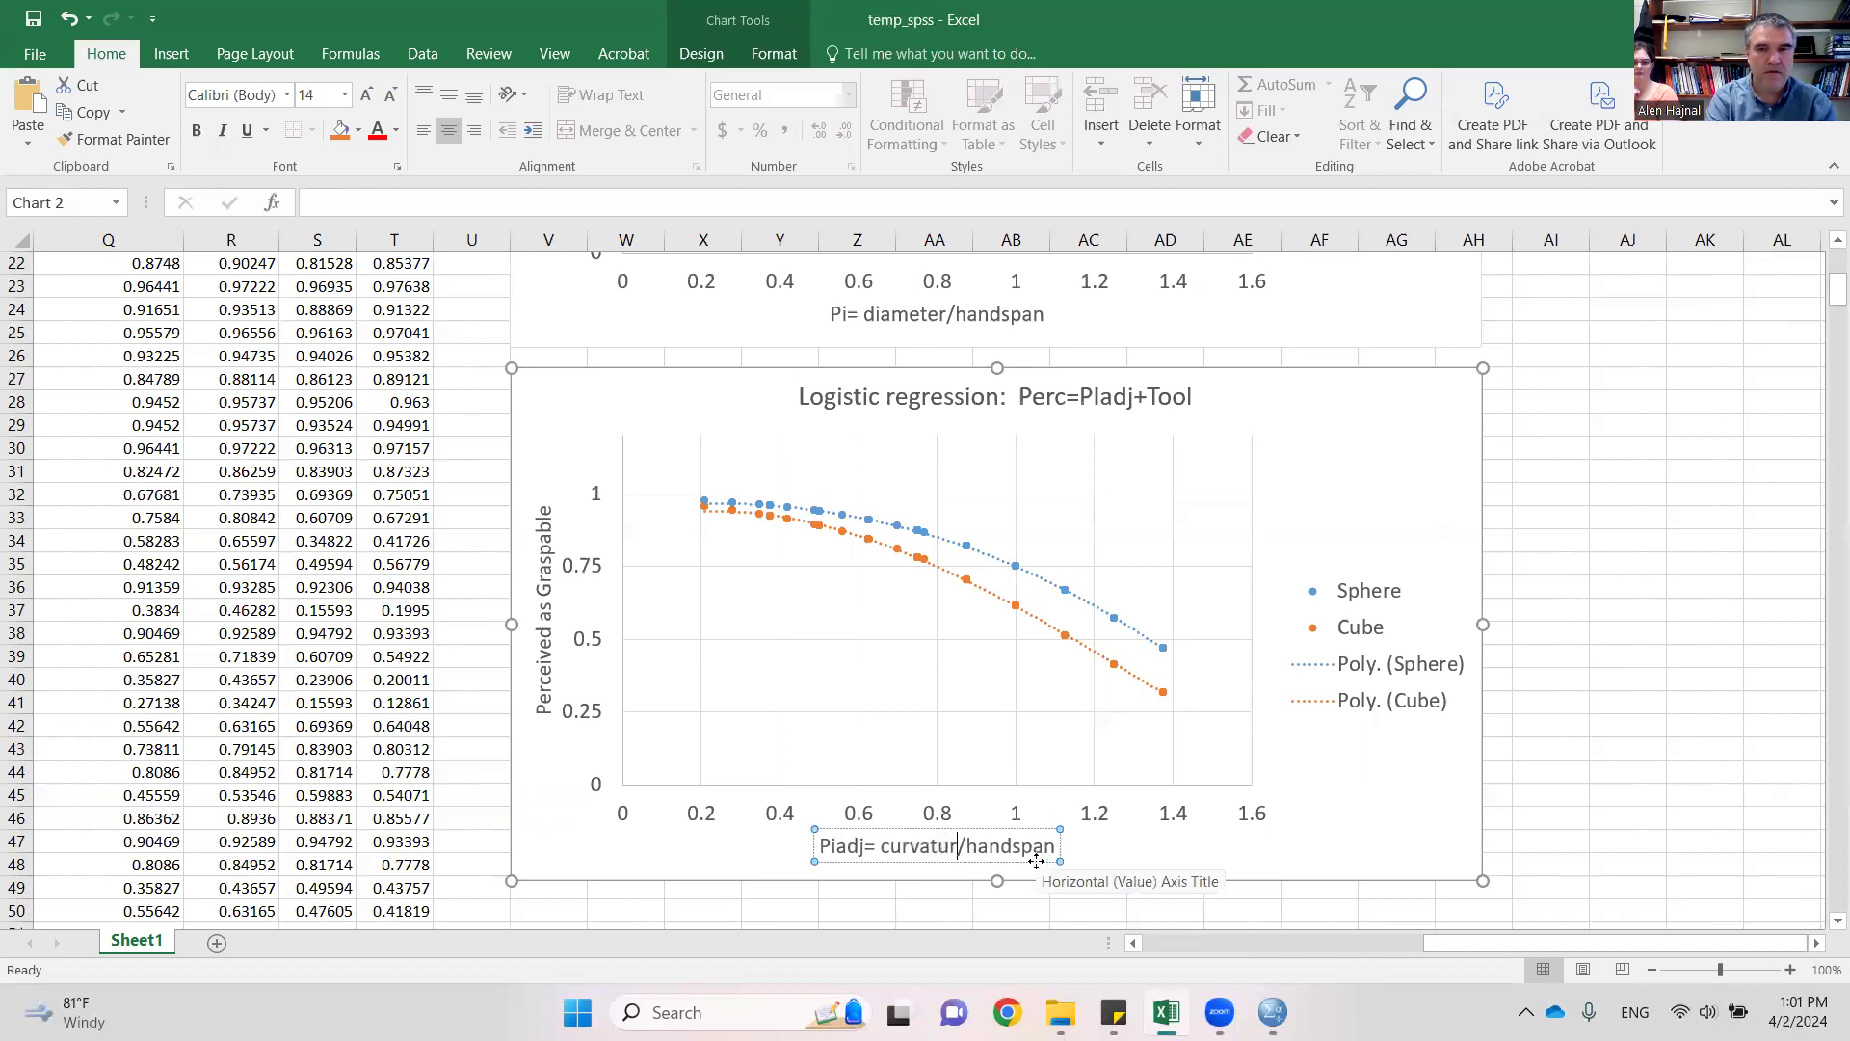
left_click(1573, 821)
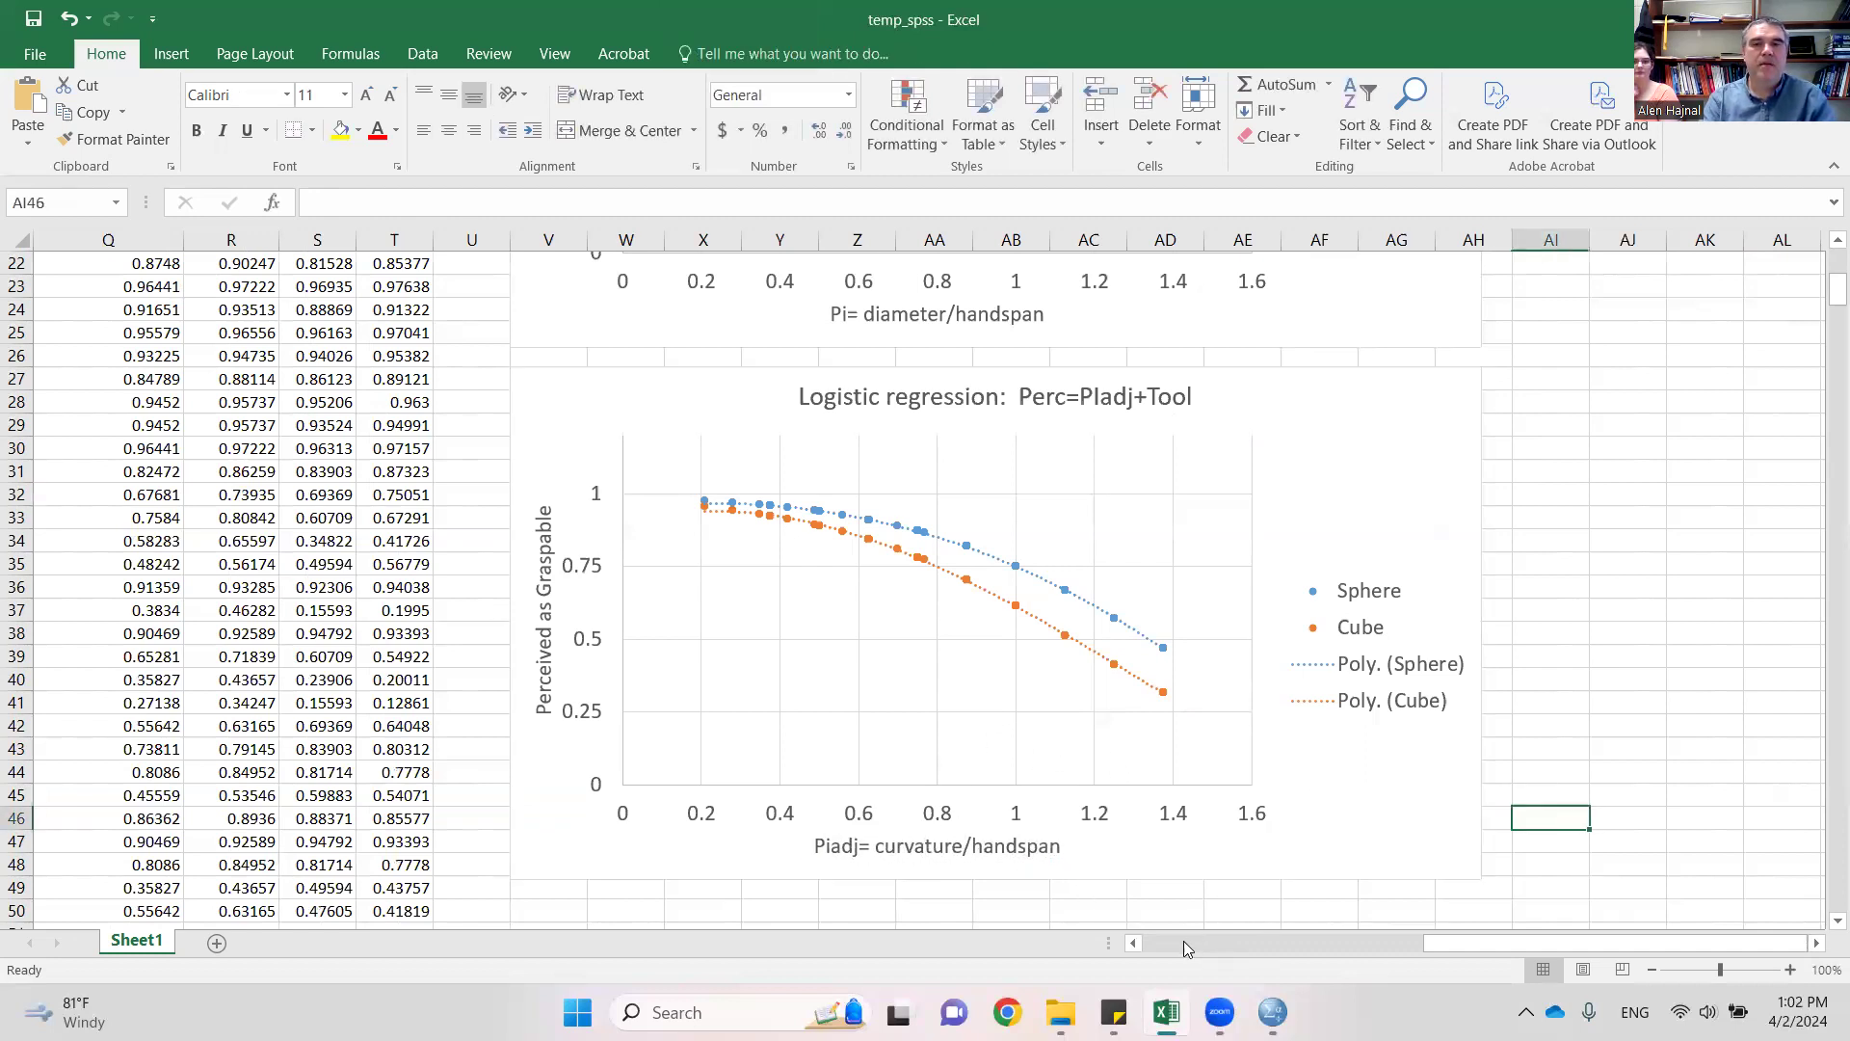
- Freeze the worksheet's top row so the column headers stay in view
left_click_drag(1838, 291, 1837, 262)
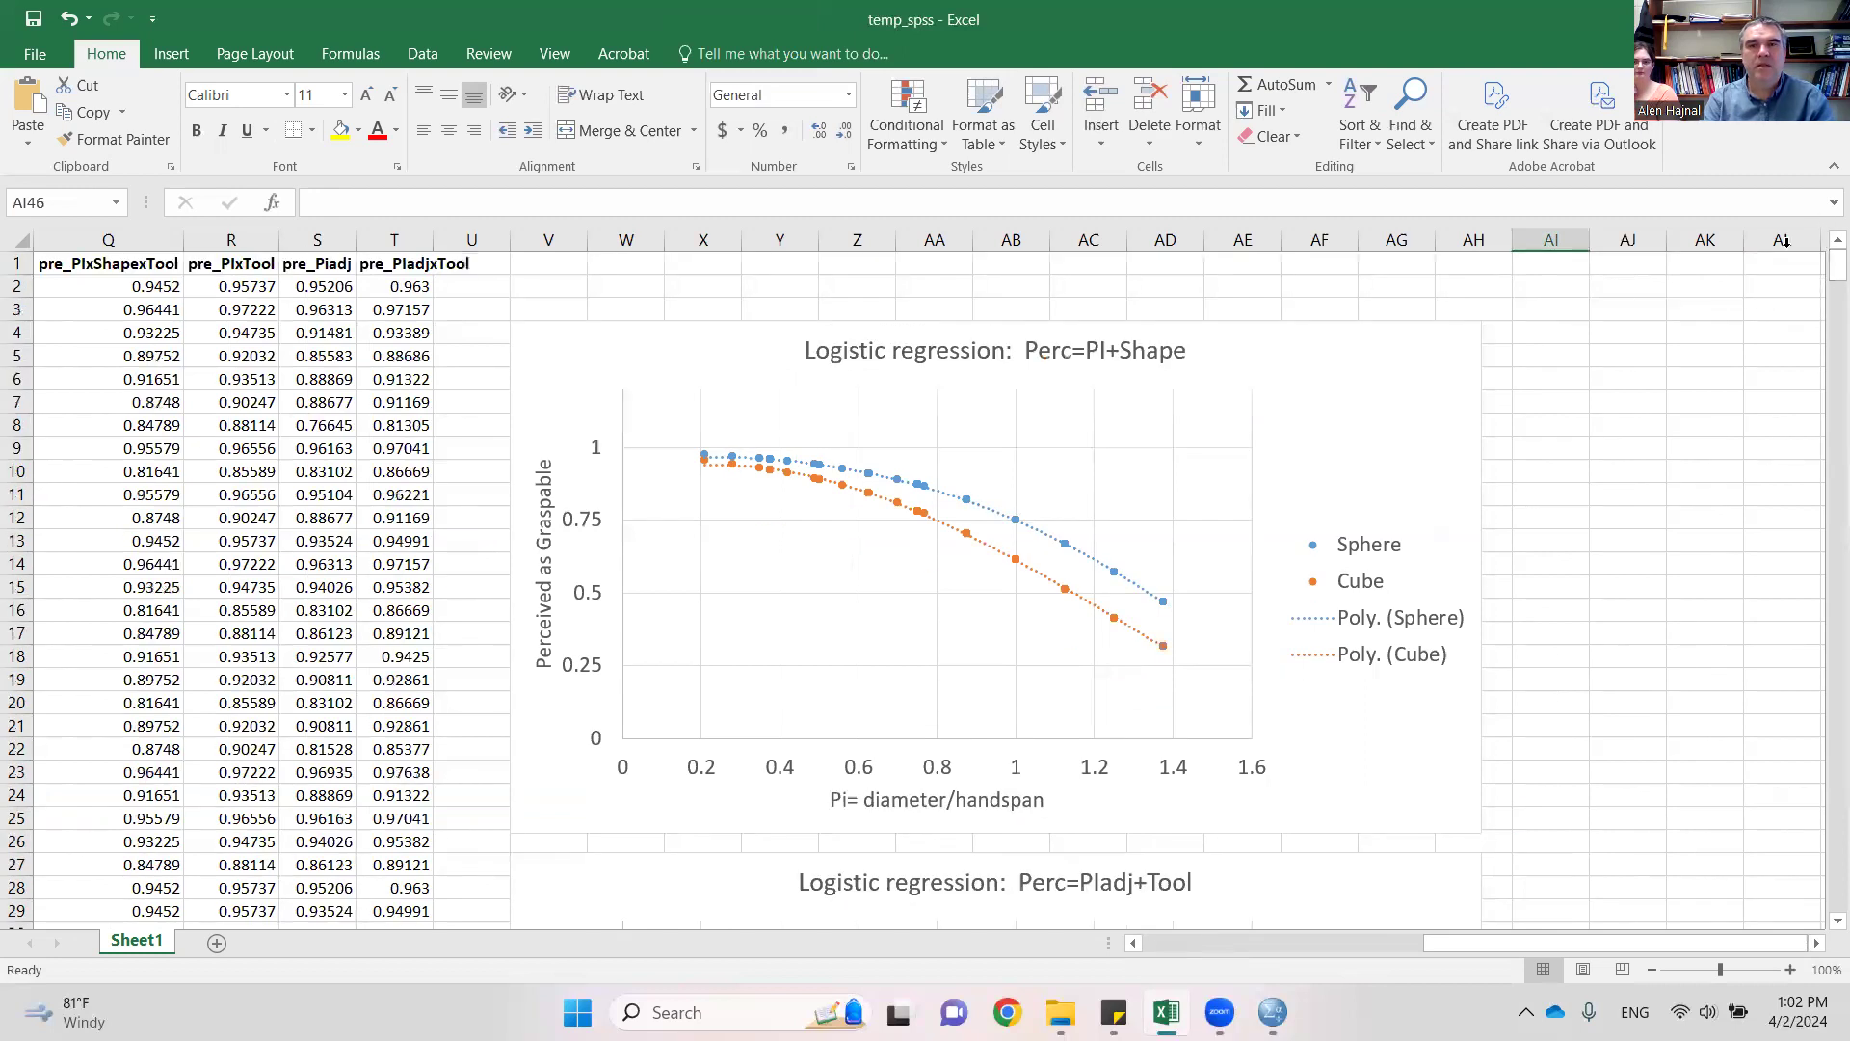
left_click(556, 54)
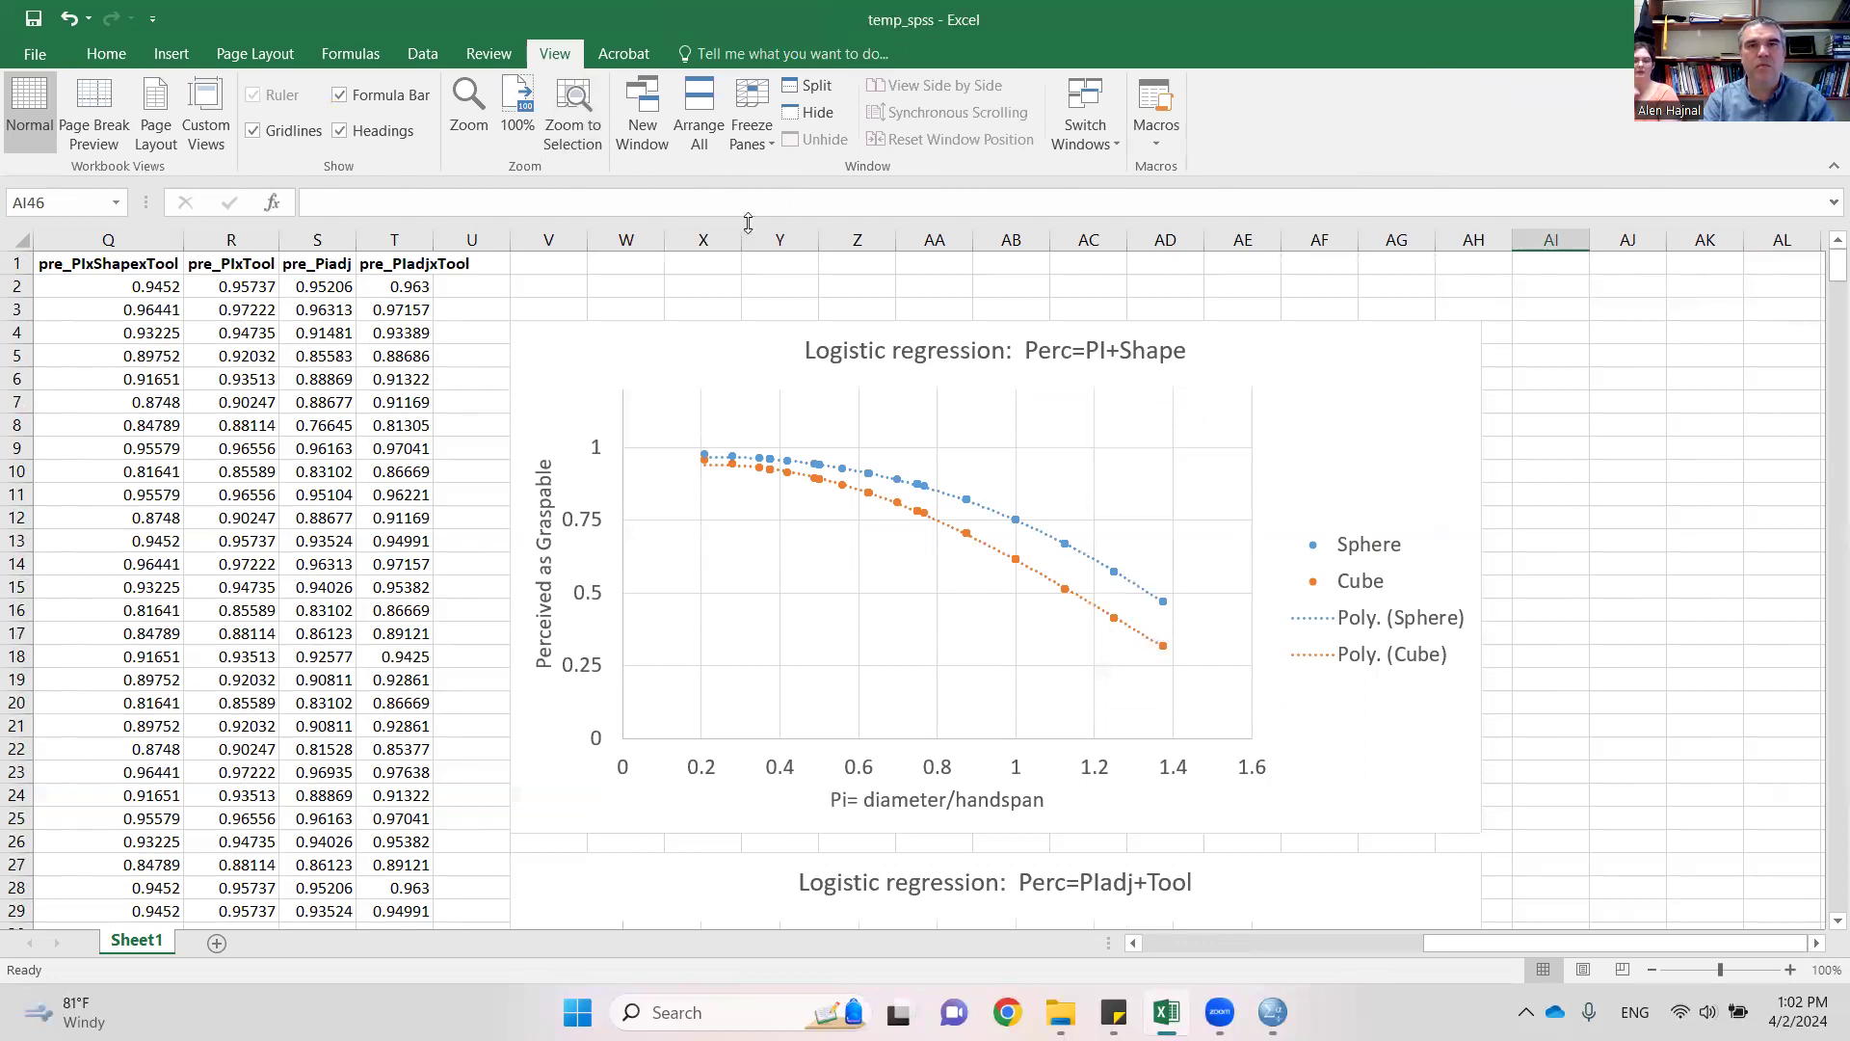
left_click(751, 121)
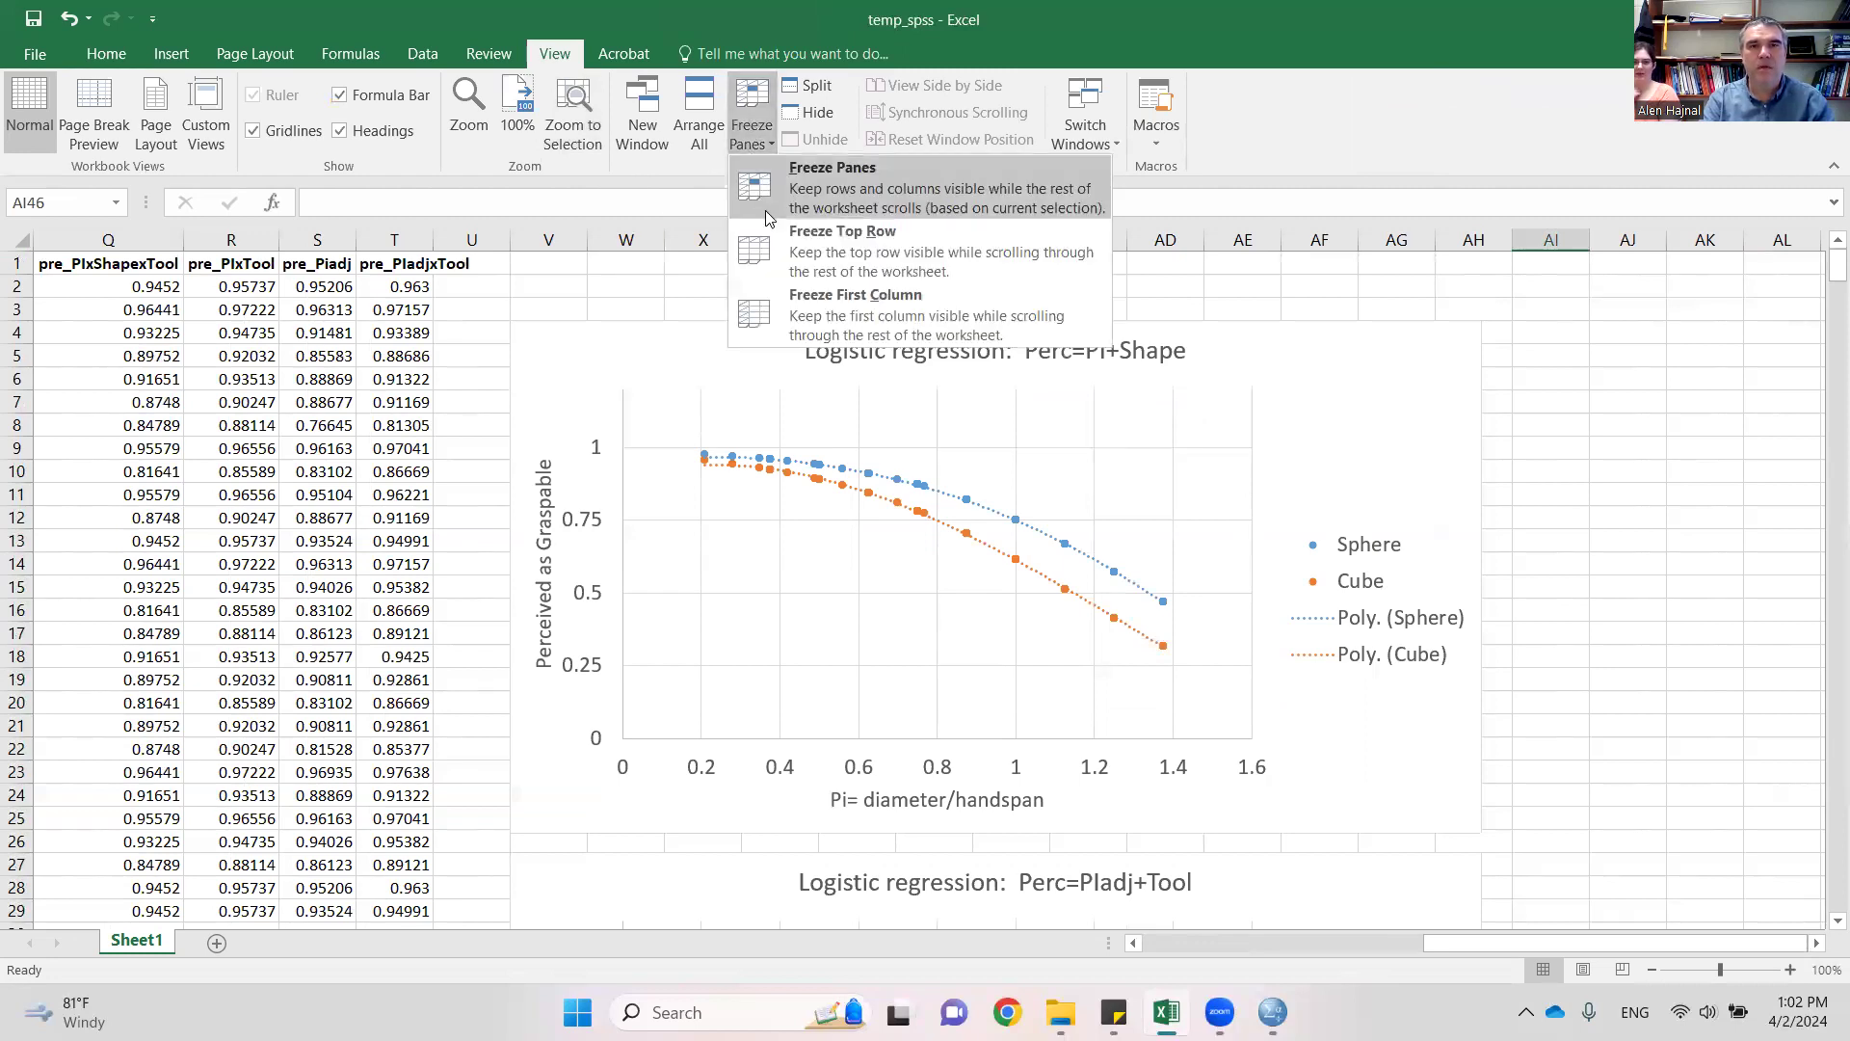
left_click(829, 243)
left_click(1630, 861)
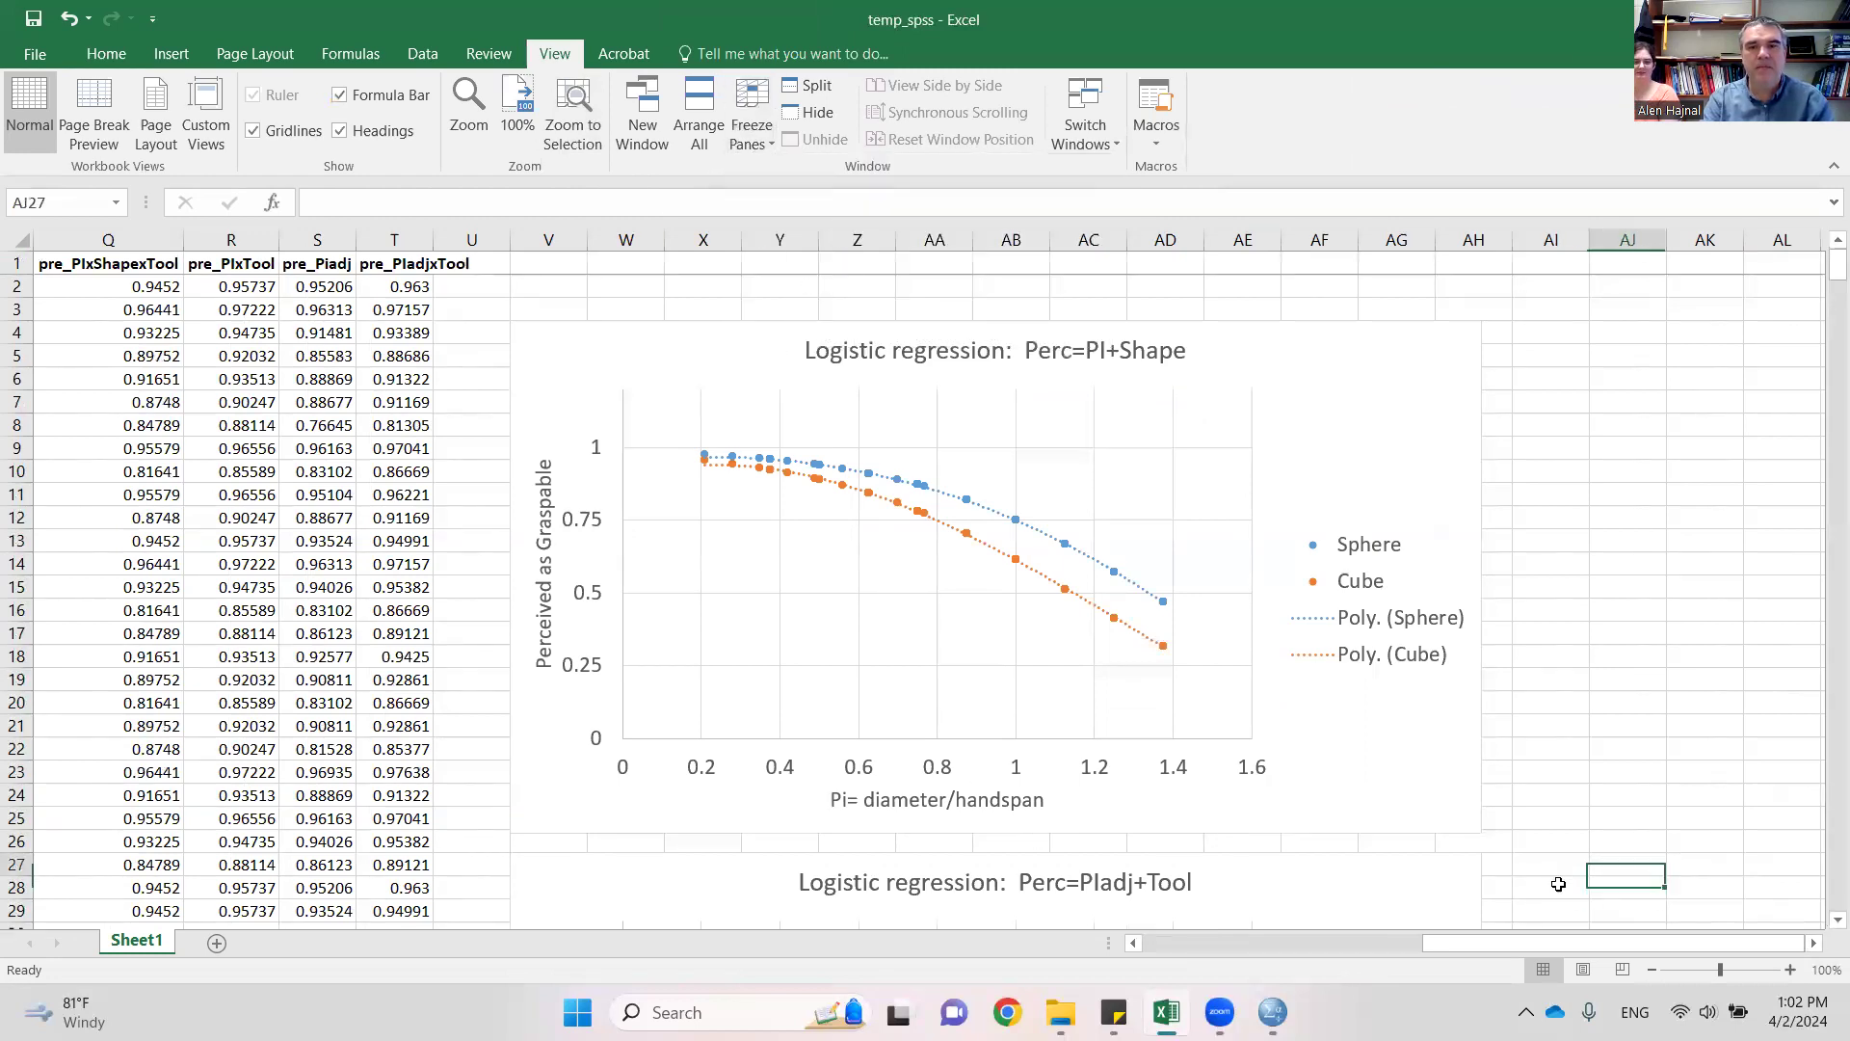
- Sort the data in columns A to T by Tool values from A to Z, keeping the header row excluded
left_click(1161, 948)
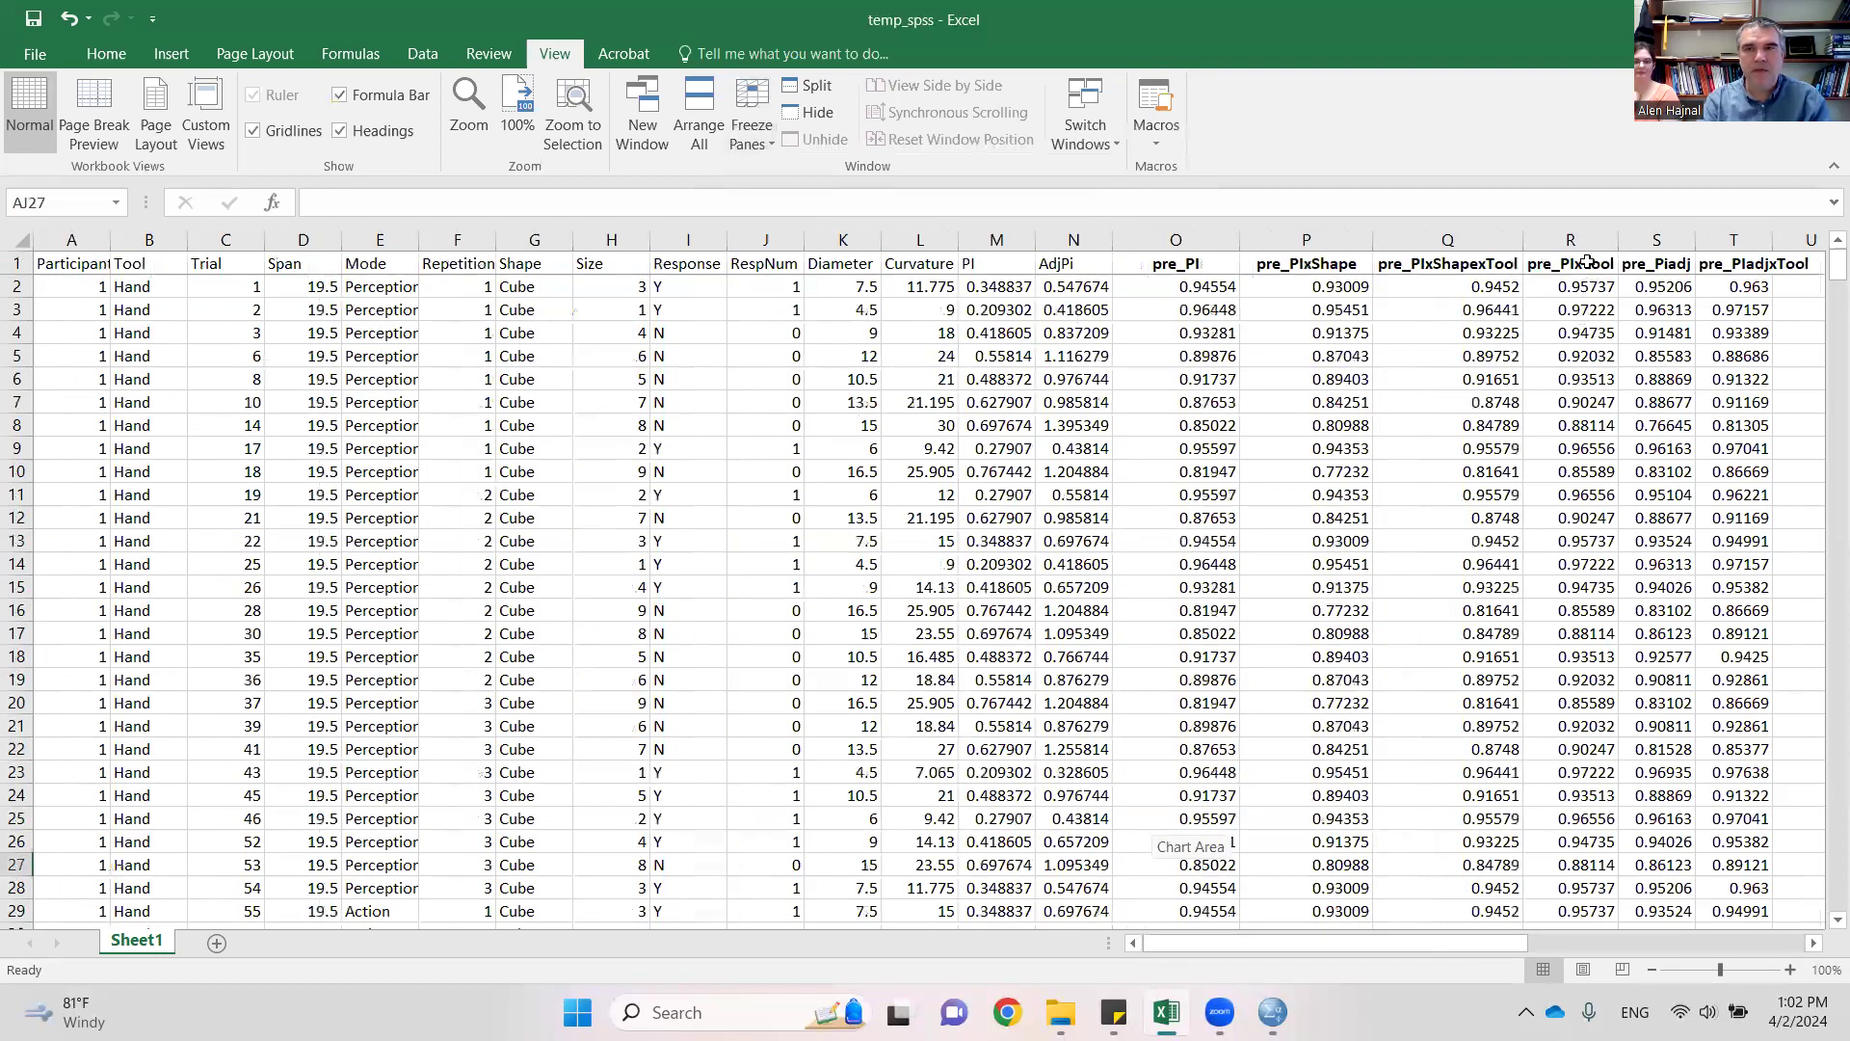
left_click(1657, 240)
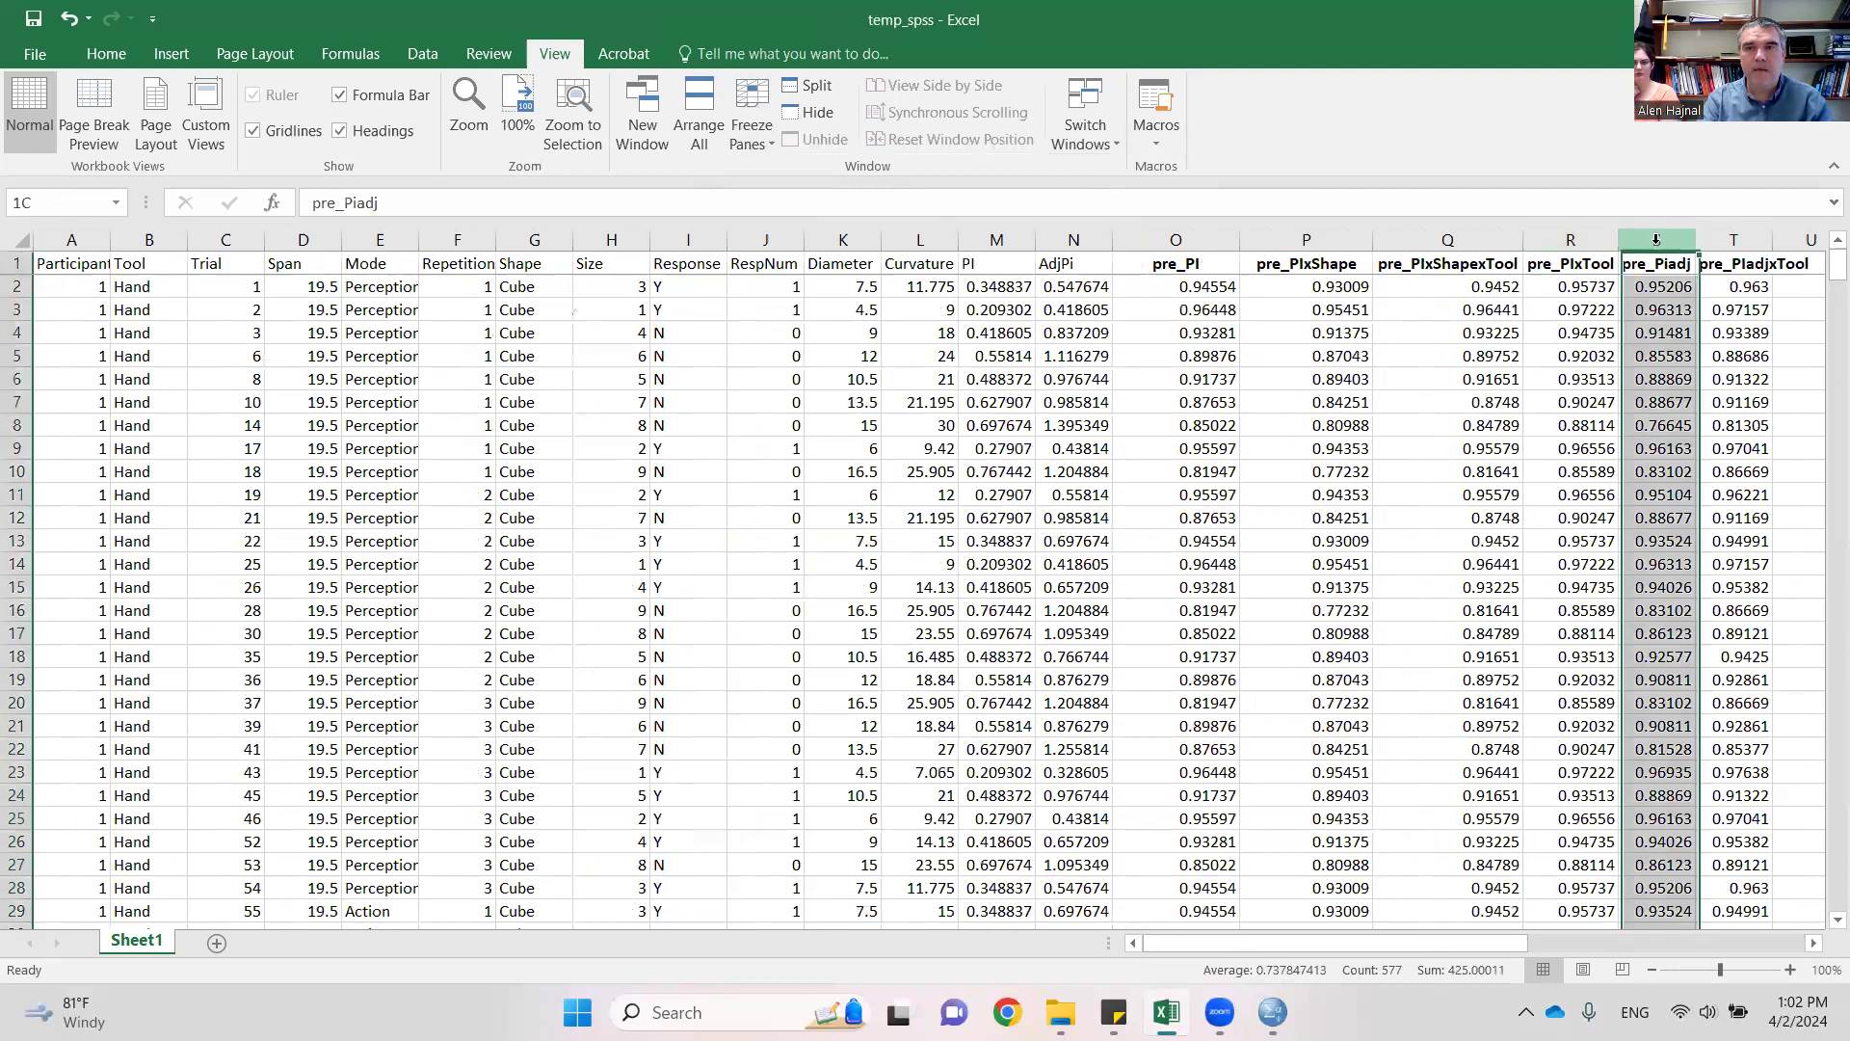
left_click(1733, 241)
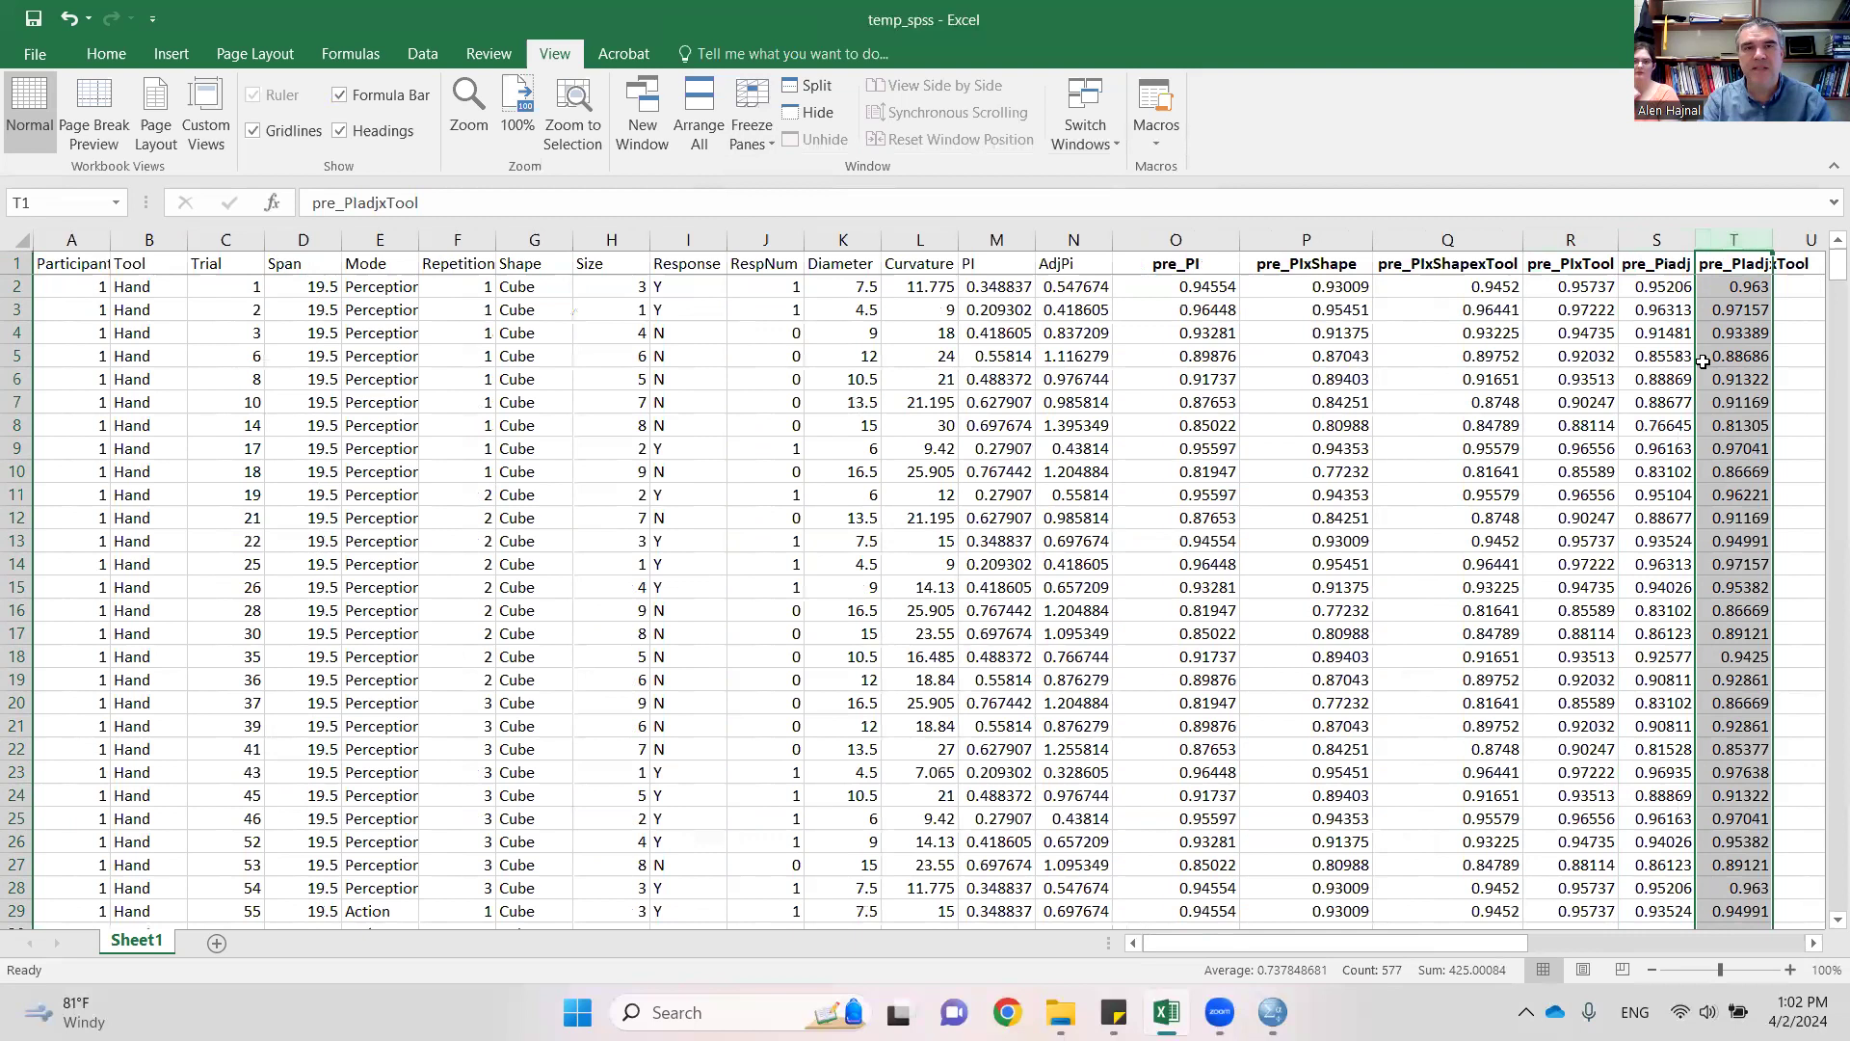
left_click_drag(1735, 241, 44, 258)
left_click(424, 53)
left_click(733, 116)
left_click(1031, 461)
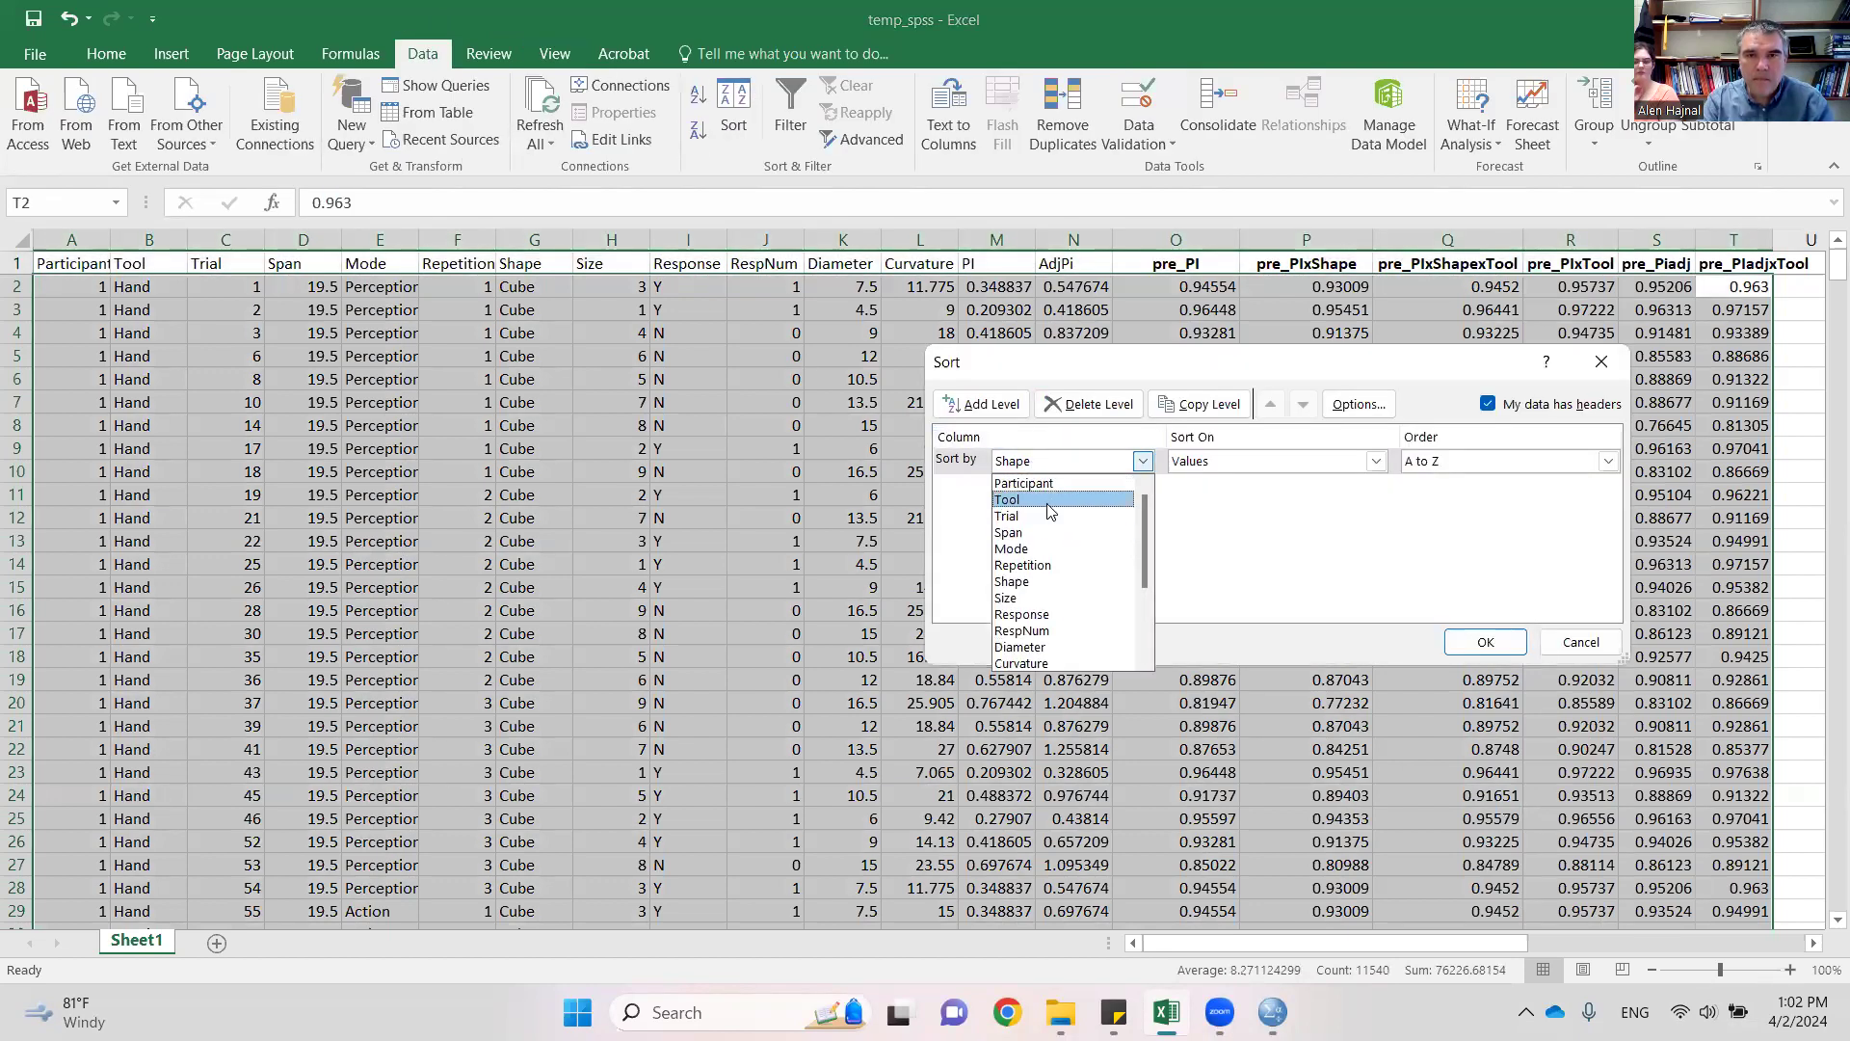
left_click(1060, 500)
left_click(1485, 642)
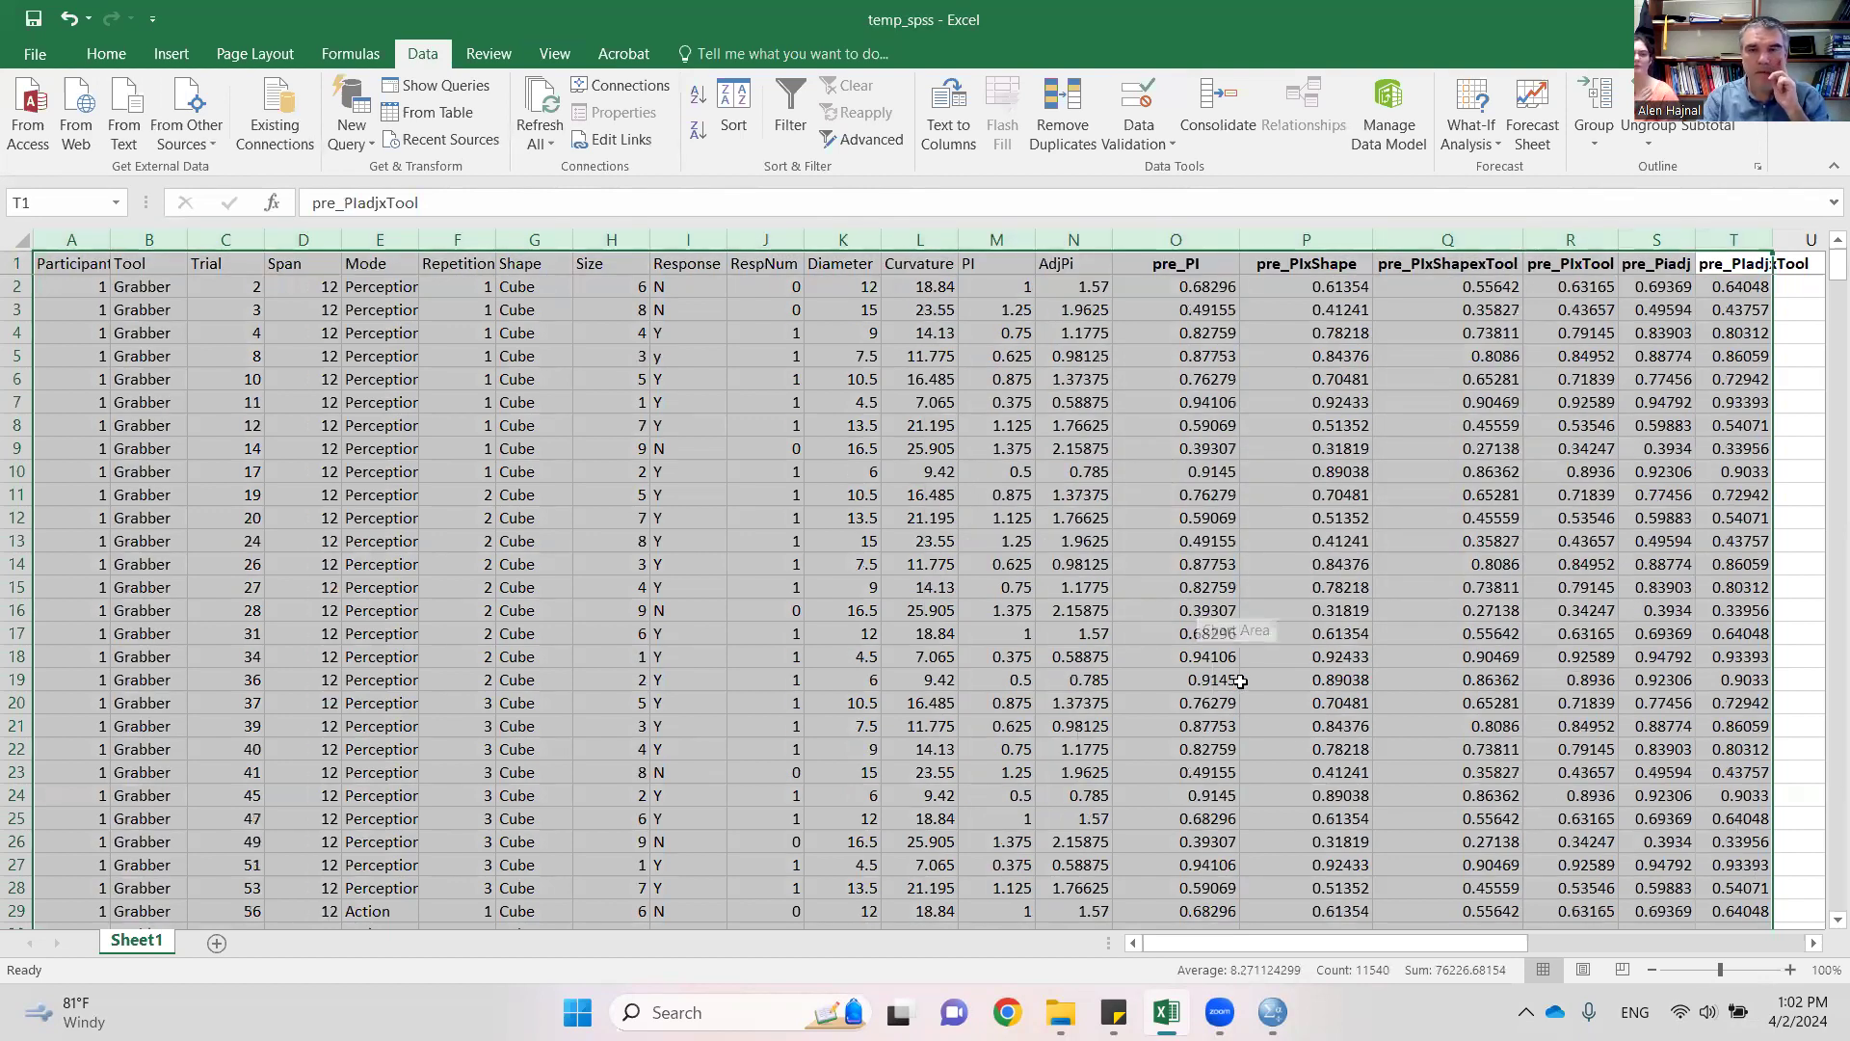
left_click(1680, 867)
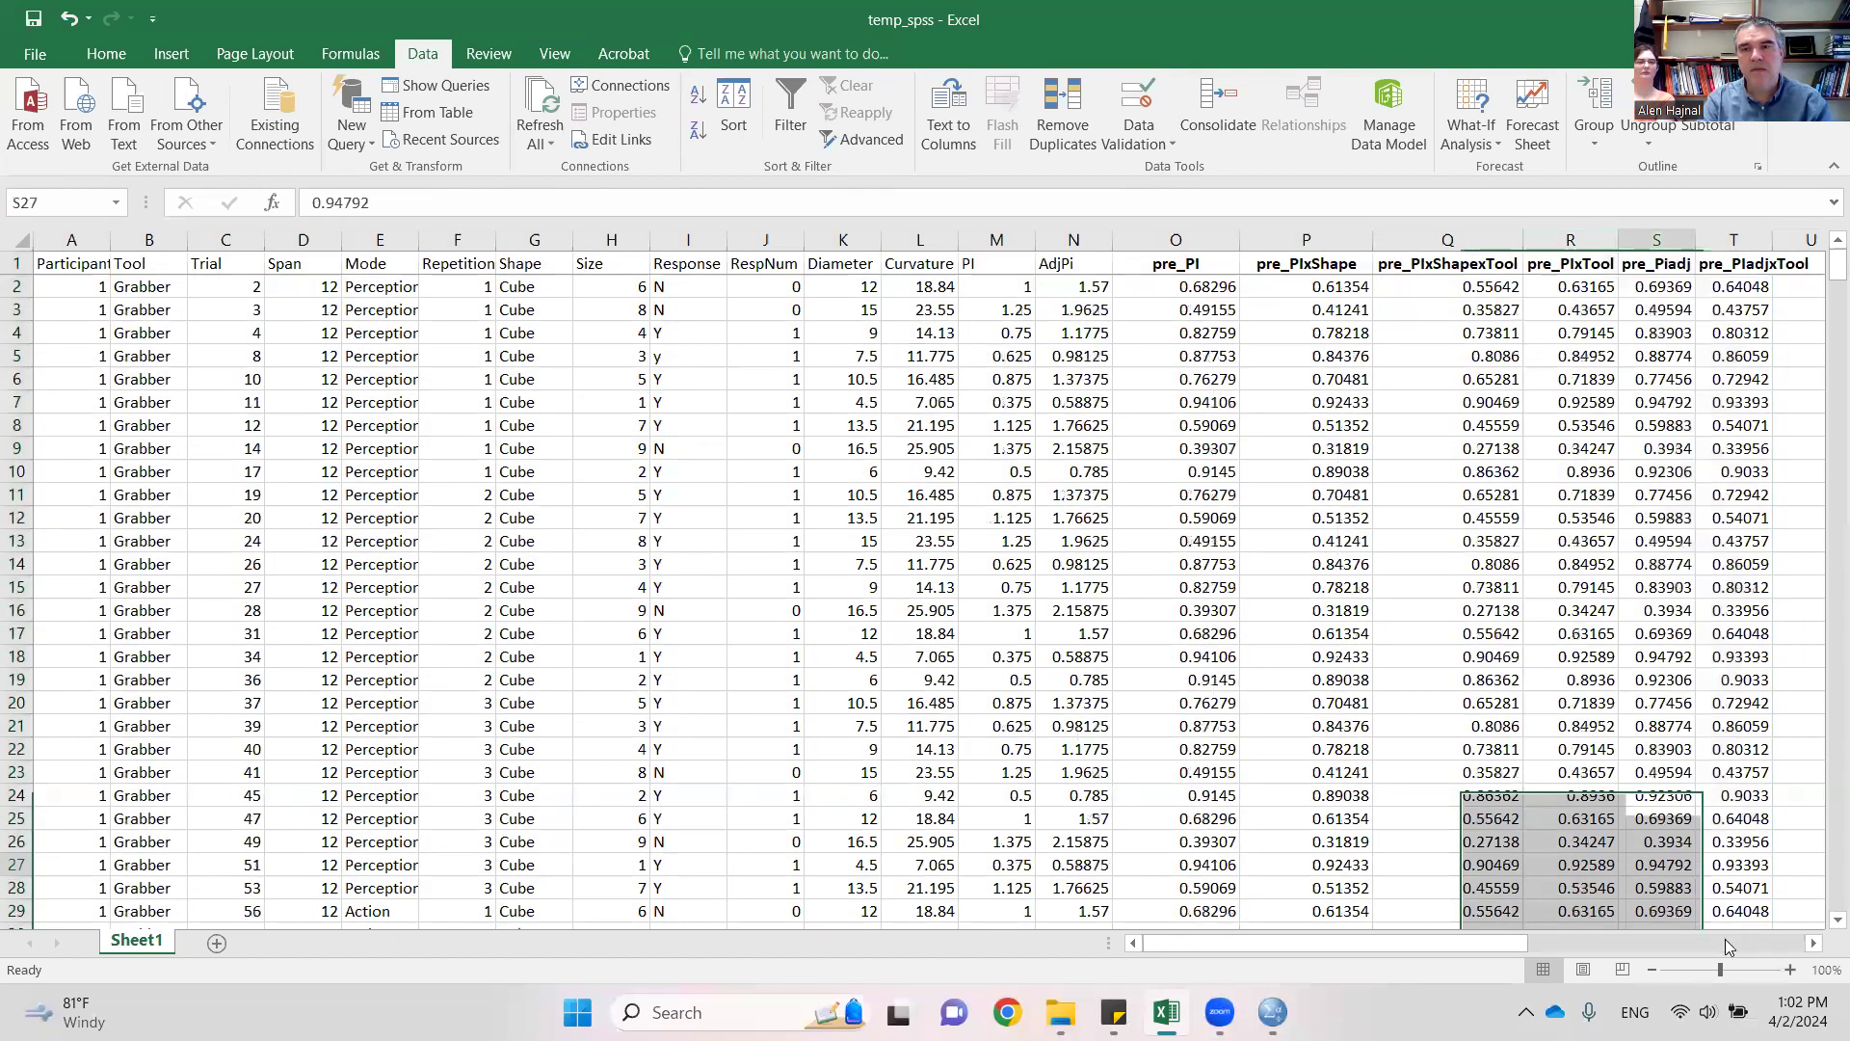
- Compare how the Perc=PI+Shape and Perc=PIadj+Tool charts plot the data sorted by tool
left_click(1799, 952)
scroll(1285, 786, "down", 7)
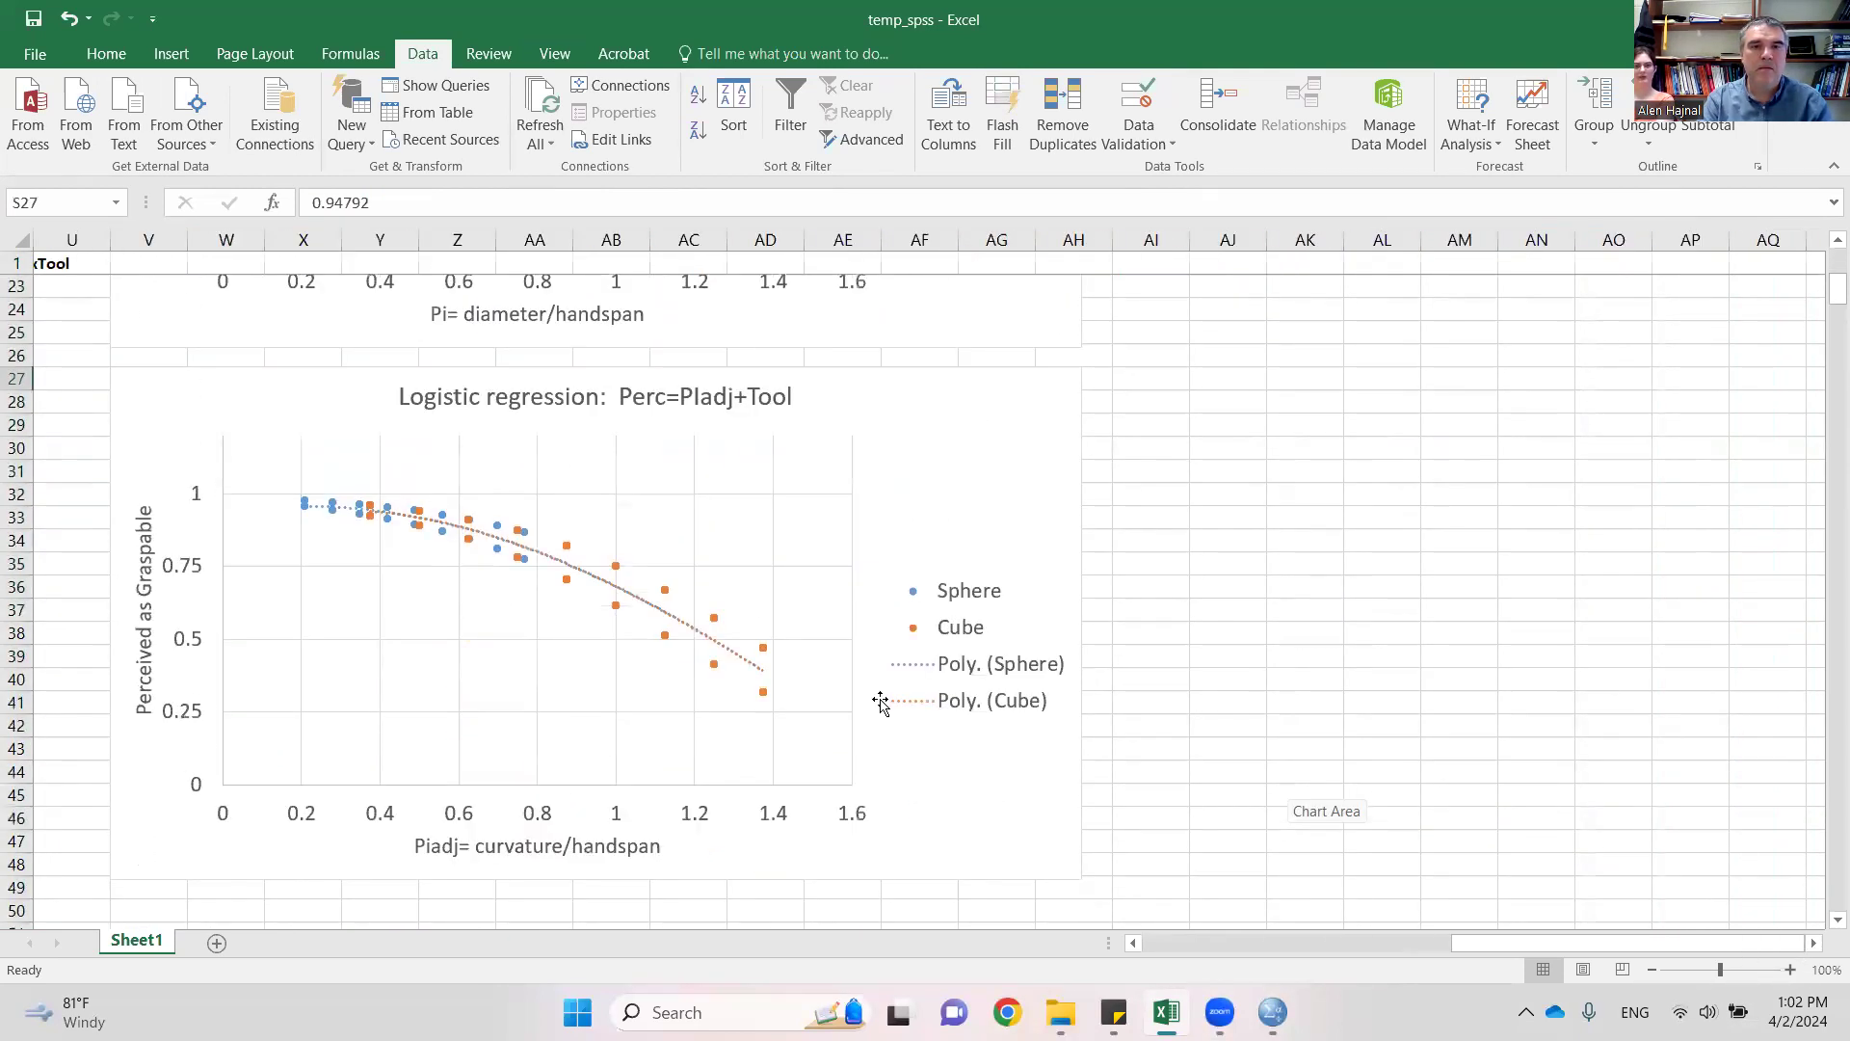
scroll(1205, 649, "up", 3)
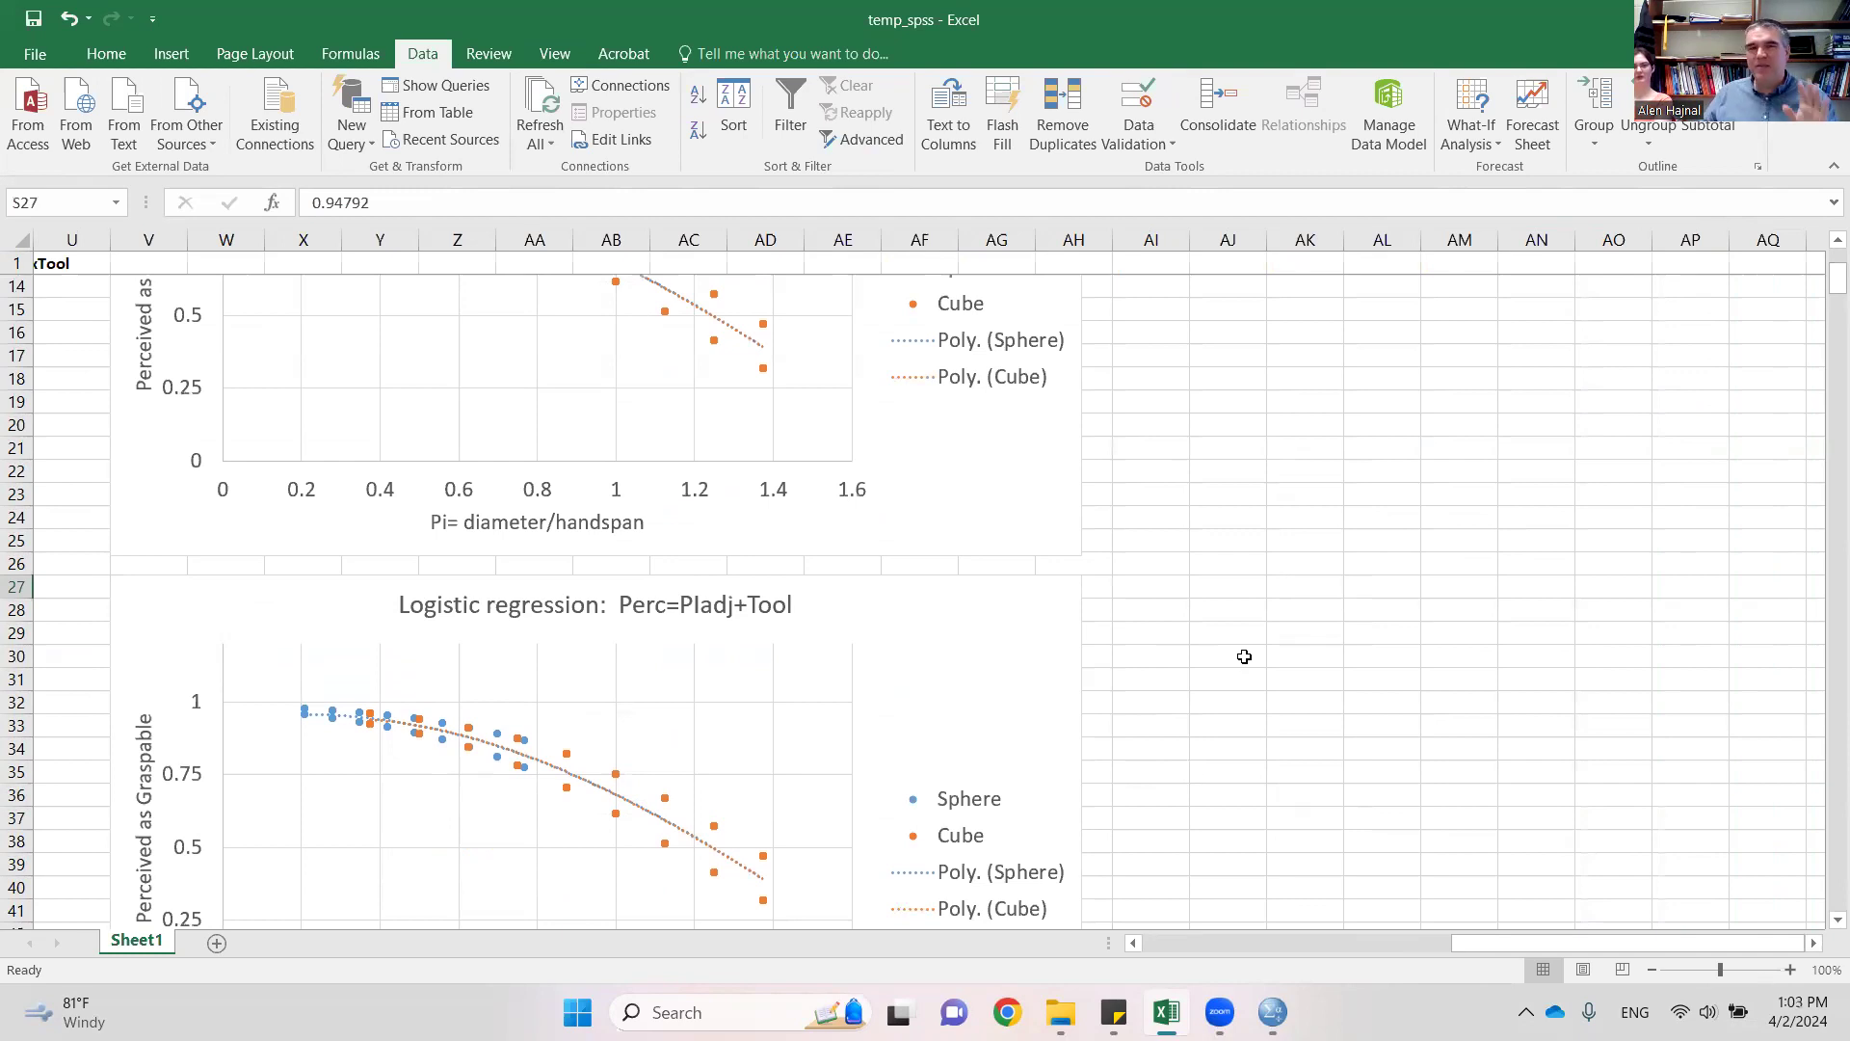
scroll(1244, 656, "up", 3)
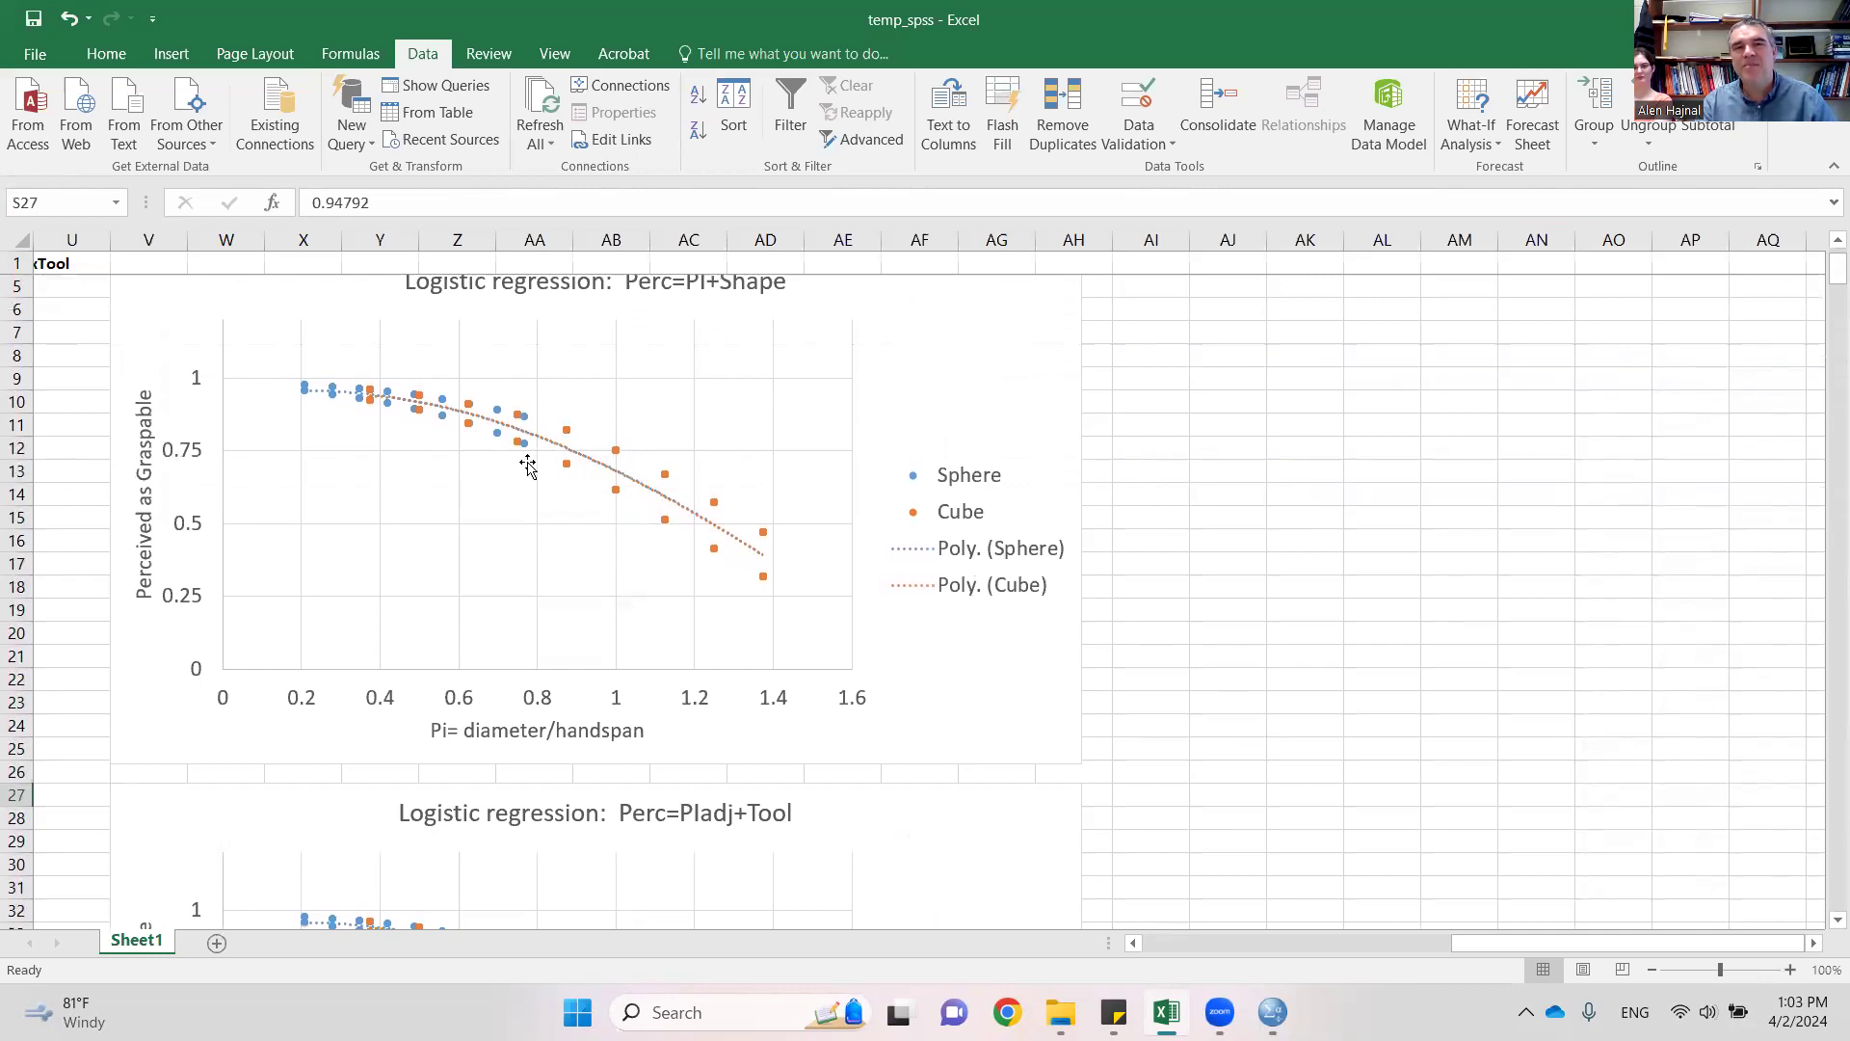
mouse_move(528, 453)
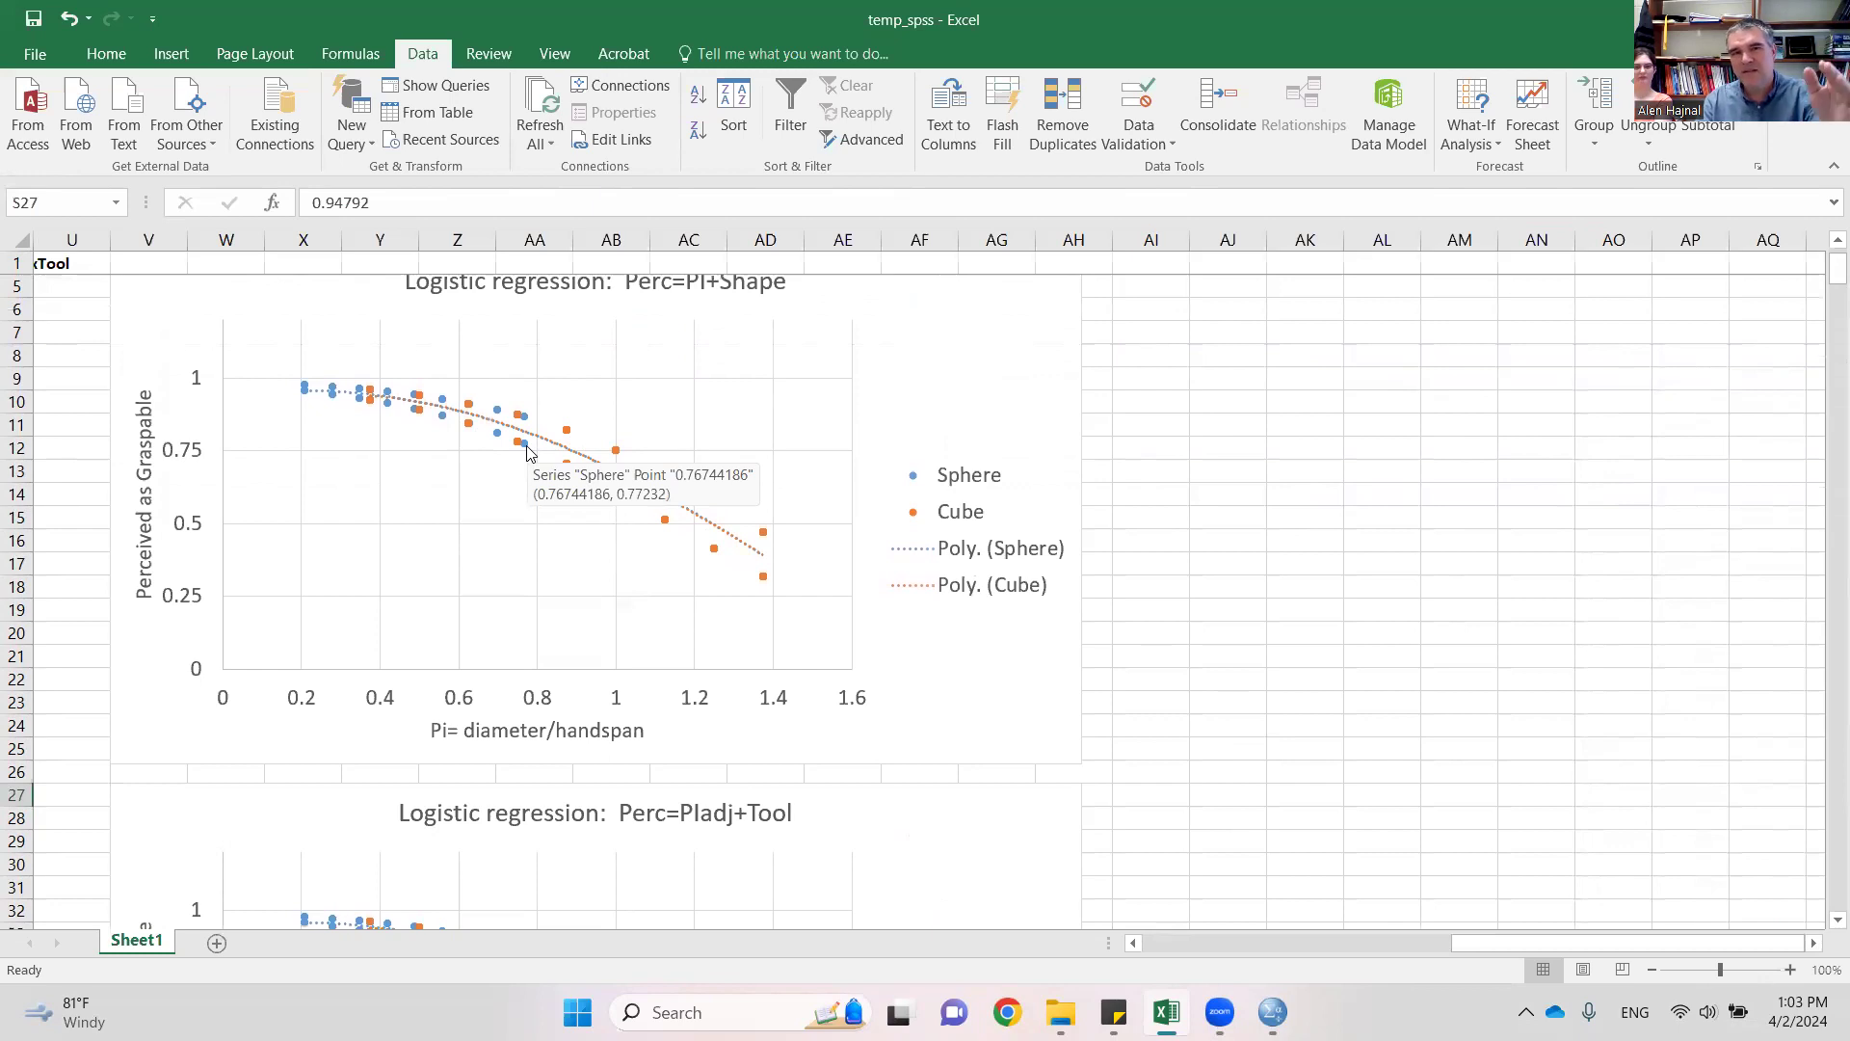
scroll(1292, 673, "down", 5)
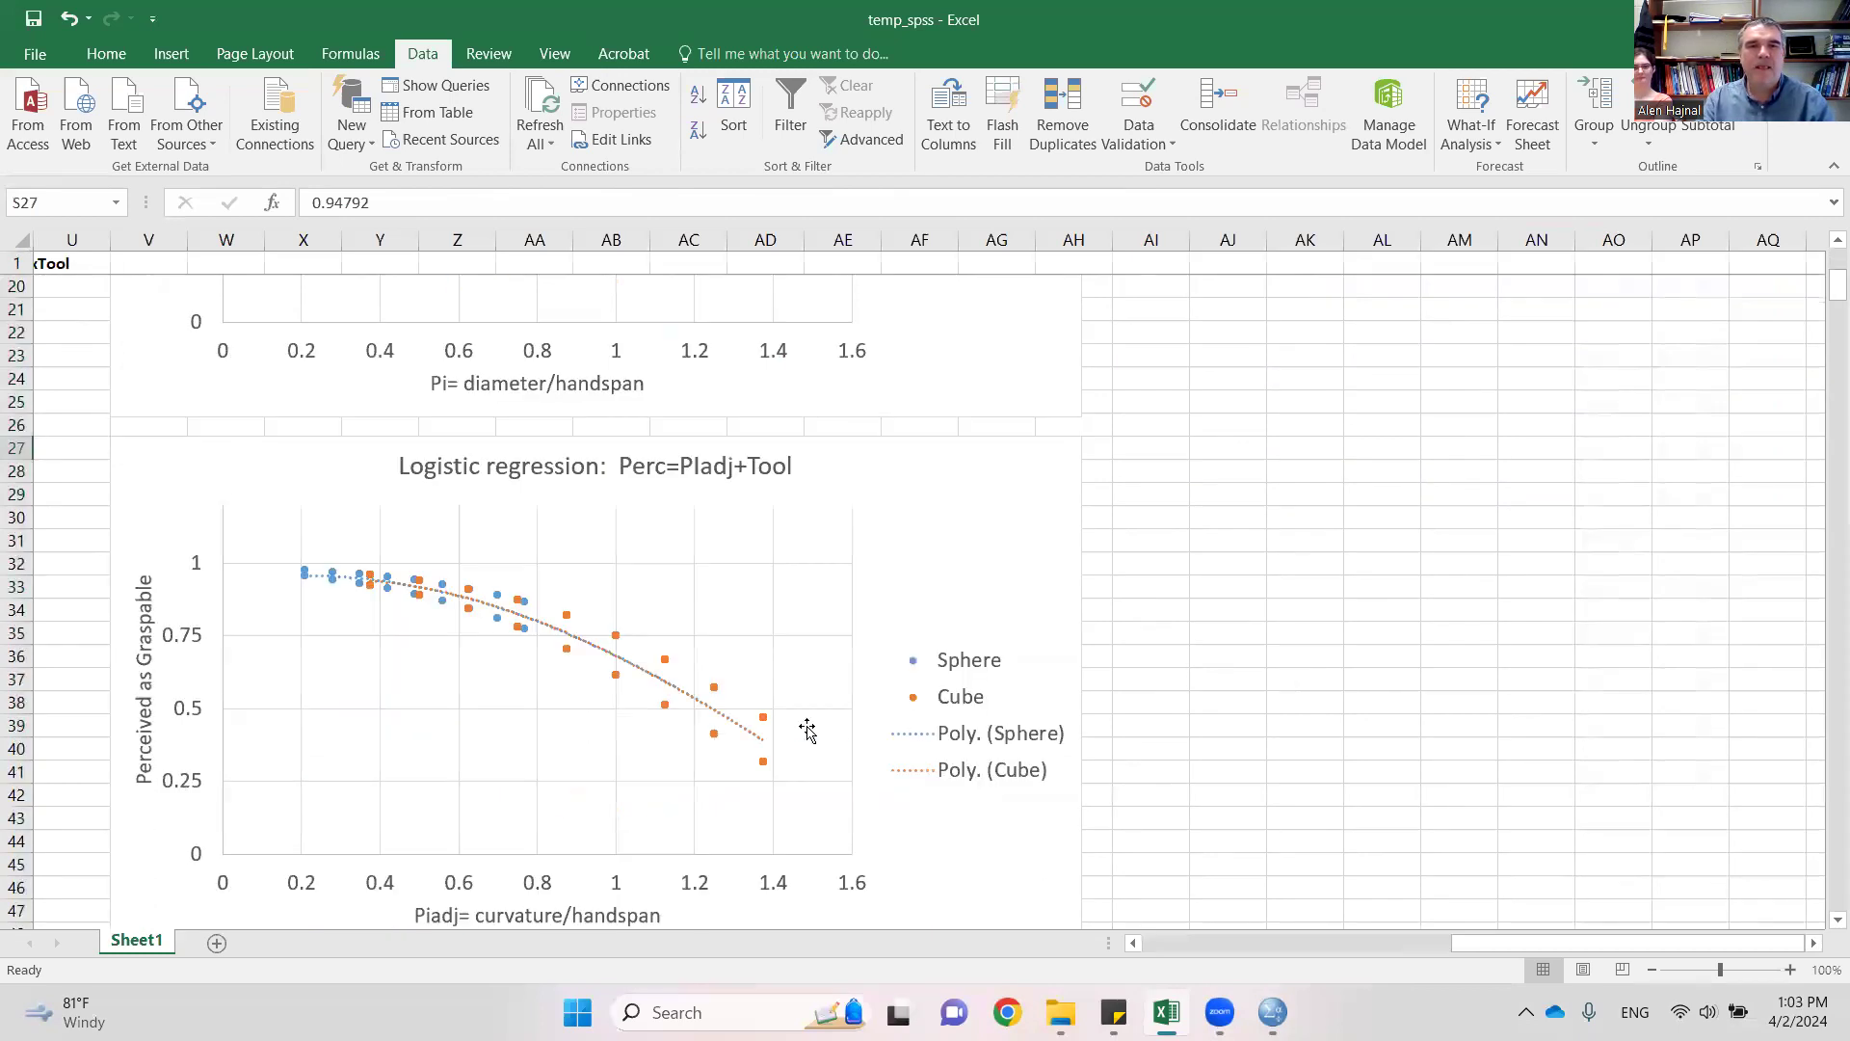
- Rename the Sphere series in the Perc=PIadj+Tool chart's data source as "grabber"
left_click(668, 665)
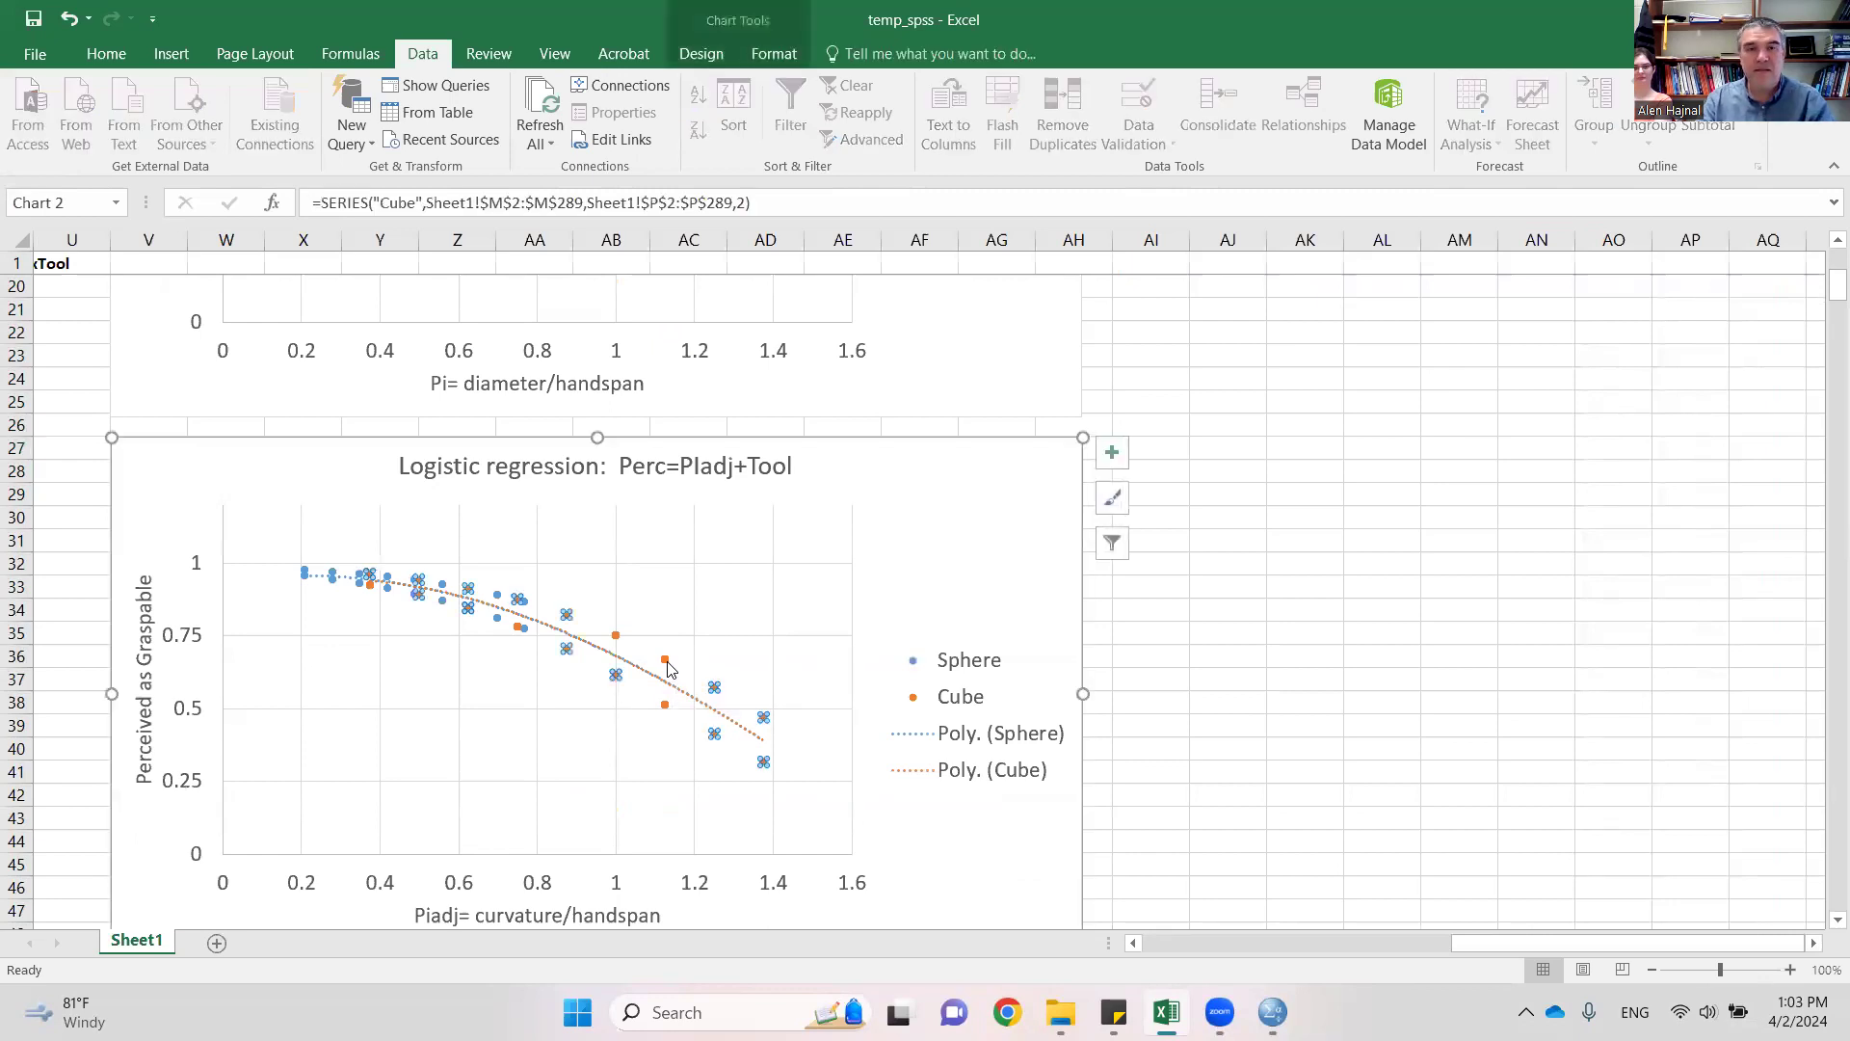
right_click(669, 668)
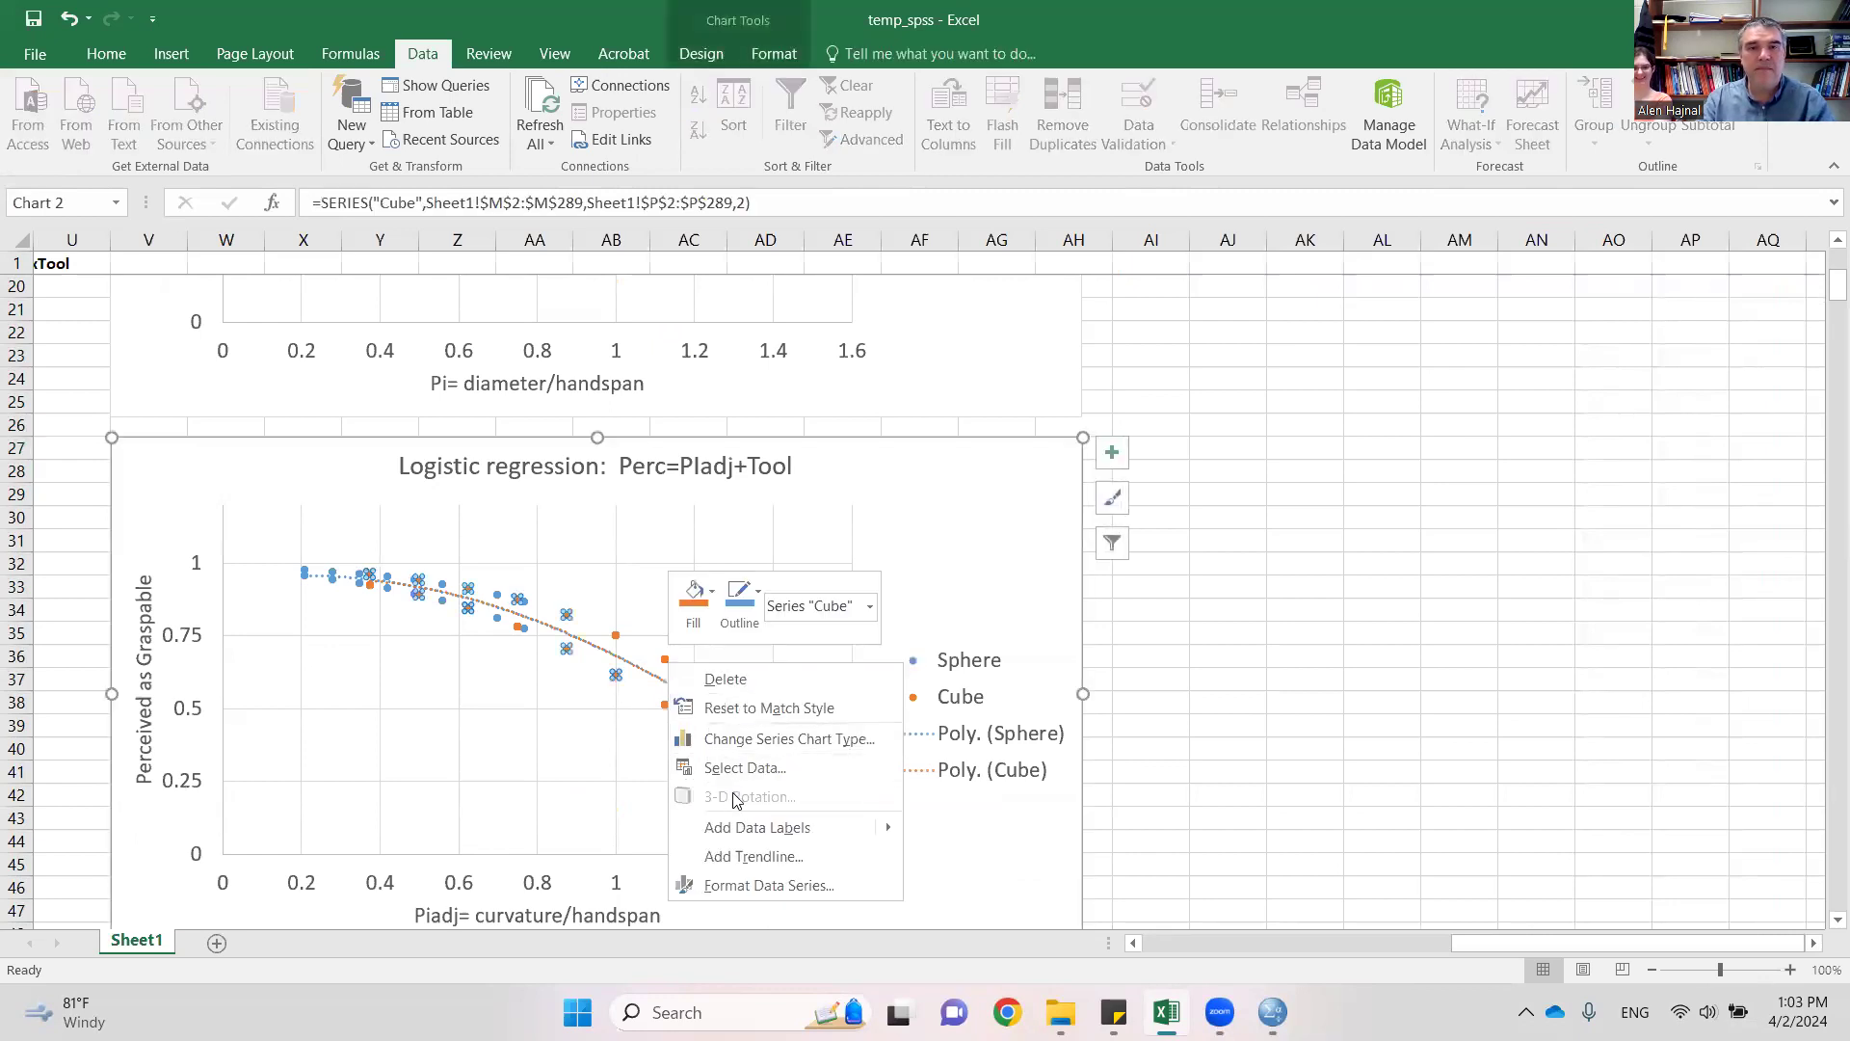
left_click(748, 768)
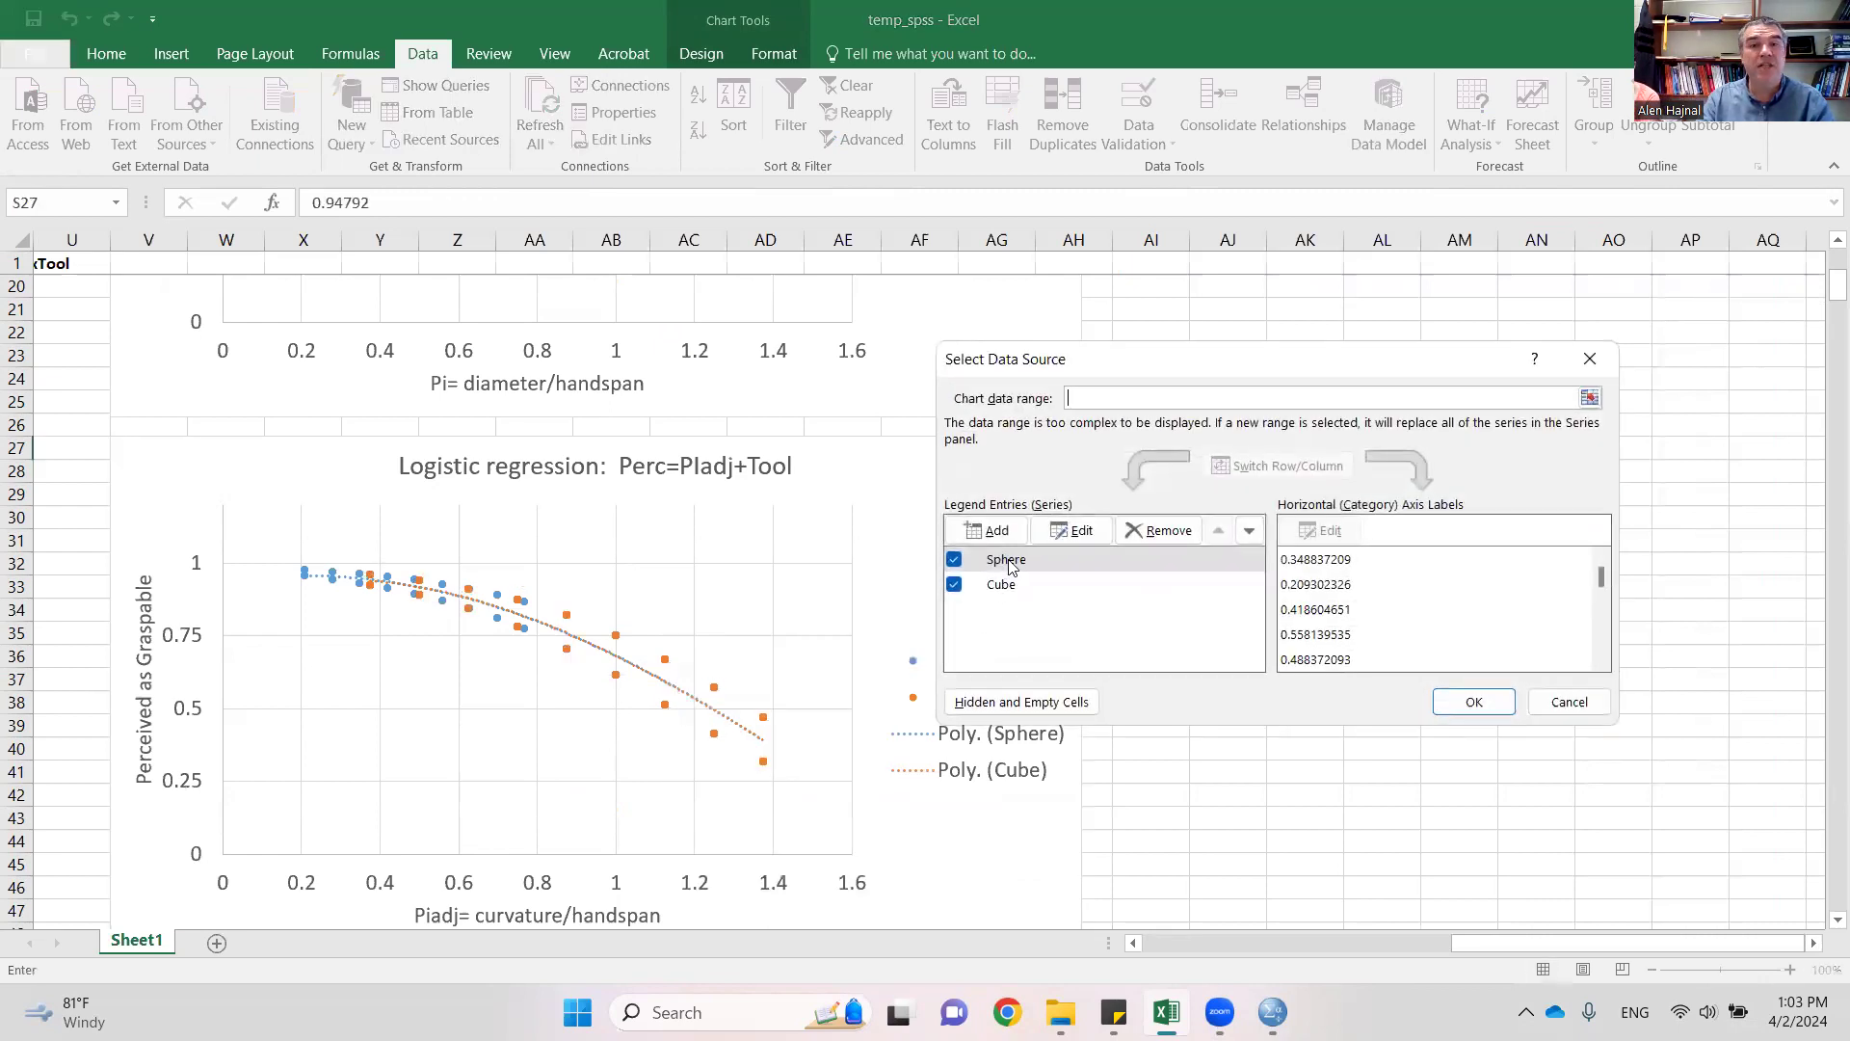
left_click(1081, 532)
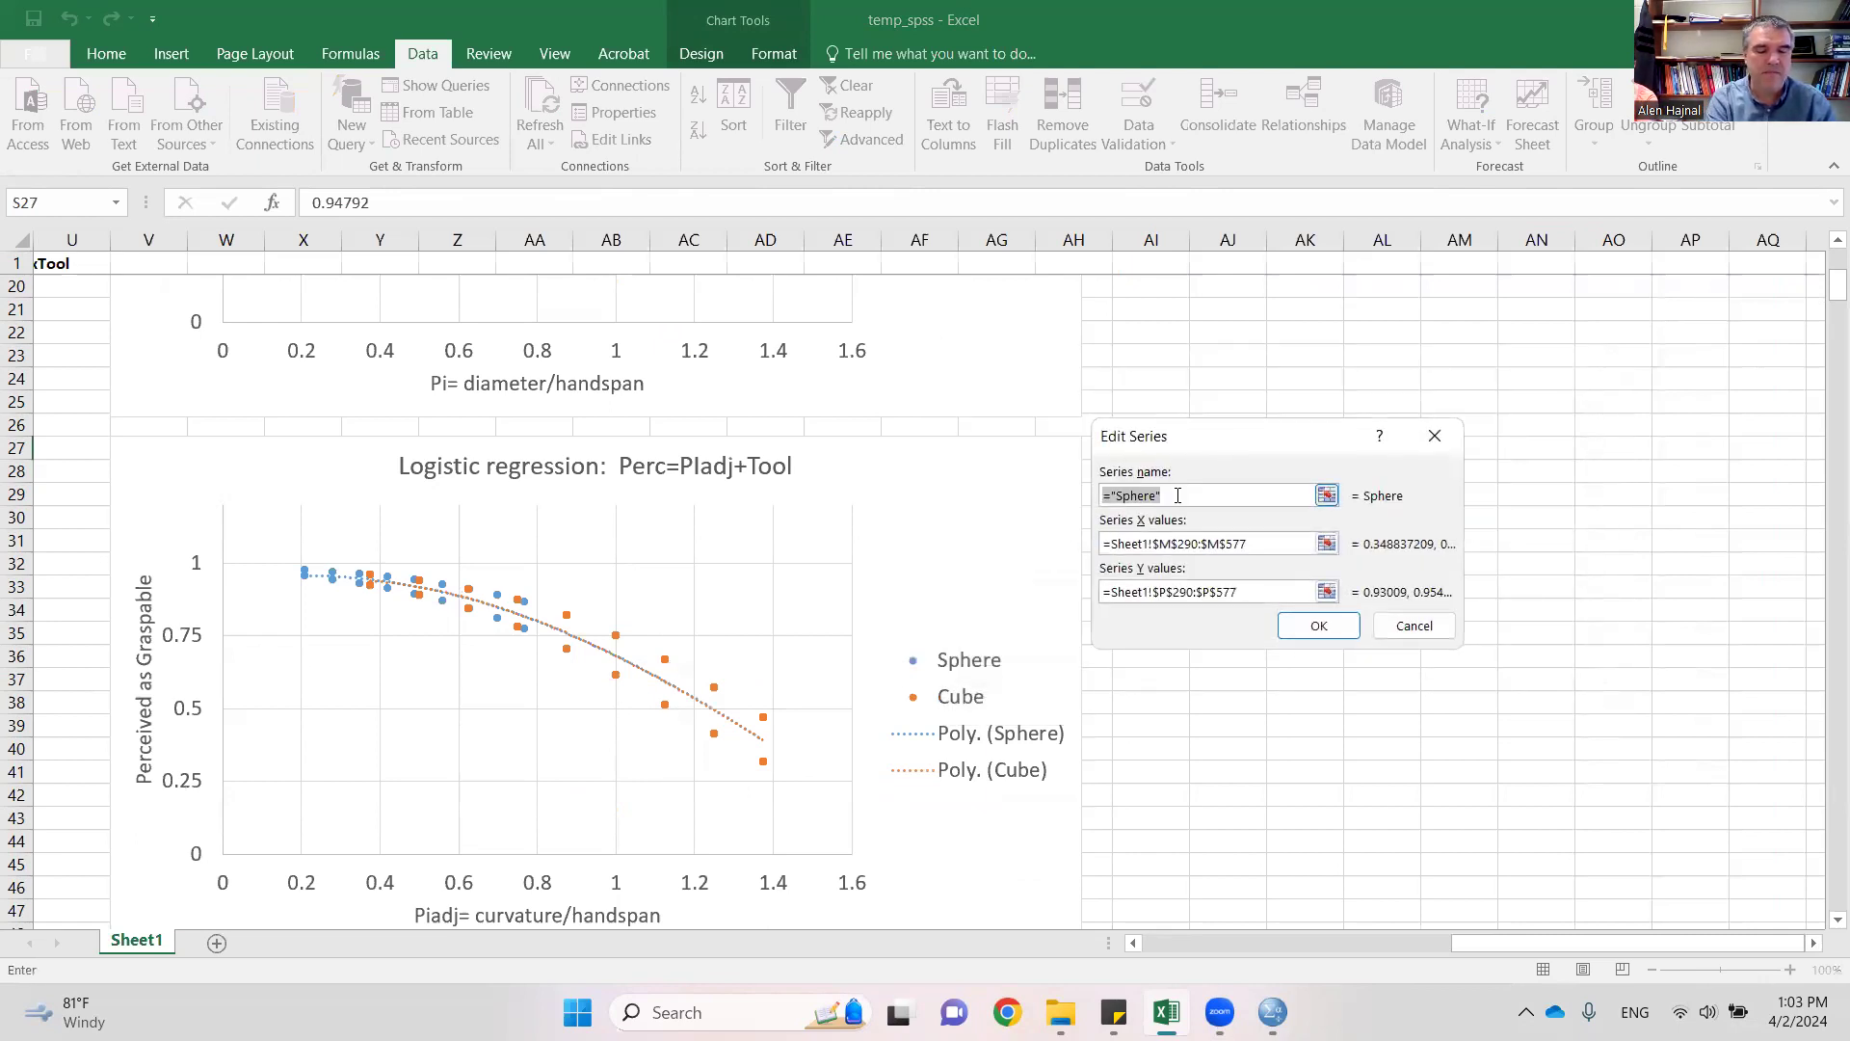
type("grabber")
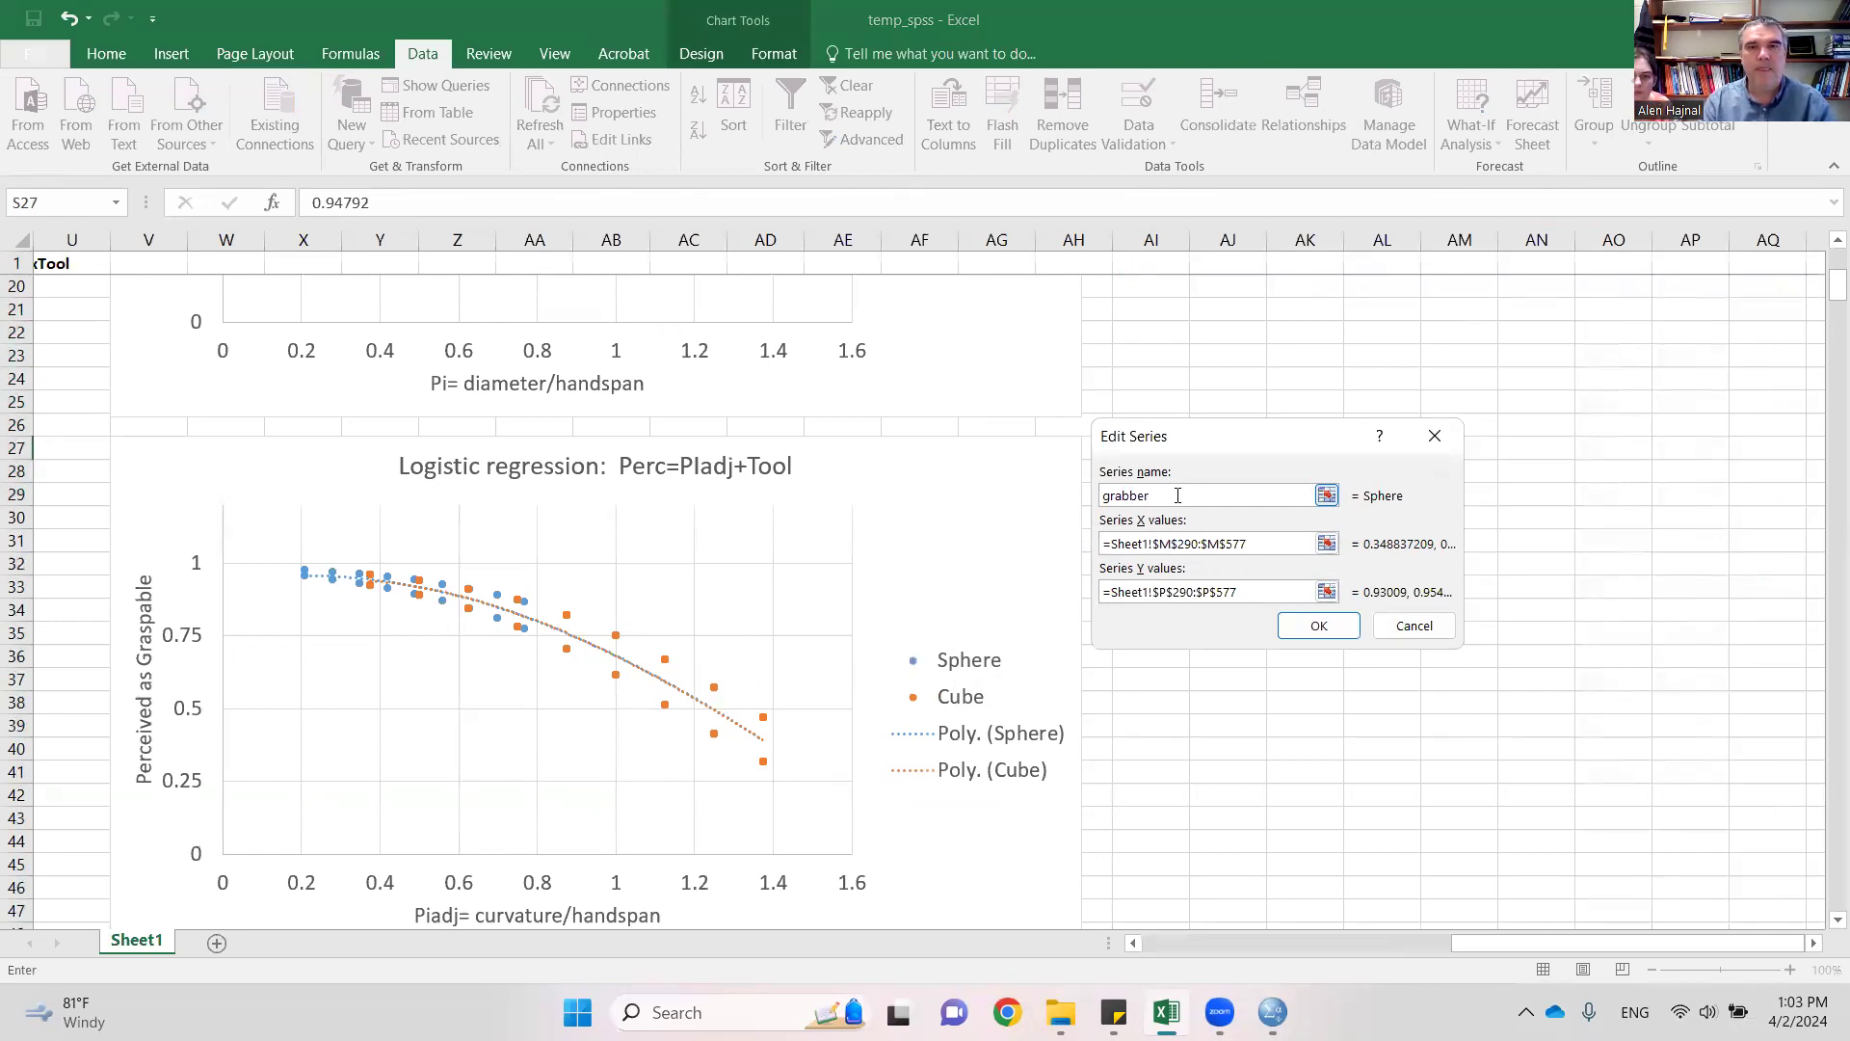
- Set the grabber series' X values to the AdjPi data in the Grabber rows, Sheet1 N2:N289
key("Tab")
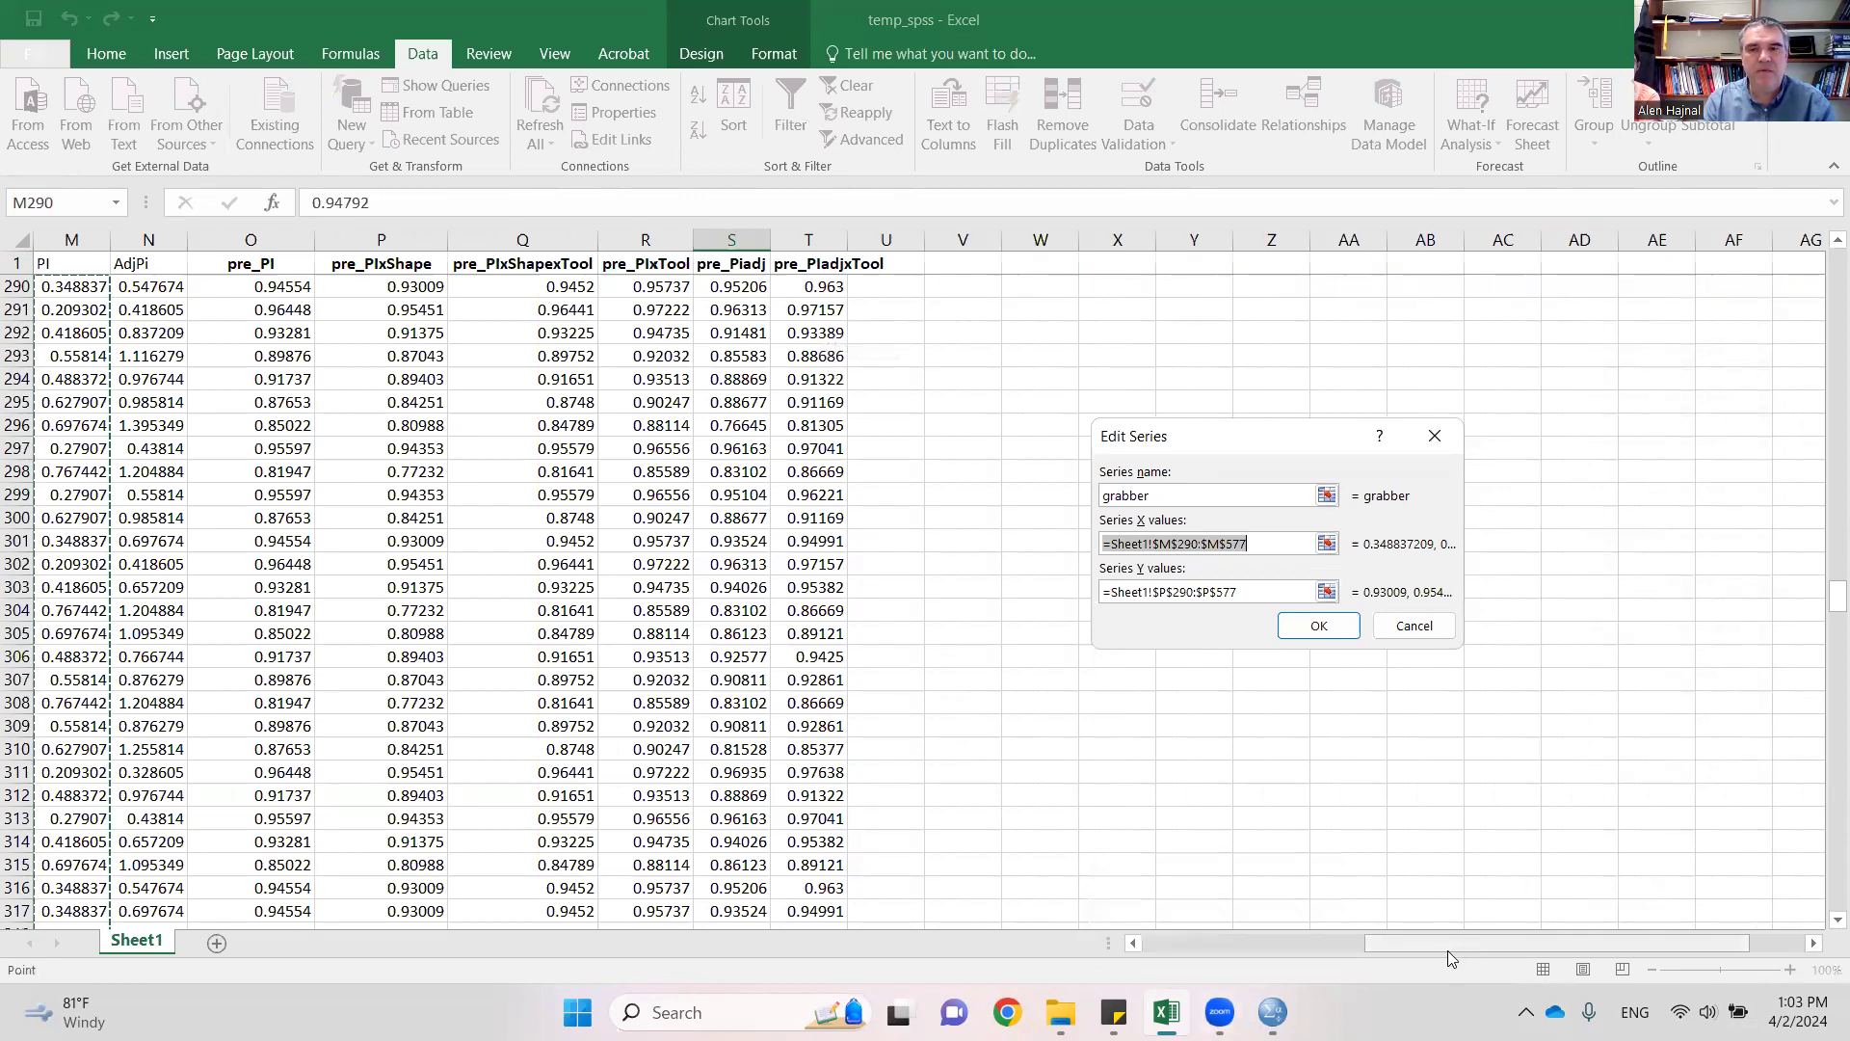
left_click(1134, 943)
left_click(1133, 943)
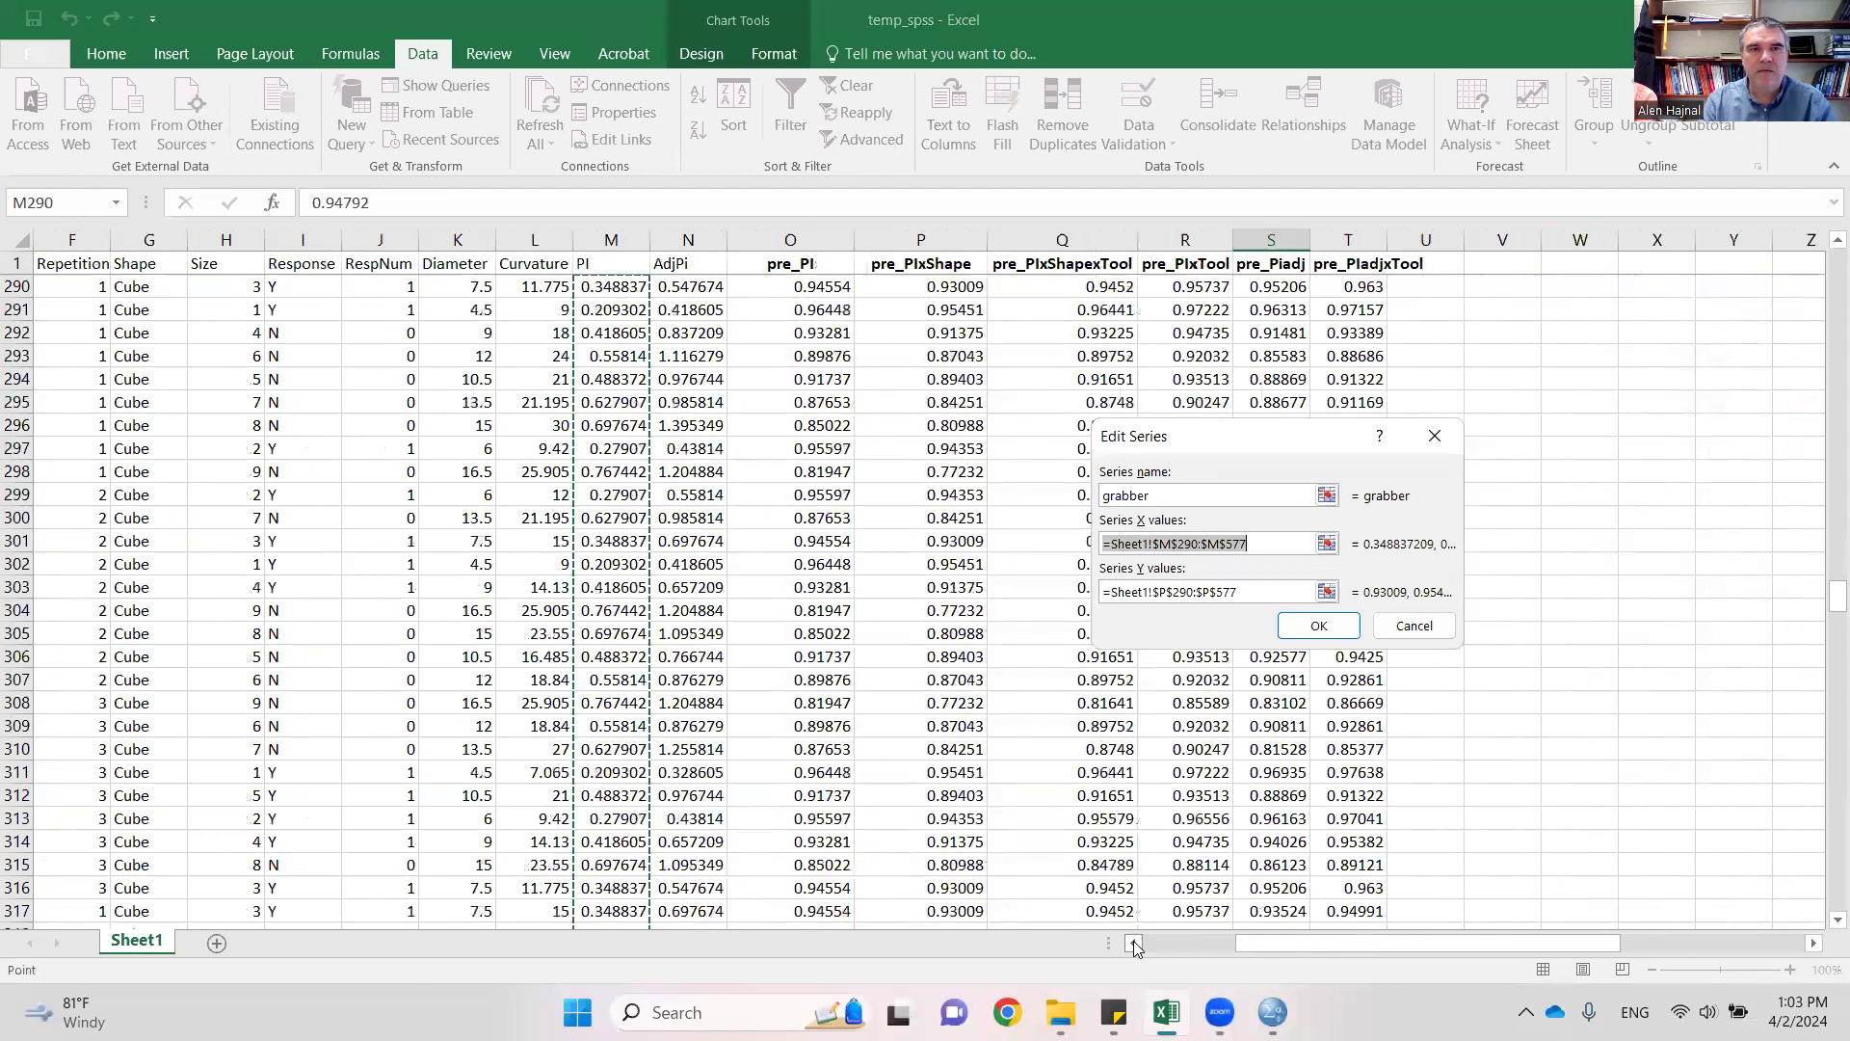
left_click(1134, 943)
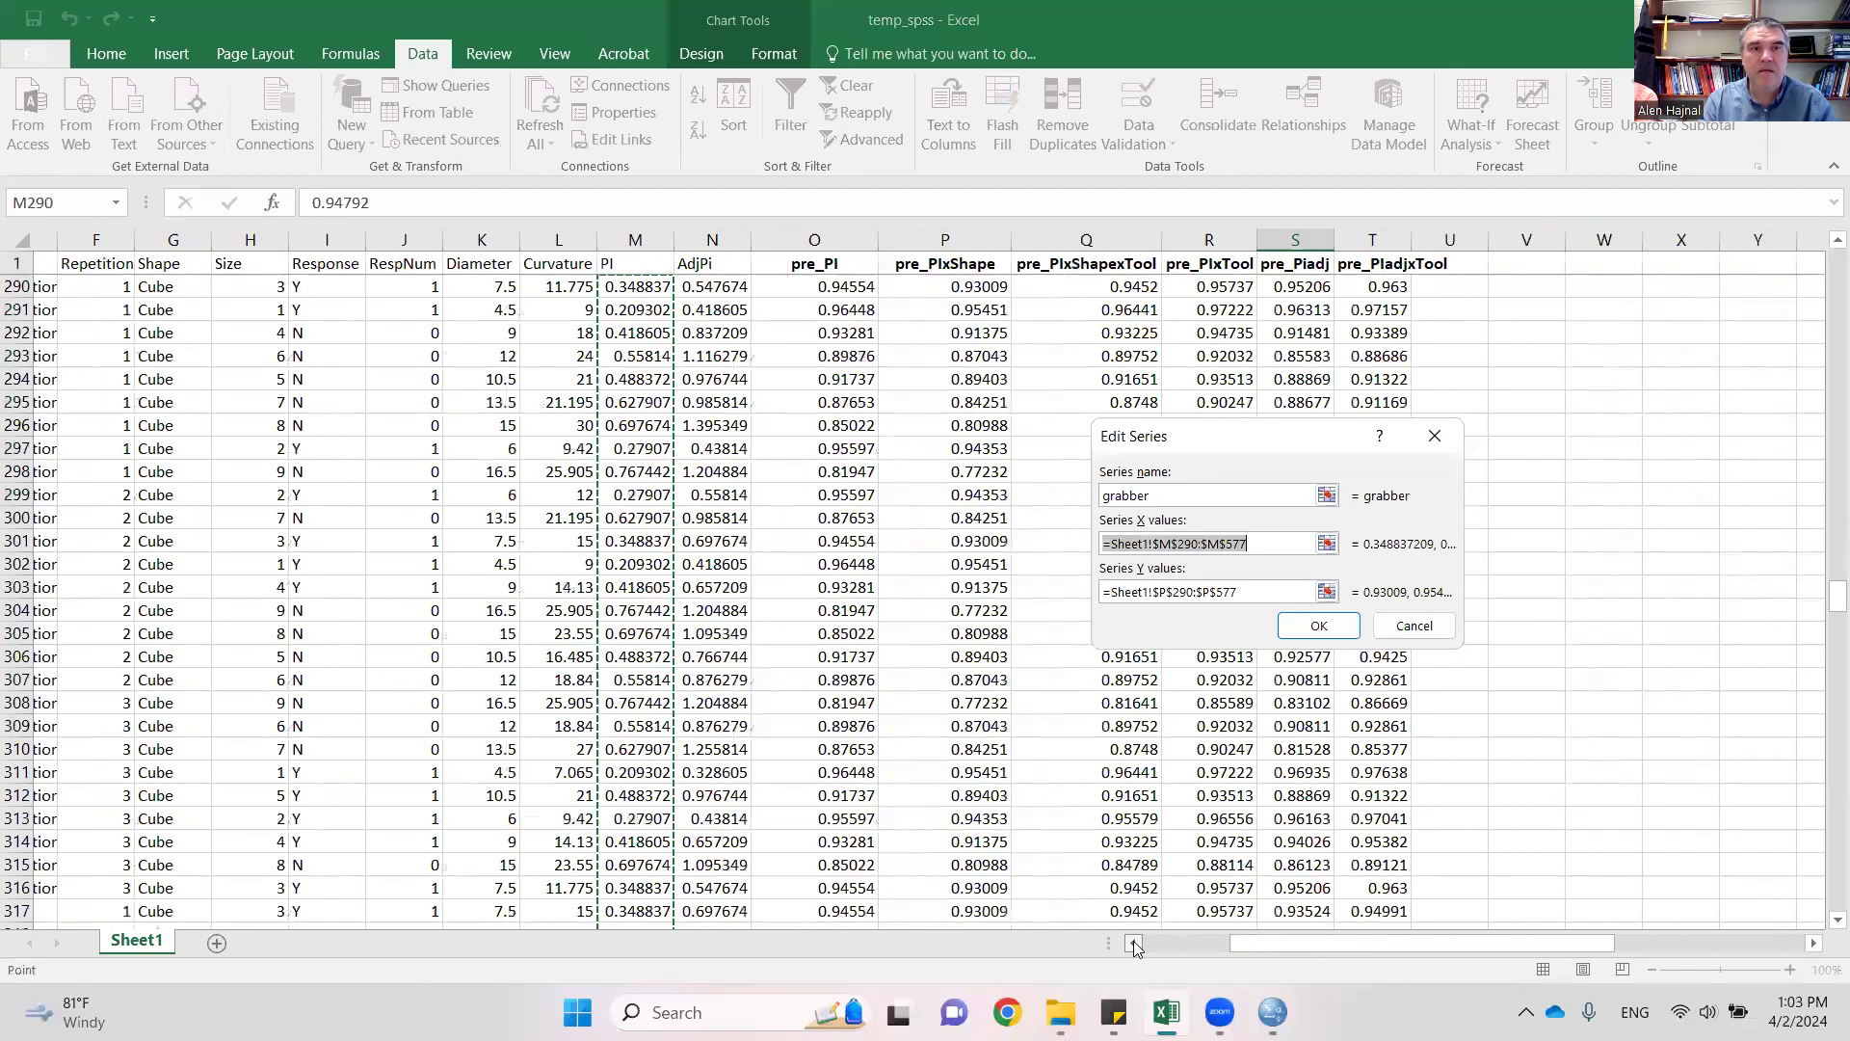
left_click(1134, 944)
left_click(1133, 943)
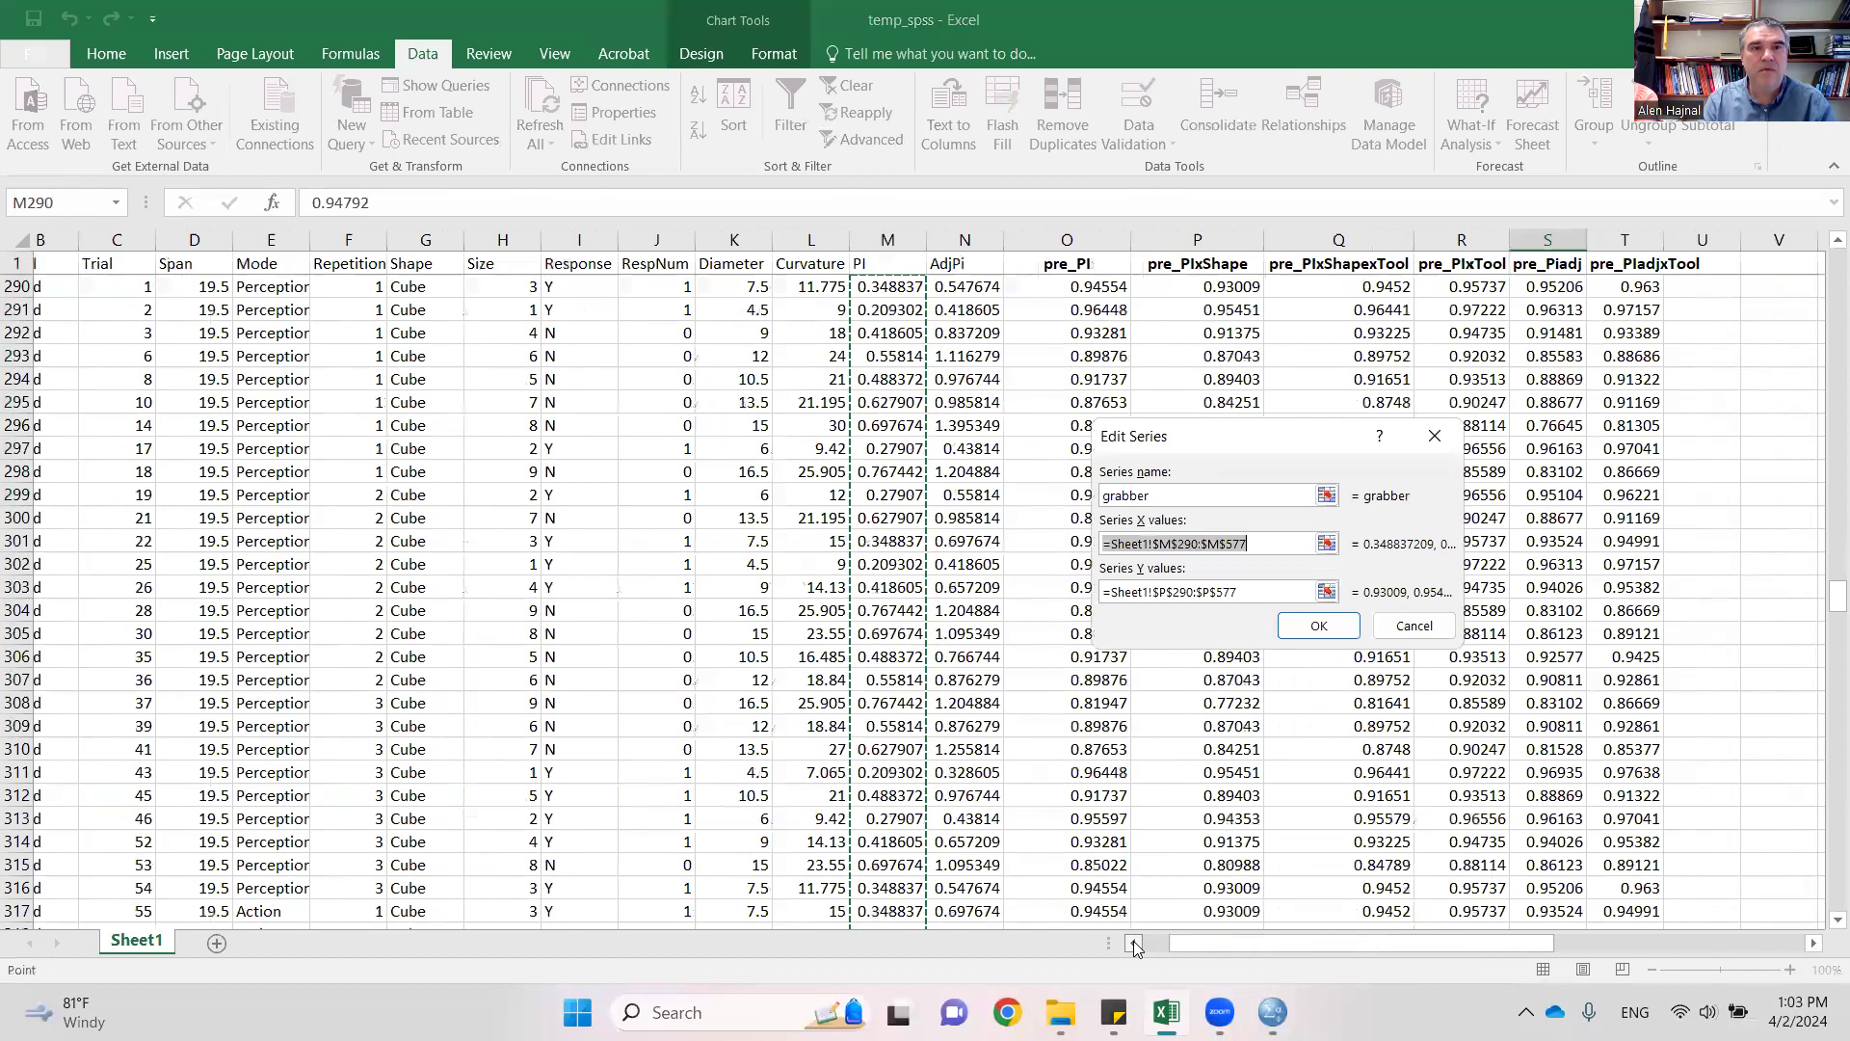
left_click(1133, 944)
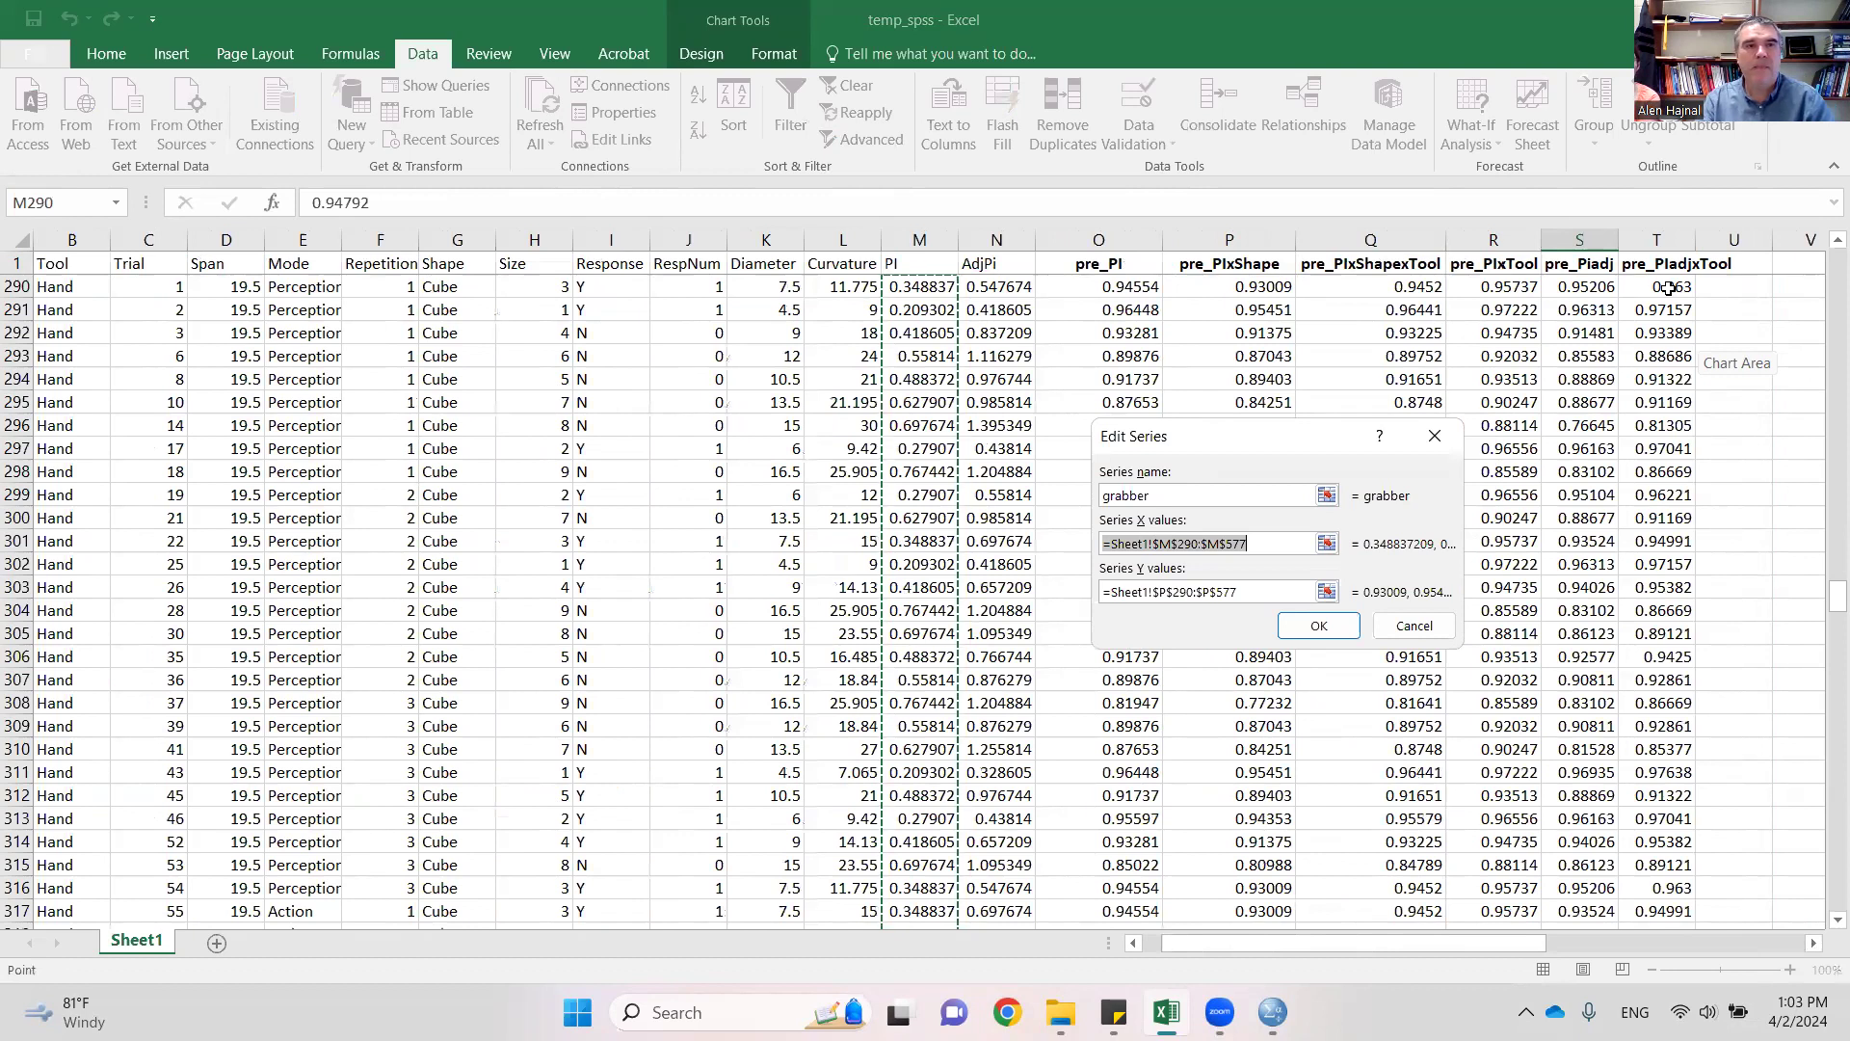
left_click_drag(1838, 596, 1818, 236)
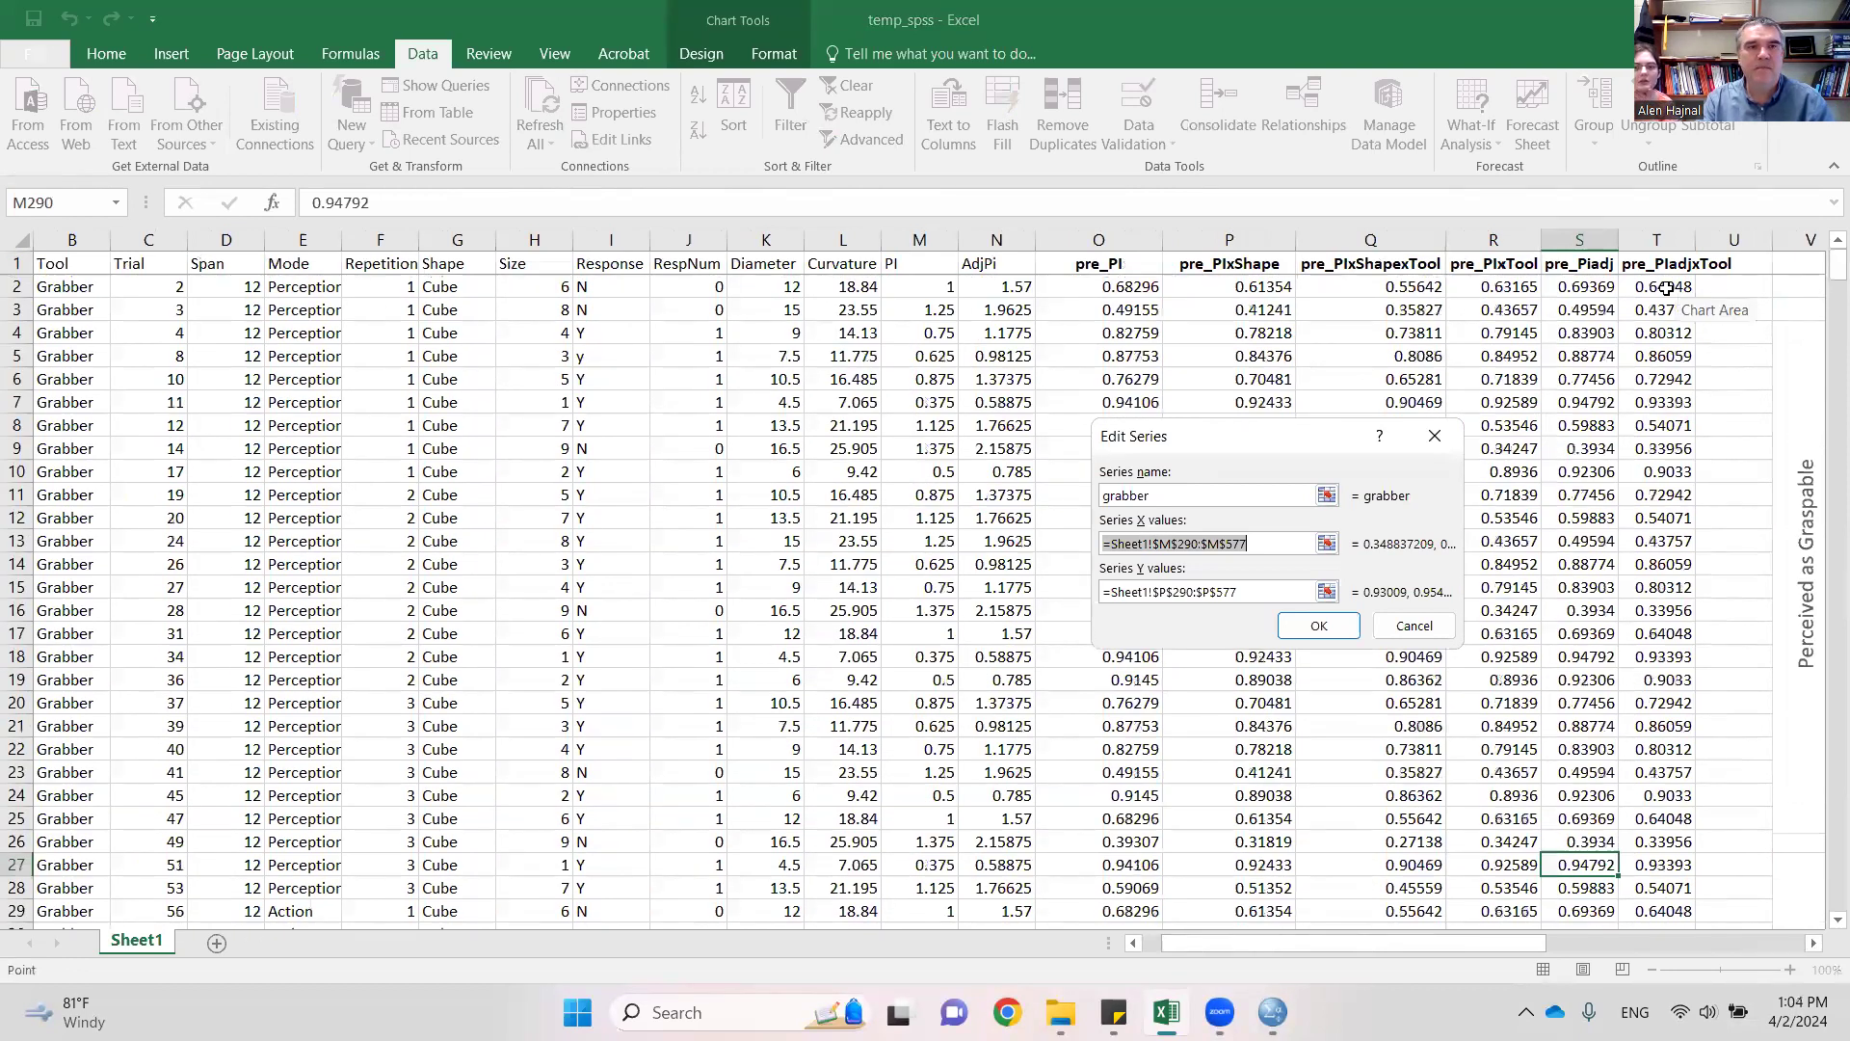
left_click_drag(1666, 287, 1660, 482)
left_click_drag(1823, 366, 1822, 269)
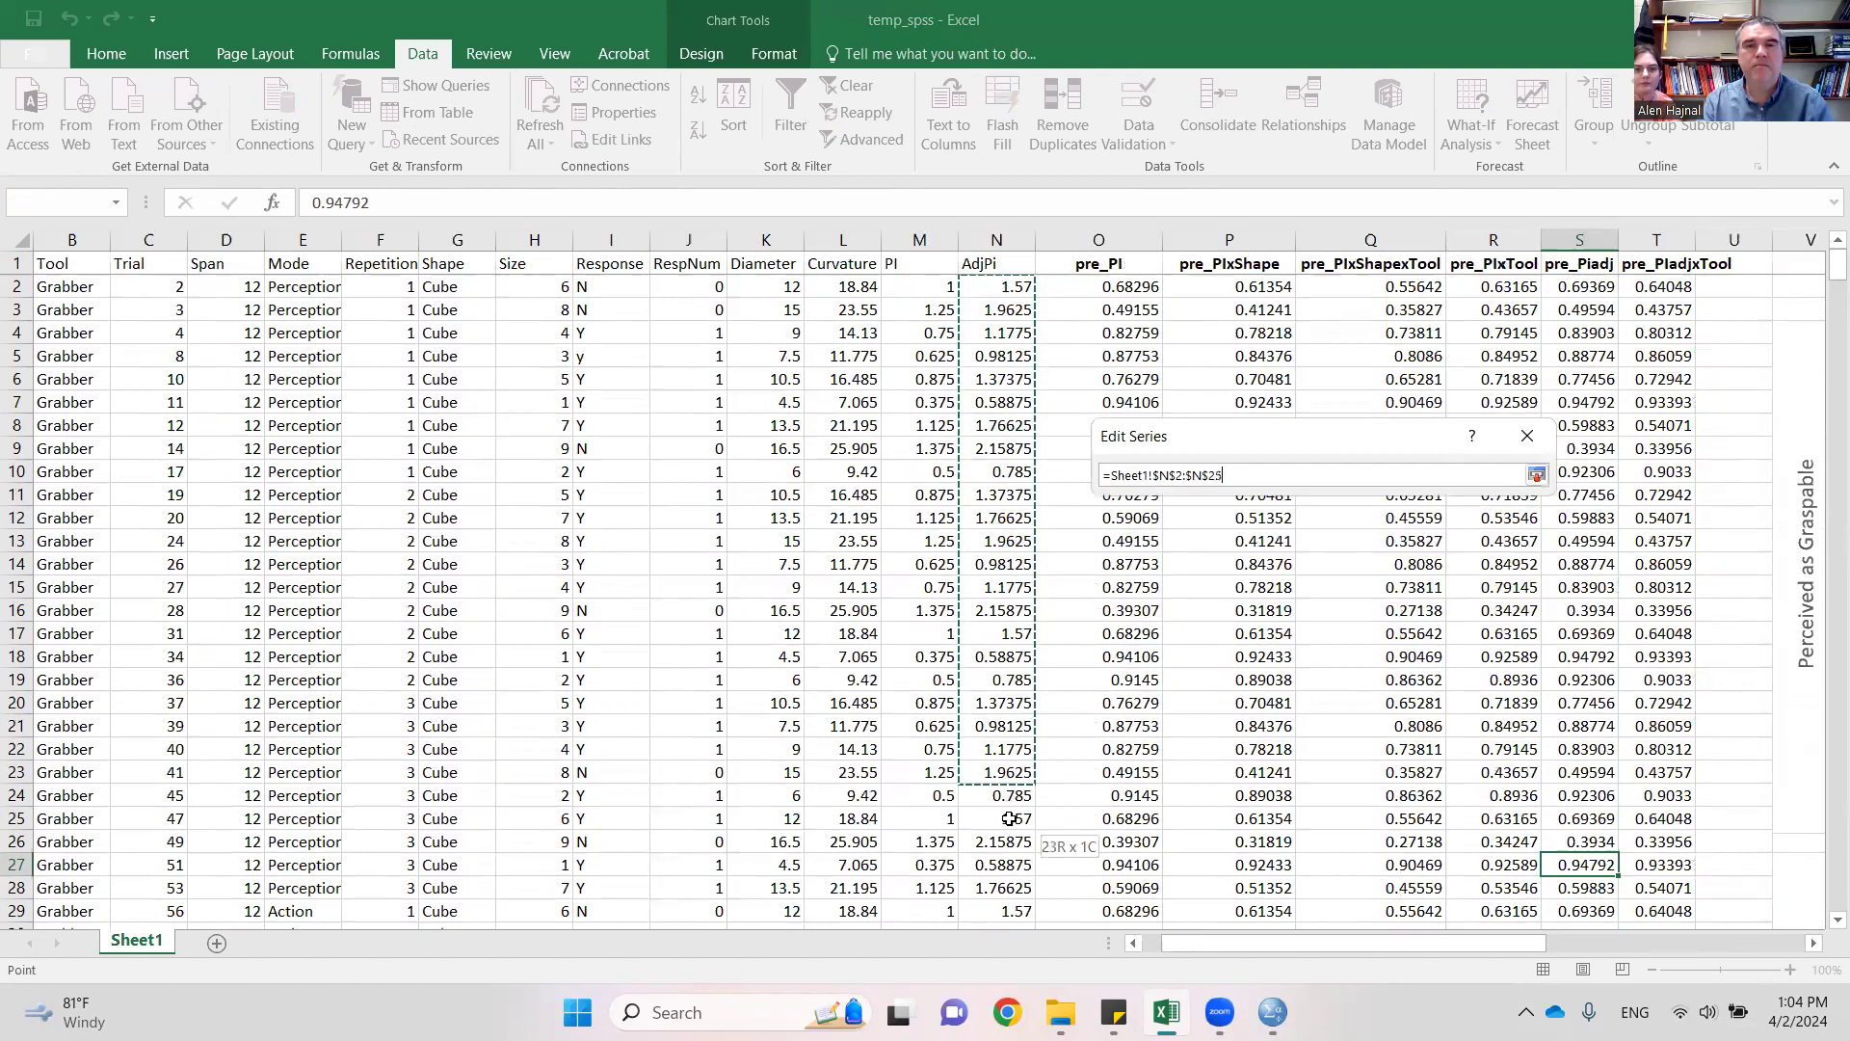
left_click_drag(1007, 935, 1007, 862)
left_click_drag(997, 594, 992, 529)
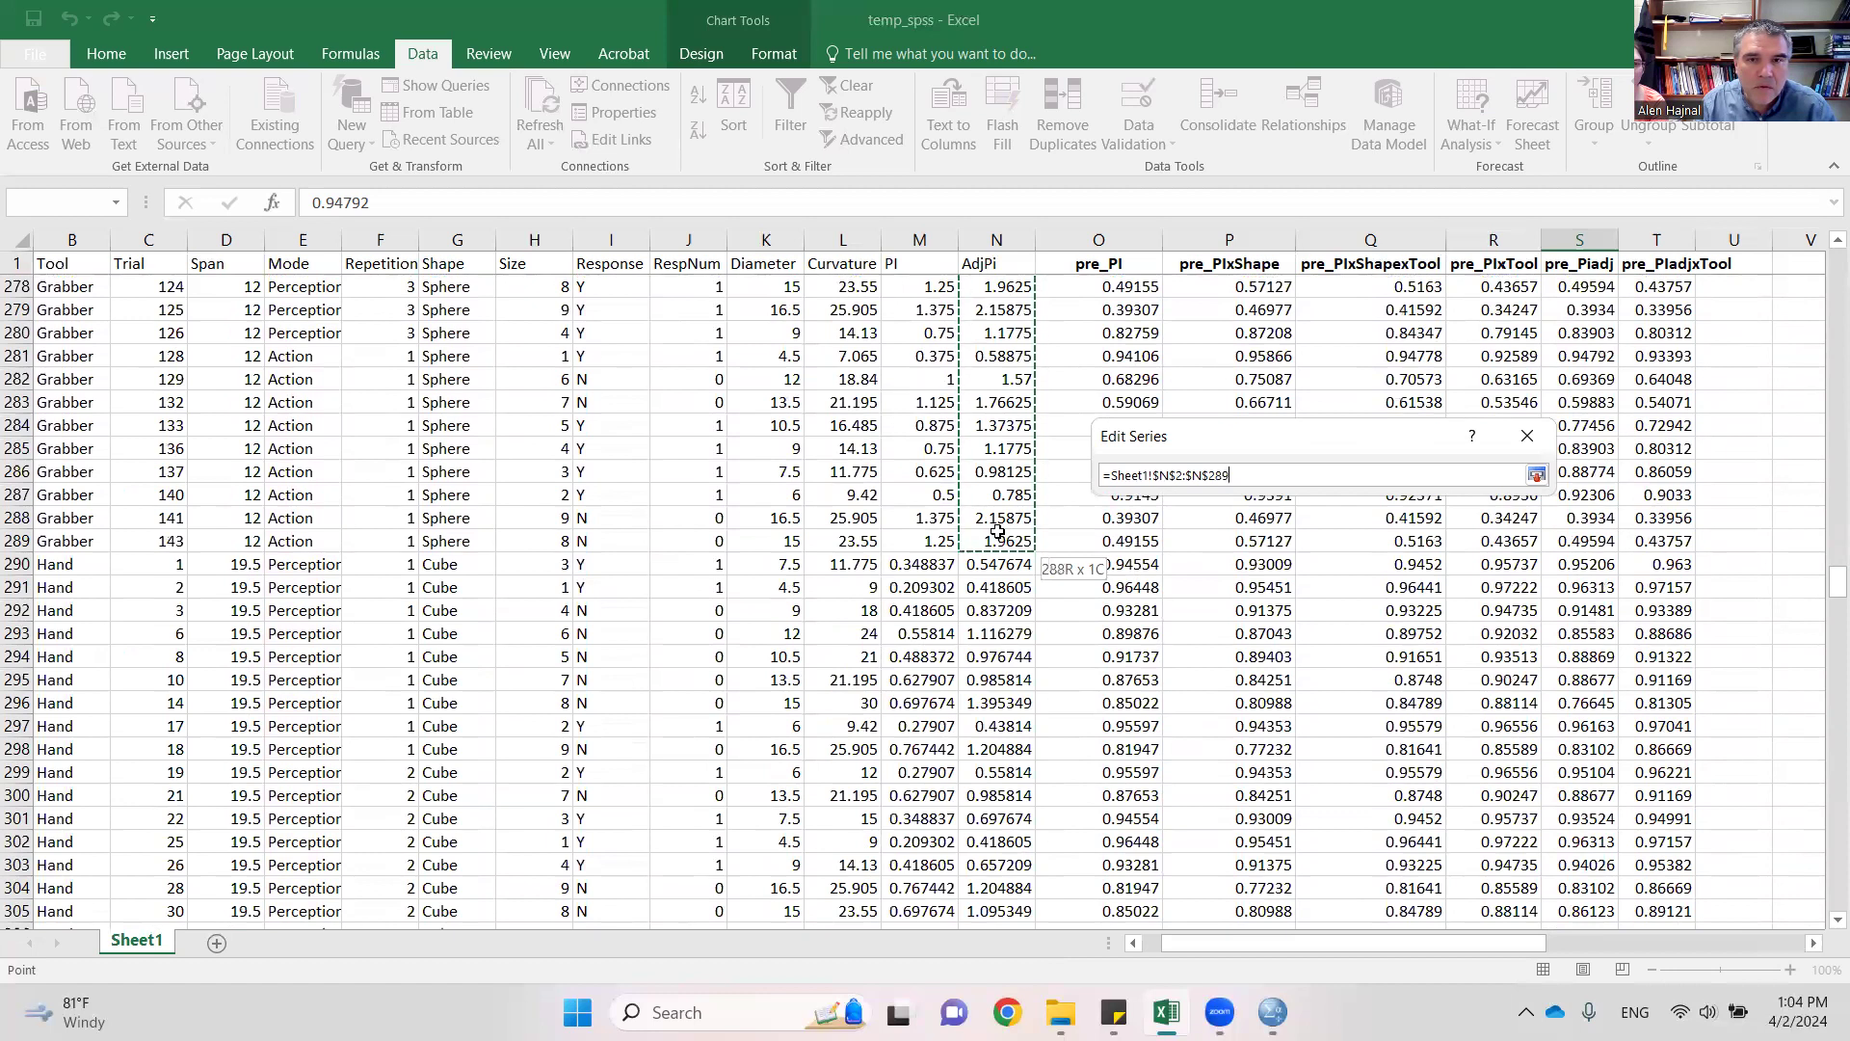
left_click_drag(997, 532, 997, 532)
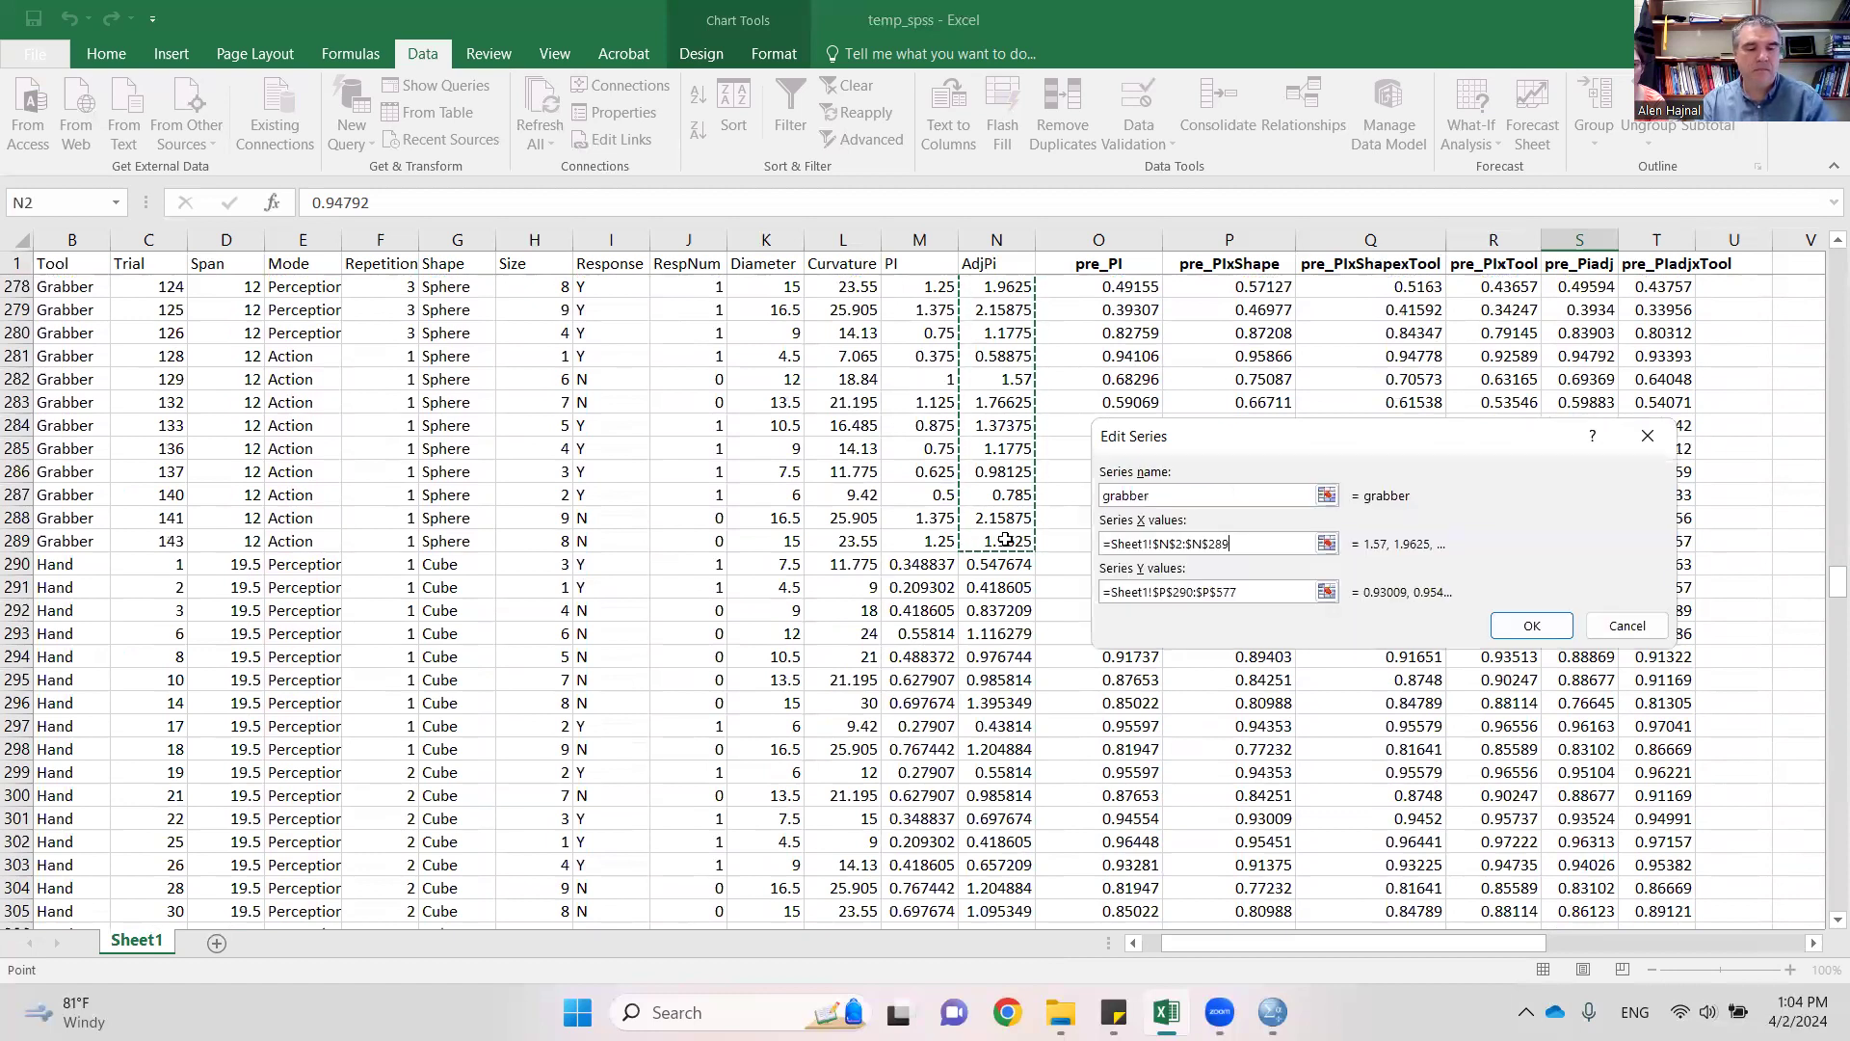
- Set the grabber series' Y values to the pre_PIadjxTool data in T2:T289 and accept the series edit
key("Tab")
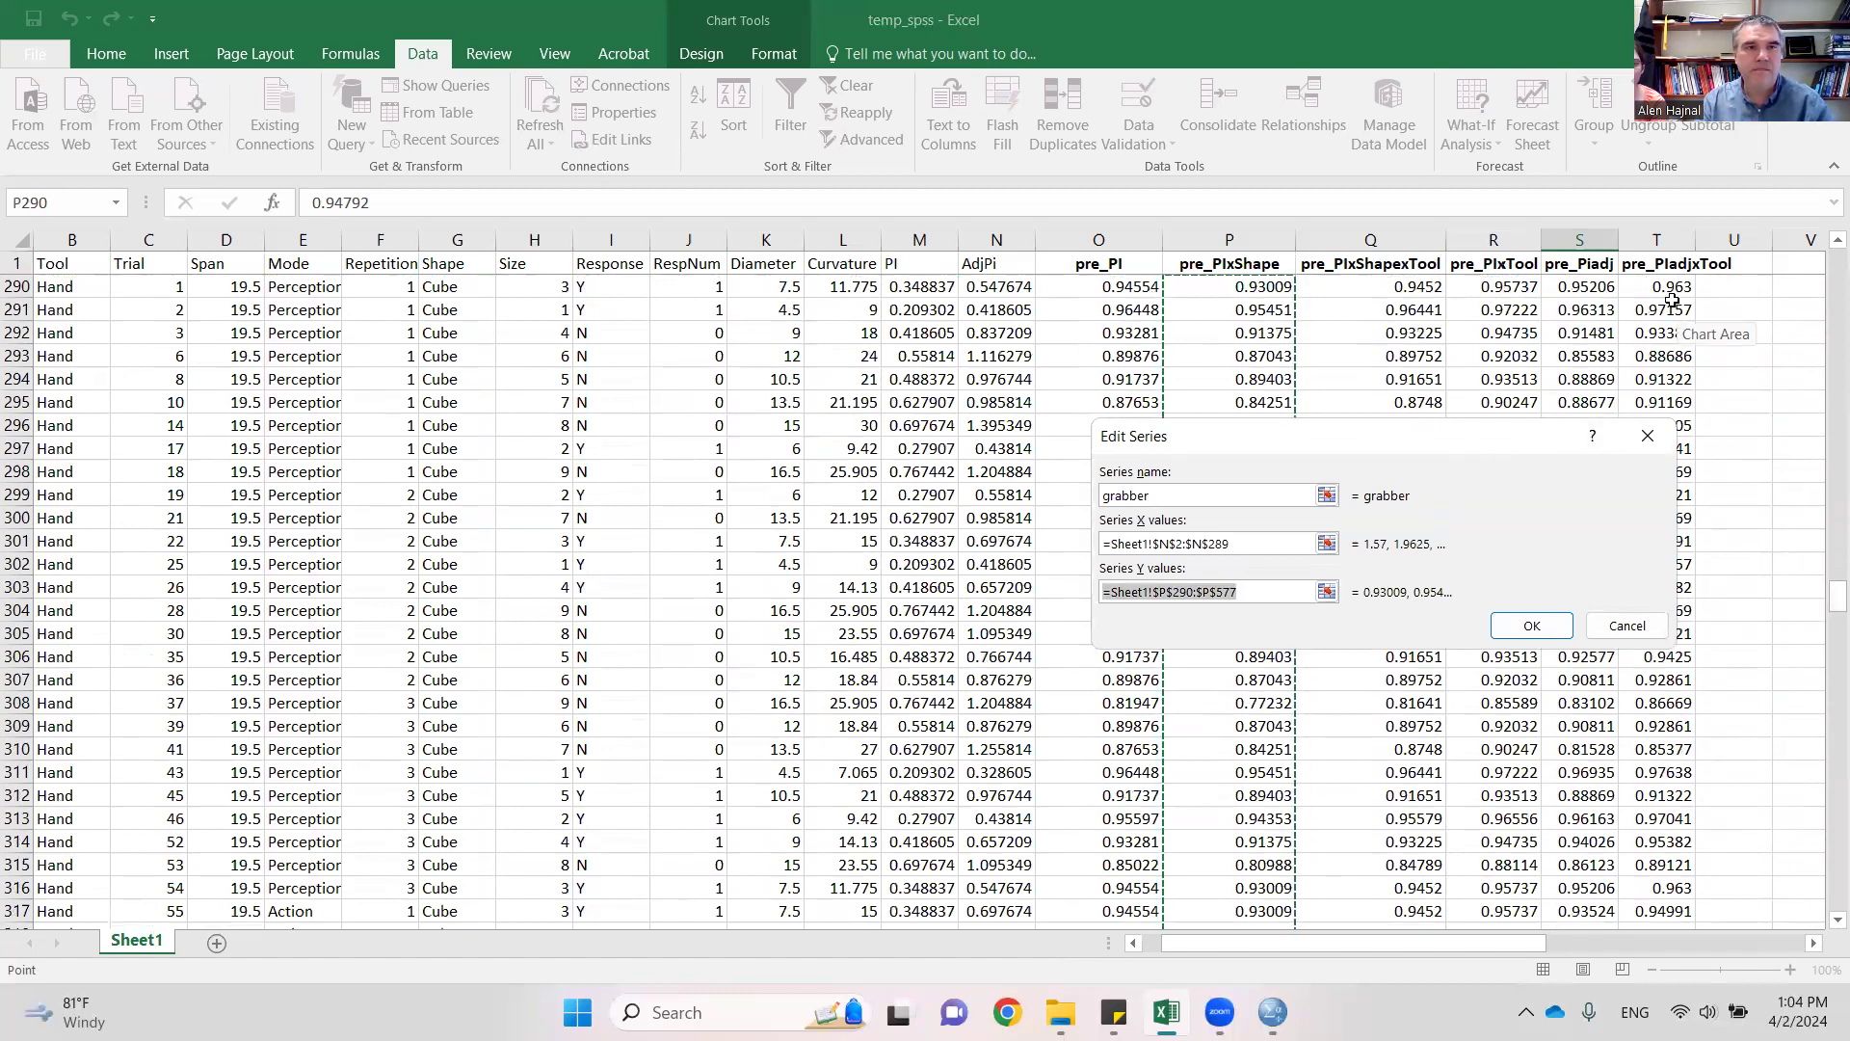
scroll(1796, 648, "down", 1)
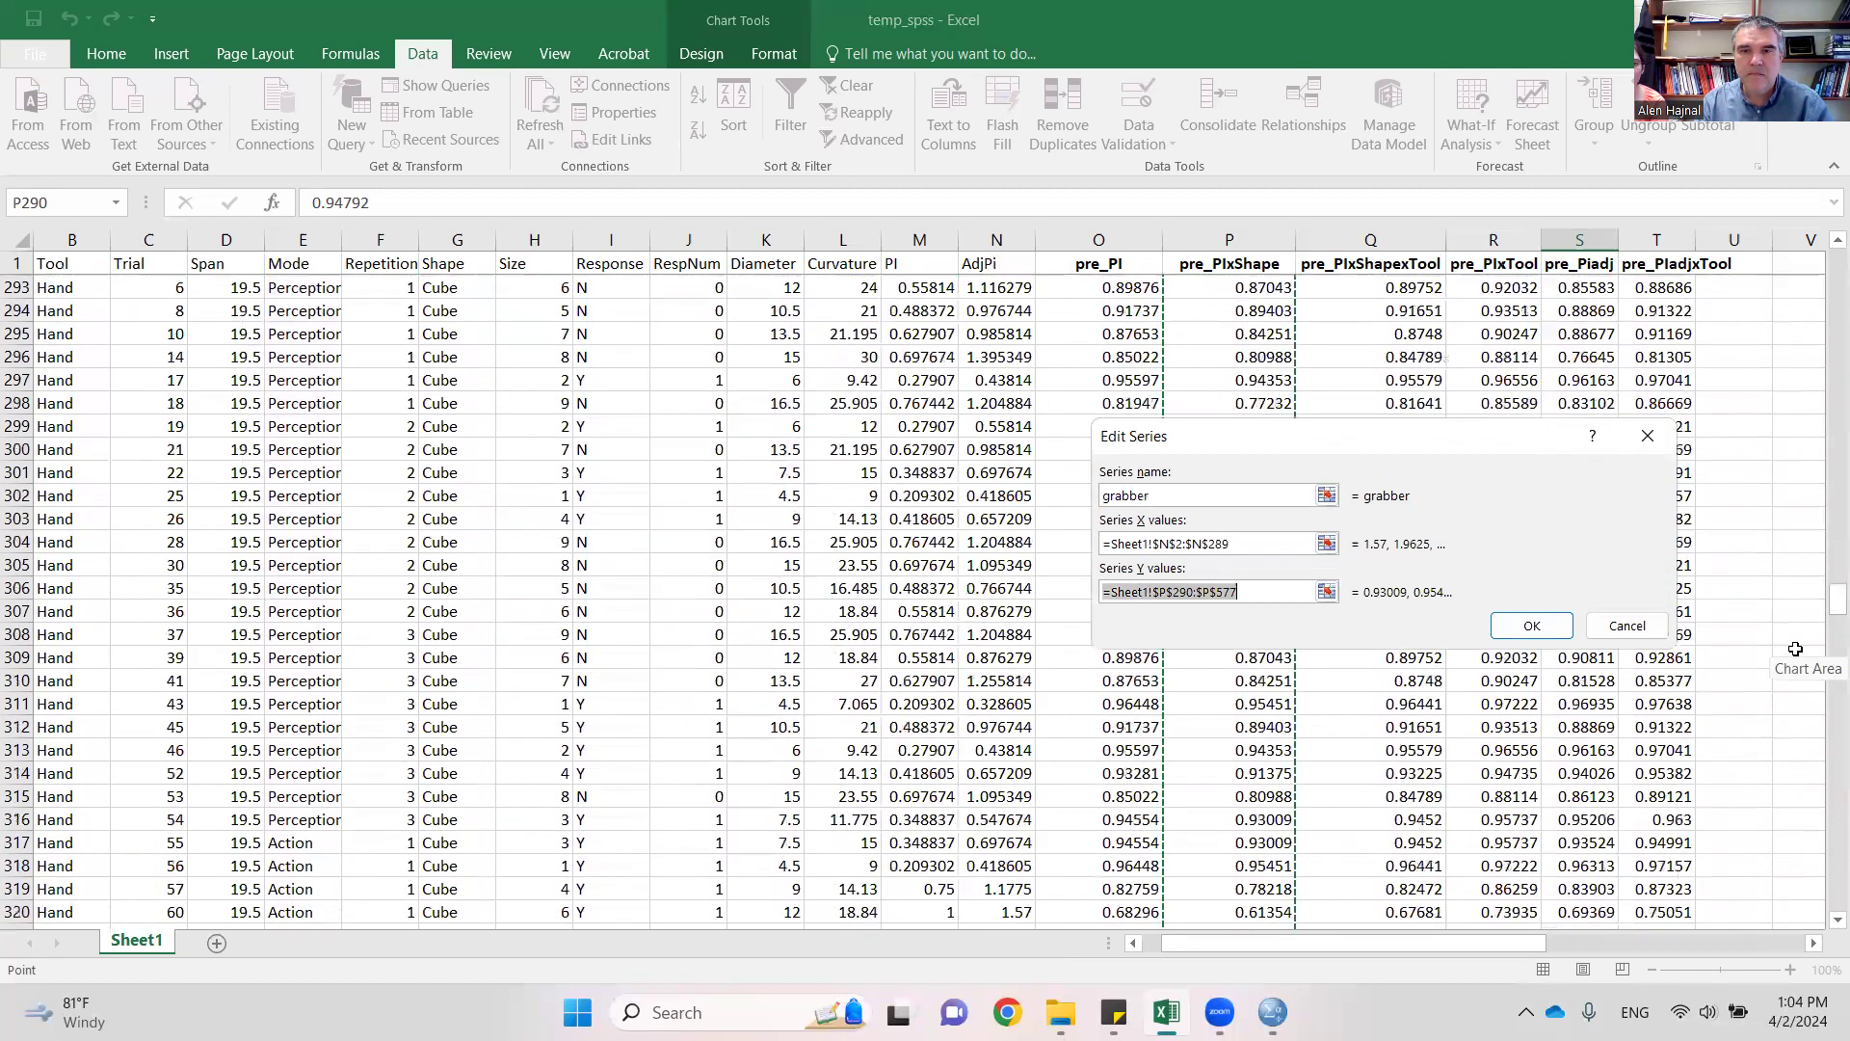
scroll(1795, 649, "up", 3)
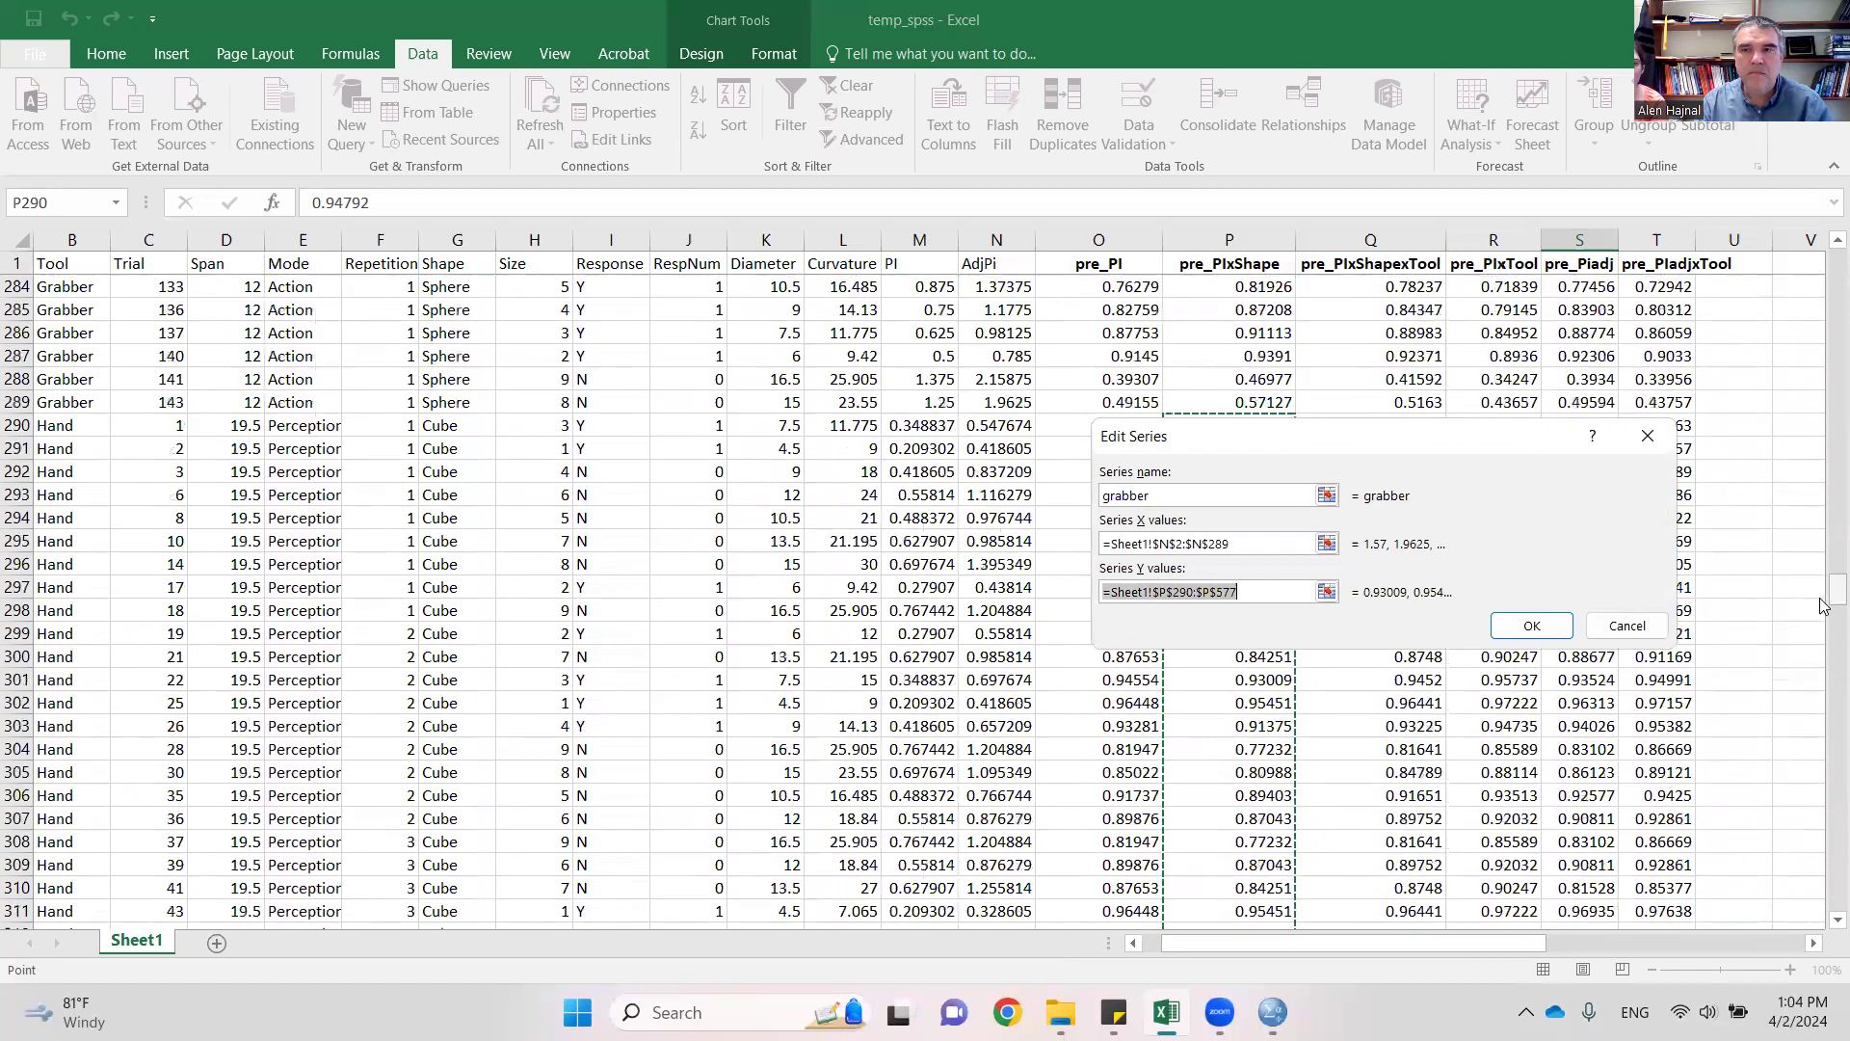
left_click_drag(1836, 596, 1822, 366)
left_click_drag(1821, 461, 1810, 182)
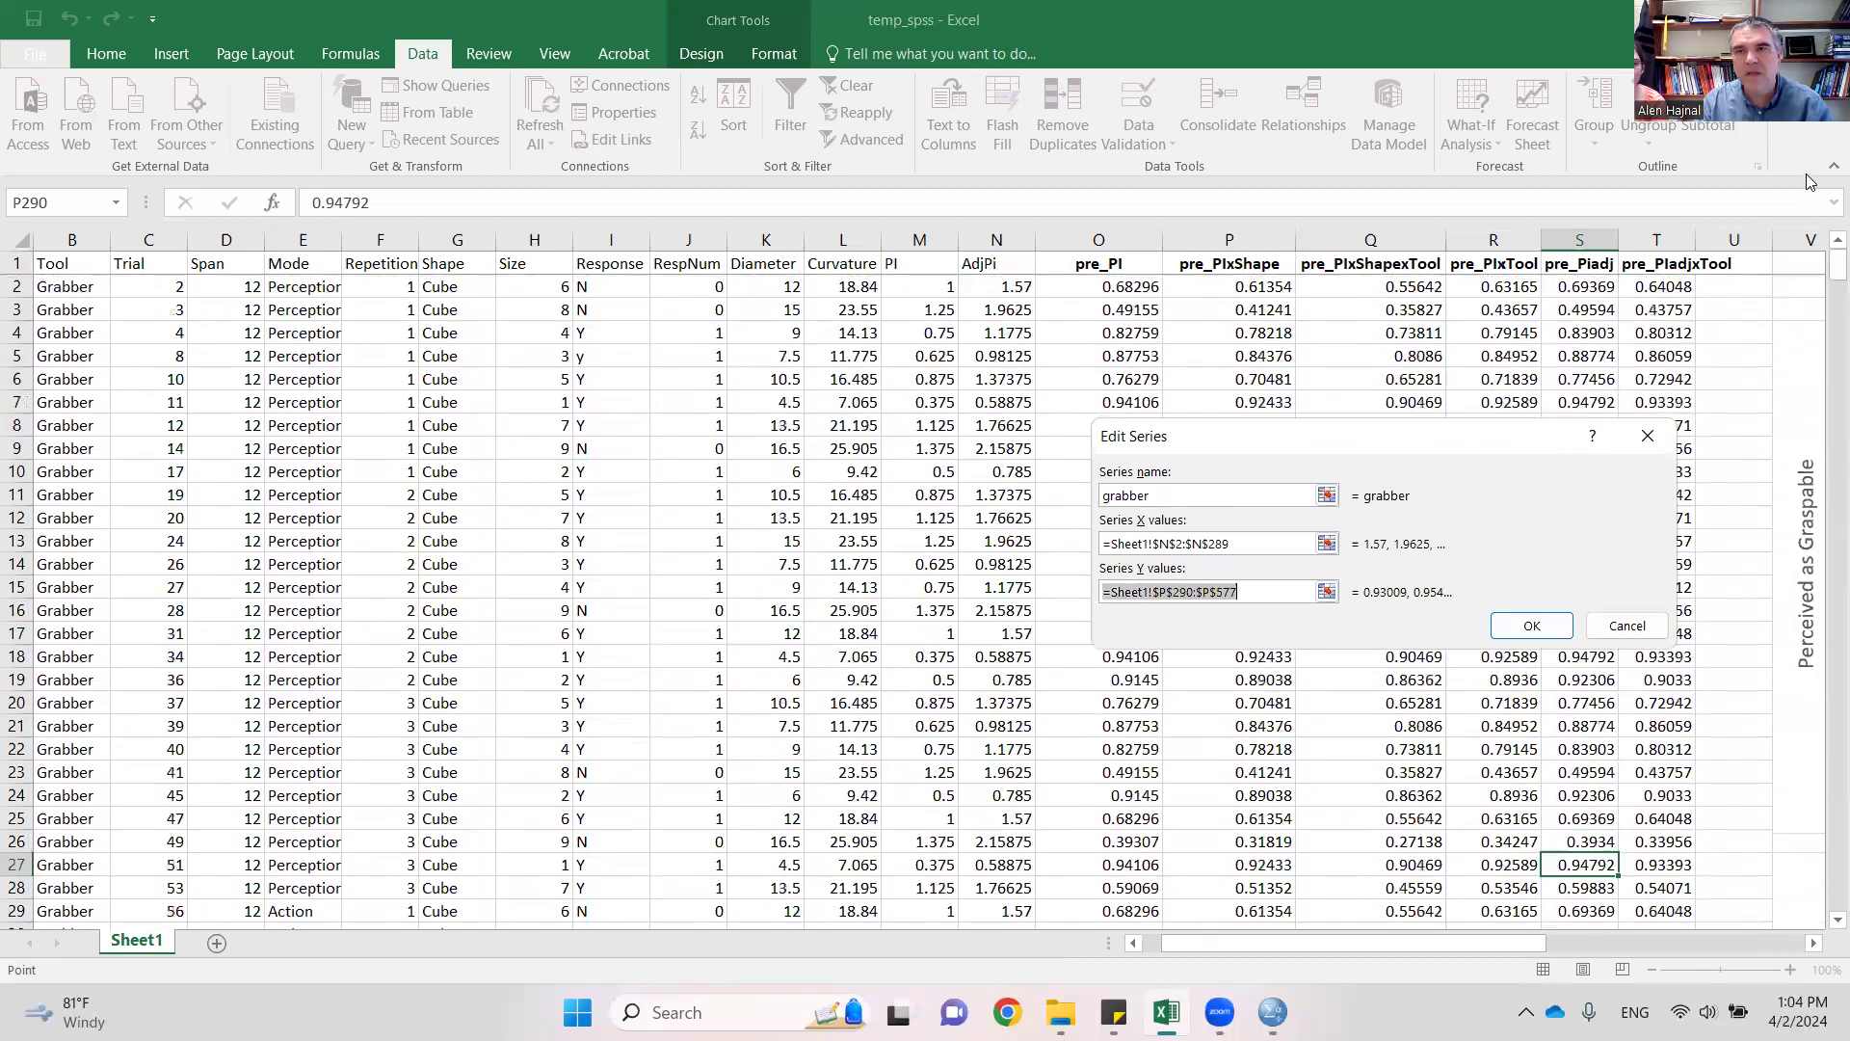
mouse_move(1677, 296)
left_mouse_down()
mouse_move(1665, 920)
mouse_move(1679, 256)
mouse_move(1677, 308)
left_mouse_up()
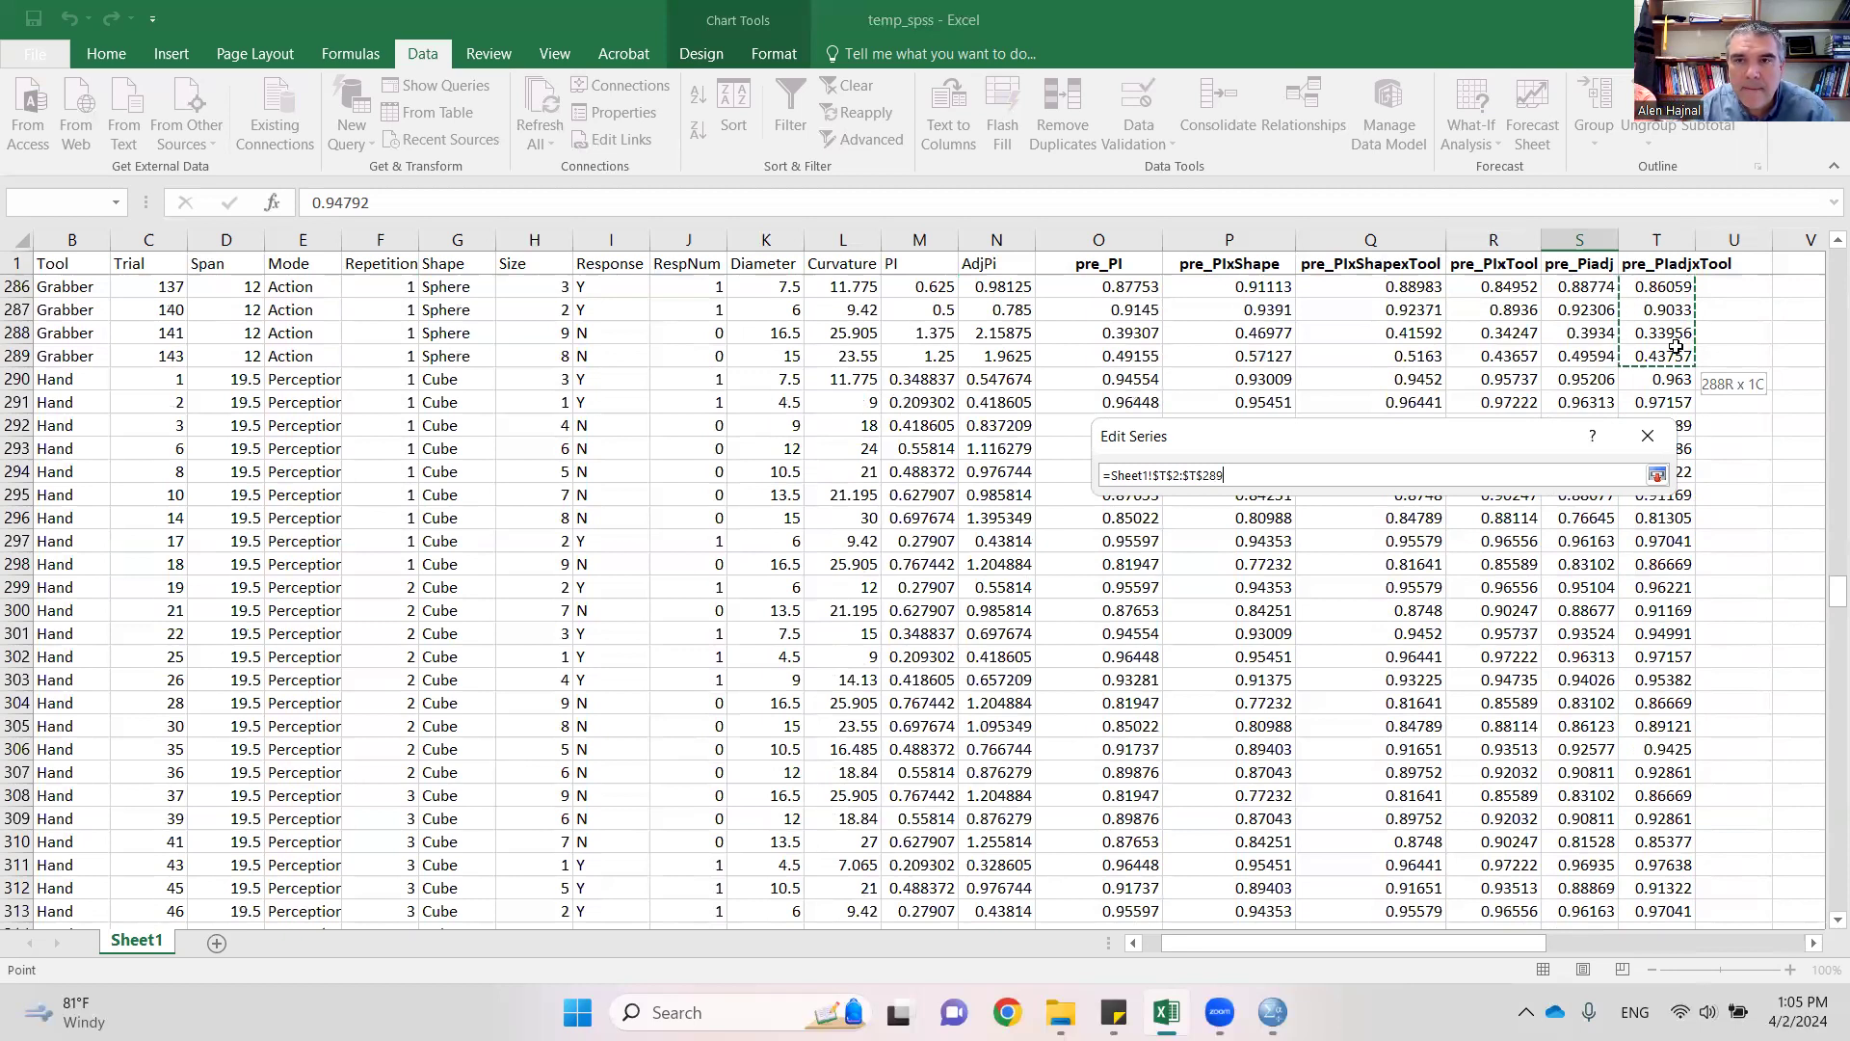
left_click(1656, 474)
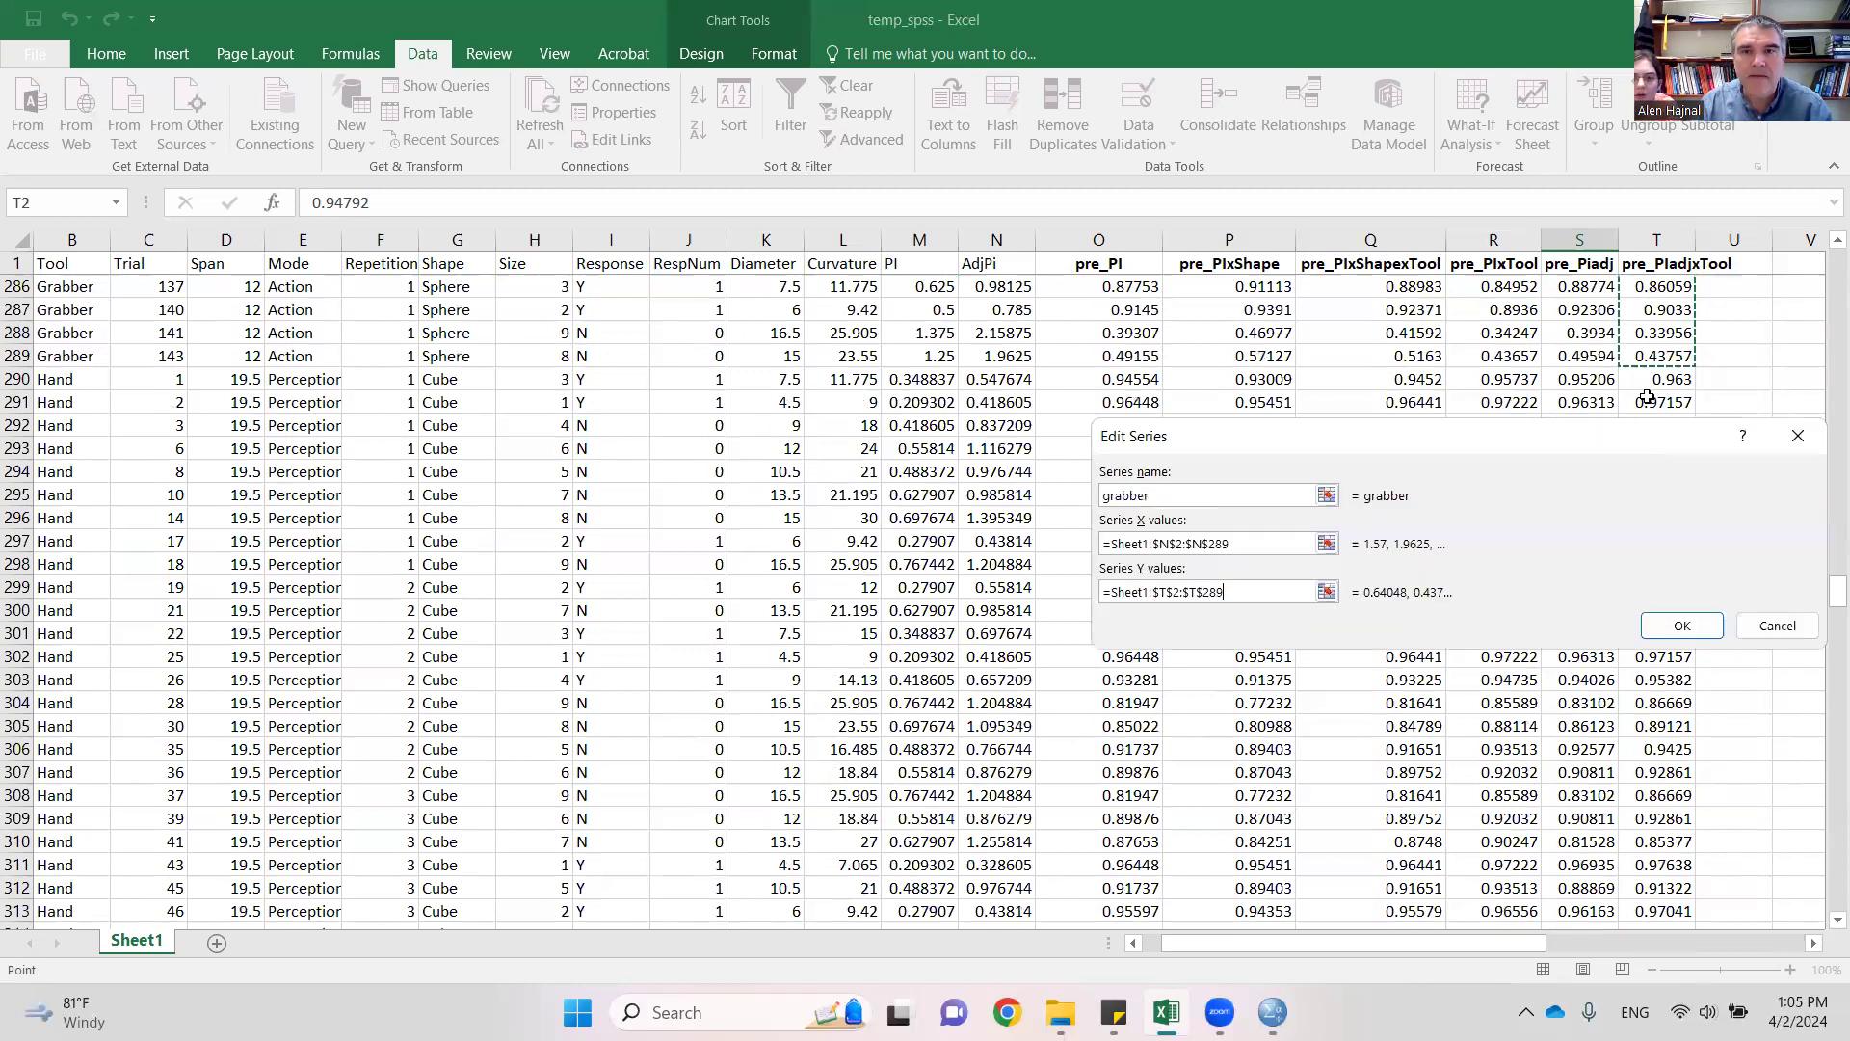
left_click(1680, 626)
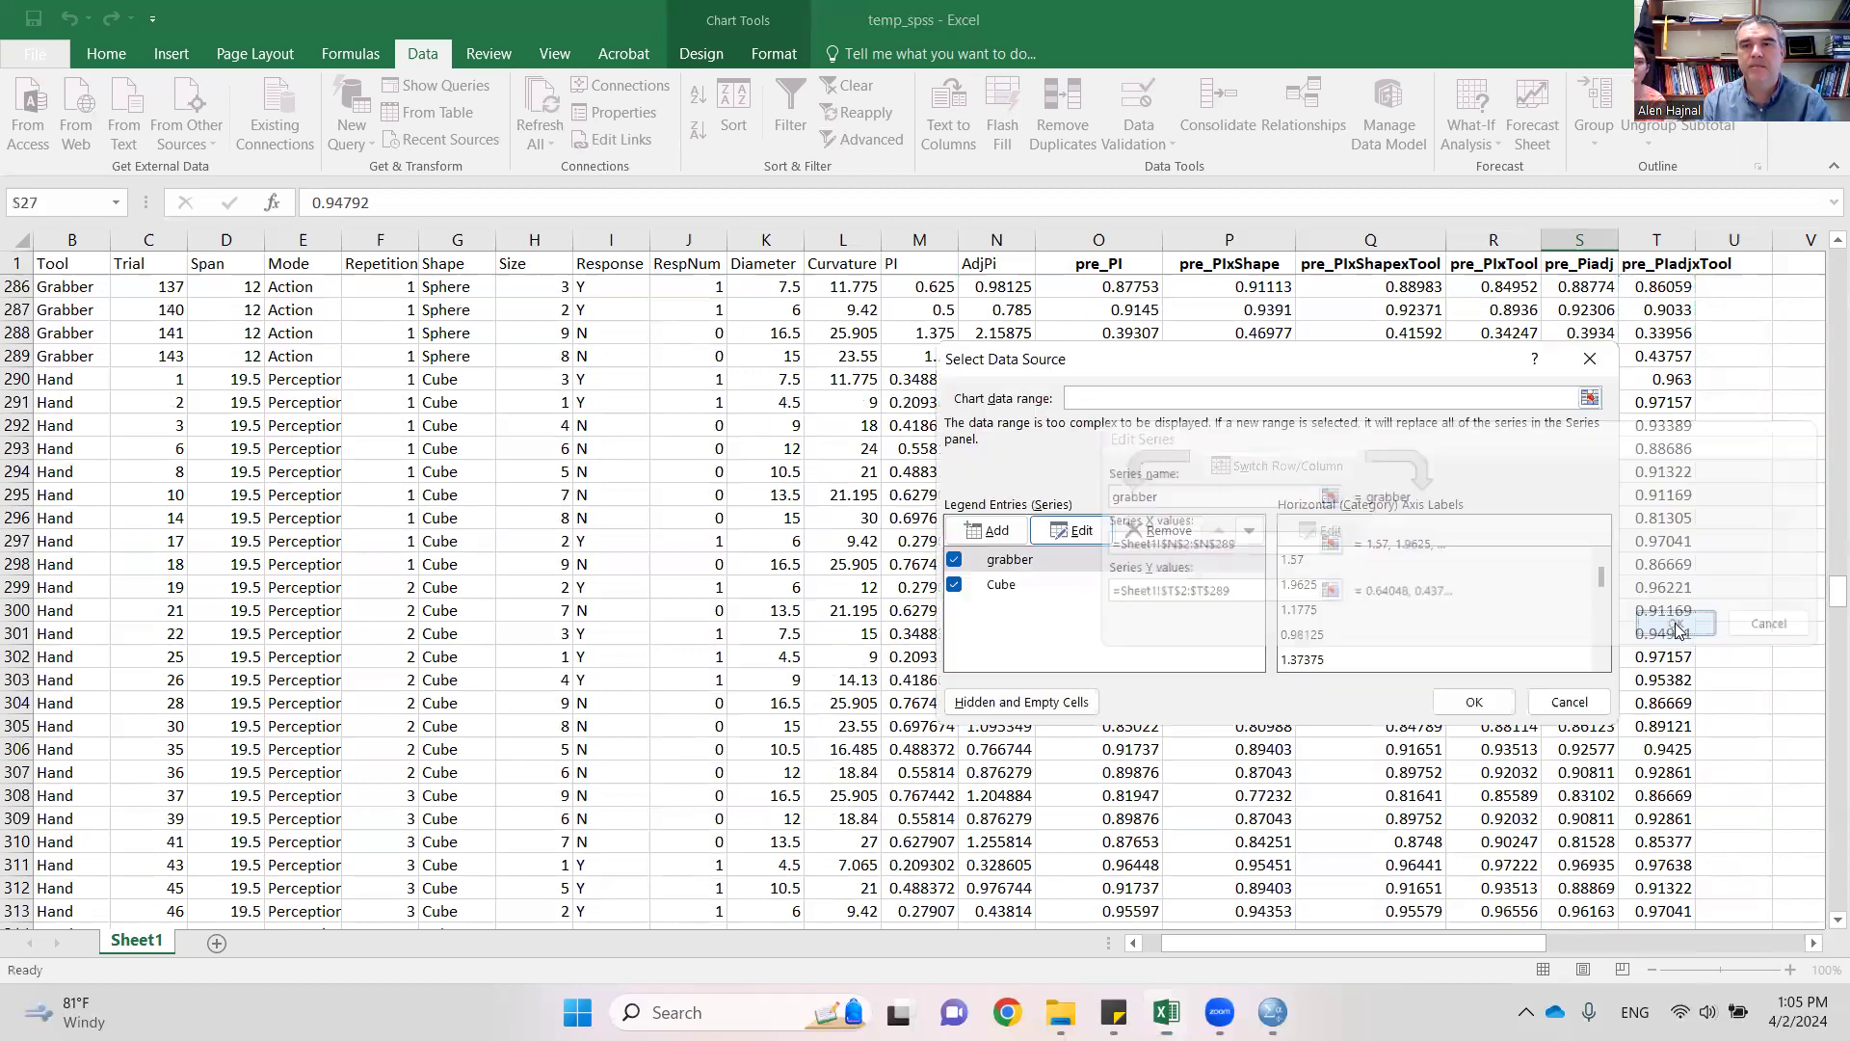
- Rename the Cube series in the chart's data source as "hand"
left_click(997, 586)
left_click(1070, 530)
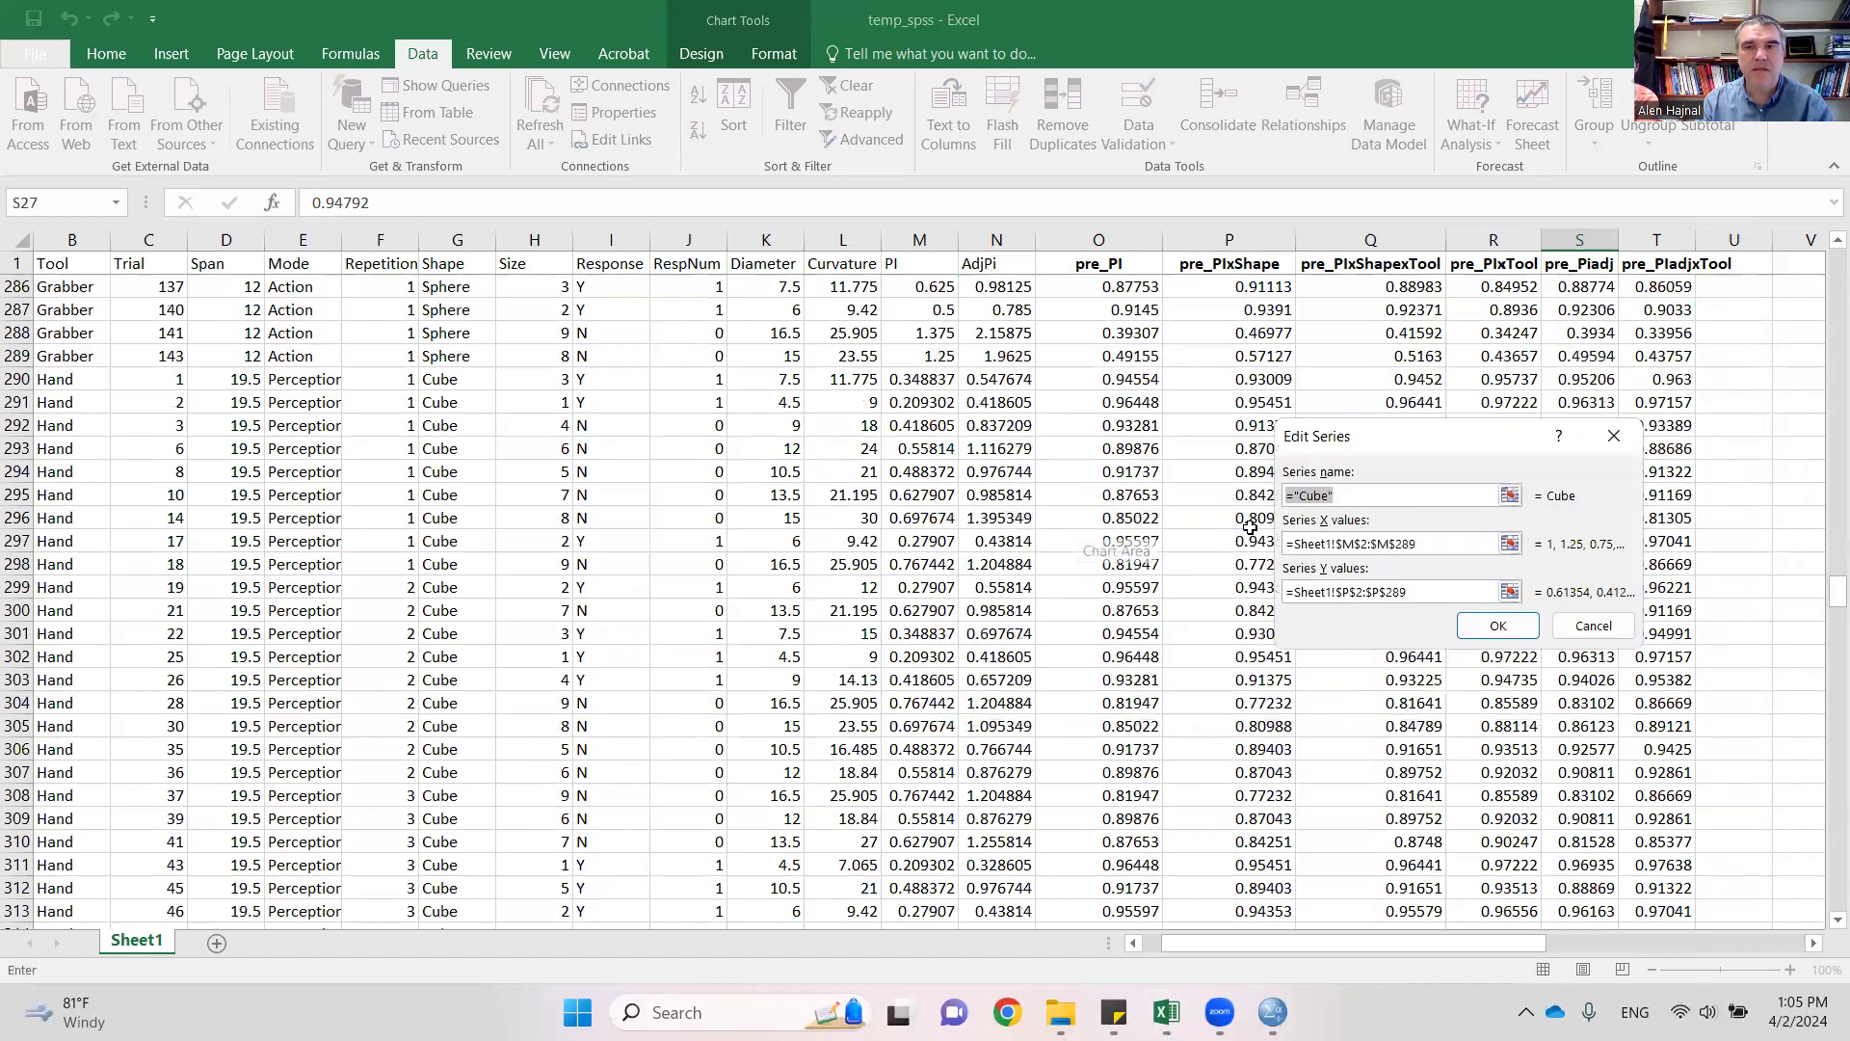
type("hand")
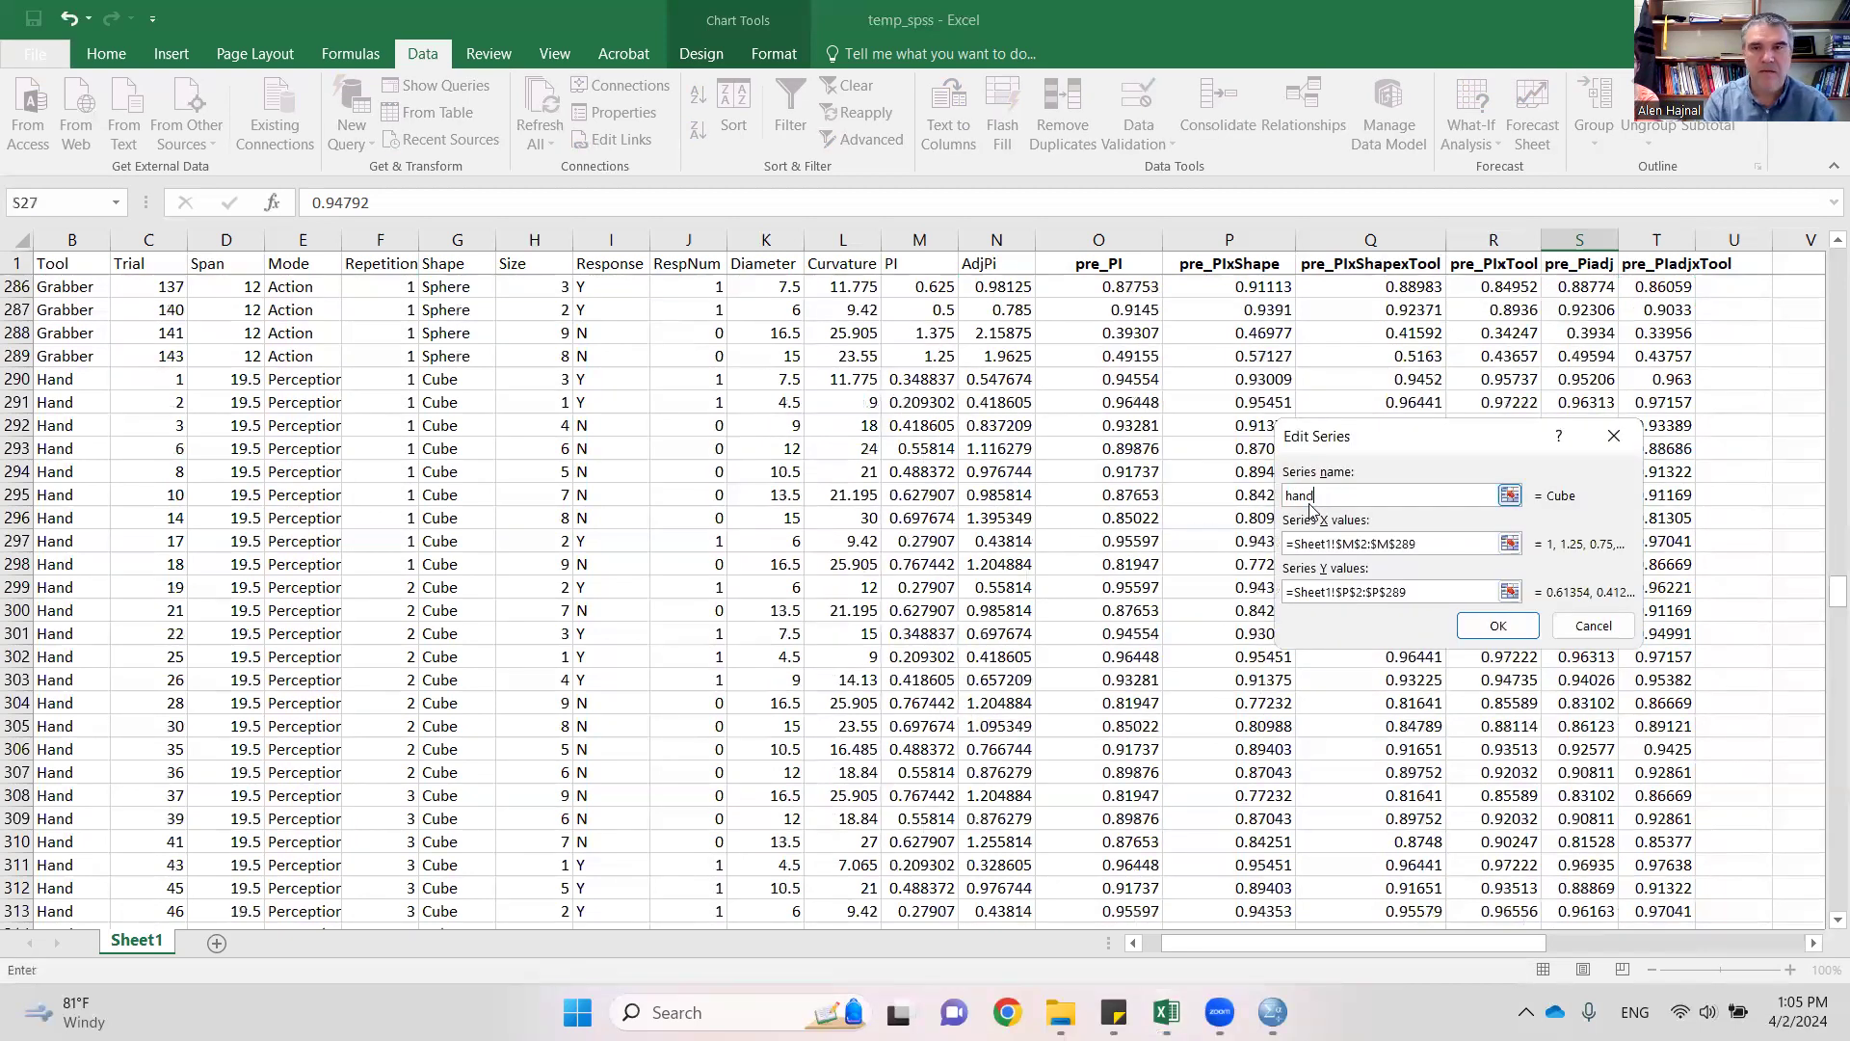
- Set the hand series' X values to the AdjPi data in the Hand rows, Sheet1 N290:N577
key("Tab")
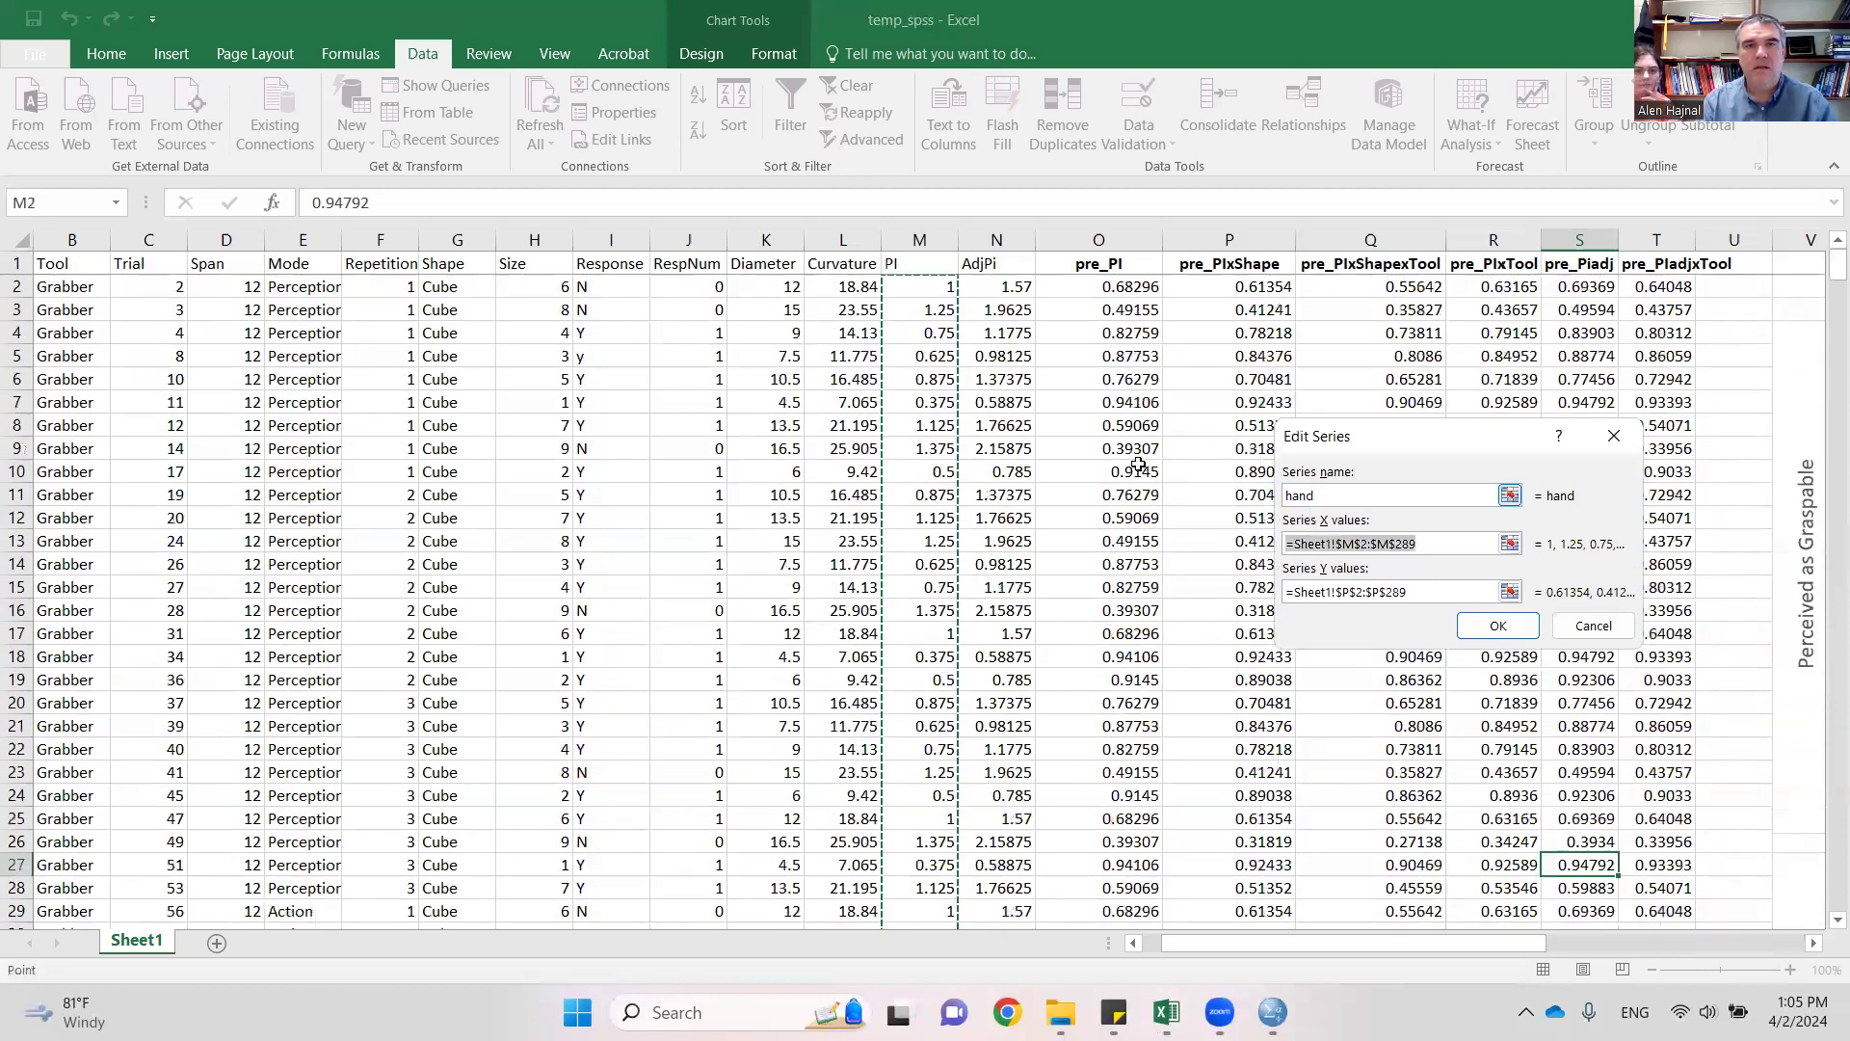
scroll(1085, 693, "down", 10)
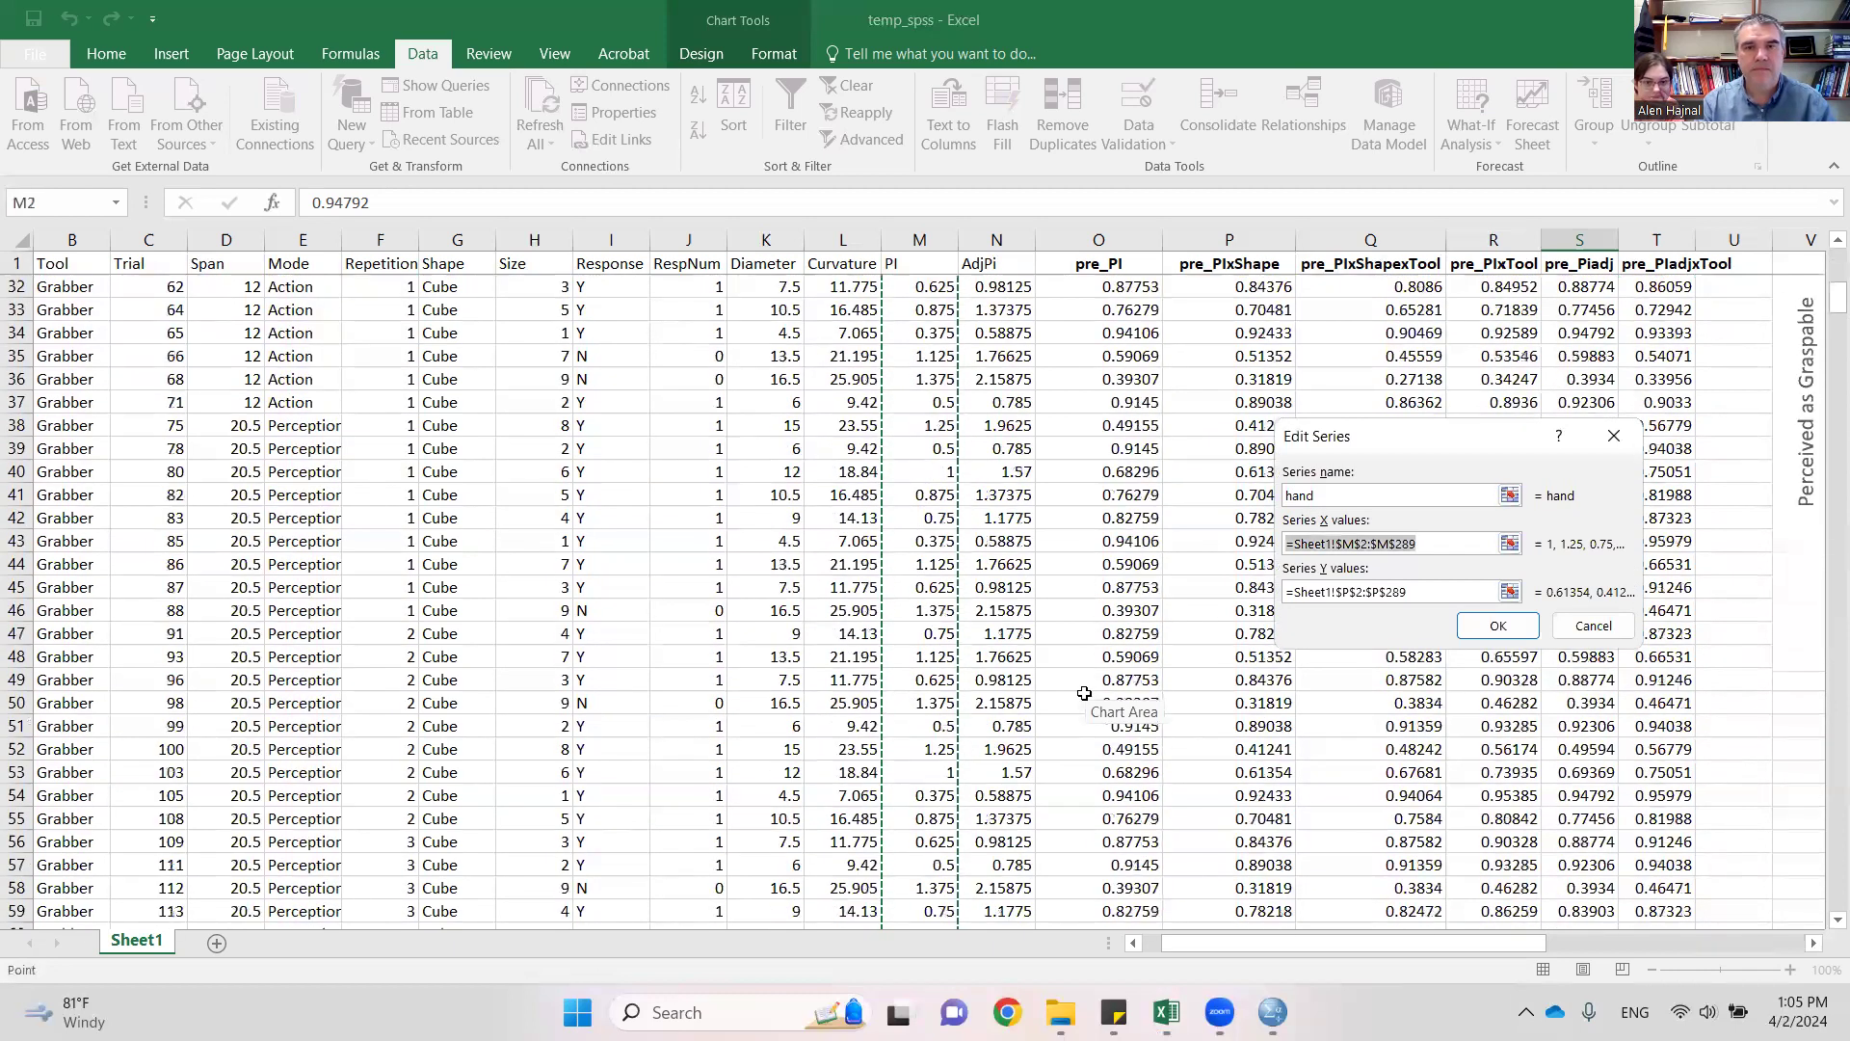
scroll(1084, 693, "down", 20)
scroll(1084, 693, "down", 20)
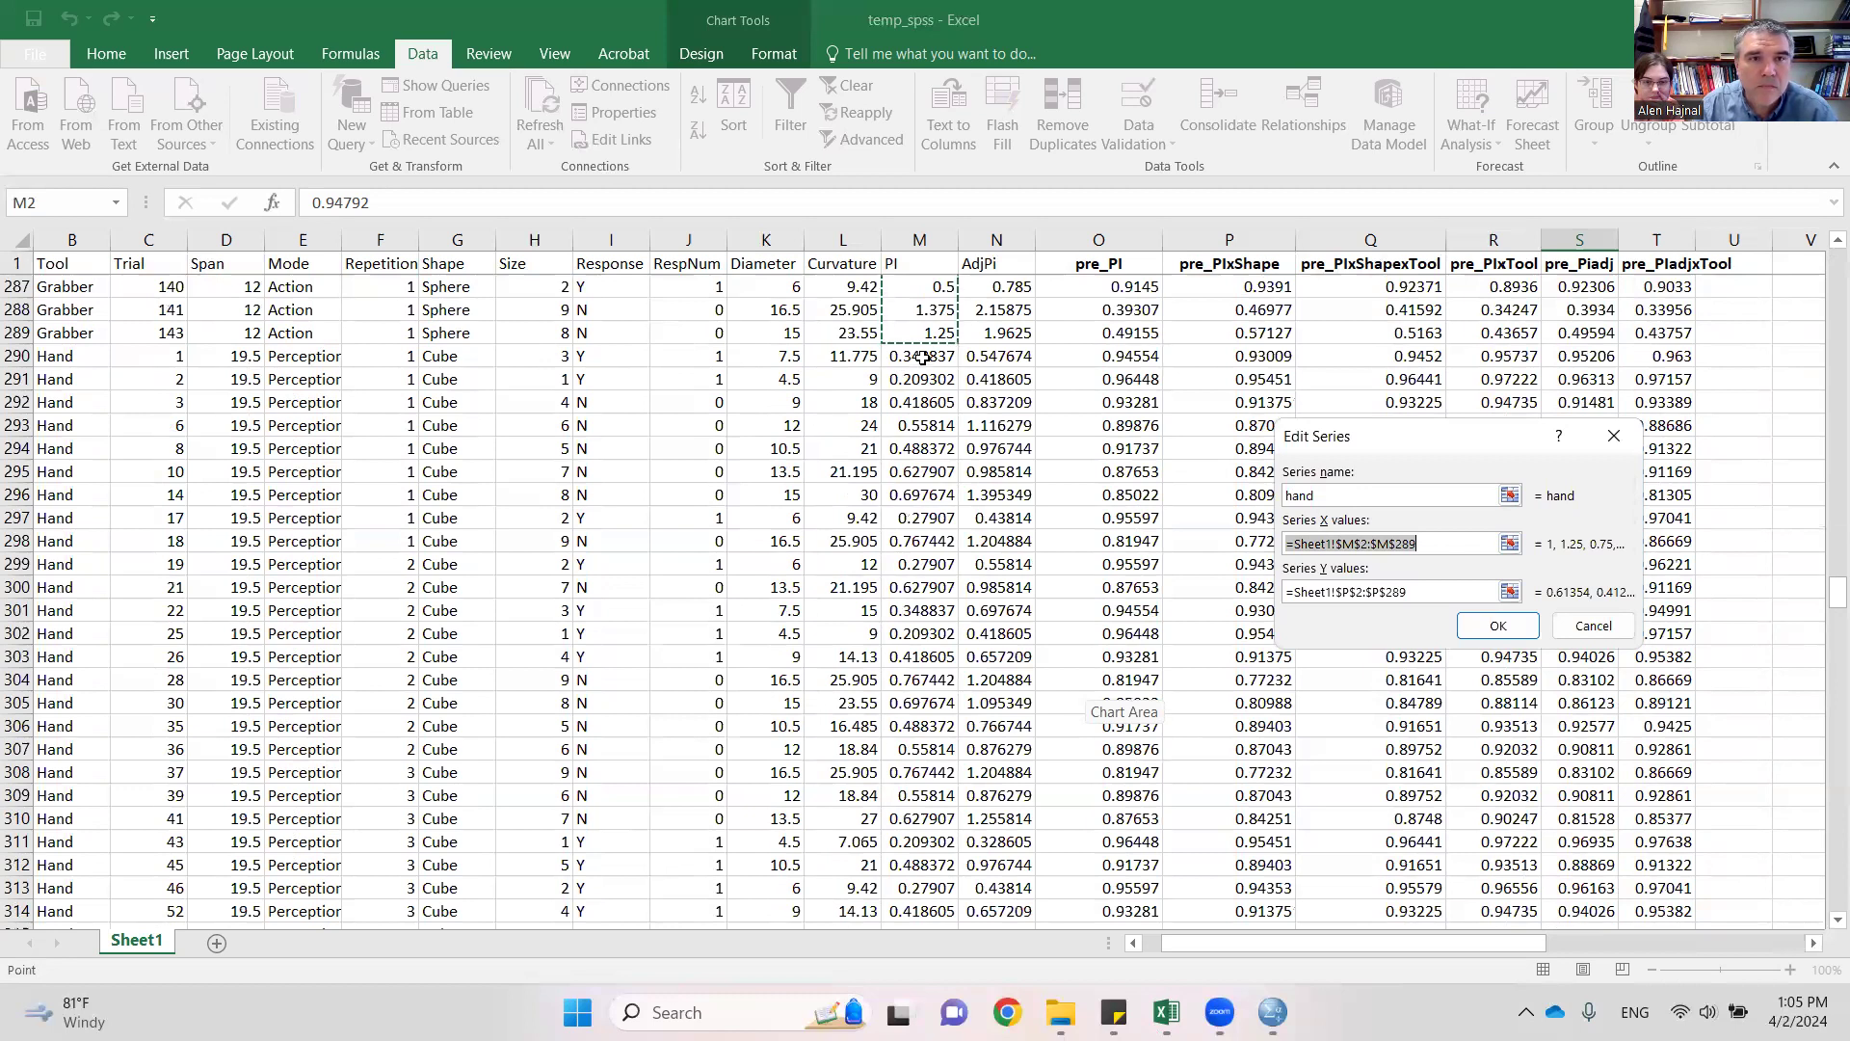
left_click_drag(923, 358, 939, 708)
scroll(942, 675, "up", 6)
scroll(954, 644, "up", 20)
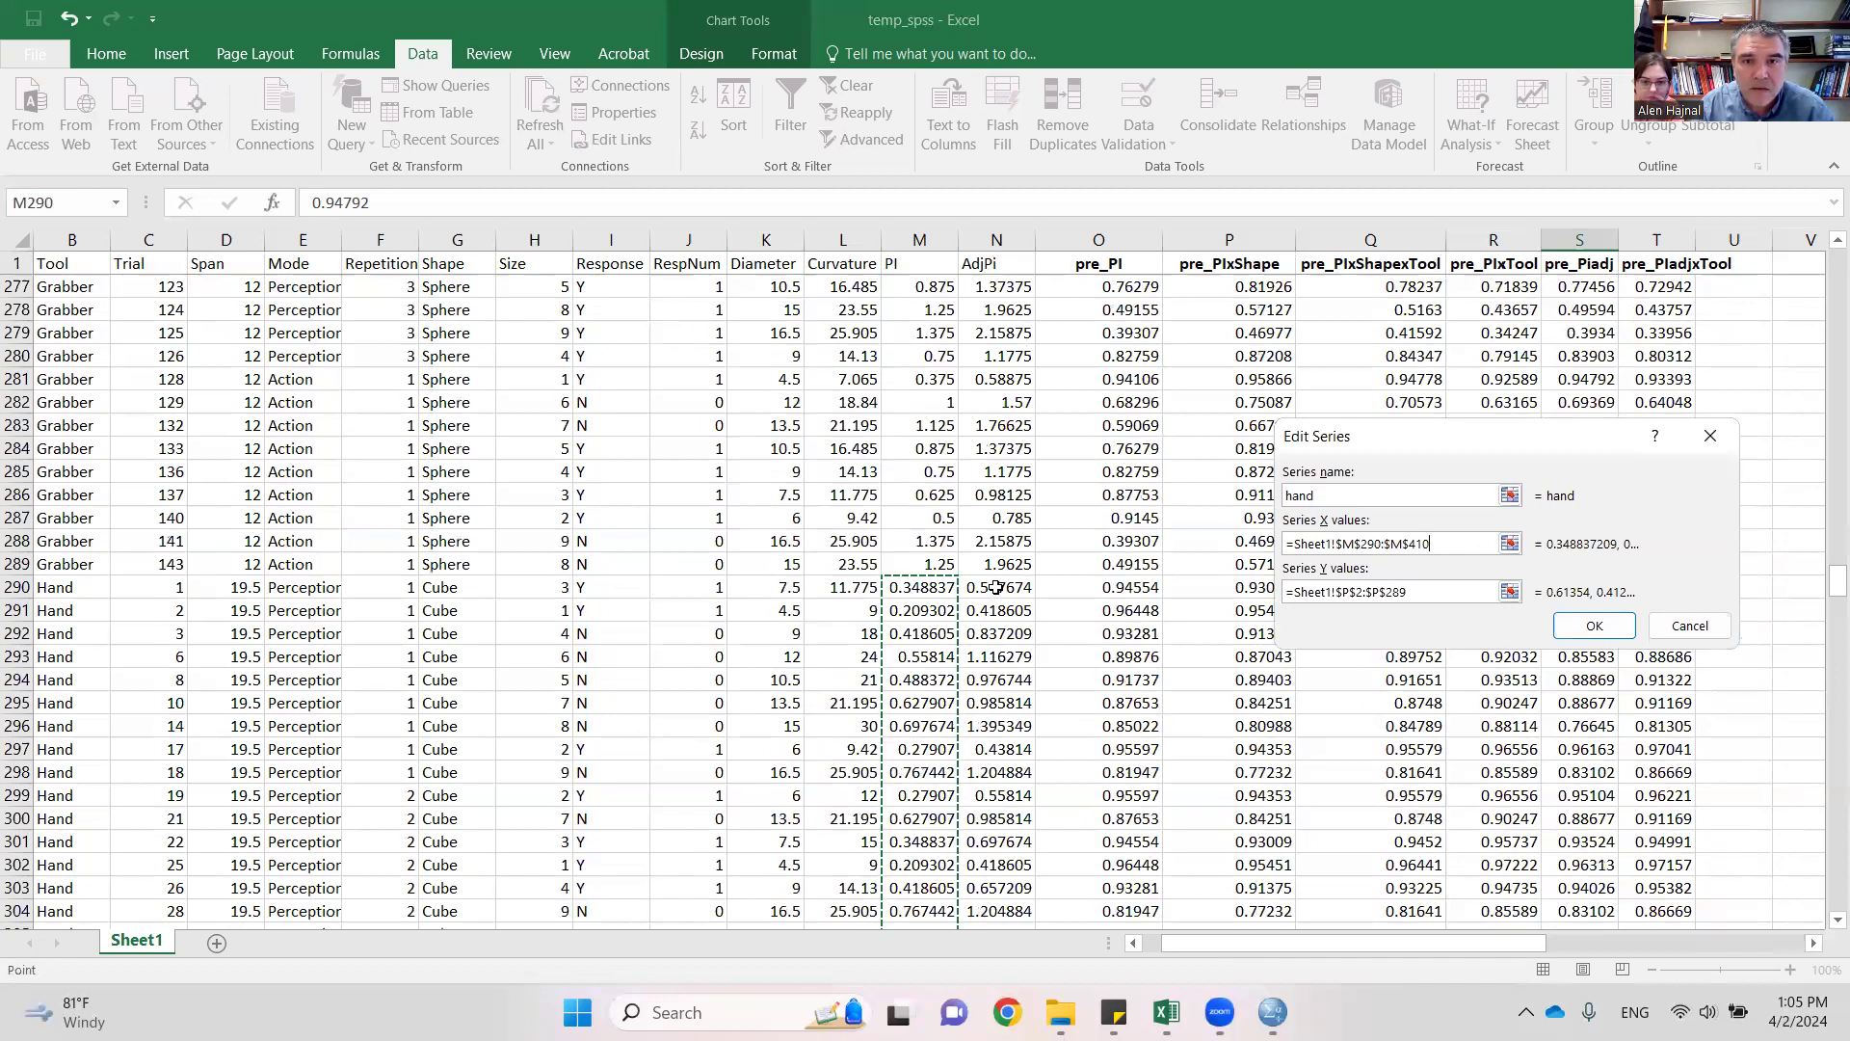
left_click_drag(995, 587, 1009, 861)
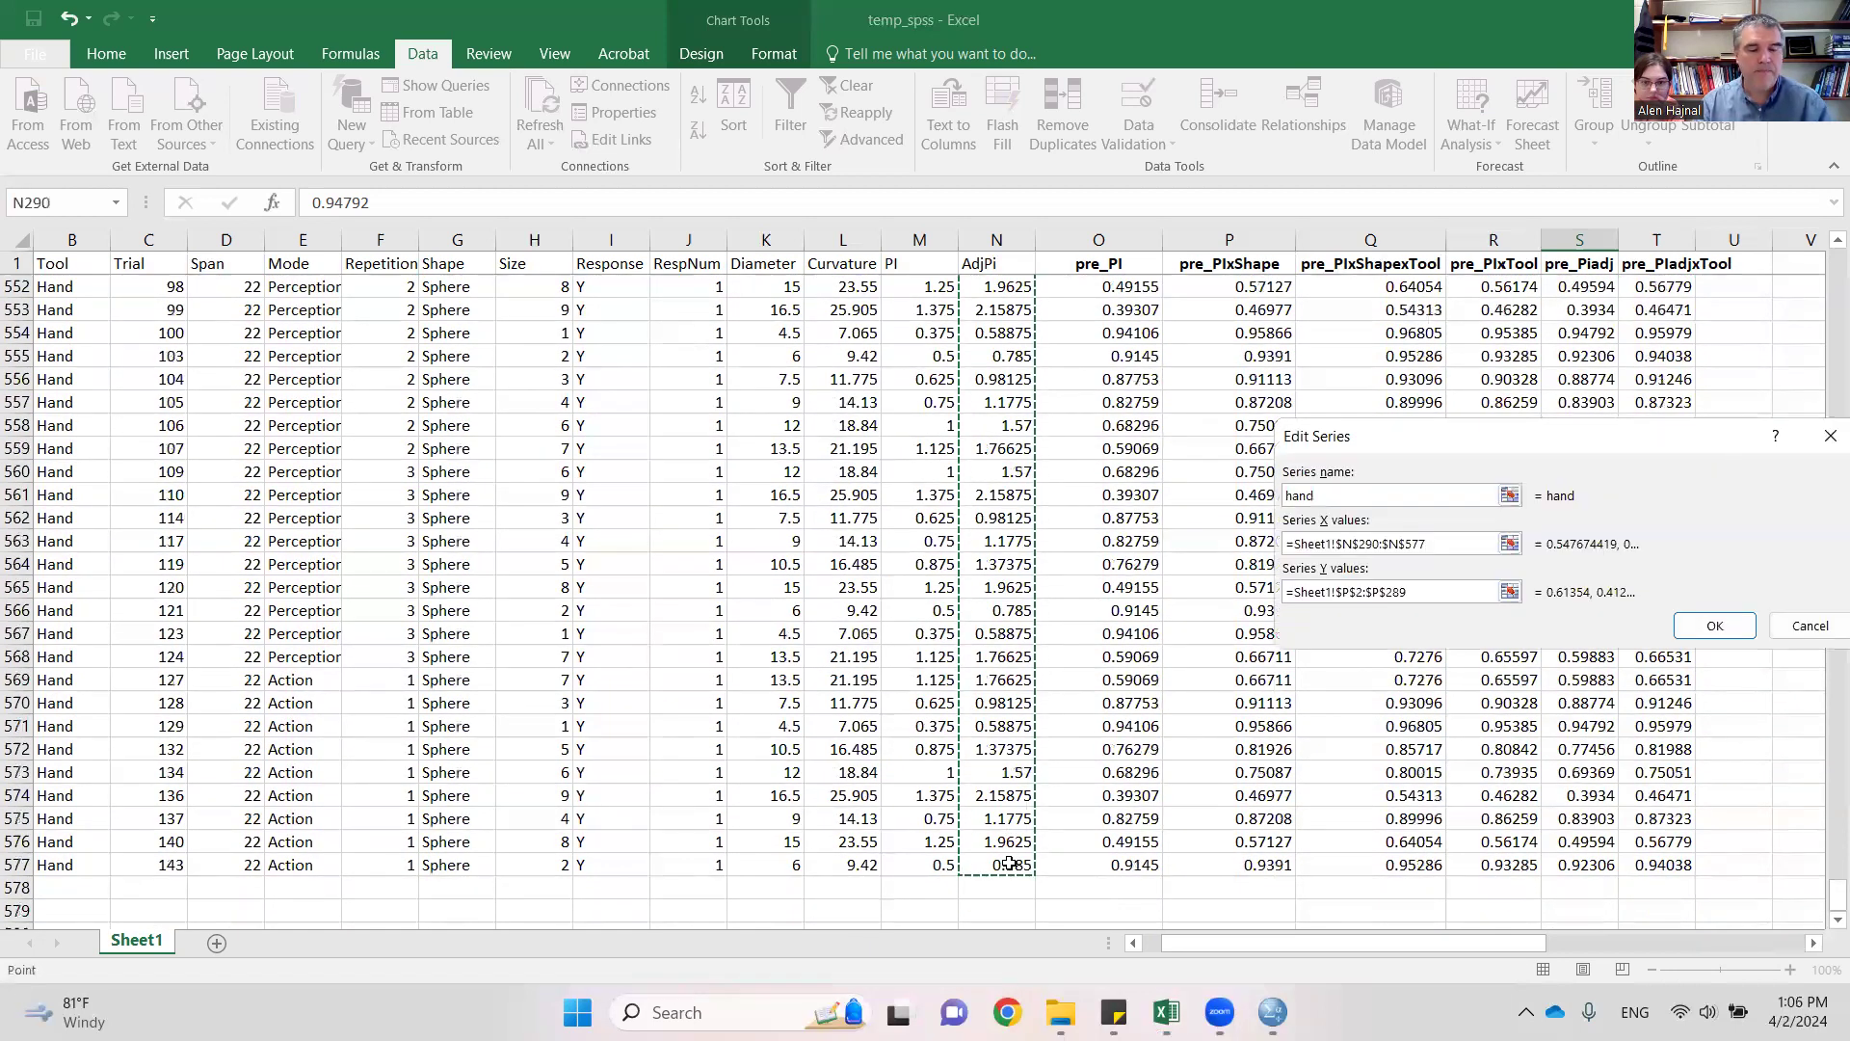
- Set the hand series' Y values to the pre_PIadjxTool data in T290:T577 and apply the new data source
key("Tab")
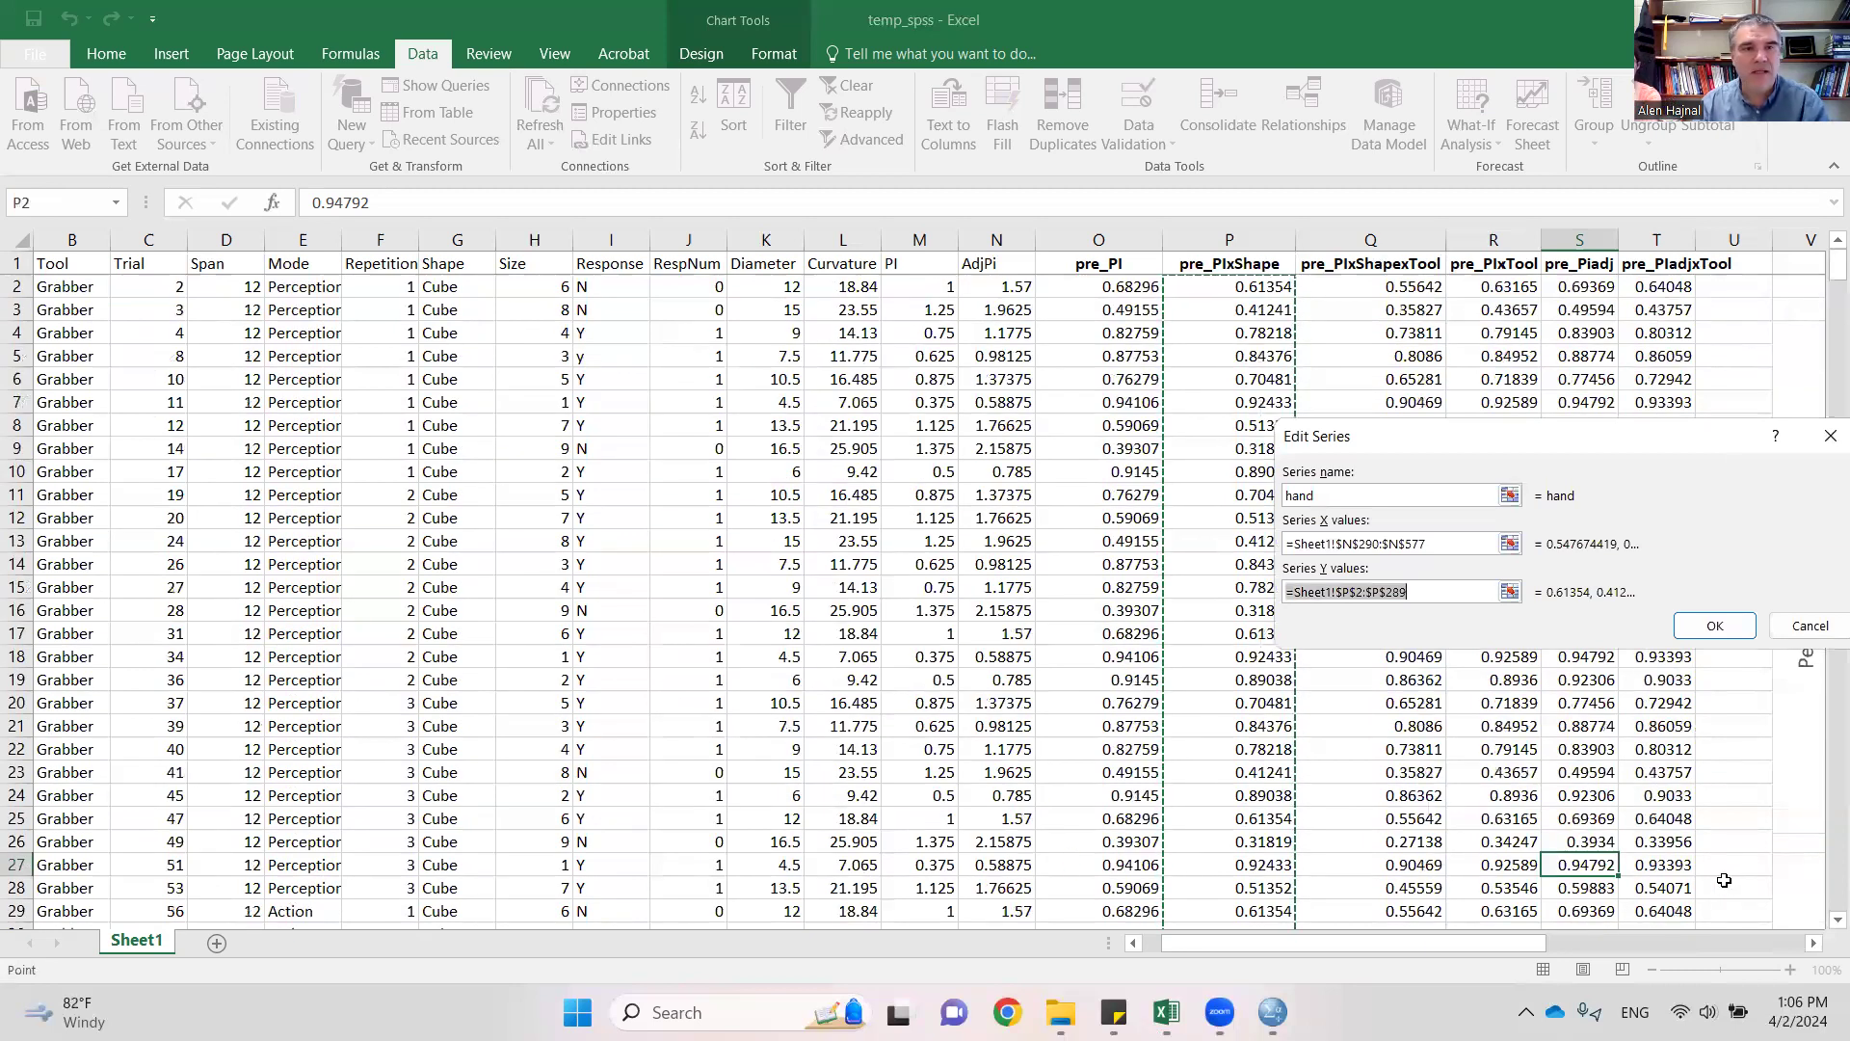
scroll(1619, 867, "down", 10)
scroll(1585, 821, "down", 20)
scroll(1587, 794, "down", 20)
scroll(1587, 793, "down", 20)
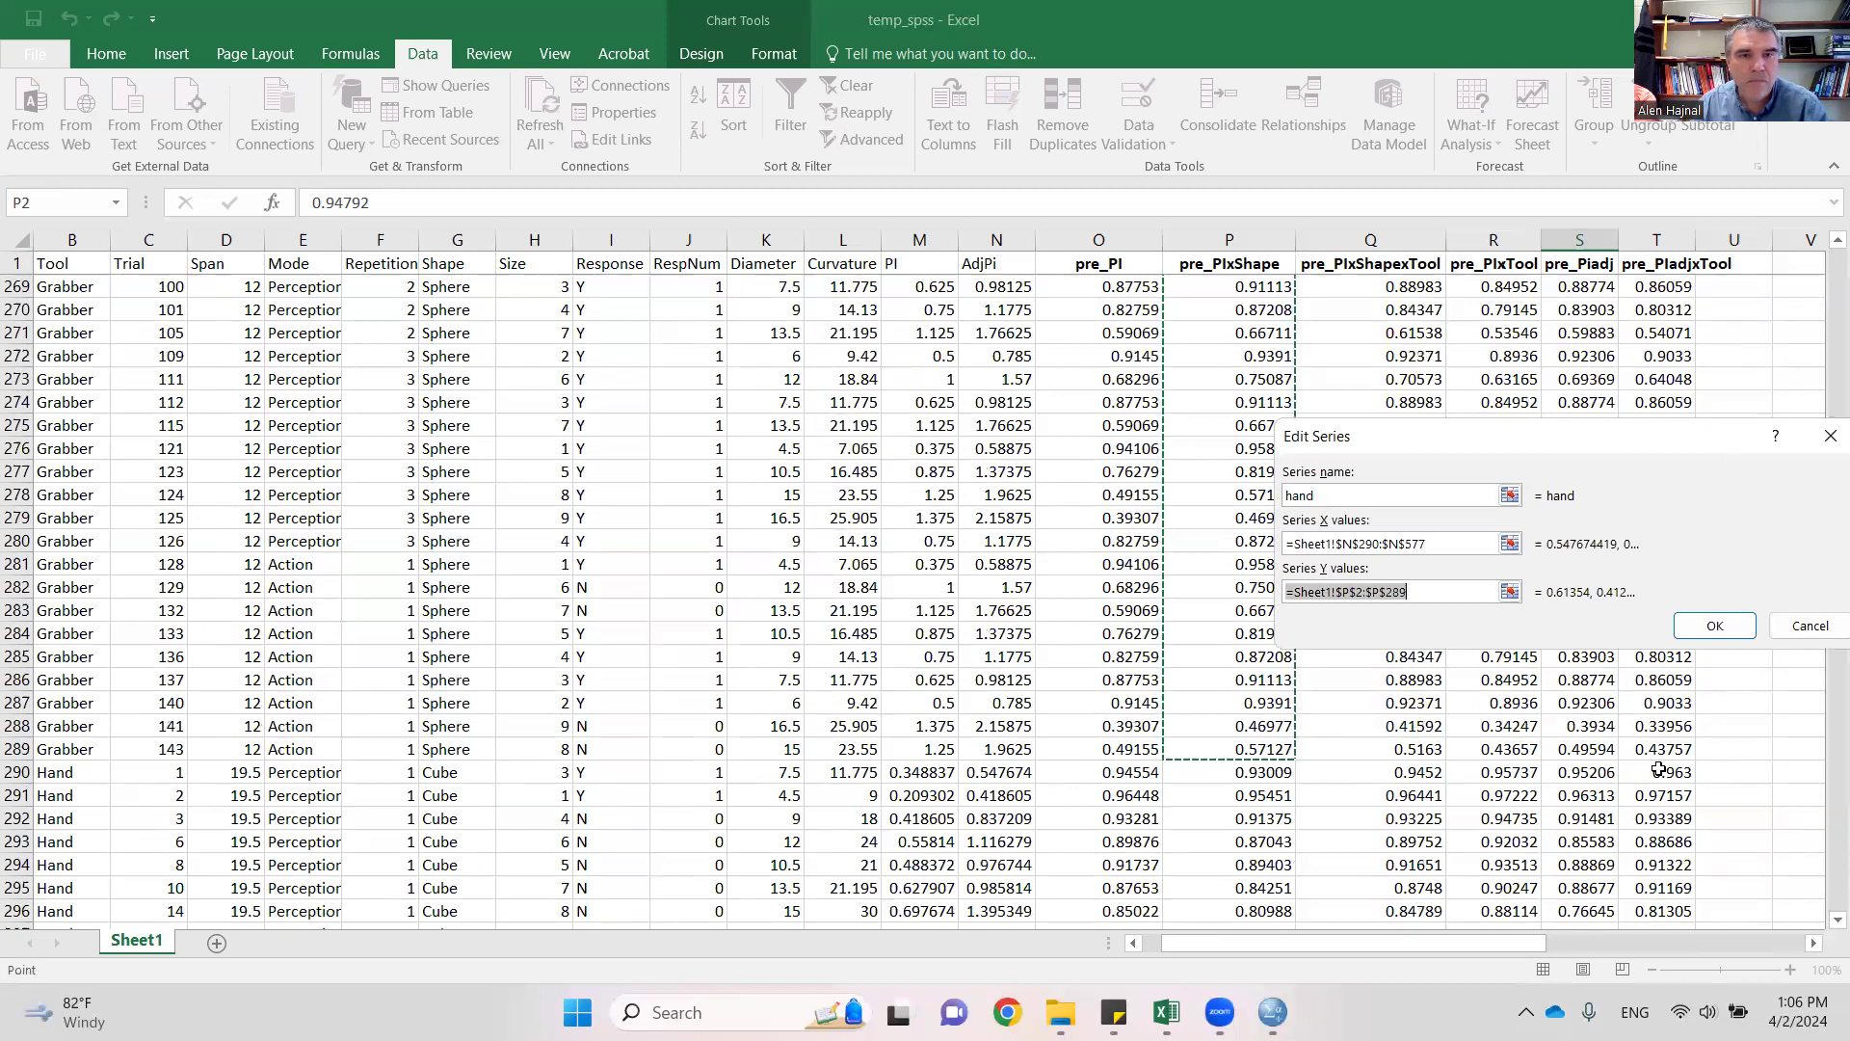
left_click_drag(1658, 769, 1664, 887)
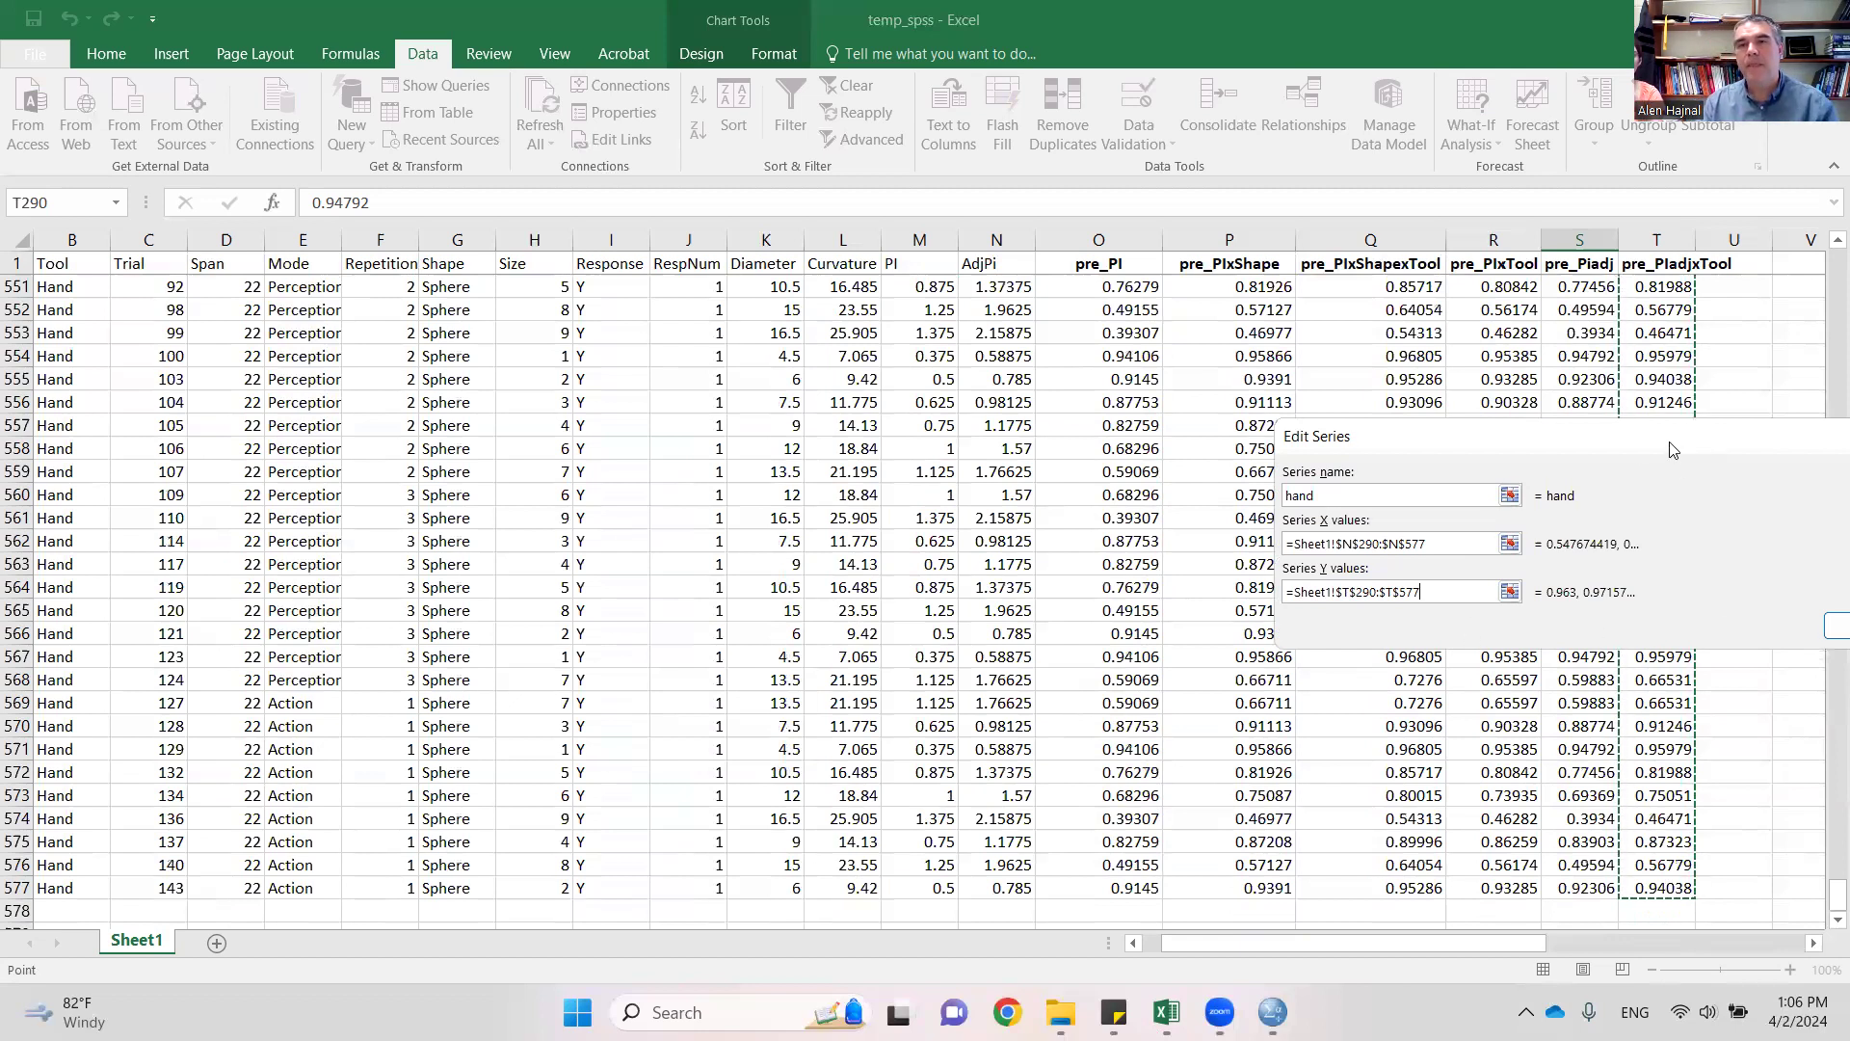
left_click(1398, 678)
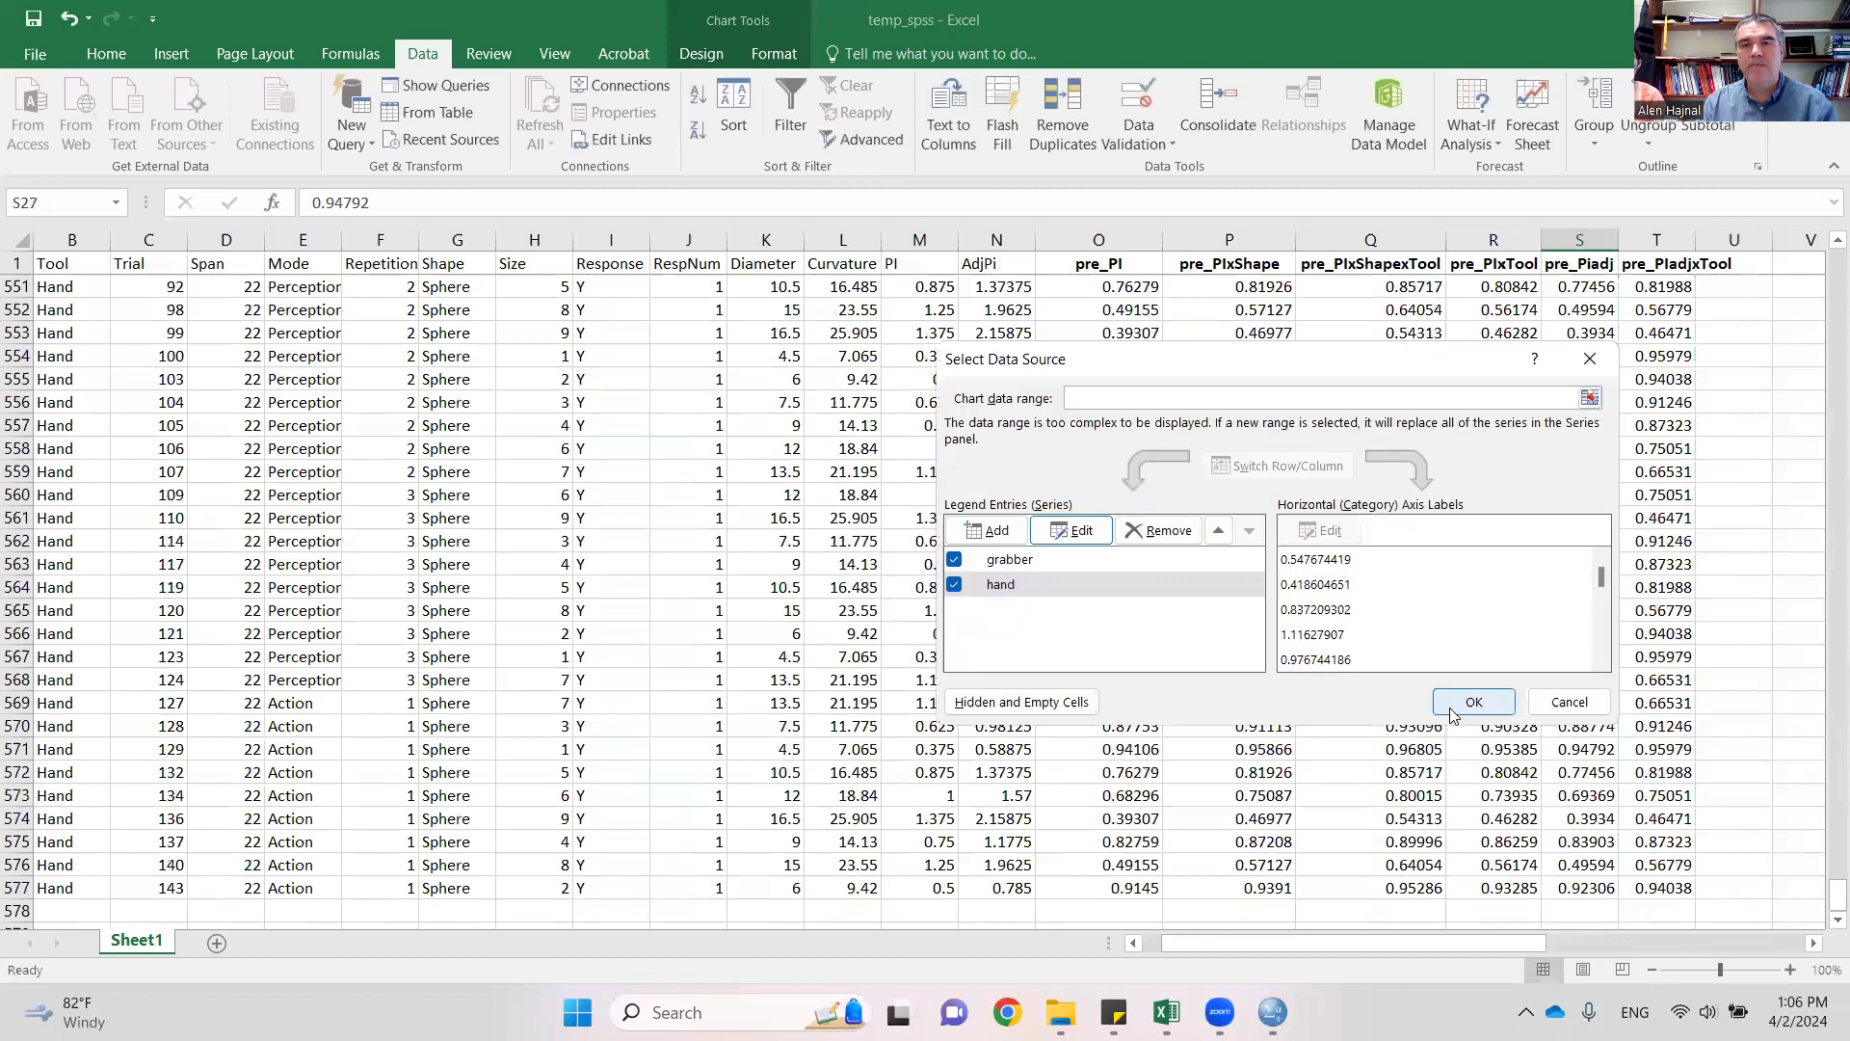
left_click(1472, 704)
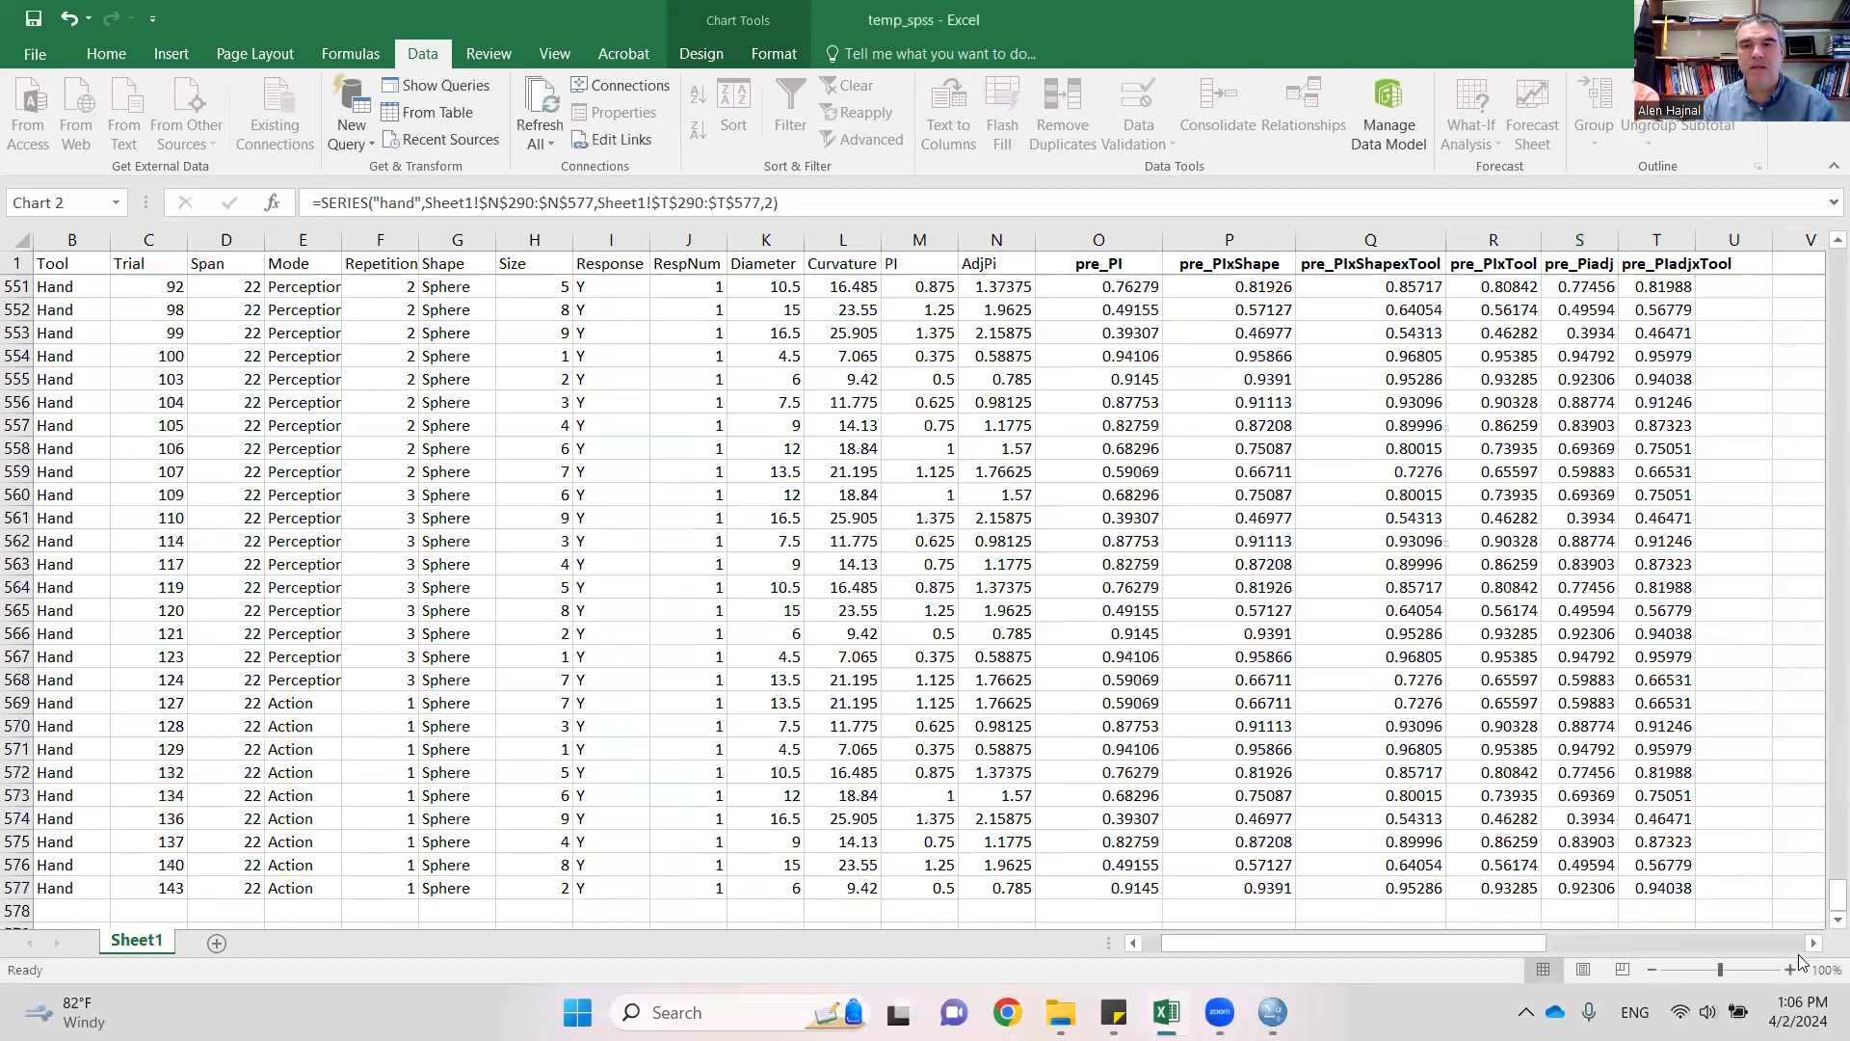
- Examine the grabber and hand points and trendlines in the Perc=PIadj+Tool chart, and check them against the worksheet's Tool data
scroll(1798, 959, "right", 6)
left_click_drag(1644, 939, 1456, 940)
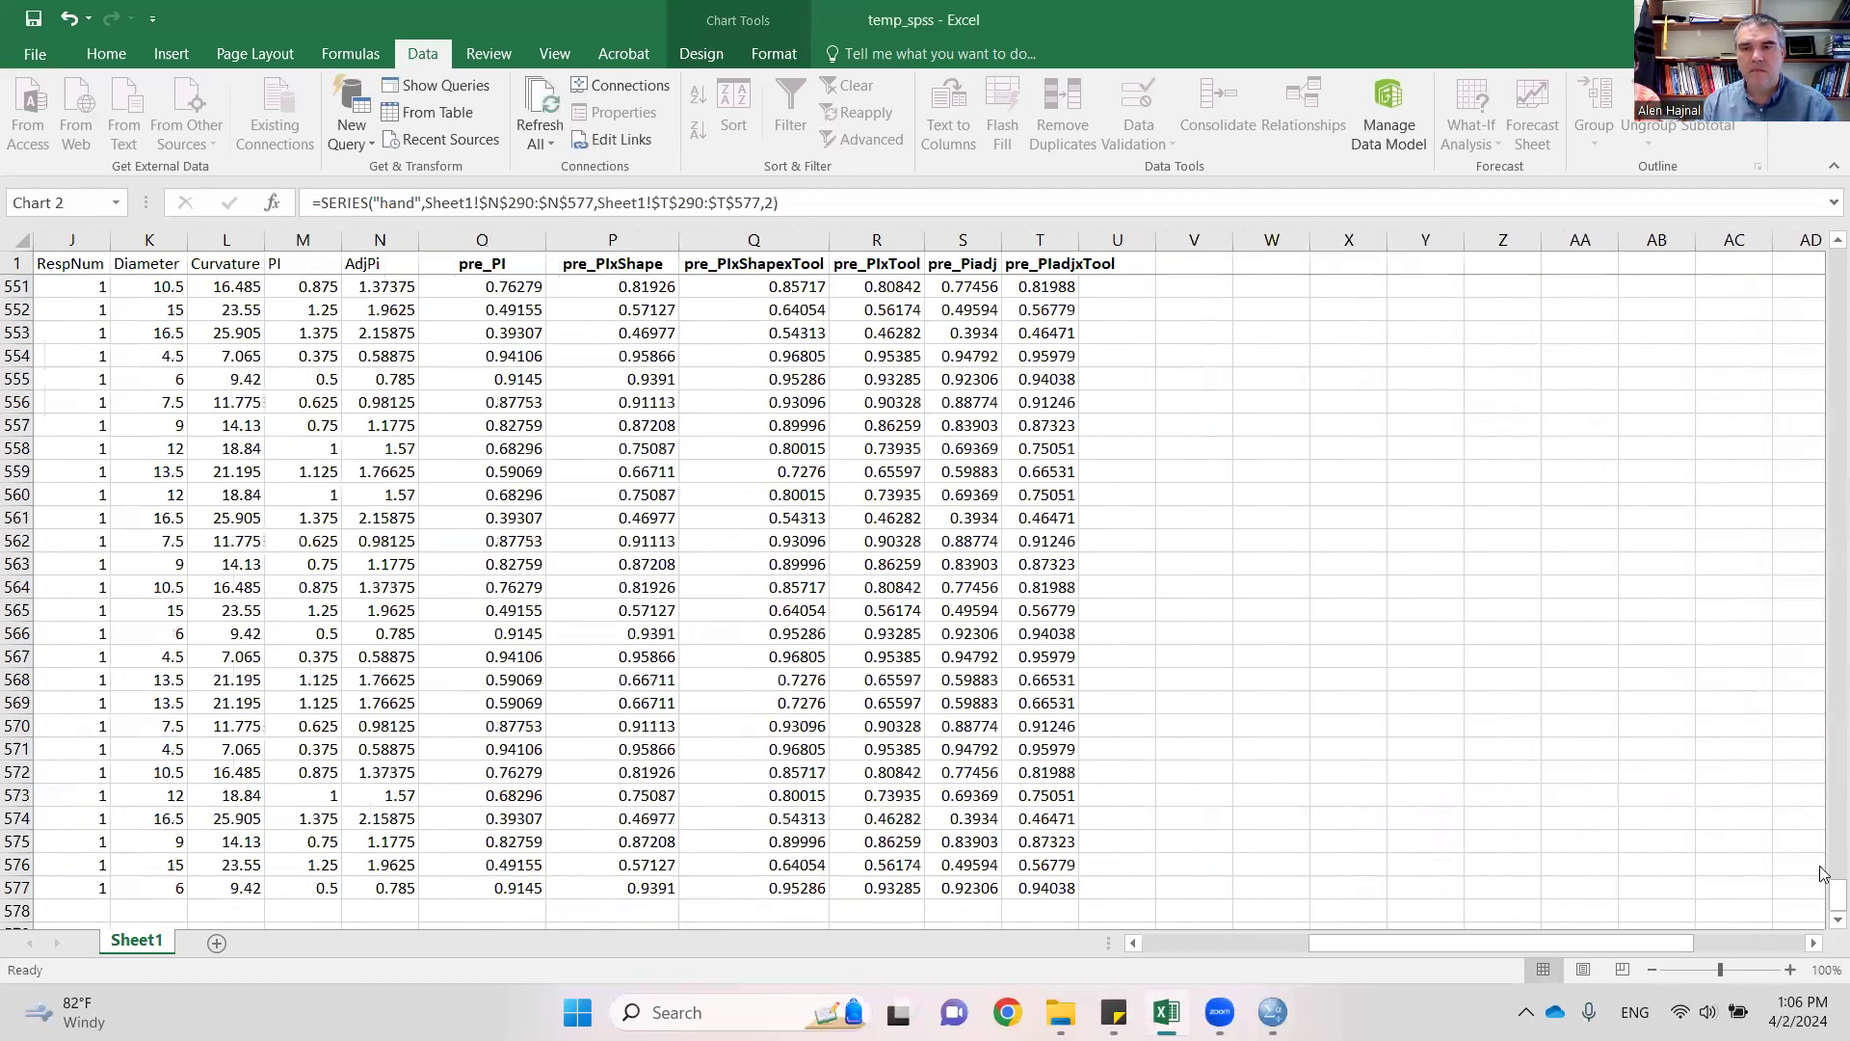
left_click_drag(1838, 895, 1816, 380)
left_click_drag(1822, 282, 1821, 285)
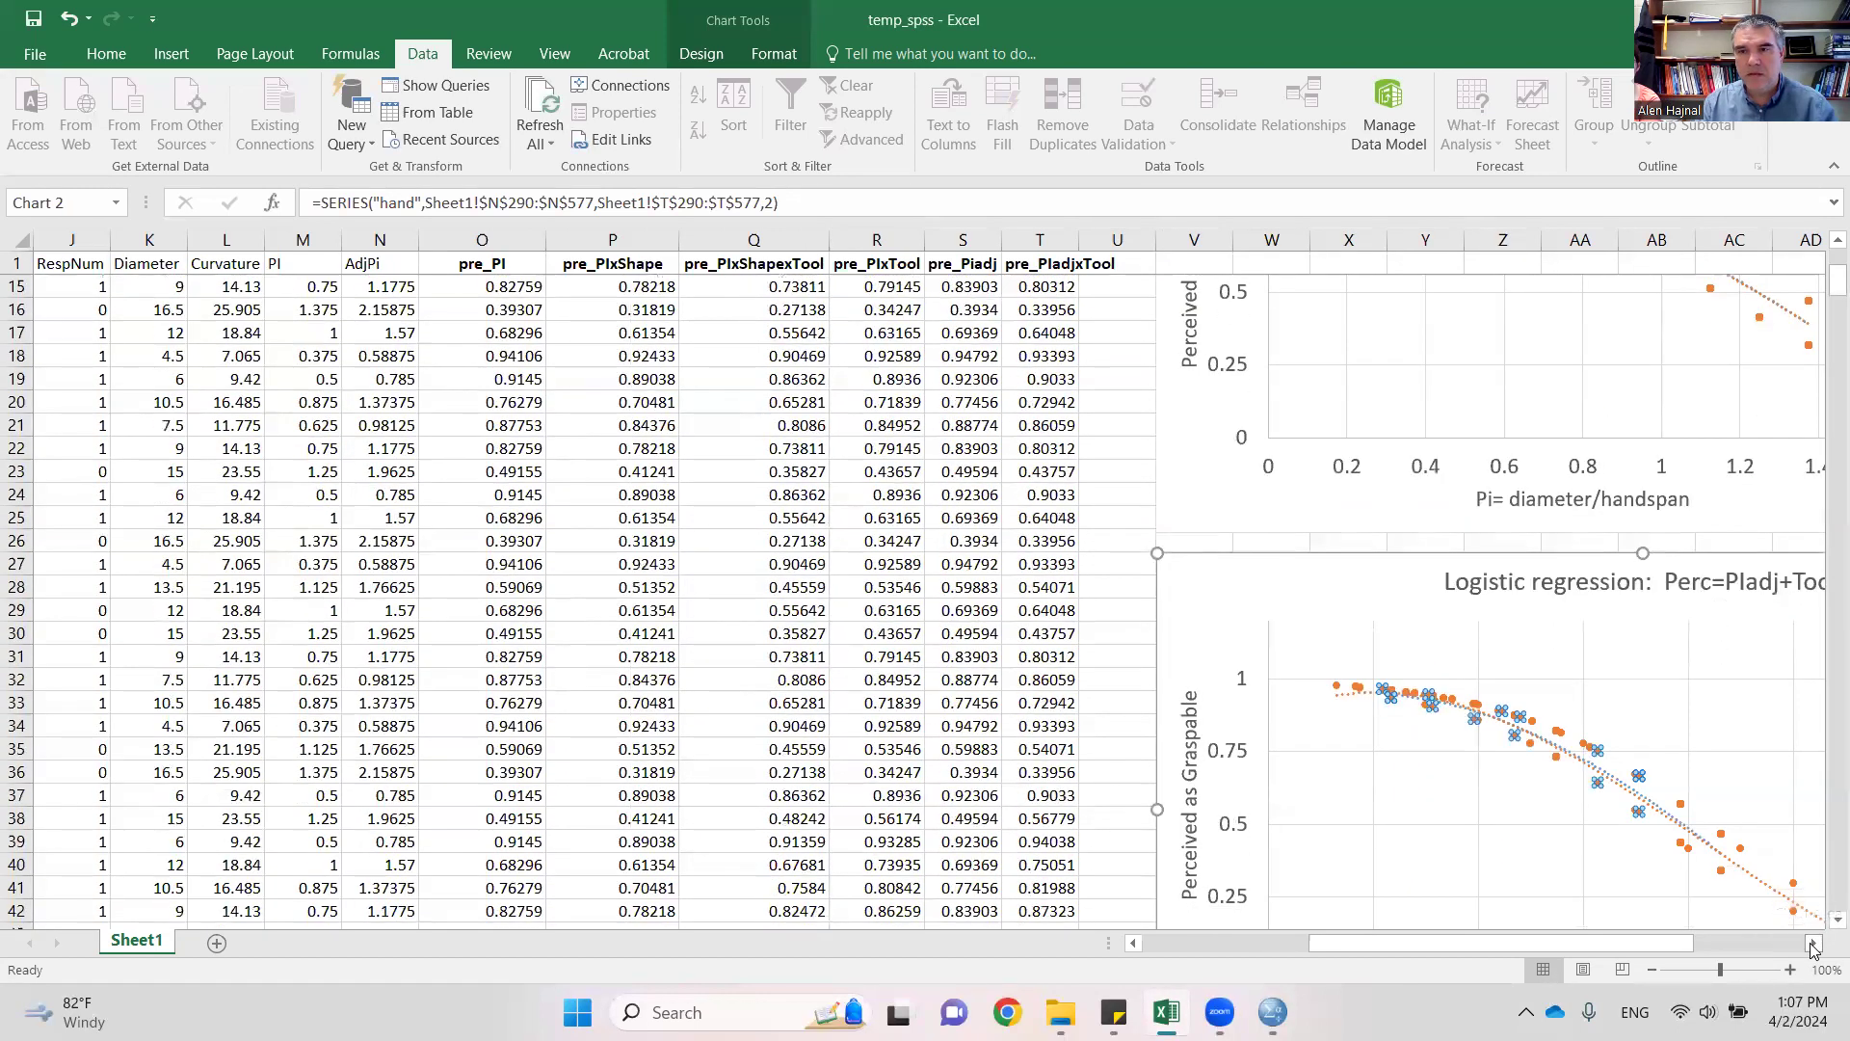
left_click(1813, 947)
left_click(1813, 947)
left_click(1814, 947)
scroll(1546, 790, "down", 2)
left_click(1682, 802)
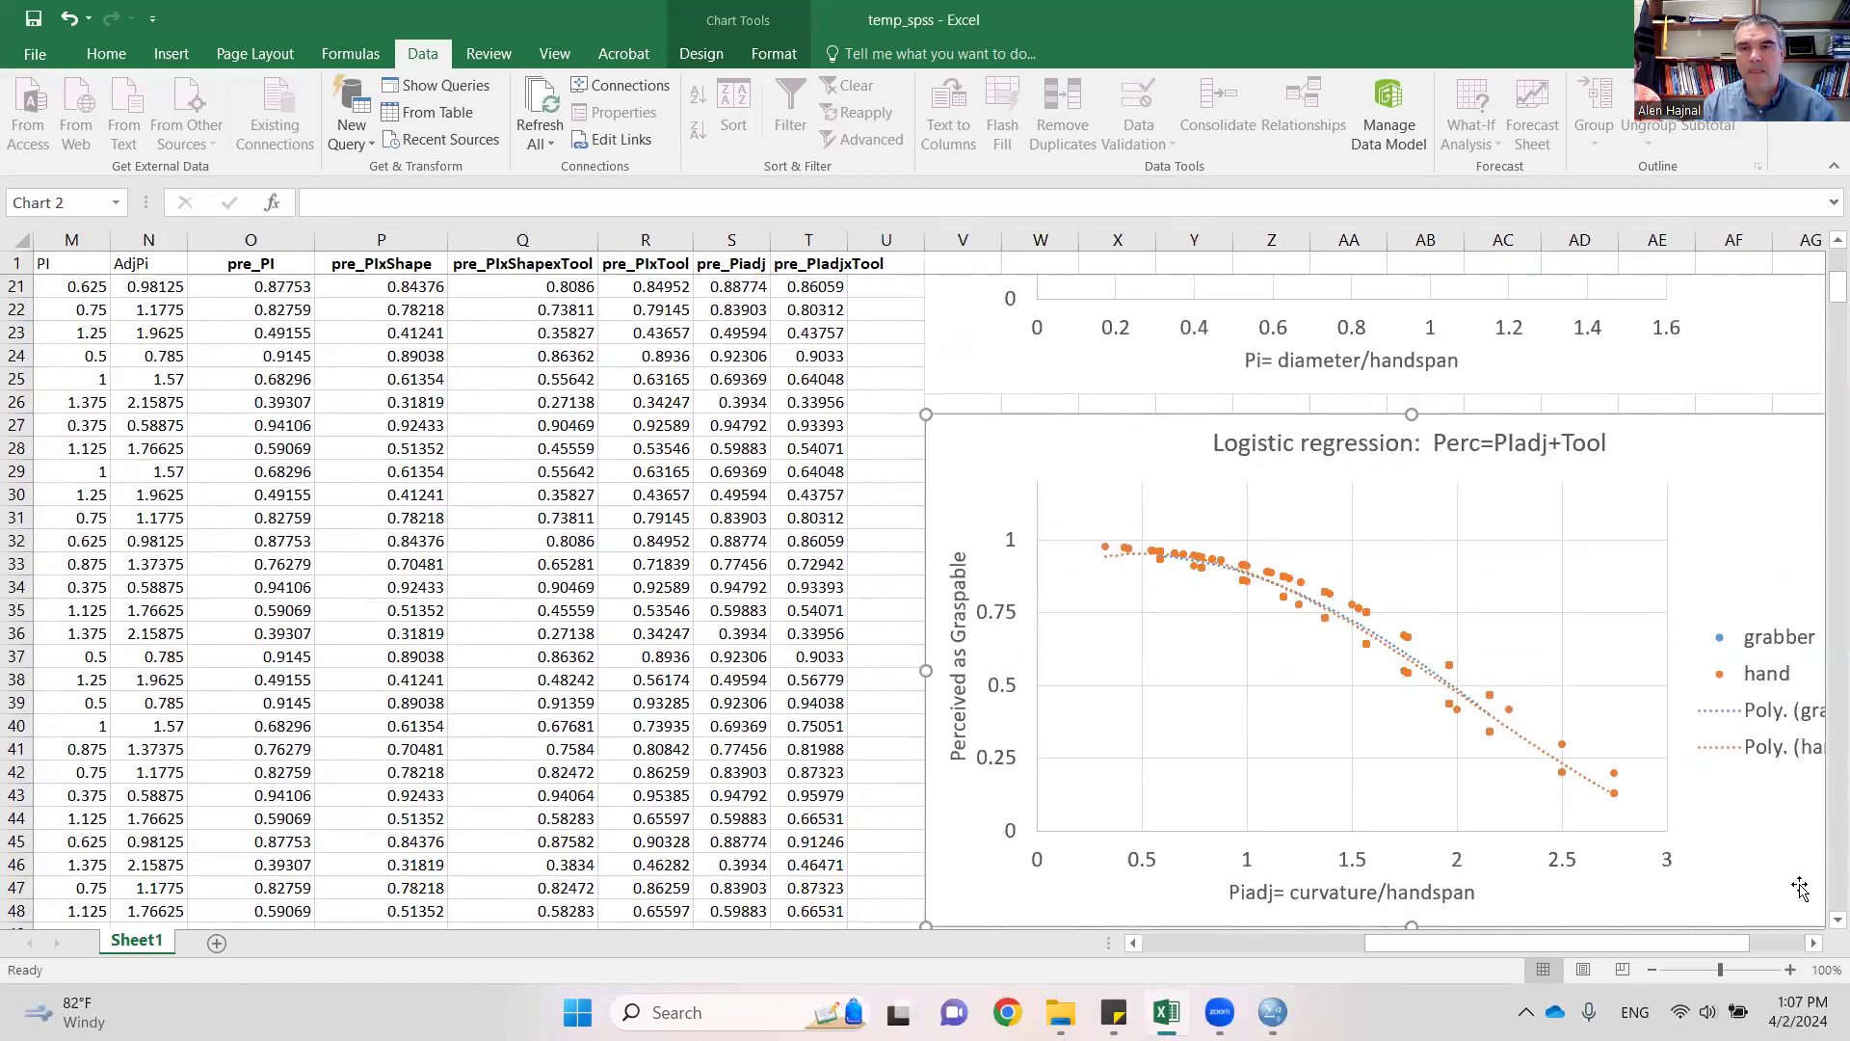
left_click(1814, 945)
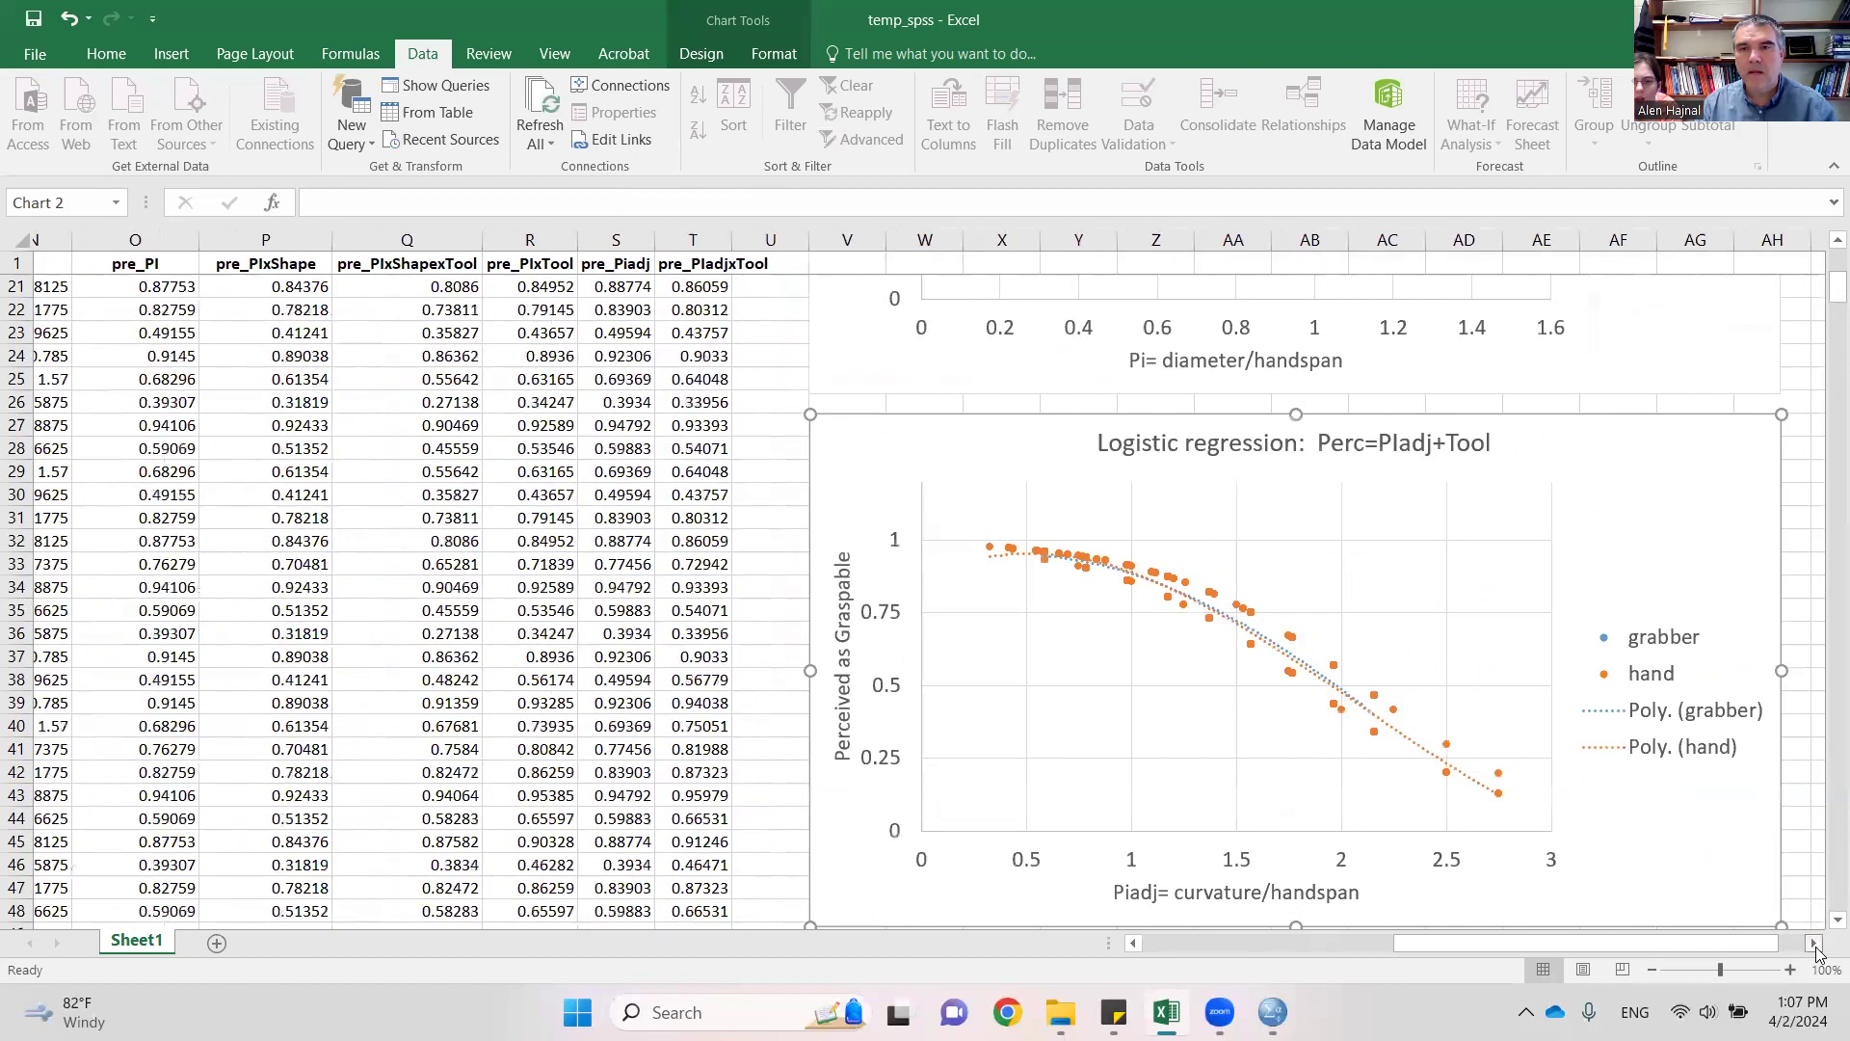
left_click(1815, 948)
left_click(1815, 947)
left_click(1815, 948)
left_click(1814, 948)
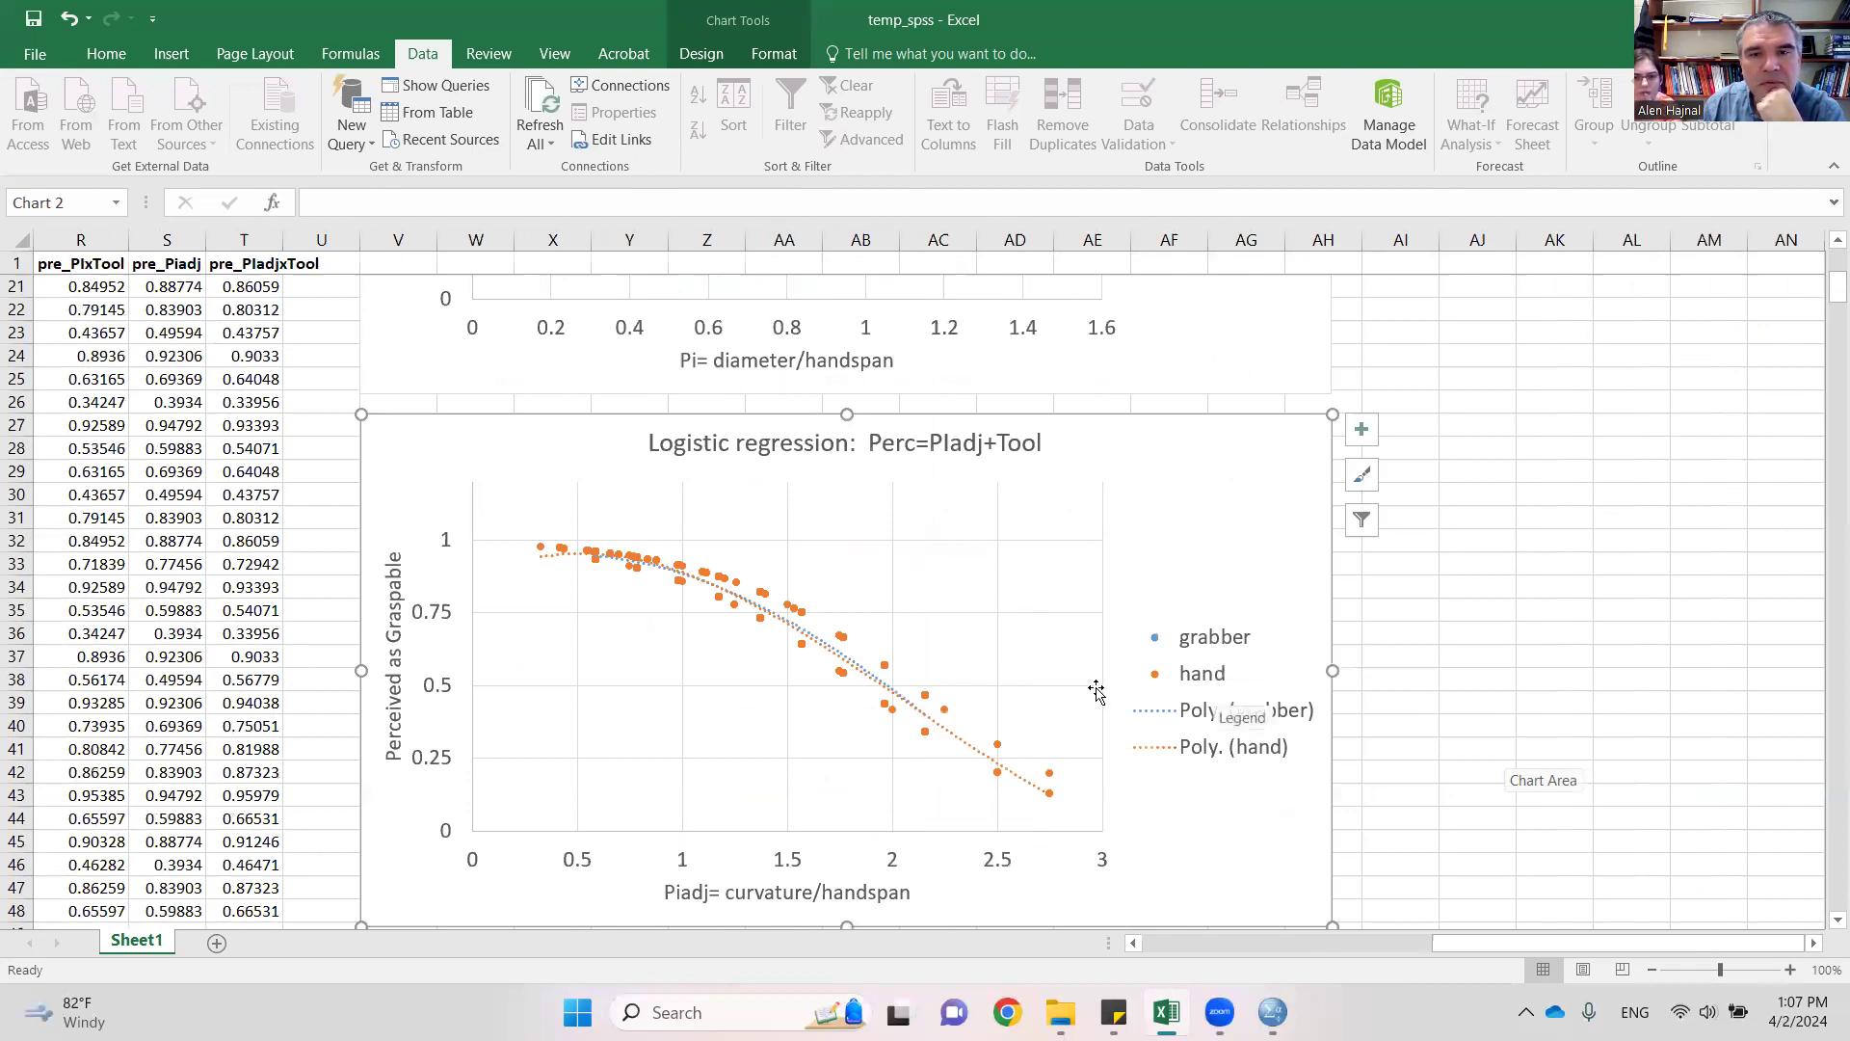
left_click(840, 674)
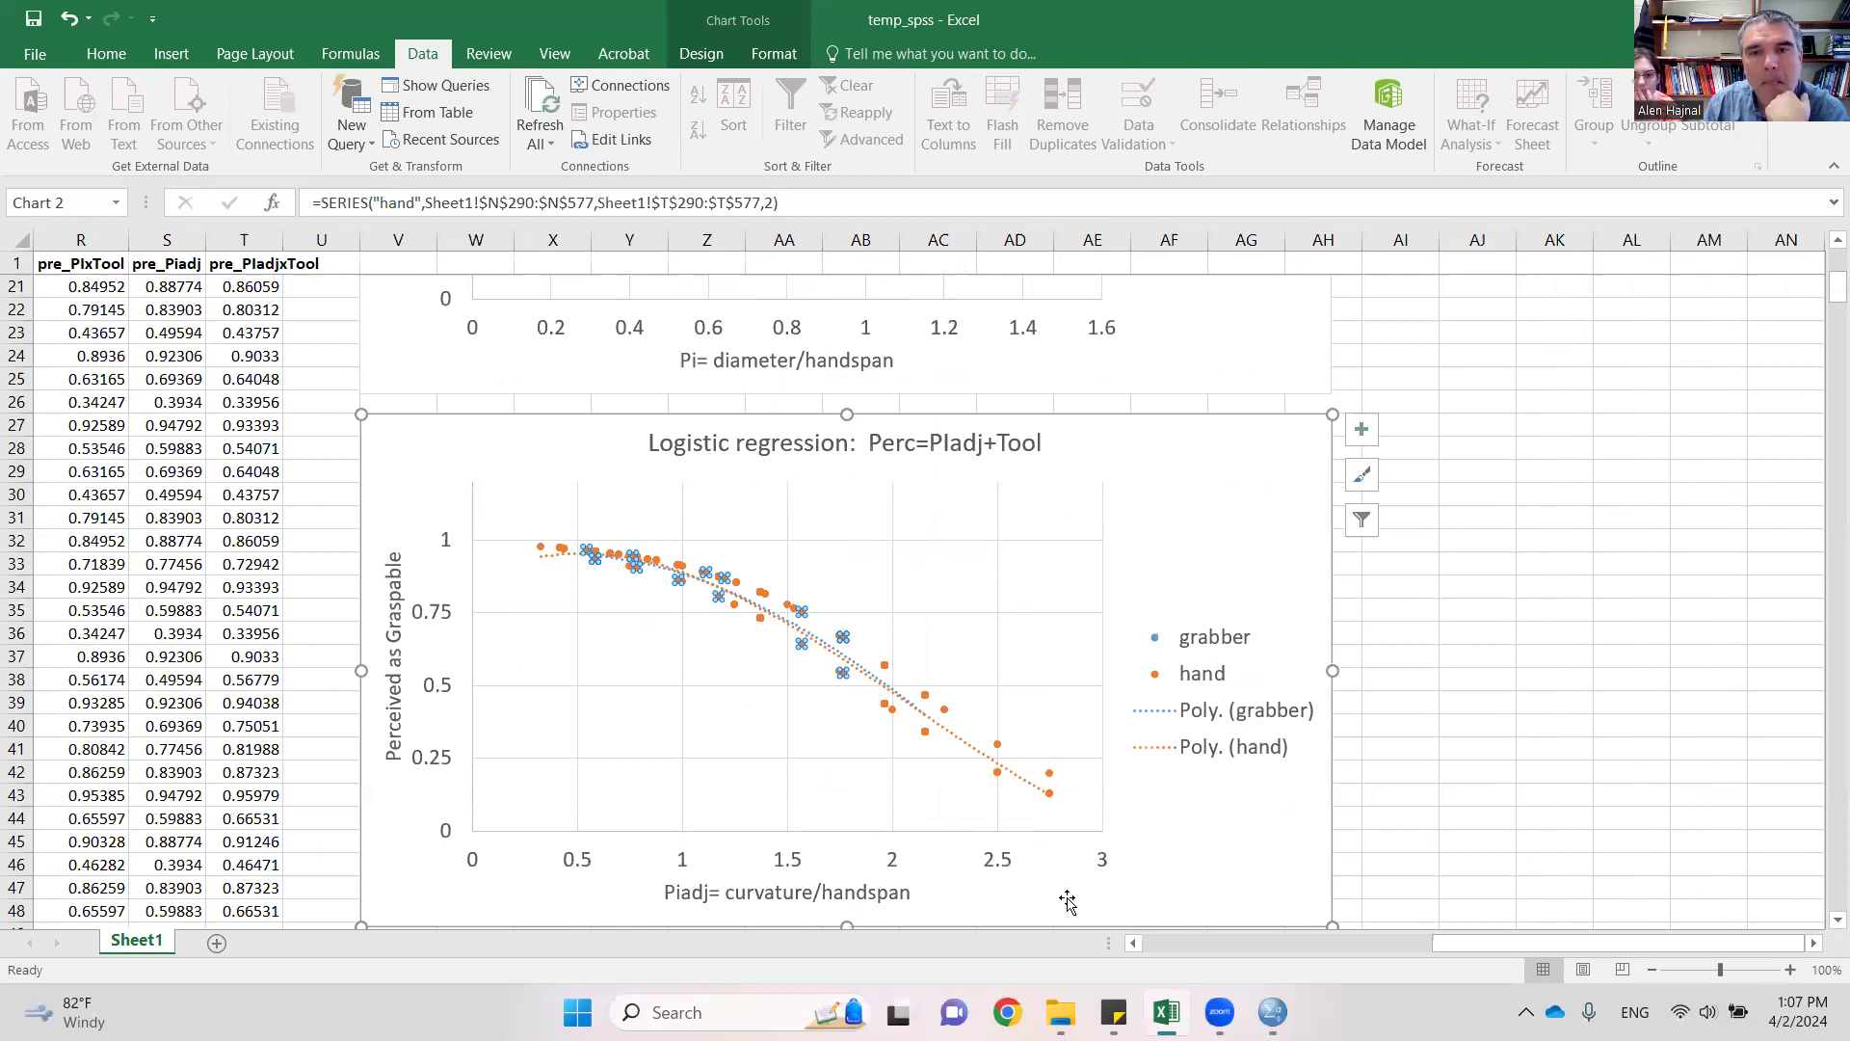
left_click(1161, 947)
scroll(362, 453, "left", 5)
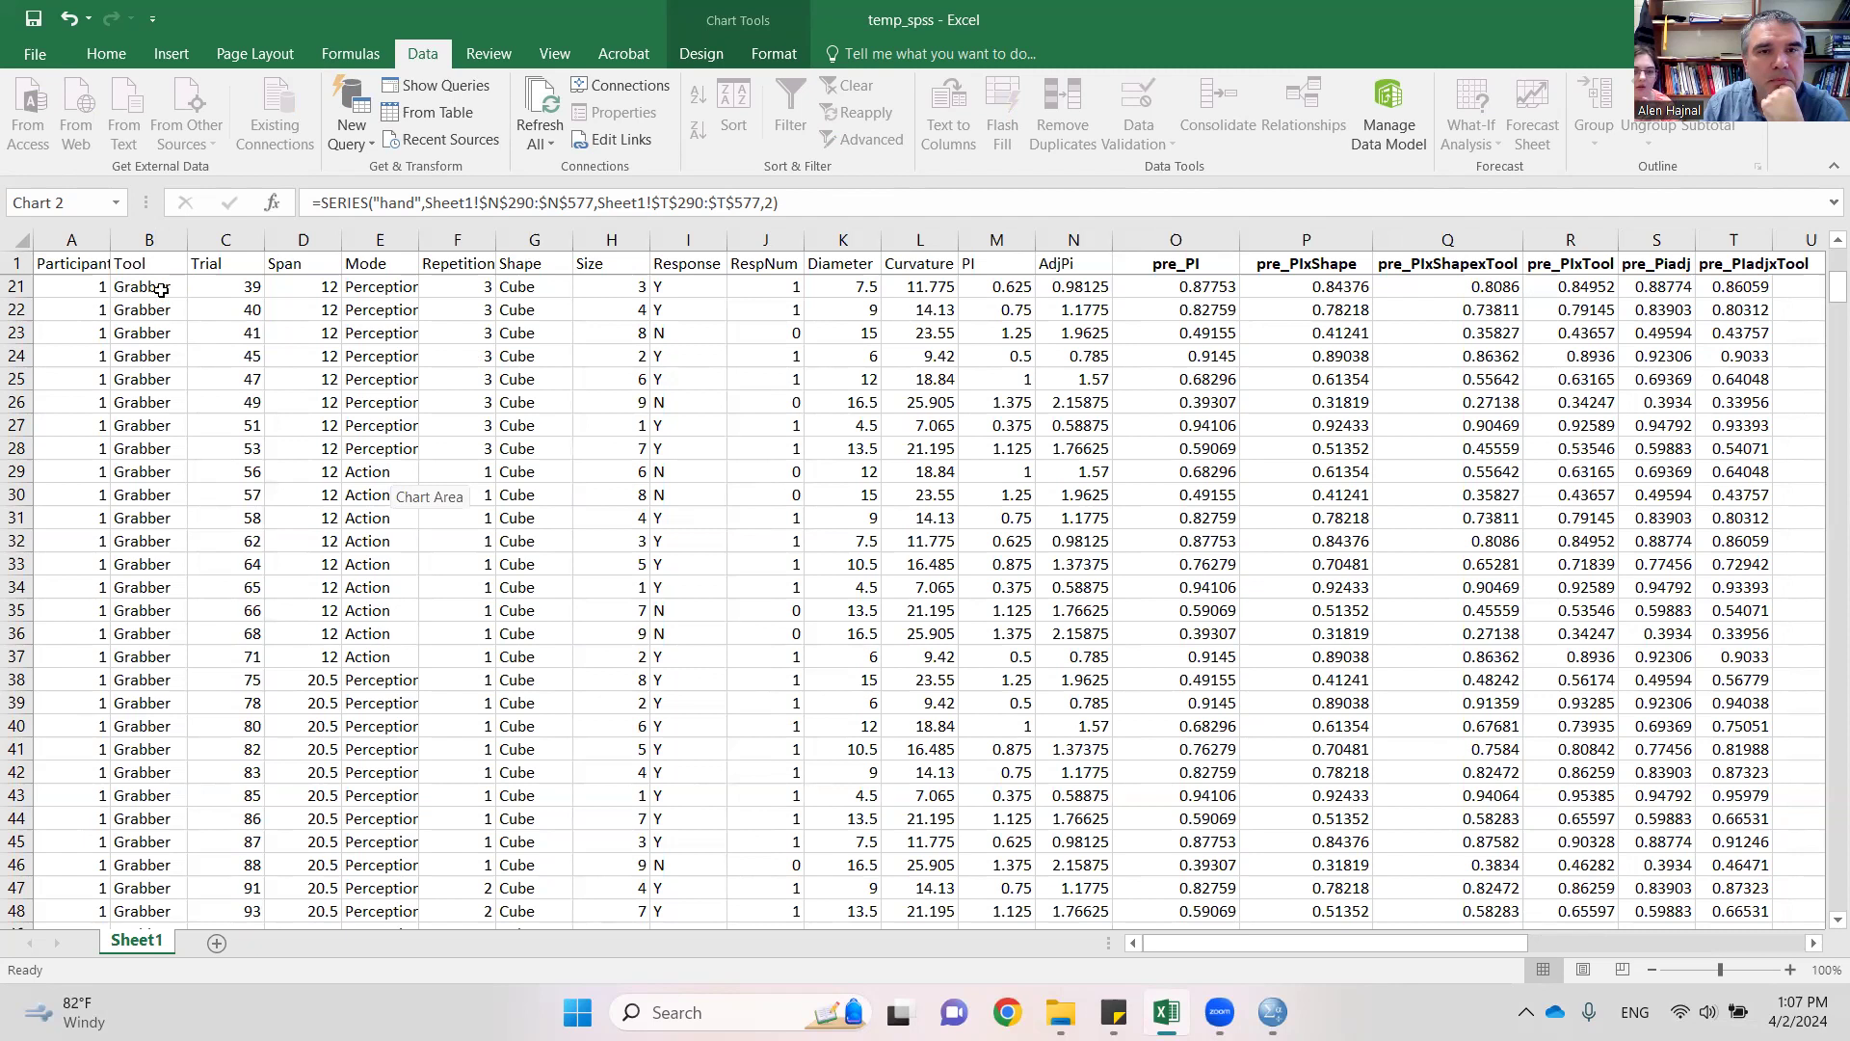
- Examine the hand series' points and both trendlines in the Perc=PIadj+Tool chart
left_click_drag(1473, 943, 1773, 947)
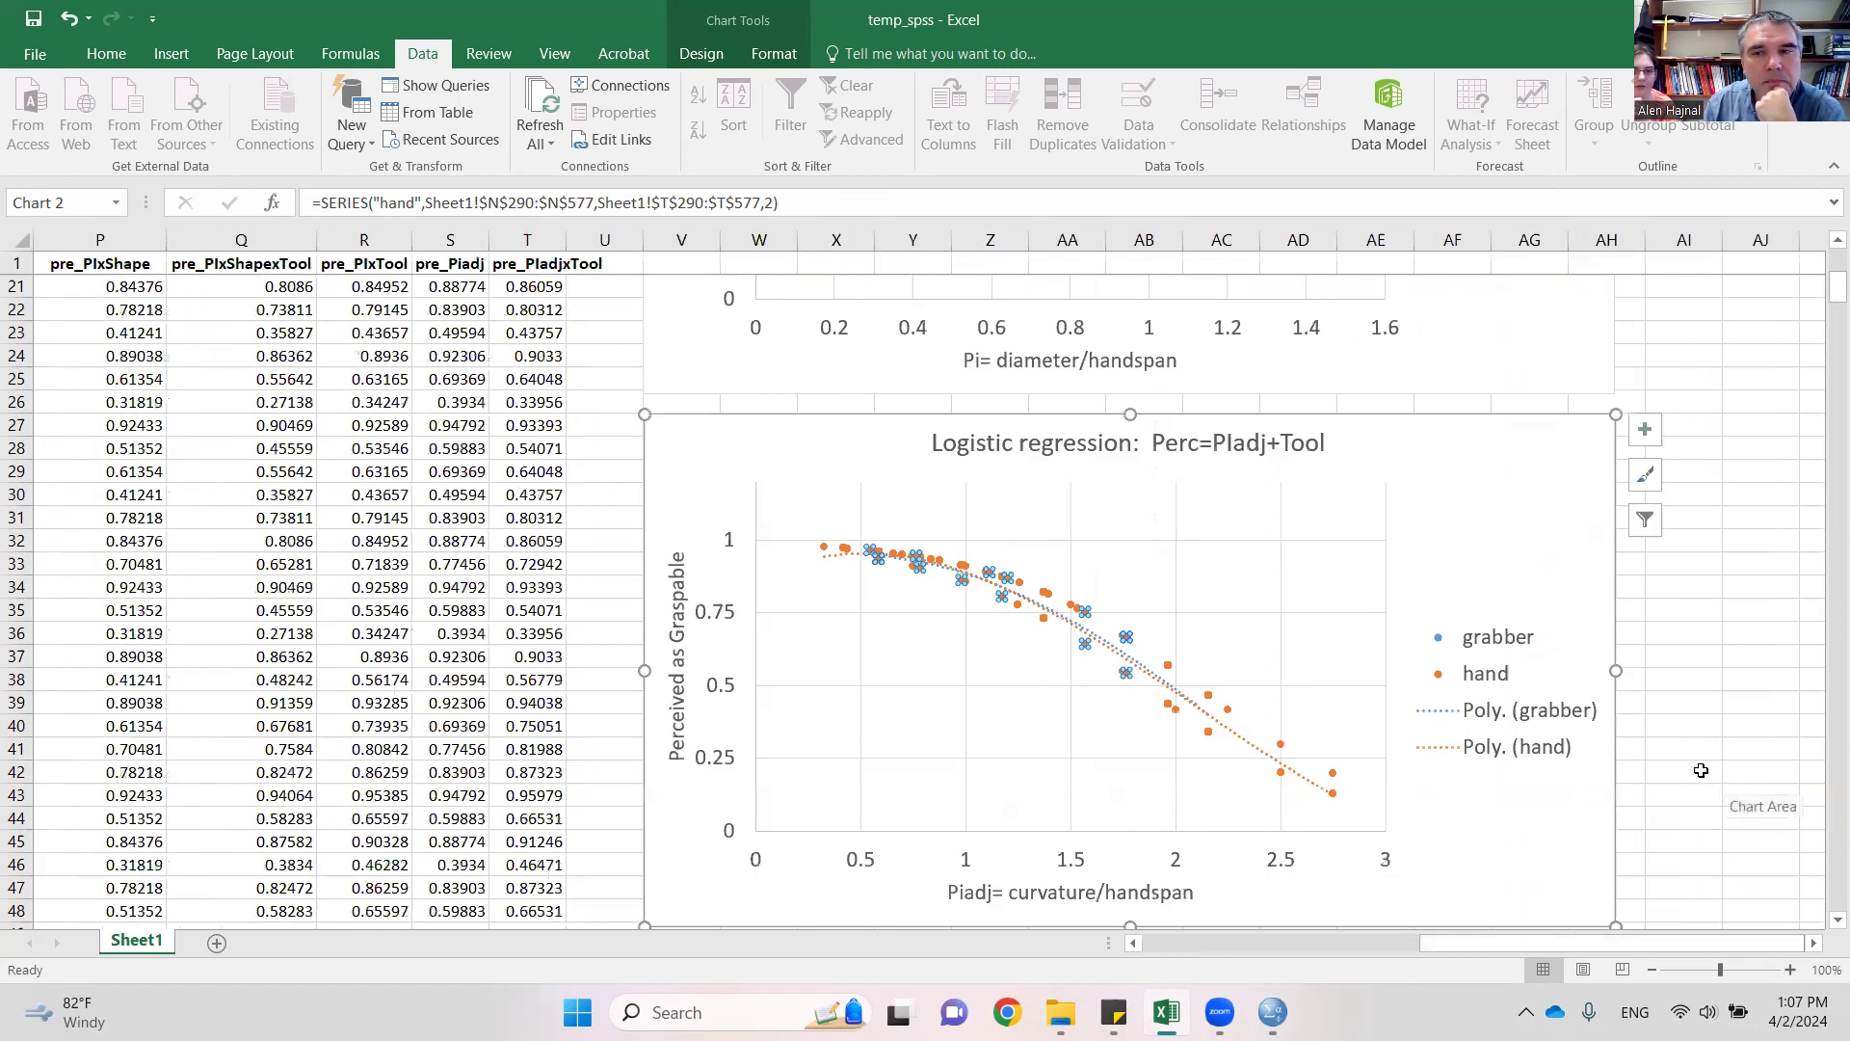
left_click(1693, 772)
scroll(1694, 772, "down", 1)
scroll(1693, 761, "down", 2)
scroll(1694, 755, "up", 2)
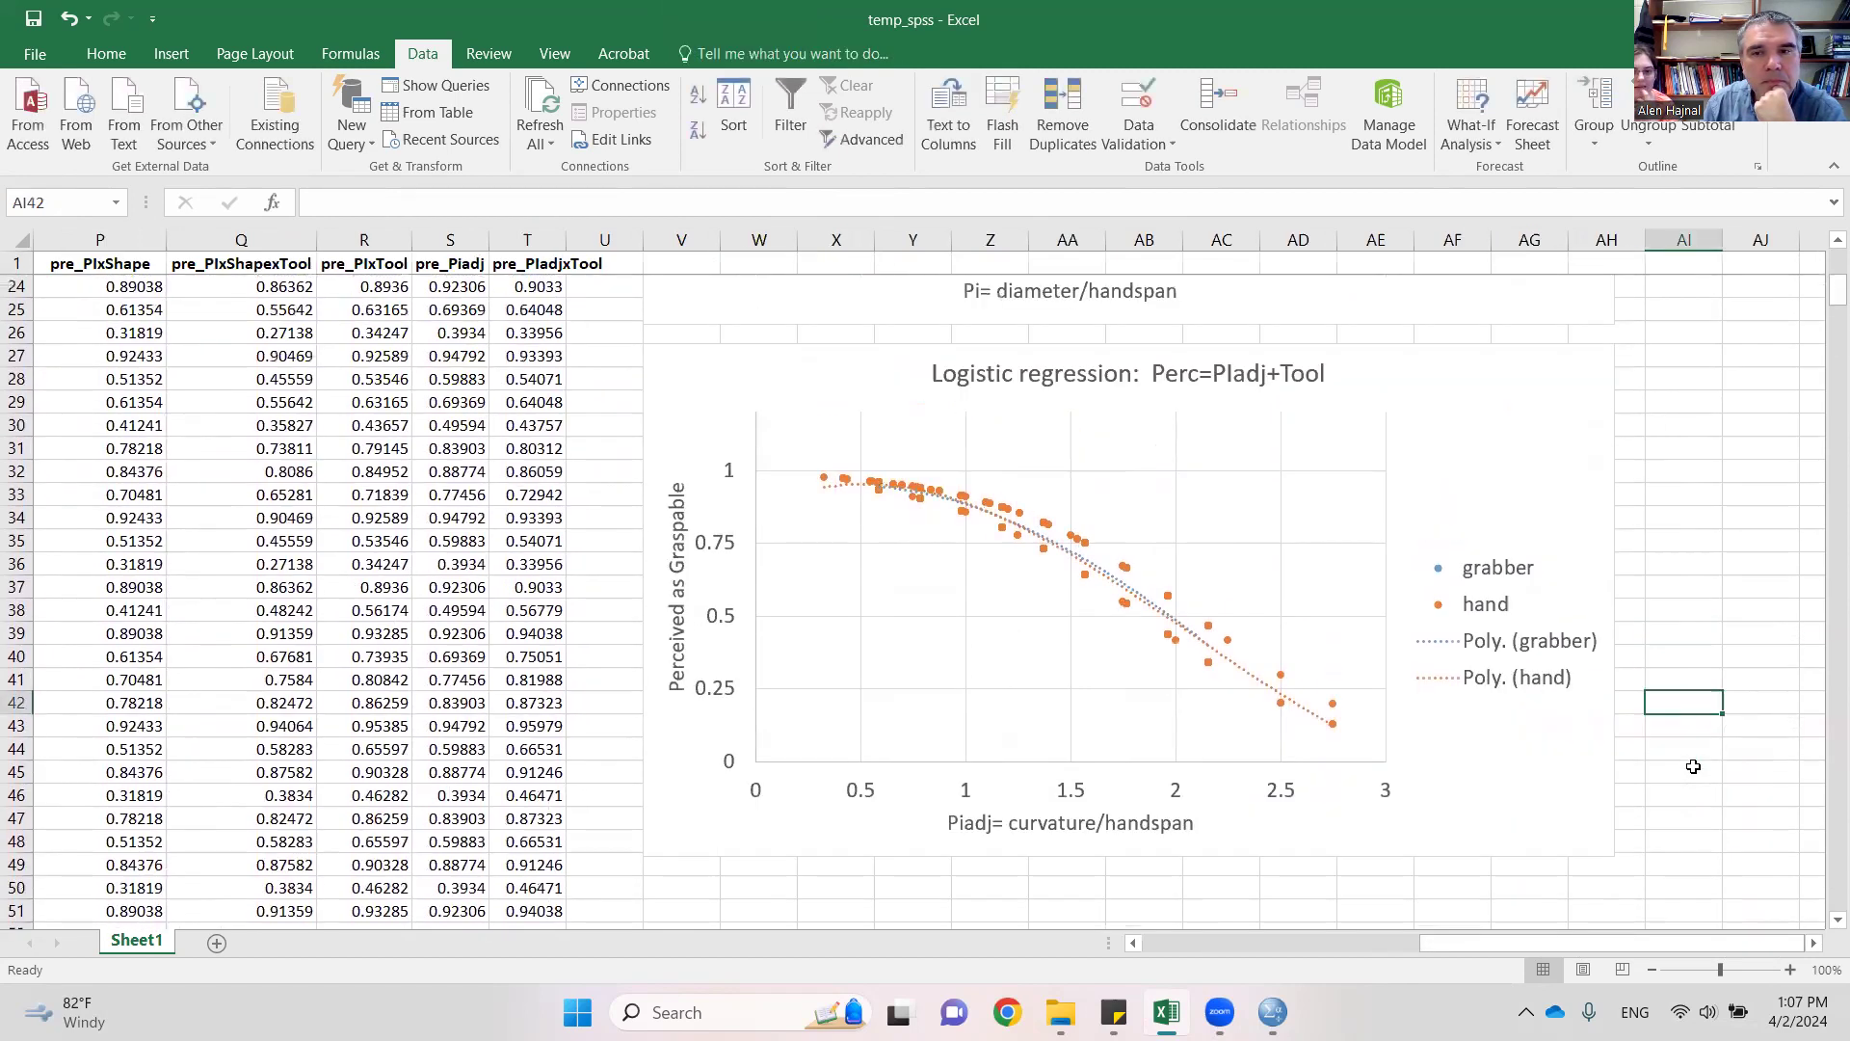
left_click(1170, 604)
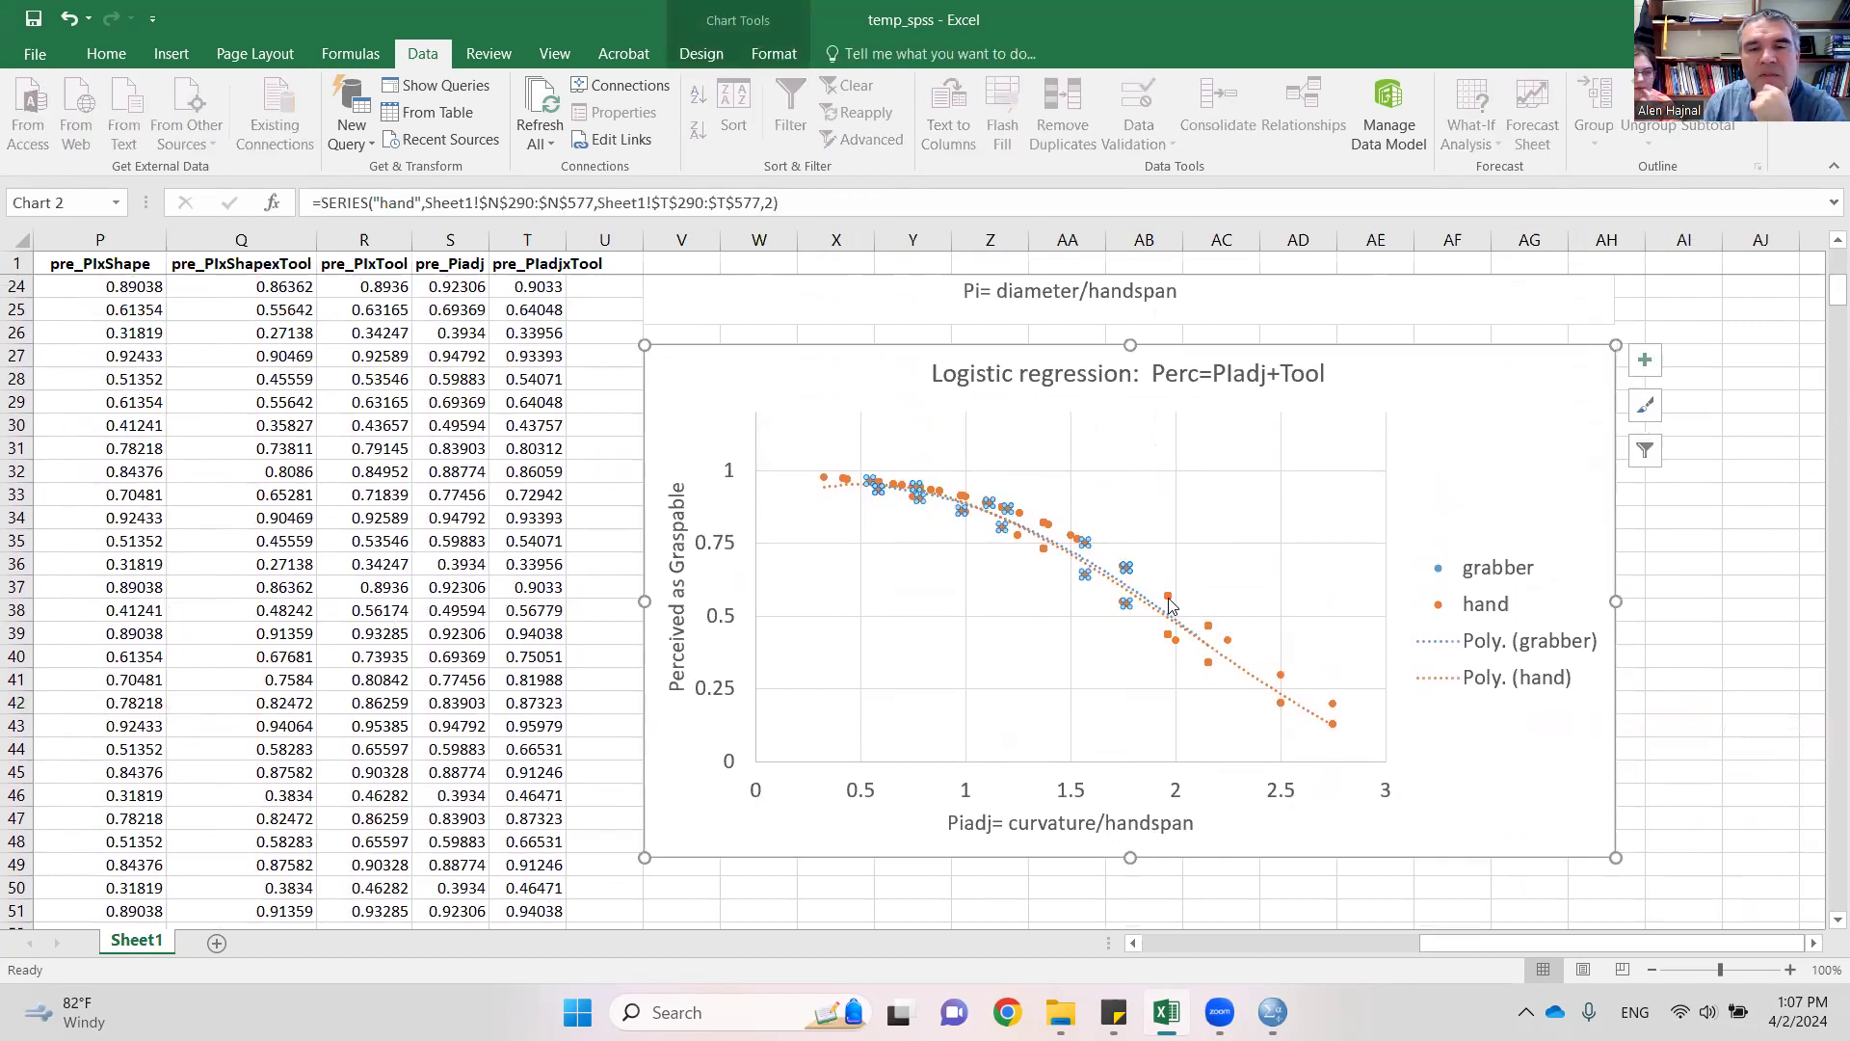
left_click(1707, 766)
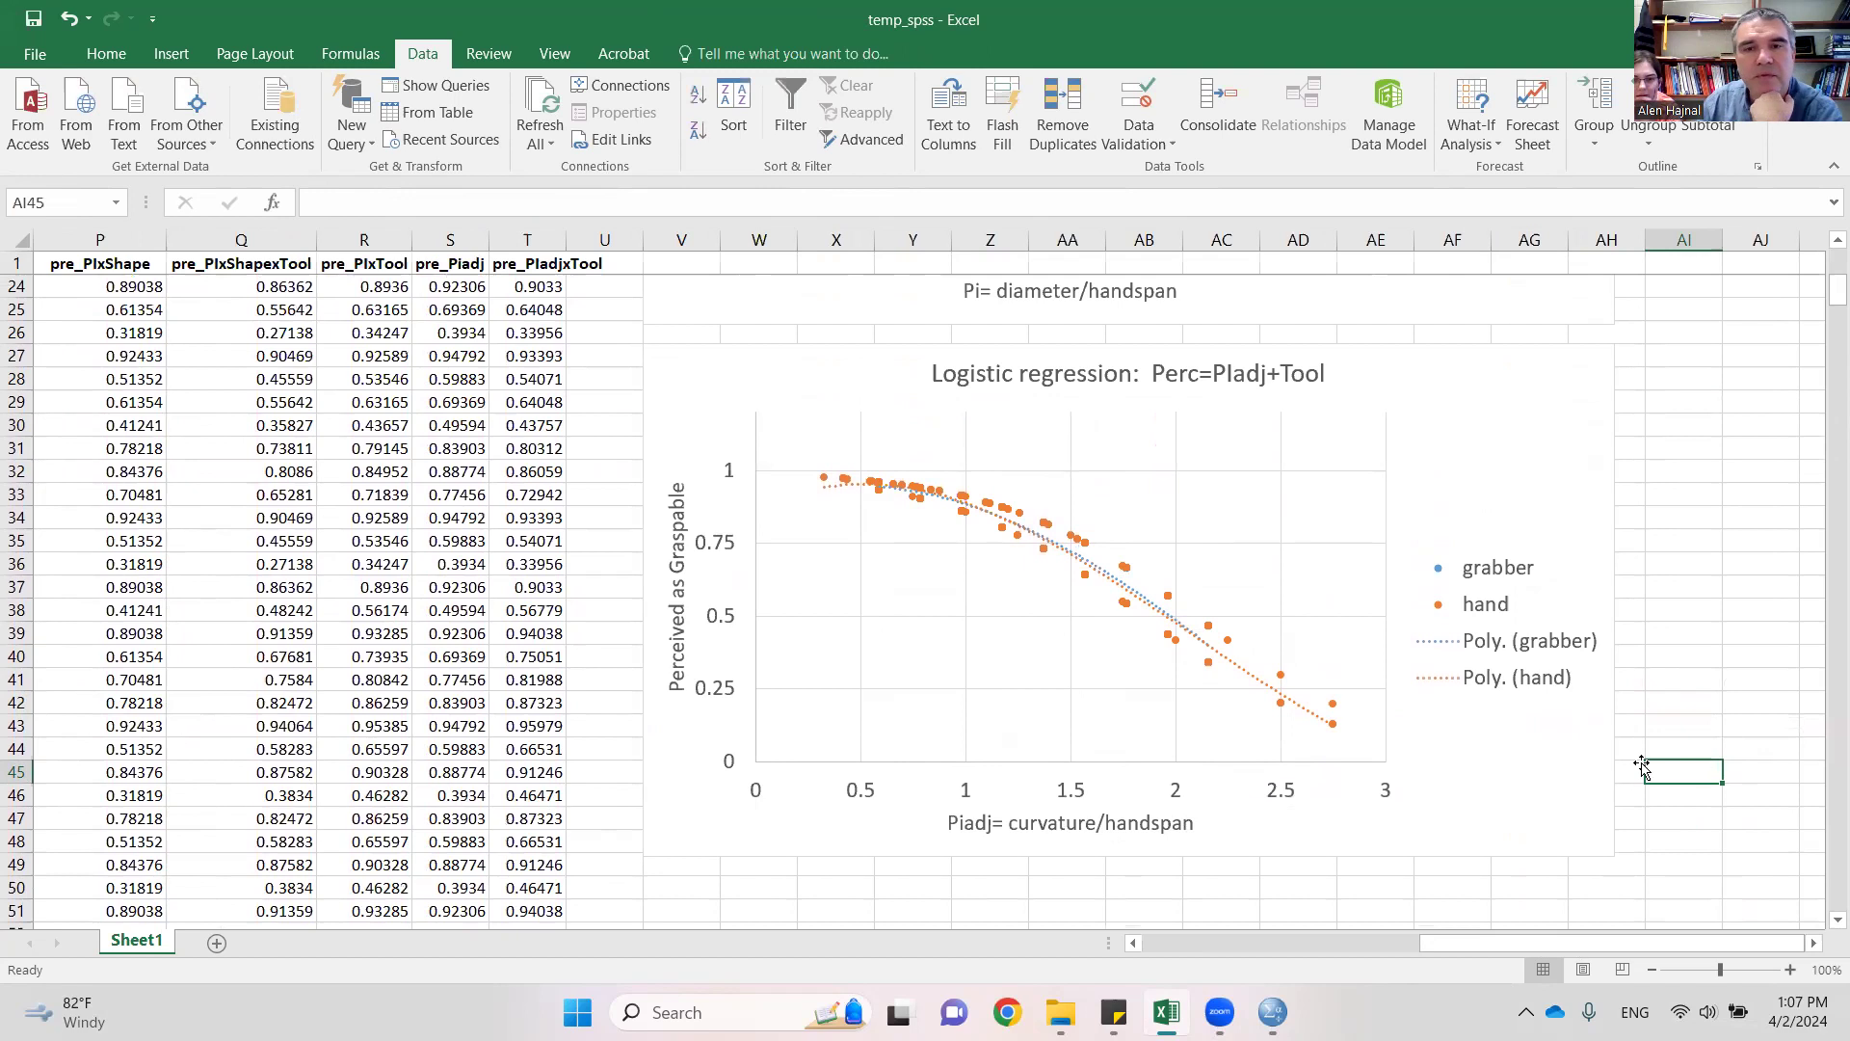
left_click(1170, 603)
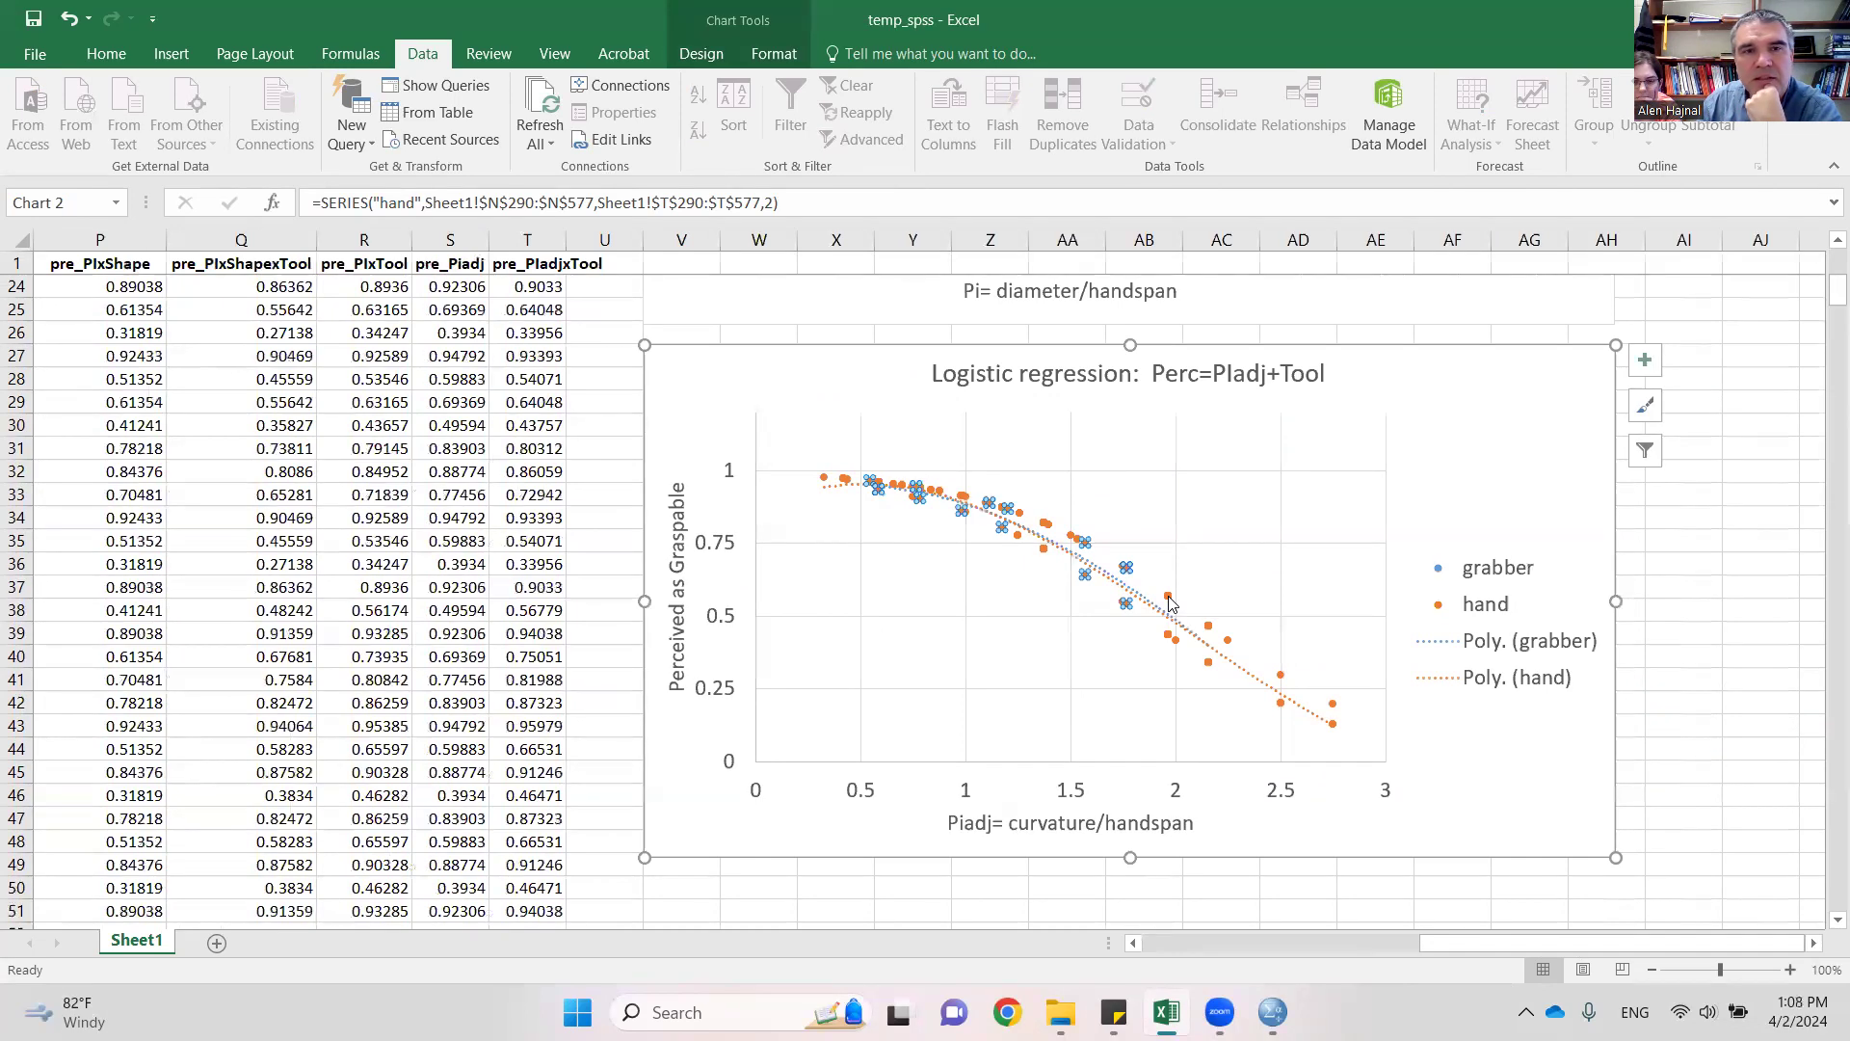
- Open the grabber series for editing in the Perc=PIadj+Tool chart's data source and highlight its X values range
right_click(1169, 602)
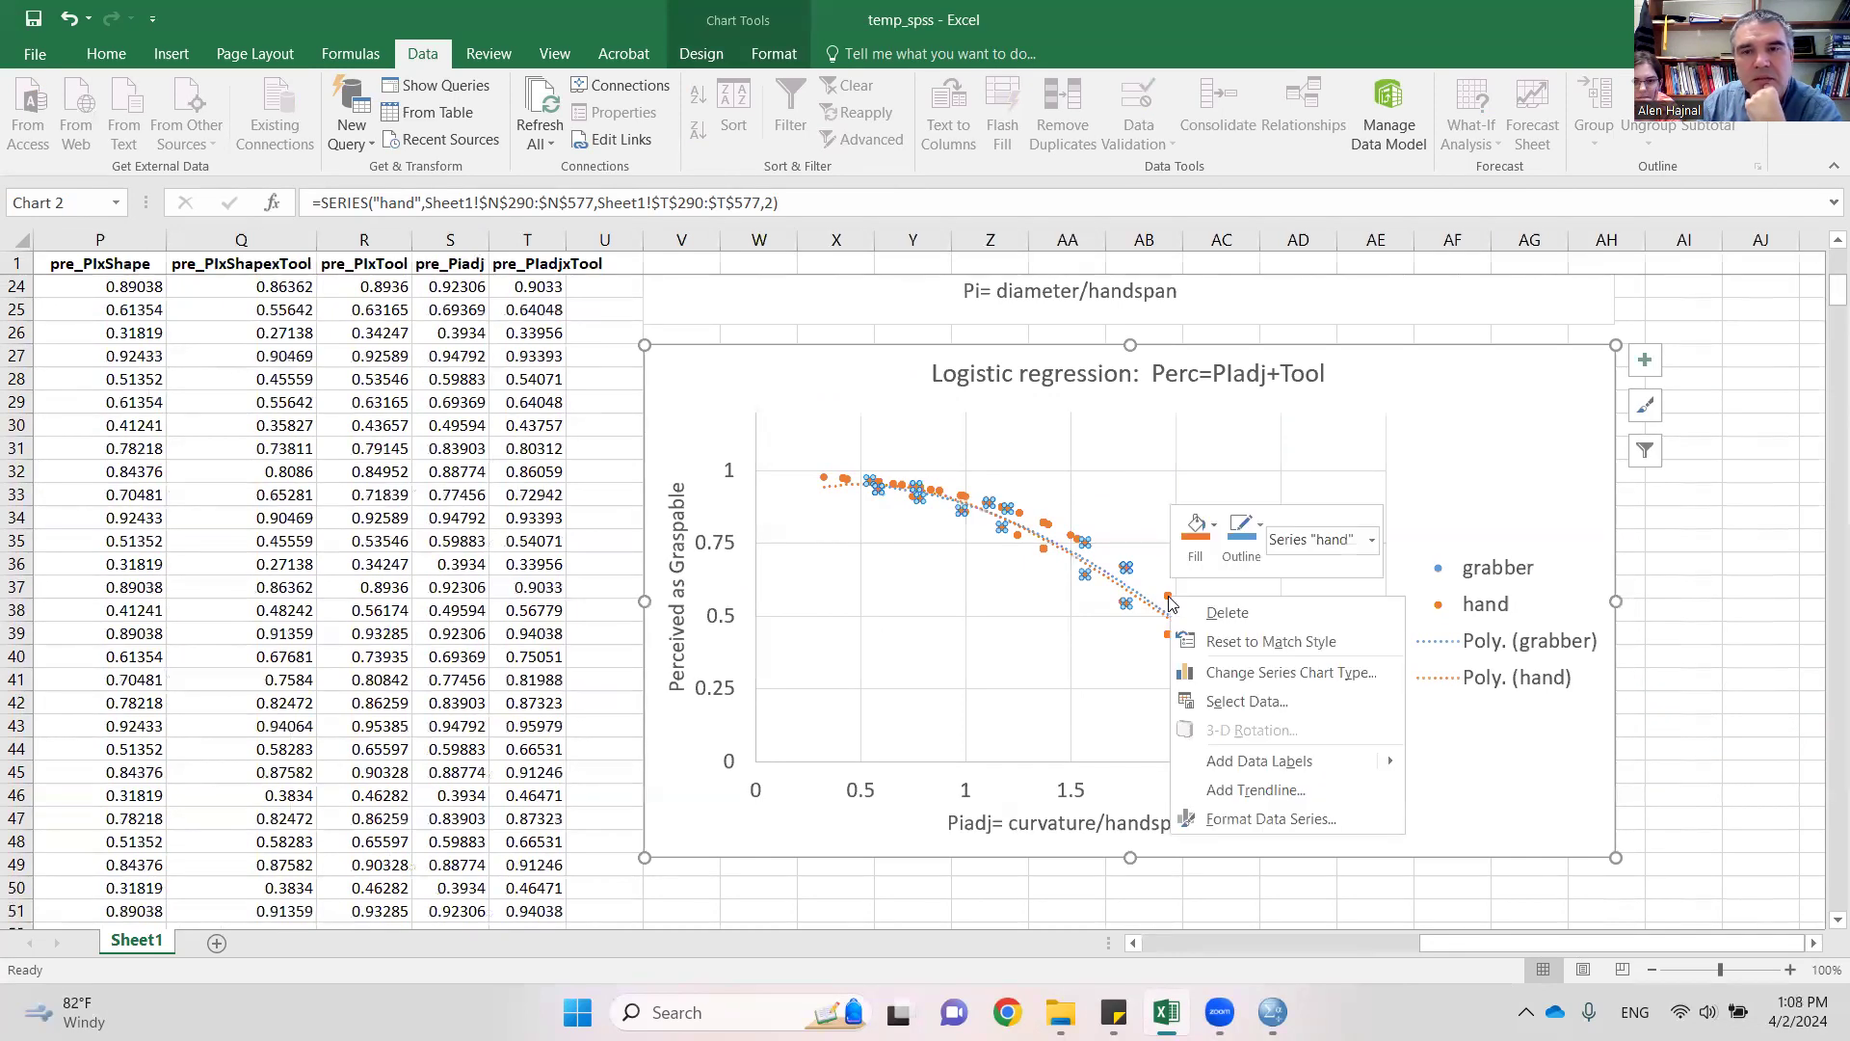
left_click(1247, 701)
left_click(1013, 563)
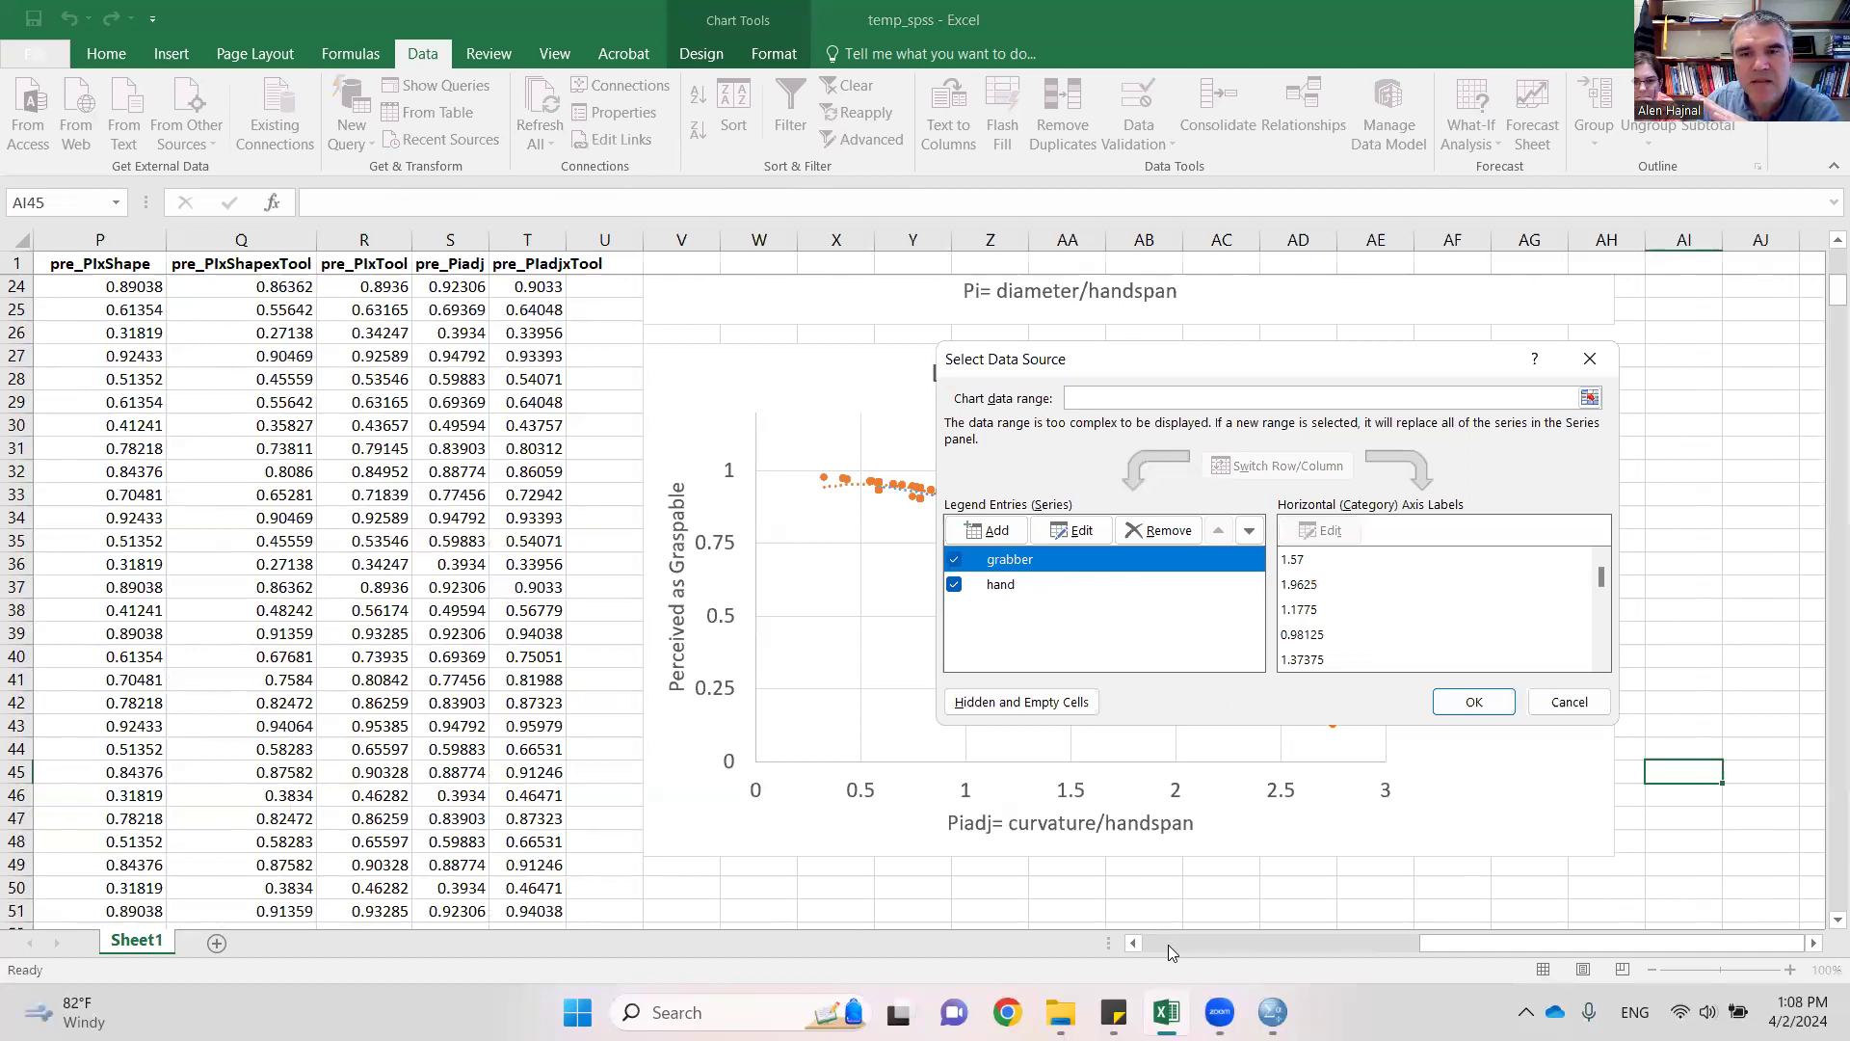
left_click(1078, 532)
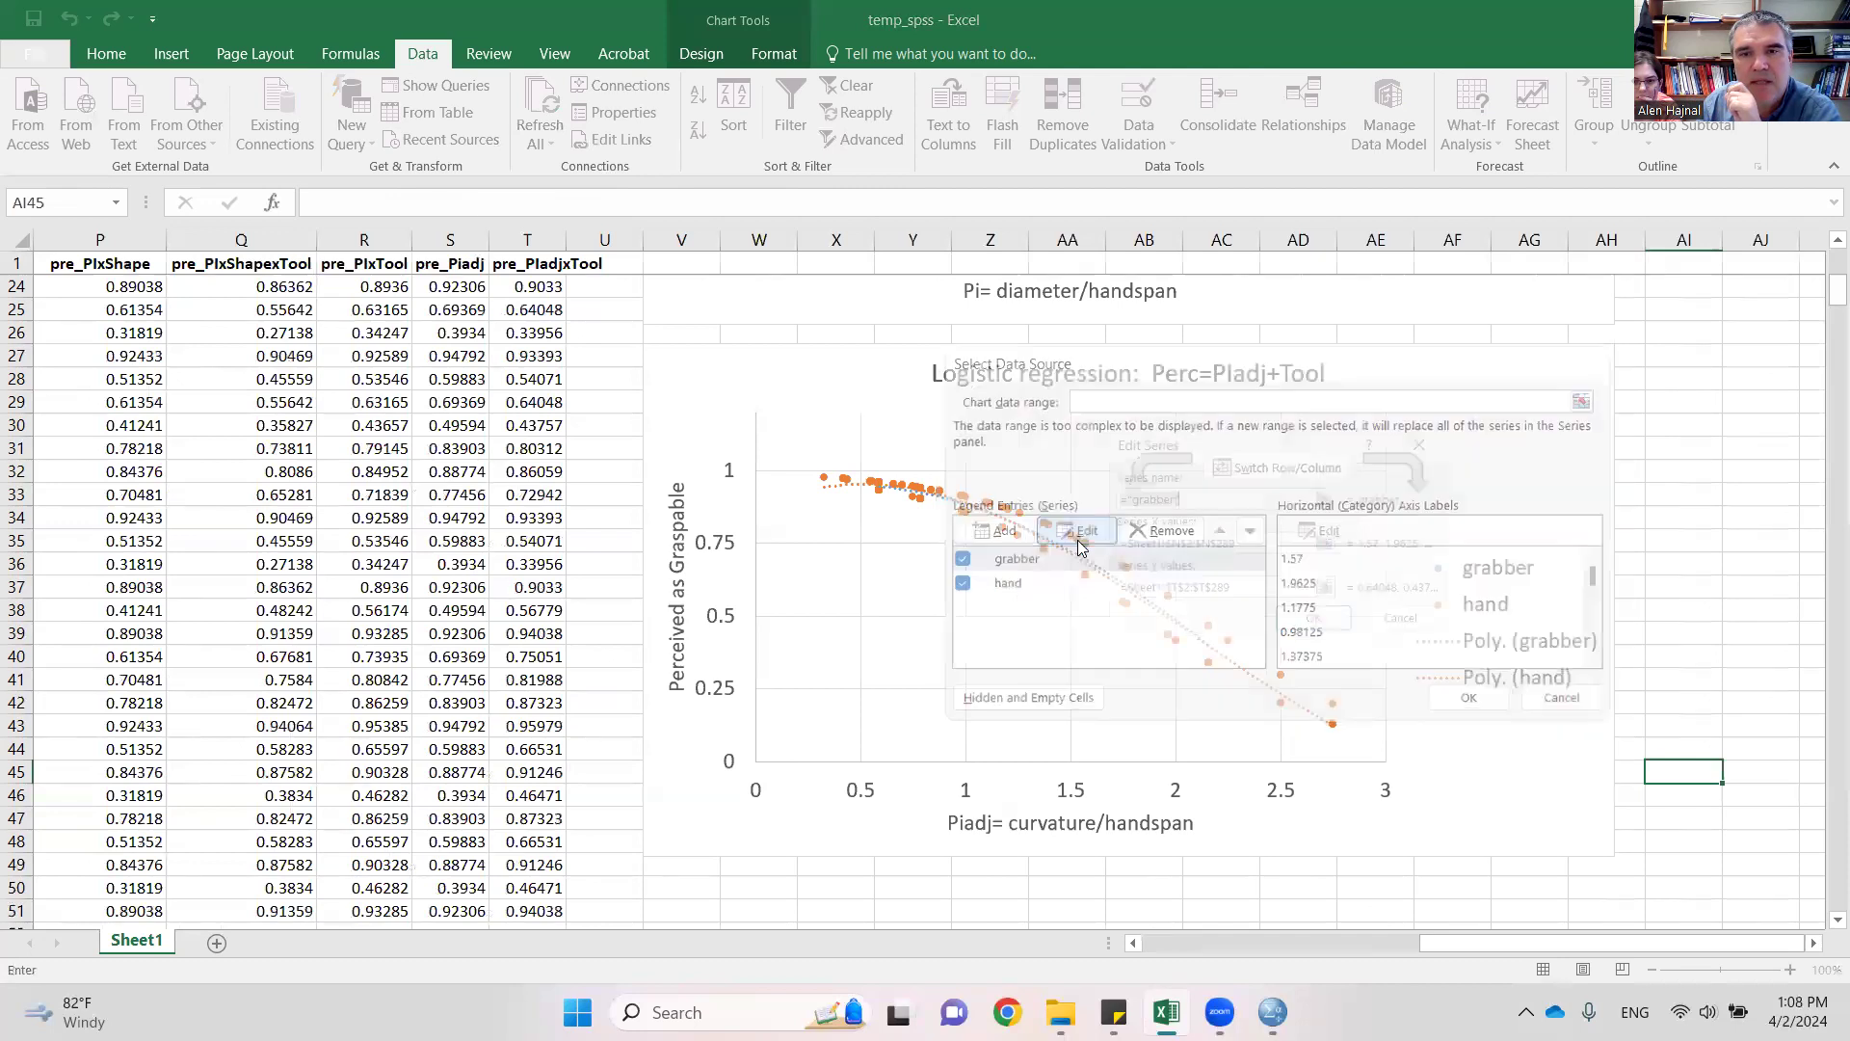
key("Tab")
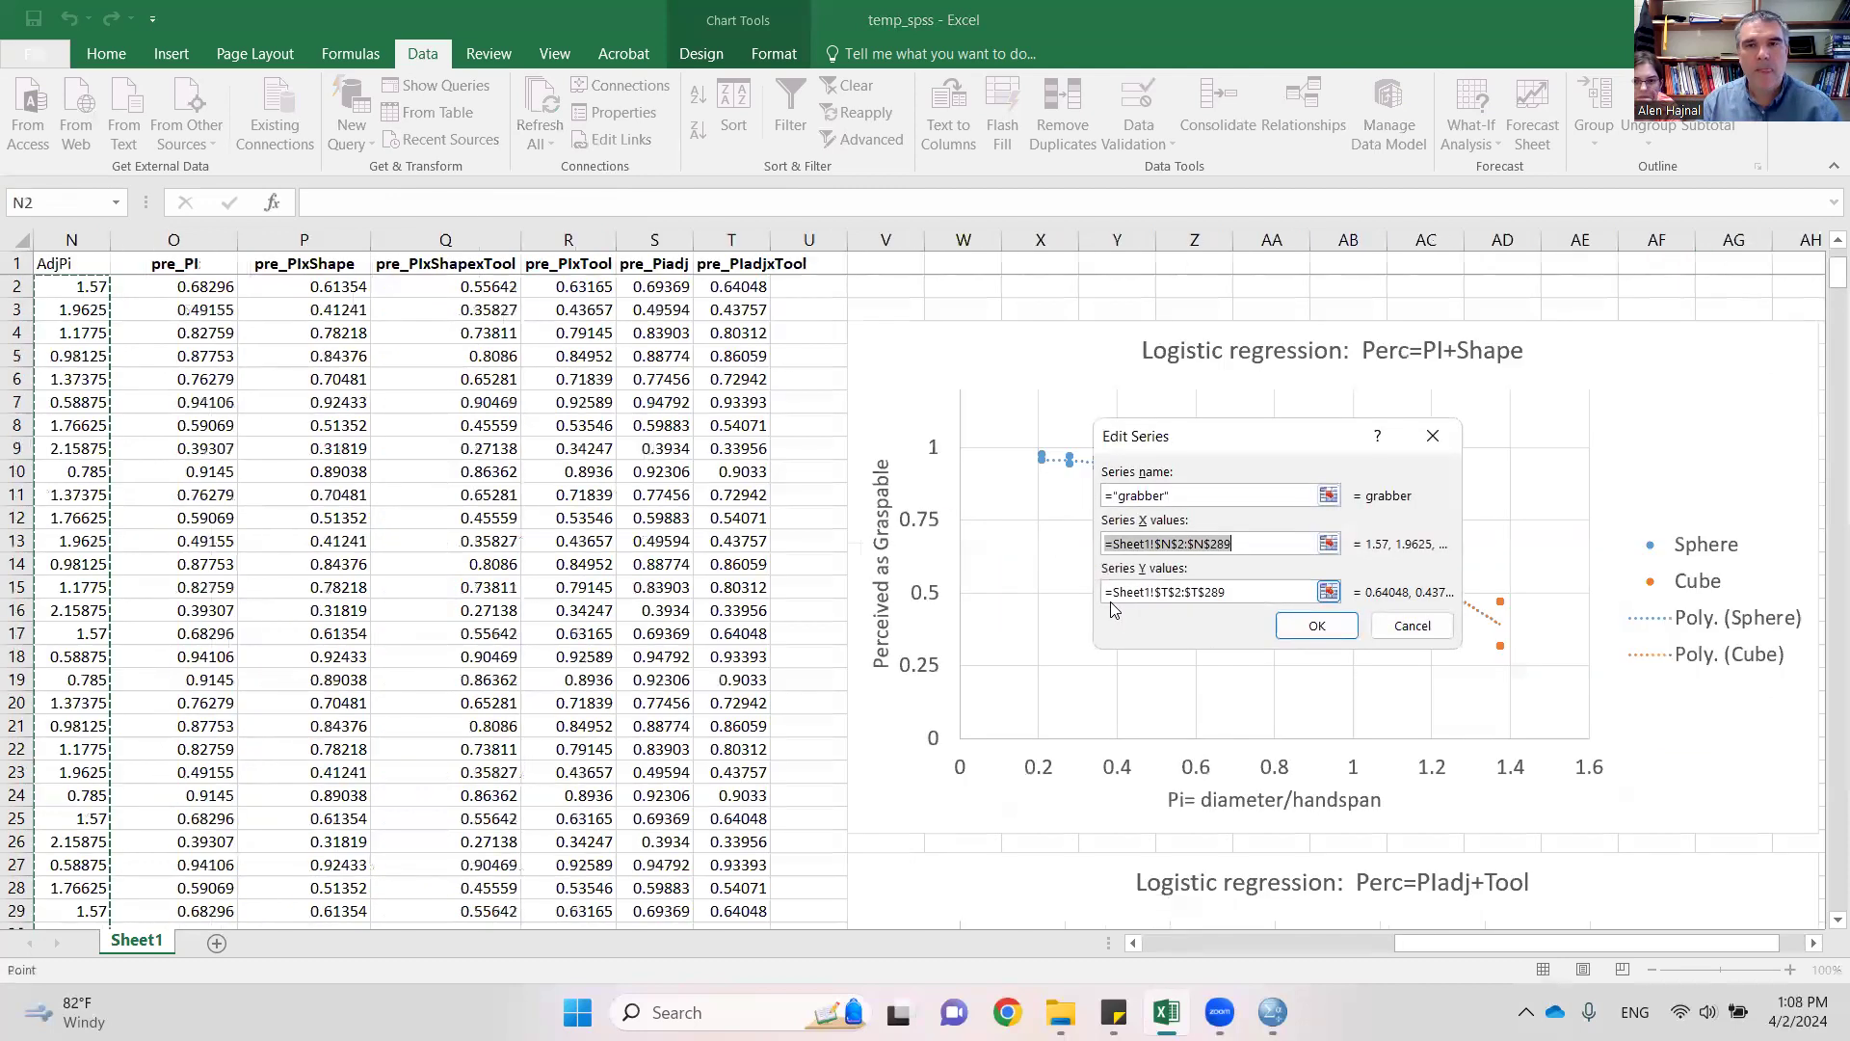
- Check the grabber series' X range N2:N289 against the Tool column down to where the Grabber rows end
left_click(1135, 945)
left_click(1135, 945)
left_click(1135, 945)
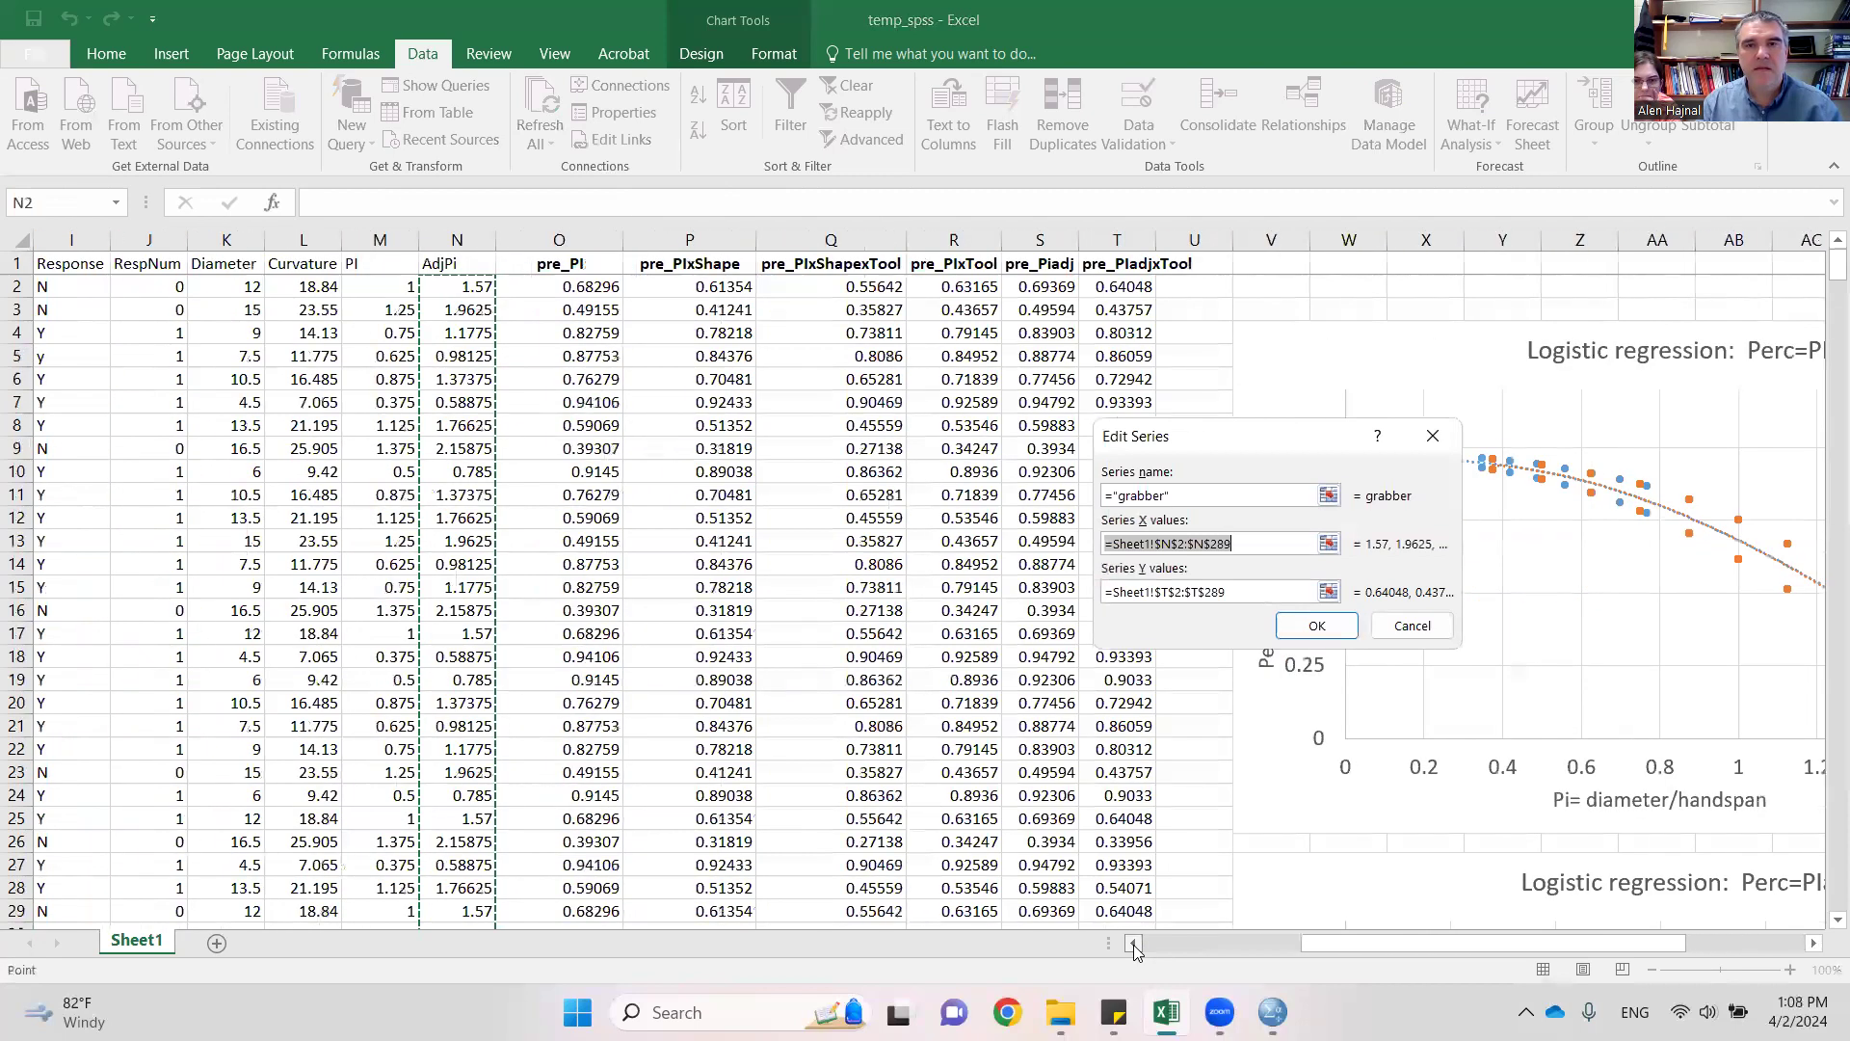
left_click(1136, 944)
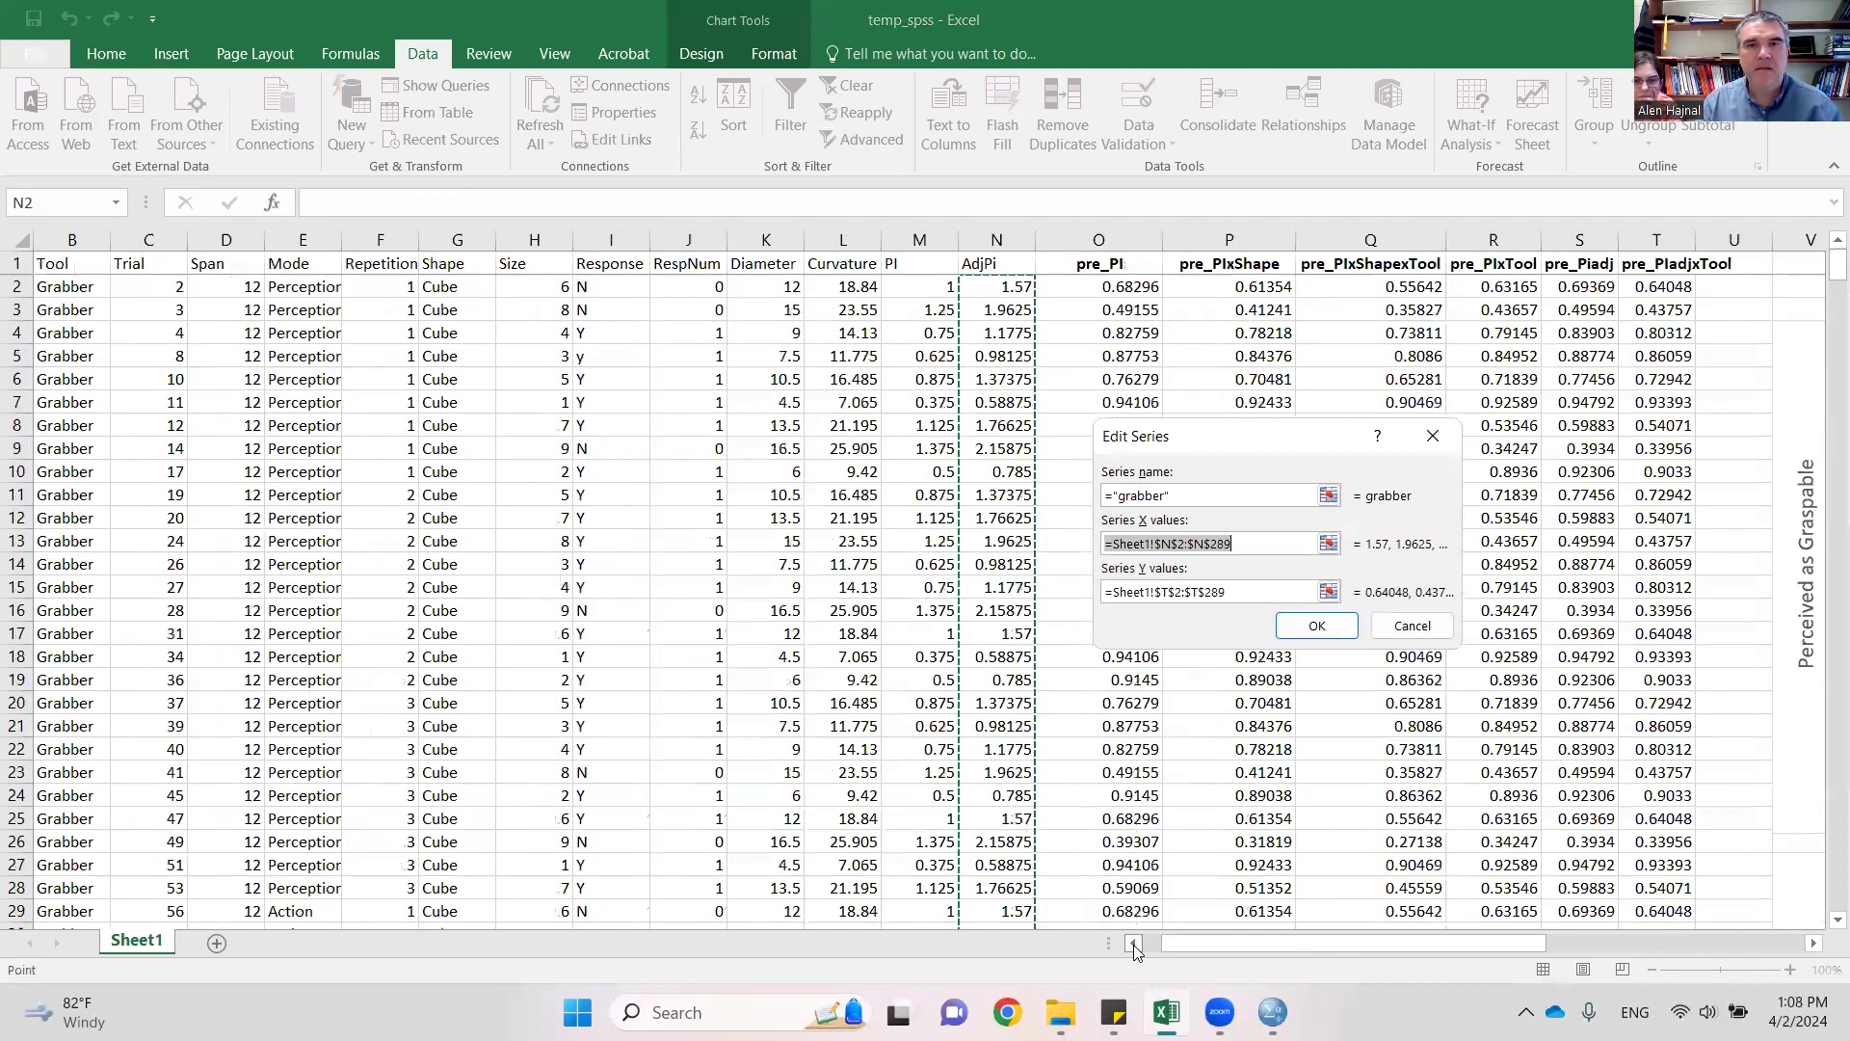
left_click(1136, 945)
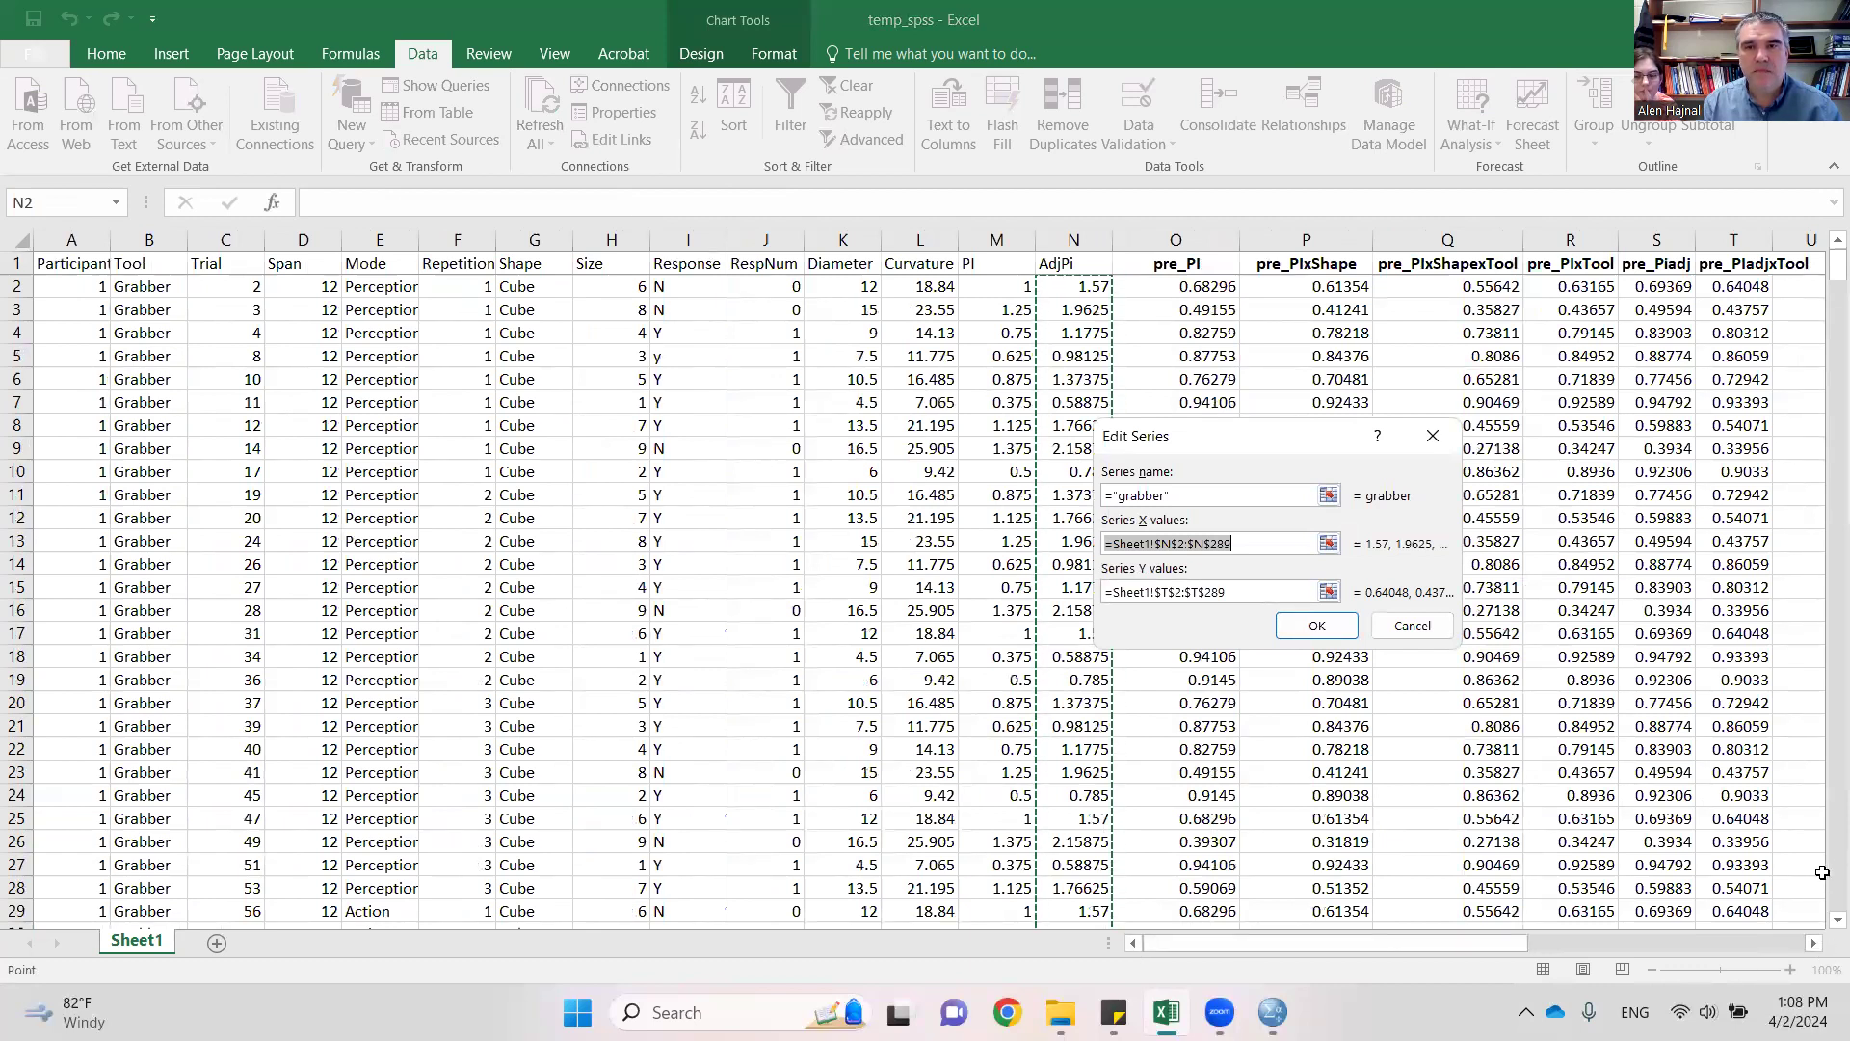
scroll(1822, 906, "down", 7)
scroll(1822, 906, "down", 20)
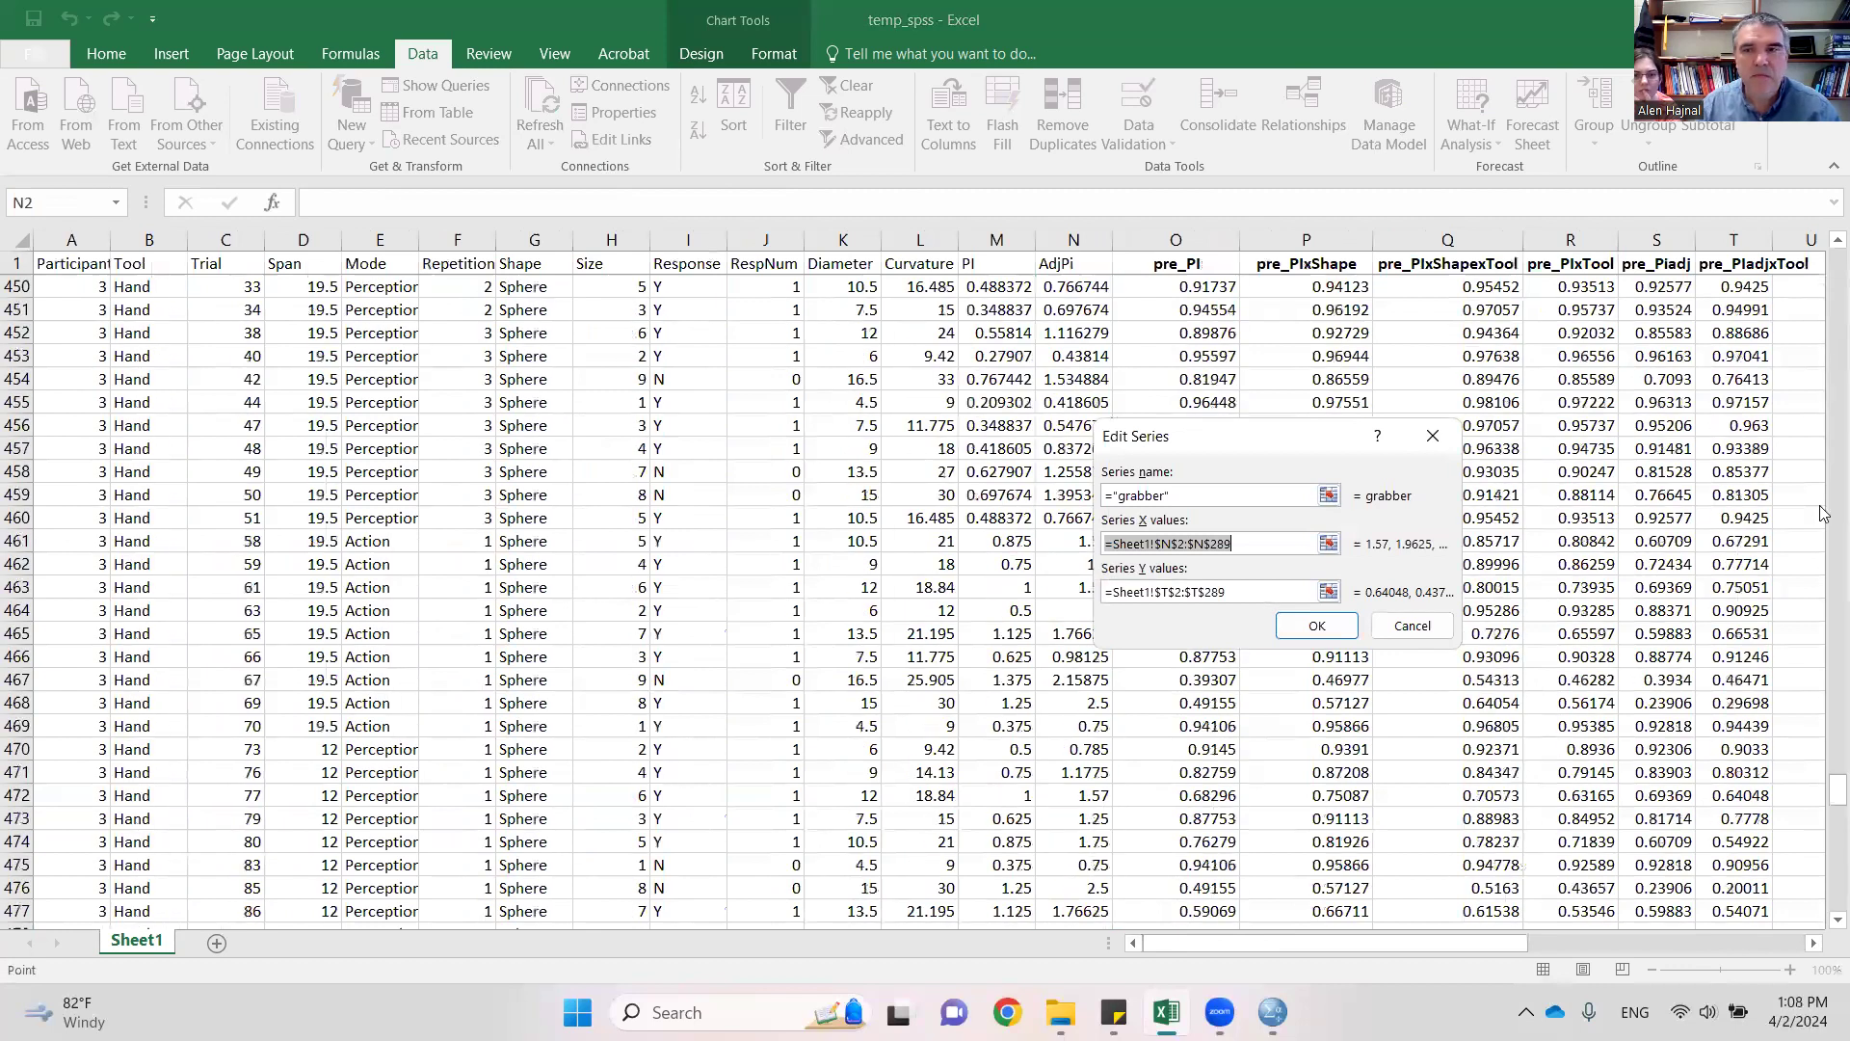
scroll(1823, 513, "down", 20)
scroll(1822, 409, "up", 20)
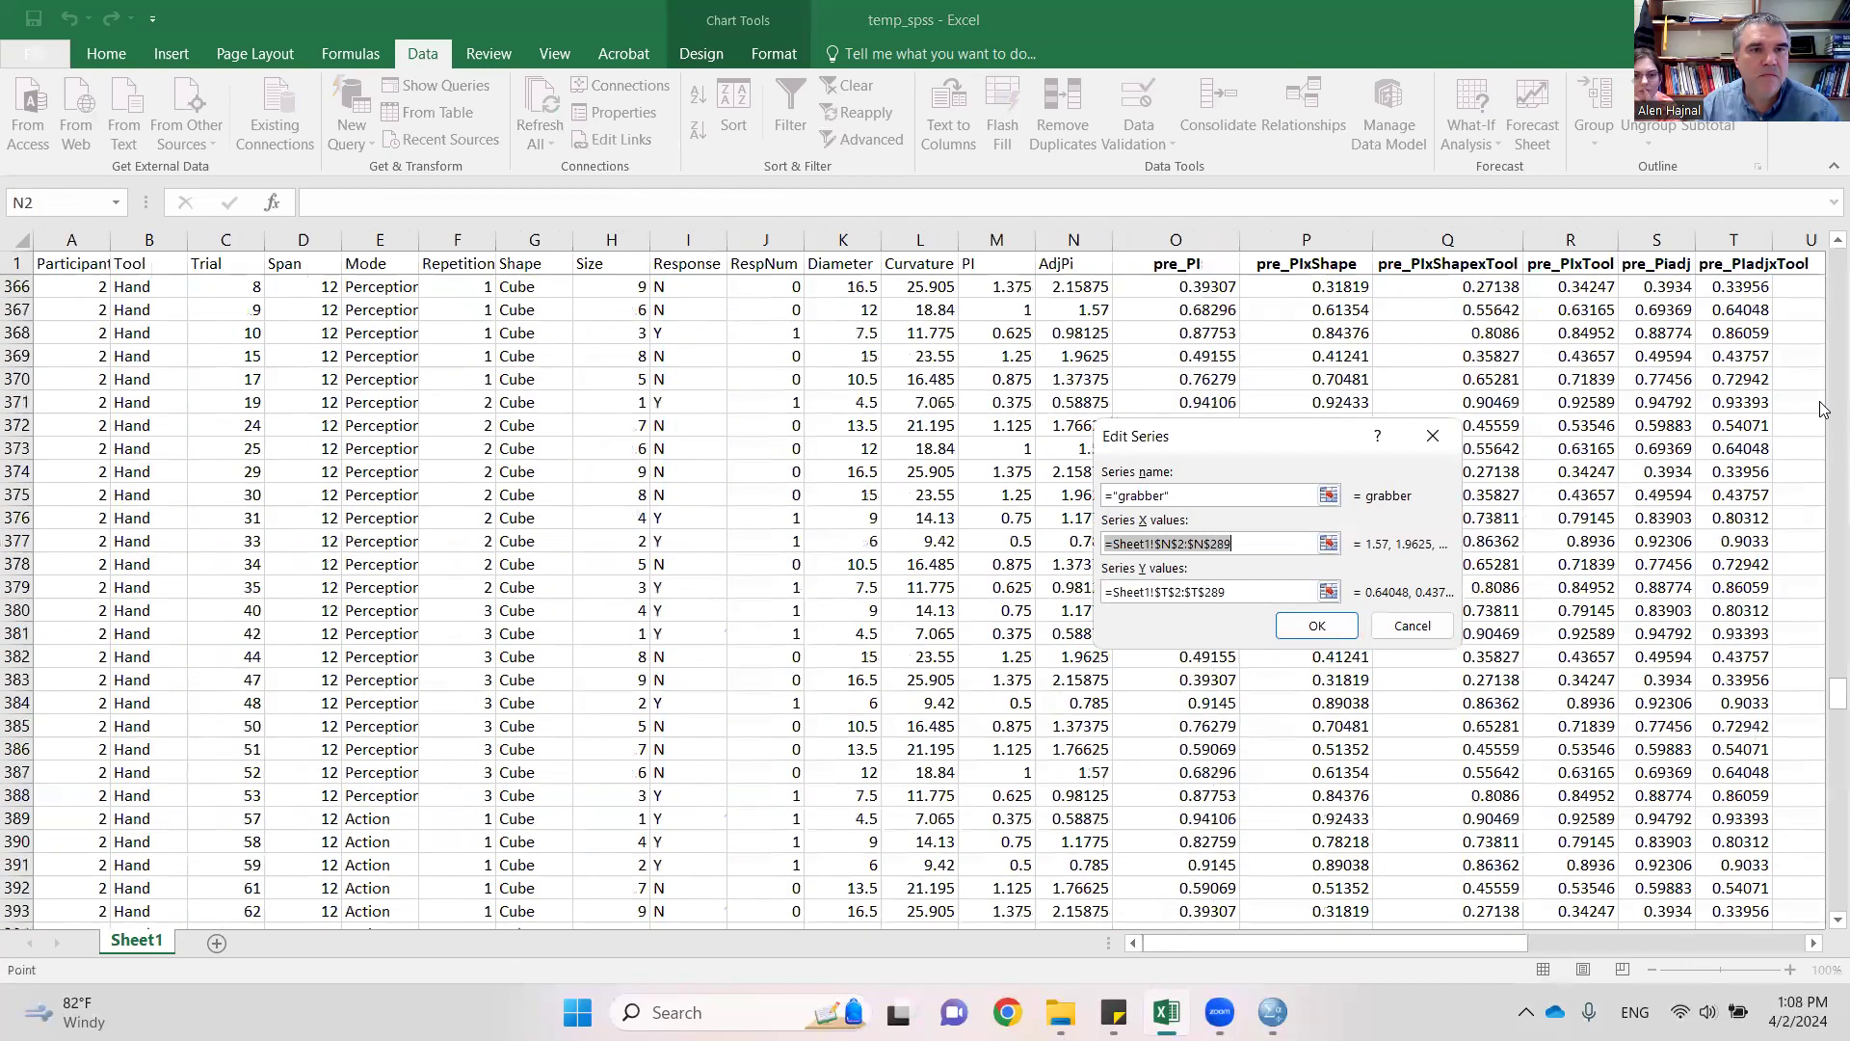
scroll(430, 795, "down", 6)
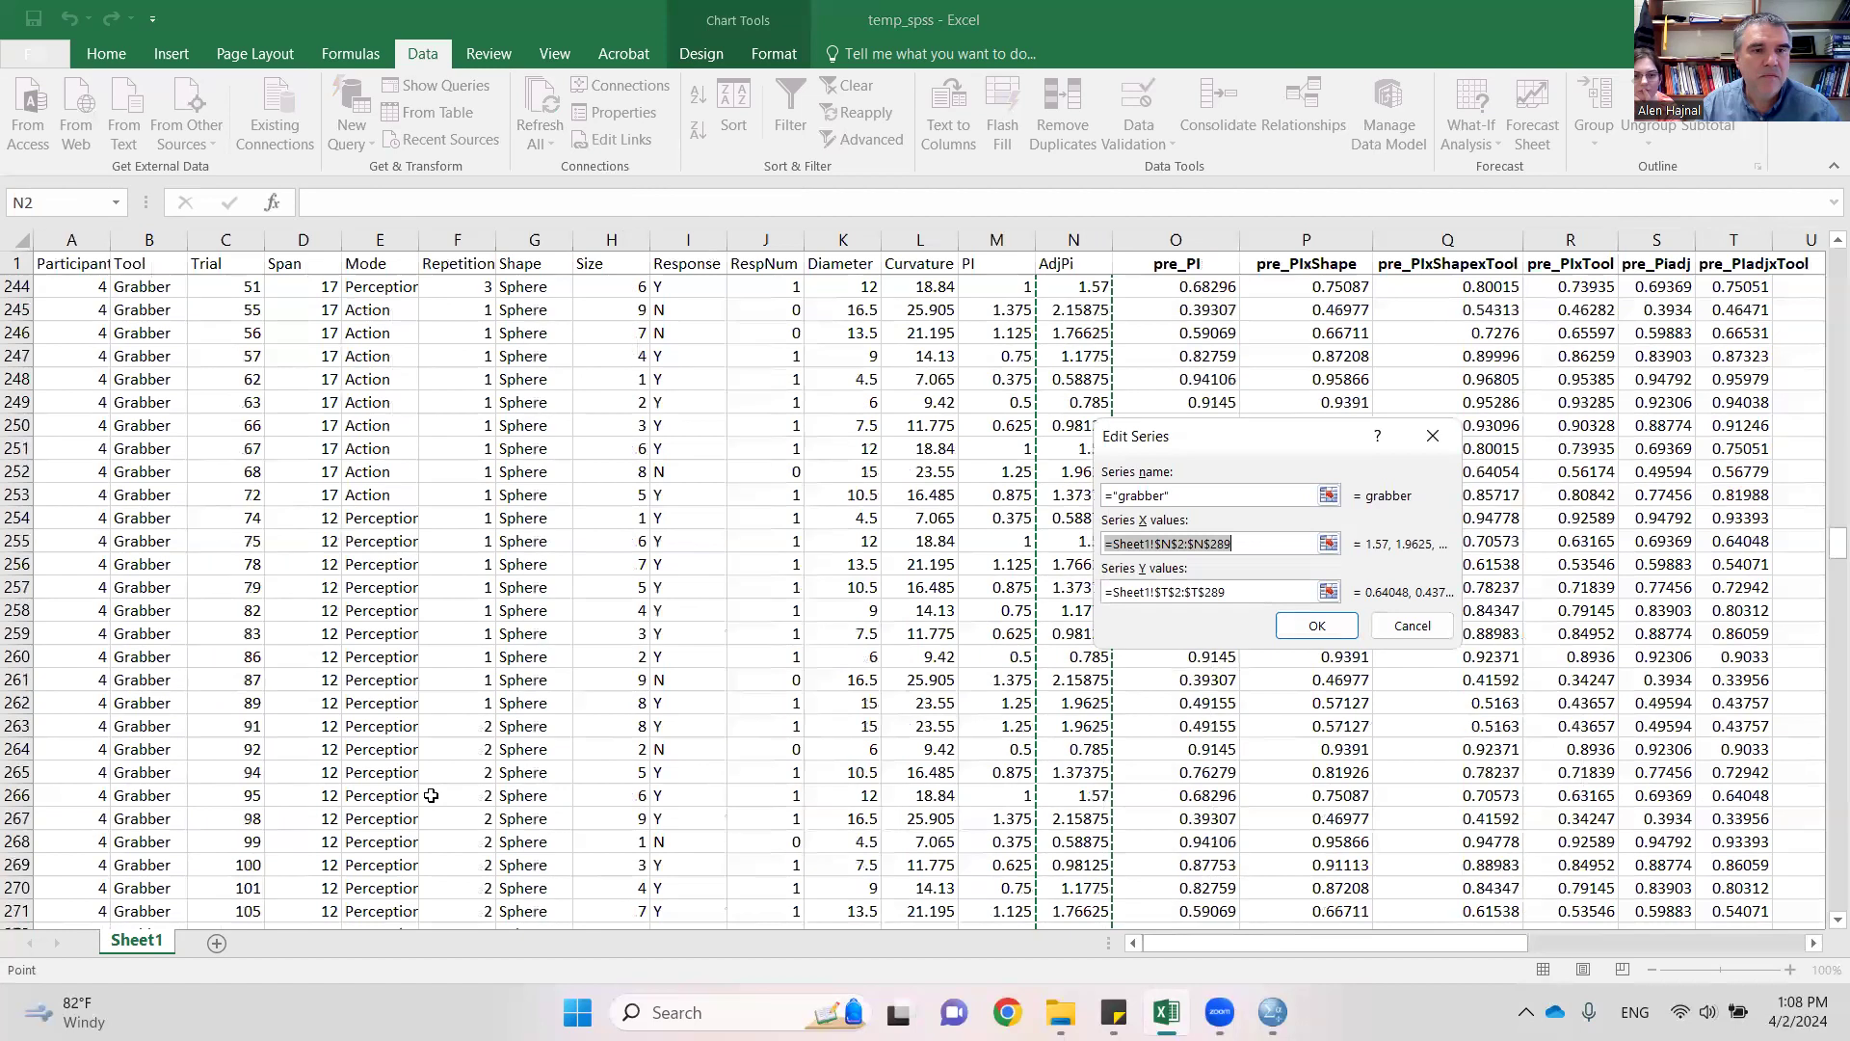
scroll(431, 795, "down", 6)
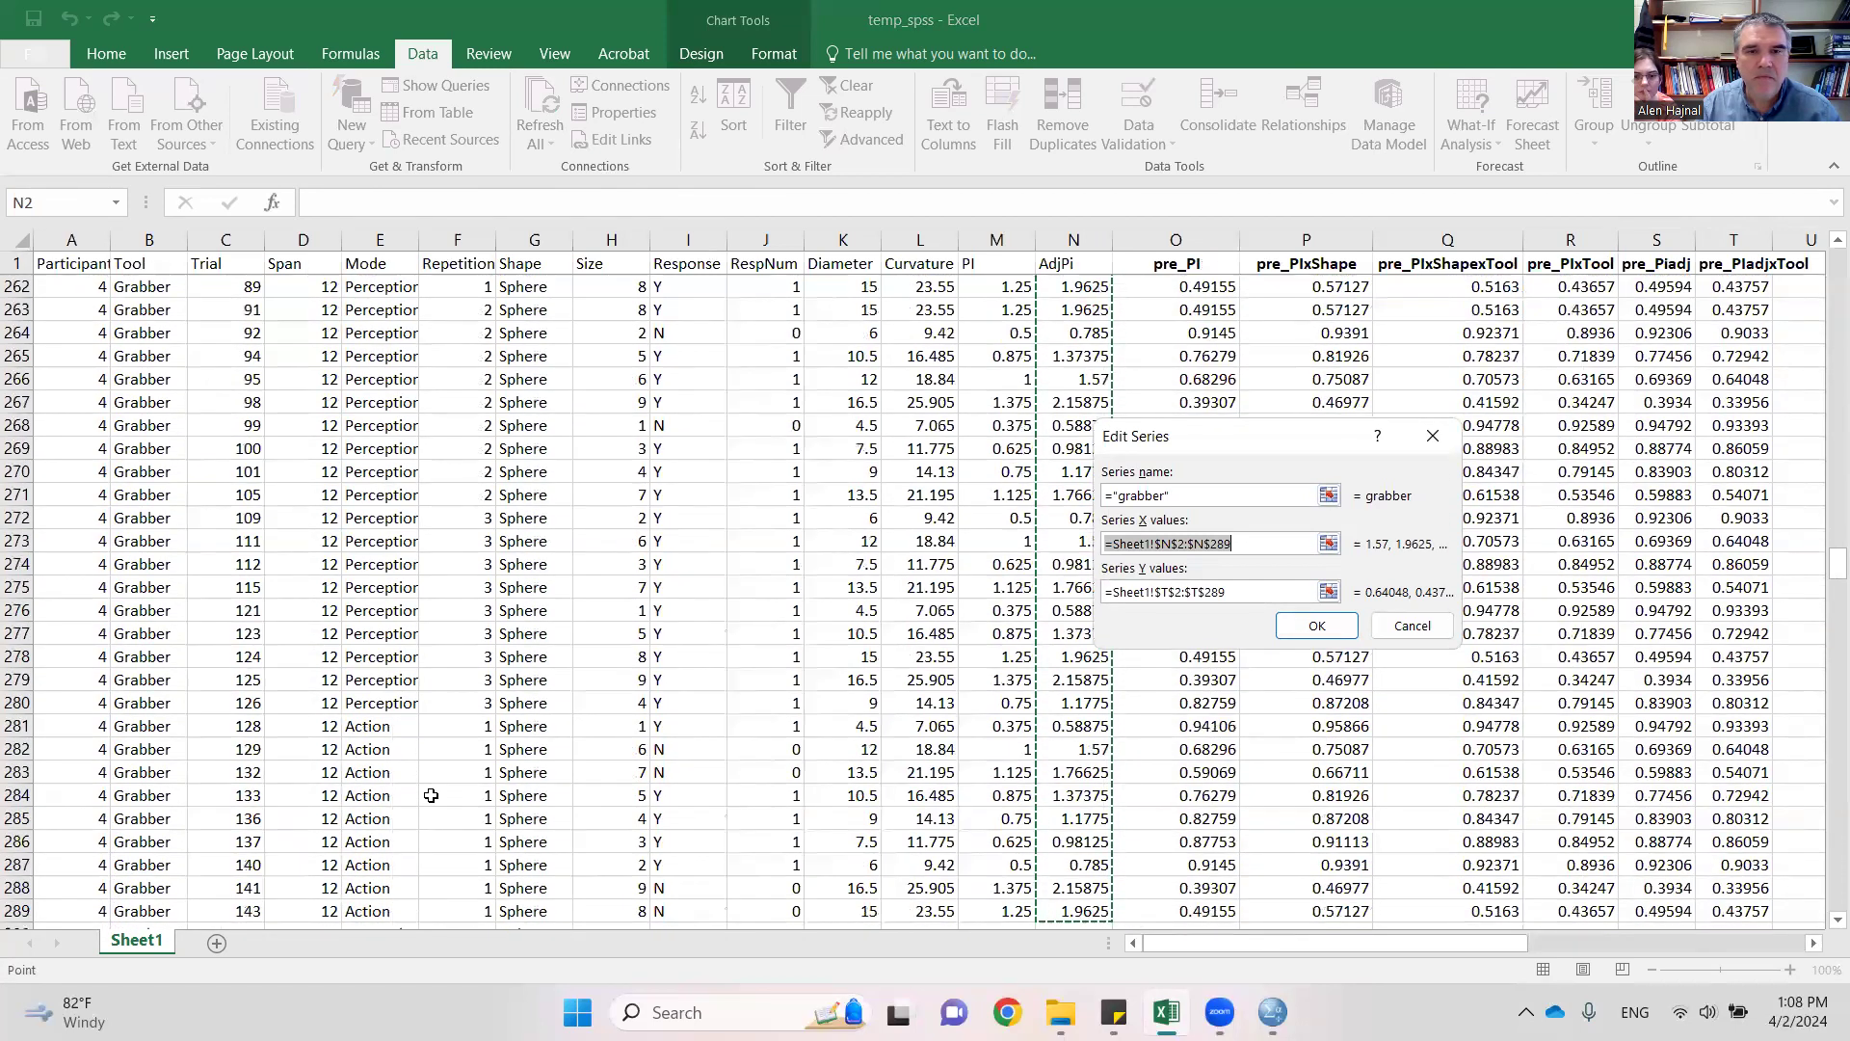
scroll(431, 795, "down", 1)
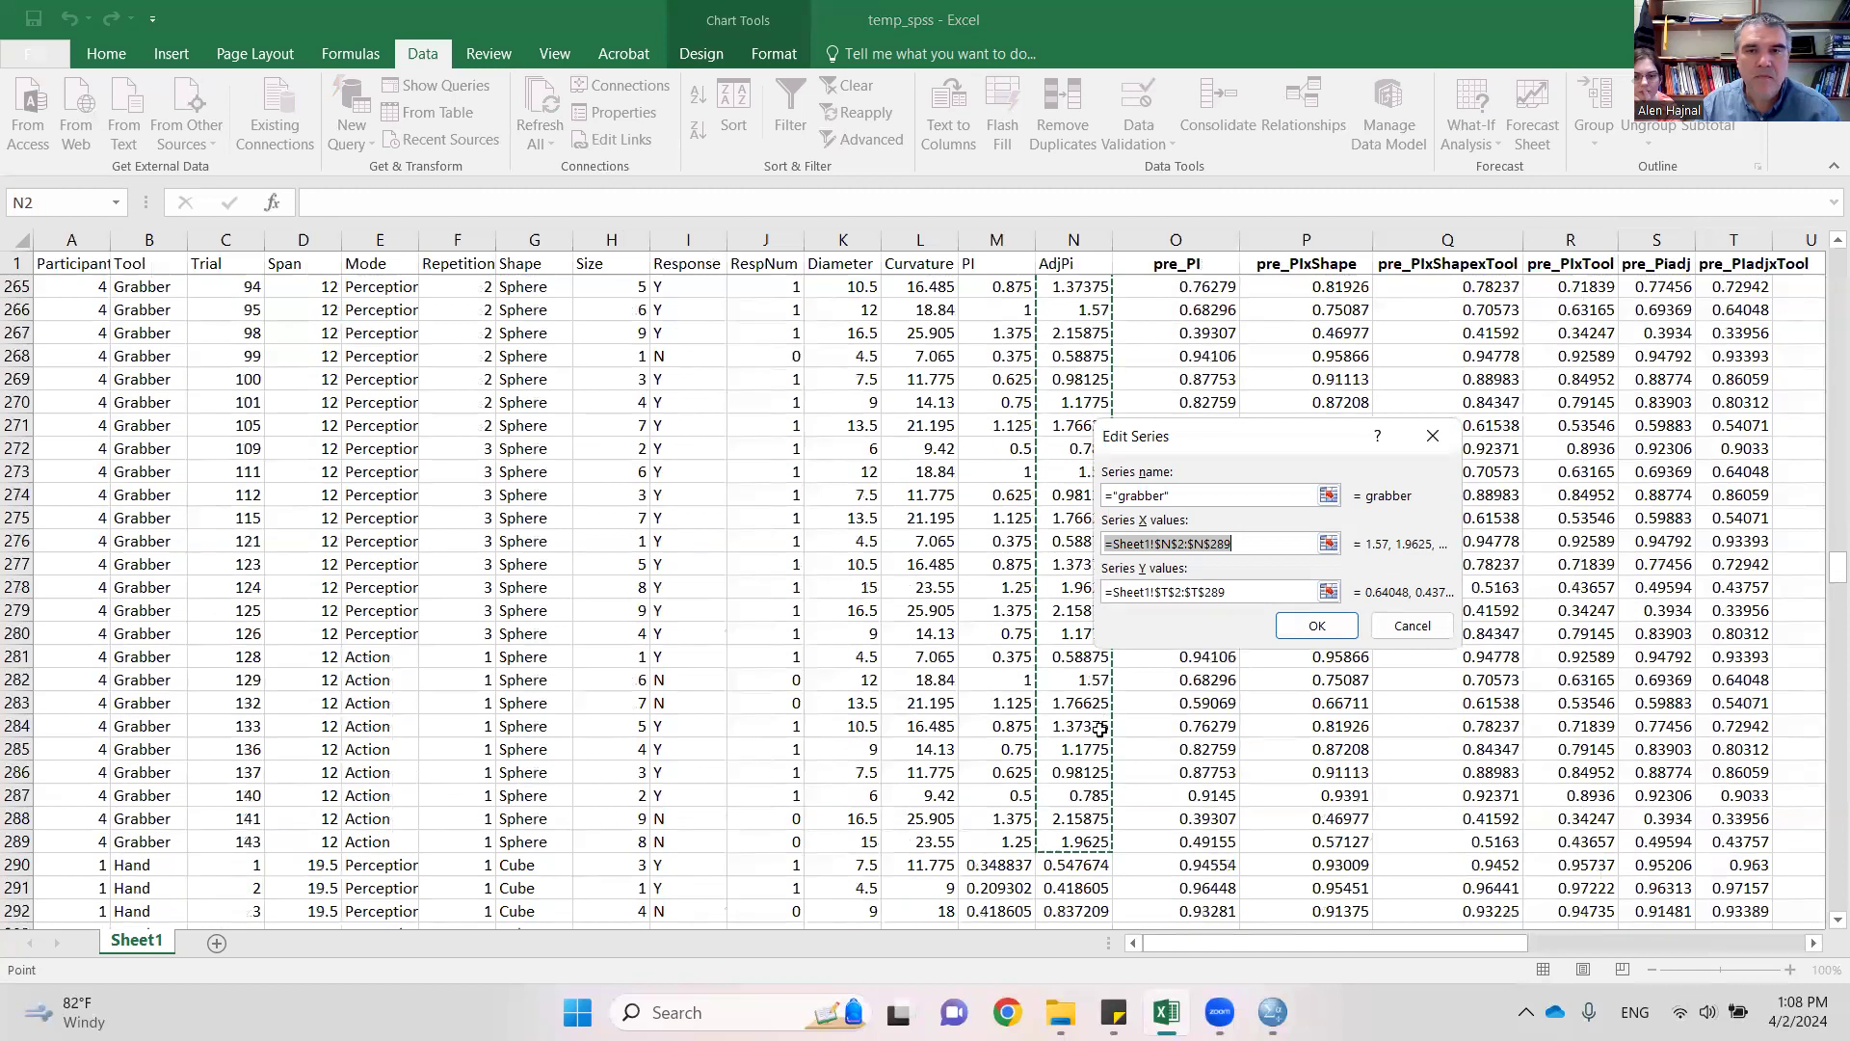
- Check the grabber series' Y range against the pre_PIadjxTool column and close the series settings
key("Tab")
scroll(1588, 892, "down", 1)
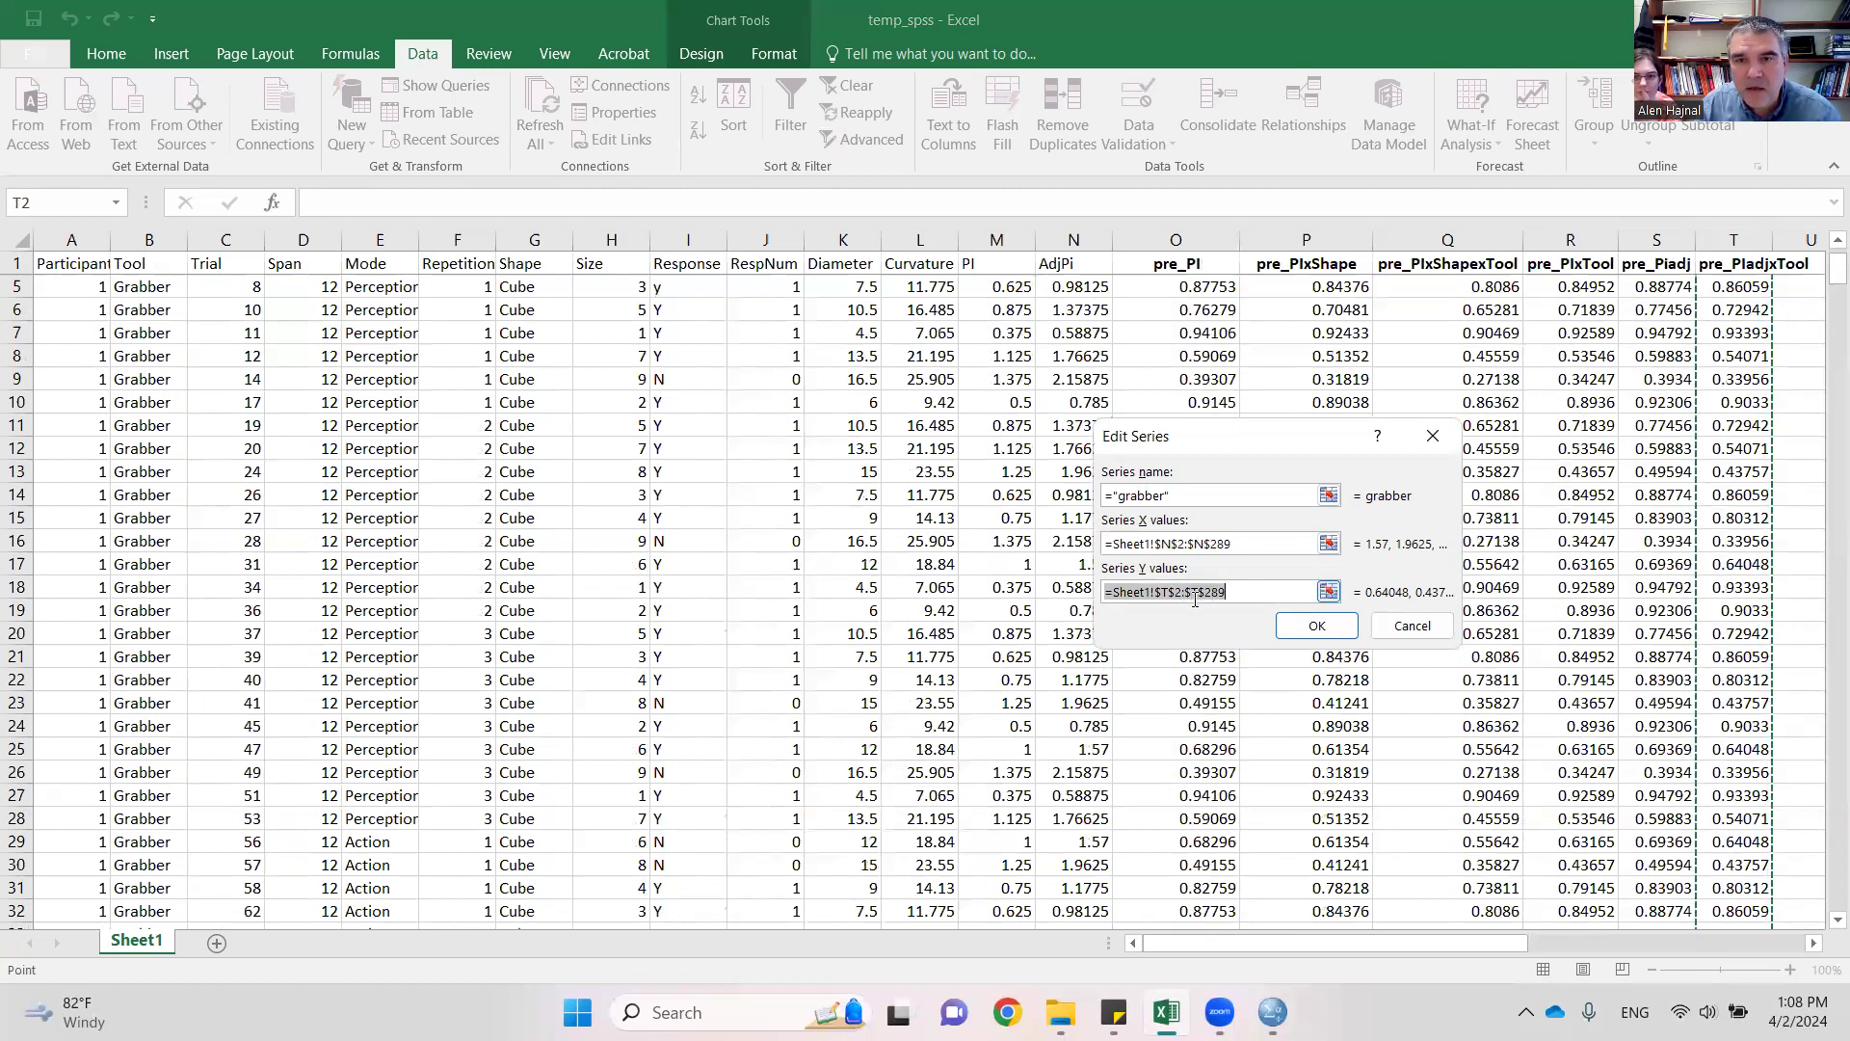
left_click(1308, 626)
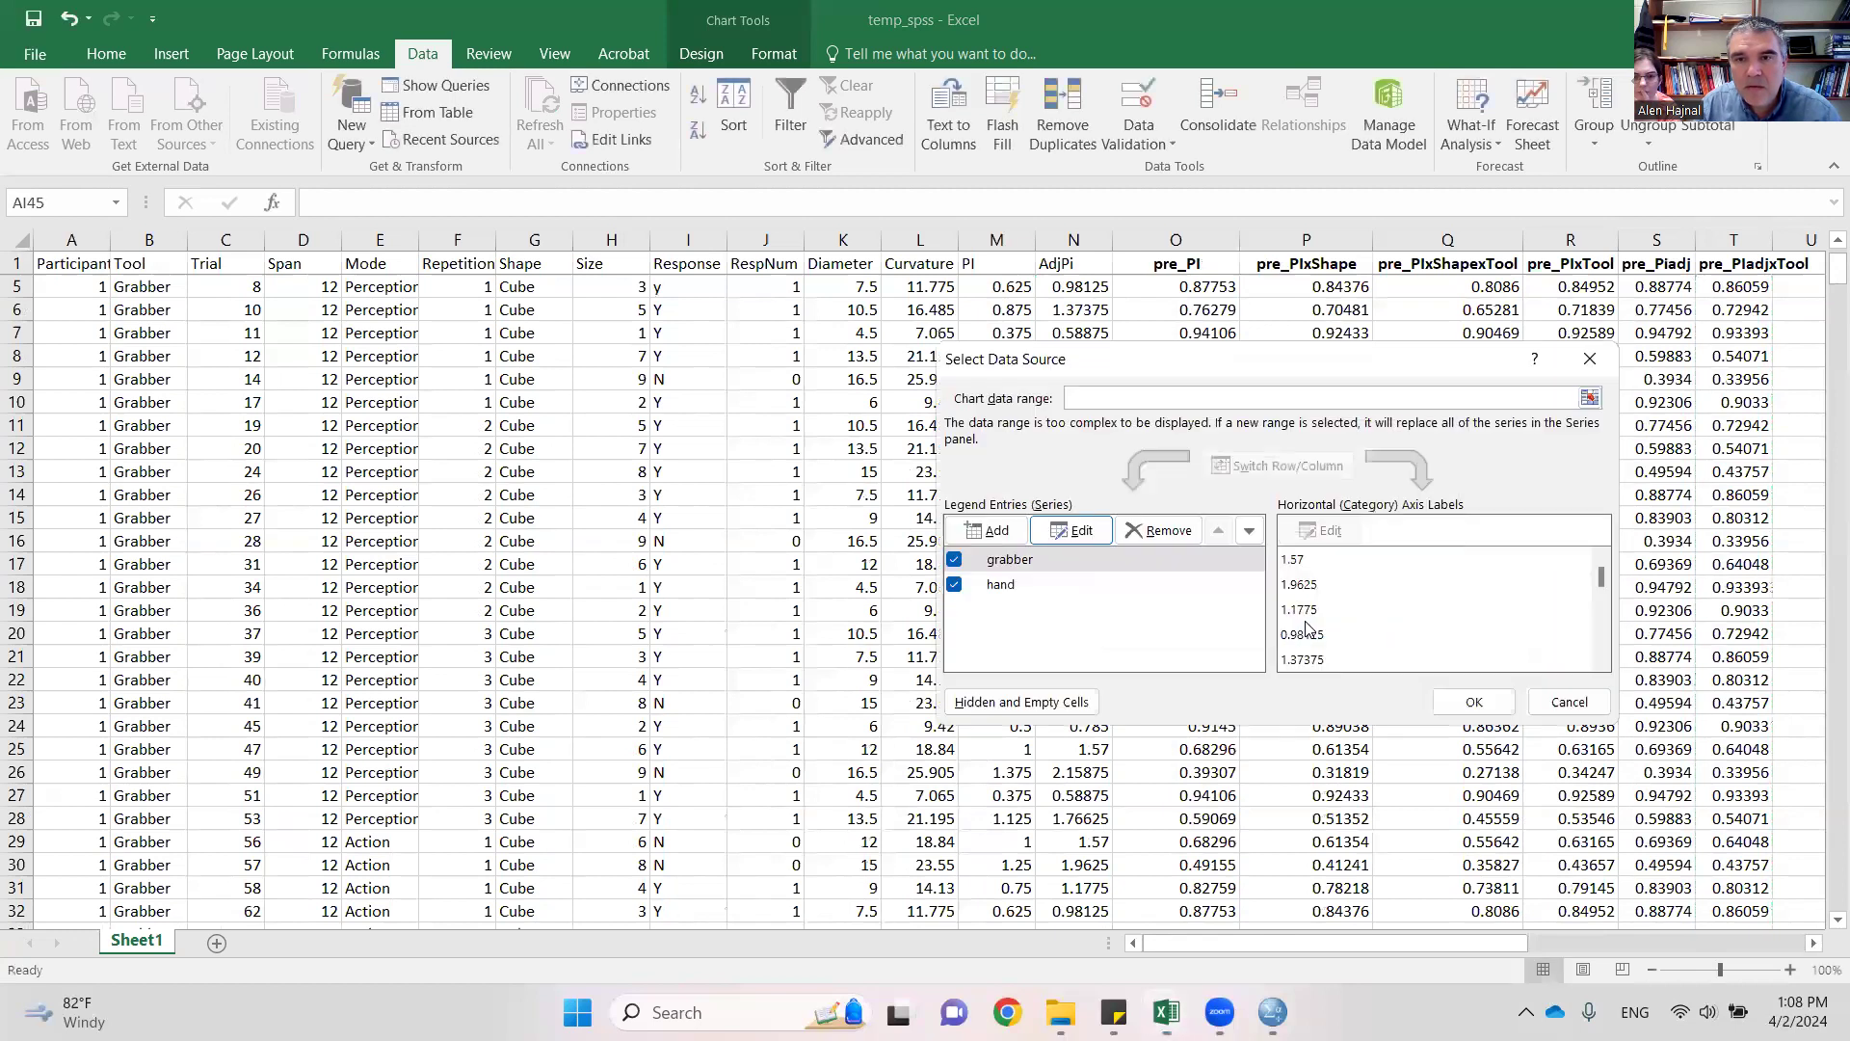
- Check the hand series' X and Y ranges against the first Hand row in the worksheet, and close the data source settings
left_click(1002, 585)
left_click(1064, 537)
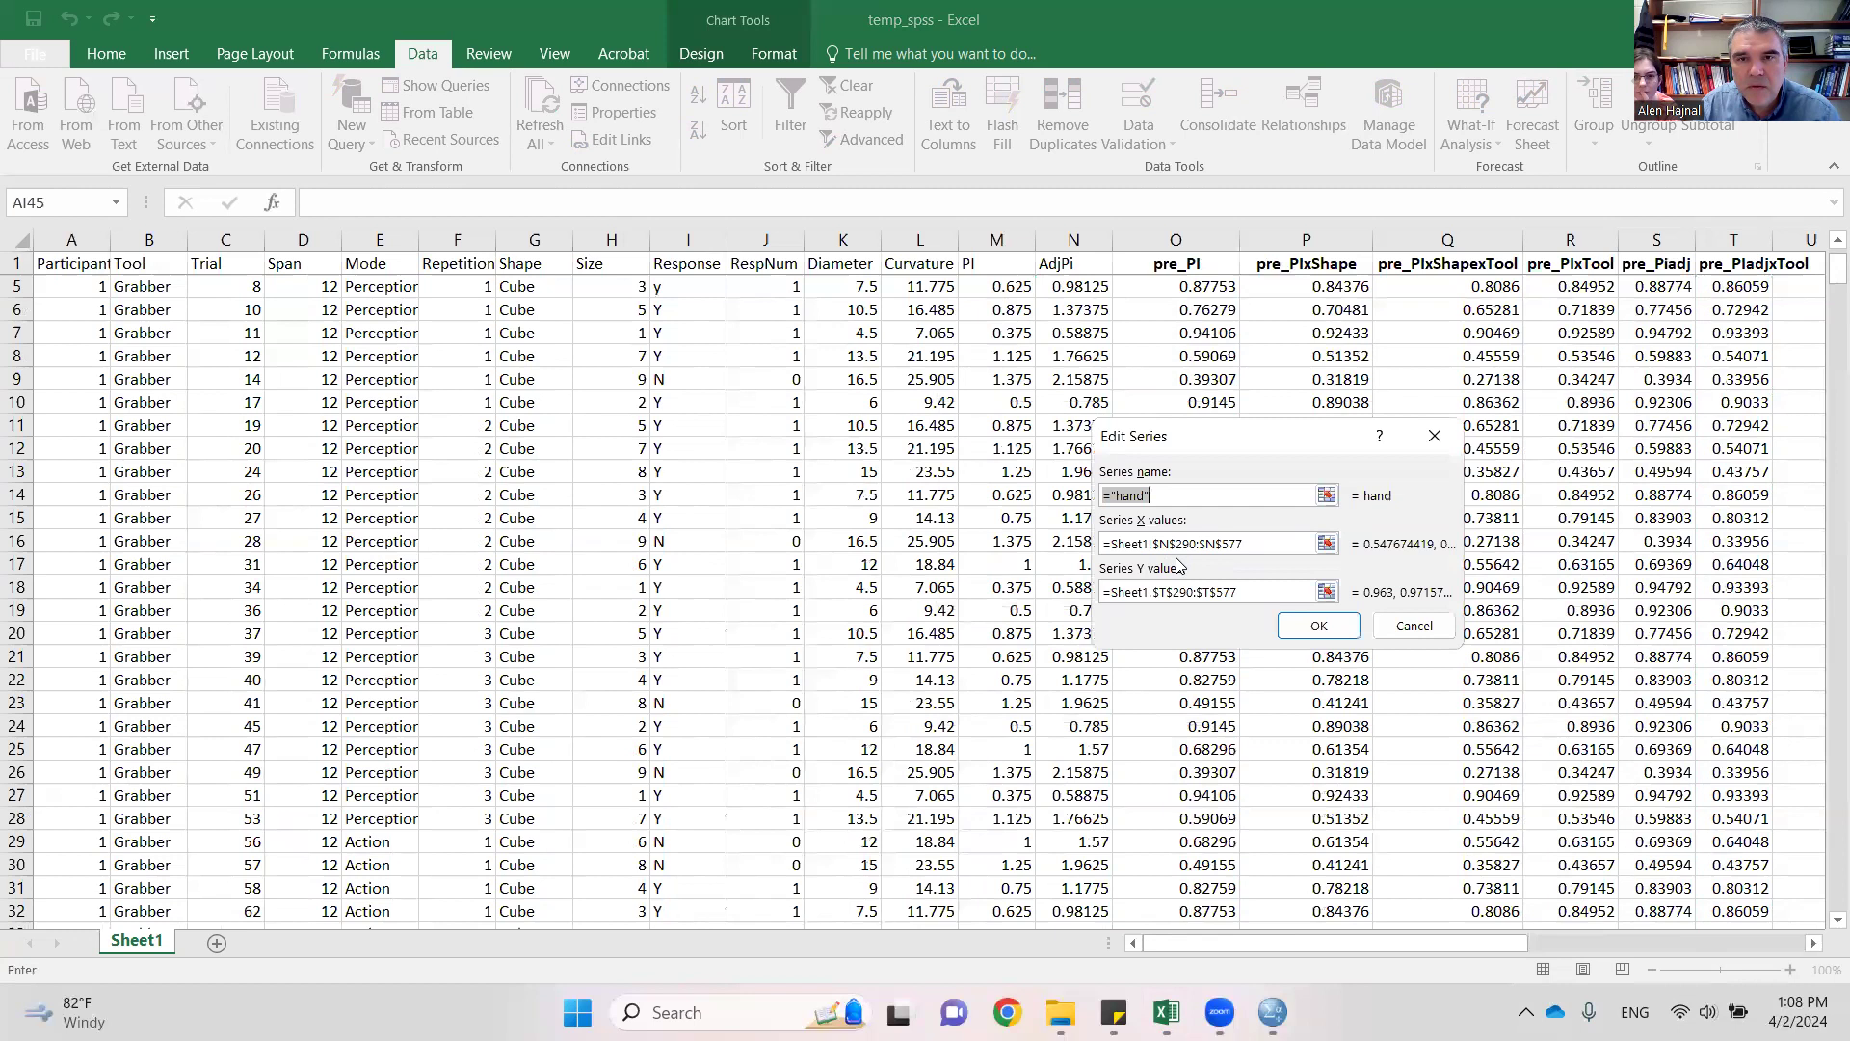
key("Tab")
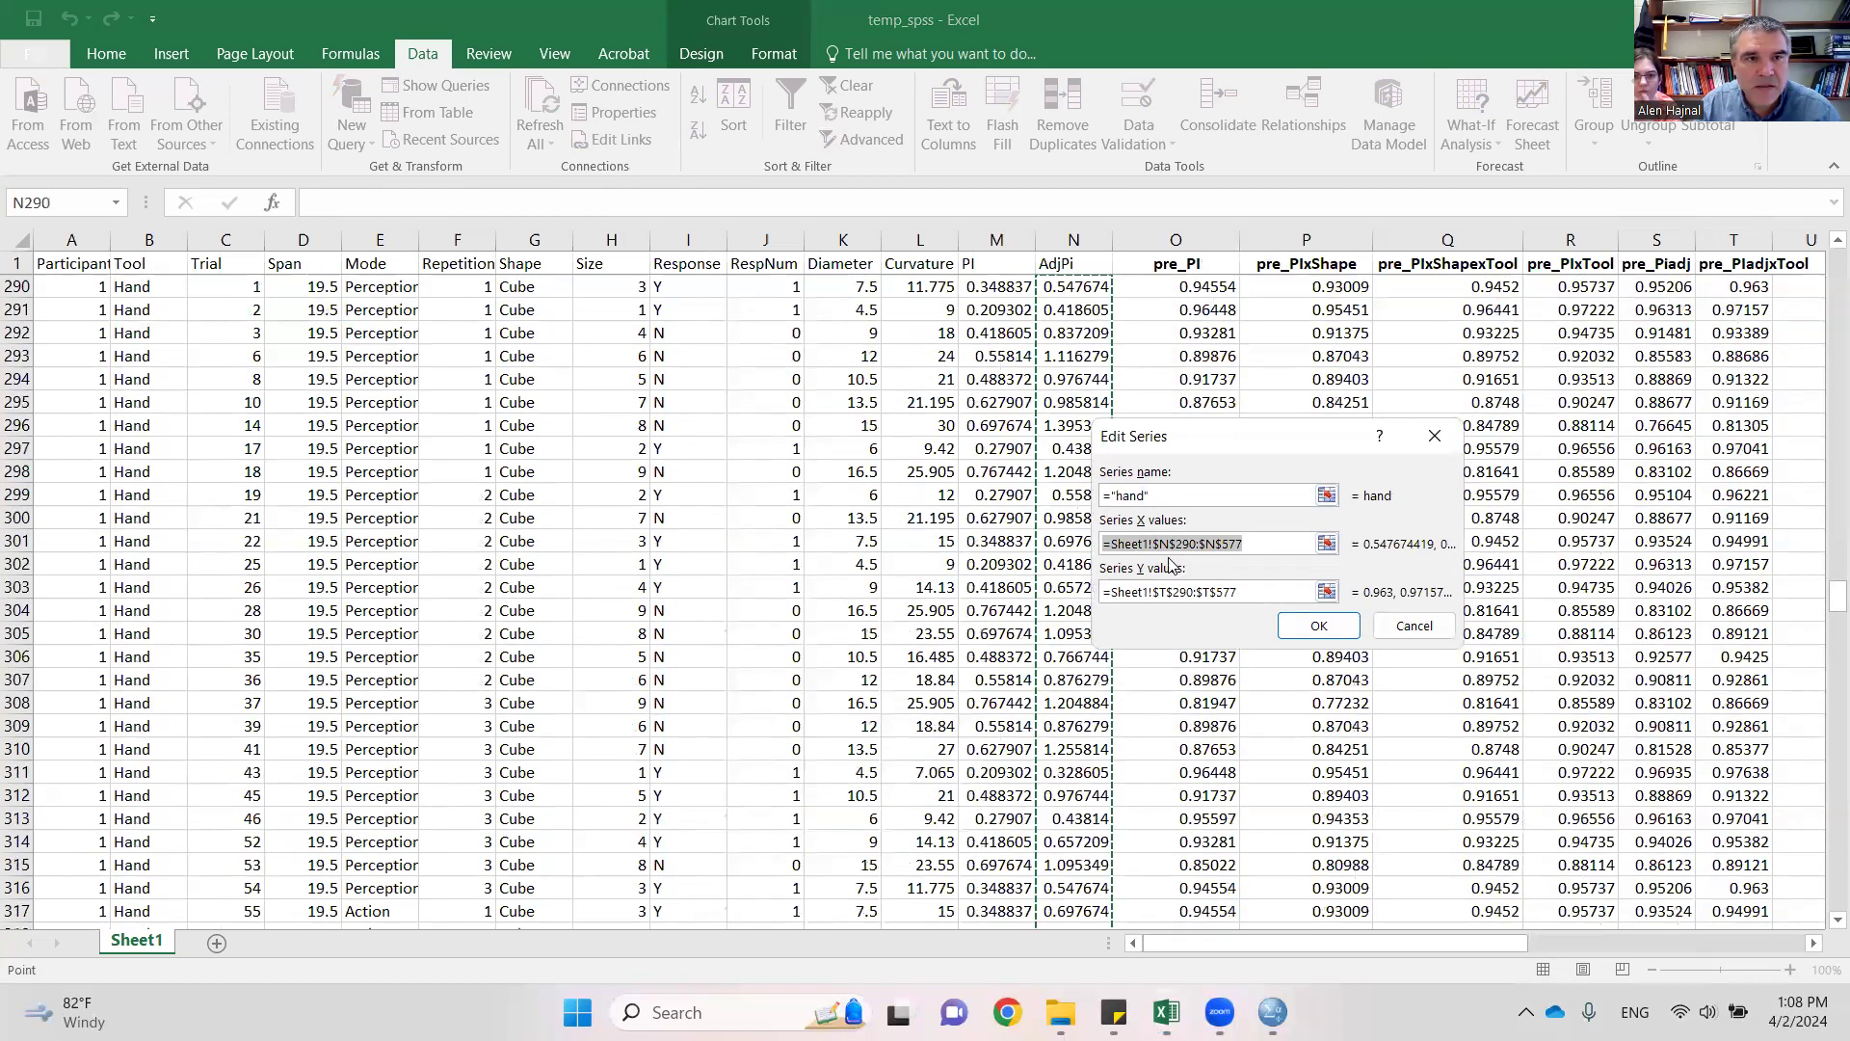
scroll(949, 512, "up", 2)
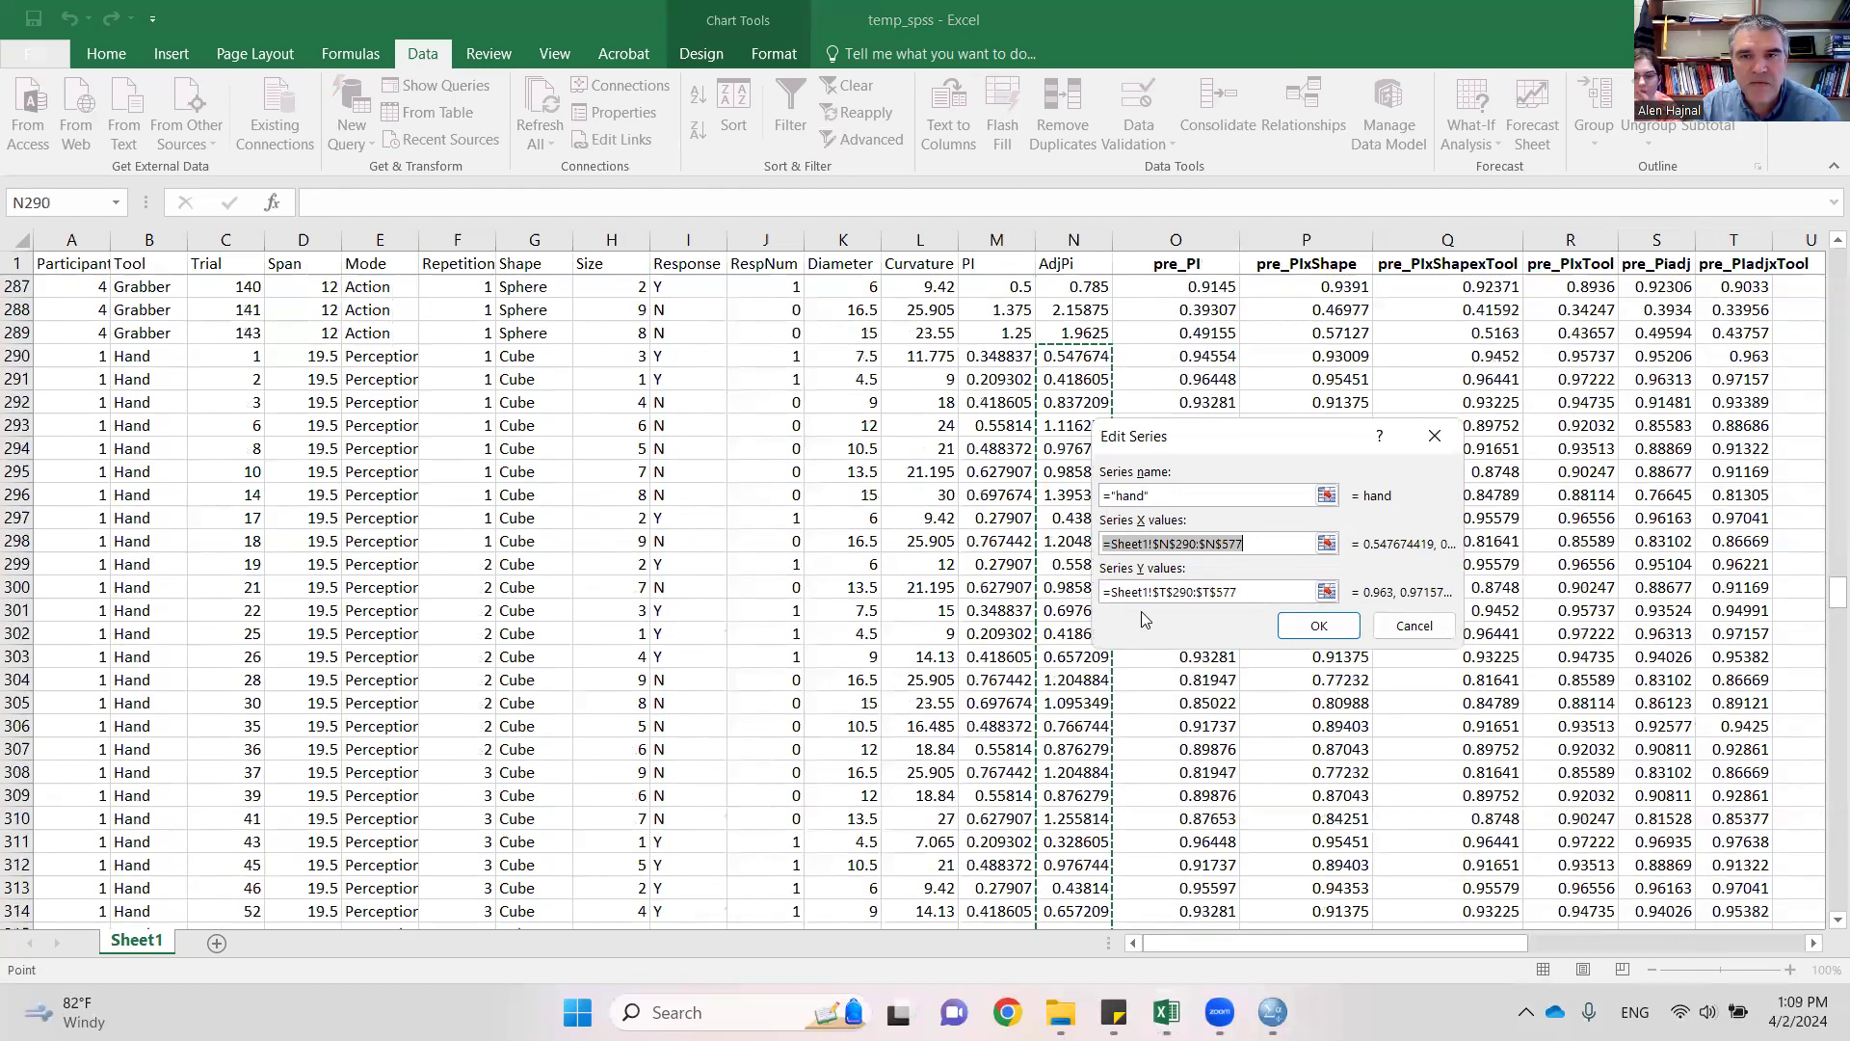
key("Tab")
scroll(1485, 541, "up", 1)
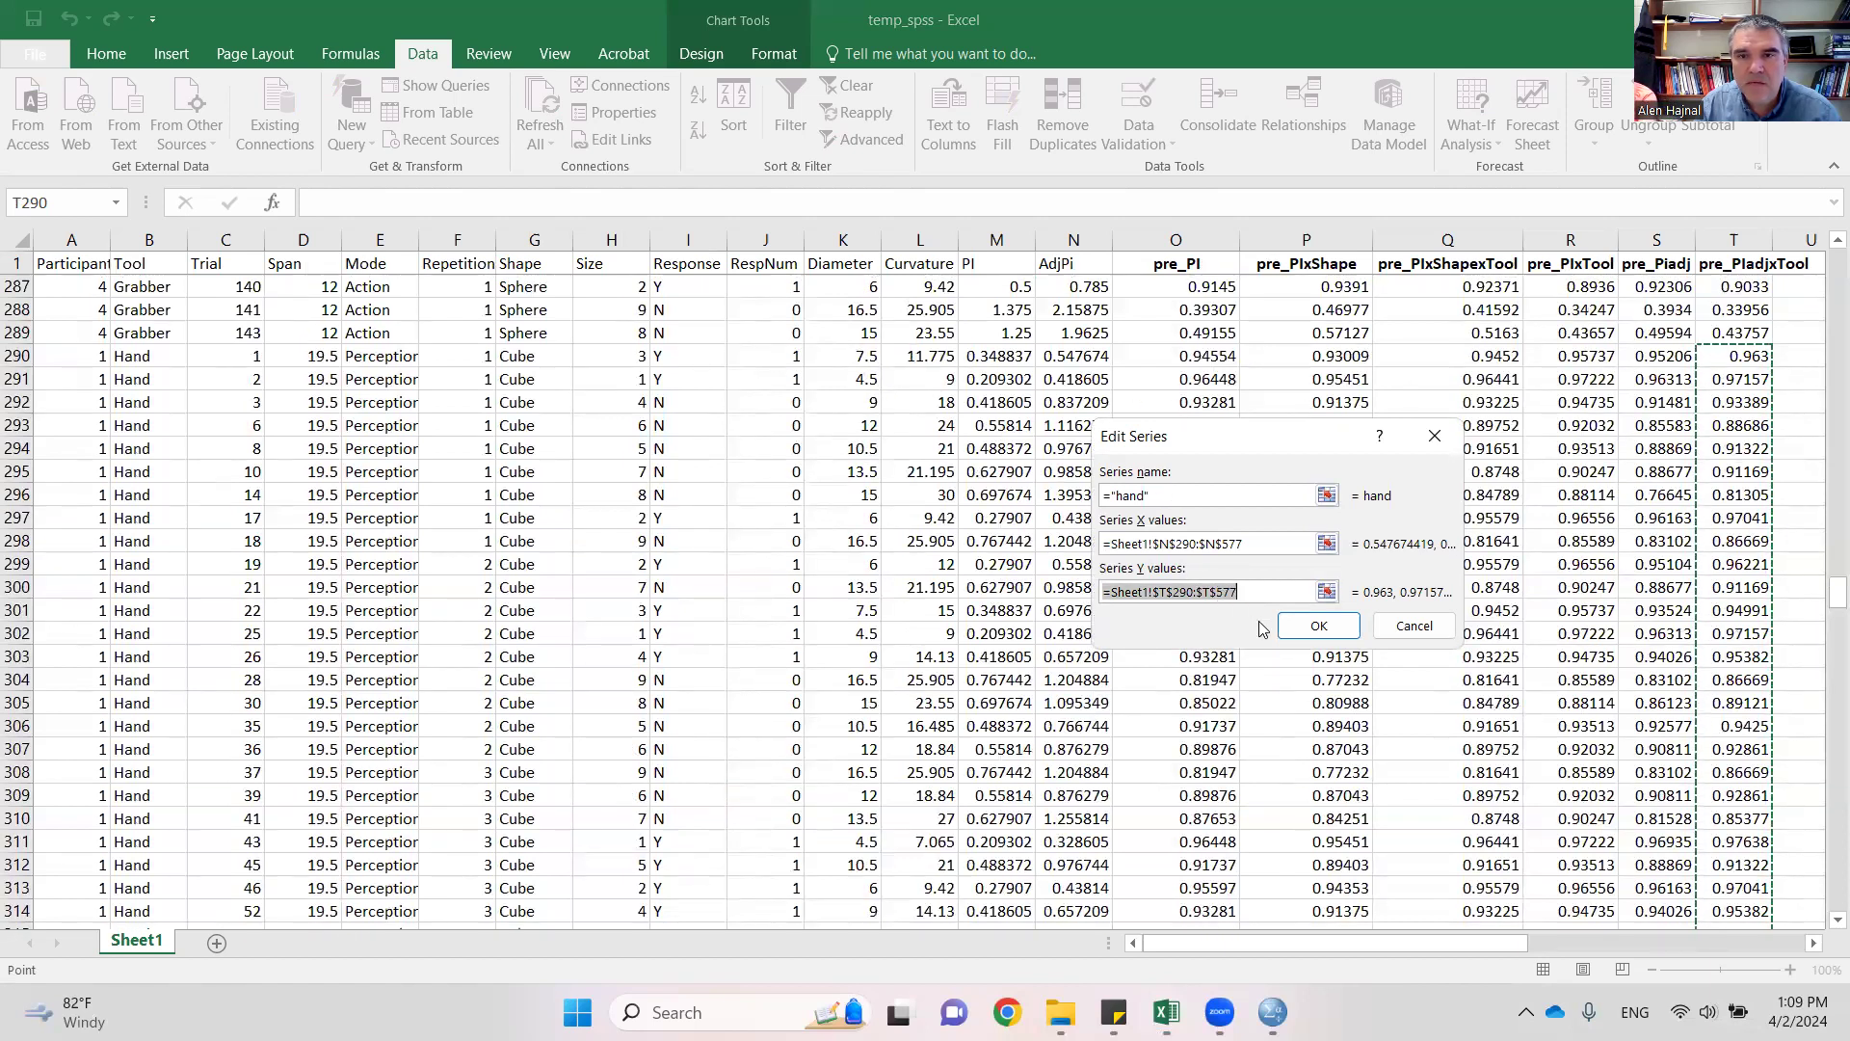
left_click(1320, 627)
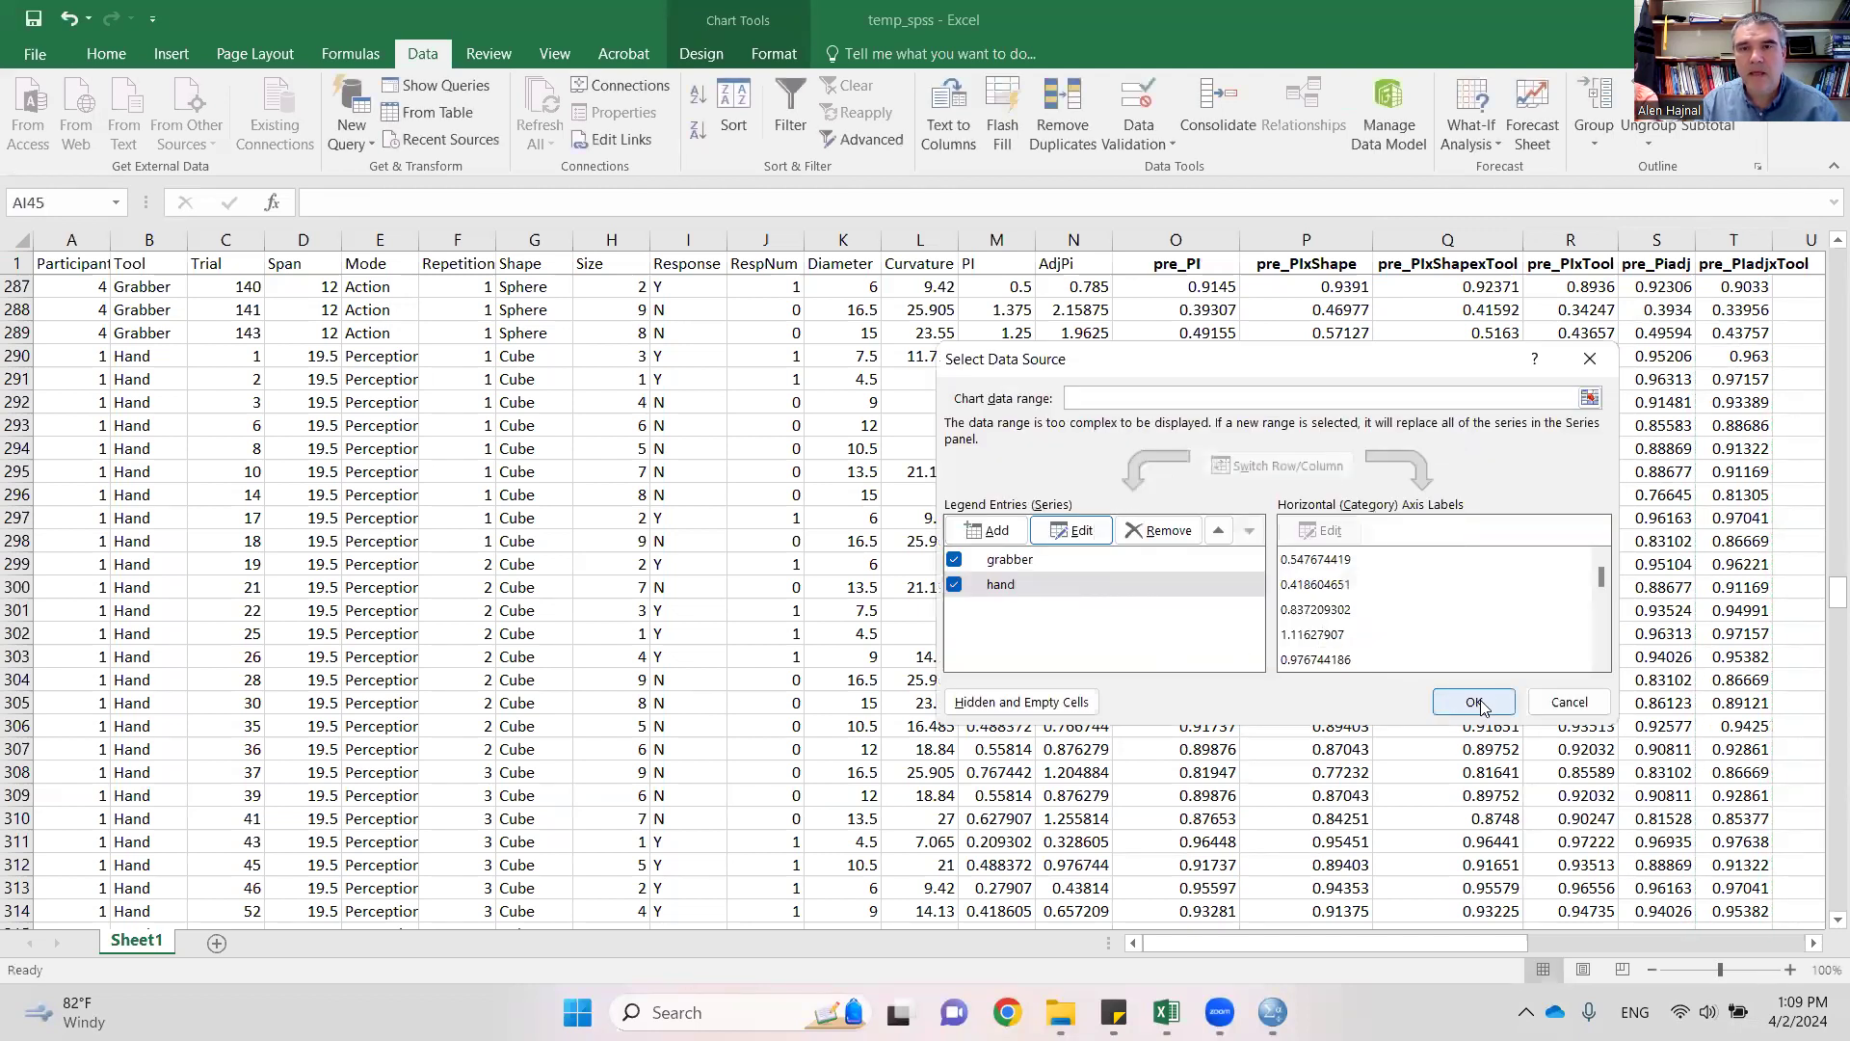
left_click(1480, 705)
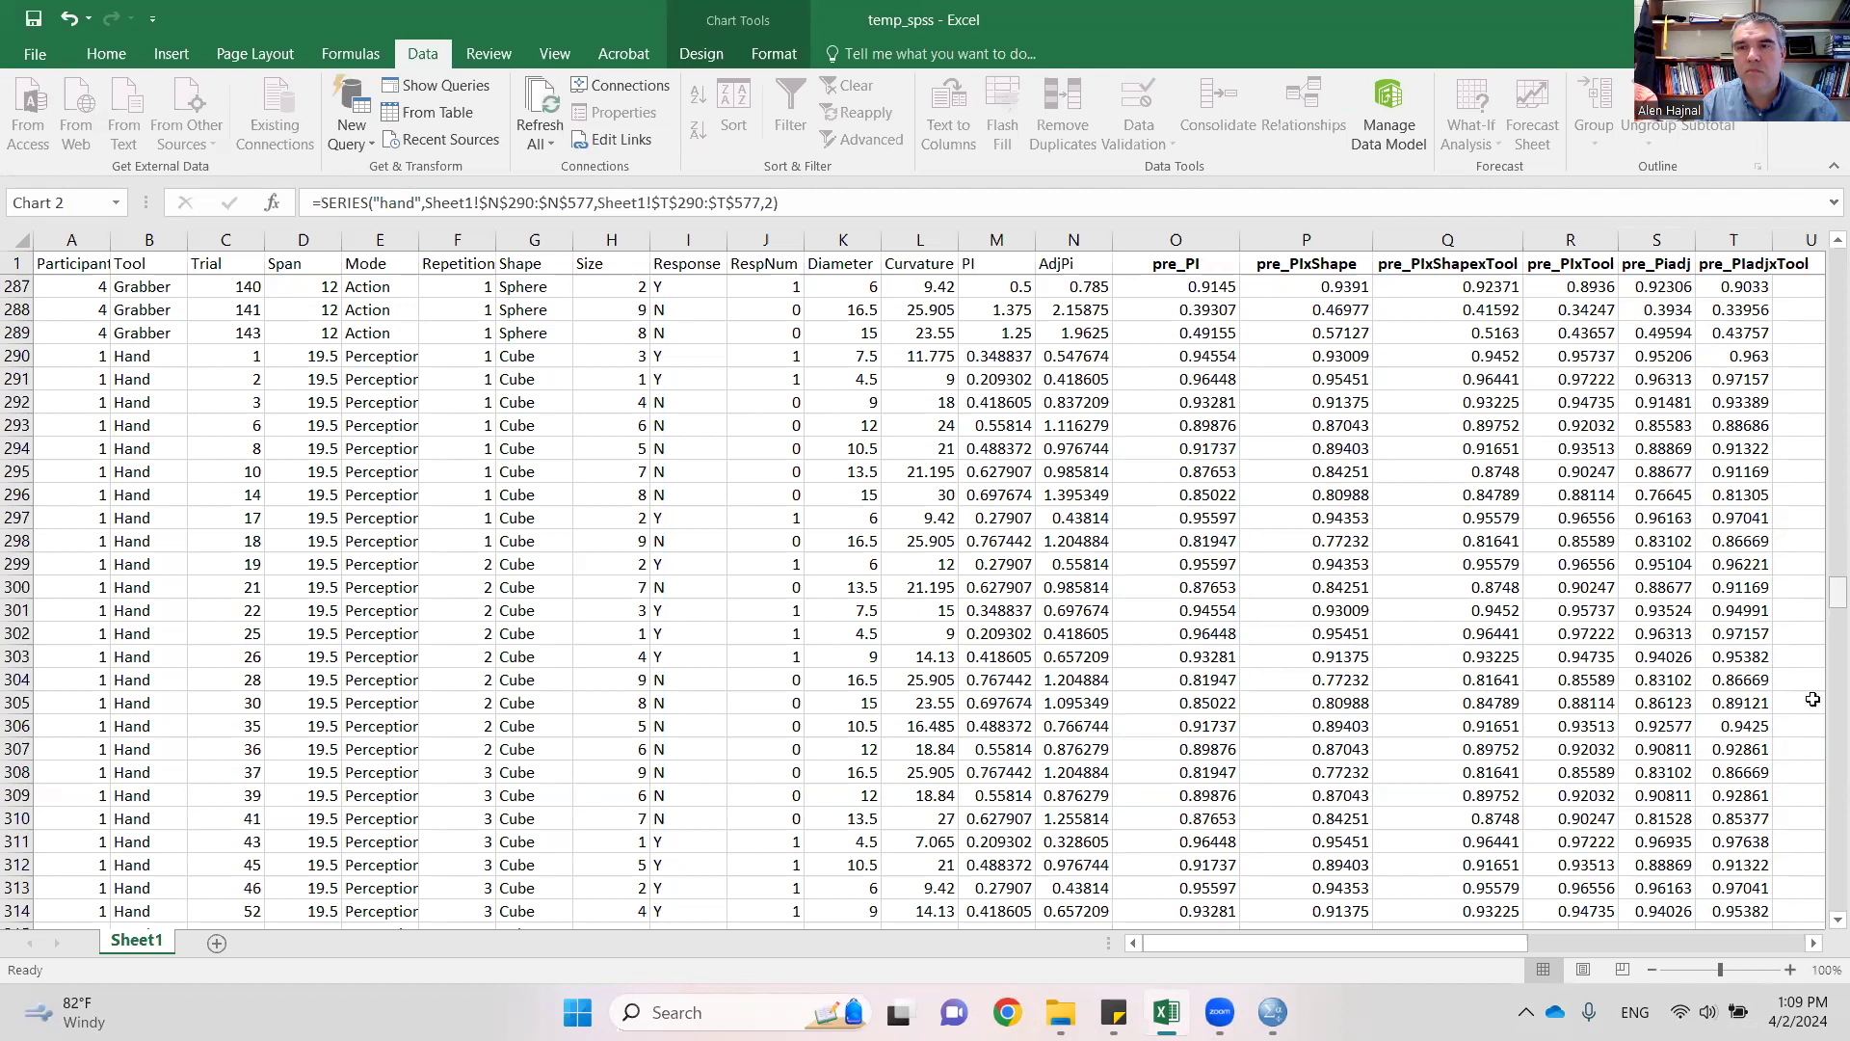
- Return to the Perc=PIadj+Tool chart and examine it alongside the predicted probability columns
left_click(1781, 950)
left_click(1781, 949)
left_click_drag(1838, 592, 1821, 278)
scroll(1475, 631, "down", 3)
scroll(1474, 631, "down", 2)
left_click(1408, 674)
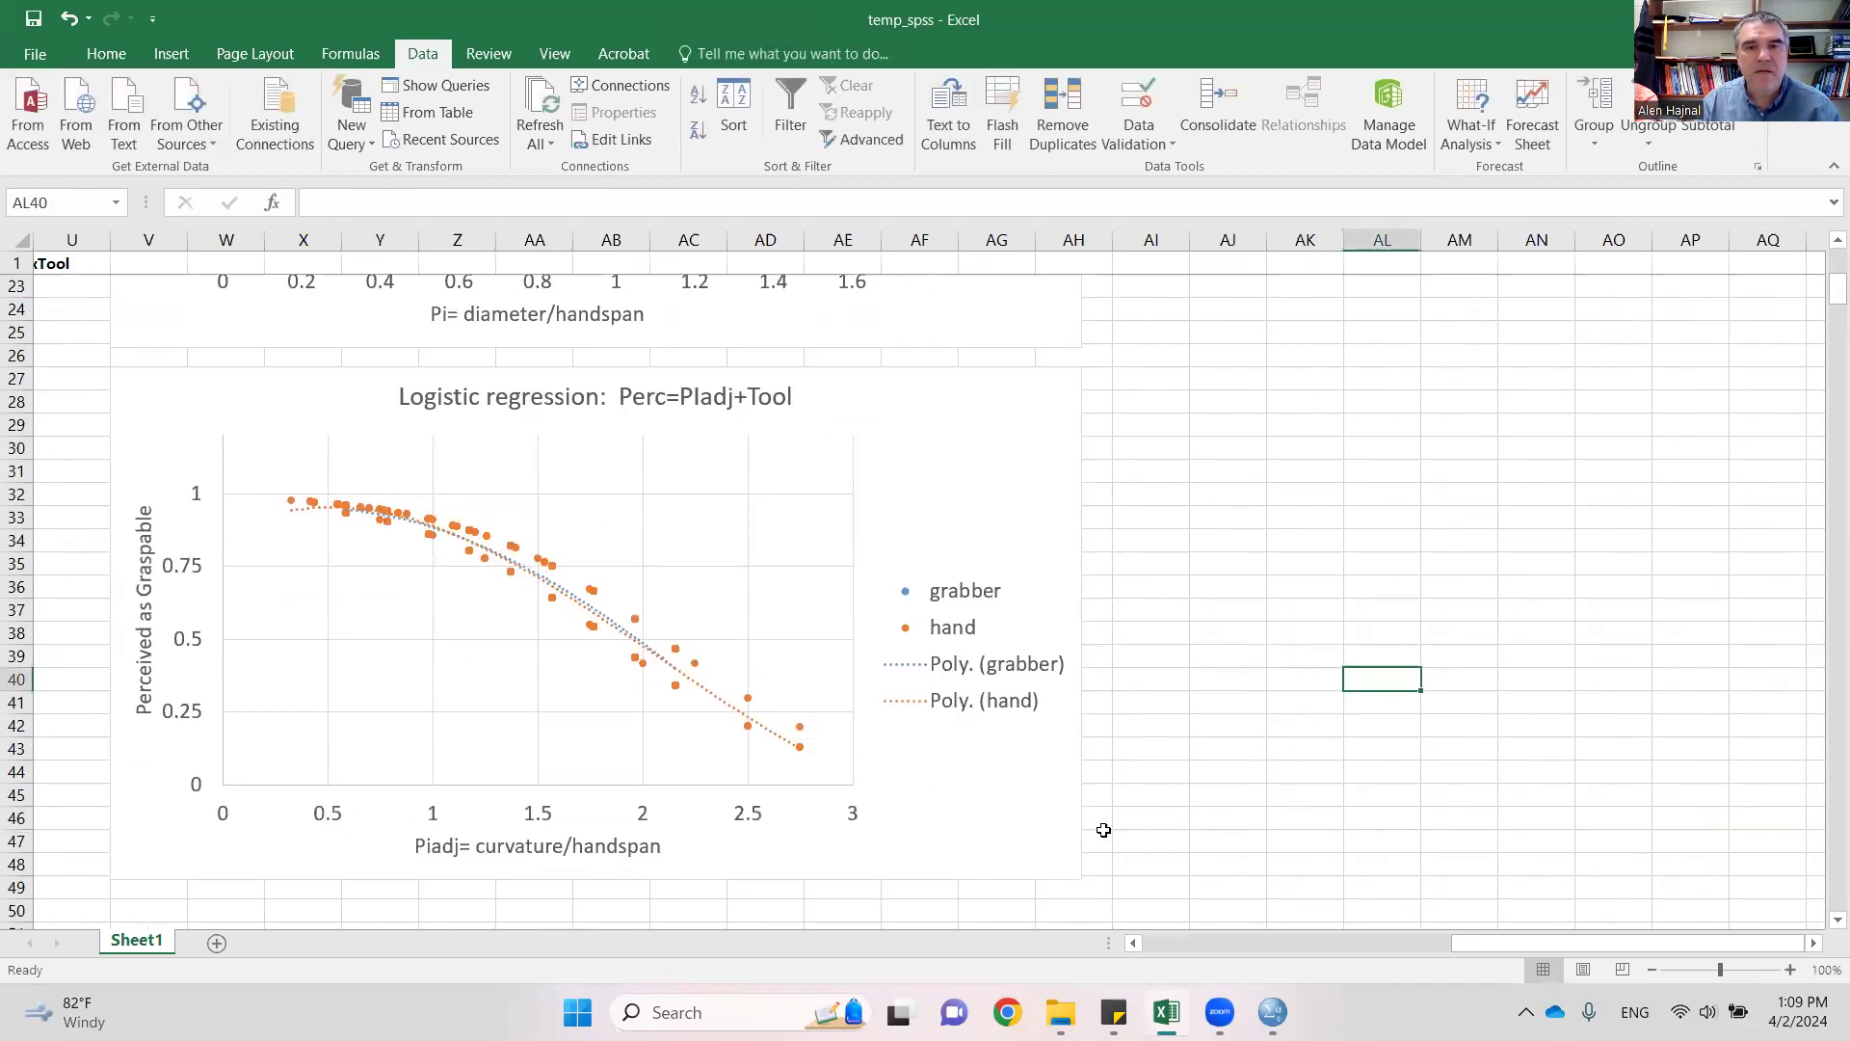
left_click(1133, 943)
left_click(1133, 944)
left_click(1133, 943)
left_click(1133, 943)
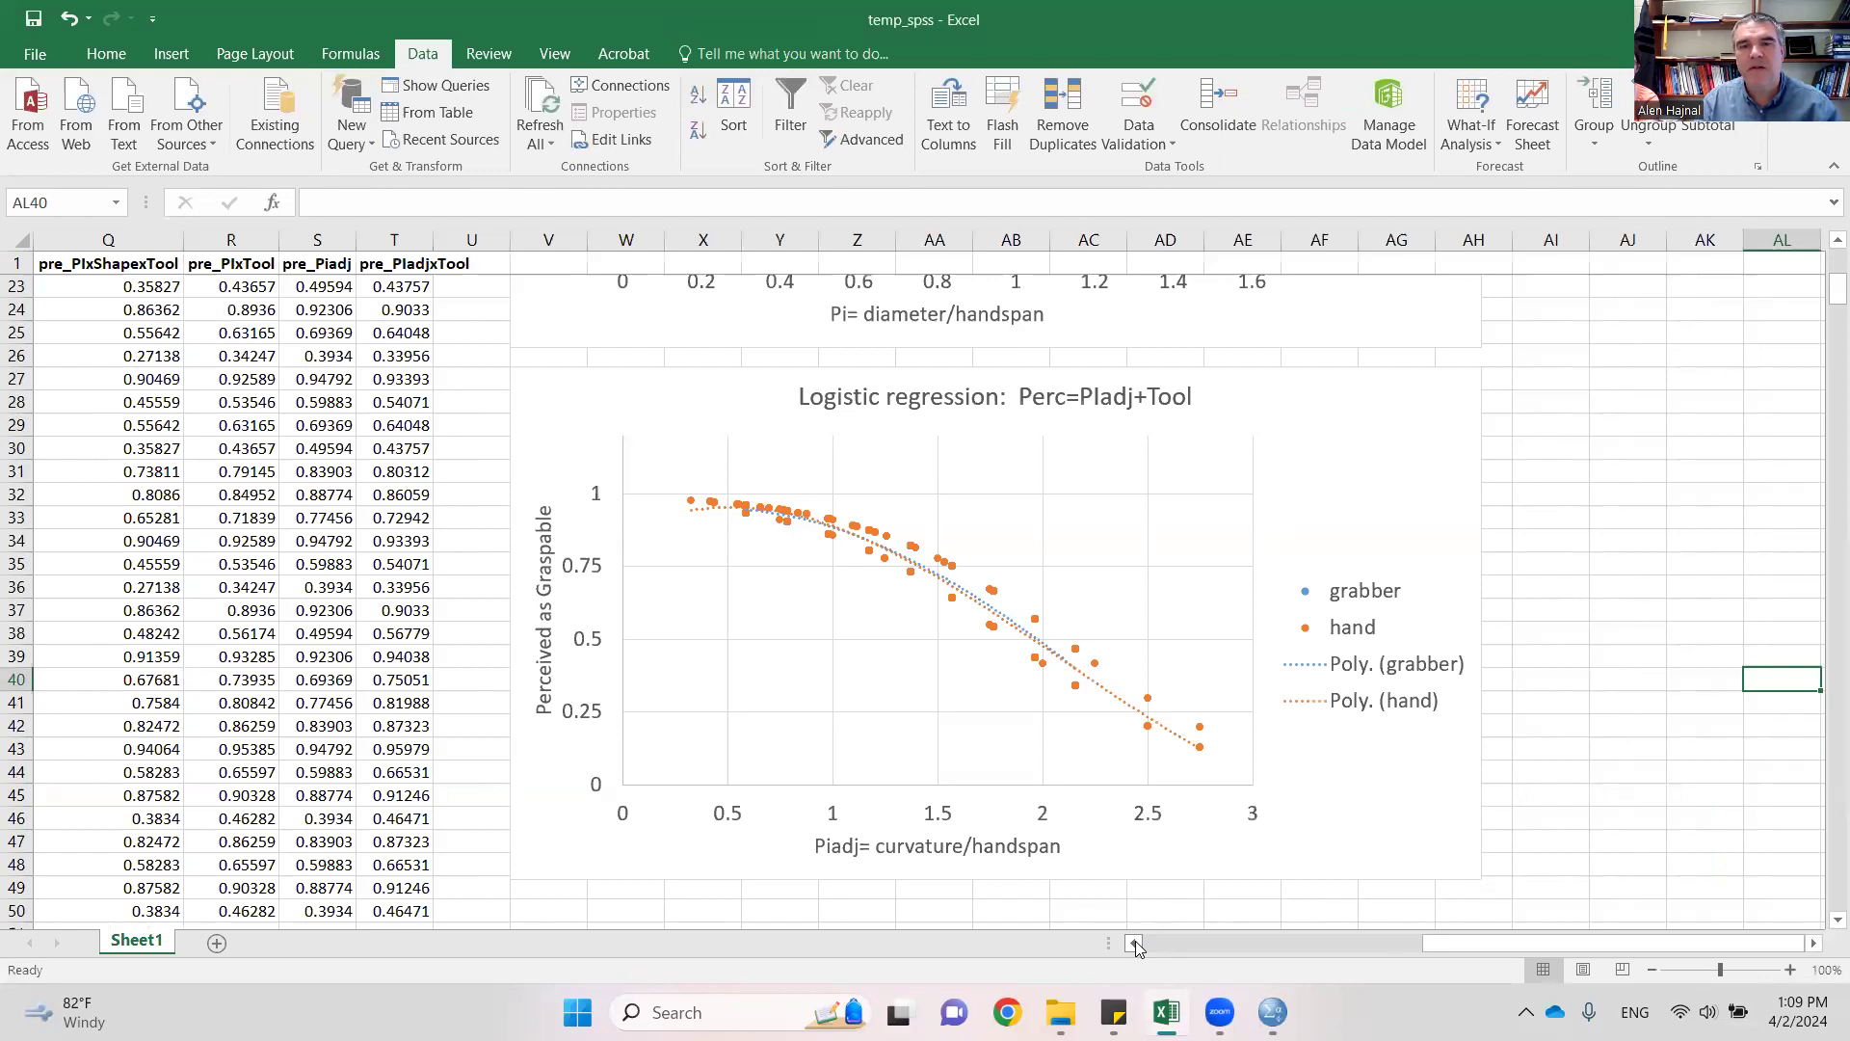
left_click(1135, 946)
left_click(1135, 946)
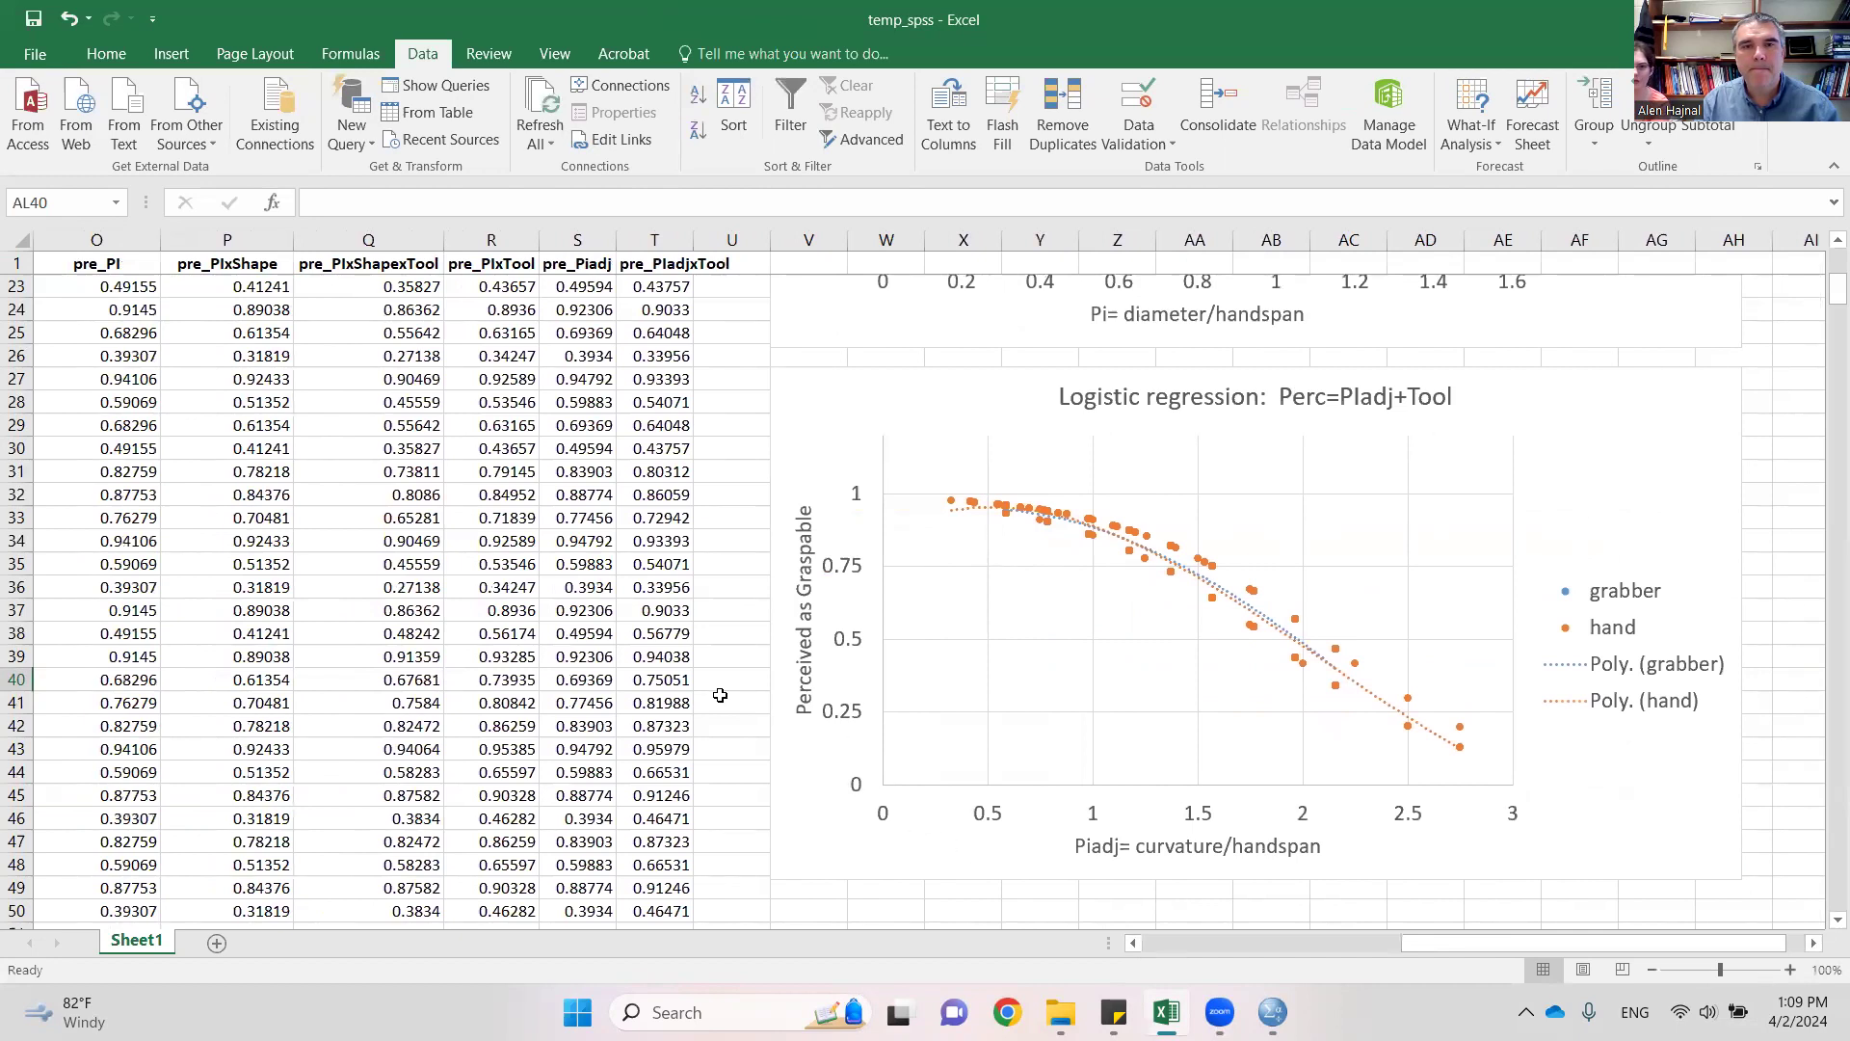
- Compare the Perc=PI+Shape chart with the Perc=PIadj+Tool chart, looking at the points and trendlines of each
scroll(762, 727, "up", 6)
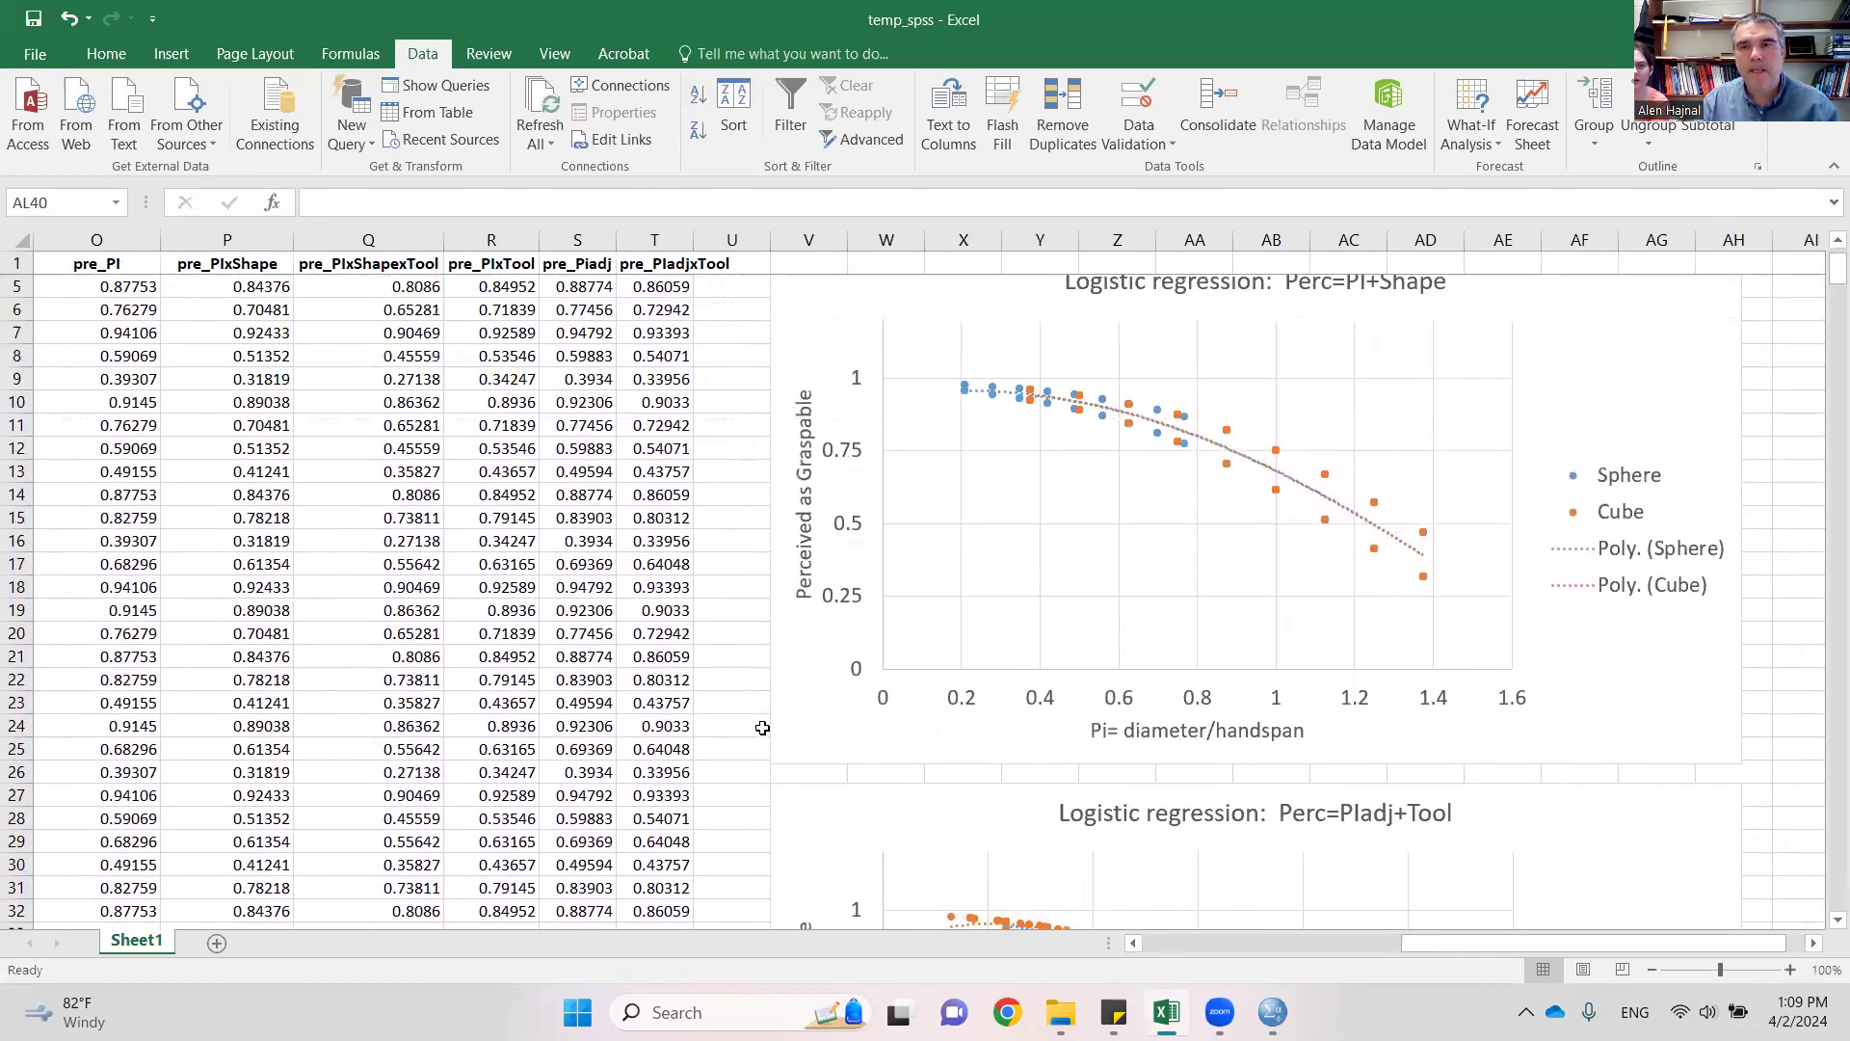
scroll(763, 727, "up", 1)
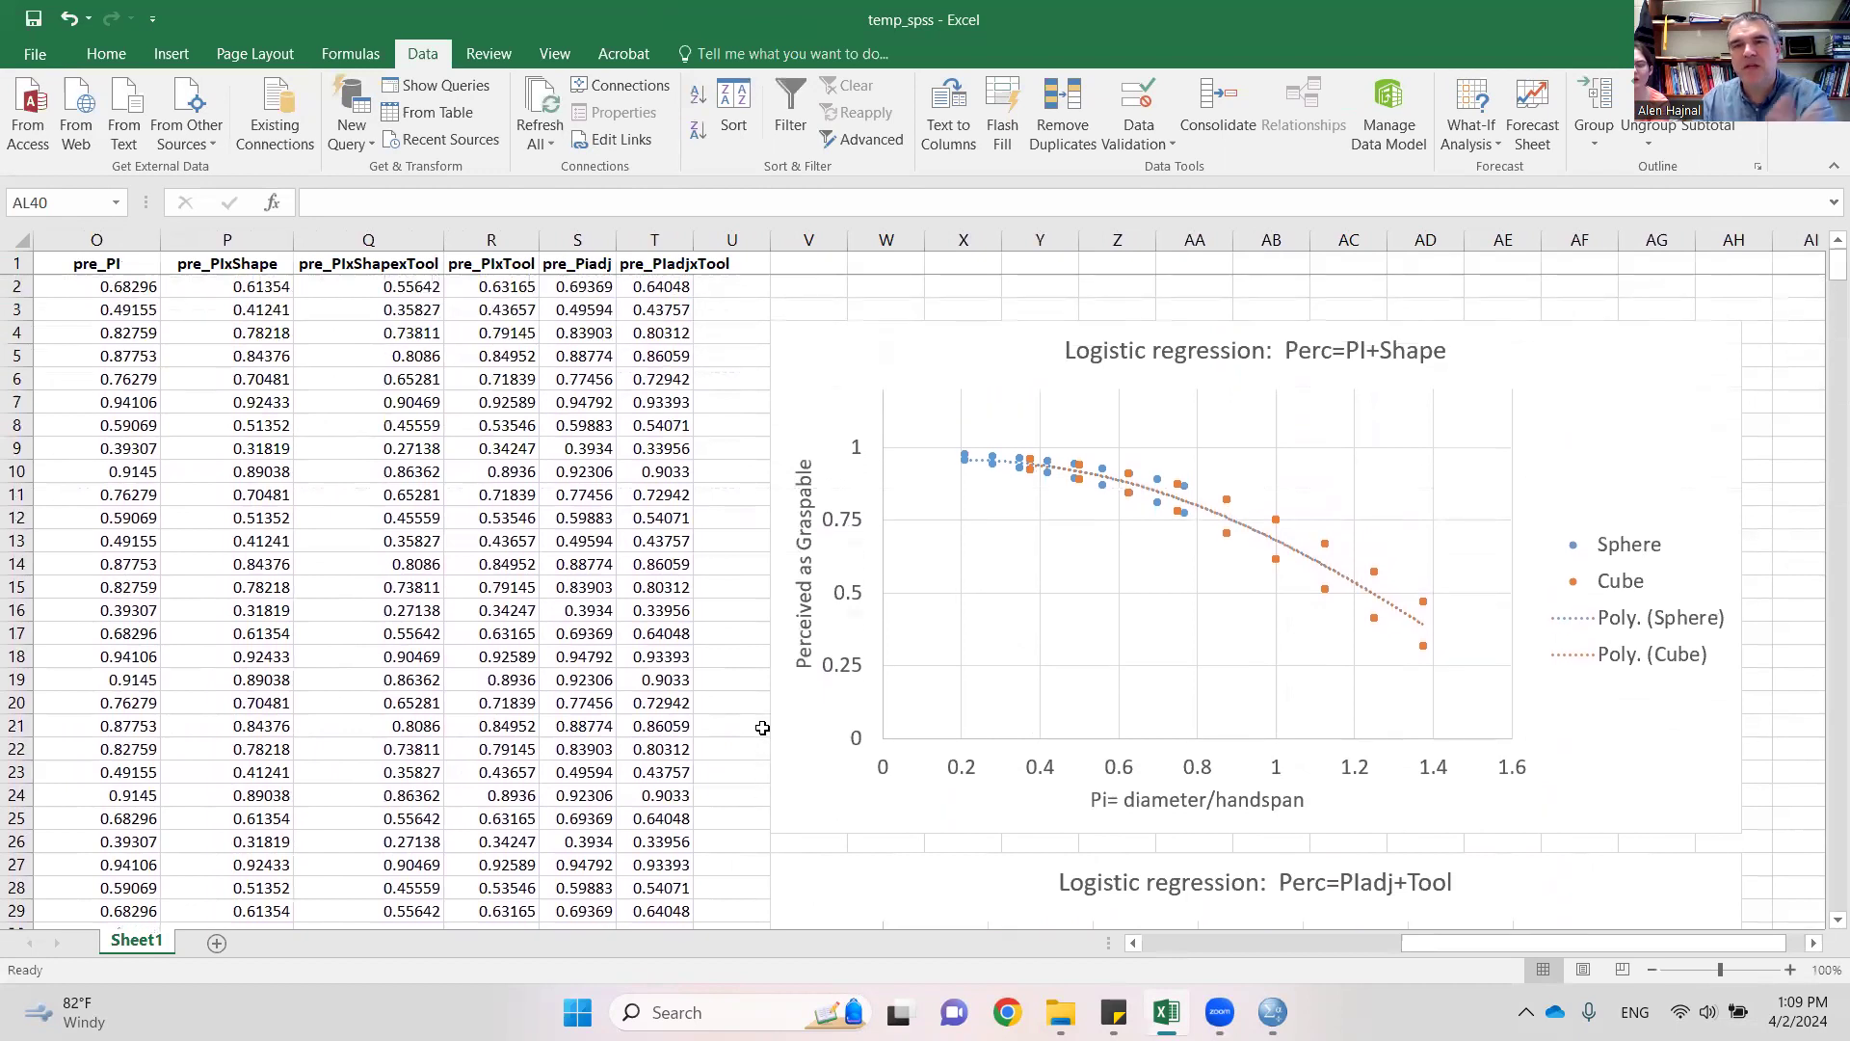
scroll(763, 728, "down", 7)
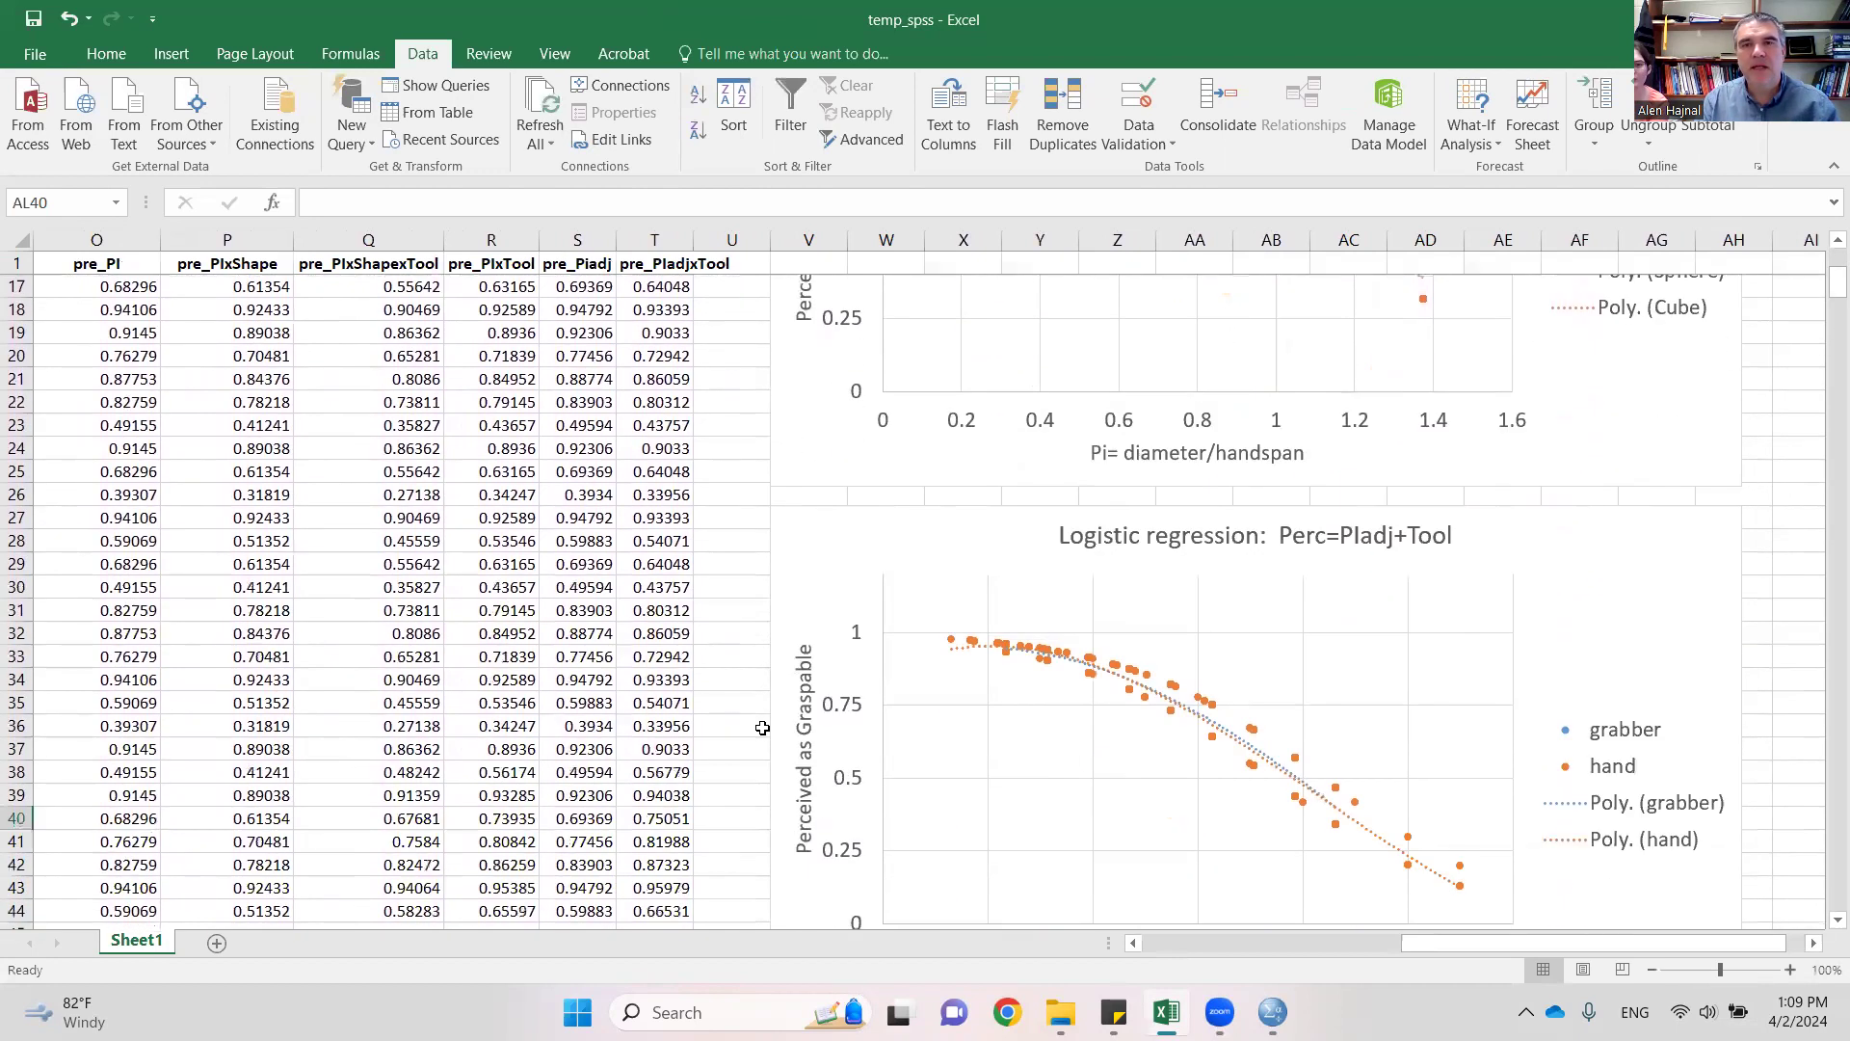
scroll(762, 728, "down", 1)
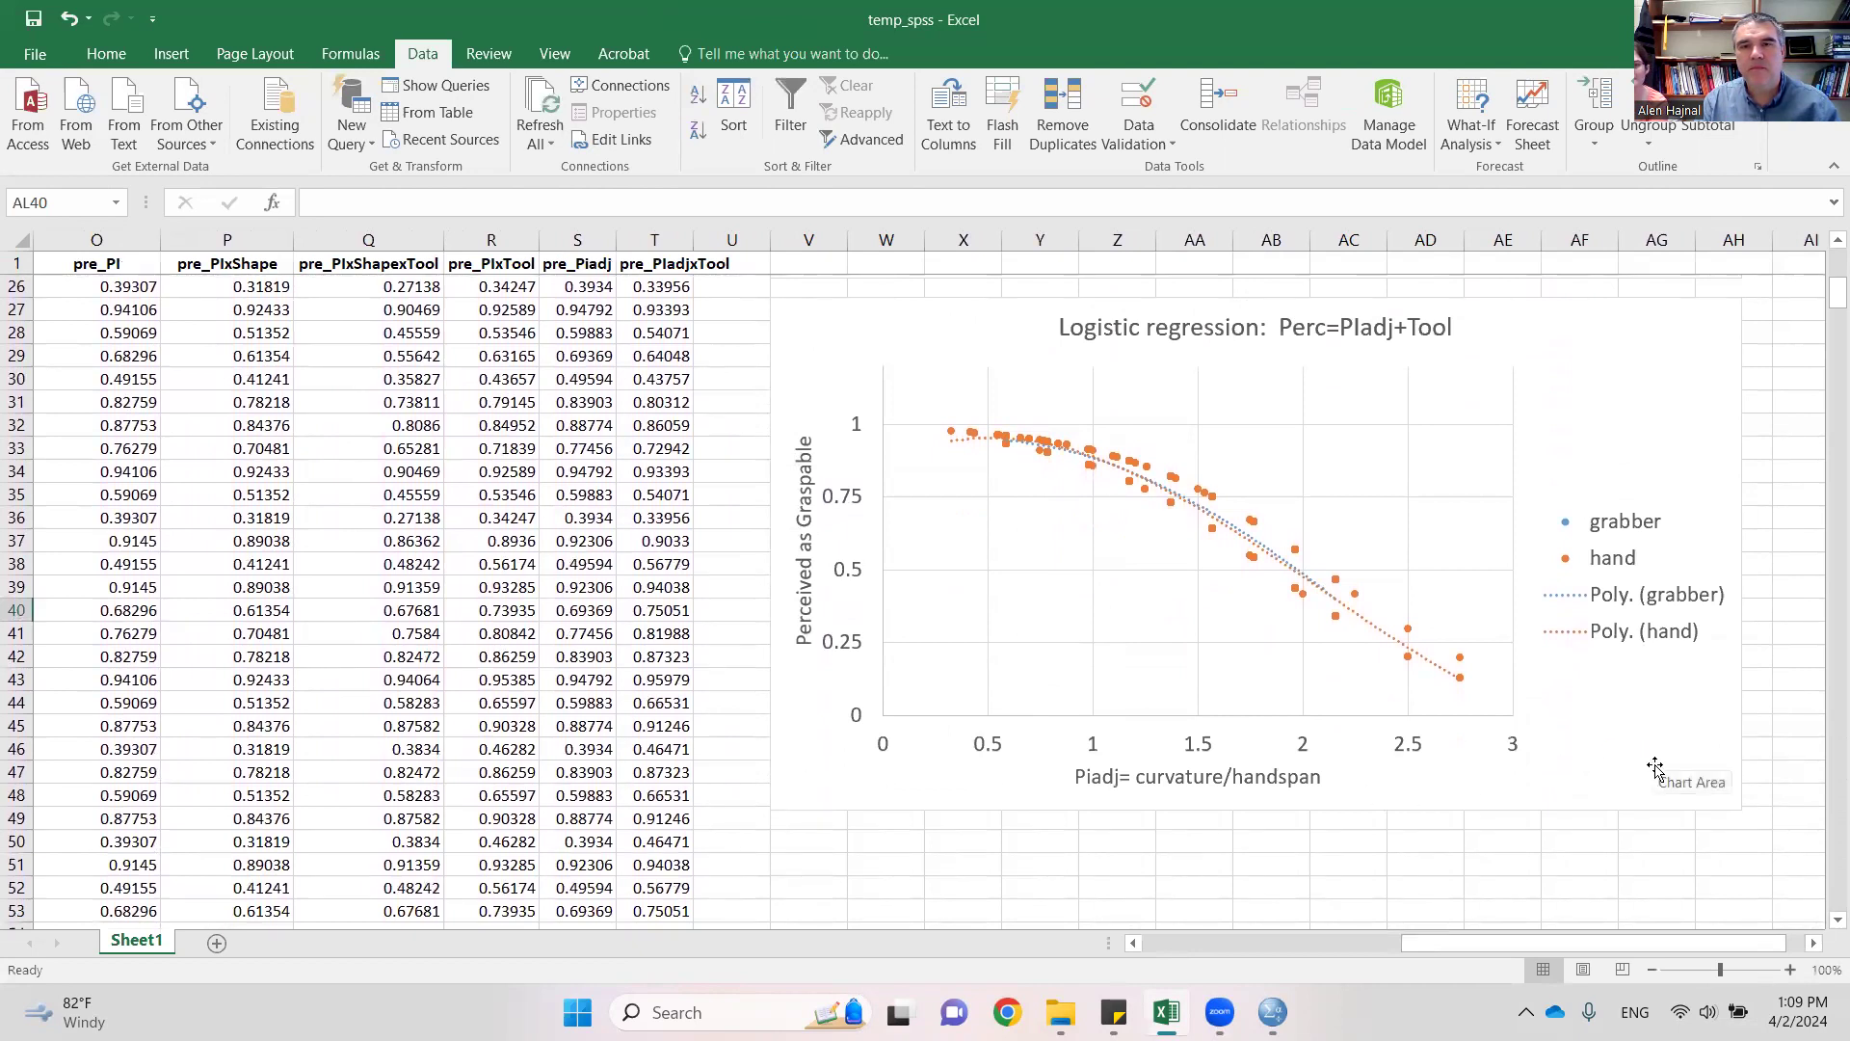
scroll(1655, 764, "up", 7)
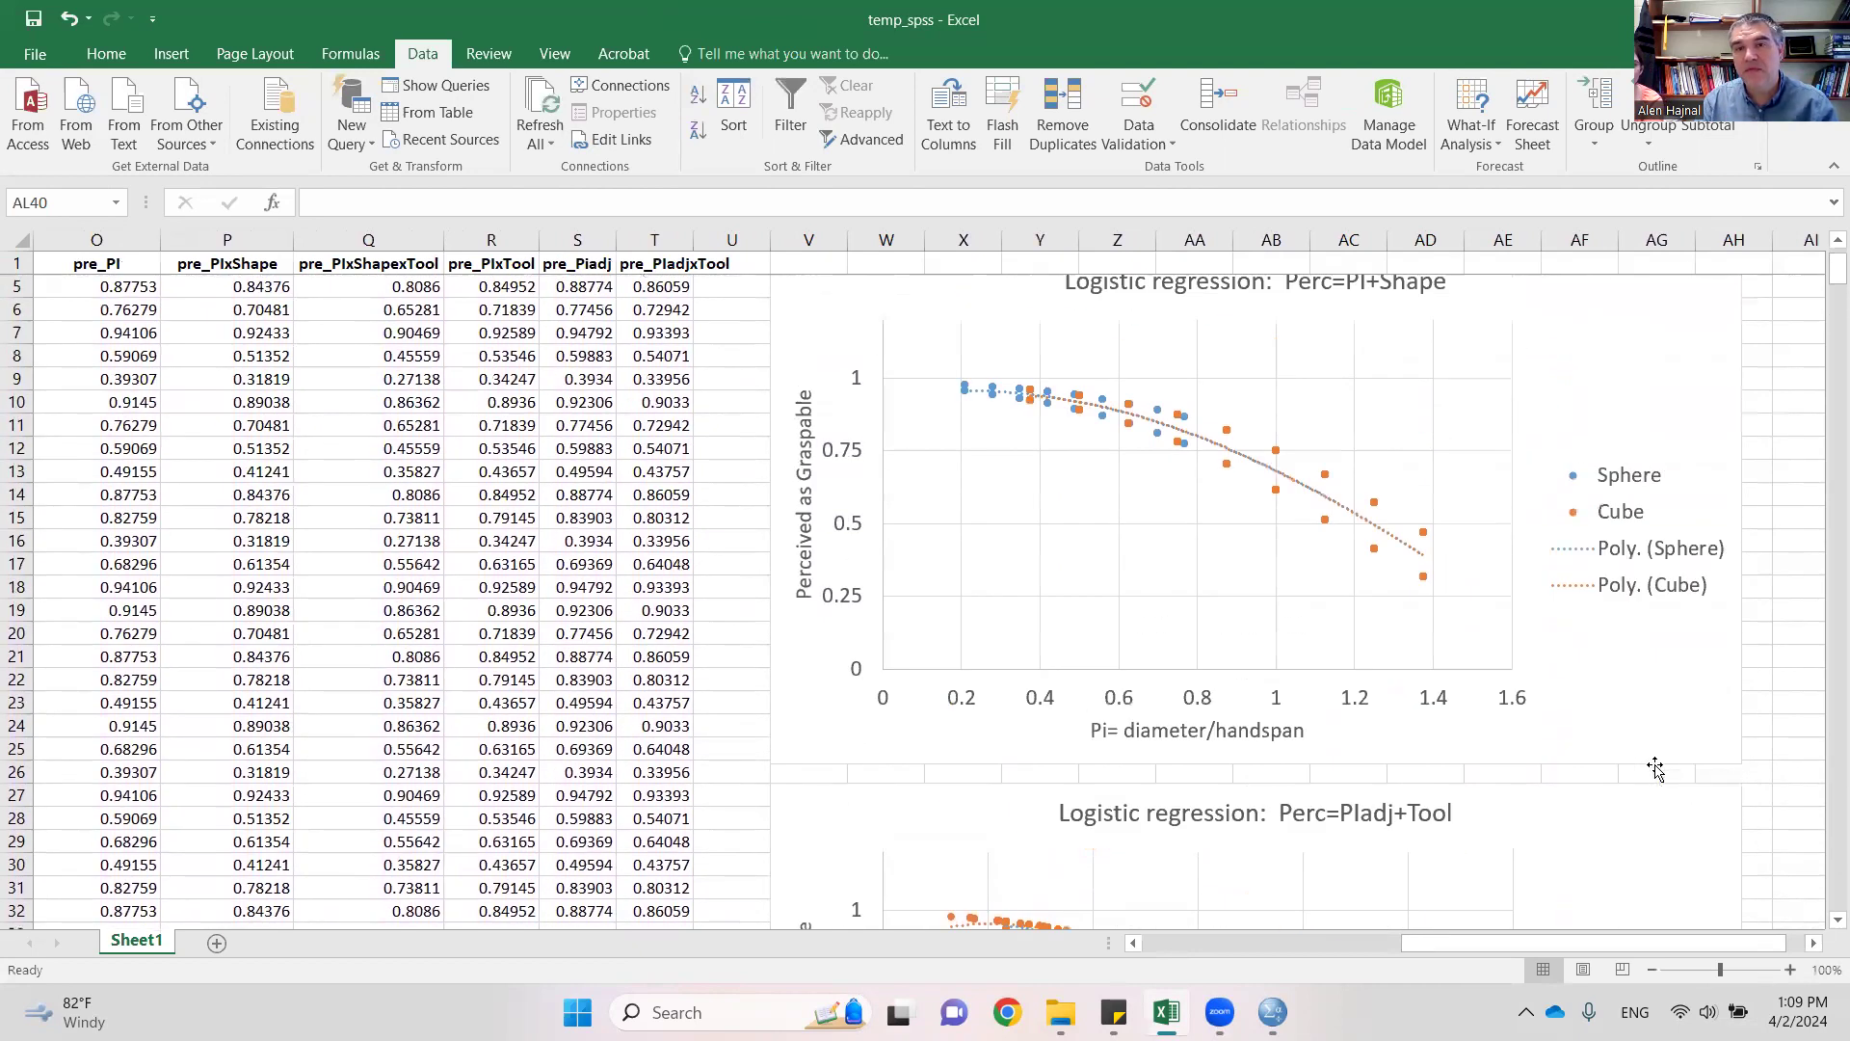
scroll(1655, 766, "down", 1)
scroll(1655, 766, "down", 4)
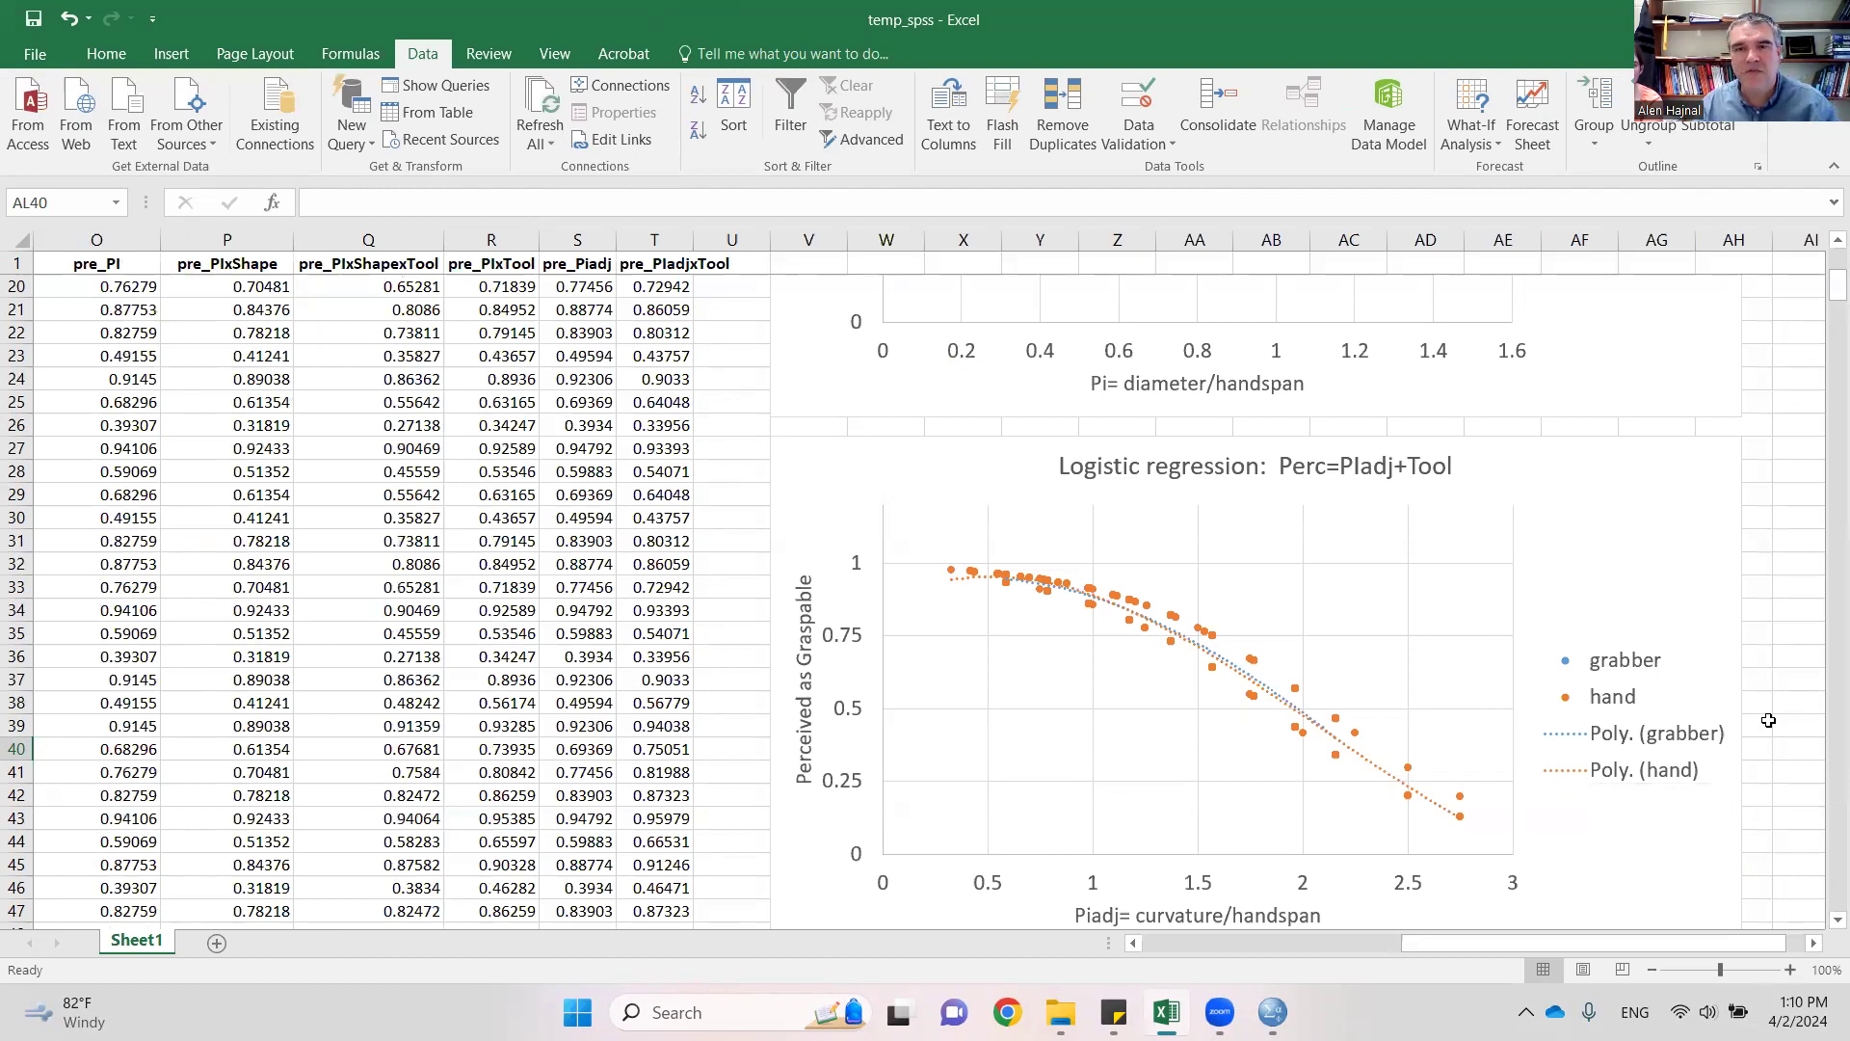
left_click(1813, 943)
left_click(1670, 723)
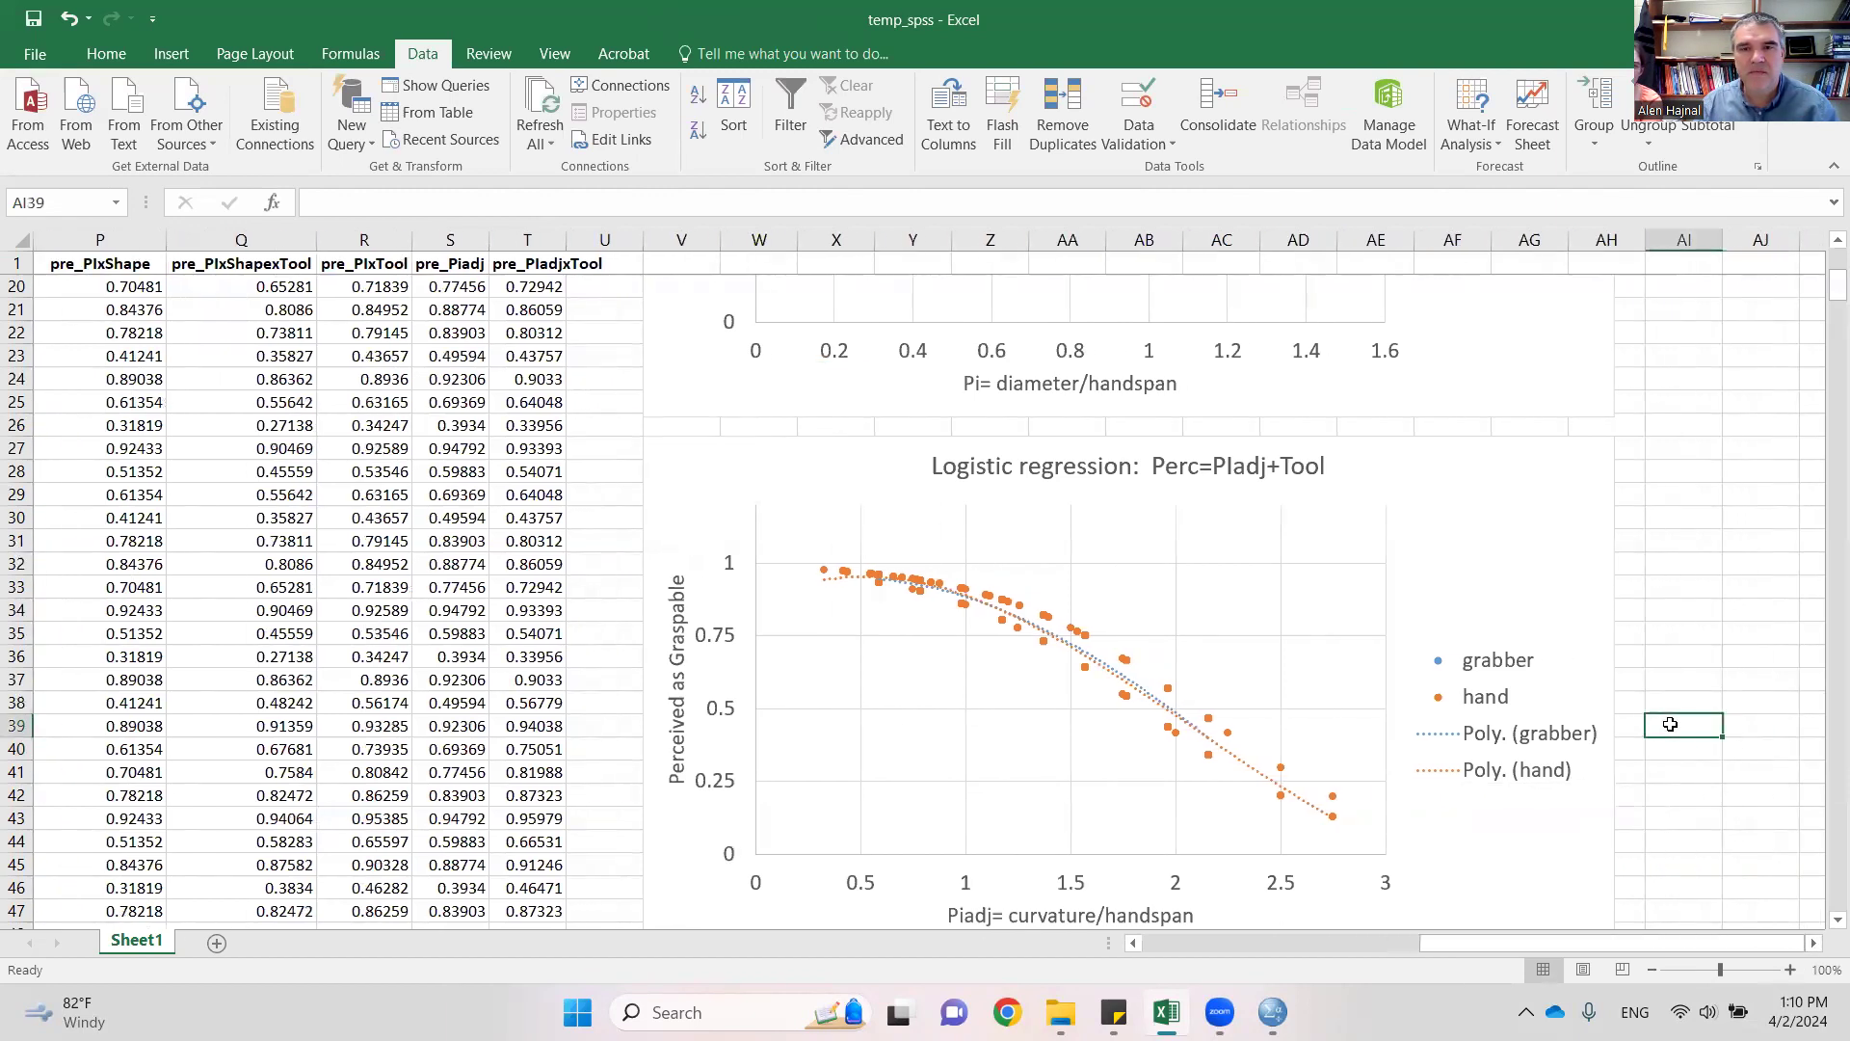
- Inspect the coordinates of a hand series point near Piadj 1.2 in the Perc=PIadj+Tool chart
scroll(1674, 765, "down", 1)
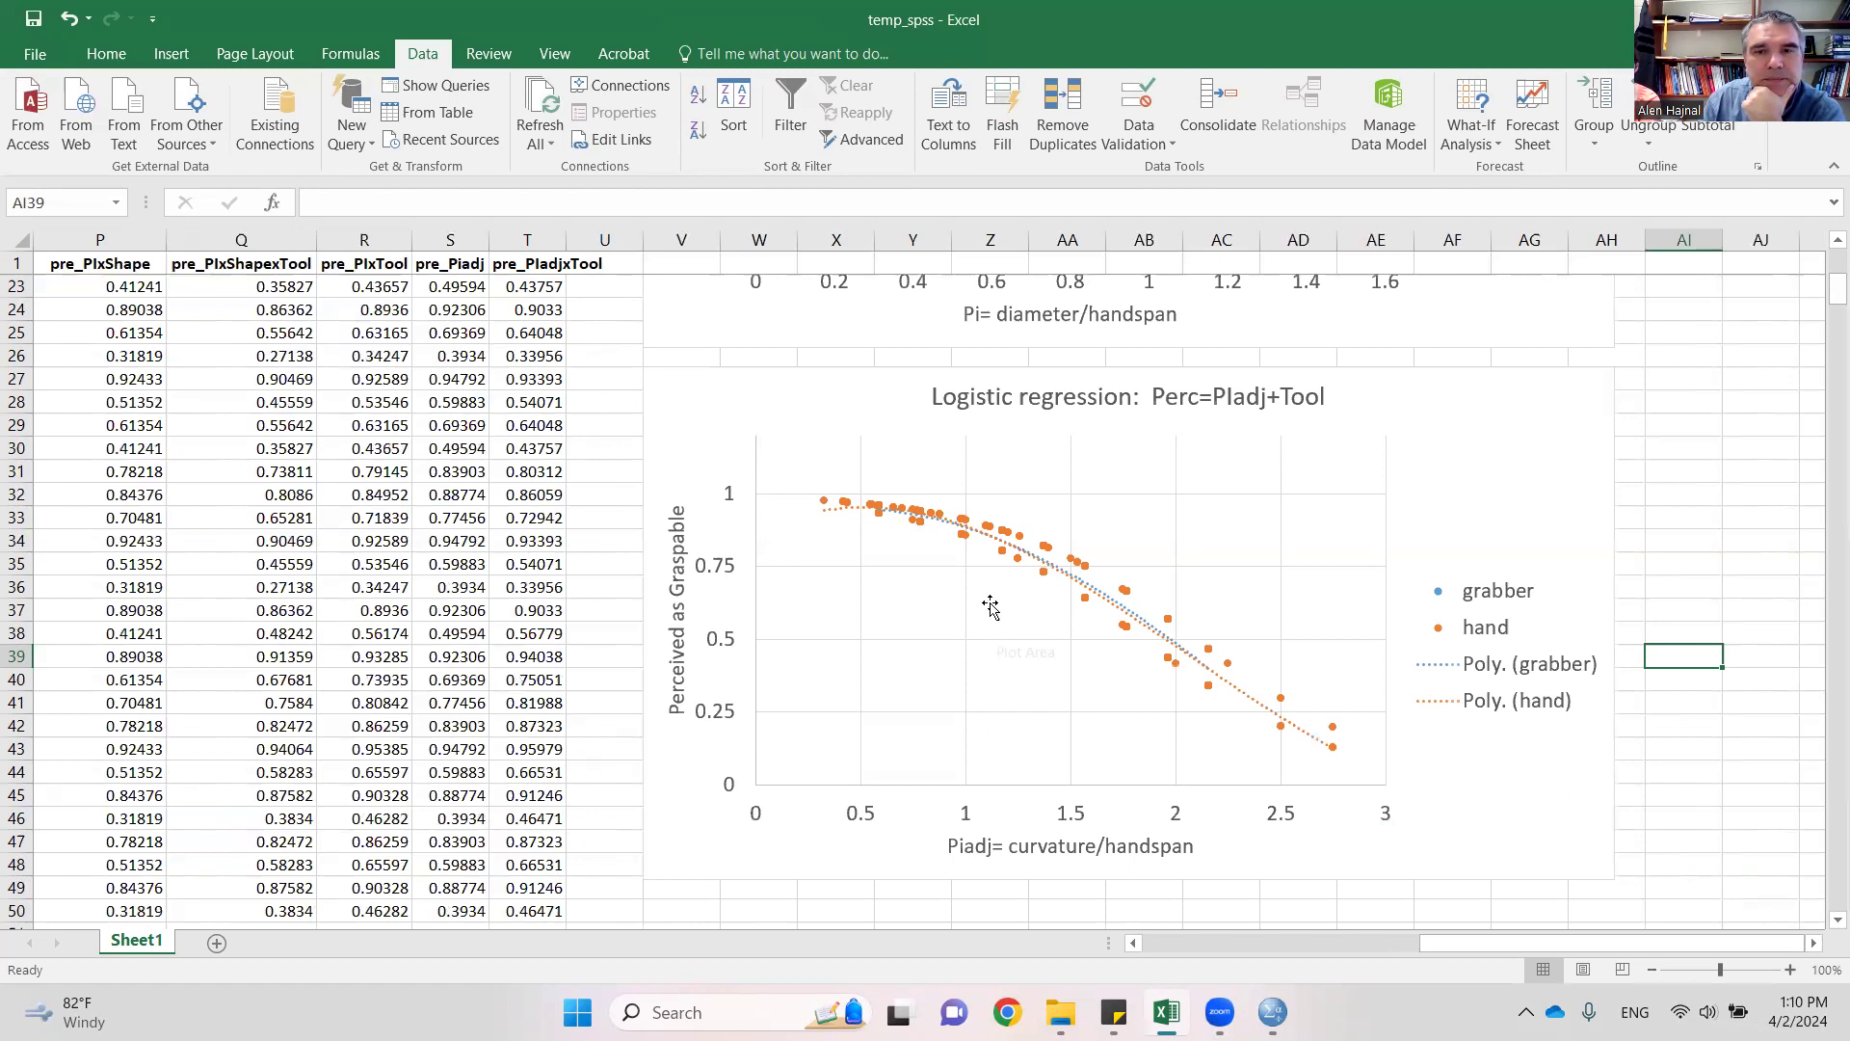
mouse_move(1003, 557)
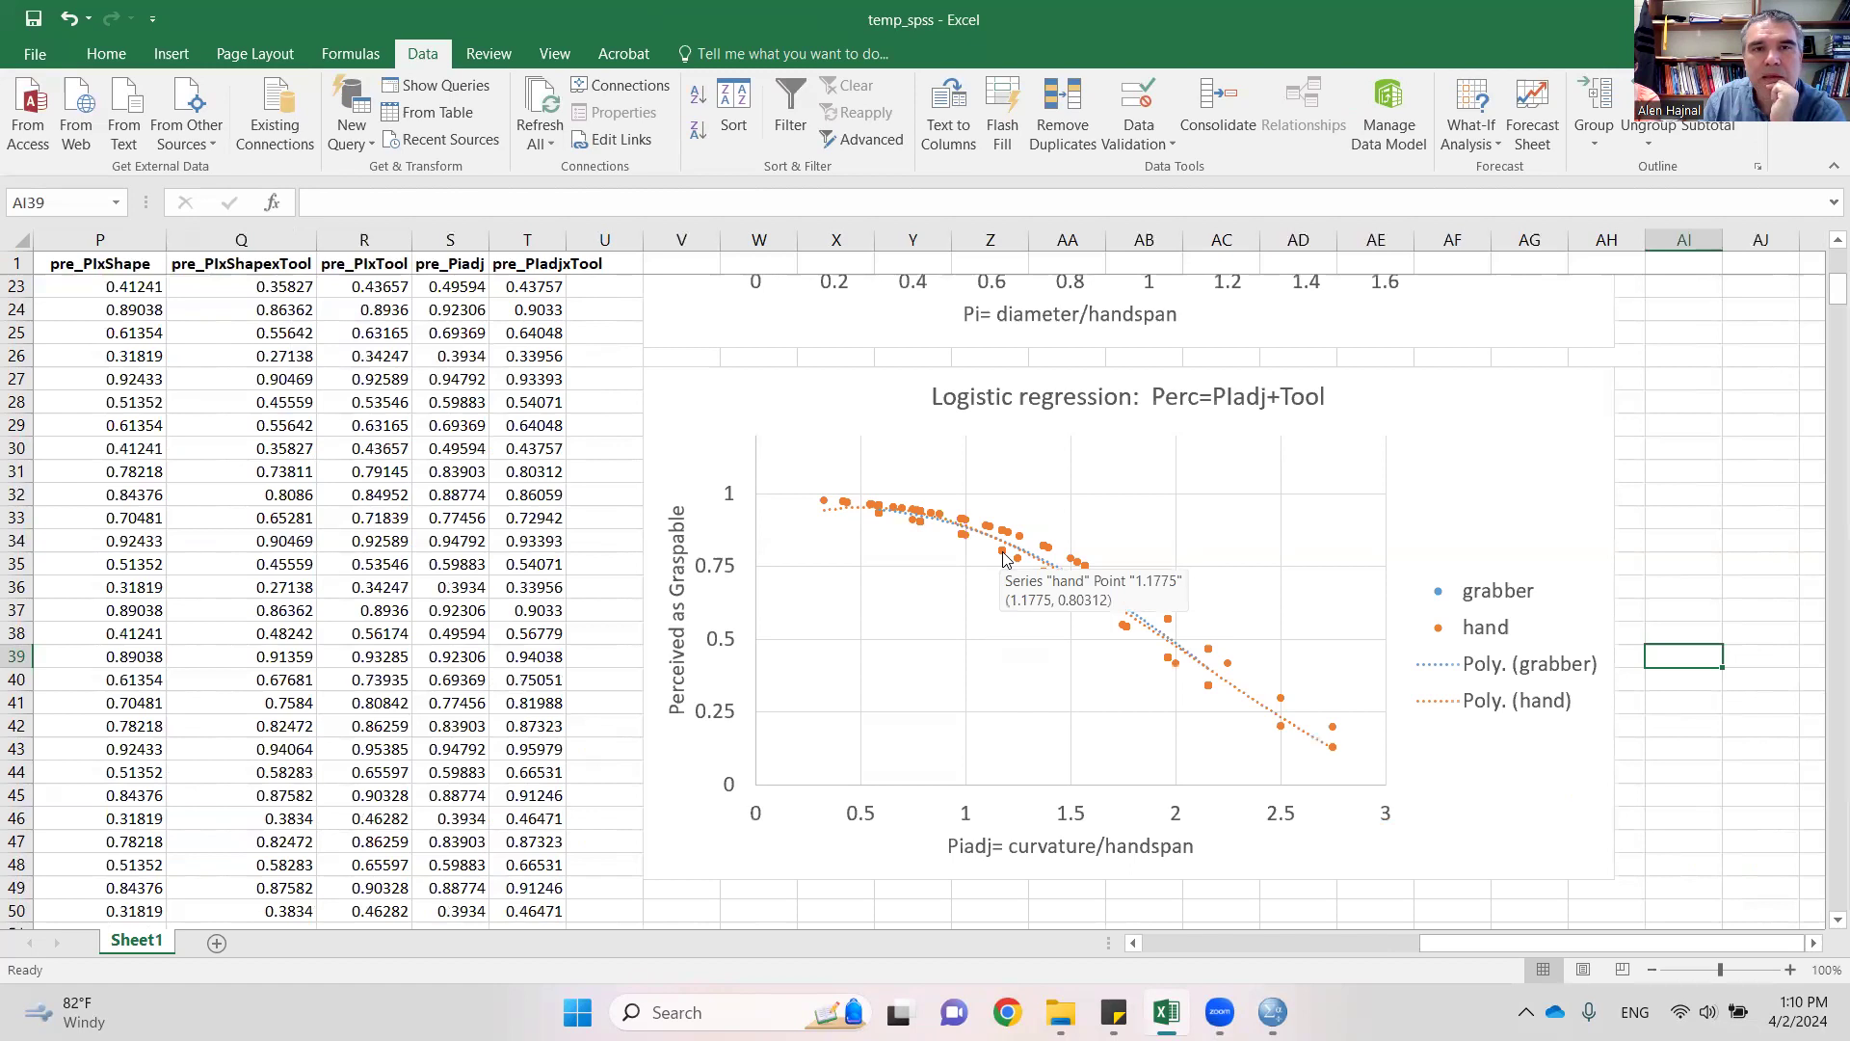
left_click(1703, 753)
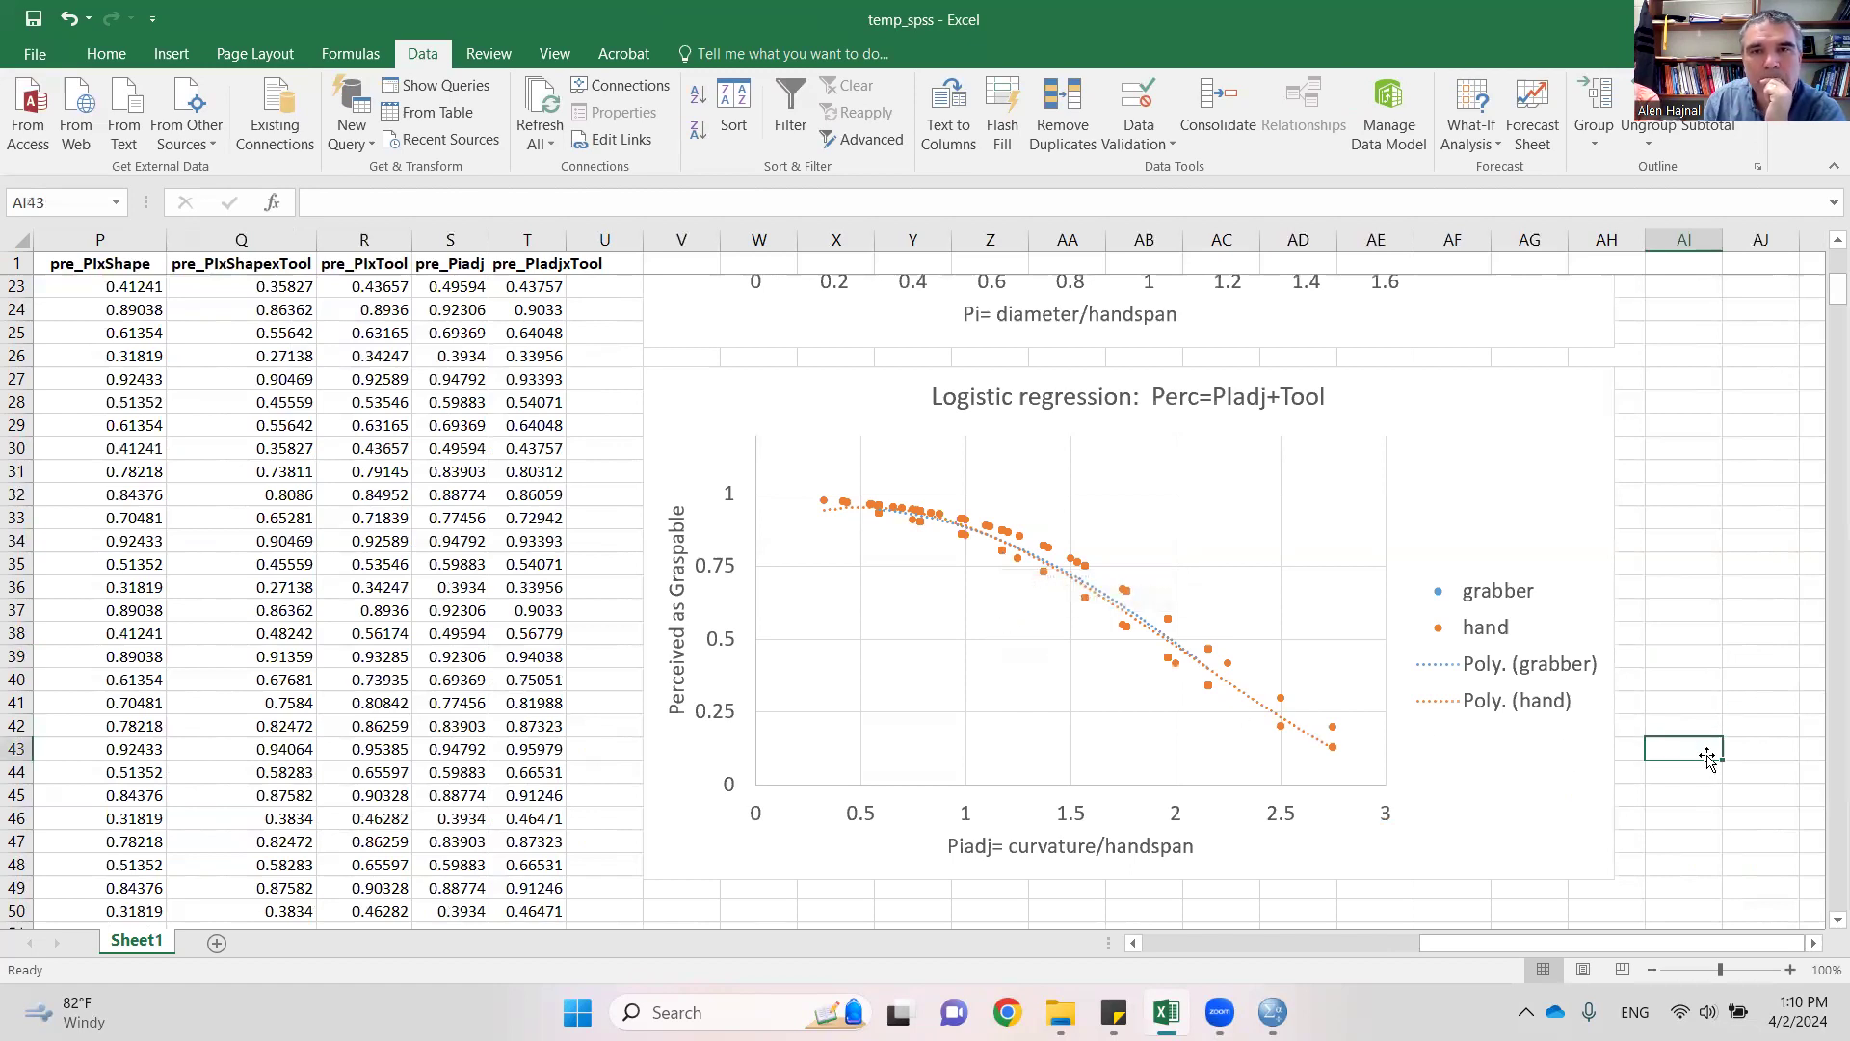
- Review the Sphere and Cube curves in the Perc=PI+Shape chart against the grabber and hand curves in the Perc=PIadj+Tool chart
scroll(1711, 754, "up", 5)
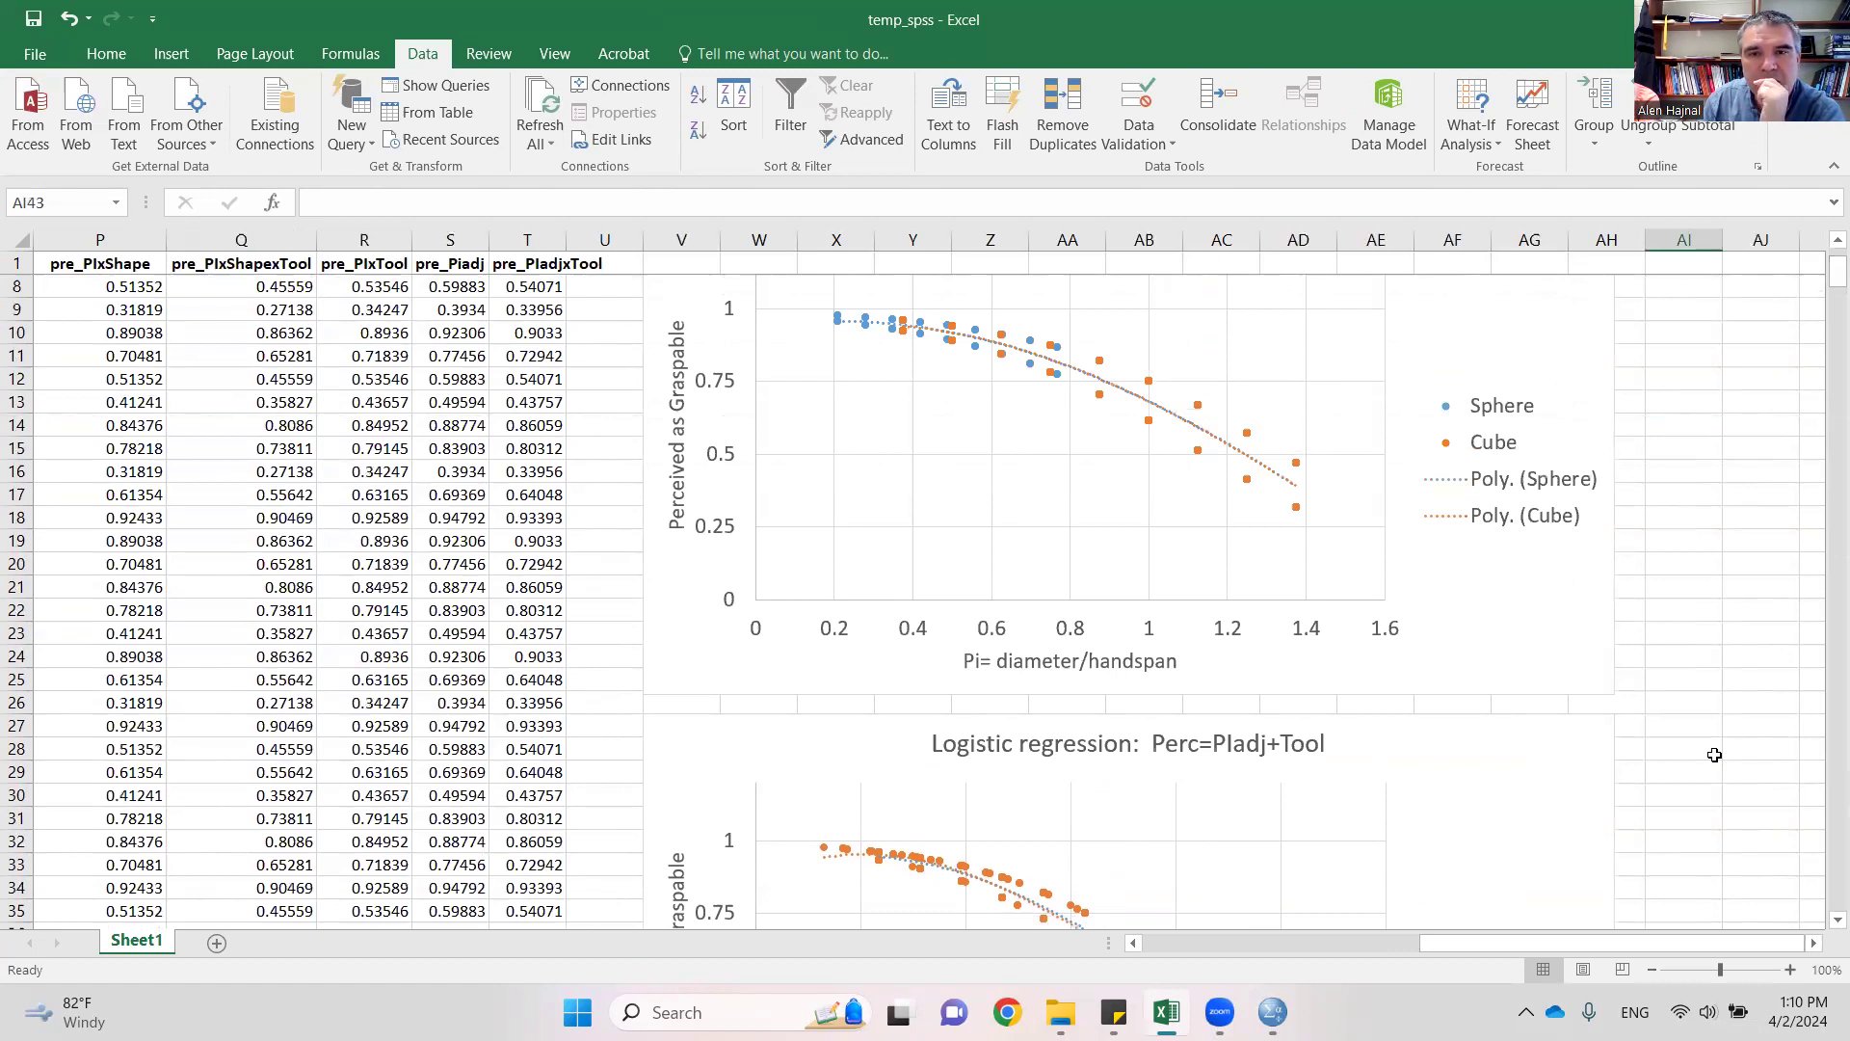
scroll(1714, 754, "down", 6)
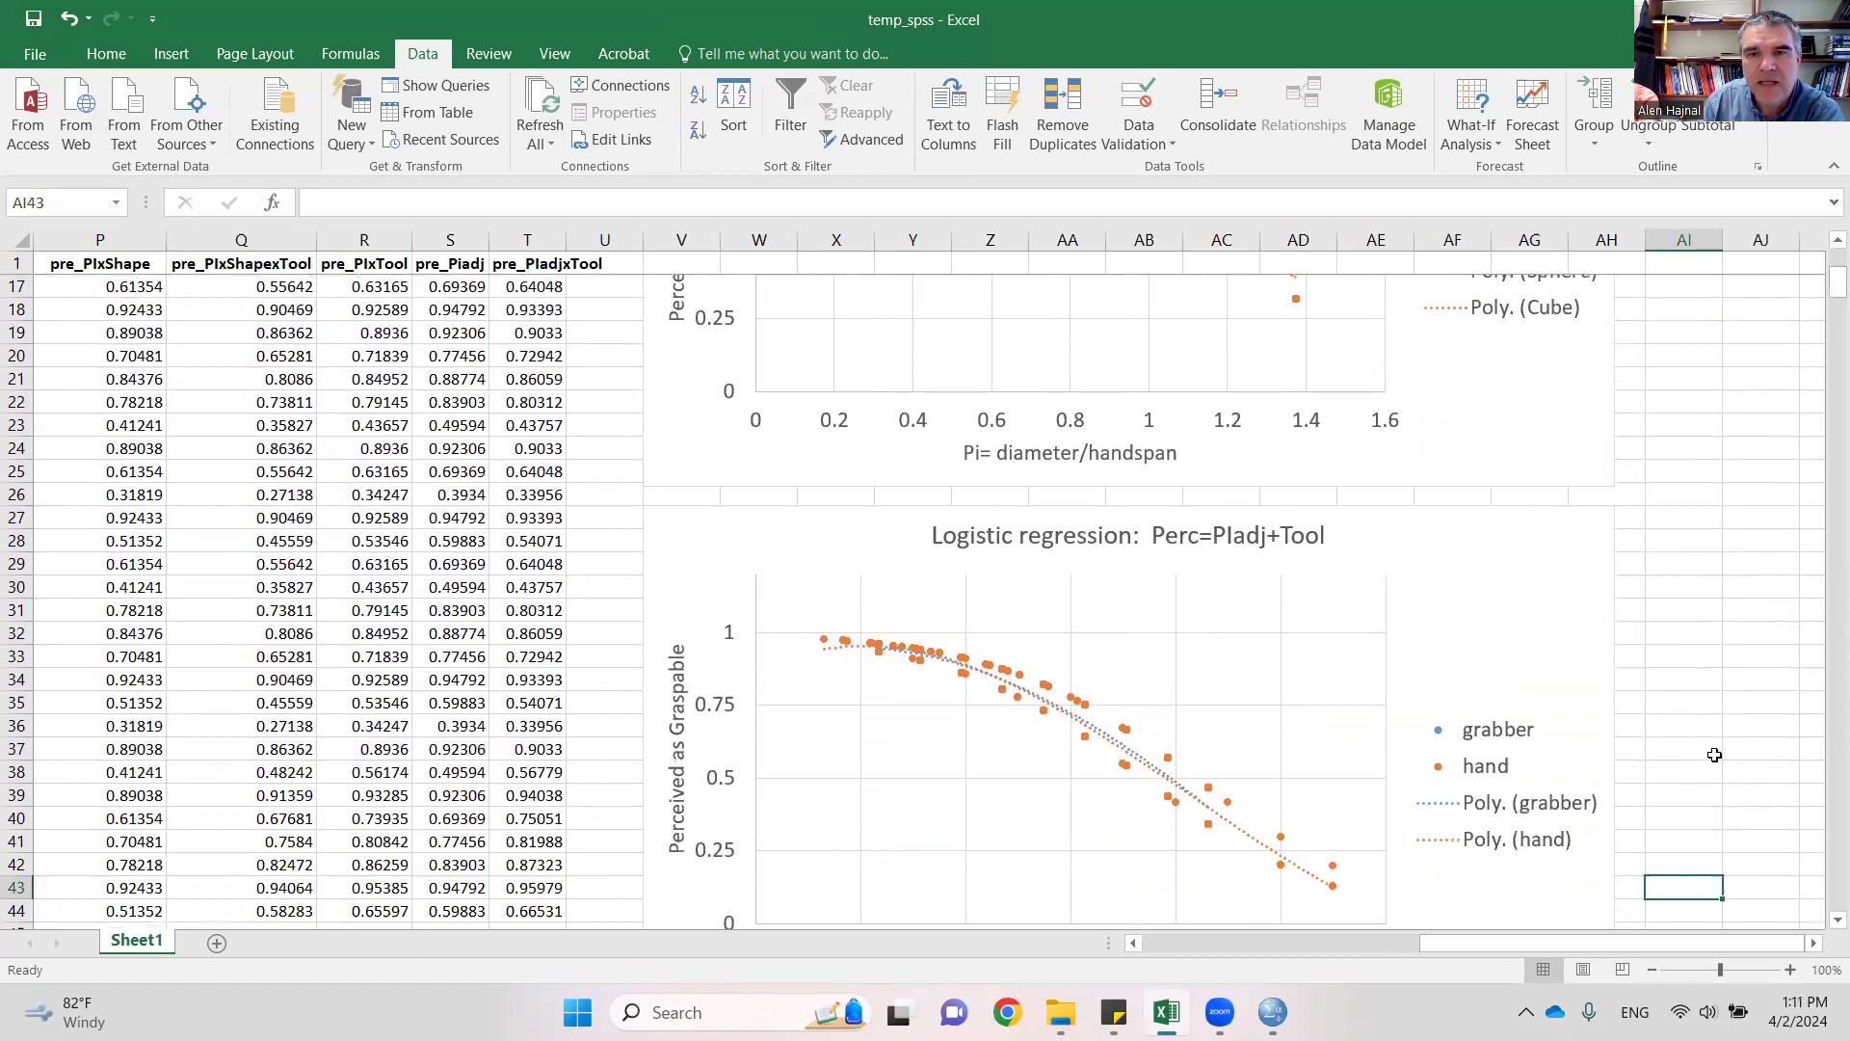
scroll(1715, 754, "down", 1)
scroll(1715, 754, "up", 2)
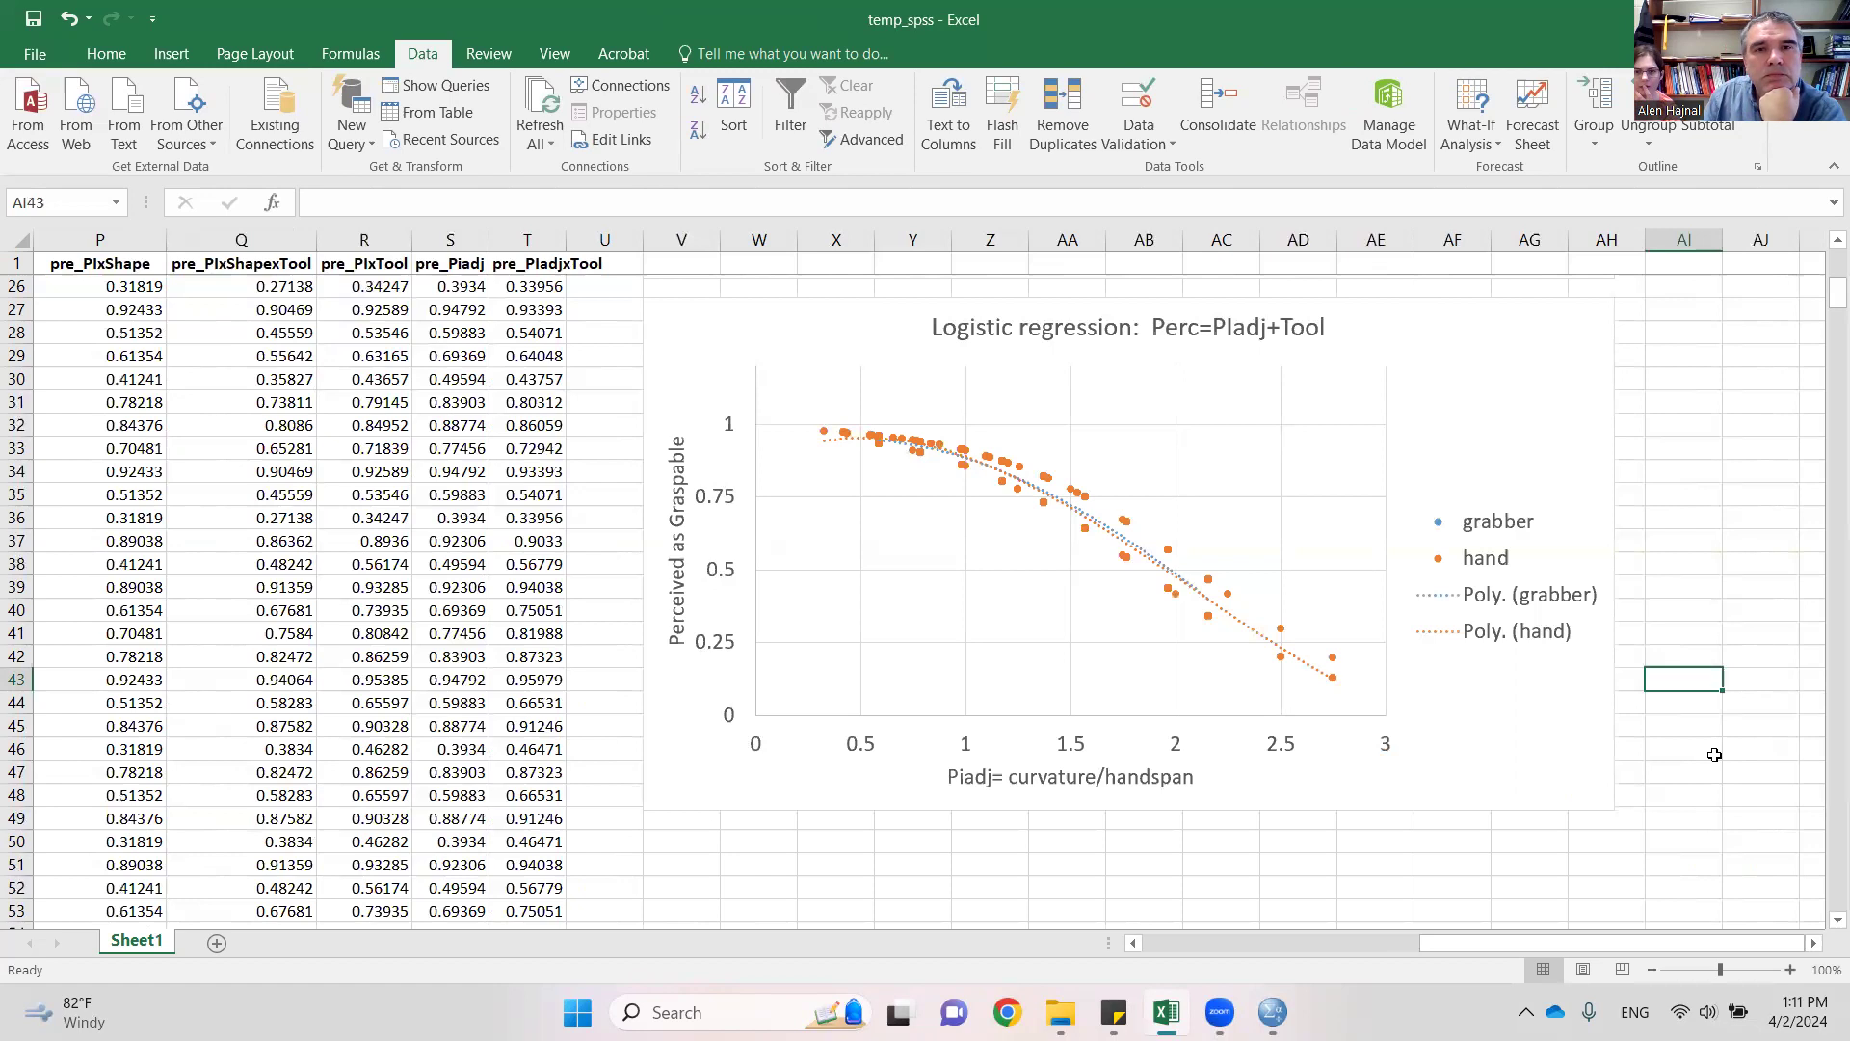
scroll(1715, 755, "up", 7)
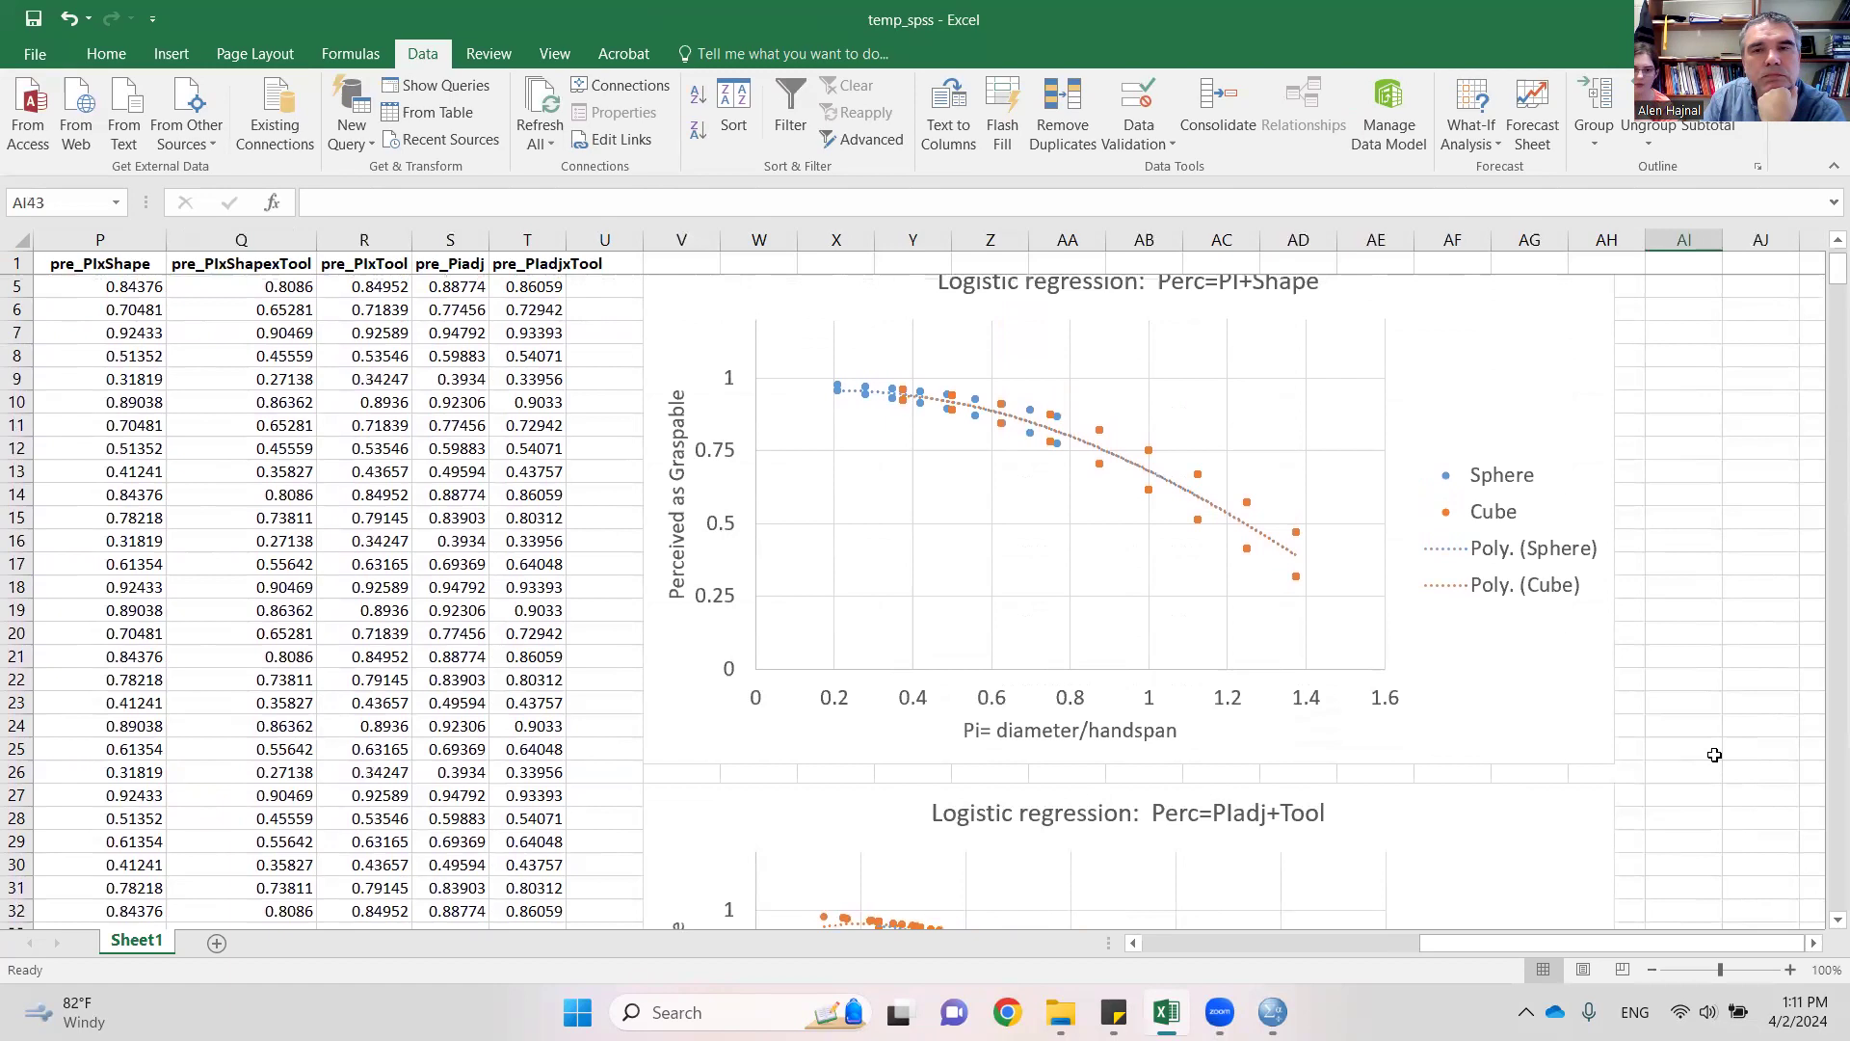
scroll(1715, 755, "down", 4)
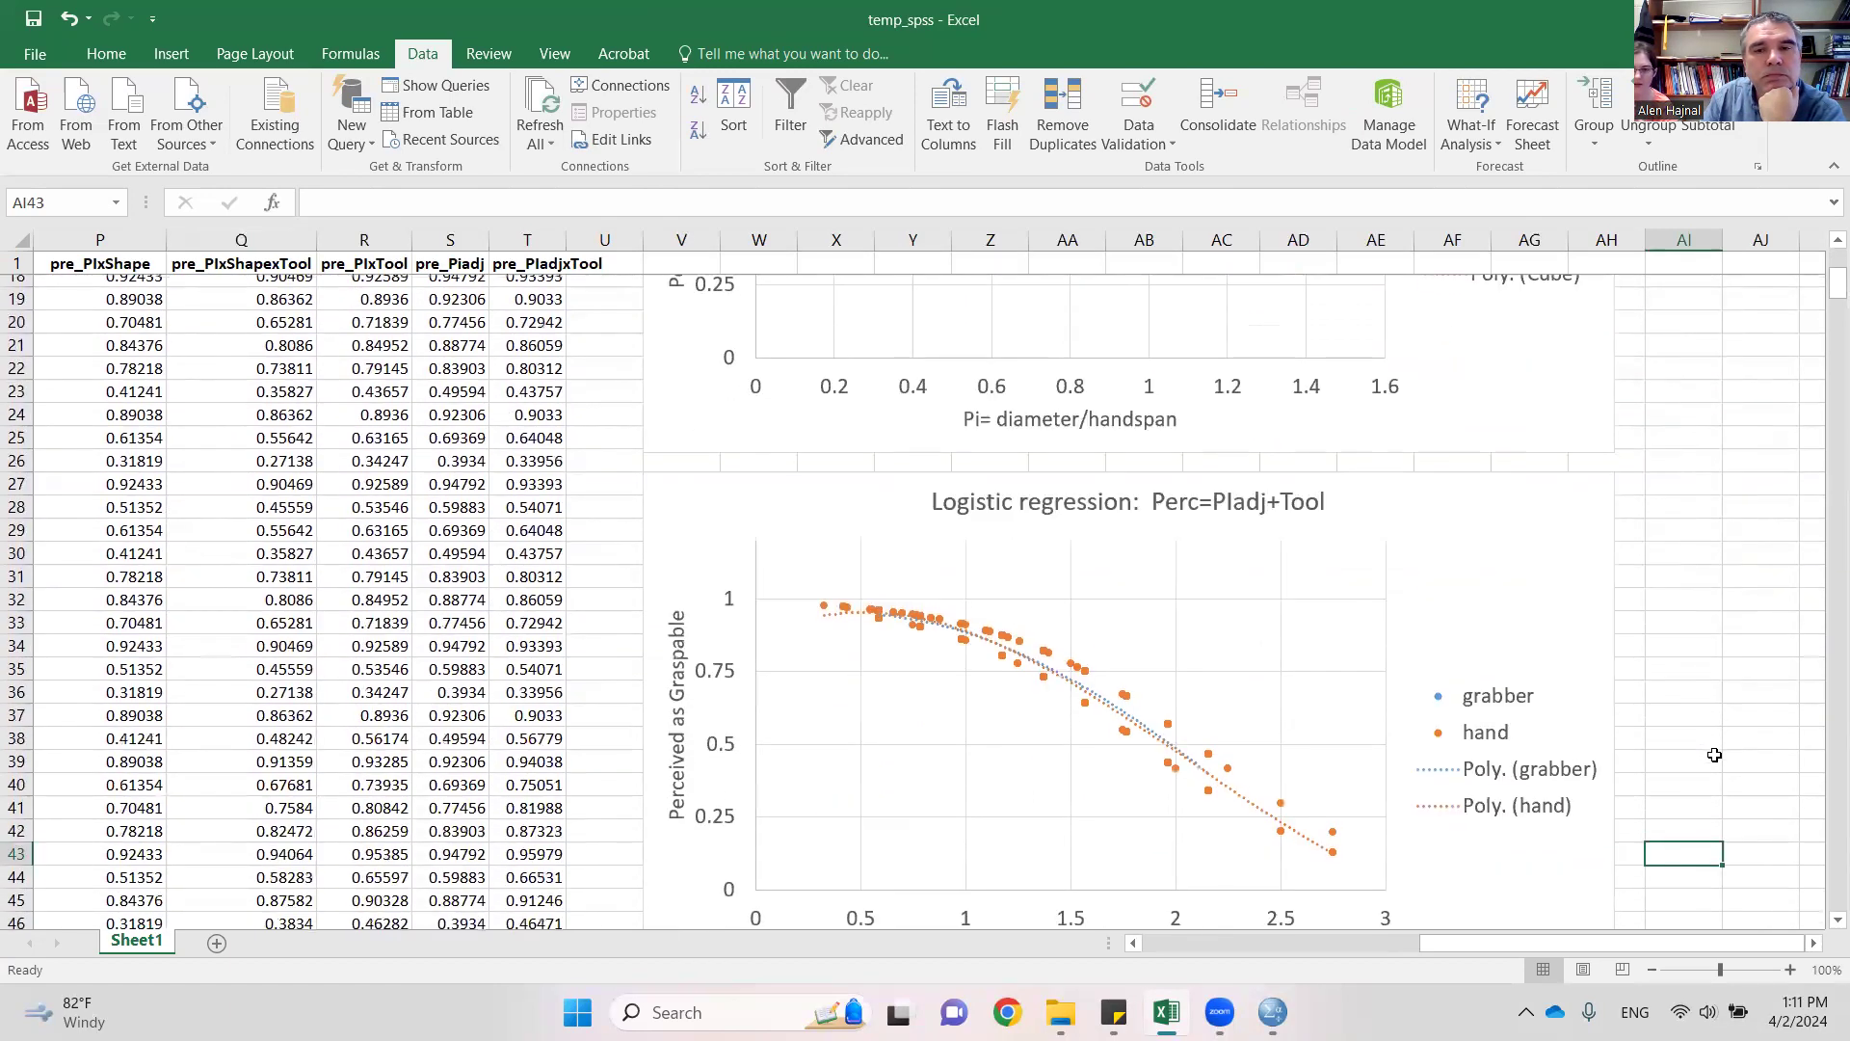
scroll(1714, 755, "down", 2)
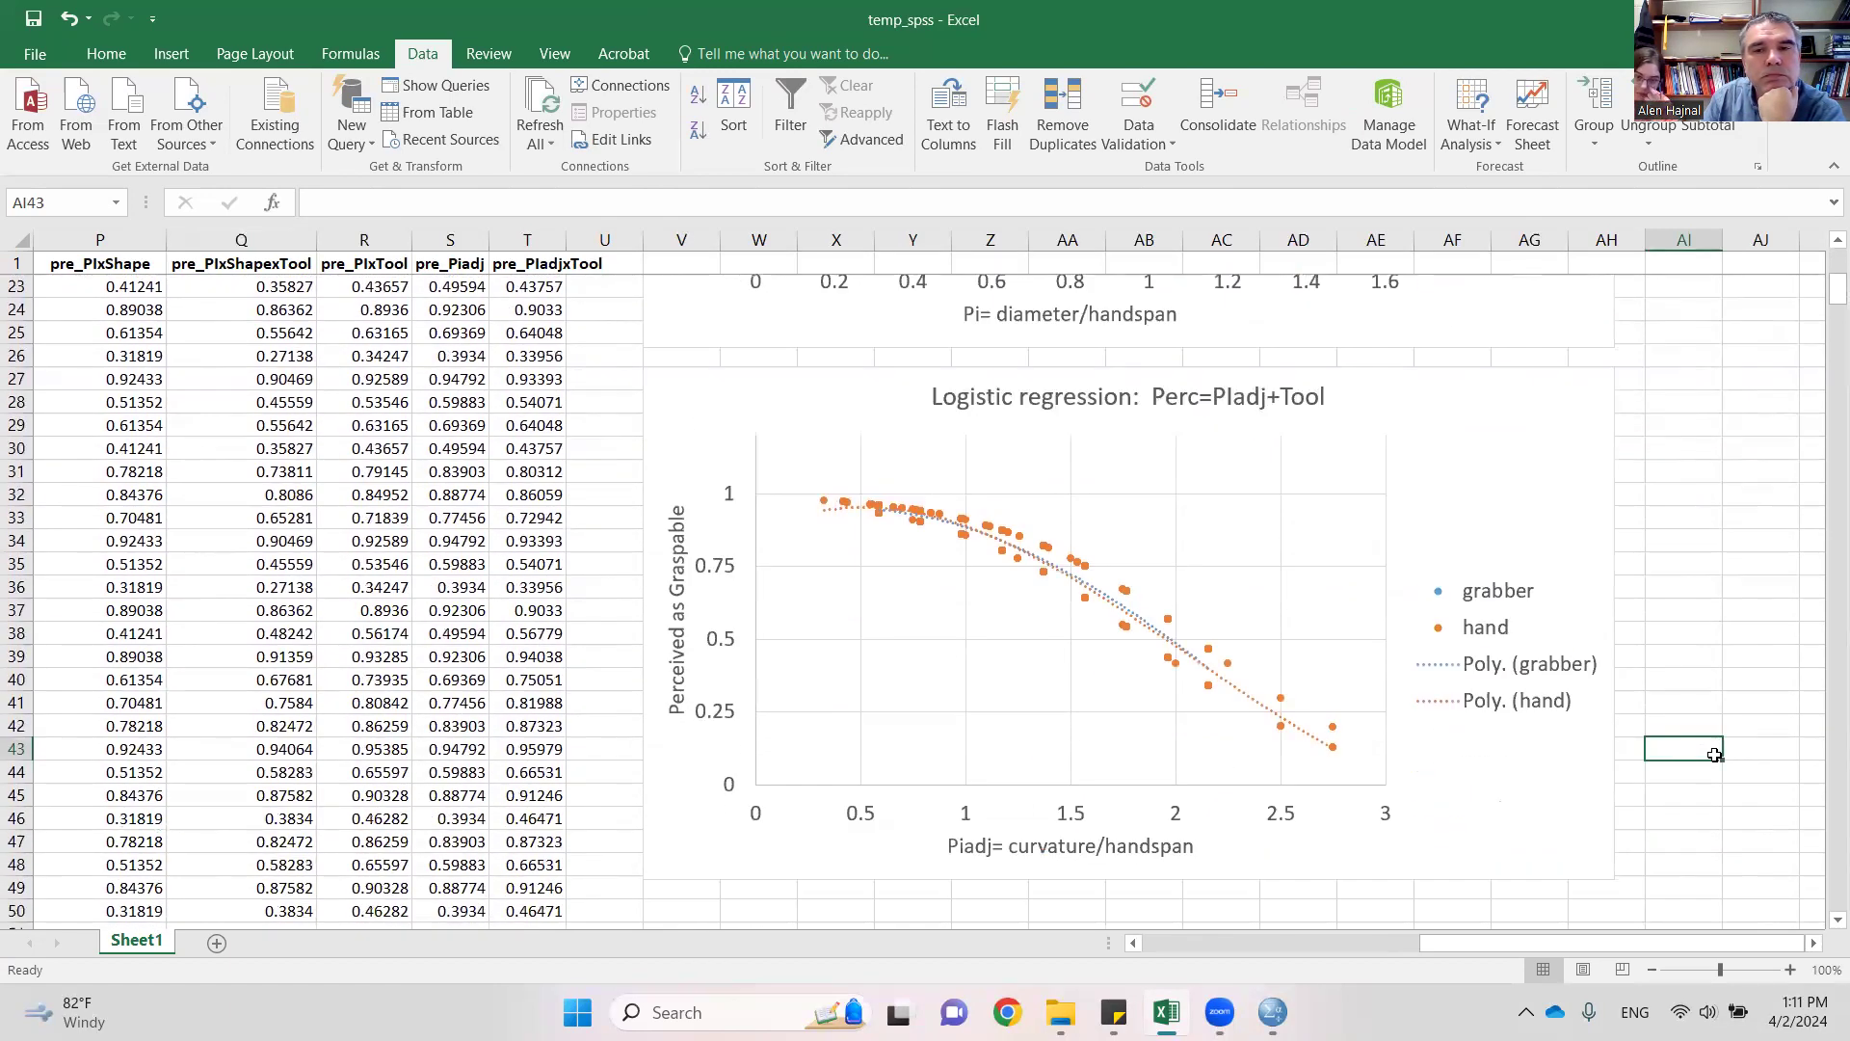
scroll(1714, 754, "up", 1)
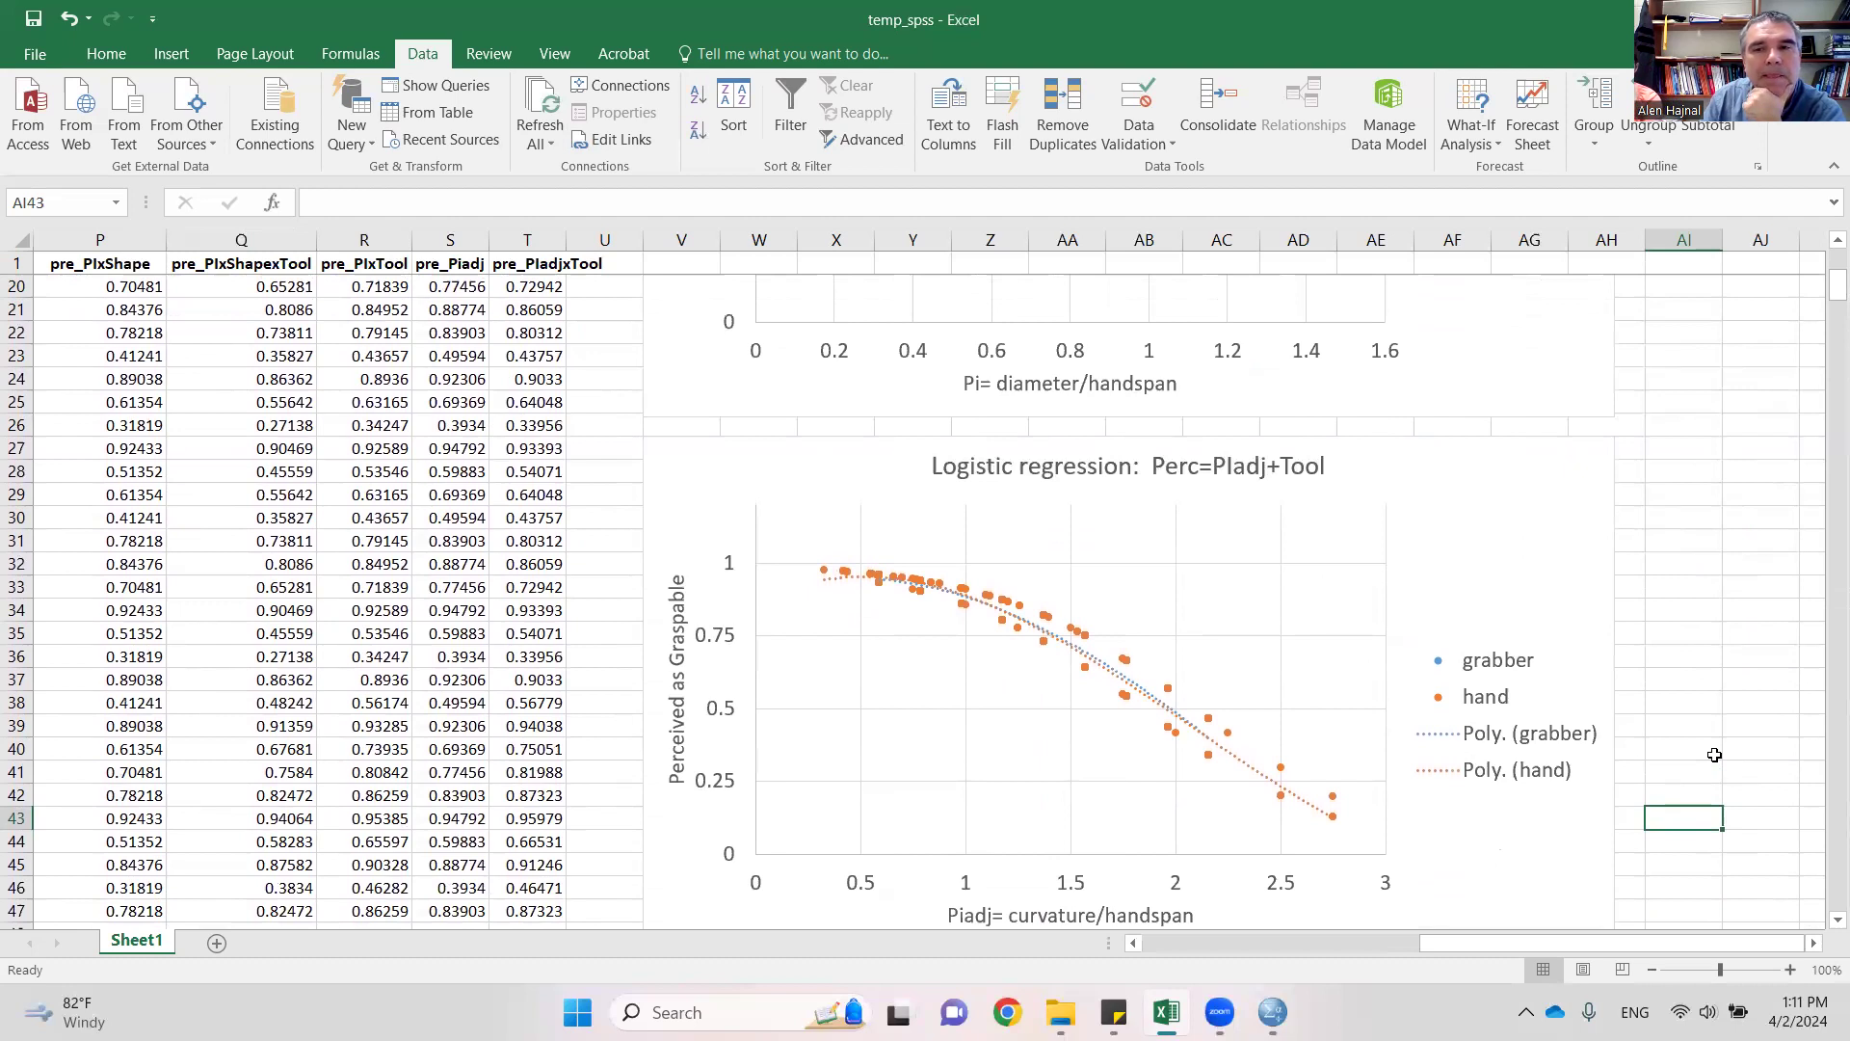
- Examine the Diameter, Curvature, PI and AdjPi columns beside the predicted probability columns and the Perc=PIadj+Tool chart
left_click(1133, 944)
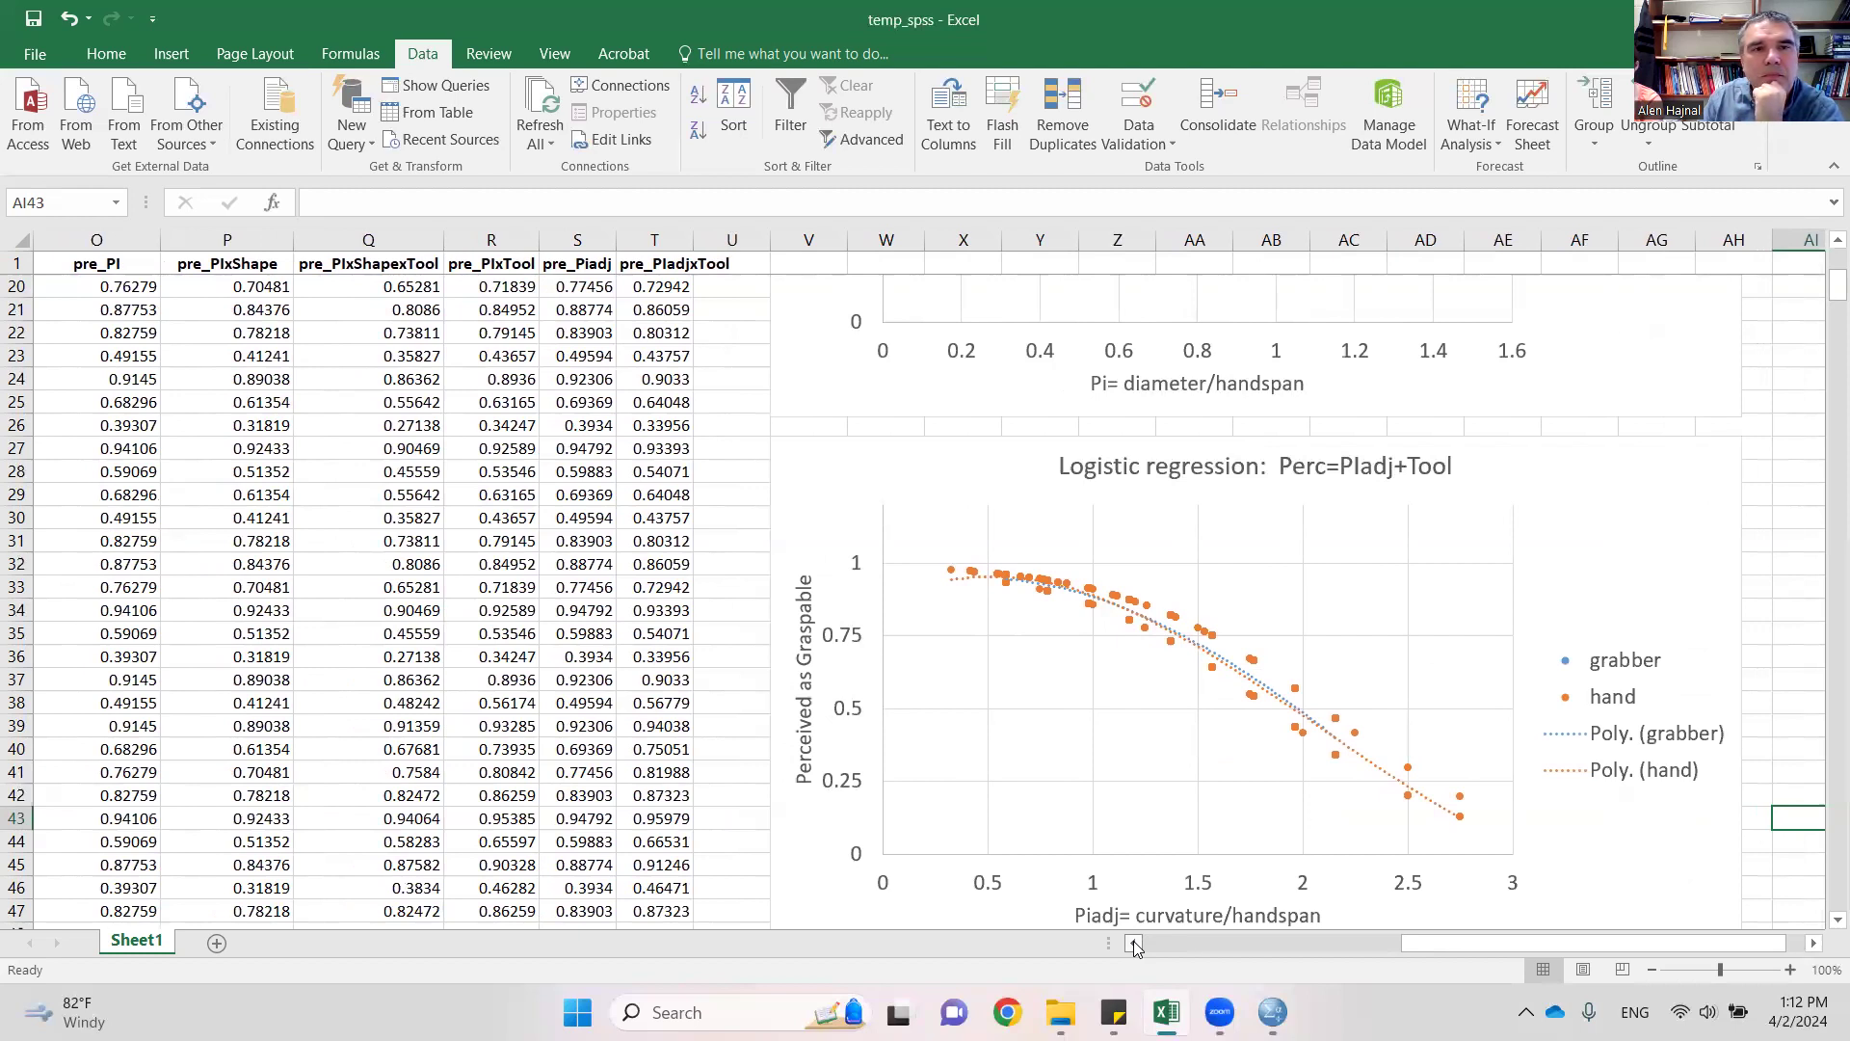
left_click(1133, 943)
left_click(1134, 943)
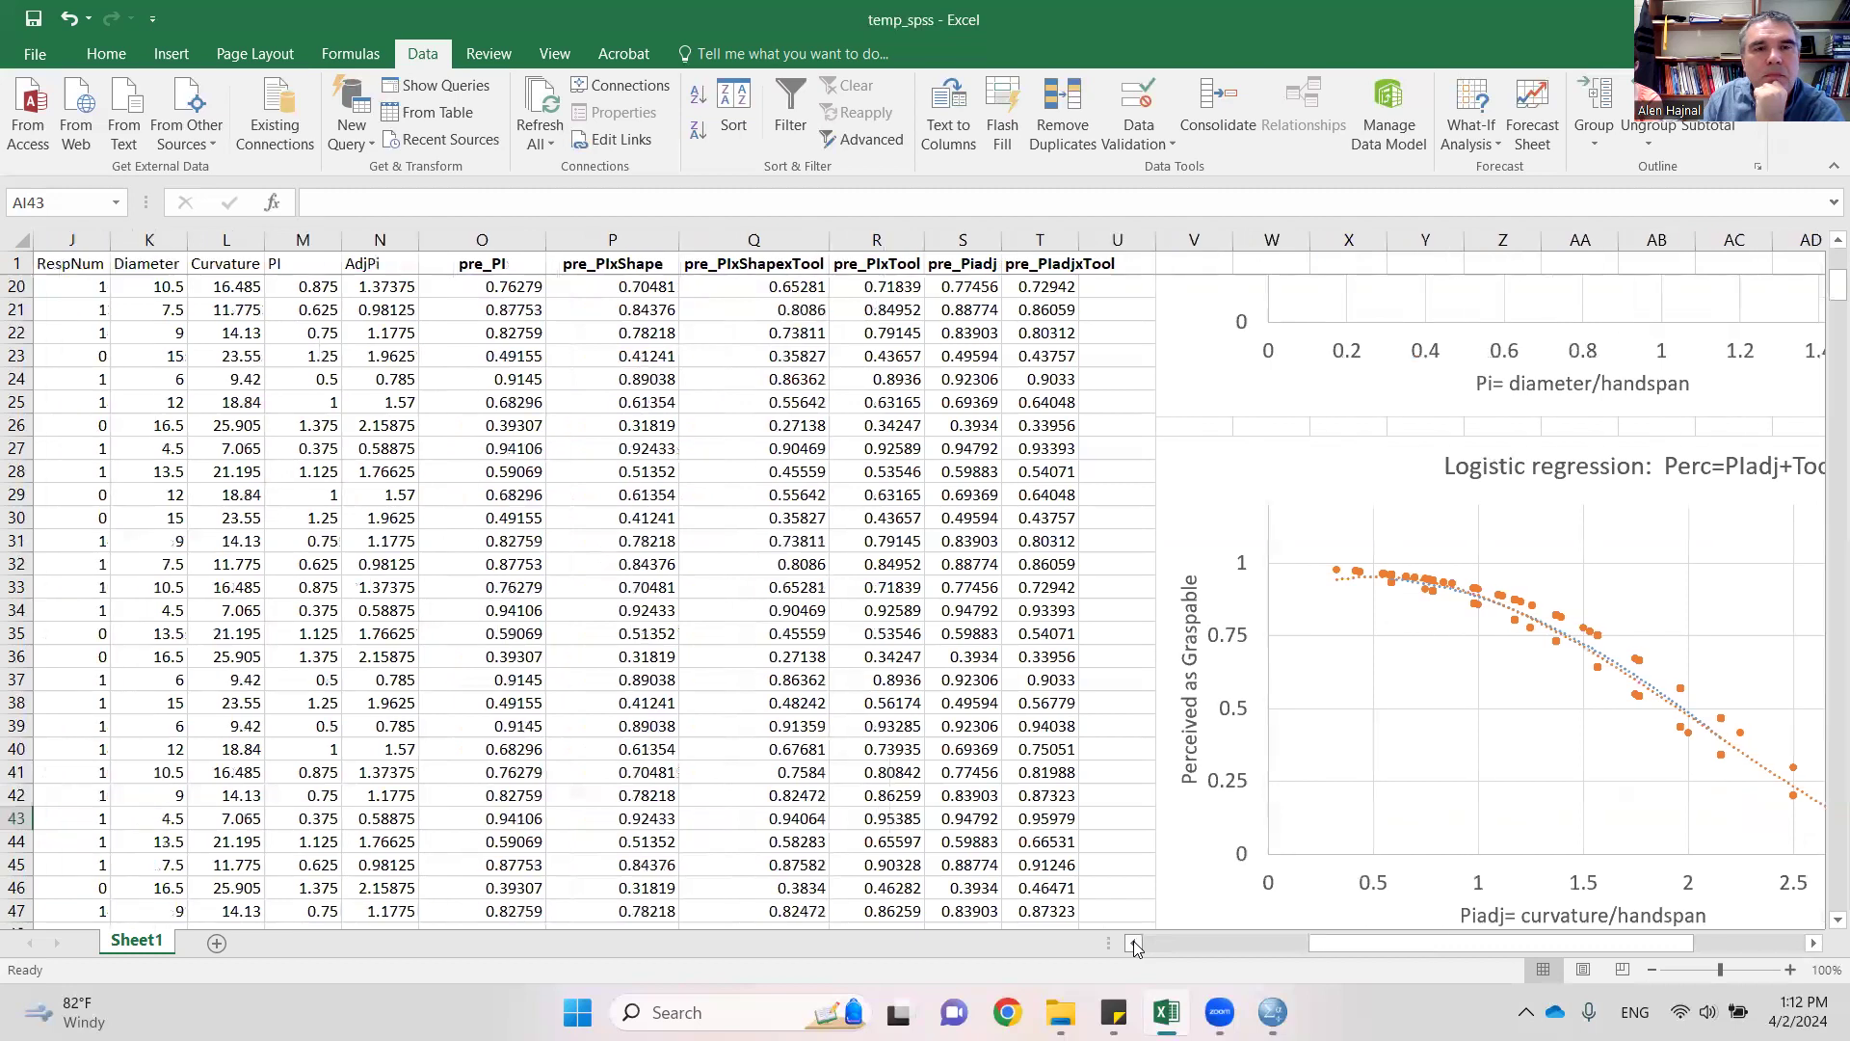